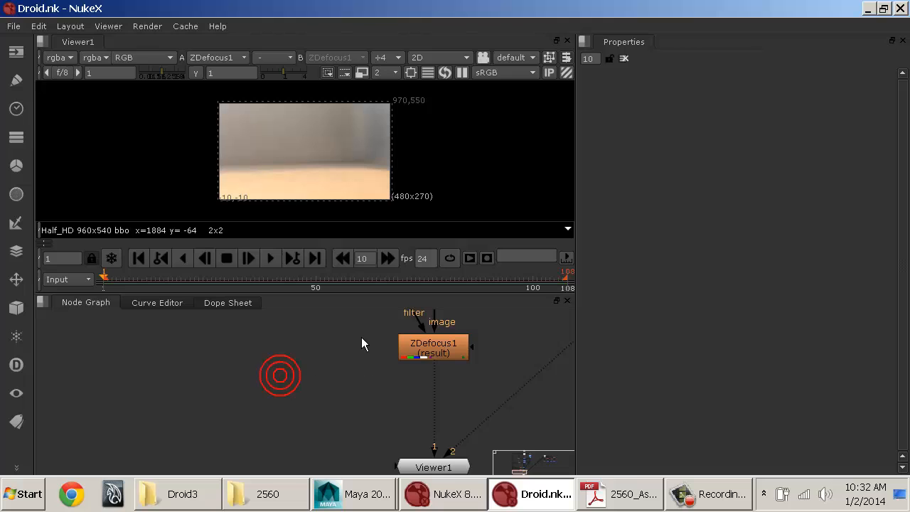
Step: Examine the Droid script's node graph from ZDefocus1 and the AO branch up to the full layout
{"action": "middle_click_drag", "start_coordinate": [344, 341], "coordinate": [228, 408]}
{"action": "middle_click_drag", "start_coordinate": [364, 318], "coordinate": [469, 418]}
{"action": "middle_click_drag", "start_coordinate": [343, 374], "coordinate": [417, 433]}
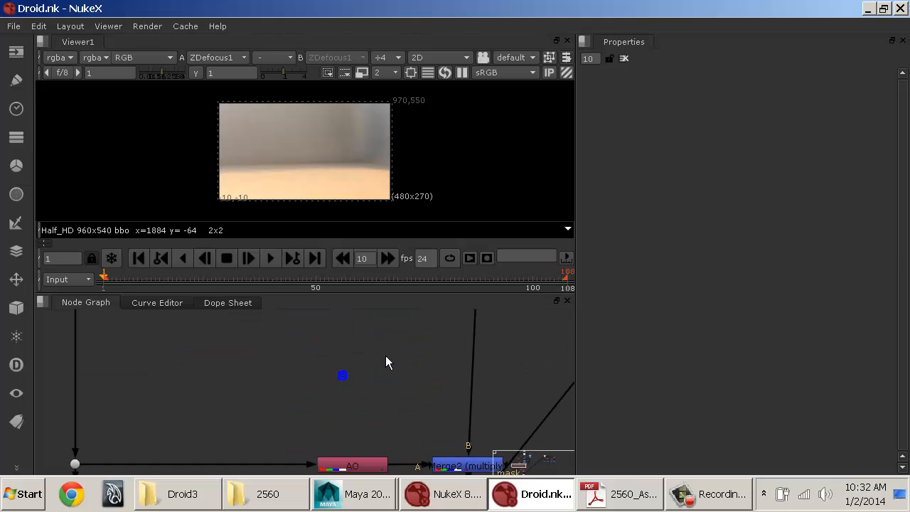
{"action": "mouse_move", "coordinate": [396, 354]}
{"action": "middle_mouse_down"}
{"action": "mouse_move", "coordinate": [410, 427]}
{"action": "mouse_move", "coordinate": [398, 407]}
{"action": "middle_mouse_up"}
{"action": "mouse_move", "coordinate": [381, 333]}
{"action": "middle_mouse_down"}
{"action": "mouse_move", "coordinate": [451, 374]}
{"action": "mouse_move", "coordinate": [259, 356]}
{"action": "middle_mouse_up"}
{"action": "middle_click_drag", "start_coordinate": [319, 350], "coordinate": [71, 347]}
{"action": "left_click", "coordinate": [387, 136]}
{"action": "left_click", "coordinate": [448, 416]}
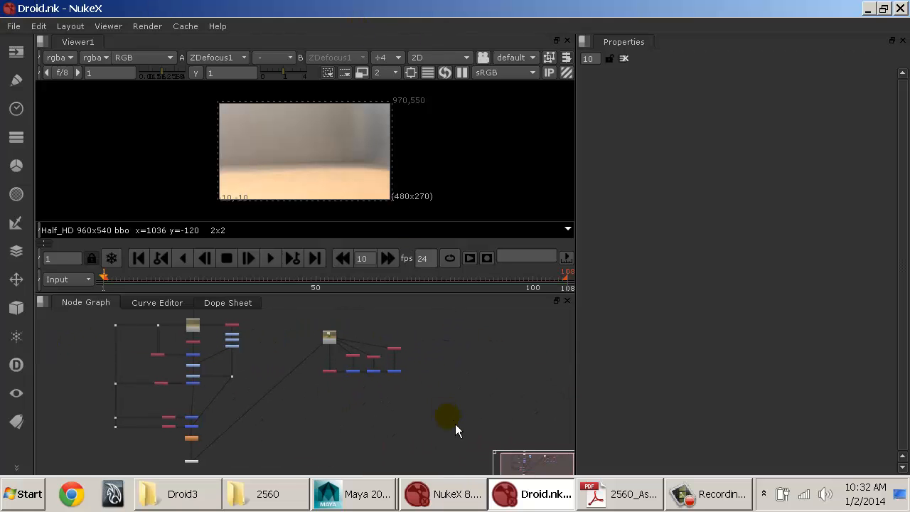
{"action": "left_click", "coordinate": [14, 493]}
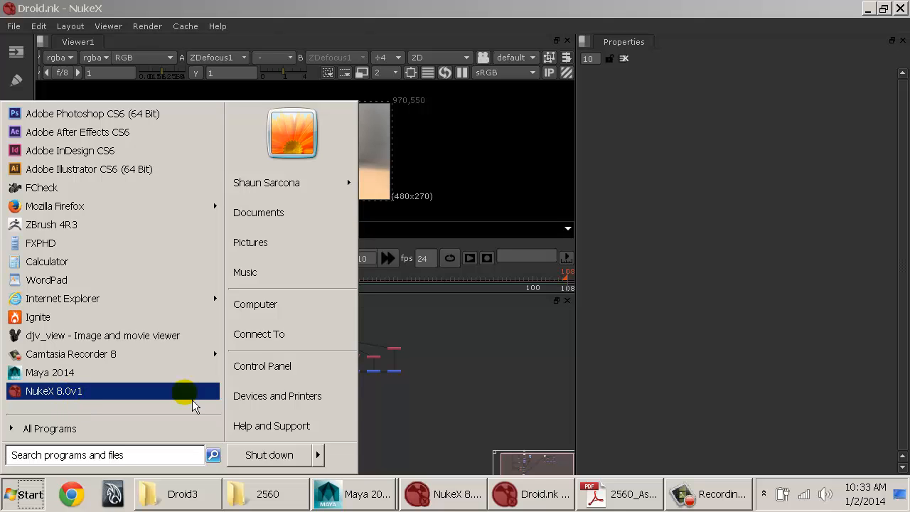
{"action": "left_click", "coordinate": [439, 389]}
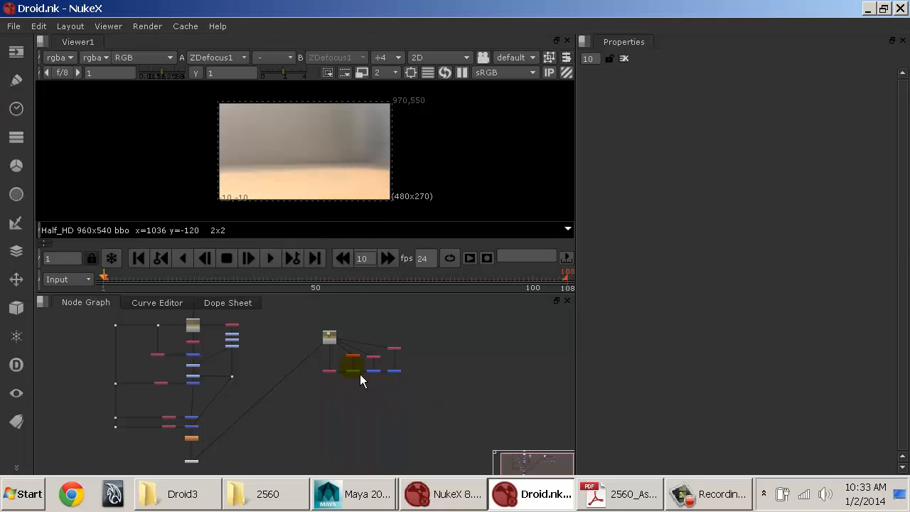
Step: Examine the start of the main node tree, including Read1 and its connection to the Matte_Guy node
{"action": "middle_click_drag", "start_coordinate": [278, 369], "coordinate": [303, 378]}
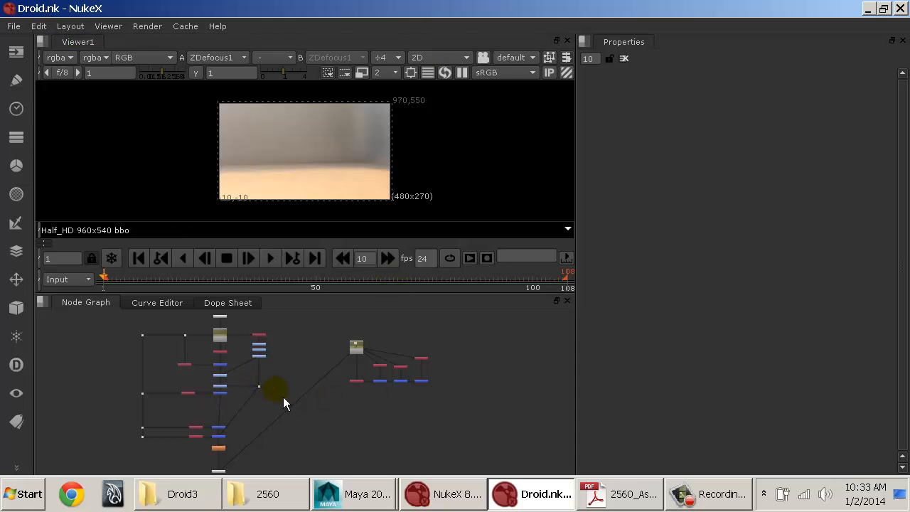
{"action": "middle_click_drag", "start_coordinate": [158, 377], "coordinate": [310, 372]}
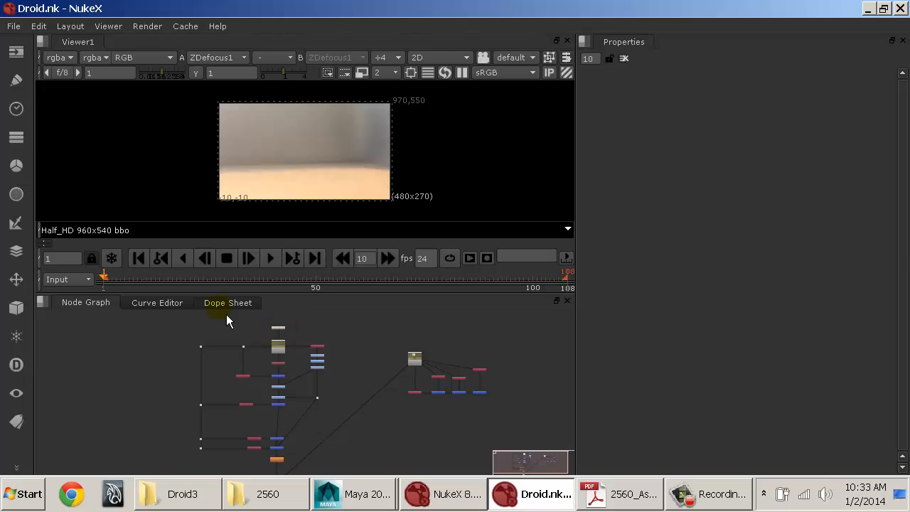
{"action": "scroll", "coordinate": [256, 386], "scroll_direction": "up", "scroll_amount": 5}
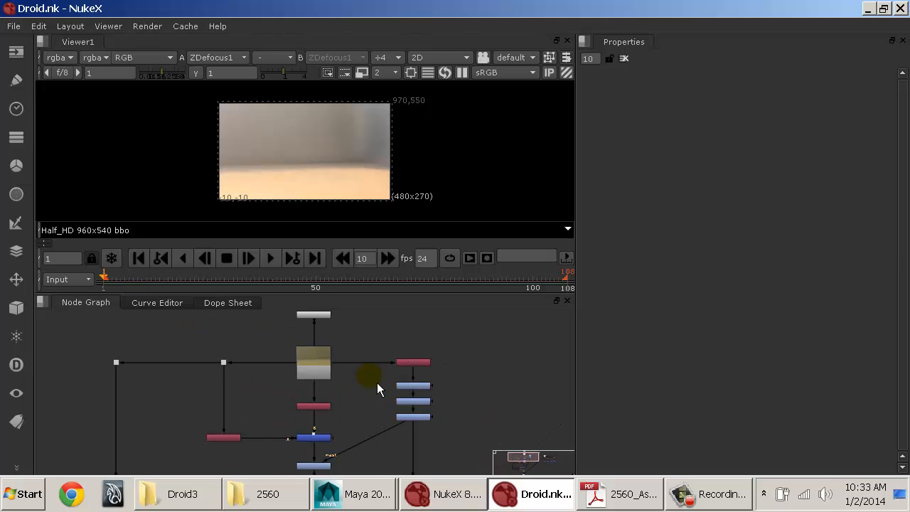
{"action": "middle_click_drag", "start_coordinate": [308, 399], "coordinate": [350, 402], "text": "alt"}
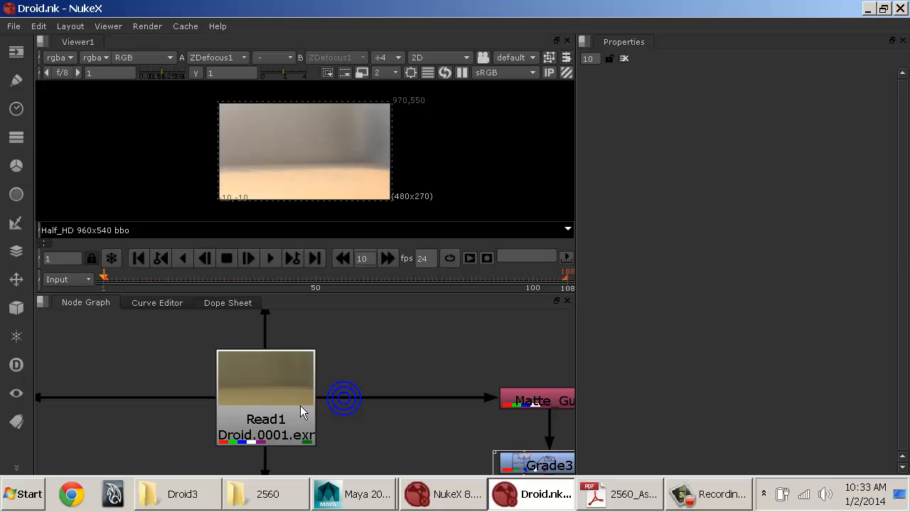
{"action": "left_click", "coordinate": [266, 388]}
{"action": "middle_click_drag", "start_coordinate": [436, 416], "coordinate": [274, 389]}
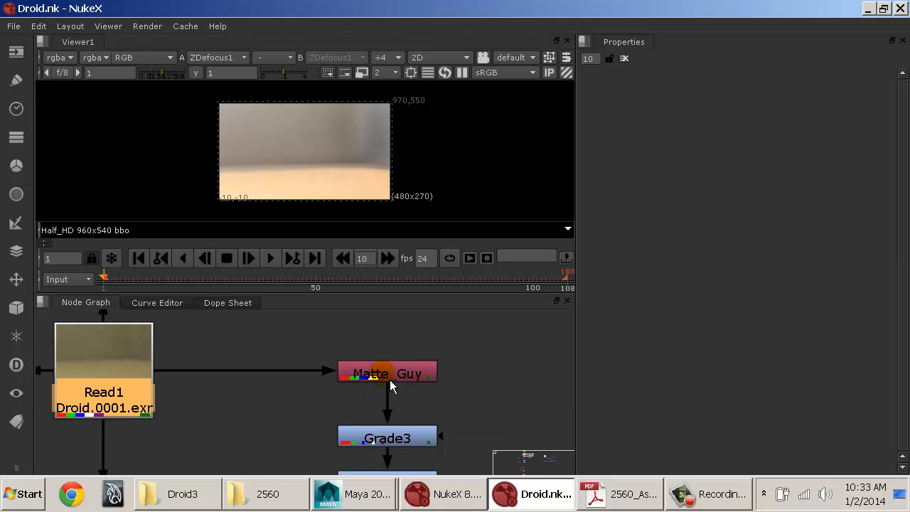
Step: Follow the node chain from Matte_Guy and Grade3 down through the merges to Viewer1
{"action": "middle_click_drag", "start_coordinate": [404, 444], "coordinate": [402, 369]}
{"action": "middle_click_drag", "start_coordinate": [343, 431], "coordinate": [375, 374]}
{"action": "middle_click_drag", "start_coordinate": [337, 406], "coordinate": [379, 352]}
{"action": "middle_click_drag", "start_coordinate": [258, 411], "coordinate": [348, 335]}
{"action": "middle_click_drag", "start_coordinate": [261, 418], "coordinate": [326, 339]}
{"action": "middle_click_drag", "start_coordinate": [323, 429], "coordinate": [344, 319]}
{"action": "middle_click_drag", "start_coordinate": [334, 419], "coordinate": [363, 306]}
{"action": "middle_click_drag", "start_coordinate": [351, 426], "coordinate": [314, 314]}
{"action": "middle_click_drag", "start_coordinate": [317, 426], "coordinate": [318, 340]}
{"action": "middle_click_drag", "start_coordinate": [329, 400], "coordinate": [302, 287]}
{"action": "middle_click_drag", "start_coordinate": [337, 436], "coordinate": [333, 346]}
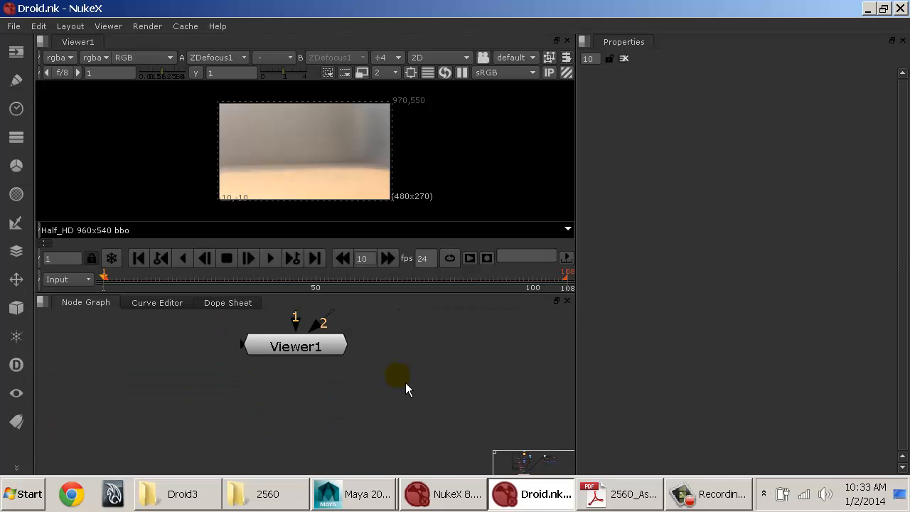
Step: Trace the node tree back up from Viewer1 to the upper part around Read1
{"action": "middle_click_drag", "start_coordinate": [404, 382], "coordinate": [274, 363], "text": "alt"}
{"action": "middle_click_drag", "start_coordinate": [414, 314], "coordinate": [394, 421]}
{"action": "middle_click_drag", "start_coordinate": [419, 318], "coordinate": [405, 408]}
{"action": "middle_click_drag", "start_coordinate": [470, 329], "coordinate": [353, 371]}
{"action": "middle_click_drag", "start_coordinate": [268, 380], "coordinate": [392, 357]}
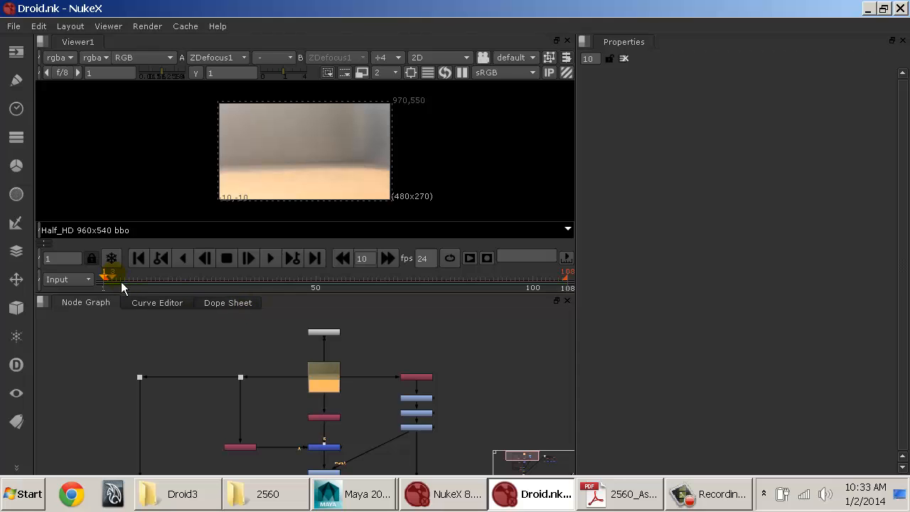
Step: Review the timeline and the list of image layers available for display in the viewer
{"action": "left_click_drag", "start_coordinate": [237, 282], "coordinate": [339, 286]}
{"action": "left_click", "coordinate": [59, 58]}
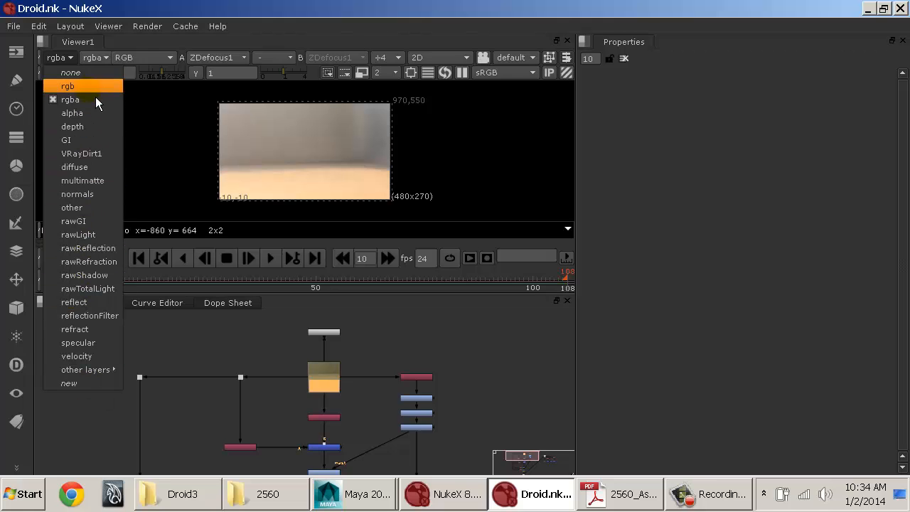
{"action": "left_click", "coordinate": [107, 8]}
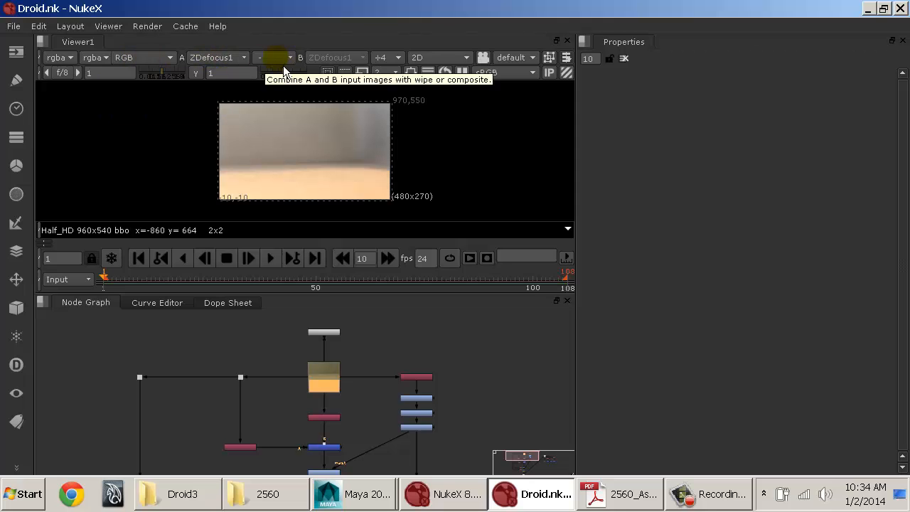
Step: Resize the workspace to make the viewer and node graph wider and the Properties area narrower
{"action": "left_click_drag", "start_coordinate": [578, 120], "coordinate": [718, 117]}
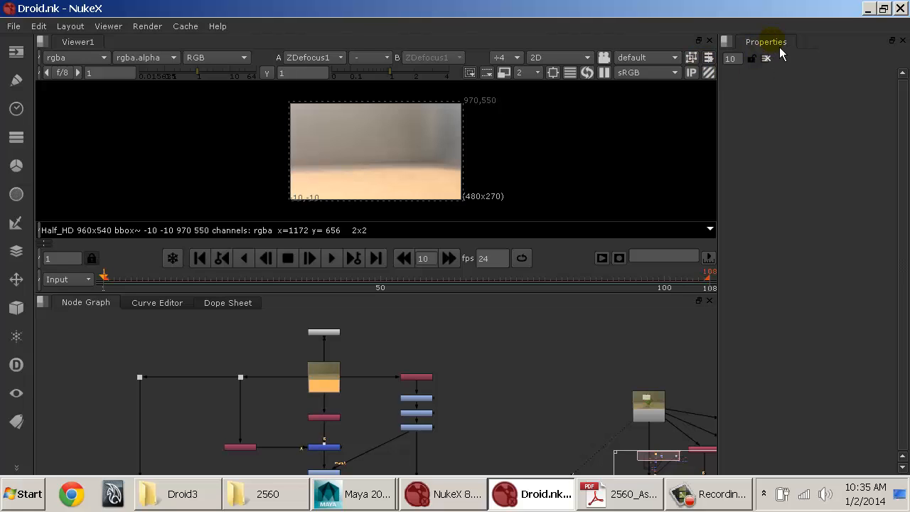
{"action": "left_click", "coordinate": [720, 109]}
{"action": "left_click_drag", "start_coordinate": [719, 111], "coordinate": [563, 222]}
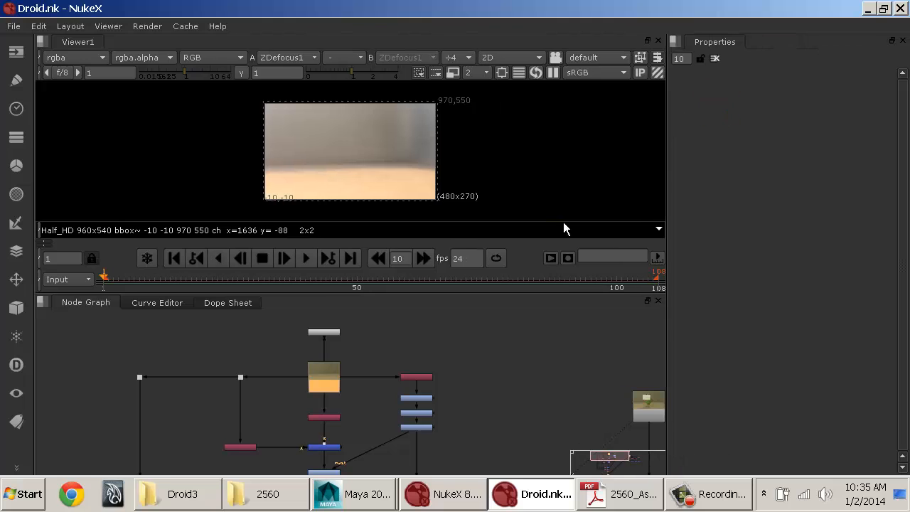
Step: Open the Matte_Guy shuffle, Grade3 and Grade4 nodes' properties together and review their settings
{"action": "double_click", "coordinate": [429, 381]}
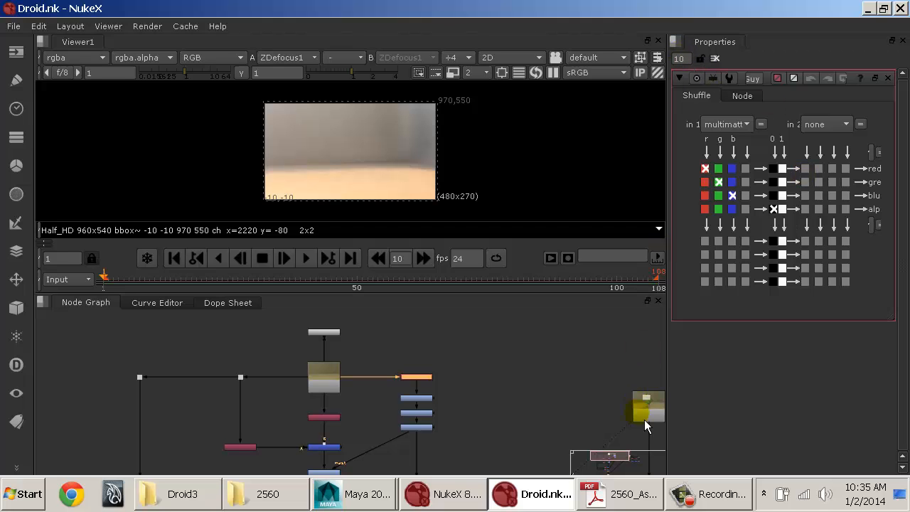
{"action": "double_click", "coordinate": [419, 397]}
{"action": "double_click", "coordinate": [426, 428]}
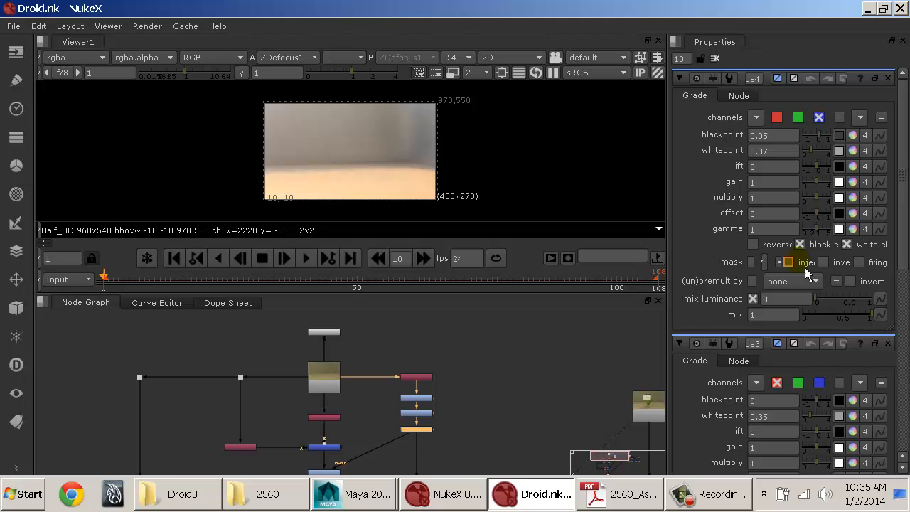
{"action": "scroll", "coordinate": [818, 234], "scroll_direction": "down", "scroll_amount": 10}
{"action": "scroll", "coordinate": [831, 243], "scroll_direction": "up", "scroll_amount": 5}
{"action": "scroll", "coordinate": [831, 243], "scroll_direction": "up", "scroll_amount": 5}
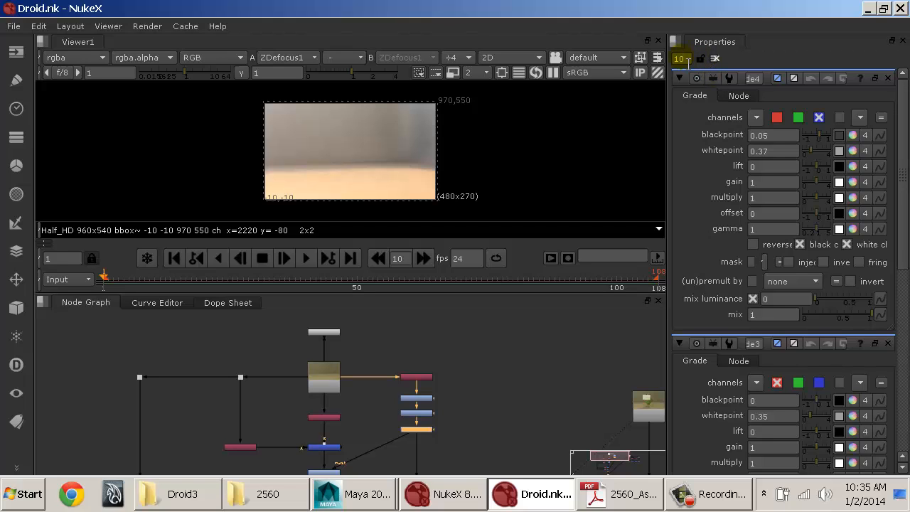
Step: Limit the number of open node properties to 1 and try it by opening Matte_Guy and Read1
{"action": "left_click", "coordinate": [681, 58]}
{"action": "left_click_drag", "start_coordinate": [686, 61], "coordinate": [643, 63]}
{"action": "type", "text": "1"}
{"action": "key", "text": "Return"}
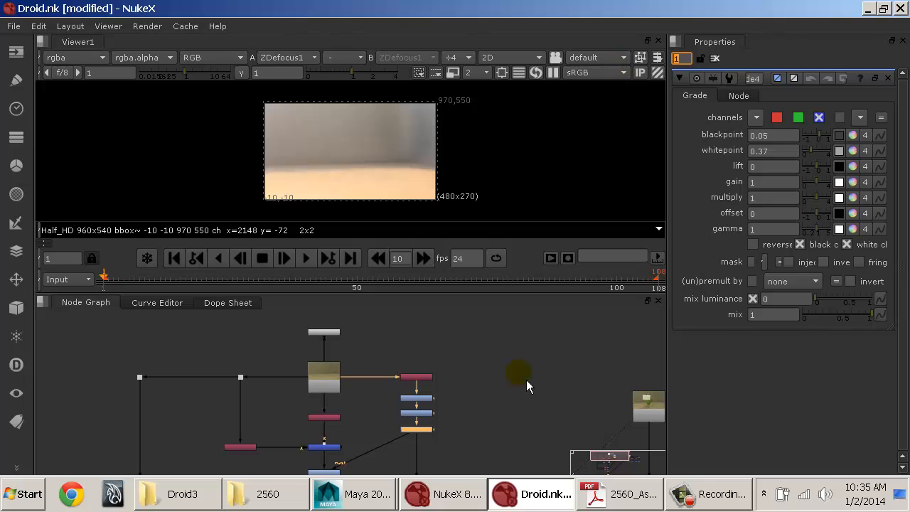
{"action": "left_click", "coordinate": [415, 414]}
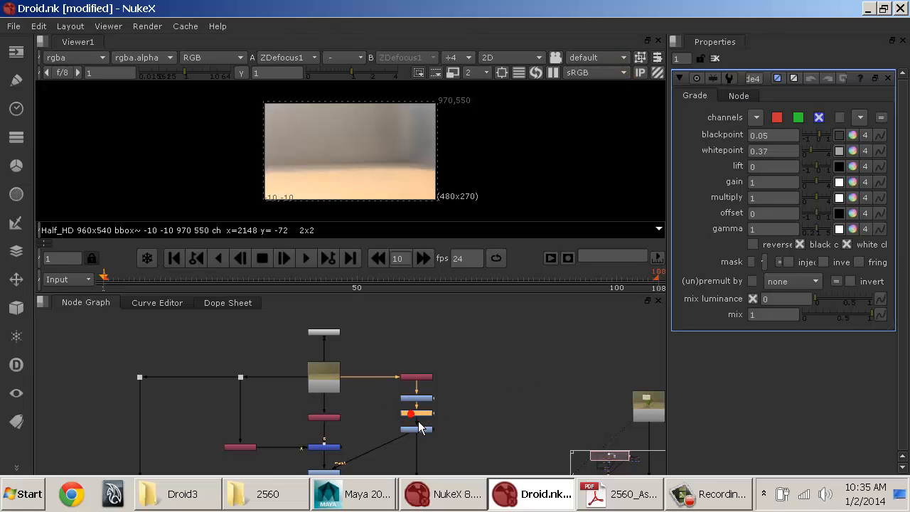
{"action": "double_click", "coordinate": [423, 377]}
{"action": "left_click", "coordinate": [322, 372]}
{"action": "double_click", "coordinate": [327, 378]}
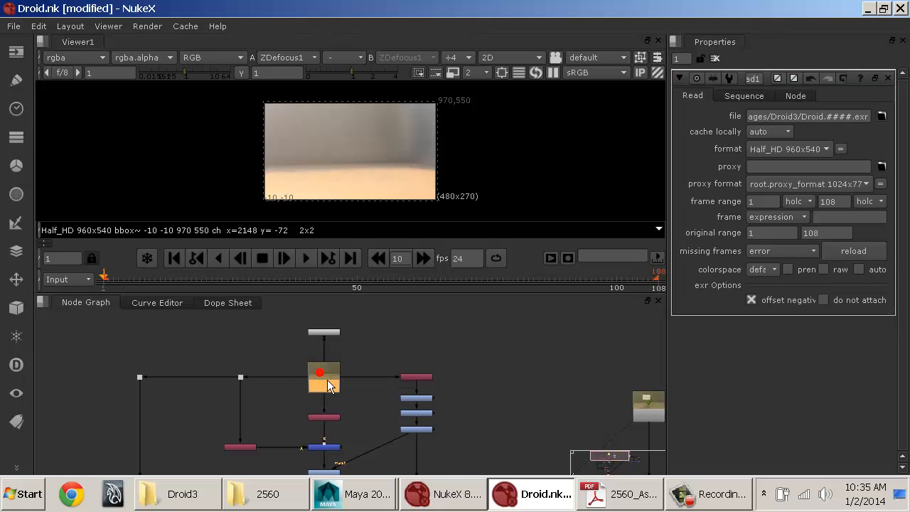
Step: Set the open properties limit to 3 and open the shuffle below Read1, Read2 and Grade3
{"action": "left_click", "coordinate": [685, 59]}
{"action": "type", "text": "3"}
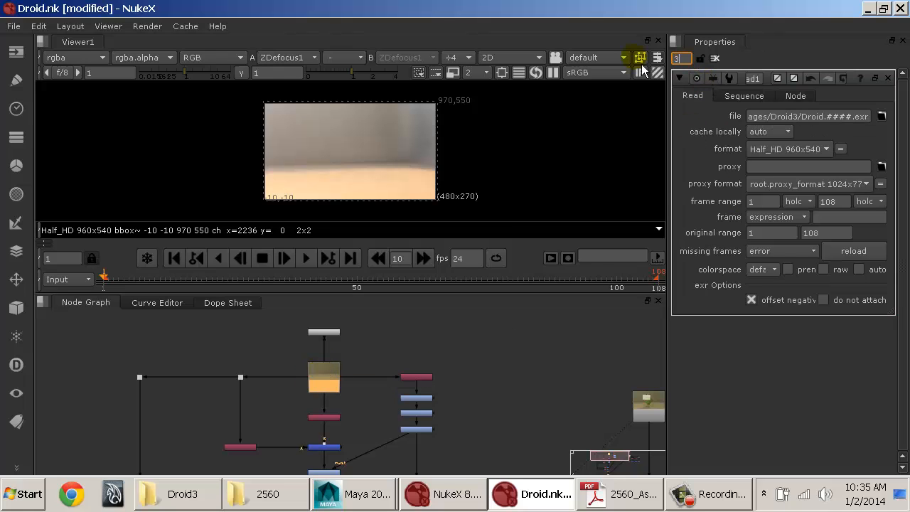
{"action": "double_click", "coordinate": [326, 420]}
{"action": "double_click", "coordinate": [650, 410]}
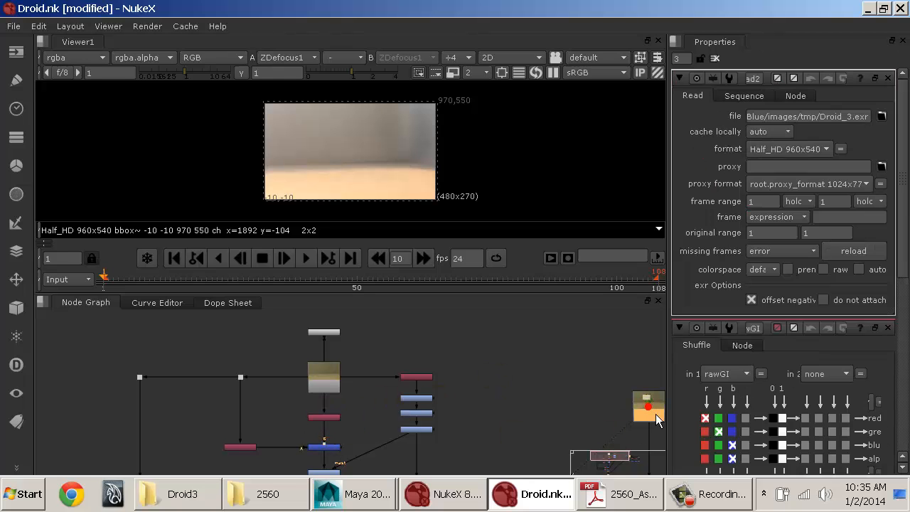
{"action": "double_click", "coordinate": [422, 398]}
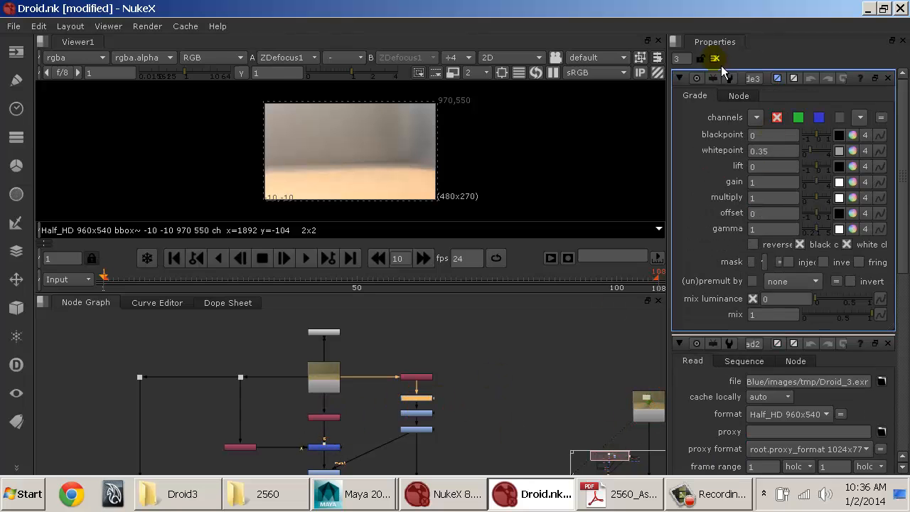
Step: Set the open properties limit to 10 and close all open node properties
{"action": "left_click_drag", "start_coordinate": [687, 60], "coordinate": [631, 60]}
{"action": "type", "text": "10"}
{"action": "key", "text": "Return"}
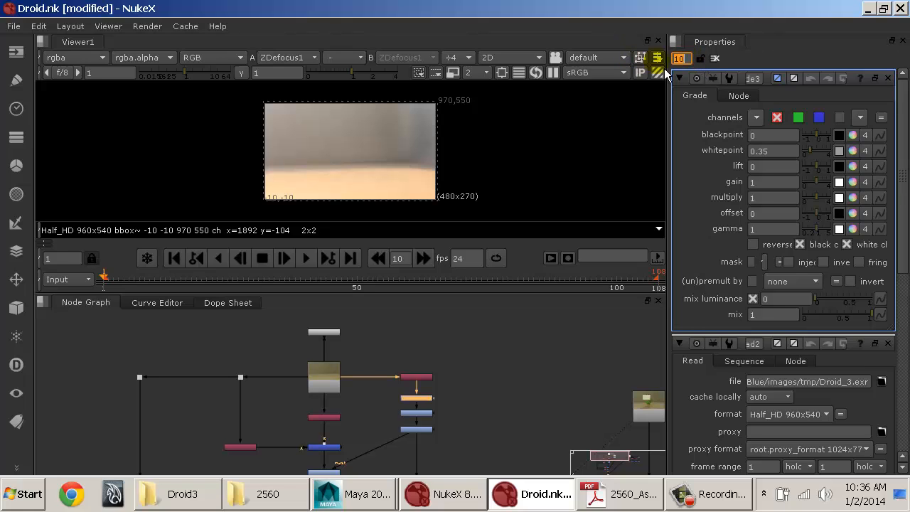
{"action": "left_click", "coordinate": [717, 59]}
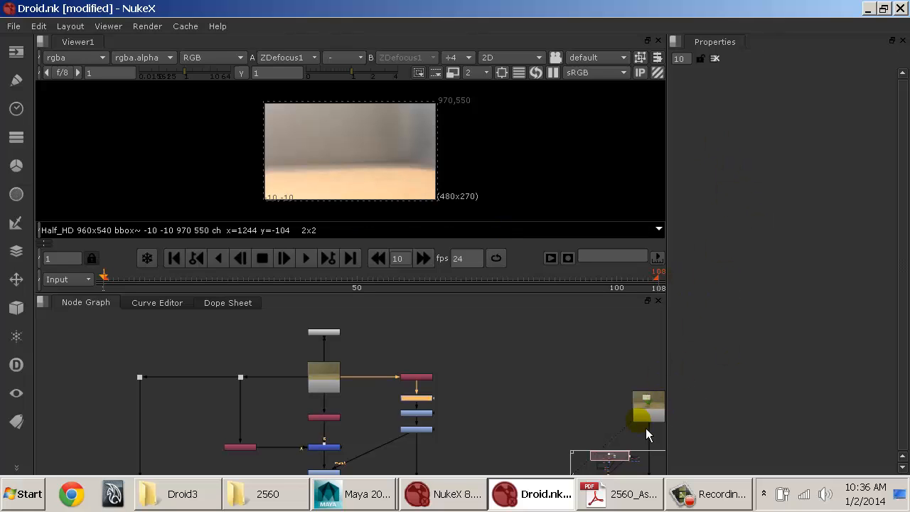
Step: Browse the available node categories, from Read and Write through Shuffle, the keyers and the 3D nodes
{"action": "left_click", "coordinate": [28, 56]}
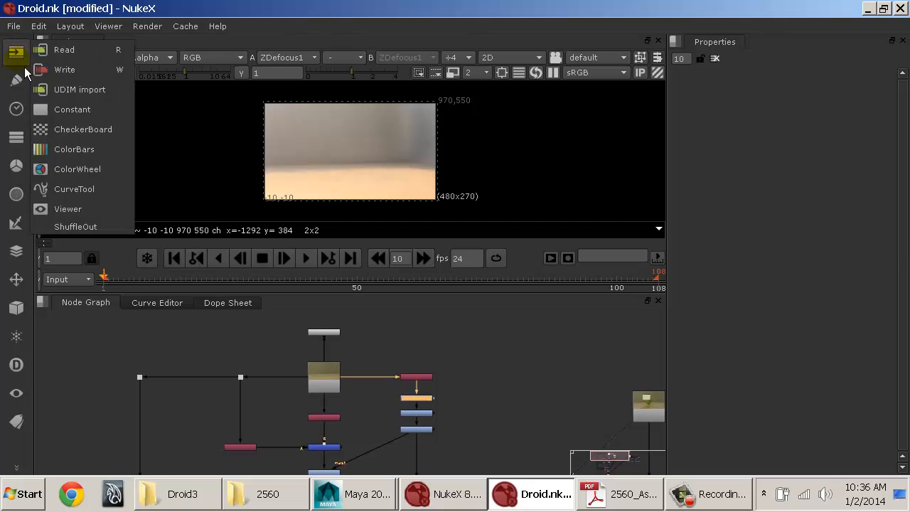
{"action": "left_click", "coordinate": [17, 79]}
{"action": "left_click", "coordinate": [16, 107]}
{"action": "left_click", "coordinate": [16, 136]}
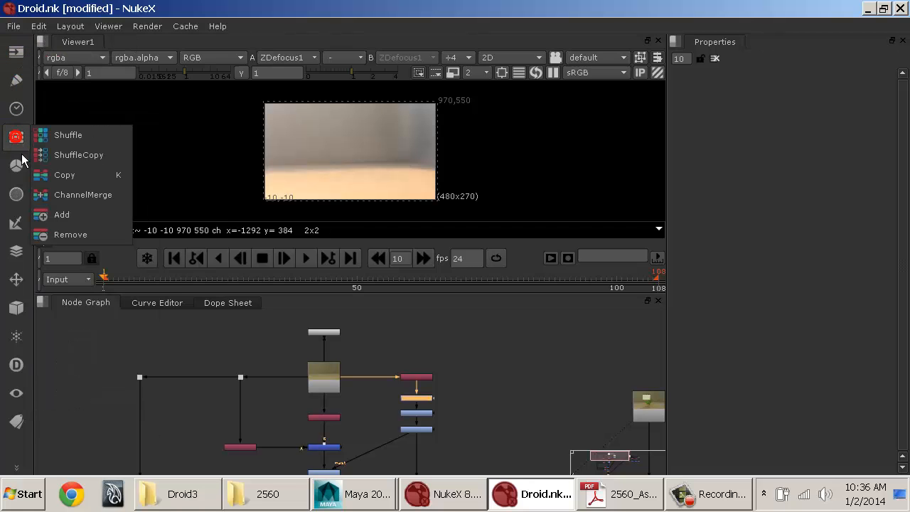
{"action": "left_click", "coordinate": [16, 165]}
{"action": "left_click", "coordinate": [16, 193]}
{"action": "left_click", "coordinate": [19, 225]}
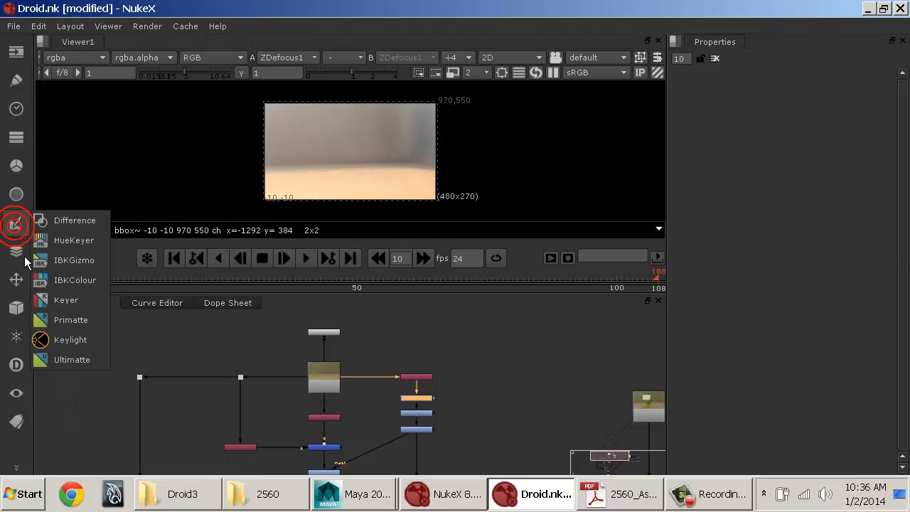
{"action": "left_click", "coordinate": [18, 252]}
{"action": "left_click", "coordinate": [20, 281]}
{"action": "left_click", "coordinate": [22, 309]}
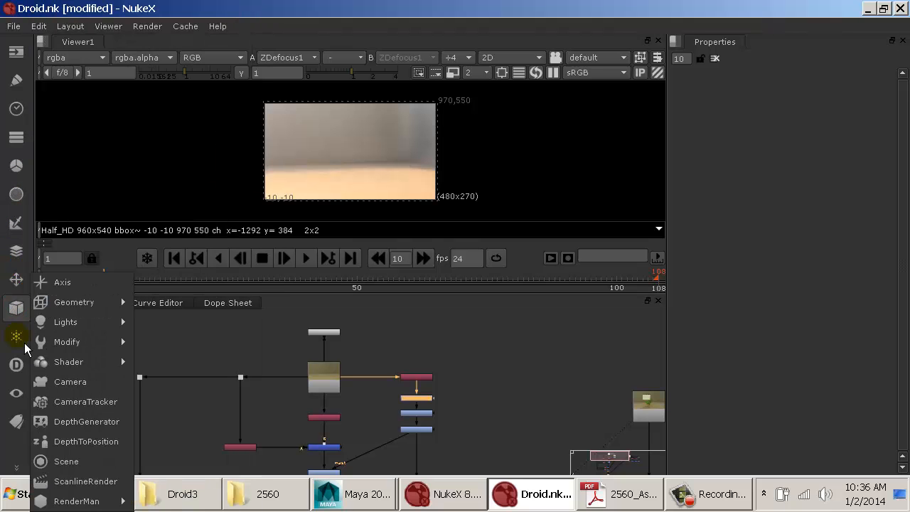
{"action": "left_click", "coordinate": [18, 334]}
Step: Review the Read and Write node options and the time nodes such as FrameHold and Retime
{"action": "left_click", "coordinate": [16, 52]}
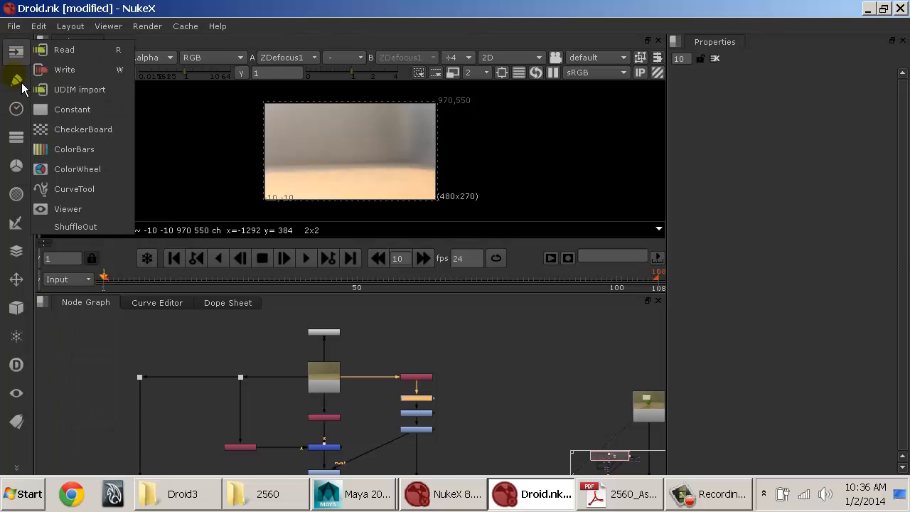
{"action": "left_click", "coordinate": [17, 79]}
{"action": "left_click", "coordinate": [17, 108]}
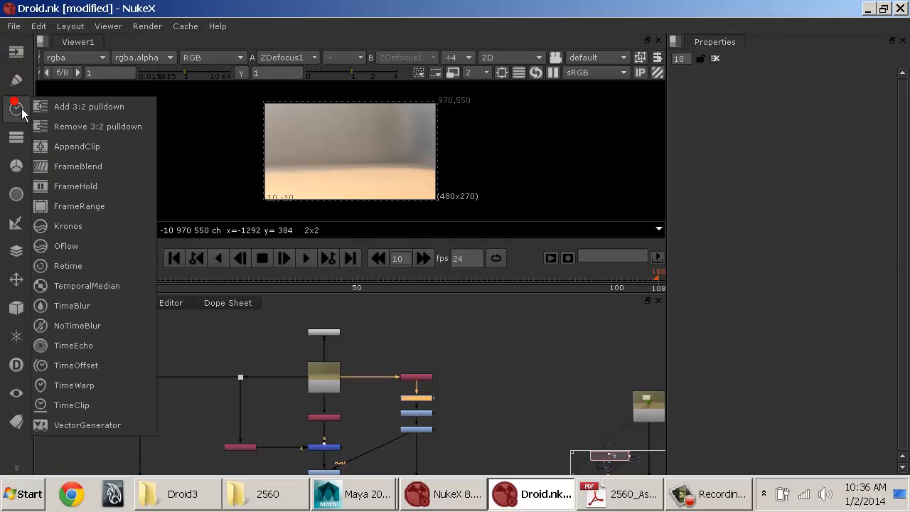
{"action": "left_click", "coordinate": [15, 55]}
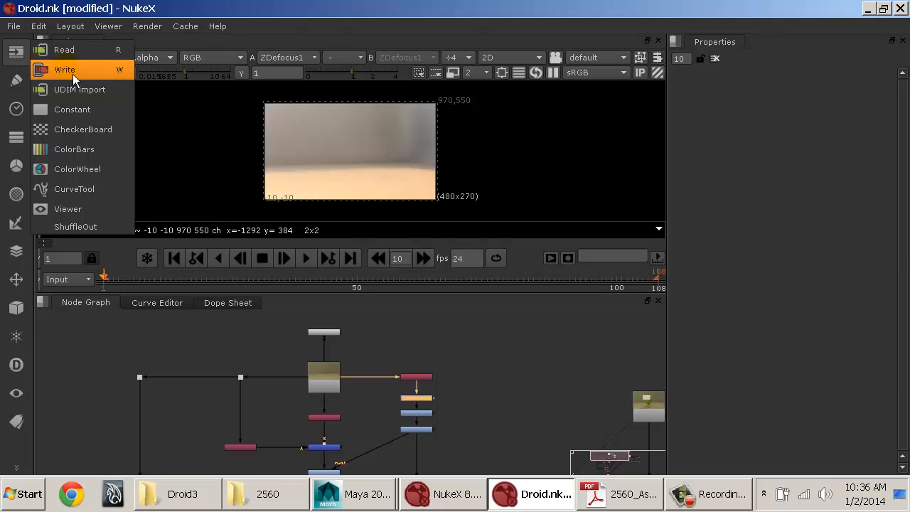
{"action": "left_click", "coordinate": [84, 392]}
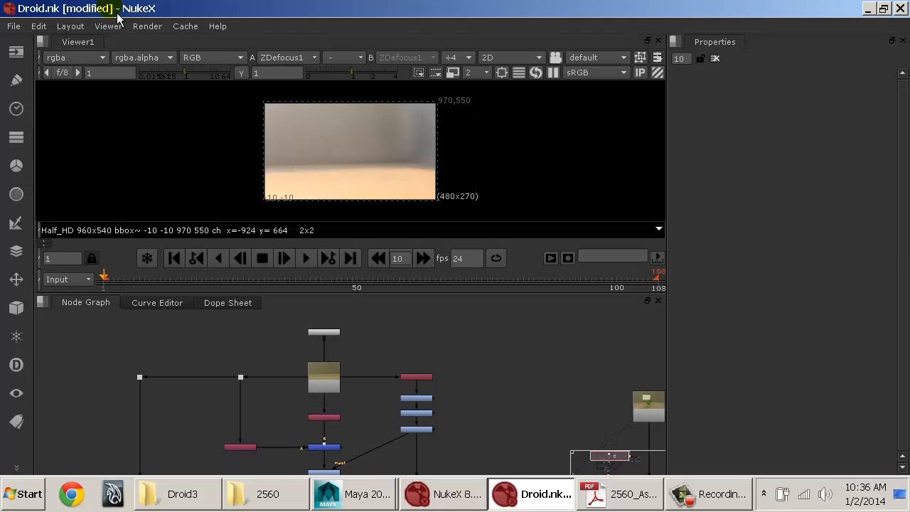
Step: Launch a second, empty NukeX session and maximize its window
{"action": "left_click", "coordinate": [14, 27]}
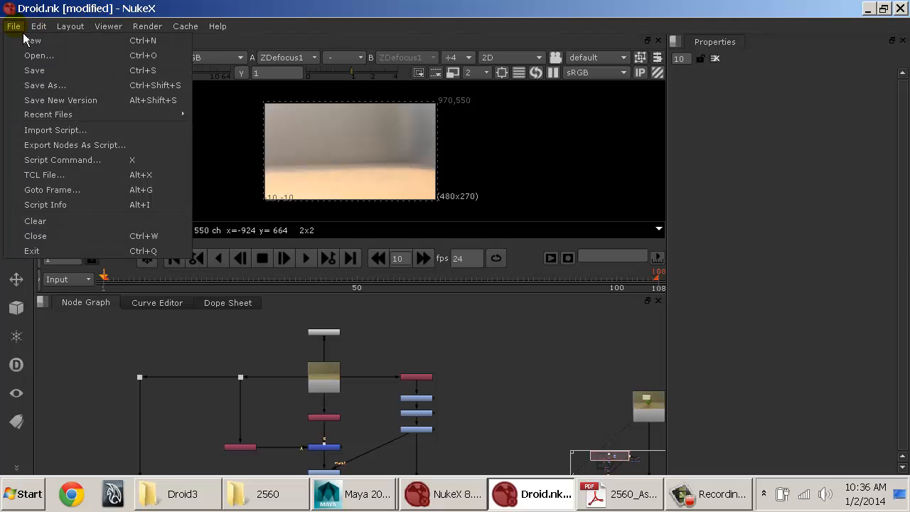
{"action": "left_click", "coordinate": [503, 369]}
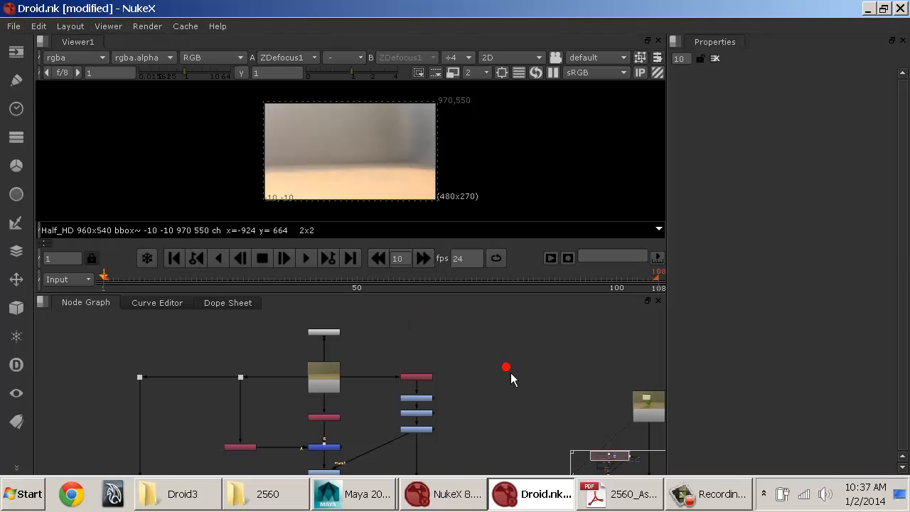
{"action": "key", "text": "super"}
{"action": "left_click", "coordinate": [92, 393]}
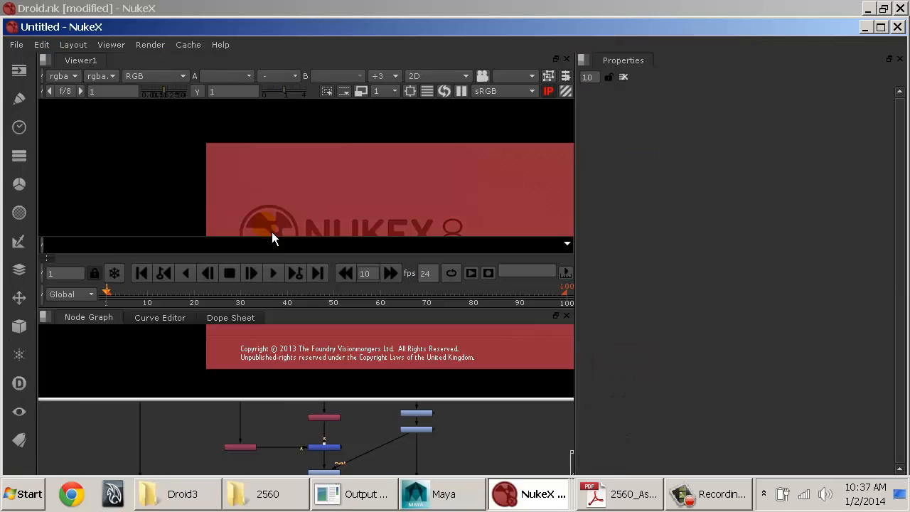
{"action": "left_click", "coordinate": [174, 25]}
{"action": "double_click", "coordinate": [181, 32]}
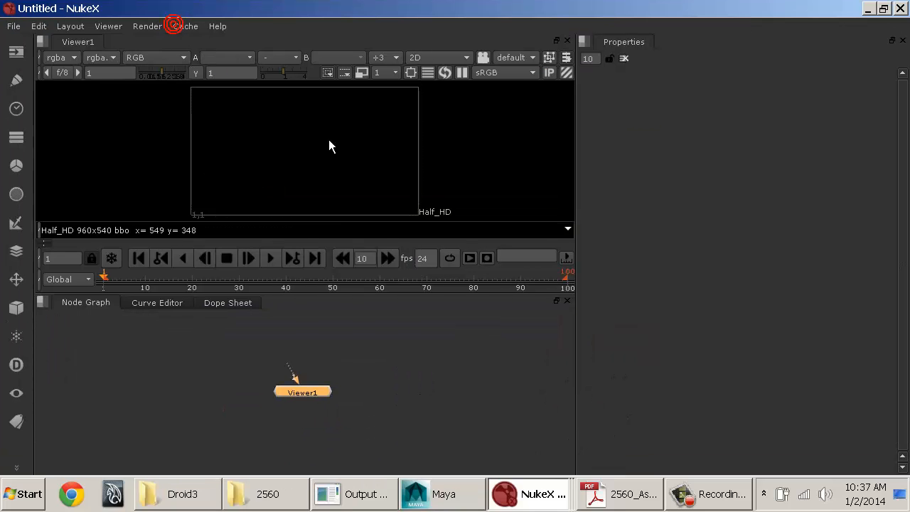
Step: Add a Constant node above Viewer1 and insert a Grade node between the two, connected to the viewer
{"action": "left_click", "coordinate": [404, 377]}
{"action": "left_click_drag", "start_coordinate": [303, 397], "coordinate": [256, 393]}
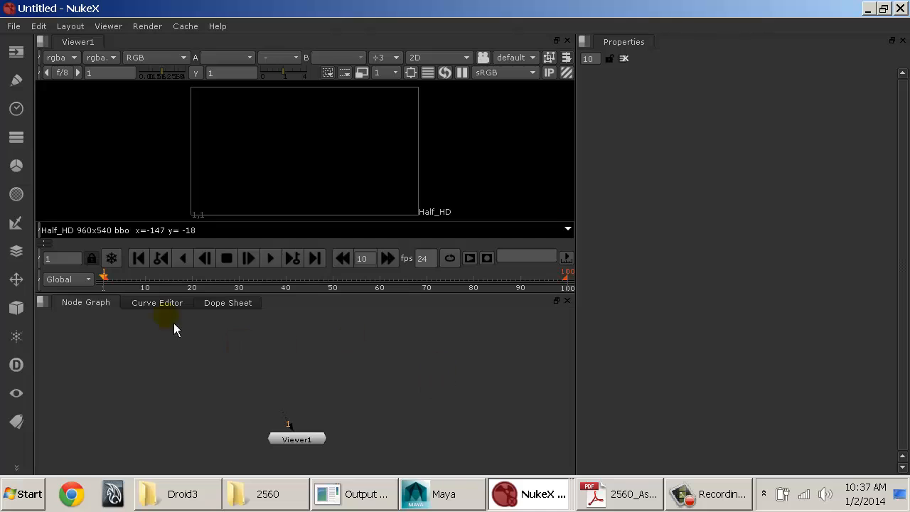
{"action": "key", "text": "Tab"}
{"action": "type", "text": "consta"}
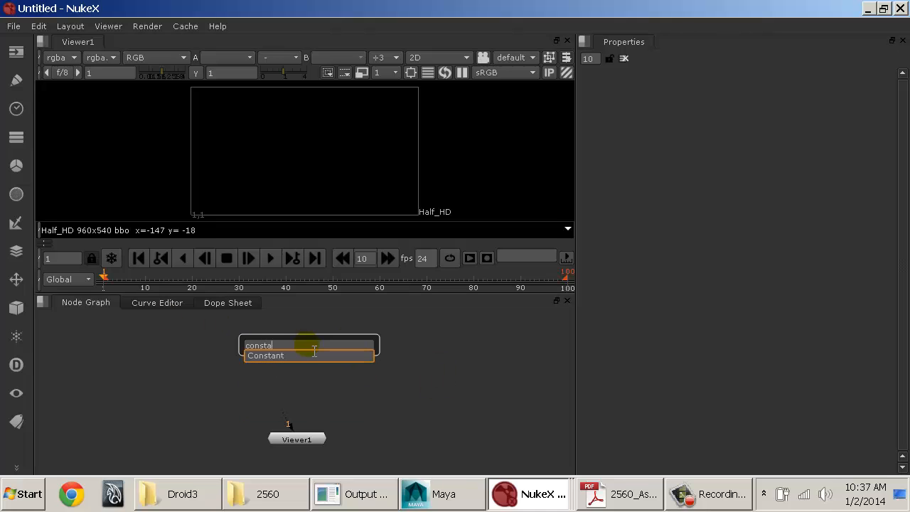
{"action": "key", "text": "Return"}
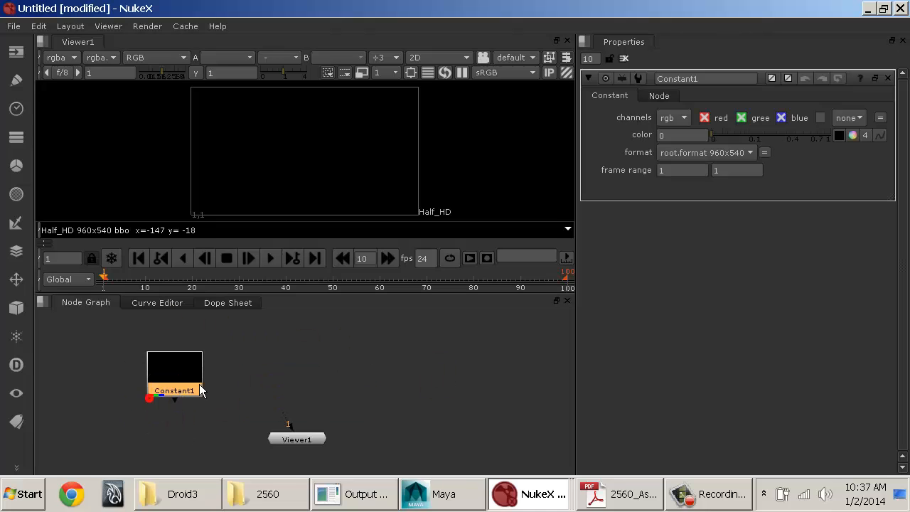
{"action": "left_click_drag", "start_coordinate": [290, 424], "coordinate": [258, 354]}
{"action": "left_click_drag", "start_coordinate": [260, 354], "coordinate": [314, 360]}
{"action": "key", "text": "g"}
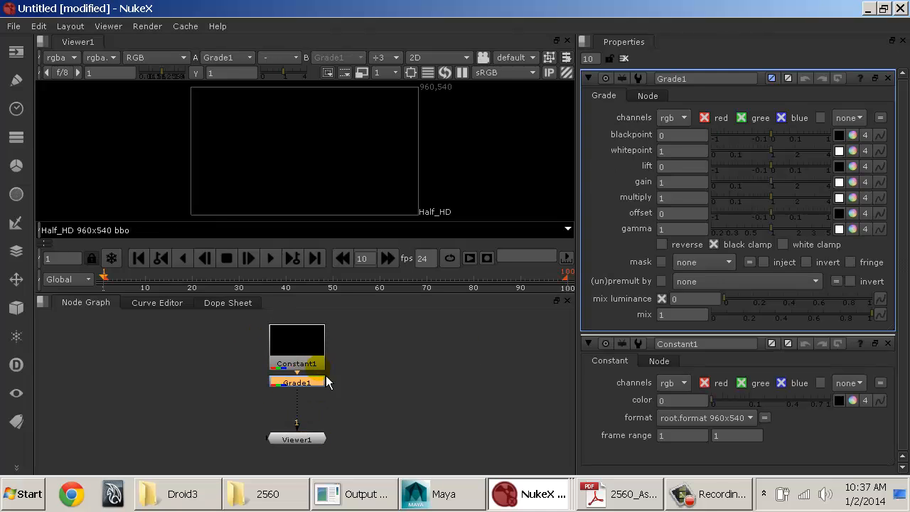
Step: Set the Grade node's multiply to 3.45 and its gain to red 1.95, green 0.13 and blue 2.55
{"action": "left_click_drag", "start_coordinate": [787, 194], "coordinate": [835, 196]}
{"action": "left_click", "coordinate": [856, 183]}
{"action": "left_click_drag", "start_coordinate": [754, 210], "coordinate": [795, 205]}
{"action": "left_click", "coordinate": [807, 232]}
Step: Set the Constant node's color to red 0.46, green 0.165 and blue 0.58
{"action": "left_click", "coordinate": [288, 341]}
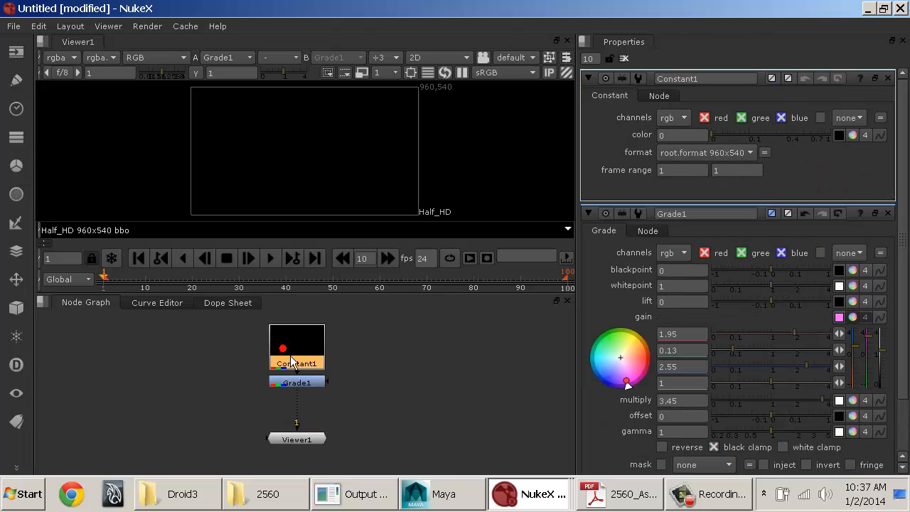
{"action": "left_click", "coordinate": [855, 136]}
{"action": "left_click_drag", "start_coordinate": [732, 170], "coordinate": [759, 168]}
{"action": "left_click_drag", "start_coordinate": [774, 150], "coordinate": [787, 150]}
{"action": "left_click", "coordinate": [796, 152]}
{"action": "left_click", "coordinate": [788, 185]}
{"action": "left_click", "coordinate": [439, 376]}
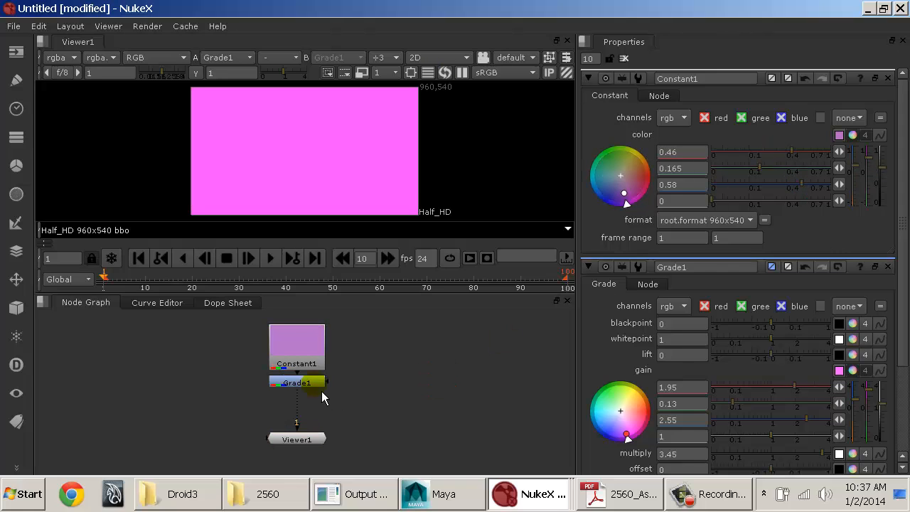
Step: Move Grade1 slightly lower between Constant1 and Viewer1, and close the untitled script without saving
{"action": "left_click", "coordinate": [315, 385]}
{"action": "left_click", "coordinate": [422, 374]}
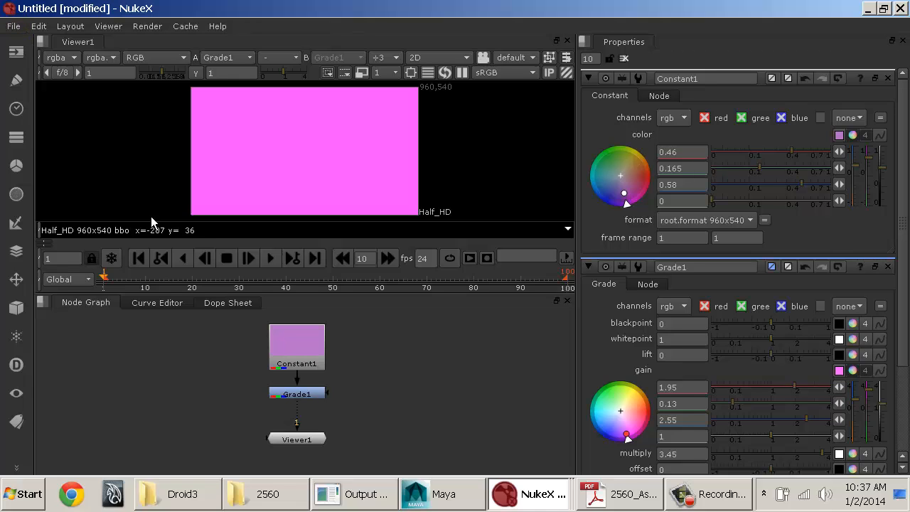
{"action": "left_click", "coordinate": [14, 20]}
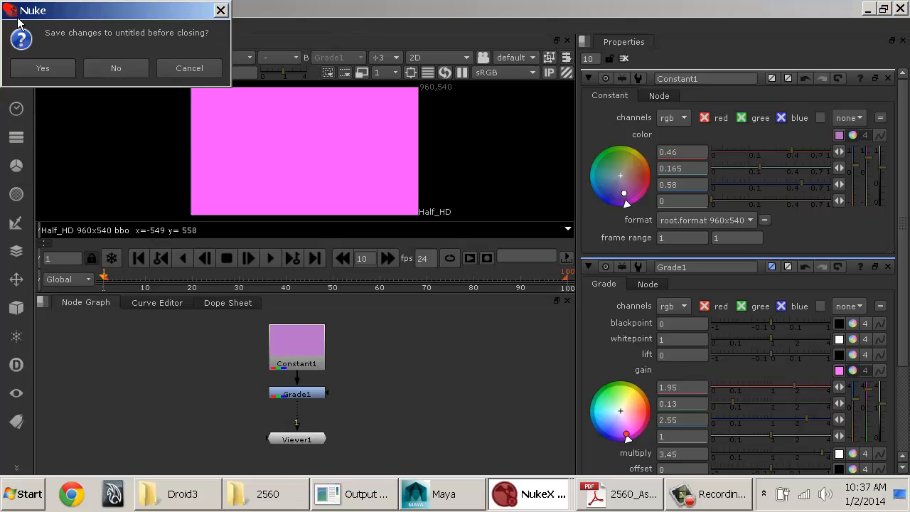
{"action": "left_click", "coordinate": [126, 66]}
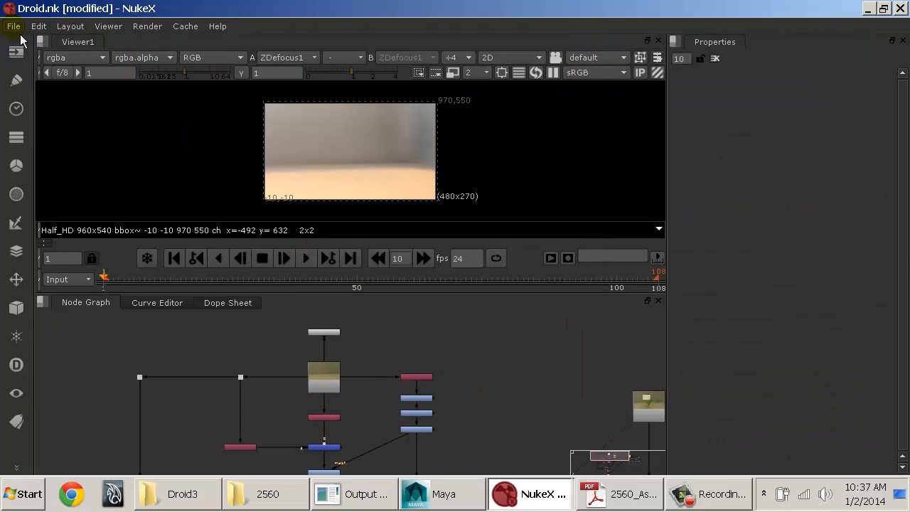
Step: Review the commands in the application menus, such as Render, Layout and Cache
{"action": "left_click", "coordinate": [421, 377]}
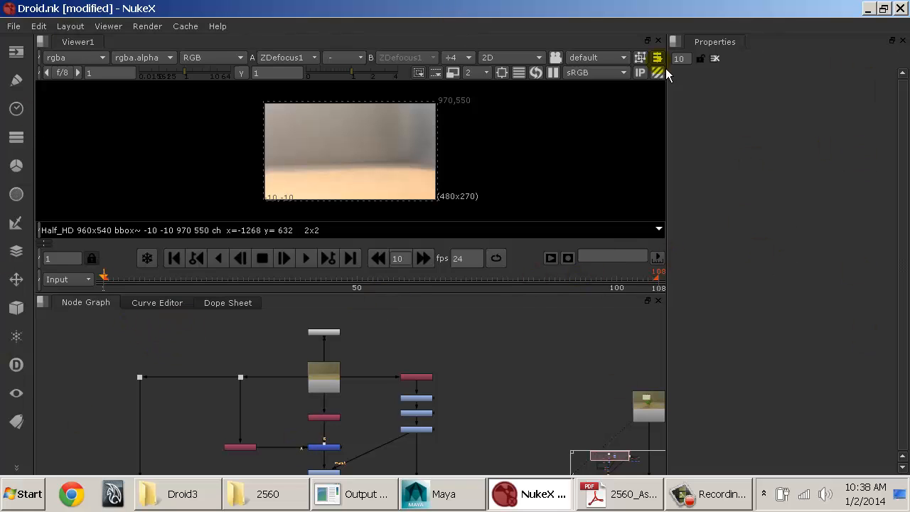
{"action": "left_click", "coordinate": [196, 31]}
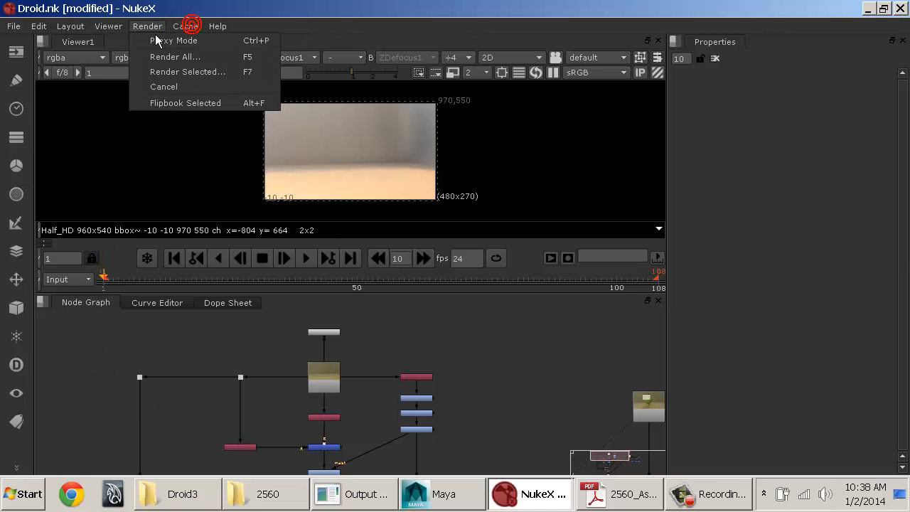
{"action": "mouse_move", "coordinate": [69, 30]}
{"action": "mouse_move", "coordinate": [176, 27]}
{"action": "left_click", "coordinate": [229, 7]}
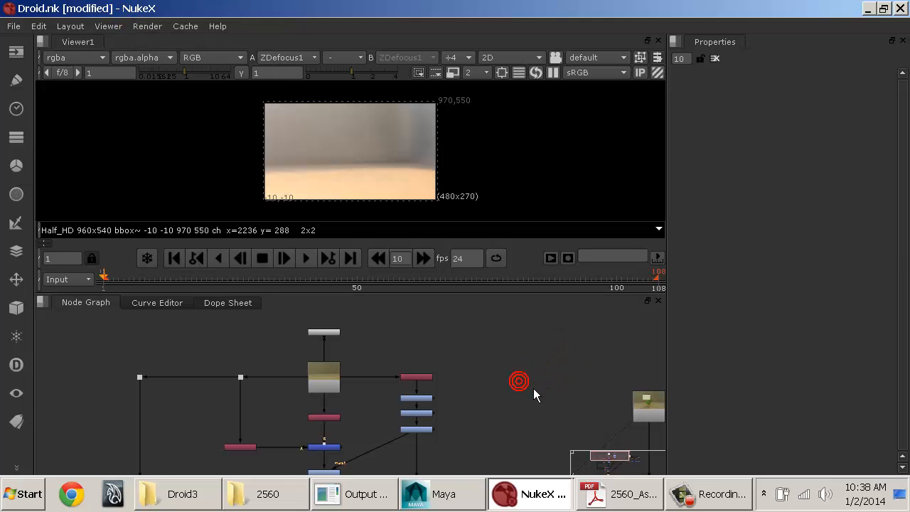
Step: Display the Read1 image in Viewer1 and close the node's properties
{"action": "left_click", "coordinate": [341, 388]}
{"action": "double_click", "coordinate": [341, 382]}
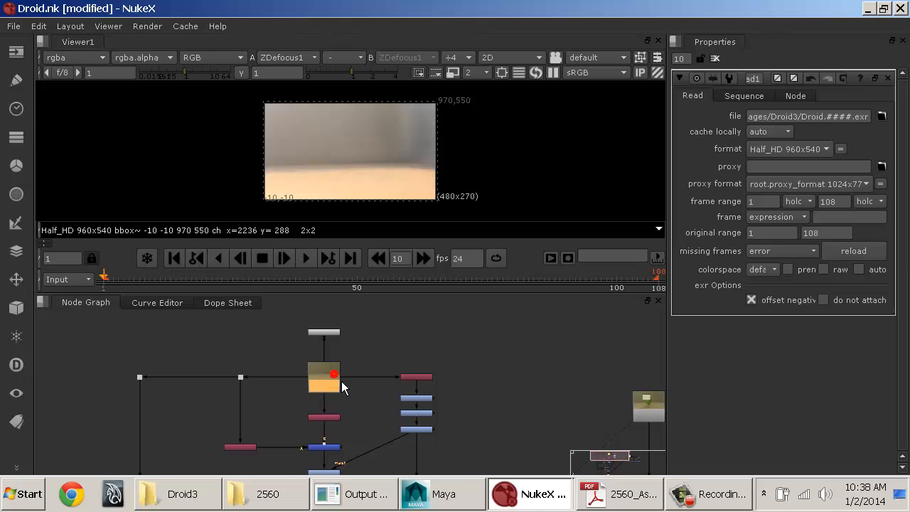
{"action": "key", "text": "1"}
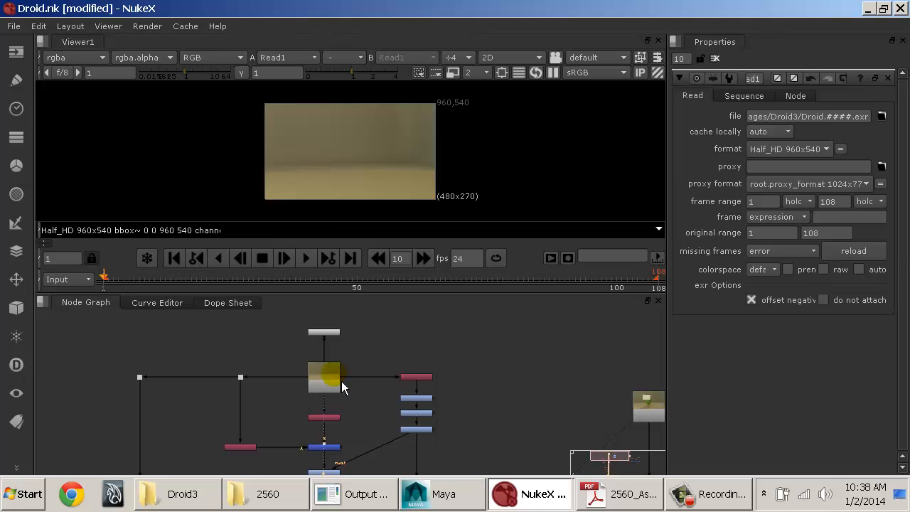
{"action": "left_click", "coordinate": [714, 59]}
Step: Scrub through the Read1 sequence and play it back from the first frame to about frame 104
{"action": "left_click_drag", "start_coordinate": [203, 281], "coordinate": [549, 280]}
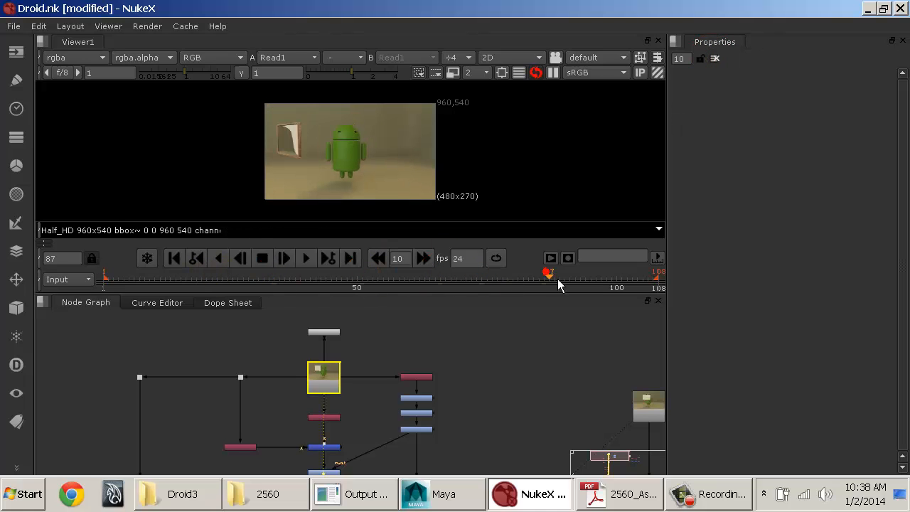
{"action": "left_click", "coordinate": [171, 260]}
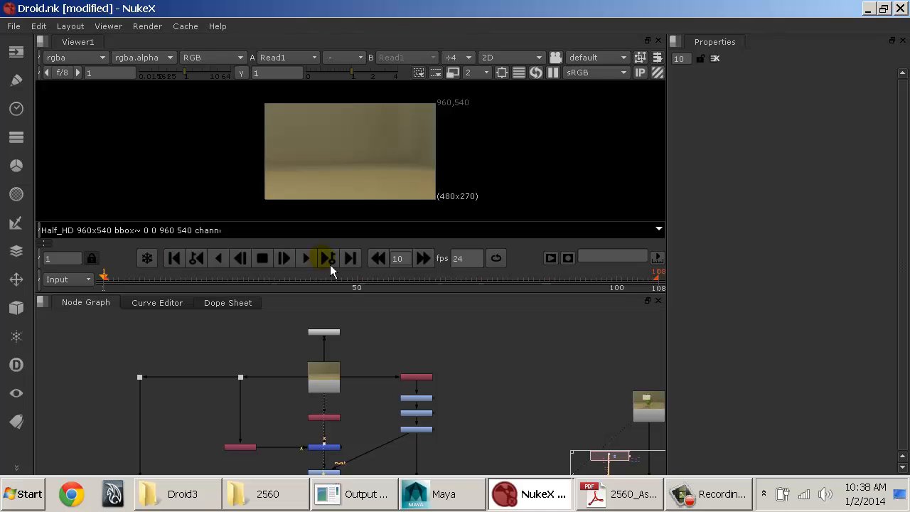
{"action": "left_click", "coordinate": [329, 261]}
{"action": "left_click", "coordinate": [196, 258]}
{"action": "left_click", "coordinate": [306, 260]}
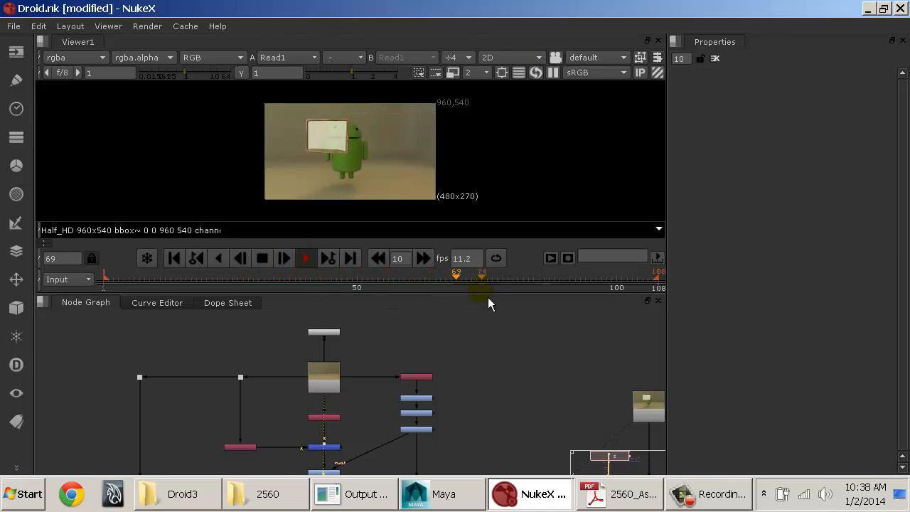
{"action": "left_click", "coordinate": [271, 264]}
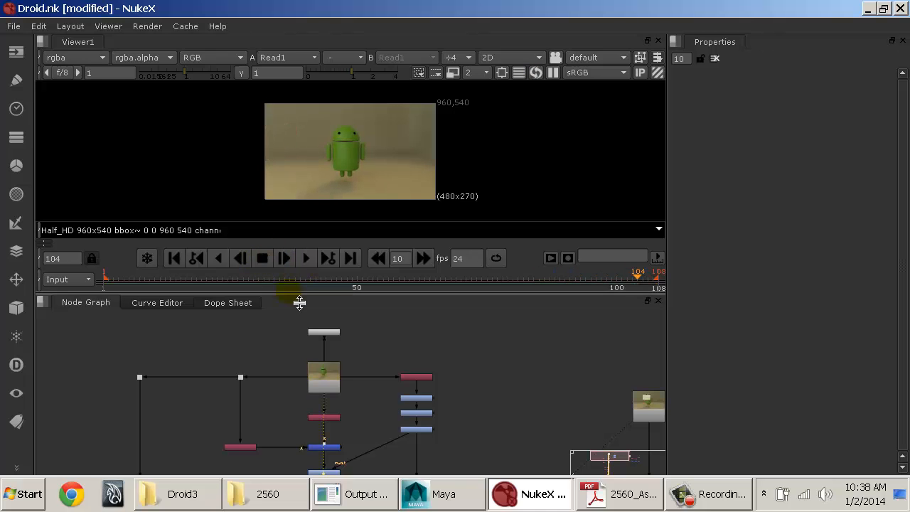
Step: Enlarge the droid image, make the viewer pane taller and widen the Properties pane
{"action": "scroll", "coordinate": [308, 151], "scroll_direction": "up", "scroll_amount": 3}
{"action": "scroll", "coordinate": [308, 151], "scroll_direction": "up", "scroll_amount": 1}
{"action": "middle_click_drag", "start_coordinate": [325, 151], "coordinate": [221, 152]}
{"action": "left_click_drag", "start_coordinate": [307, 299], "coordinate": [305, 358]}
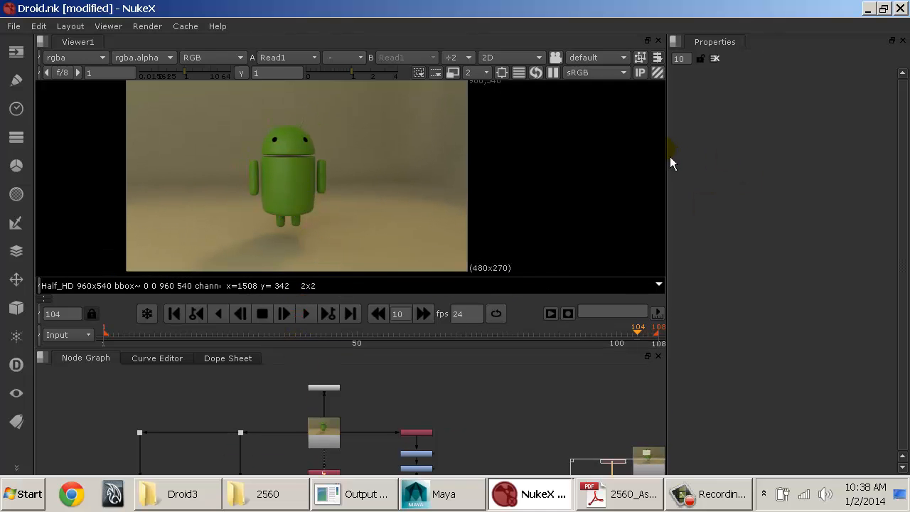
{"action": "left_click_drag", "start_coordinate": [670, 156], "coordinate": [508, 171]}
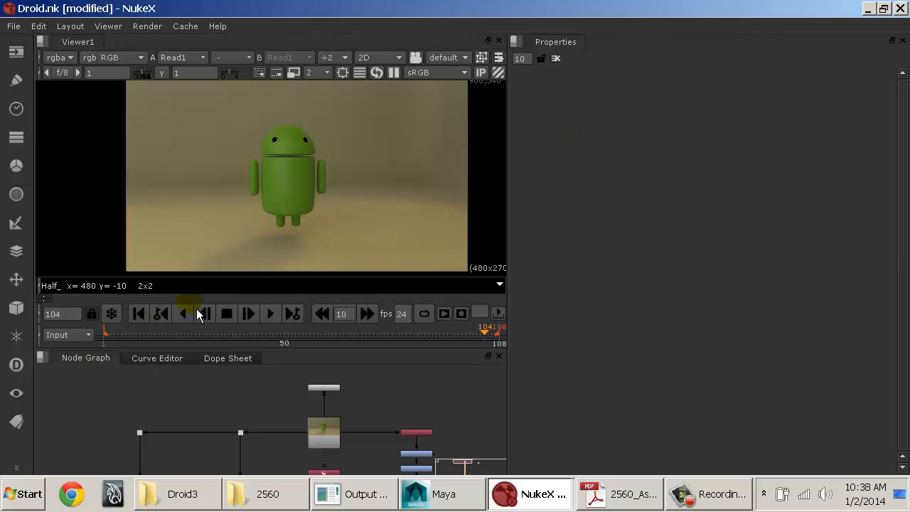
Step: Dock the Node Graph in the tall Properties pane, and move Properties beside the Curve Editor and Dope Sheet
{"action": "left_click_drag", "start_coordinate": [85, 358], "coordinate": [593, 51]}
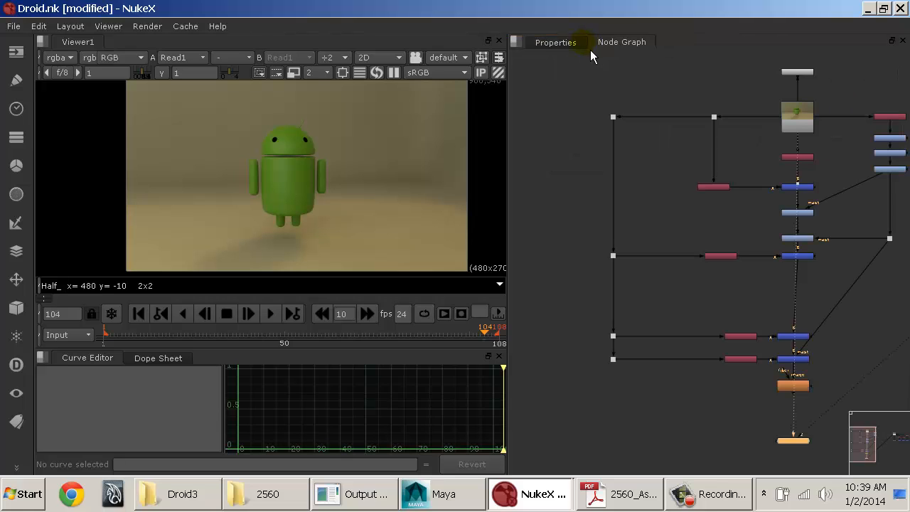
{"action": "middle_click_drag", "start_coordinate": [712, 149], "coordinate": [652, 152]}
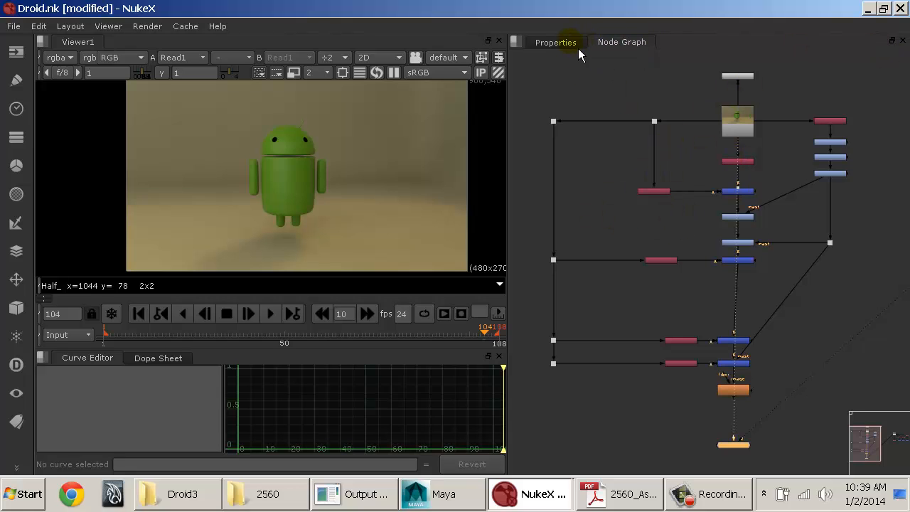
{"action": "left_click_drag", "start_coordinate": [577, 44], "coordinate": [122, 375]}
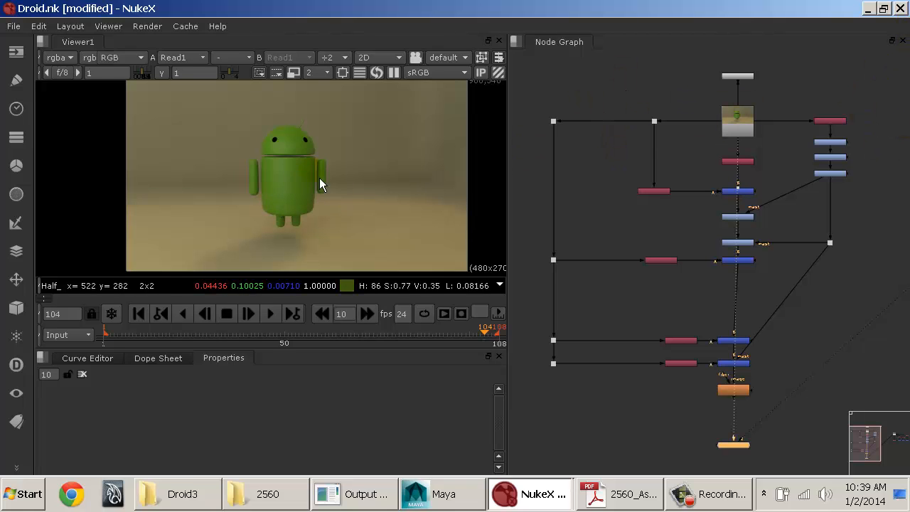
Step: Play the droid sequence from the first frame in the rearranged layout and stop at frame 63
{"action": "middle_click_drag", "start_coordinate": [319, 177], "coordinate": [277, 200]}
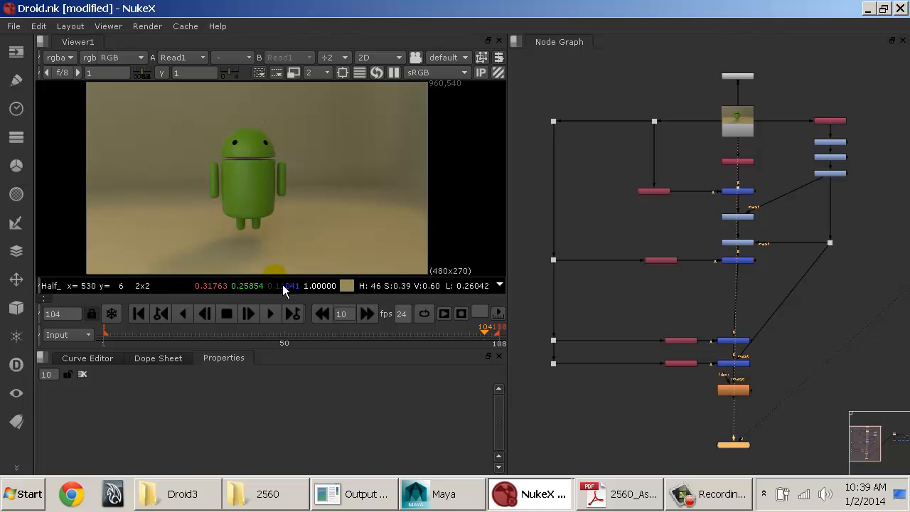
{"action": "left_click", "coordinate": [140, 315]}
{"action": "left_click", "coordinate": [269, 317]}
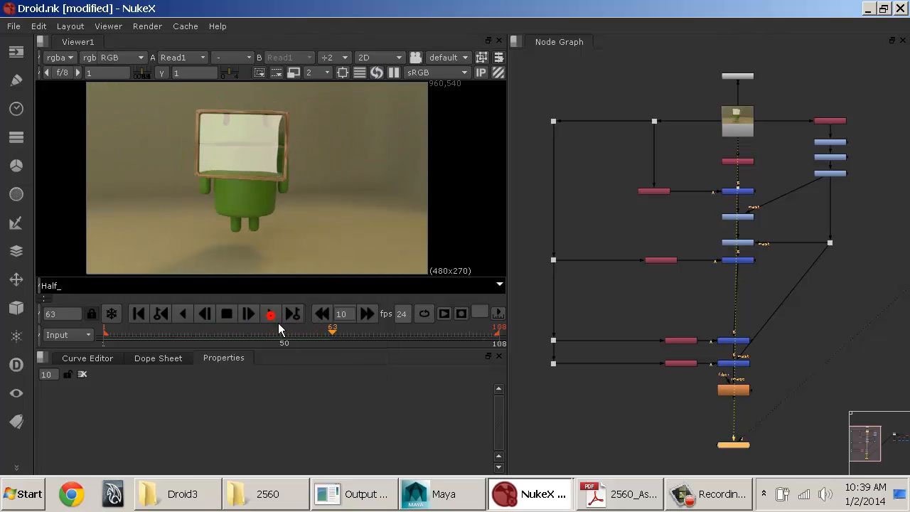
{"action": "left_click", "coordinate": [275, 318]}
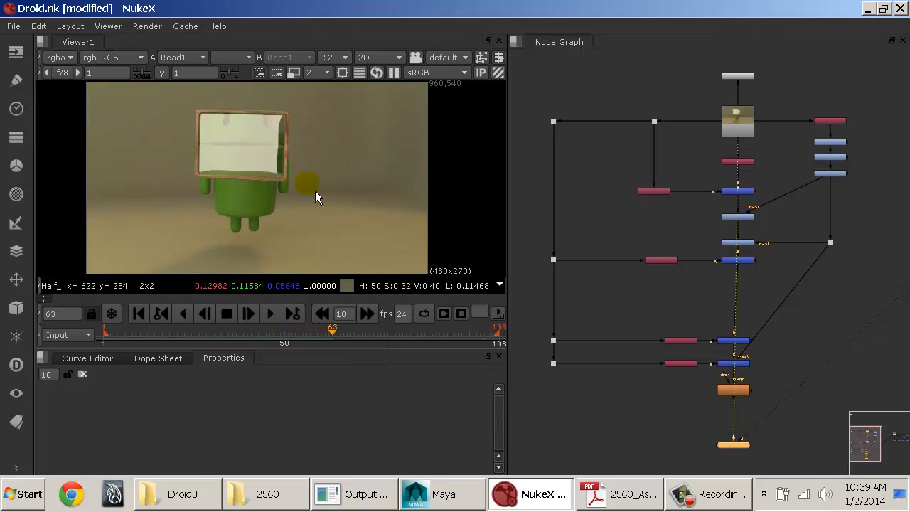
Step: Preview the image at a viewer downrez of 1, and set the downrez to 32
{"action": "left_click", "coordinate": [317, 73]}
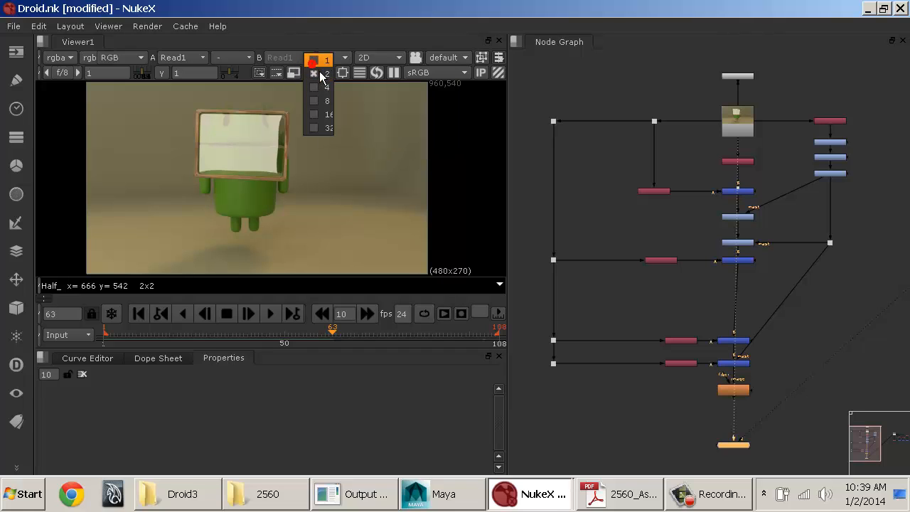
{"action": "left_click", "coordinate": [319, 61]}
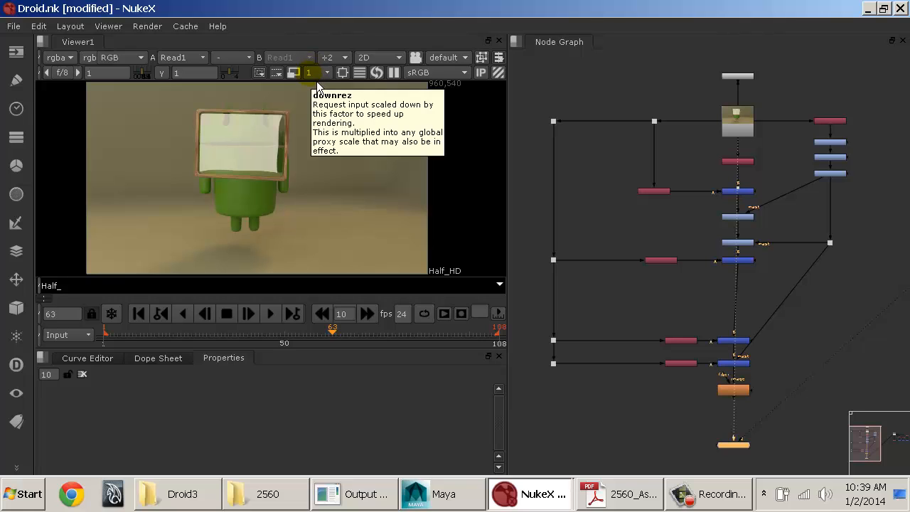
{"action": "left_click", "coordinate": [317, 81]}
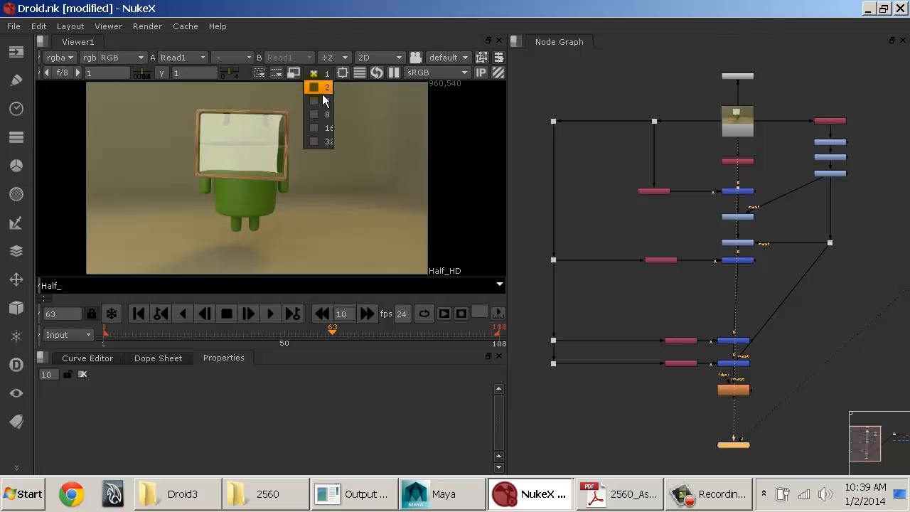
{"action": "left_click", "coordinate": [322, 146]}
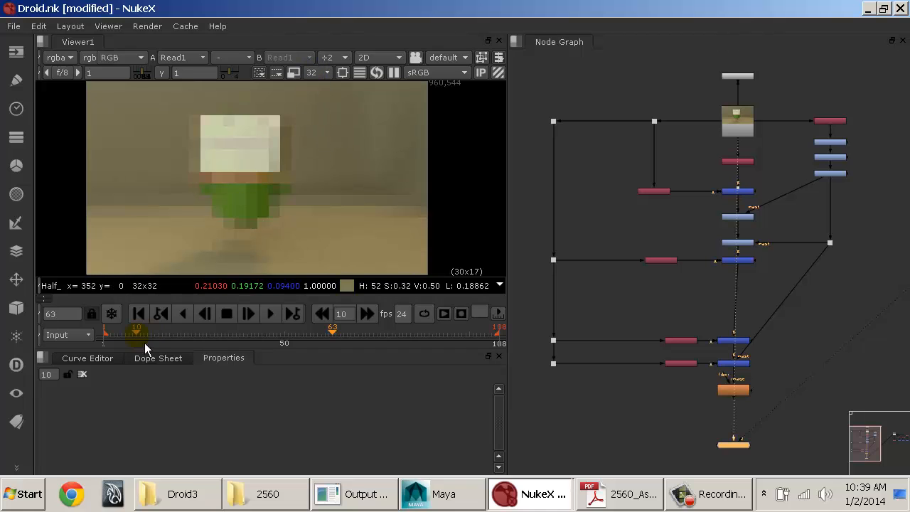
Step: Play the reduced-resolution sequence from the start, stop it and return to frame 1
{"action": "left_click", "coordinate": [139, 314]}
{"action": "left_click", "coordinate": [269, 312]}
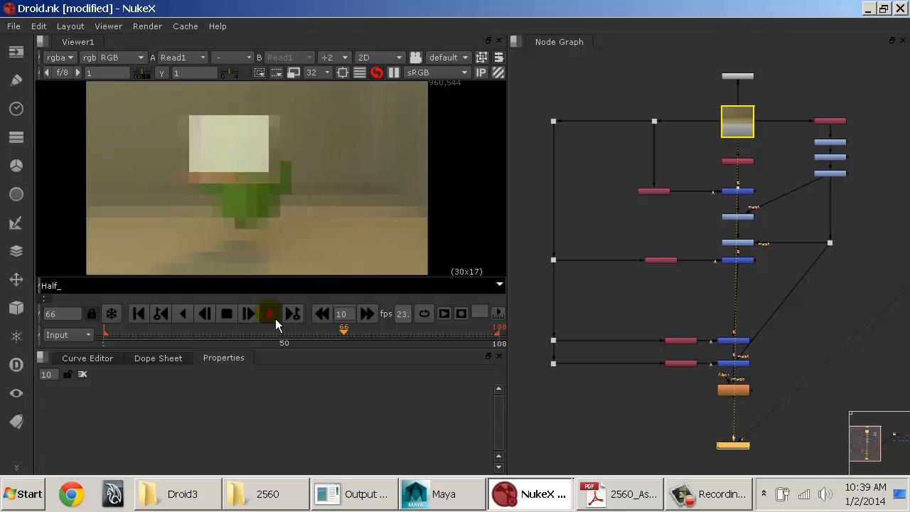
{"action": "left_click", "coordinate": [275, 319]}
{"action": "left_click", "coordinate": [139, 317]}
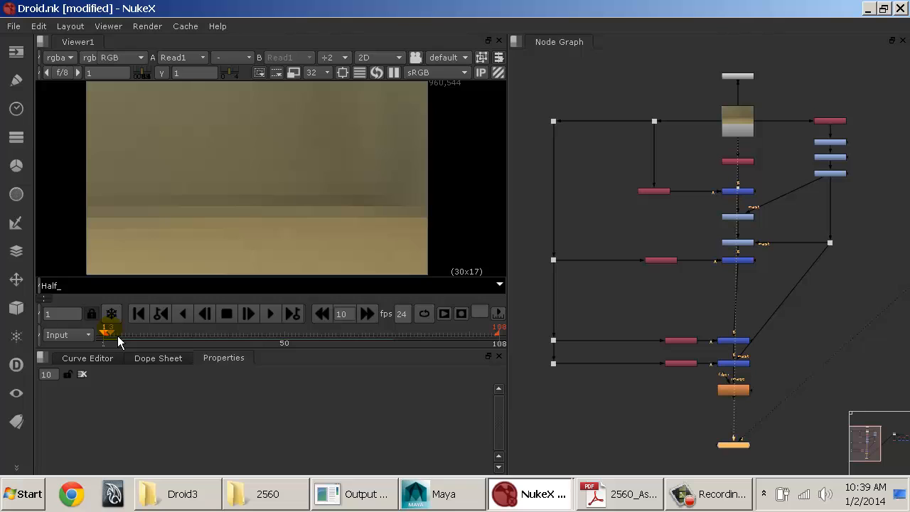
Step: Set the viewer downrez to 2, play the sequence and return to frame 1
{"action": "left_click", "coordinate": [320, 73]}
{"action": "left_click", "coordinate": [321, 28]}
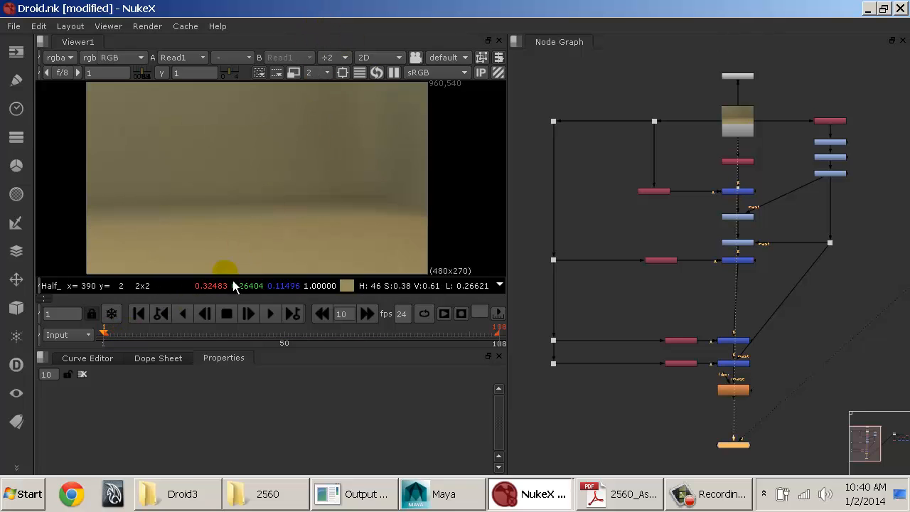
{"action": "left_click", "coordinate": [273, 317]}
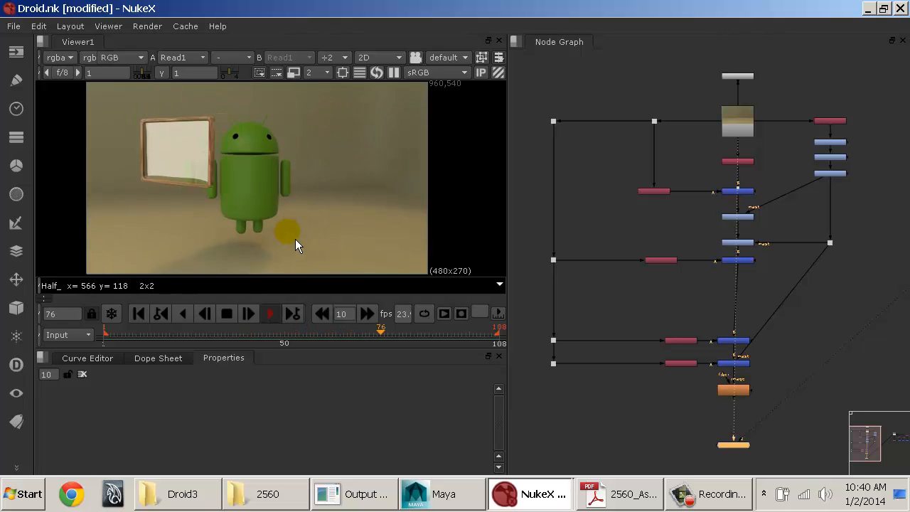
{"action": "left_click_drag", "start_coordinate": [319, 332], "coordinate": [114, 321]}
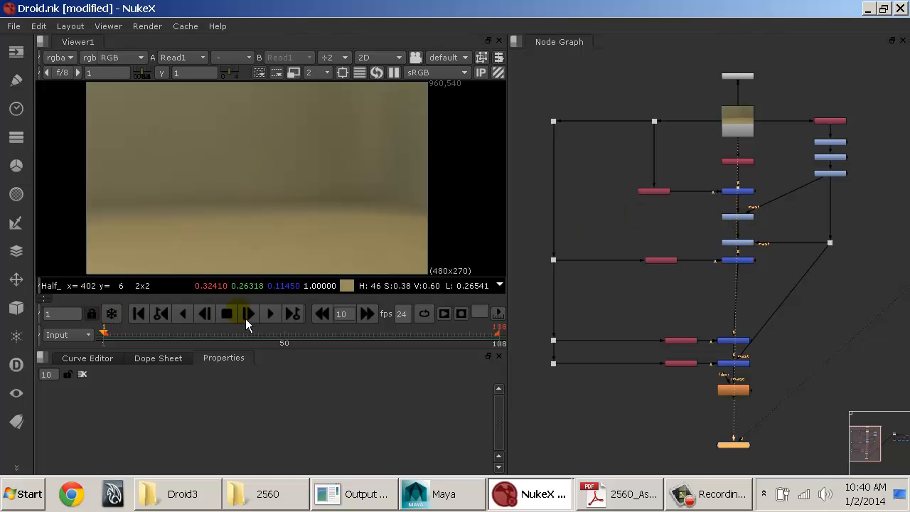
Step: Scrub to frame 79 and compare the final ZDefocus output with the original Read1 render in the viewer, alternating between them
{"action": "left_click_drag", "start_coordinate": [233, 338], "coordinate": [400, 323]}
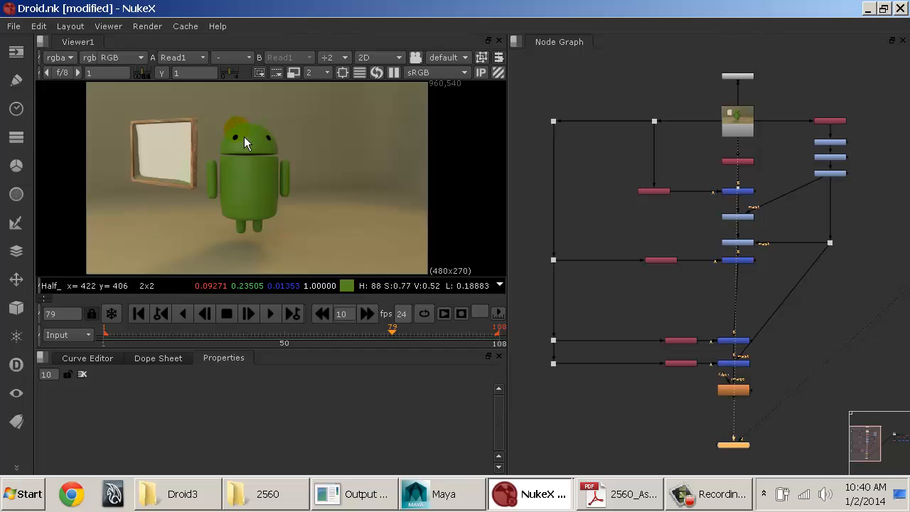
{"action": "left_click_drag", "start_coordinate": [244, 138], "coordinate": [493, 226]}
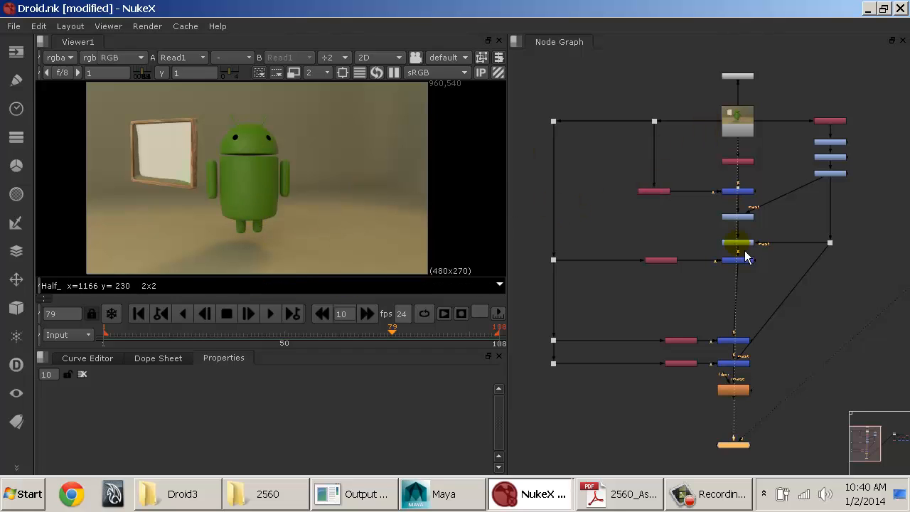
{"action": "left_click", "coordinate": [745, 389]}
{"action": "key", "text": "1"}
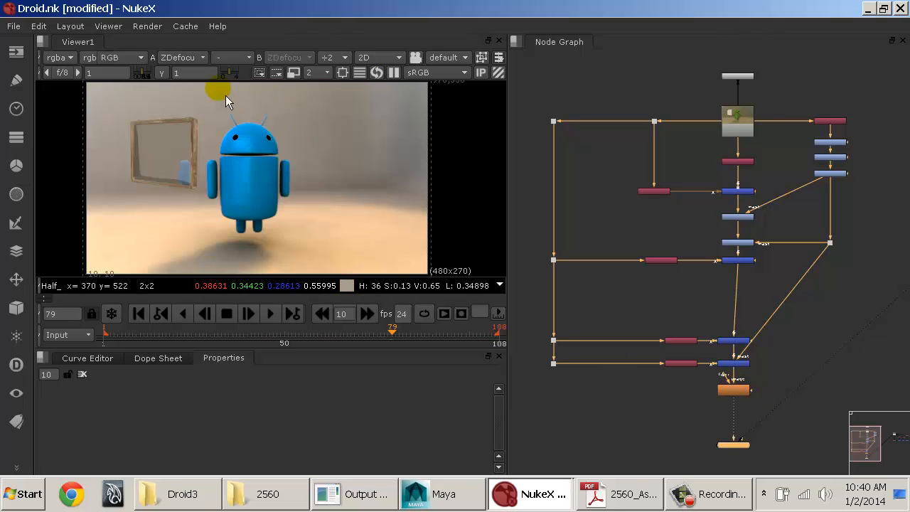
{"action": "left_click", "coordinate": [745, 135]}
{"action": "key", "text": "1"}
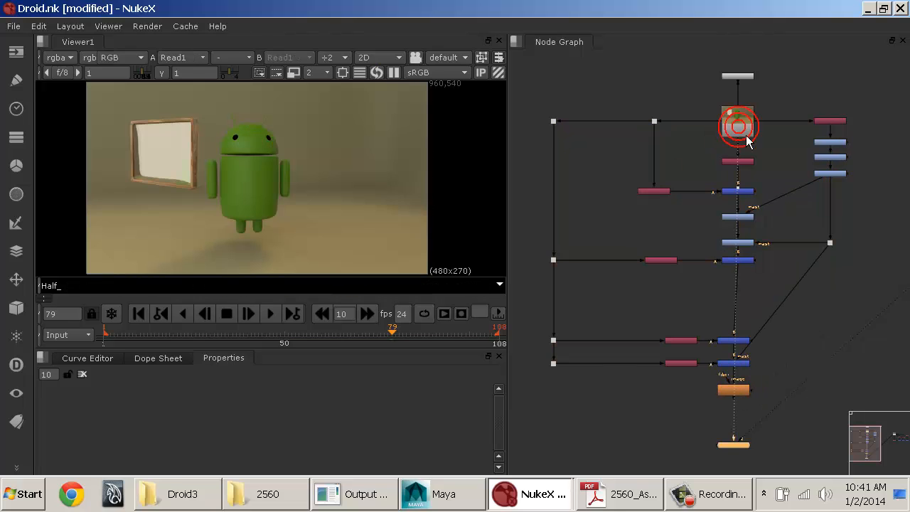
{"action": "left_click", "coordinate": [738, 392]}
{"action": "key", "text": "1"}
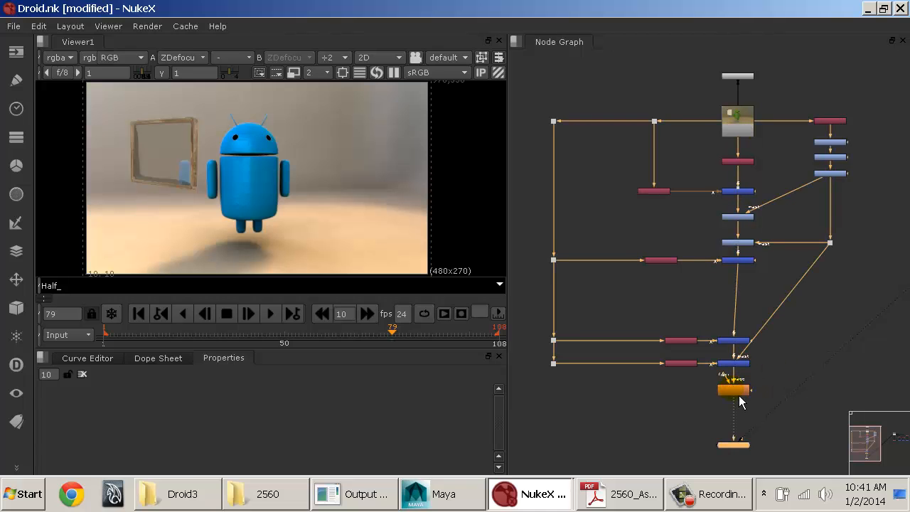
{"action": "left_click", "coordinate": [737, 126]}
{"action": "key", "text": "1"}
{"action": "left_click", "coordinate": [786, 307]}
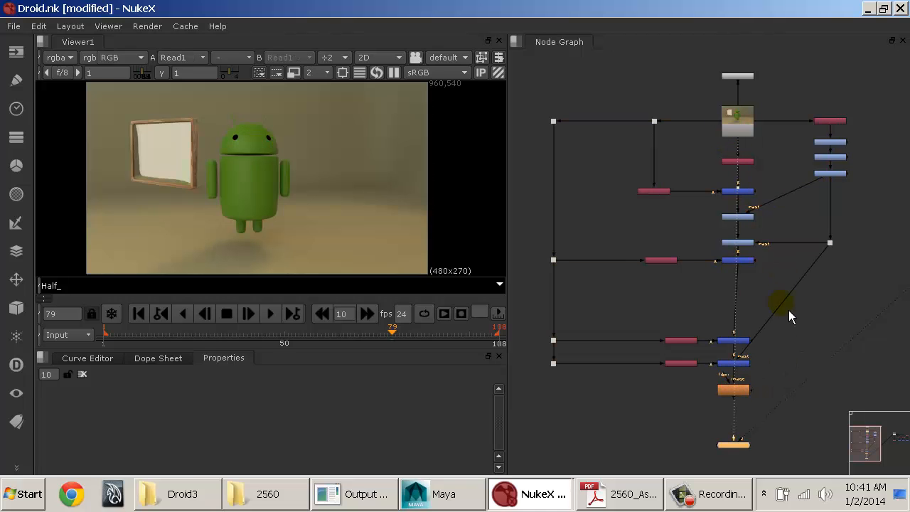
{"action": "left_click", "coordinate": [738, 390]}
{"action": "key", "text": "1"}
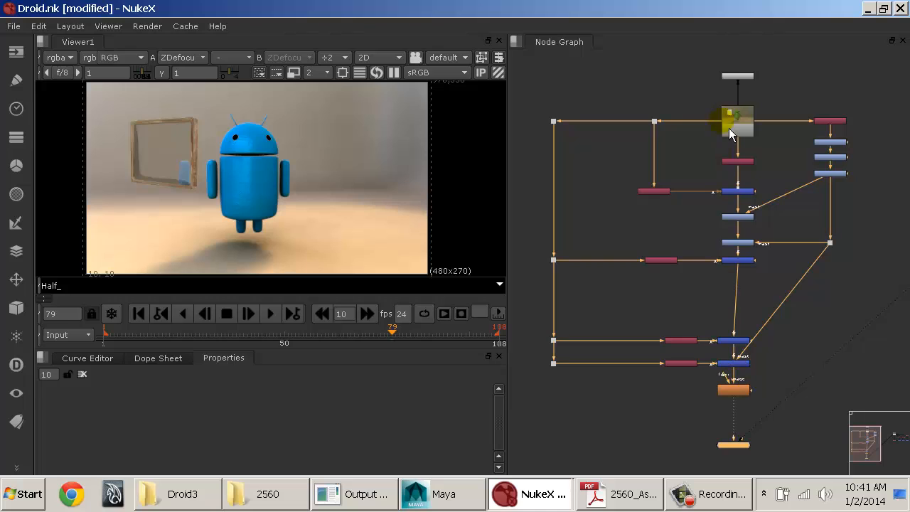
{"action": "left_click", "coordinate": [731, 121]}
{"action": "key", "text": "1"}
{"action": "left_click", "coordinate": [742, 391]}
{"action": "key", "text": "1"}
Step: Scrub to frame 61 and compare the Read1 render with the ZDefocus composite, leaving ZDefocus in the viewer
{"action": "left_click_drag", "start_coordinate": [236, 334], "coordinate": [325, 337]}
{"action": "left_click", "coordinate": [738, 121]}
{"action": "key", "text": "1"}
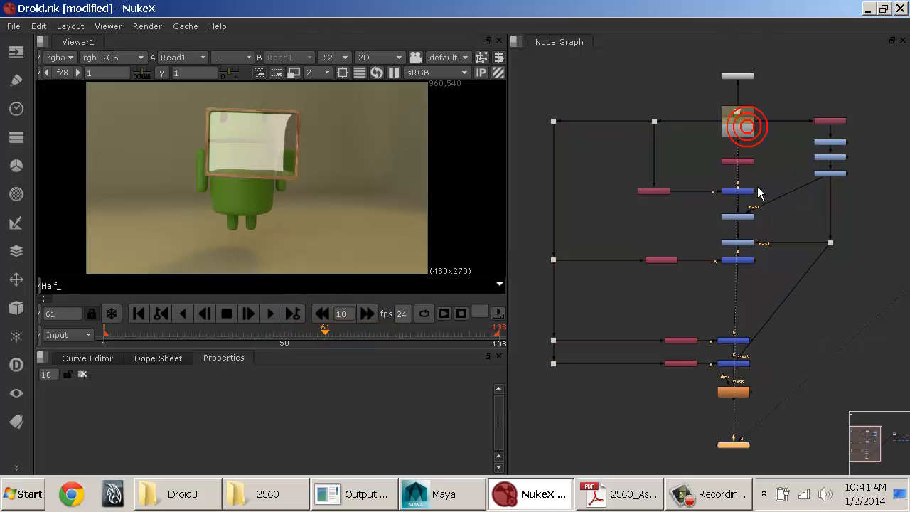
{"action": "left_click", "coordinate": [757, 186]}
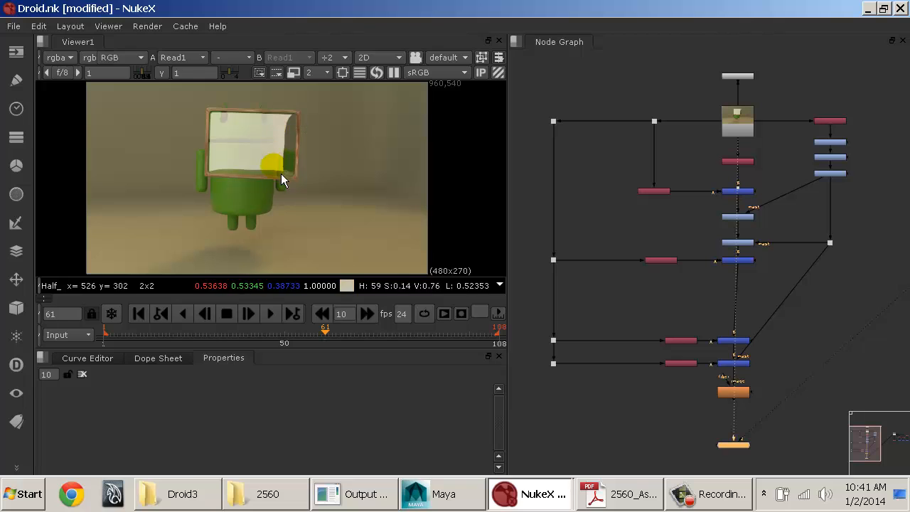
{"action": "left_click", "coordinate": [732, 396]}
{"action": "key", "text": "1"}
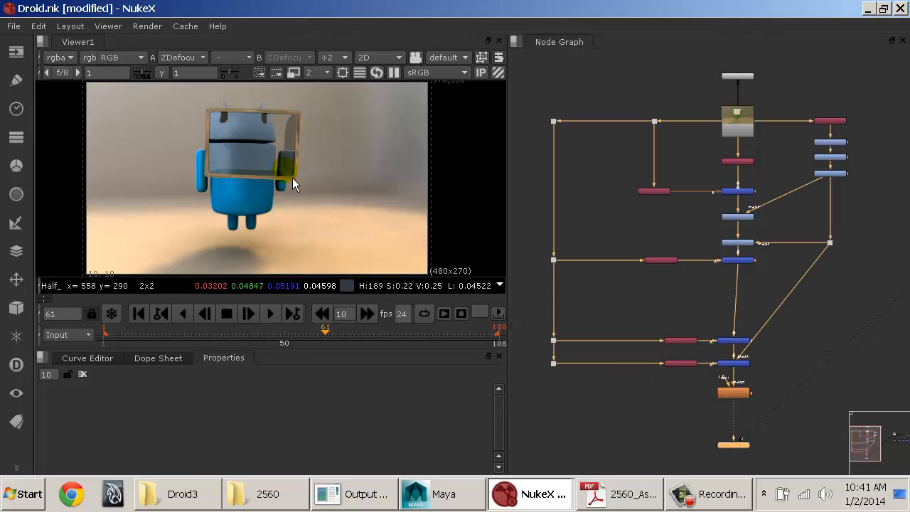
{"action": "left_click", "coordinate": [741, 117]}
{"action": "key", "text": "1"}
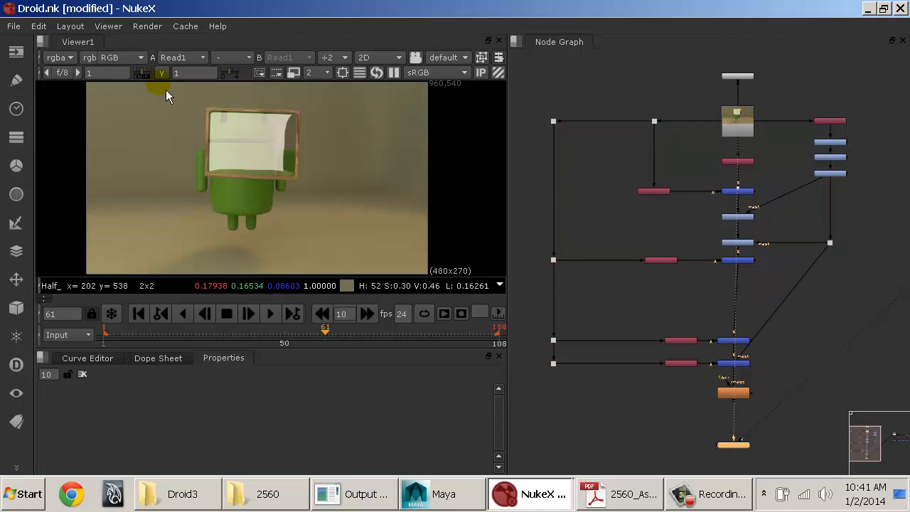
{"action": "left_click", "coordinate": [733, 393]}
{"action": "key", "text": "1"}
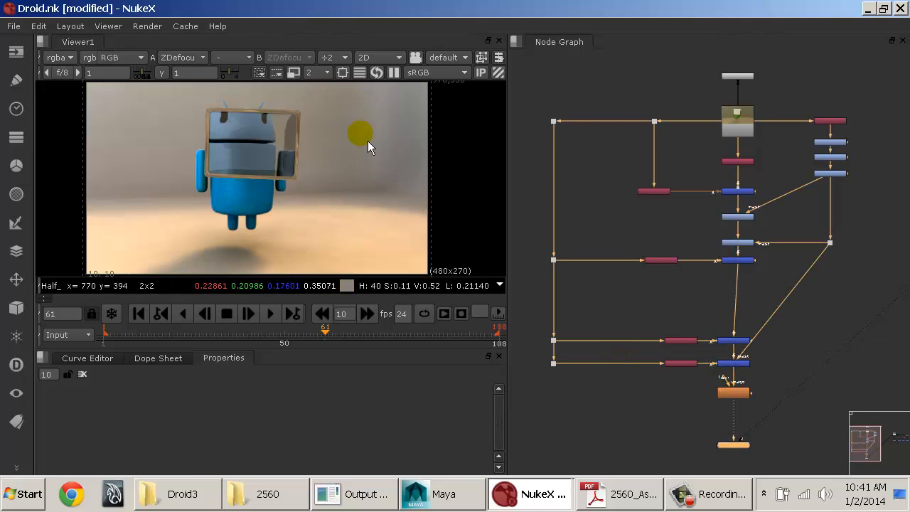
{"action": "left_click", "coordinate": [740, 127]}
{"action": "key", "text": "1"}
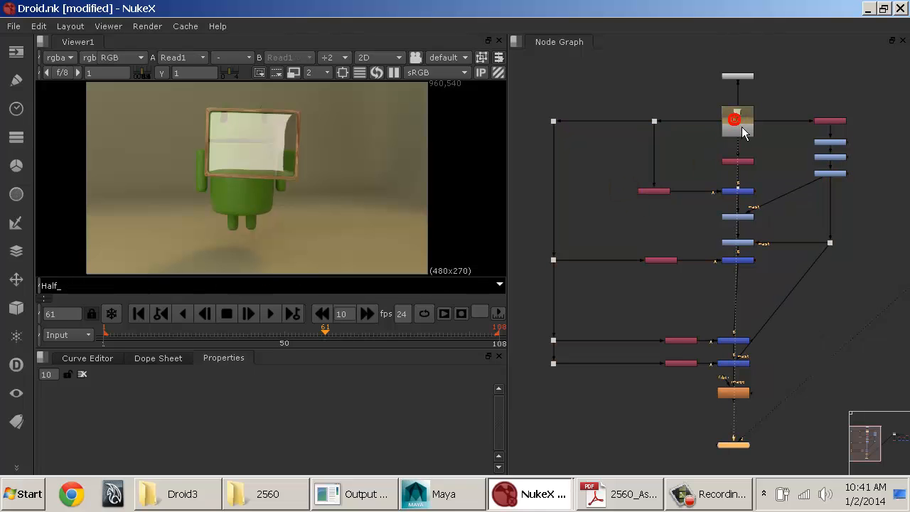
{"action": "left_click", "coordinate": [731, 393]}
{"action": "key", "text": "1"}
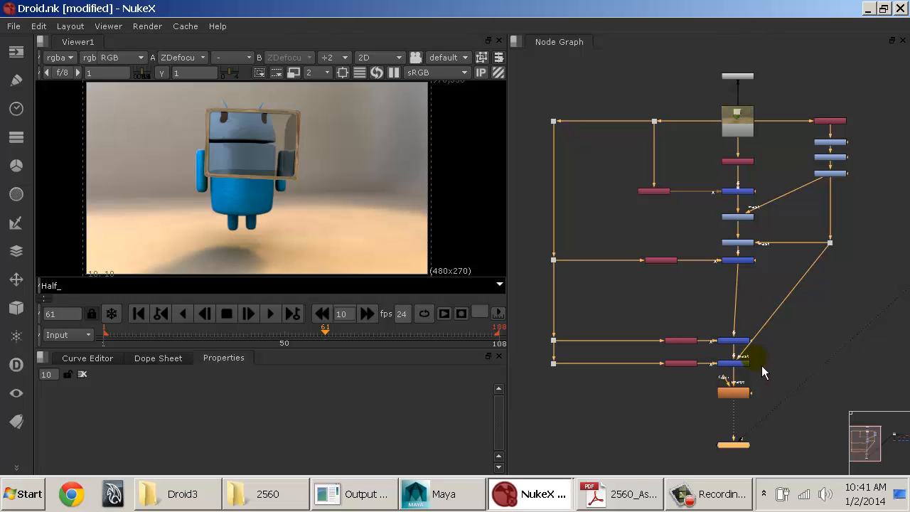
Step: Return to frame 1 and align the two lowest merge rows, ZDefocus and the Viewer node with the main node column
{"action": "left_click", "coordinate": [143, 317]}
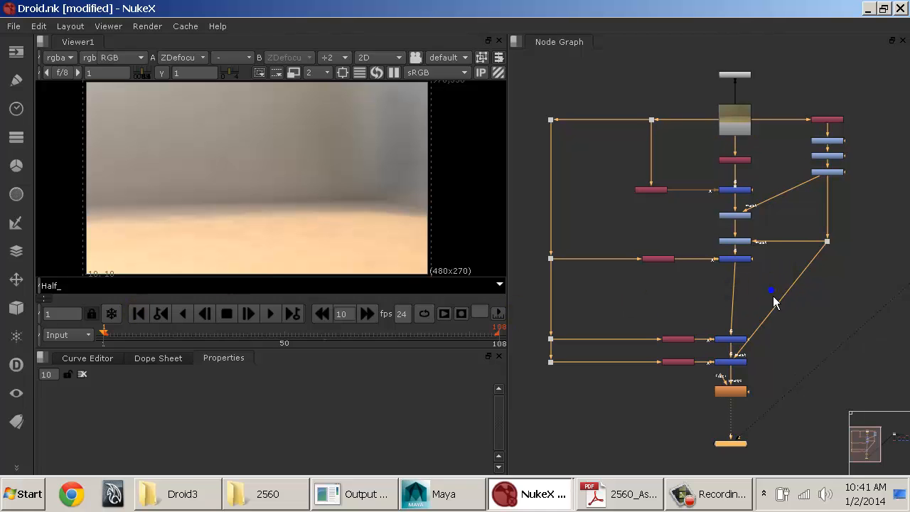
{"action": "middle_click_drag", "start_coordinate": [774, 299], "coordinate": [736, 279]}
{"action": "left_click_drag", "start_coordinate": [583, 288], "coordinate": [736, 393]}
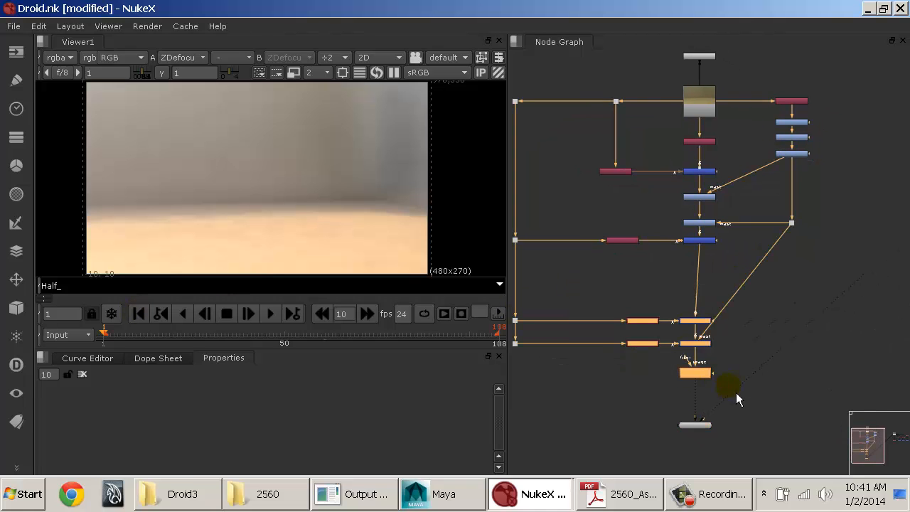
{"action": "left_click_drag", "start_coordinate": [655, 402], "coordinate": [696, 434]}
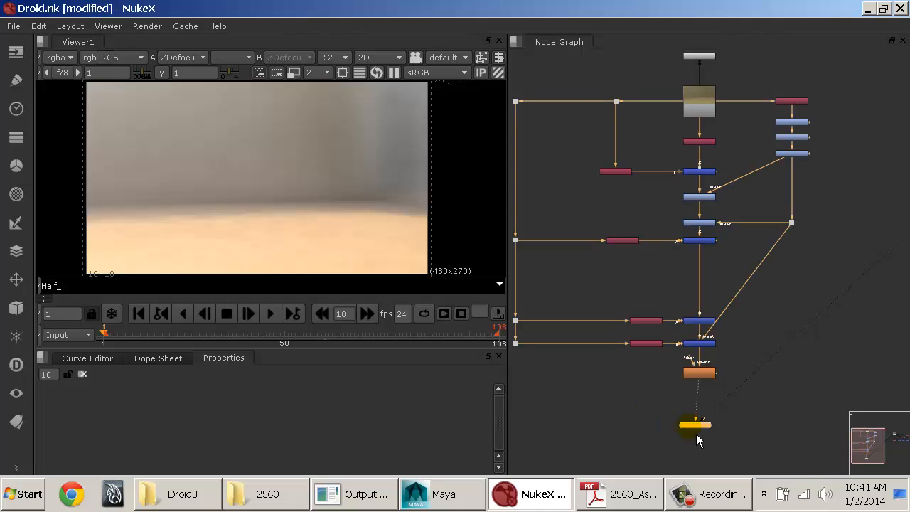
{"action": "left_click", "coordinate": [751, 347]}
Step: Pile the Matte_Guy, Grade3, Grade4, Grade5 and rawGI nodes up against Read1 to demonstrate a cluttered graph
{"action": "middle_click_drag", "start_coordinate": [741, 207], "coordinate": [779, 284]}
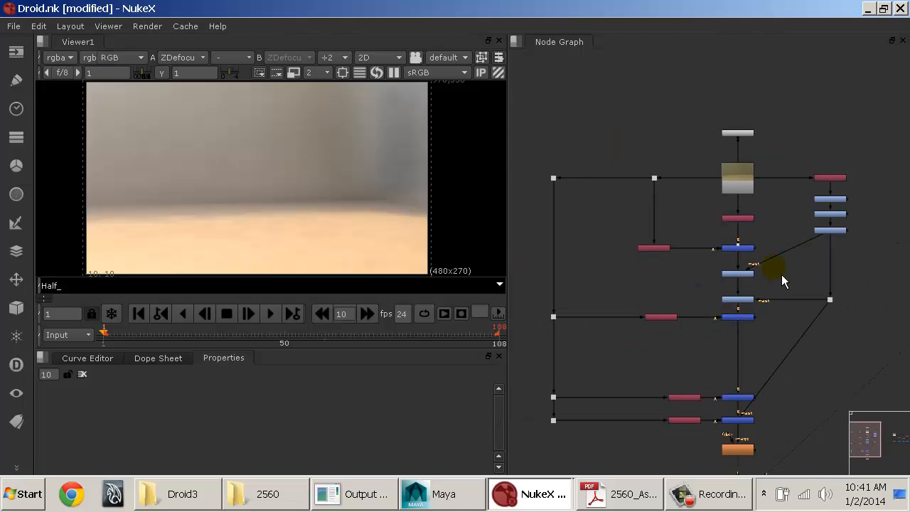
{"action": "scroll", "coordinate": [798, 271], "scroll_direction": "up", "scroll_amount": 1}
{"action": "scroll", "coordinate": [799, 272], "scroll_direction": "up", "scroll_amount": 5}
{"action": "middle_click_drag", "start_coordinate": [802, 204], "coordinate": [662, 299]}
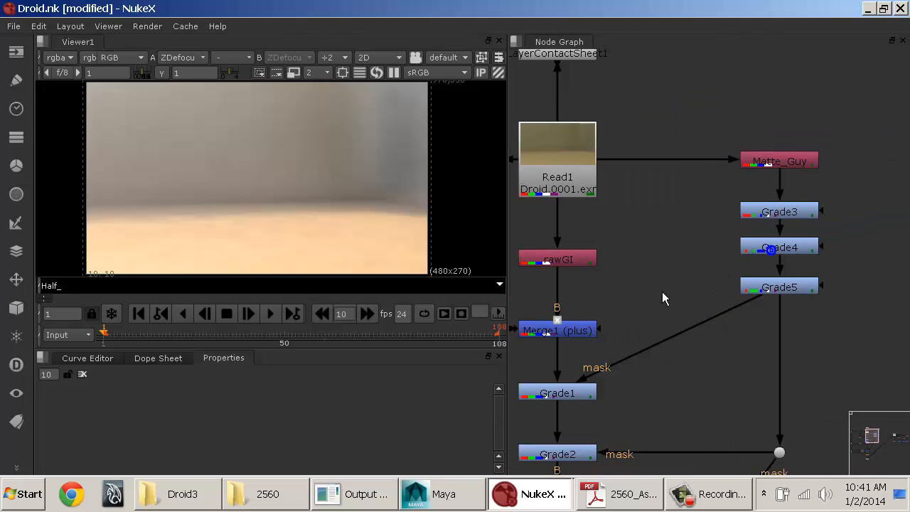
{"action": "middle_click_drag", "start_coordinate": [787, 268], "coordinate": [808, 240]}
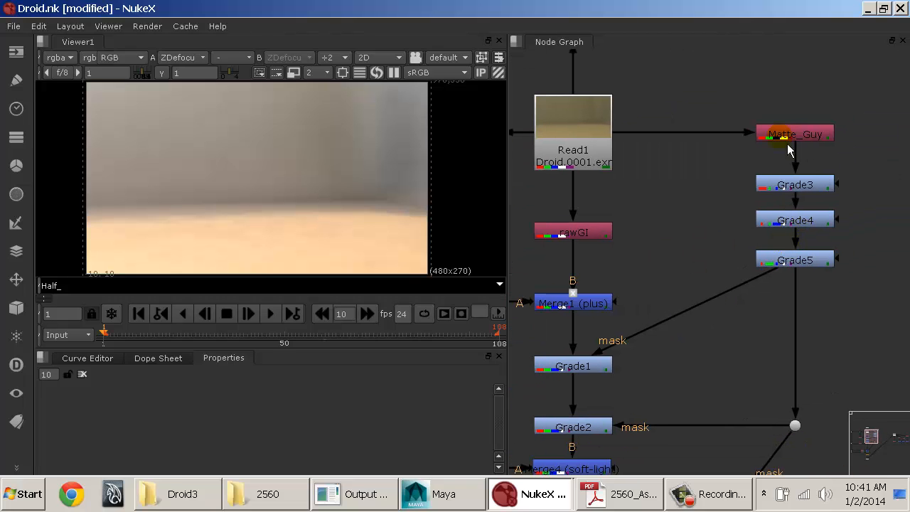
{"action": "left_click_drag", "start_coordinate": [786, 139], "coordinate": [631, 169]}
{"action": "left_click_drag", "start_coordinate": [794, 186], "coordinate": [599, 168]}
{"action": "left_click_drag", "start_coordinate": [780, 223], "coordinate": [587, 175]}
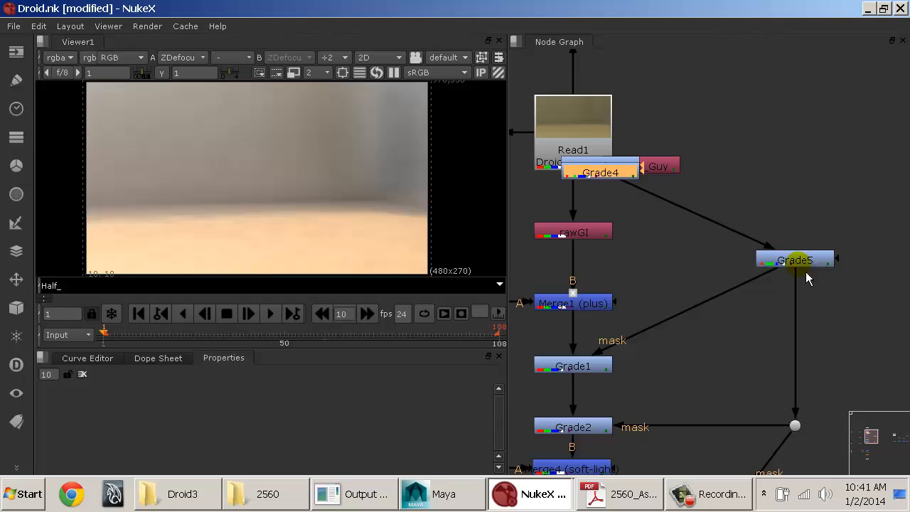
{"action": "left_click_drag", "start_coordinate": [792, 258], "coordinate": [662, 184]}
{"action": "left_click_drag", "start_coordinate": [570, 227], "coordinate": [614, 186]}
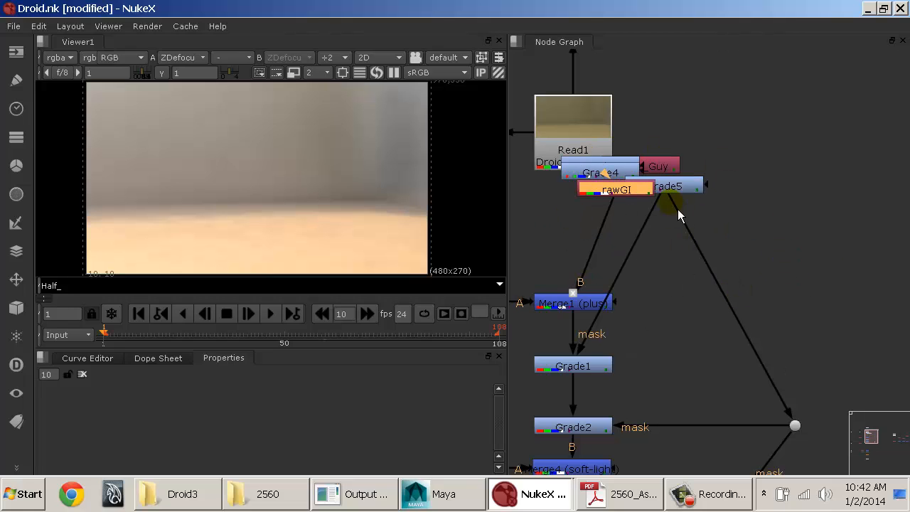
Step: Undo the moves of the rawGI, Grade and Matte_Guy nodes
{"action": "key", "text": "ctrl+z"}
{"action": "key", "text": "ctrl+z"}
{"action": "key", "text": "ctrl+z"}
{"action": "key", "text": "ctrl+z"}
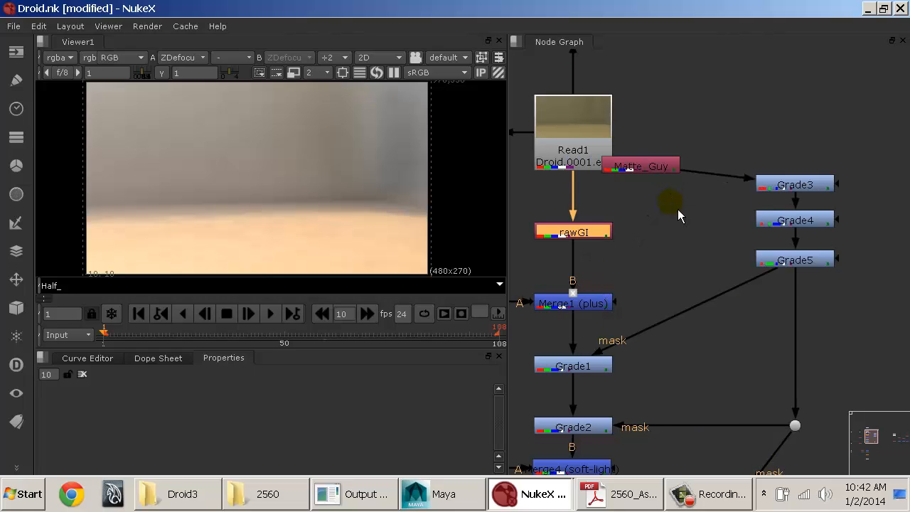
{"action": "key", "text": "ctrl+z"}
Step: Select the Matte_Guy to Grade5 branch, examine the whole composite tree by selecting it, and clear the selection
{"action": "left_click_drag", "start_coordinate": [699, 83], "coordinate": [869, 300]}
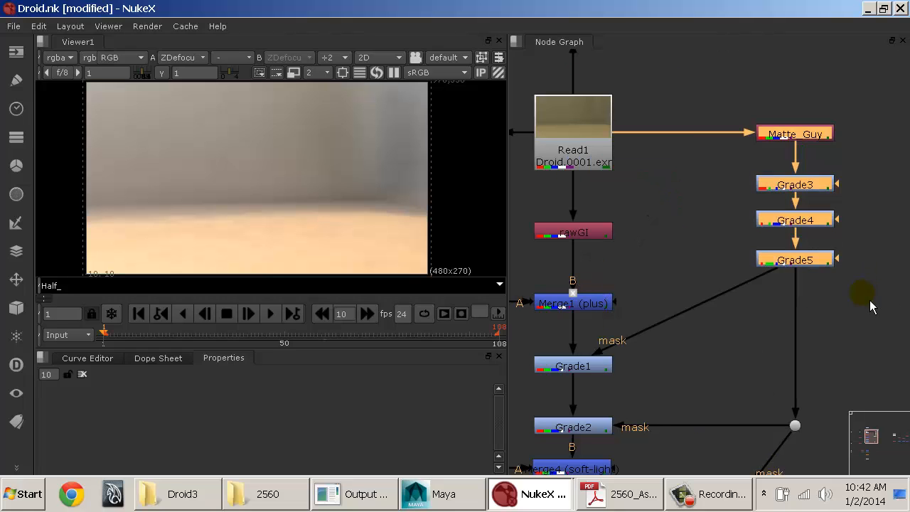
{"action": "left_click", "coordinate": [863, 313]}
{"action": "middle_click_drag", "start_coordinate": [656, 275], "coordinate": [879, 332]}
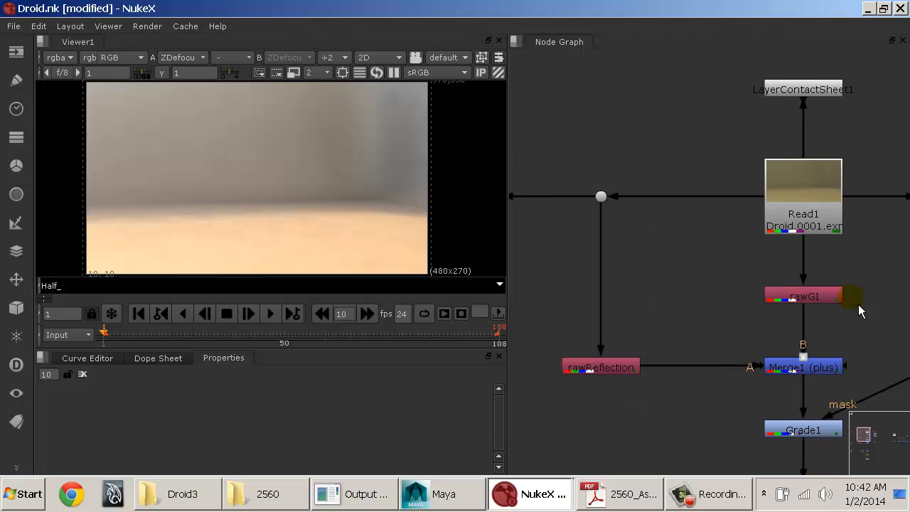
{"action": "scroll", "coordinate": [832, 281], "scroll_direction": "down", "scroll_amount": 5}
{"action": "middle_click_drag", "start_coordinate": [768, 286], "coordinate": [674, 172]}
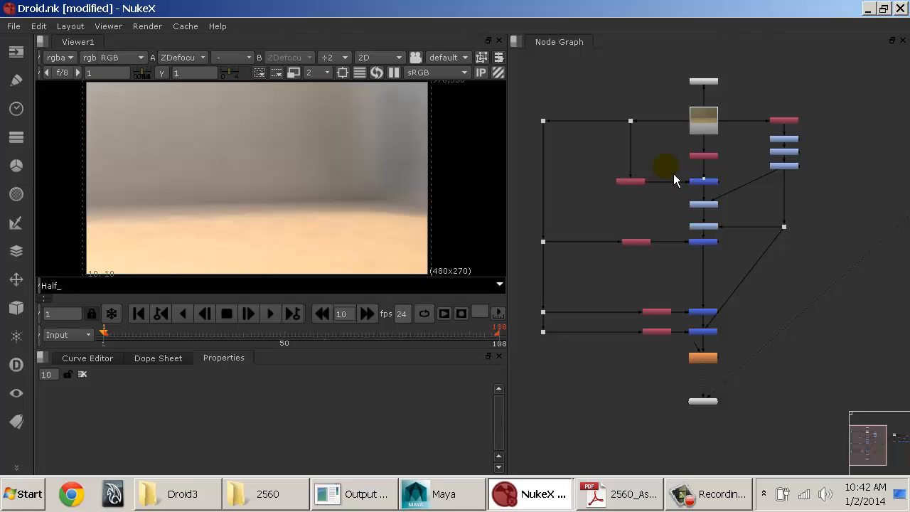
{"action": "left_click_drag", "start_coordinate": [515, 96], "coordinate": [843, 382]}
{"action": "left_click", "coordinate": [844, 381]}
Step: Look over the rest of the node graph and find an empty area beside the existing trees
{"action": "mouse_move", "coordinate": [846, 140]}
{"action": "middle_mouse_down"}
{"action": "mouse_move", "coordinate": [816, 220]}
{"action": "mouse_move", "coordinate": [699, 170]}
{"action": "middle_mouse_up"}
{"action": "left_click", "coordinate": [675, 158]}
{"action": "left_click_drag", "start_coordinate": [631, 115], "coordinate": [888, 267]}
{"action": "scroll", "coordinate": [806, 246], "scroll_direction": "down", "scroll_amount": 4}
{"action": "left_click_drag", "start_coordinate": [763, 205], "coordinate": [538, 189]}
{"action": "left_click", "coordinate": [802, 214]}
{"action": "middle_click_drag", "start_coordinate": [785, 214], "coordinate": [691, 222]}
{"action": "scroll", "coordinate": [728, 224], "scroll_direction": "up", "scroll_amount": 6}
{"action": "middle_click_drag", "start_coordinate": [652, 182], "coordinate": [595, 183]}
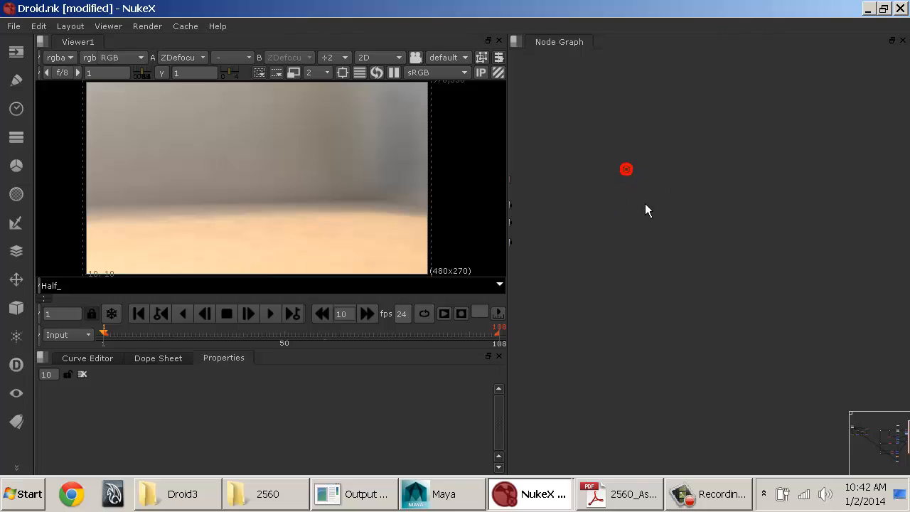
Step: Start creating a new Read node and open its file browser
{"action": "right_click", "coordinate": [666, 182]}
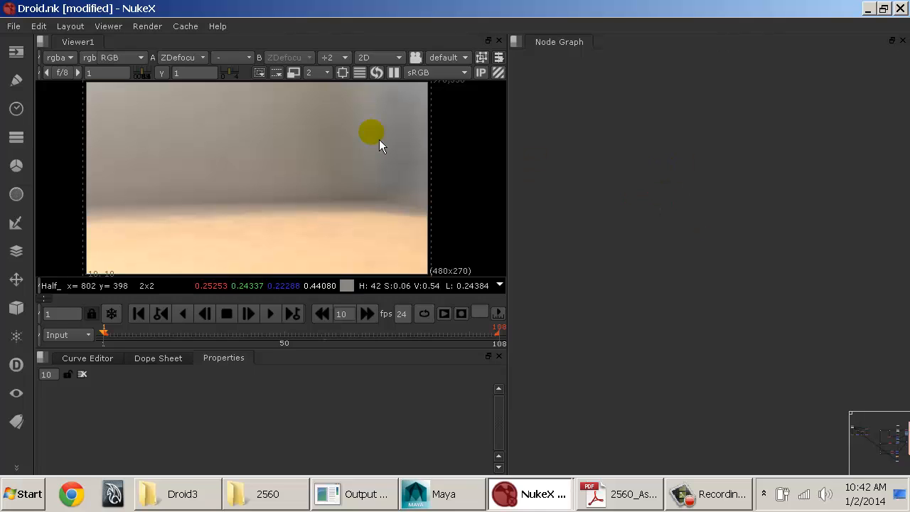
{"action": "left_click", "coordinate": [29, 53]}
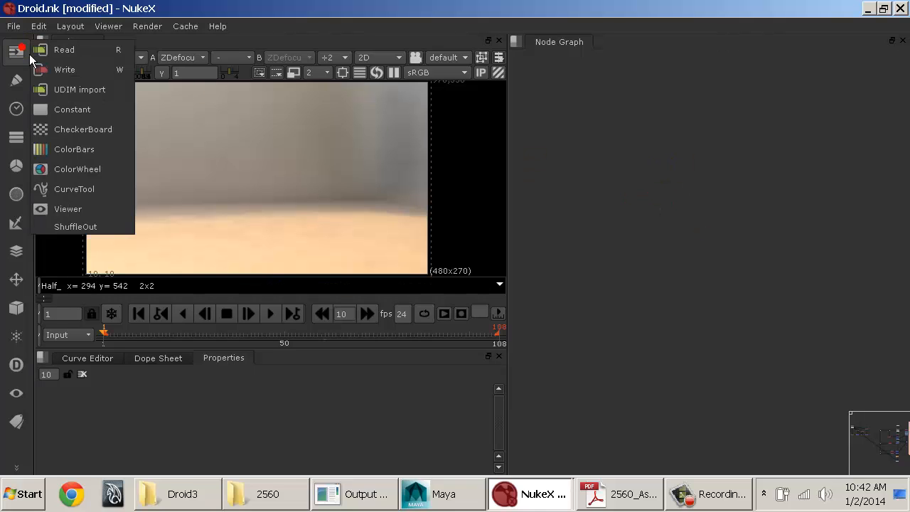
{"action": "left_click", "coordinate": [96, 56]}
{"action": "left_click_drag", "start_coordinate": [267, 8], "coordinate": [389, 30]}
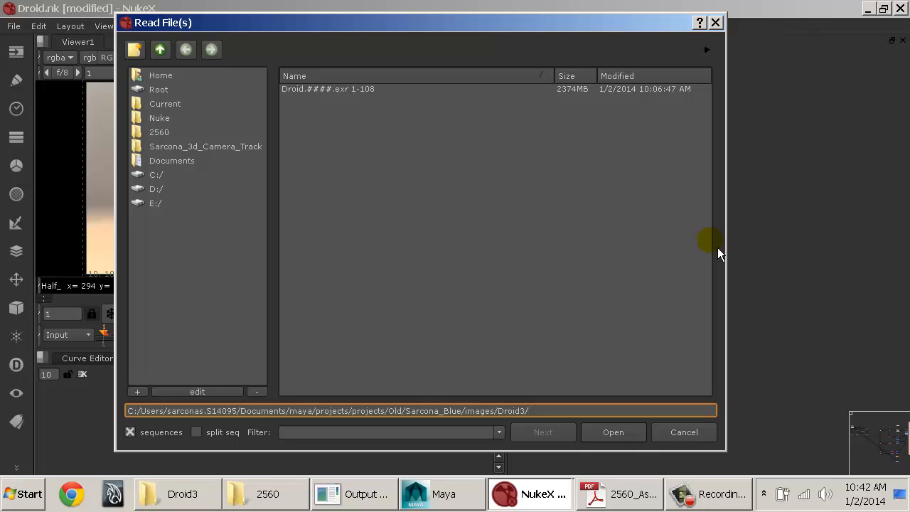
Step: Switch to Maya, open the Script Editor and highlight the Droid_3.0111.exr file name in the latest render progress line
{"action": "left_click", "coordinate": [461, 491]}
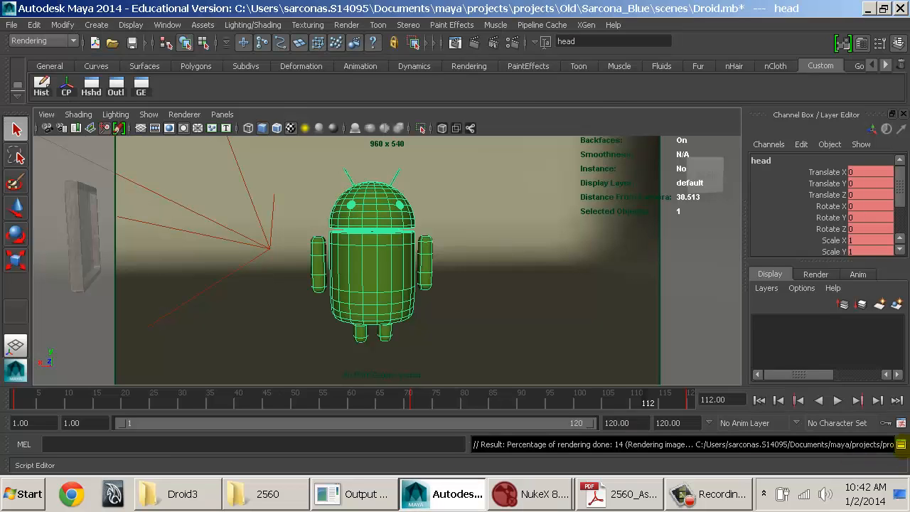
{"action": "left_click", "coordinate": [901, 444]}
{"action": "left_click_drag", "start_coordinate": [800, 231], "coordinate": [693, 231]}
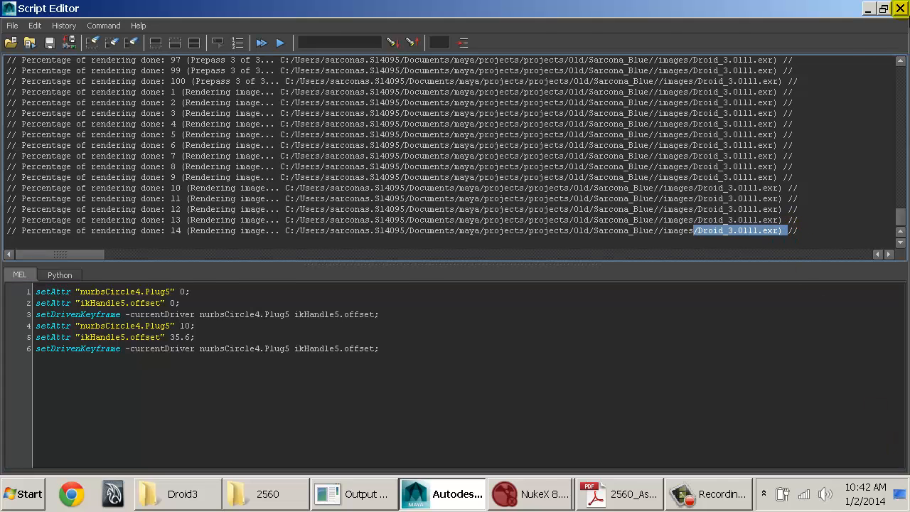
Step: Switch back to the file browser in NukeX and select the Droid.####.exr 1-108 sequence in the Droid3 folder
{"action": "left_click", "coordinate": [461, 493]}
{"action": "left_click", "coordinate": [475, 501]}
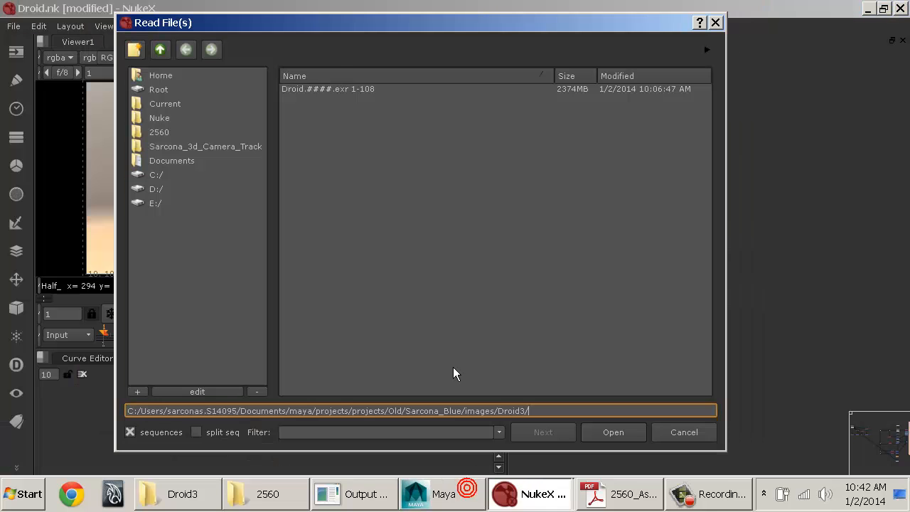
{"action": "left_click", "coordinate": [351, 91]}
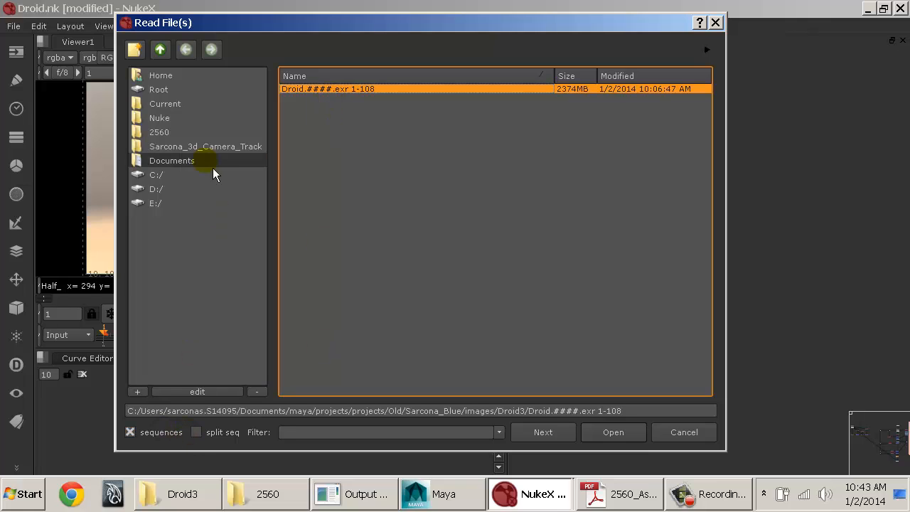
Step: Browse from the Documents folder through maya/projects/projects to the Old folder, backing out of Fall2013 on the way
{"action": "left_click", "coordinate": [161, 164]}
{"action": "scroll", "coordinate": [333, 313], "scroll_direction": "down", "scroll_amount": 2}
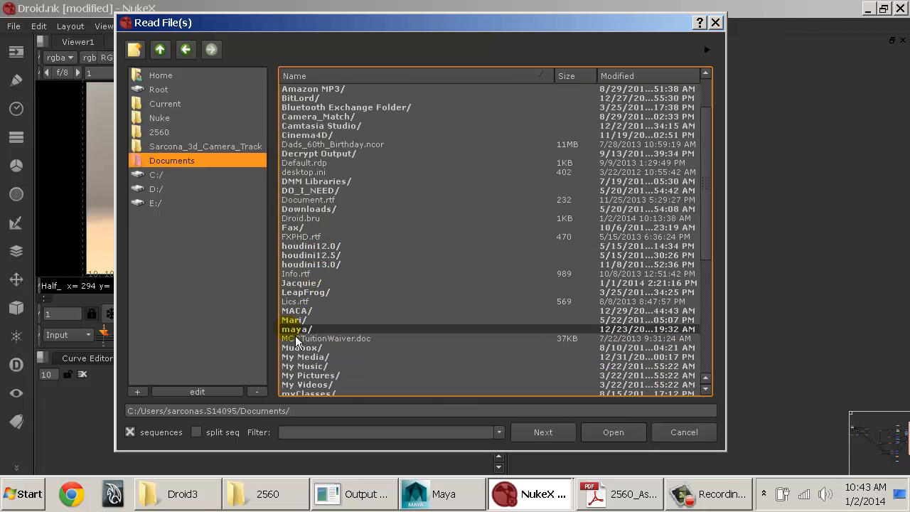
{"action": "double_click", "coordinate": [295, 330]}
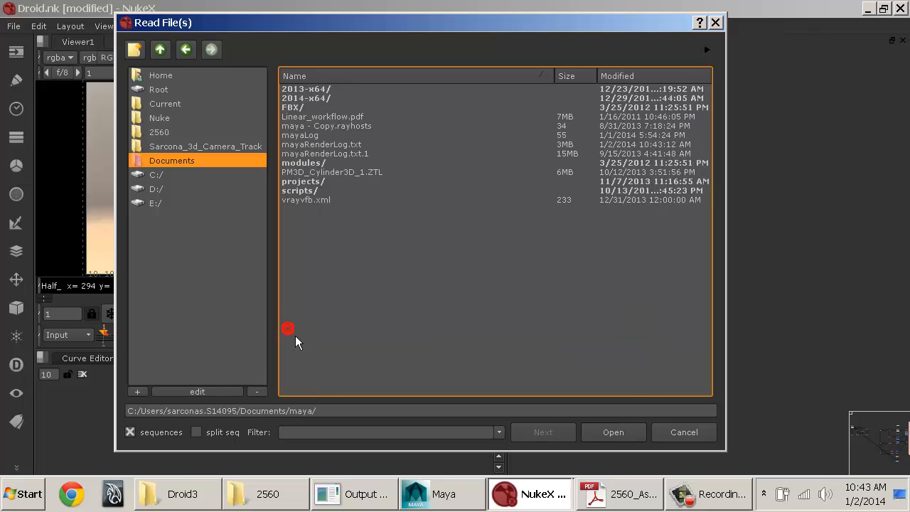
{"action": "double_click", "coordinate": [307, 182]}
{"action": "double_click", "coordinate": [313, 190]}
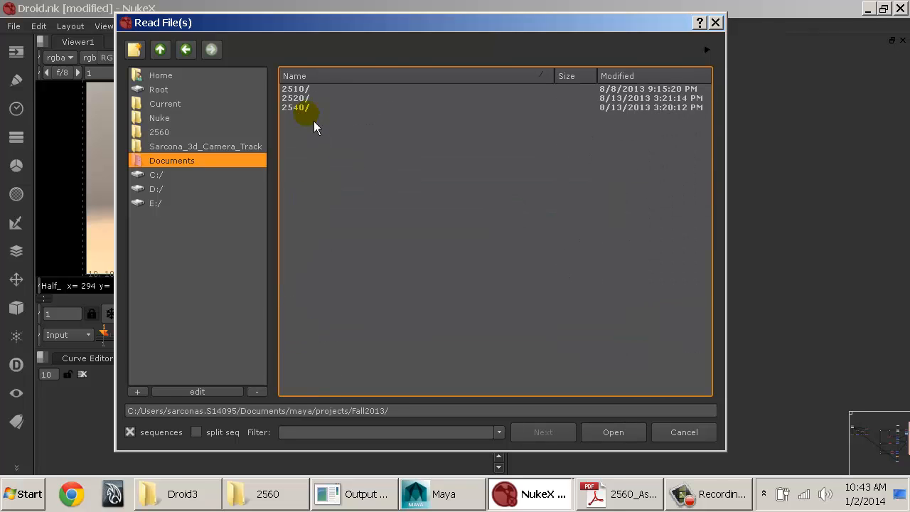
{"action": "left_click", "coordinate": [161, 52]}
{"action": "double_click", "coordinate": [314, 262]}
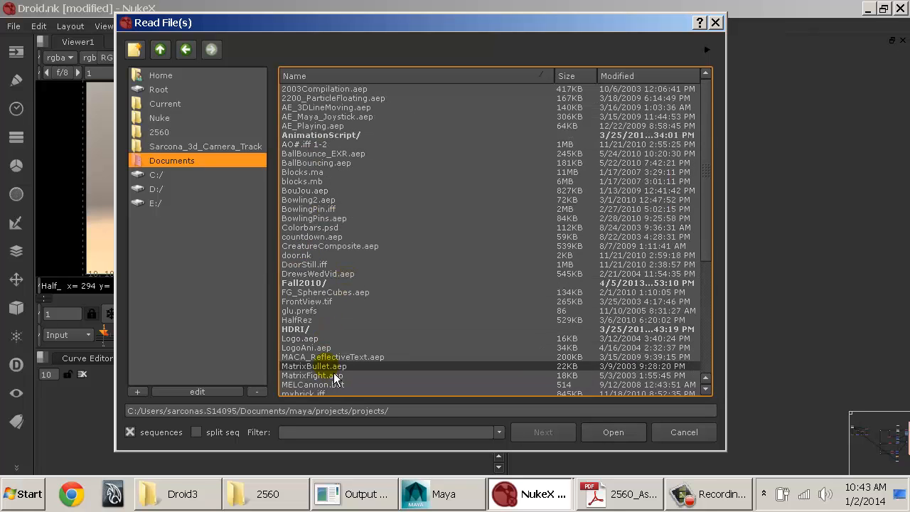
{"action": "scroll", "coordinate": [356, 285], "scroll_direction": "down", "scroll_amount": 6}
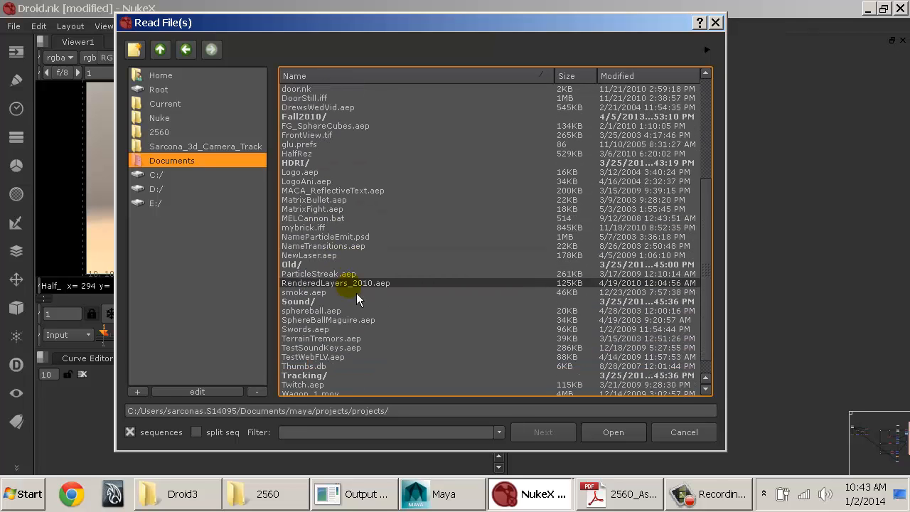
{"action": "double_click", "coordinate": [339, 266]}
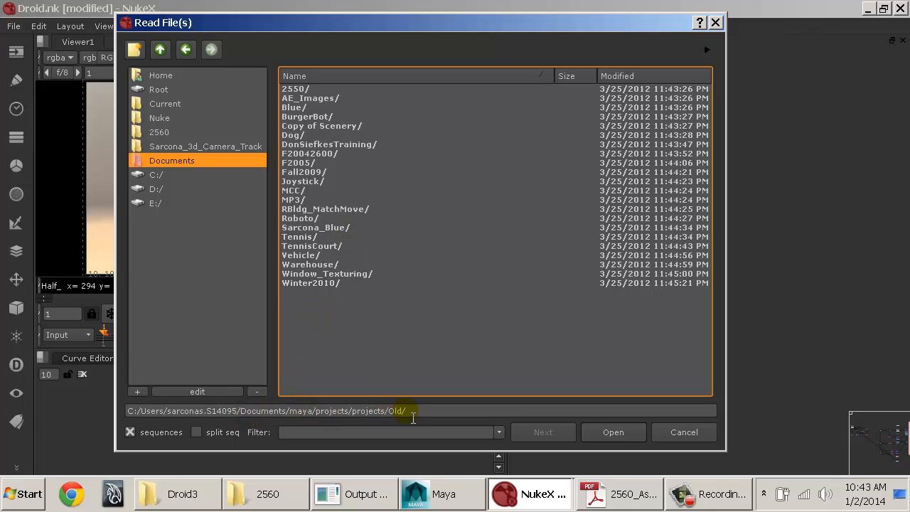
Step: Start again from the C:/ drive and browse through Users and the user's home folder to My Documents
{"action": "left_click", "coordinate": [174, 176]}
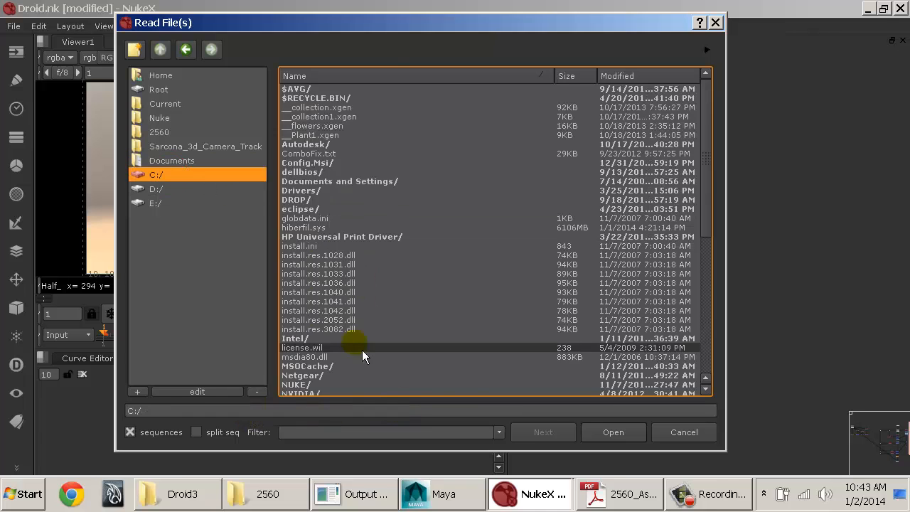
{"action": "scroll", "coordinate": [349, 366], "scroll_direction": "down", "scroll_amount": 8}
{"action": "scroll", "coordinate": [327, 380], "scroll_direction": "down", "scroll_amount": 1}
{"action": "double_click", "coordinate": [316, 348]}
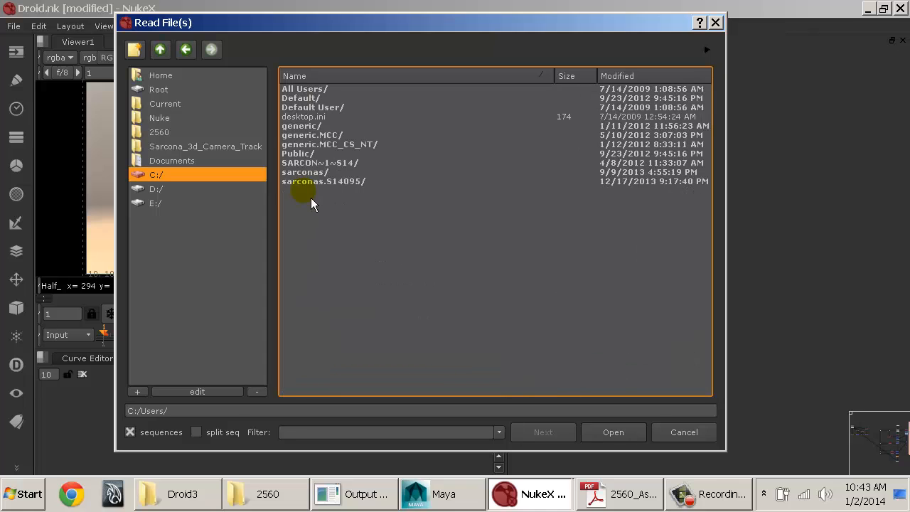
{"action": "double_click", "coordinate": [313, 182]}
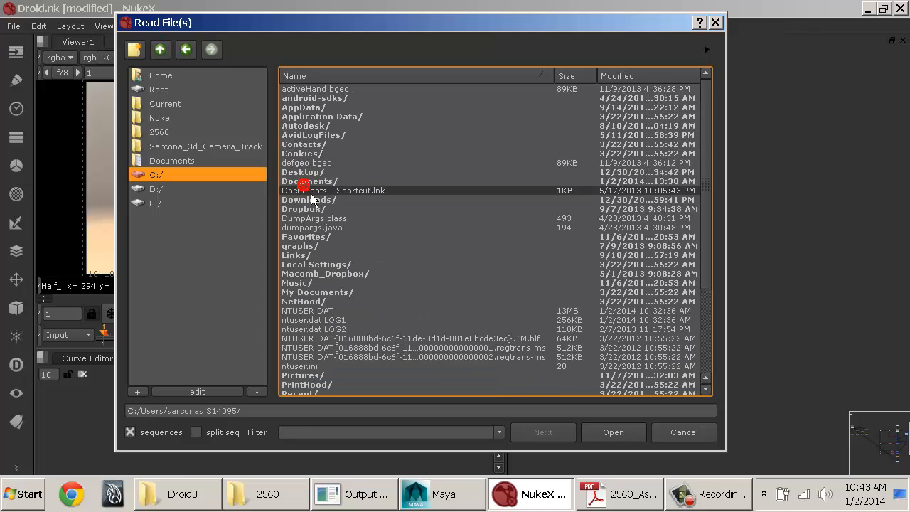
{"action": "double_click", "coordinate": [312, 293]}
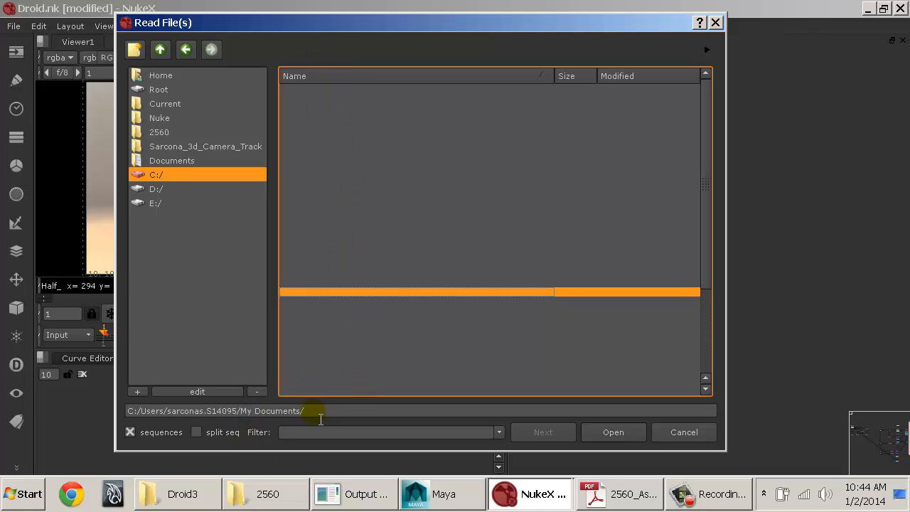
Step: Correct My Documents to Documents in the path and open maya/projects/projects/Old inside it
{"action": "left_click", "coordinate": [262, 414]}
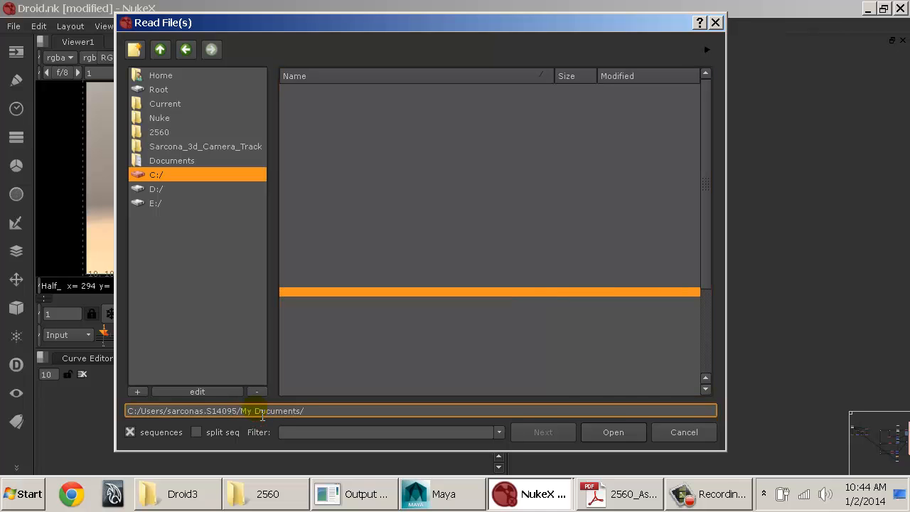
{"action": "key", "text": "BackSpace"}
{"action": "key", "text": "BackSpace"}
{"action": "key", "text": "BackSpace"}
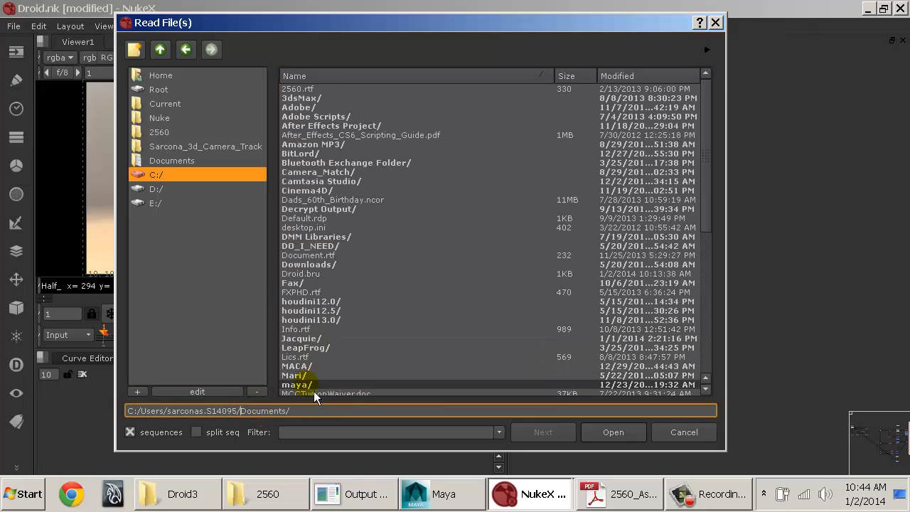
{"action": "double_click", "coordinate": [314, 389]}
{"action": "double_click", "coordinate": [324, 179]}
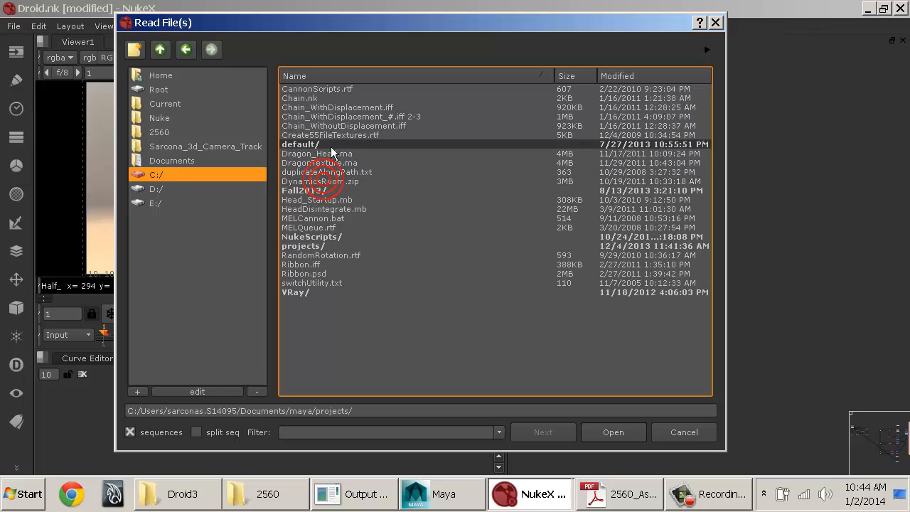
{"action": "double_click", "coordinate": [317, 248]}
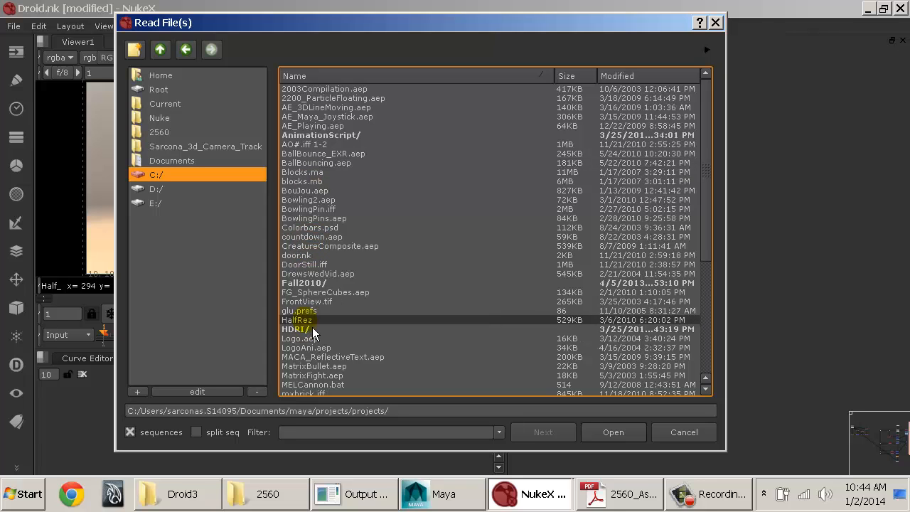
{"action": "scroll", "coordinate": [313, 334], "scroll_direction": "down", "scroll_amount": 6}
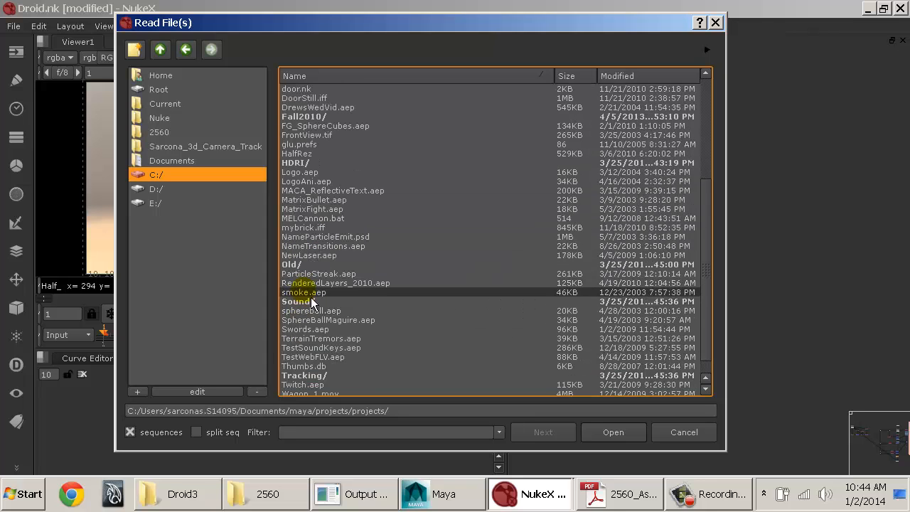
{"action": "double_click", "coordinate": [318, 264]}
Step: Open the Blue render project's images/Droid3 folder and select the Droid.####.exr 1-108 sequence
{"action": "double_click", "coordinate": [320, 228]}
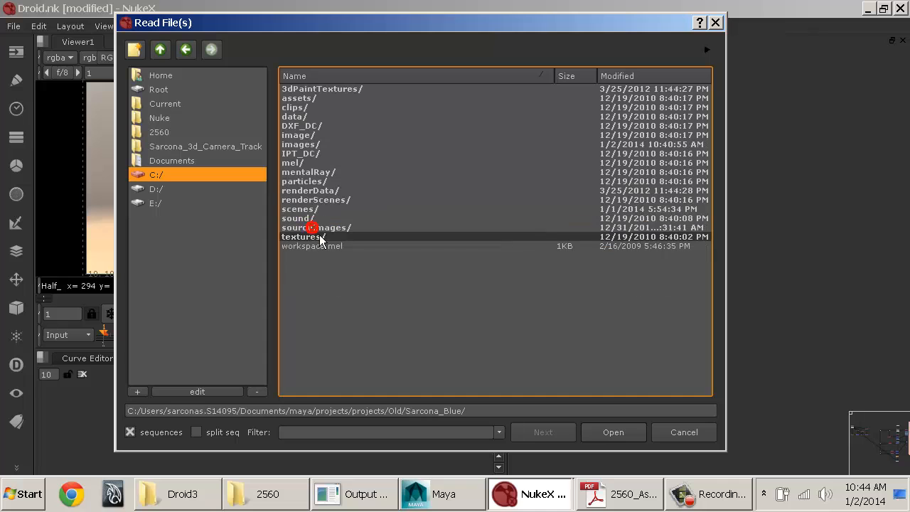
{"action": "double_click", "coordinate": [312, 146]}
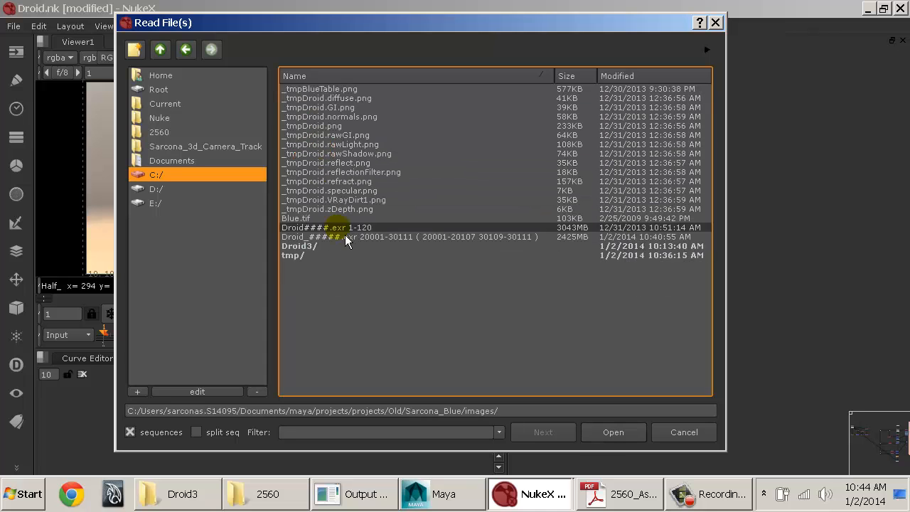
{"action": "double_click", "coordinate": [317, 247]}
{"action": "left_click", "coordinate": [329, 91]}
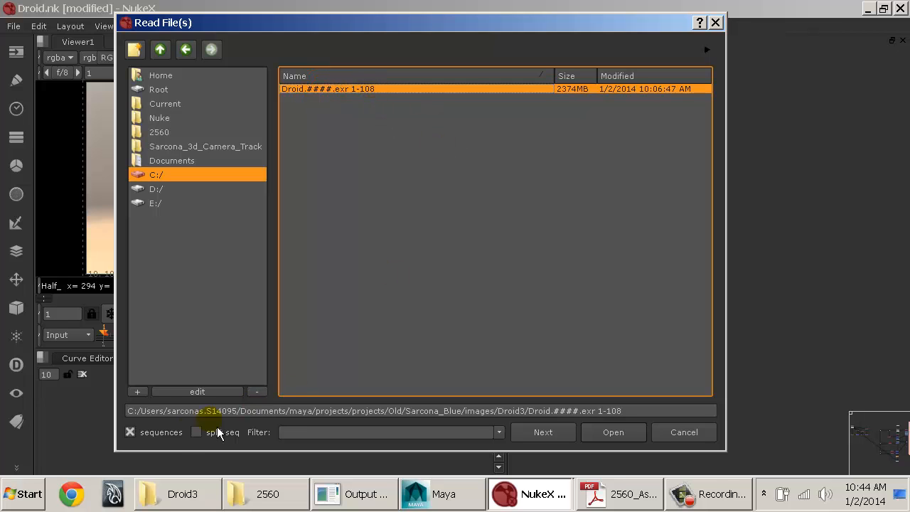
Step: Turn off sequence grouping, look through the individual Droid frame files, and turn sequence grouping back on
{"action": "left_click", "coordinate": [162, 442]}
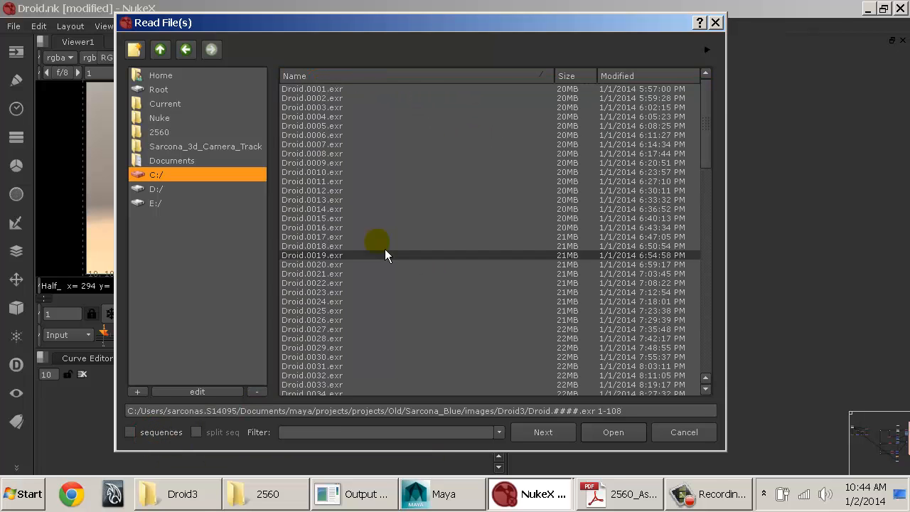
{"action": "scroll", "coordinate": [389, 206], "scroll_direction": "down", "scroll_amount": 13}
{"action": "scroll", "coordinate": [389, 206], "scroll_direction": "down", "scroll_amount": 12}
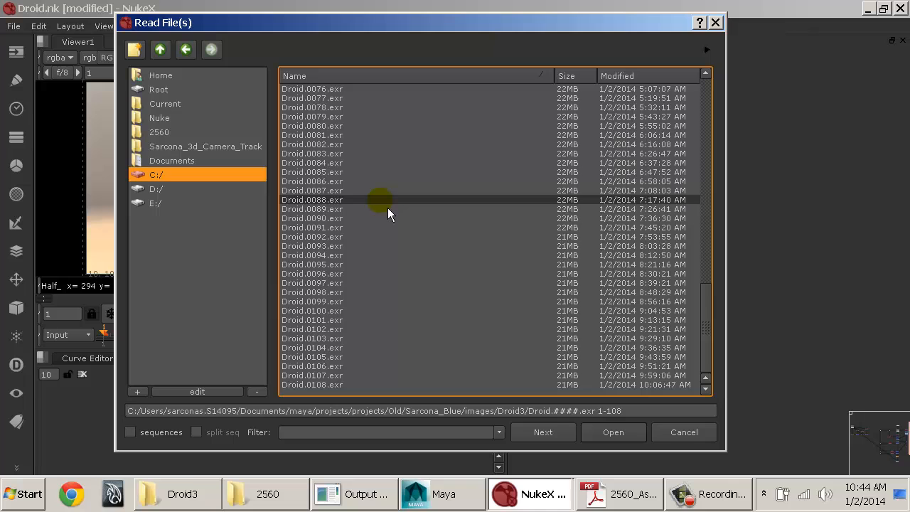
{"action": "scroll", "coordinate": [387, 208], "scroll_direction": "up", "scroll_amount": 20}
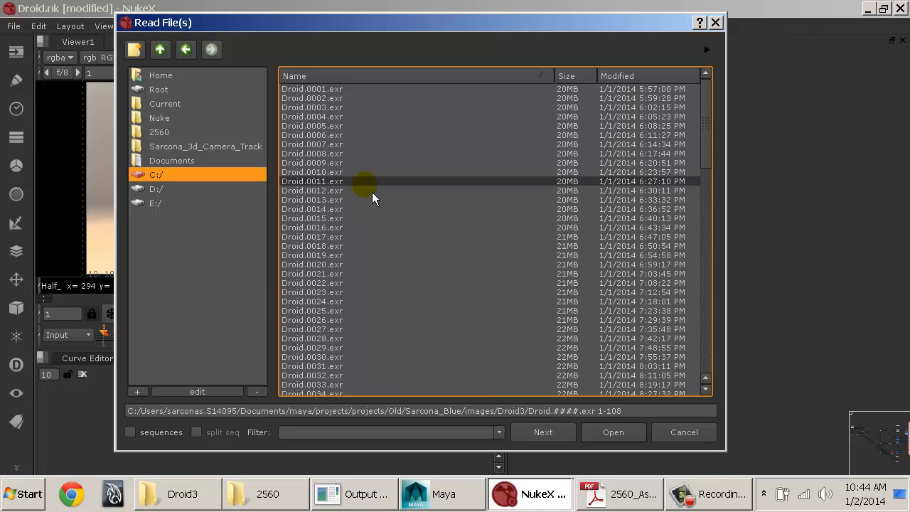
{"action": "left_click", "coordinate": [154, 438]}
Step: Read in the Droid.####.exr 1-108 sequence and position its Read node in the empty area of the node graph
{"action": "left_click", "coordinate": [365, 100]}
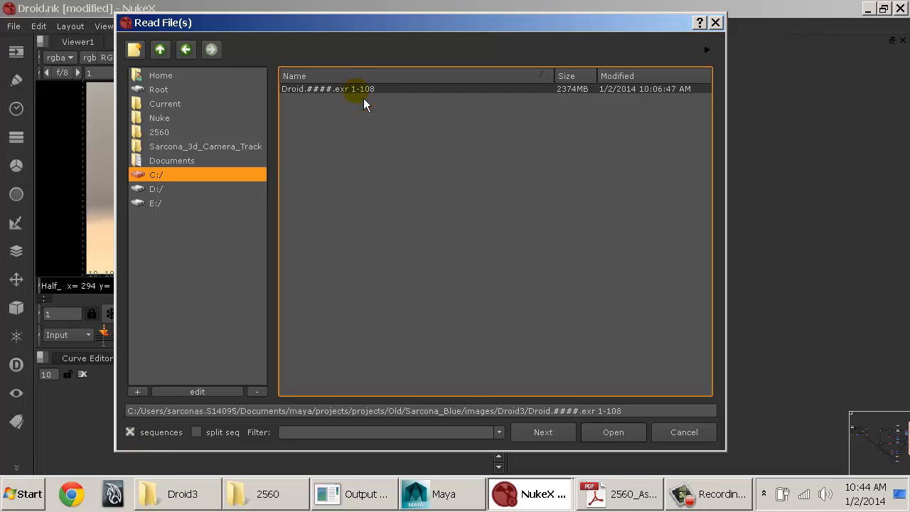
{"action": "left_click", "coordinate": [624, 437]}
{"action": "left_click_drag", "start_coordinate": [652, 175], "coordinate": [678, 192]}
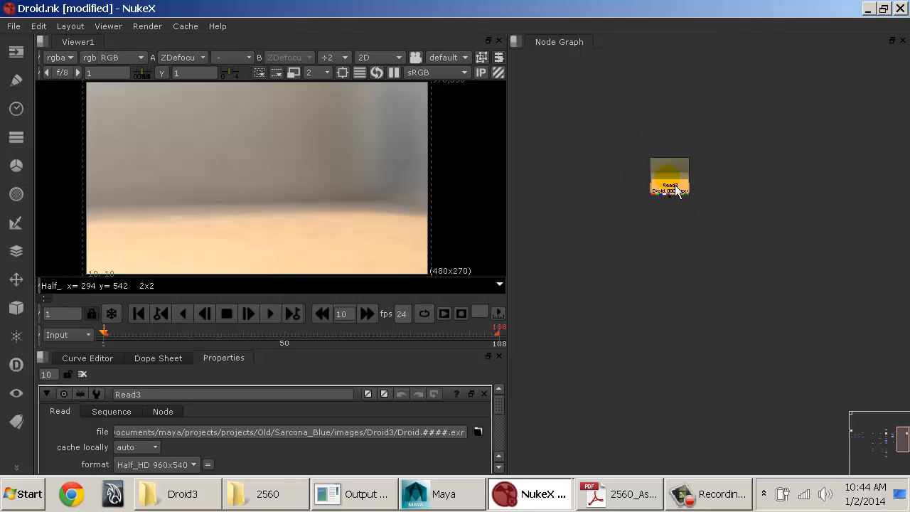
{"action": "left_click", "coordinate": [684, 186]}
{"action": "left_click", "coordinate": [640, 194]}
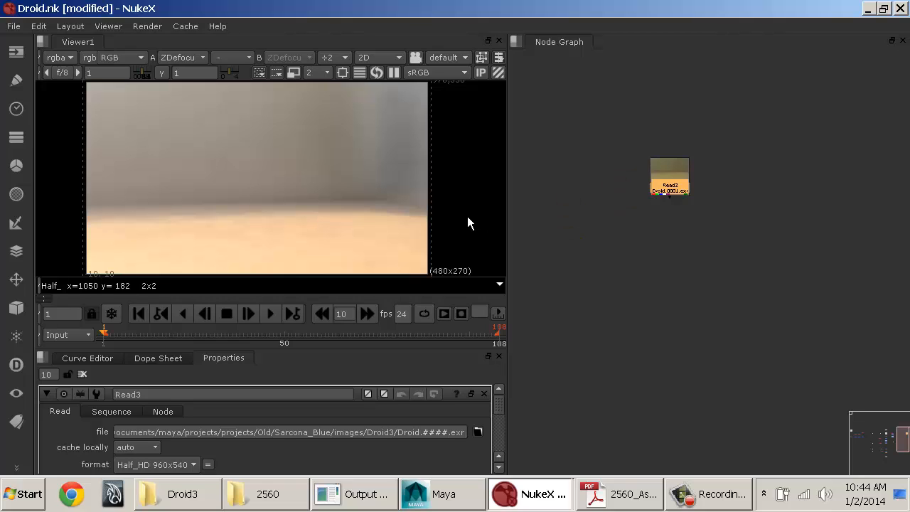
{"action": "left_click_drag", "start_coordinate": [676, 187], "coordinate": [681, 192]}
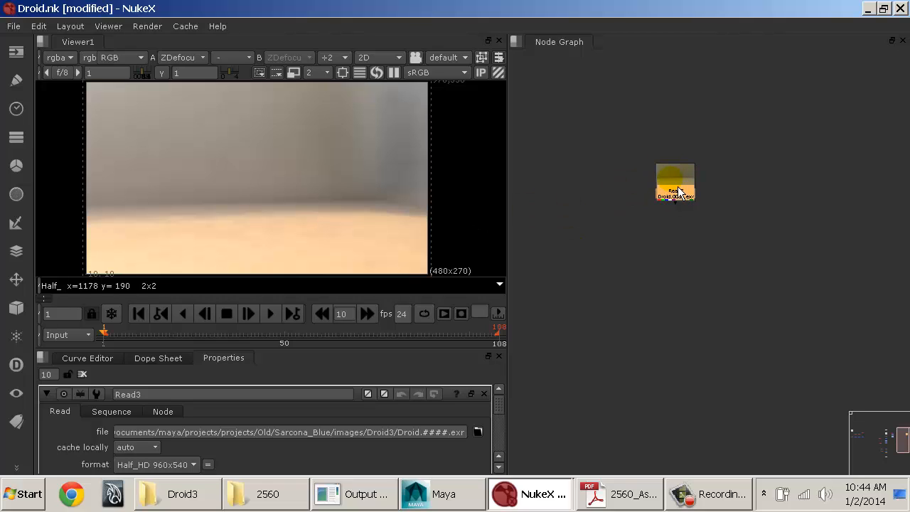
{"action": "left_click", "coordinate": [643, 194]}
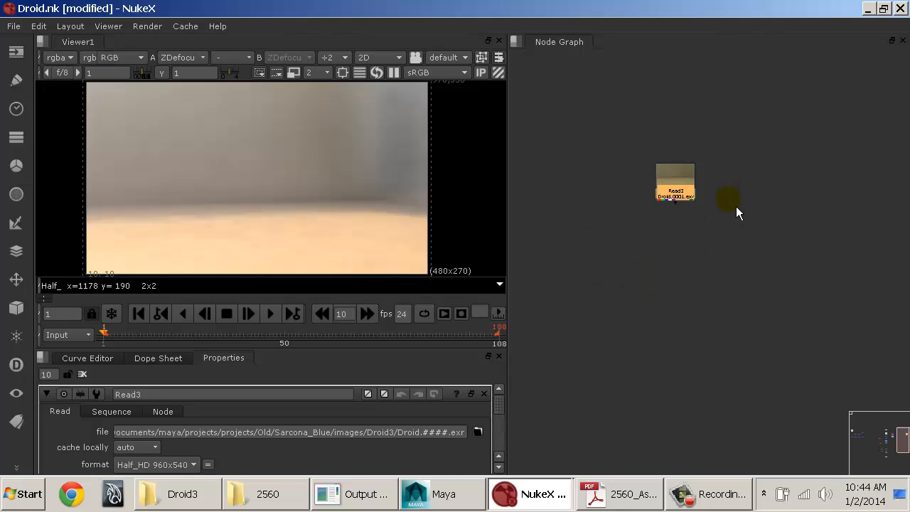
Step: Move Viewer1 away from the composite tree and place it directly below the Read3 node
{"action": "middle_click_drag", "start_coordinate": [623, 259], "coordinate": [639, 290]}
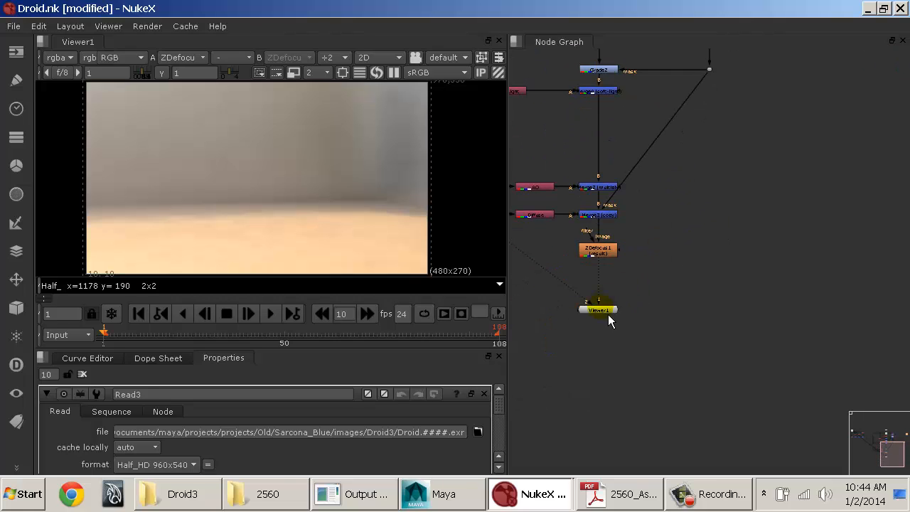
{"action": "left_click_drag", "start_coordinate": [607, 314], "coordinate": [896, 165]}
{"action": "middle_click_drag", "start_coordinate": [856, 139], "coordinate": [538, 327]}
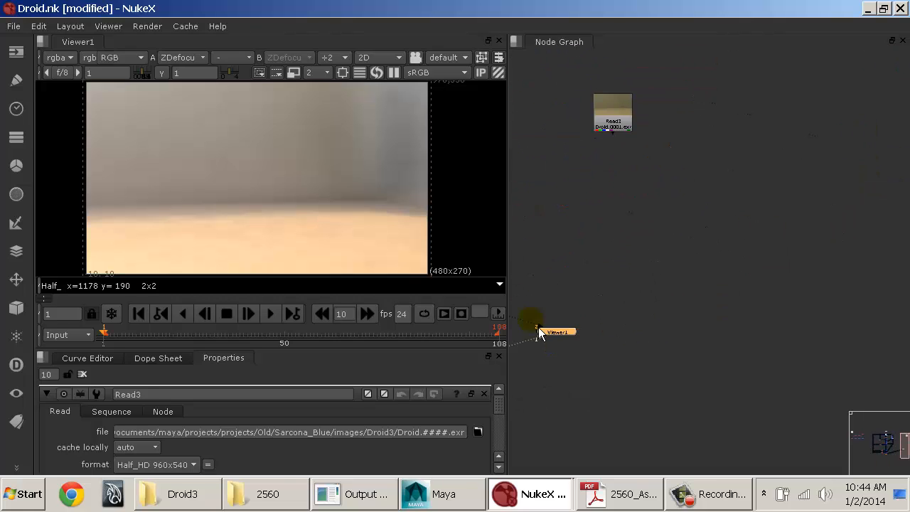
{"action": "left_click_drag", "start_coordinate": [556, 335], "coordinate": [630, 208]}
{"action": "middle_click_drag", "start_coordinate": [626, 170], "coordinate": [753, 267]}
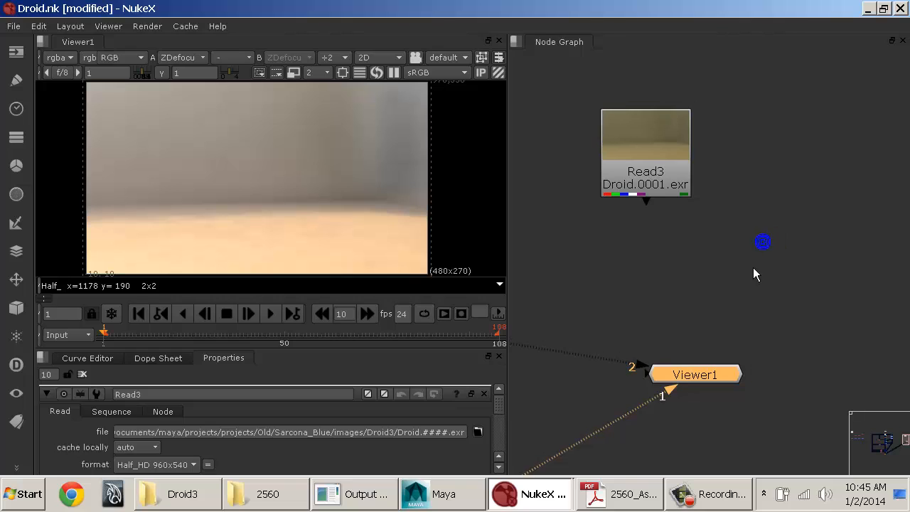
{"action": "left_click_drag", "start_coordinate": [694, 388], "coordinate": [658, 380]}
Step: Shift Read3 slightly and connect its output to Viewer1 as input 3
{"action": "left_click", "coordinate": [656, 181]}
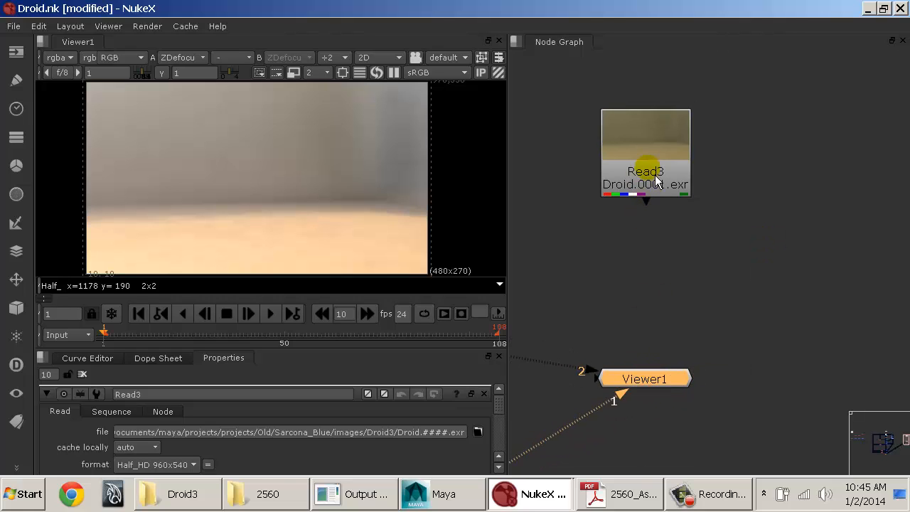
{"action": "left_click_drag", "start_coordinate": [650, 180], "coordinate": [643, 179]}
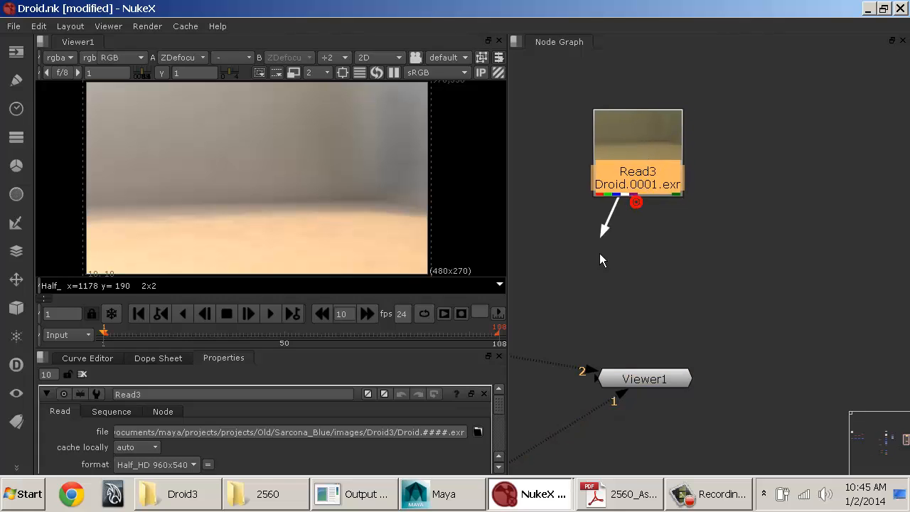
{"action": "left_click_drag", "start_coordinate": [600, 259], "coordinate": [654, 382]}
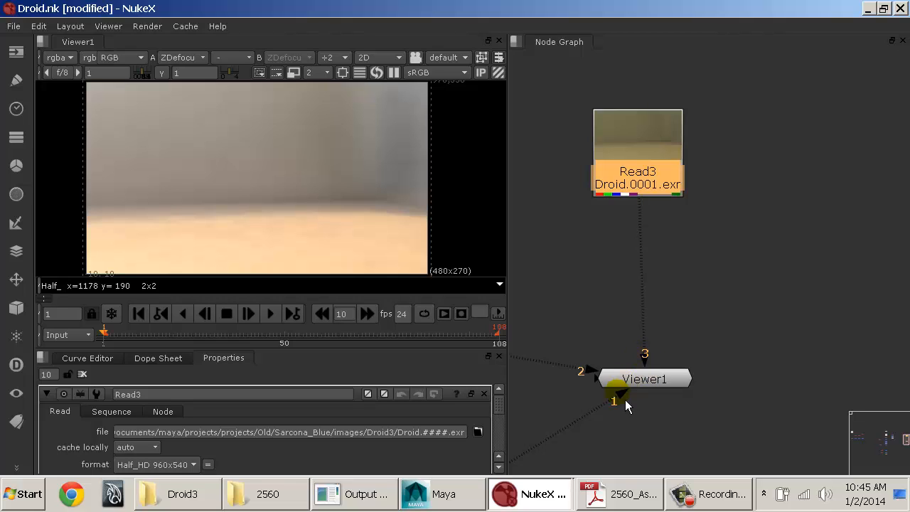
Step: Disconnect inputs 1, 2 and 3 from Viewer1
{"action": "left_click_drag", "start_coordinate": [652, 365], "coordinate": [718, 303]}
{"action": "left_click_drag", "start_coordinate": [591, 371], "coordinate": [590, 344]}
{"action": "left_click_drag", "start_coordinate": [632, 385], "coordinate": [654, 417]}
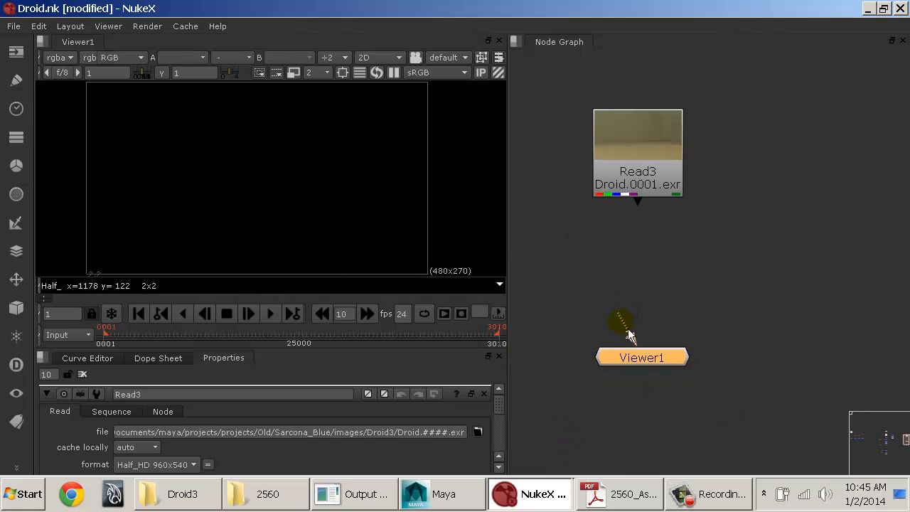
Step: Connect Read3's output to Viewer1 as input 1, nudge Read3, and disconnect the pipe again
{"action": "left_click_drag", "start_coordinate": [647, 209], "coordinate": [659, 362]}
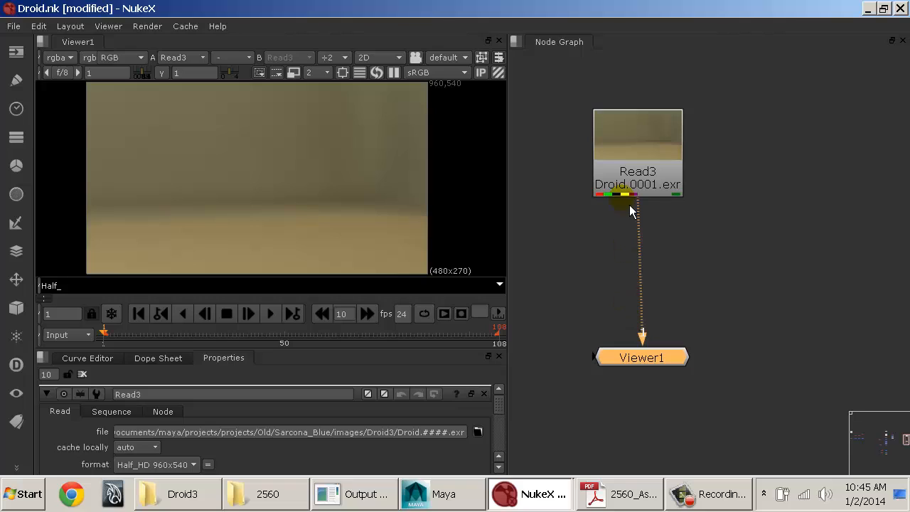
{"action": "left_click_drag", "start_coordinate": [633, 178], "coordinate": [638, 181]}
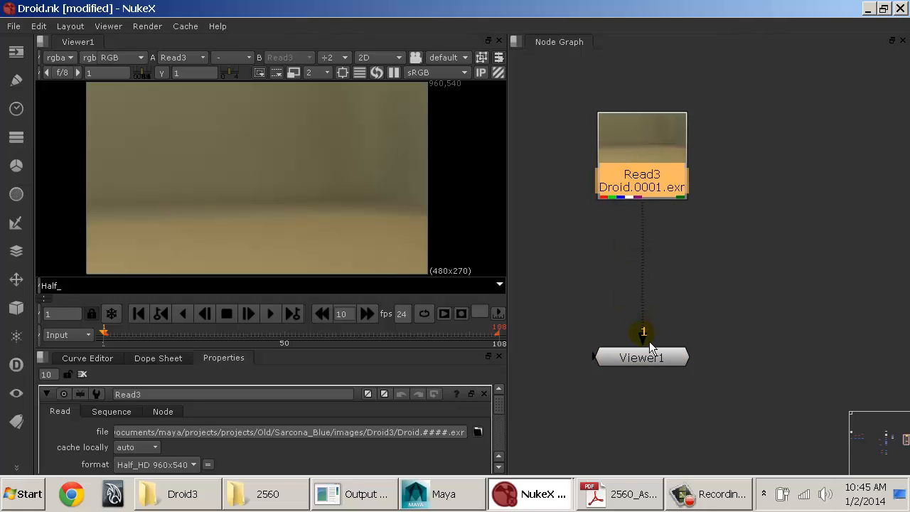
{"action": "left_click_drag", "start_coordinate": [649, 340], "coordinate": [732, 267]}
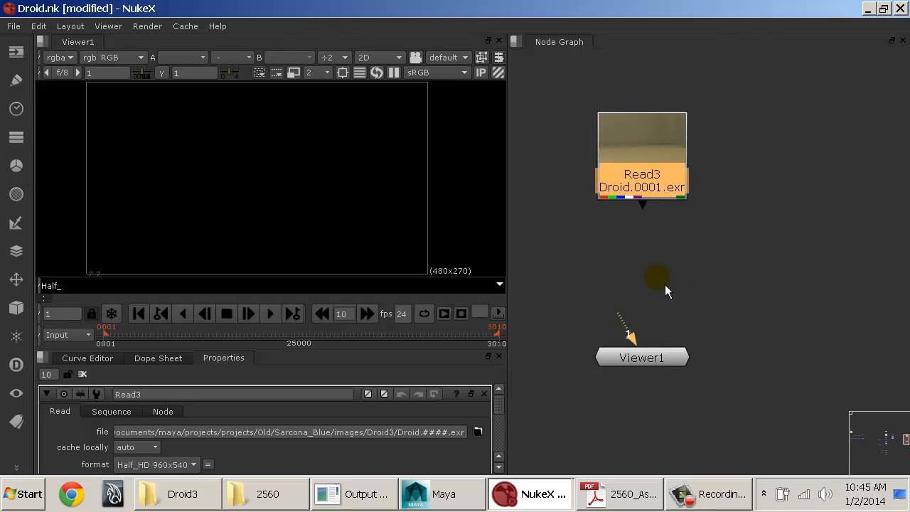
Step: Shift Read3 slightly, view it through Viewer1's input 1, and detach that connection again
{"action": "left_click_drag", "start_coordinate": [652, 148], "coordinate": [643, 146]}
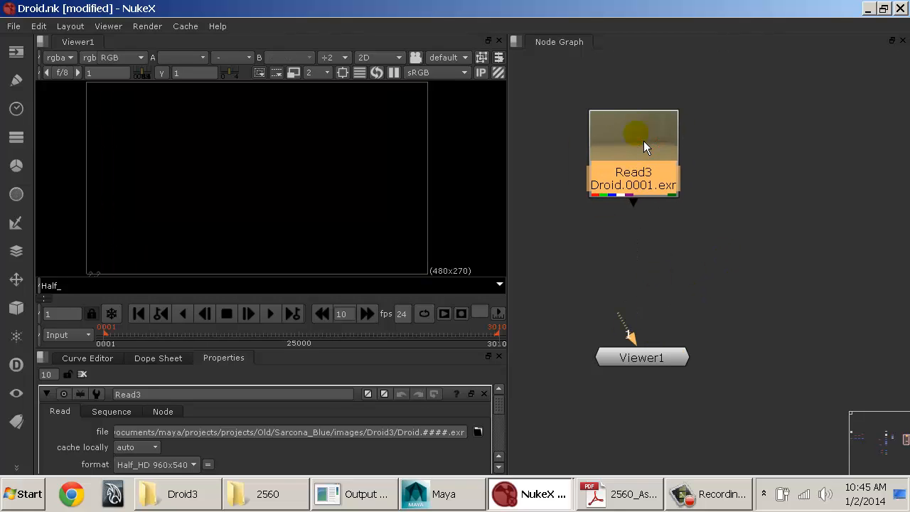
{"action": "key", "text": "1"}
{"action": "left_click", "coordinate": [651, 184]}
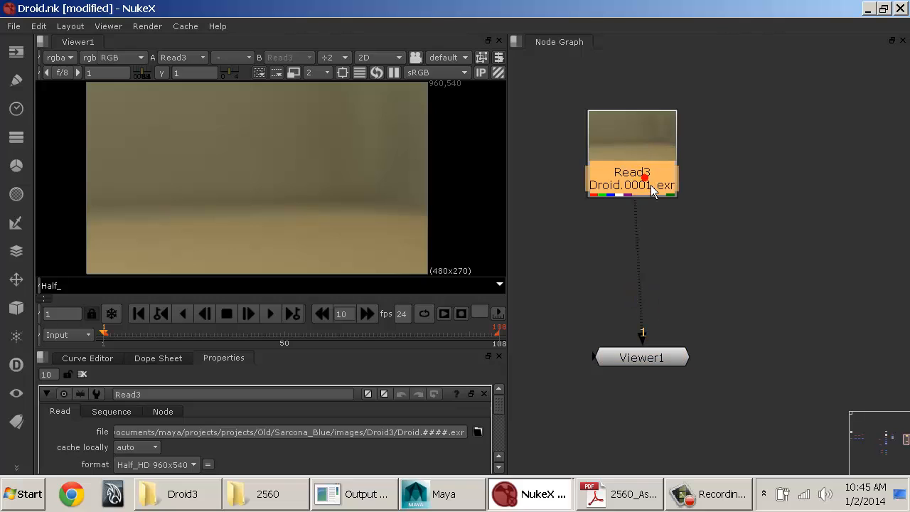
{"action": "left_click", "coordinate": [655, 363]}
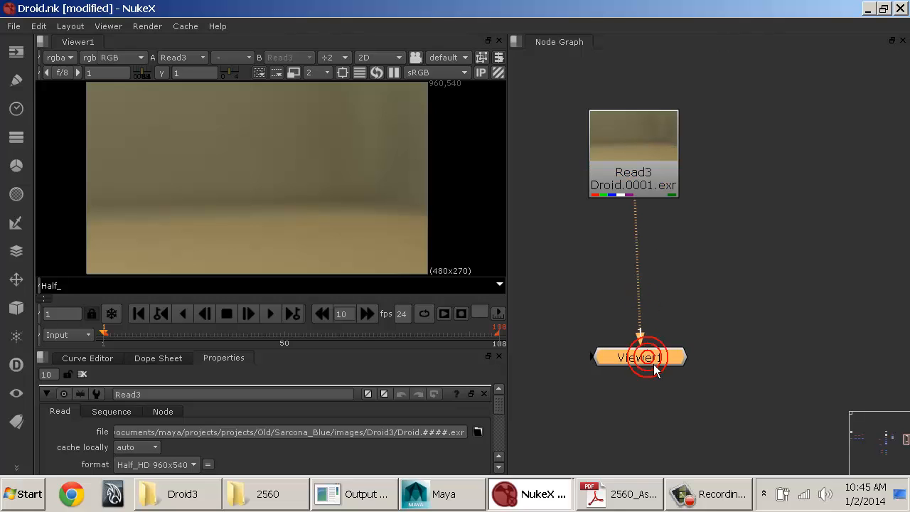
{"action": "left_click", "coordinate": [636, 186]}
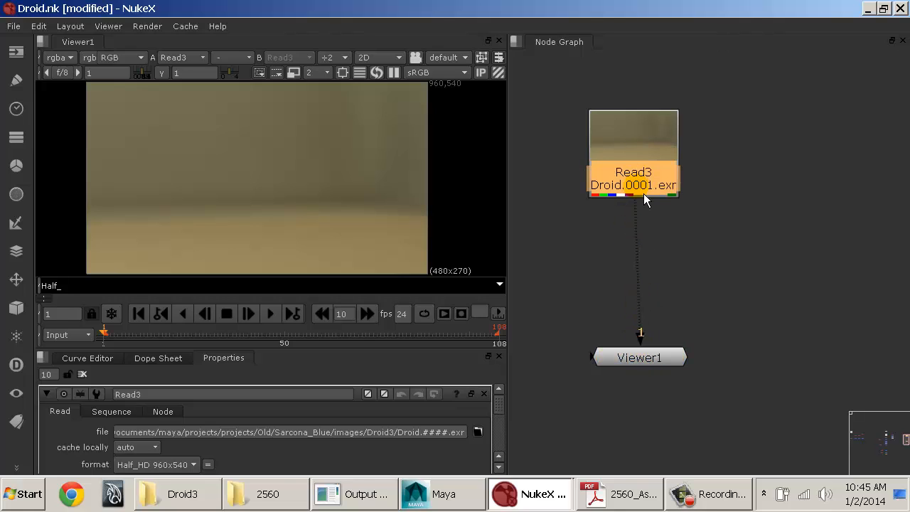
{"action": "left_click", "coordinate": [638, 354]}
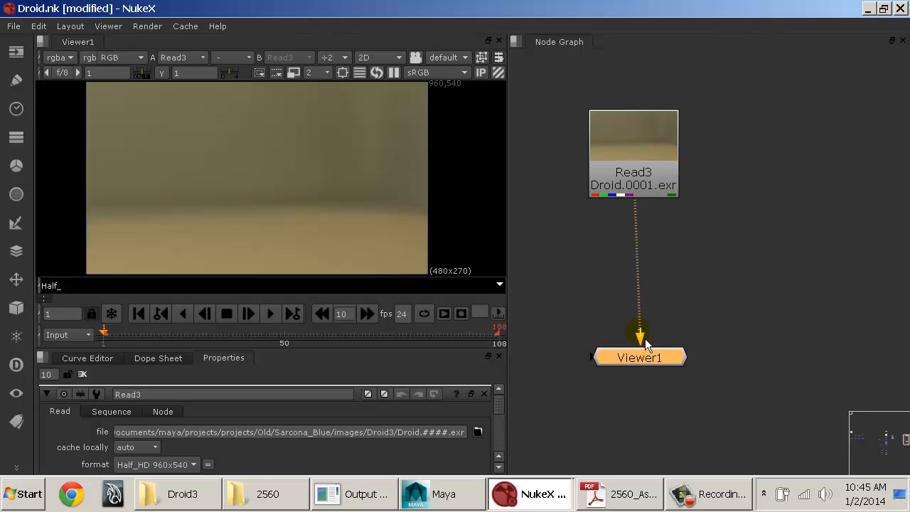
{"action": "left_click_drag", "start_coordinate": [645, 339], "coordinate": [740, 259]}
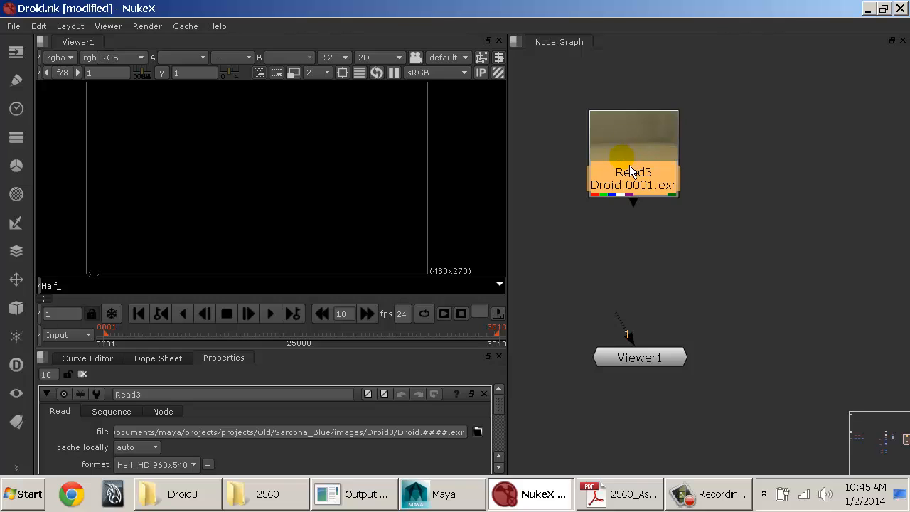
Step: Reconnect Read3 to Viewer1 and clear the surplus viewer inputs, leaving only input 1 attached to Read3
{"action": "key", "text": "1"}
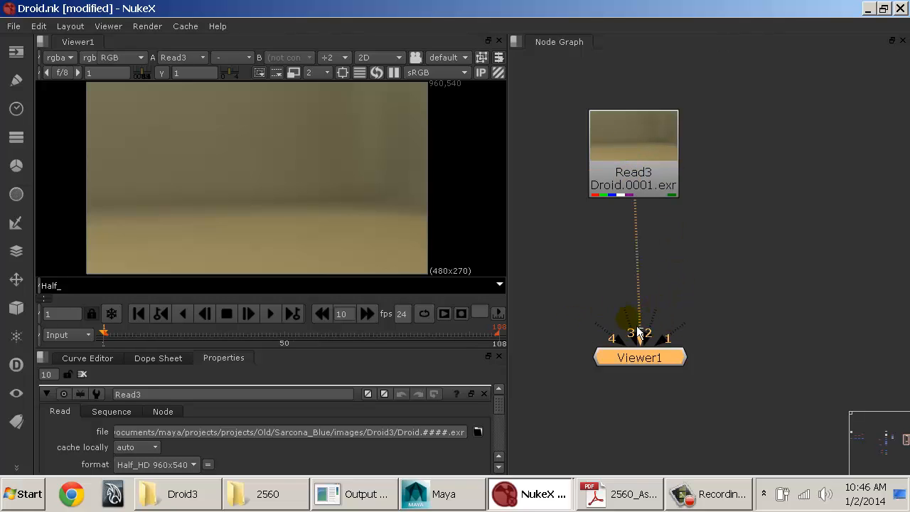
{"action": "mouse_move", "coordinate": [643, 366]}
{"action": "left_mouse_down"}
{"action": "mouse_move", "coordinate": [747, 347]}
{"action": "mouse_move", "coordinate": [657, 361]}
{"action": "left_mouse_up"}
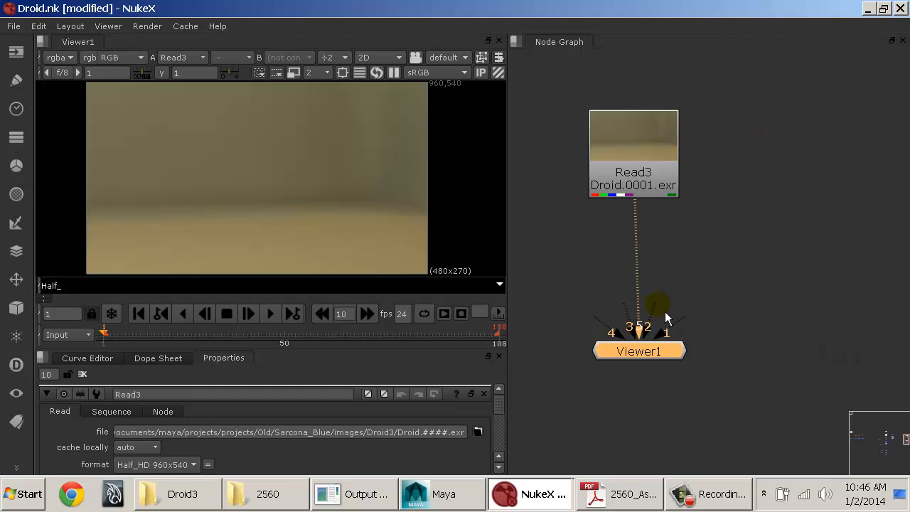
{"action": "left_click_drag", "start_coordinate": [667, 318], "coordinate": [786, 304]}
{"action": "left_click", "coordinate": [574, 304]}
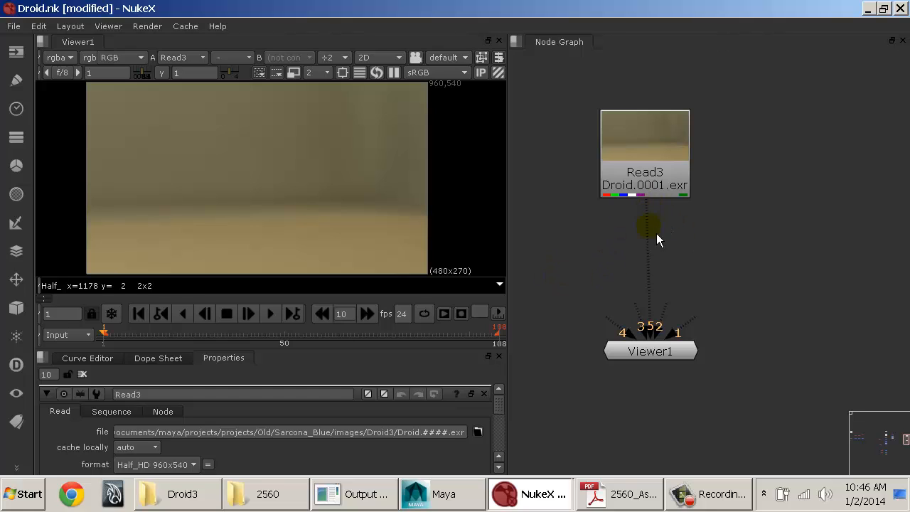
{"action": "left_click_drag", "start_coordinate": [661, 327], "coordinate": [642, 197]}
{"action": "left_click_drag", "start_coordinate": [635, 318], "coordinate": [641, 129]}
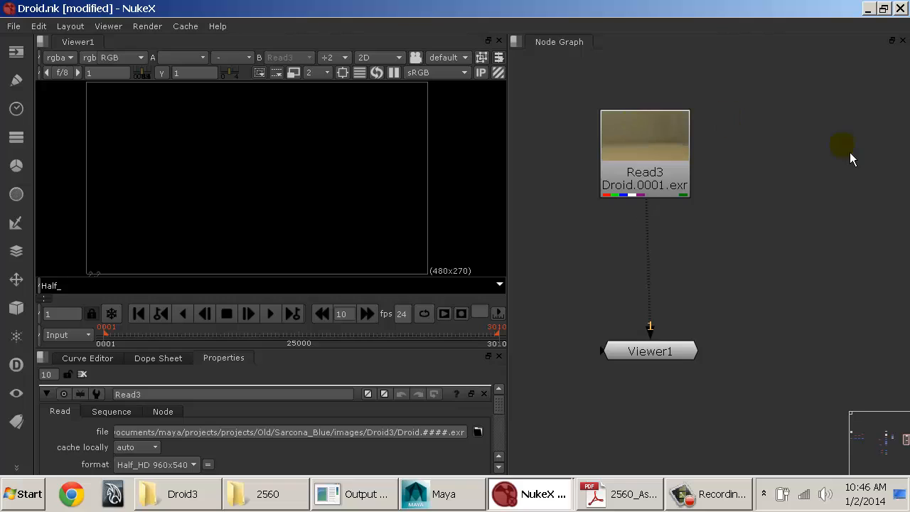
Step: Display Read3 through Viewer1's input 1, then play the image sequence and stop at frame 86
{"action": "left_click", "coordinate": [675, 155]}
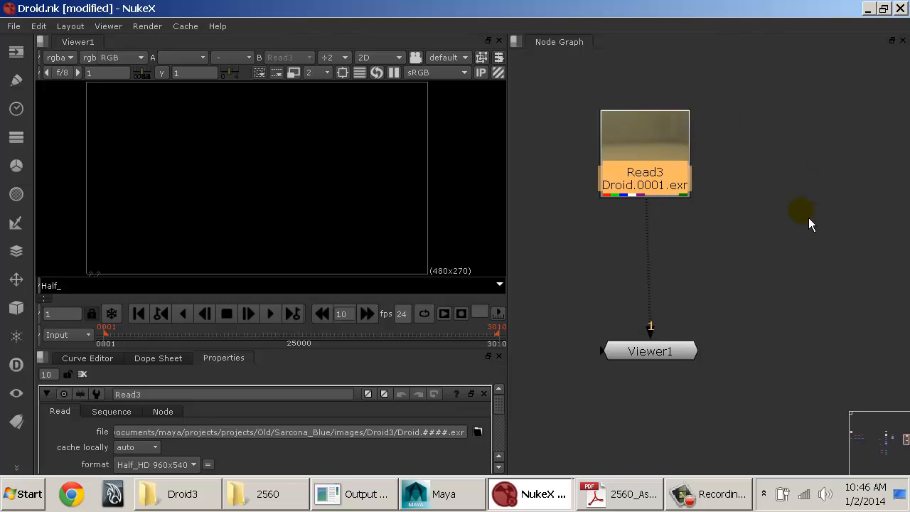
{"action": "left_click", "coordinate": [647, 173]}
{"action": "left_click", "coordinate": [644, 170]}
{"action": "left_click", "coordinate": [676, 358]}
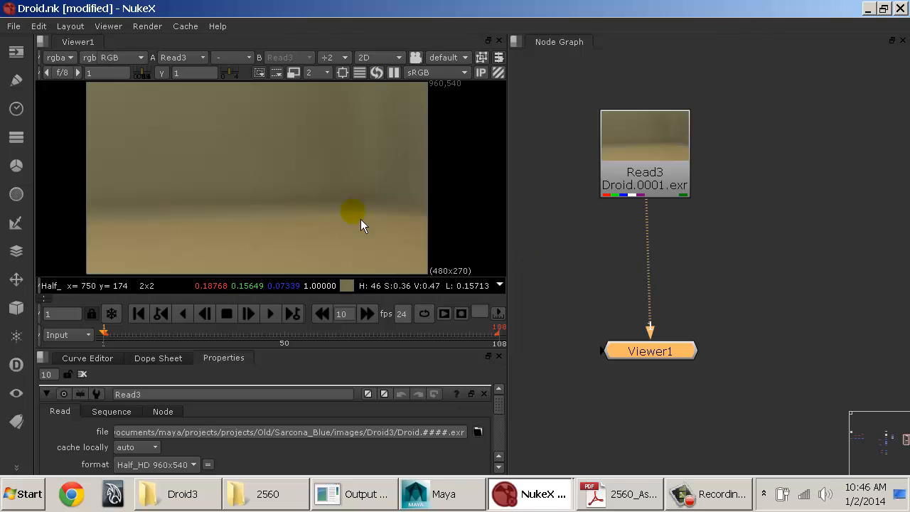
{"action": "left_click", "coordinate": [271, 314]}
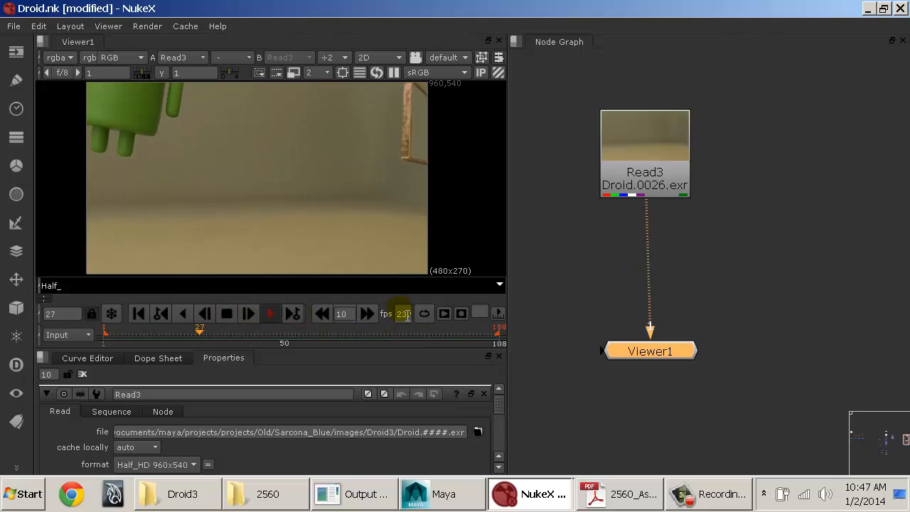
{"action": "left_click", "coordinate": [238, 320]}
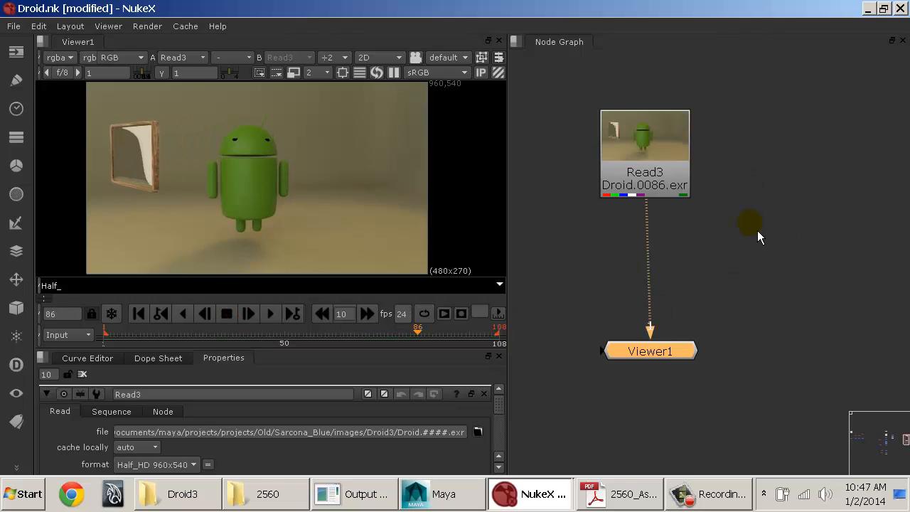
Step: Move Read3 down slightly so it lines up directly above Viewer1, and clear the selection
{"action": "left_click", "coordinate": [756, 186]}
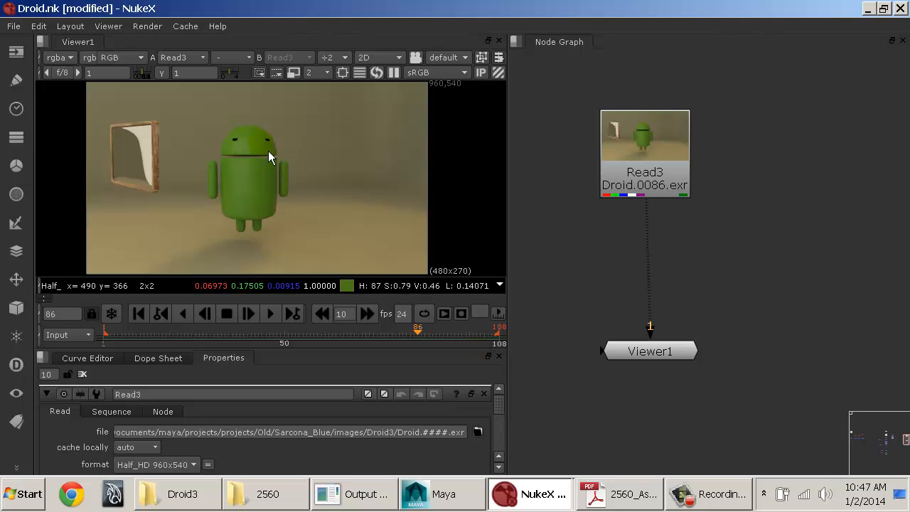
{"action": "left_click", "coordinate": [578, 216]}
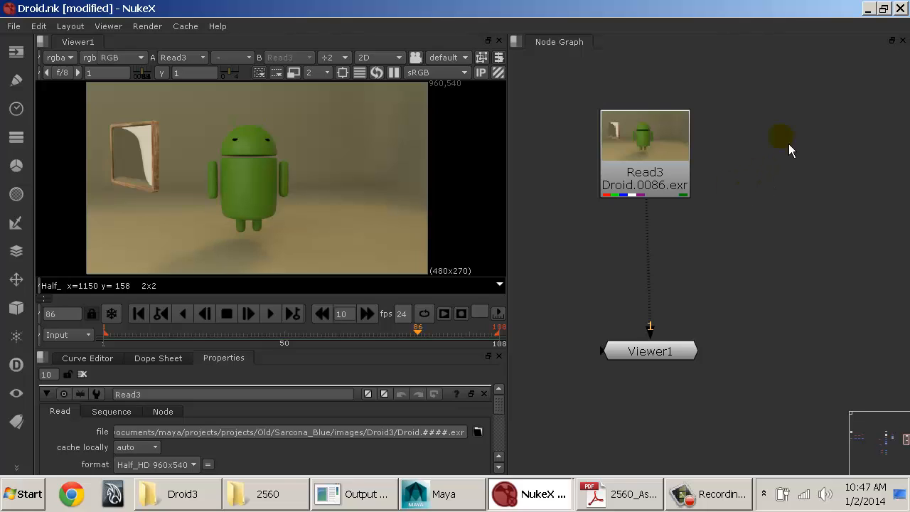
{"action": "left_click_drag", "start_coordinate": [673, 144], "coordinate": [676, 172]}
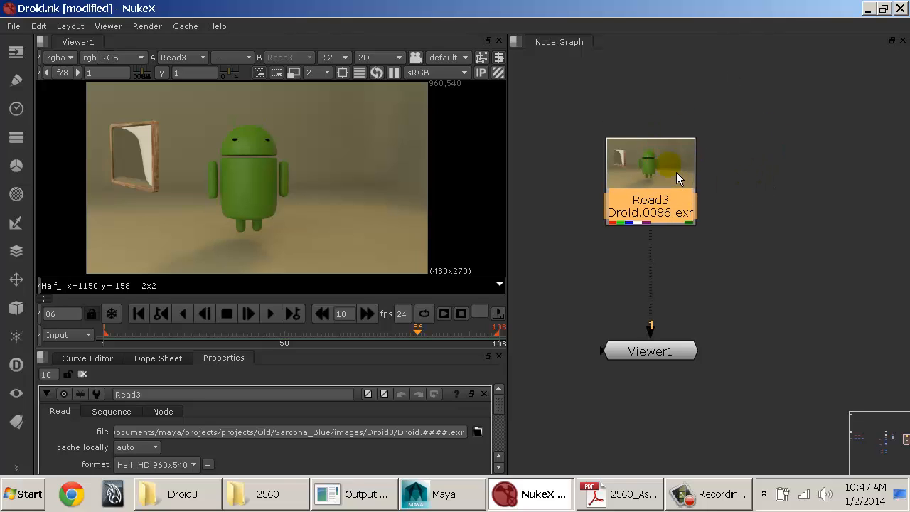
{"action": "left_click", "coordinate": [744, 168]}
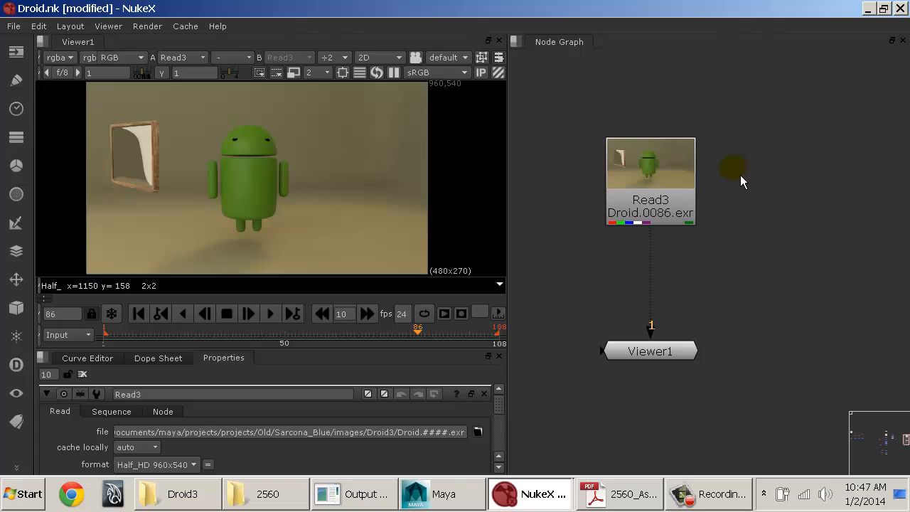
Step: Open the Project Settings and enlarge their pane upward to examine the script name and project directory
{"action": "key", "text": "s"}
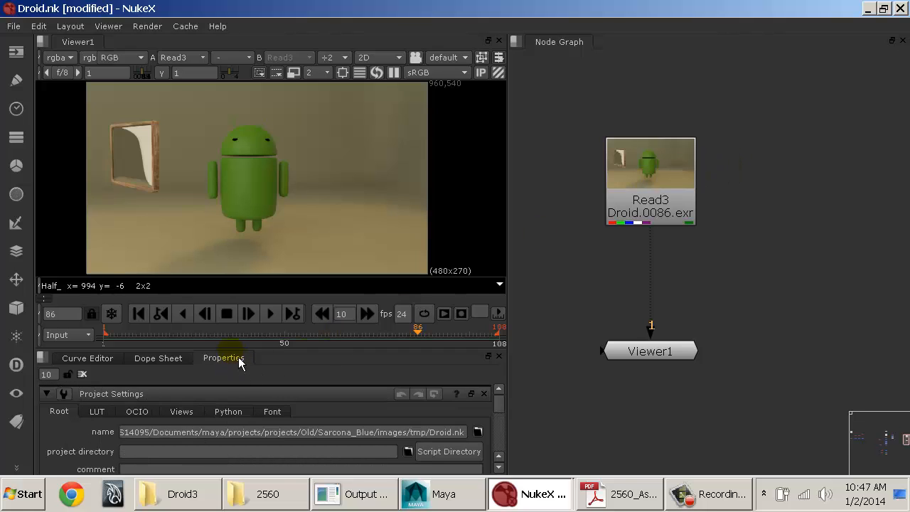
{"action": "left_click_drag", "start_coordinate": [235, 350], "coordinate": [242, 215]}
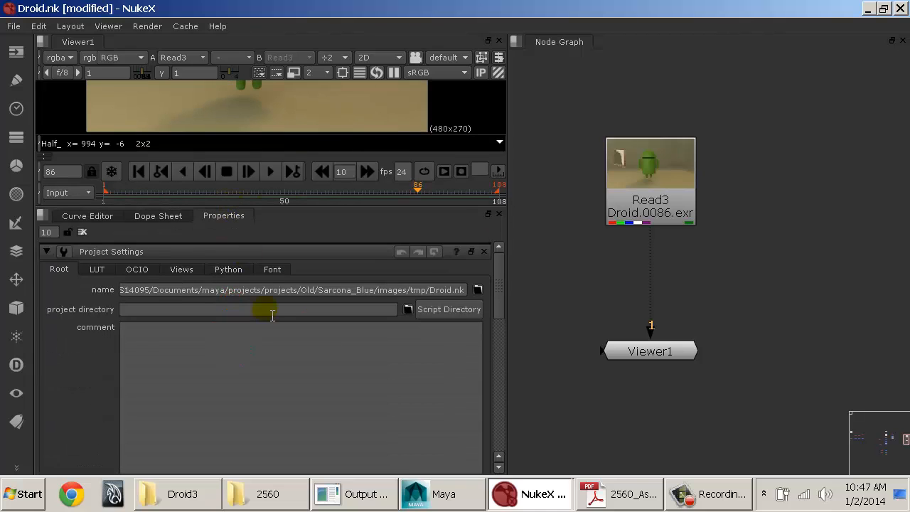
{"action": "scroll", "coordinate": [273, 315], "scroll_direction": "down", "scroll_amount": 1}
{"action": "scroll", "coordinate": [272, 315], "scroll_direction": "up", "scroll_amount": 1}
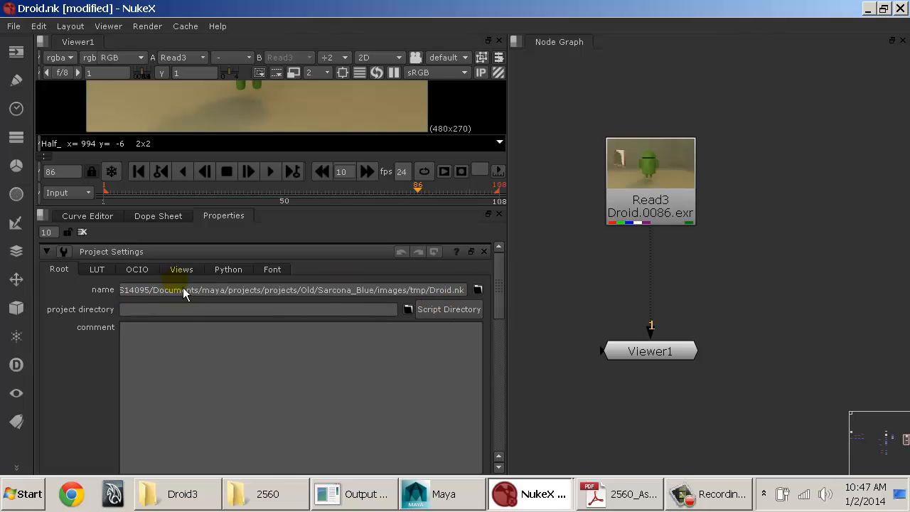
{"action": "left_click", "coordinate": [469, 294]}
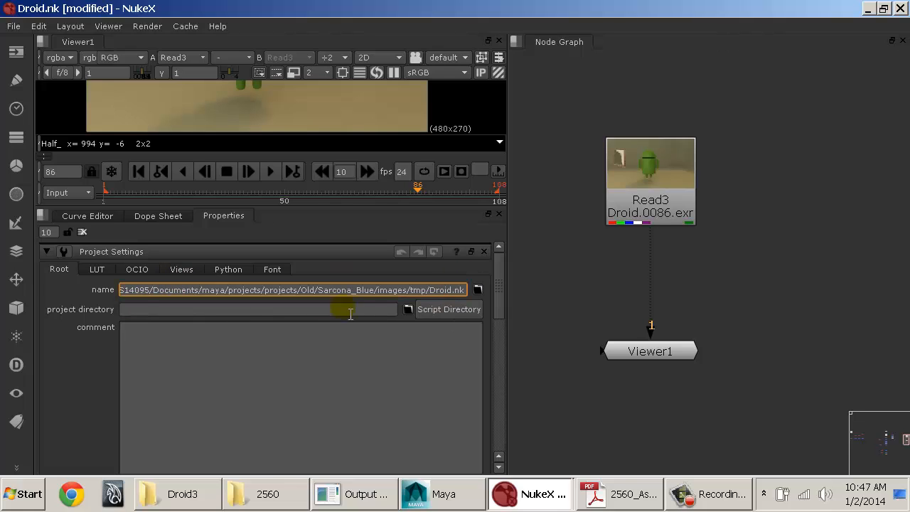
{"action": "left_click", "coordinate": [110, 314]}
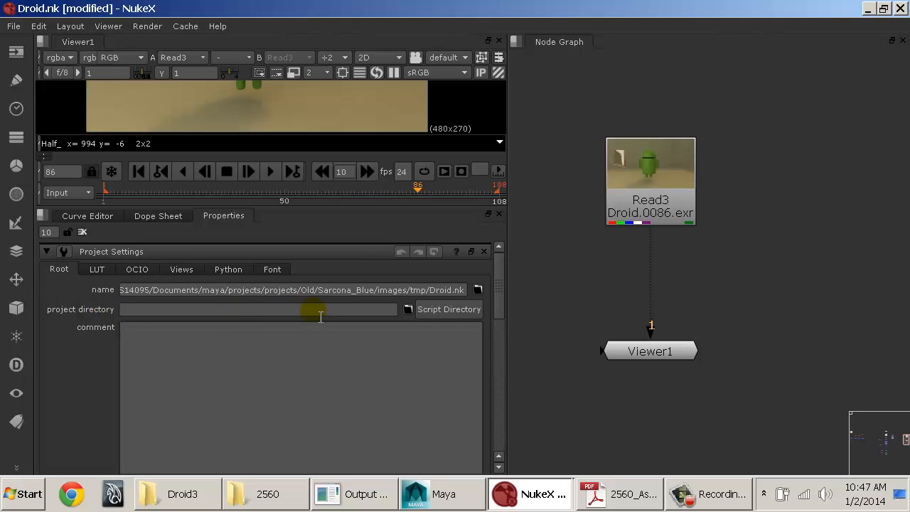
Step: Set the project frame rate to 30 fps in the Project Settings
{"action": "scroll", "coordinate": [329, 310], "scroll_direction": "down", "scroll_amount": 5}
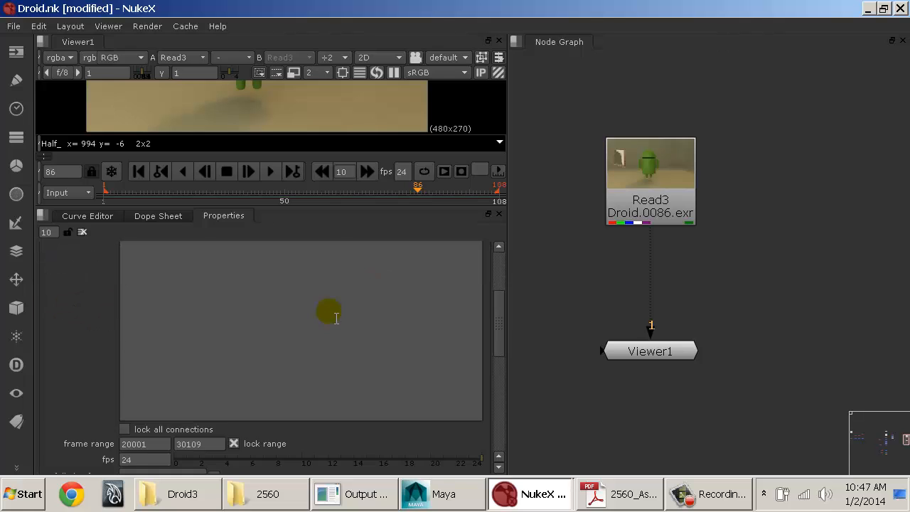
{"action": "left_click_drag", "start_coordinate": [149, 331], "coordinate": [126, 339]}
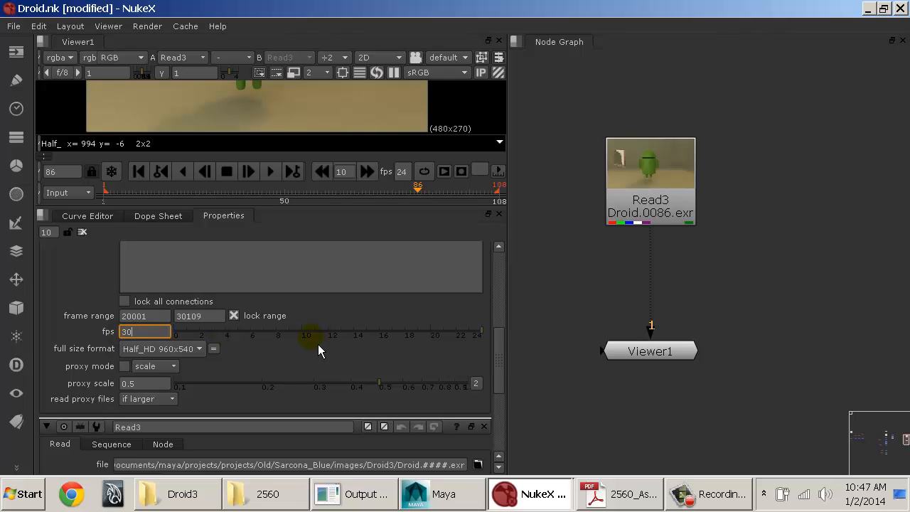
{"action": "key", "text": "Return"}
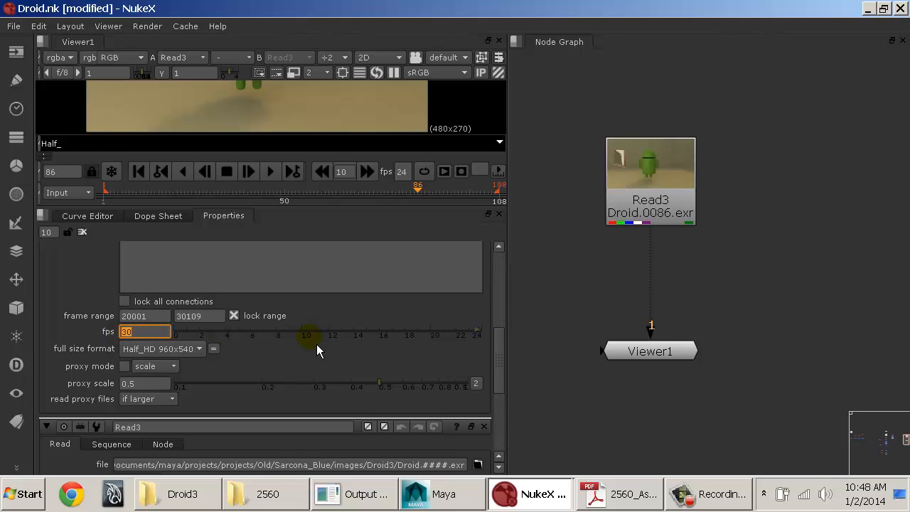
Step: Play the sequence to check its playback rate, stop at frame 53, and return to the project fps value
{"action": "left_click", "coordinate": [275, 176]}
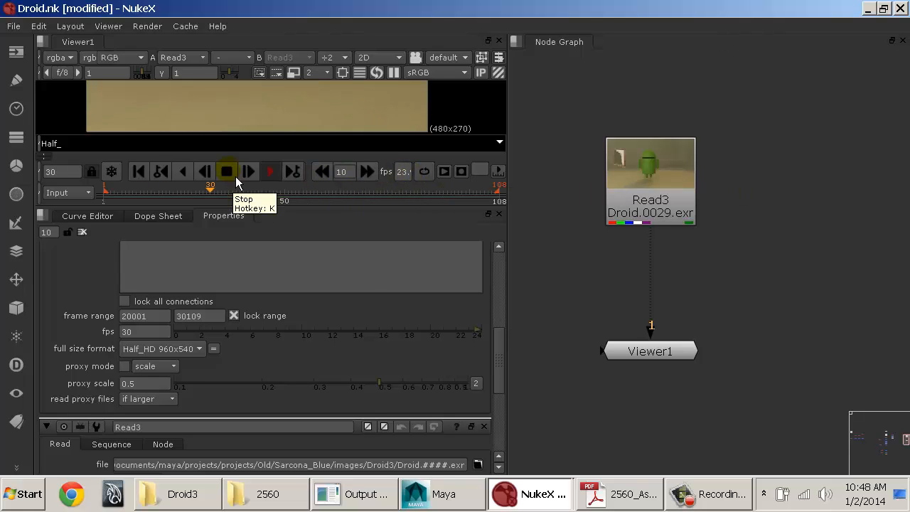
{"action": "left_click", "coordinate": [229, 175]}
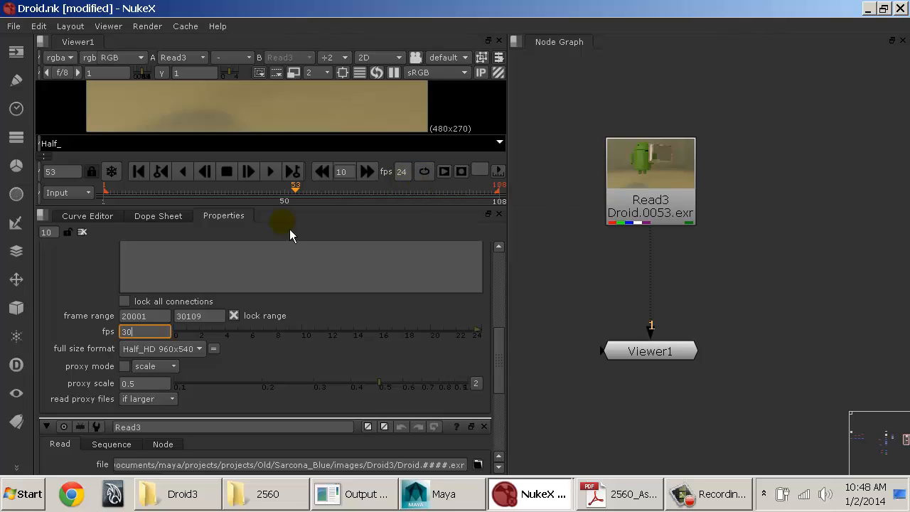
{"action": "left_click", "coordinate": [160, 332]}
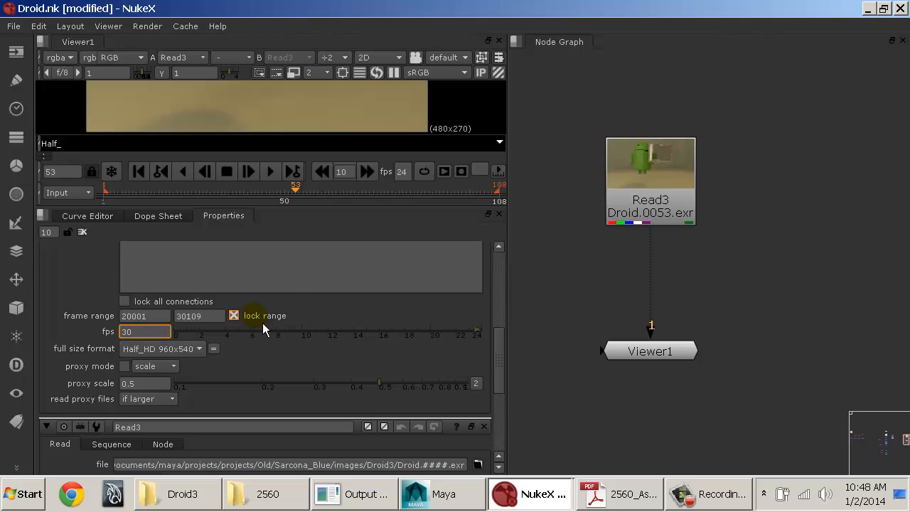
Step: Open Read3's properties and examine them together with the frame rate and format in the Project Settings
{"action": "double_click", "coordinate": [691, 204]}
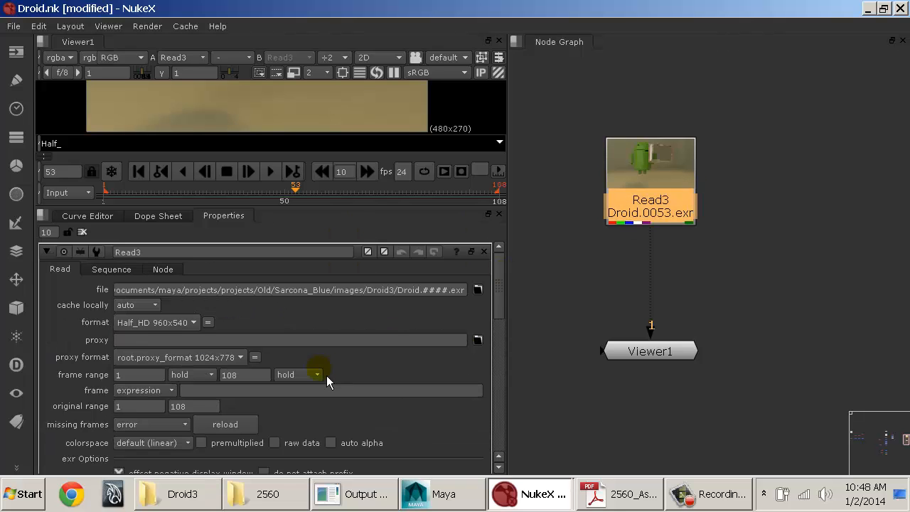
{"action": "scroll", "coordinate": [326, 375], "scroll_direction": "down", "scroll_amount": 1}
{"action": "scroll", "coordinate": [327, 375], "scroll_direction": "up", "scroll_amount": 1}
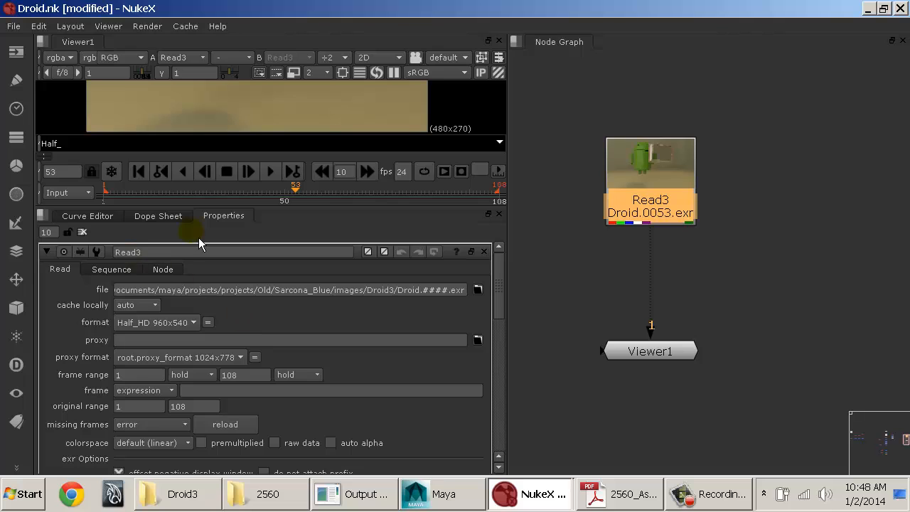
{"action": "scroll", "coordinate": [390, 324], "scroll_direction": "down", "scroll_amount": 10}
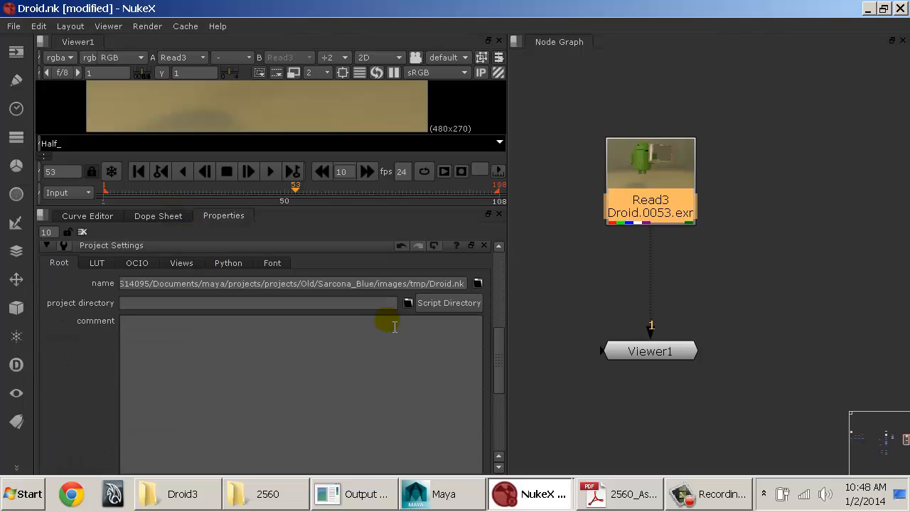
{"action": "left_click", "coordinate": [157, 385]}
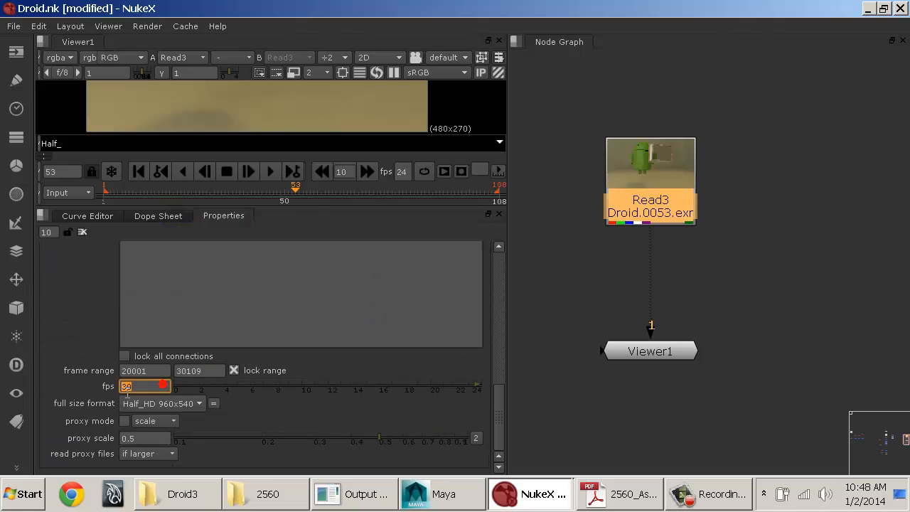
{"action": "mouse_move", "coordinate": [498, 406]}
{"action": "left_mouse_down"}
{"action": "mouse_move", "coordinate": [501, 354]}
{"action": "mouse_move", "coordinate": [500, 420]}
{"action": "left_mouse_up"}
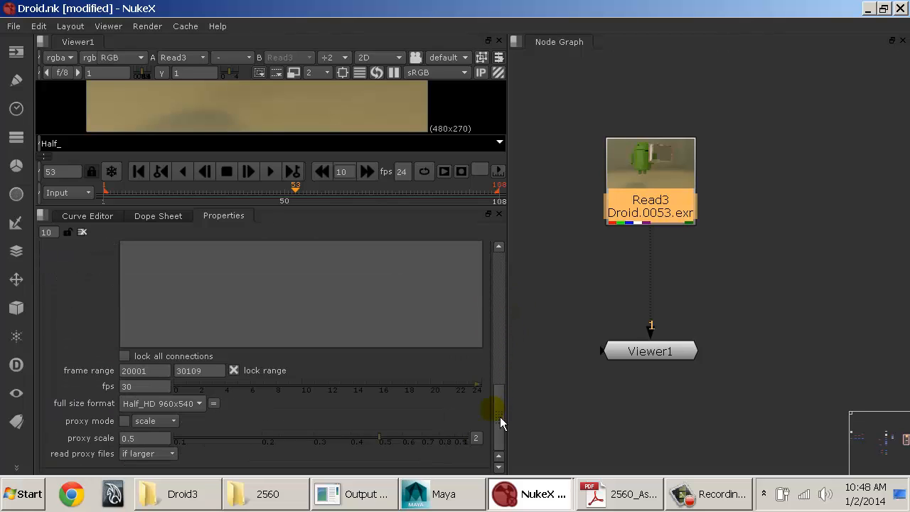
Step: Compare the Viewer's playback rate with the project fps, and review the project frame range and available full size formats
{"action": "left_click_drag", "start_coordinate": [643, 192], "coordinate": [643, 203]}
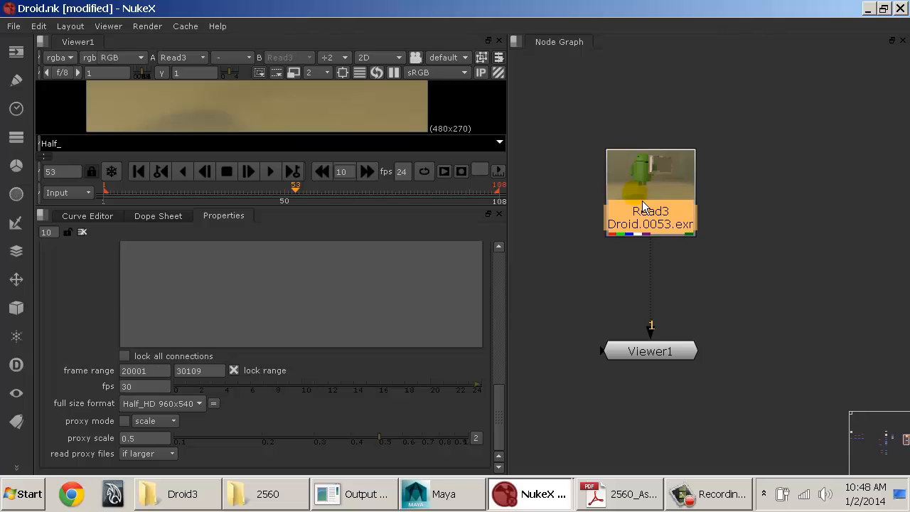
{"action": "left_click", "coordinate": [402, 171]}
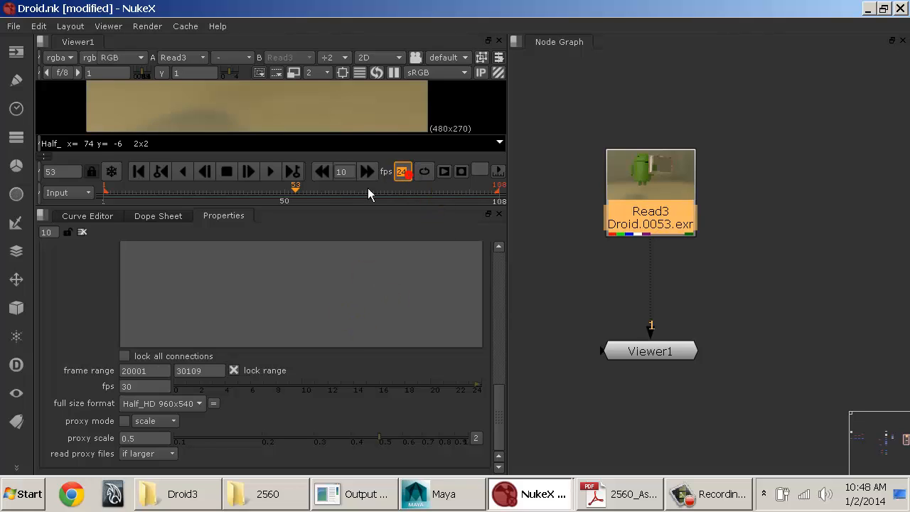
{"action": "left_click_drag", "start_coordinate": [148, 387], "coordinate": [105, 396]}
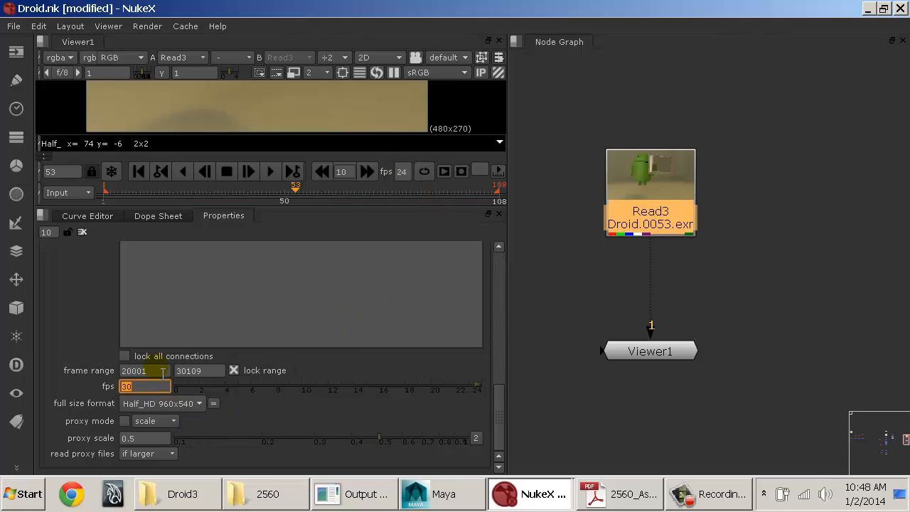
{"action": "left_click", "coordinate": [162, 373]}
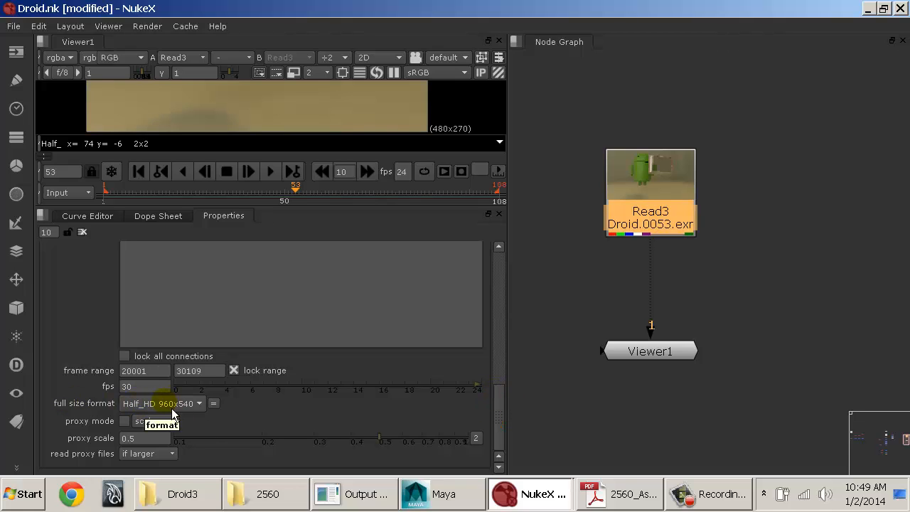
{"action": "left_click", "coordinate": [149, 404]}
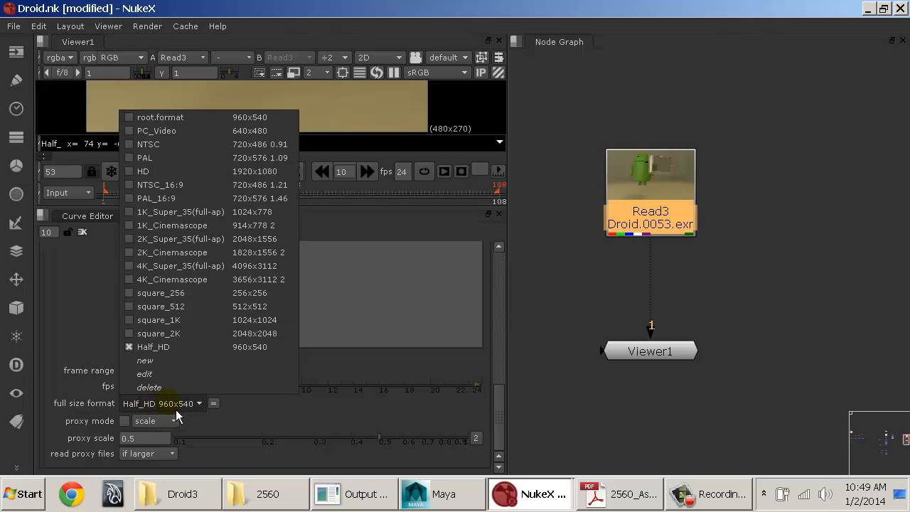
Step: Open Read3's properties and review the format options of the image sequence
{"action": "left_click", "coordinate": [683, 212]}
{"action": "double_click", "coordinate": [679, 210]}
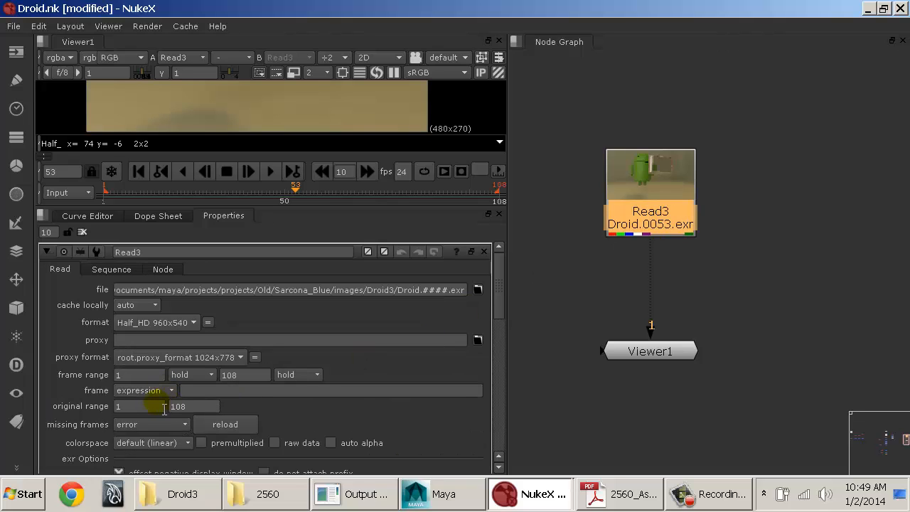
{"action": "left_click", "coordinate": [158, 323]}
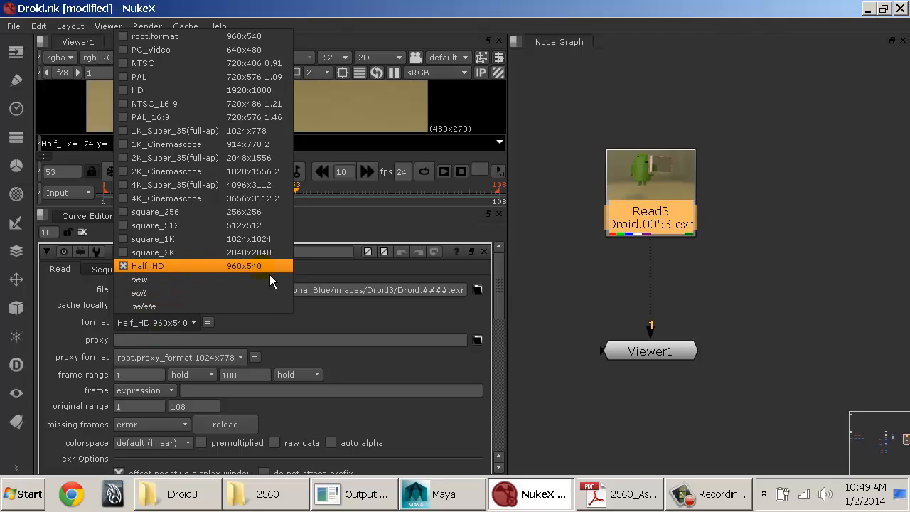
{"action": "left_click", "coordinate": [696, 235]}
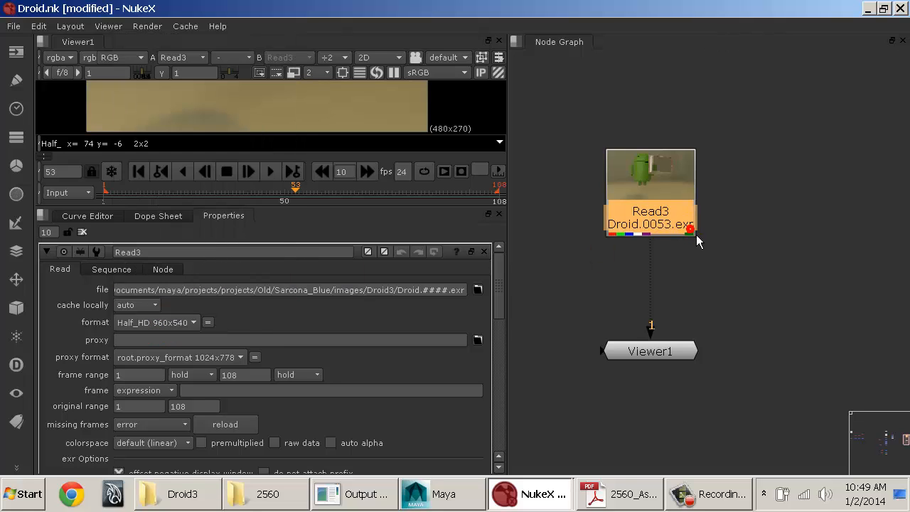
{"action": "left_click_drag", "start_coordinate": [677, 207], "coordinate": [676, 211]}
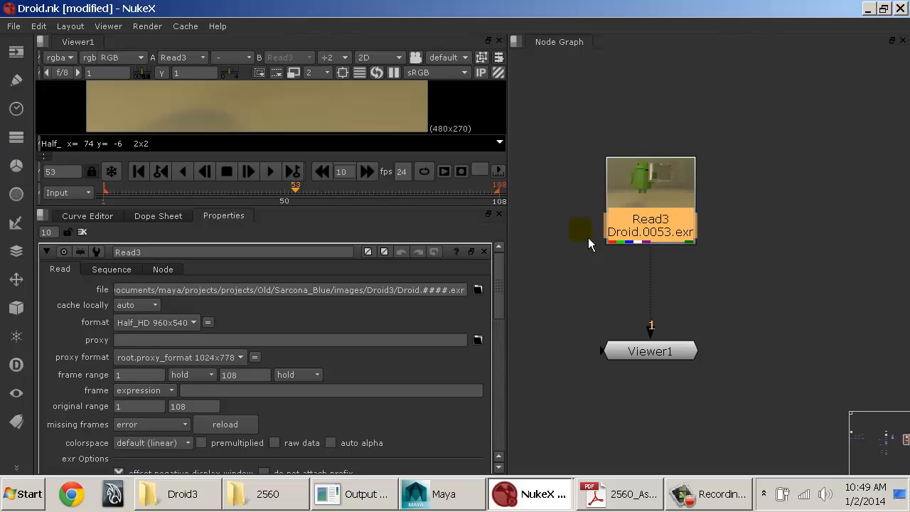
Step: Look at Read3's Sequence settings, and return to the frame rate and format values in the project's Root settings
{"action": "left_click", "coordinate": [125, 269]}
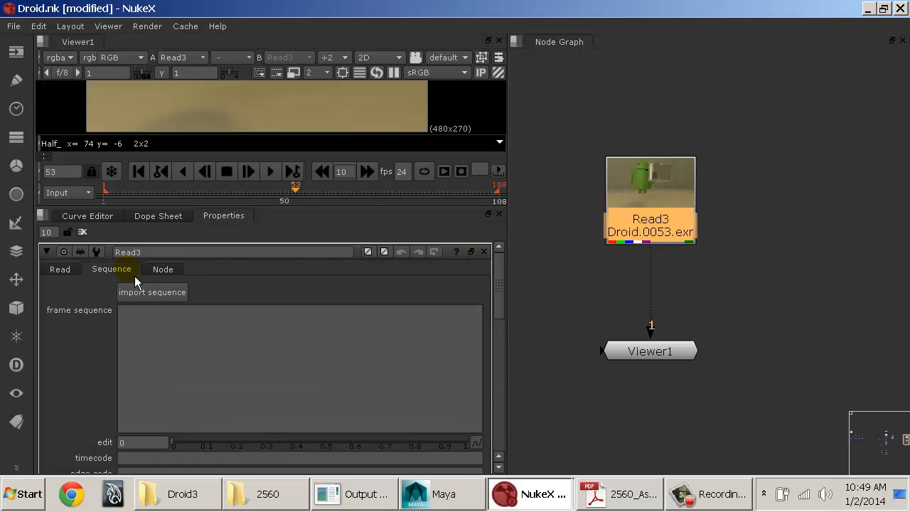
{"action": "left_click", "coordinate": [61, 268]}
{"action": "key", "text": "s"}
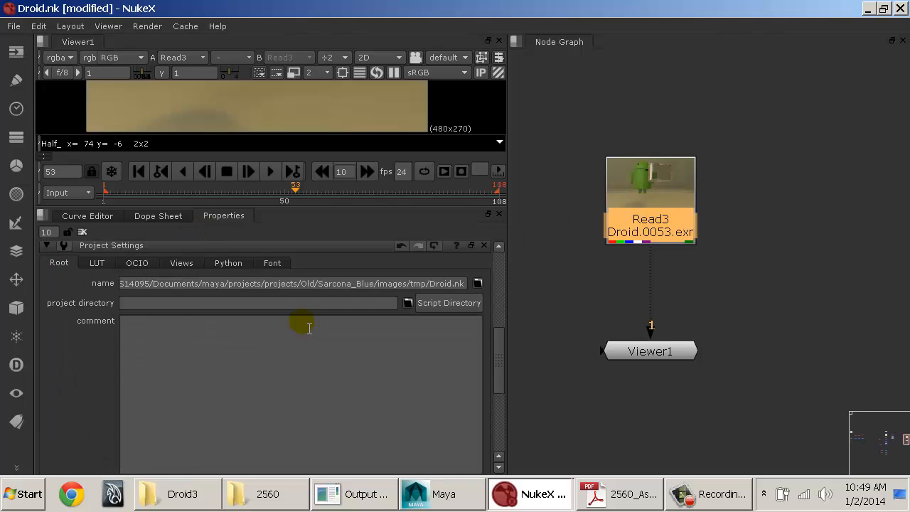
{"action": "left_click", "coordinate": [57, 261]}
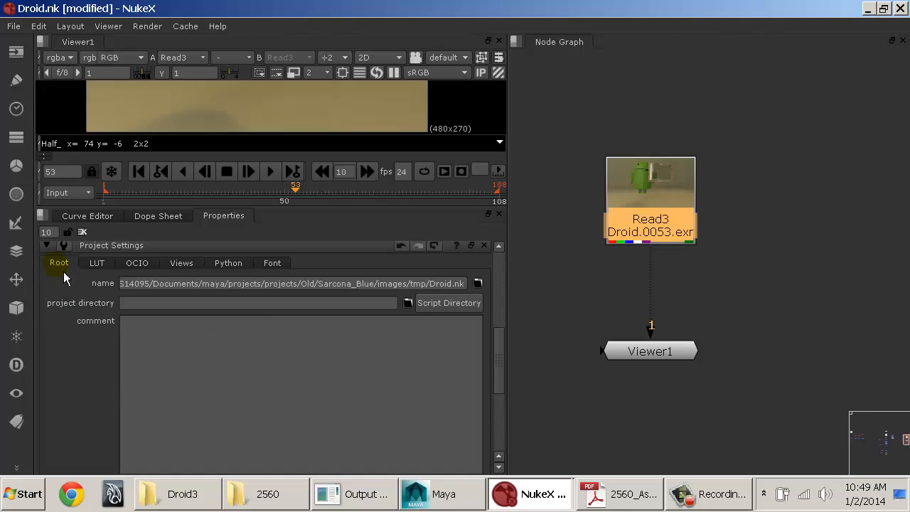
{"action": "scroll", "coordinate": [81, 283], "scroll_direction": "down", "scroll_amount": 3}
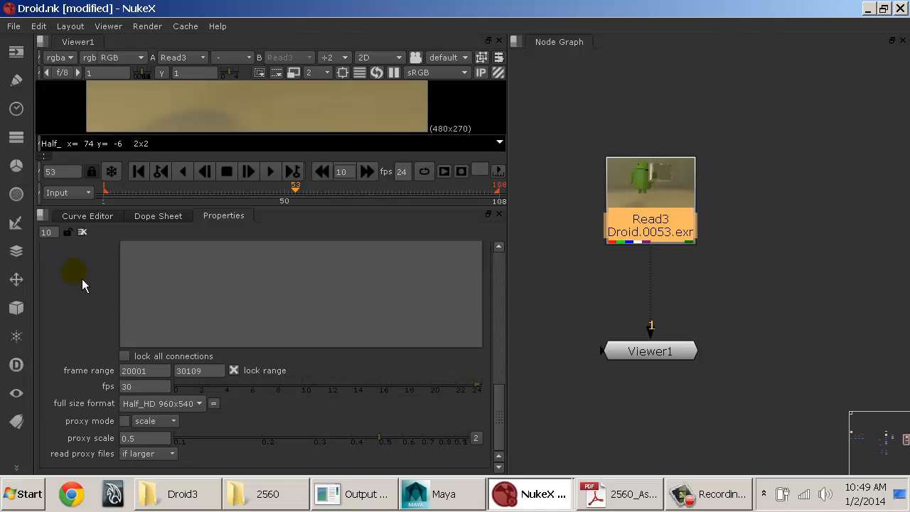
Step: Switch the project's full size format to root.format, restore it to Half_HD 960x540, and recheck the format choices
{"action": "left_click", "coordinate": [162, 404]}
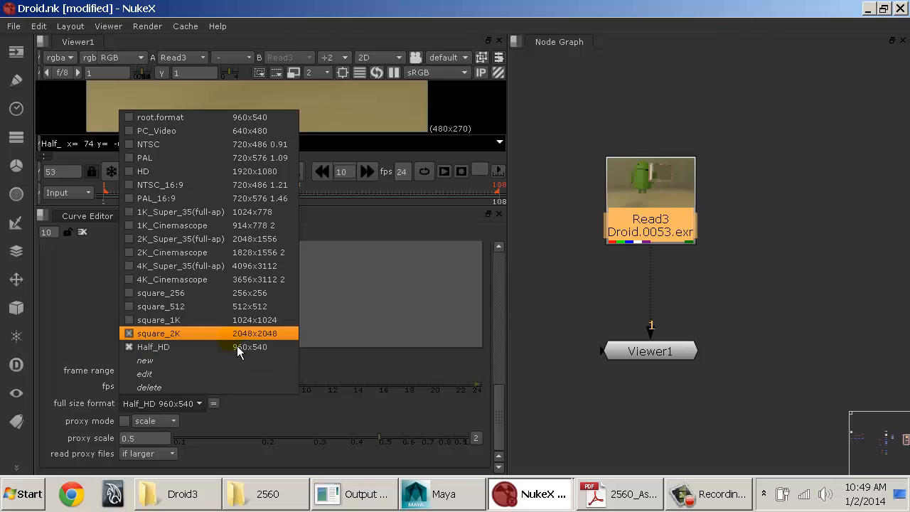
{"action": "left_click", "coordinate": [260, 122]}
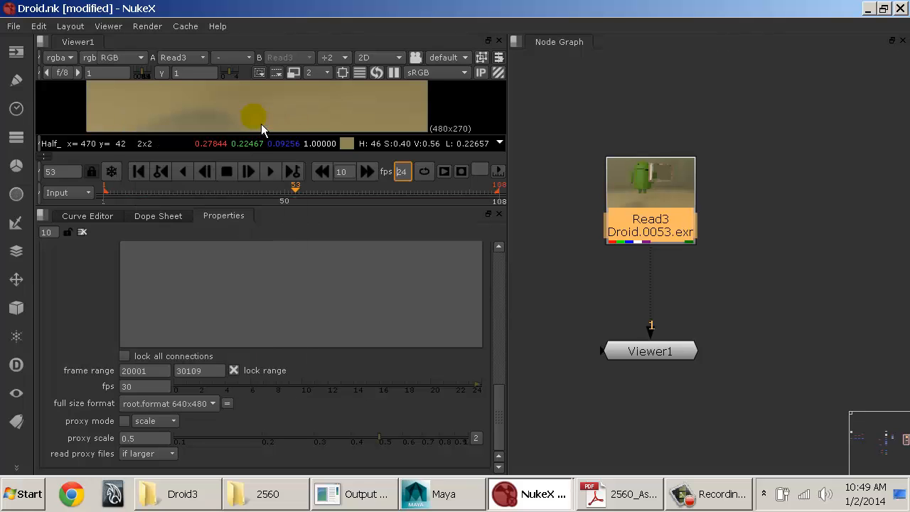
{"action": "left_click", "coordinate": [189, 405]}
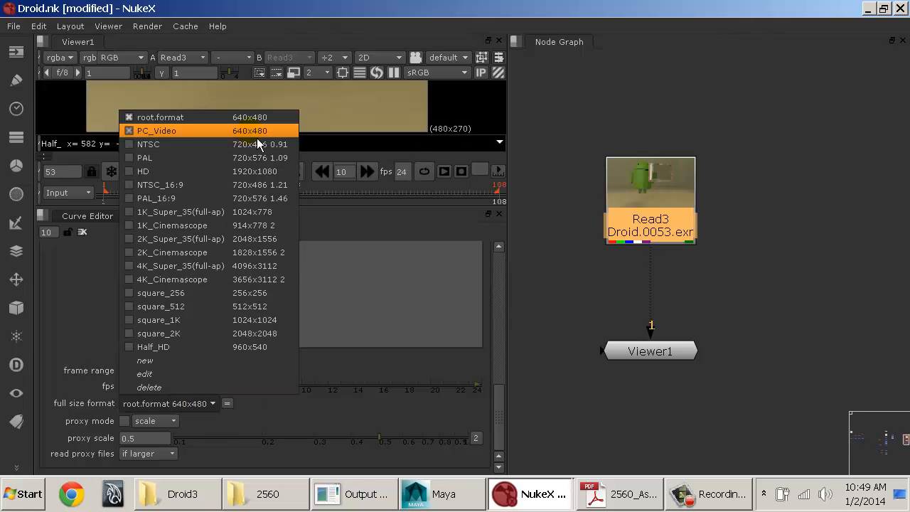
{"action": "left_click", "coordinate": [258, 354]}
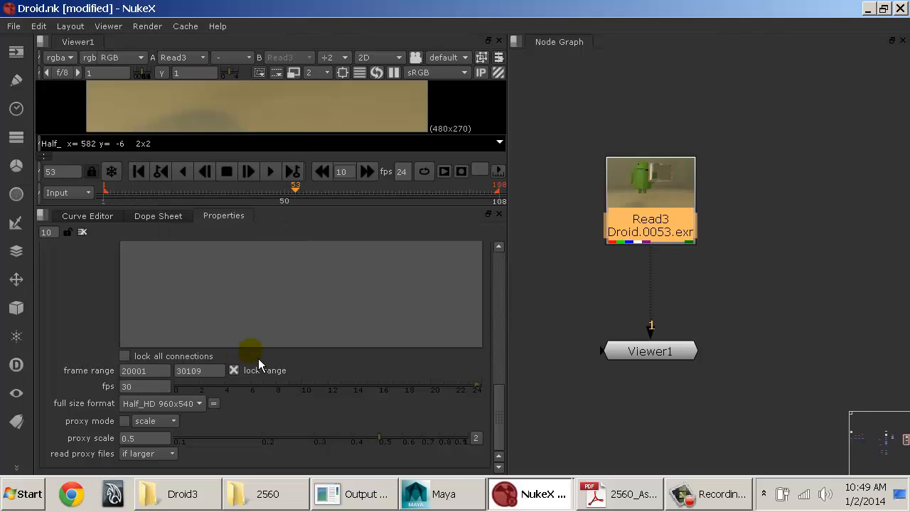
{"action": "left_click", "coordinate": [180, 409]}
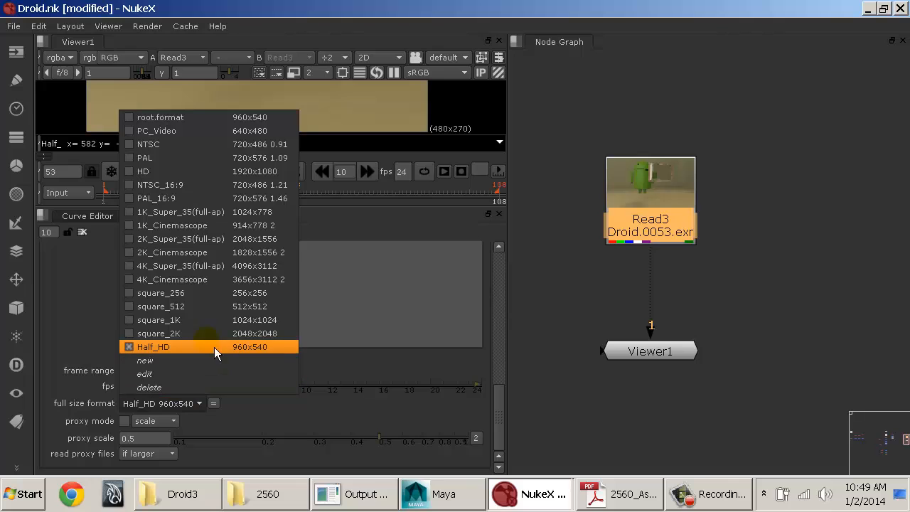
{"action": "left_click", "coordinate": [699, 302]}
Step: Reopen Read3's properties and compare its format with the project's full size format
{"action": "left_click_drag", "start_coordinate": [667, 221], "coordinate": [669, 237]}
{"action": "double_click", "coordinate": [667, 235]}
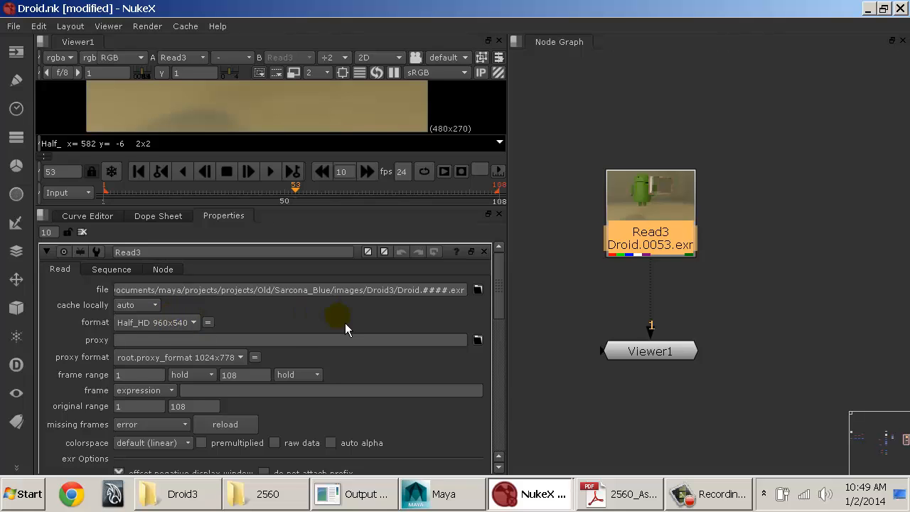
{"action": "scroll", "coordinate": [345, 324], "scroll_direction": "down", "scroll_amount": 5}
{"action": "scroll", "coordinate": [116, 316], "scroll_direction": "down", "scroll_amount": 3}
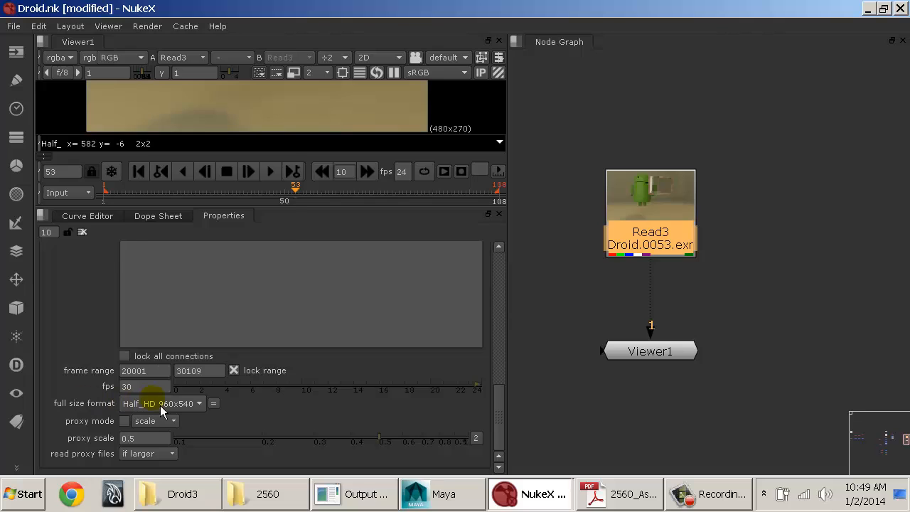
Step: Choose Half_HD 960x540 as the project's full size format and review it together with the project fps
{"action": "left_click", "coordinate": [152, 404]}
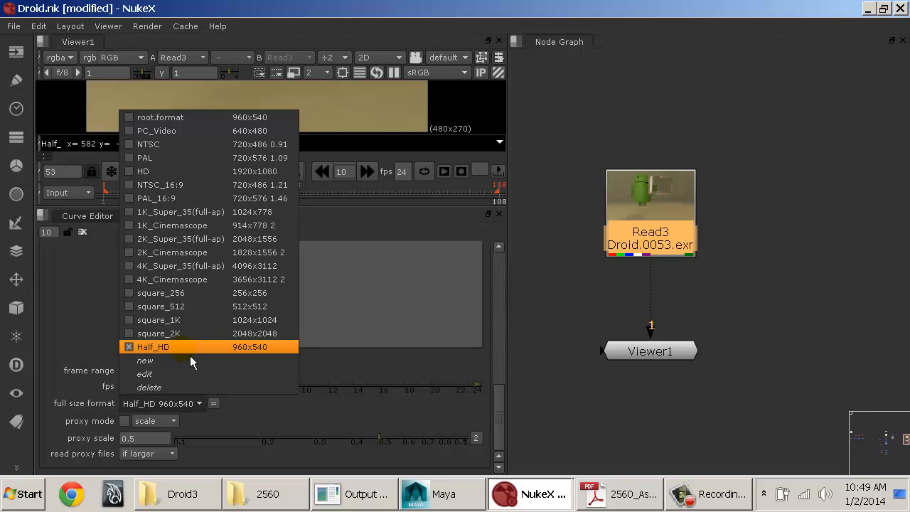
{"action": "left_click", "coordinate": [259, 351]}
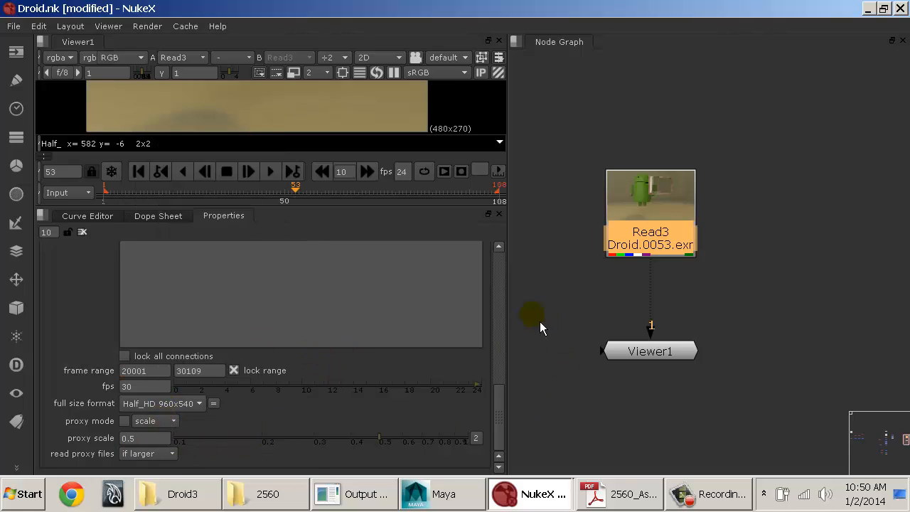
{"action": "double_click", "coordinate": [151, 386]}
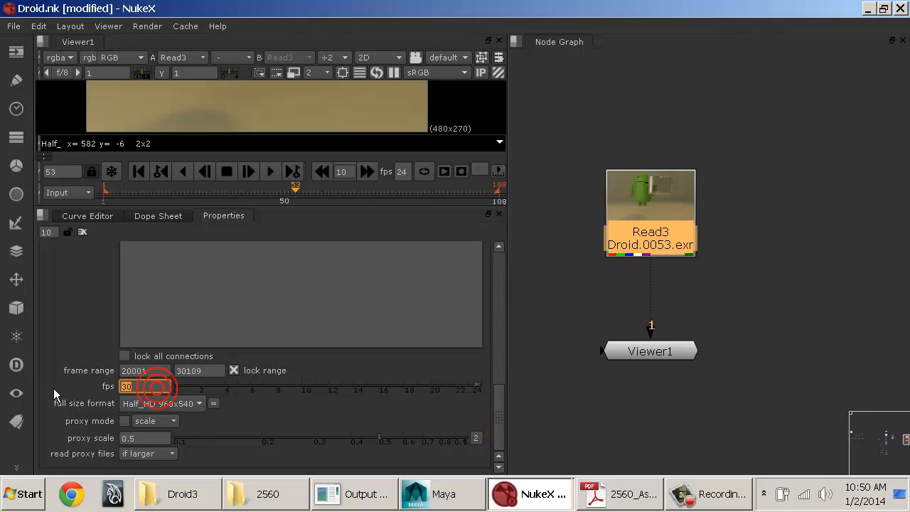
{"action": "left_click", "coordinate": [162, 405]}
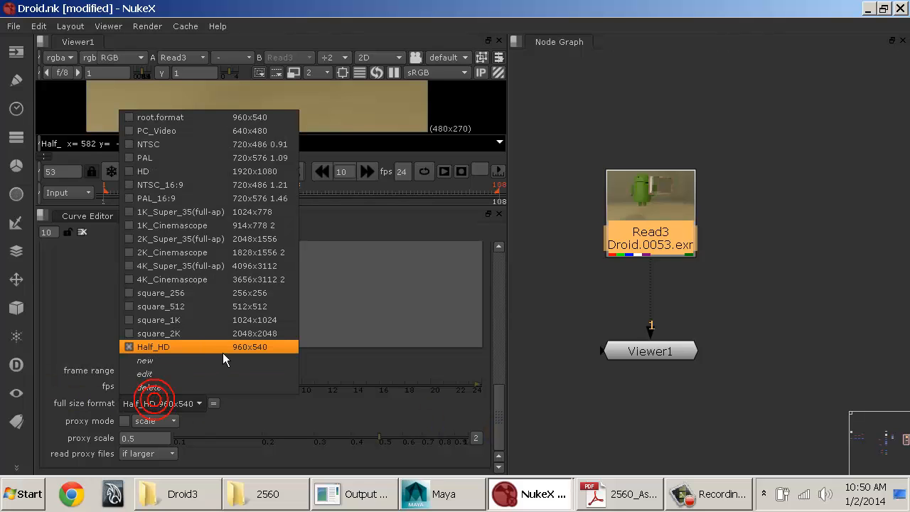
Step: Look through the LUT, OCIO, Python and Font pages of the Project Settings and return to Root
{"action": "left_click_drag", "start_coordinate": [500, 394], "coordinate": [508, 325]}
{"action": "left_click", "coordinate": [98, 305]}
{"action": "left_click", "coordinate": [148, 304]}
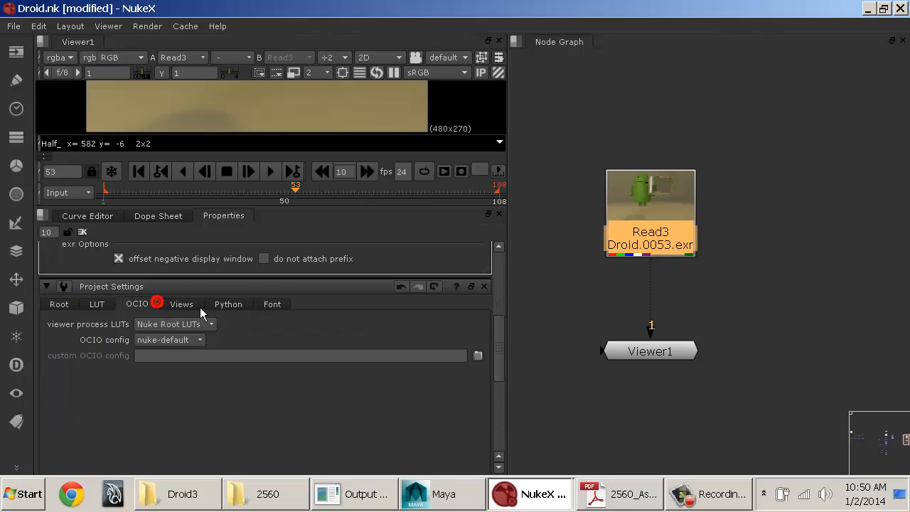
{"action": "left_click", "coordinate": [238, 305]}
{"action": "left_click", "coordinate": [272, 305]}
{"action": "left_click", "coordinate": [59, 304]}
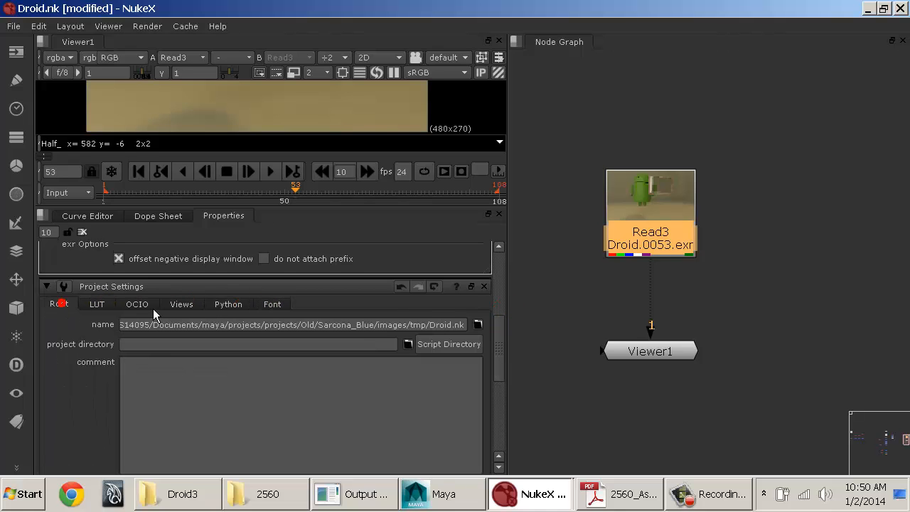
Step: Close the Project Settings and Read3's properties
{"action": "left_click", "coordinate": [497, 295]}
{"action": "left_click_drag", "start_coordinate": [502, 325], "coordinate": [500, 271]}
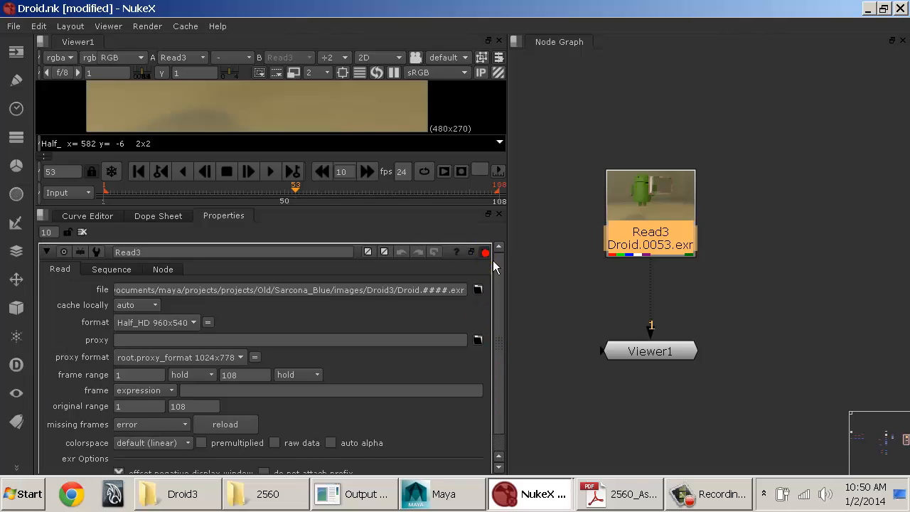
{"action": "left_click", "coordinate": [484, 252]}
Step: Enlarge the Viewer pane downward until the whole Droid frame fits, and reposition the Node Graph around Read3 and Viewer1
{"action": "left_click_drag", "start_coordinate": [353, 215], "coordinate": [322, 344]}
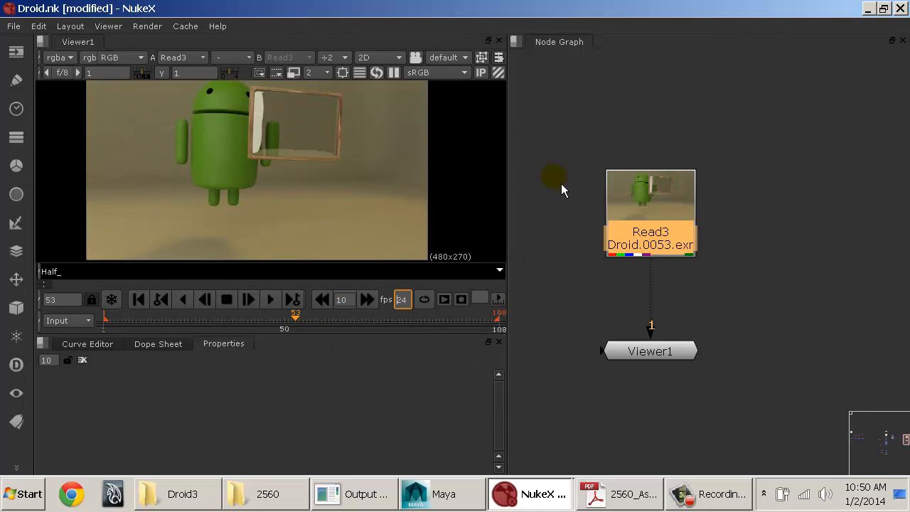
{"action": "middle_click_drag", "start_coordinate": [594, 171], "coordinate": [623, 202]}
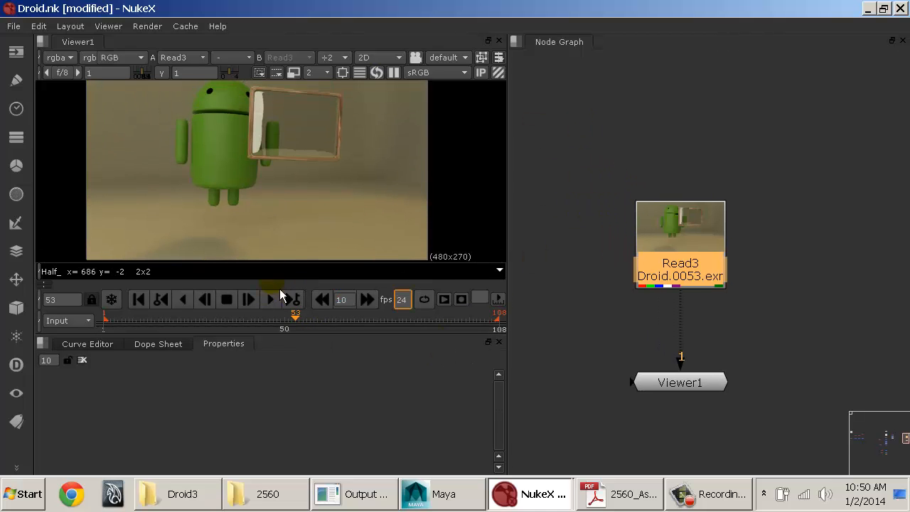
{"action": "left_click_drag", "start_coordinate": [290, 336], "coordinate": [284, 339]}
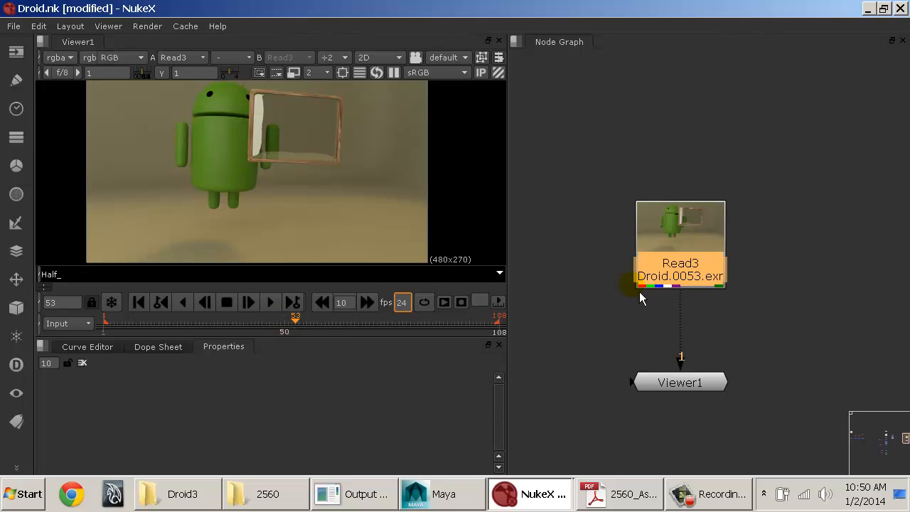
{"action": "middle_click_drag", "start_coordinate": [640, 291], "coordinate": [638, 241]}
{"action": "left_click_drag", "start_coordinate": [298, 346], "coordinate": [294, 363]}
{"action": "left_click_drag", "start_coordinate": [691, 226], "coordinate": [691, 223]}
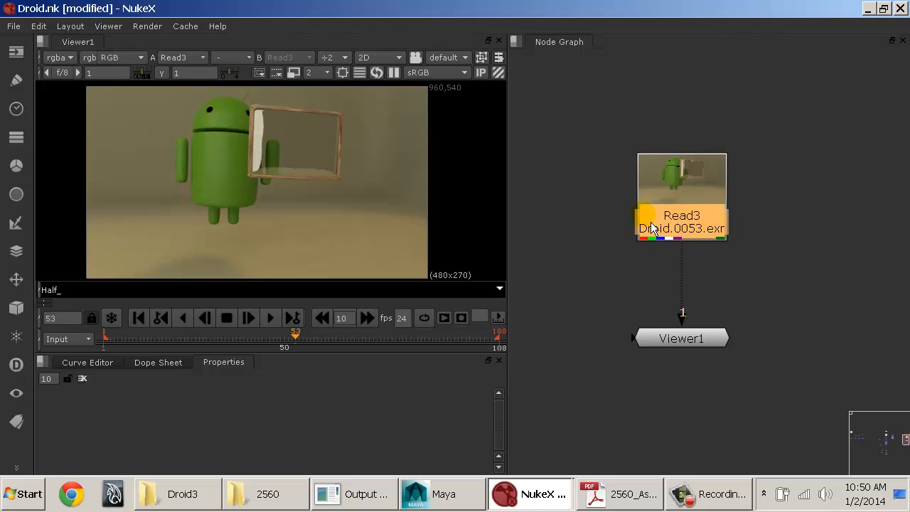
Step: Examine the colored channel indicators on the Read3 node up close and deselect the node
{"action": "middle_click_drag", "start_coordinate": [652, 223], "coordinate": [654, 224]}
{"action": "scroll", "coordinate": [683, 221], "scroll_direction": "up", "scroll_amount": 8}
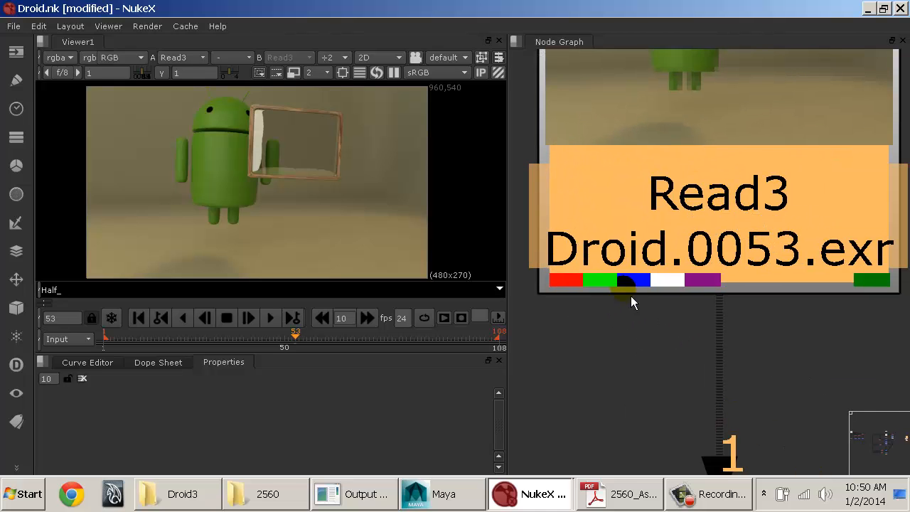
{"action": "left_click", "coordinate": [583, 312]}
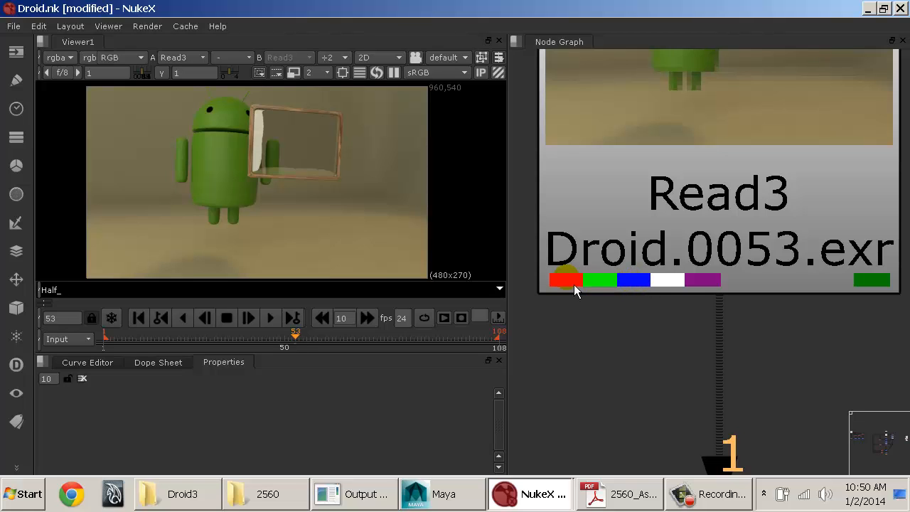
Step: Display only the red channel of the Droid render in the Viewer, and return to full RGB
{"action": "left_click", "coordinate": [293, 189]}
{"action": "left_click", "coordinate": [186, 174]}
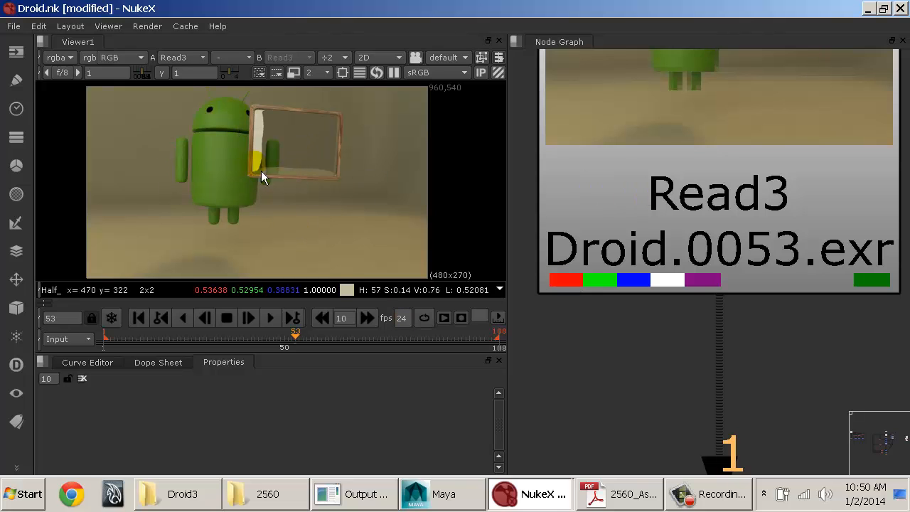
{"action": "key", "text": "r"}
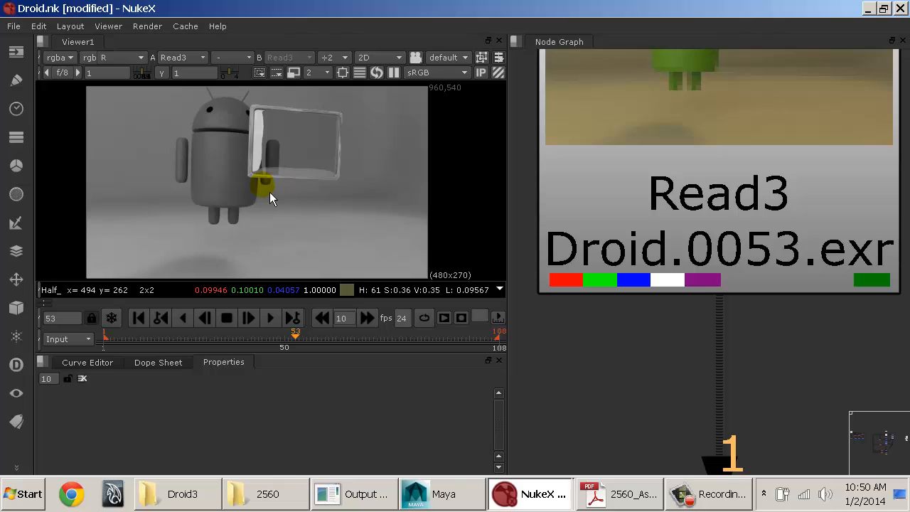
{"action": "key", "text": "r"}
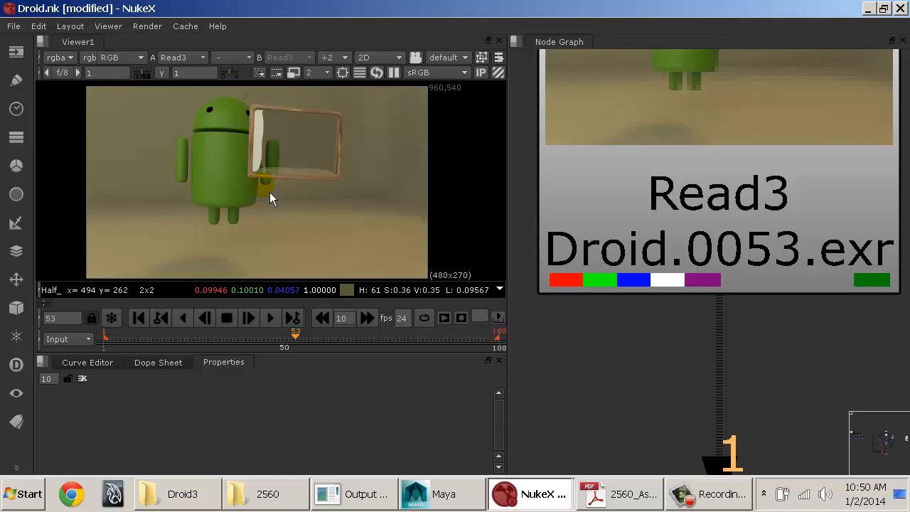
Step: Display only the green channel of the Droid render in the Viewer, and only the blue channel, returning to full RGB each time
{"action": "key", "text": "g"}
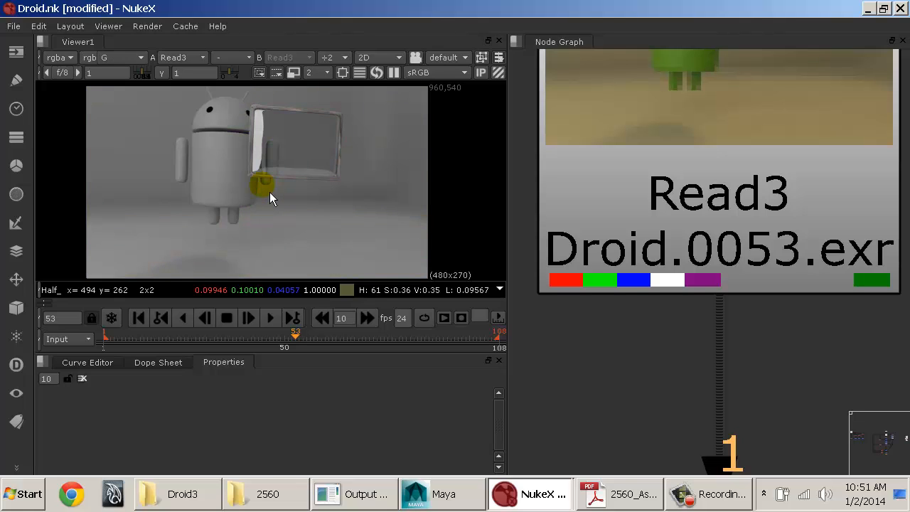
{"action": "key", "text": "g"}
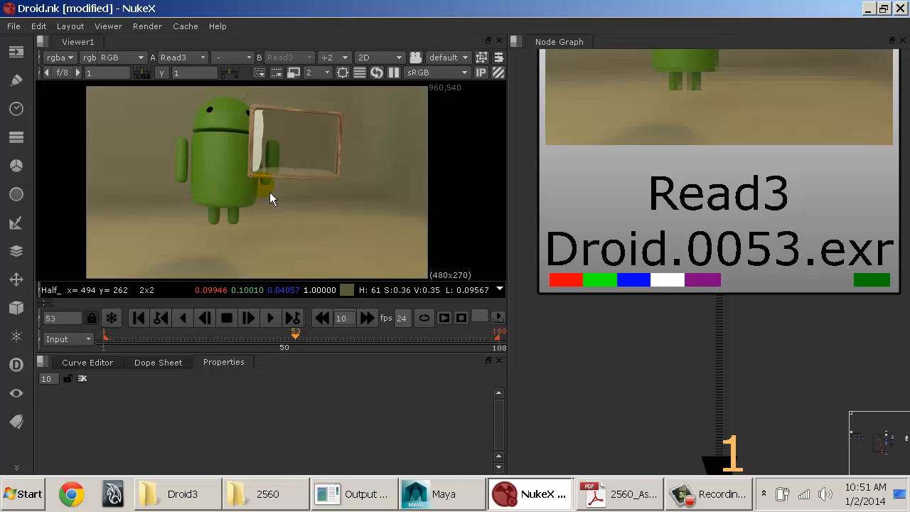
{"action": "key", "text": "b"}
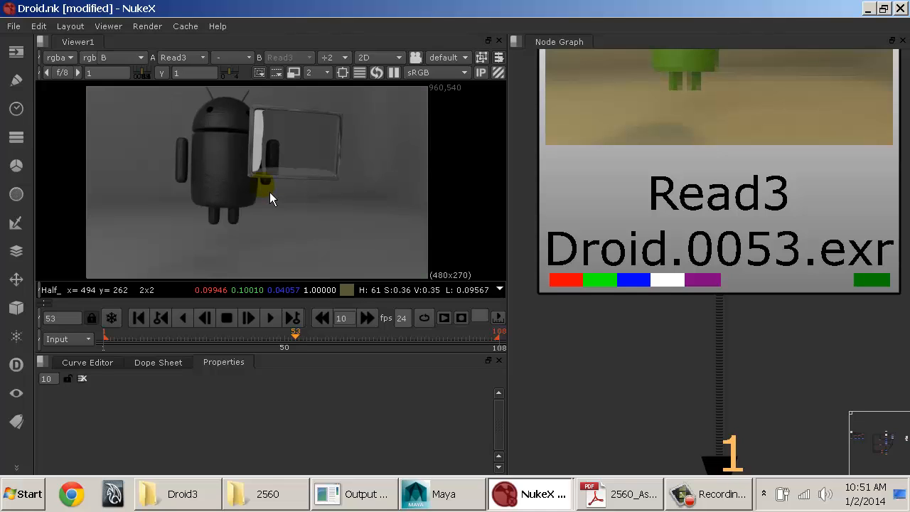
{"action": "key", "text": "b"}
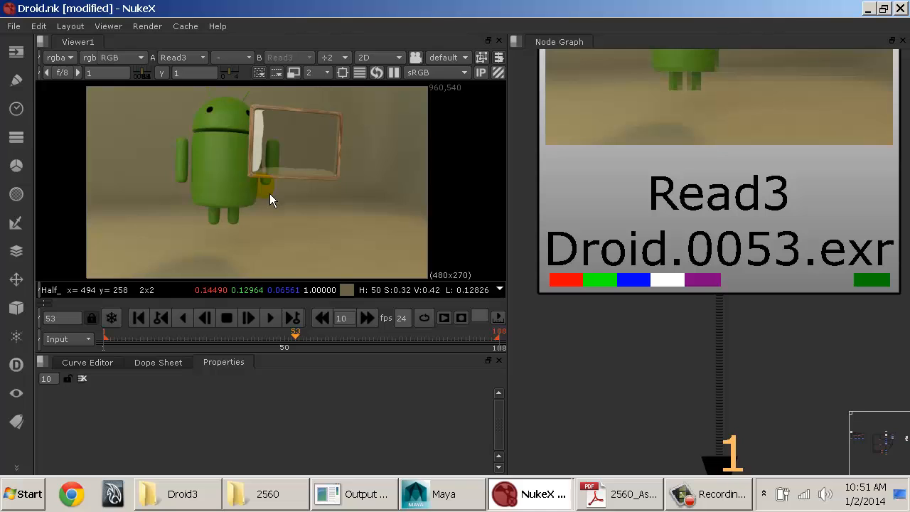
Step: Toggle the Viewer between the alpha channel and full RGB, and switch to the 3D front view and back to 2D
{"action": "key", "text": "a"}
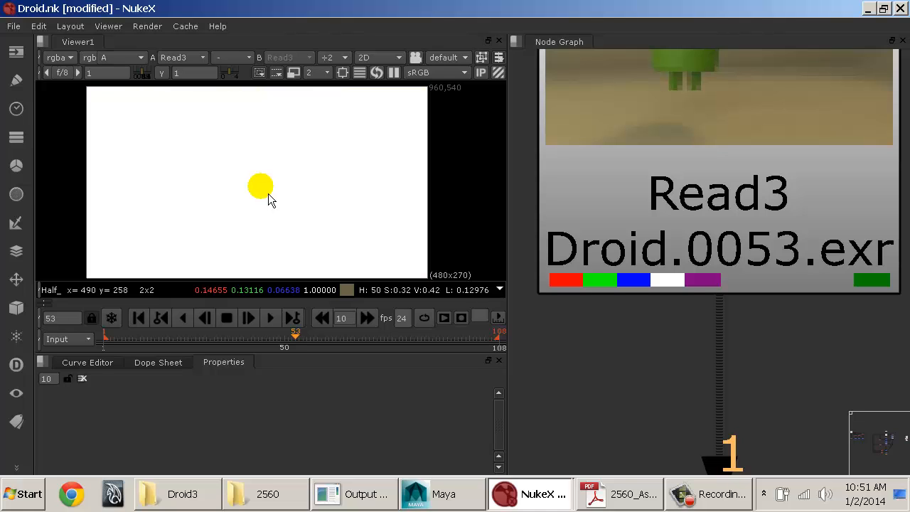
{"action": "key", "text": "a"}
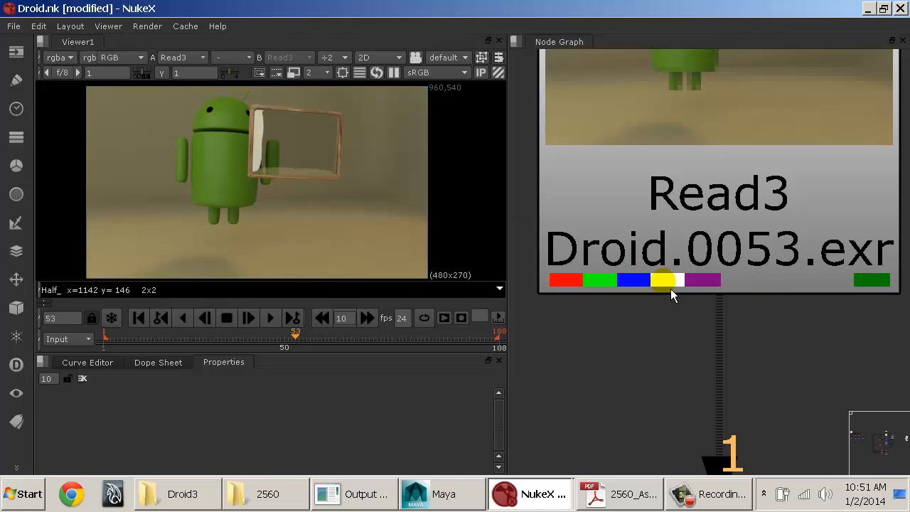
{"action": "key", "text": "a"}
{"action": "key", "text": "a"}
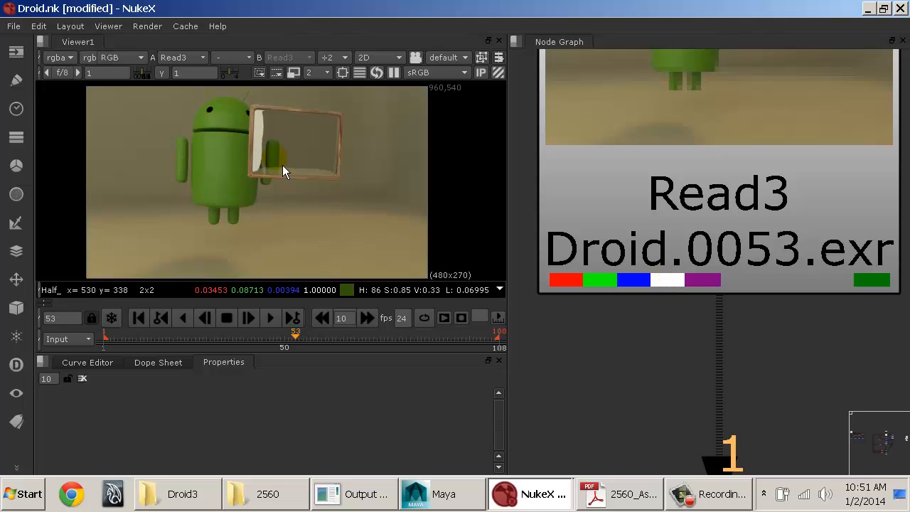
{"action": "key", "text": "a"}
{"action": "key", "text": "a"}
{"action": "key", "text": "Tab"}
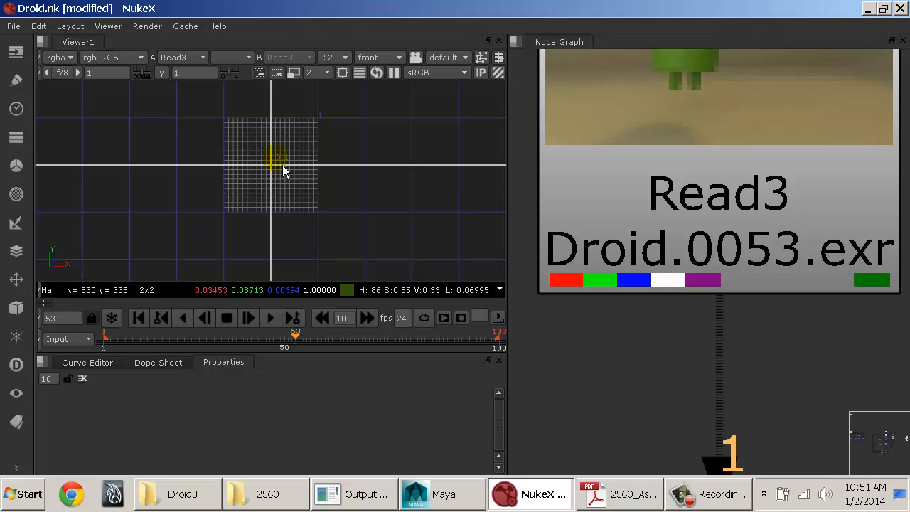
{"action": "key", "text": "Tab"}
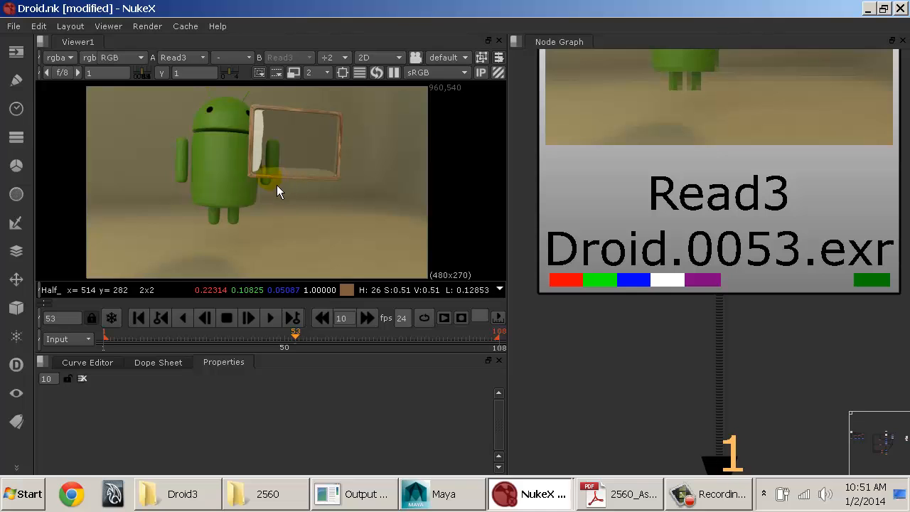
Step: Select the Read3 node and display its depth layer in the Viewer
{"action": "left_click", "coordinate": [719, 286]}
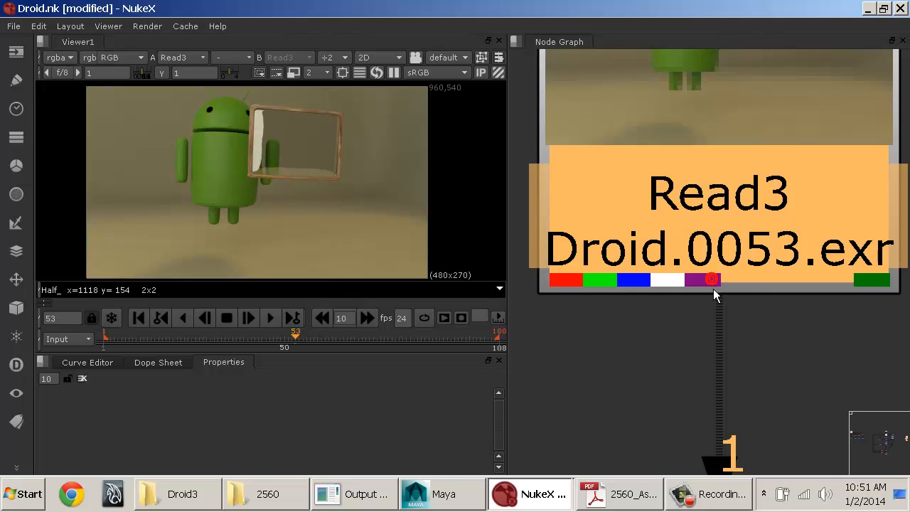
{"action": "left_click", "coordinate": [135, 57]}
{"action": "left_click", "coordinate": [61, 58]}
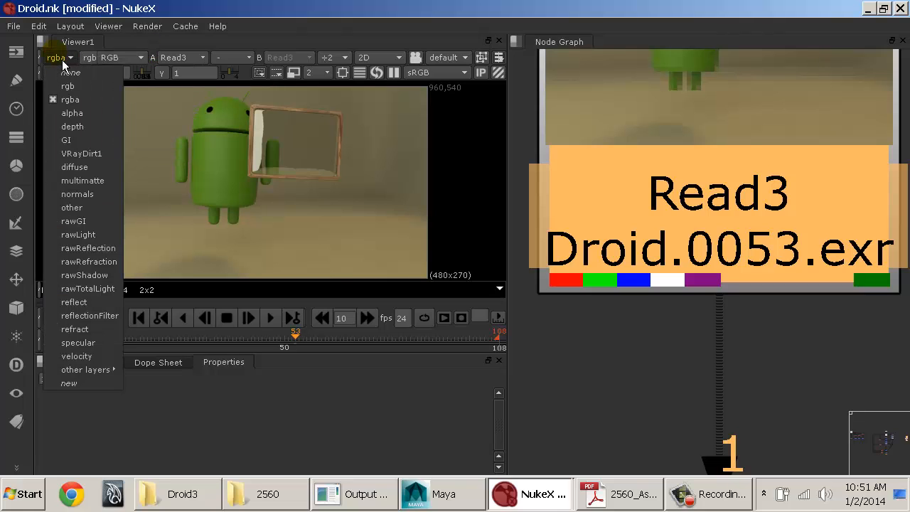
{"action": "left_click", "coordinate": [83, 132]}
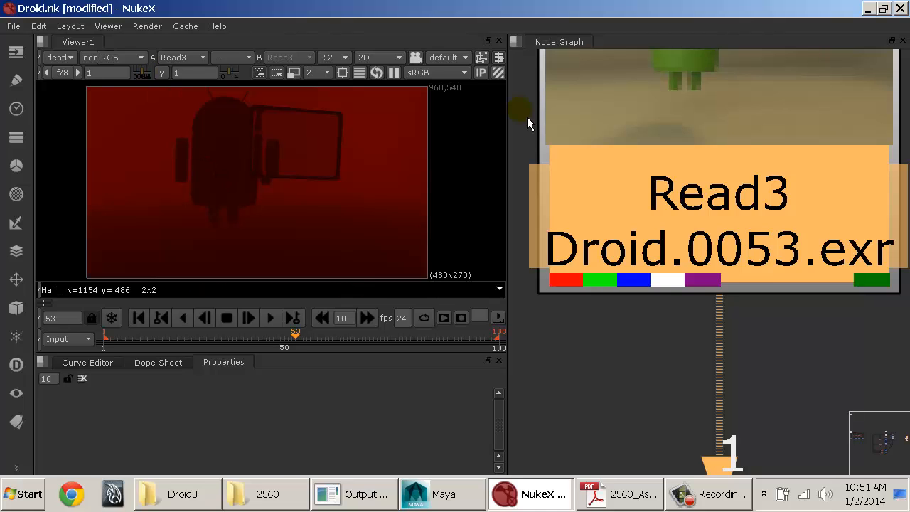
Step: Widen the Viewer pane so its layer and channel selectors have more room, and set the displayed layer back to rgba
{"action": "left_click_drag", "start_coordinate": [520, 124], "coordinate": [592, 118]}
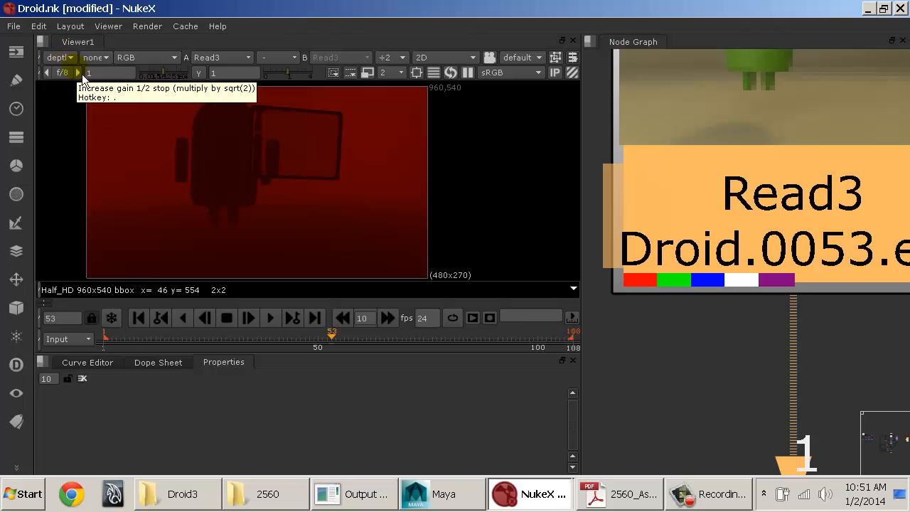
{"action": "left_click", "coordinate": [67, 61]}
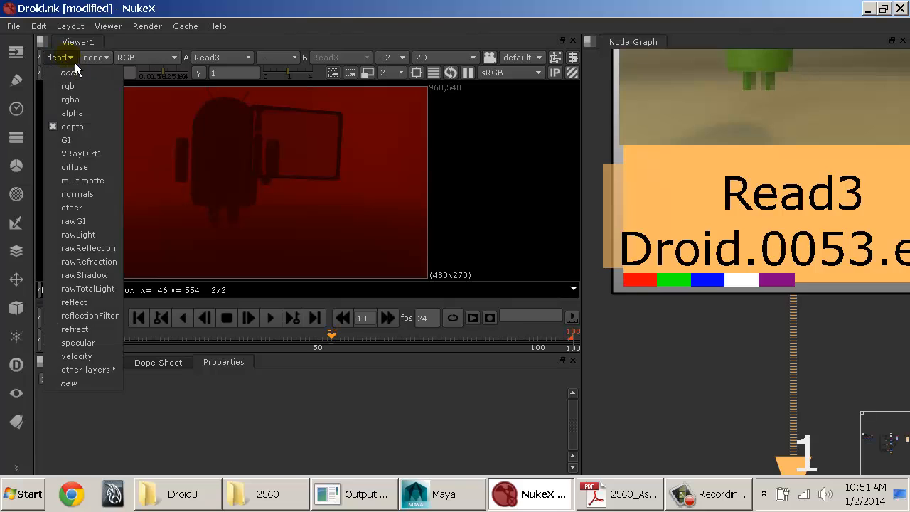
{"action": "left_click", "coordinate": [74, 100]}
Step: Cycle the Viewer through the individual red, green, blue and alpha channels of the rgba layer, ending on full RGB
{"action": "left_click", "coordinate": [120, 131]}
{"action": "key", "text": "r"}
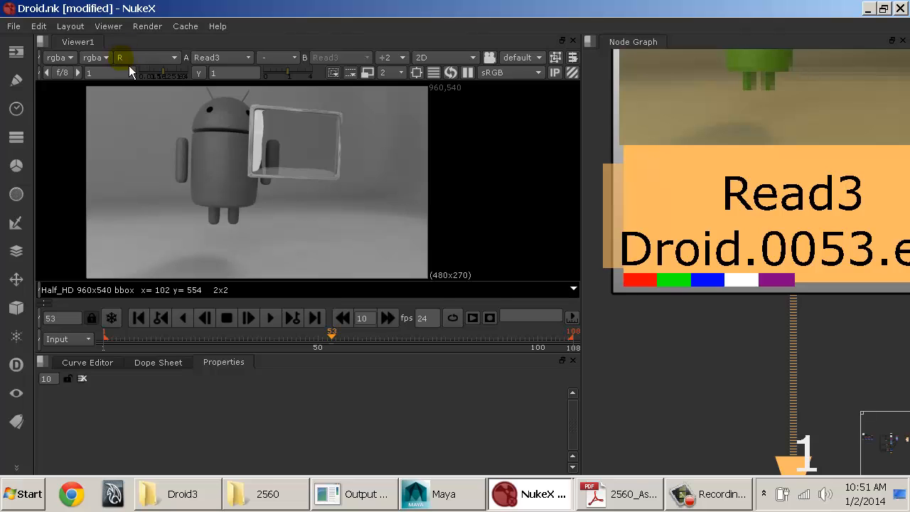
{"action": "key", "text": "r"}
{"action": "key", "text": "g"}
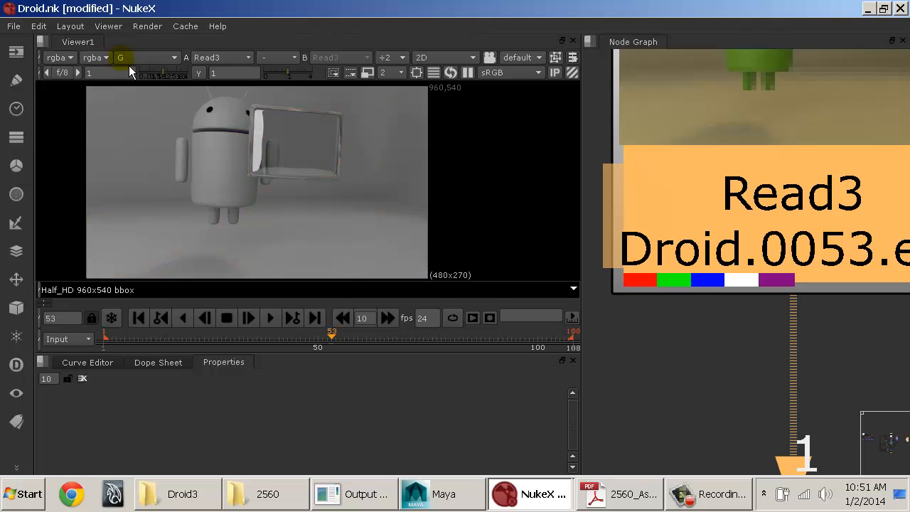
{"action": "key", "text": "b"}
{"action": "key", "text": "b"}
{"action": "key", "text": "a"}
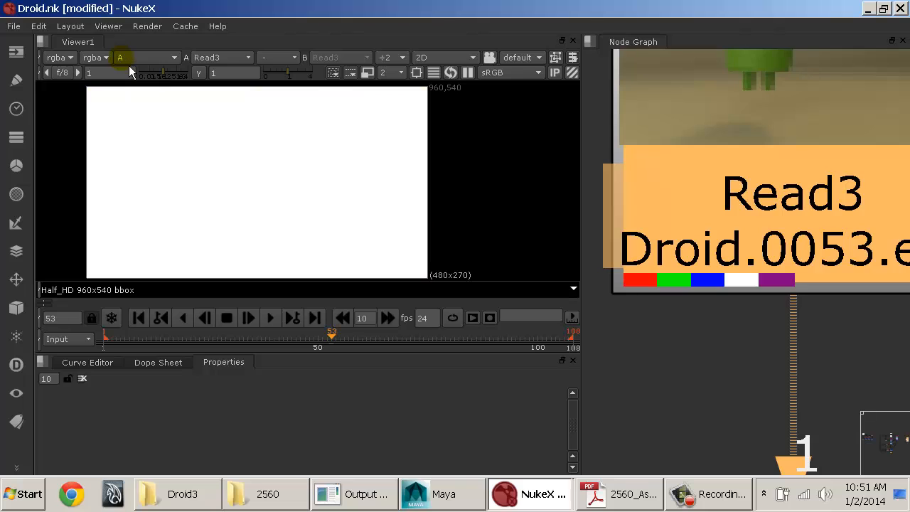
{"action": "key", "text": "a"}
Step: Review the Viewer's available display channels, and switch the displayed layer to alpha
{"action": "left_click", "coordinate": [128, 59]}
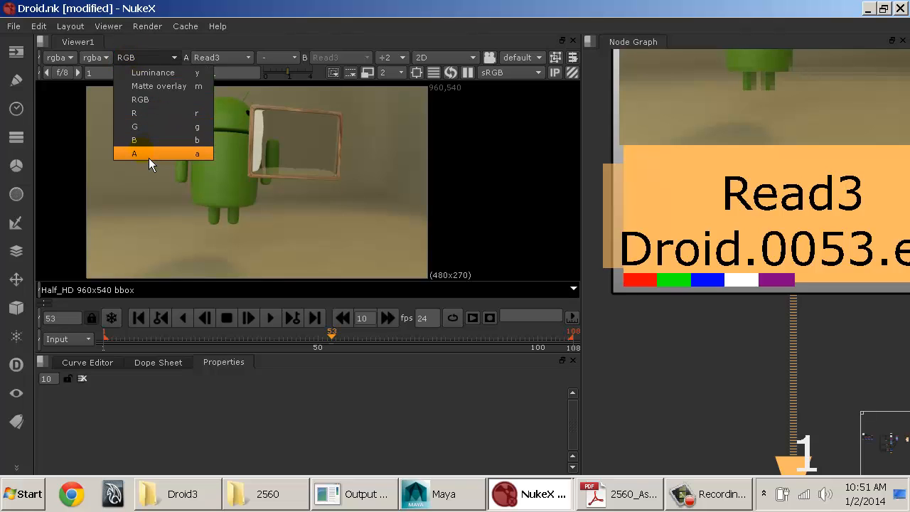
{"action": "left_click", "coordinate": [59, 57]}
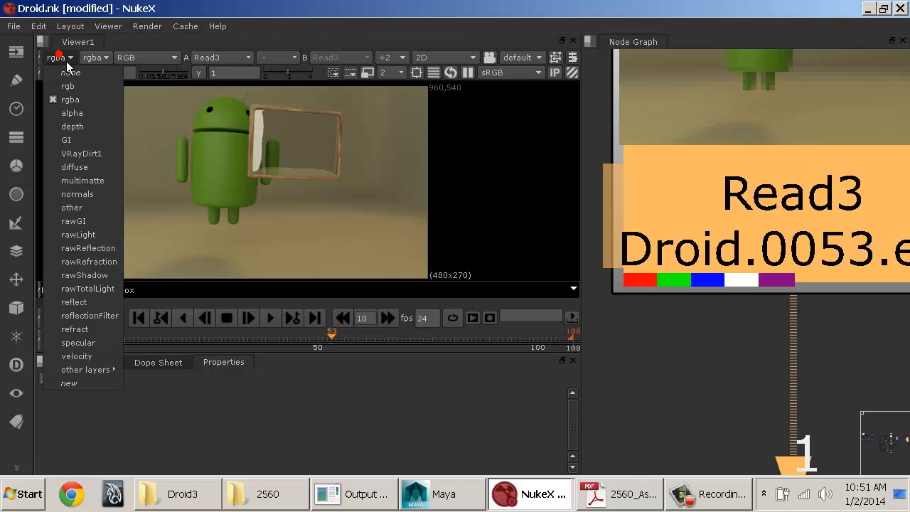
{"action": "left_click", "coordinate": [76, 113]}
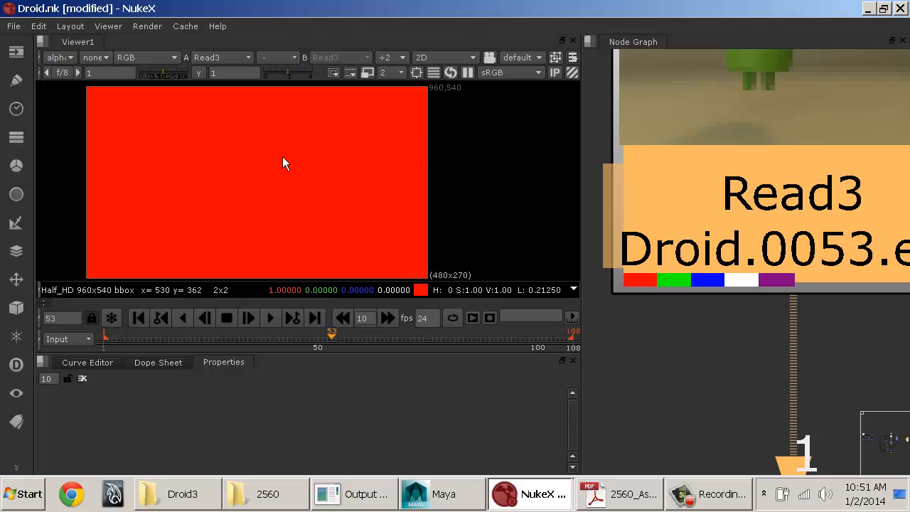
Step: Switch the Viewer to the depth layer and examine the background shading beside the Droid's arm
{"action": "left_click", "coordinate": [67, 57]}
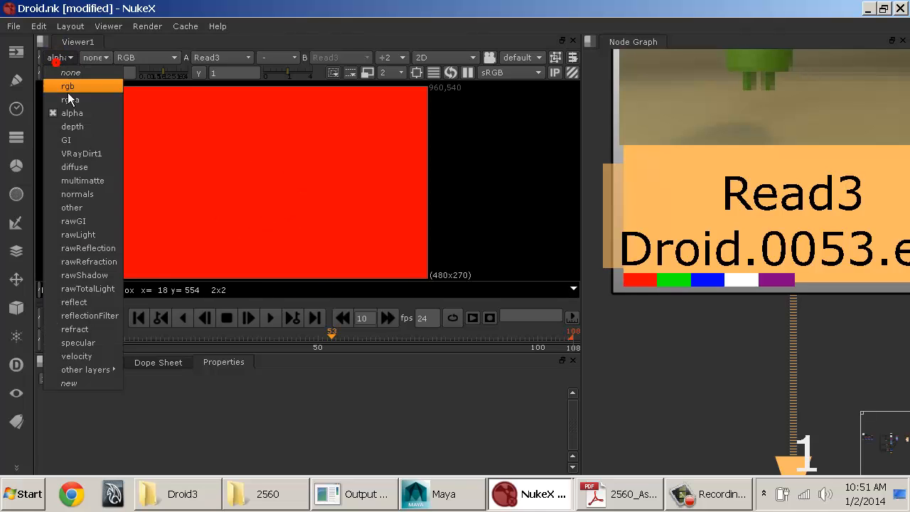
{"action": "left_click", "coordinate": [79, 137]}
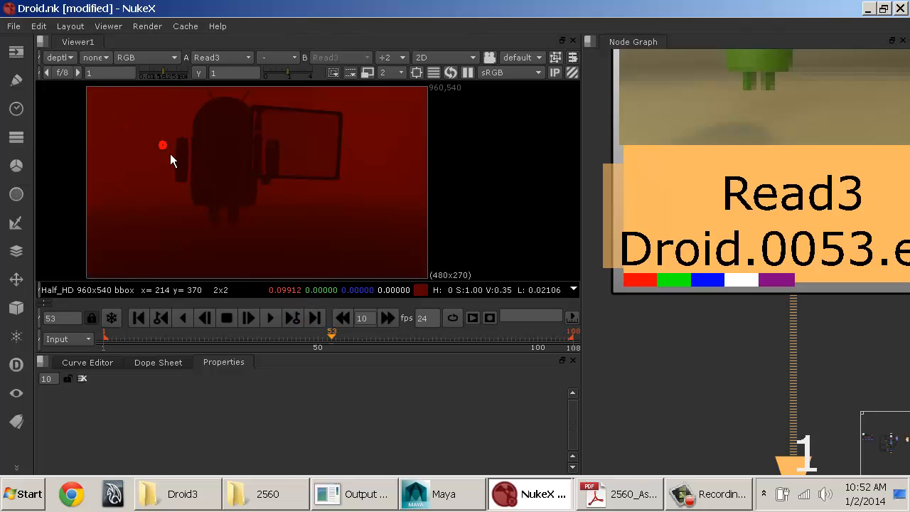
{"action": "left_click", "coordinate": [167, 176]}
{"action": "left_click", "coordinate": [154, 168]}
{"action": "left_click", "coordinate": [156, 185]}
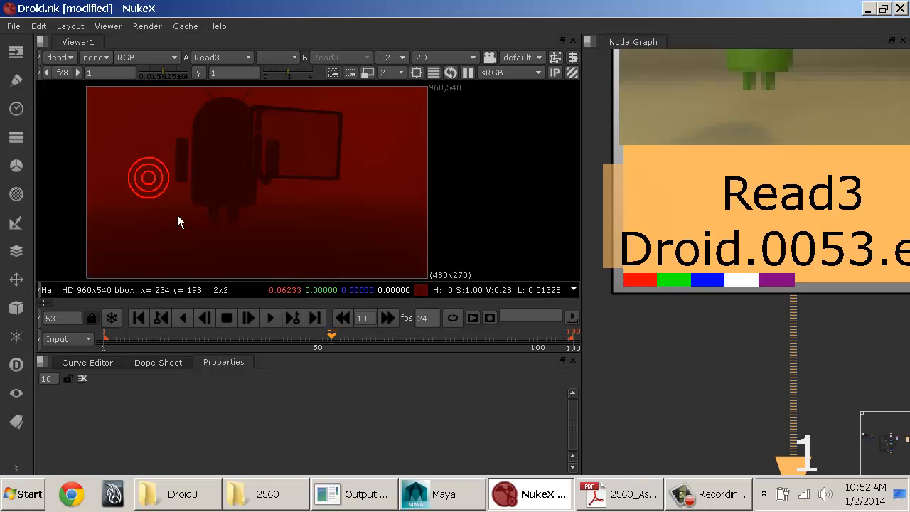
{"action": "left_click", "coordinate": [163, 168]}
{"action": "left_click_drag", "start_coordinate": [161, 189], "coordinate": [156, 194]}
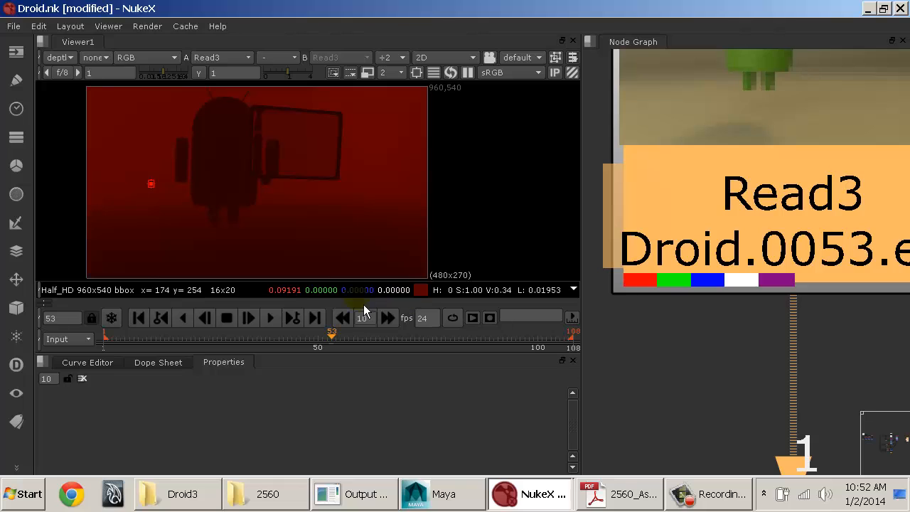
{"action": "left_click", "coordinate": [158, 190]}
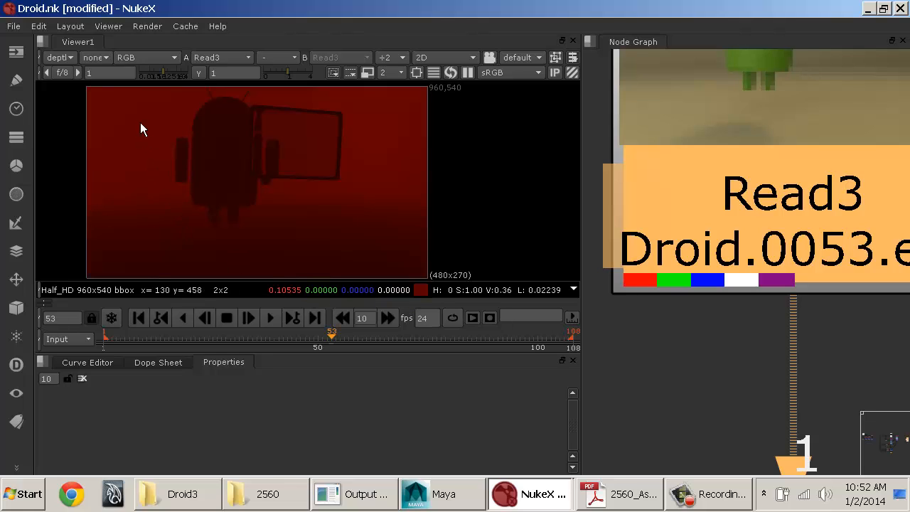
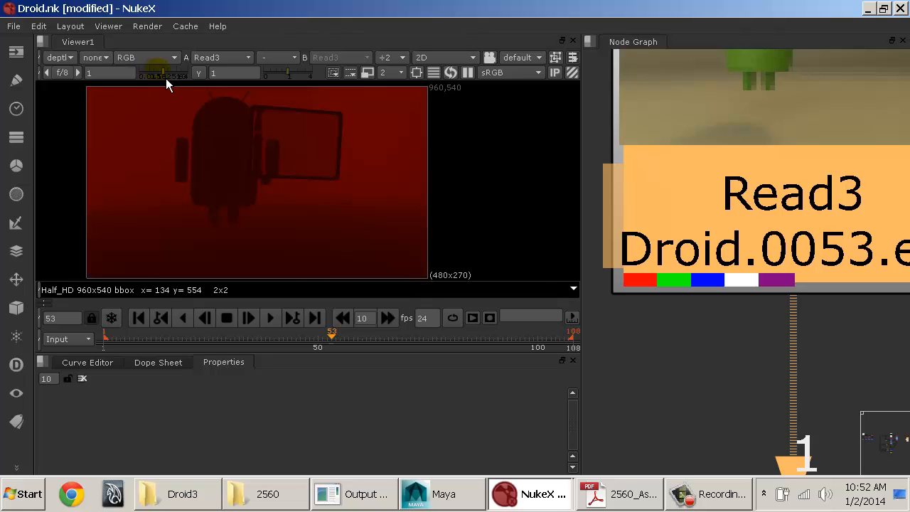
Step: Try a different Viewer gain on the depth layer, and reset the gain to 1
{"action": "mouse_move", "coordinate": [167, 78]}
{"action": "left_mouse_down"}
{"action": "mouse_move", "coordinate": [154, 78]}
{"action": "mouse_move", "coordinate": [187, 78]}
{"action": "mouse_move", "coordinate": [164, 80]}
{"action": "left_mouse_up"}
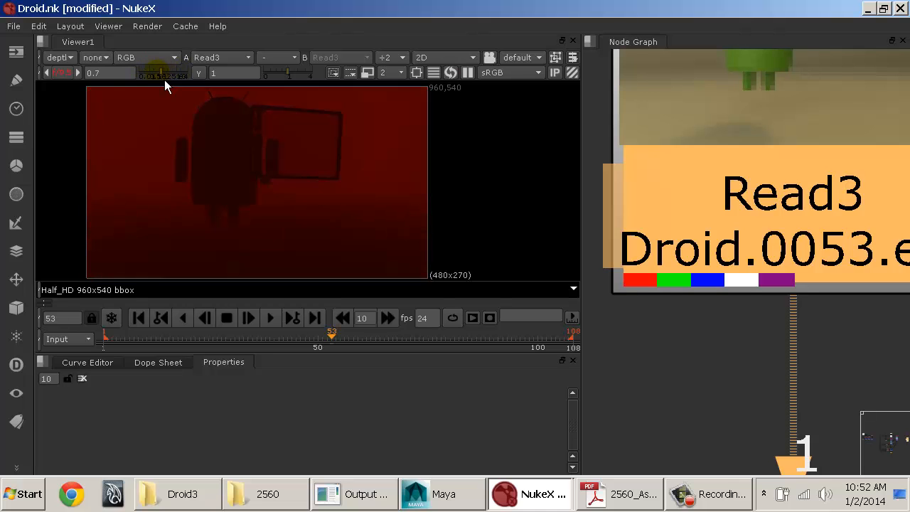
{"action": "left_click", "coordinate": [62, 73]}
Step: Read in kitchen_probe.hdr from the Sarcona_Blue project's sourceimages folder as a new, unconnected Read node
{"action": "left_click", "coordinate": [725, 354]}
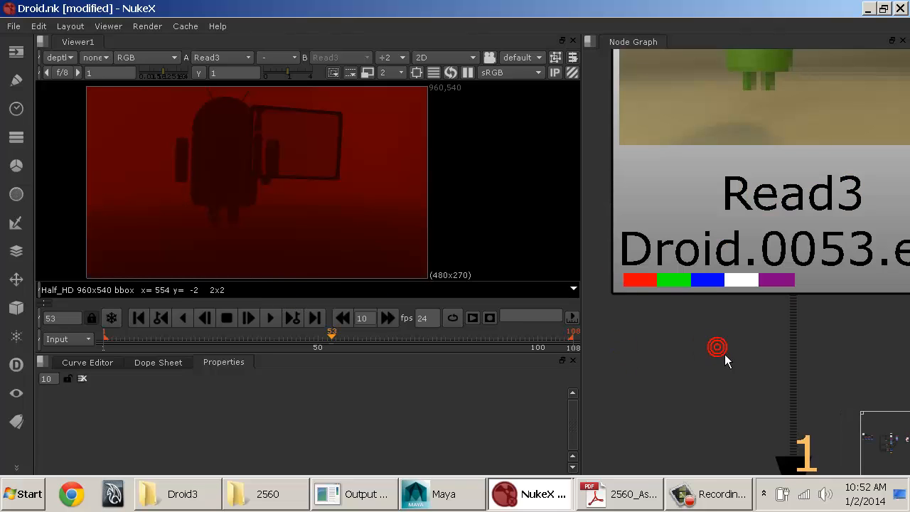
{"action": "key", "text": "r"}
{"action": "left_click", "coordinate": [342, 72]}
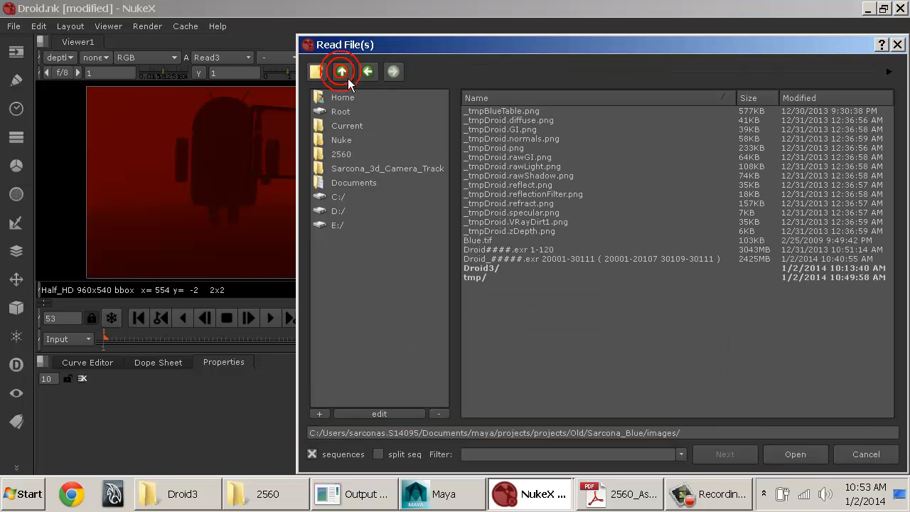
{"action": "left_click", "coordinate": [348, 78]}
{"action": "double_click", "coordinate": [536, 260]}
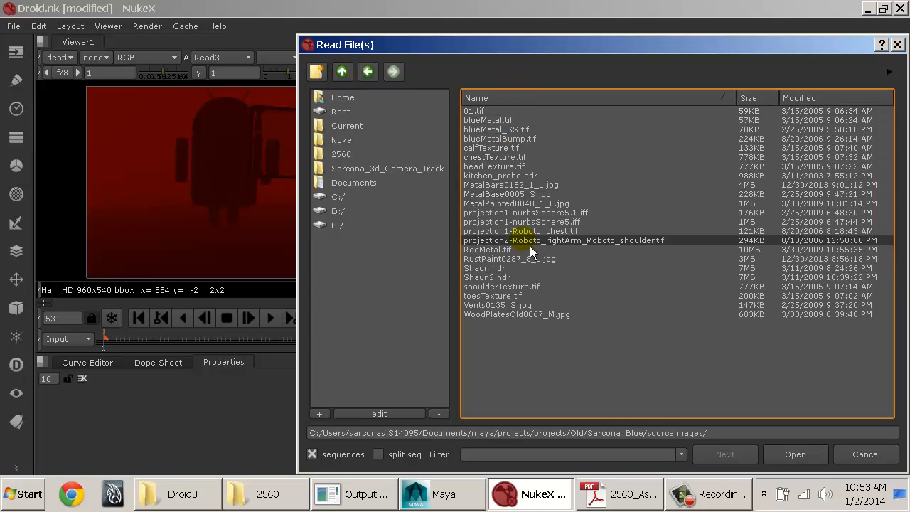
{"action": "double_click", "coordinate": [500, 177]}
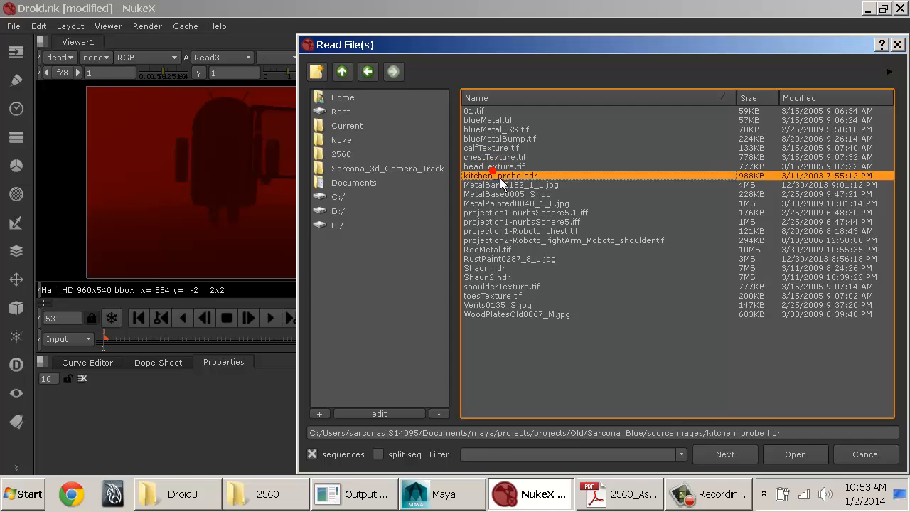
Step: Place the kitchen_probe.hdr Read node beside the Droid Read node, connect it to the Viewer, and display its rgba layer
{"action": "middle_click_drag", "start_coordinate": [823, 357], "coordinate": [722, 327]}
{"action": "middle_click_drag", "start_coordinate": [722, 327], "coordinate": [572, 313], "text": "alt"}
{"action": "middle_click_drag", "start_coordinate": [800, 346], "coordinate": [702, 313]}
{"action": "left_click_drag", "start_coordinate": [702, 313], "coordinate": [813, 229]}
{"action": "key", "text": "1"}
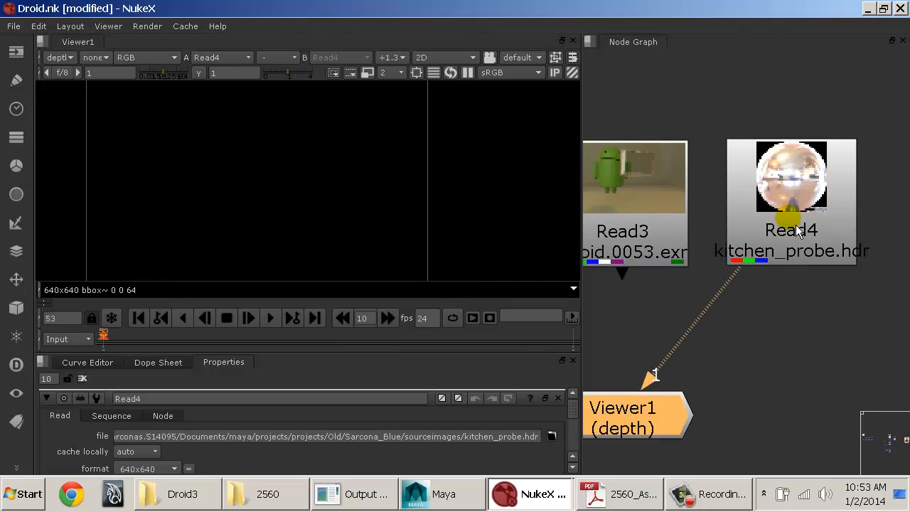
{"action": "left_click", "coordinate": [60, 57]}
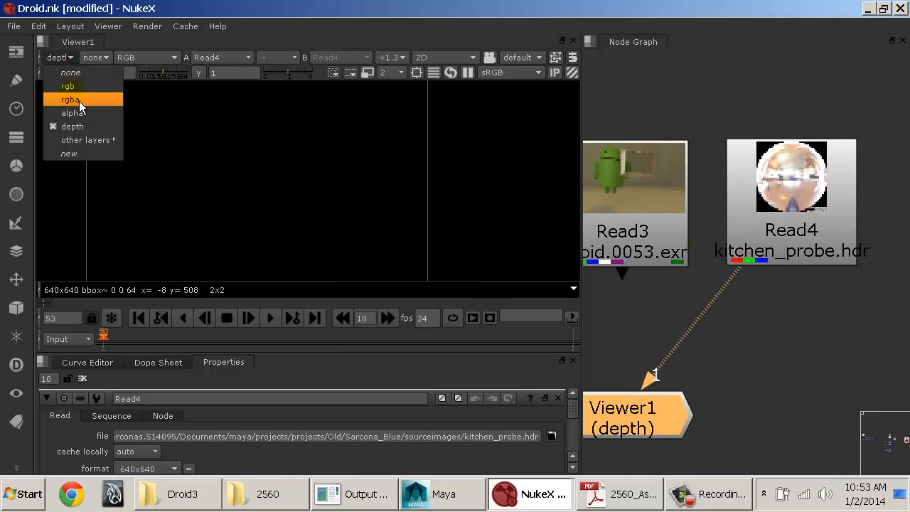
{"action": "left_click", "coordinate": [79, 100]}
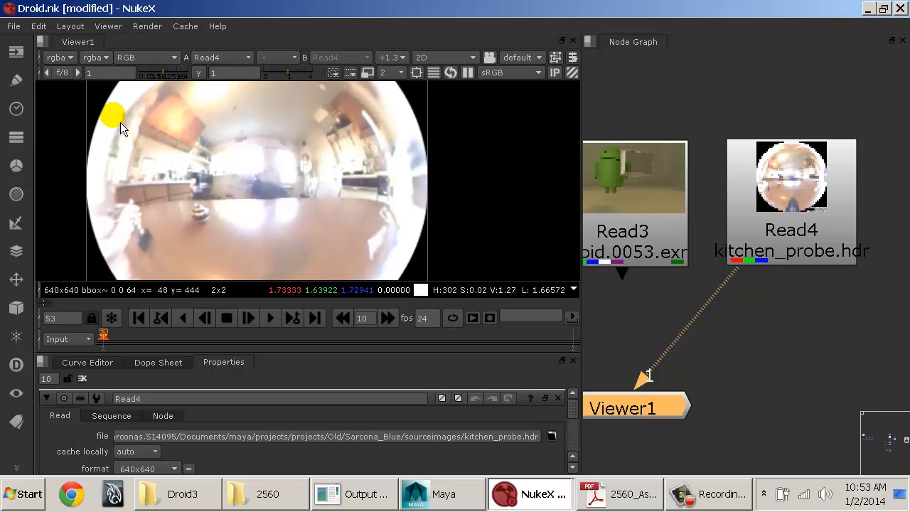
Step: Examine the kitchen probe's highlight detail at Viewer gains of 0.04 and 0.07, and reset the gain to 1
{"action": "left_click_drag", "start_coordinate": [168, 78], "coordinate": [151, 86]}
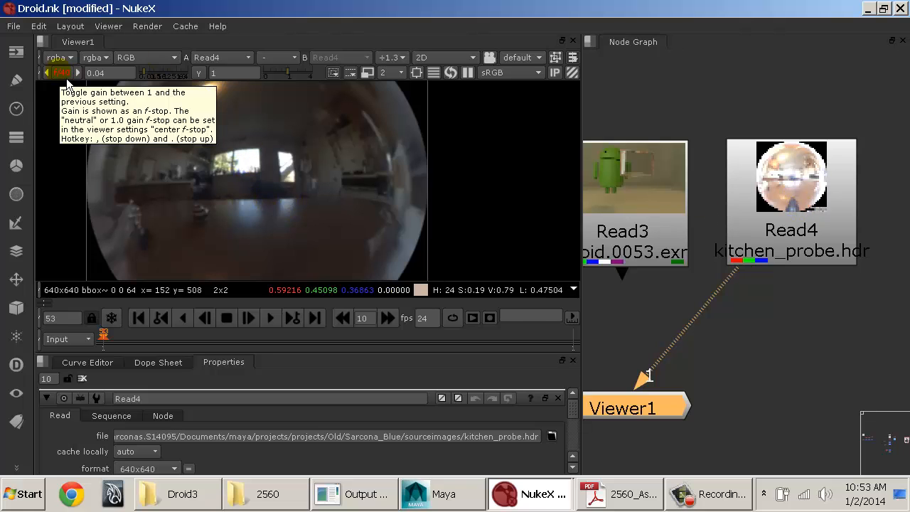
{"action": "mouse_move", "coordinate": [145, 72]}
{"action": "left_mouse_down"}
{"action": "mouse_move", "coordinate": [174, 81]}
{"action": "mouse_move", "coordinate": [154, 84]}
{"action": "left_mouse_up"}
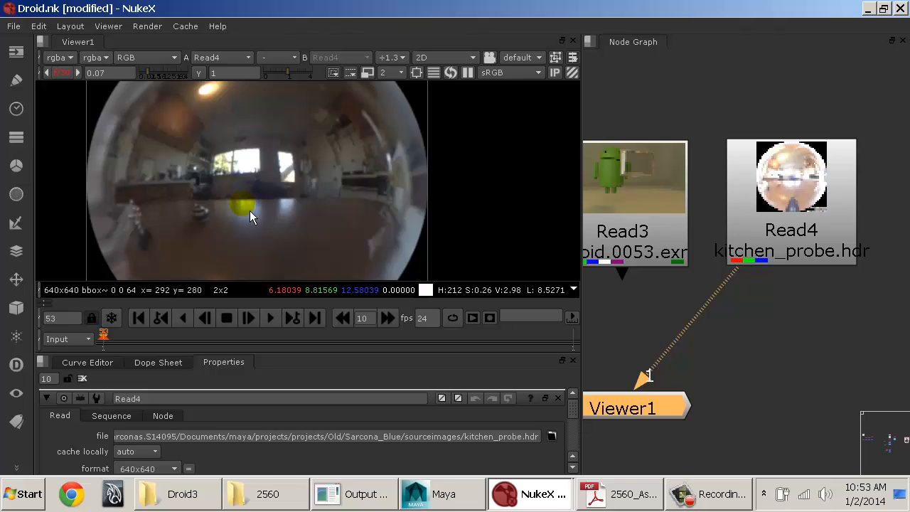
{"action": "left_click", "coordinate": [70, 79]}
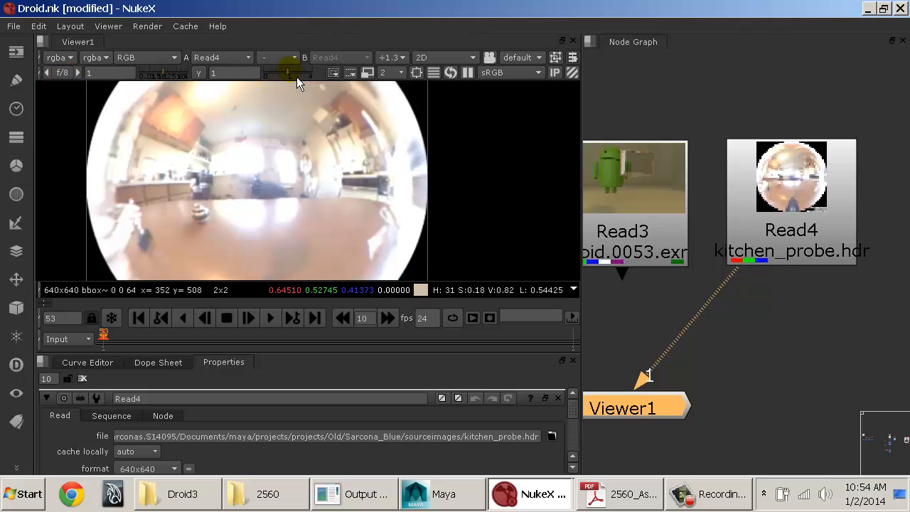
Step: Test the Viewer's gamma and a gain of 0.05 on the kitchen probe, restoring both to 1
{"action": "mouse_move", "coordinate": [297, 77]}
{"action": "left_mouse_down"}
{"action": "mouse_move", "coordinate": [280, 80]}
{"action": "mouse_move", "coordinate": [304, 81]}
{"action": "mouse_move", "coordinate": [275, 81]}
{"action": "mouse_move", "coordinate": [284, 81]}
{"action": "left_mouse_up"}
{"action": "left_click", "coordinate": [199, 74]}
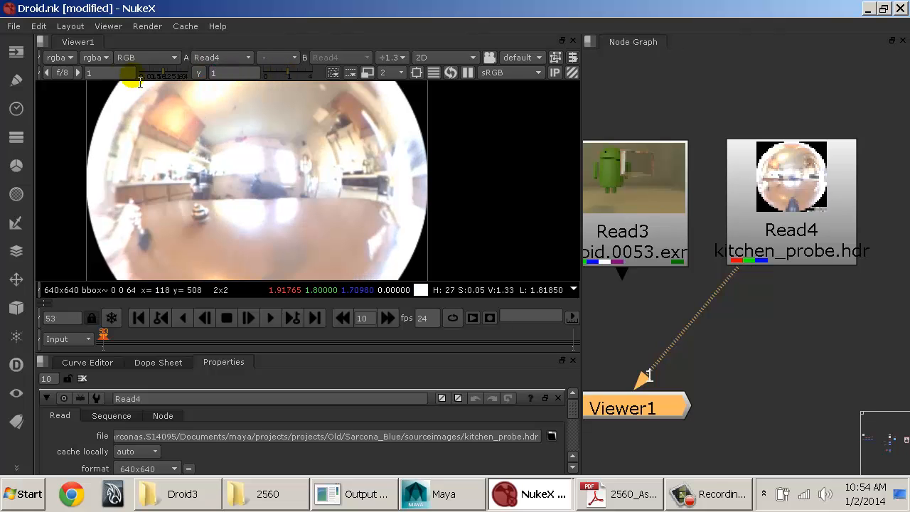
{"action": "mouse_move", "coordinate": [152, 74]}
{"action": "left_mouse_down"}
{"action": "mouse_move", "coordinate": [173, 78]}
{"action": "mouse_move", "coordinate": [155, 80]}
{"action": "left_mouse_up"}
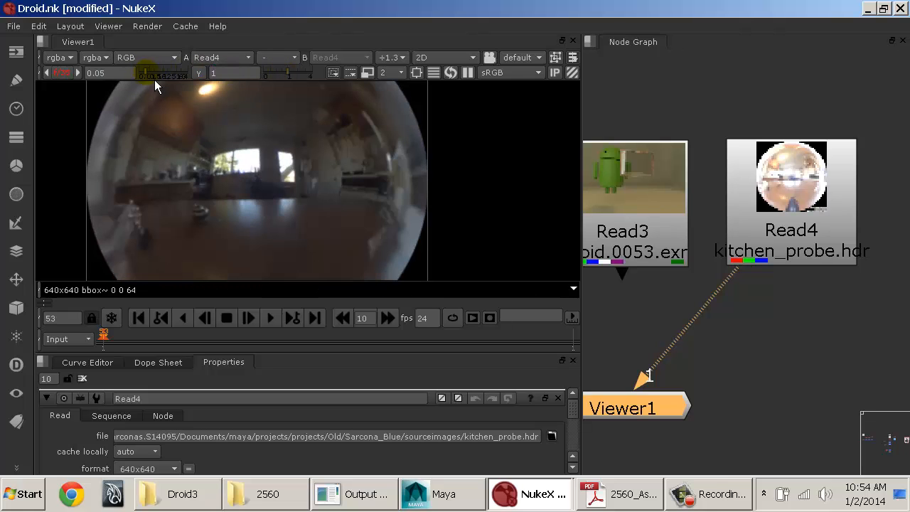
{"action": "left_click", "coordinate": [69, 75]}
Step: Delete the kitchen_probe.hdr Read node and show the Droid Read node in the Viewer
{"action": "left_click", "coordinate": [842, 207]}
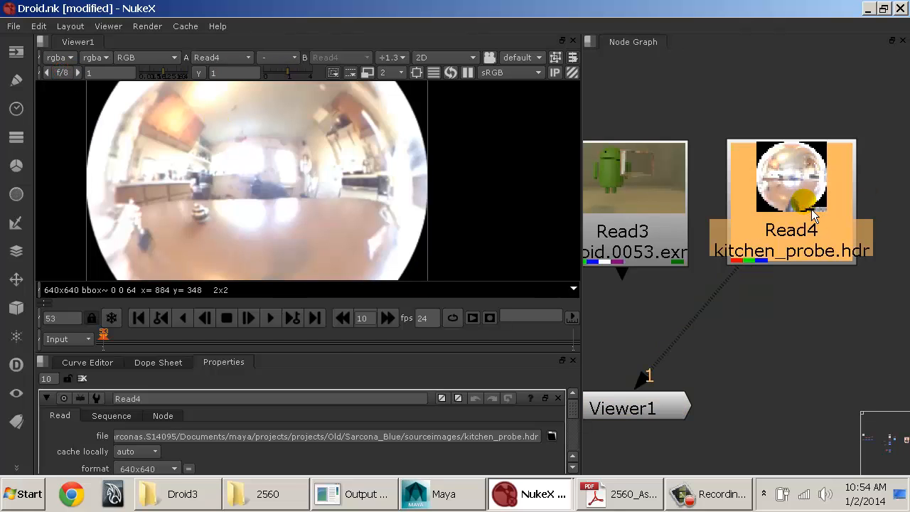
{"action": "key", "text": "Delete"}
{"action": "left_click", "coordinate": [670, 228]}
{"action": "key", "text": "1"}
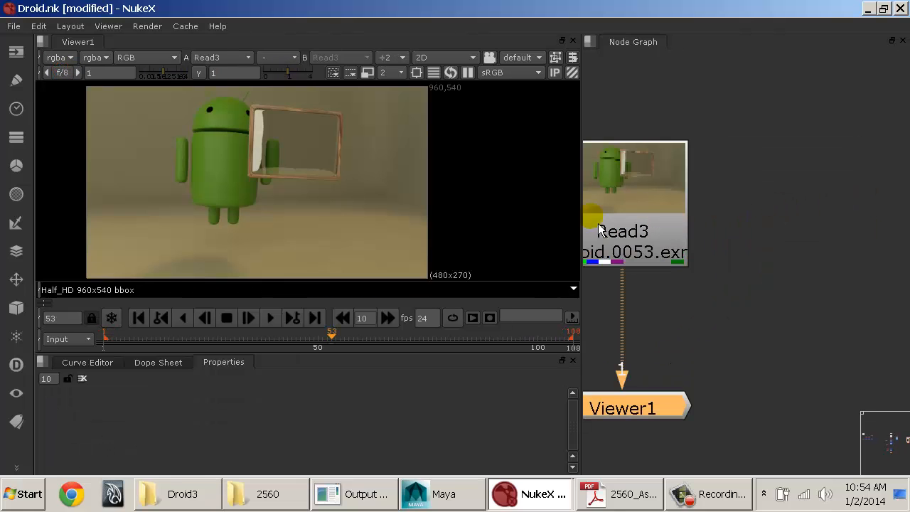
Step: View the Droid render's depth, GI and VRayDirt1 layers one after another in the Viewer
{"action": "left_click", "coordinate": [59, 58]}
{"action": "left_click", "coordinate": [110, 131]}
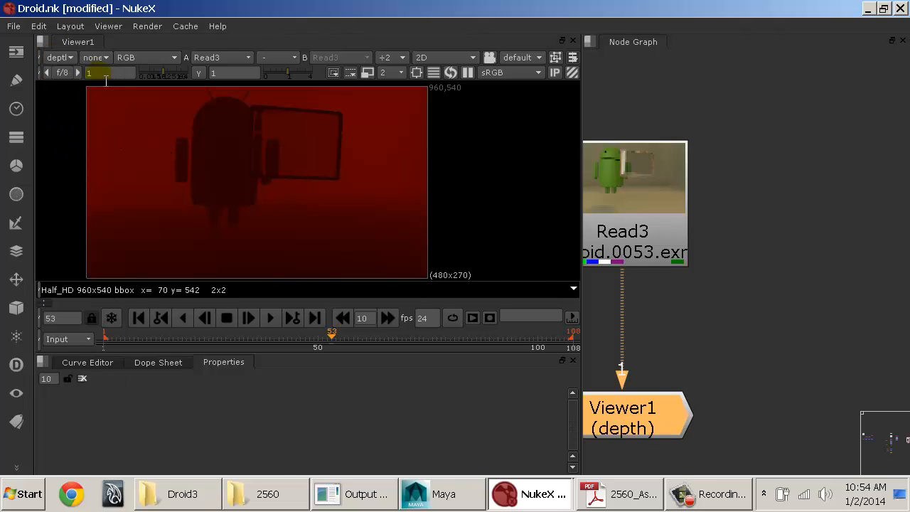
{"action": "left_click", "coordinate": [61, 58]}
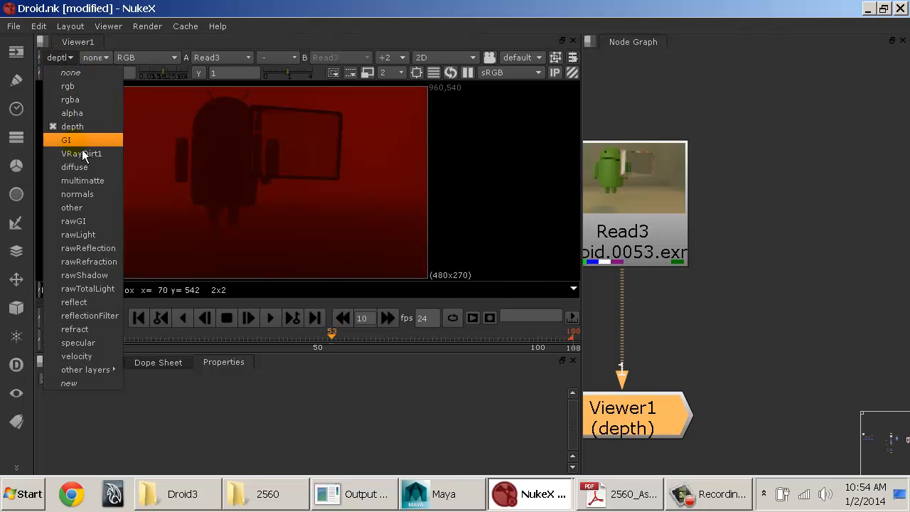
{"action": "left_click", "coordinate": [82, 145]}
{"action": "left_click", "coordinate": [55, 57]}
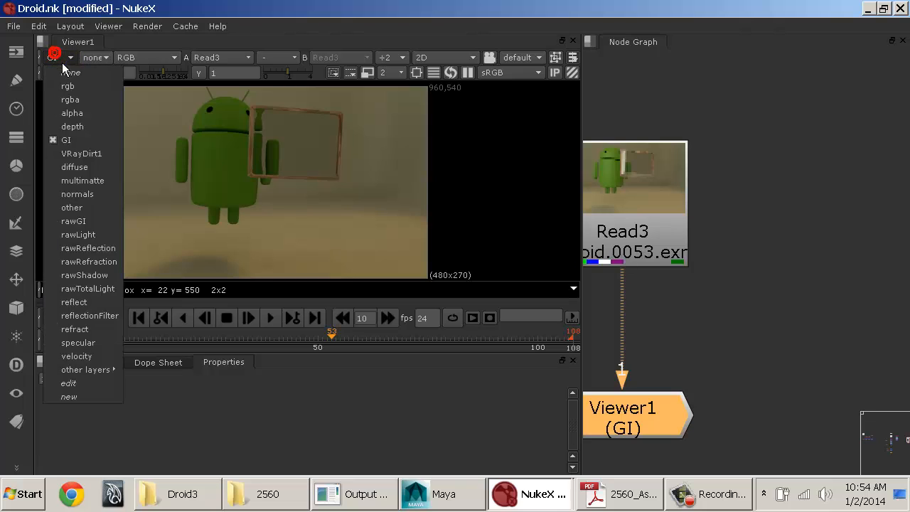
{"action": "left_click", "coordinate": [84, 154]}
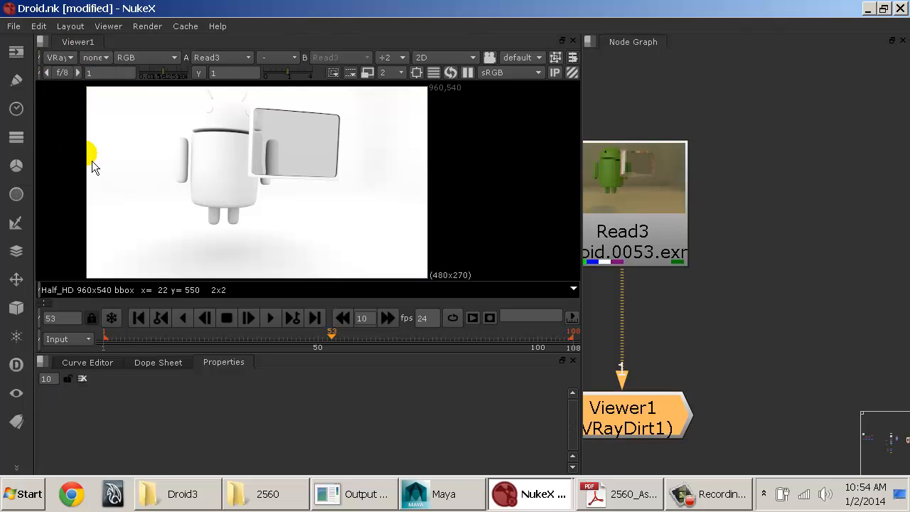
Step: View the Droid render's diffuse, multimatte and normals layers one after another in the Viewer
{"action": "left_click", "coordinate": [70, 59]}
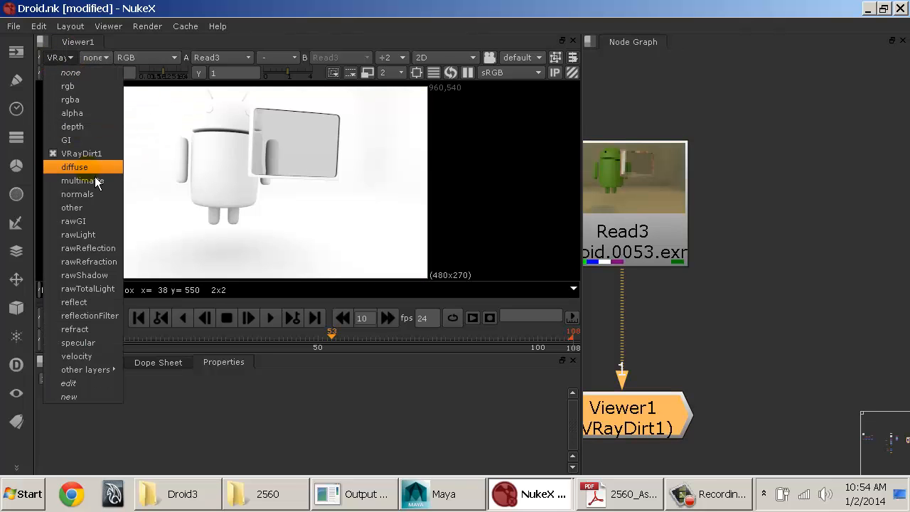
{"action": "left_click", "coordinate": [94, 174]}
{"action": "left_click", "coordinate": [74, 58]}
{"action": "left_click", "coordinate": [77, 180]}
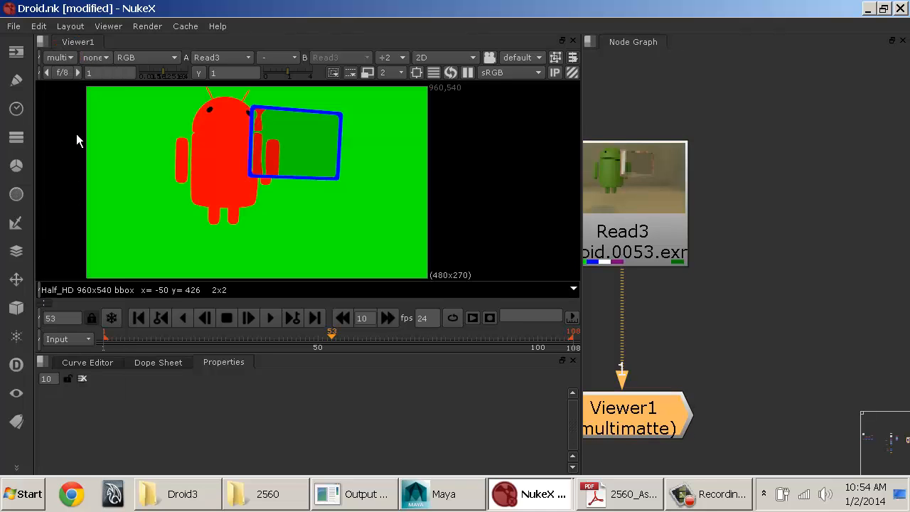
{"action": "left_click", "coordinate": [68, 61]}
{"action": "left_click", "coordinate": [85, 206]}
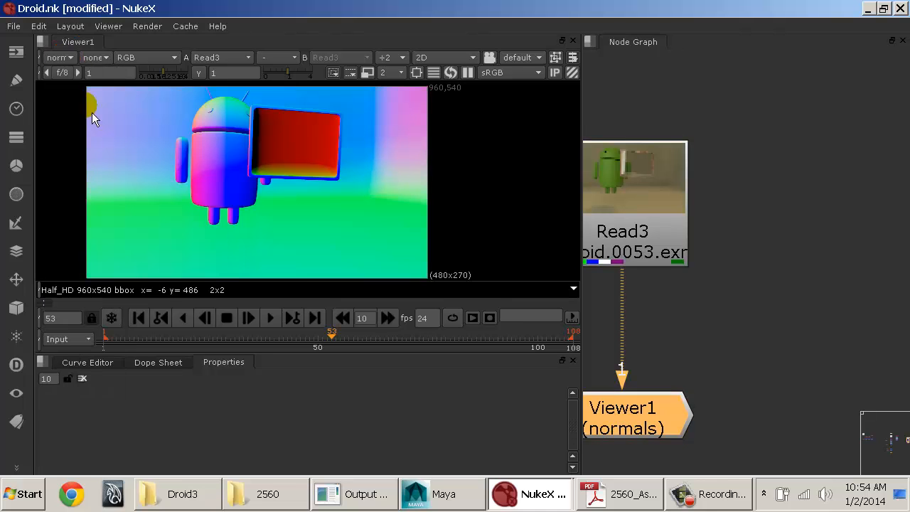
Step: Review the list of remaining render layers, and examine the coloured channel indicators on the Droid Read node
{"action": "left_click", "coordinate": [71, 58]}
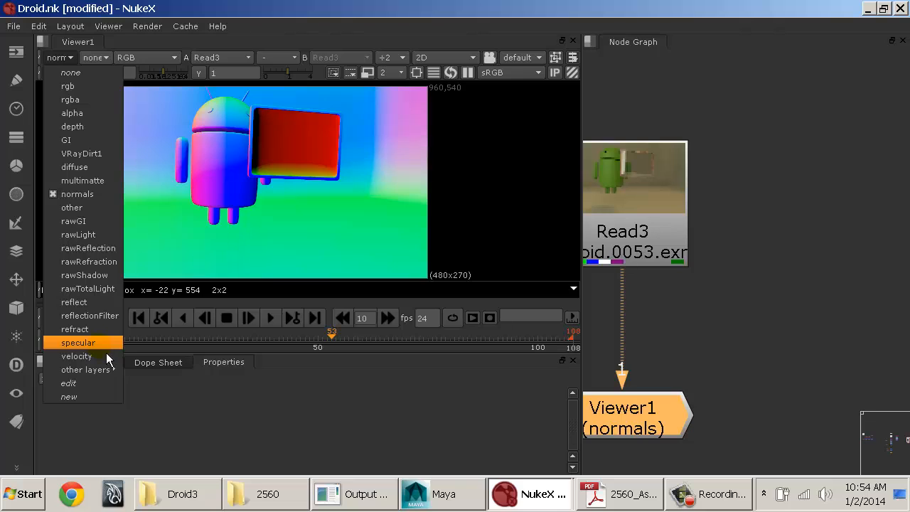
{"action": "left_click", "coordinate": [701, 259]}
{"action": "scroll", "coordinate": [732, 262], "scroll_direction": "up", "scroll_amount": 5}
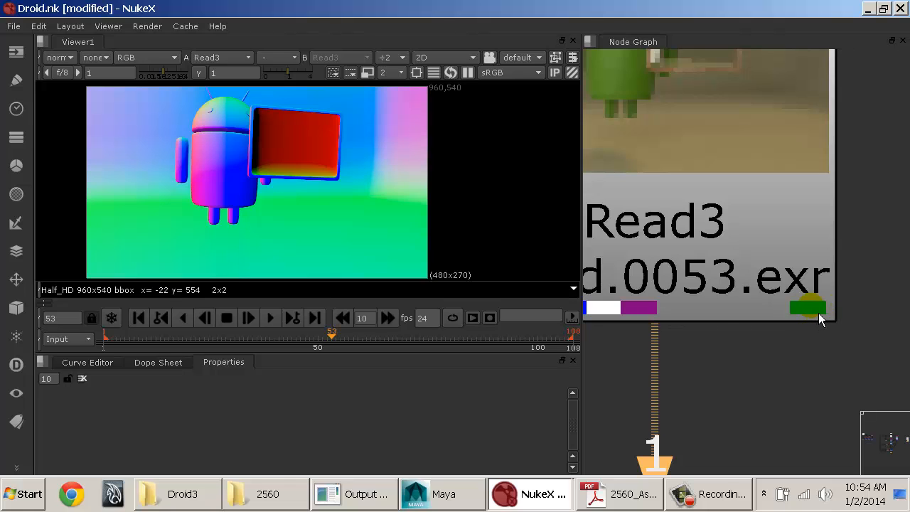
{"action": "middle_click_drag", "start_coordinate": [729, 327], "coordinate": [819, 312]}
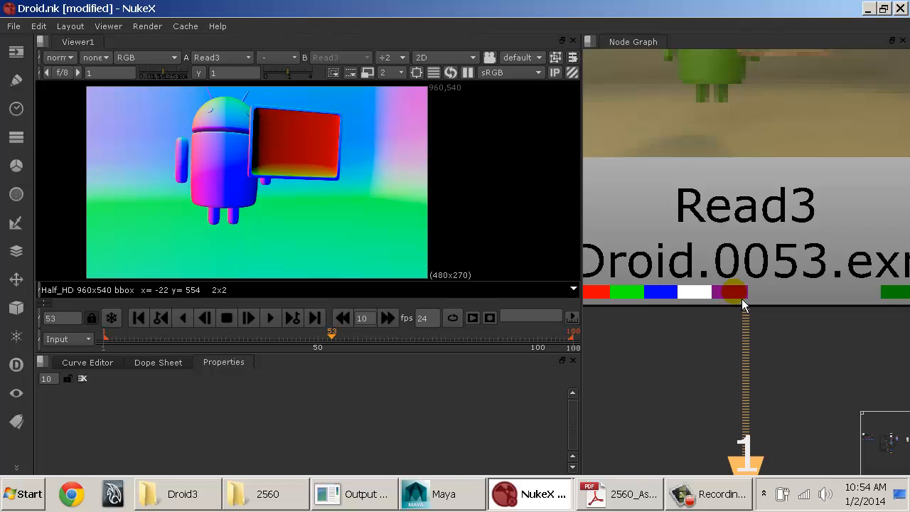
{"action": "middle_click_drag", "start_coordinate": [799, 296], "coordinate": [682, 302]}
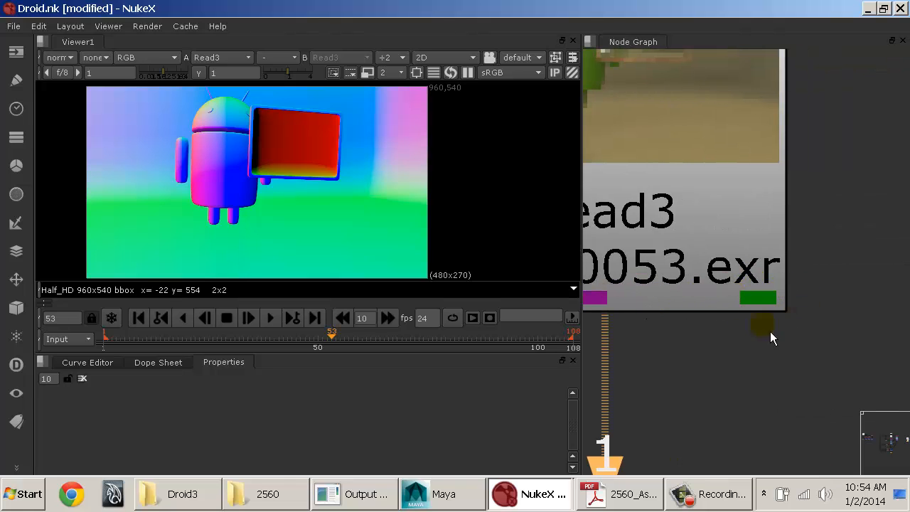
{"action": "middle_click_drag", "start_coordinate": [737, 257], "coordinate": [804, 279]}
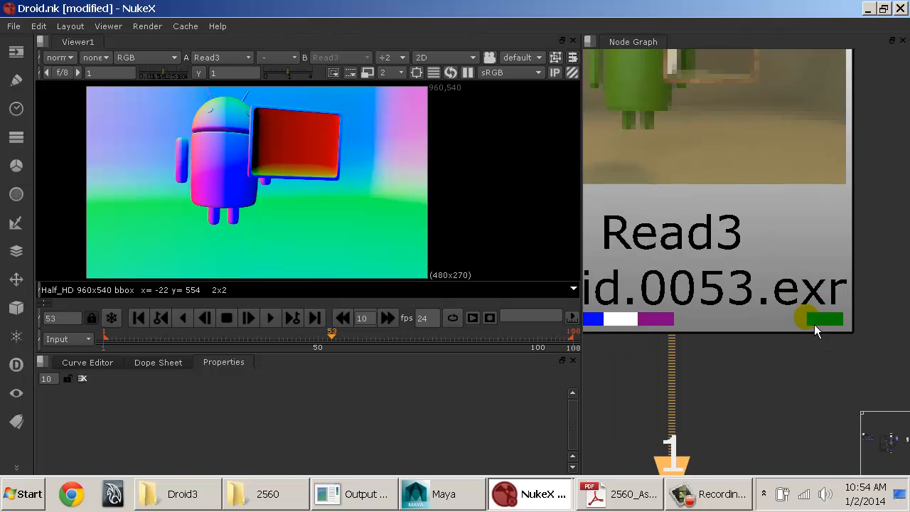
Step: Return the Viewer to the rgba layer, and select the Droid Read node with the whole node in view
{"action": "left_click", "coordinate": [61, 57]}
{"action": "left_click", "coordinate": [69, 99]}
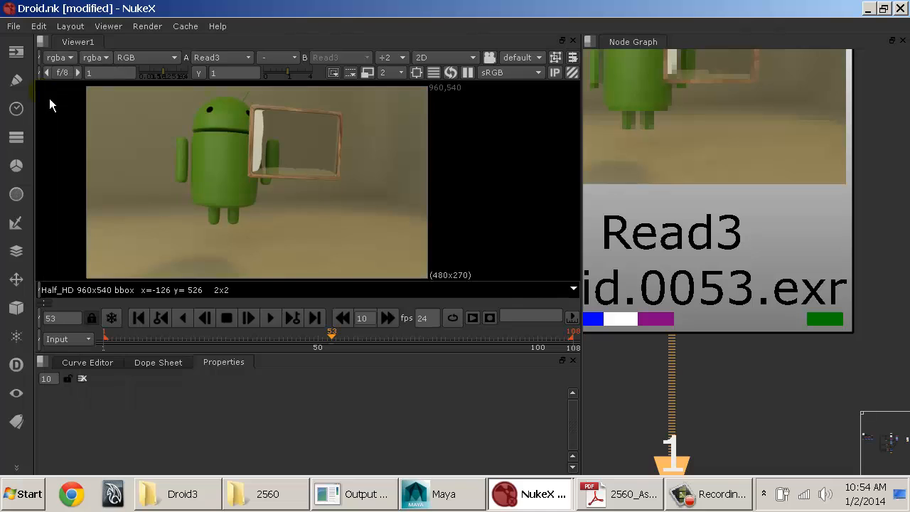
{"action": "left_click", "coordinate": [671, 238]}
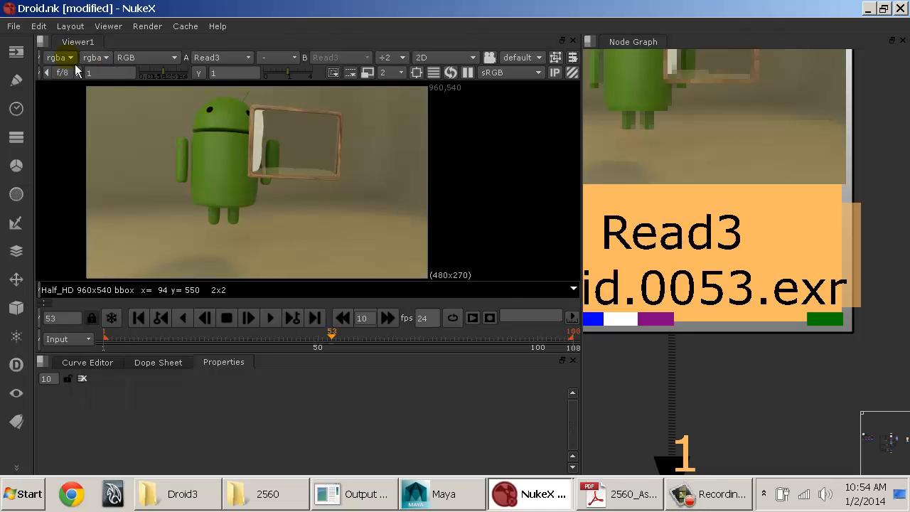
{"action": "left_click", "coordinate": [60, 57]}
{"action": "left_click", "coordinate": [84, 110]}
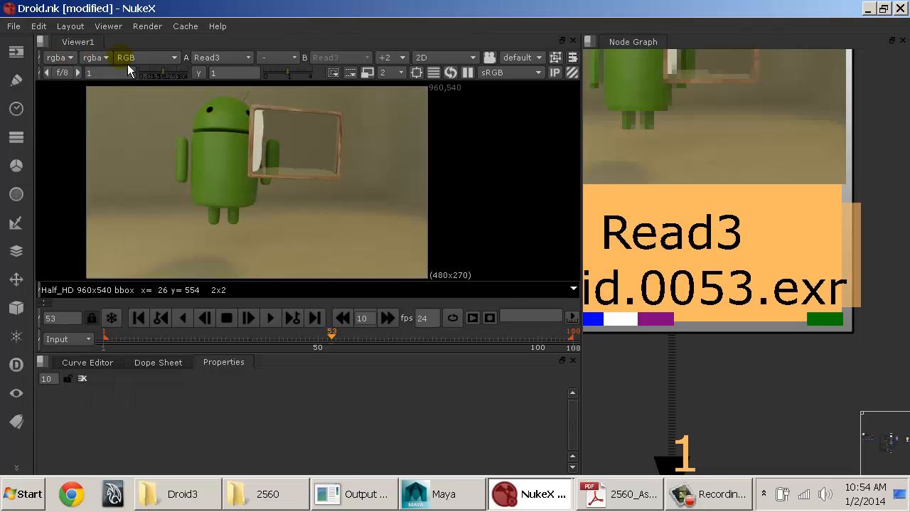
{"action": "left_click", "coordinate": [739, 283]}
{"action": "scroll", "coordinate": [742, 286], "scroll_direction": "down", "scroll_amount": 6}
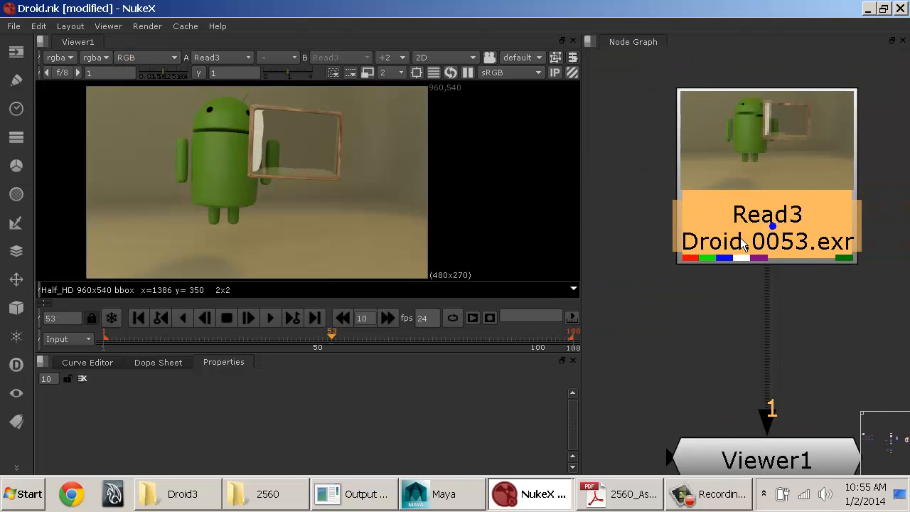
{"action": "left_click", "coordinate": [744, 211]}
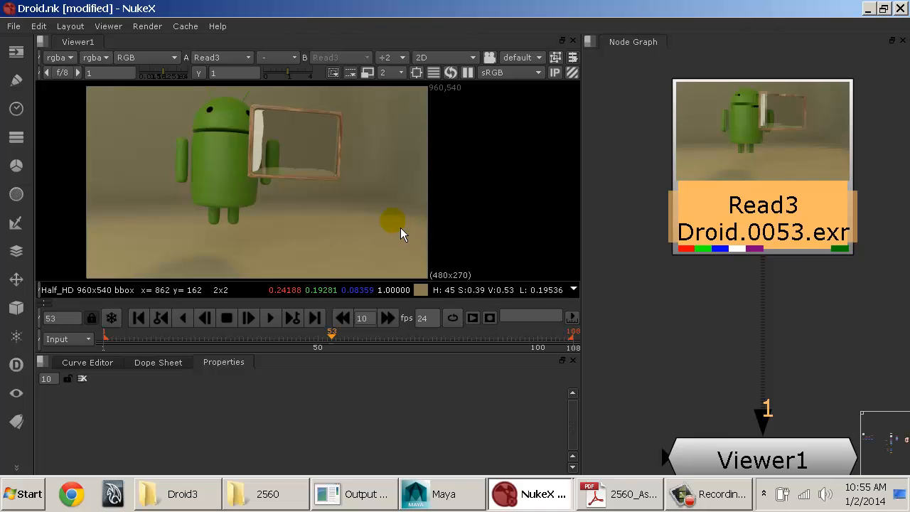
{"action": "left_click", "coordinate": [734, 268]}
Step: Review the nodes available in the Channel, Color, Draw, Time and Merge categories
{"action": "left_click", "coordinate": [16, 137]}
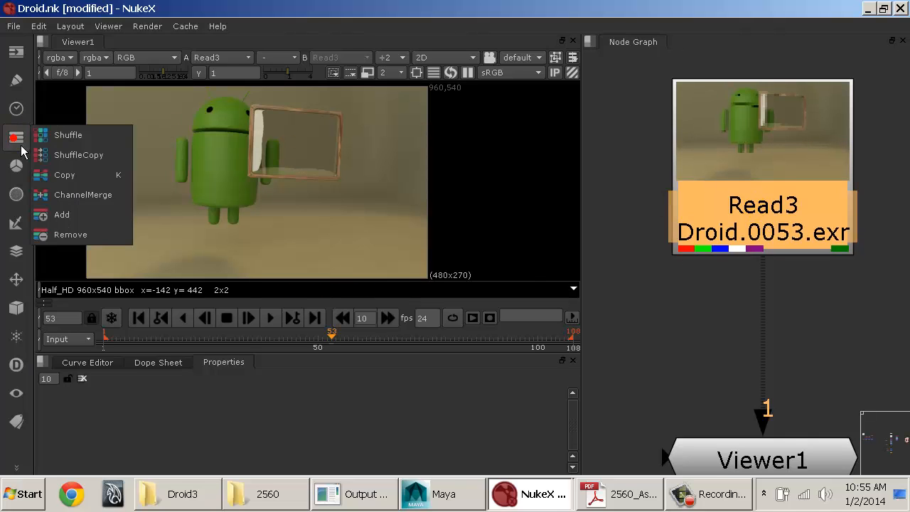
{"action": "left_click", "coordinate": [17, 167]}
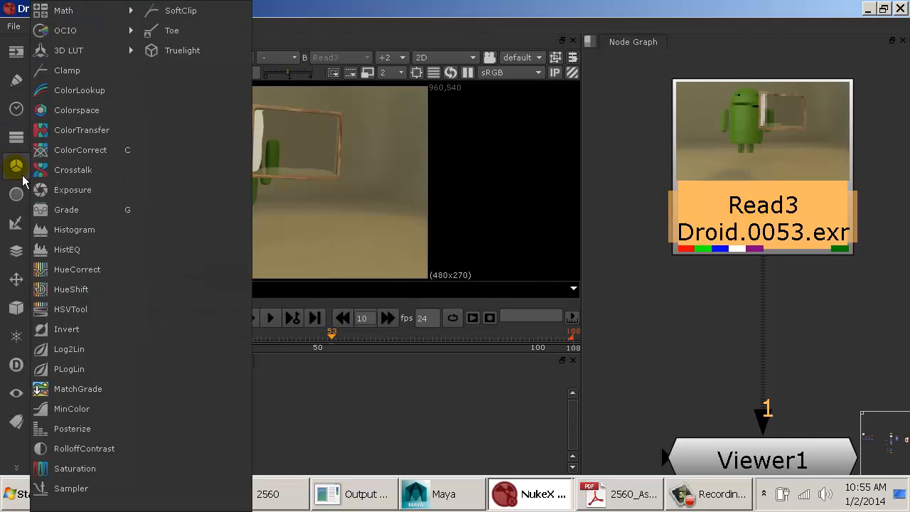
{"action": "left_click", "coordinate": [15, 91]}
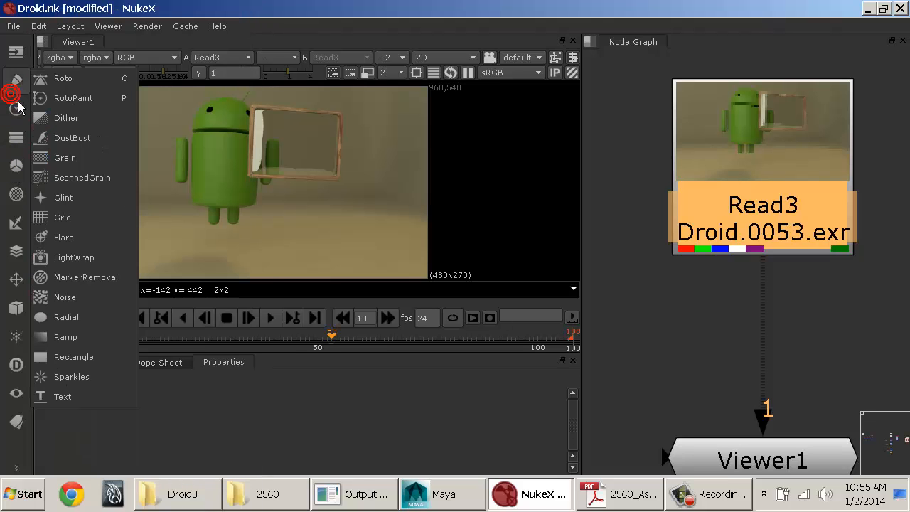
{"action": "left_click", "coordinate": [15, 114]}
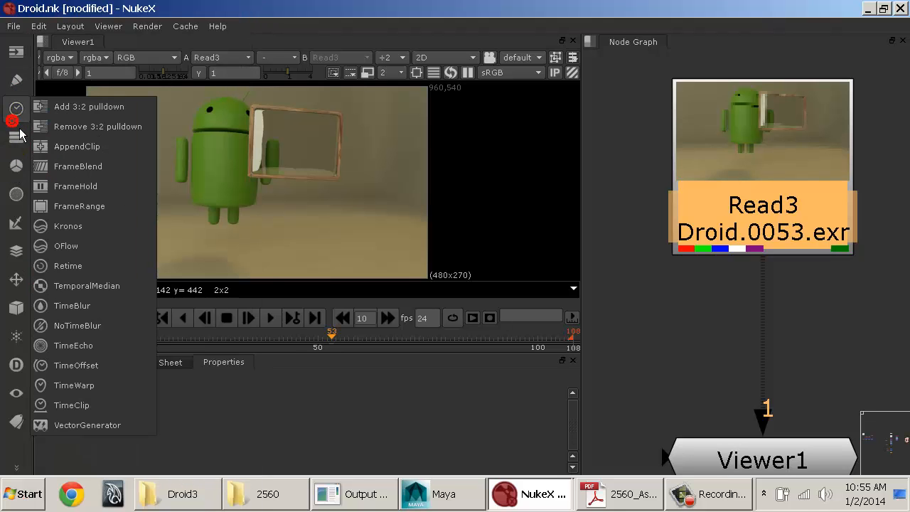
{"action": "left_click", "coordinate": [16, 138]}
{"action": "left_click", "coordinate": [15, 165]}
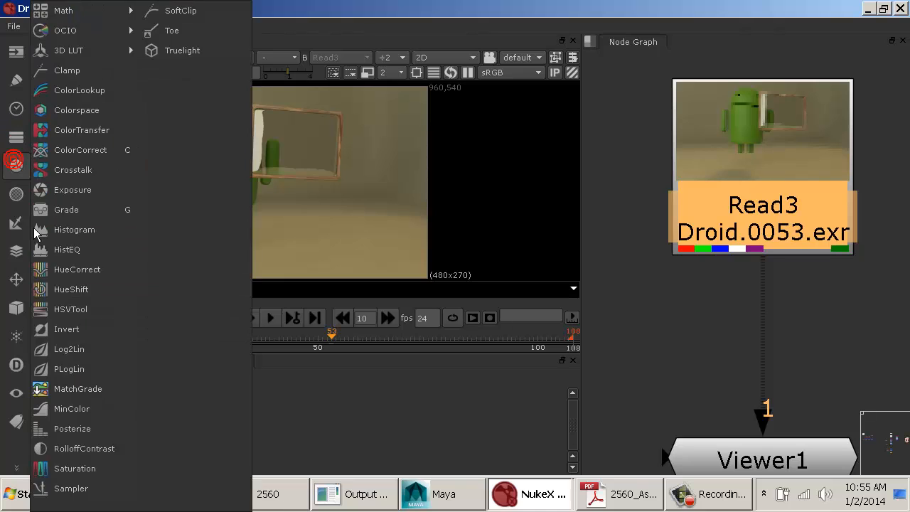
{"action": "left_click", "coordinate": [15, 250]}
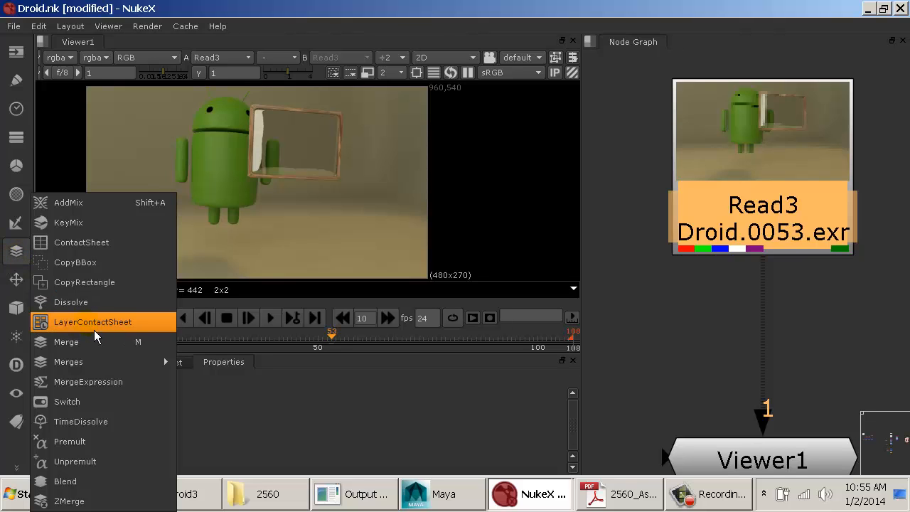
{"action": "left_click", "coordinate": [819, 190]}
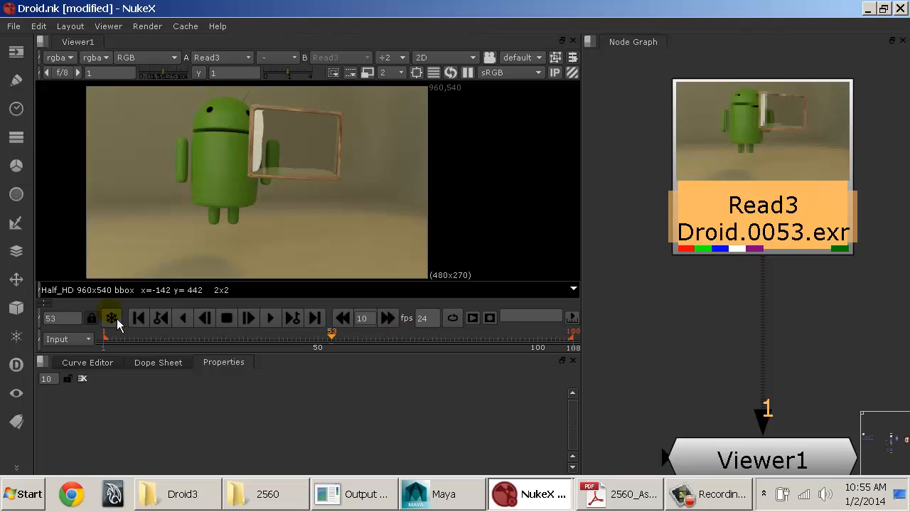
Step: Insert a LayerContactSheet node between the Droid Read node and the Viewer, placing it slightly below the Read node
{"action": "left_click", "coordinate": [21, 260]}
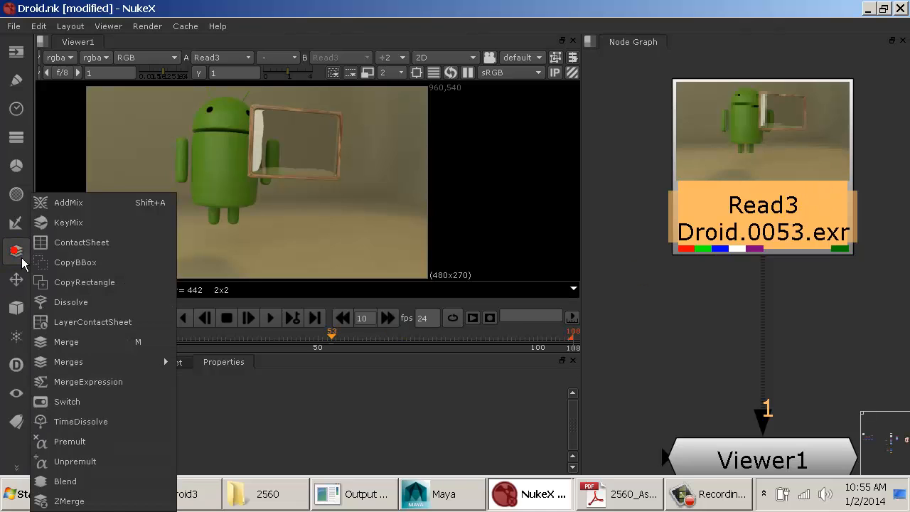
{"action": "left_click", "coordinate": [111, 330]}
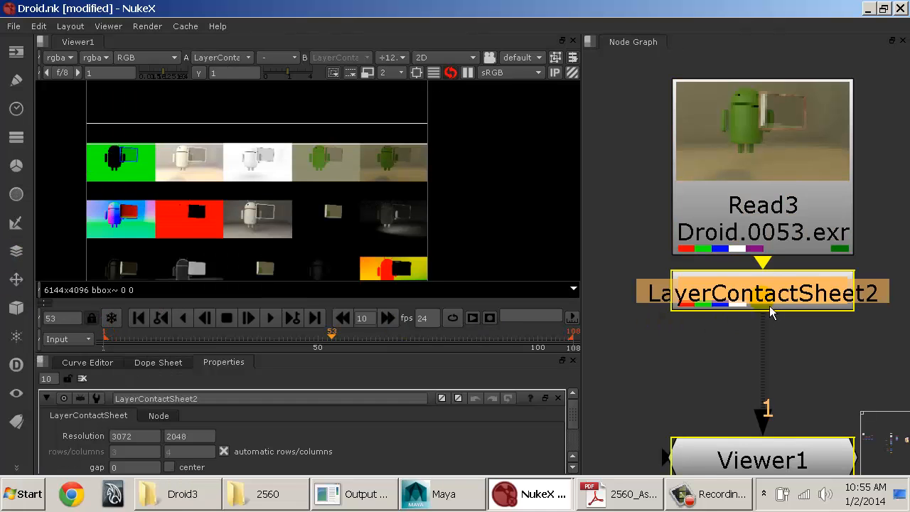
{"action": "left_click_drag", "start_coordinate": [772, 304], "coordinate": [772, 323]}
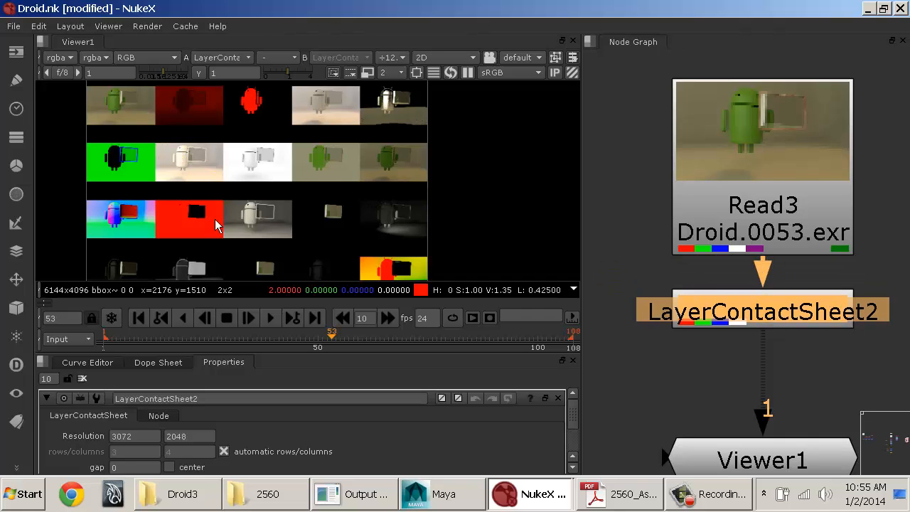
{"action": "middle_click_drag", "start_coordinate": [275, 182], "coordinate": [319, 187]}
Step: Delete the LayerContactSheet node, and select the Droid Read node again
{"action": "left_click", "coordinate": [731, 303]}
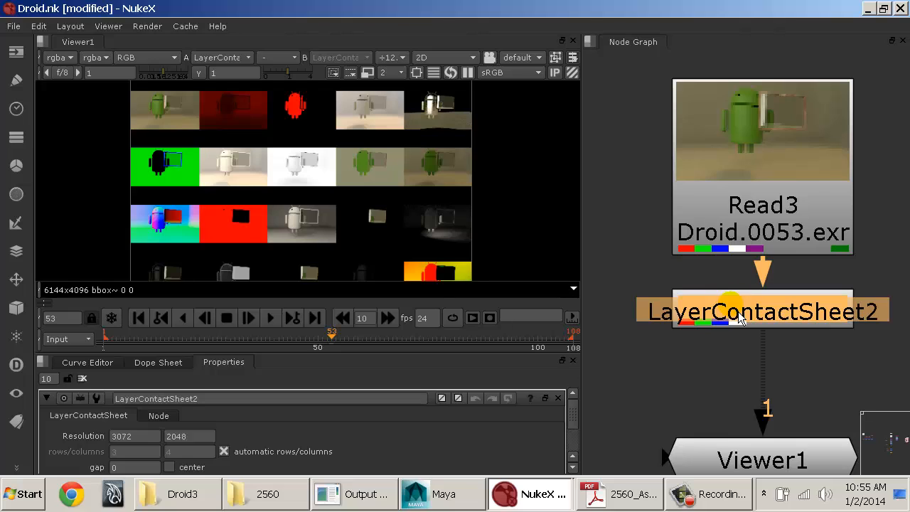
{"action": "key", "text": "Delete"}
{"action": "left_click_drag", "start_coordinate": [763, 215], "coordinate": [762, 210]}
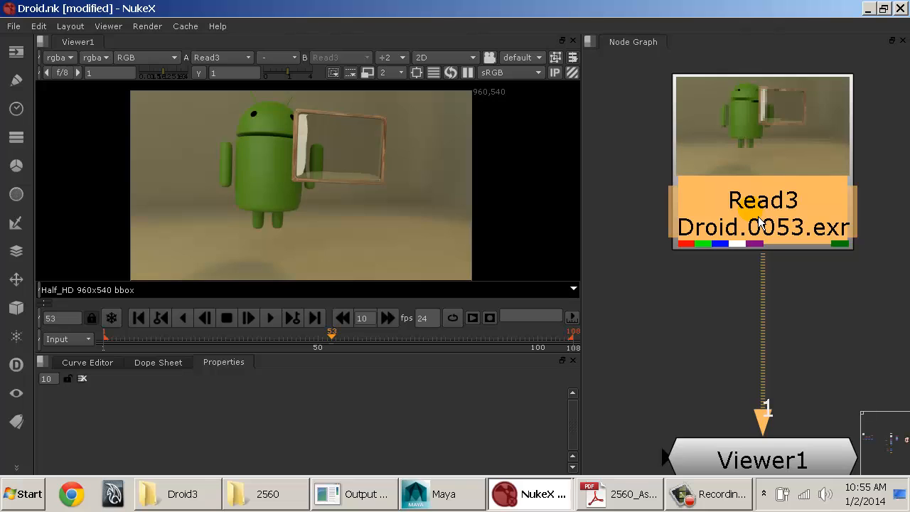
{"action": "middle_click_drag", "start_coordinate": [783, 253], "coordinate": [757, 246]}
{"action": "left_click_drag", "start_coordinate": [727, 201], "coordinate": [728, 192]}
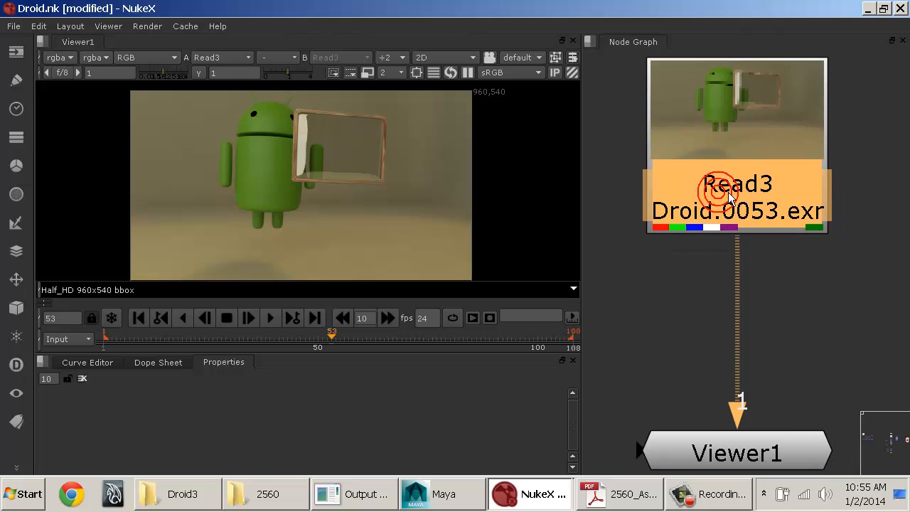
{"action": "key", "text": "Tab"}
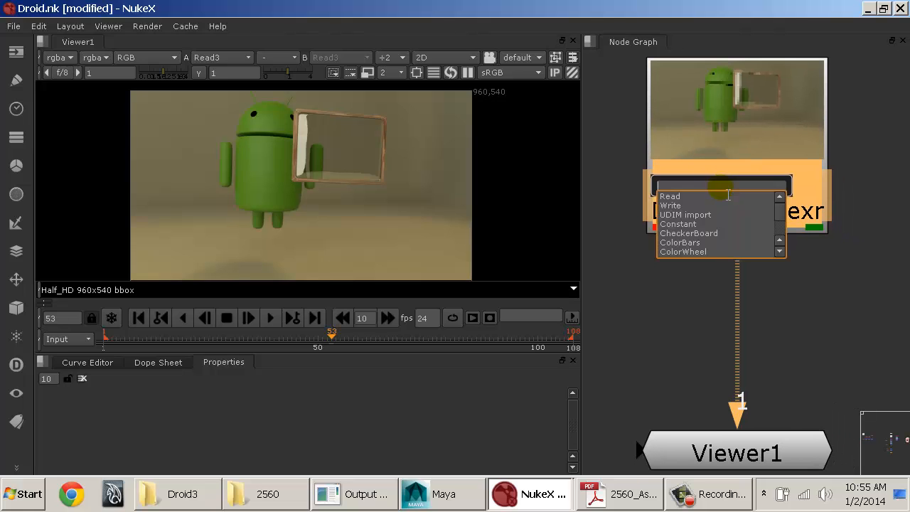
{"action": "type", "text": "layer"}
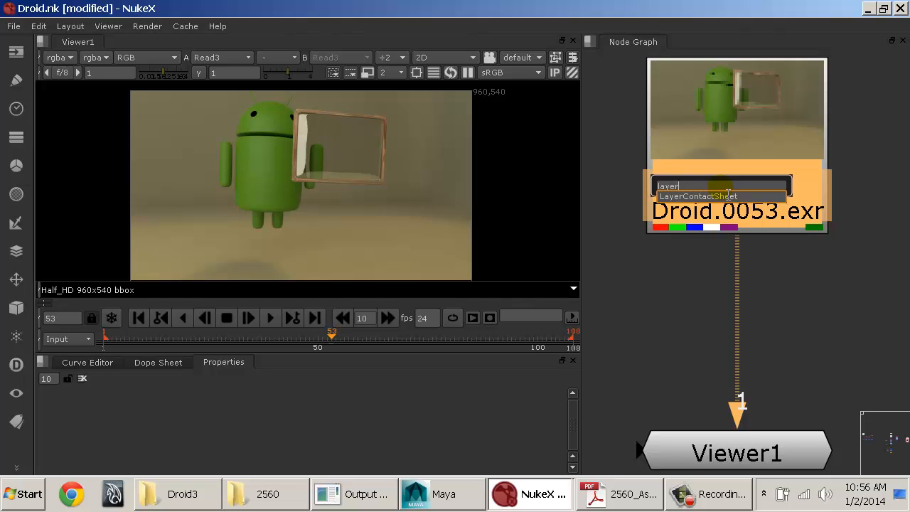
{"action": "key", "text": "Down"}
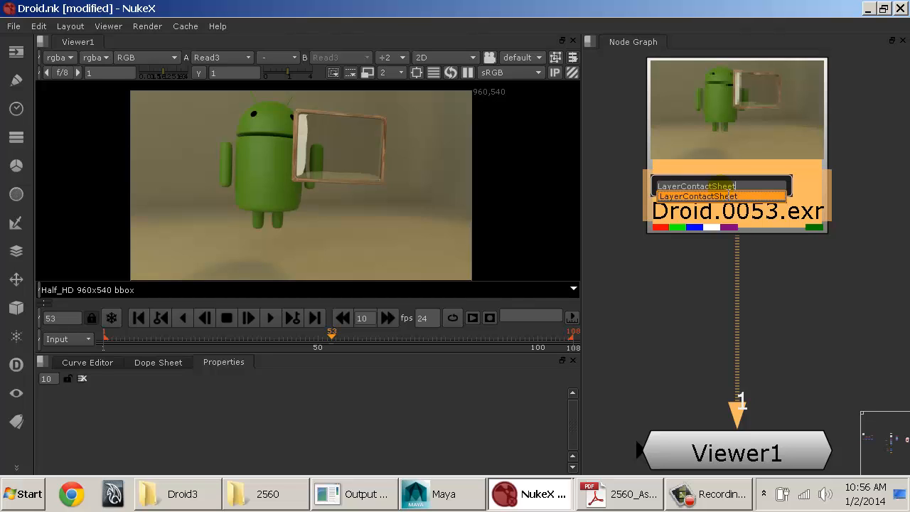
{"action": "left_click", "coordinate": [790, 300]}
{"action": "left_click", "coordinate": [783, 260]}
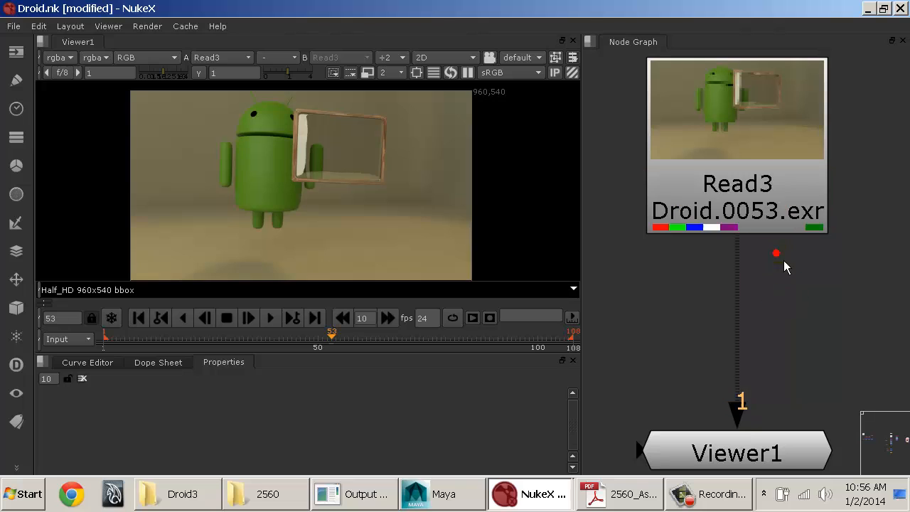
Step: Add a LayerContactSheet node after the Droid Read node by searching for it by name, and place it midway to the Viewer
{"action": "left_click", "coordinate": [753, 191]}
{"action": "key", "text": "Tab"}
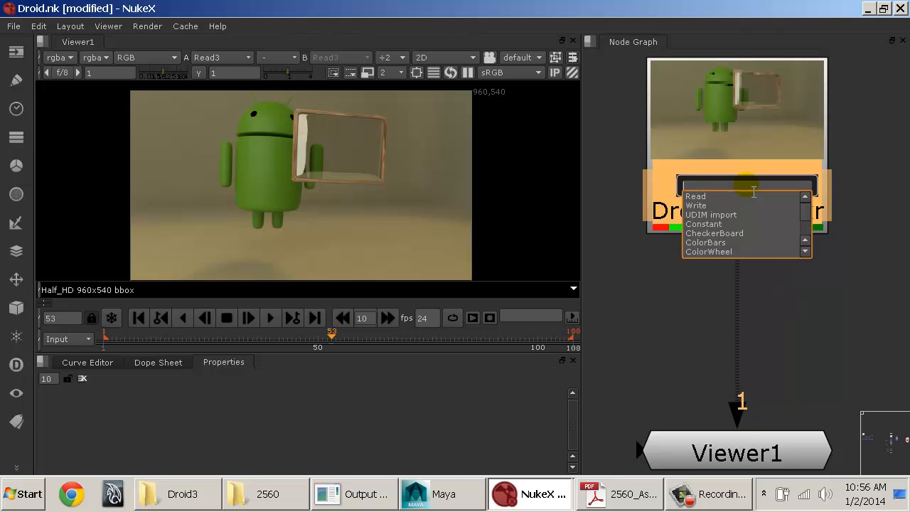
{"action": "type", "text": "layer"}
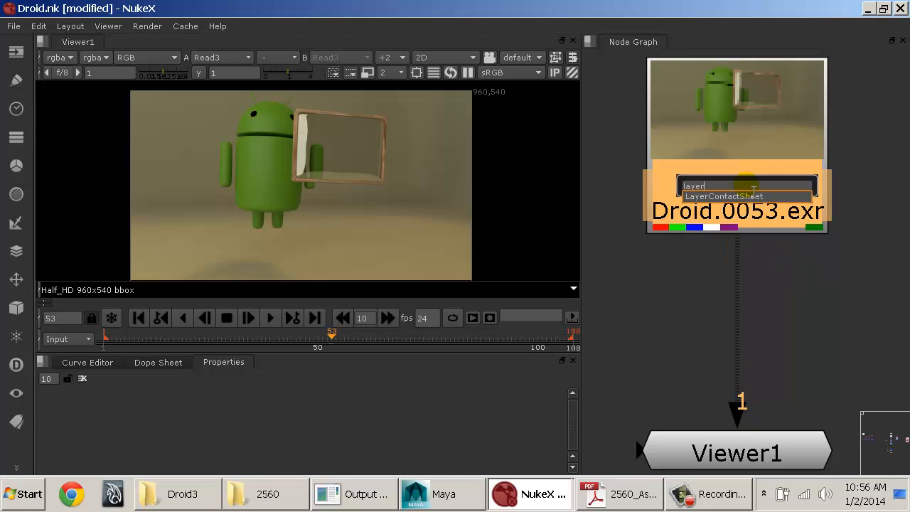
{"action": "key", "text": "Down"}
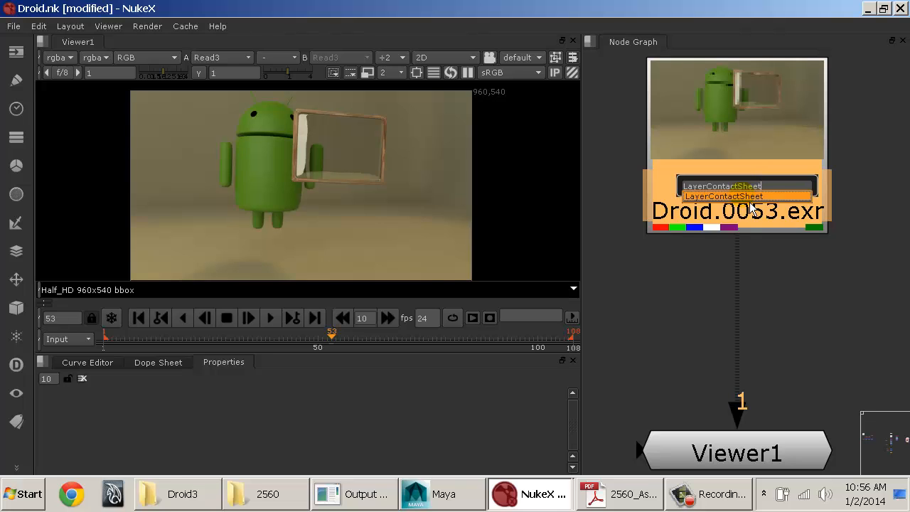
{"action": "key", "text": "Return"}
{"action": "left_click_drag", "start_coordinate": [747, 278], "coordinate": [753, 304]}
Step: Review the nodes available in the Merge, Transform, 3D, Particles, Deep, Keyer and Filter categories
{"action": "left_click", "coordinate": [19, 253]}
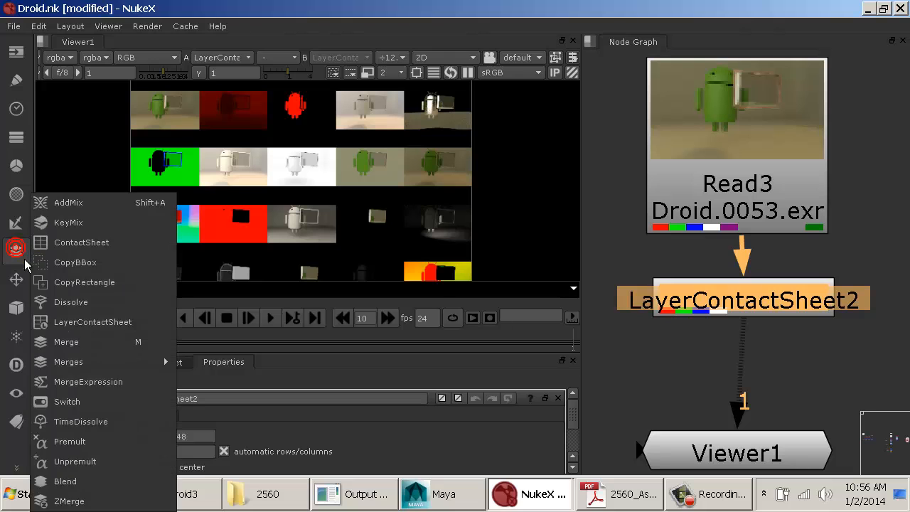
{"action": "left_click", "coordinate": [24, 280]}
{"action": "left_click", "coordinate": [24, 311]}
{"action": "left_click", "coordinate": [23, 341]}
{"action": "left_click", "coordinate": [23, 368]}
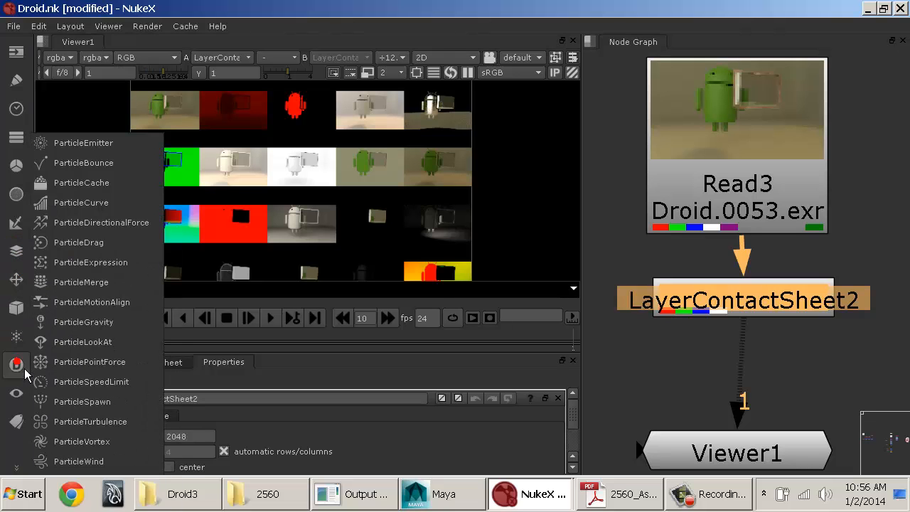
{"action": "left_click", "coordinate": [24, 333]}
{"action": "left_click", "coordinate": [17, 279]}
{"action": "left_click", "coordinate": [17, 223]}
{"action": "left_click", "coordinate": [16, 194]}
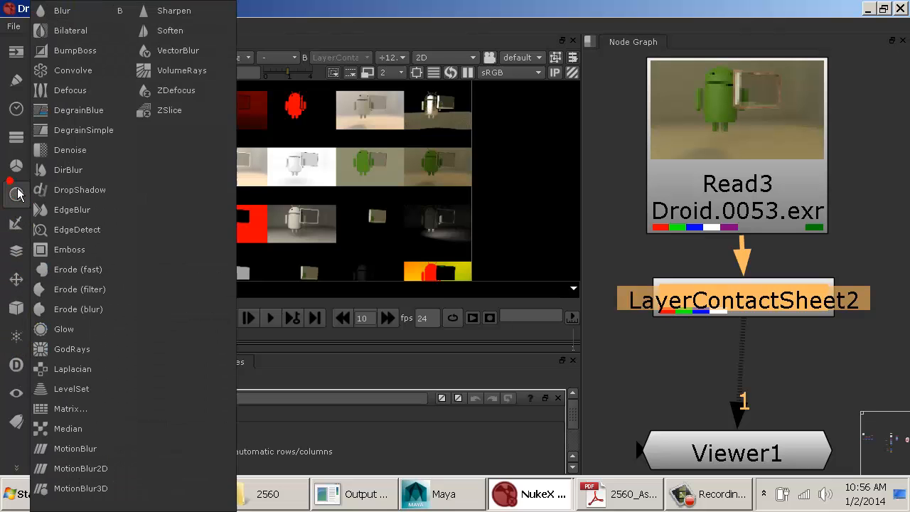
{"action": "left_click", "coordinate": [752, 294]}
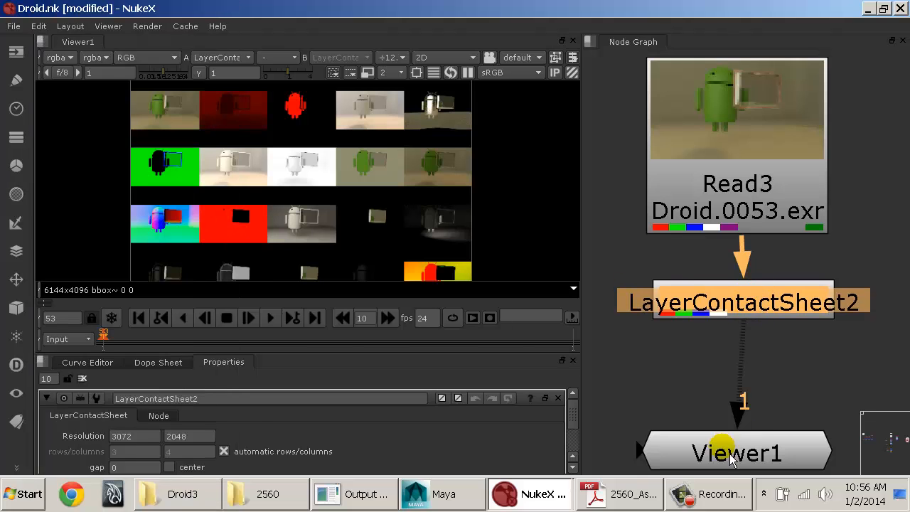
Step: Line up the Viewer node and the Droid Read node vertically with the LayerContactSheet node
{"action": "left_click", "coordinate": [721, 447]}
{"action": "left_click", "coordinate": [782, 382]}
{"action": "left_click", "coordinate": [772, 312]}
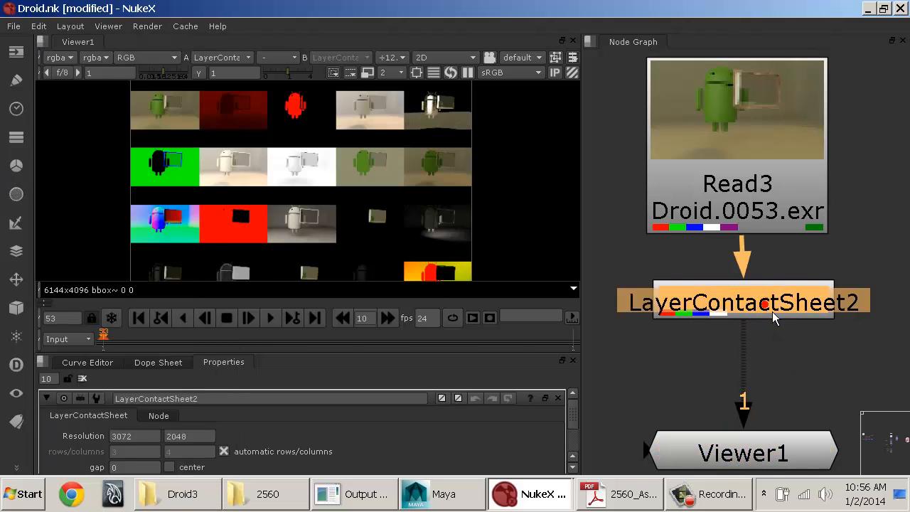
{"action": "left_click", "coordinate": [740, 177]}
{"action": "left_click_drag", "start_coordinate": [750, 188], "coordinate": [739, 158]}
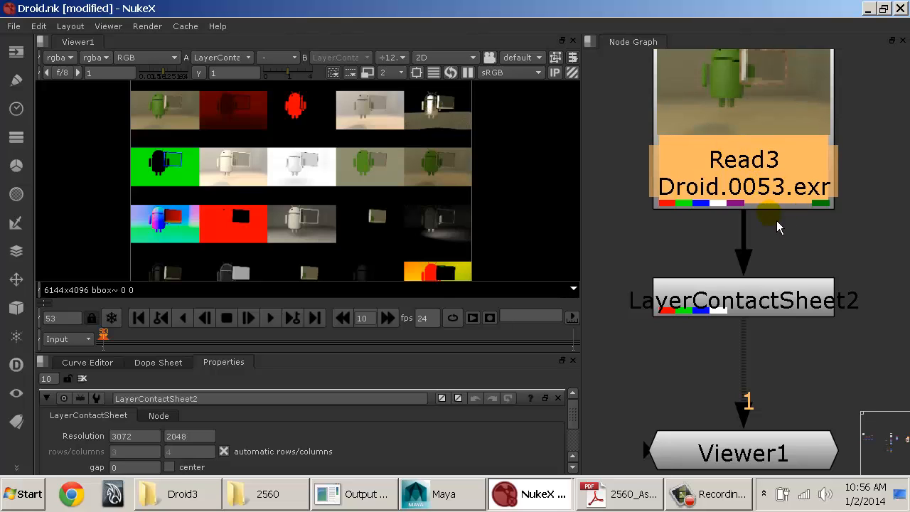
Step: Move the Droid Read node up in the Node Graph, and bring the LayerContactSheet node closer beneath it
{"action": "left_click", "coordinate": [738, 299]}
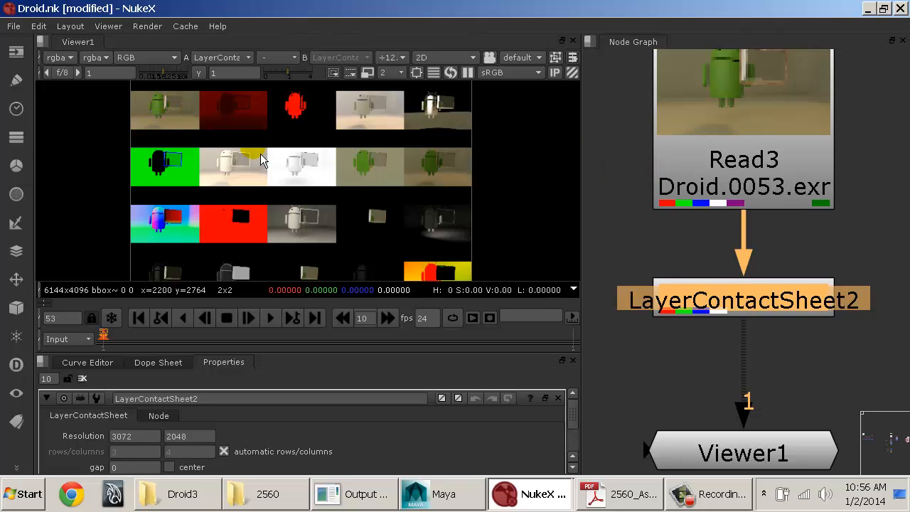
{"action": "middle_click_drag", "start_coordinate": [260, 154], "coordinate": [240, 126]}
{"action": "middle_click_drag", "start_coordinate": [246, 168], "coordinate": [290, 199]}
{"action": "left_click_drag", "start_coordinate": [778, 177], "coordinate": [779, 156]}
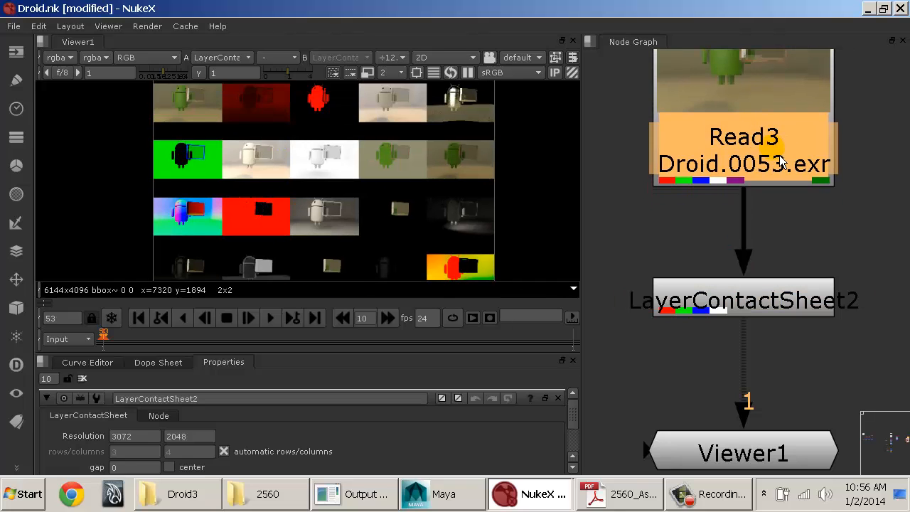
{"action": "left_click_drag", "start_coordinate": [787, 298], "coordinate": [787, 252]}
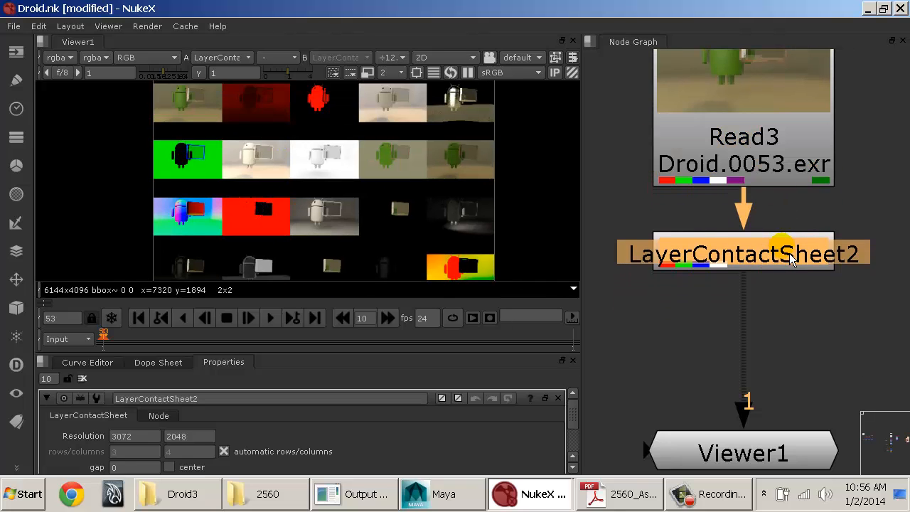
{"action": "middle_click_drag", "start_coordinate": [789, 189], "coordinate": [766, 245]}
{"action": "middle_click_drag", "start_coordinate": [846, 252], "coordinate": [758, 214]}
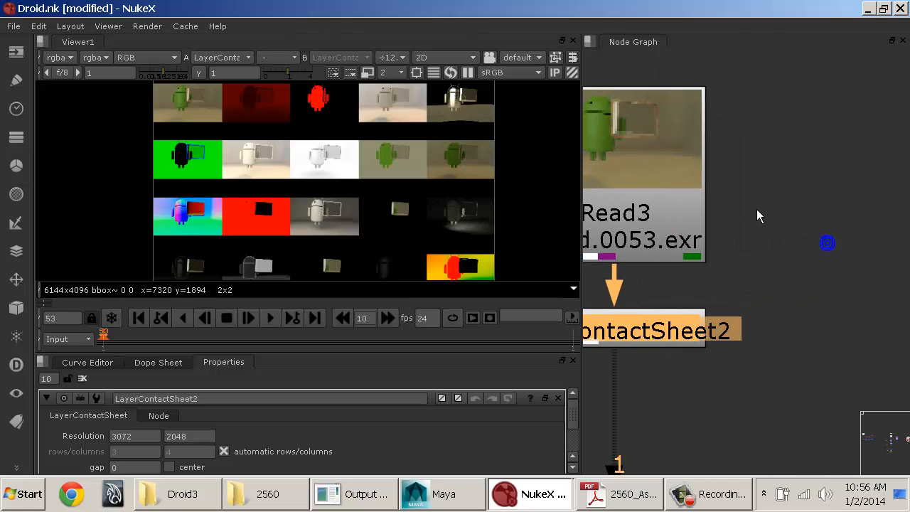
{"action": "left_click", "coordinate": [780, 161]}
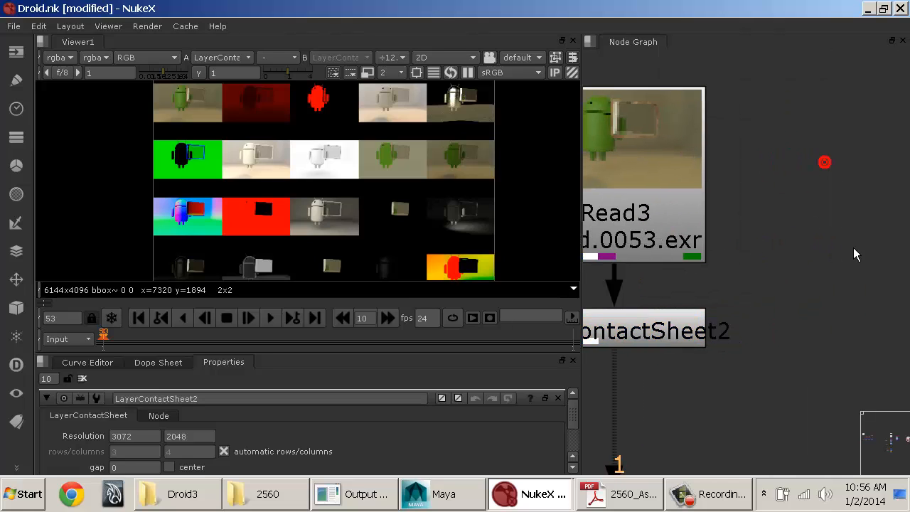
{"action": "key", "text": "Tab"}
{"action": "type", "text": "read"}
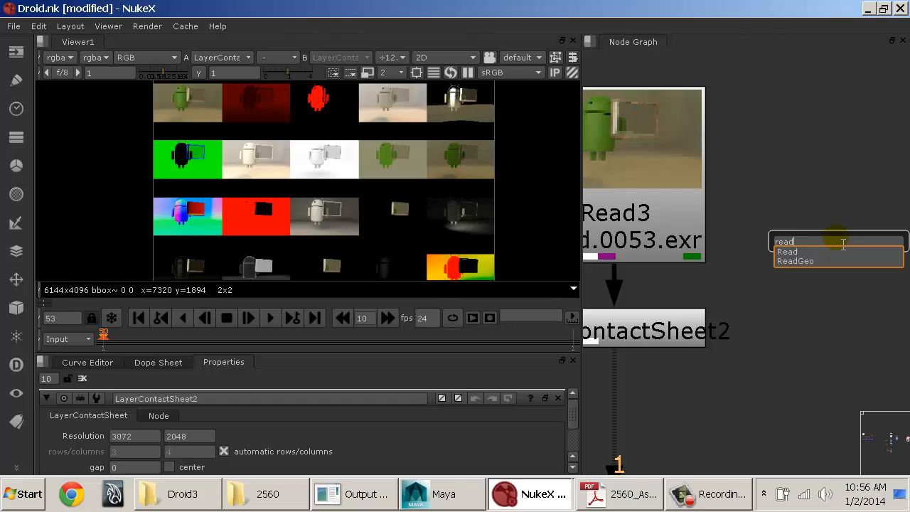
{"action": "left_click", "coordinate": [787, 169]}
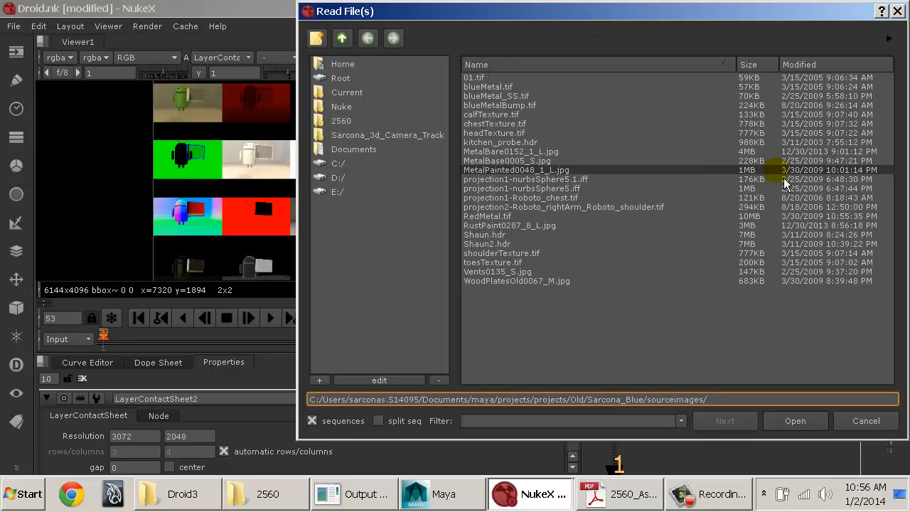
{"action": "key", "text": "Escape"}
Step: Widen the gap between the Droid Read and LayerContactSheet nodes, keeping the chain down to the Viewer in a straight line
{"action": "middle_click_drag", "start_coordinate": [735, 279], "coordinate": [796, 284]}
{"action": "left_click_drag", "start_coordinate": [765, 242], "coordinate": [773, 225]}
{"action": "left_click", "coordinate": [773, 322]}
{"action": "left_click_drag", "start_coordinate": [780, 330], "coordinate": [782, 339]}
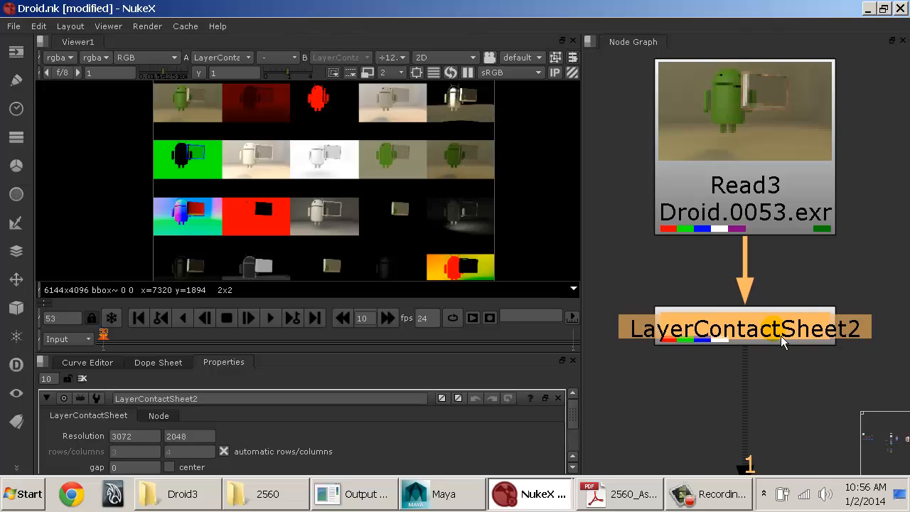
{"action": "middle_click_drag", "start_coordinate": [777, 279], "coordinate": [729, 279]}
{"action": "scroll", "coordinate": [751, 224], "scroll_direction": "down", "scroll_amount": 3}
{"action": "left_click_drag", "start_coordinate": [731, 297], "coordinate": [713, 321]}
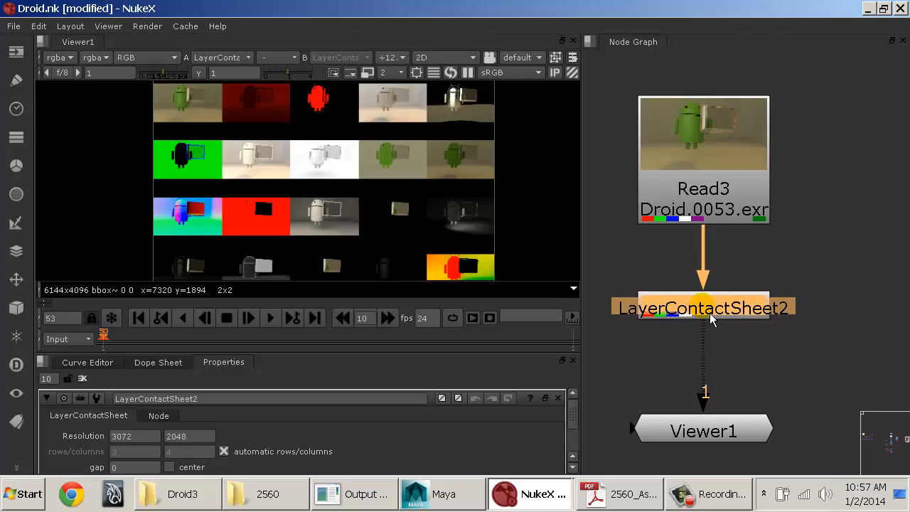
Step: Delete the LayerContactSheet node and add a new, unconnected LayerContactSheet node beside the connection between the Droid Read node and the Viewer
{"action": "key", "text": "Delete"}
{"action": "left_click", "coordinate": [820, 270]}
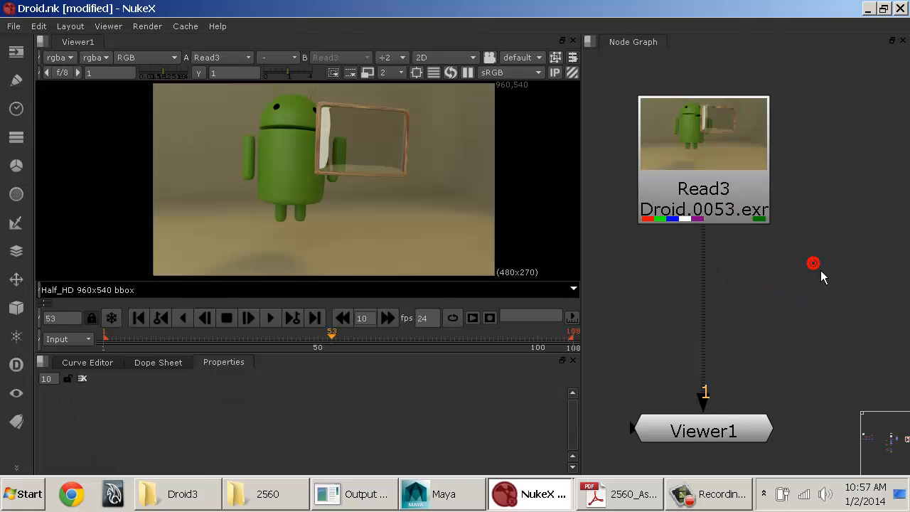
{"action": "left_click", "coordinate": [733, 193]}
{"action": "left_click", "coordinate": [795, 291]}
{"action": "key", "text": "Tab"}
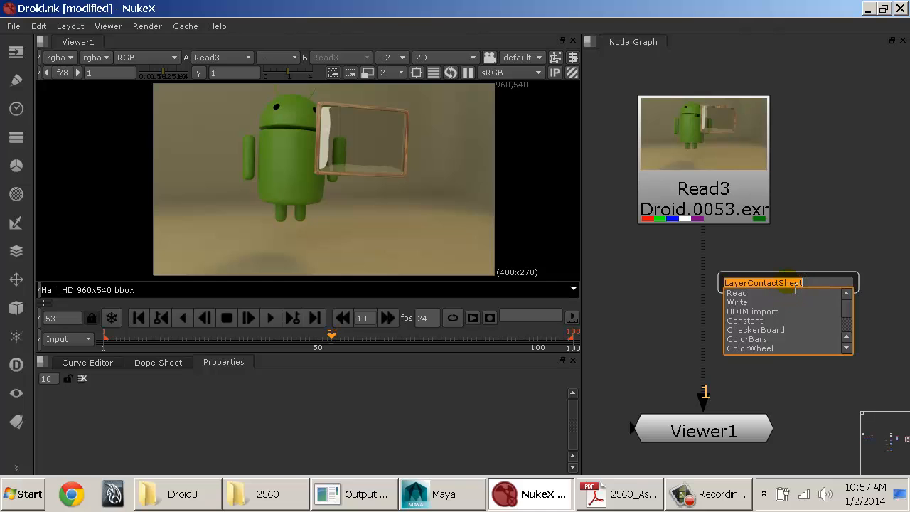
{"action": "key", "text": "Return"}
{"action": "left_click_drag", "start_coordinate": [795, 290], "coordinate": [800, 320]}
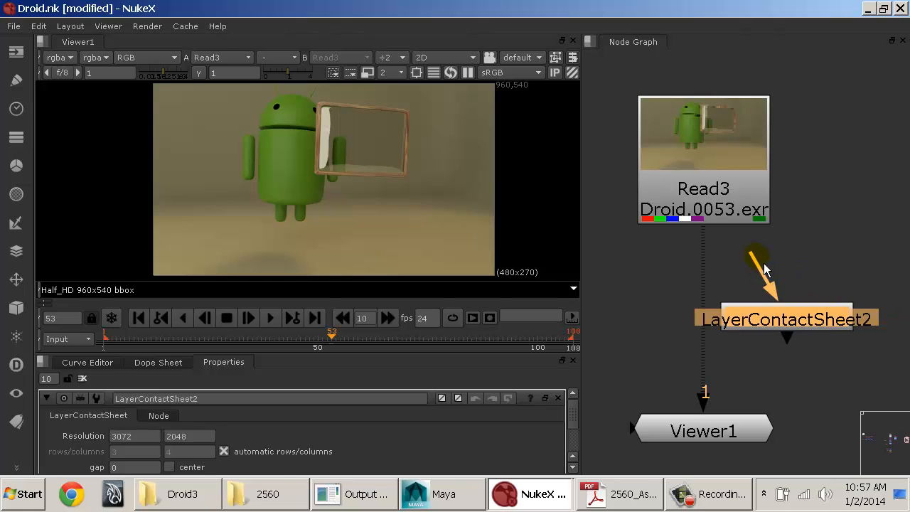
Step: Connect the LayerContactSheet node's input to the Droid Read node, and rewire the Viewer to take its input from the LayerContactSheet
{"action": "left_click_drag", "start_coordinate": [761, 270], "coordinate": [699, 165]}
{"action": "left_click_drag", "start_coordinate": [789, 324], "coordinate": [716, 406]}
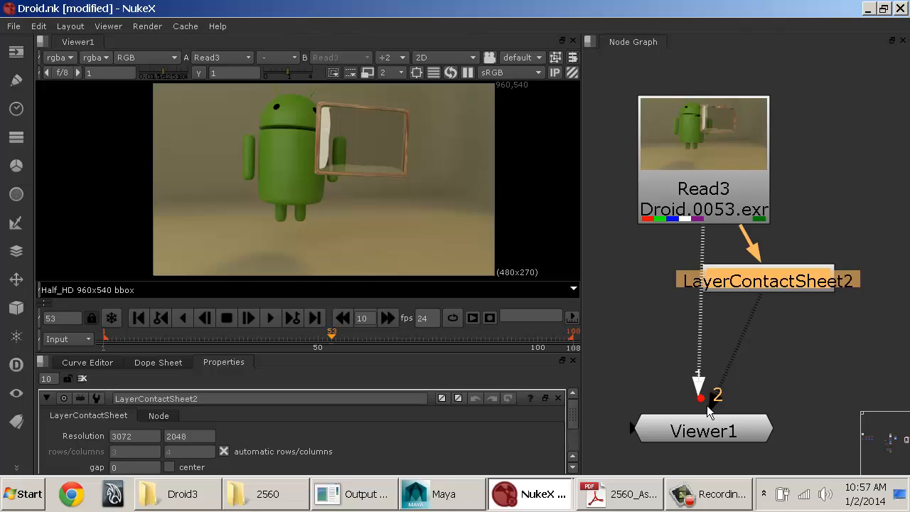
{"action": "left_click_drag", "start_coordinate": [705, 405], "coordinate": [659, 384]}
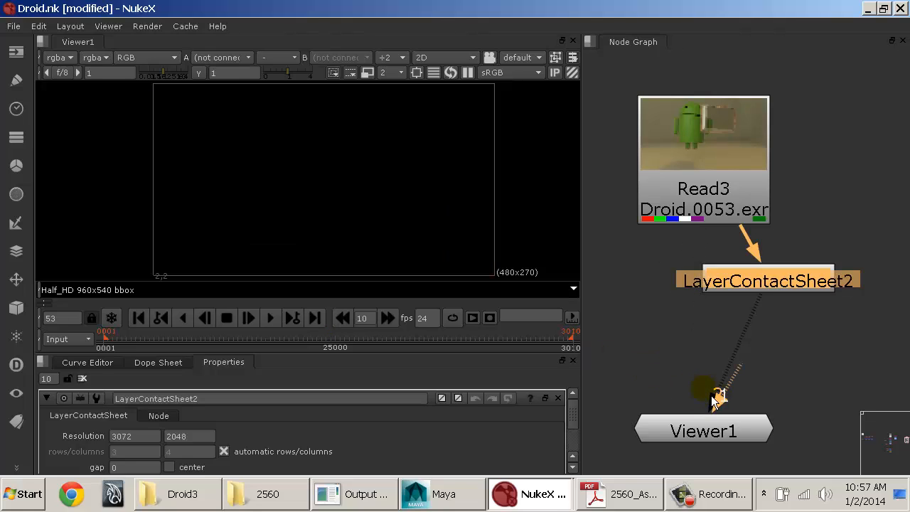
{"action": "left_click_drag", "start_coordinate": [717, 399], "coordinate": [773, 327]}
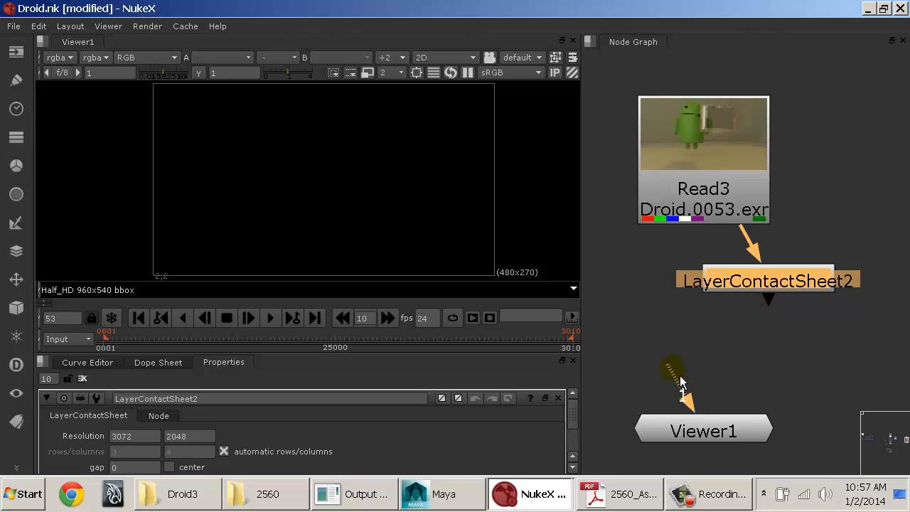
{"action": "left_click_drag", "start_coordinate": [680, 381], "coordinate": [775, 286]}
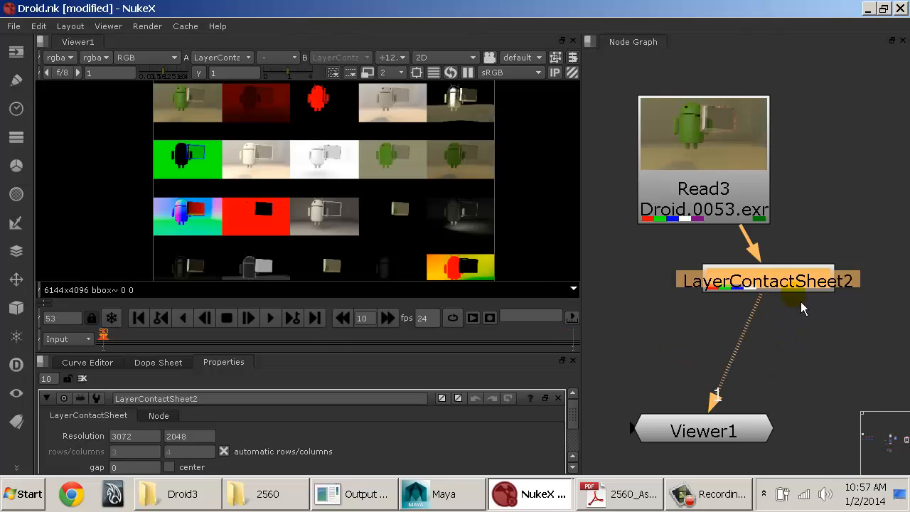
Step: Replace the LayerContactSheet node with a new one inserted directly into the connection between the Droid Read node and the Viewer
{"action": "key", "text": "Delete"}
{"action": "key", "text": "Tab"}
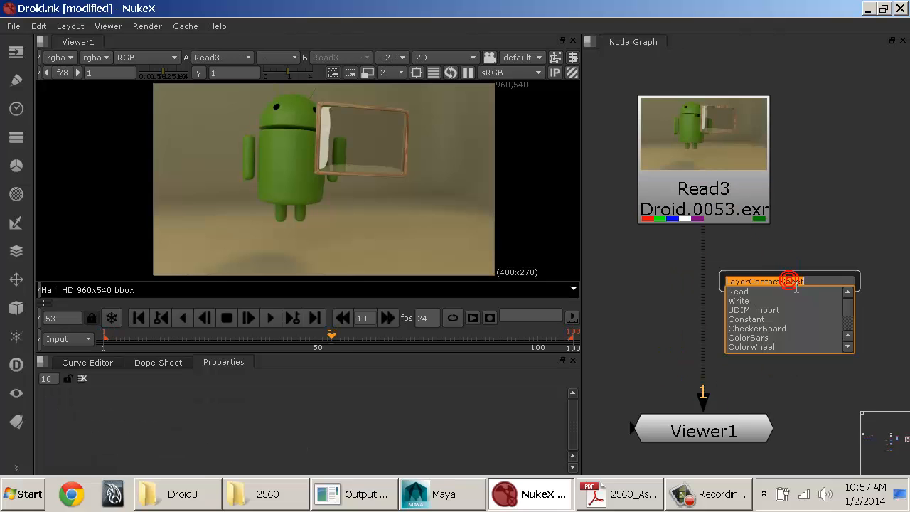
{"action": "key", "text": "Return"}
{"action": "left_click_drag", "start_coordinate": [795, 289], "coordinate": [726, 320]}
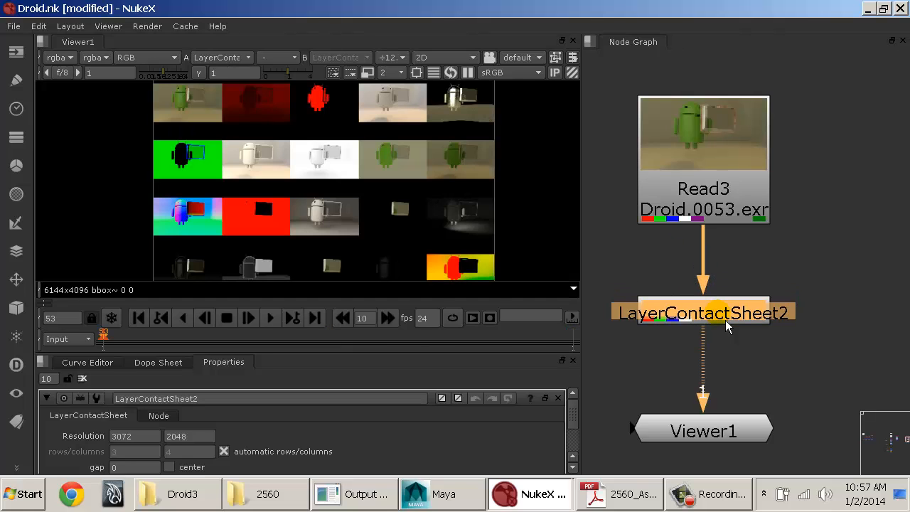
Step: Turn on Show layer names for the LayerContactSheet node
{"action": "middle_click_drag", "start_coordinate": [188, 114], "coordinate": [210, 185]}
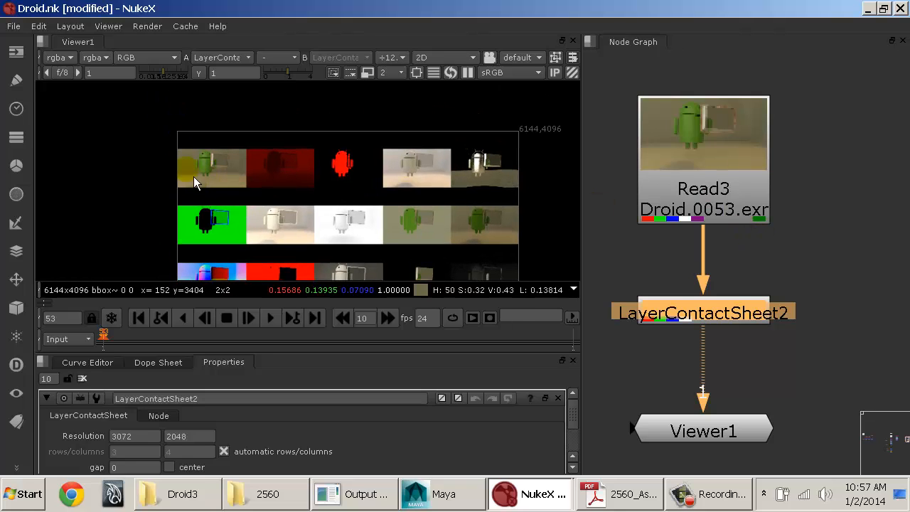
{"action": "middle_click_drag", "start_coordinate": [193, 177], "coordinate": [158, 188]}
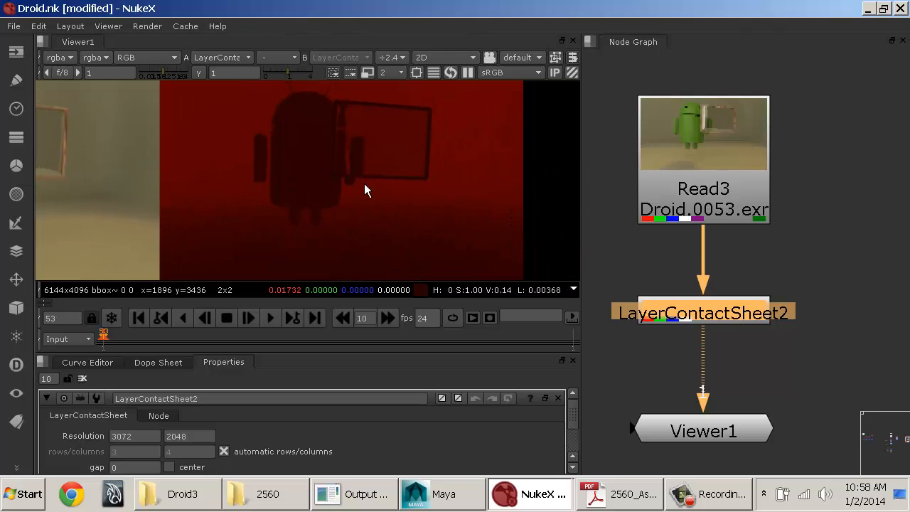
{"action": "middle_click_drag", "start_coordinate": [364, 191], "coordinate": [168, 197]}
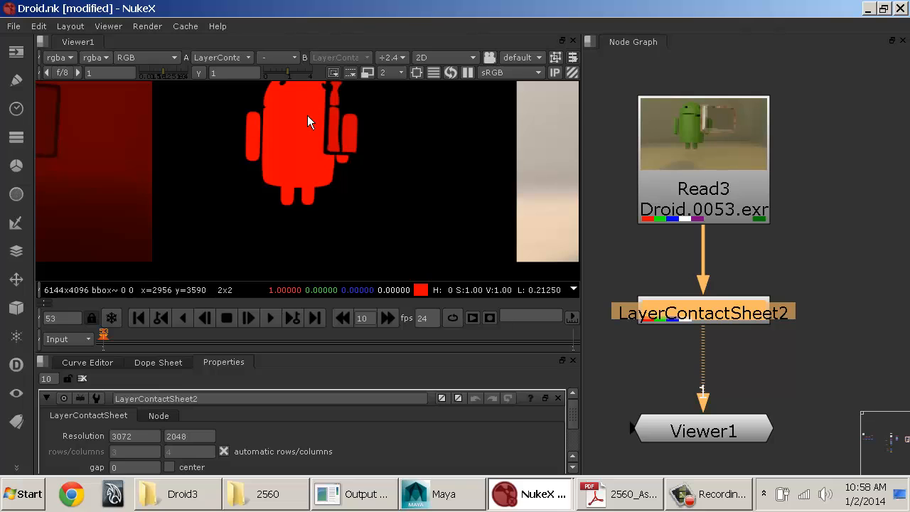
{"action": "mouse_move", "coordinate": [337, 140]}
{"action": "middle_mouse_down"}
{"action": "mouse_move", "coordinate": [332, 177]}
{"action": "mouse_move", "coordinate": [331, 155]}
{"action": "middle_mouse_up"}
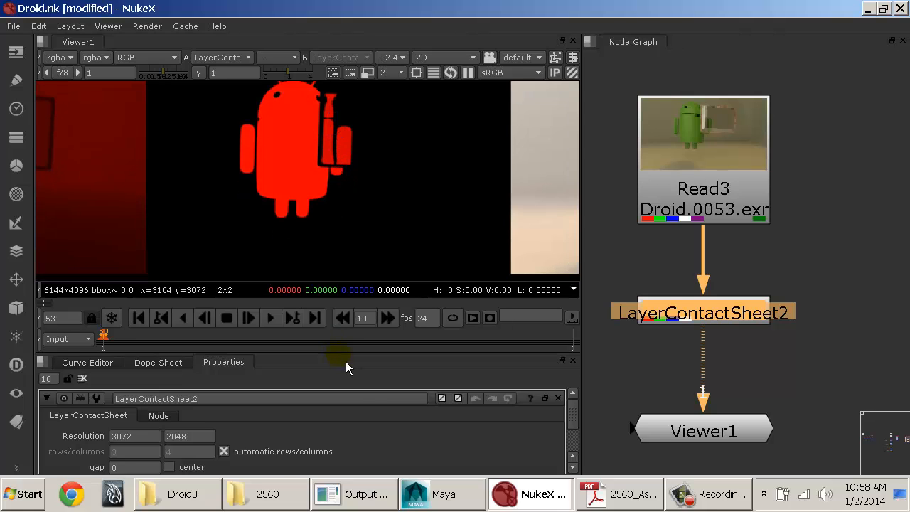
{"action": "left_click_drag", "start_coordinate": [348, 353], "coordinate": [349, 315]}
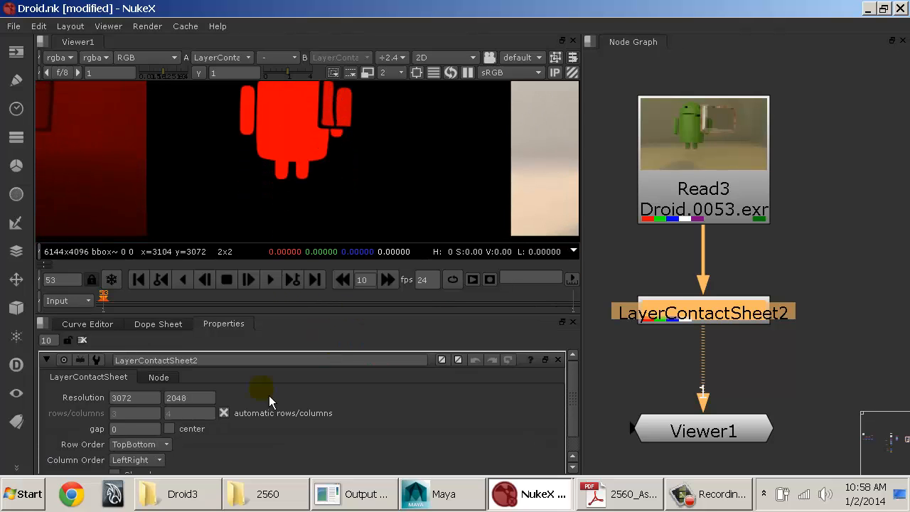
{"action": "scroll", "coordinate": [237, 422], "scroll_direction": "down", "scroll_amount": 1}
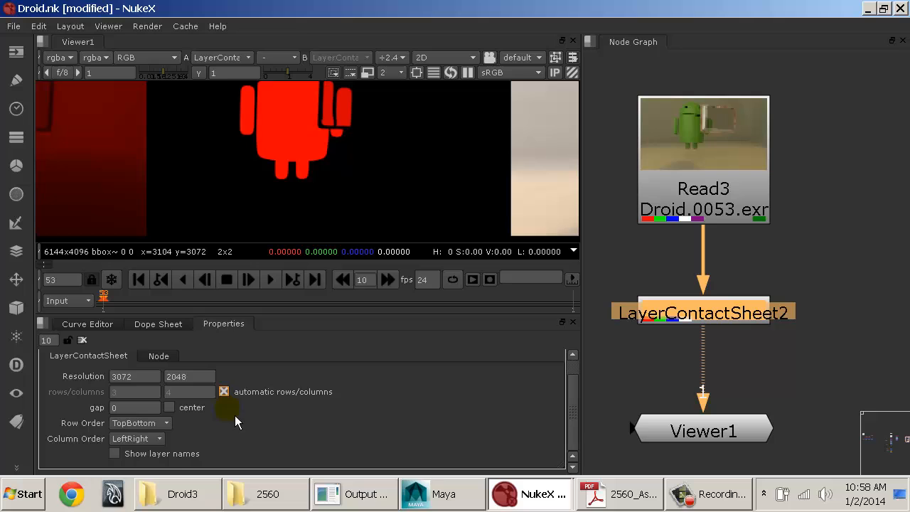
{"action": "left_click", "coordinate": [114, 453]}
Step: Examine the labelled layers in the contact sheet's first row: rgba, depth, multimatte, rawGI and rawReflection
{"action": "middle_click_drag", "start_coordinate": [297, 124], "coordinate": [636, 104]}
{"action": "middle_click_drag", "start_coordinate": [340, 185], "coordinate": [622, 188]}
{"action": "middle_click_drag", "start_coordinate": [298, 176], "coordinate": [437, 179]}
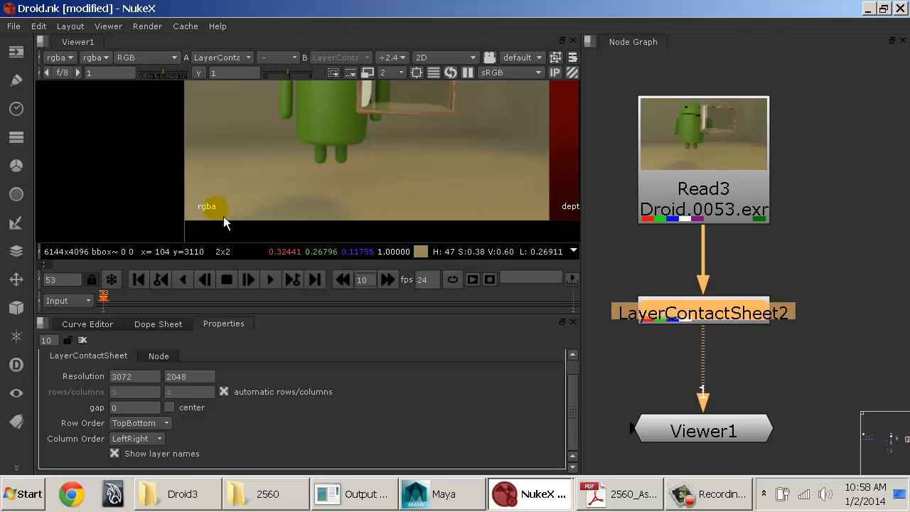
{"action": "middle_click_drag", "start_coordinate": [349, 136], "coordinate": [234, 183]}
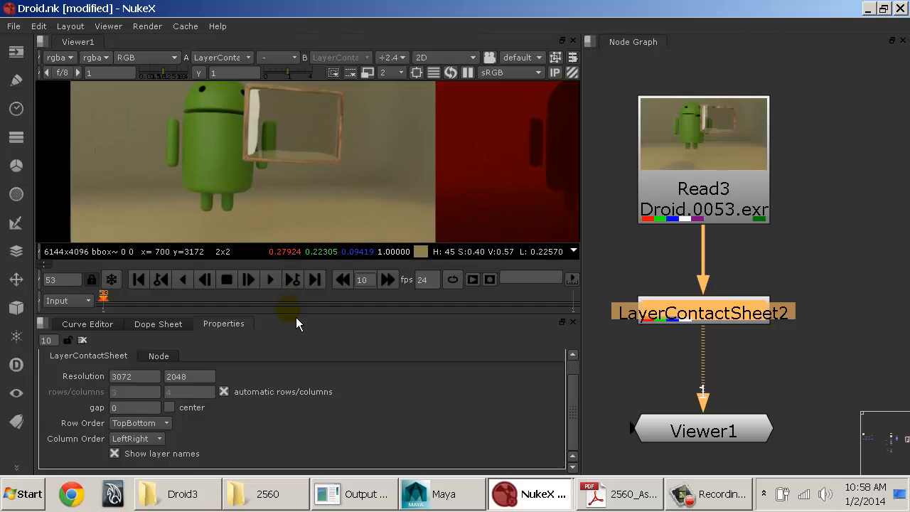
{"action": "left_click_drag", "start_coordinate": [297, 315], "coordinate": [295, 389]}
{"action": "middle_click_drag", "start_coordinate": [279, 237], "coordinate": [270, 186]}
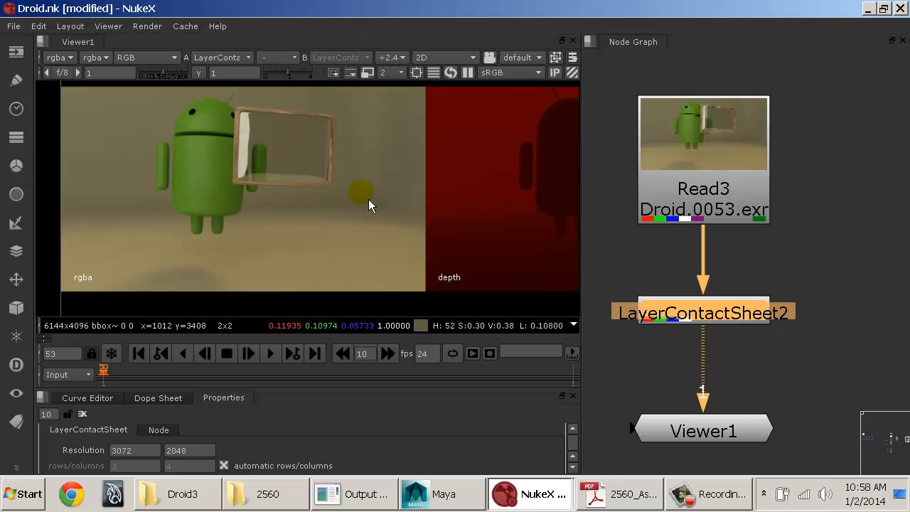
{"action": "middle_click_drag", "start_coordinate": [369, 204], "coordinate": [207, 213]}
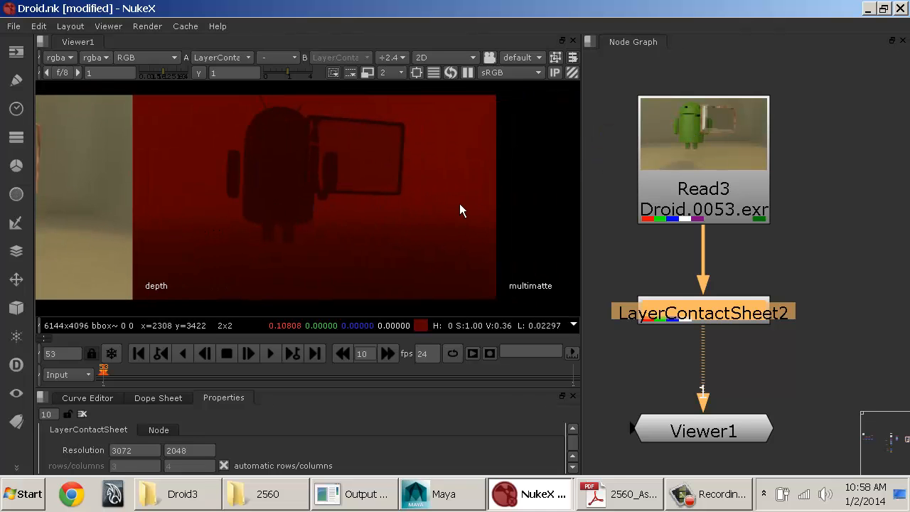
{"action": "middle_click_drag", "start_coordinate": [462, 209], "coordinate": [163, 216]}
{"action": "middle_click_drag", "start_coordinate": [497, 206], "coordinate": [460, 208]}
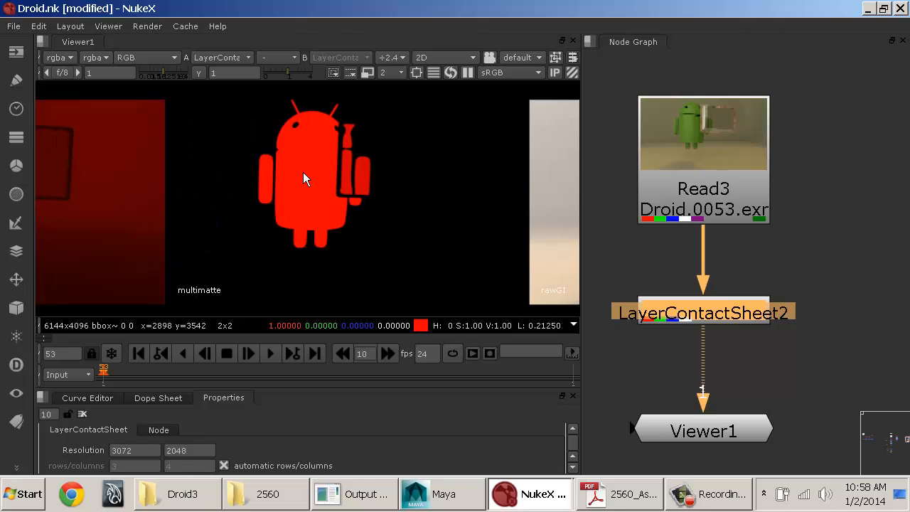
{"action": "middle_click_drag", "start_coordinate": [467, 213], "coordinate": [122, 207]}
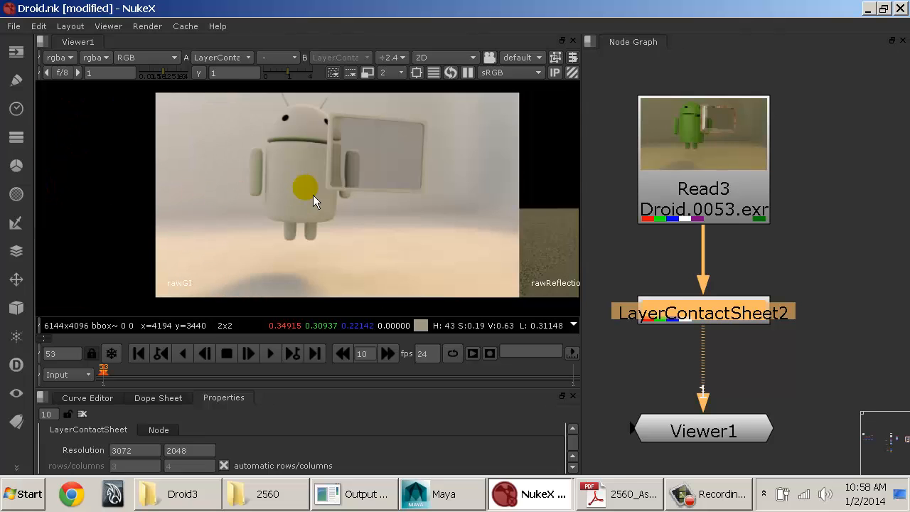
{"action": "middle_click_drag", "start_coordinate": [404, 221], "coordinate": [122, 221]}
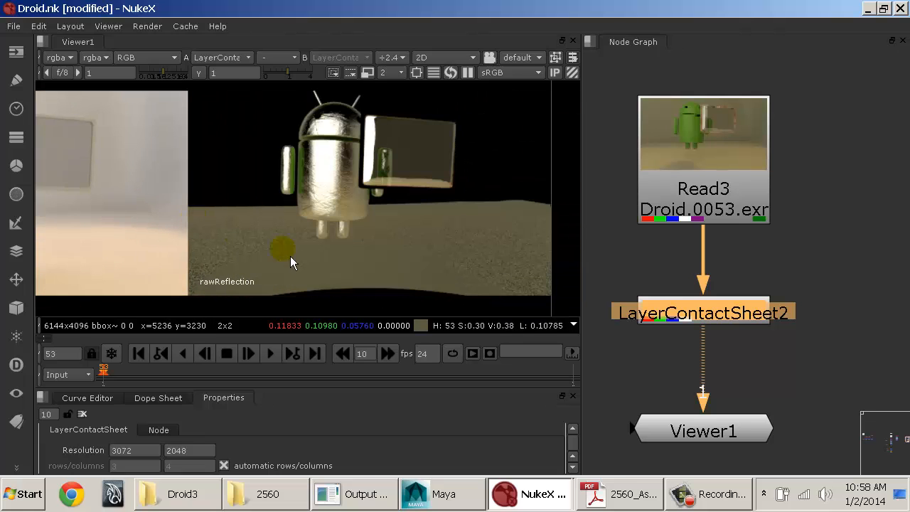
Step: Examine the second-row layers from GI back to multimatte, checking them at a viewer gain of 0.3 before resetting the gain to 1
{"action": "middle_click_drag", "start_coordinate": [291, 256], "coordinate": [400, 235]}
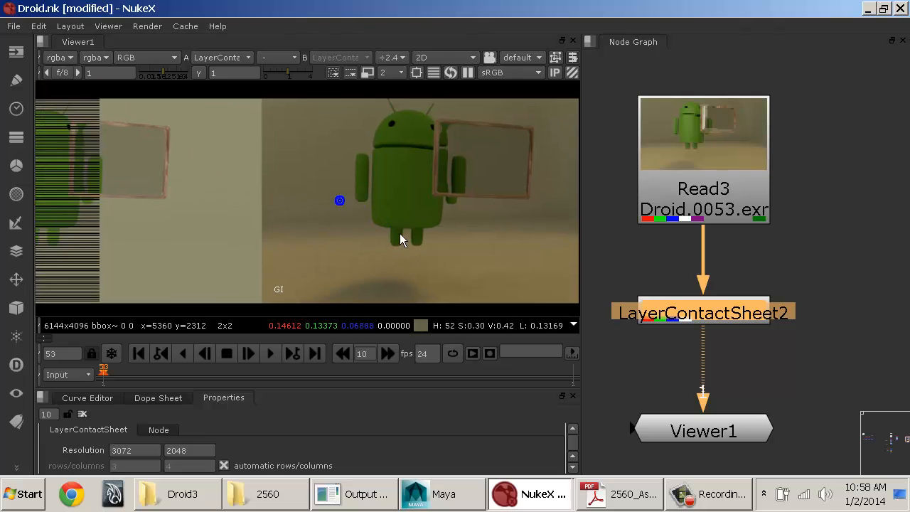
{"action": "middle_click_drag", "start_coordinate": [188, 235], "coordinate": [474, 249]}
{"action": "middle_click_drag", "start_coordinate": [151, 238], "coordinate": [456, 237]}
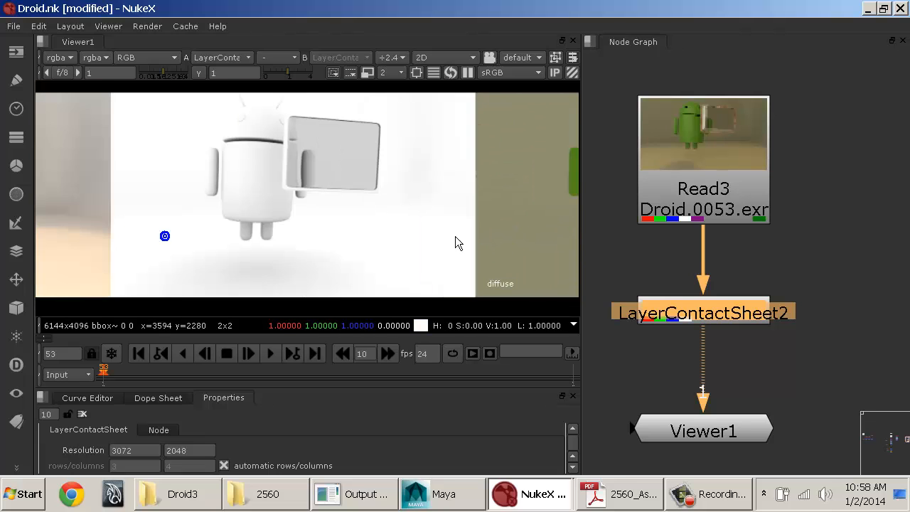
{"action": "middle_click_drag", "start_coordinate": [149, 237], "coordinate": [230, 291]}
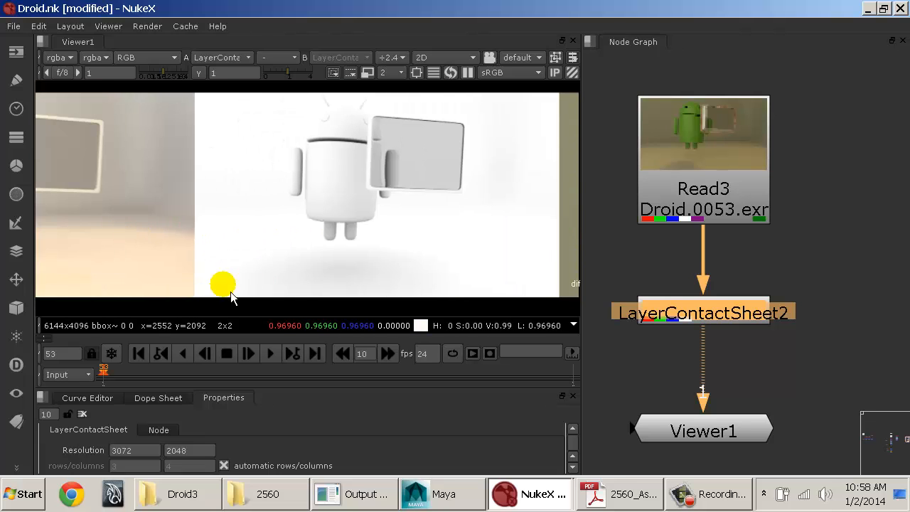
{"action": "middle_click_drag", "start_coordinate": [117, 238], "coordinate": [473, 242]}
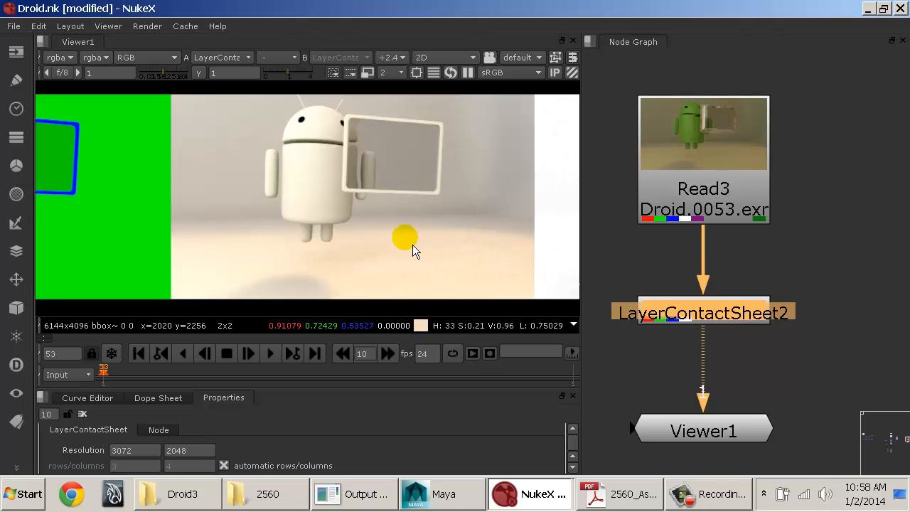
{"action": "middle_click_drag", "start_coordinate": [412, 245], "coordinate": [496, 220]}
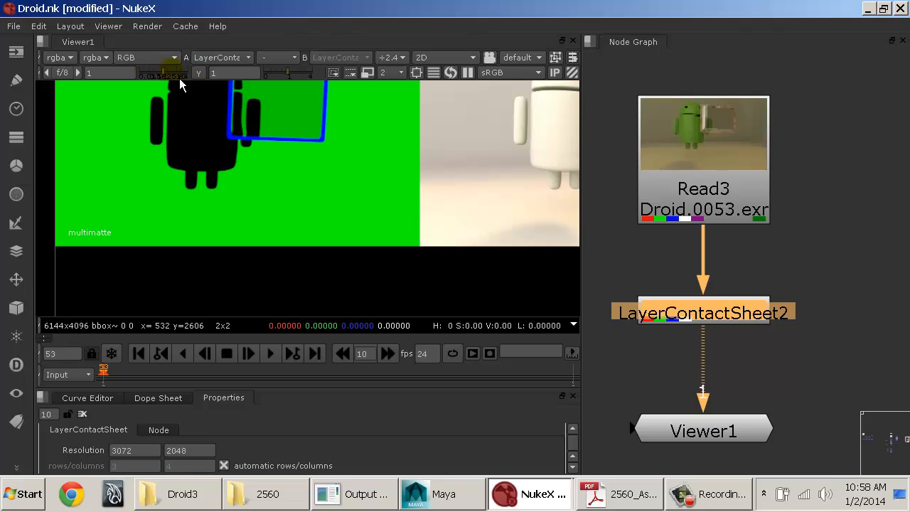
{"action": "left_click", "coordinate": [157, 74]}
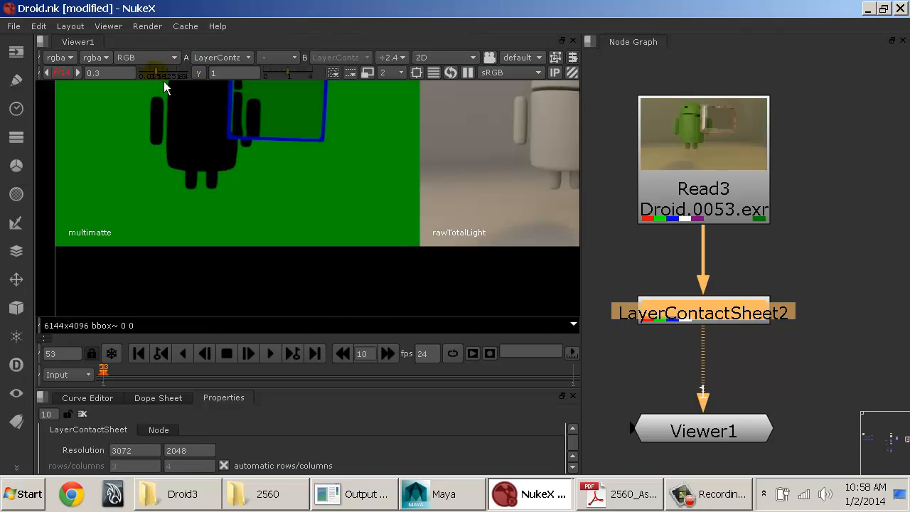
{"action": "left_click", "coordinate": [64, 74]}
{"action": "middle_click_drag", "start_coordinate": [262, 199], "coordinate": [379, 244]}
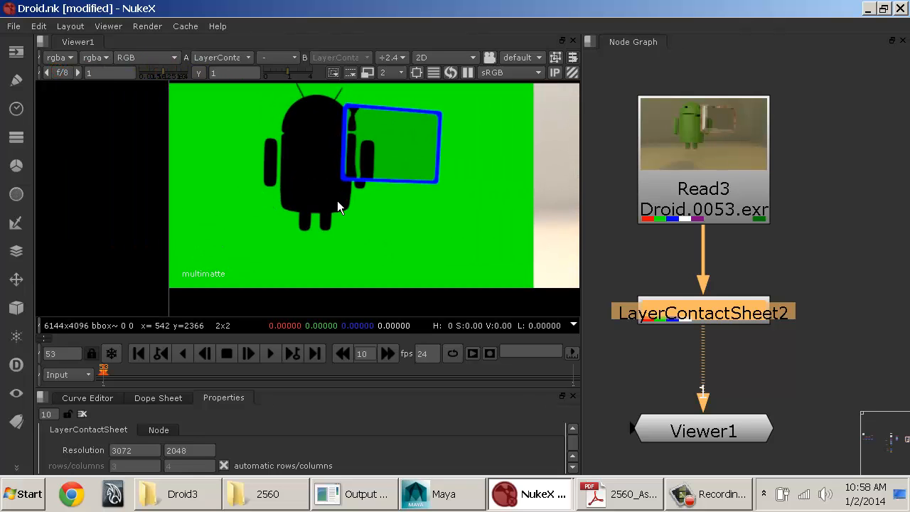
Step: Examine the third-row layers of the contact sheet, including other, rawLight, rawRefraction and rawShadow
{"action": "middle_click_drag", "start_coordinate": [475, 151], "coordinate": [136, 272]}
{"action": "middle_click_drag", "start_coordinate": [424, 174], "coordinate": [318, 277]}
{"action": "middle_click_drag", "start_coordinate": [429, 208], "coordinate": [262, 197]}
{"action": "middle_click_drag", "start_coordinate": [437, 204], "coordinate": [315, 234]}
{"action": "middle_click_drag", "start_coordinate": [423, 232], "coordinate": [337, 224]}
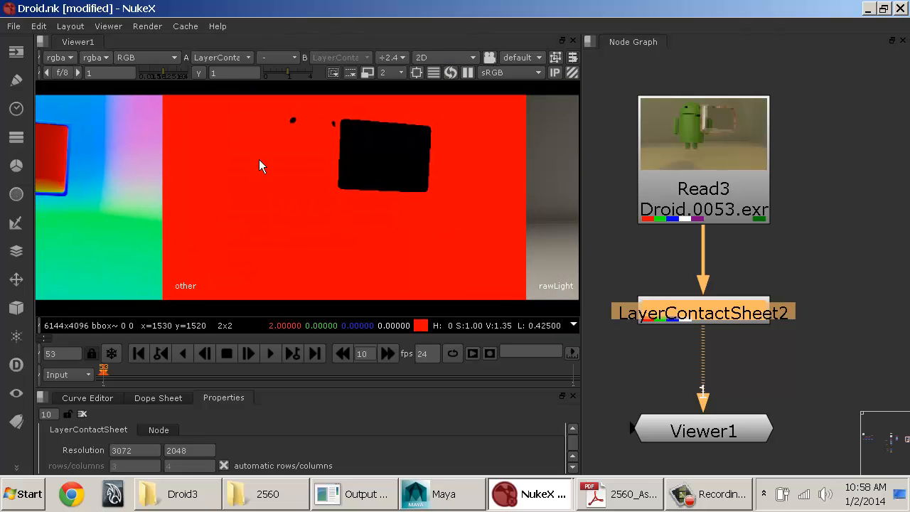
{"action": "middle_click_drag", "start_coordinate": [460, 236], "coordinate": [124, 226]}
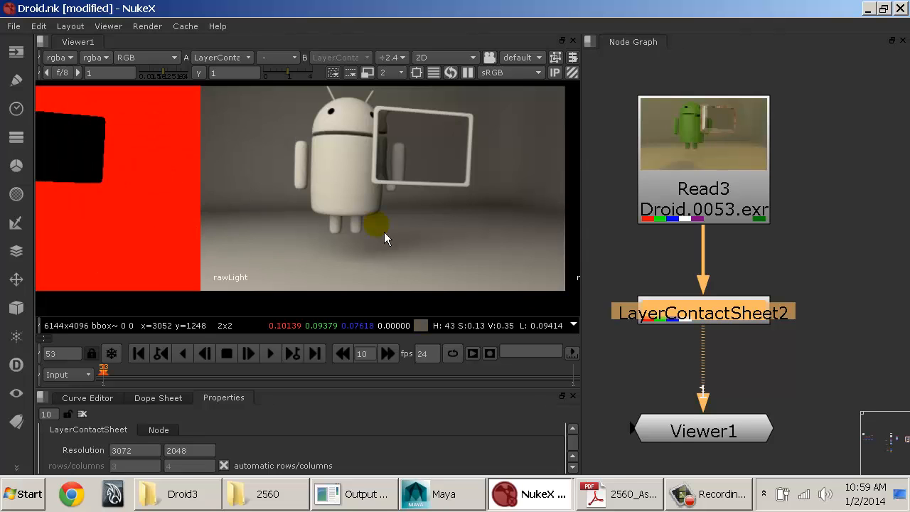
{"action": "middle_click_drag", "start_coordinate": [382, 233], "coordinate": [340, 232]}
{"action": "middle_click_drag", "start_coordinate": [418, 234], "coordinate": [104, 239]}
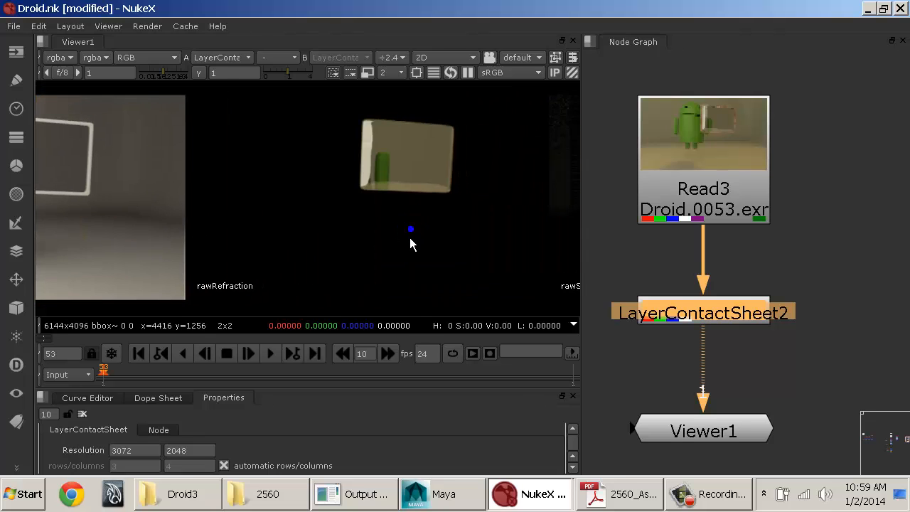
{"action": "middle_click_drag", "start_coordinate": [410, 244], "coordinate": [391, 241]}
{"action": "middle_click_drag", "start_coordinate": [395, 184], "coordinate": [241, 197]}
{"action": "middle_click_drag", "start_coordinate": [391, 251], "coordinate": [246, 211]}
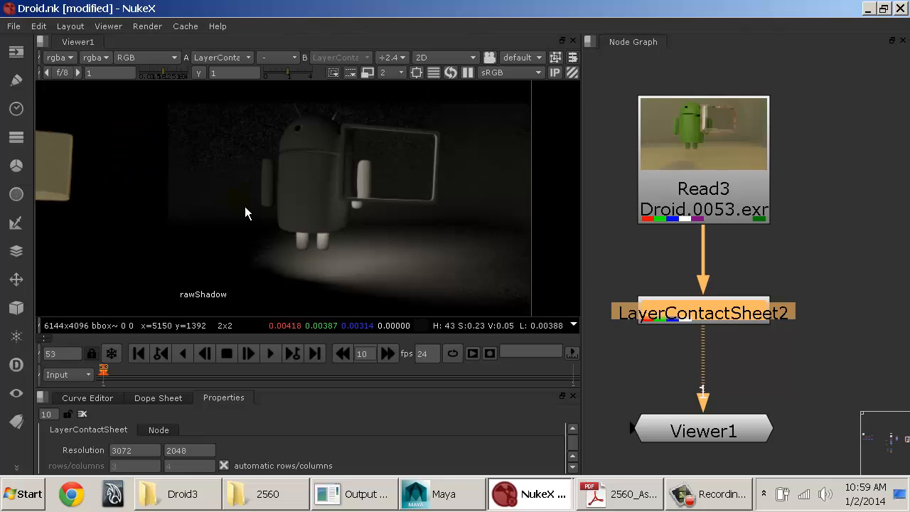
Step: Examine the fourth-row layers of the contact sheet from velocity back to reflect, finishing on the whole sheet
{"action": "middle_click_drag", "start_coordinate": [276, 273], "coordinate": [322, 95]}
{"action": "middle_click_drag", "start_coordinate": [297, 230], "coordinate": [292, 184]}
{"action": "middle_click_drag", "start_coordinate": [198, 208], "coordinate": [214, 233]}
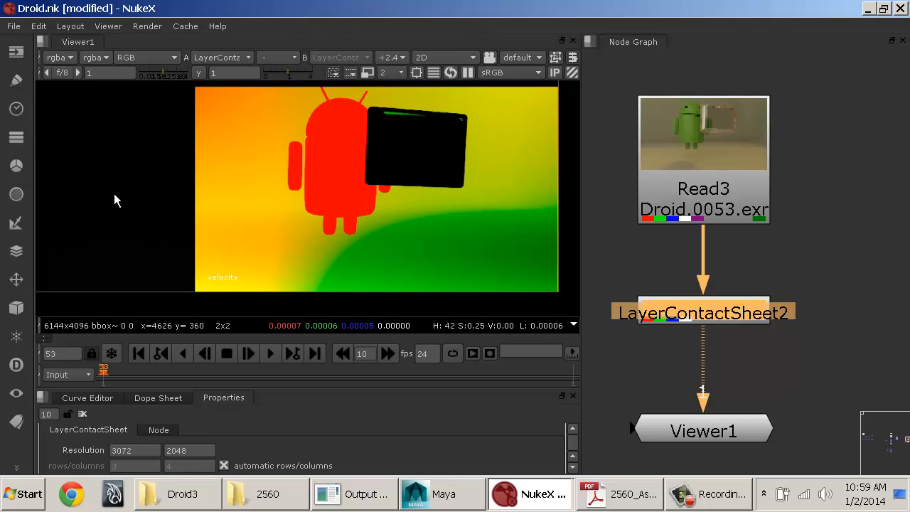
{"action": "middle_click_drag", "start_coordinate": [59, 188], "coordinate": [337, 197]}
{"action": "middle_click_drag", "start_coordinate": [53, 210], "coordinate": [352, 209]}
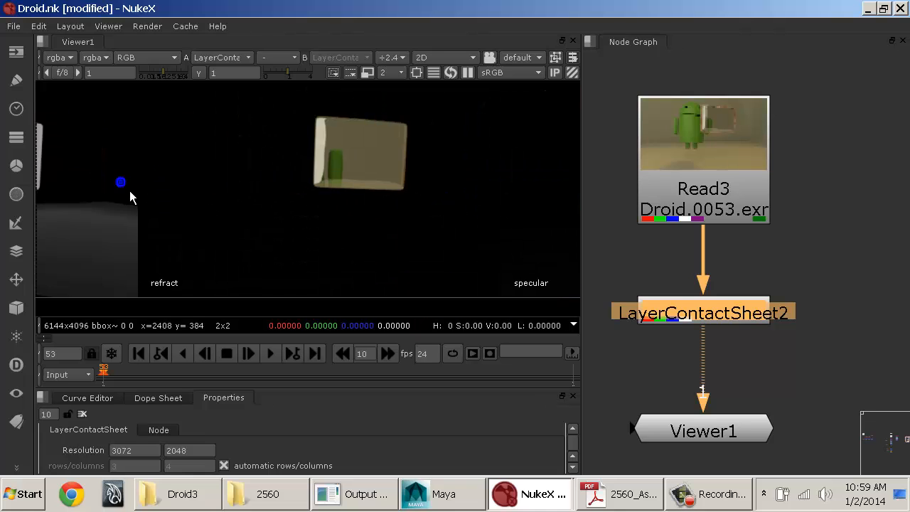
{"action": "middle_click_drag", "start_coordinate": [126, 193], "coordinate": [256, 201]}
{"action": "middle_click_drag", "start_coordinate": [462, 192], "coordinate": [557, 191]}
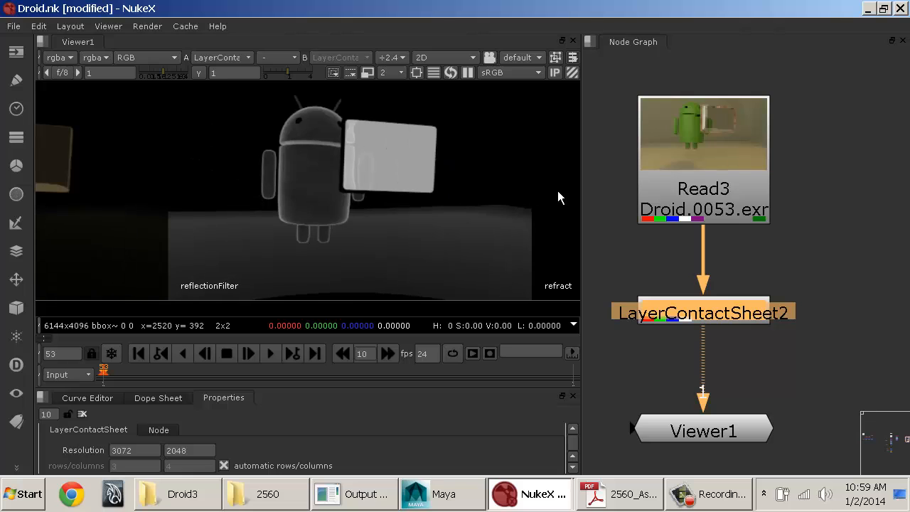
{"action": "middle_click_drag", "start_coordinate": [146, 200], "coordinate": [431, 198]}
{"action": "middle_click_drag", "start_coordinate": [364, 168], "coordinate": [365, 172]}
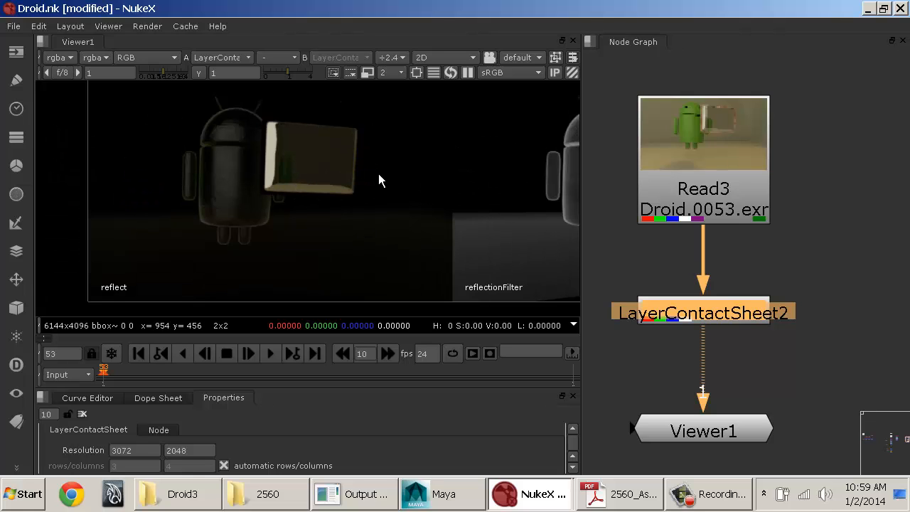
{"action": "key", "text": "f"}
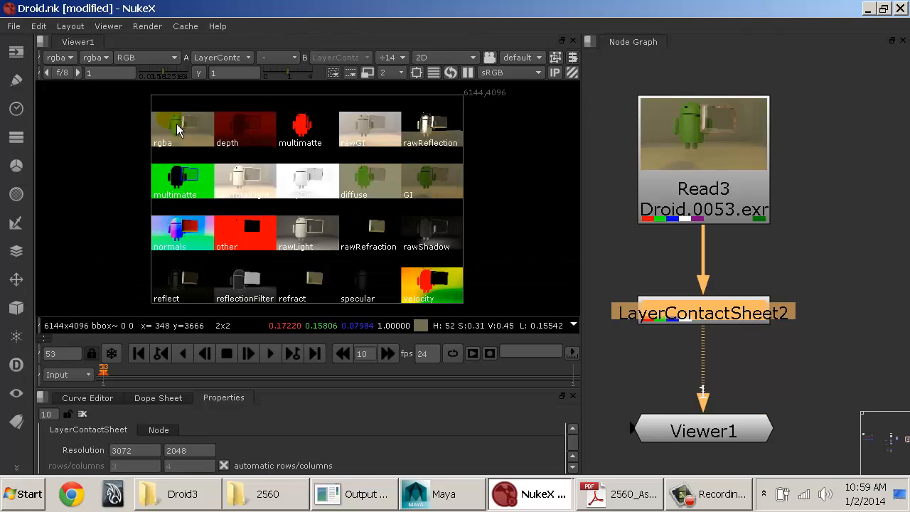
Step: Move the LayerContactSheet node clear of the Read3 node and connect Read3 to viewer input 2
{"action": "left_click", "coordinate": [743, 158]}
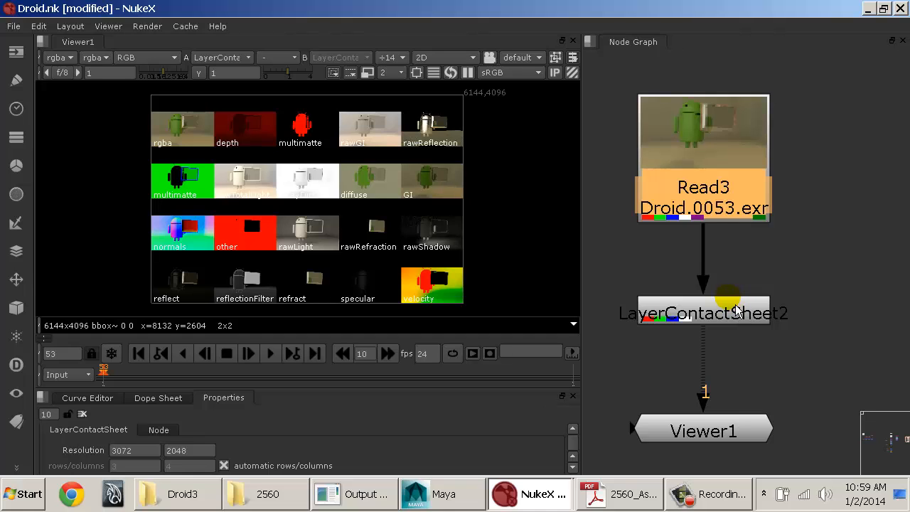
{"action": "left_click_drag", "start_coordinate": [735, 315], "coordinate": [877, 315]}
{"action": "left_click", "coordinate": [672, 206]}
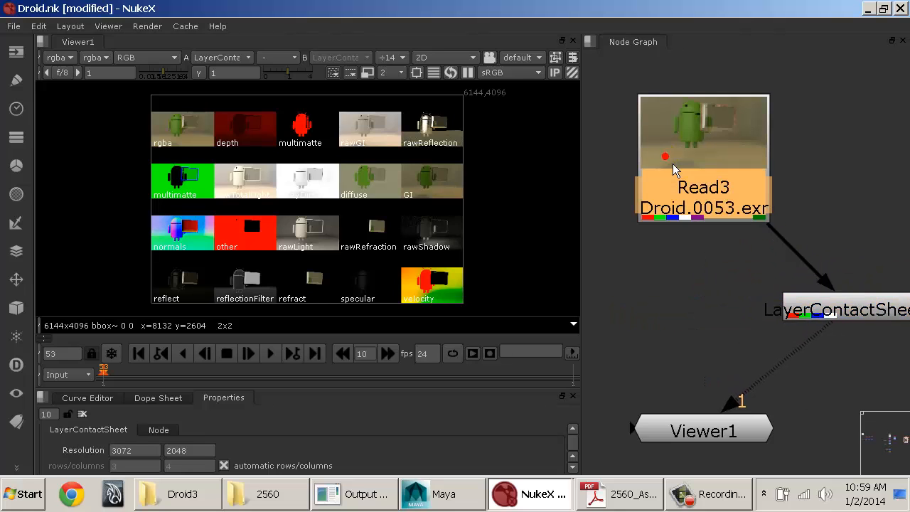
{"action": "key", "text": "2"}
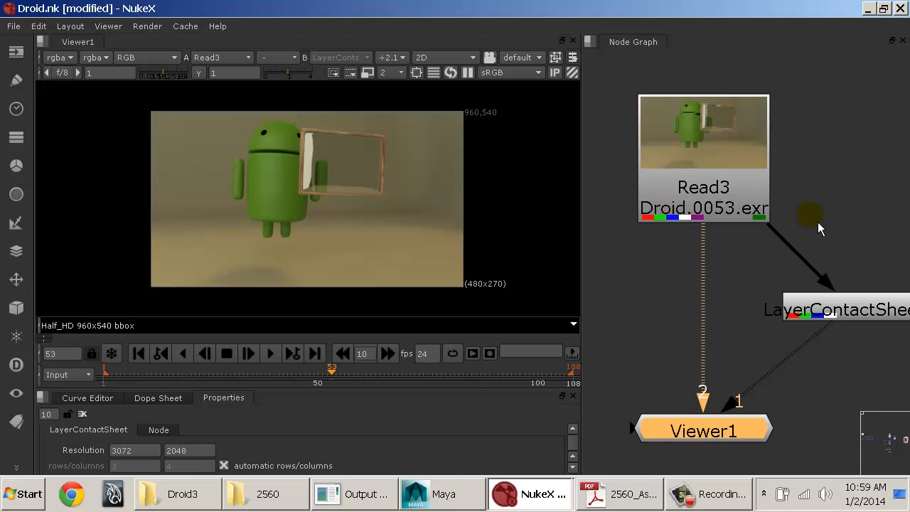
Step: Compare the contact sheet on viewer input 1 with the Read3 render on input 2 by alternating between them repeatedly
{"action": "middle_click_drag", "start_coordinate": [810, 223], "coordinate": [774, 159]}
{"action": "left_click_drag", "start_coordinate": [816, 256], "coordinate": [822, 236]}
{"action": "left_click", "coordinate": [684, 156]}
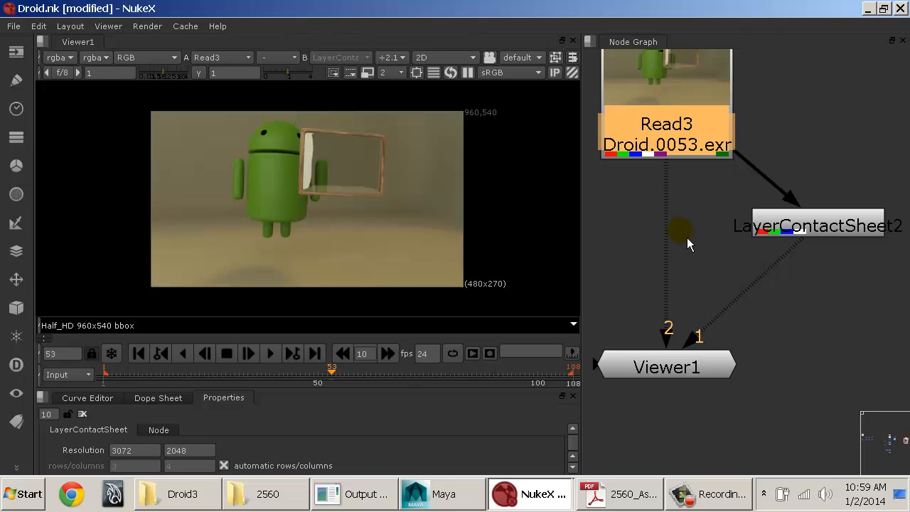
{"action": "left_click", "coordinate": [686, 238]}
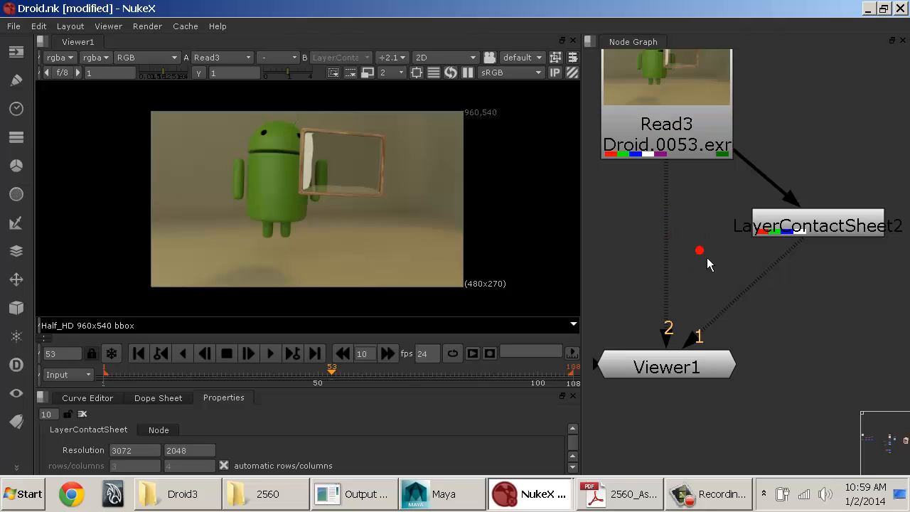
{"action": "key", "text": "1"}
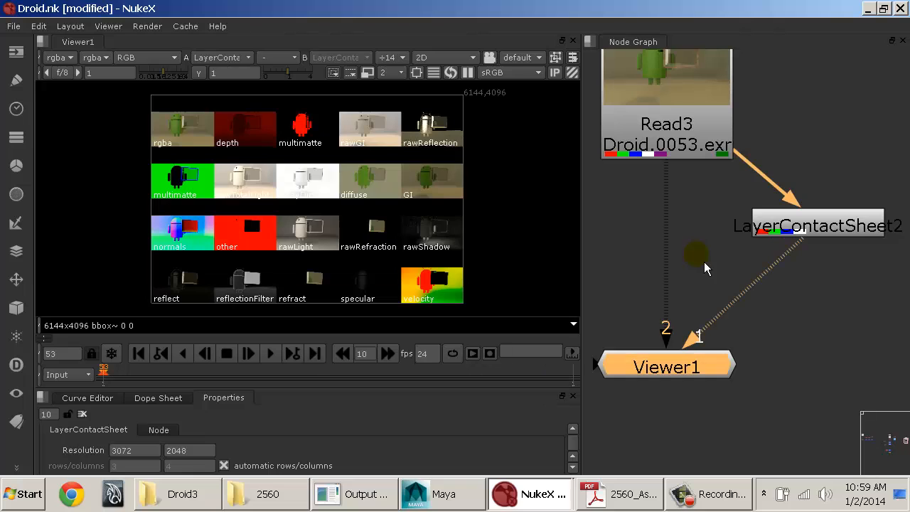
{"action": "key", "text": "2"}
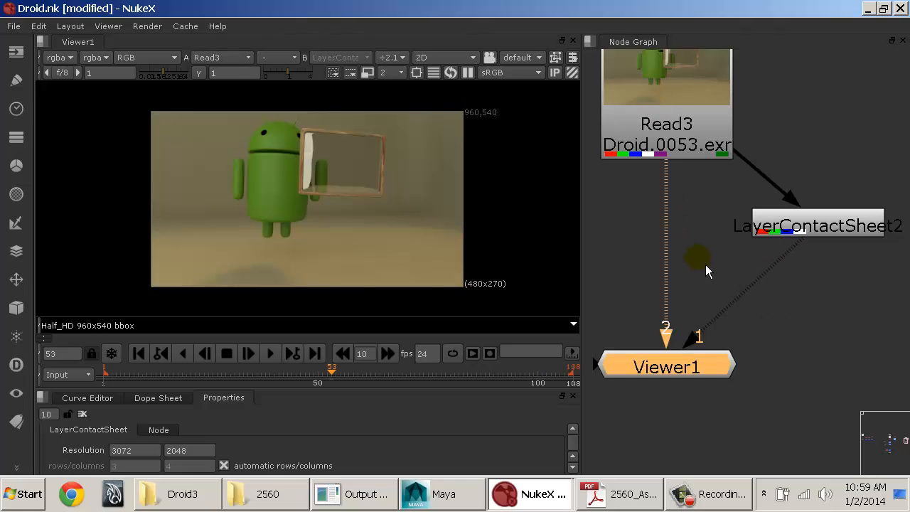
{"action": "key", "text": "1"}
{"action": "key", "text": "2"}
{"action": "key", "text": "1"}
{"action": "key", "text": "2"}
{"action": "key", "text": "1"}
{"action": "key", "text": "2"}
{"action": "key", "text": "1"}
{"action": "key", "text": "2"}
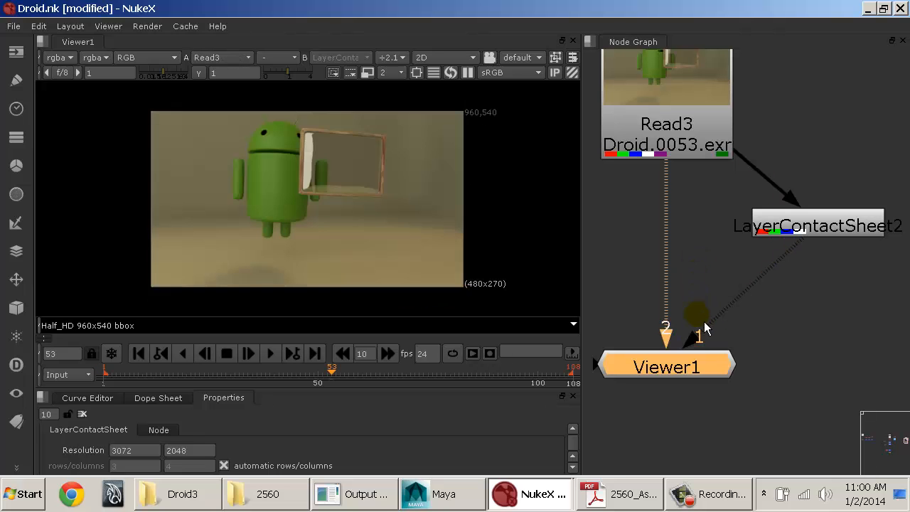
{"action": "key", "text": "1"}
{"action": "key", "text": "2"}
{"action": "key", "text": "1"}
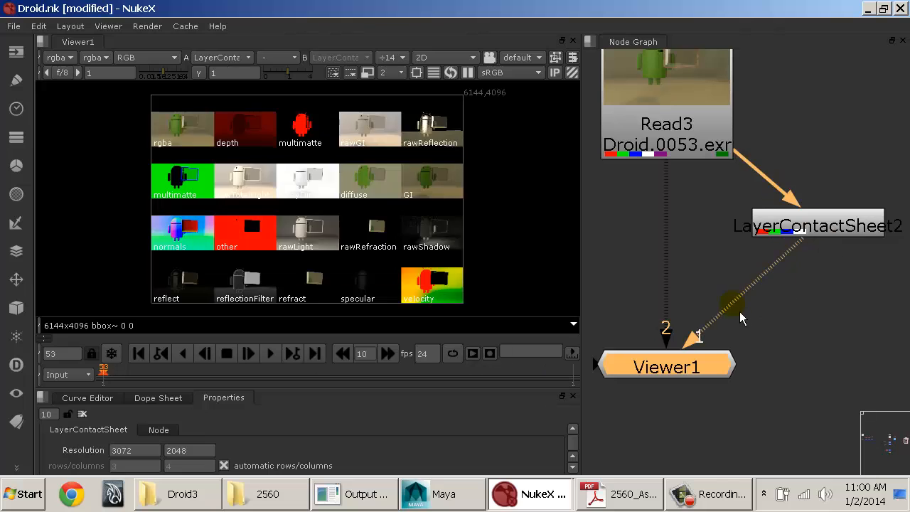
{"action": "key", "text": "2"}
{"action": "key", "text": "1"}
{"action": "key", "text": "2"}
{"action": "key", "text": "1"}
{"action": "key", "text": "2"}
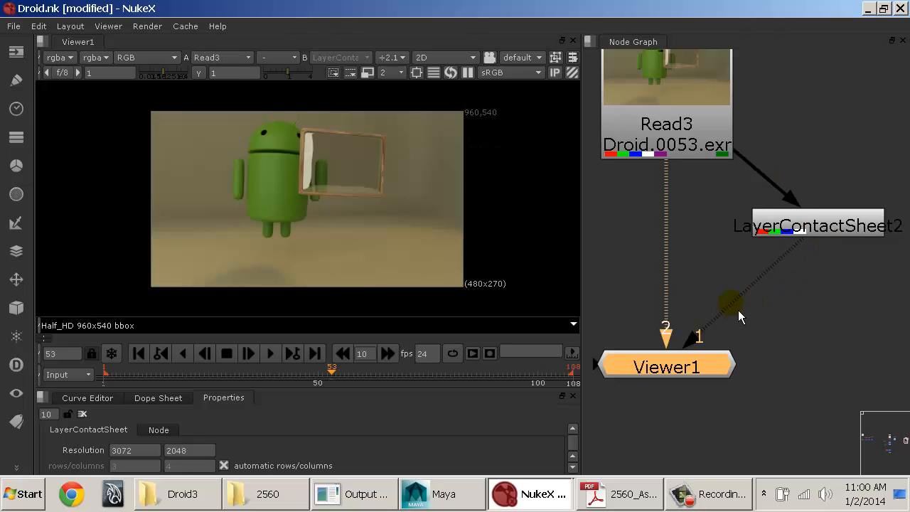
{"action": "key", "text": "1"}
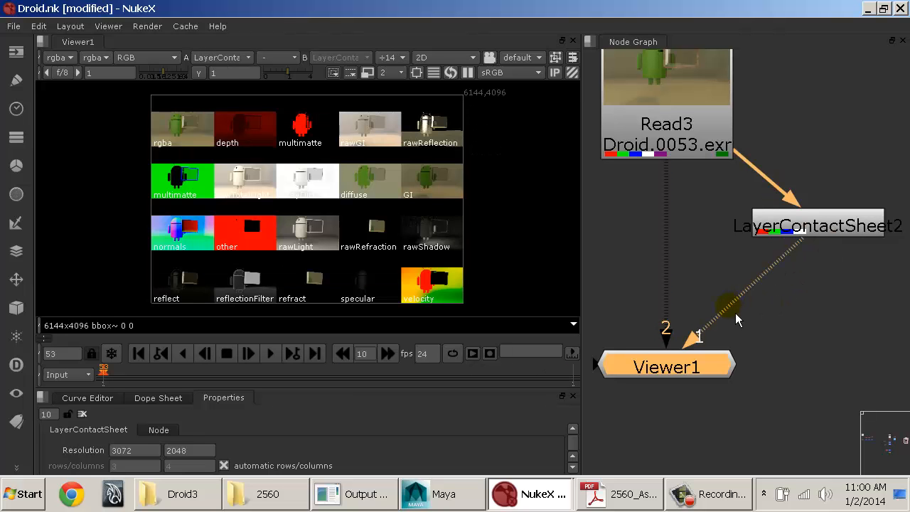
{"action": "key", "text": "2"}
{"action": "key", "text": "1"}
{"action": "key", "text": "2"}
{"action": "key", "text": "1"}
{"action": "key", "text": "2"}
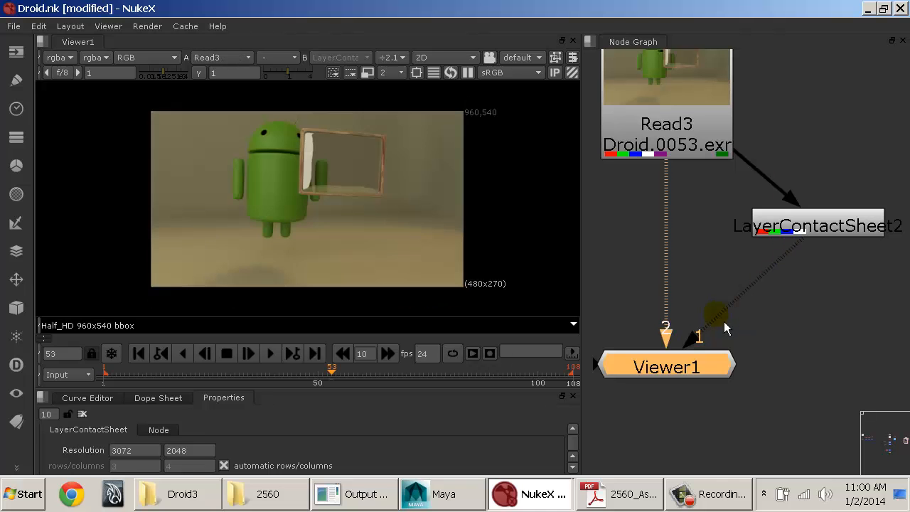
{"action": "key", "text": "1"}
{"action": "key", "text": "2"}
{"action": "key", "text": "1"}
{"action": "key", "text": "2"}
{"action": "key", "text": "1"}
{"action": "key", "text": "2"}
{"action": "key", "text": "1"}
{"action": "key", "text": "2"}
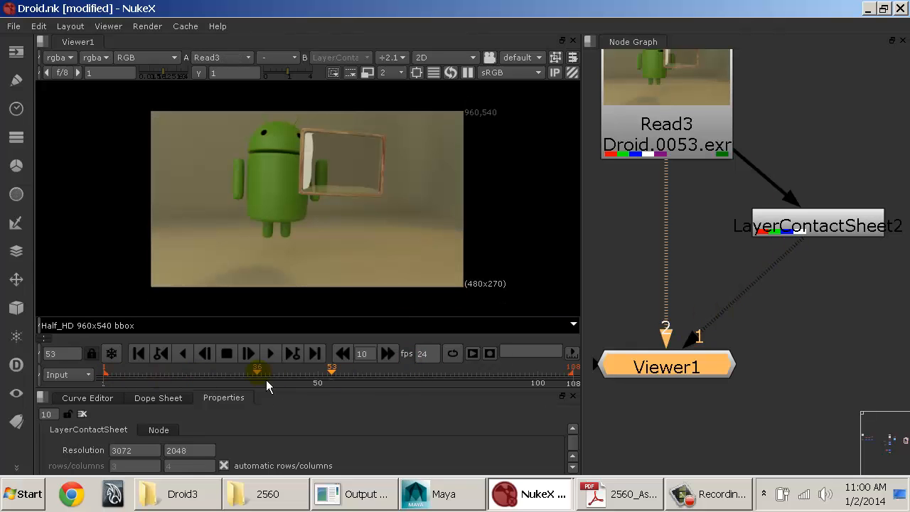
{"action": "key", "text": "1"}
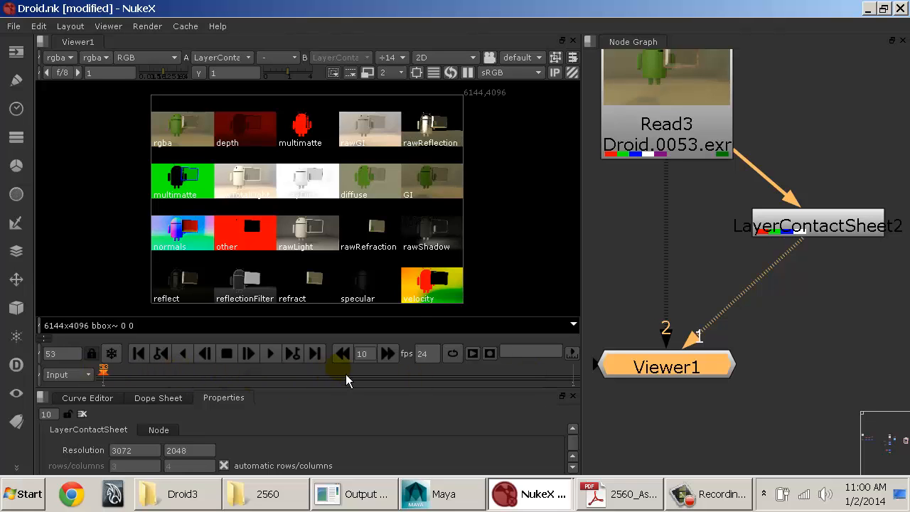
Step: Display the Read3 render, go to frame 65, and switch the viewer back to the contact sheet
{"action": "key", "text": "2"}
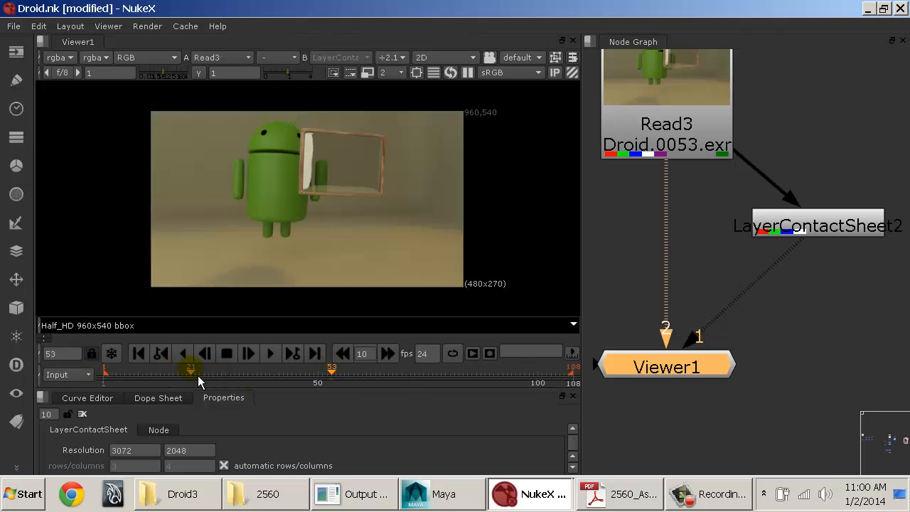
{"action": "left_click_drag", "start_coordinate": [198, 376], "coordinate": [385, 382]}
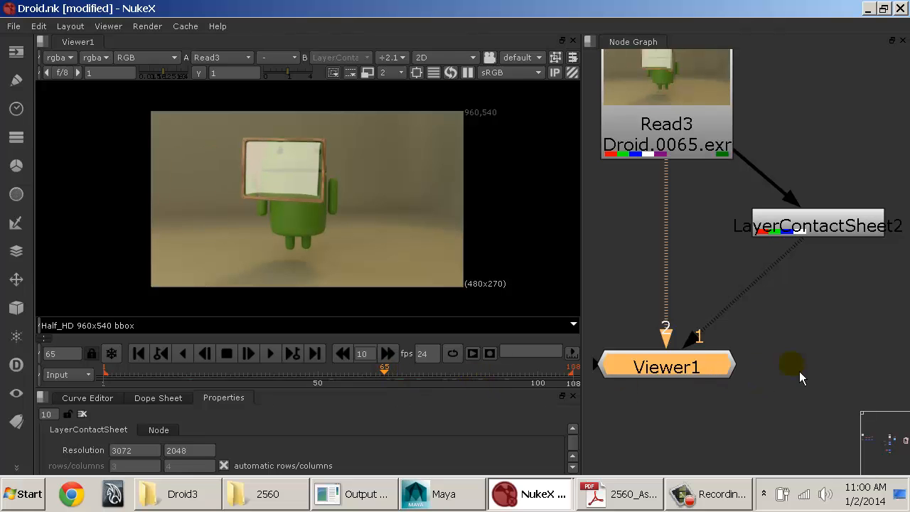
{"action": "key", "text": "1"}
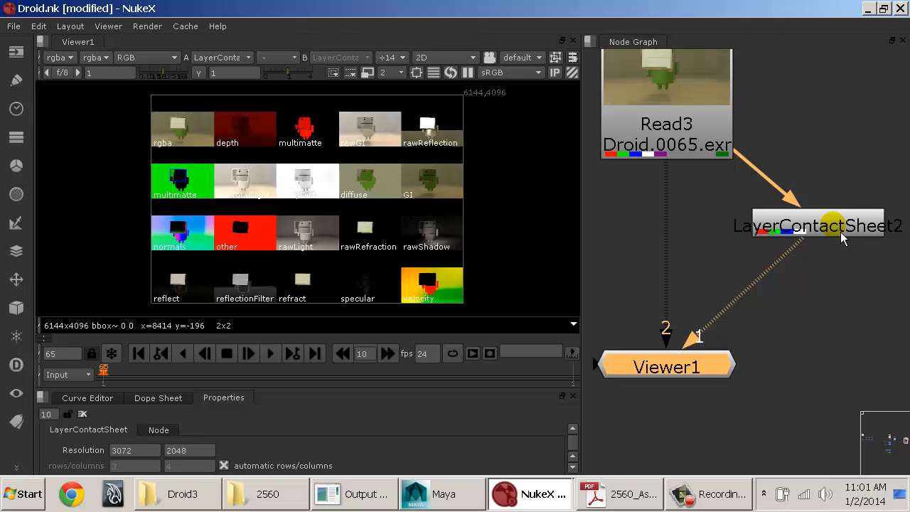
Step: Switch the viewer's timeline range to Global and widen the viewer pane slightly
{"action": "left_click", "coordinate": [80, 375]}
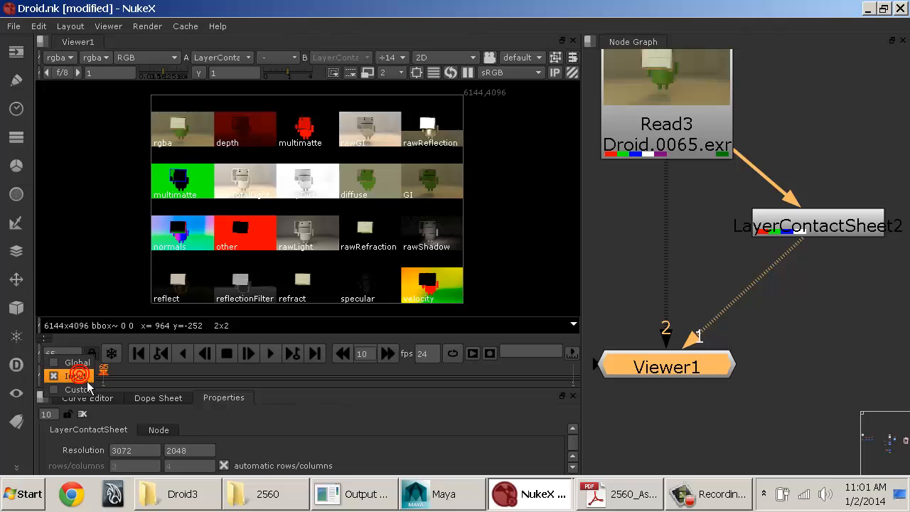
{"action": "left_click", "coordinate": [78, 363]}
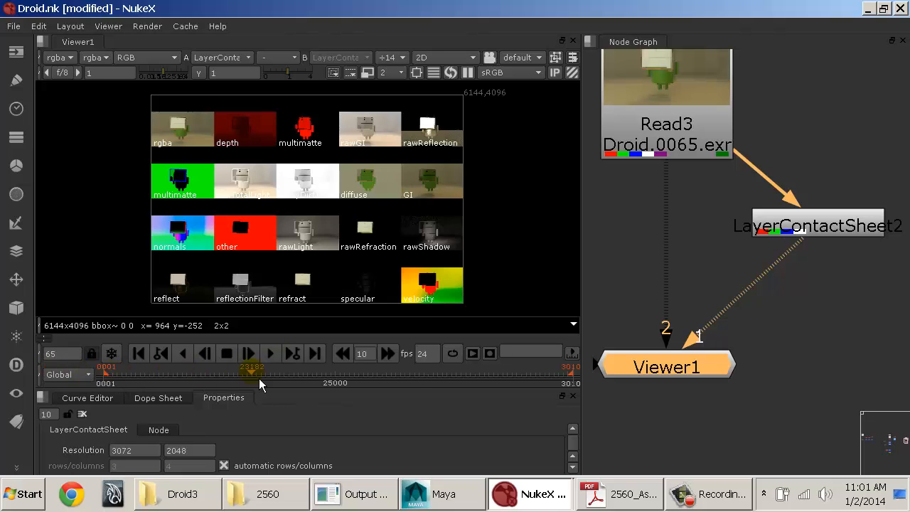
{"action": "left_click_drag", "start_coordinate": [258, 379], "coordinate": [398, 382]}
{"action": "left_click_drag", "start_coordinate": [114, 389], "coordinate": [612, 385]}
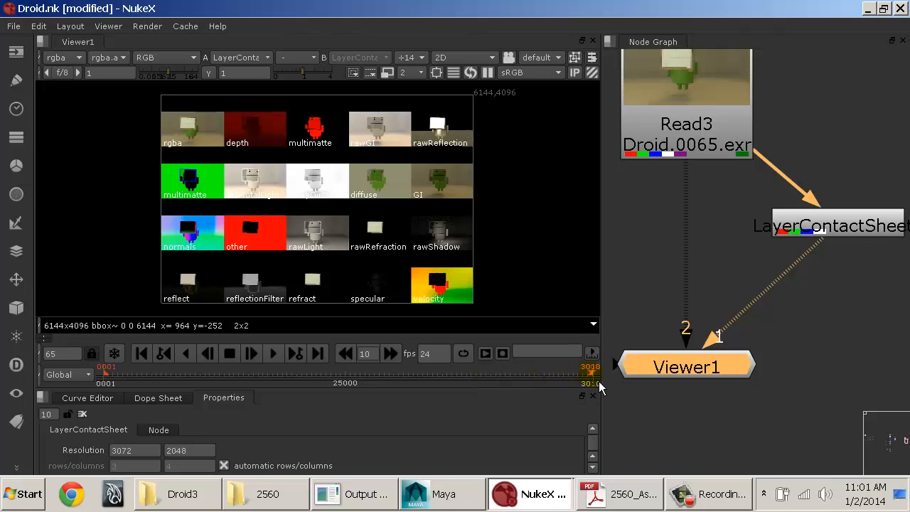
Step: Set the project's frame range to 1–120 in the Project Settings
{"action": "left_click", "coordinate": [815, 326]}
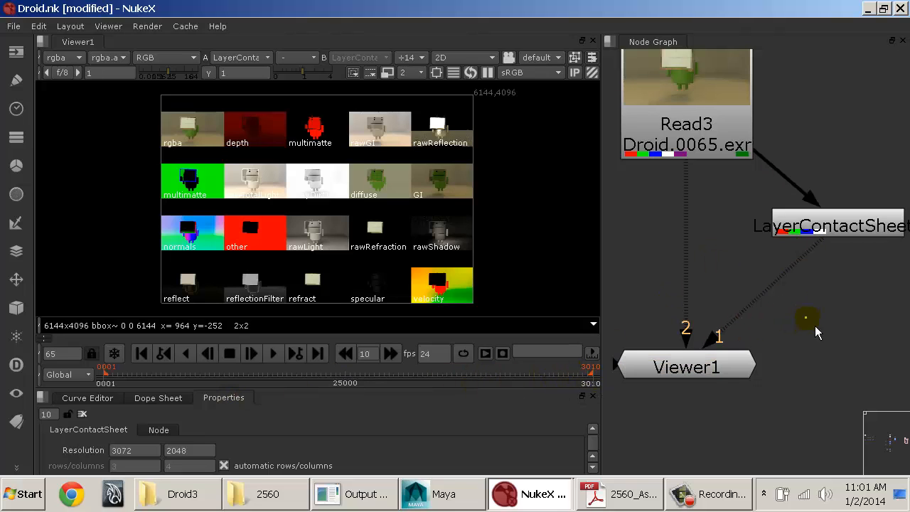
{"action": "key", "text": "s"}
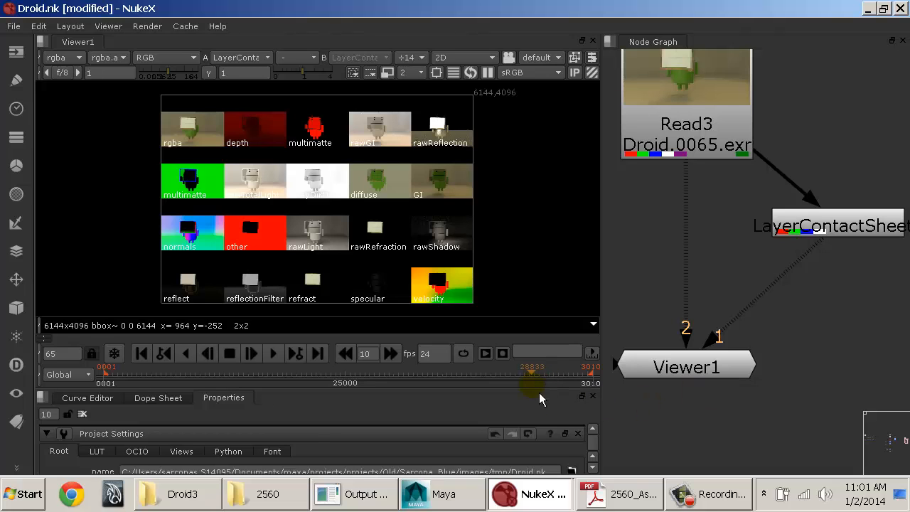
{"action": "left_click_drag", "start_coordinate": [539, 391], "coordinate": [519, 237]}
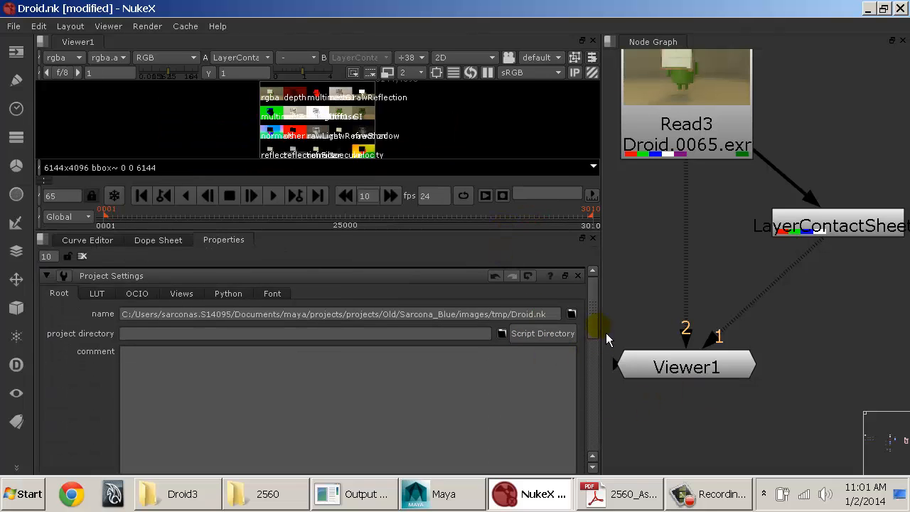
{"action": "left_click_drag", "start_coordinate": [593, 319], "coordinate": [610, 405]}
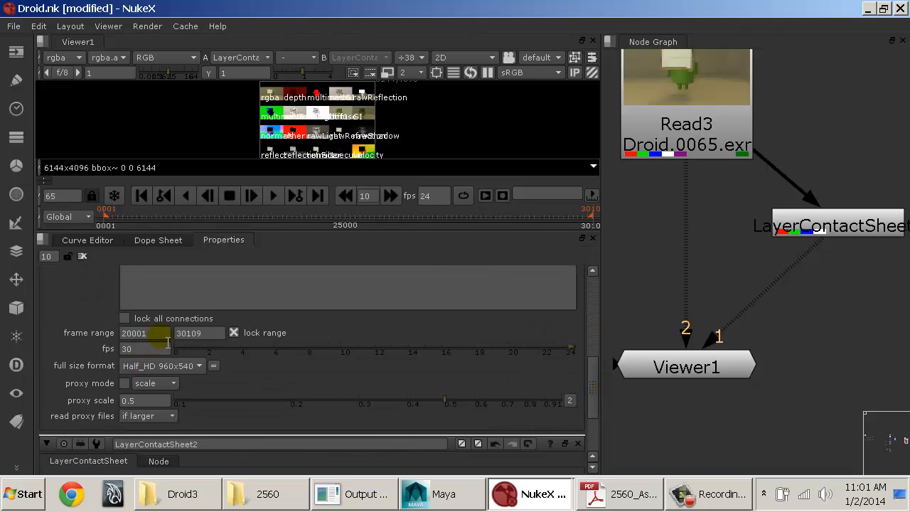
{"action": "left_click", "coordinate": [160, 333]}
{"action": "left_click_drag", "start_coordinate": [168, 344], "coordinate": [122, 344]}
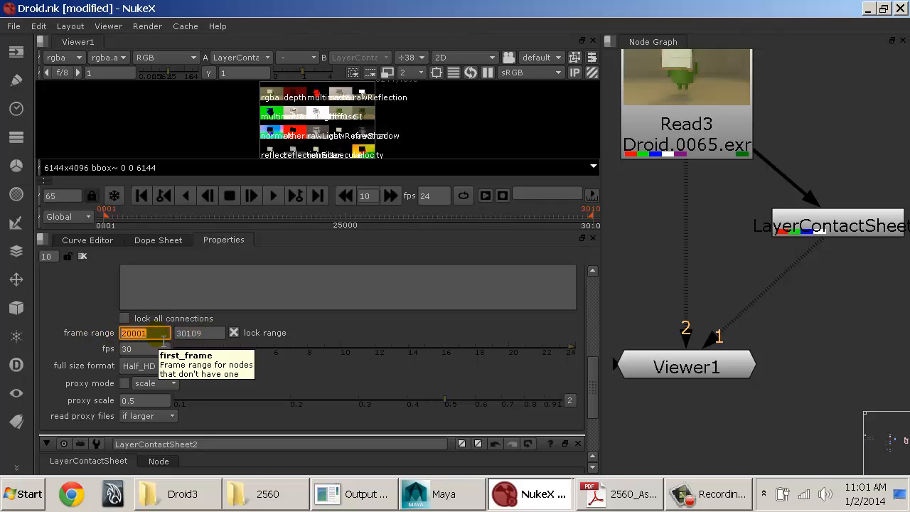
{"action": "type", "text": "1"}
{"action": "key", "text": "Tab"}
{"action": "type", "text": "120"}
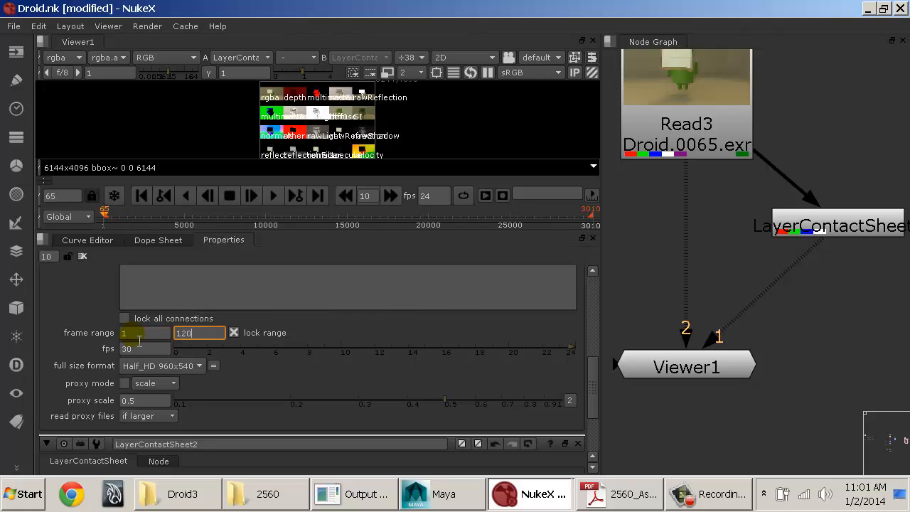
{"action": "key", "text": "Return"}
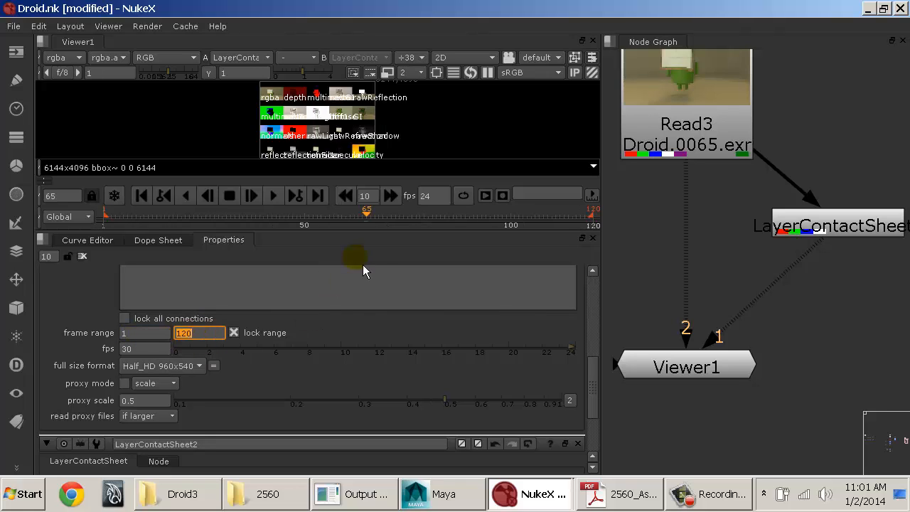
Step: Close the Project Settings and enlarge the viewer so the contact sheet and its timeline have more room
{"action": "left_click", "coordinate": [408, 232]}
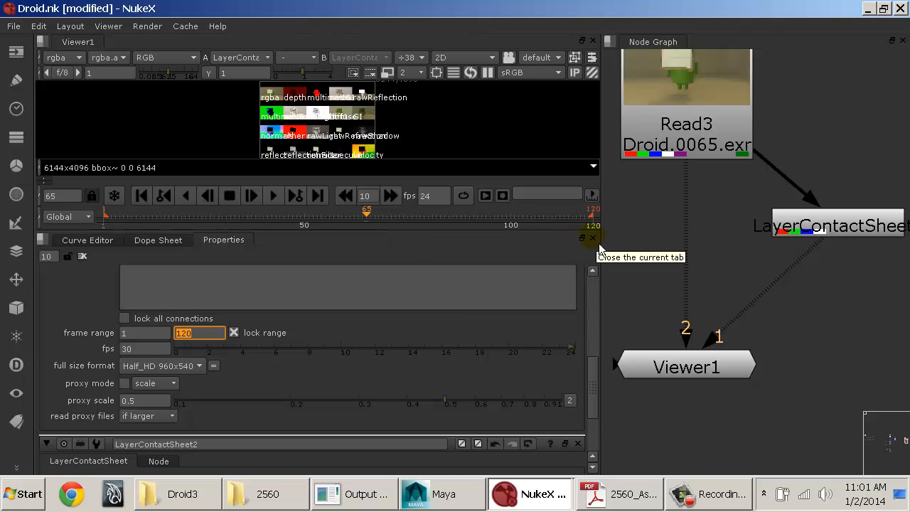
{"action": "left_click_drag", "start_coordinate": [562, 240], "coordinate": [563, 266]}
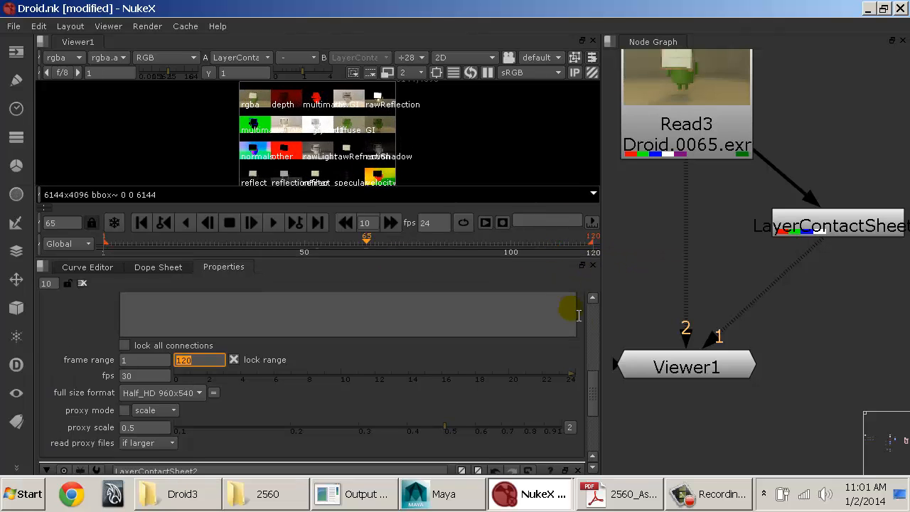
{"action": "left_click_drag", "start_coordinate": [591, 384], "coordinate": [599, 322]}
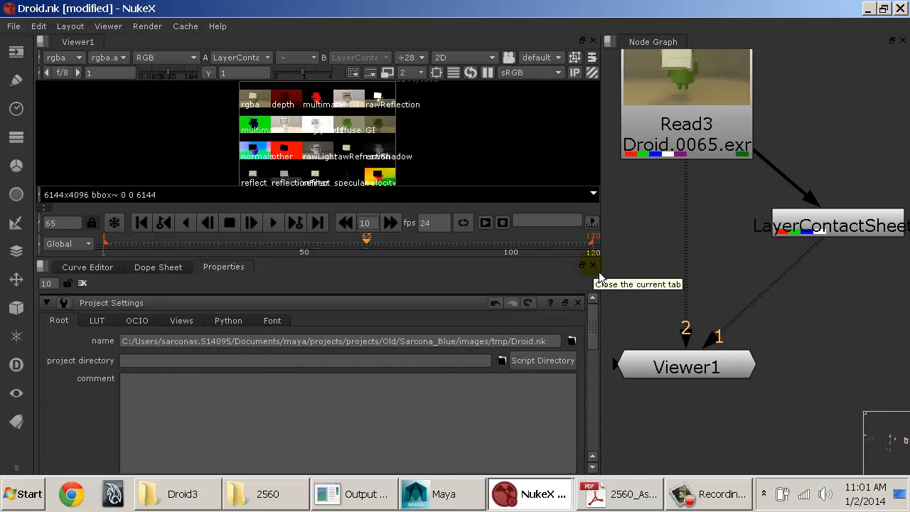
{"action": "left_click", "coordinate": [585, 308]}
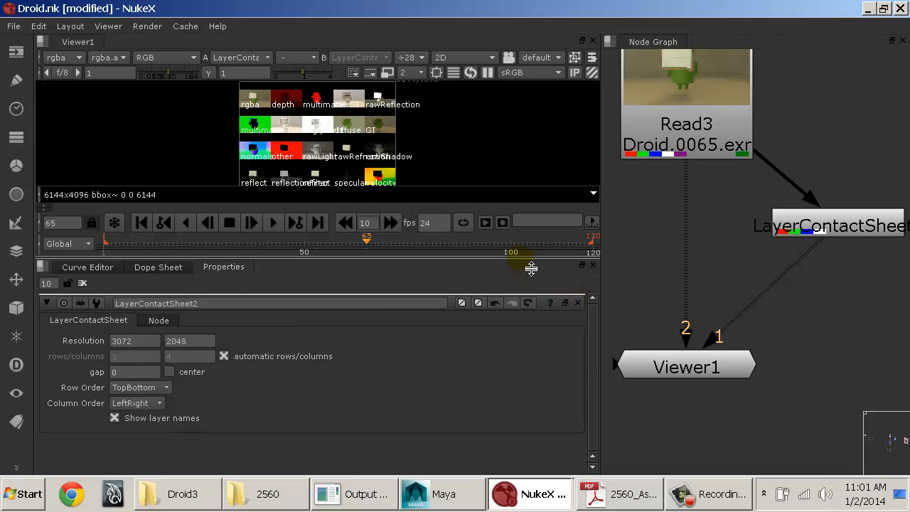
{"action": "left_click_drag", "start_coordinate": [528, 263], "coordinate": [528, 374]}
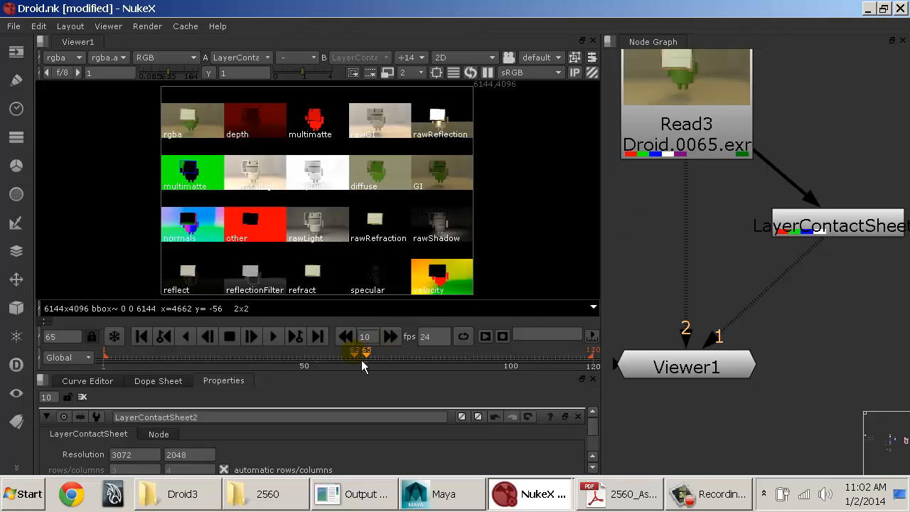
Step: Scrub the contact sheet to frame 104 and compare the viewer's Input timeline range with Global, finishing on Global
{"action": "left_click", "coordinate": [334, 361]}
{"action": "left_click_drag", "start_coordinate": [277, 359], "coordinate": [533, 364]}
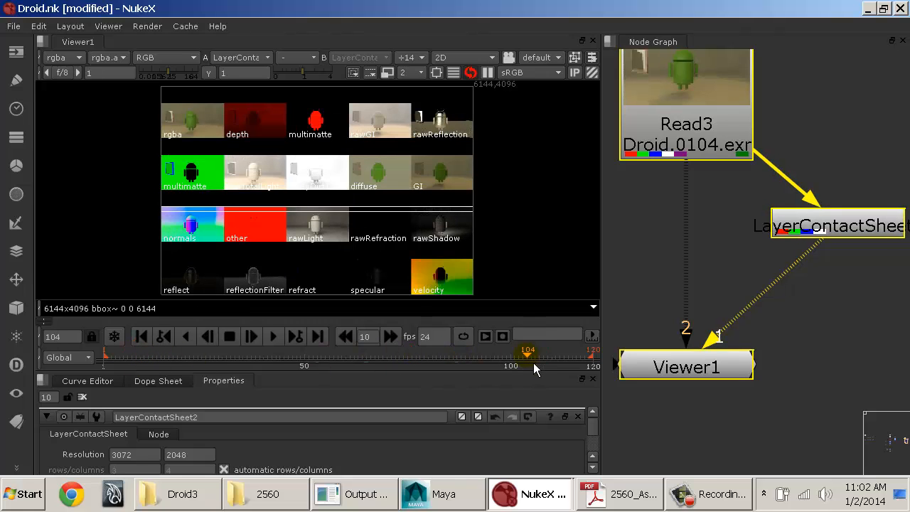
{"action": "left_click", "coordinate": [68, 358]}
{"action": "left_click", "coordinate": [75, 373]}
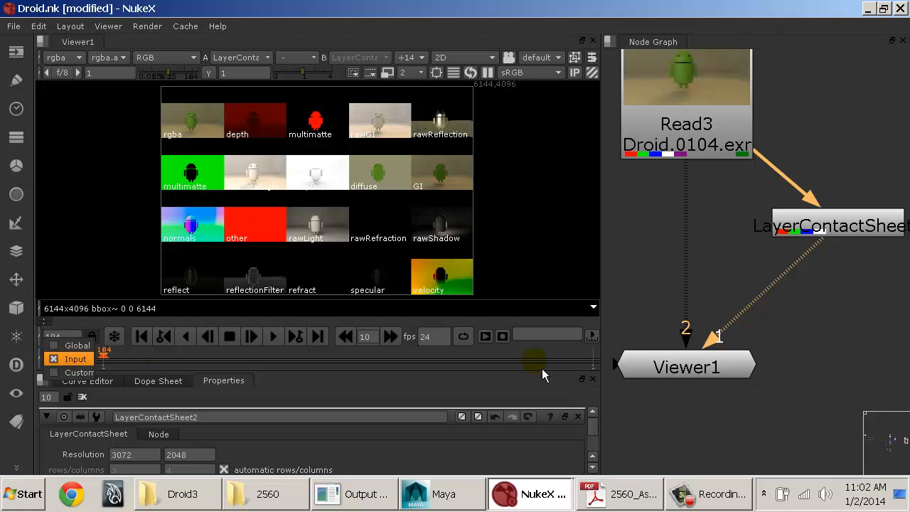
{"action": "left_click", "coordinate": [827, 229]}
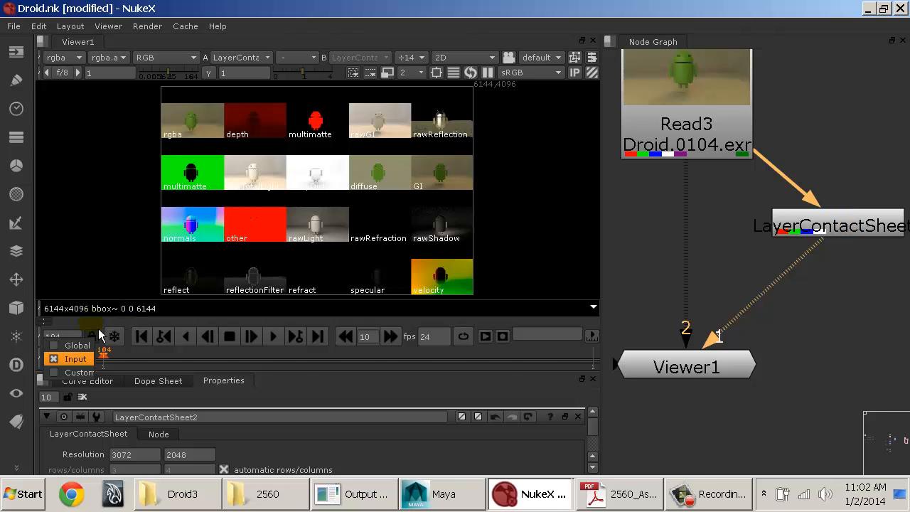
{"action": "left_click", "coordinate": [78, 346]}
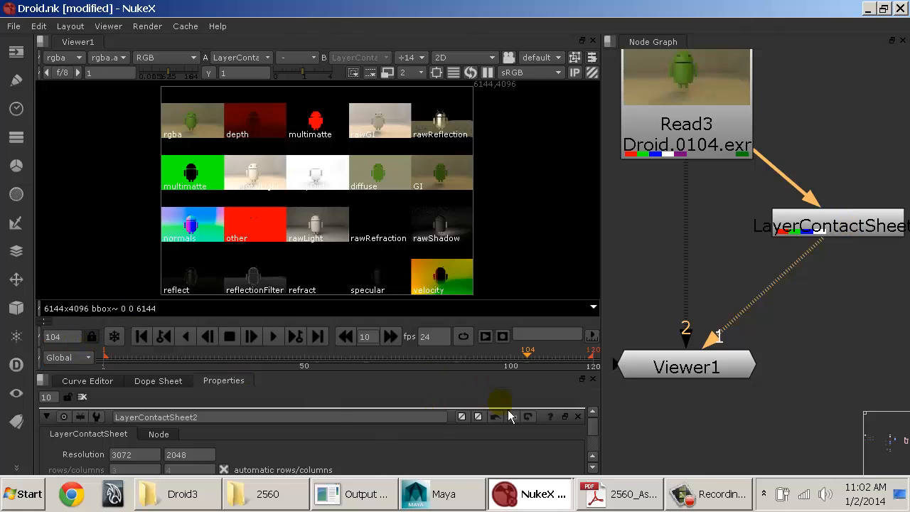
Step: Step the contact sheet back through frame 23 to frame 9
{"action": "left_click", "coordinate": [252, 367]}
{"action": "left_click", "coordinate": [194, 360]}
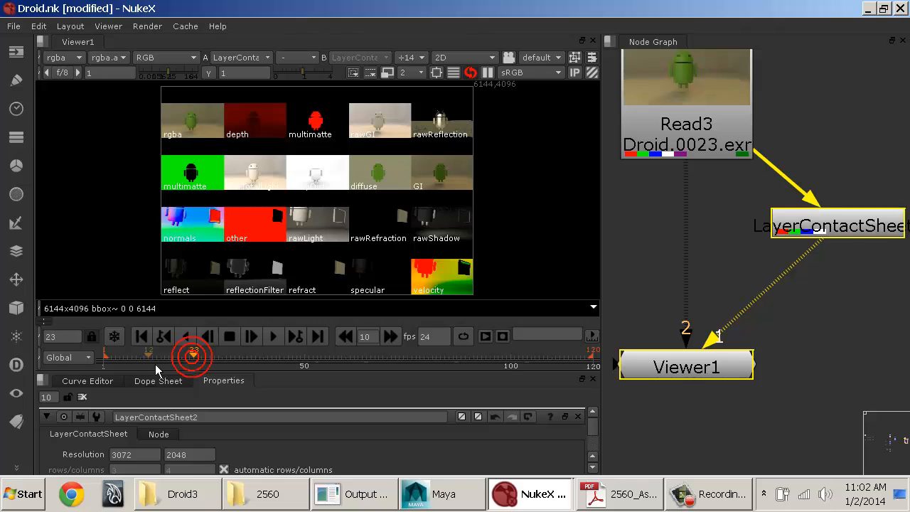
{"action": "left_click", "coordinate": [137, 359]}
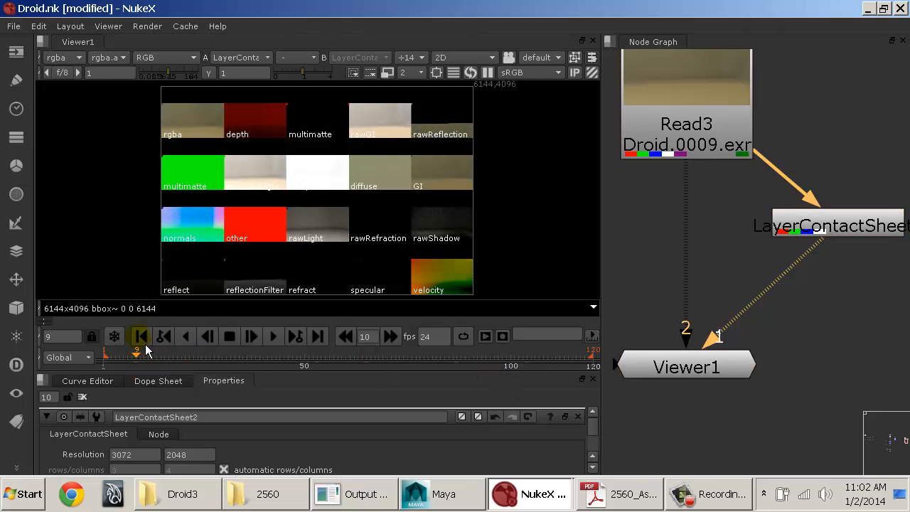
Step: Frame the Read3, LayerContactSheet2 and Viewer1 nodes in the Node Graph and go to frame 59
{"action": "scroll", "coordinate": [785, 340], "scroll_direction": "up", "scroll_amount": 2}
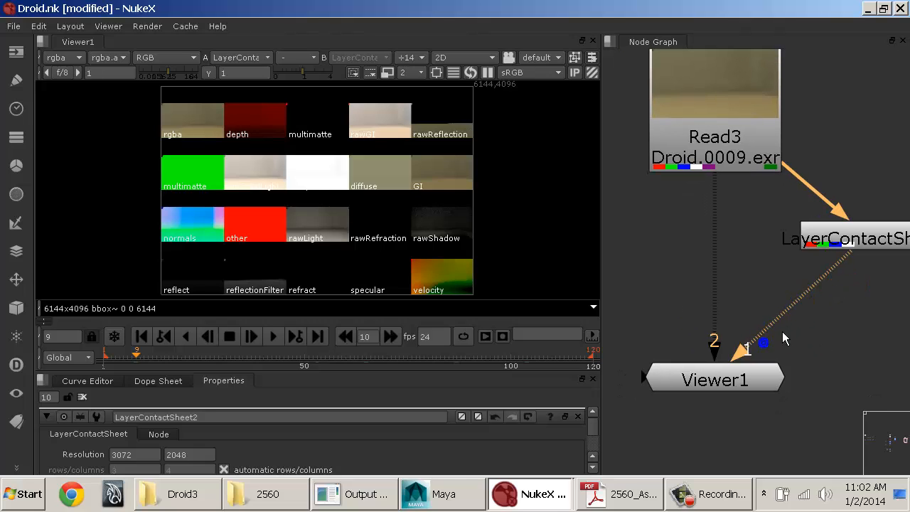
{"action": "scroll", "coordinate": [725, 295], "scroll_direction": "down", "scroll_amount": 5}
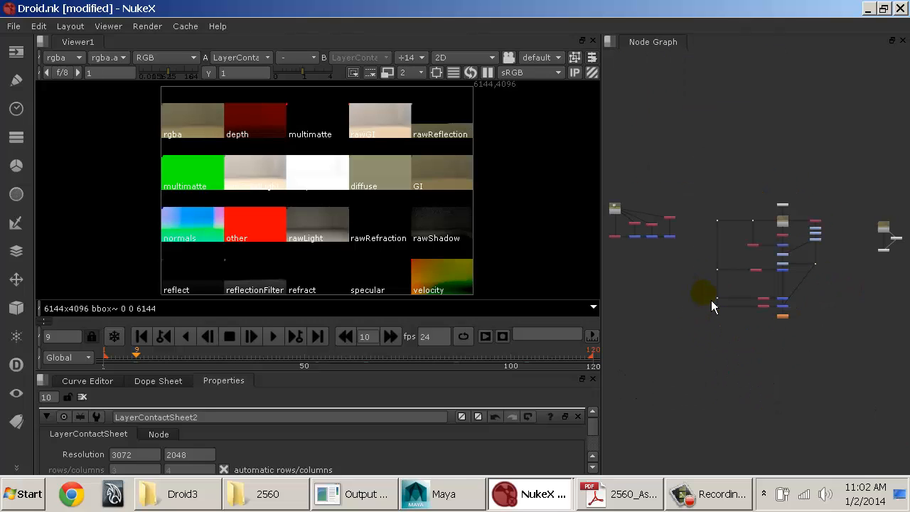
{"action": "left_click_drag", "start_coordinate": [877, 224], "coordinate": [906, 273]}
{"action": "key", "text": "f"}
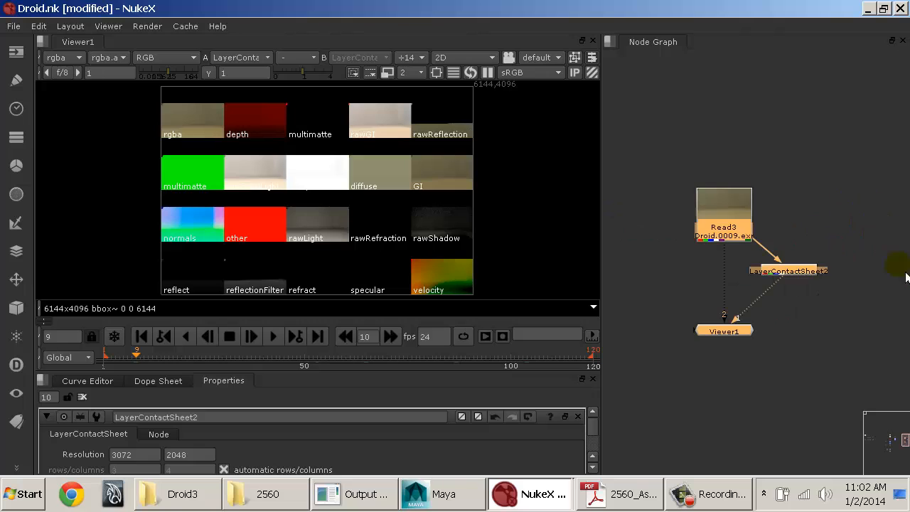
{"action": "left_click", "coordinate": [775, 312]}
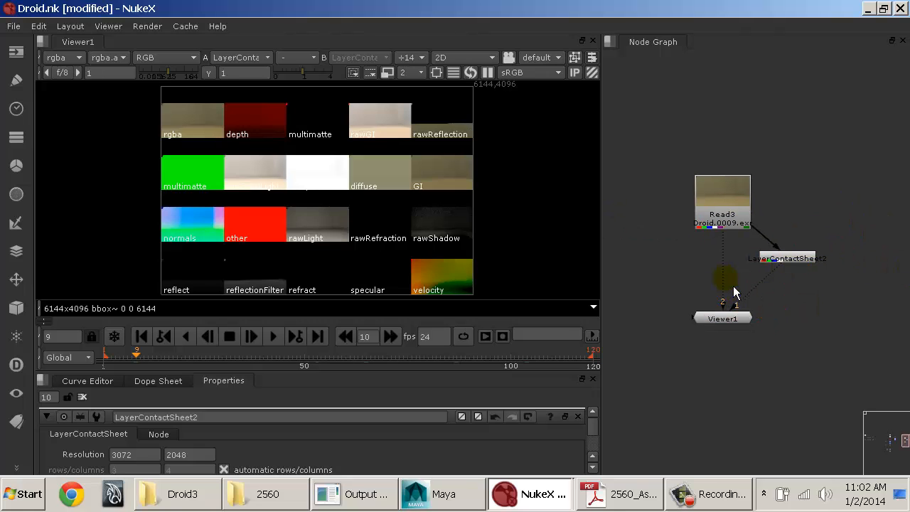
{"action": "key", "text": "f"}
{"action": "left_click", "coordinate": [342, 363]}
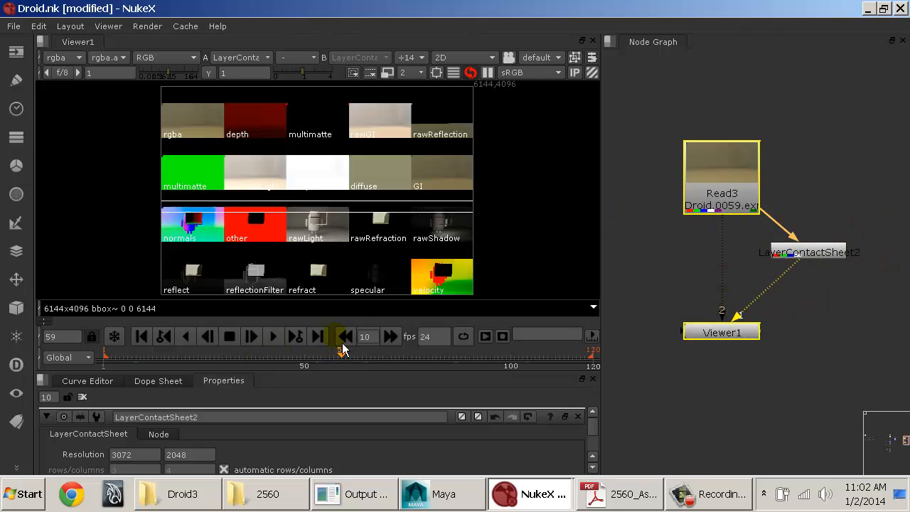
Step: Display Read3 through the viewer's first input and detach the second viewer connection
{"action": "left_click", "coordinate": [730, 209]}
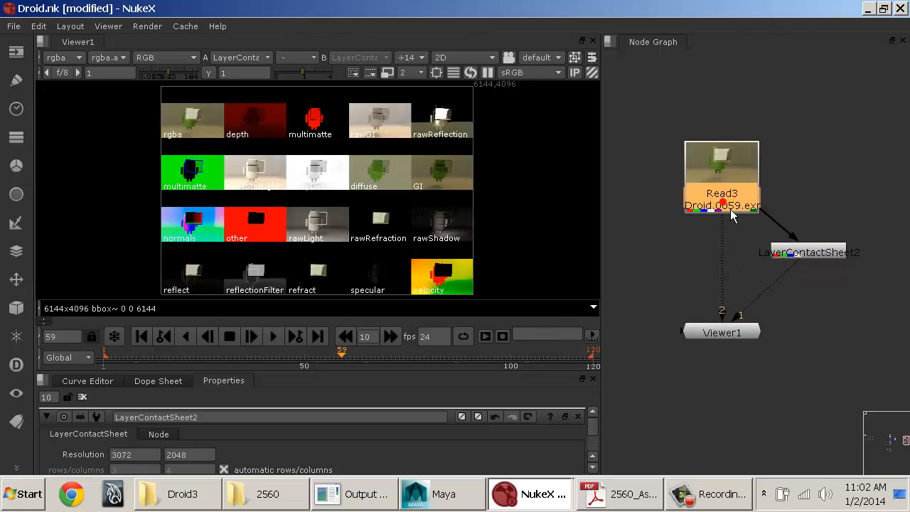
{"action": "key", "text": "1"}
{"action": "left_click", "coordinate": [736, 331]}
{"action": "left_click_drag", "start_coordinate": [722, 312], "coordinate": [719, 209]}
Step: Move the LayerContactSheet2 node beside Read3, away from the viewer connection
{"action": "left_click_drag", "start_coordinate": [808, 251], "coordinate": [850, 198]}
{"action": "middle_click_drag", "start_coordinate": [822, 221], "coordinate": [787, 286]}
{"action": "scroll", "coordinate": [796, 284], "scroll_direction": "up", "scroll_amount": 3}
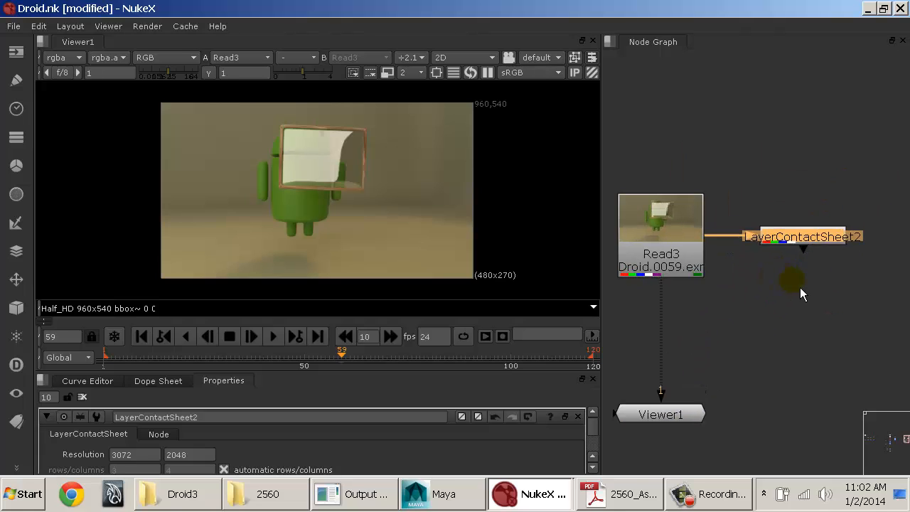
{"action": "middle_click_drag", "start_coordinate": [806, 249], "coordinate": [808, 261]}
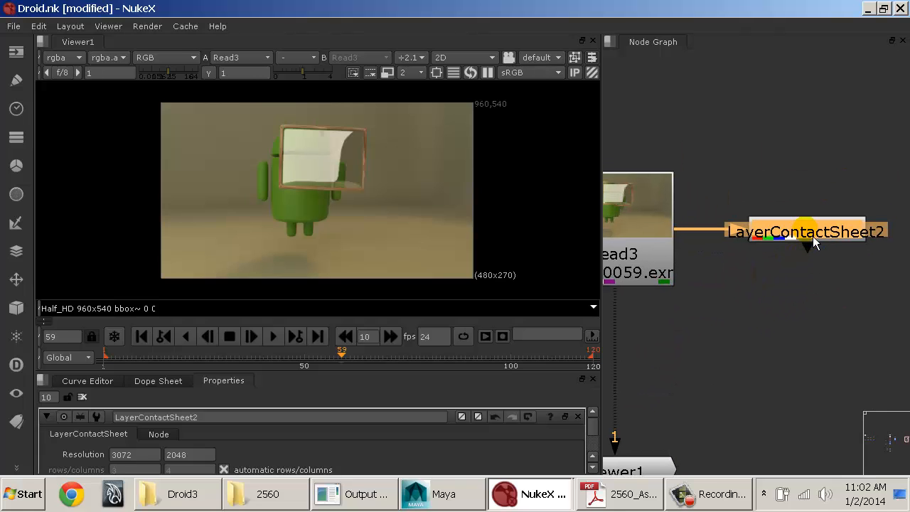
{"action": "left_click", "coordinate": [811, 237]}
{"action": "middle_click_drag", "start_coordinate": [735, 259], "coordinate": [808, 226]}
Step: Open the Read3 properties, give the properties pane more height and look through the Read and Node settings
{"action": "left_click", "coordinate": [688, 190]}
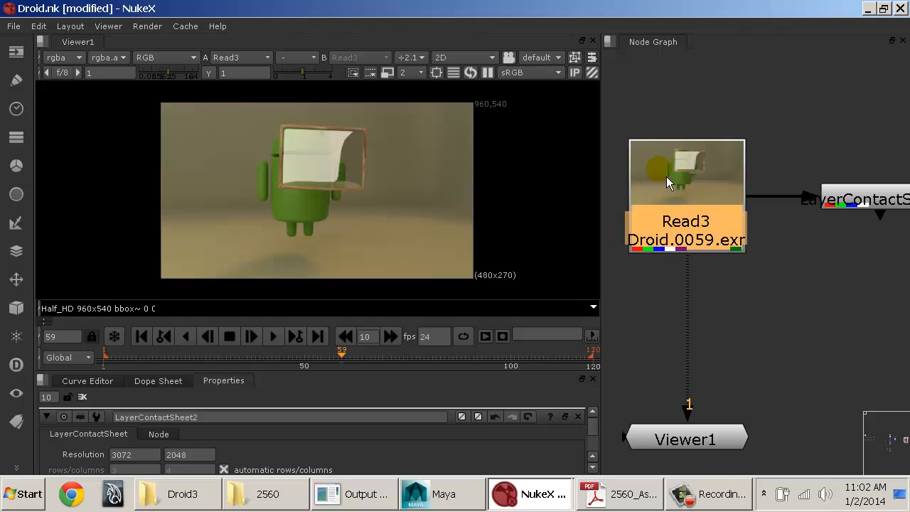
{"action": "double_click", "coordinate": [699, 205]}
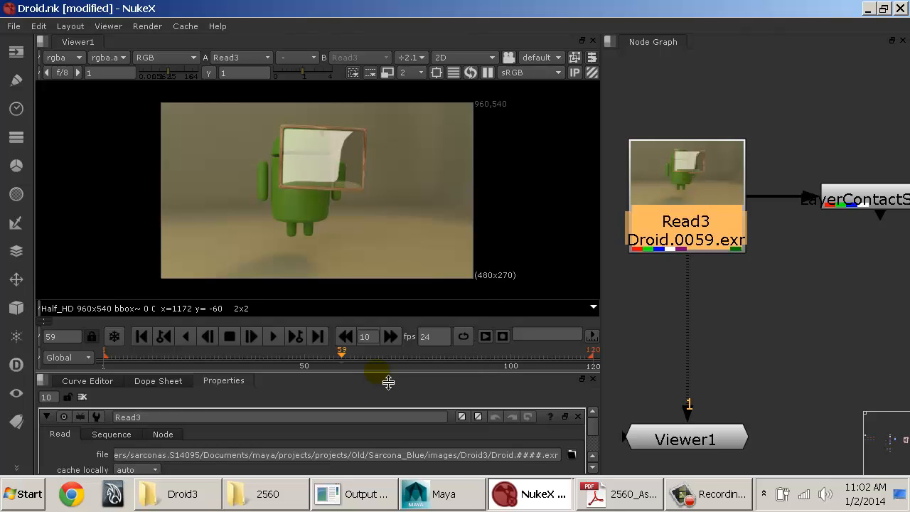
{"action": "left_click_drag", "start_coordinate": [377, 371], "coordinate": [359, 231]}
{"action": "scroll", "coordinate": [315, 366], "scroll_direction": "down", "scroll_amount": 3}
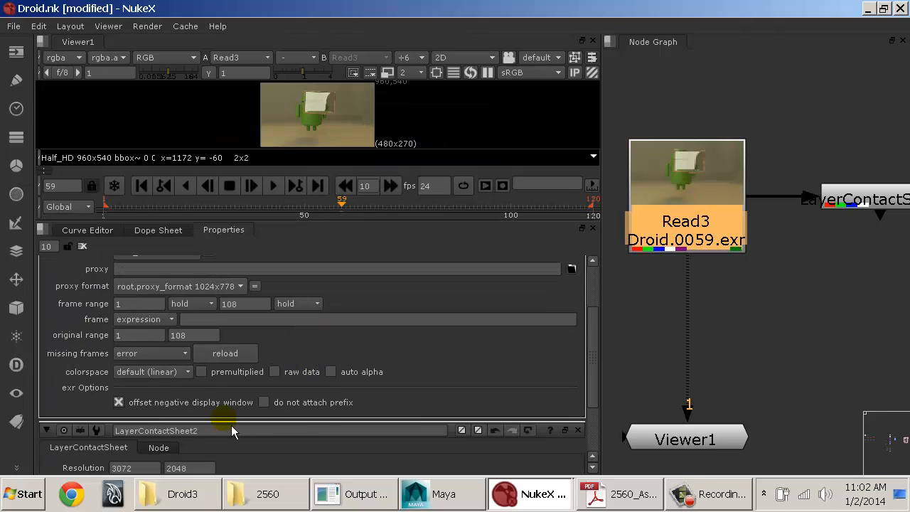
{"action": "scroll", "coordinate": [174, 391], "scroll_direction": "up", "scroll_amount": 3}
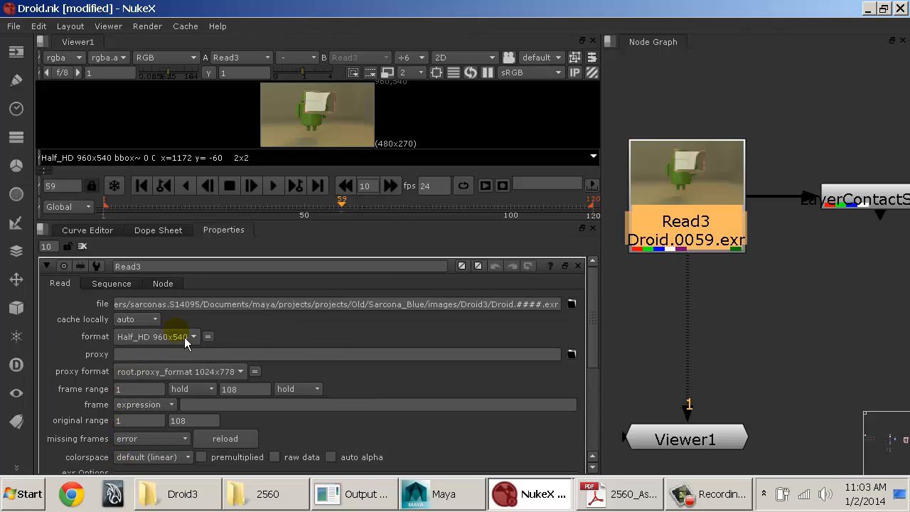
{"action": "left_click", "coordinate": [163, 283]}
{"action": "scroll", "coordinate": [265, 390], "scroll_direction": "down", "scroll_amount": 3}
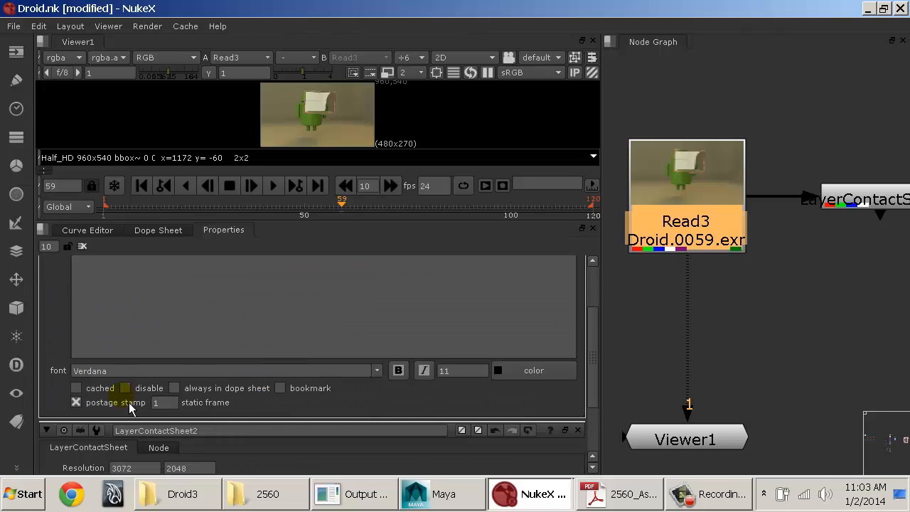
{"action": "scroll", "coordinate": [205, 372], "scroll_direction": "up", "scroll_amount": 3}
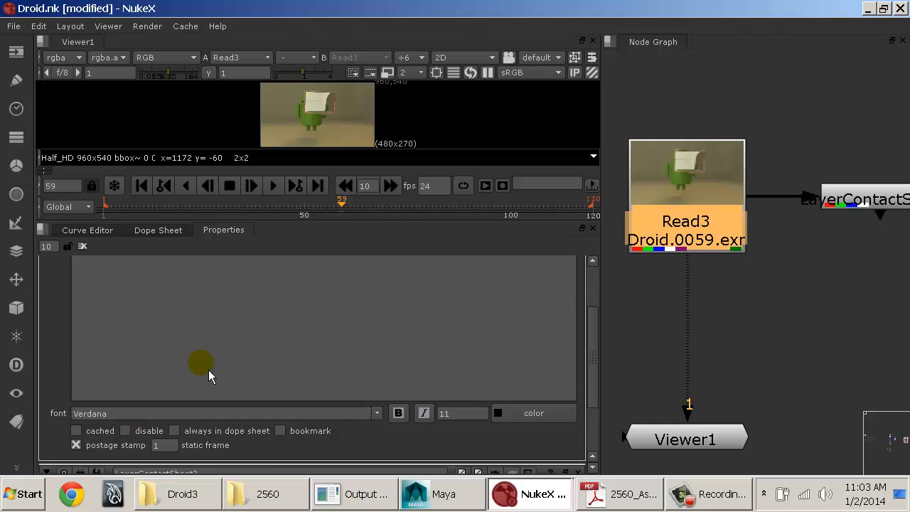
{"action": "scroll", "coordinate": [213, 356], "scroll_direction": "down", "scroll_amount": 5}
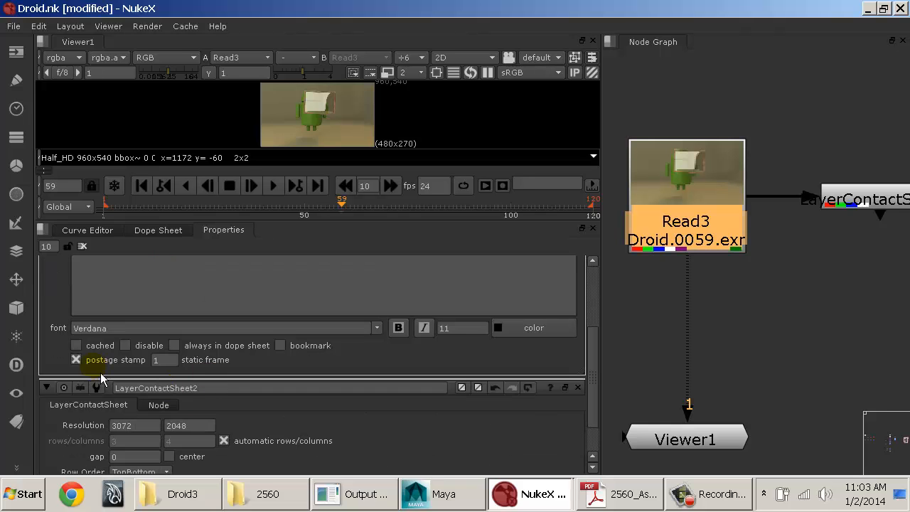
Step: Toggle Read3's postage stamp off and on, leaving it enabled, and give the viewer back some height
{"action": "left_click", "coordinate": [96, 361]}
{"action": "left_click", "coordinate": [95, 361]}
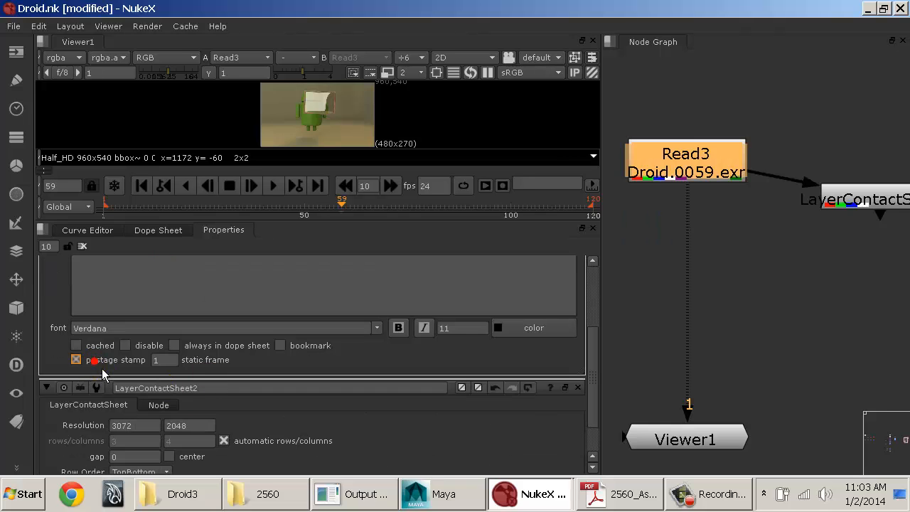
{"action": "left_click", "coordinate": [95, 361]}
{"action": "left_click", "coordinate": [95, 362]}
{"action": "left_click", "coordinate": [95, 360]}
{"action": "left_click", "coordinate": [95, 360]}
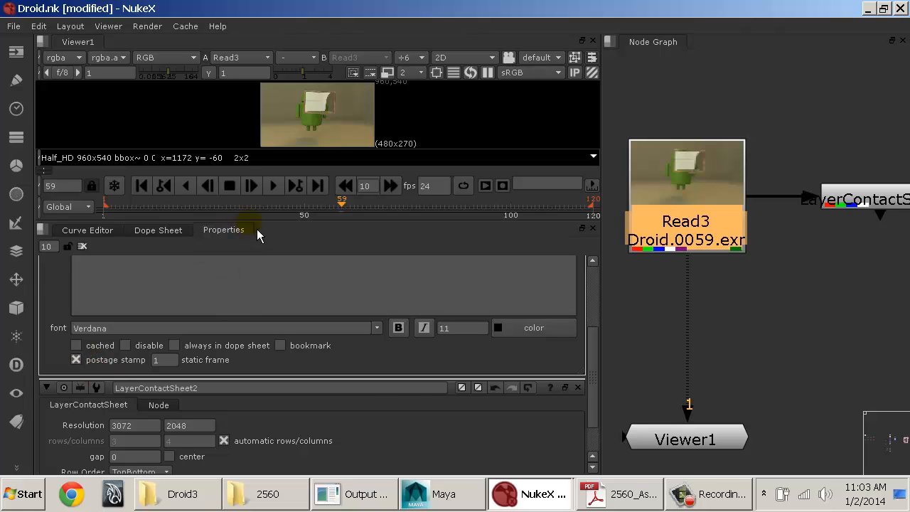
{"action": "left_click_drag", "start_coordinate": [257, 231], "coordinate": [258, 289]}
Step: Enable the postage stamp in LayerContactSheet2's Node settings and examine its thumbnail in the Node Graph
{"action": "left_click", "coordinate": [897, 206]}
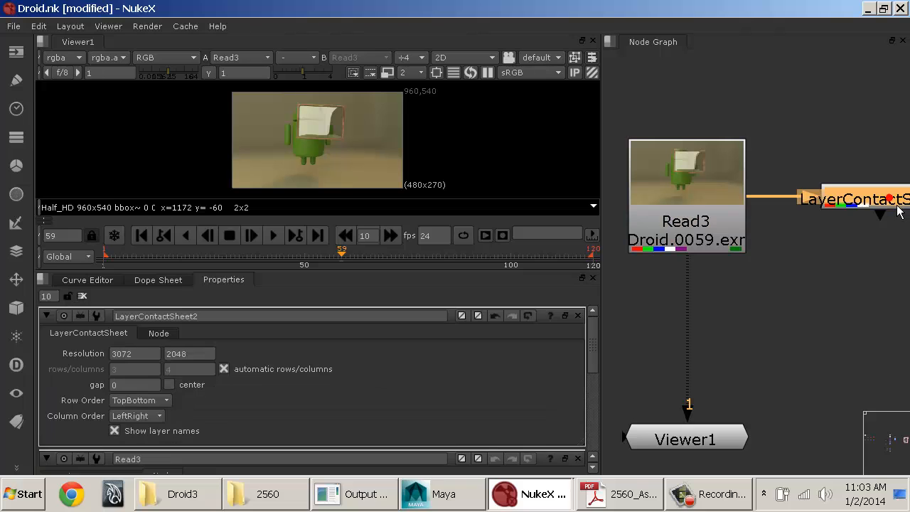
{"action": "left_click", "coordinate": [167, 338]}
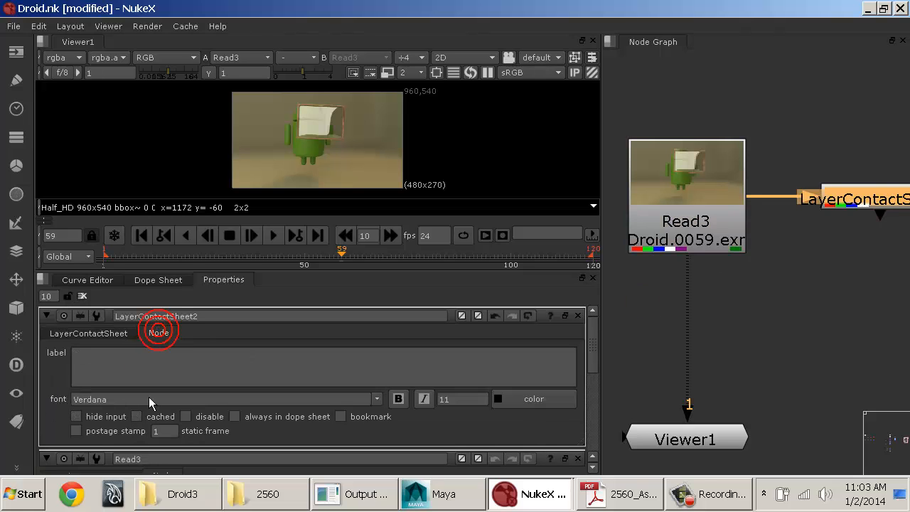
{"action": "left_click", "coordinate": [120, 431]}
{"action": "scroll", "coordinate": [806, 299], "scroll_direction": "up", "scroll_amount": 8}
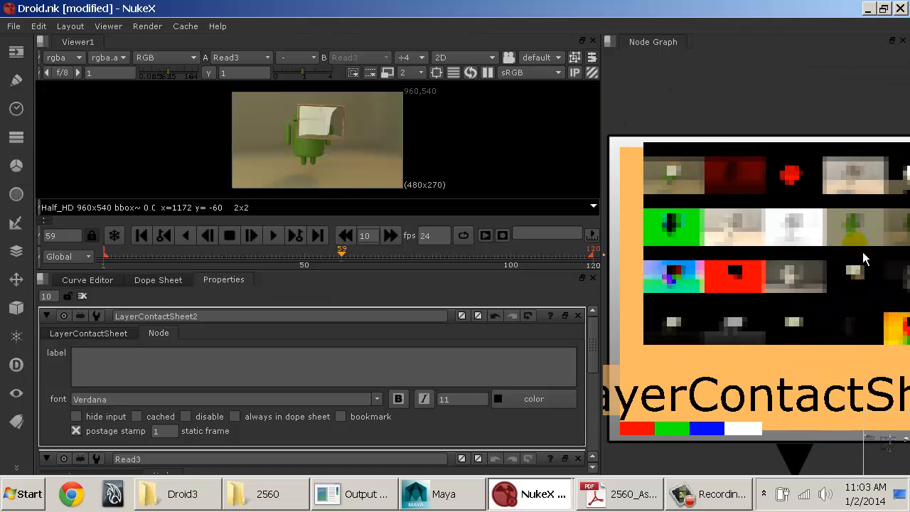
{"action": "scroll", "coordinate": [852, 331], "scroll_direction": "down", "scroll_amount": 6}
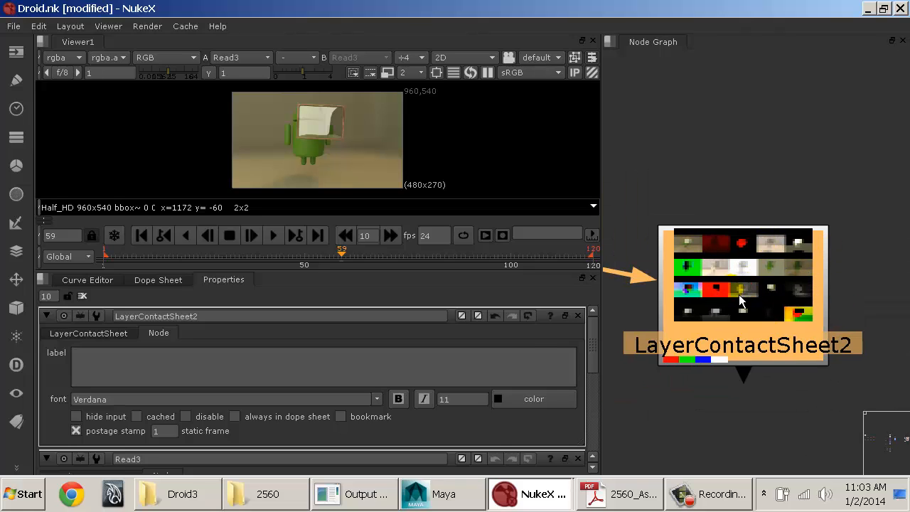
Step: Turn LayerContactSheet2's postage stamp off, toggling it once more, and bring Read3 back into view
{"action": "left_click", "coordinate": [121, 431]}
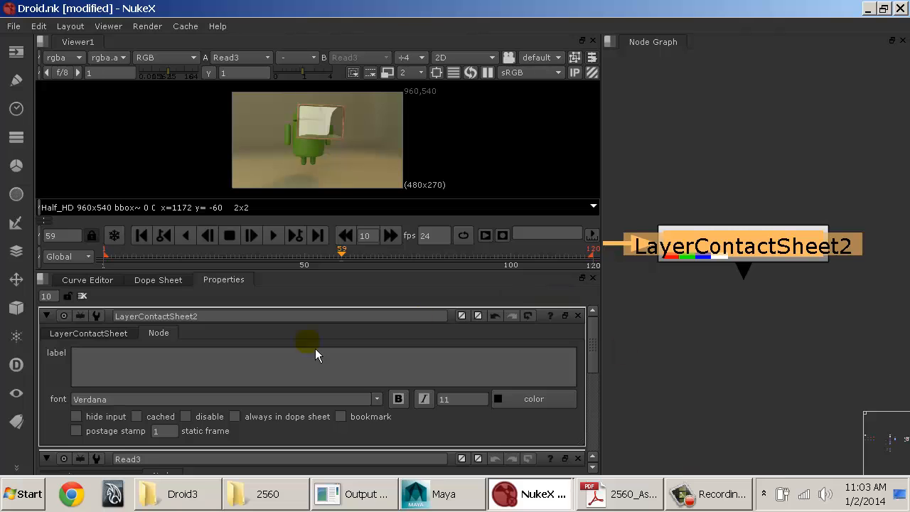
{"action": "left_click", "coordinate": [103, 435]}
{"action": "left_click", "coordinate": [103, 435]}
{"action": "left_click", "coordinate": [647, 388]}
{"action": "scroll", "coordinate": [861, 300], "scroll_direction": "down", "scroll_amount": 5}
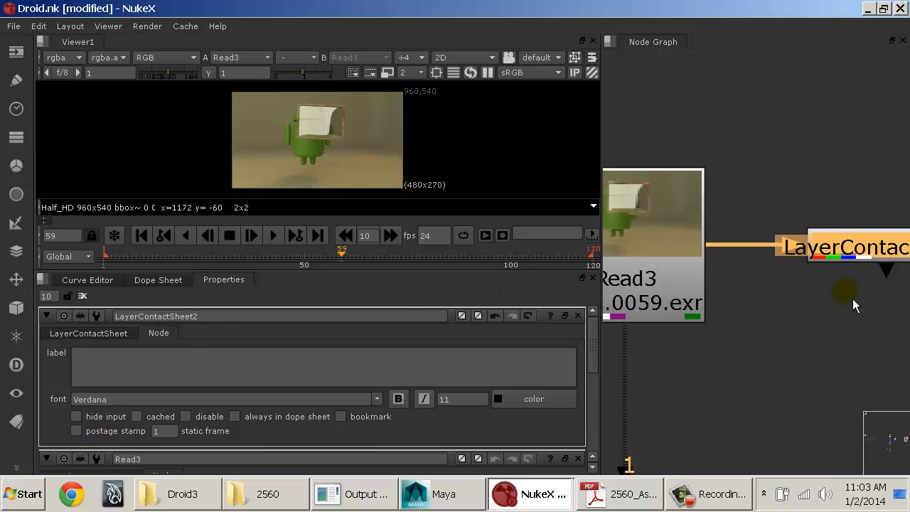
Step: Shift the LayerContactSheet2 node slightly farther from Read3 and keep it level with it
{"action": "middle_click_drag", "start_coordinate": [794, 286], "coordinate": [804, 227]}
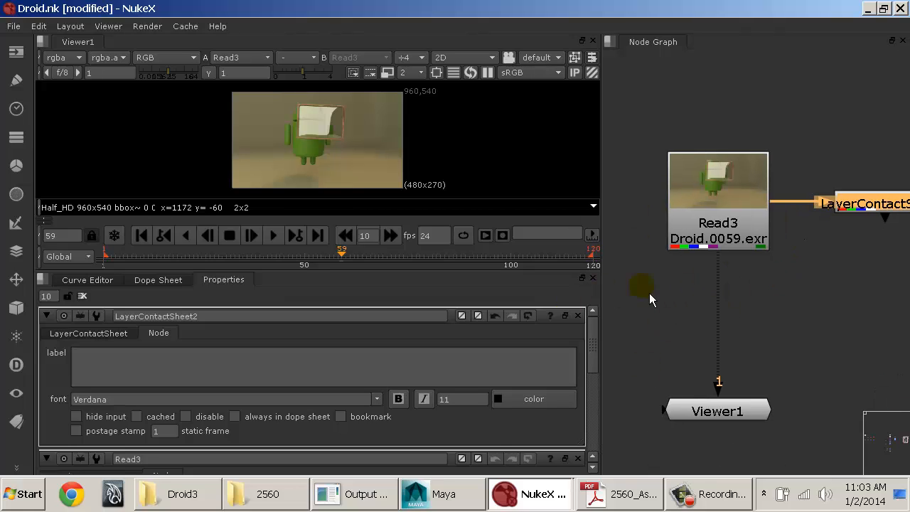
{"action": "left_click_drag", "start_coordinate": [868, 206], "coordinate": [873, 219]}
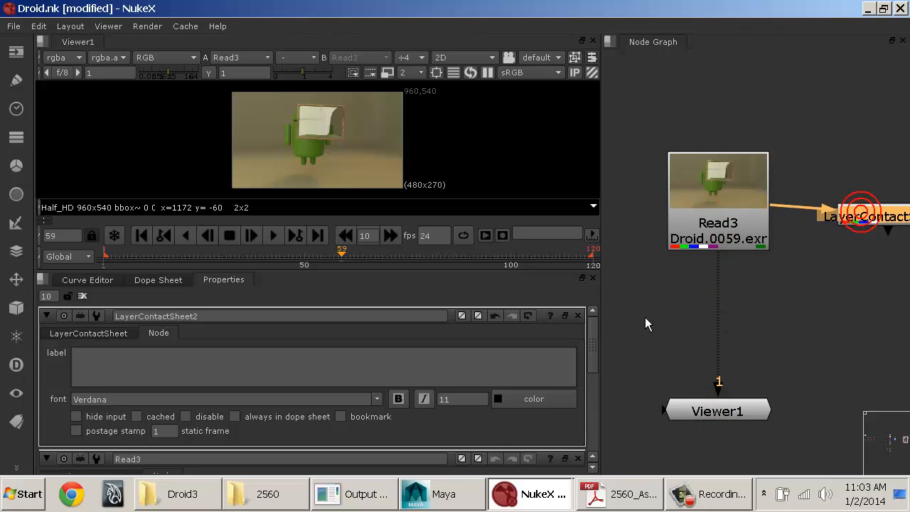
{"action": "left_click_drag", "start_coordinate": [869, 224], "coordinate": [881, 213]}
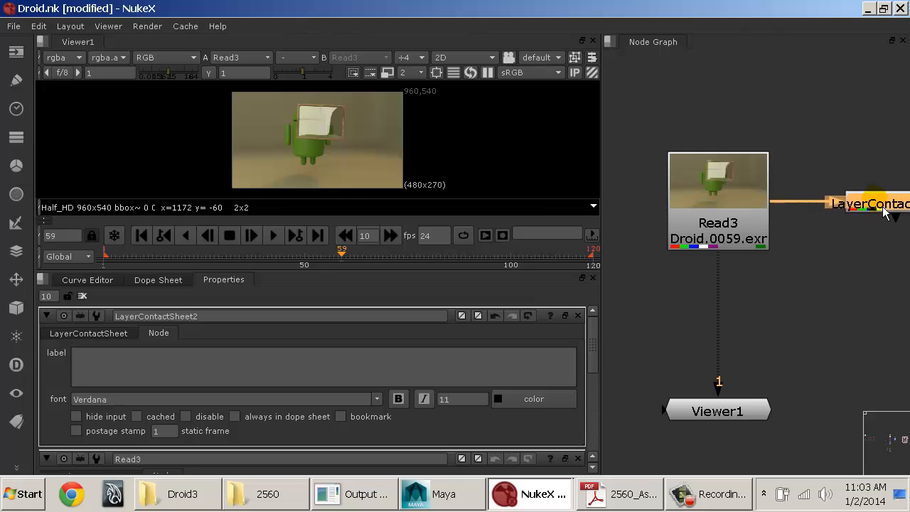
{"action": "middle_click_drag", "start_coordinate": [750, 241], "coordinate": [726, 181]}
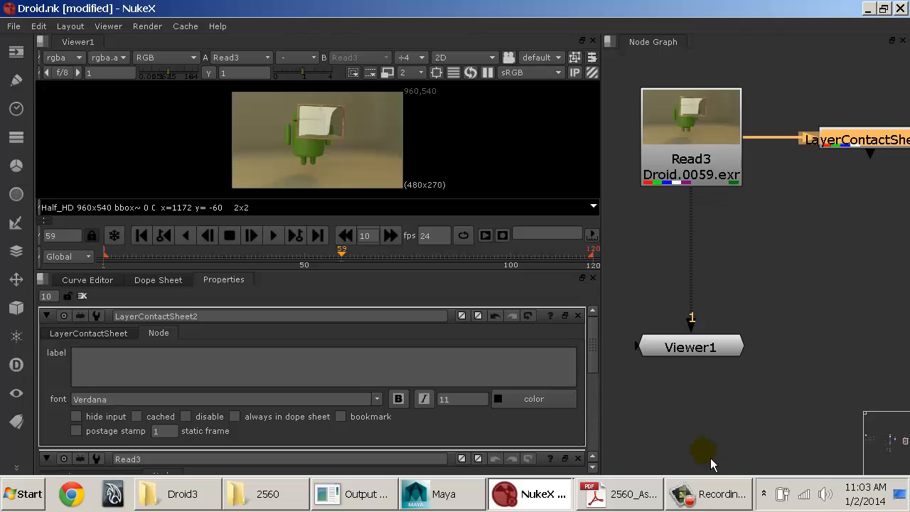
Step: Close LayerContactSheet2's properties and move the Properties tab into a new pane split off below the Node Graph
{"action": "left_click", "coordinate": [577, 315]}
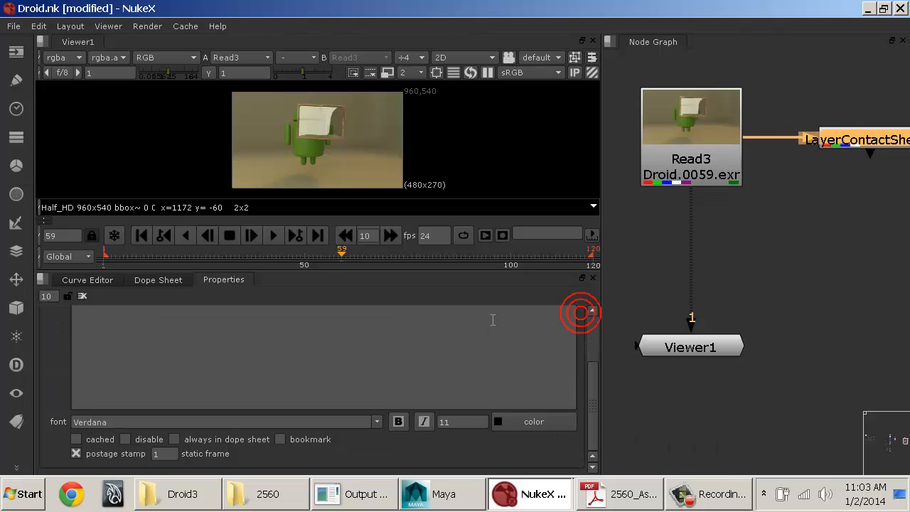
{"action": "mouse_move", "coordinate": [232, 283]}
{"action": "left_mouse_down"}
{"action": "mouse_move", "coordinate": [208, 189]}
{"action": "mouse_move", "coordinate": [229, 96]}
{"action": "mouse_move", "coordinate": [238, 141]}
{"action": "mouse_move", "coordinate": [406, 249]}
{"action": "mouse_move", "coordinate": [379, 257]}
{"action": "mouse_move", "coordinate": [622, 194]}
{"action": "mouse_move", "coordinate": [504, 259]}
{"action": "mouse_move", "coordinate": [545, 166]}
{"action": "mouse_move", "coordinate": [649, 65]}
{"action": "mouse_move", "coordinate": [662, 75]}
{"action": "mouse_move", "coordinate": [312, 248]}
{"action": "mouse_move", "coordinate": [210, 282]}
{"action": "mouse_move", "coordinate": [224, 281]}
{"action": "left_mouse_up"}
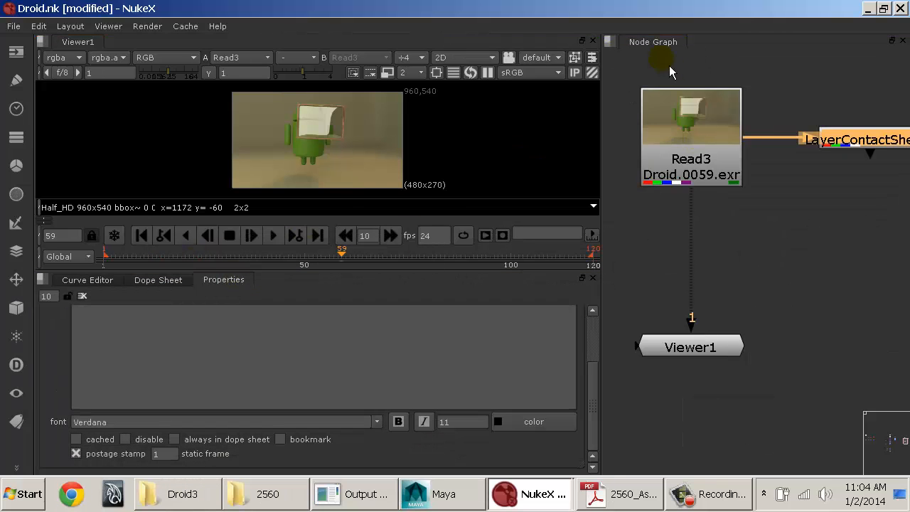
{"action": "right_click", "coordinate": [657, 43]}
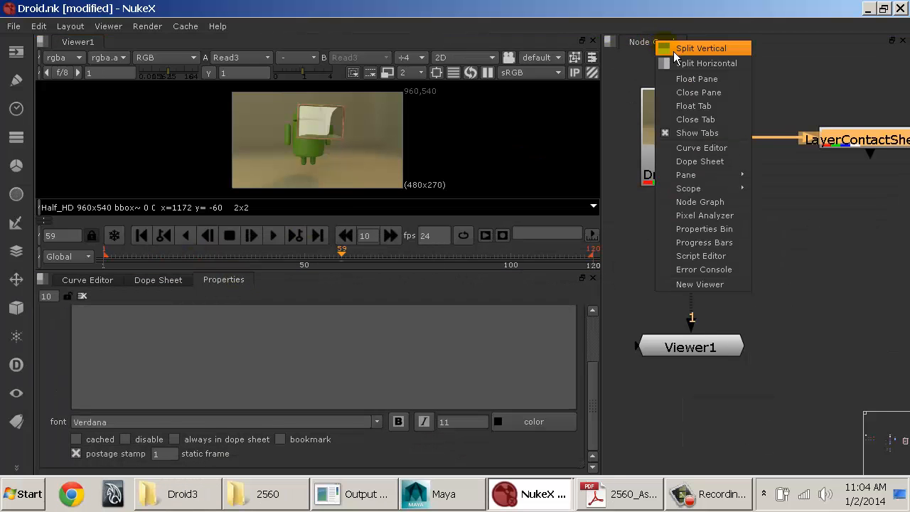
{"action": "left_click", "coordinate": [673, 48]}
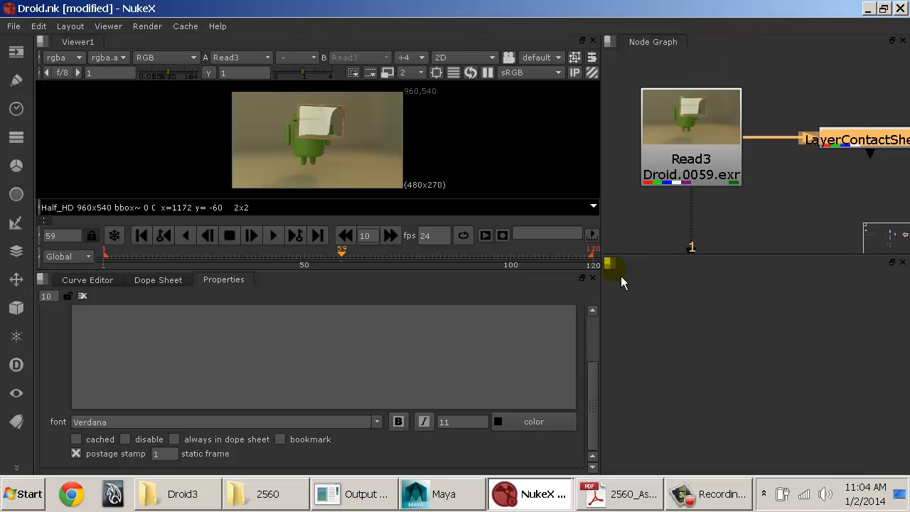
{"action": "left_click_drag", "start_coordinate": [232, 287], "coordinate": [672, 294]}
Step: Extend the viewer pane down over the Curve Editor area and widen the Node Graph and Properties panes
{"action": "left_click_drag", "start_coordinate": [601, 249], "coordinate": [576, 249]}
{"action": "left_click_drag", "start_coordinate": [384, 271], "coordinate": [376, 469]}
{"action": "scroll", "coordinate": [397, 255], "scroll_direction": "up", "scroll_amount": 3}
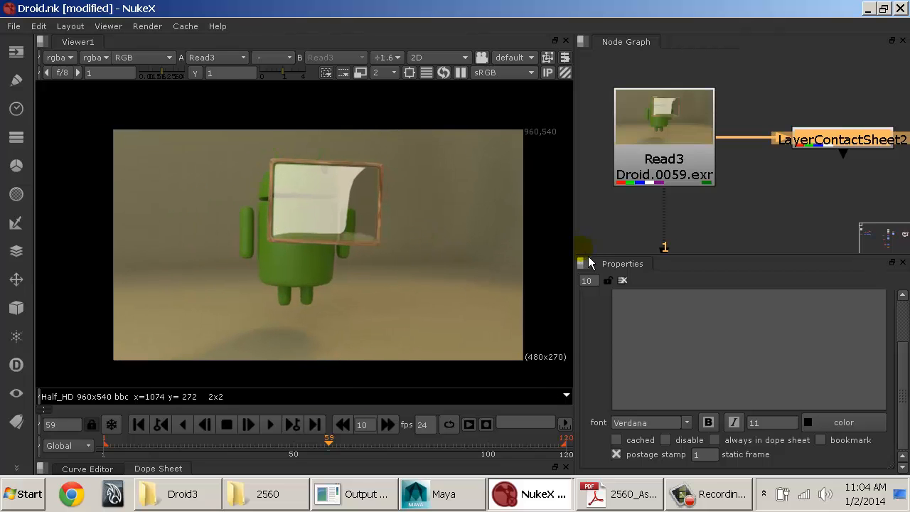
{"action": "left_click_drag", "start_coordinate": [576, 258], "coordinate": [526, 253]}
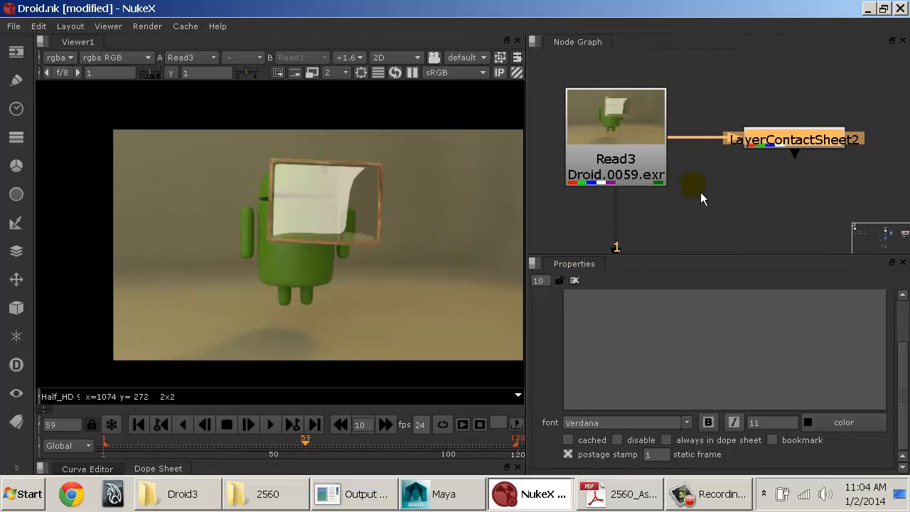
{"action": "scroll", "coordinate": [753, 190], "scroll_direction": "down", "scroll_amount": 2}
{"action": "middle_click_drag", "start_coordinate": [750, 186], "coordinate": [722, 154]}
{"action": "scroll", "coordinate": [723, 128], "scroll_direction": "down", "scroll_amount": 2}
{"action": "left_click", "coordinate": [690, 189]}
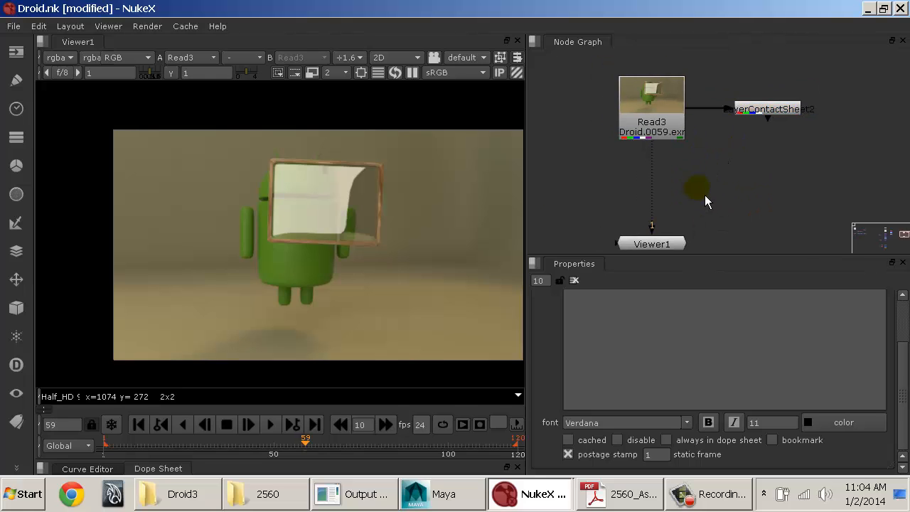
{"action": "middle_click_drag", "start_coordinate": [408, 206], "coordinate": [378, 203]}
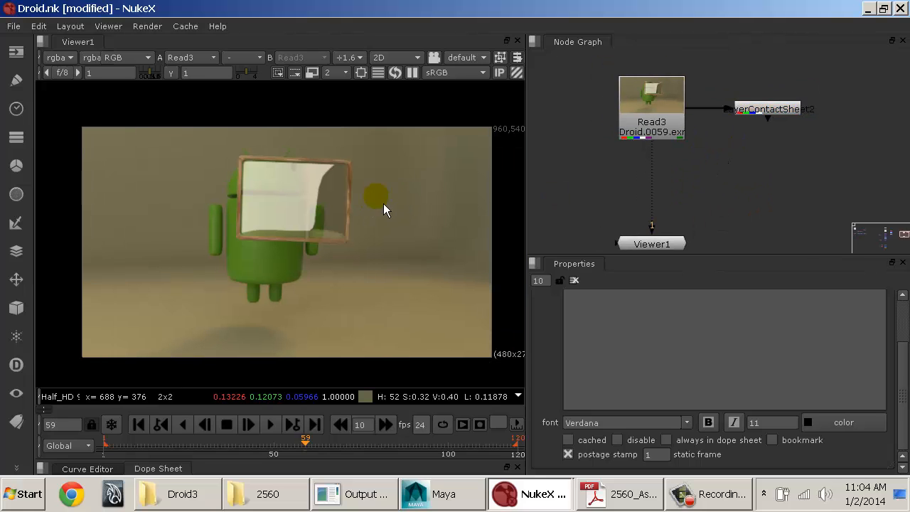
Step: Switch the viewer to 3D, orbit around the grid, and return to the 2D view
{"action": "key", "text": "Tab"}
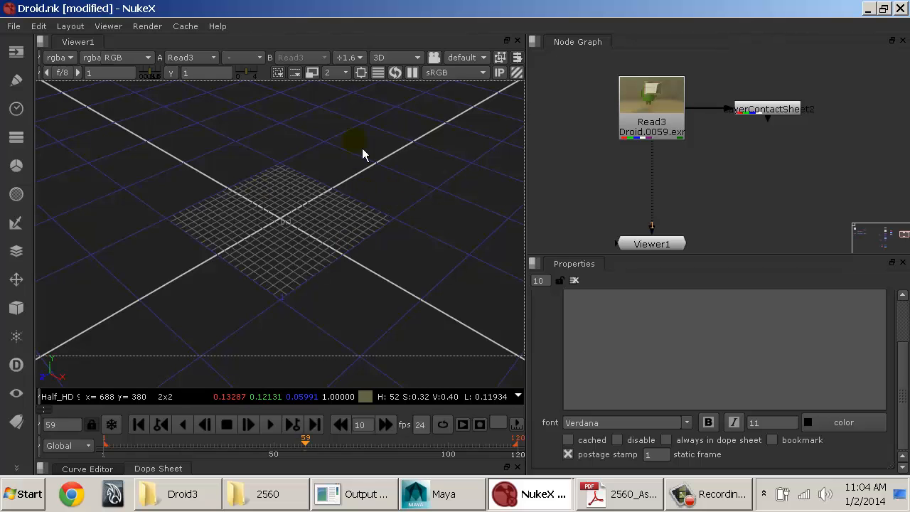
{"action": "mouse_move", "coordinate": [302, 240]}
{"action": "left_mouse_down", "text": "ctrl"}
{"action": "mouse_move", "coordinate": [315, 217]}
{"action": "mouse_move", "coordinate": [317, 116]}
{"action": "mouse_move", "coordinate": [334, 197]}
{"action": "mouse_move", "coordinate": [327, 189]}
{"action": "left_mouse_up", "text": "ctrl"}
{"action": "key", "text": "Tab"}
{"action": "left_click", "coordinate": [760, 183]}
{"action": "key", "text": "Tab"}
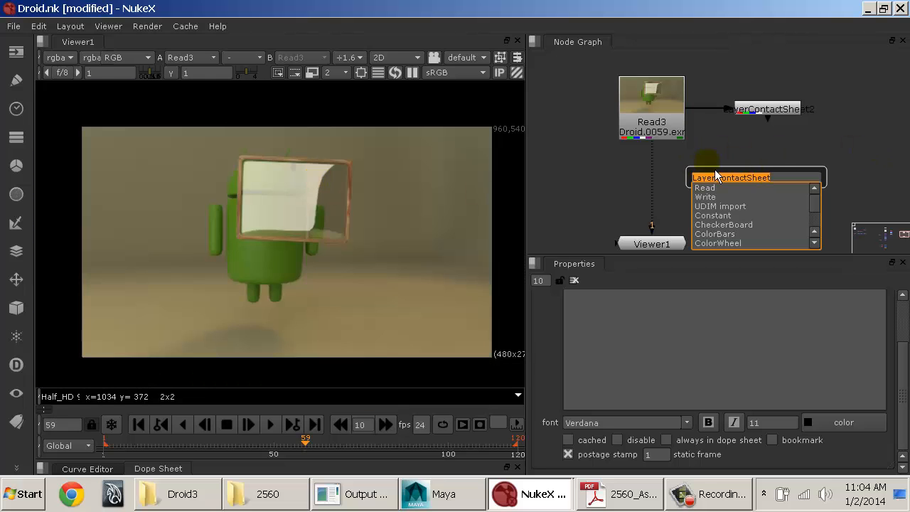
{"action": "type", "text": "sdfasdfas"}
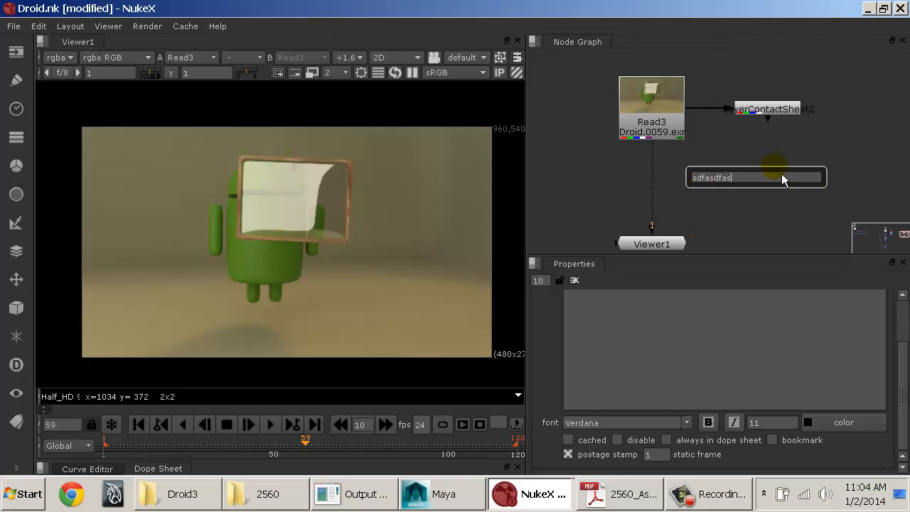
{"action": "key", "text": "BackSpace"}
{"action": "key", "text": "BackSpace"}
{"action": "key", "text": "BackSpace"}
{"action": "key", "text": "BackSpace"}
{"action": "key", "text": "BackSpace"}
{"action": "key", "text": "BackSpace"}
{"action": "key", "text": "BackSpace"}
{"action": "key", "text": "BackSpace"}
{"action": "key", "text": "BackSpace"}
{"action": "key", "text": "Escape"}
Step: Alternate the viewer between the 3D and 2D views, ending in 2D
{"action": "key", "text": "Tab"}
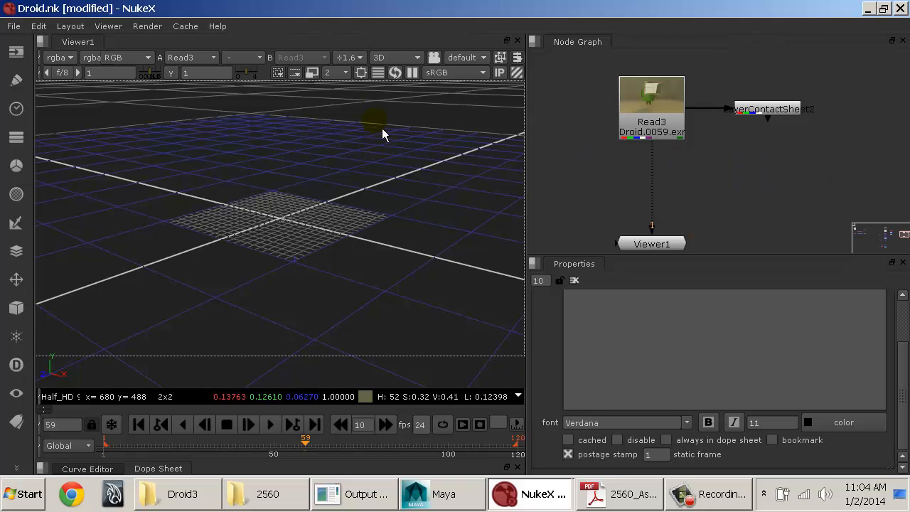
{"action": "key", "text": "Tab"}
{"action": "left_click", "coordinate": [393, 56]}
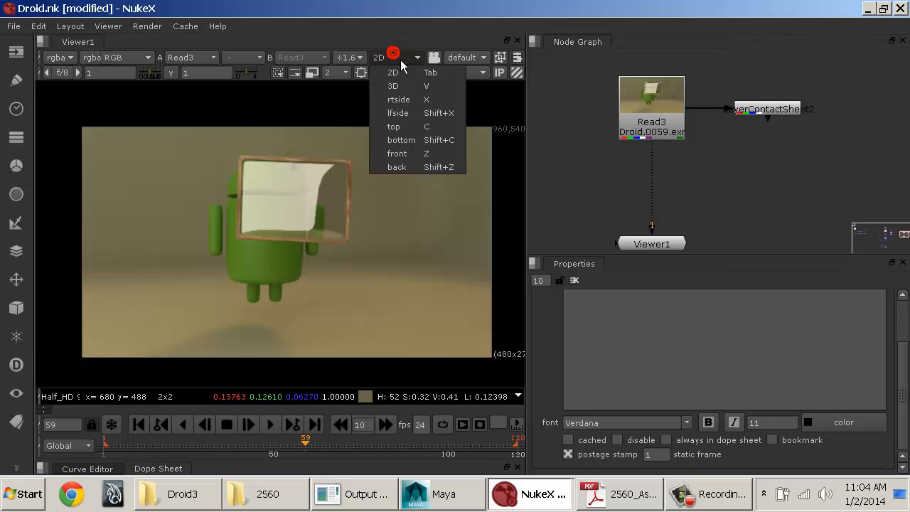
{"action": "left_click", "coordinate": [406, 74]}
{"action": "left_click", "coordinate": [398, 57]}
{"action": "left_click", "coordinate": [408, 86]}
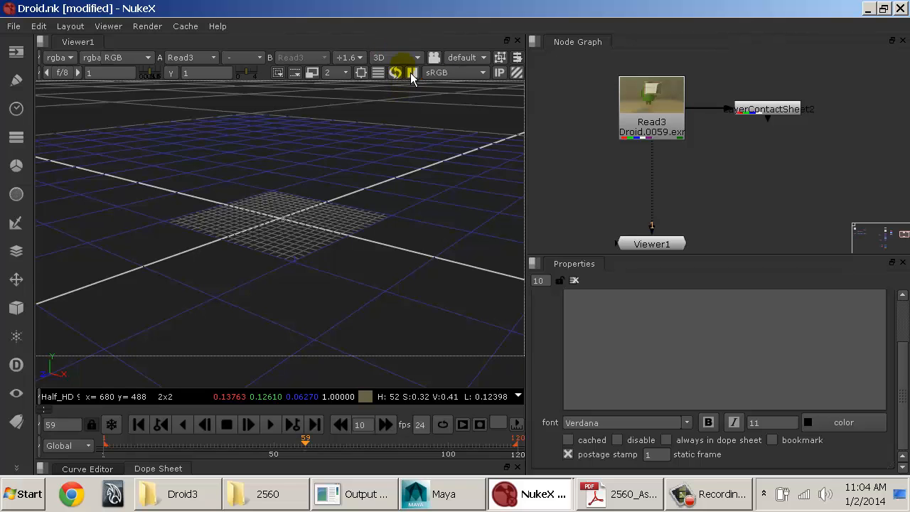
{"action": "left_click", "coordinate": [409, 58]}
{"action": "left_click", "coordinate": [412, 72]}
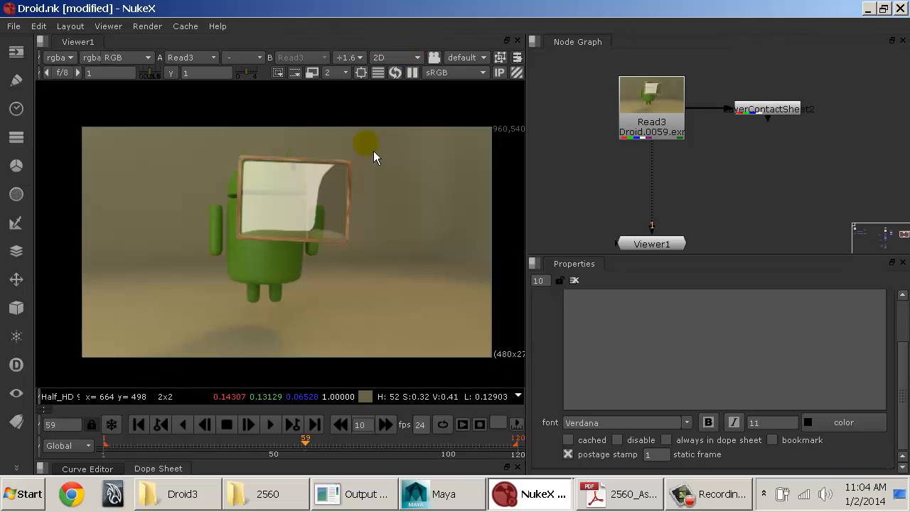
Step: Maximize individual panes, beginning with the viewer, to fill the whole window and restore the layout each time
{"action": "key", "text": "space"}
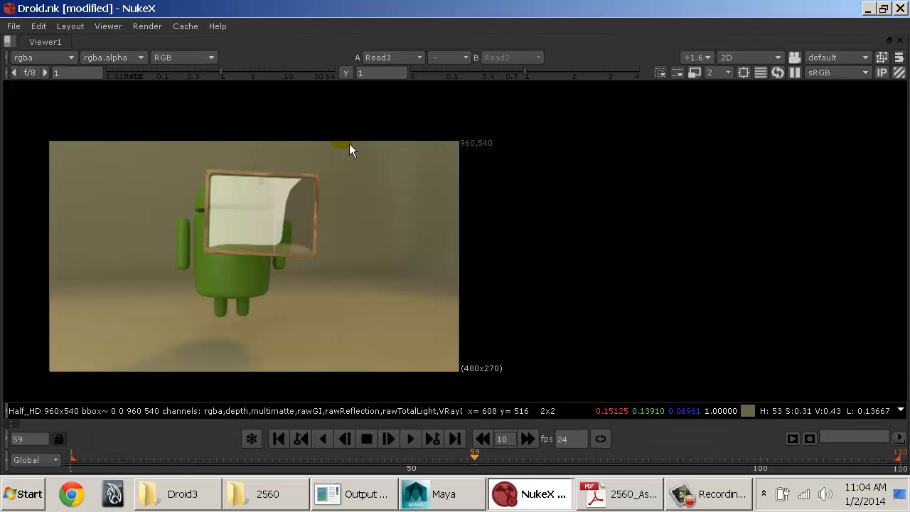
{"action": "key", "text": "space"}
{"action": "key", "text": "space"}
{"action": "key", "text": "space"}
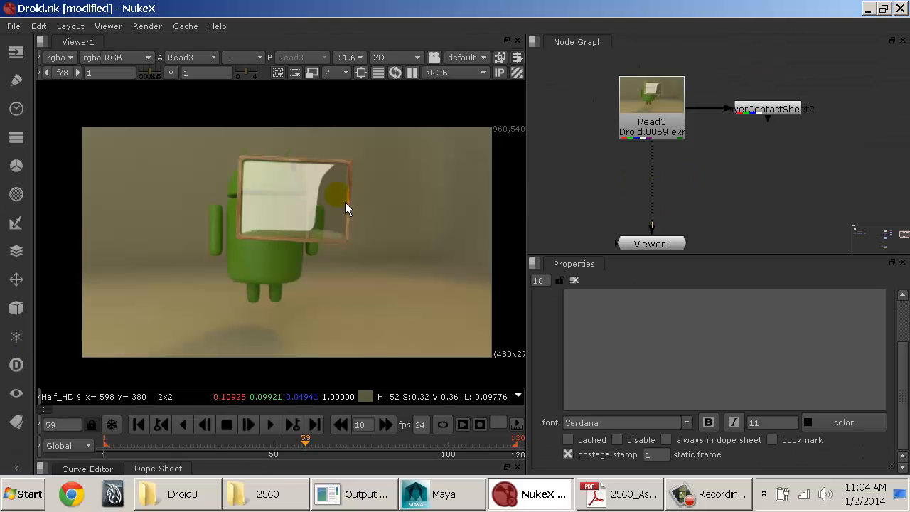
{"action": "key", "text": "space"}
{"action": "key", "text": "space"}
{"action": "key", "text": "space"}
{"action": "key", "text": "space"}
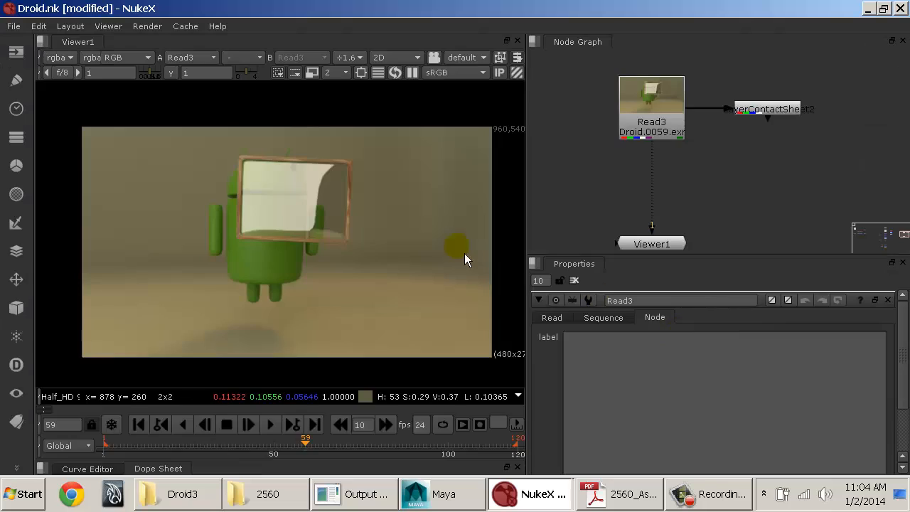
{"action": "key", "text": "space"}
{"action": "key", "text": "space"}
{"action": "key", "text": "space"}
{"action": "key", "text": "space"}
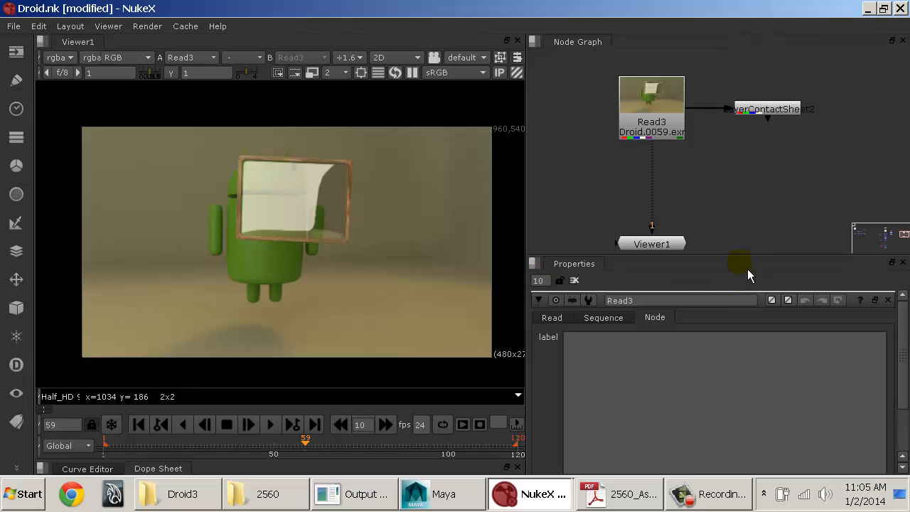
{"action": "left_click_drag", "start_coordinate": [705, 166], "coordinate": [708, 200], "text": "alt"}
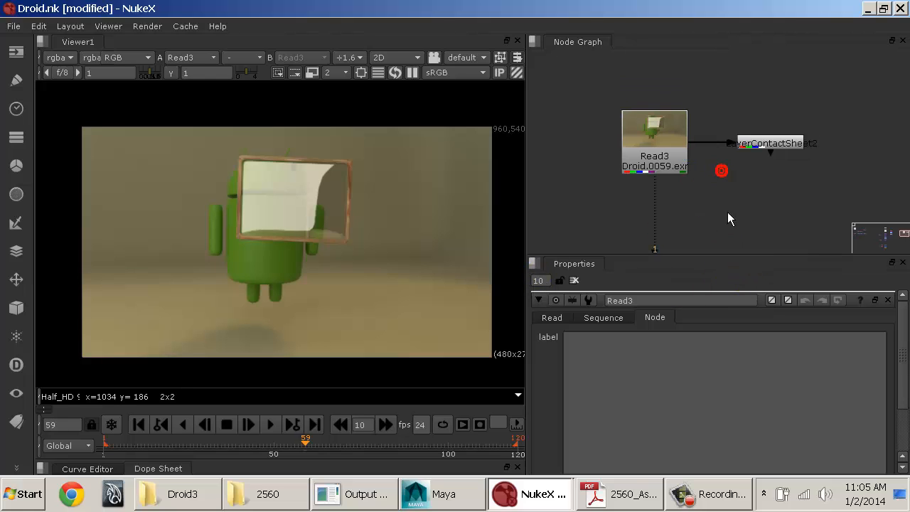
Step: Switch to 2560_AssignmentSheets.pdf in Adobe Reader and read the Final Turnin requirements for Assignment #1, CG Composite
{"action": "left_click", "coordinate": [622, 501]}
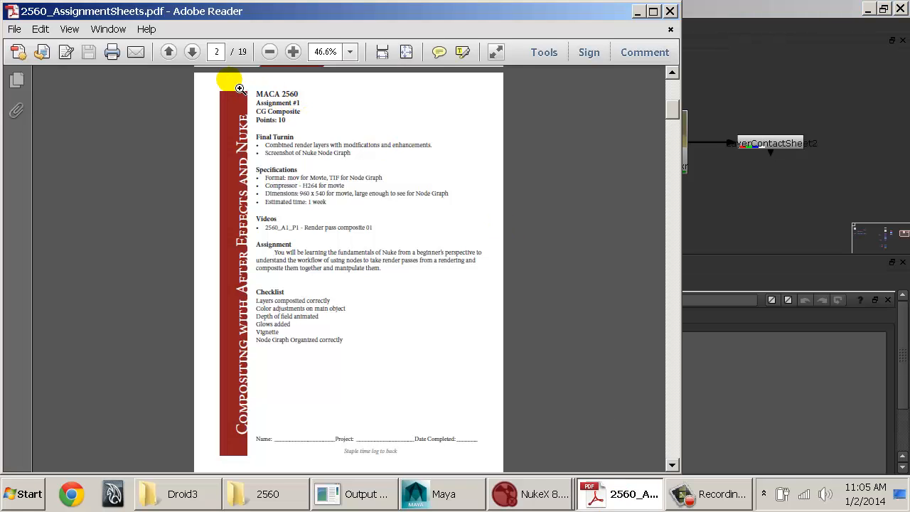
{"action": "left_click_drag", "start_coordinate": [231, 83], "coordinate": [521, 390]}
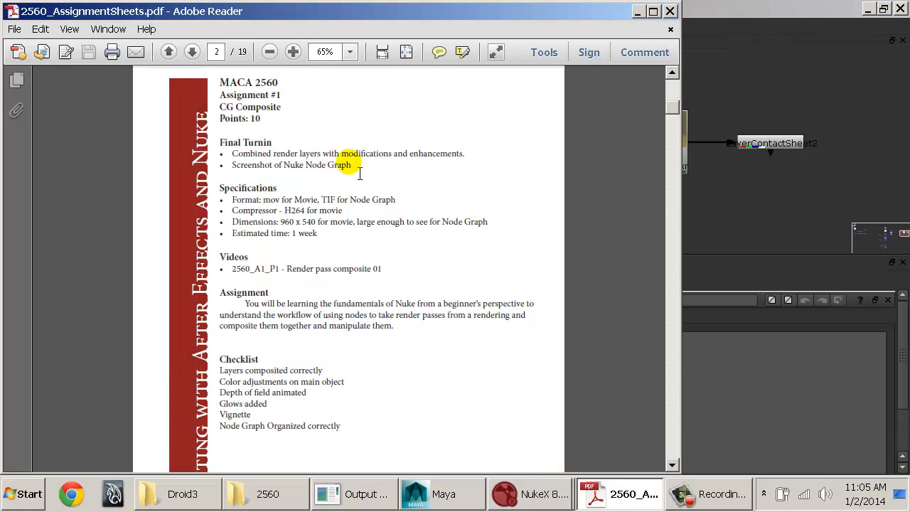
{"action": "left_click_drag", "start_coordinate": [211, 72], "coordinate": [530, 289]}
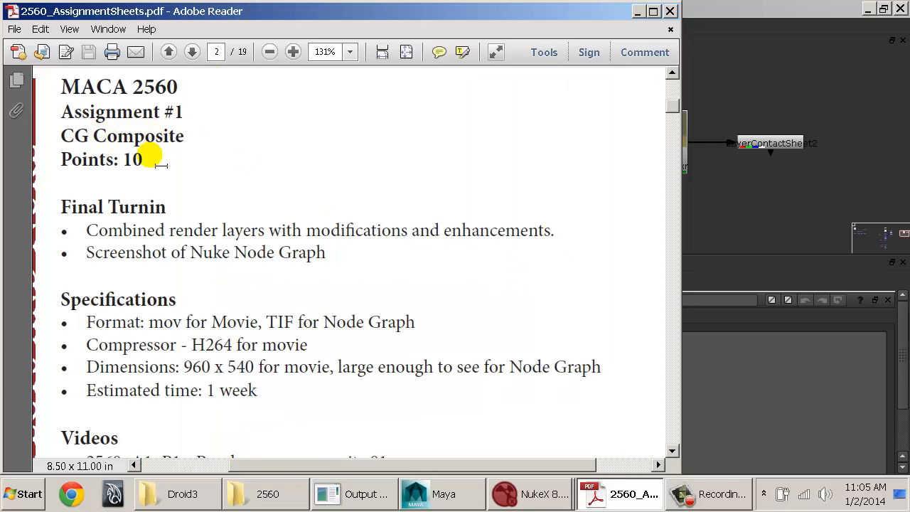
{"action": "left_click_drag", "start_coordinate": [91, 229], "coordinate": [472, 240]}
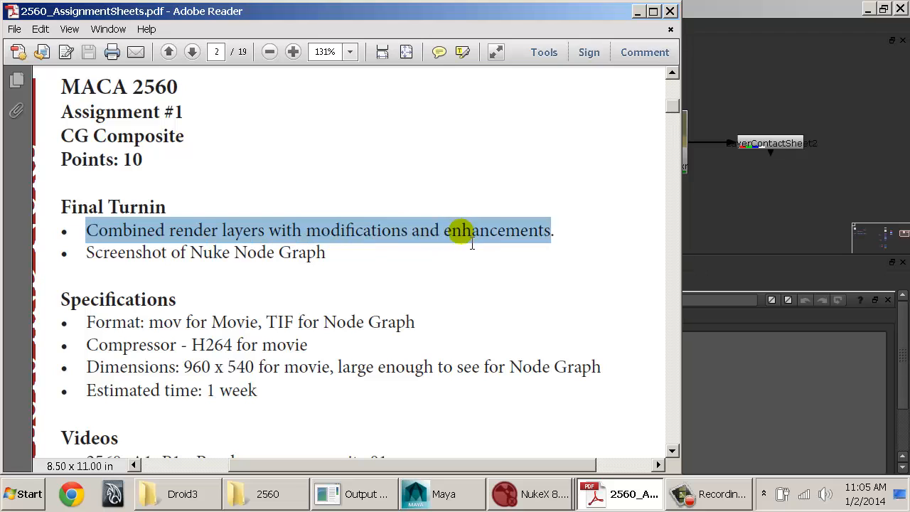
{"action": "triple_click", "coordinate": [325, 253]}
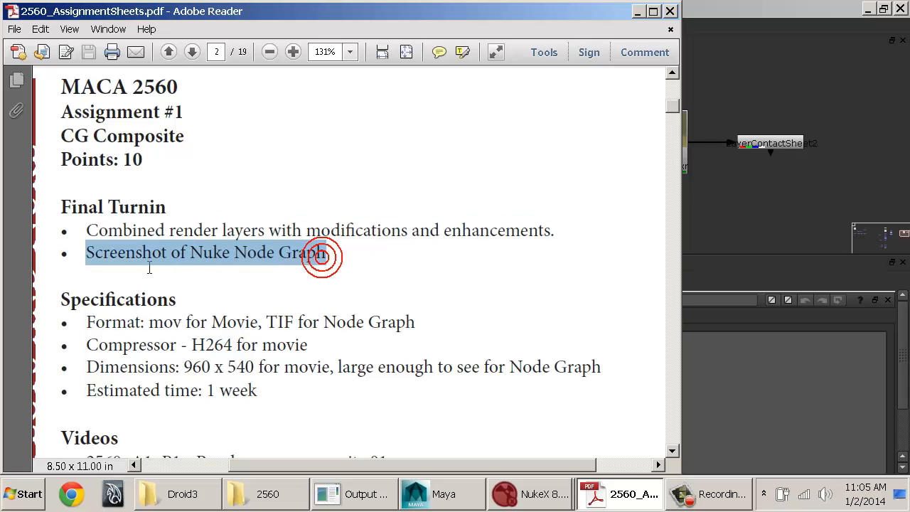
Step: Read the assignment's Specifications, highlighting the lines on format, compressor, dimensions and estimated time
{"action": "scroll", "coordinate": [131, 255], "scroll_direction": "down", "scroll_amount": 2}
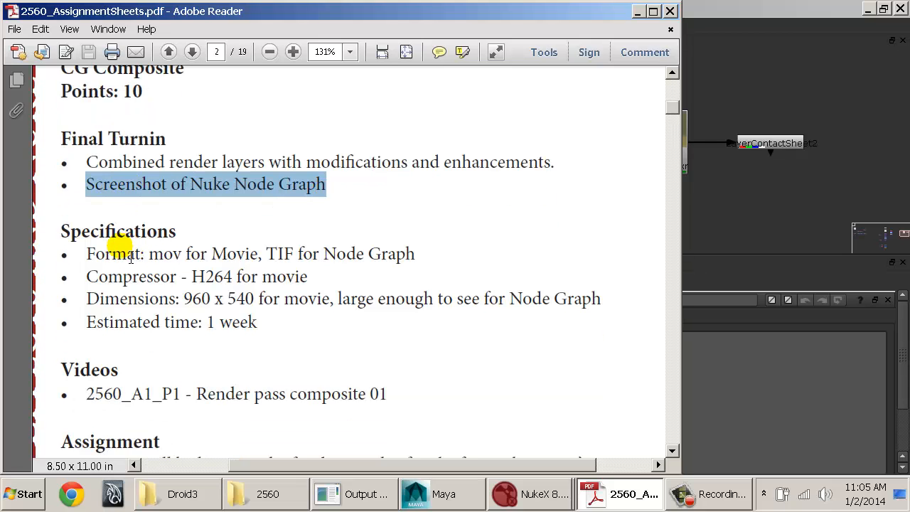
{"action": "left_click_drag", "start_coordinate": [84, 254], "coordinate": [402, 265]}
{"action": "left_click_drag", "start_coordinate": [86, 277], "coordinate": [308, 278]}
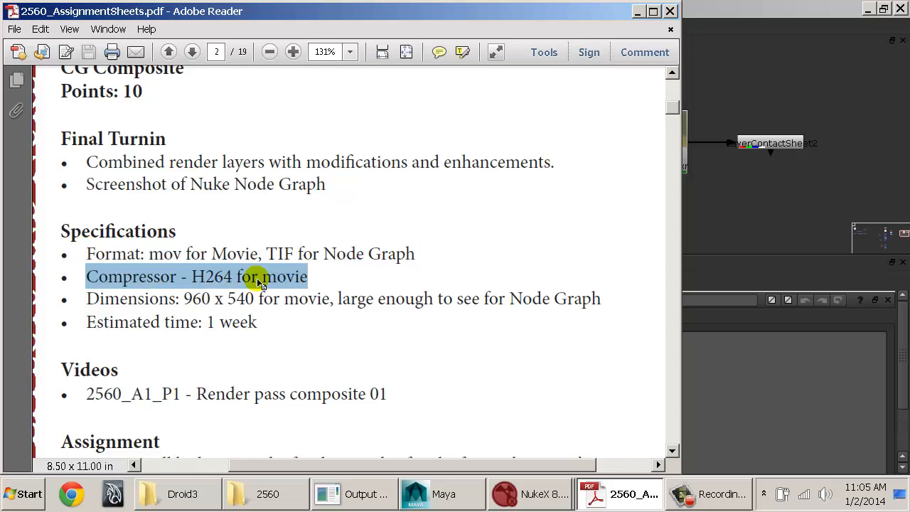
{"action": "left_click_drag", "start_coordinate": [86, 298], "coordinate": [440, 331]}
{"action": "left_click", "coordinate": [374, 329]}
{"action": "scroll", "coordinate": [206, 288], "scroll_direction": "down", "scroll_amount": 2}
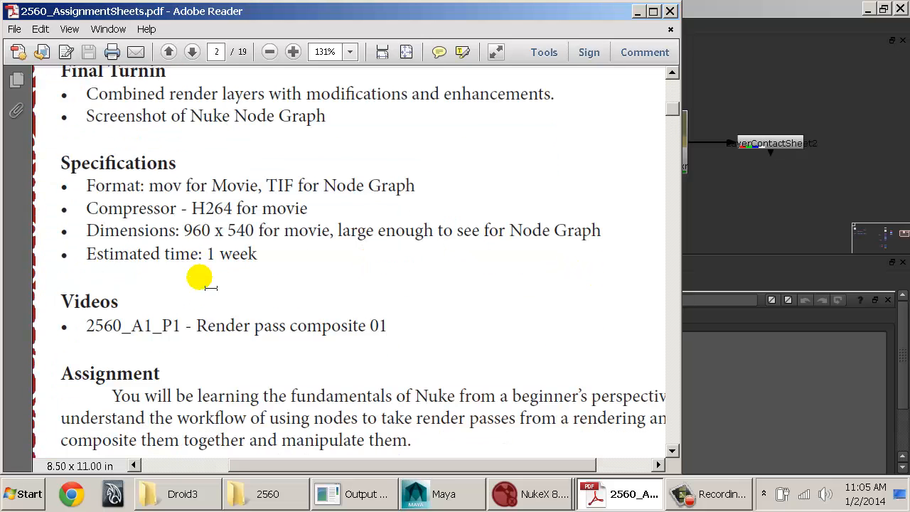
{"action": "left_click_drag", "start_coordinate": [257, 255], "coordinate": [126, 251]}
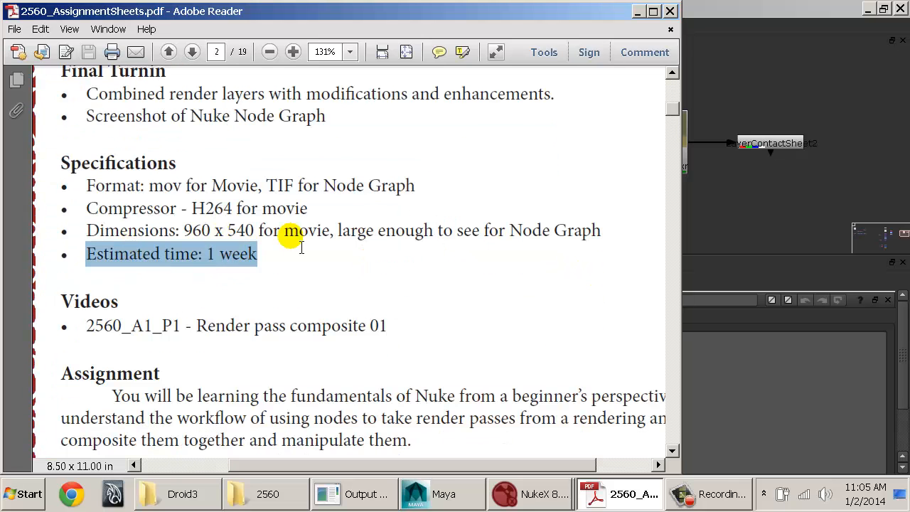
Step: Review the assignment's Checklist, highlighting all its items and the line about organizing the Node Graph
{"action": "scroll", "coordinate": [299, 242], "scroll_direction": "down", "scroll_amount": 2}
{"action": "scroll", "coordinate": [407, 242], "scroll_direction": "down", "scroll_amount": 5}
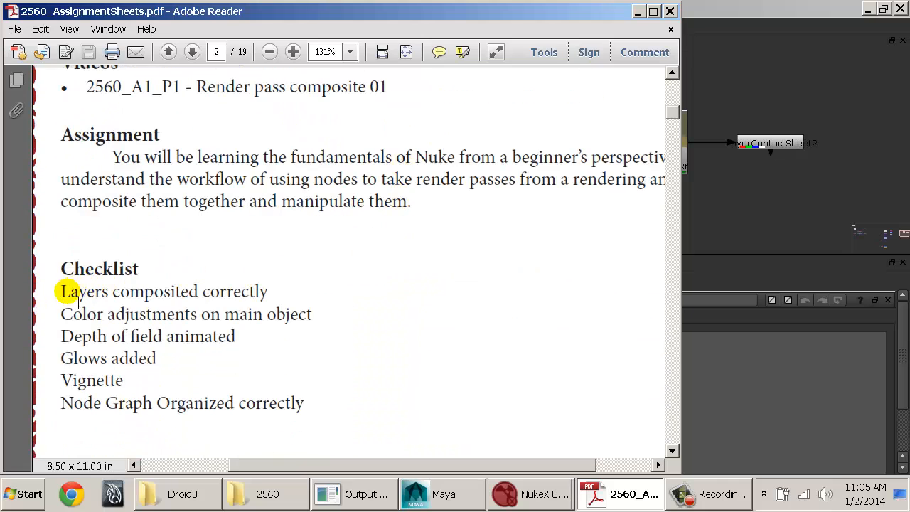
{"action": "left_click_drag", "start_coordinate": [61, 292], "coordinate": [285, 384]}
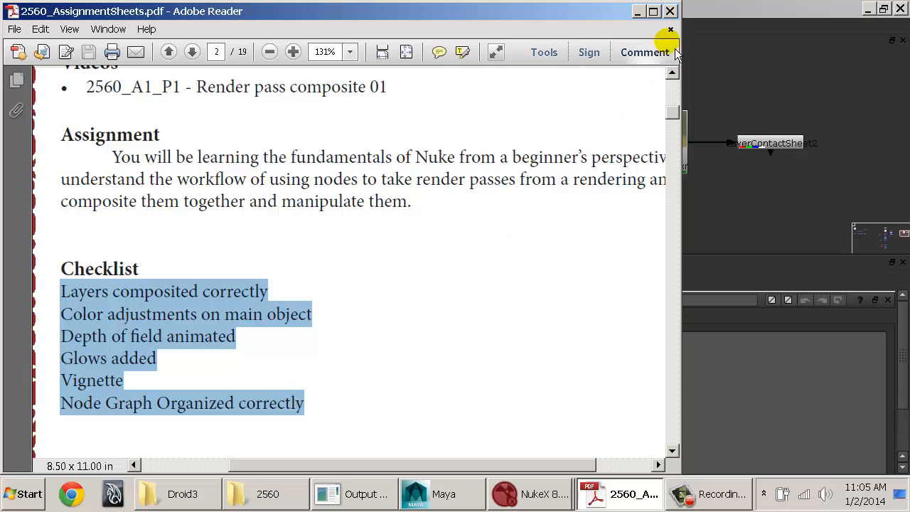
{"action": "left_click", "coordinate": [193, 403]}
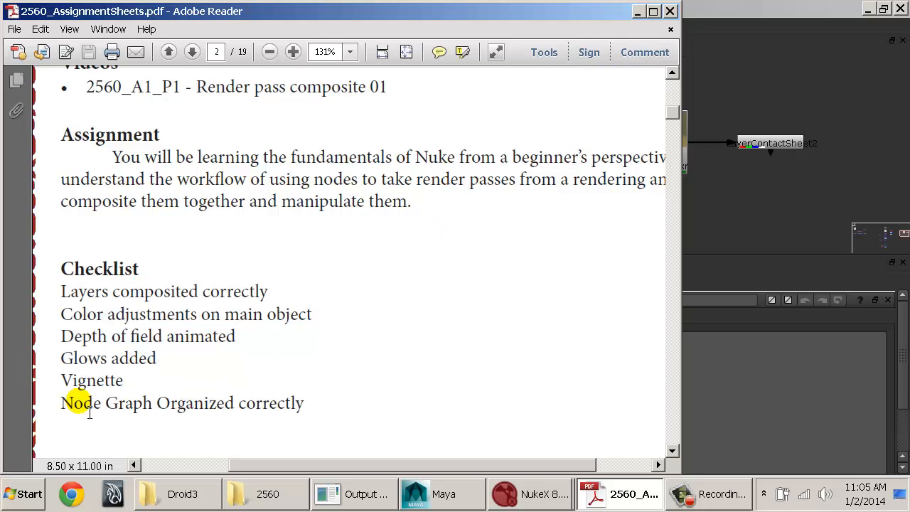
{"action": "left_click_drag", "start_coordinate": [62, 402], "coordinate": [254, 403]}
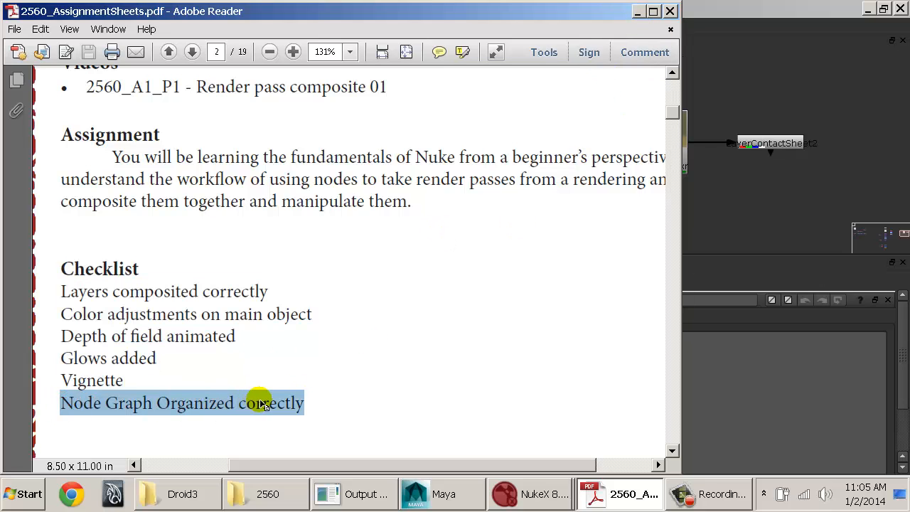
Step: Minimize the assignment sheet to return to NukeX, and select only the Read3 node in the Node Graph
{"action": "left_click", "coordinate": [638, 12]}
{"action": "middle_click_drag", "start_coordinate": [713, 202], "coordinate": [636, 227]}
{"action": "key", "text": "f"}
{"action": "left_click_drag", "start_coordinate": [764, 143], "coordinate": [828, 207]}
{"action": "key", "text": "f"}
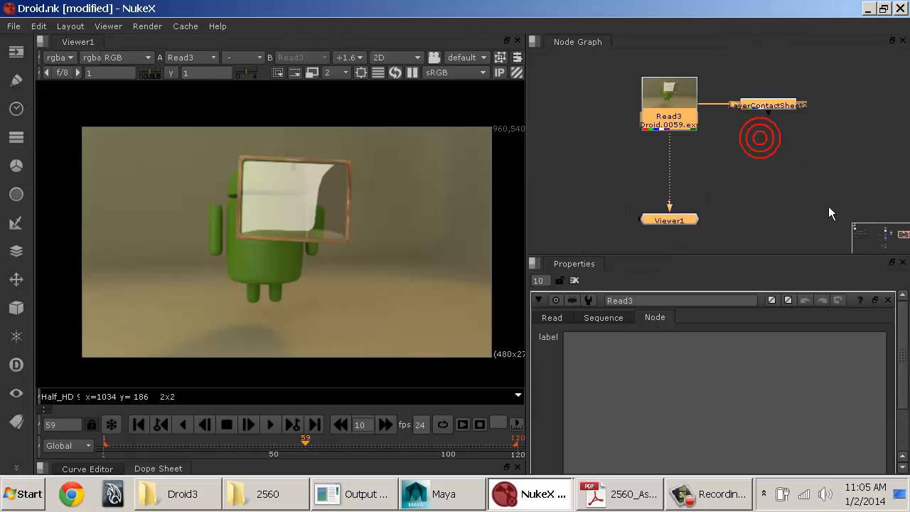
{"action": "left_click", "coordinate": [753, 153]}
{"action": "left_click", "coordinate": [672, 114]}
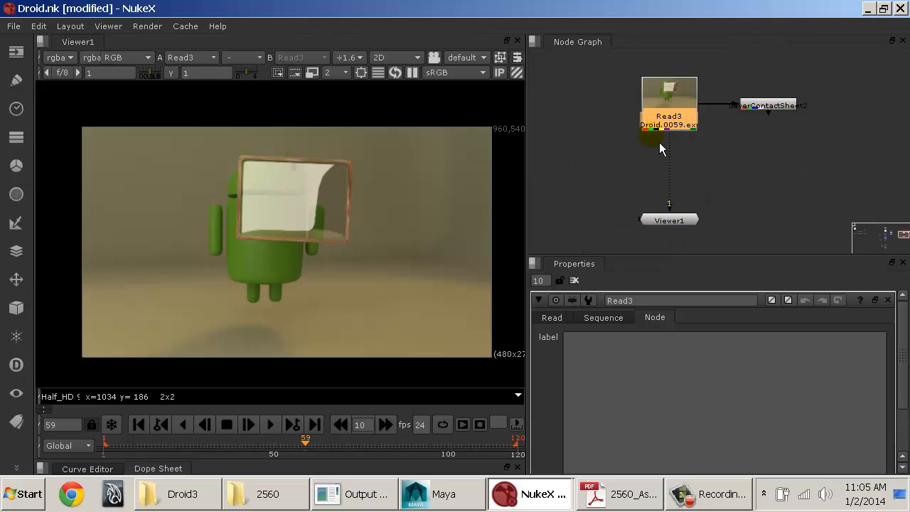
Step: Move Viewer1 farther below Read3 and nudge LayerContactSheet2 slightly down, leaving only the Read3 node selected
{"action": "left_click_drag", "start_coordinate": [669, 221], "coordinate": [672, 259]}
{"action": "left_click", "coordinate": [678, 138]}
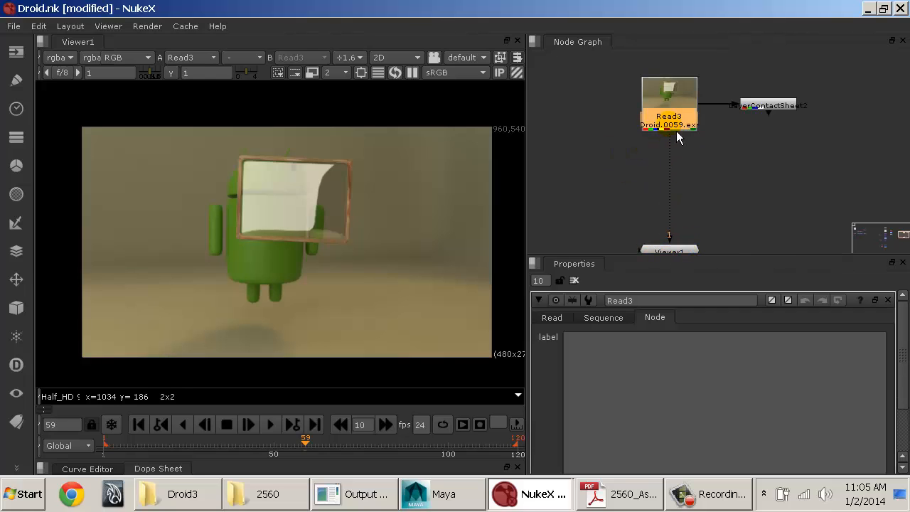
{"action": "left_click", "coordinate": [678, 123]}
{"action": "mouse_move", "coordinate": [775, 111]}
{"action": "left_mouse_down"}
{"action": "mouse_move", "coordinate": [795, 162]}
{"action": "mouse_move", "coordinate": [783, 118]}
{"action": "left_mouse_up"}
{"action": "left_click", "coordinate": [669, 100]}
{"action": "key", "text": "Tab"}
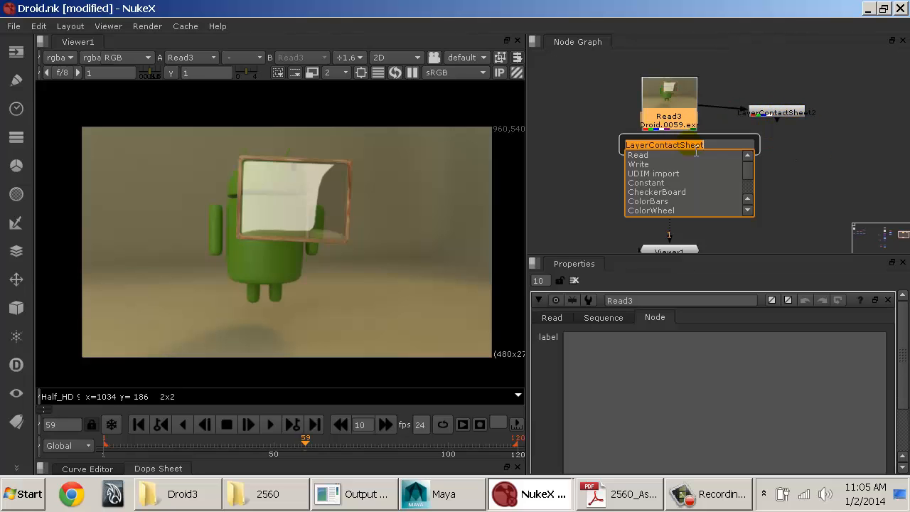
{"action": "type", "text": "shuf"}
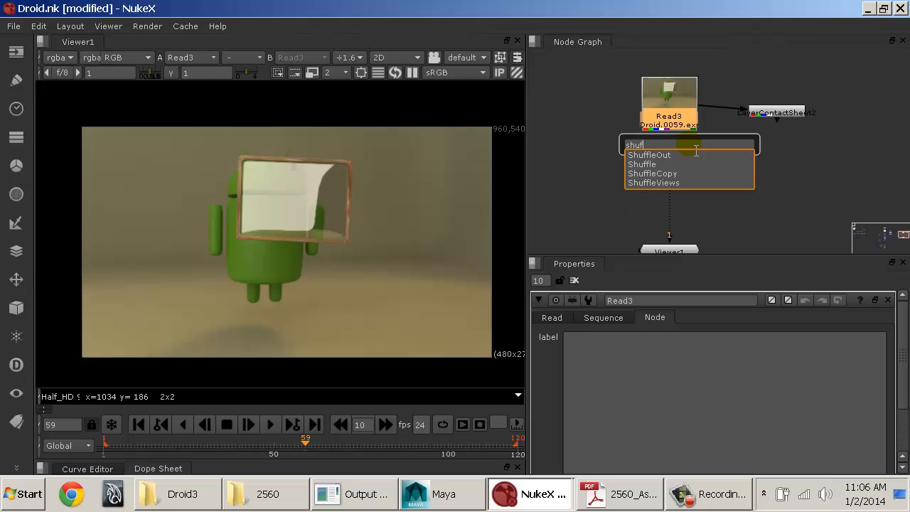
{"action": "key", "text": "Down"}
{"action": "key", "text": "Down"}
{"action": "key", "text": "Escape"}
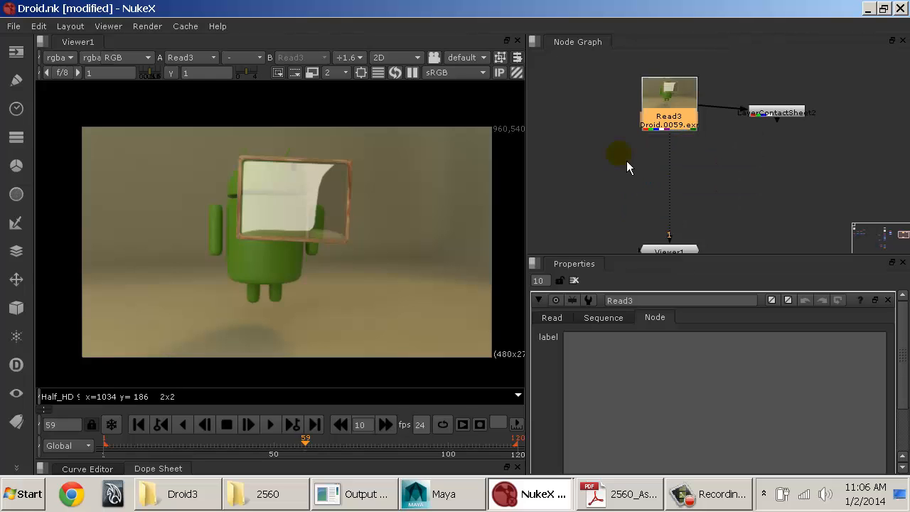
{"action": "left_click", "coordinate": [21, 252]}
{"action": "left_click", "coordinate": [20, 142]}
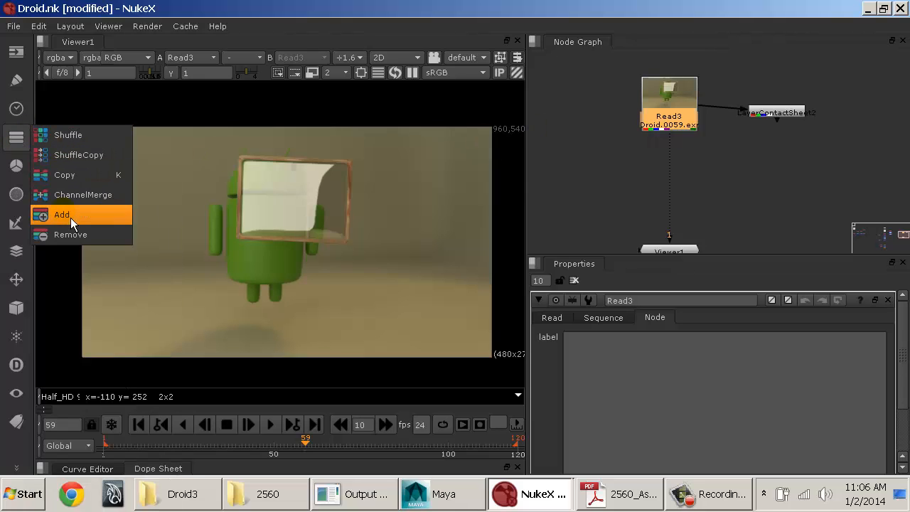
Step: Insert a Shuffle node directly after Read3 and place it midway between Read3 and Viewer1
{"action": "left_click", "coordinate": [677, 128]}
{"action": "key", "text": "Tab"}
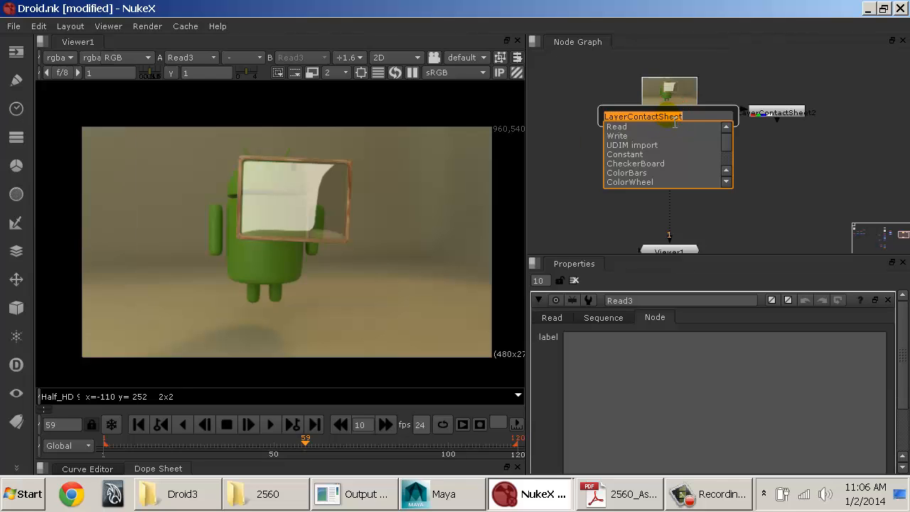
{"action": "type", "text": "shufl"}
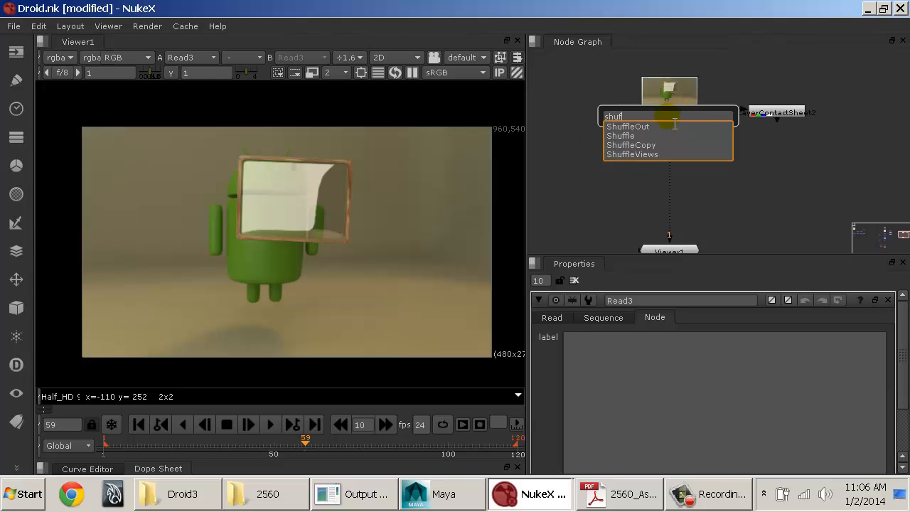
{"action": "key", "text": "Down"}
{"action": "key", "text": "Down"}
{"action": "key", "text": "Return"}
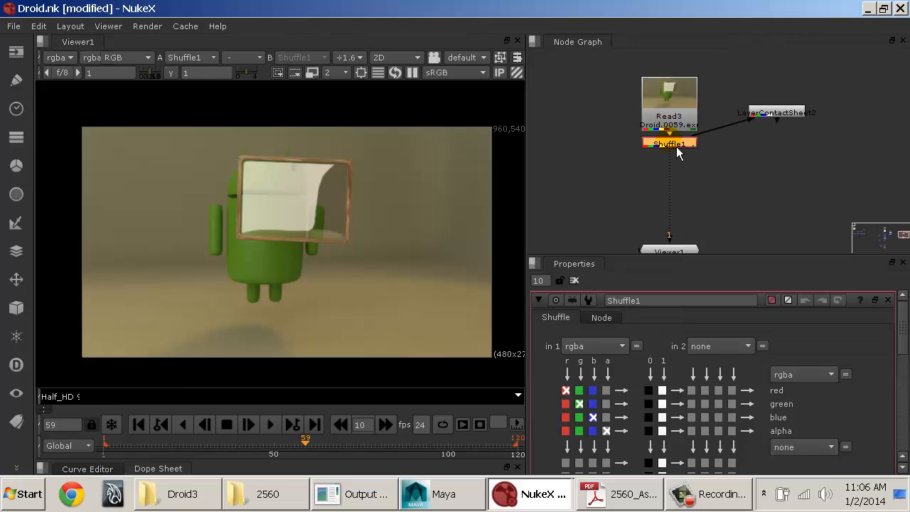
{"action": "left_click_drag", "start_coordinate": [676, 146], "coordinate": [680, 172]}
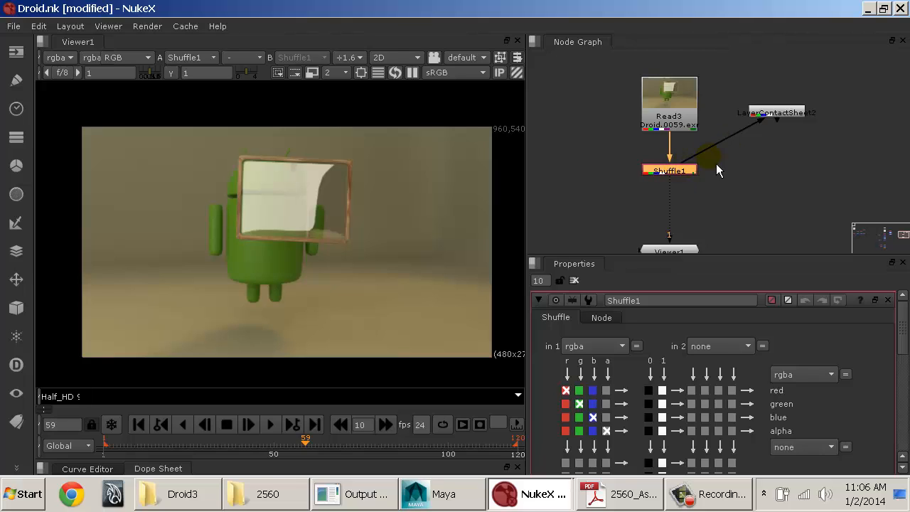
Step: Reconnect LayerContactSheet2's input to Read3 instead of the Shuffle node, and align it level with Read3
{"action": "left_click_drag", "start_coordinate": [695, 164], "coordinate": [704, 107]}
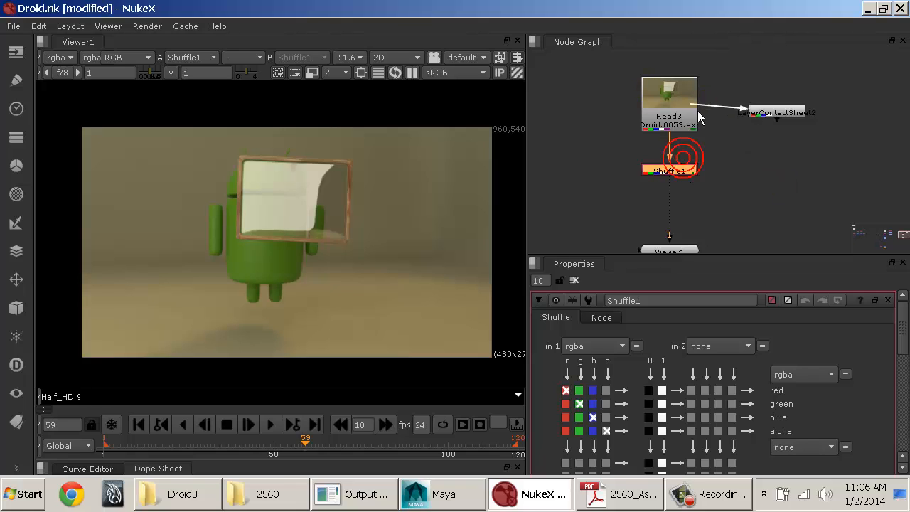
{"action": "left_click", "coordinate": [789, 112]}
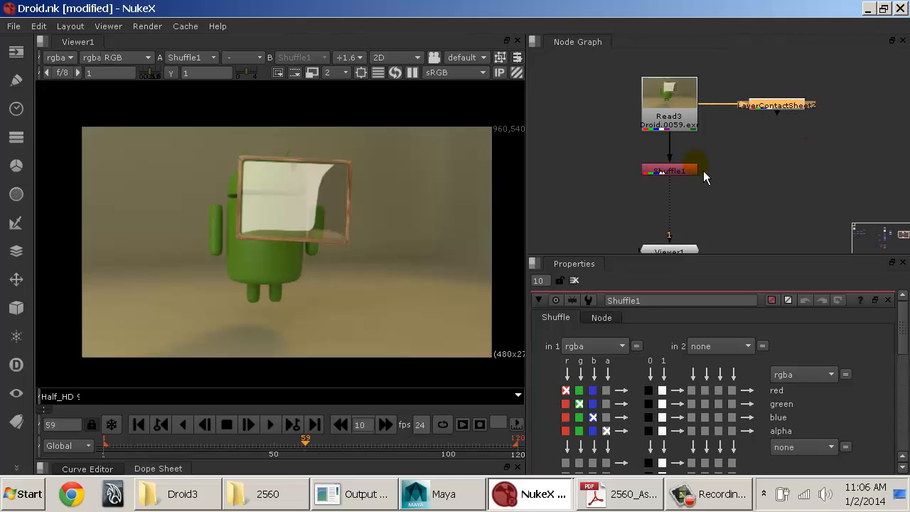
{"action": "mouse_move", "coordinate": [693, 171]}
{"action": "left_mouse_down"}
{"action": "mouse_move", "coordinate": [700, 195]}
{"action": "mouse_move", "coordinate": [698, 179]}
{"action": "left_mouse_up"}
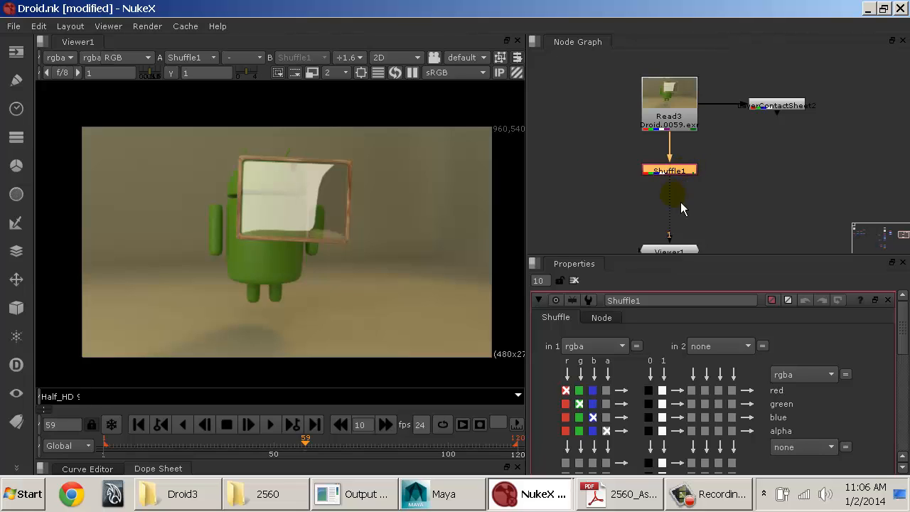
Step: Look over the Shuffle node's input layer choices and check which pass the existing composite shuffles out first below Read1
{"action": "left_click", "coordinate": [596, 347]}
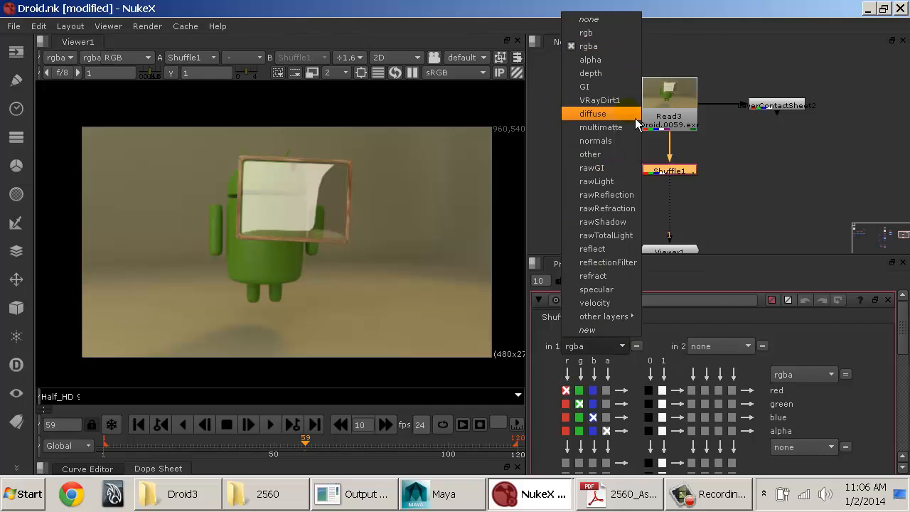
{"action": "left_click", "coordinate": [750, 158]}
{"action": "left_click", "coordinate": [744, 154]}
{"action": "middle_click_drag", "start_coordinate": [619, 192], "coordinate": [820, 159]}
{"action": "scroll", "coordinate": [750, 162], "scroll_direction": "down", "scroll_amount": 2}
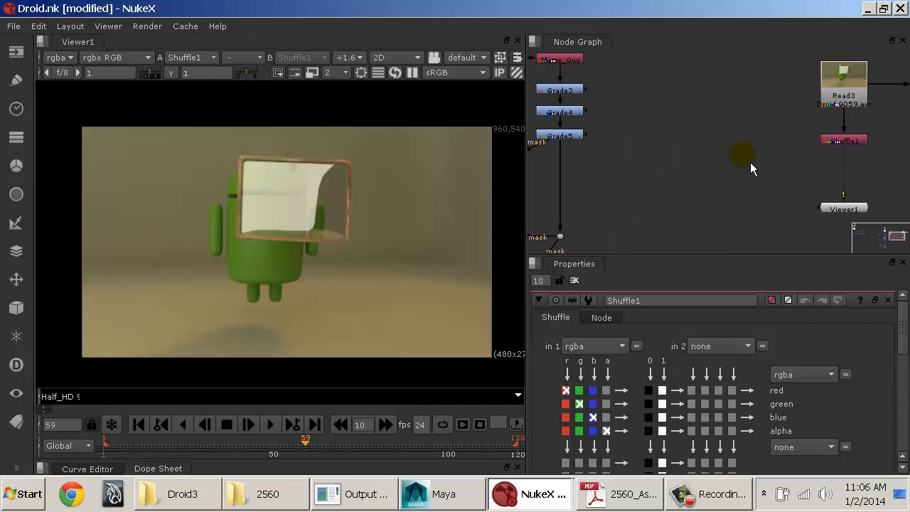
{"action": "middle_click_drag", "start_coordinate": [557, 138], "coordinate": [795, 177]}
{"action": "middle_click_drag", "start_coordinate": [668, 173], "coordinate": [733, 256]}
{"action": "middle_click_drag", "start_coordinate": [716, 213], "coordinate": [720, 51]}
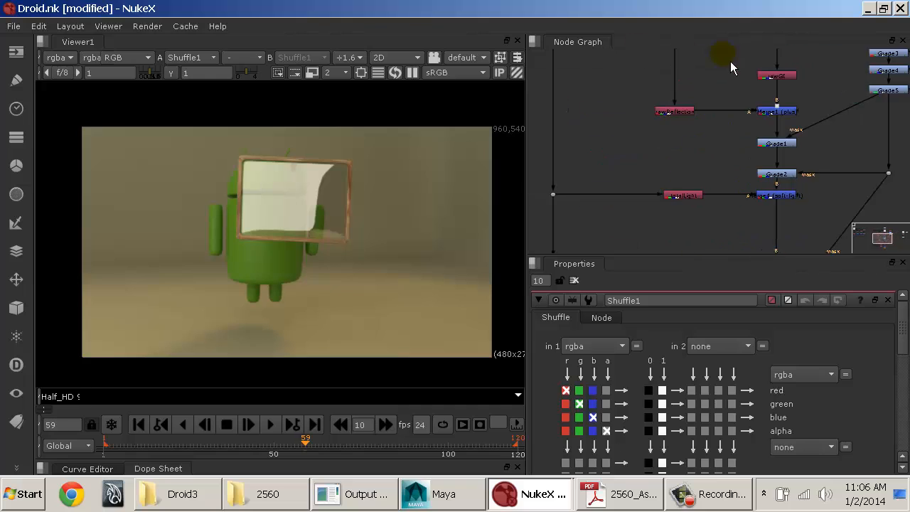
{"action": "middle_click_drag", "start_coordinate": [699, 121], "coordinate": [688, 205]}
{"action": "middle_click_drag", "start_coordinate": [709, 154], "coordinate": [697, 183]}
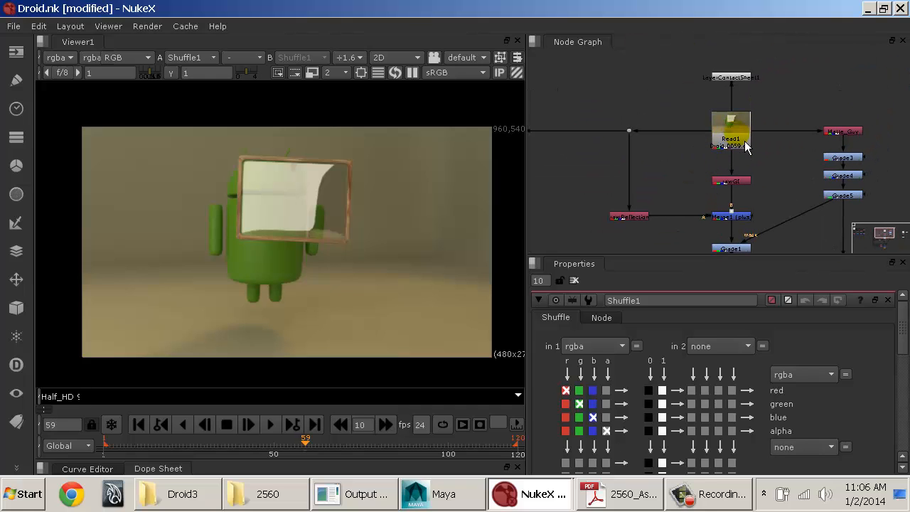
{"action": "left_click", "coordinate": [738, 182]}
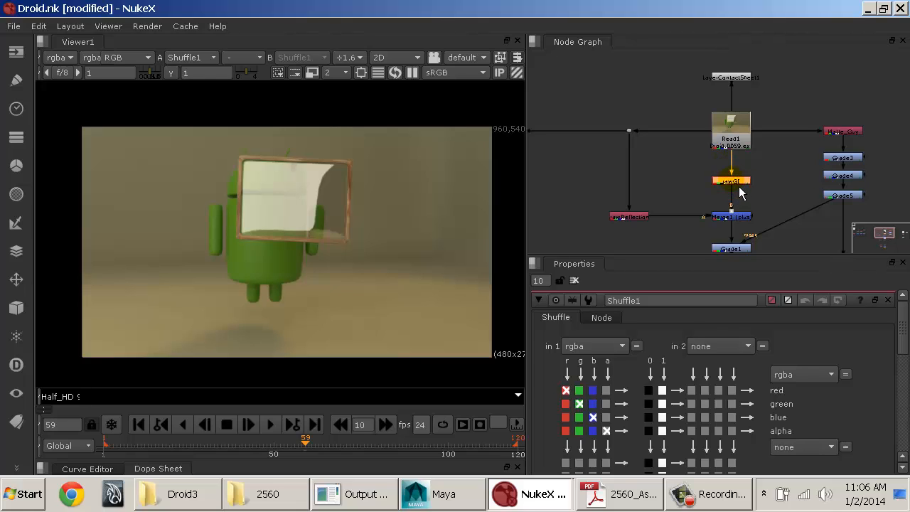
{"action": "middle_click_drag", "start_coordinate": [842, 171], "coordinate": [598, 165]}
{"action": "middle_click_drag", "start_coordinate": [802, 164], "coordinate": [672, 157]}
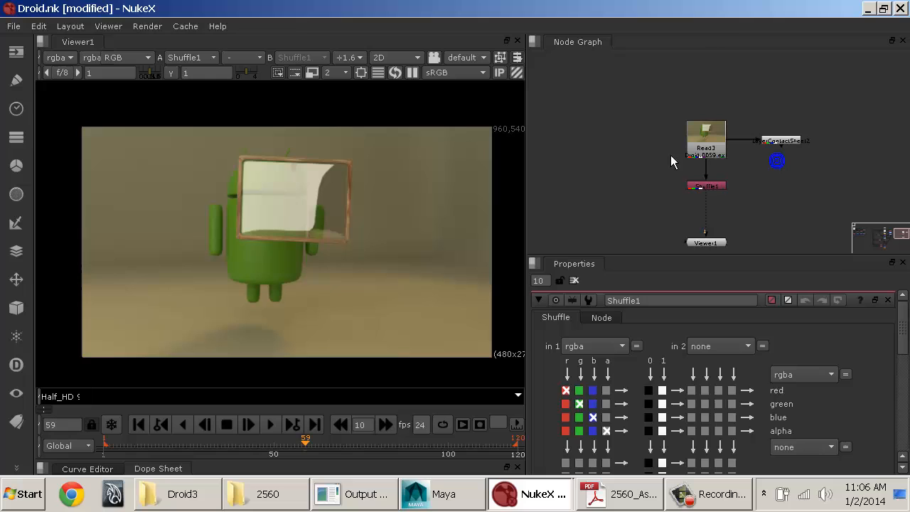
Step: Set the first input layer of the Shuffle node below Read3 to rawGI
{"action": "left_click", "coordinate": [707, 187]}
{"action": "left_click", "coordinate": [594, 345]}
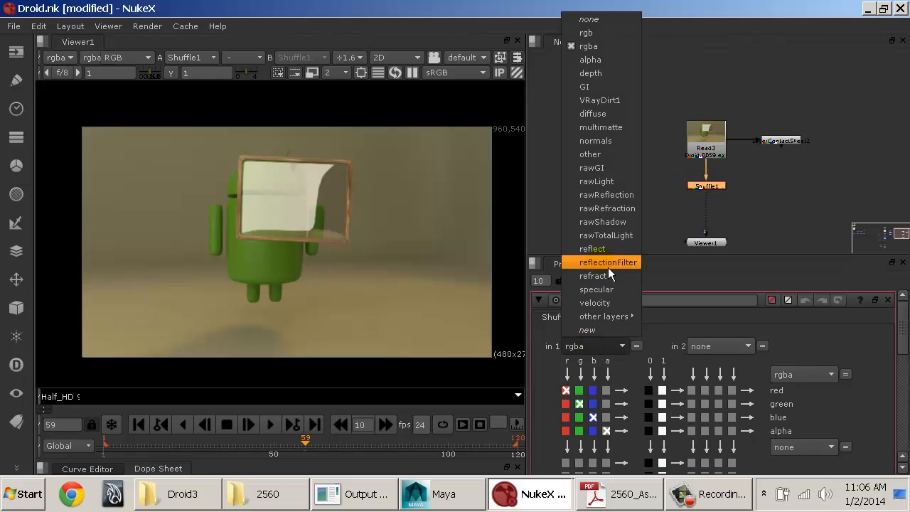
{"action": "left_click", "coordinate": [628, 174]}
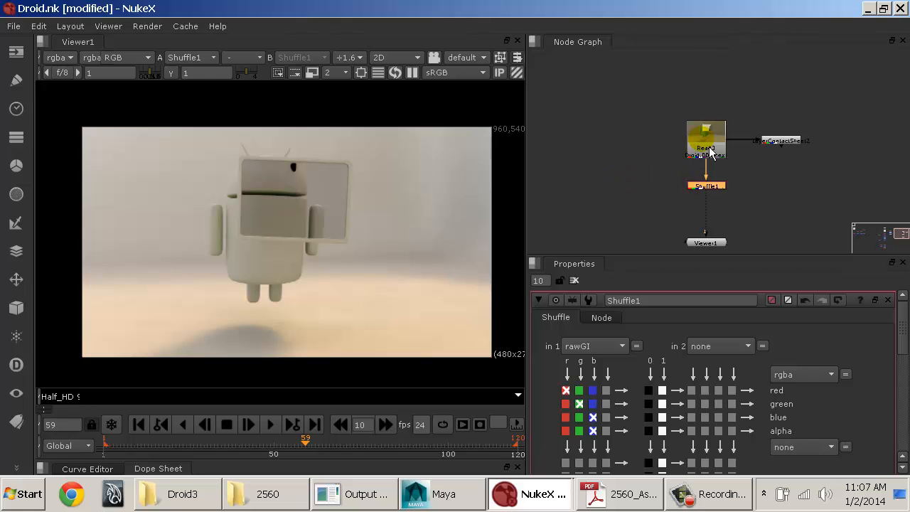
{"action": "middle_click_drag", "start_coordinate": [684, 173], "coordinate": [772, 185]}
{"action": "scroll", "coordinate": [676, 201], "scroll_direction": "up", "scroll_amount": 2}
{"action": "middle_click_drag", "start_coordinate": [768, 168], "coordinate": [667, 76]}
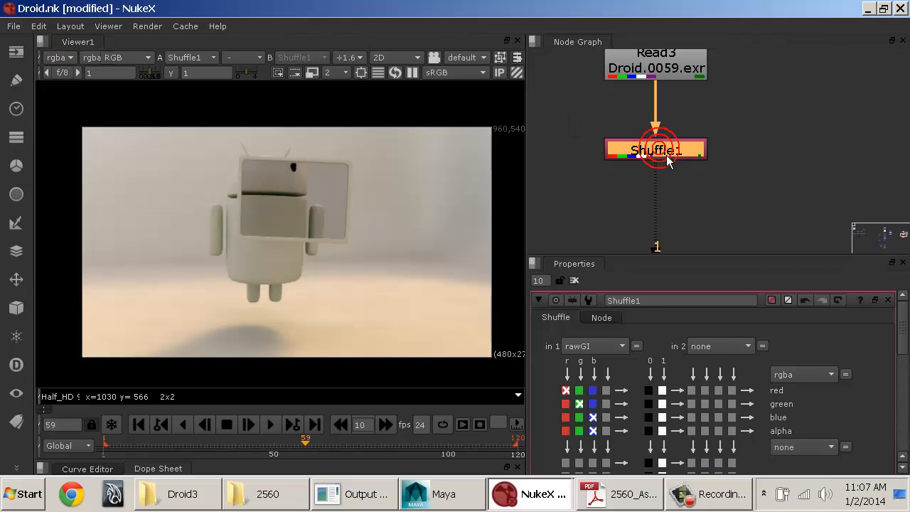
{"action": "middle_click_drag", "start_coordinate": [699, 205], "coordinate": [702, 207]}
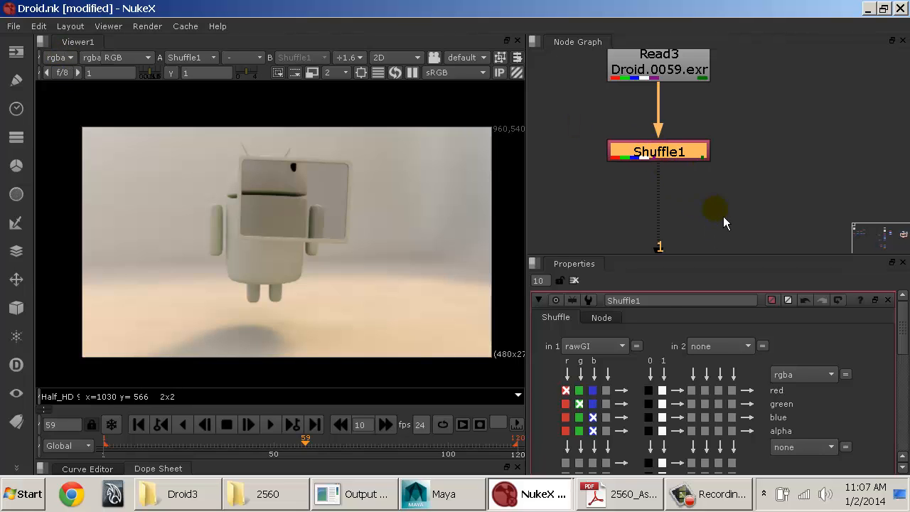
{"action": "left_click", "coordinate": [606, 346]}
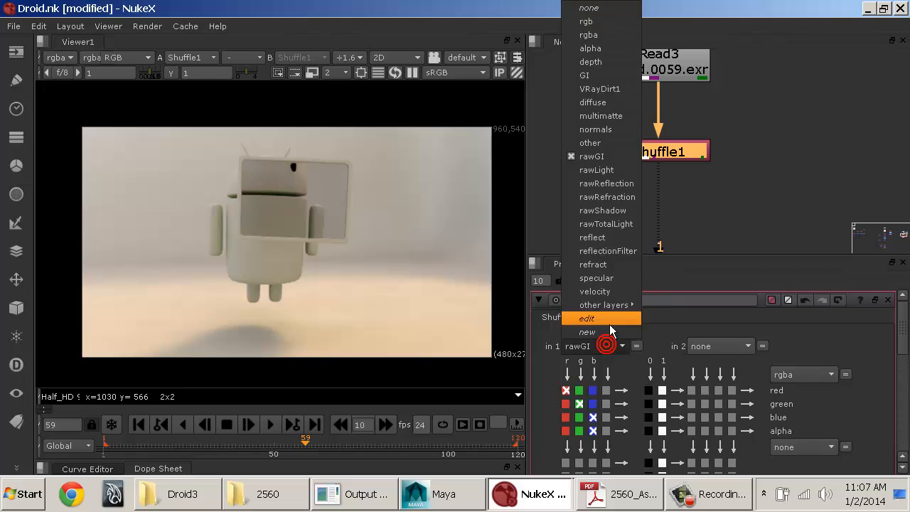
{"action": "left_click", "coordinate": [608, 158]}
Step: Rename the Shuffle node below Read3 as rawGI_Shuffle
{"action": "left_click_drag", "start_coordinate": [657, 298], "coordinate": [581, 308]}
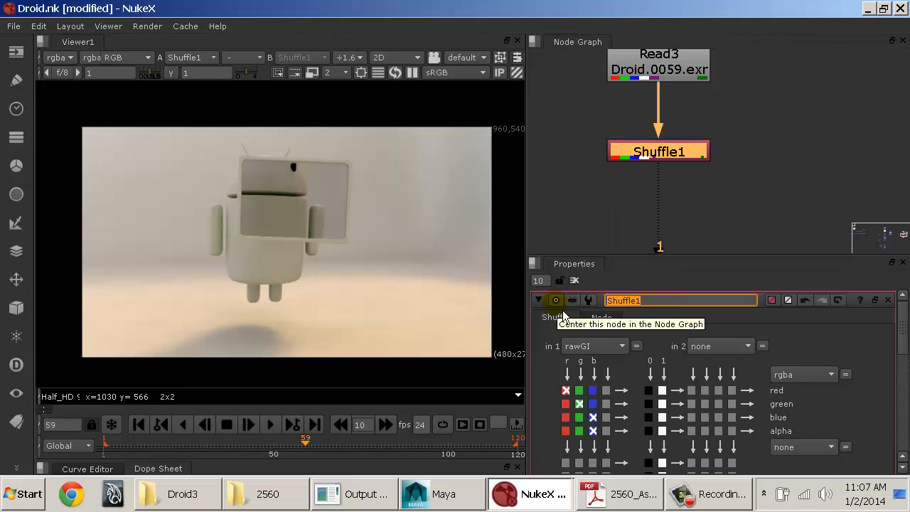
{"action": "type", "text": "rawGI_Shuffle"}
{"action": "key", "text": "Return"}
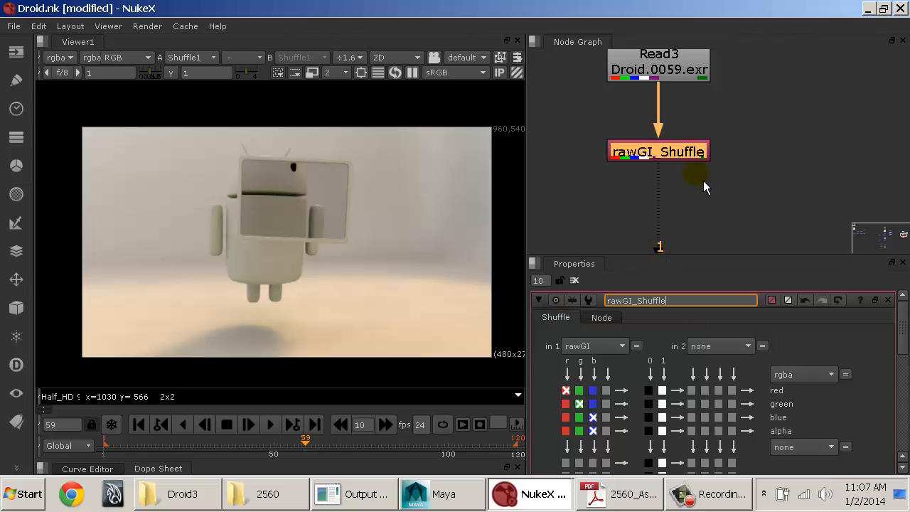
{"action": "left_click", "coordinate": [693, 197]}
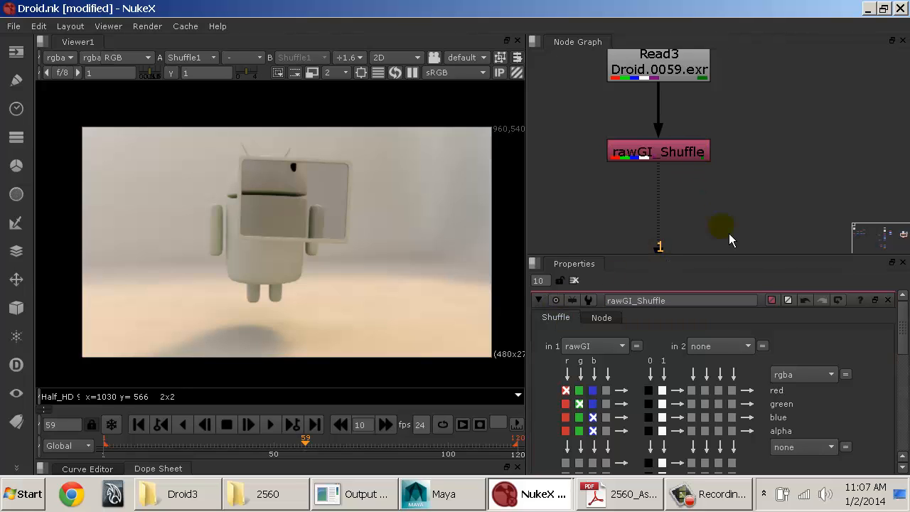
{"action": "middle_click_drag", "start_coordinate": [695, 204], "coordinate": [701, 195]}
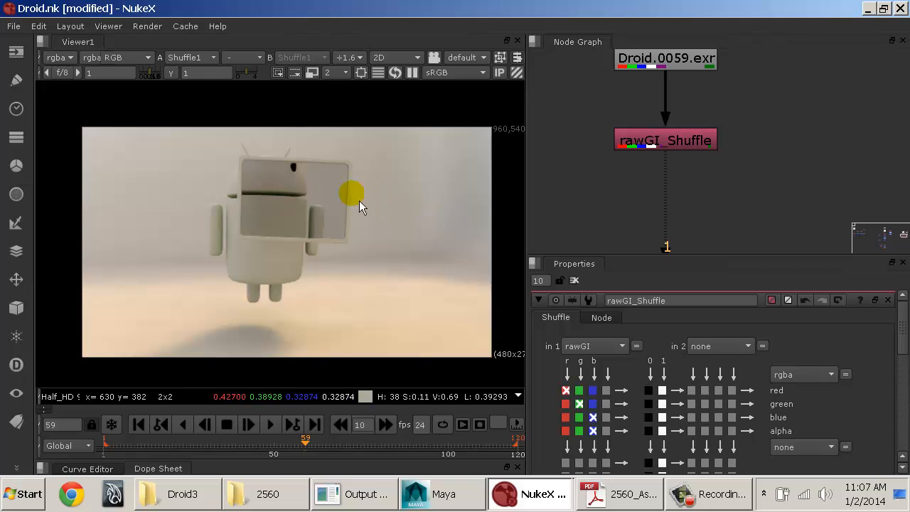
Step: Examine how the rawGI and rawReflection shuffle nodes are arranged in the existing composite below Read1
{"action": "middle_click_drag", "start_coordinate": [670, 176], "coordinate": [811, 179]}
{"action": "scroll", "coordinate": [807, 180], "scroll_direction": "down", "scroll_amount": 4}
{"action": "middle_click_drag", "start_coordinate": [634, 163], "coordinate": [904, 175]}
{"action": "mouse_move", "coordinate": [670, 175]}
{"action": "middle_mouse_down"}
{"action": "mouse_move", "coordinate": [811, 216]}
{"action": "mouse_move", "coordinate": [819, 208]}
{"action": "middle_mouse_up"}
{"action": "middle_click_drag", "start_coordinate": [752, 187], "coordinate": [820, 151]}
{"action": "left_click", "coordinate": [777, 149]}
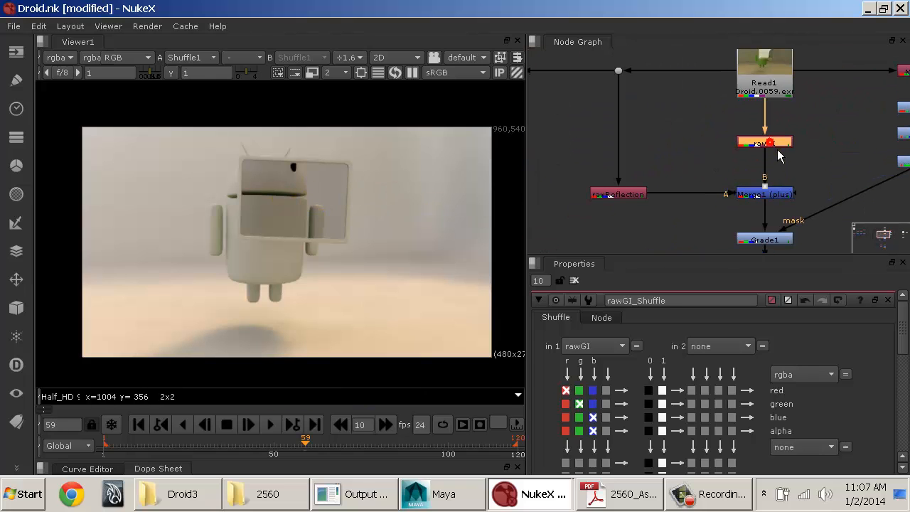
{"action": "left_click", "coordinate": [617, 196]}
{"action": "middle_click_drag", "start_coordinate": [848, 189], "coordinate": [720, 178]}
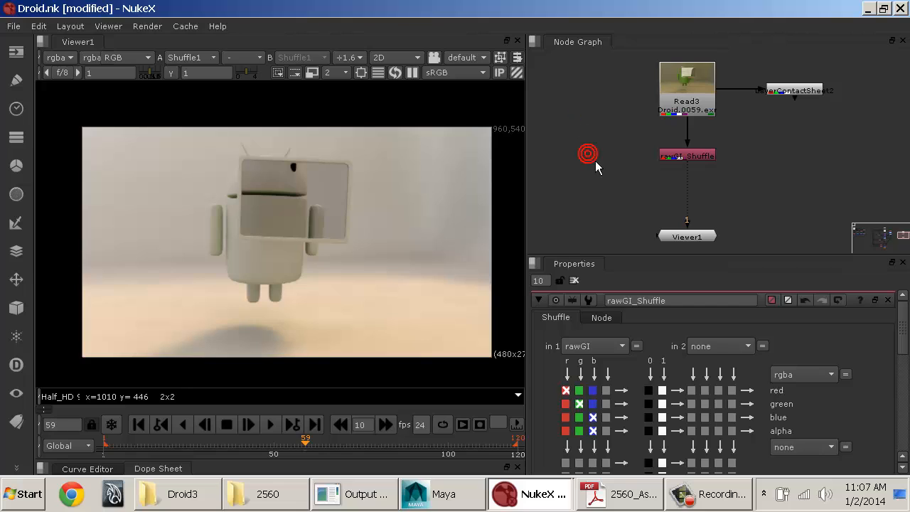
Step: Add a second Shuffle node beside rawGI_Shuffle and connect its input to Read3
{"action": "key", "text": "Tab"}
{"action": "key", "text": "Return"}
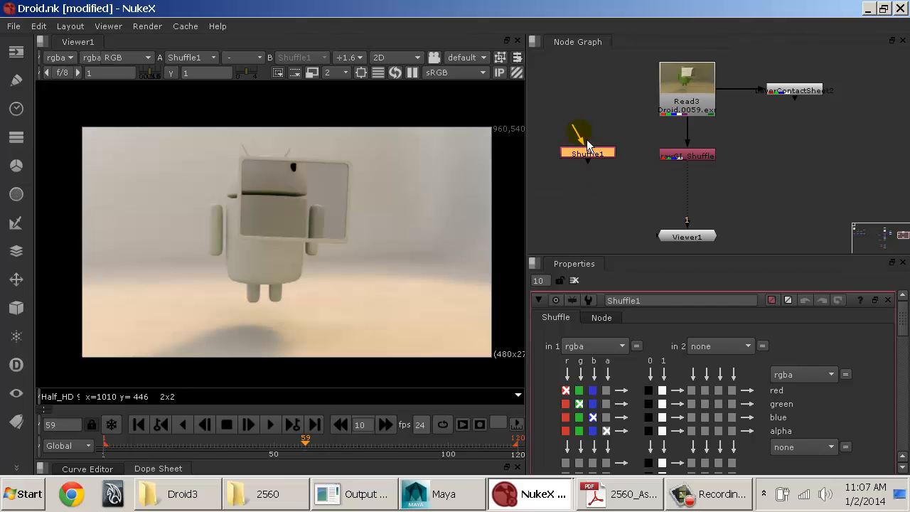
{"action": "key", "text": "Tab"}
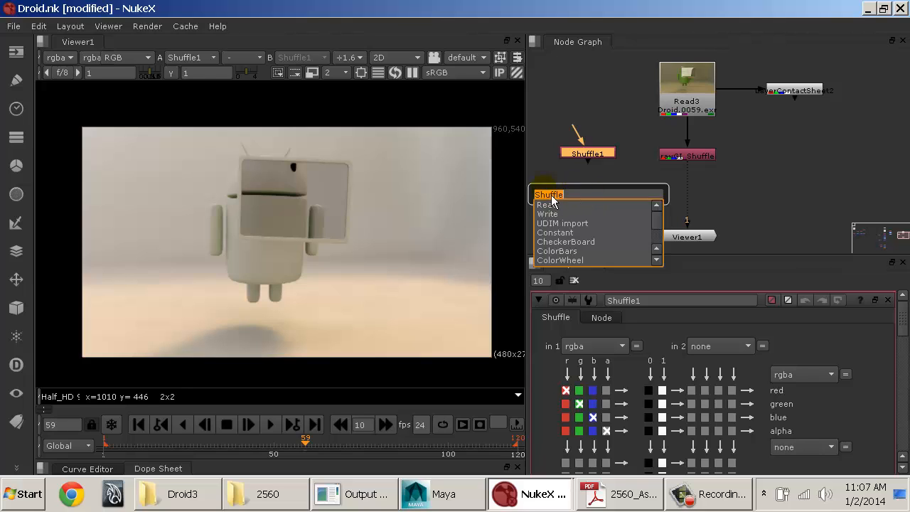
{"action": "left_click", "coordinate": [603, 121]}
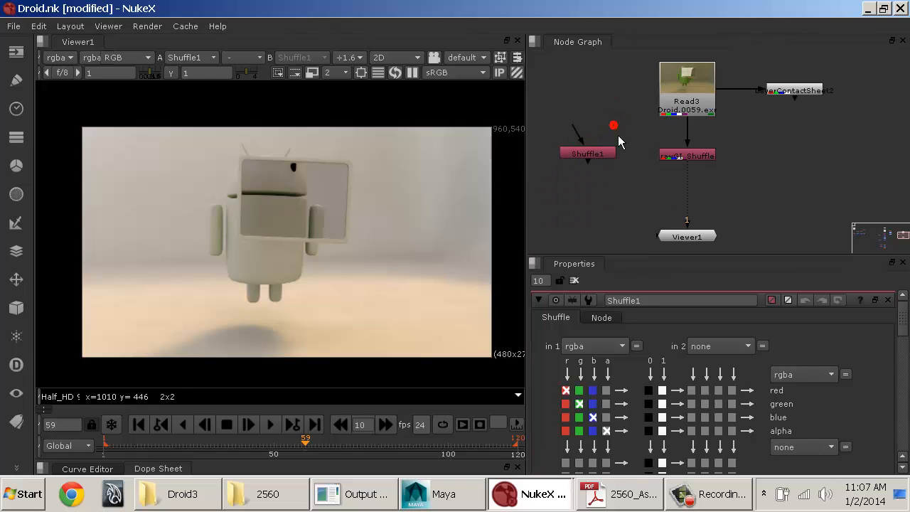
{"action": "left_click_drag", "start_coordinate": [591, 155], "coordinate": [595, 165]}
{"action": "left_click_drag", "start_coordinate": [577, 135], "coordinate": [668, 113]}
{"action": "left_click_drag", "start_coordinate": [597, 163], "coordinate": [595, 150]}
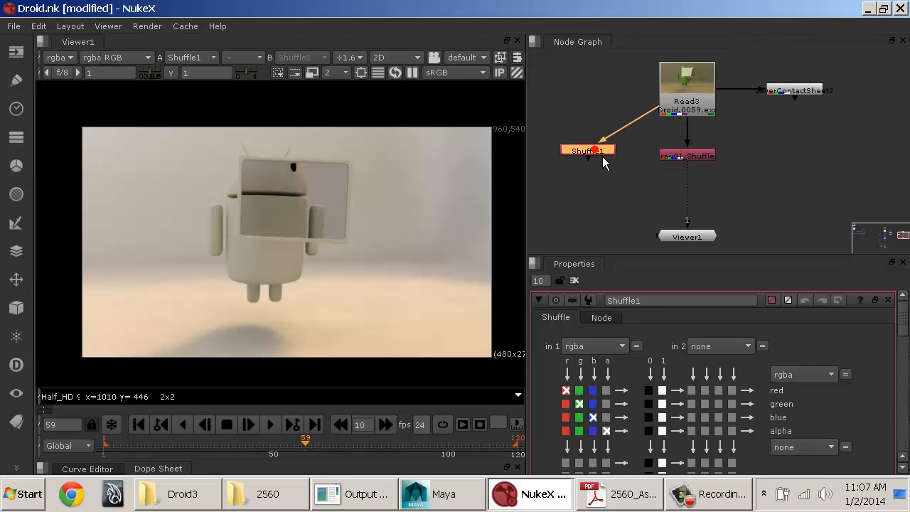
Step: Rename the second Shuffle node below Read3 as rawReflection_Shuffle
{"action": "double_click", "coordinate": [648, 300]}
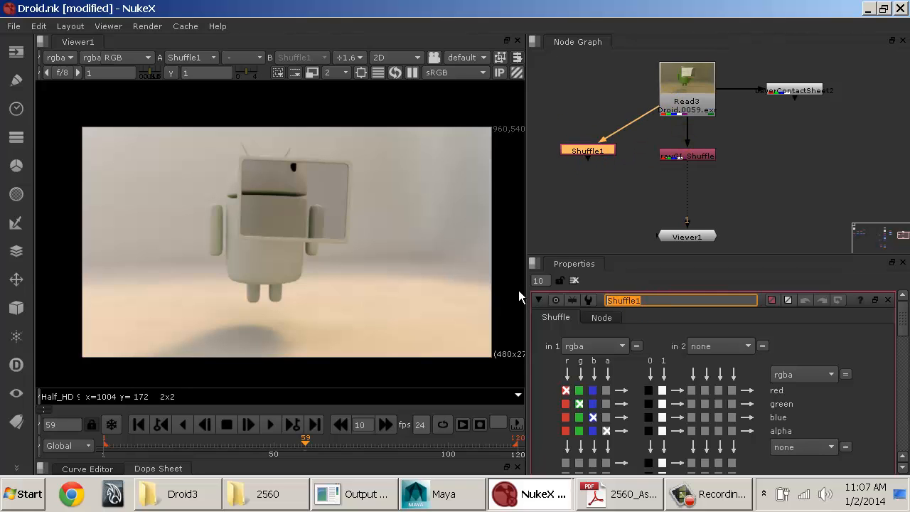
{"action": "type", "text": "rawReflection"}
{"action": "key", "text": "Return"}
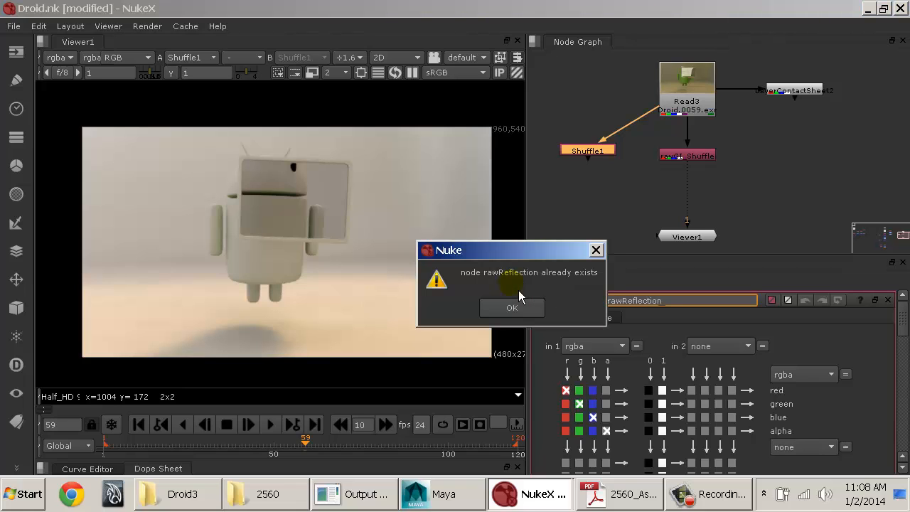
{"action": "left_click", "coordinate": [510, 305]}
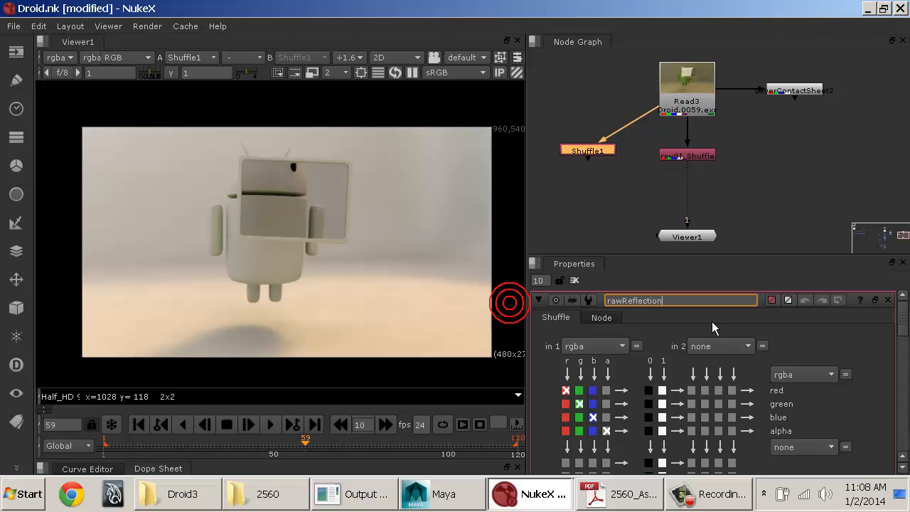
{"action": "double_click", "coordinate": [695, 300]}
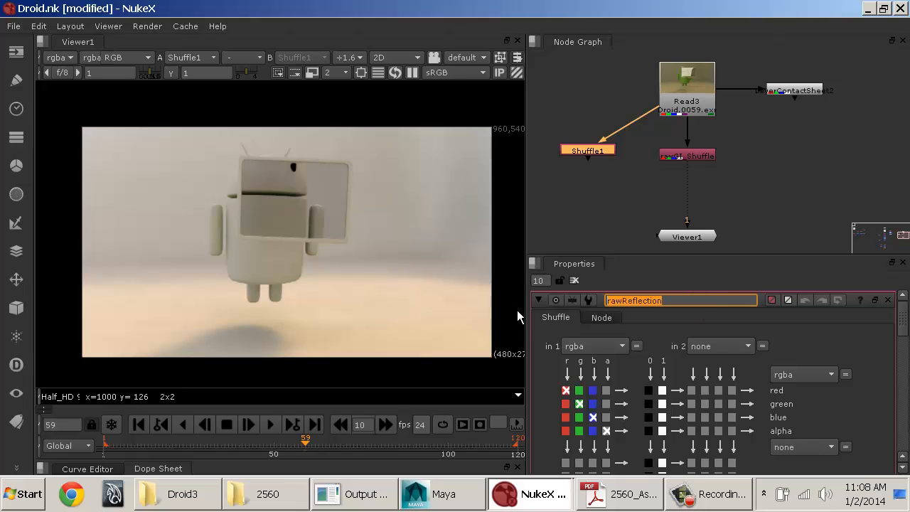
{"action": "key", "text": "Home"}
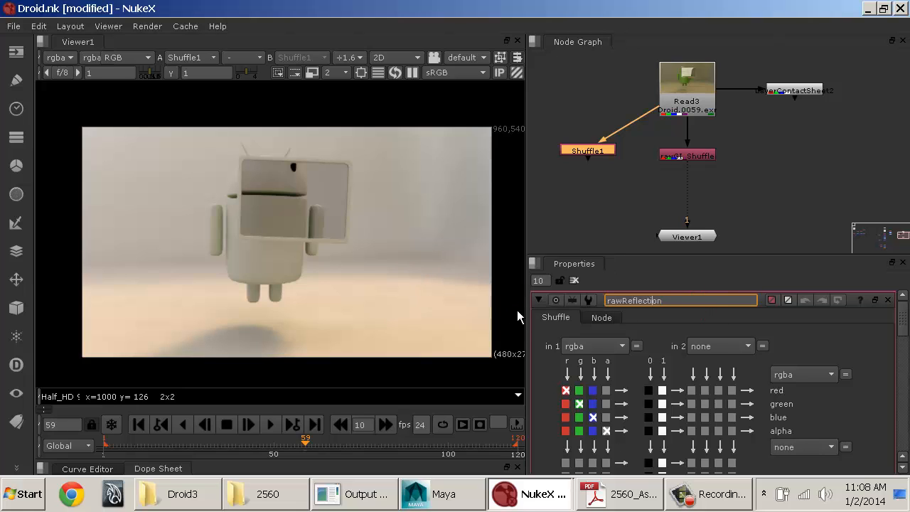
{"action": "key", "text": "Right"}
{"action": "type", "text": "_Shuffle"}
{"action": "key", "text": "Return"}
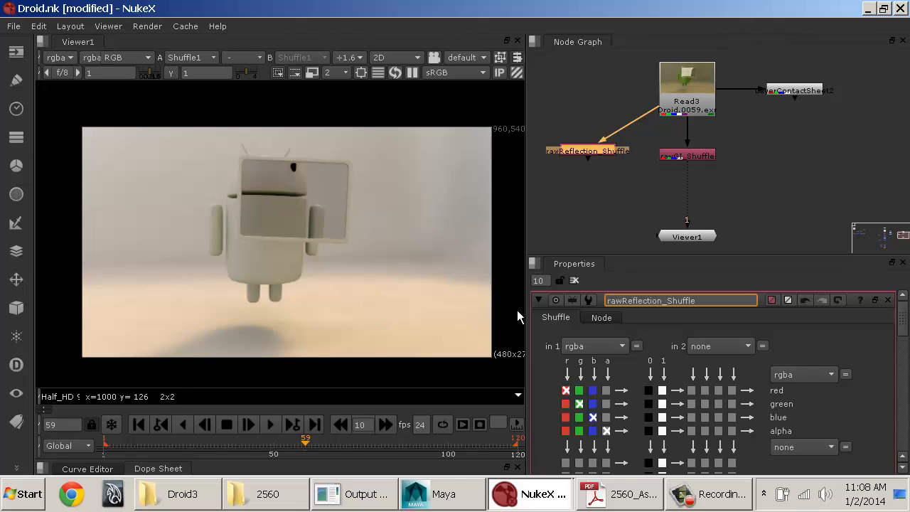
Step: Set the first input layer of rawReflection_Shuffle to rawReflection and show that node's output in the viewer
{"action": "left_click", "coordinate": [594, 346]}
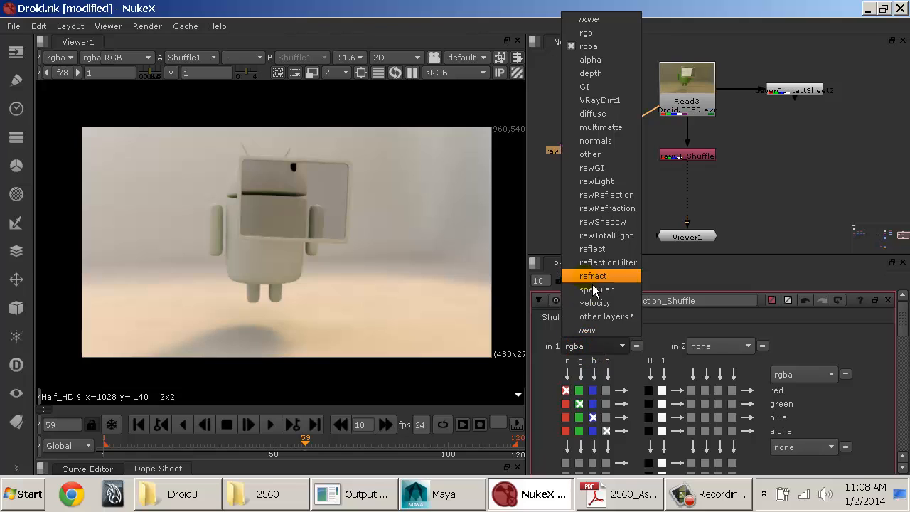
{"action": "left_click", "coordinate": [597, 199]}
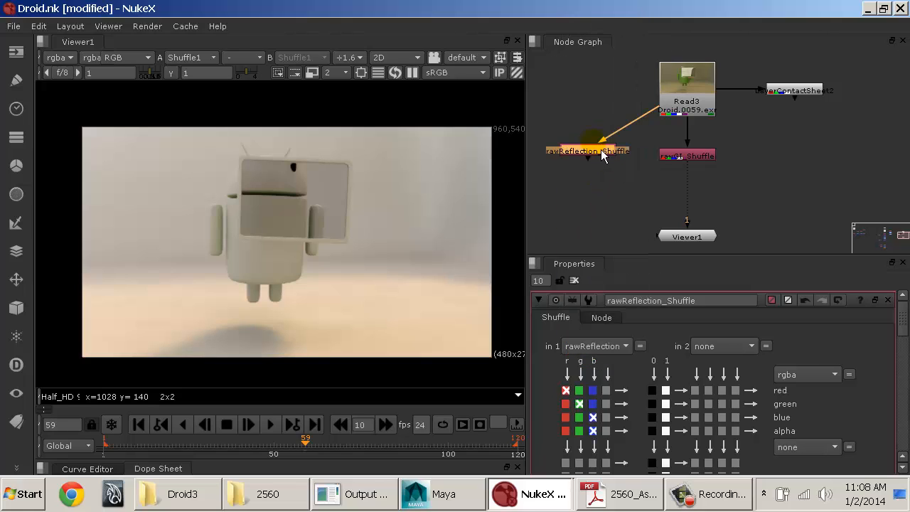
{"action": "left_click_drag", "start_coordinate": [594, 161], "coordinate": [588, 164]}
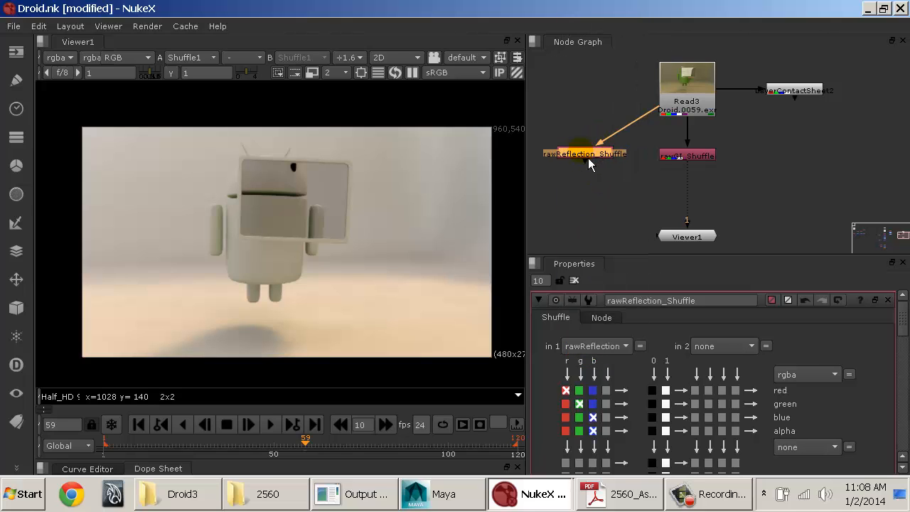
{"action": "key", "text": "1"}
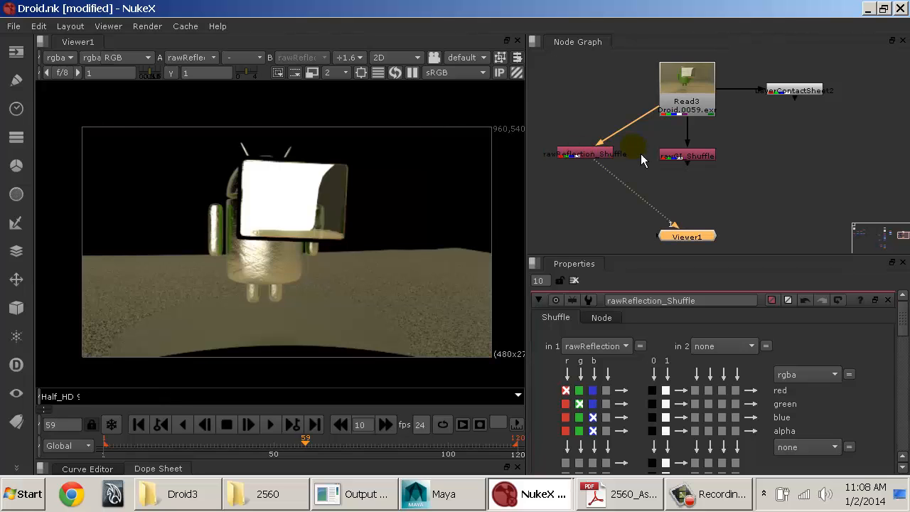
Step: Compare the rawGI_Shuffle and rawReflection_Shuffle outputs by alternating the viewer between the two nodes
{"action": "left_click", "coordinate": [698, 162]}
{"action": "key", "text": "1"}
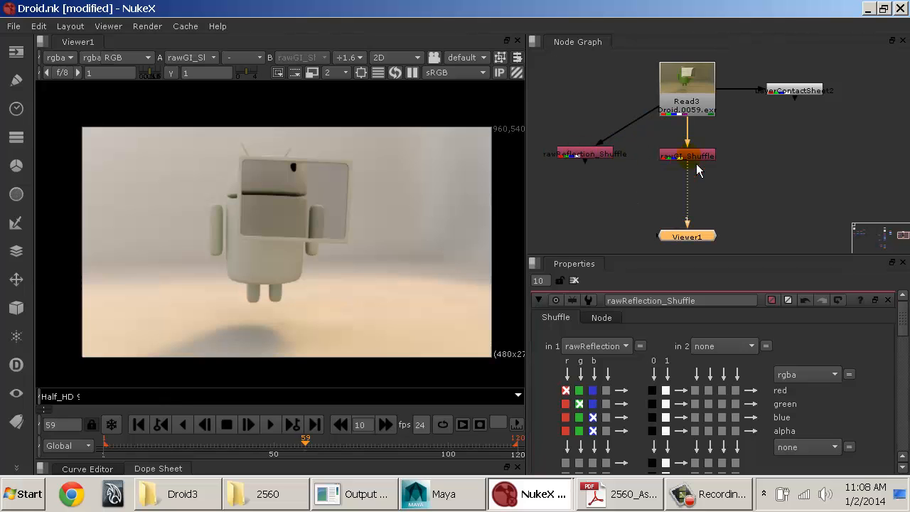
{"action": "left_click", "coordinate": [609, 159]}
{"action": "key", "text": "1"}
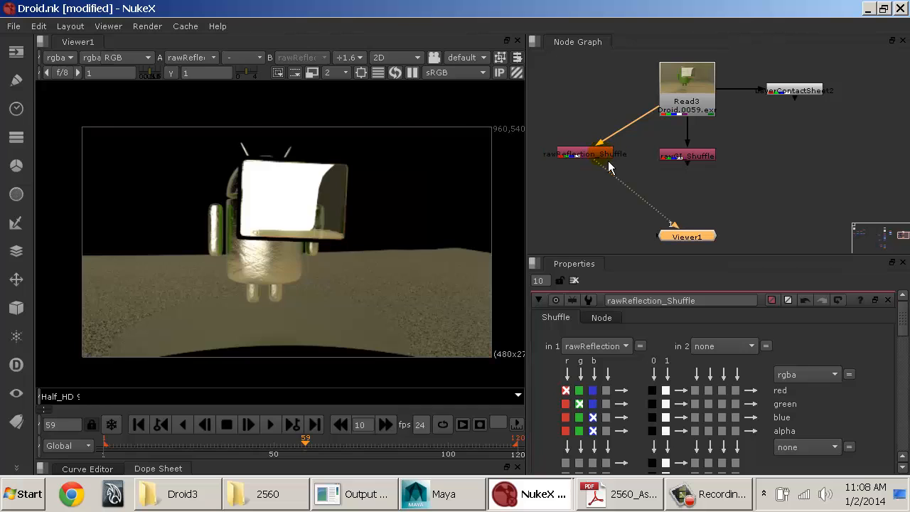
{"action": "left_click", "coordinate": [676, 159]}
{"action": "key", "text": "1"}
{"action": "left_click", "coordinate": [621, 152]}
{"action": "key", "text": "1"}
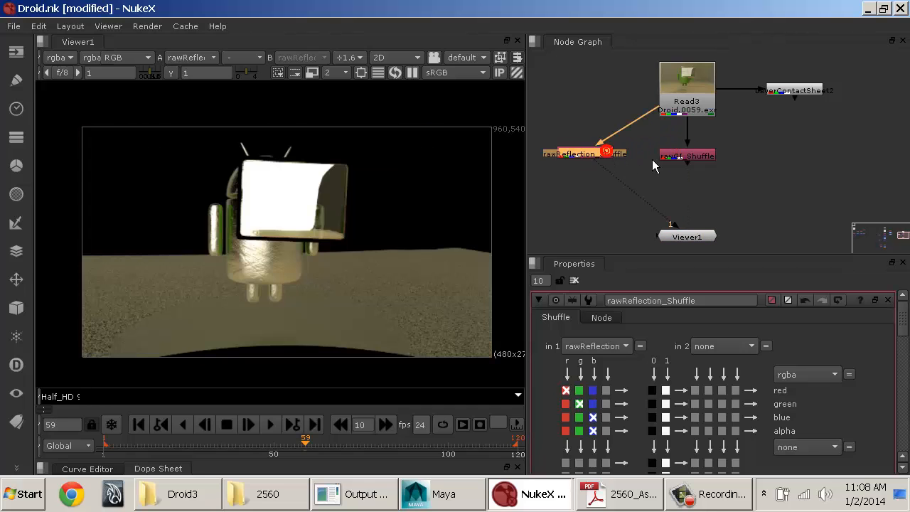
{"action": "left_click", "coordinate": [694, 153]}
{"action": "key", "text": "1"}
{"action": "left_click", "coordinate": [606, 153]}
{"action": "key", "text": "1"}
{"action": "left_click", "coordinate": [676, 157]}
{"action": "key", "text": "1"}
{"action": "left_click", "coordinate": [589, 155]}
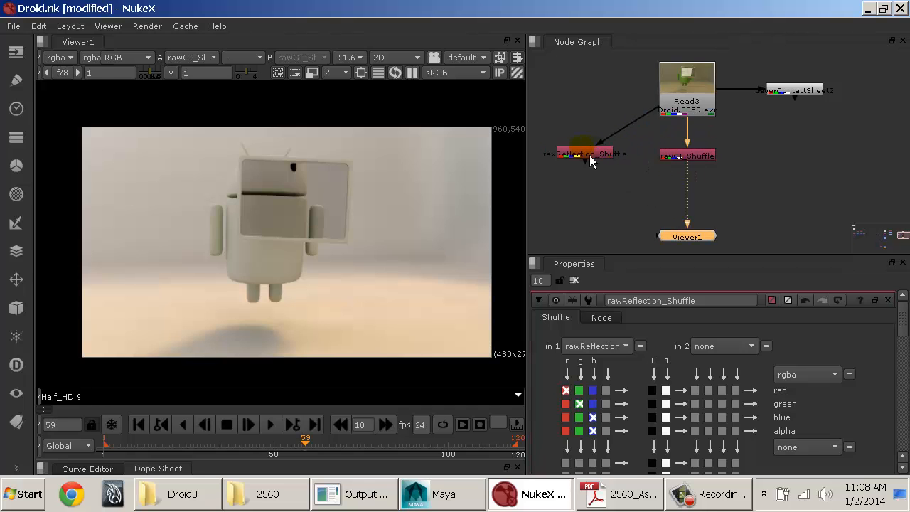
{"action": "key", "text": "1"}
{"action": "left_click", "coordinate": [674, 157]}
{"action": "key", "text": "1"}
{"action": "left_click", "coordinate": [595, 156]}
{"action": "key", "text": "1"}
{"action": "left_click", "coordinate": [693, 156]}
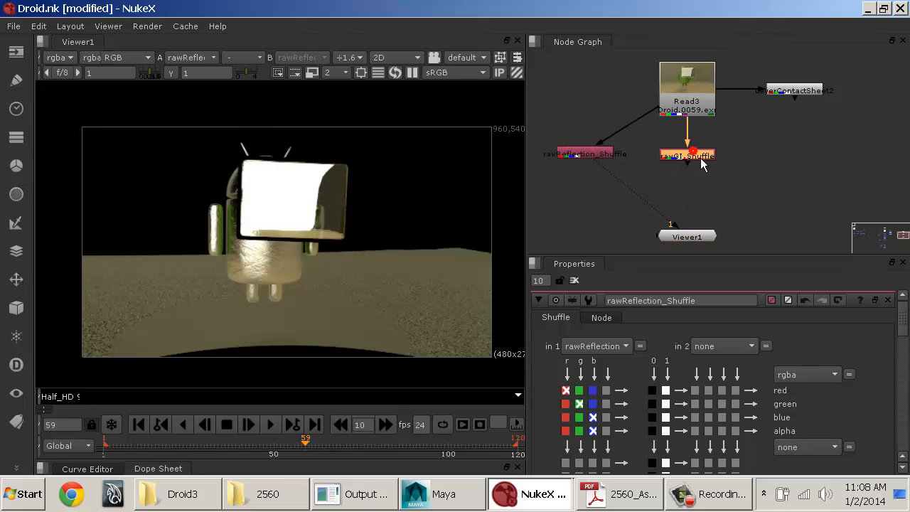
{"action": "key", "text": "1"}
{"action": "left_click", "coordinate": [600, 155]}
{"action": "key", "text": "1"}
{"action": "left_click", "coordinate": [691, 158]}
{"action": "key", "text": "1"}
{"action": "left_click", "coordinate": [613, 160]}
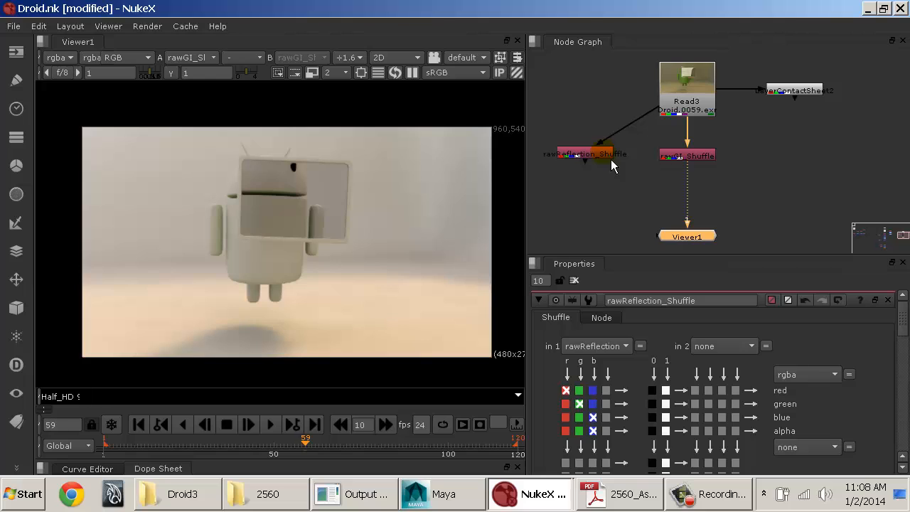
{"action": "left_click", "coordinate": [696, 160]}
{"action": "left_click", "coordinate": [617, 159]}
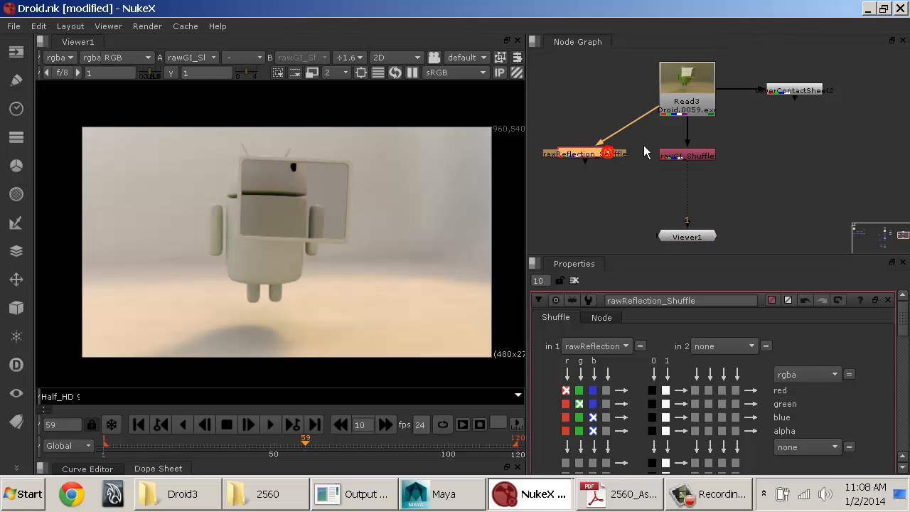
{"action": "left_click", "coordinate": [598, 158]}
{"action": "left_click_drag", "start_coordinate": [597, 164], "coordinate": [597, 168]}
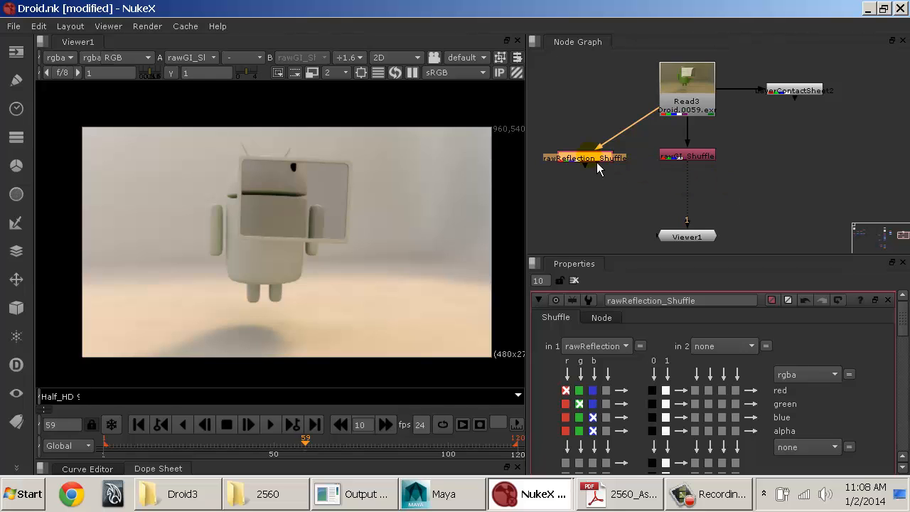
{"action": "key", "text": "1"}
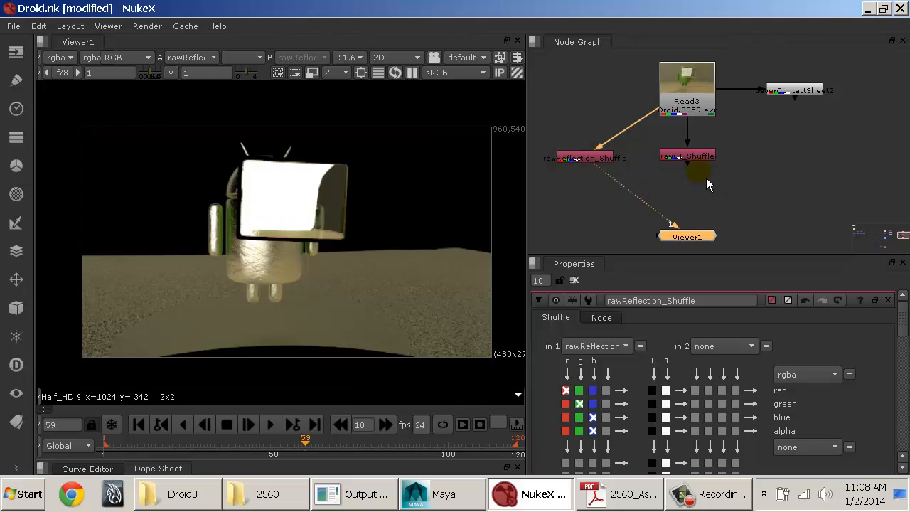
{"action": "left_click", "coordinate": [706, 158]}
{"action": "key", "text": "1"}
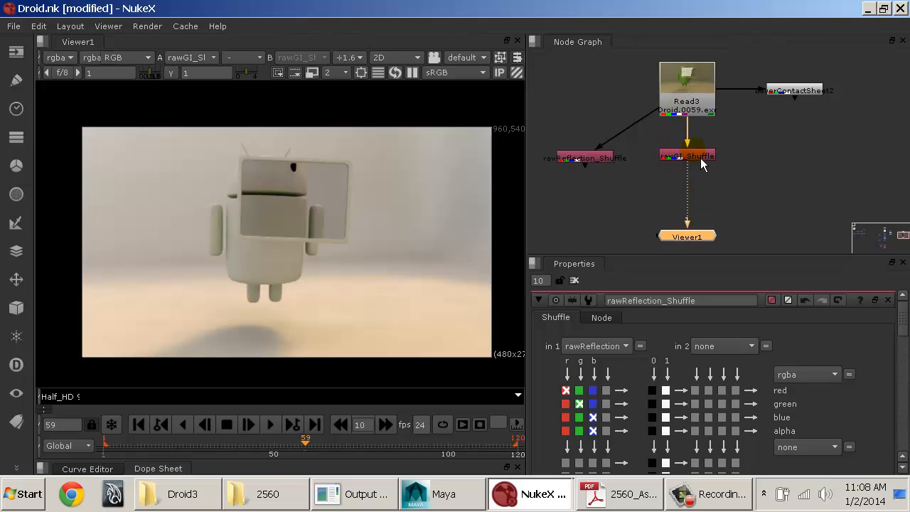
{"action": "left_click", "coordinate": [595, 159]}
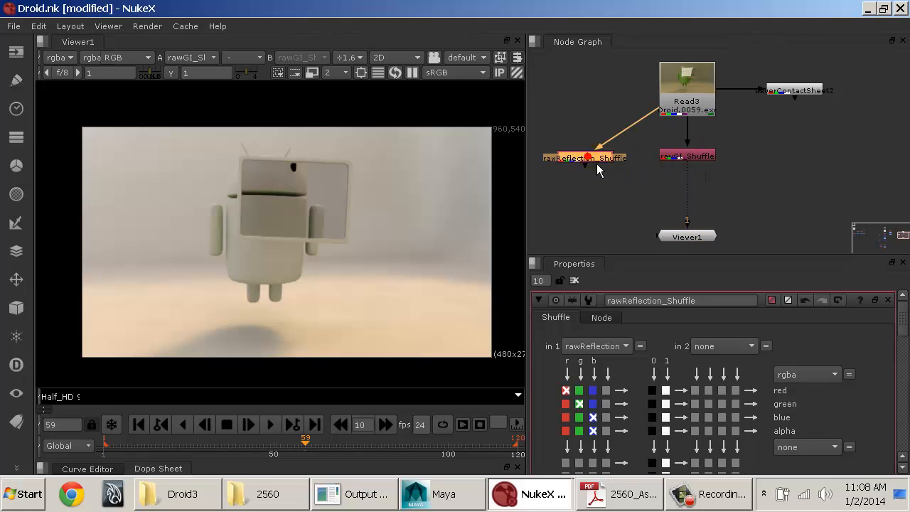
{"action": "left_click", "coordinate": [687, 157], "text": "shift"}
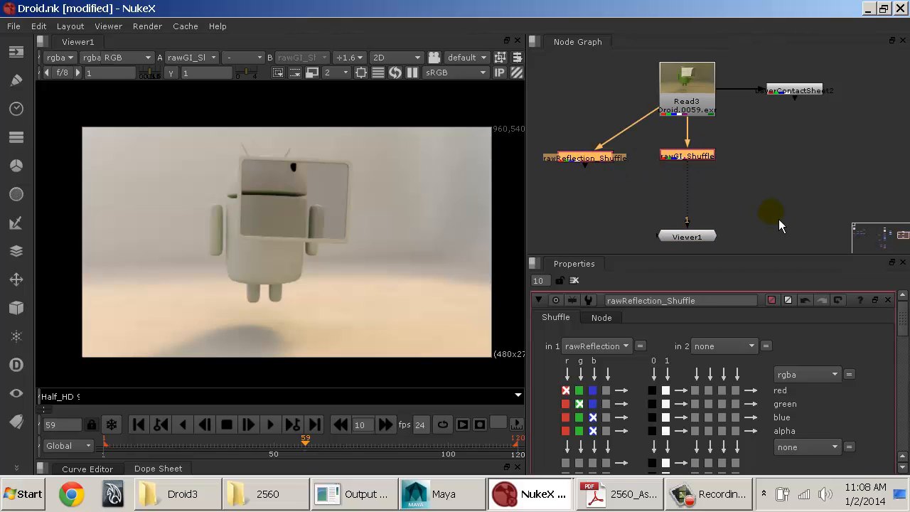
{"action": "key", "text": "Tab"}
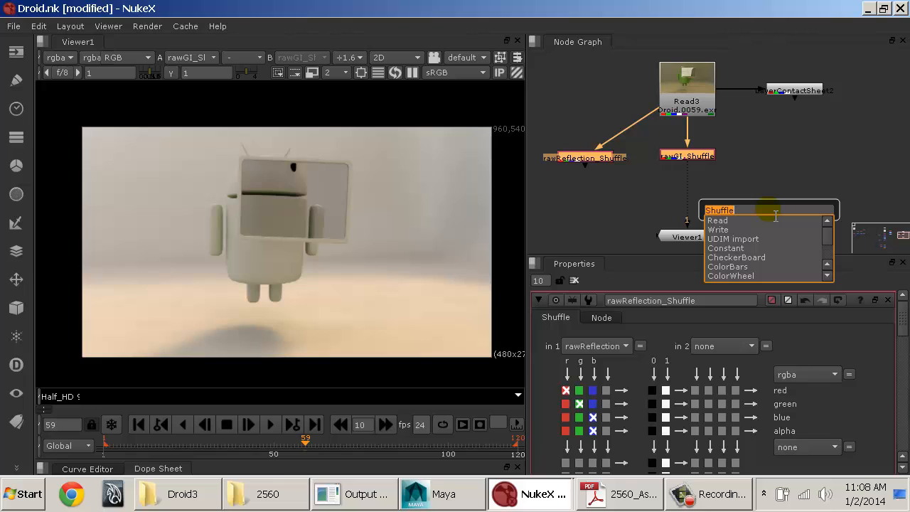
{"action": "type", "text": "merg"}
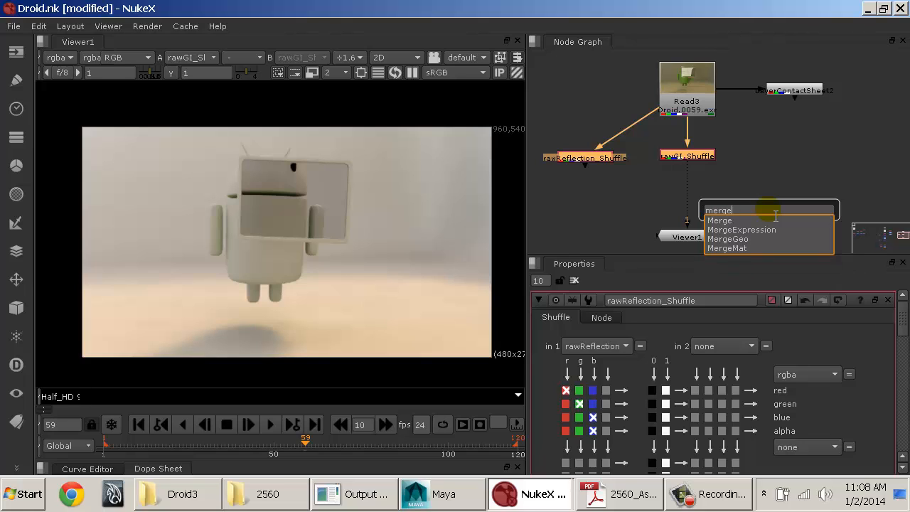
{"action": "type", "text": "e"}
{"action": "key", "text": "Escape"}
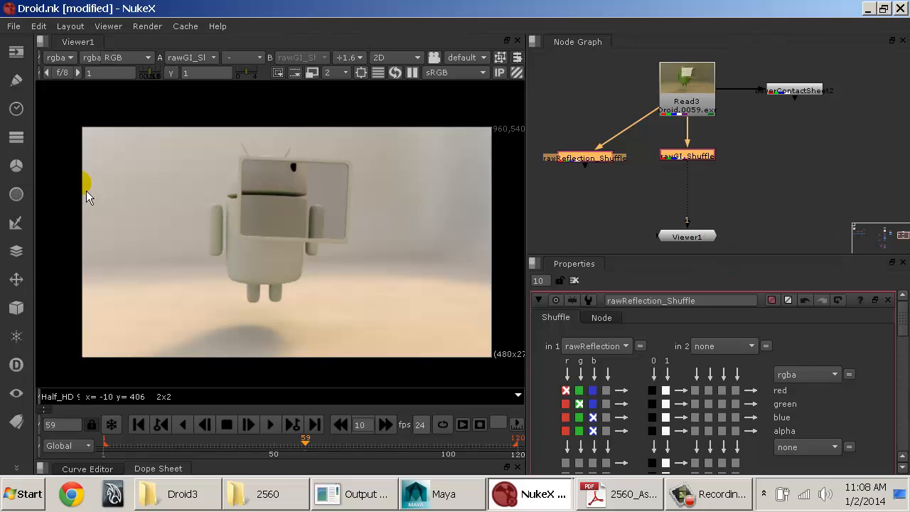
{"action": "left_click", "coordinate": [15, 224]}
{"action": "left_click", "coordinate": [22, 257]}
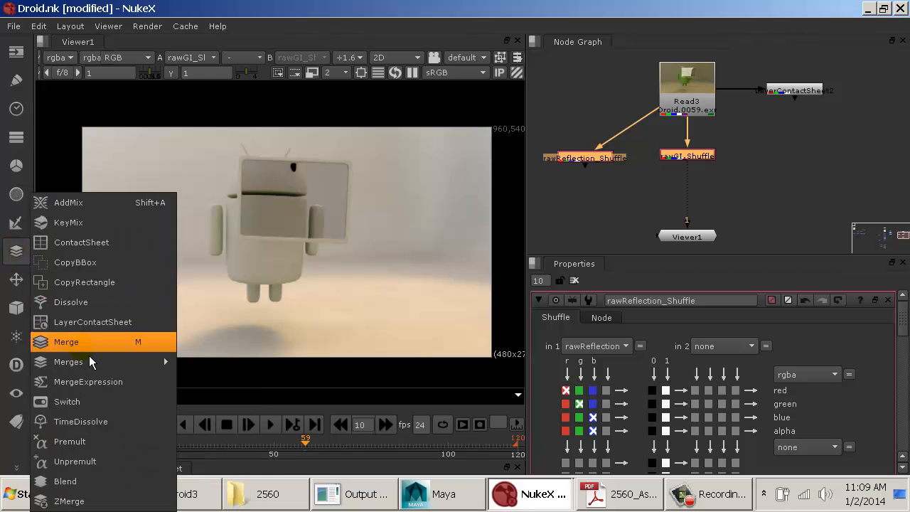
{"action": "left_click", "coordinate": [726, 185]}
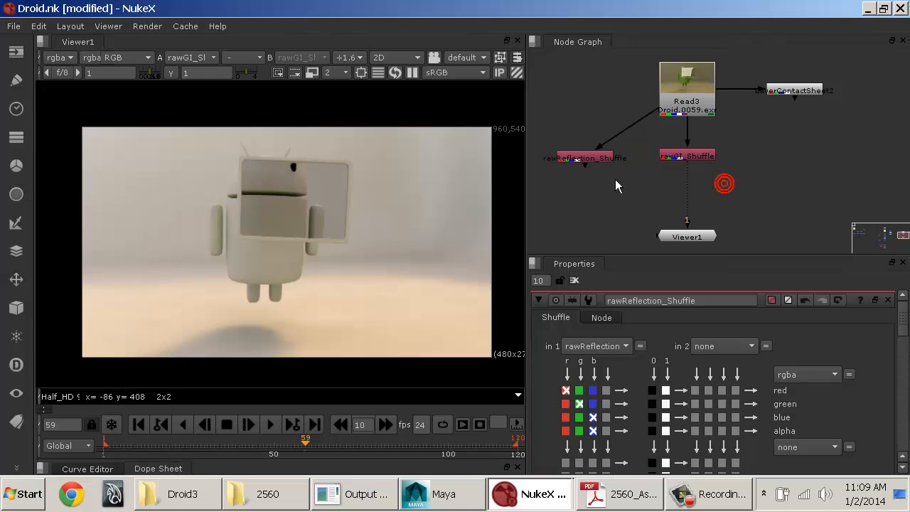
Step: Add a Merge node below the two shuffles with rawReflection_Shuffle as input A and rawGI_Shuffle as input B
{"action": "left_click", "coordinate": [598, 163]}
{"action": "left_click", "coordinate": [592, 157]}
{"action": "left_click", "coordinate": [687, 155], "text": "shift"}
{"action": "key", "text": "Tab"}
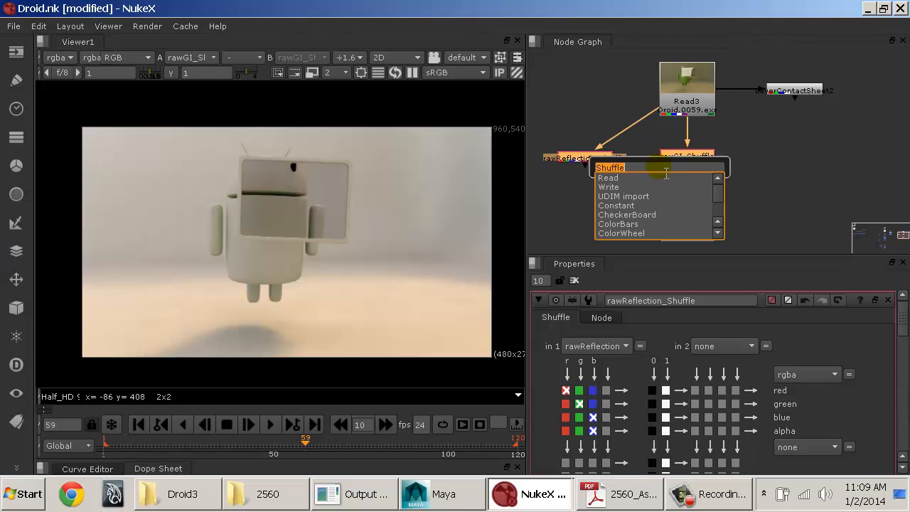
{"action": "type", "text": "merge"}
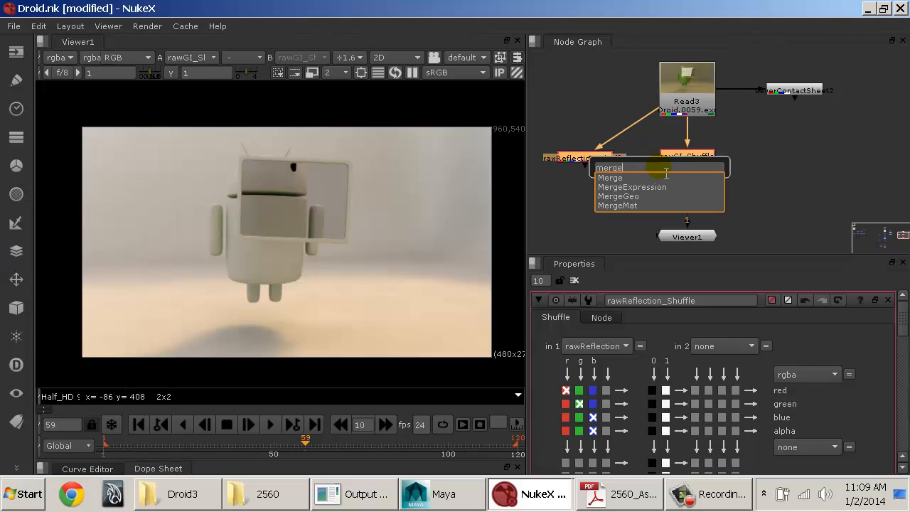
{"action": "key", "text": "Return"}
{"action": "left_click_drag", "start_coordinate": [687, 175], "coordinate": [648, 199]}
Step: Rename the new Merge node as refl_GI_Merge
{"action": "double_click", "coordinate": [643, 302]}
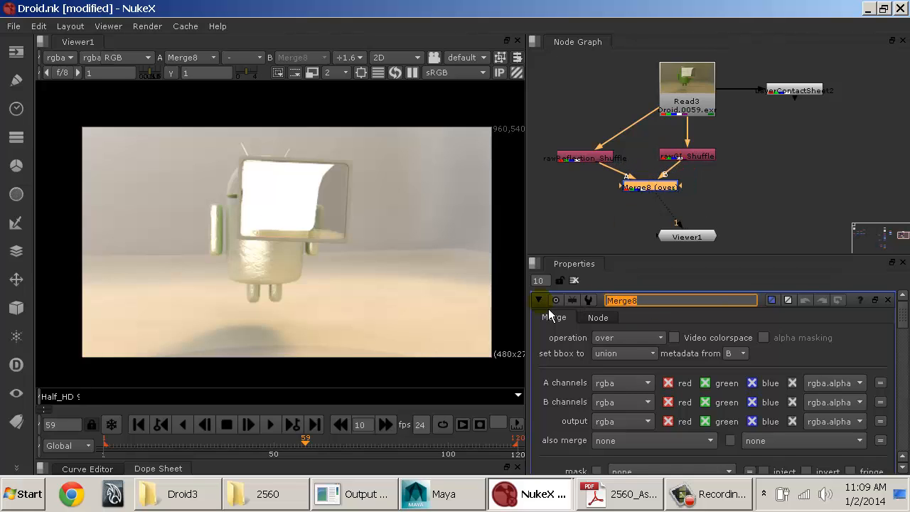
{"action": "type", "text": "refl"}
{"action": "type", "text": "_GI_Merge"}
{"action": "key", "text": "Return"}
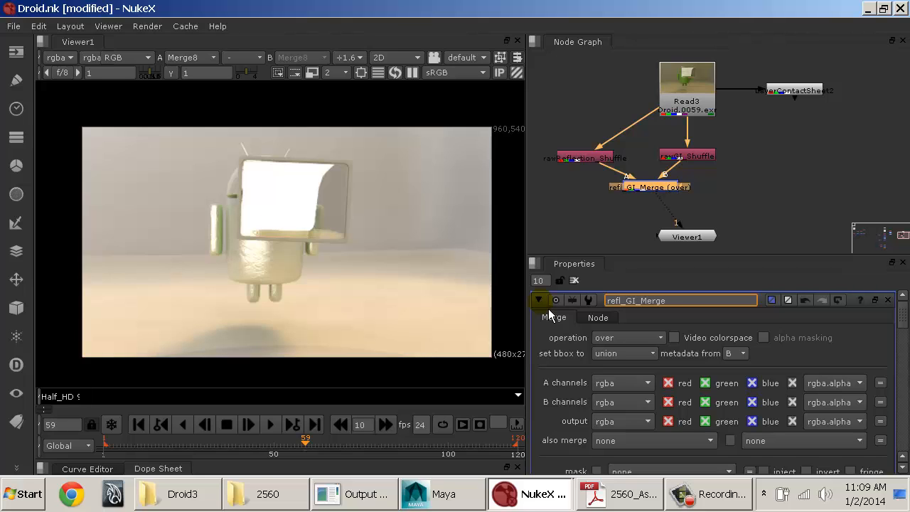
Step: Line up refl_GI_Merge and Viewer1 vertically beneath rawGI_Shuffle in the node graph
{"action": "left_click_drag", "start_coordinate": [698, 242], "coordinate": [672, 244]}
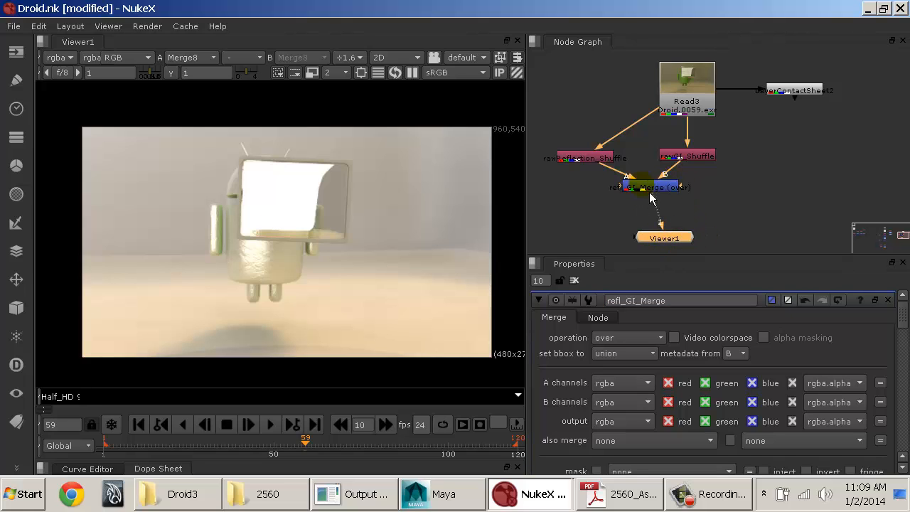
{"action": "left_click_drag", "start_coordinate": [650, 197], "coordinate": [692, 193]}
{"action": "left_click_drag", "start_coordinate": [679, 243], "coordinate": [706, 242]}
{"action": "middle_click_drag", "start_coordinate": [664, 195], "coordinate": [762, 193]}
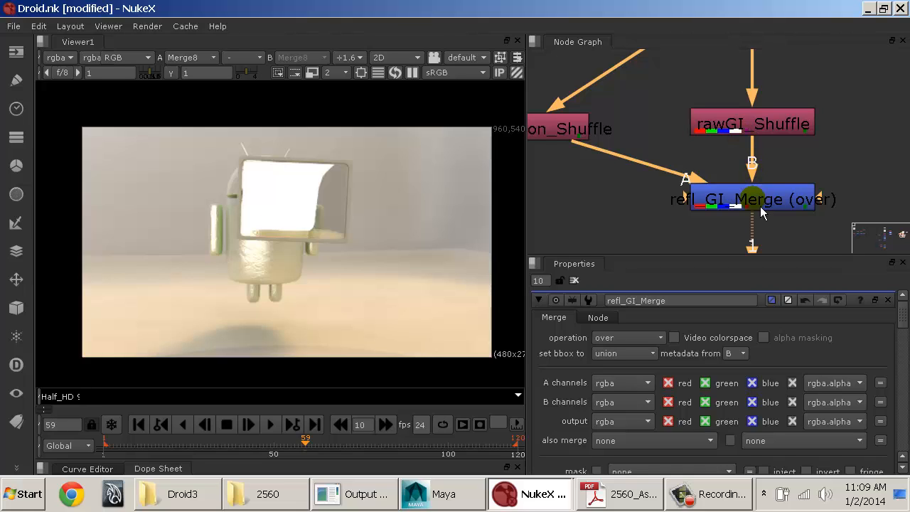
Step: Examine the A and B input connections of refl_GI_Merge and the formulas of its available merge operations
{"action": "middle_click_drag", "start_coordinate": [760, 206], "coordinate": [743, 148]}
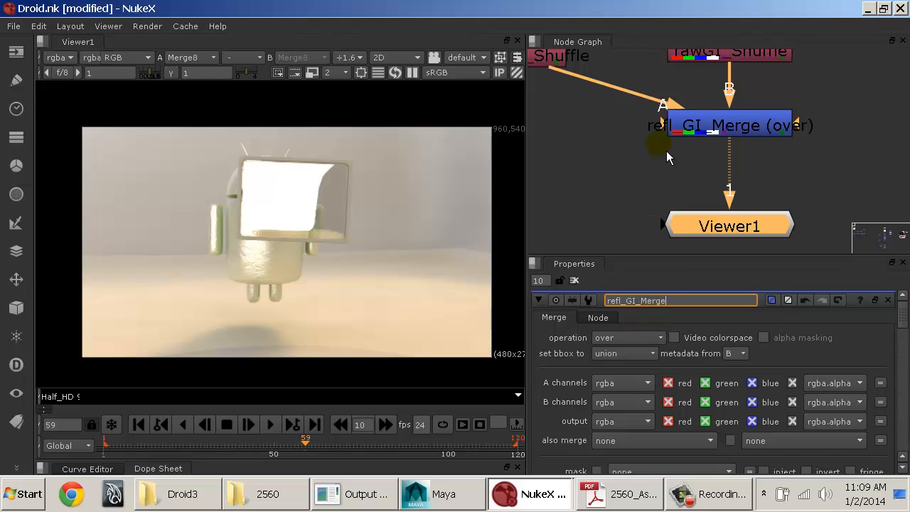
{"action": "middle_click_drag", "start_coordinate": [679, 121], "coordinate": [811, 216]}
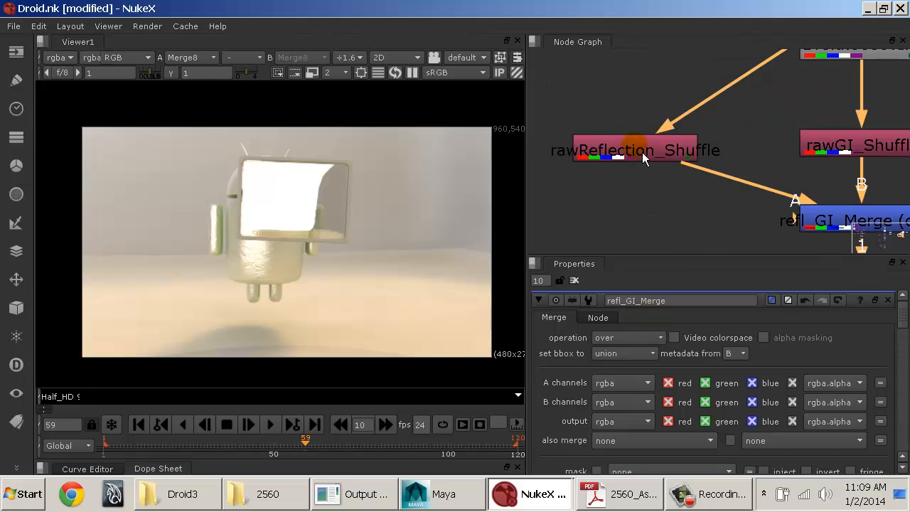
{"action": "middle_click_drag", "start_coordinate": [783, 176], "coordinate": [632, 139]}
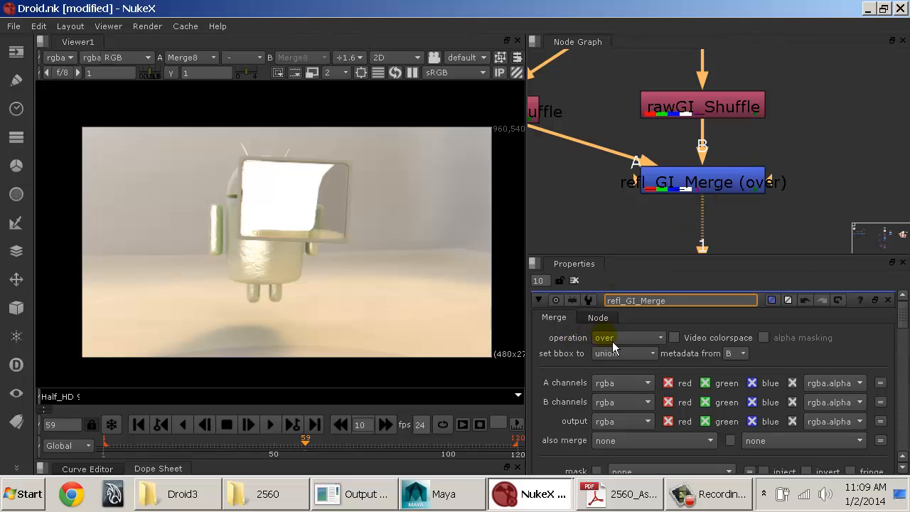
{"action": "mouse_move", "coordinate": [613, 343]}
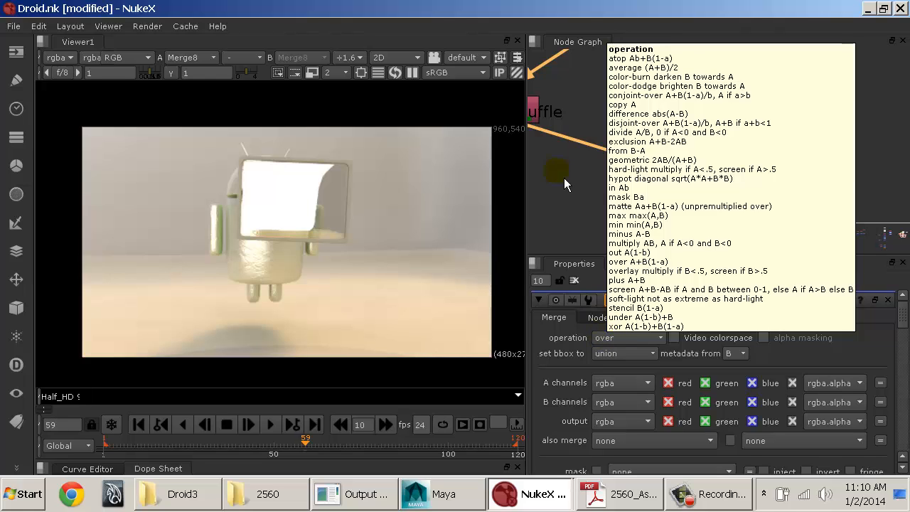
Step: Compare rawReflection_Shuffle, rawGI_Shuffle and the combined refl_GI_Merge by displaying each one in the viewer
{"action": "middle_click_drag", "start_coordinate": [570, 137], "coordinate": [710, 182]}
{"action": "left_click", "coordinate": [650, 155]}
{"action": "key", "text": "1"}
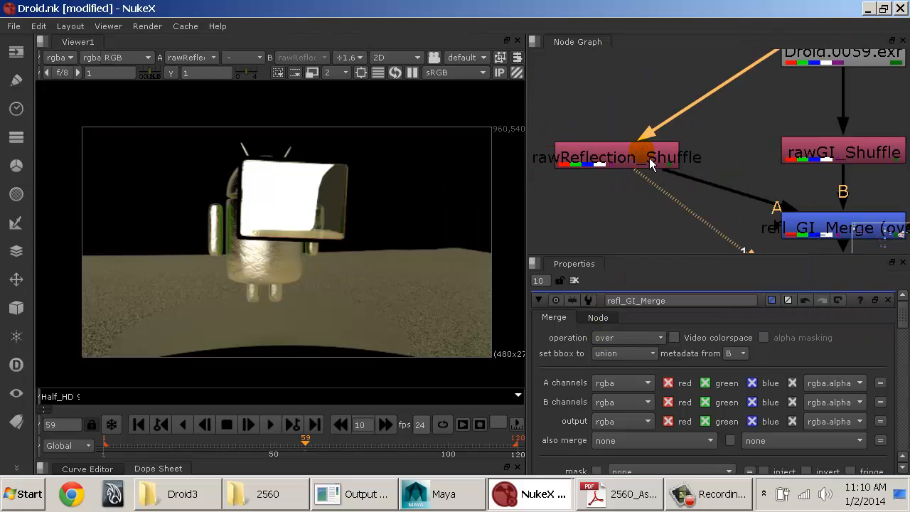
{"action": "left_click", "coordinate": [881, 155]}
{"action": "key", "text": "1"}
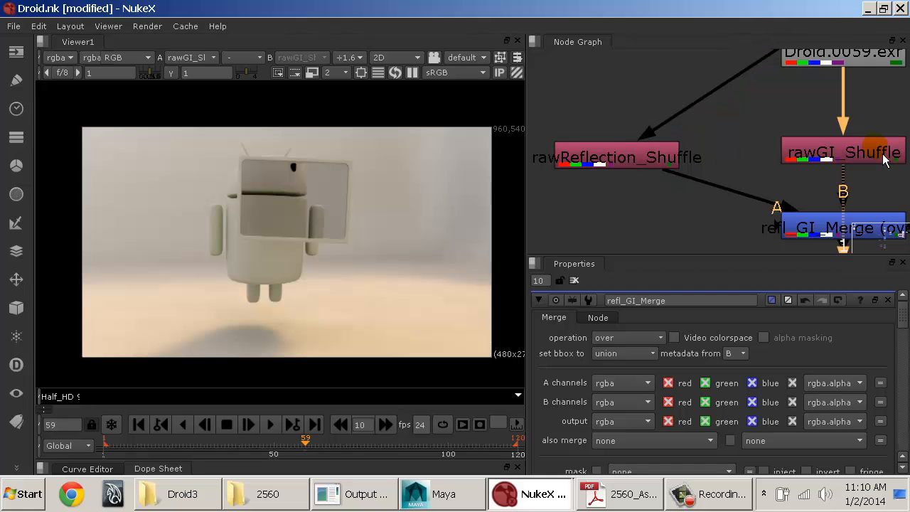
{"action": "left_click", "coordinate": [826, 229]}
{"action": "key", "text": "1"}
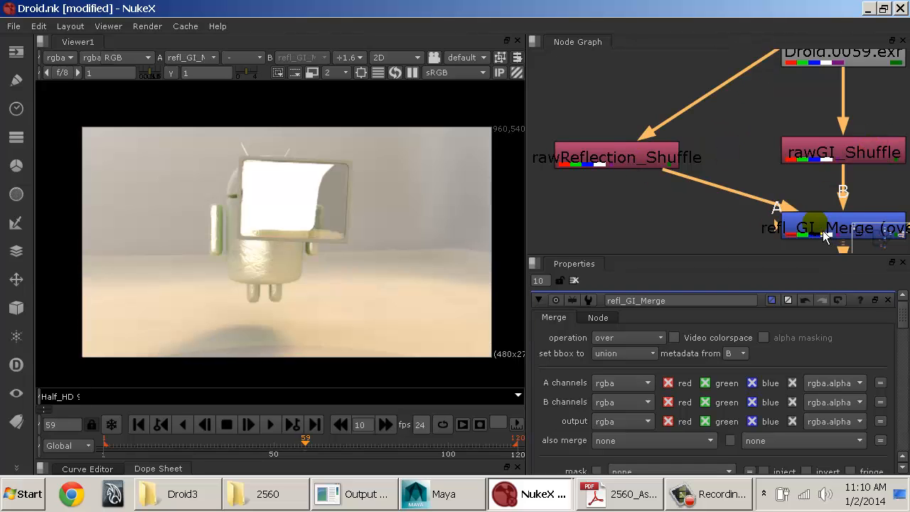
Step: Display rawReflection_Shuffle in the viewer and examine its alpha channel
{"action": "middle_click_drag", "start_coordinate": [821, 231], "coordinate": [733, 195]}
{"action": "left_click", "coordinate": [580, 138]}
{"action": "key", "text": "1"}
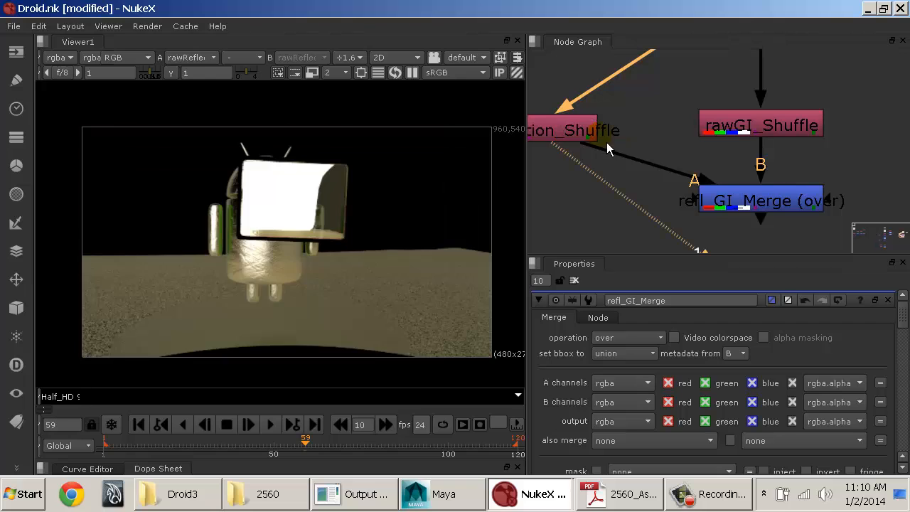
{"action": "key", "text": "a"}
{"action": "key", "text": "a"}
Step: Display rawGI_Shuffle in the viewer, check its alpha channel and return to the RGB display
{"action": "key", "text": "a"}
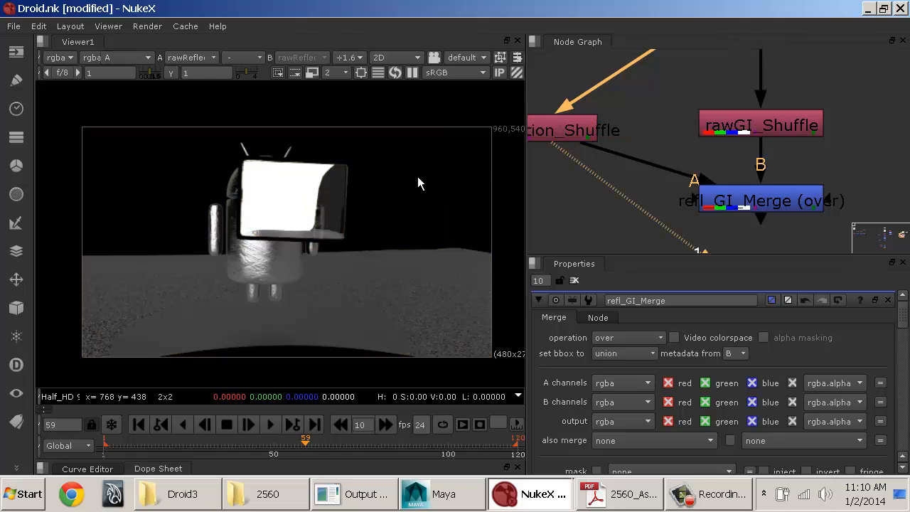
{"action": "key", "text": "a"}
{"action": "left_click", "coordinate": [743, 126]}
{"action": "key", "text": "1"}
{"action": "left_click", "coordinate": [345, 173]}
{"action": "key", "text": "a"}
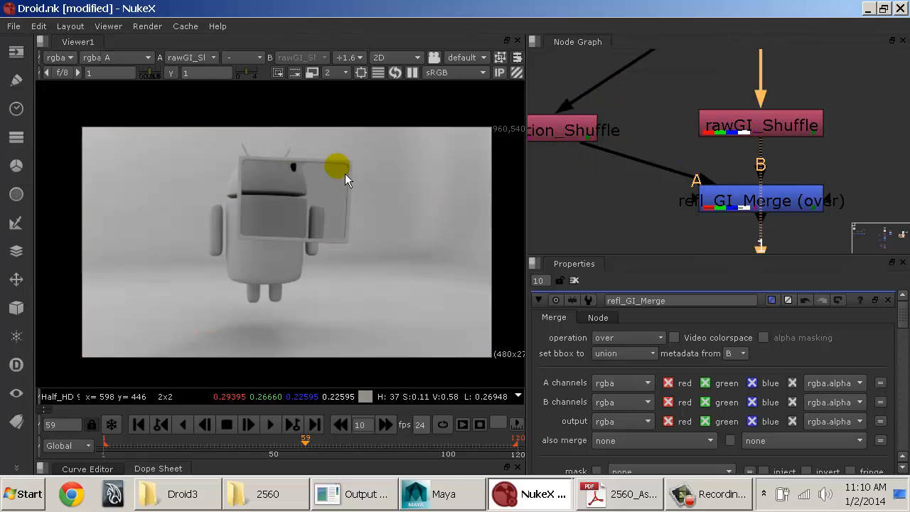
{"action": "key", "text": "a"}
{"action": "key", "text": "a"}
{"action": "key", "text": "a"}
{"action": "key", "text": "a"}
{"action": "key", "text": "a"}
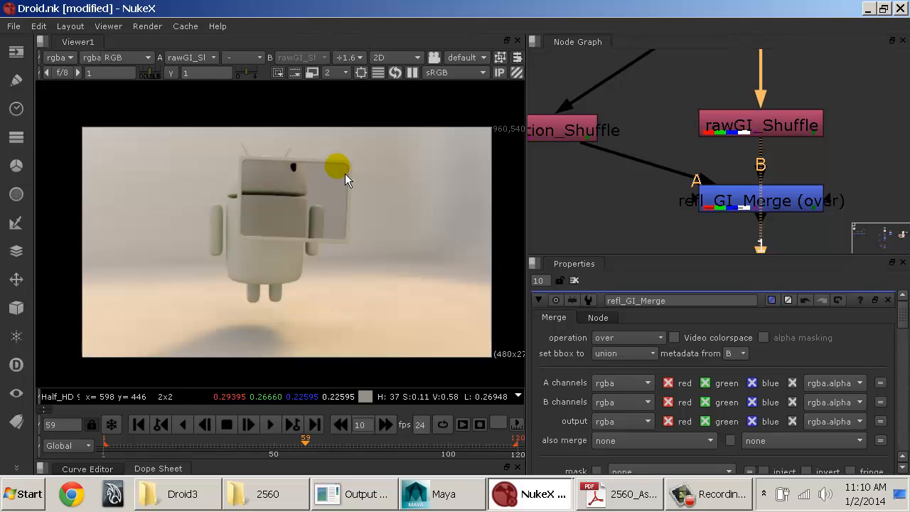
Step: Show the combined result of refl_GI_Merge in the viewer
{"action": "left_click", "coordinate": [762, 205]}
{"action": "key", "text": "1"}
{"action": "middle_click_drag", "start_coordinate": [599, 214], "coordinate": [674, 212]}
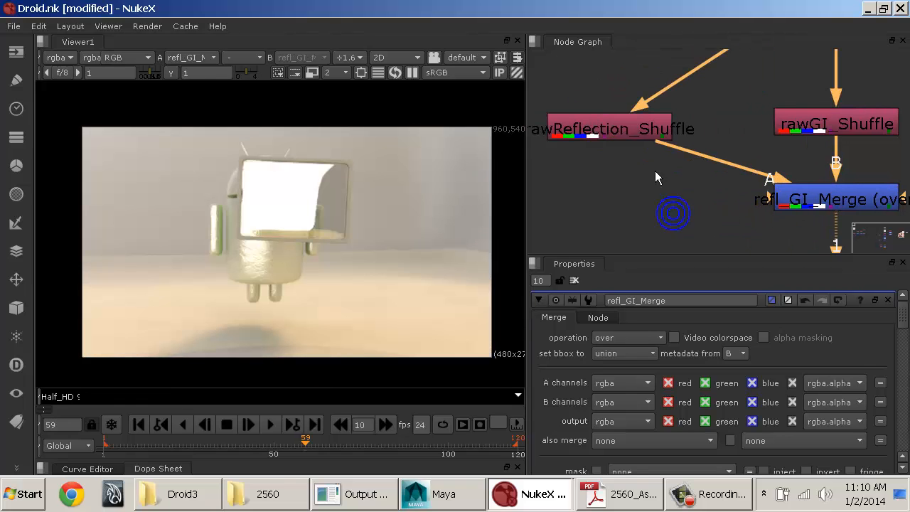
Step: Move refl_GI_Merge slightly lower and rawReflection_Shuffle slightly higher in the node graph
{"action": "left_click", "coordinate": [638, 138]}
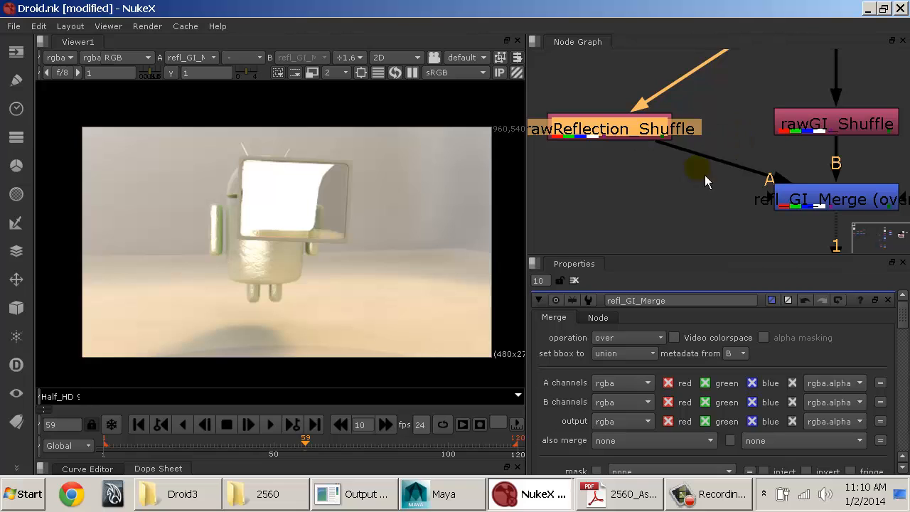
{"action": "middle_click_drag", "start_coordinate": [693, 214], "coordinate": [669, 194]}
{"action": "middle_click_drag", "start_coordinate": [738, 191], "coordinate": [708, 200]}
{"action": "left_click", "coordinate": [739, 190]}
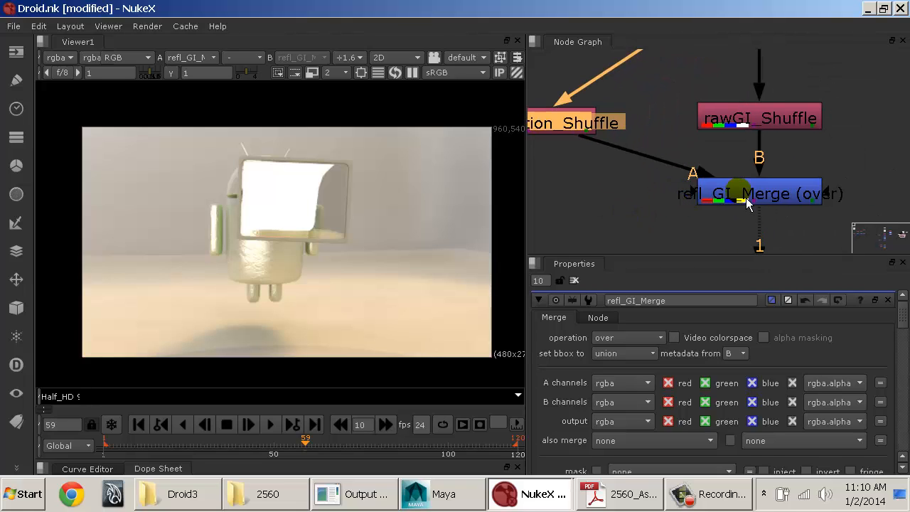
{"action": "left_click", "coordinate": [746, 201]}
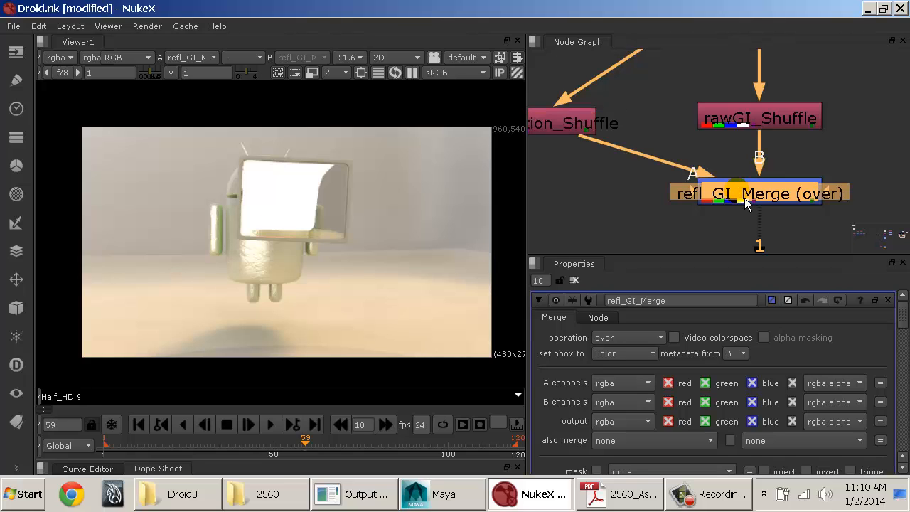
{"action": "left_click_drag", "start_coordinate": [744, 198], "coordinate": [742, 213]}
{"action": "left_click", "coordinate": [590, 129]}
{"action": "left_click", "coordinate": [718, 120]}
{"action": "left_click_drag", "start_coordinate": [586, 130], "coordinate": [582, 121]}
Step: Set the merge operation of refl_GI_Merge to plus
{"action": "left_click", "coordinate": [734, 208]}
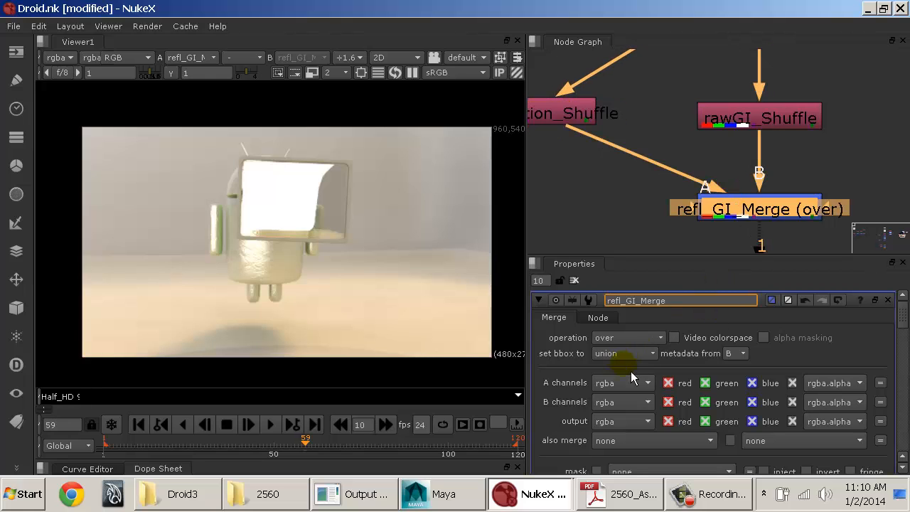
{"action": "left_click", "coordinate": [628, 338]}
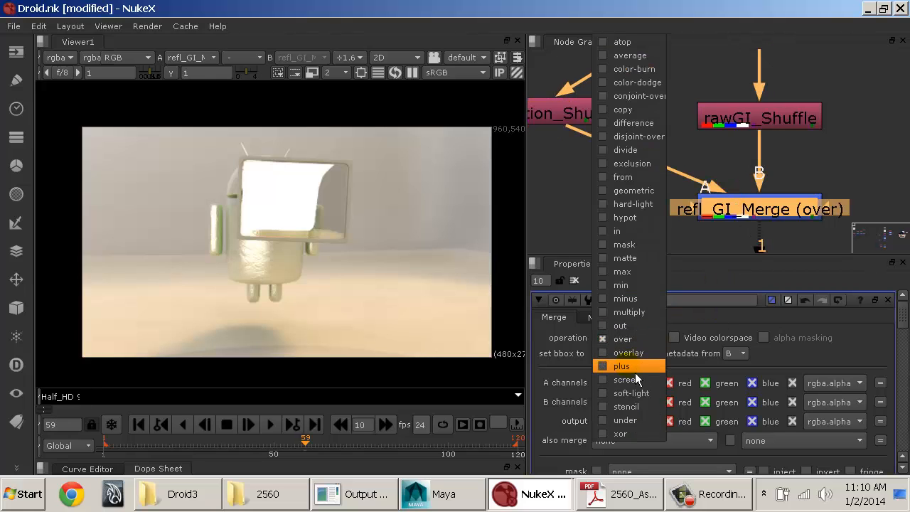
{"action": "left_click", "coordinate": [634, 367]}
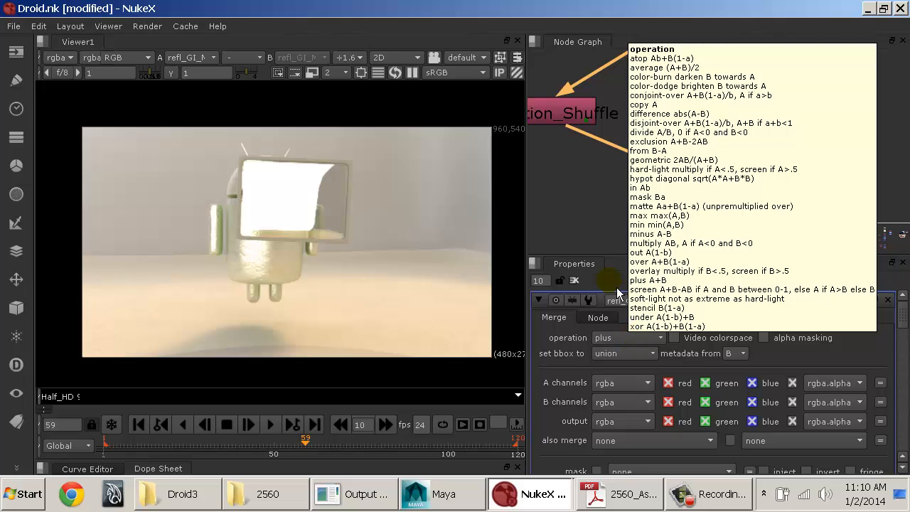
{"action": "middle_click_drag", "start_coordinate": [709, 143], "coordinate": [752, 152]}
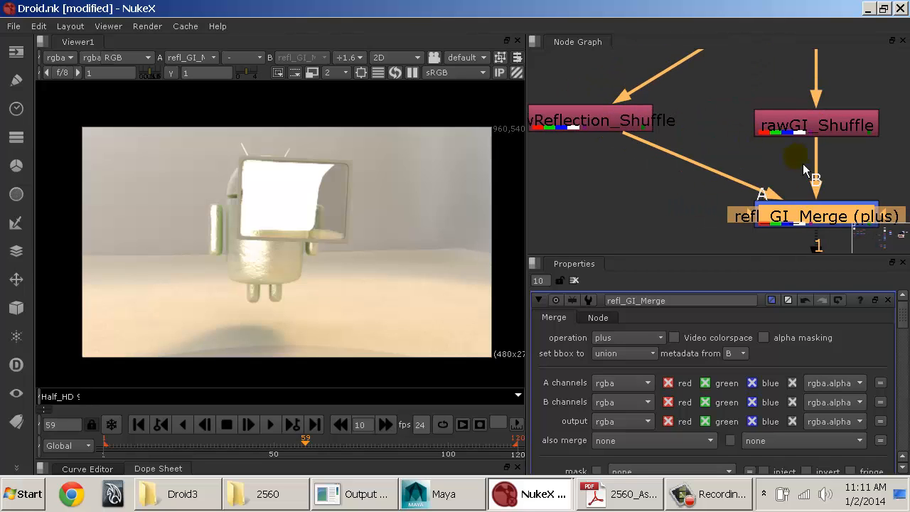
{"action": "middle_click_drag", "start_coordinate": [803, 169], "coordinate": [730, 131]}
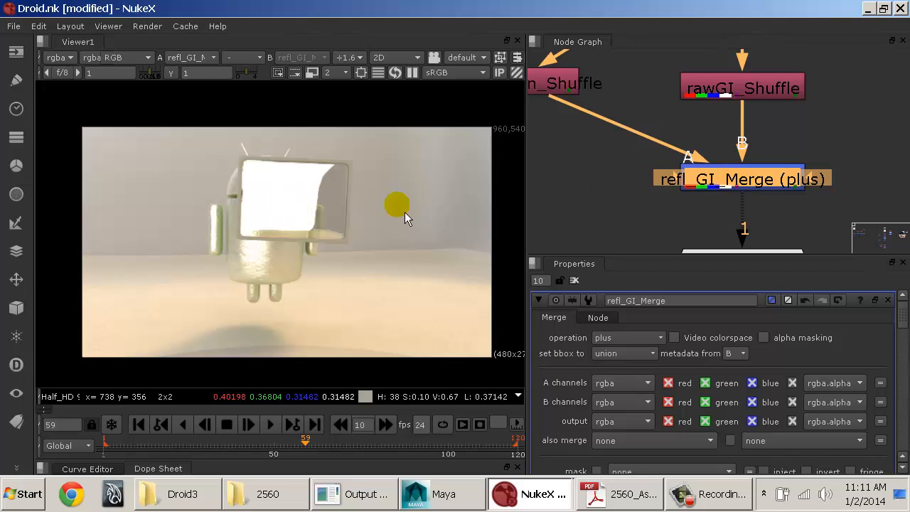
{"action": "left_click", "coordinate": [713, 85]}
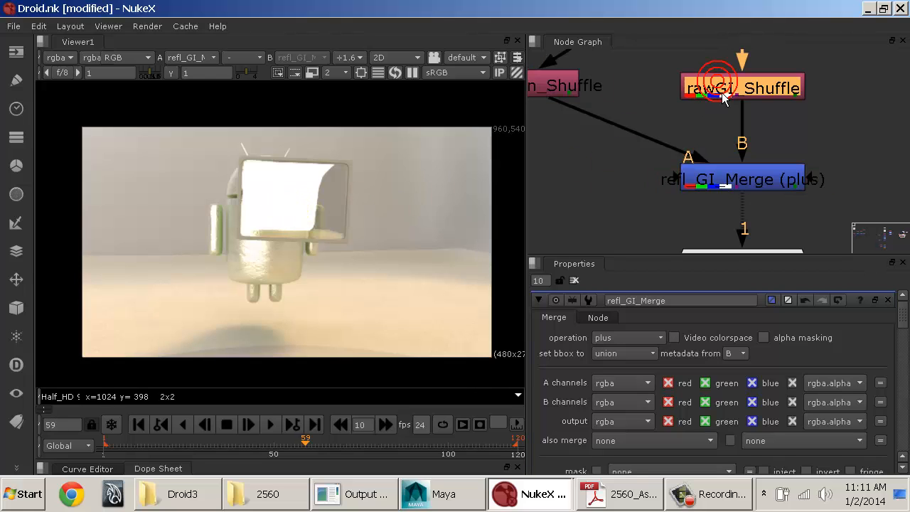
Step: Enlarge the area showing the refl_GI_Merge properties and keep plus as the chosen operation
{"action": "left_click_drag", "start_coordinate": [735, 254], "coordinate": [737, 206]}
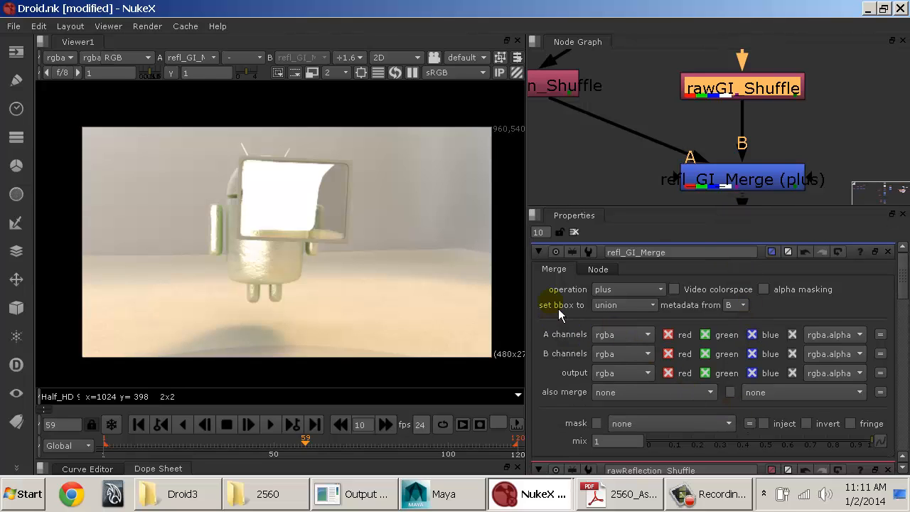
{"action": "left_click", "coordinate": [614, 292]}
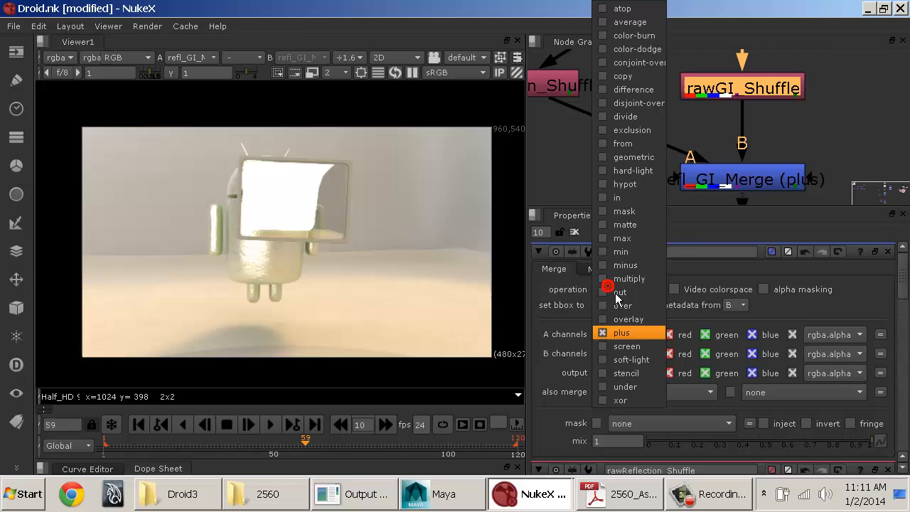
{"action": "left_click", "coordinate": [629, 336]}
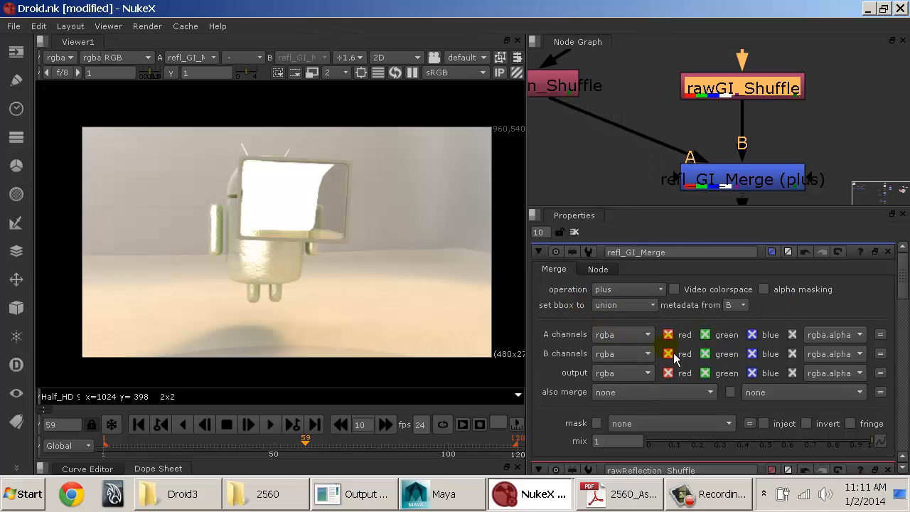
Step: Try rgb for both the A and B channels of refl_GI_Merge and restore both to rgba
{"action": "left_click", "coordinate": [630, 338]}
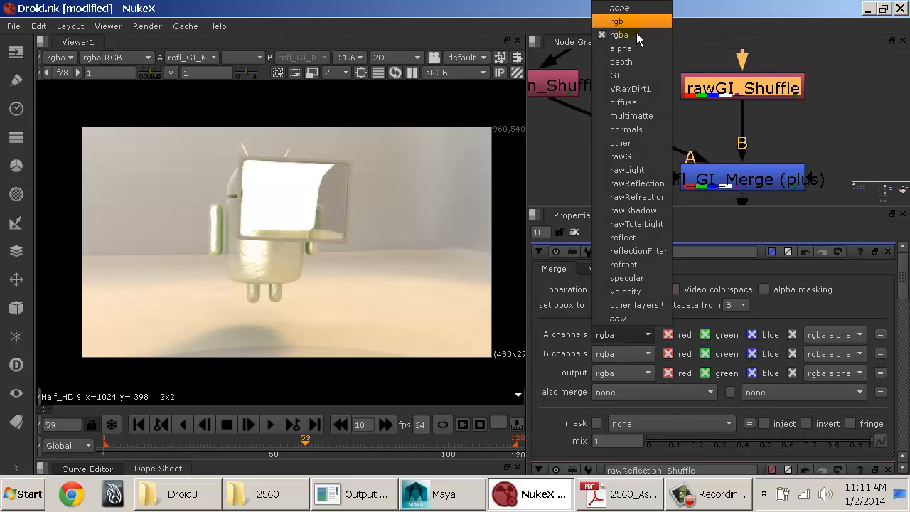
{"action": "left_click", "coordinate": [619, 8]}
{"action": "left_click", "coordinate": [623, 354]}
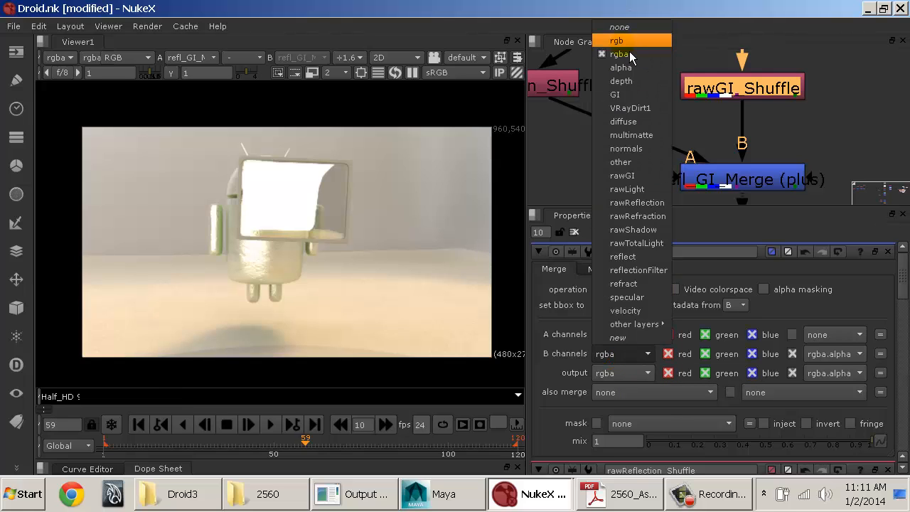
{"action": "left_click", "coordinate": [631, 46]}
{"action": "left_click", "coordinate": [629, 335]}
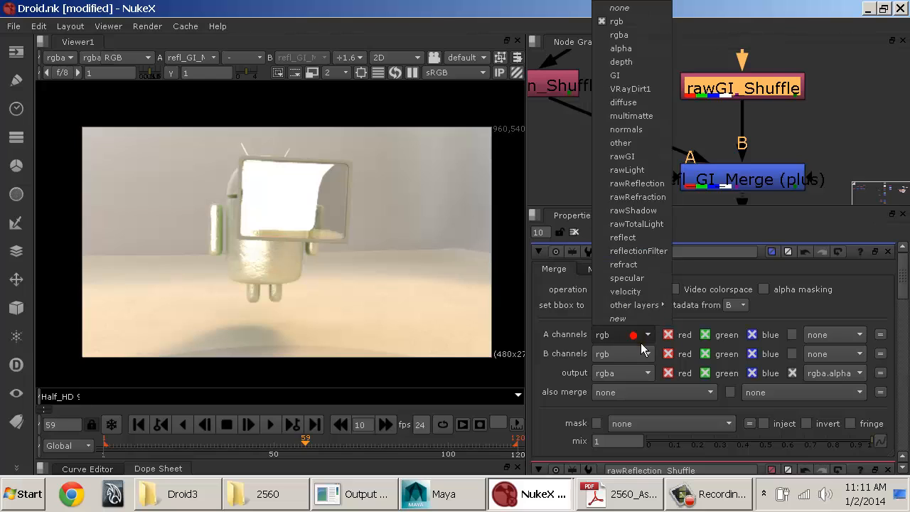
{"action": "left_click", "coordinate": [649, 47]}
{"action": "left_click", "coordinate": [630, 353]}
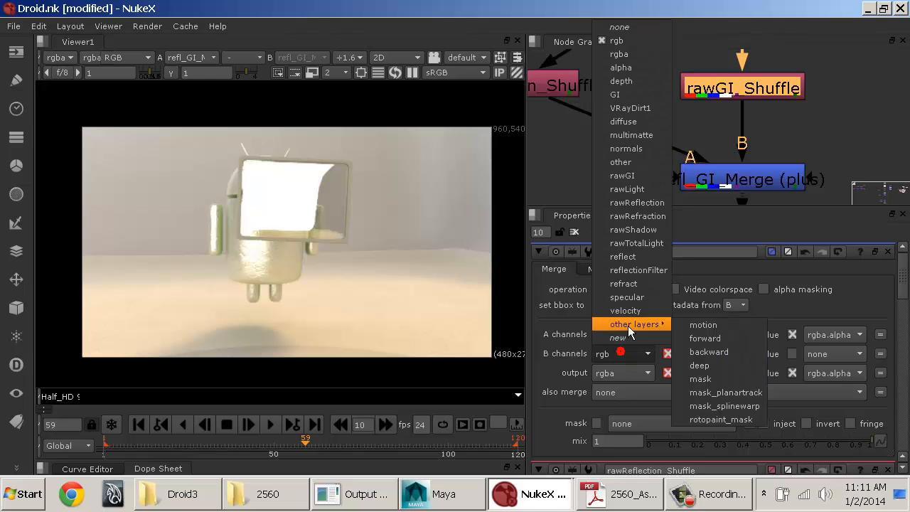
{"action": "left_click", "coordinate": [632, 49]}
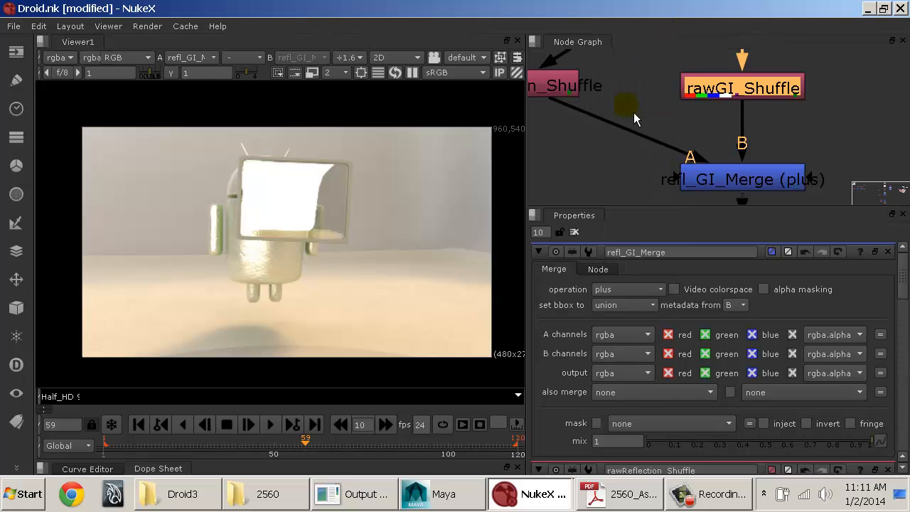
Step: Try merging without the green and blue components of the A and B channels, and re-enable them
{"action": "left_click", "coordinate": [706, 334]}
{"action": "left_click", "coordinate": [752, 335]}
{"action": "left_click", "coordinate": [752, 354]}
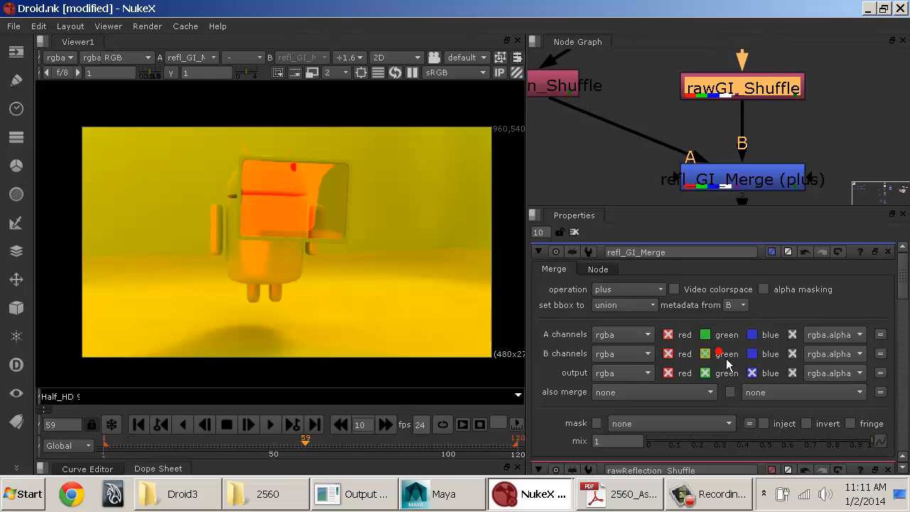
{"action": "left_click", "coordinate": [706, 353]}
{"action": "left_click", "coordinate": [705, 354]}
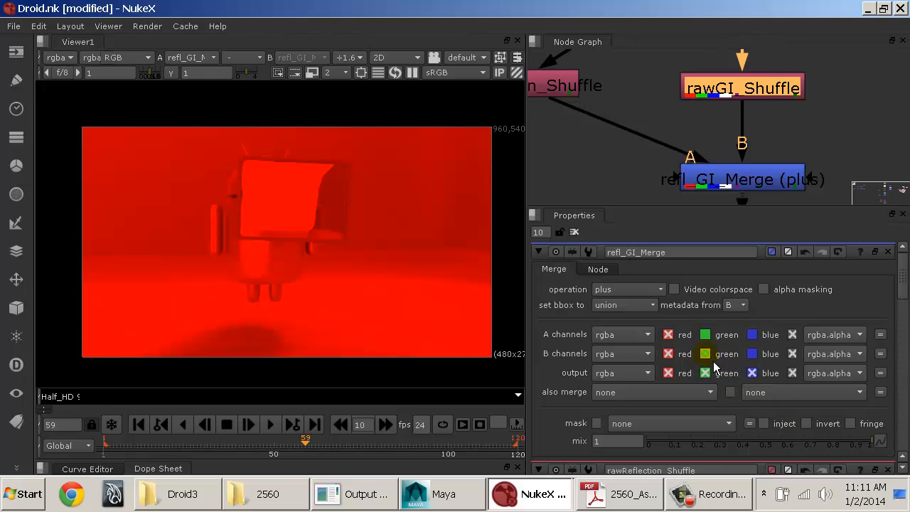
{"action": "left_click", "coordinate": [752, 354]}
{"action": "left_click", "coordinate": [752, 334]}
{"action": "left_click", "coordinate": [706, 334]}
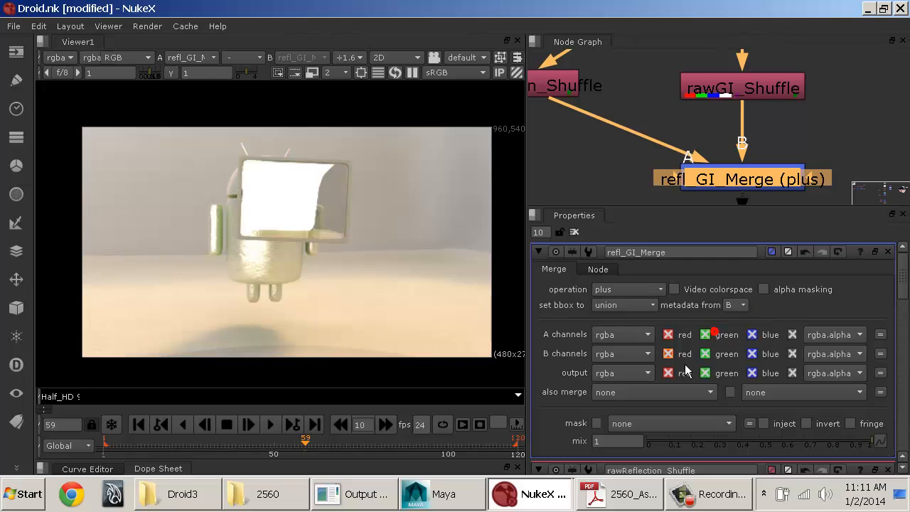
Step: Try an rgb output with green and blue disabled on refl_GI_Merge, and restore the output to full rgba
{"action": "left_click", "coordinate": [620, 378]}
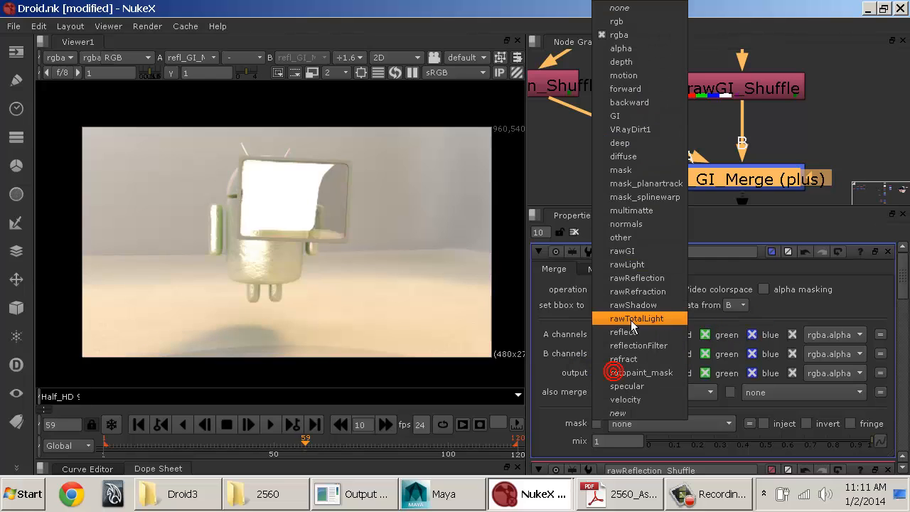
{"action": "left_click", "coordinate": [645, 23]}
{"action": "left_click", "coordinate": [636, 380]}
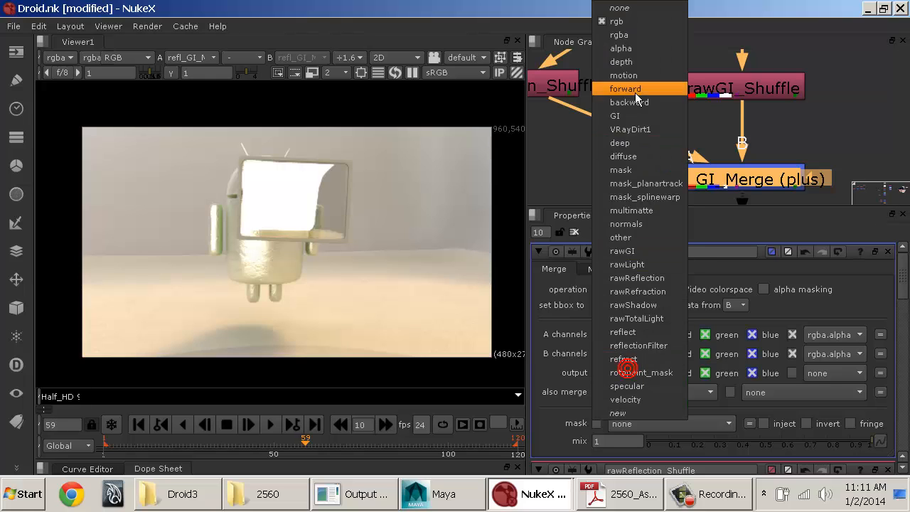
{"action": "left_click", "coordinate": [769, 392]}
{"action": "left_click", "coordinate": [724, 373]}
{"action": "left_click", "coordinate": [766, 374]}
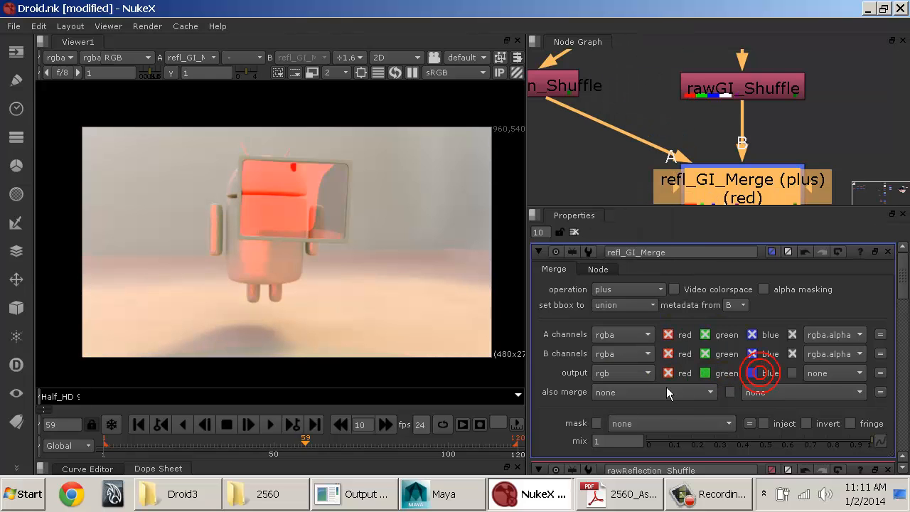
{"action": "left_click", "coordinate": [717, 373]}
{"action": "left_click", "coordinate": [753, 374]}
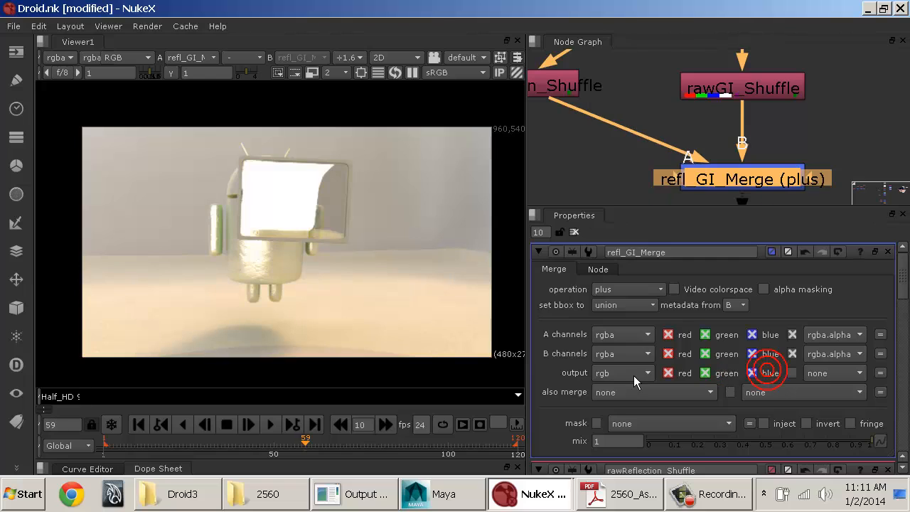
{"action": "left_click", "coordinate": [634, 376]}
{"action": "left_click", "coordinate": [633, 50]}
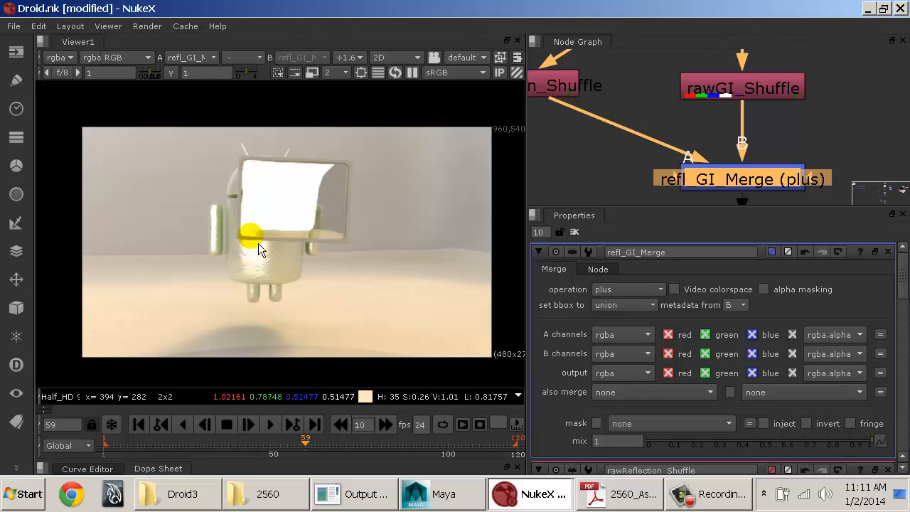
Step: Reduce the mix of refl_GI_Merge to 0.22 to weaken the reflection contribution
{"action": "left_click", "coordinate": [850, 442]}
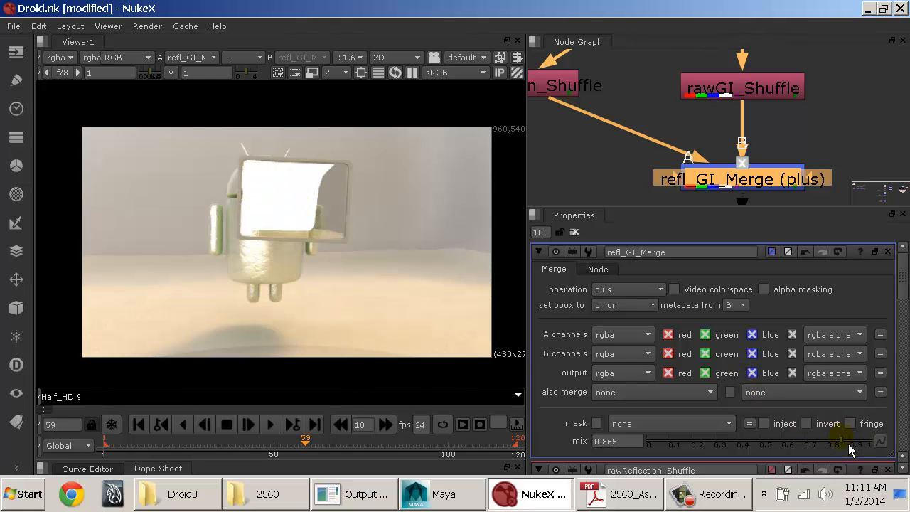
{"action": "left_click_drag", "start_coordinate": [849, 442], "coordinate": [704, 452]}
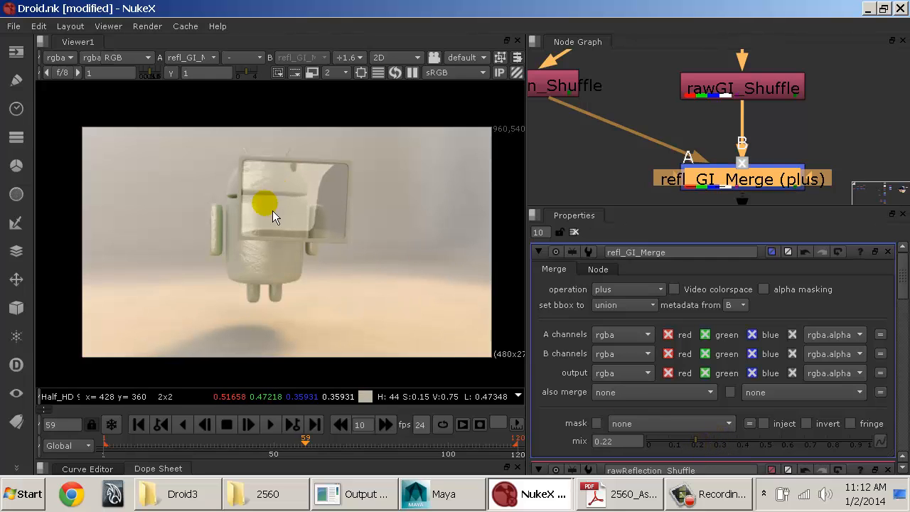
Step: Lower the mix of refl_GI_Merge to 0.14
{"action": "middle_click_drag", "start_coordinate": [651, 103], "coordinate": [627, 111]}
{"action": "left_click", "coordinate": [609, 146]}
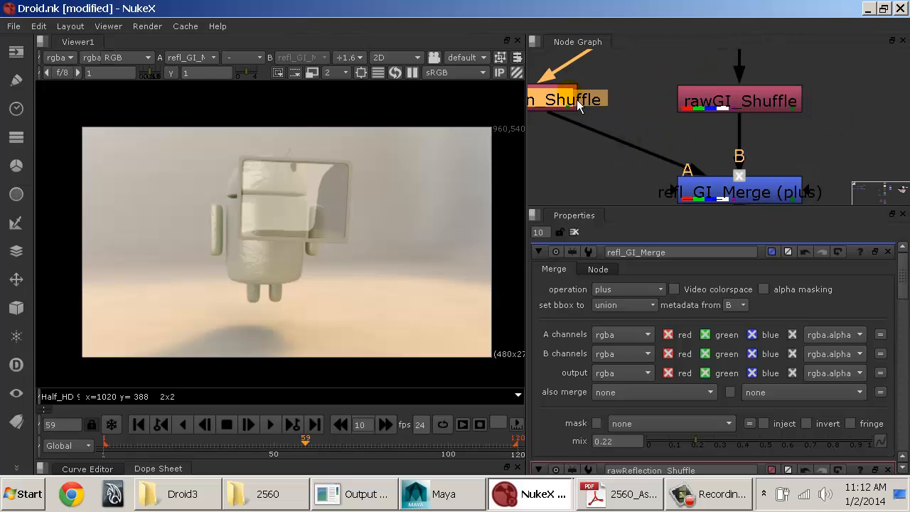
{"action": "left_click_drag", "start_coordinate": [564, 123], "coordinate": [559, 108]}
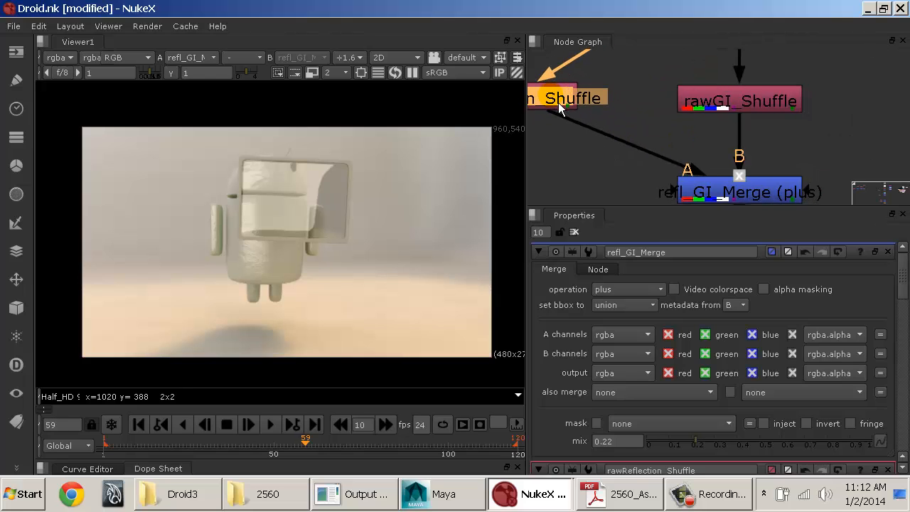
{"action": "middle_click_drag", "start_coordinate": [645, 163], "coordinate": [627, 141]}
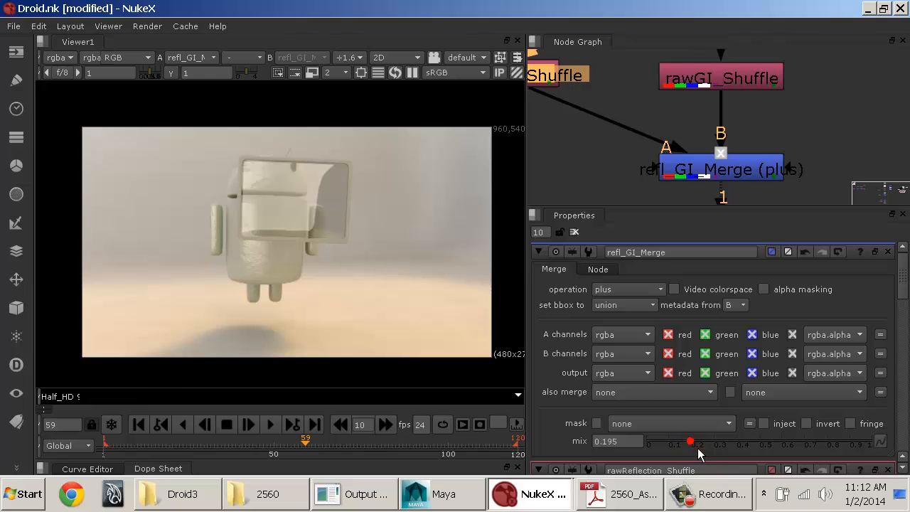
{"action": "left_click_drag", "start_coordinate": [697, 448], "coordinate": [644, 447]}
{"action": "left_click_drag", "start_coordinate": [584, 451], "coordinate": [686, 465]}
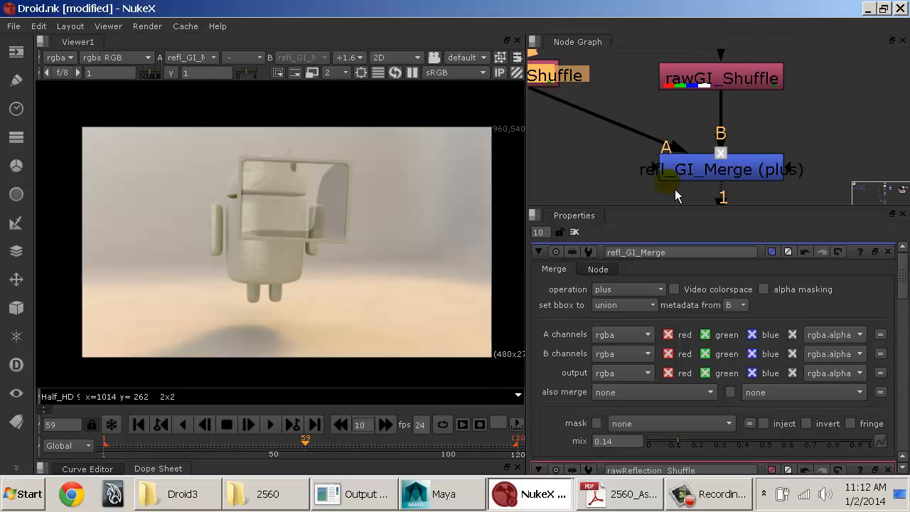
Step: Maximize the node graph and move LayerContactSheet2 directly above the Read3 node
{"action": "middle_click_drag", "start_coordinate": [701, 134], "coordinate": [764, 127]}
{"action": "scroll", "coordinate": [763, 124], "scroll_direction": "down", "scroll_amount": 1}
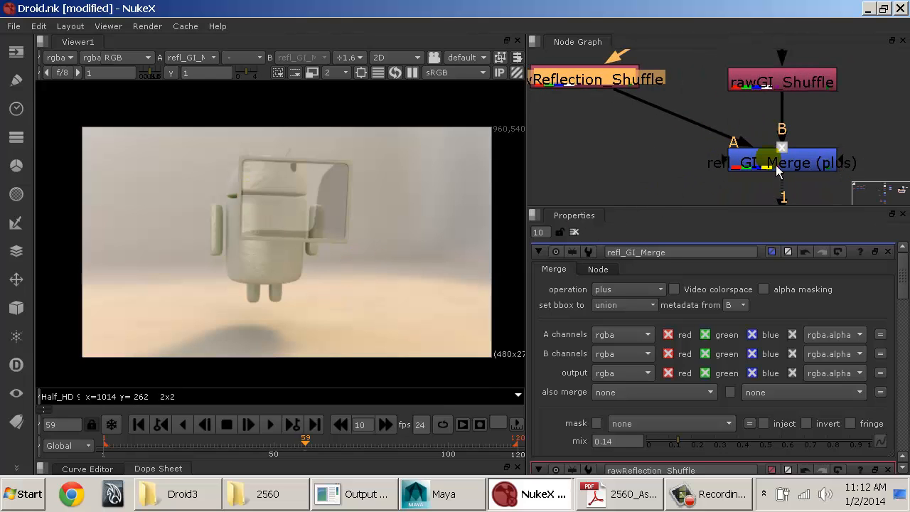
{"action": "middle_click_drag", "start_coordinate": [777, 170], "coordinate": [787, 212]}
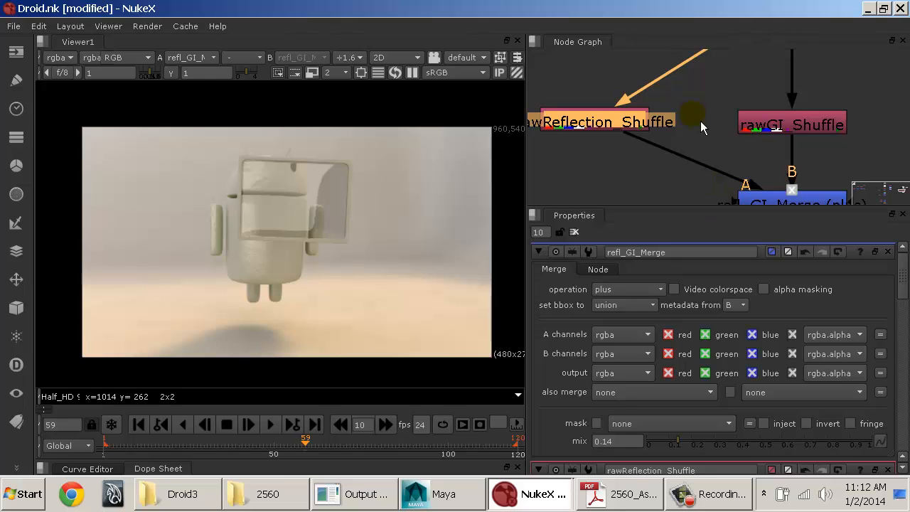
{"action": "key", "text": "space"}
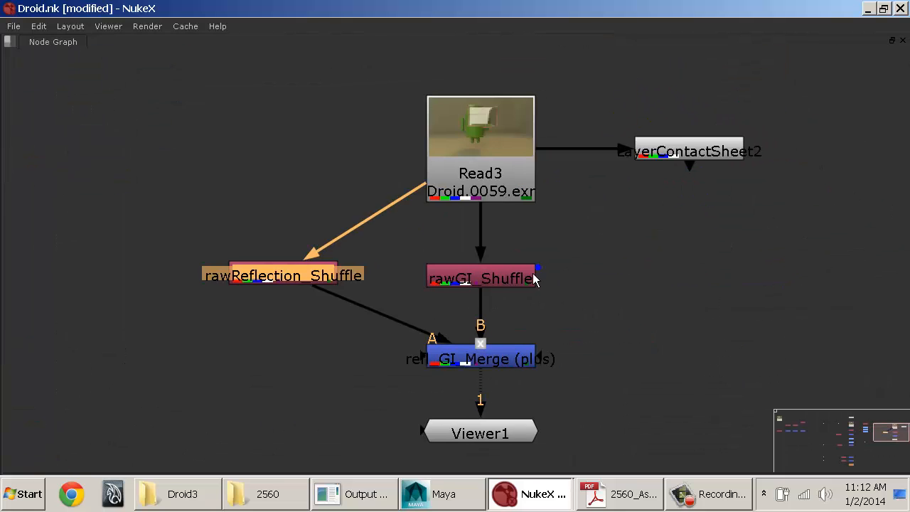
{"action": "middle_click_drag", "start_coordinate": [532, 273], "coordinate": [482, 219]}
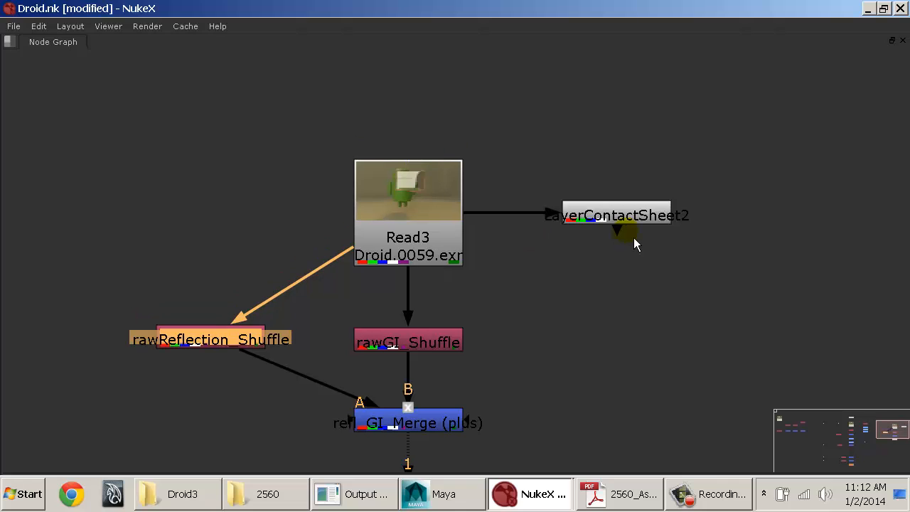
{"action": "left_click_drag", "start_coordinate": [632, 219], "coordinate": [423, 90]}
{"action": "left_click", "coordinate": [101, 28]}
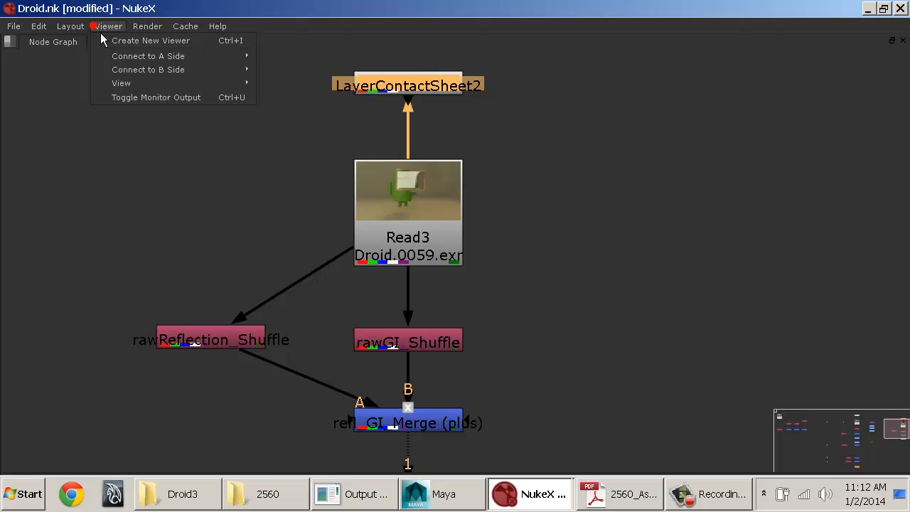
{"action": "mouse_move", "coordinate": [54, 32]}
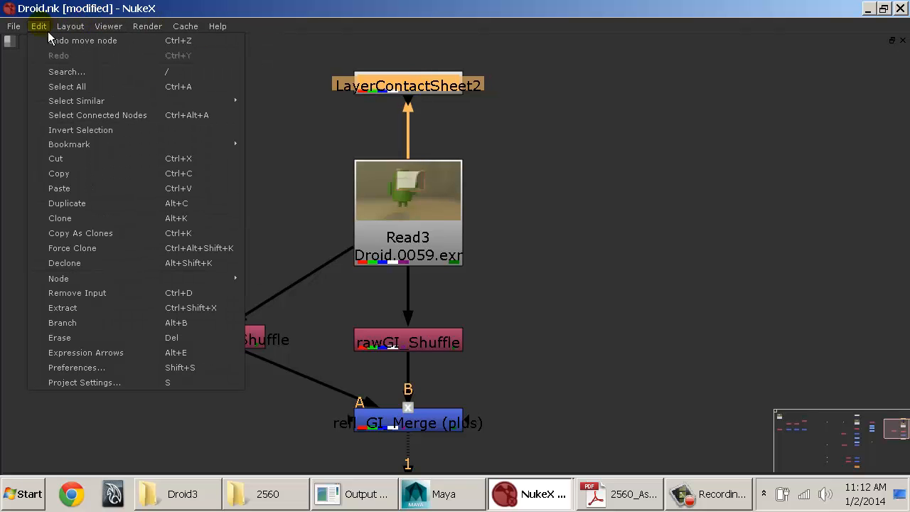
{"action": "left_click", "coordinate": [546, 117]}
{"action": "right_click", "coordinate": [553, 124]}
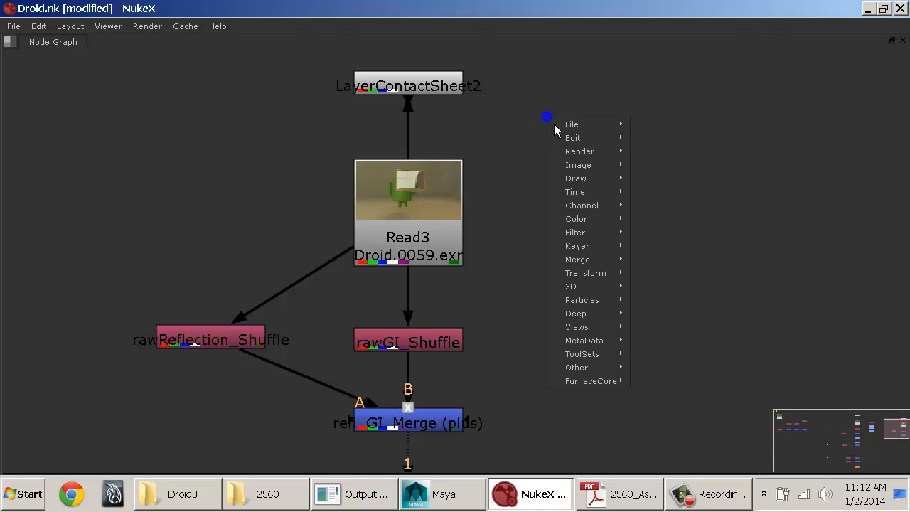
{"action": "left_click", "coordinate": [483, 122]}
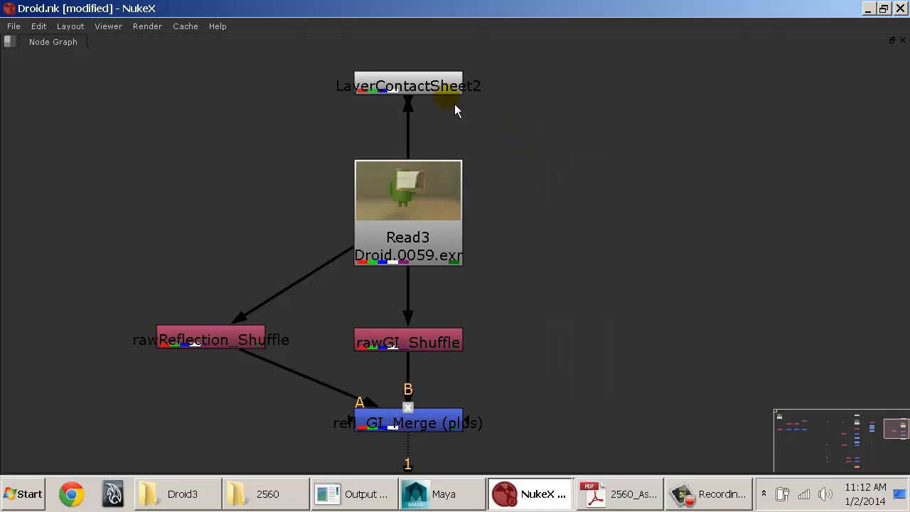
{"action": "left_click", "coordinate": [427, 82]}
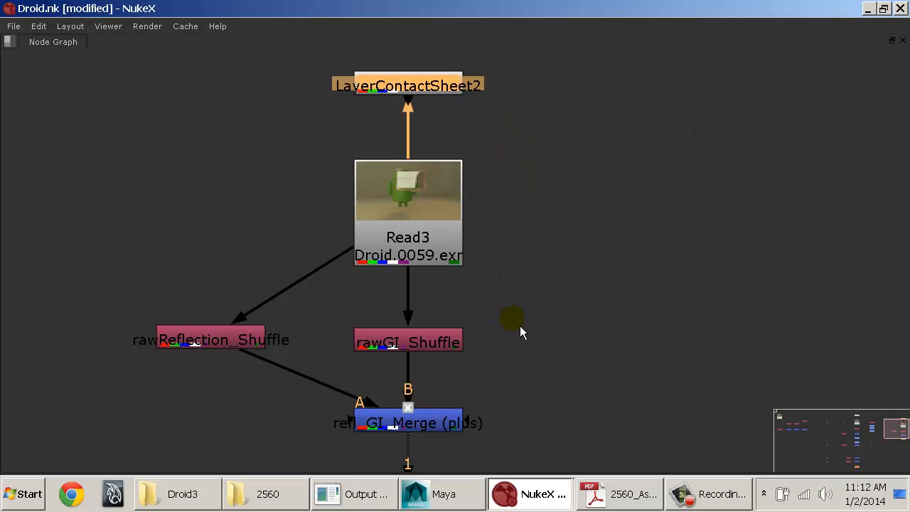
{"action": "middle_click_drag", "start_coordinate": [521, 327], "coordinate": [569, 301]}
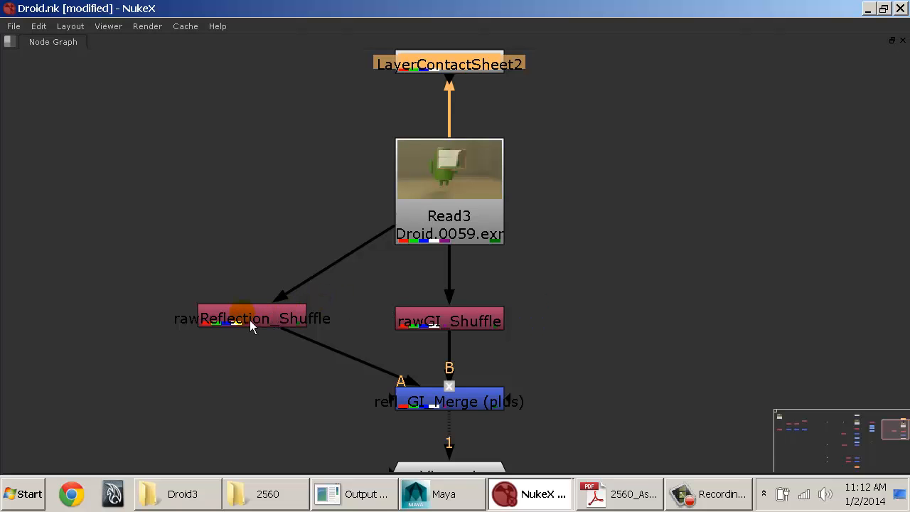
Step: Move Read3 and LayerContactSheet2 sideways so that they stand above rawReflection_Shuffle
{"action": "mouse_move", "coordinate": [249, 320]}
{"action": "left_mouse_down"}
{"action": "mouse_move", "coordinate": [235, 356]}
{"action": "mouse_move", "coordinate": [246, 323]}
{"action": "mouse_move", "coordinate": [247, 333]}
{"action": "left_mouse_up"}
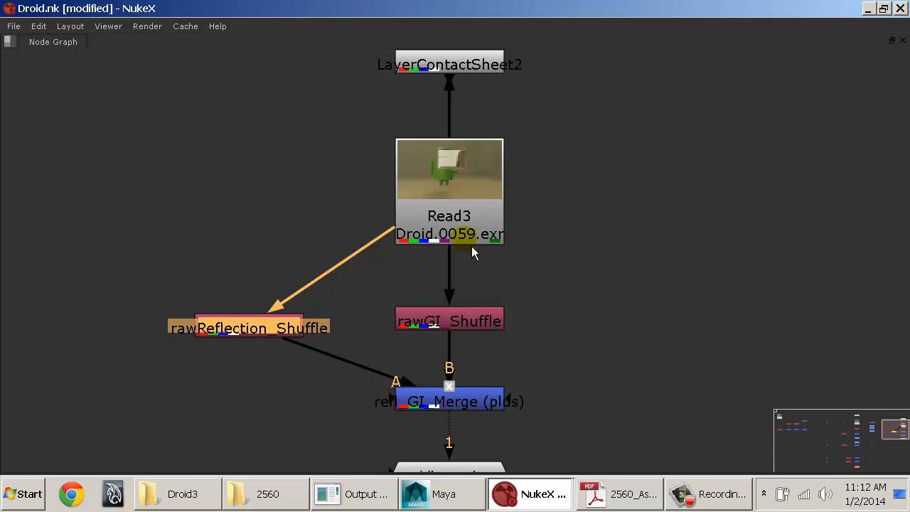
{"action": "middle_click_drag", "start_coordinate": [477, 189], "coordinate": [515, 257]}
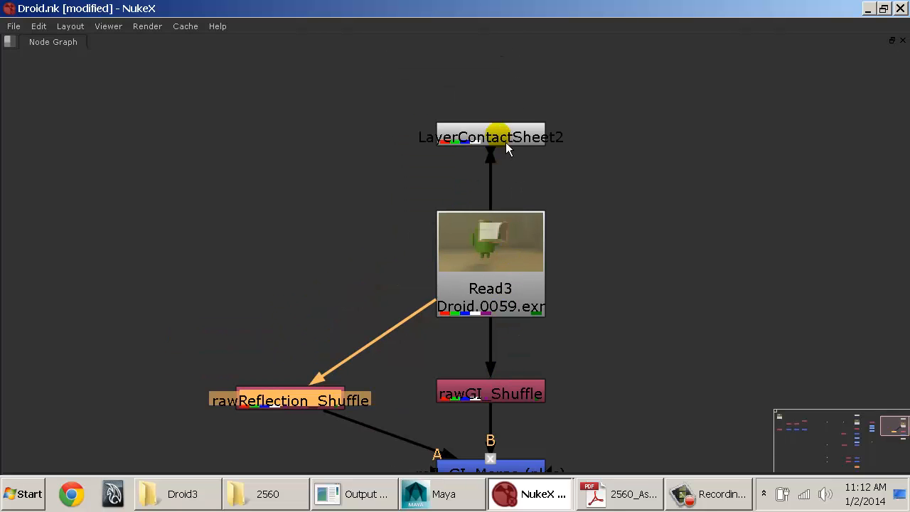
{"action": "left_click_drag", "start_coordinate": [501, 275], "coordinate": [299, 268]}
{"action": "left_click_drag", "start_coordinate": [506, 151], "coordinate": [305, 153]}
{"action": "middle_click_drag", "start_coordinate": [383, 248], "coordinate": [526, 142]}
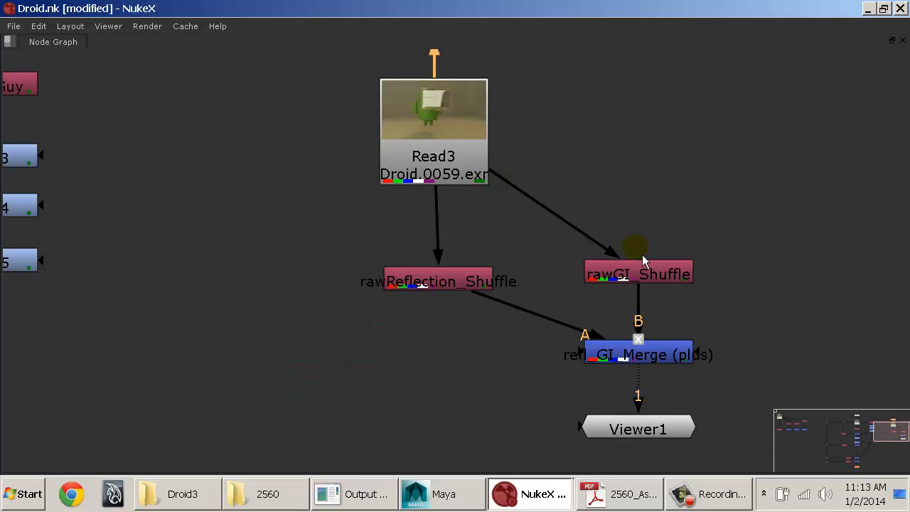
Step: Arrange the nodes in a grid with rawGI_Shuffle beside Read3, refl_GI_Merge beside rawReflection_Shuffle, and Viewer1 below the merge
{"action": "left_click_drag", "start_coordinate": [661, 281], "coordinate": [676, 144]}
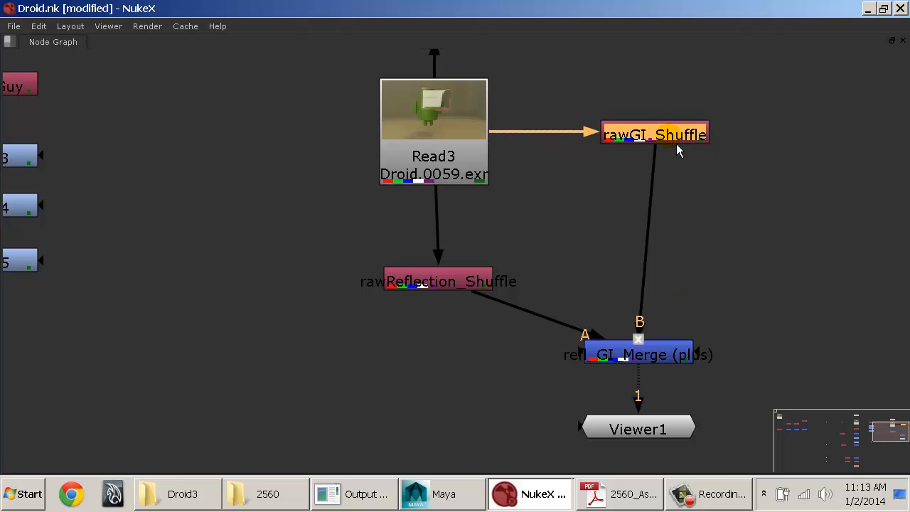
{"action": "middle_click_drag", "start_coordinate": [619, 185], "coordinate": [525, 200]}
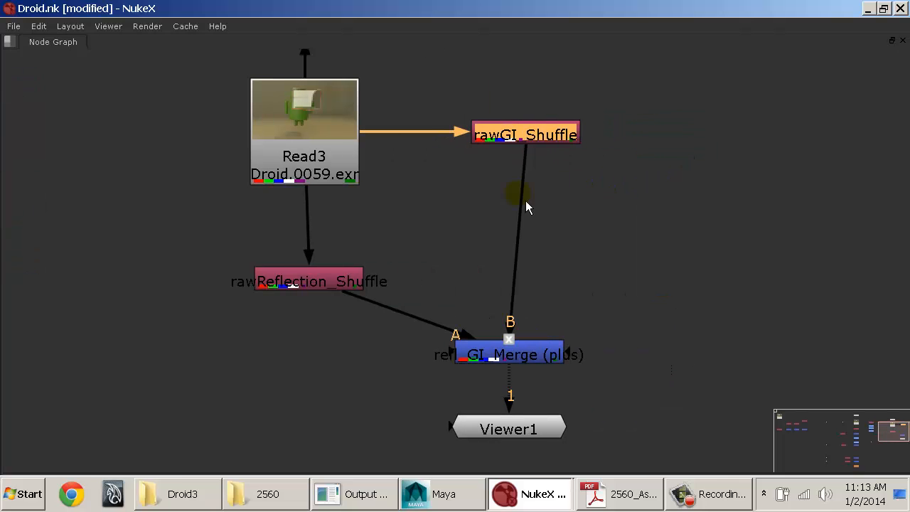
{"action": "left_click_drag", "start_coordinate": [524, 355], "coordinate": [544, 286]}
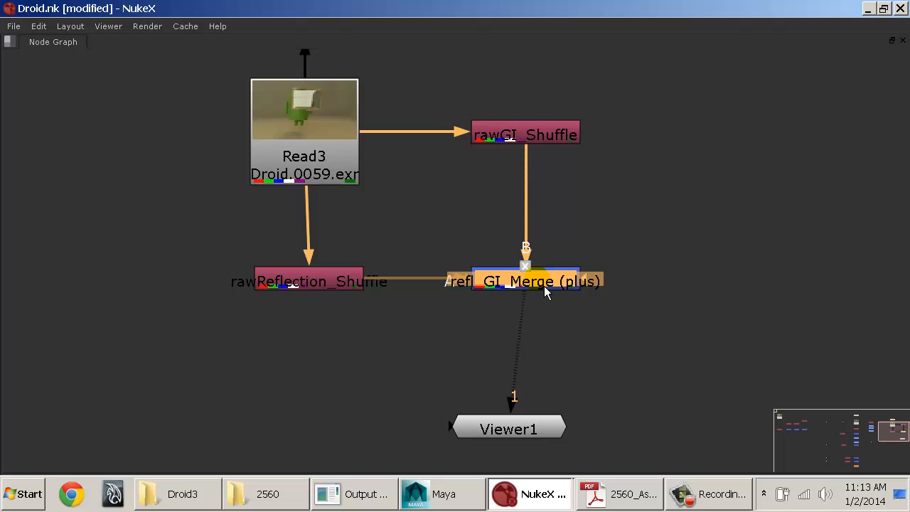
{"action": "left_click_drag", "start_coordinate": [325, 280], "coordinate": [321, 280]}
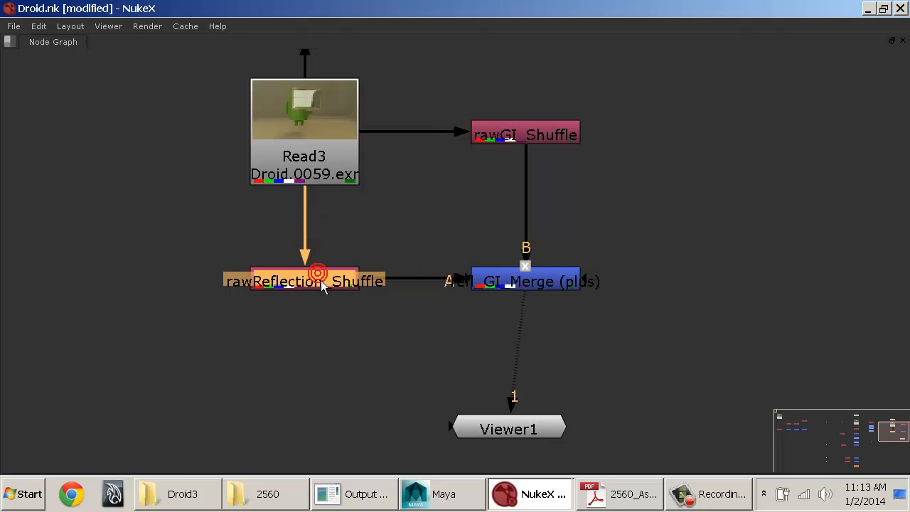
{"action": "left_click_drag", "start_coordinate": [535, 428], "coordinate": [556, 426]}
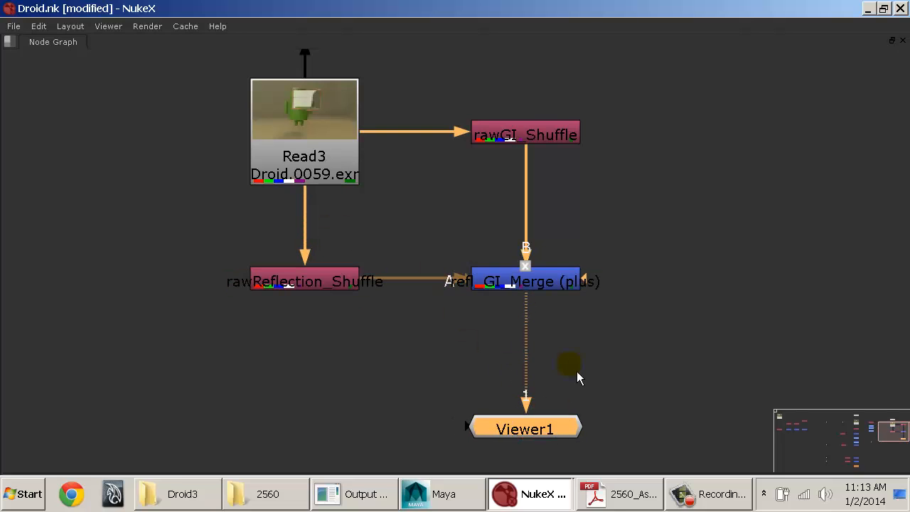
Step: Move rawGI_Shuffle, refl_GI_Merge, Viewer1 and rawReflection_Shuffle farther to the right of Read3 to open up space
{"action": "middle_click_drag", "start_coordinate": [586, 324], "coordinate": [601, 353]}
{"action": "middle_click_drag", "start_coordinate": [532, 365], "coordinate": [587, 332]}
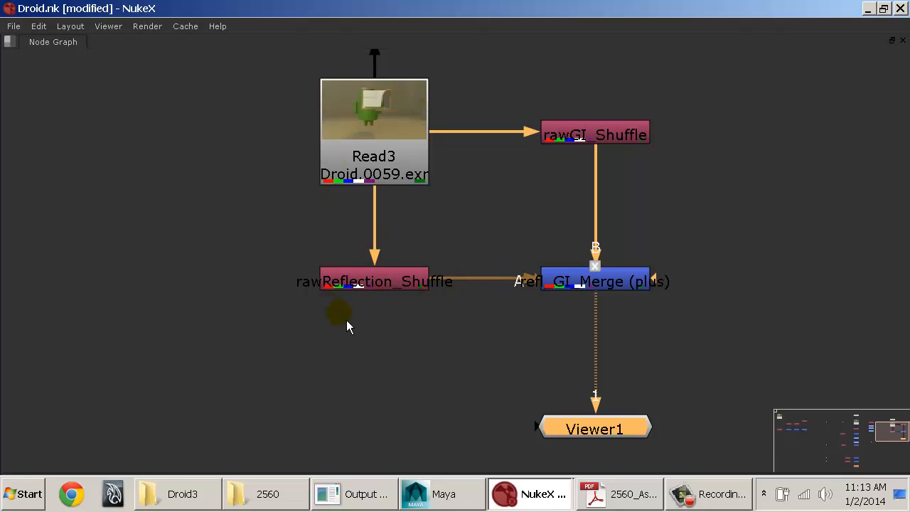
{"action": "left_click_drag", "start_coordinate": [376, 285], "coordinate": [438, 285]}
{"action": "left_click_drag", "start_coordinate": [497, 75], "coordinate": [775, 507]}
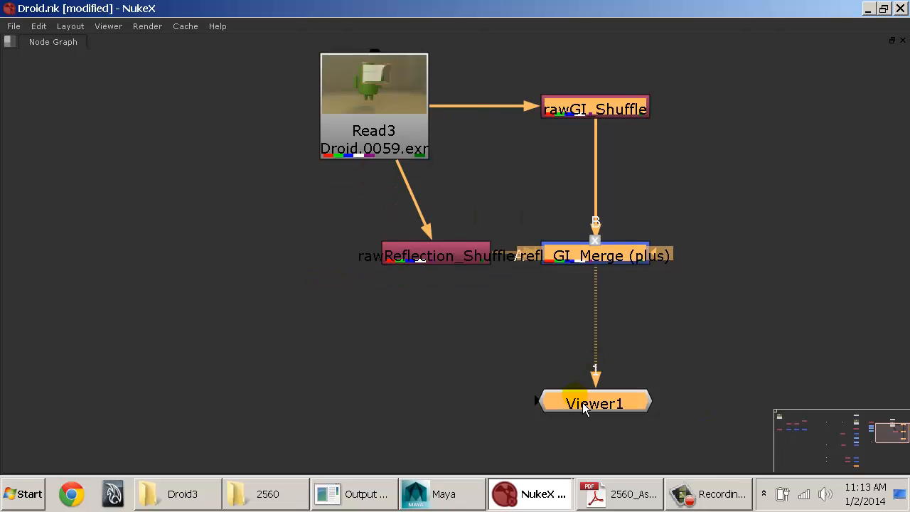
{"action": "left_click_drag", "start_coordinate": [575, 396], "coordinate": [670, 366]}
{"action": "left_click_drag", "start_coordinate": [456, 259], "coordinate": [589, 260]}
{"action": "left_click", "coordinate": [458, 235]}
{"action": "middle_click_drag", "start_coordinate": [430, 212], "coordinate": [435, 280]}
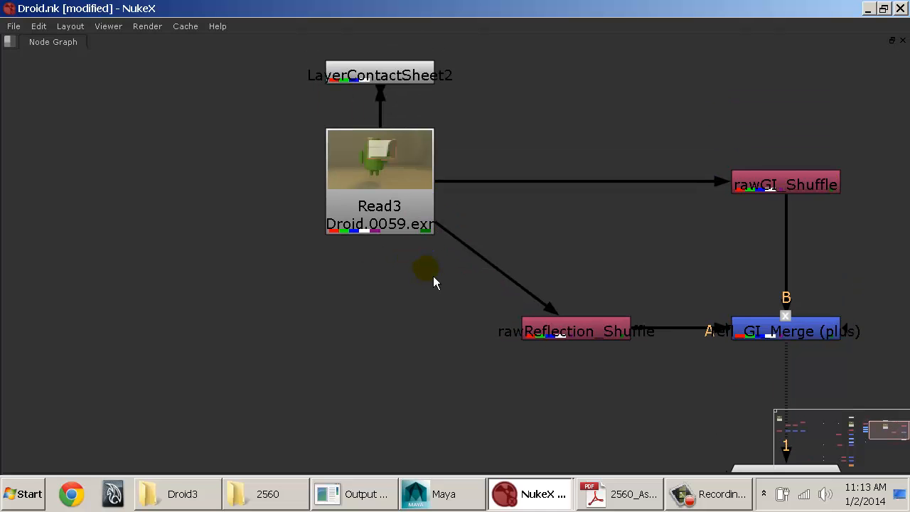
Step: Insert a Dot in the pipe from Read3 to rawReflection_Shuffle and place it below Read3 to form a right-angle bend
{"action": "key", "text": "ctrl"}
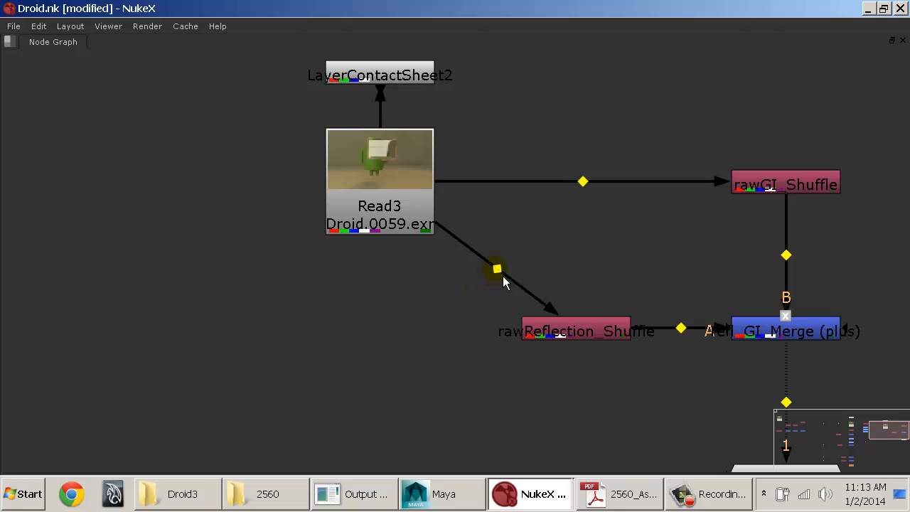
{"action": "left_click_drag", "start_coordinate": [503, 277], "coordinate": [392, 339], "text": "ctrl"}
{"action": "left_click", "coordinate": [415, 377]}
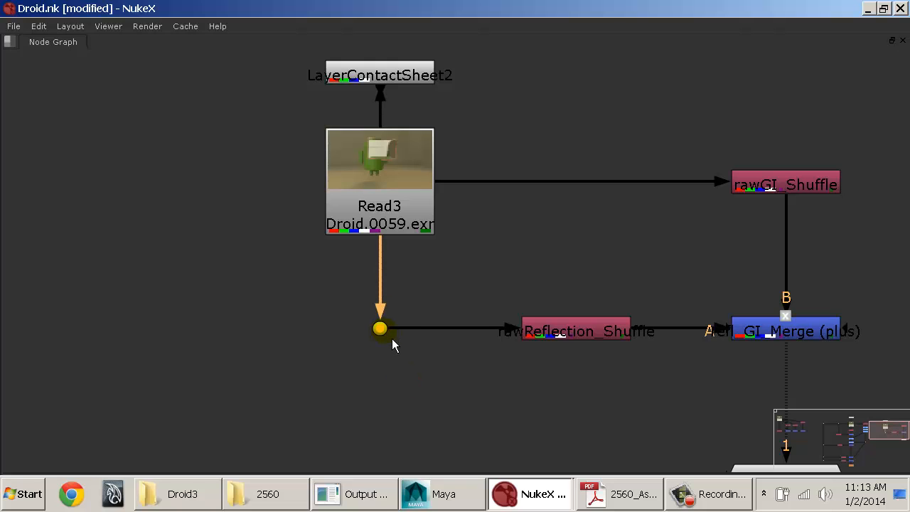
{"action": "left_click", "coordinate": [468, 285]}
Step: Try adding two Dots to the Read3–rawGI_Shuffle pipe and one on each side of the corner Dot below Read3
{"action": "middle_click_drag", "start_coordinate": [577, 242], "coordinate": [277, 220]}
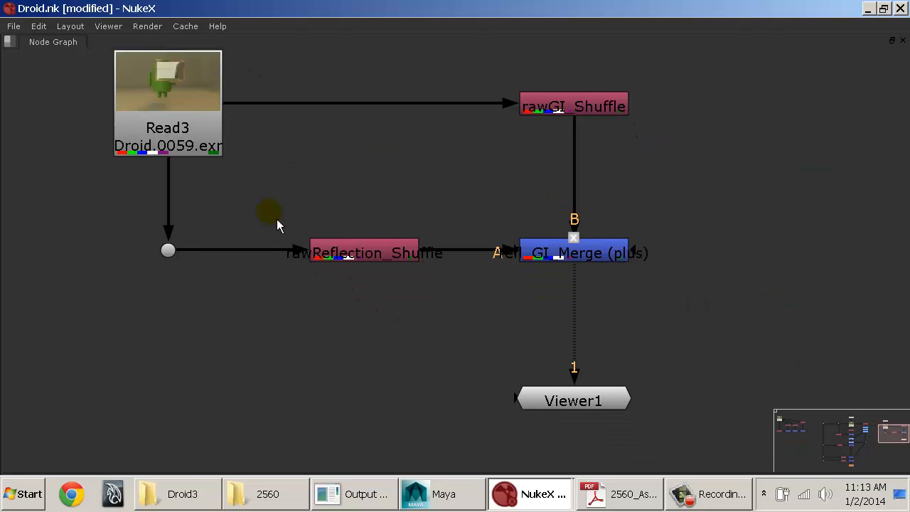
{"action": "left_click", "coordinate": [170, 257]}
{"action": "left_click", "coordinate": [355, 180]}
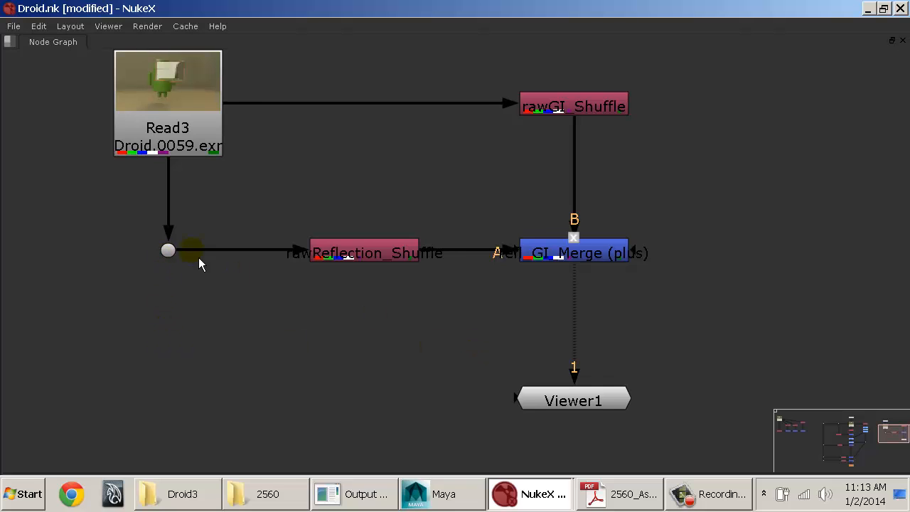
{"action": "left_click", "coordinate": [172, 258]}
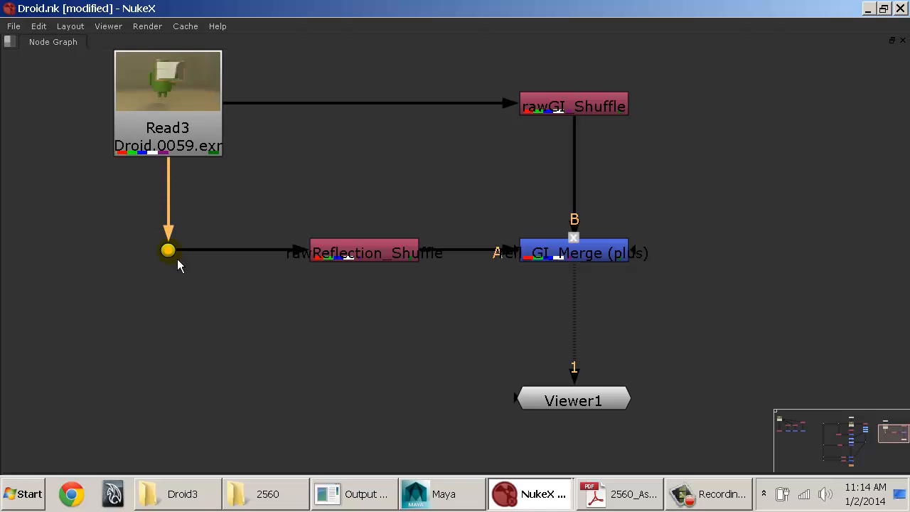
{"action": "left_click", "coordinate": [376, 103], "text": "ctrl"}
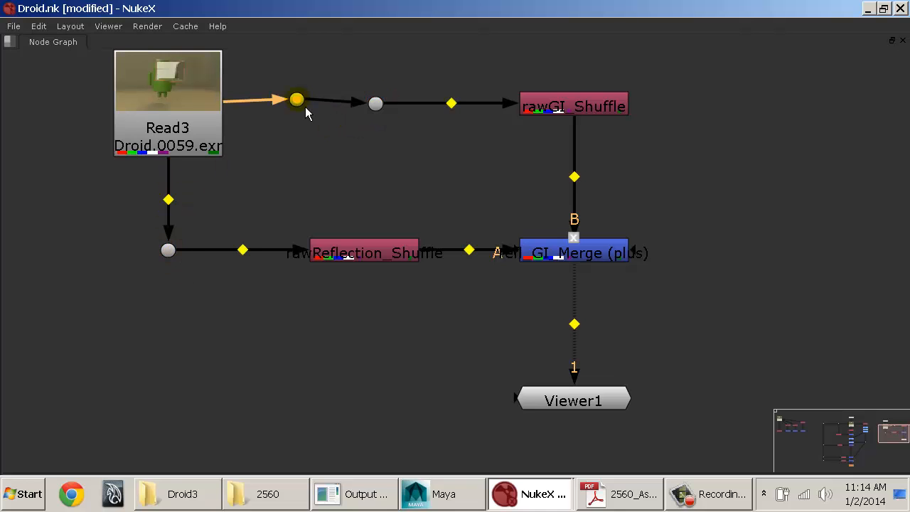
{"action": "left_click", "coordinate": [298, 100], "text": "ctrl"}
{"action": "left_click", "coordinate": [243, 249], "text": "ctrl"}
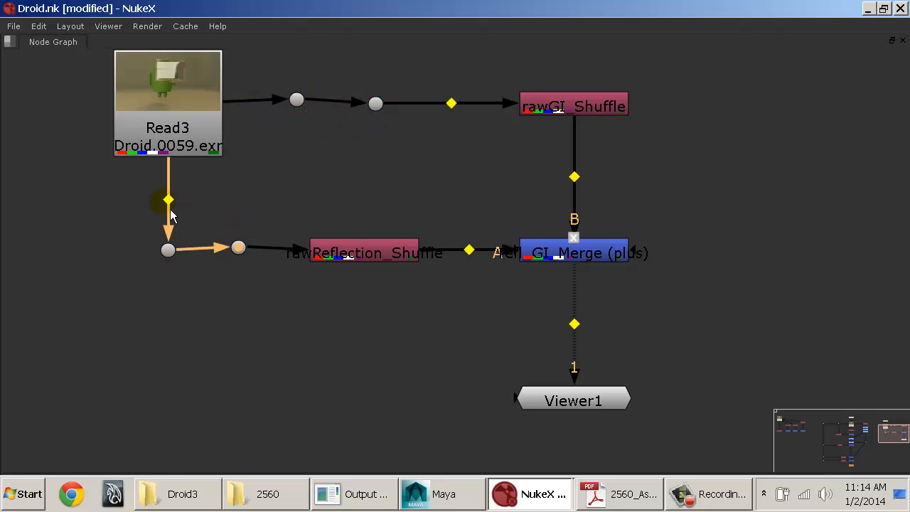
{"action": "left_click", "coordinate": [167, 199], "text": "ctrl"}
{"action": "left_click_drag", "start_coordinate": [260, 169], "coordinate": [150, 274]}
{"action": "left_click_drag", "start_coordinate": [386, 71], "coordinate": [273, 164]}
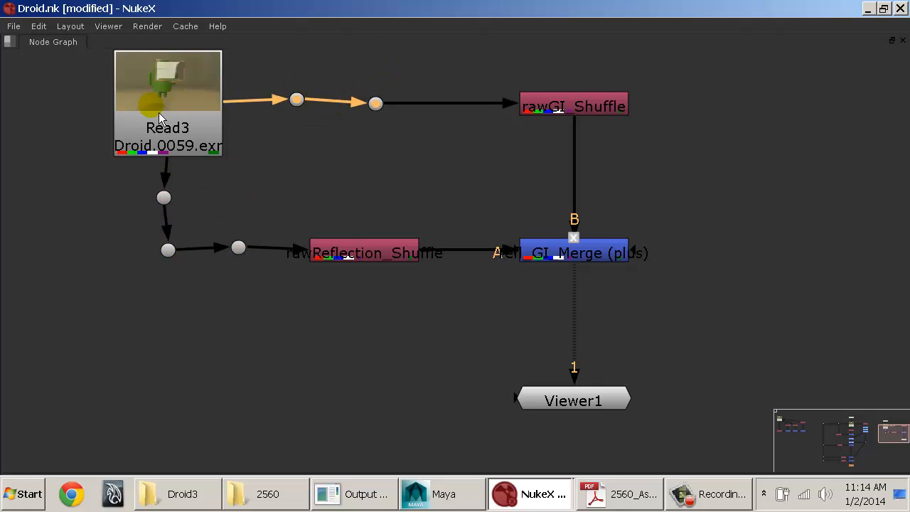
Step: Delete the extra Dots from both Read3 pipes, keeping only the corner Dot that leads to rawReflection_Shuffle
{"action": "left_click", "coordinate": [164, 198]}
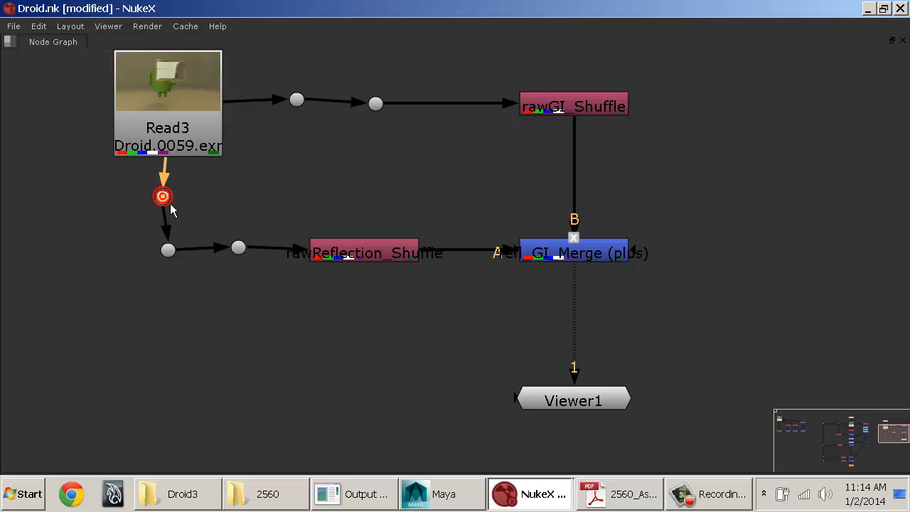
{"action": "key", "text": "Delete"}
{"action": "left_click", "coordinate": [239, 248]}
{"action": "key", "text": "Delete"}
{"action": "left_click", "coordinate": [297, 99]}
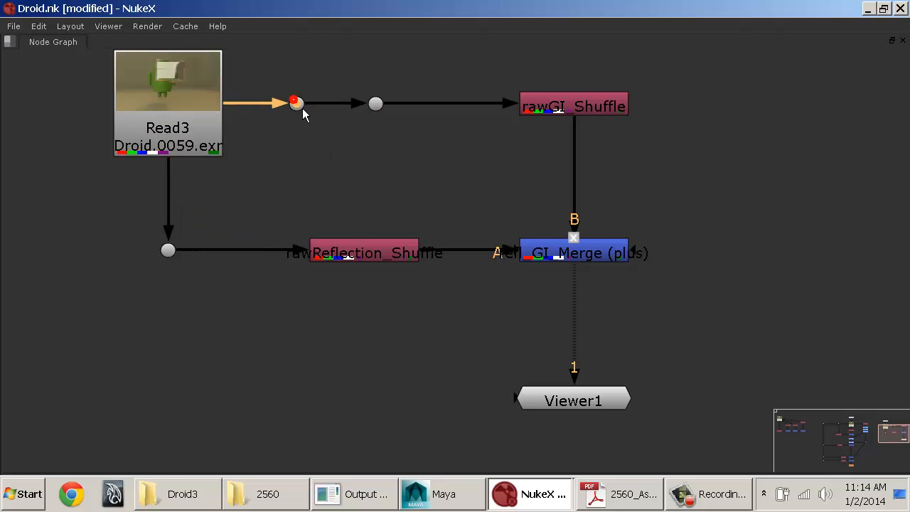
{"action": "key", "text": "Delete"}
{"action": "left_click", "coordinate": [376, 104]}
{"action": "key", "text": "Delete"}
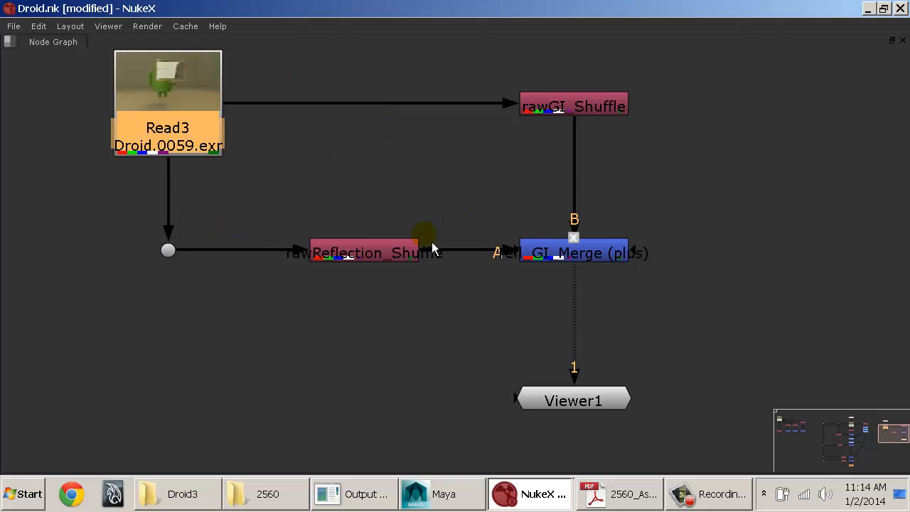
Step: Insert a Dot between rawReflection_Shuffle and refl_GI_Merge, raise it above the pipe, and select rawReflection_Shuffle
{"action": "left_click", "coordinate": [473, 253], "text": "ctrl"}
{"action": "left_click_drag", "start_coordinate": [473, 253], "coordinate": [472, 222], "text": "ctrl"}
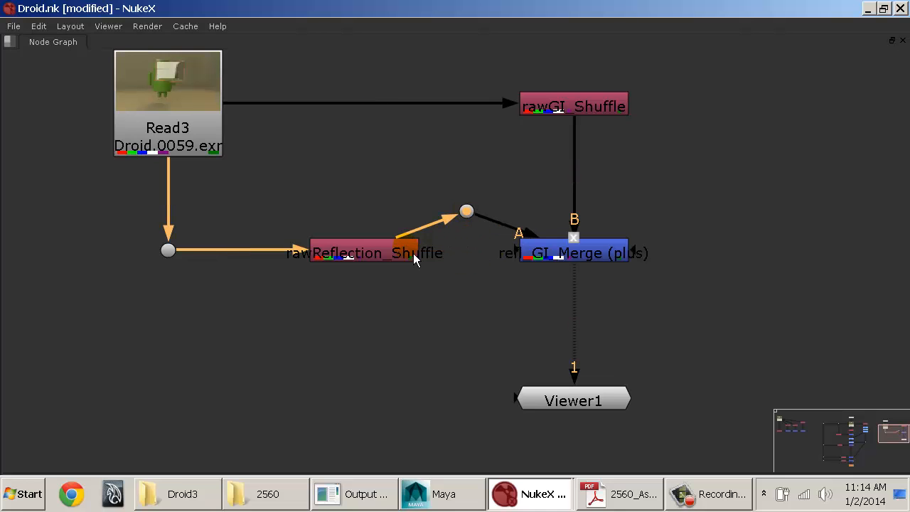
{"action": "left_click", "coordinate": [363, 258]}
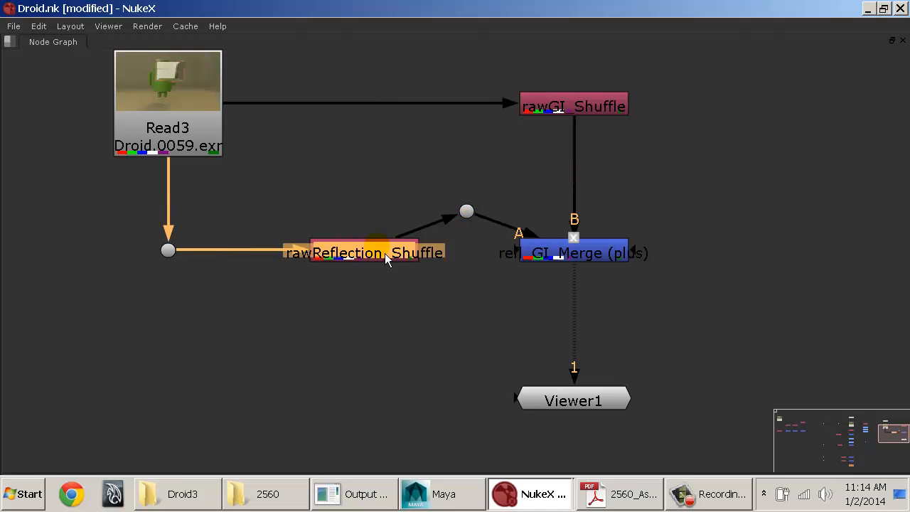
Step: Delete the raised Dot between rawReflection_Shuffle and refl_GI_Merge and select the corner Dot below Read3
{"action": "left_click", "coordinate": [465, 211]}
{"action": "key", "text": "Delete"}
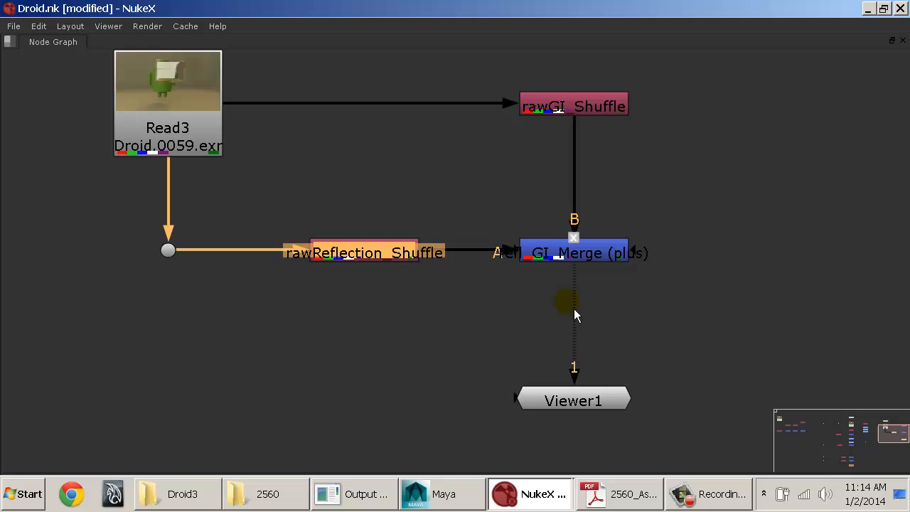
{"action": "left_click", "coordinate": [580, 256]}
{"action": "left_click_drag", "start_coordinate": [574, 321], "coordinate": [595, 323], "text": "ctrl"}
{"action": "key", "text": "Delete"}
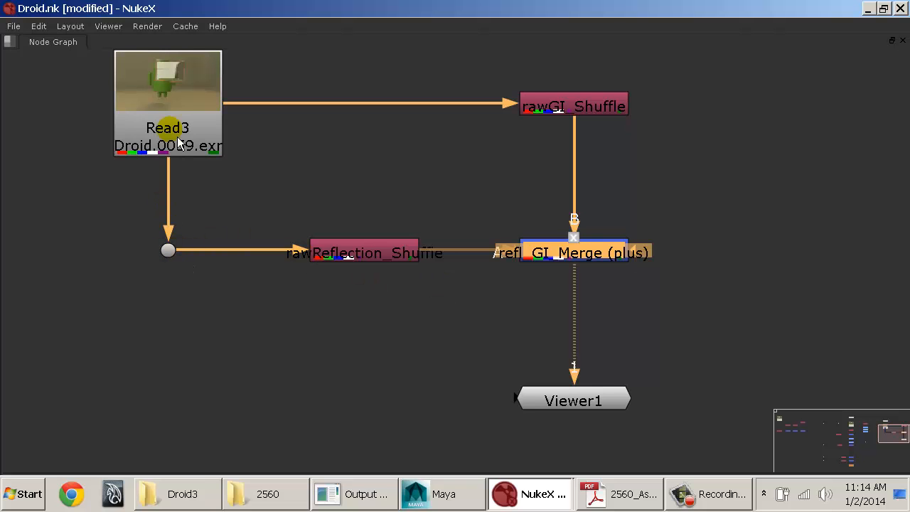
{"action": "mouse_move", "coordinate": [174, 261]}
{"action": "left_mouse_down"}
{"action": "mouse_move", "coordinate": [281, 325]}
{"action": "mouse_move", "coordinate": [477, 346]}
{"action": "mouse_move", "coordinate": [462, 304]}
{"action": "mouse_move", "coordinate": [402, 310]}
{"action": "mouse_move", "coordinate": [404, 319]}
{"action": "mouse_move", "coordinate": [237, 310]}
{"action": "mouse_move", "coordinate": [171, 260]}
{"action": "left_mouse_up"}
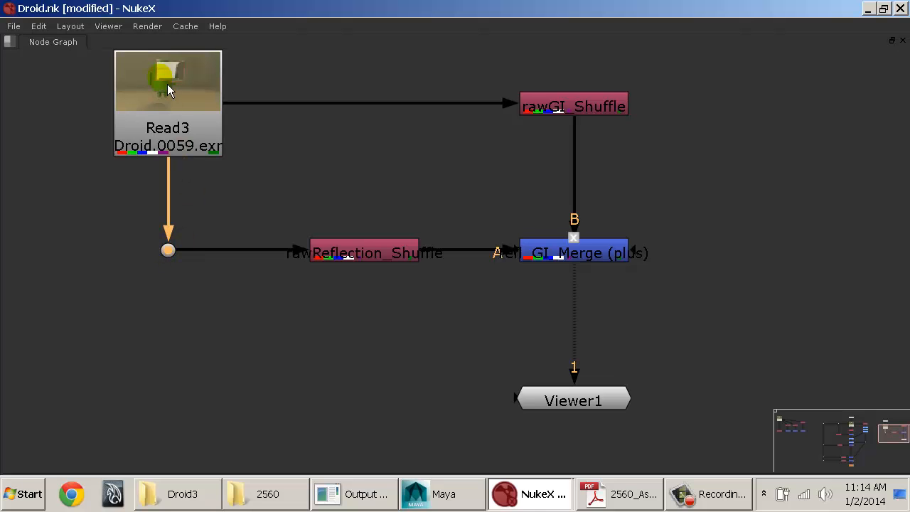
Step: Restore the multi-pane layout and examine the Read1 reference node tree and the rebuilt Read3 tree
{"action": "key", "text": "space"}
{"action": "middle_click_drag", "start_coordinate": [718, 127], "coordinate": [854, 189]}
{"action": "scroll", "coordinate": [816, 142], "scroll_direction": "down", "scroll_amount": 6}
{"action": "middle_click_drag", "start_coordinate": [662, 135], "coordinate": [682, 88]}
{"action": "scroll", "coordinate": [700, 97], "scroll_direction": "up", "scroll_amount": 2}
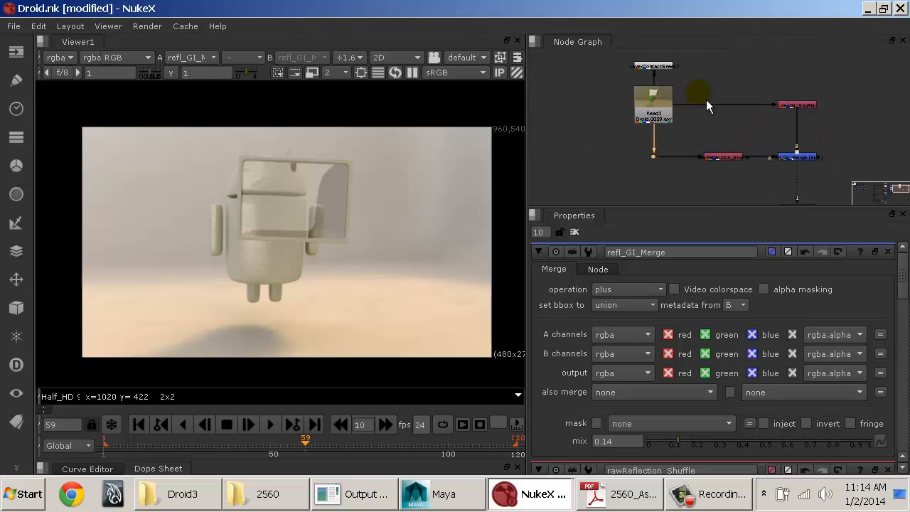
{"action": "mouse_move", "coordinate": [711, 124]}
{"action": "middle_mouse_down"}
{"action": "mouse_move", "coordinate": [722, 128]}
{"action": "mouse_move", "coordinate": [705, 111]}
{"action": "middle_mouse_up"}
{"action": "middle_click_drag", "start_coordinate": [648, 130], "coordinate": [871, 117]}
{"action": "middle_click_drag", "start_coordinate": [669, 148], "coordinate": [737, 156]}
{"action": "middle_click_drag", "start_coordinate": [701, 160], "coordinate": [794, 170]}
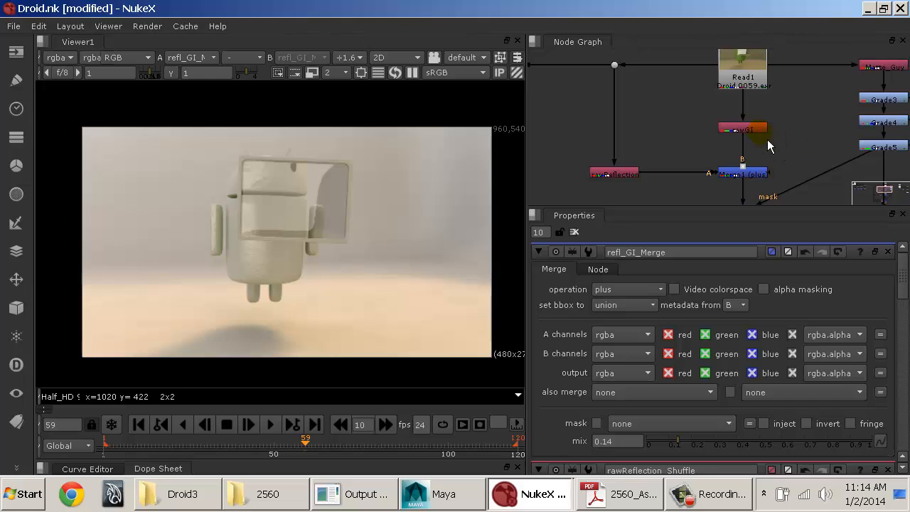
{"action": "middle_click_drag", "start_coordinate": [617, 176], "coordinate": [686, 144]}
{"action": "middle_click_drag", "start_coordinate": [761, 138], "coordinate": [655, 172]}
{"action": "middle_click_drag", "start_coordinate": [679, 123], "coordinate": [735, 161]}
{"action": "left_click", "coordinate": [742, 150]}
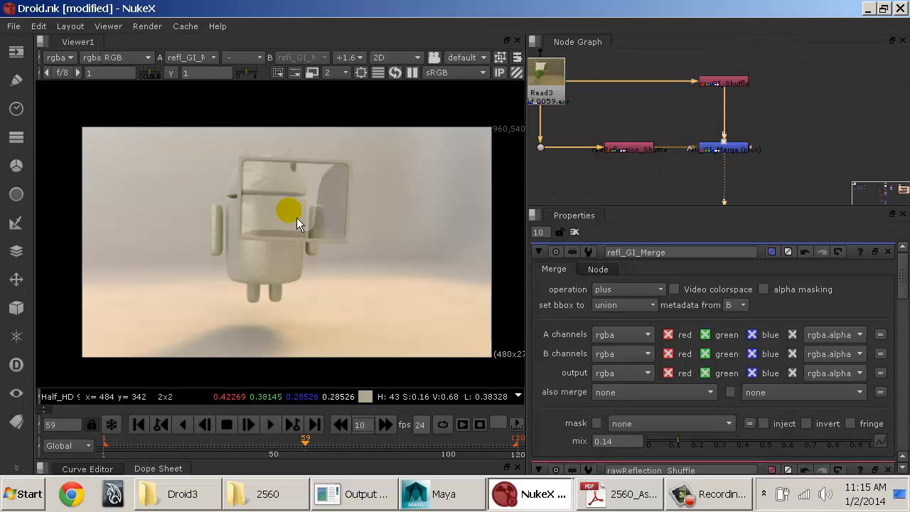
{"action": "middle_click_drag", "start_coordinate": [616, 169], "coordinate": [692, 168]}
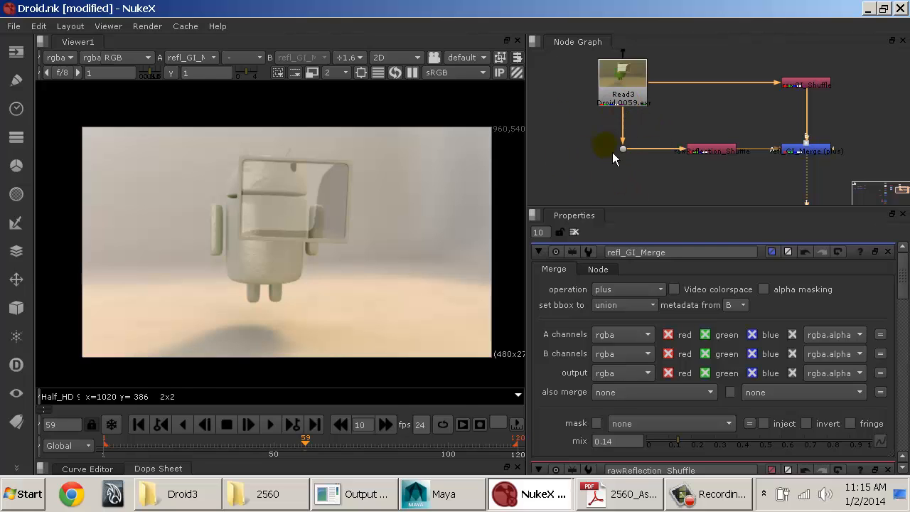
{"action": "middle_click_drag", "start_coordinate": [687, 178], "coordinate": [676, 180]}
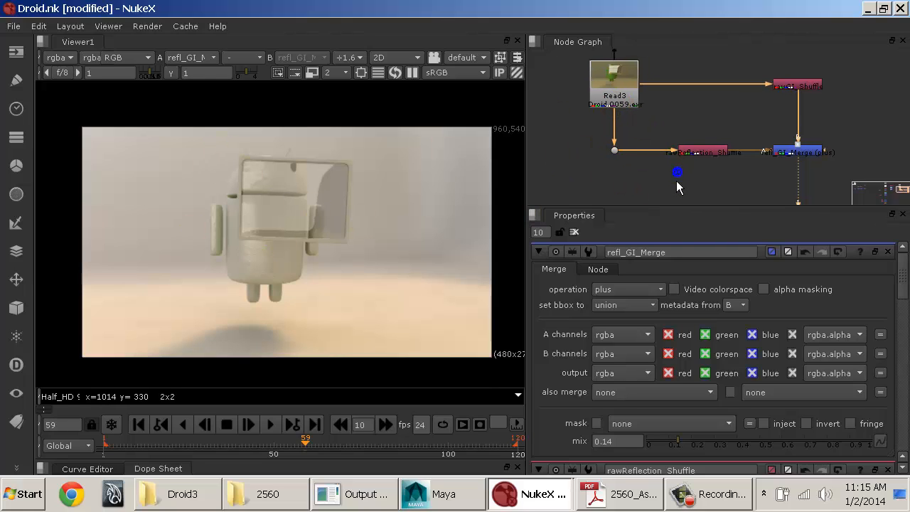
Step: Add a Shuffle node below rawReflection_Shuffle and connect its input to the corner Dot below Read3
{"action": "left_click", "coordinate": [660, 181]}
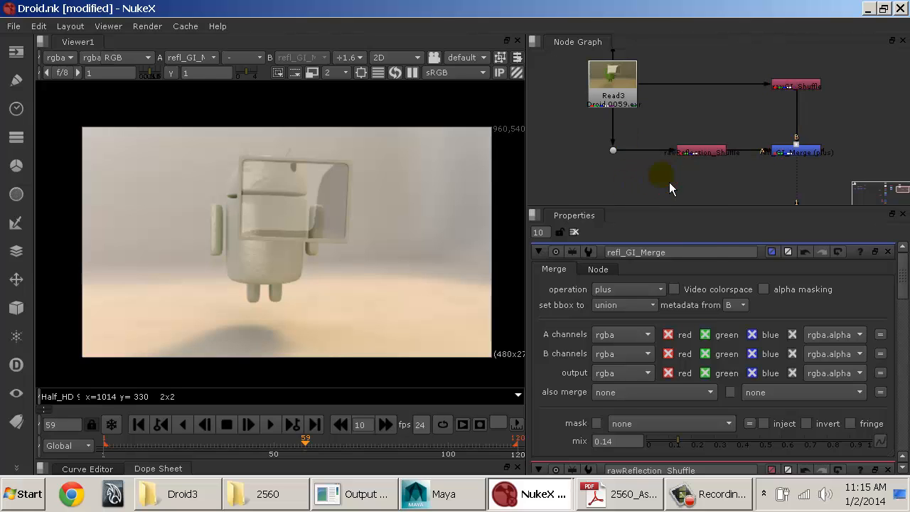
{"action": "key", "text": "Tab"}
{"action": "type", "text": "sh"}
{"action": "key", "text": "Down"}
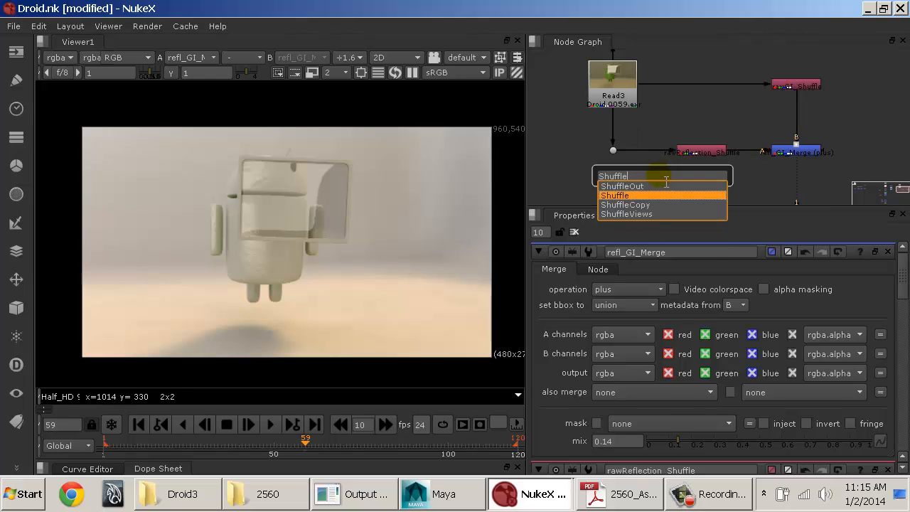
{"action": "key", "text": "Return"}
{"action": "left_click_drag", "start_coordinate": [661, 177], "coordinate": [621, 158]}
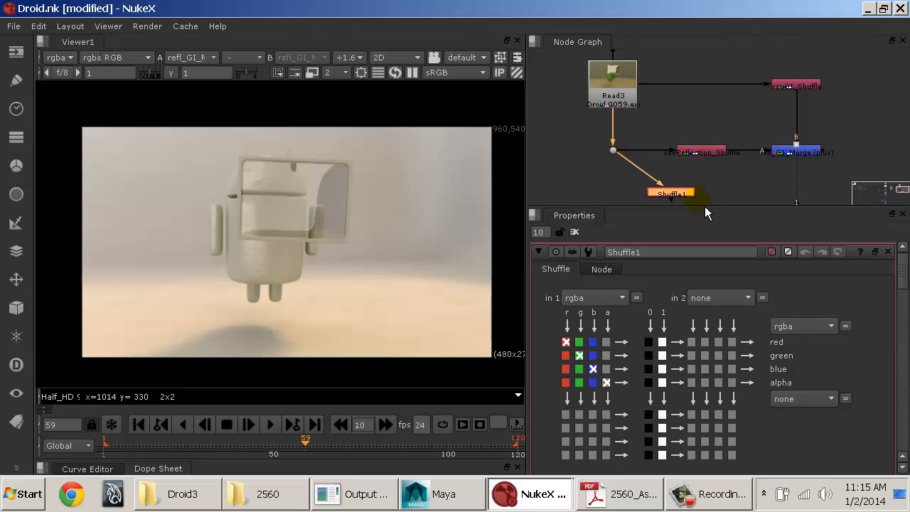
Step: Place the new Shuffle below rawReflection_Shuffle and insert a Dot in its pipe, forming a right-angle bend under the existing corner Dot
{"action": "left_click_drag", "start_coordinate": [681, 194], "coordinate": [622, 202]}
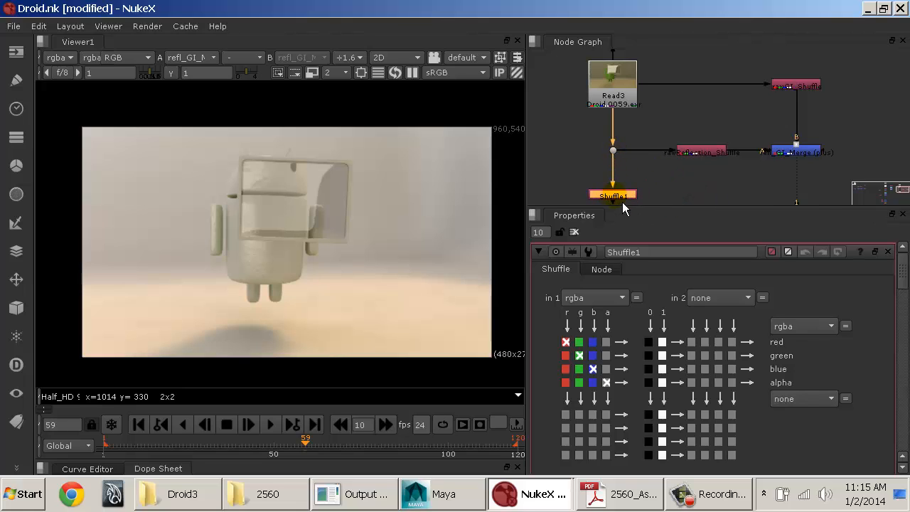
{"action": "middle_click_drag", "start_coordinate": [623, 202], "coordinate": [615, 156]}
{"action": "left_click_drag", "start_coordinate": [618, 162], "coordinate": [705, 157]}
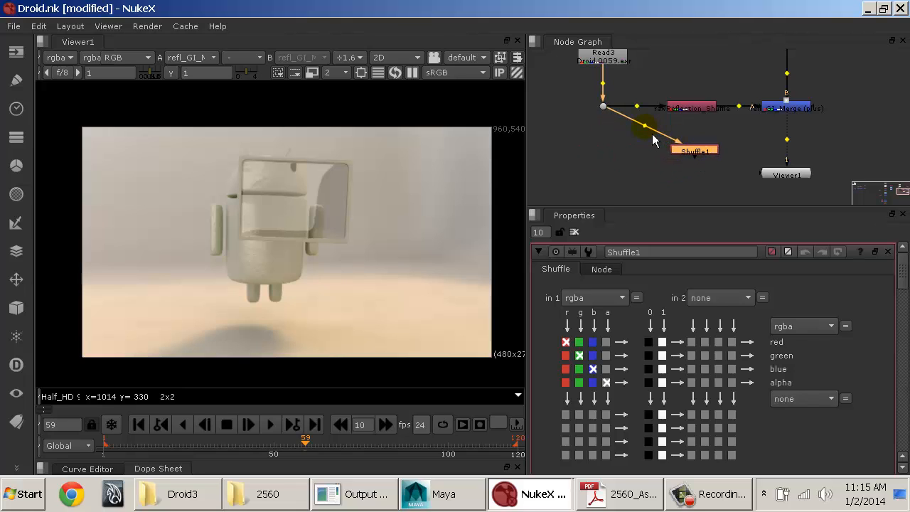
{"action": "left_click_drag", "start_coordinate": [644, 126], "coordinate": [603, 149], "text": "ctrl"}
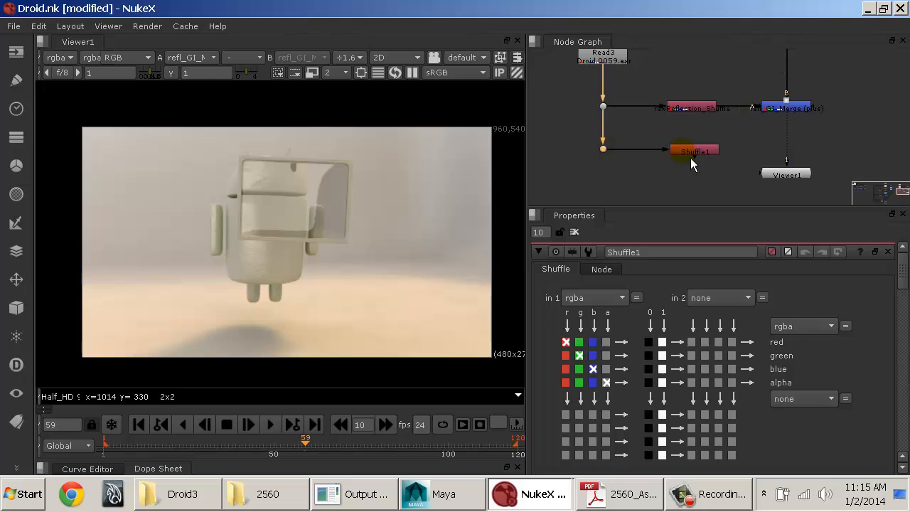
Step: Set the new Shuffle's in 1 layer to multimatte and show the node in the viewer
{"action": "left_click", "coordinate": [601, 297]}
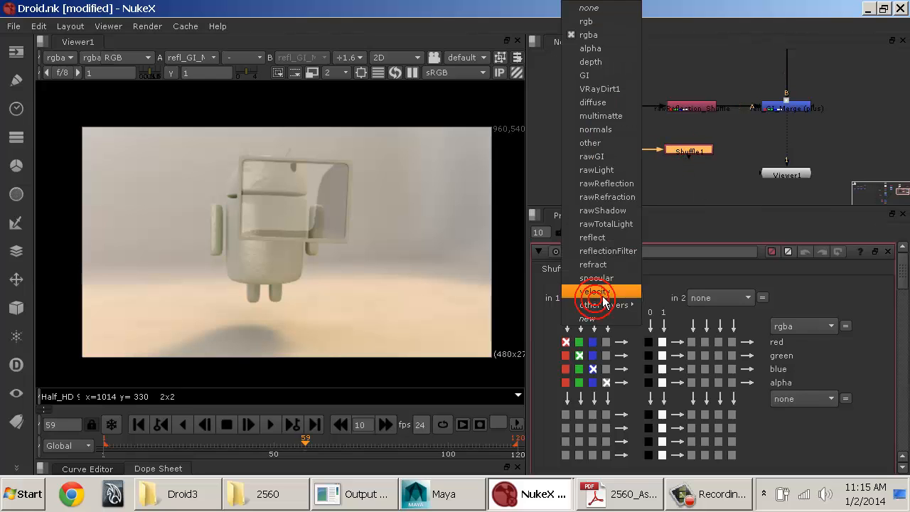
{"action": "left_click", "coordinate": [616, 118]}
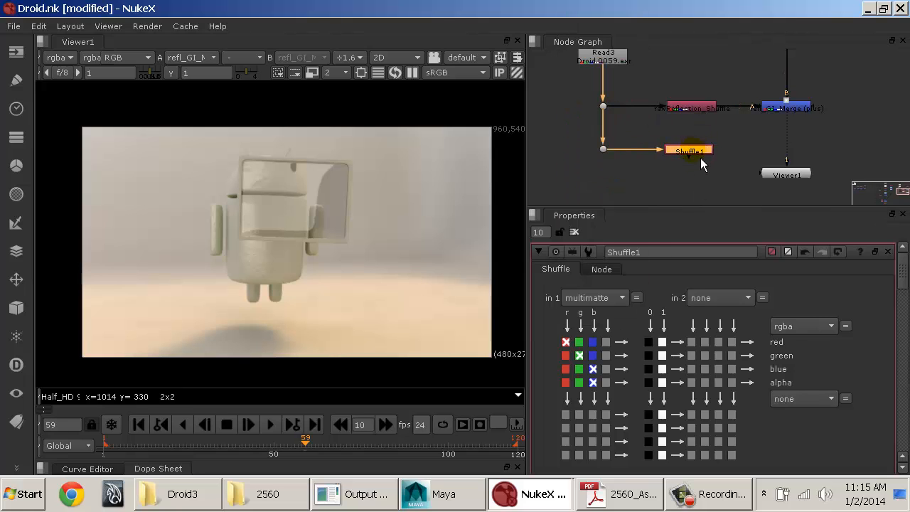
{"action": "key", "text": "1"}
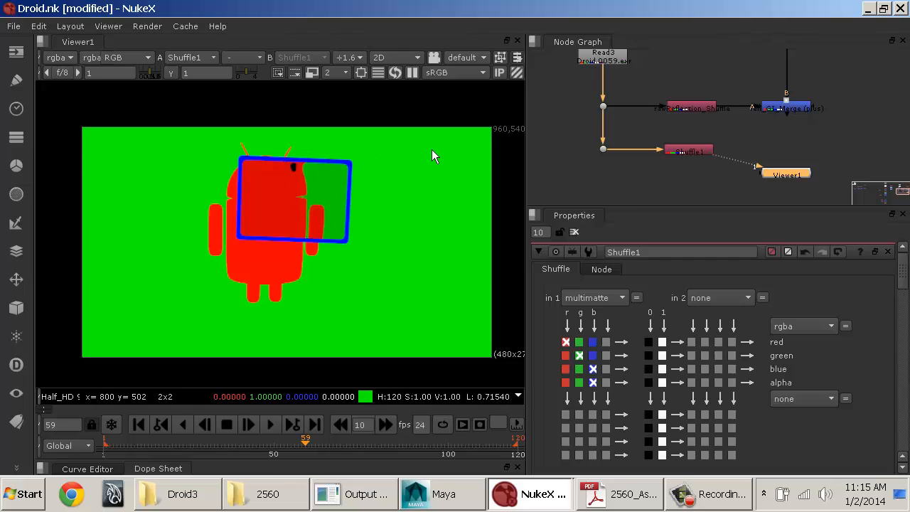
Step: Examine the multimatte pass up close along the edges of the blue frame, then restore the full view
{"action": "scroll", "coordinate": [350, 200], "scroll_direction": "up", "scroll_amount": 10}
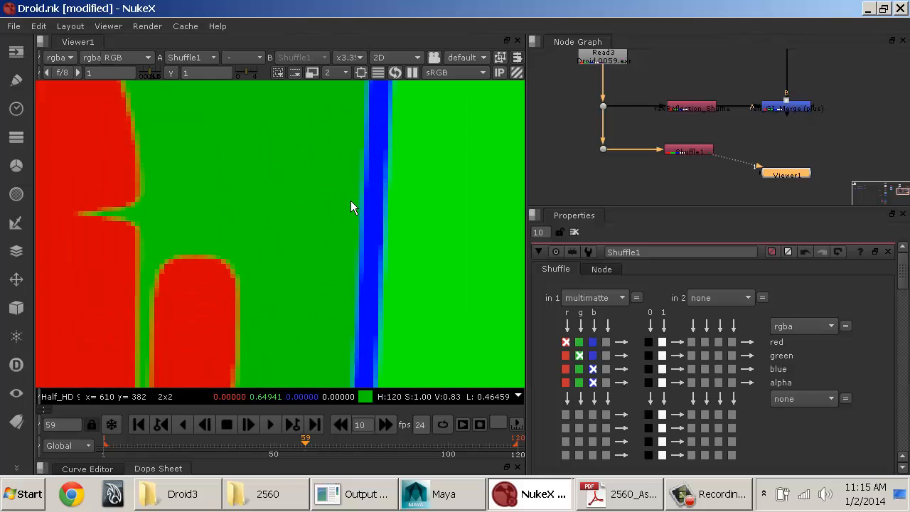
{"action": "scroll", "coordinate": [351, 201], "scroll_direction": "up", "scroll_amount": 3}
{"action": "middle_click_drag", "start_coordinate": [423, 170], "coordinate": [277, 204]}
{"action": "scroll", "coordinate": [276, 205], "scroll_direction": "up", "scroll_amount": 3}
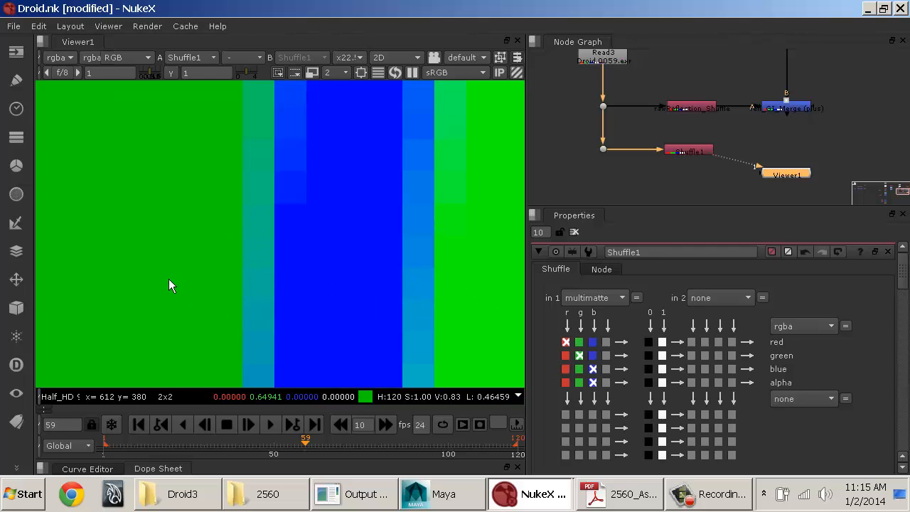
{"action": "scroll", "coordinate": [402, 286], "scroll_direction": "down", "scroll_amount": 5}
{"action": "scroll", "coordinate": [400, 287], "scroll_direction": "down", "scroll_amount": 3}
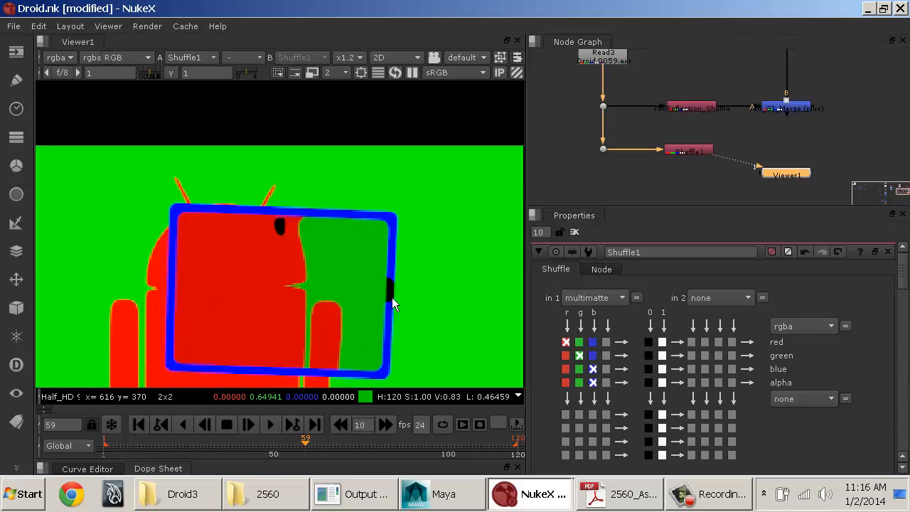
{"action": "middle_click_drag", "start_coordinate": [384, 310], "coordinate": [344, 206]}
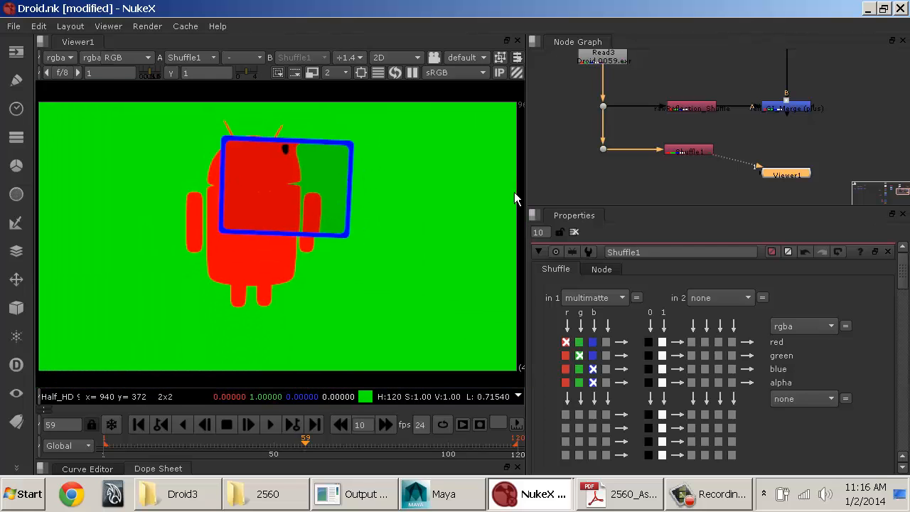
Step: Align the new Shuffle under rawReflection_Shuffle and rename it multimatte_Shuffle
{"action": "left_click_drag", "start_coordinate": [689, 152], "coordinate": [693, 153]}
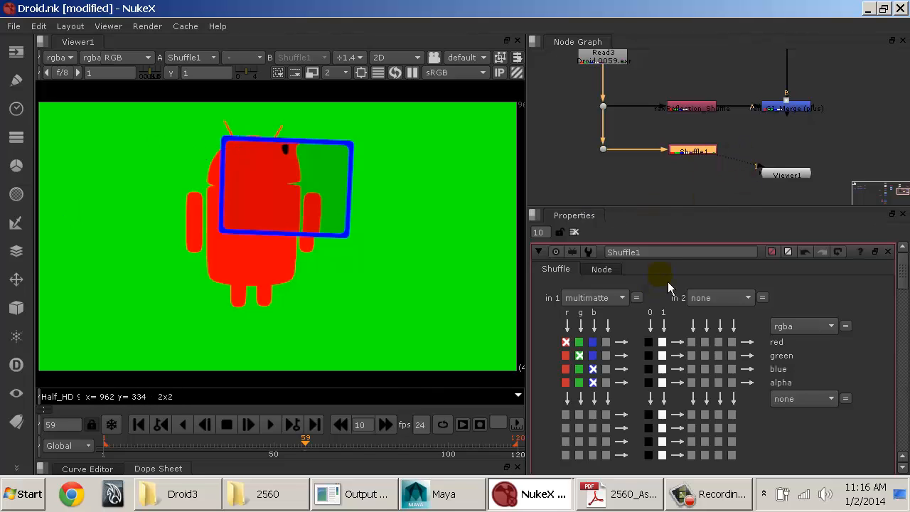
{"action": "double_click", "coordinate": [658, 252]}
{"action": "type", "text": "sh"}
{"action": "key", "text": "BackSpace"}
{"action": "key", "text": "BackSpace"}
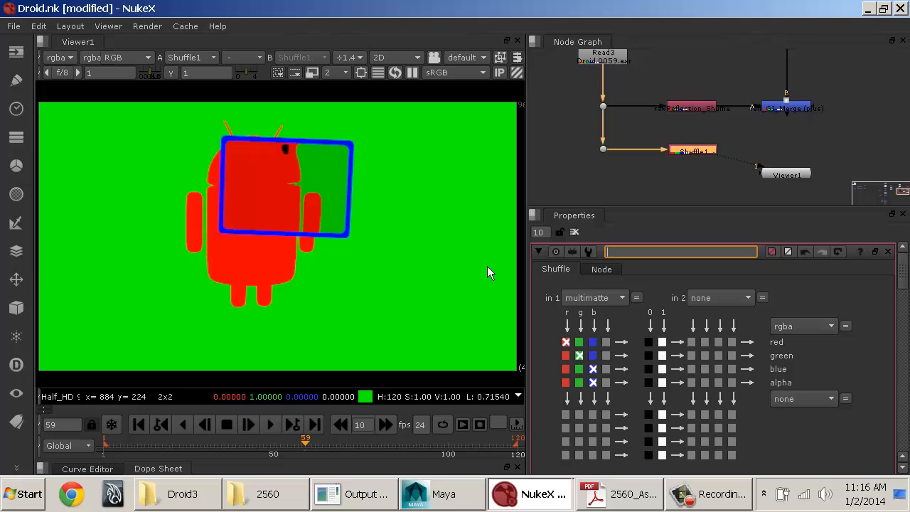
{"action": "type", "text": "multimatte_Shuffle"}
{"action": "key", "text": "Return"}
{"action": "left_click", "coordinate": [565, 185]}
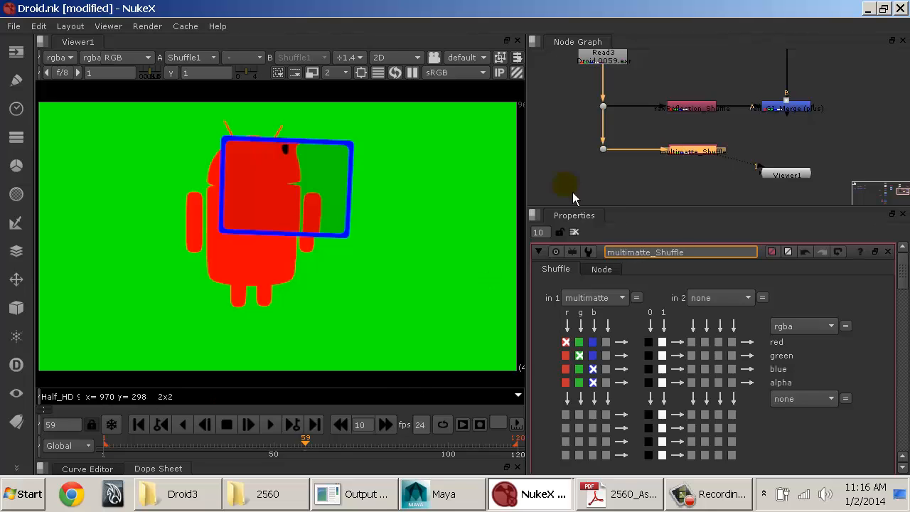
Step: Move Viewer1 farther down the node graph to make room below refl_GI_Merge
{"action": "middle_click_drag", "start_coordinate": [819, 145], "coordinate": [770, 157]}
{"action": "mouse_move", "coordinate": [737, 195]}
{"action": "left_mouse_down"}
{"action": "mouse_move", "coordinate": [744, 212]}
{"action": "mouse_move", "coordinate": [730, 207]}
{"action": "left_mouse_up"}
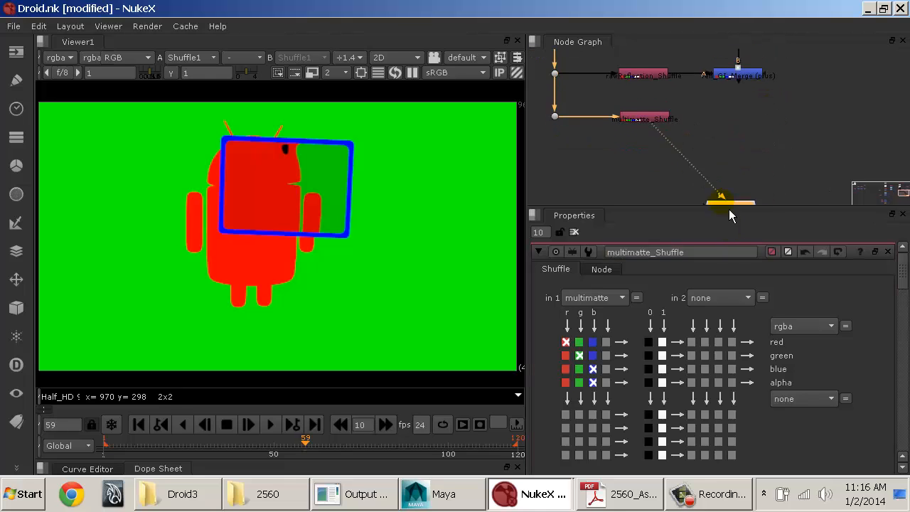
{"action": "middle_click_drag", "start_coordinate": [768, 130], "coordinate": [750, 157]}
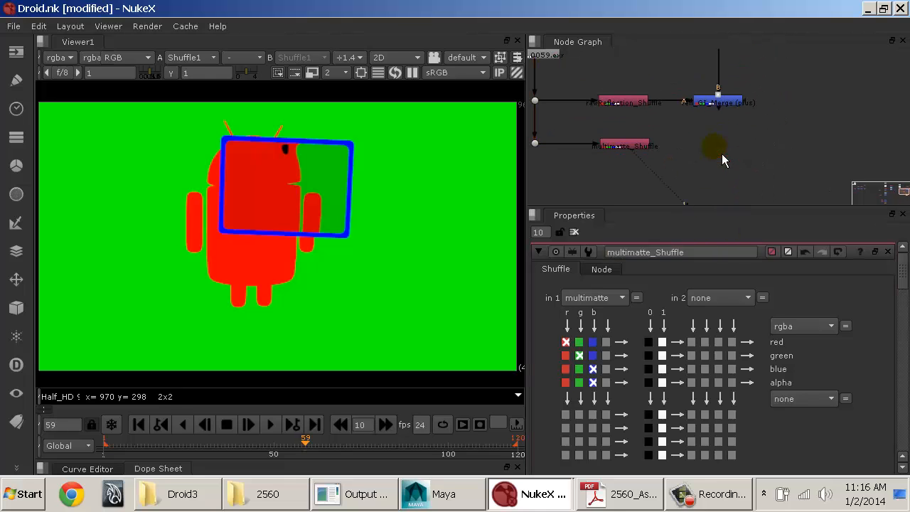
Step: Compare the refl_GI_Merge result with the multimatte_Shuffle pass by alternating them in the viewer, ending on the merge
{"action": "left_click", "coordinate": [721, 104]}
{"action": "key", "text": "1"}
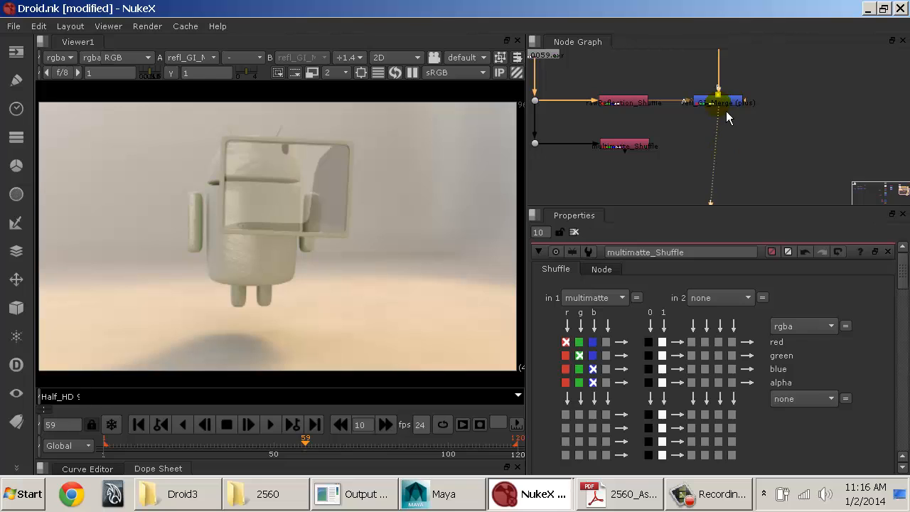
{"action": "left_click_drag", "start_coordinate": [726, 111], "coordinate": [649, 146]}
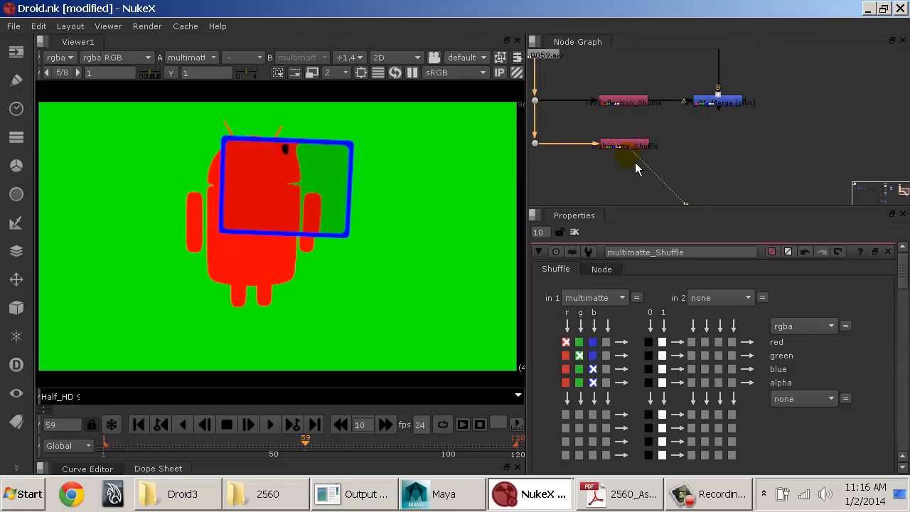
{"action": "left_click", "coordinate": [722, 105]}
{"action": "key", "text": "1"}
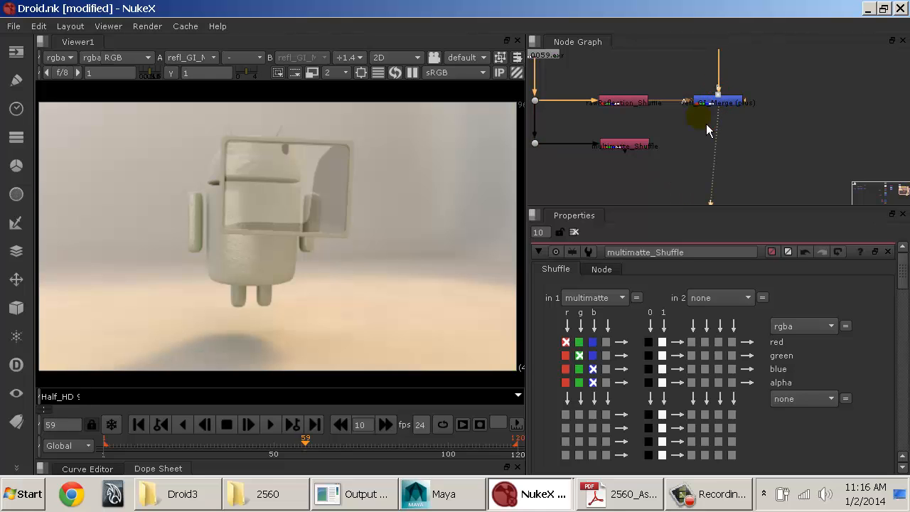
{"action": "middle_click_drag", "start_coordinate": [684, 91], "coordinate": [729, 104]}
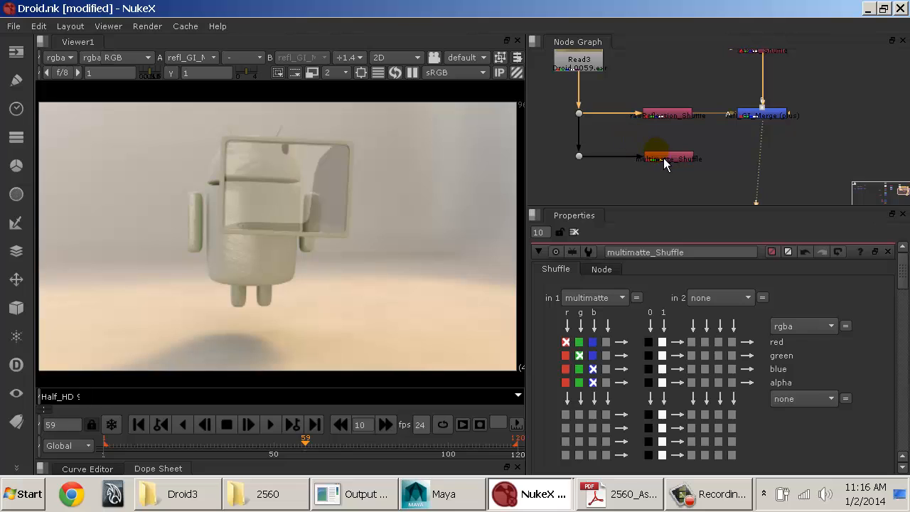
{"action": "left_click", "coordinate": [579, 62]}
{"action": "left_click", "coordinate": [670, 57]}
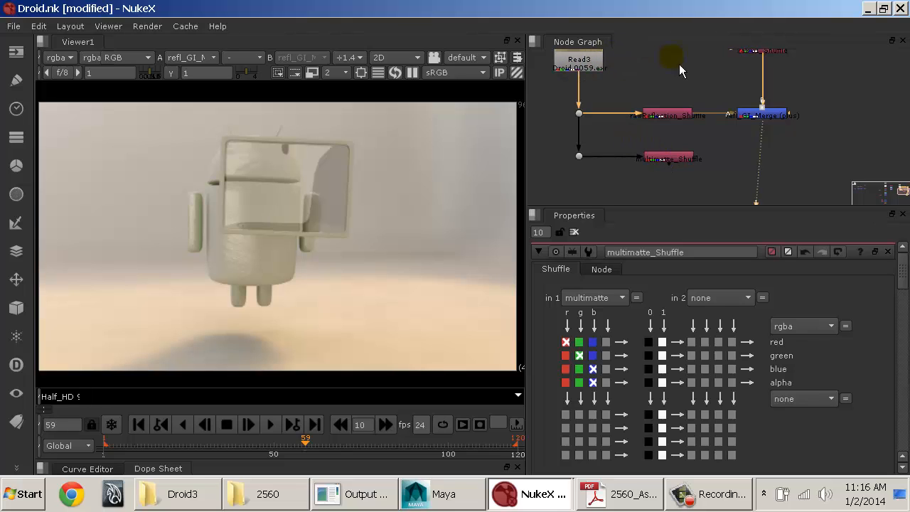
{"action": "left_click", "coordinate": [584, 61]}
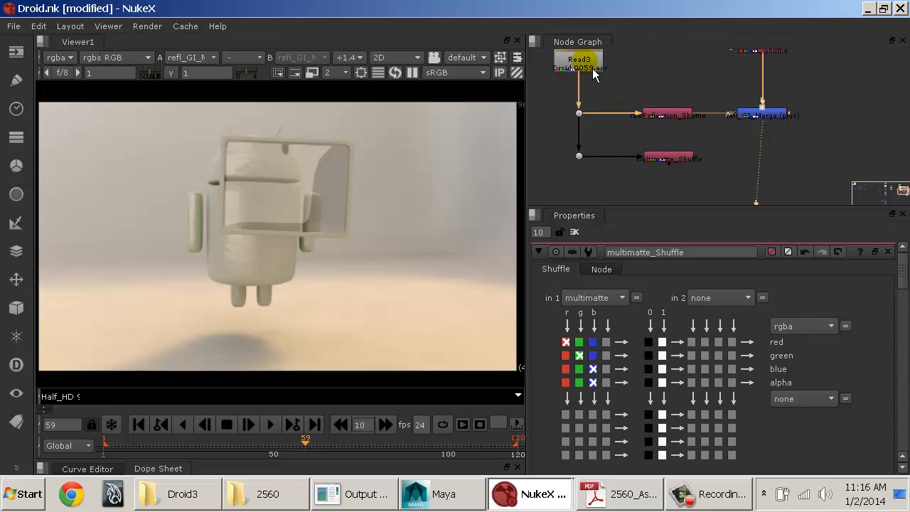
{"action": "left_click", "coordinate": [686, 160]}
{"action": "key", "text": "1"}
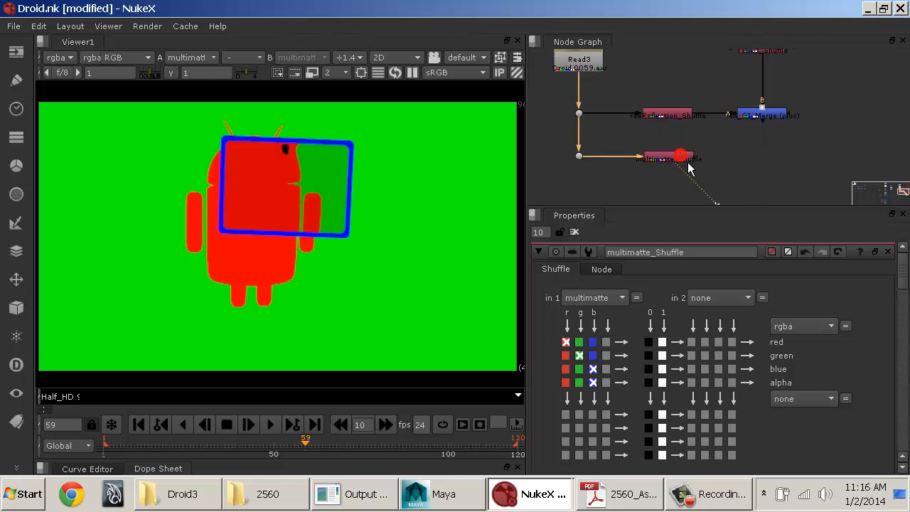
{"action": "left_click", "coordinate": [763, 113]}
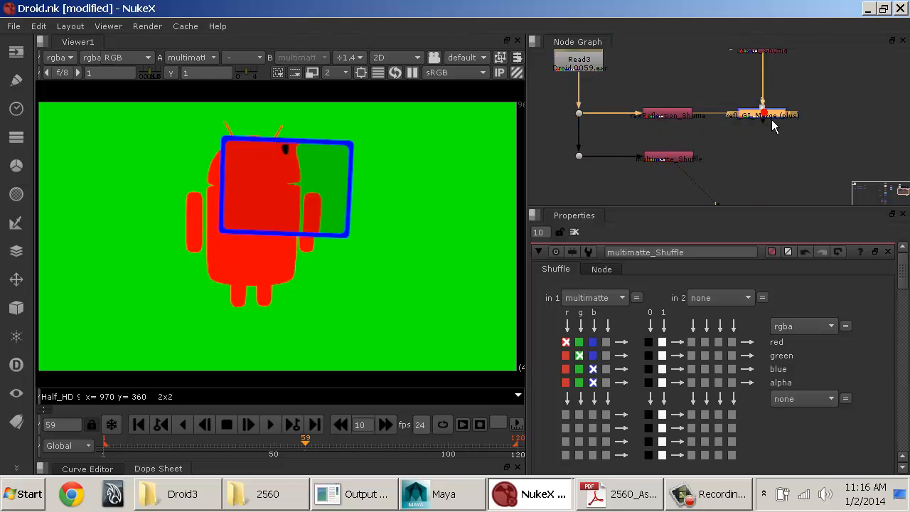
{"action": "key", "text": "1"}
Step: Add a Grade node directly below refl_GI_Merge, inserted between the merge and the viewer
{"action": "middle_click_drag", "start_coordinate": [734, 158], "coordinate": [658, 168]}
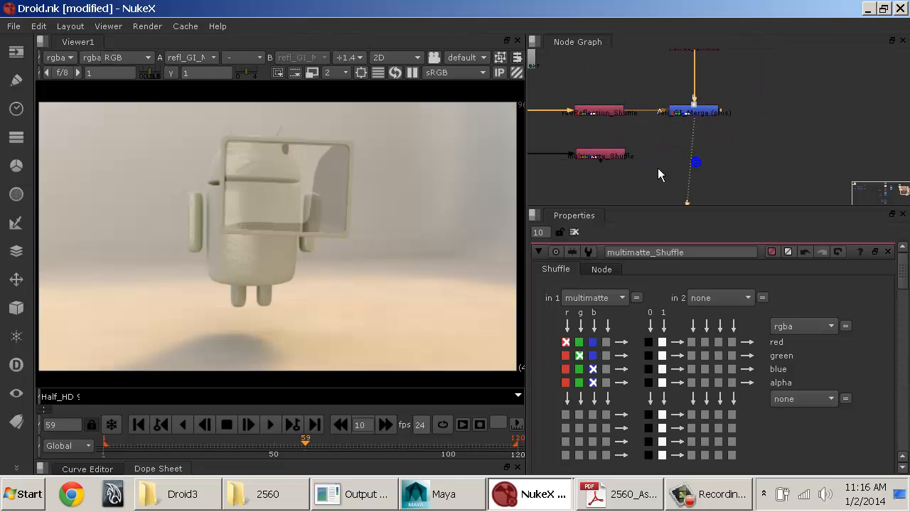
{"action": "left_click", "coordinate": [703, 111]}
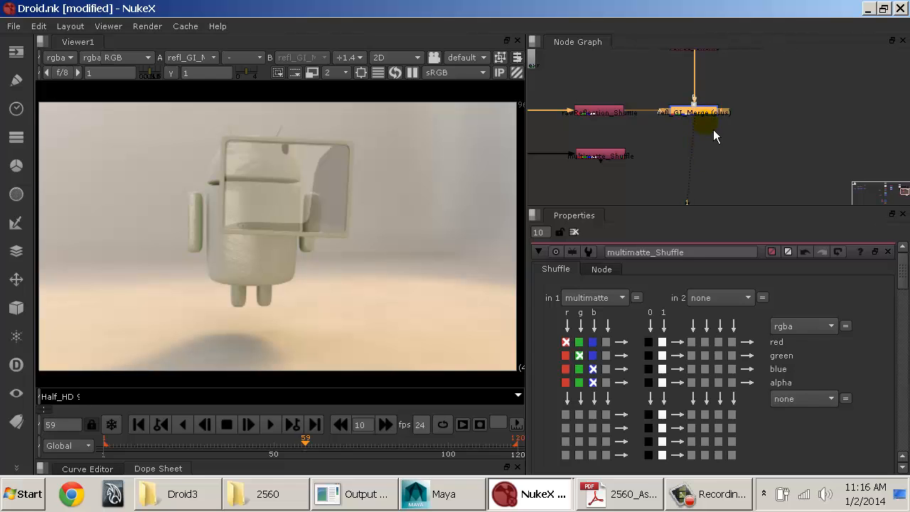
{"action": "middle_click_drag", "start_coordinate": [712, 145], "coordinate": [764, 138]}
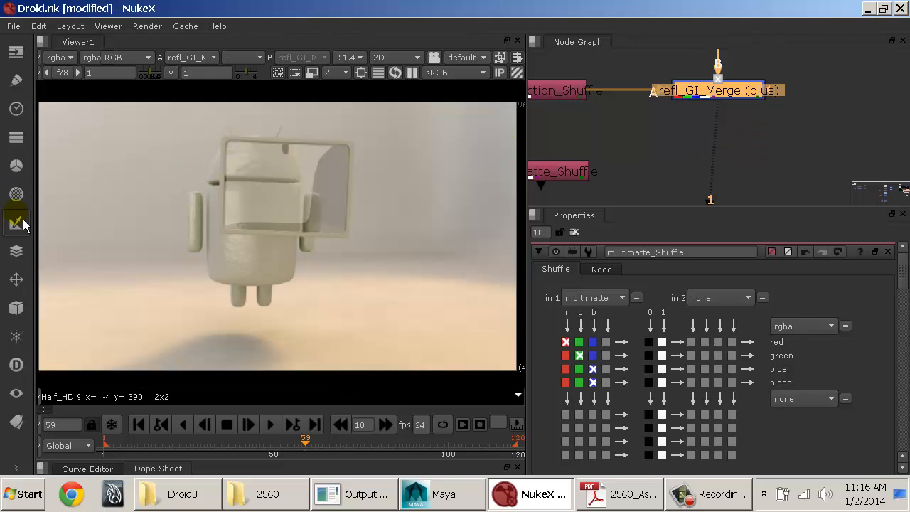
{"action": "left_click", "coordinate": [16, 194]}
{"action": "left_click", "coordinate": [16, 165]}
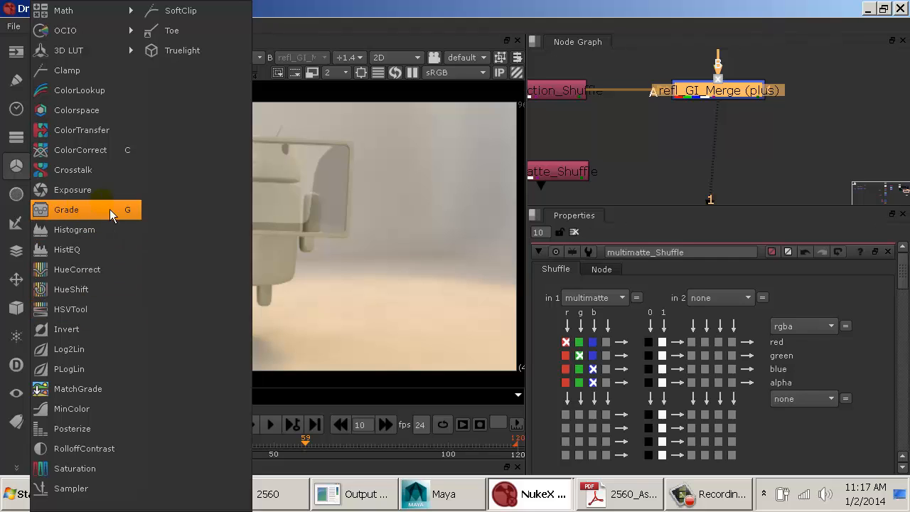
{"action": "left_click", "coordinate": [778, 128]}
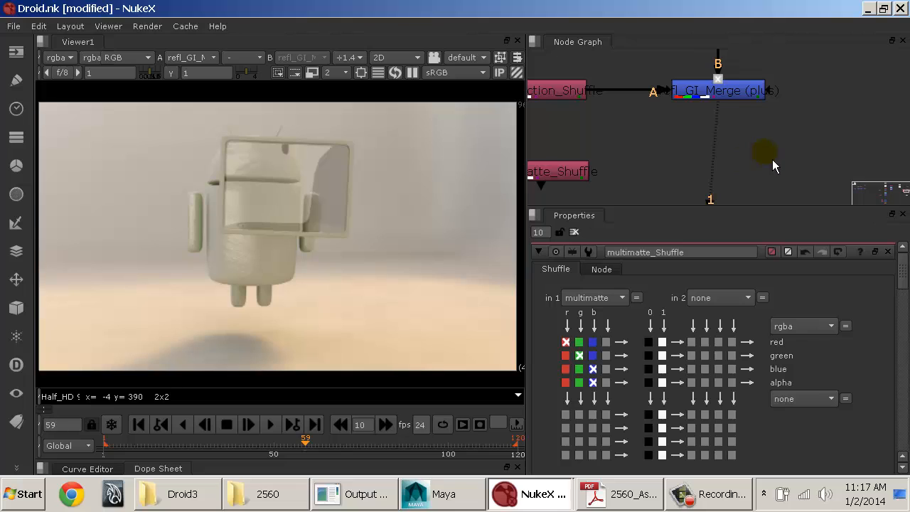
{"action": "key", "text": "Tab"}
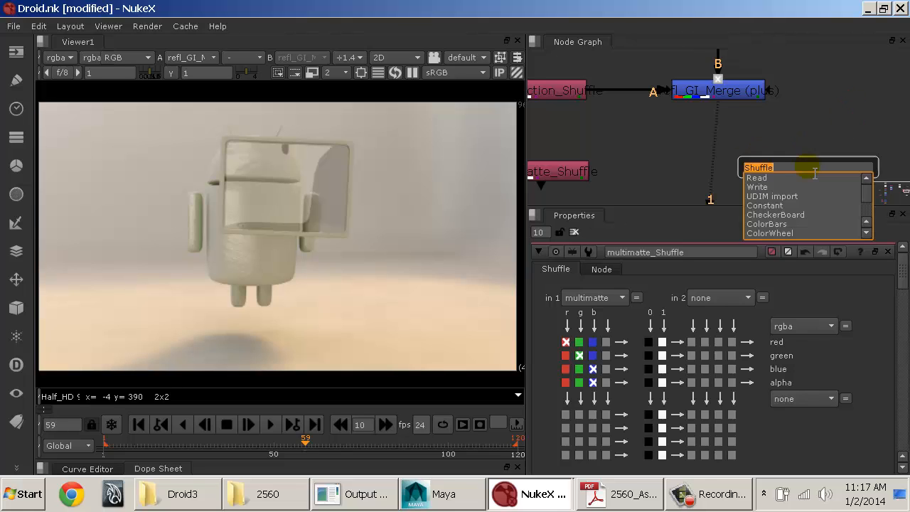
{"action": "type", "text": "grade"}
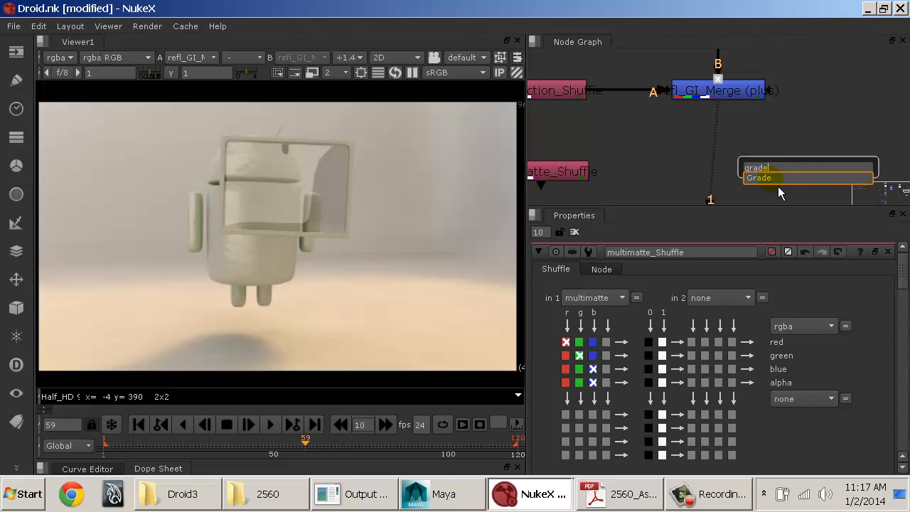
{"action": "left_click", "coordinate": [777, 185]}
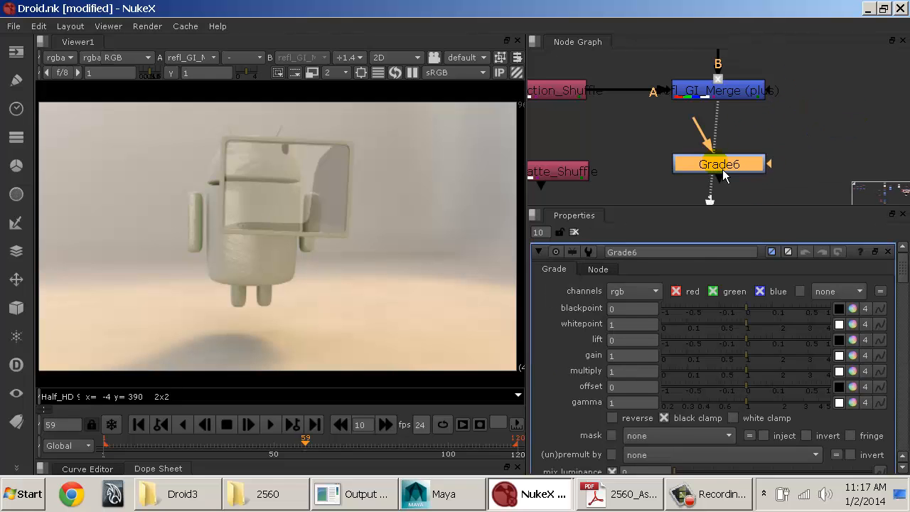
{"action": "left_click", "coordinate": [723, 175]}
{"action": "left_click", "coordinate": [725, 171]}
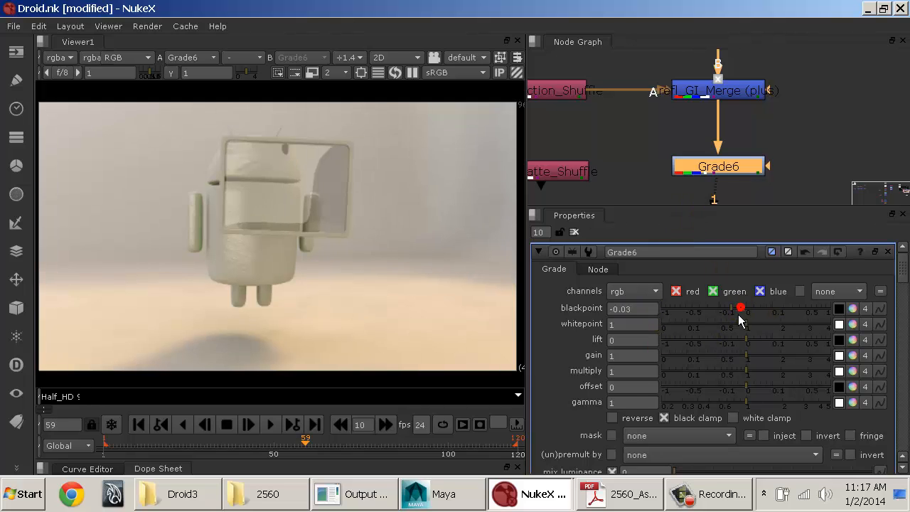
Step: Try different blackpoint and whitepoint values on Grade6, and restore them to 0 and 1
{"action": "left_click_drag", "start_coordinate": [739, 313], "coordinate": [762, 327]}
{"action": "double_click", "coordinate": [652, 310]}
{"action": "type", "text": "0"}
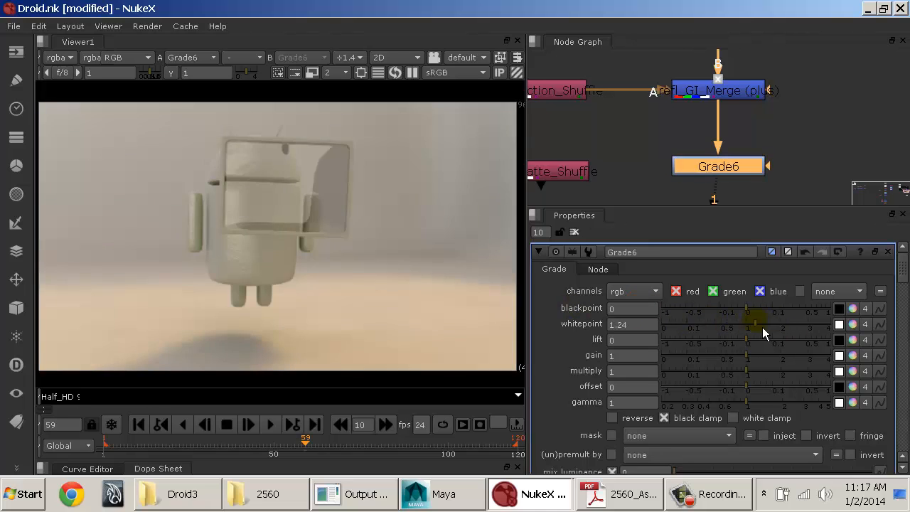
{"action": "double_click", "coordinate": [636, 324]}
{"action": "type", "text": "1"}
{"action": "key", "text": "Return"}
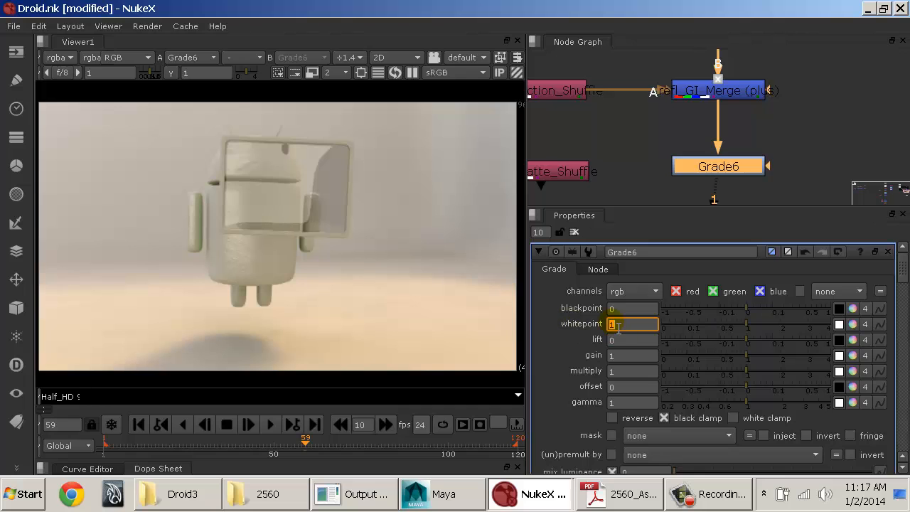
Step: Try a lower lift and gain values of 0.48 and 0 on Grade6, and restore lift to 0 and gain to 1
{"action": "left_click_drag", "start_coordinate": [746, 343], "coordinate": [705, 346]}
{"action": "left_click_drag", "start_coordinate": [649, 343], "coordinate": [588, 346]}
{"action": "type", "text": "0"}
{"action": "key", "text": "Return"}
{"action": "mouse_move", "coordinate": [744, 360]}
{"action": "left_mouse_down"}
{"action": "mouse_move", "coordinate": [763, 360]}
{"action": "mouse_move", "coordinate": [727, 365]}
{"action": "left_mouse_up"}
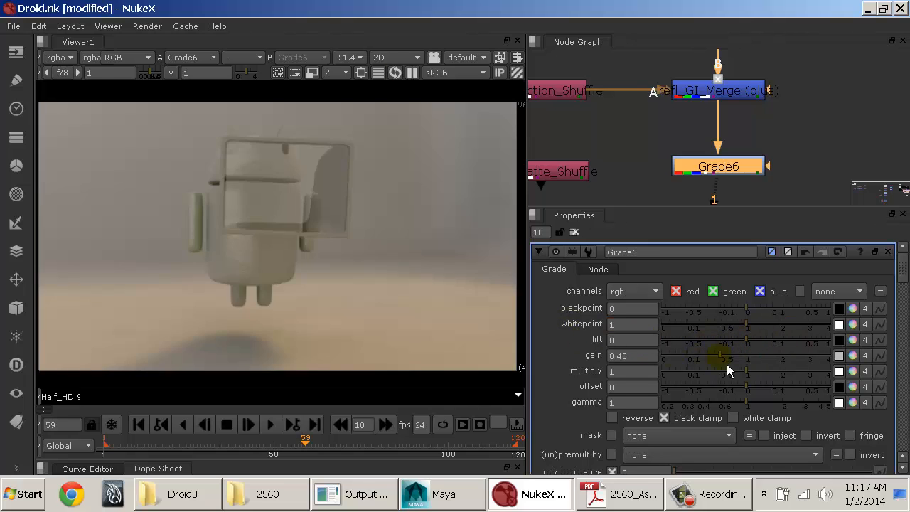
{"action": "type", "text": "1"}
{"action": "key", "text": "Return"}
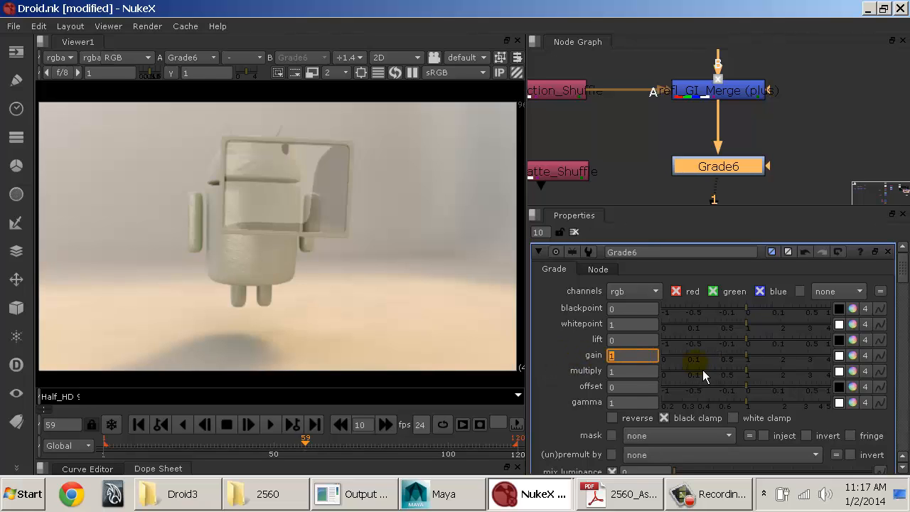
{"action": "type", "text": "0"}
{"action": "key", "text": "Return"}
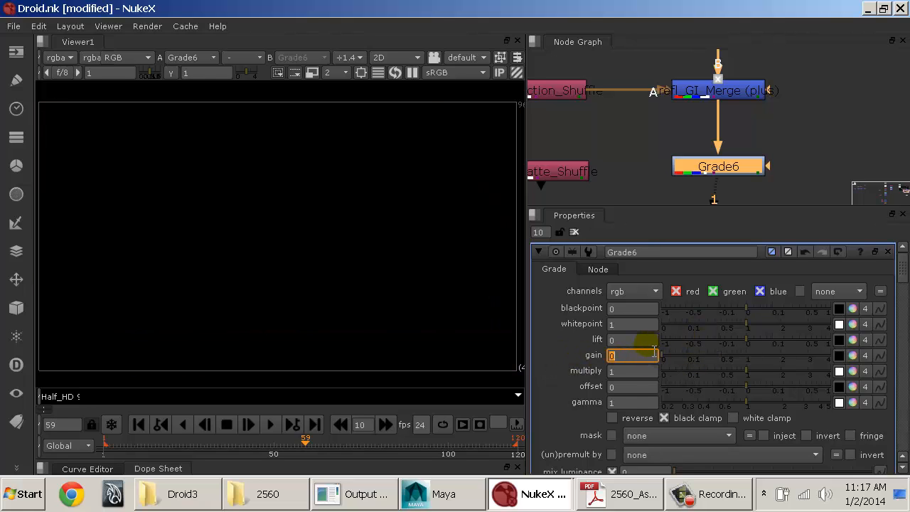
{"action": "type", "text": "1"}
{"action": "key", "text": "Return"}
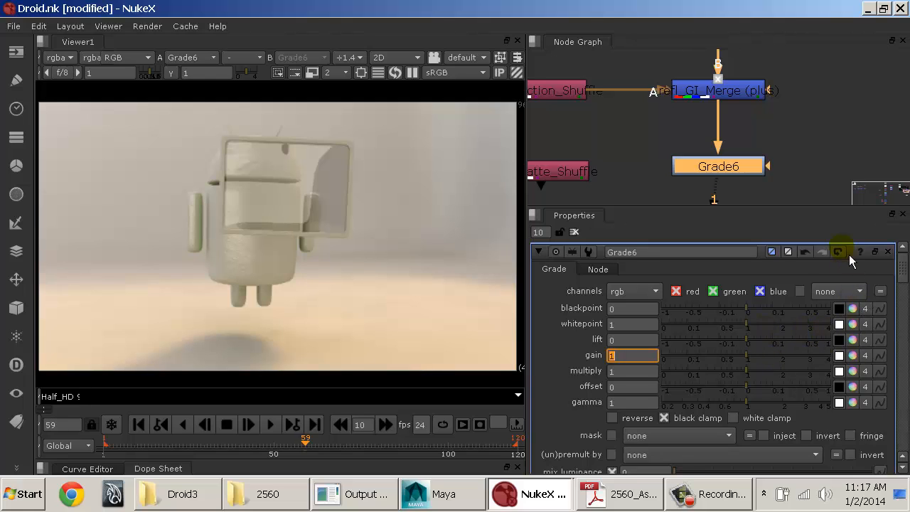
Step: Try whitepoint 1.2, lift 0.13, gain 0.48, multiply 1.65 and gamma 1.6 on Grade6, and revert all of its settings
{"action": "left_click", "coordinate": [755, 325]}
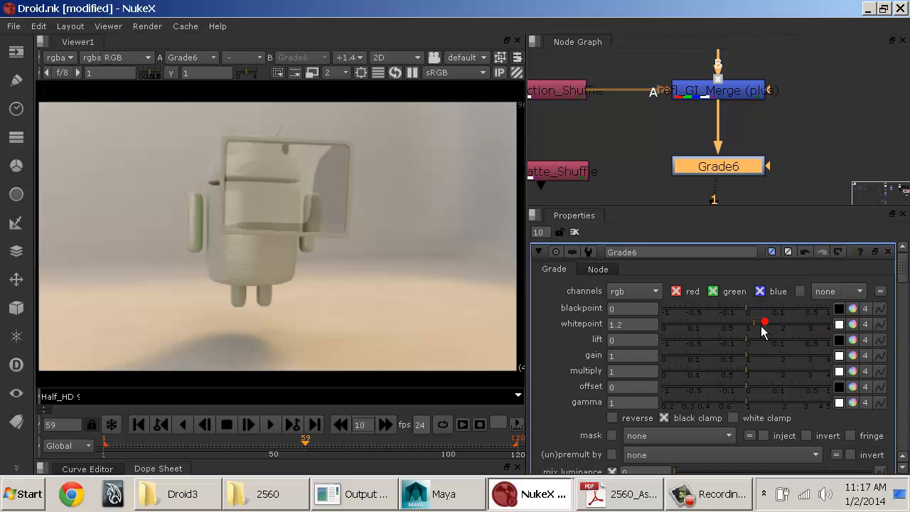
{"action": "left_click", "coordinate": [735, 341]}
{"action": "left_click", "coordinate": [720, 356]}
{"action": "left_click", "coordinate": [716, 370]}
{"action": "left_click", "coordinate": [770, 370]}
{"action": "left_click", "coordinate": [769, 402]}
{"action": "left_click", "coordinate": [779, 341]}
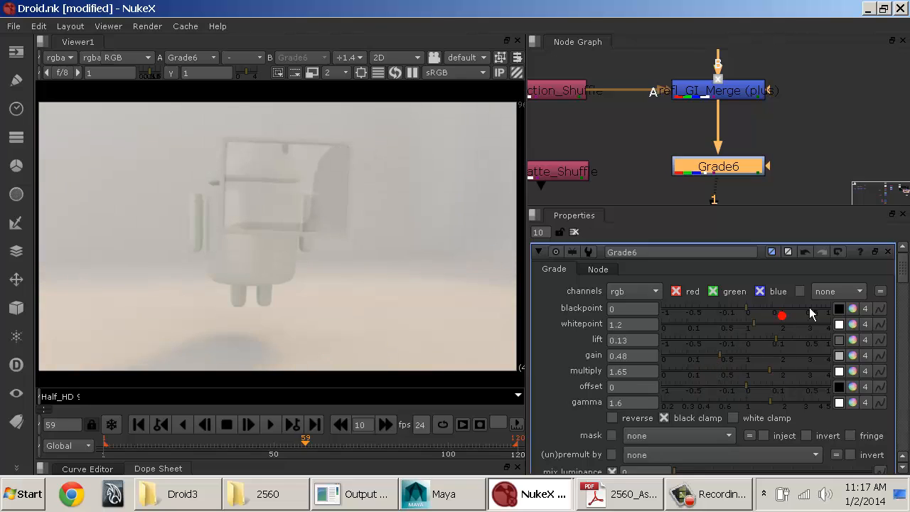
{"action": "left_click", "coordinate": [839, 256]}
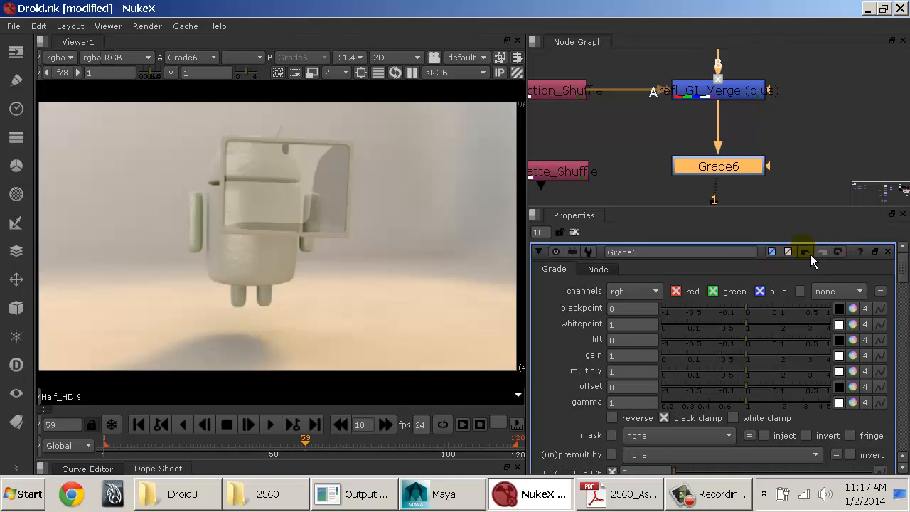
Step: Try a lift of -0.16 and a blackpoint of -0.32 on Grade6, undoing each change
{"action": "left_click", "coordinate": [810, 255]}
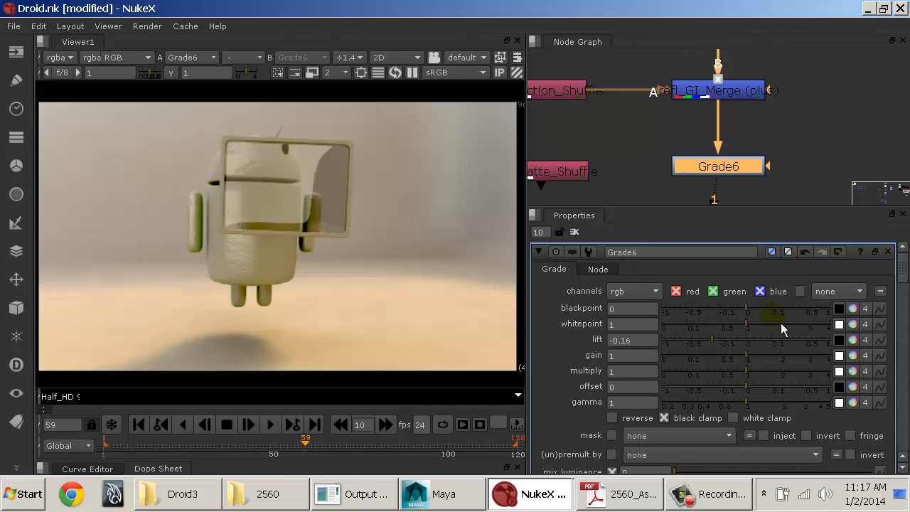
{"action": "left_click", "coordinate": [810, 257]}
{"action": "left_click", "coordinate": [811, 257]}
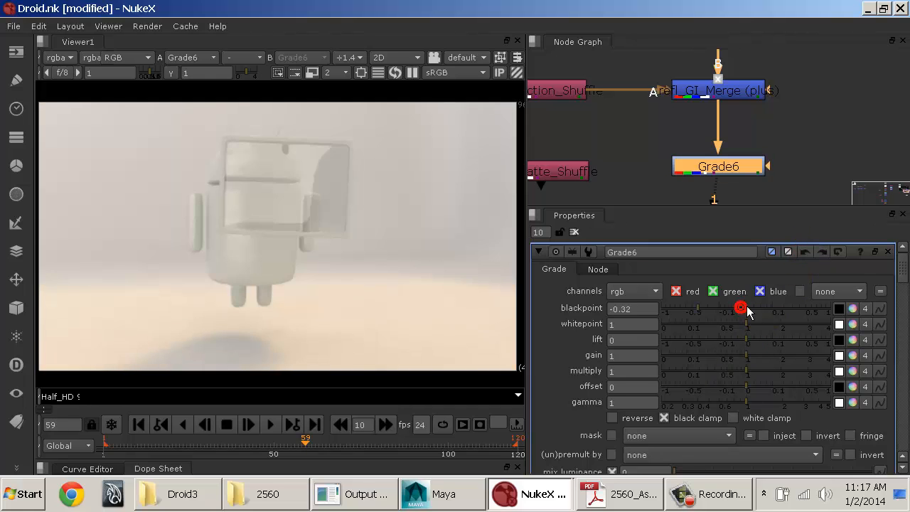
{"action": "left_click", "coordinate": [807, 254]}
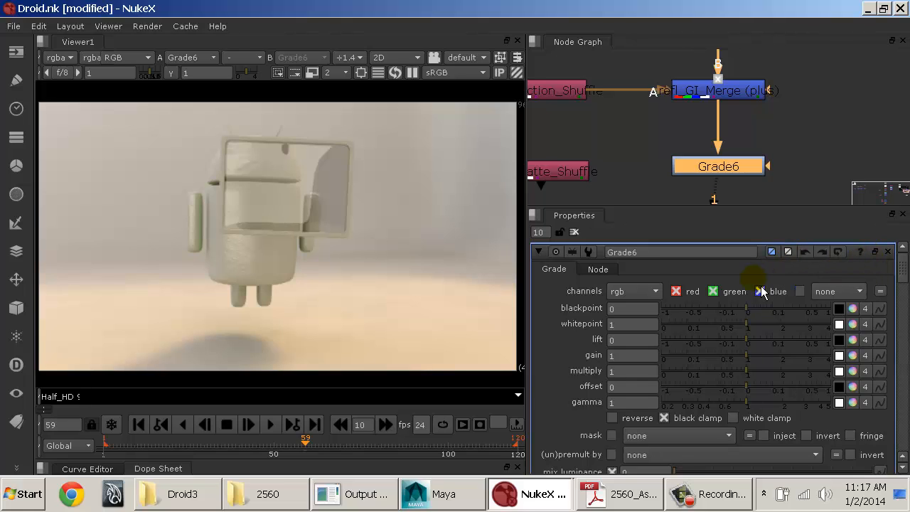
{"action": "right_click", "coordinate": [622, 316]}
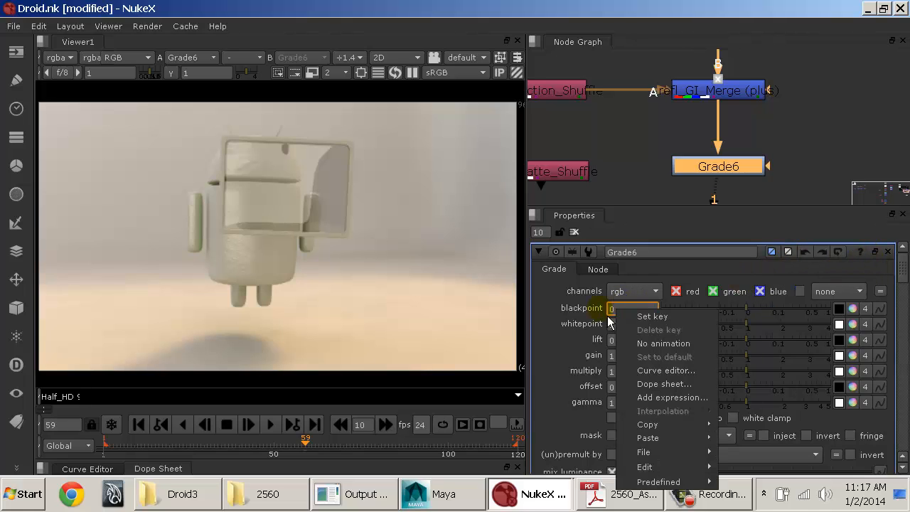
{"action": "right_click", "coordinate": [597, 310]}
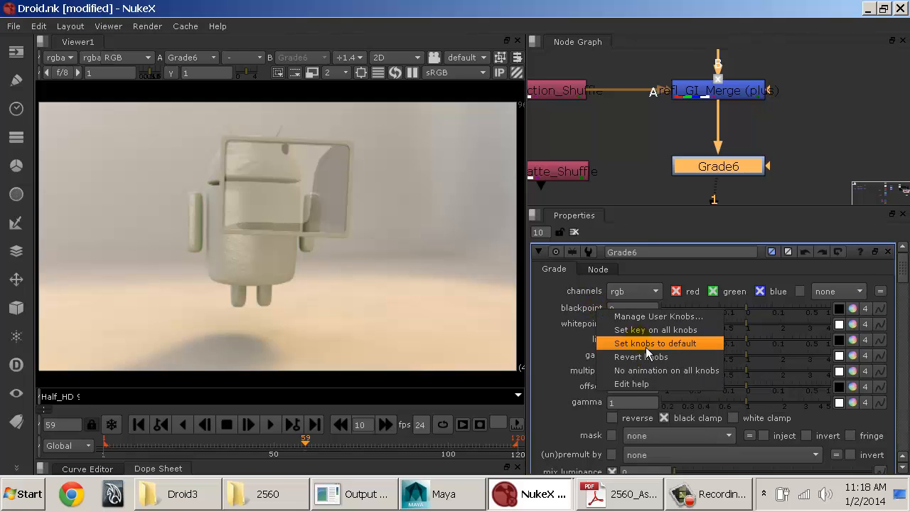
{"action": "right_click", "coordinate": [582, 303]}
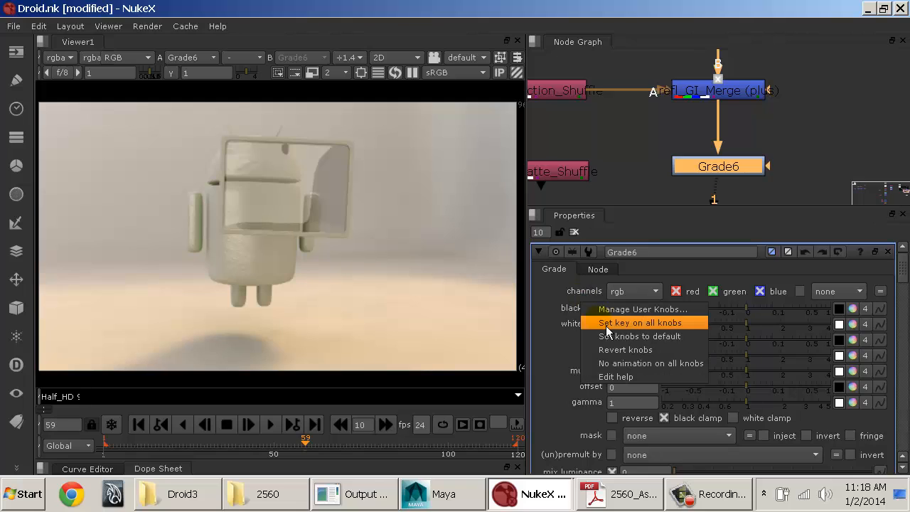
{"action": "left_click", "coordinate": [715, 291]}
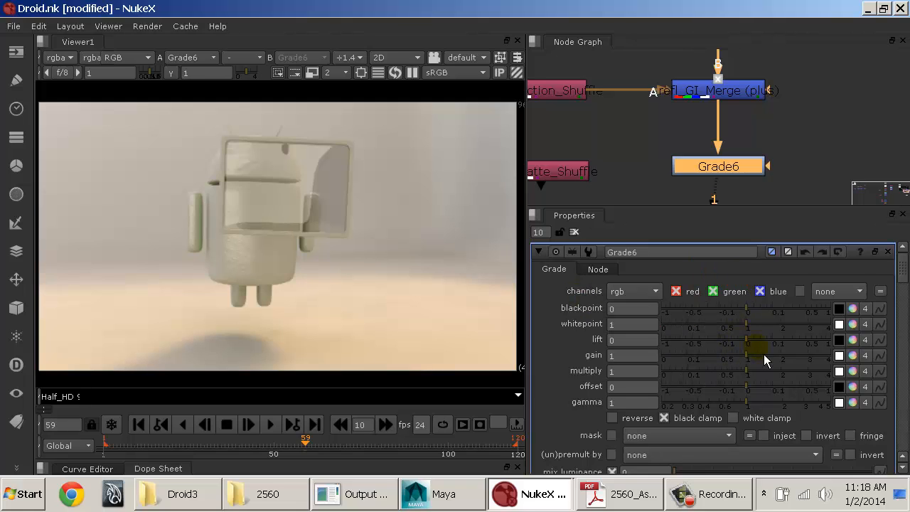
Step: Split the Grade6 gain into separate channels and set red to 0.5, green to 1.24, blue to 0.66 and alpha to 0.19
{"action": "left_click", "coordinate": [839, 356]}
{"action": "left_click", "coordinate": [837, 357]}
{"action": "left_click", "coordinate": [853, 355]}
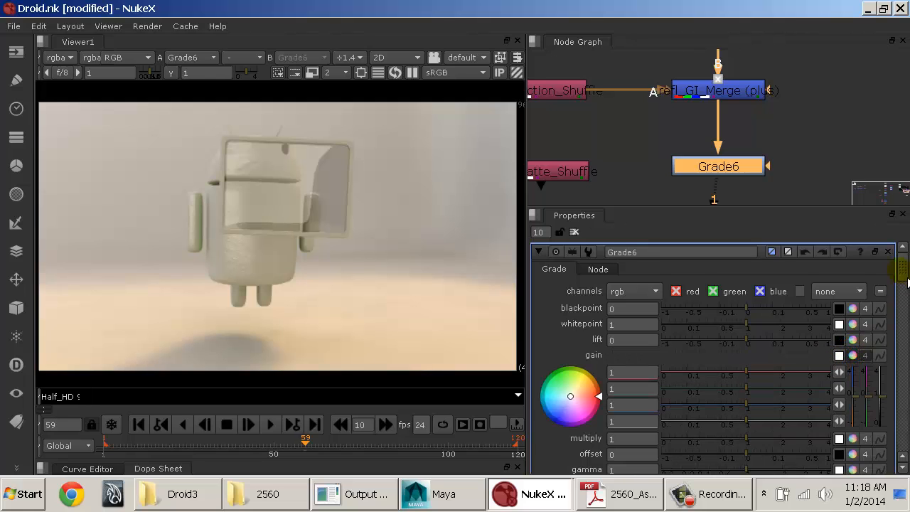
{"action": "scroll", "coordinate": [902, 271], "scroll_direction": "down", "scroll_amount": 2}
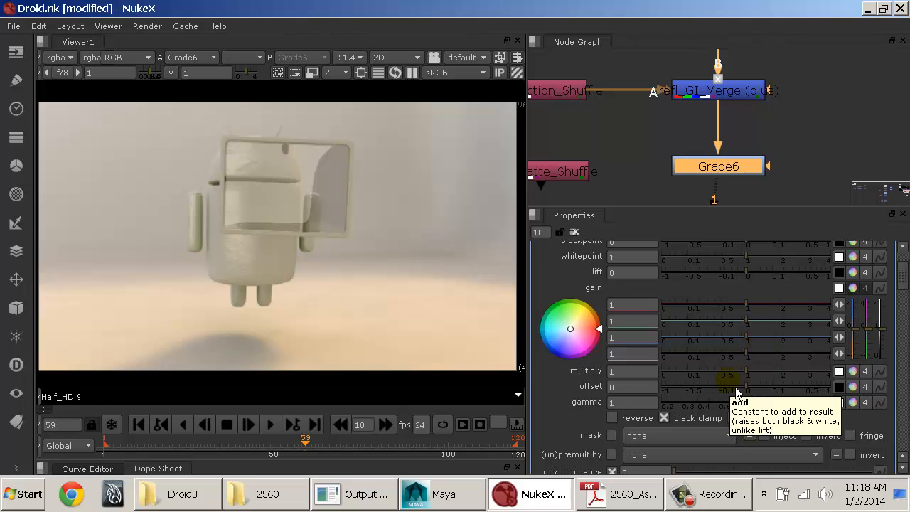
{"action": "left_click_drag", "start_coordinate": [755, 305], "coordinate": [726, 328]}
{"action": "left_click_drag", "start_coordinate": [727, 337], "coordinate": [728, 314]}
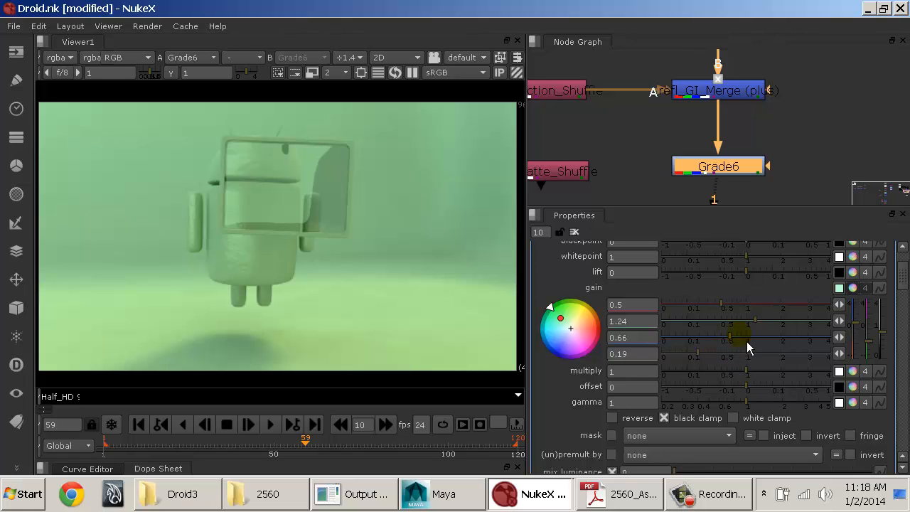
Step: Align multimatte_Shuffle with Grade6 in the node graph and connect it to the mask input of Grade6
{"action": "left_click", "coordinate": [598, 177]}
{"action": "middle_click_drag", "start_coordinate": [619, 183], "coordinate": [714, 178]}
{"action": "left_click", "coordinate": [661, 172]}
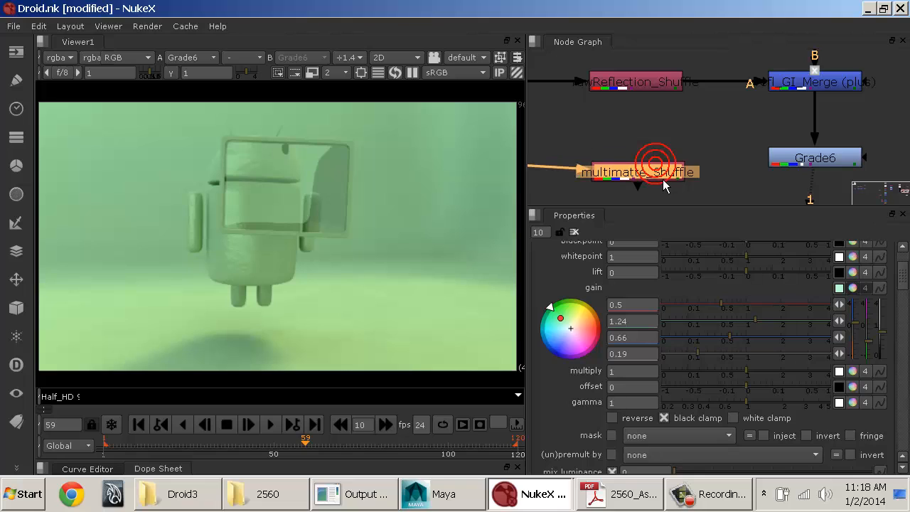
{"action": "left_click_drag", "start_coordinate": [663, 179], "coordinate": [663, 175]}
{"action": "middle_click_drag", "start_coordinate": [702, 166], "coordinate": [699, 158]}
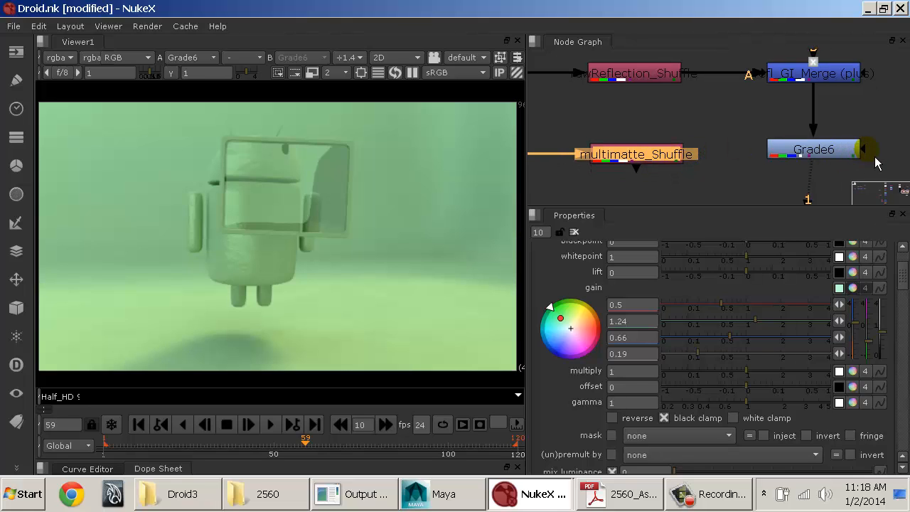
{"action": "left_click_drag", "start_coordinate": [874, 163], "coordinate": [667, 160]}
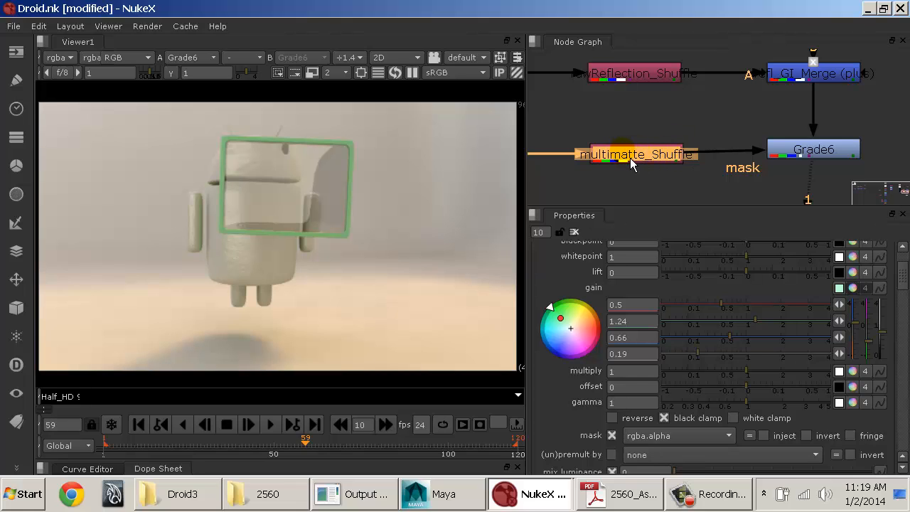
Step: Set the Grade6 mask channel to rgba.red so that the green grade affects only the droid
{"action": "scroll", "coordinate": [708, 354], "scroll_direction": "down", "scroll_amount": 2}
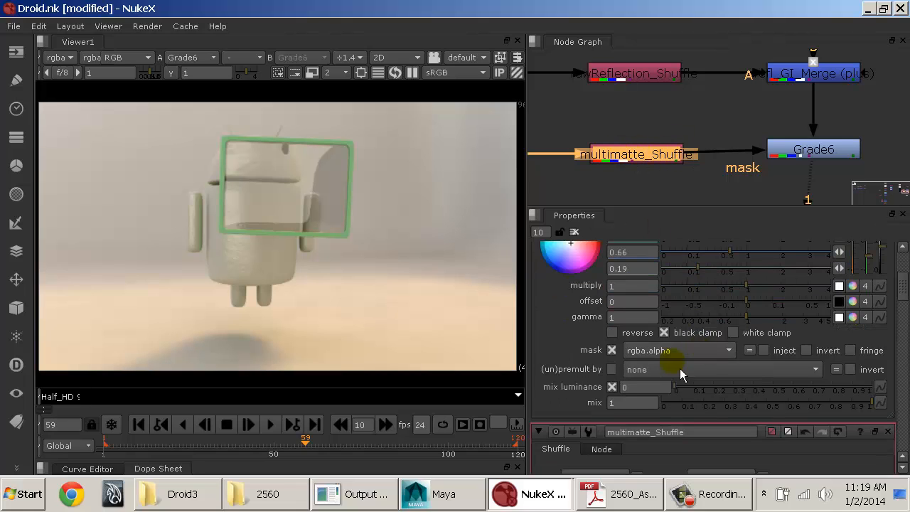
{"action": "left_click", "coordinate": [615, 359]}
{"action": "left_click", "coordinate": [615, 359]}
{"action": "double_click", "coordinate": [615, 359]}
{"action": "left_click", "coordinate": [655, 350]}
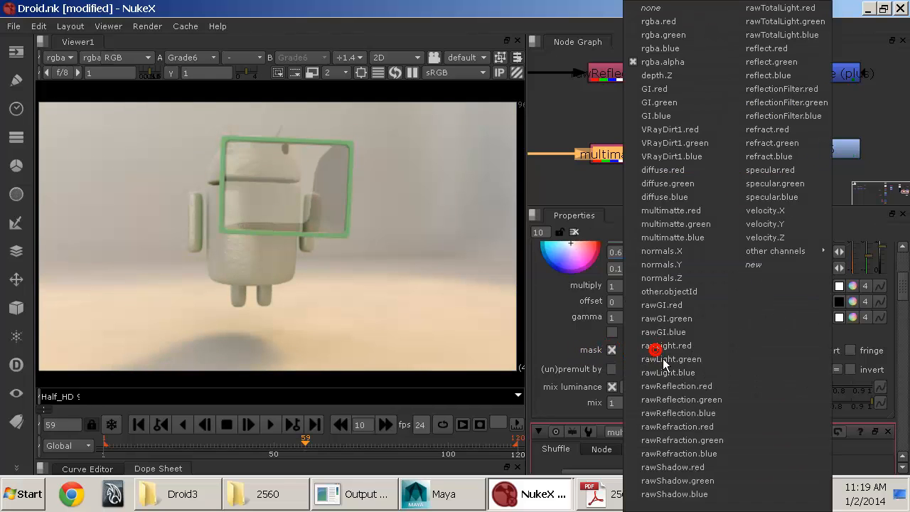
{"action": "left_click", "coordinate": [574, 192]}
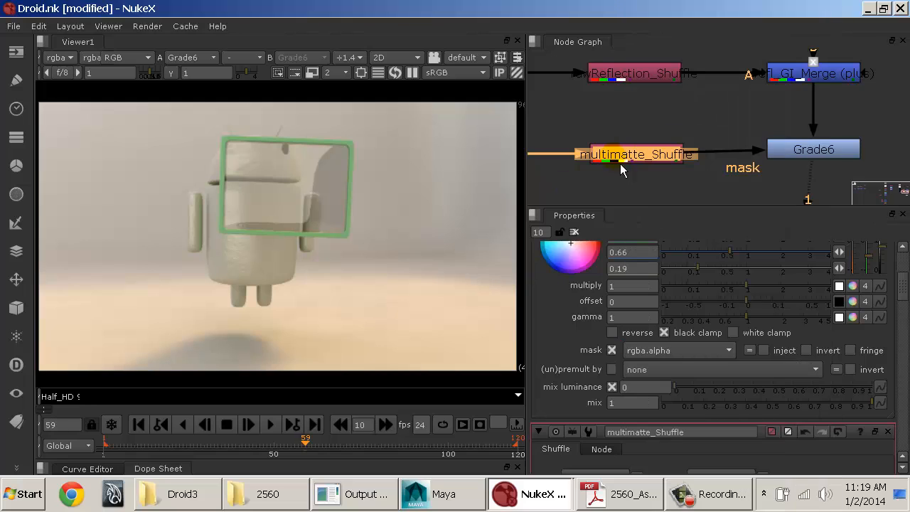
{"action": "left_click", "coordinate": [660, 356]}
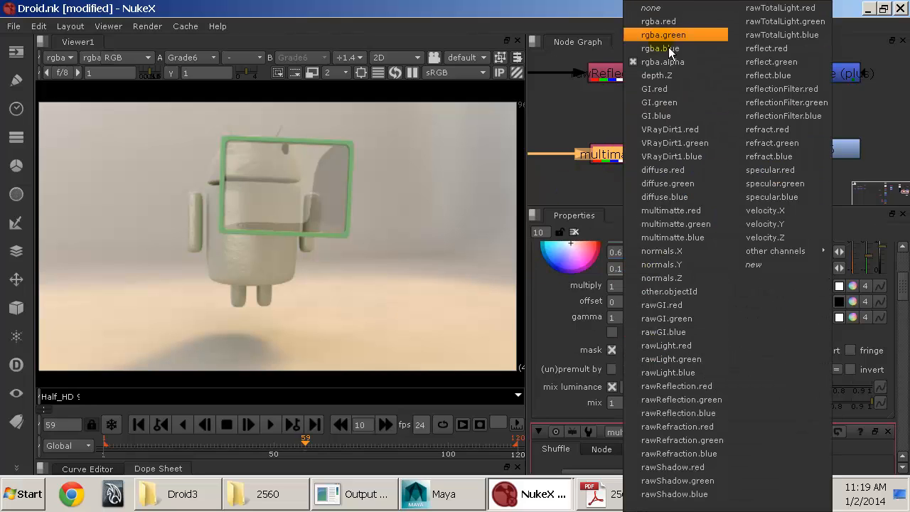
{"action": "left_click", "coordinate": [674, 26]}
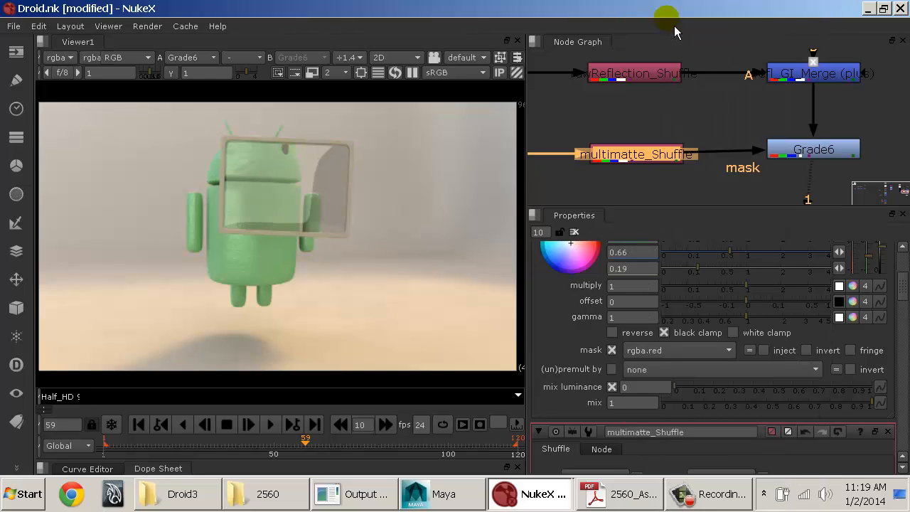
Step: View the multimatte_Shuffle output to examine its color mattes, and return the viewer to Grade6
{"action": "left_click", "coordinate": [660, 158]}
{"action": "key", "text": "1"}
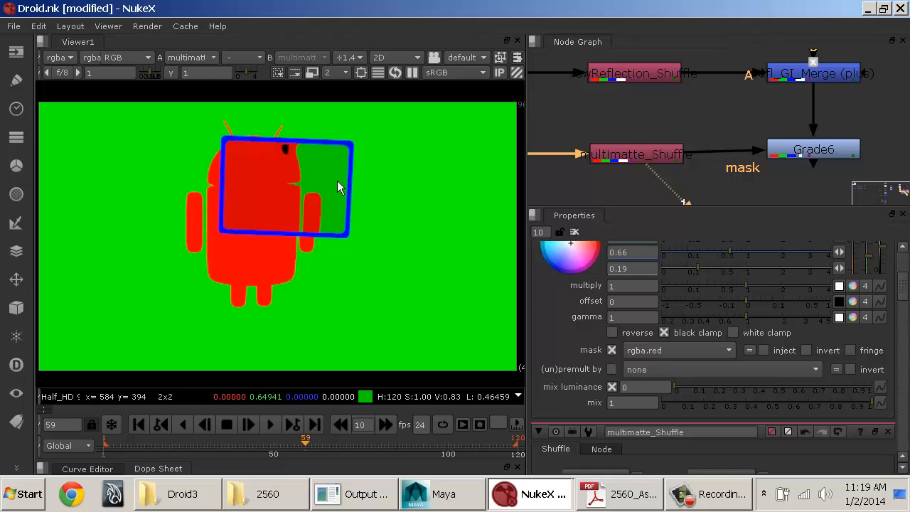
{"action": "left_click", "coordinate": [807, 153]}
{"action": "key", "text": "1"}
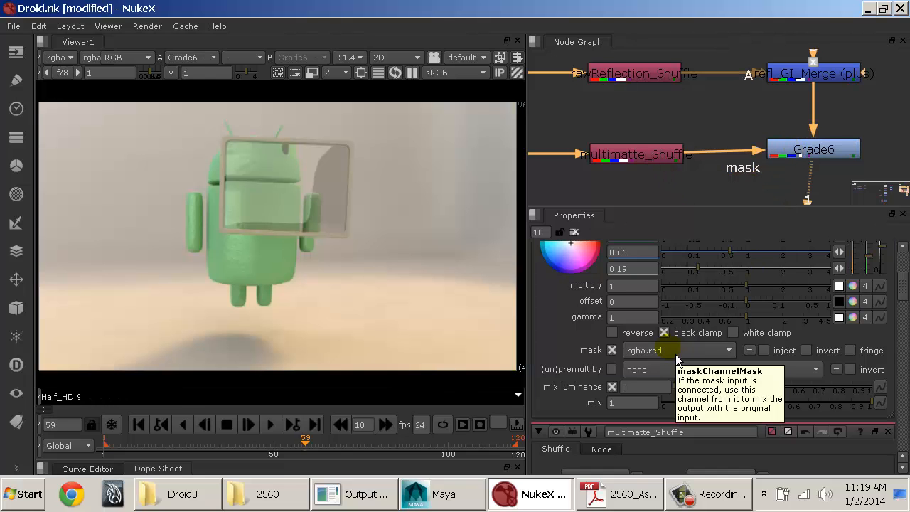
Step: Try a Grade6 gain of red 0.22, green 0.18 and blue 0.4, with the mask channel switched to rgba.green
{"action": "scroll", "coordinate": [758, 290], "scroll_direction": "up", "scroll_amount": 3}
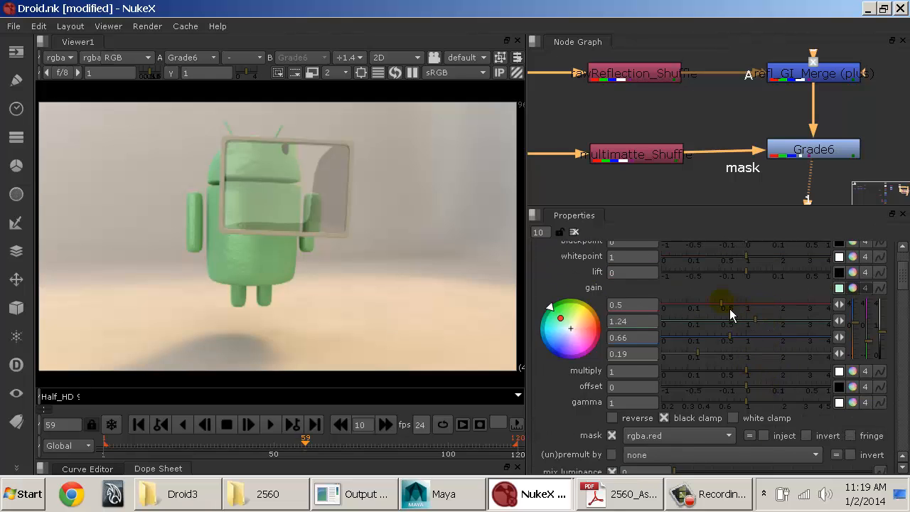
{"action": "left_click_drag", "start_coordinate": [729, 313], "coordinate": [705, 307]}
{"action": "scroll", "coordinate": [708, 307], "scroll_direction": "down", "scroll_amount": 3}
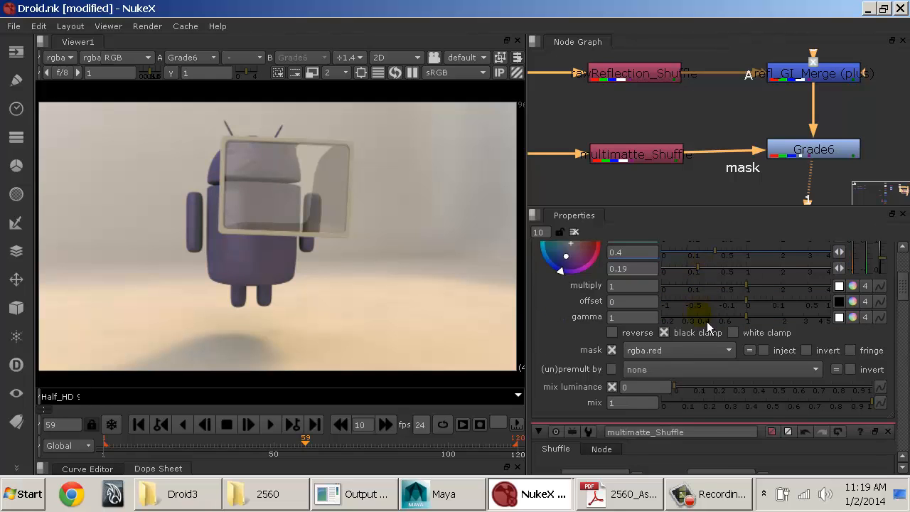
{"action": "left_click", "coordinate": [679, 351]}
{"action": "left_click", "coordinate": [665, 35]}
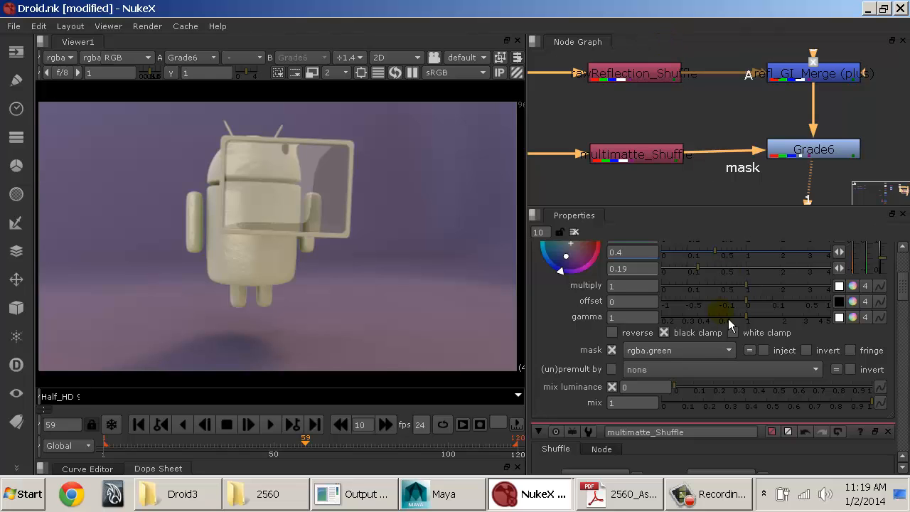
Step: Set the Grade6 mask channel to rgba.blue and its gain to red 0.8, green 0.54 and blue 1.75
{"action": "left_click", "coordinate": [683, 356]}
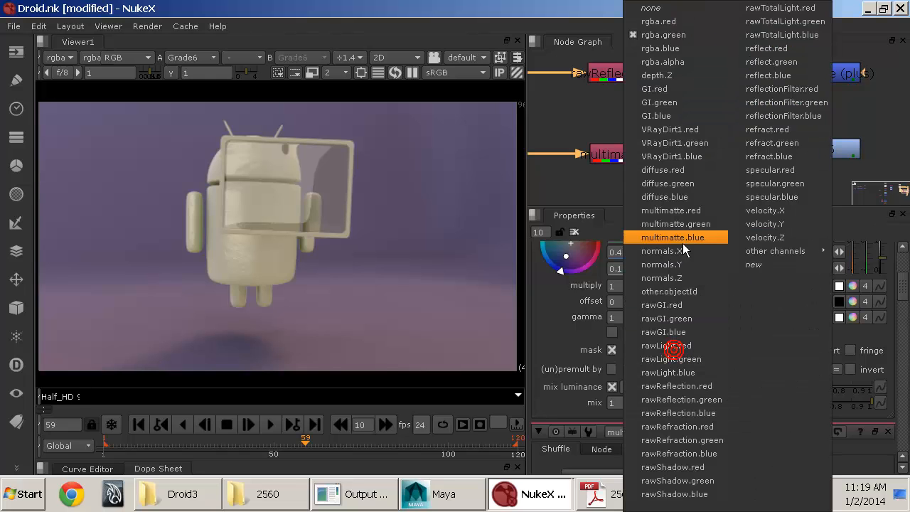
{"action": "left_click", "coordinate": [680, 61]}
{"action": "scroll", "coordinate": [730, 297], "scroll_direction": "up", "scroll_amount": 2}
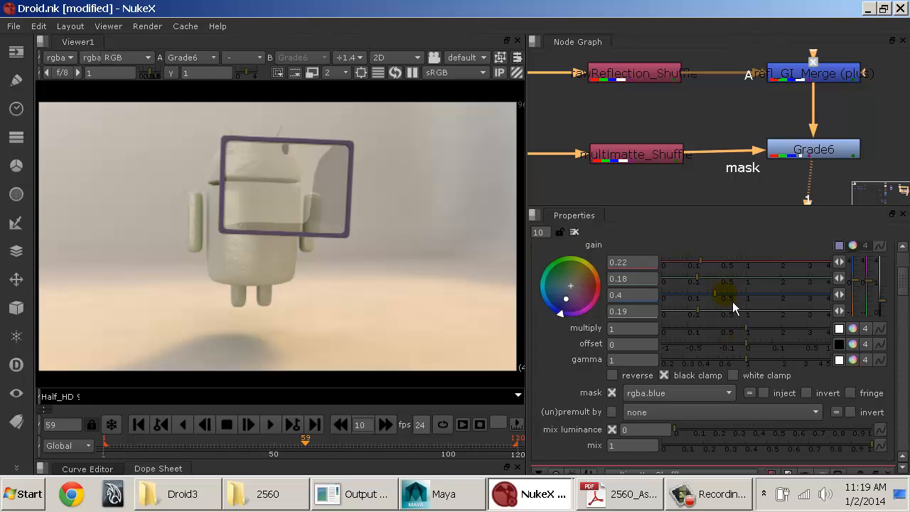
{"action": "left_click", "coordinate": [769, 295]}
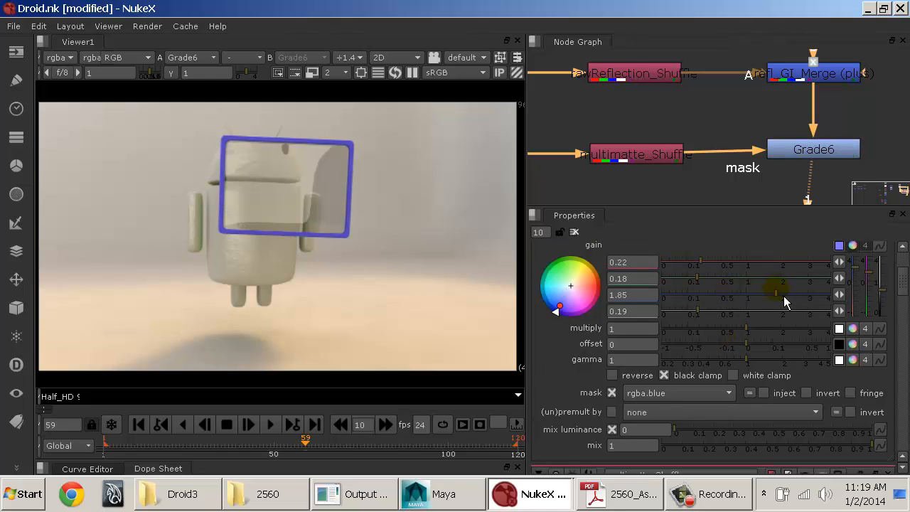
{"action": "left_click_drag", "start_coordinate": [720, 266], "coordinate": [731, 283]}
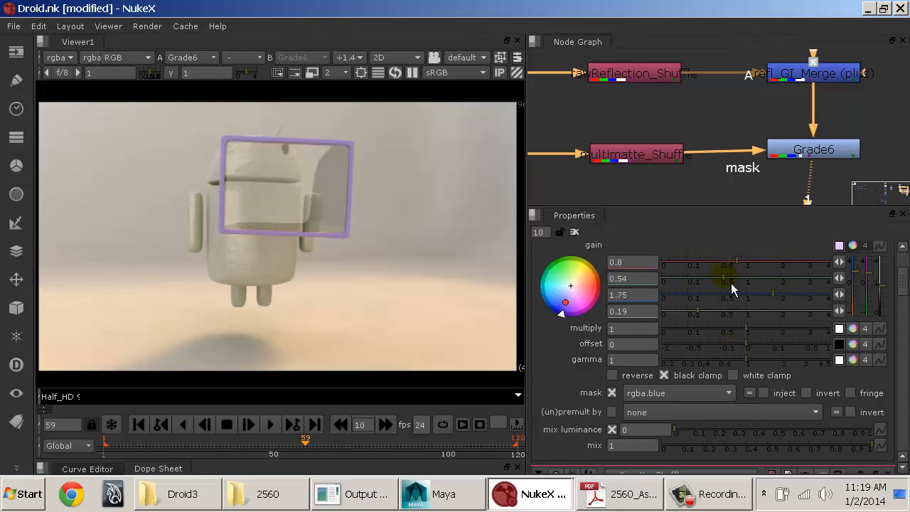
Step: Rename the Grade6 node to pictureFrame_Grade
{"action": "scroll", "coordinate": [725, 344], "scroll_direction": "up", "scroll_amount": 3}
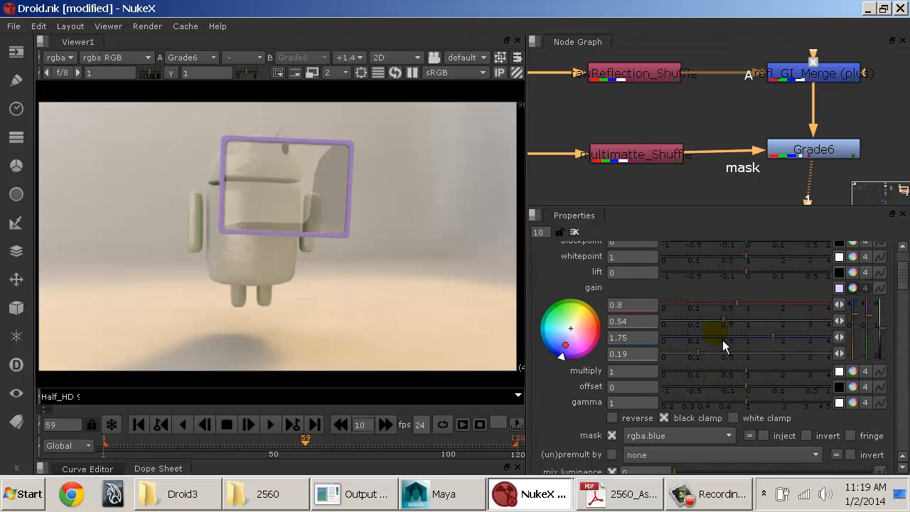
{"action": "double_click", "coordinate": [679, 256]}
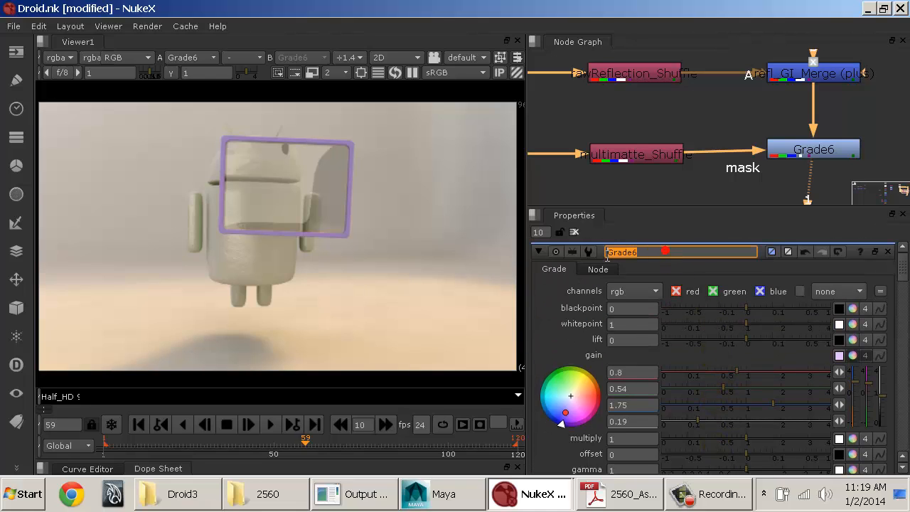
{"action": "type", "text": "pictu"}
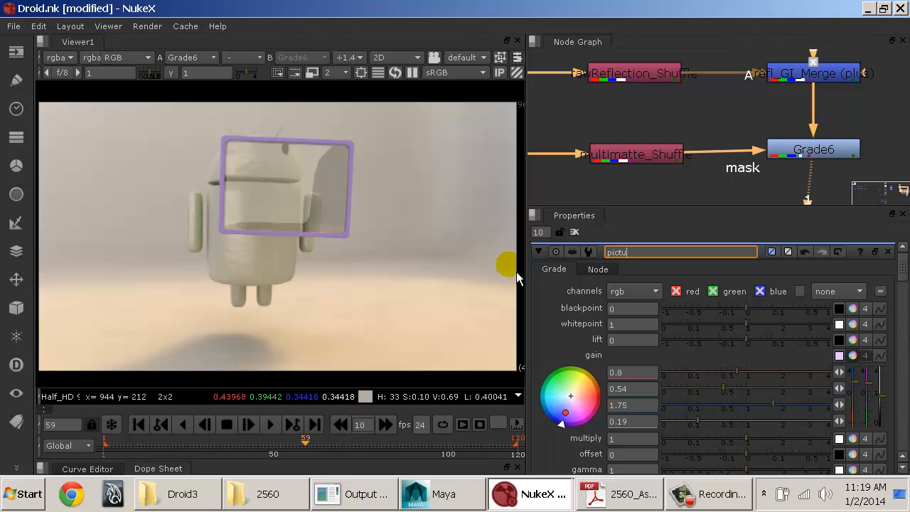
{"action": "type", "text": "reFrameColorize"}
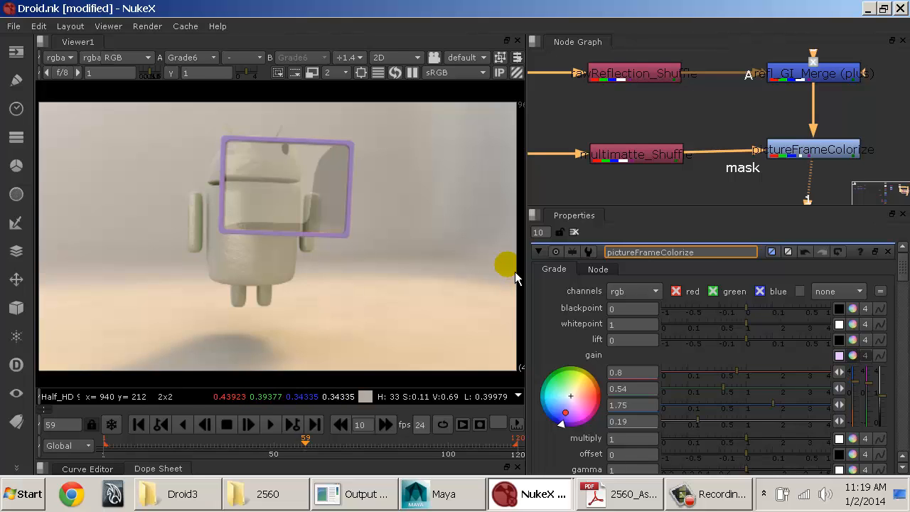
{"action": "type", "text": "_Grade"}
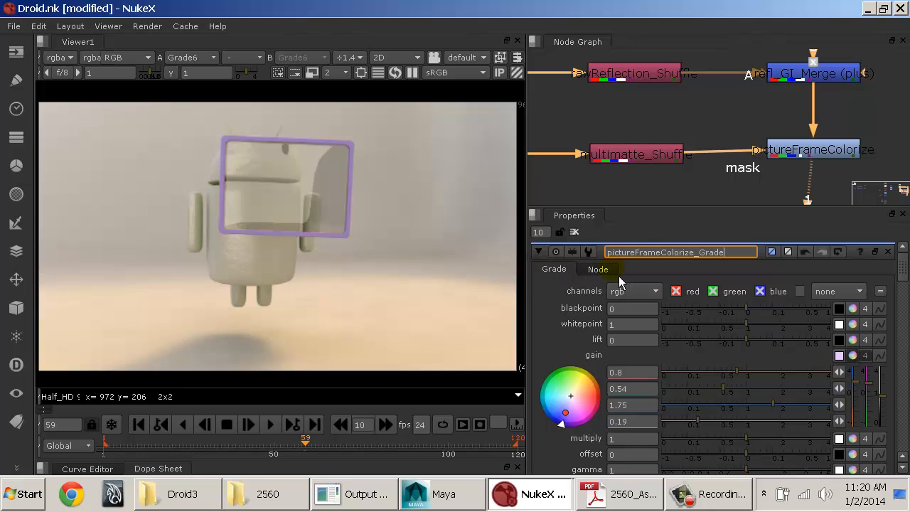
{"action": "left_click_drag", "start_coordinate": [662, 263], "coordinate": [703, 261]}
{"action": "key", "text": "BackSpace"}
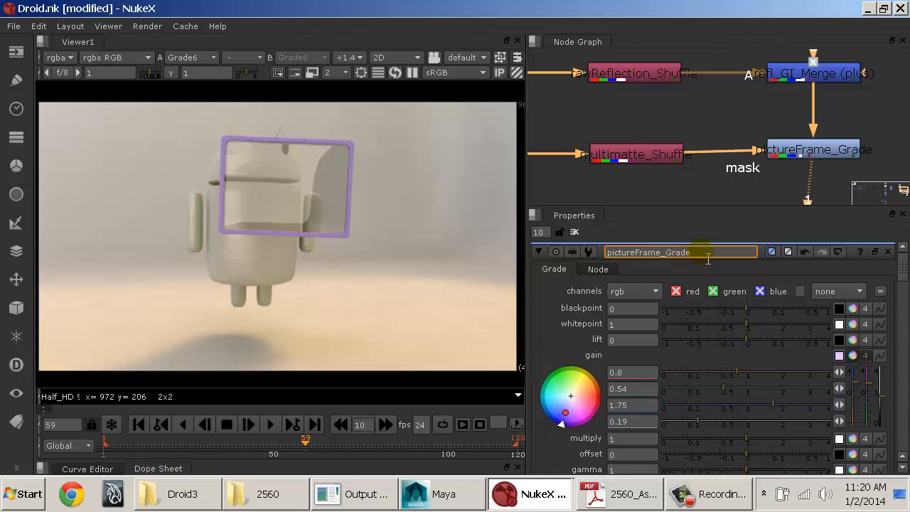
{"action": "left_click", "coordinate": [788, 197]}
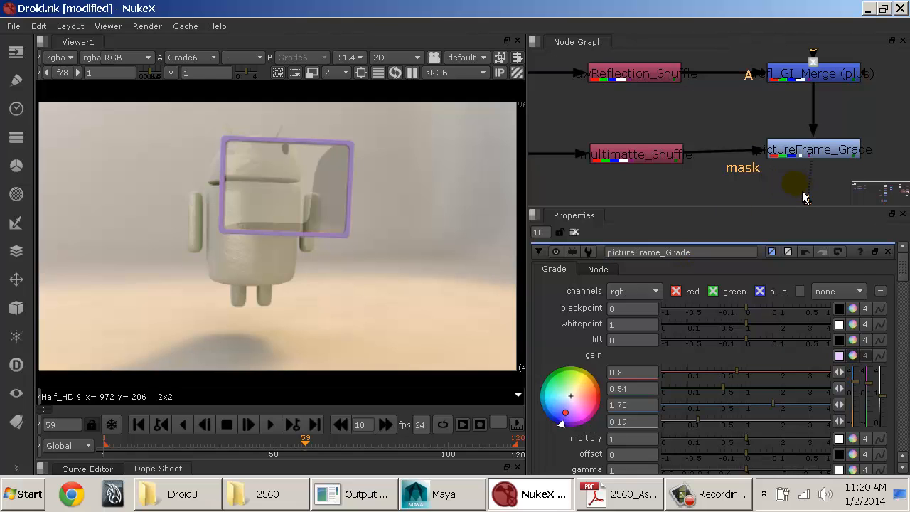
Step: Add a new Grade node directly below pictureFrame_Grade and place the Viewer1 node further down the node graph
{"action": "middle_click_drag", "start_coordinate": [790, 191], "coordinate": [751, 145]}
{"action": "scroll", "coordinate": [802, 156], "scroll_direction": "down", "scroll_amount": 3}
{"action": "left_click", "coordinate": [758, 140]}
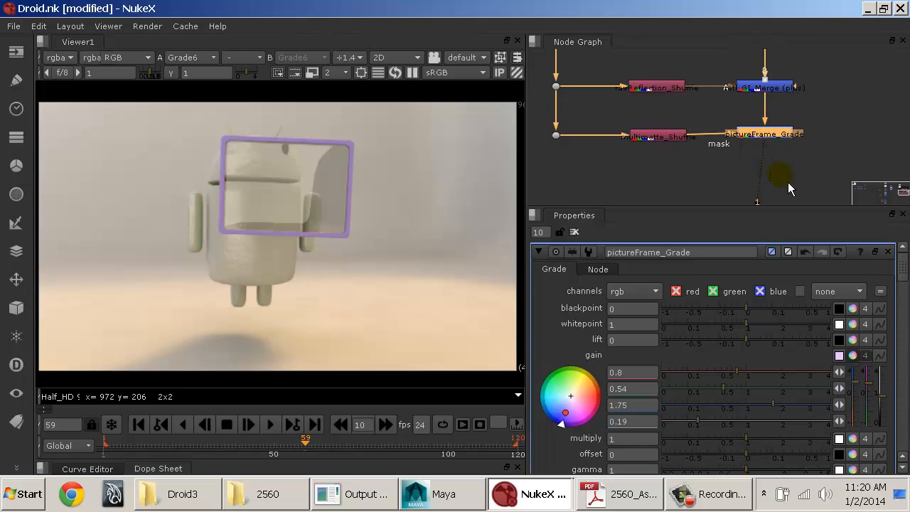
{"action": "left_click", "coordinate": [782, 177]}
{"action": "key", "text": "Tab"}
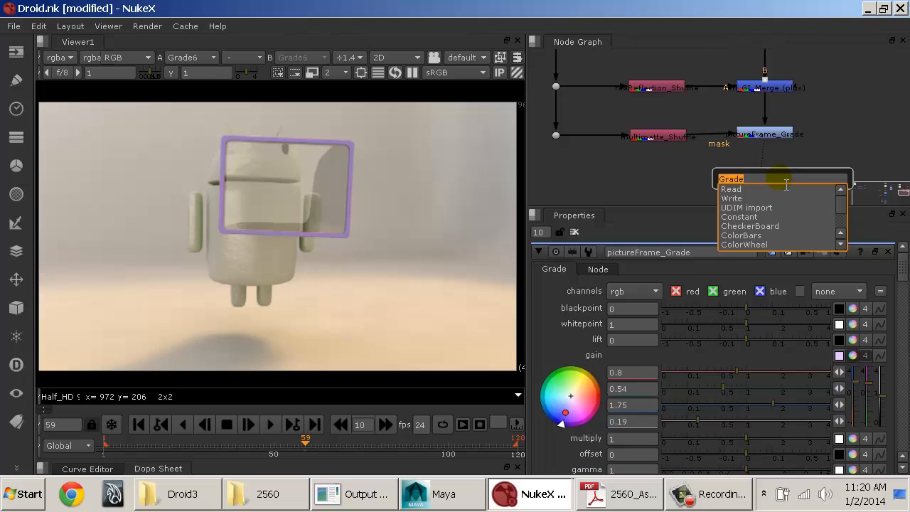
{"action": "left_click", "coordinate": [781, 179]}
{"action": "left_click_drag", "start_coordinate": [780, 181], "coordinate": [768, 183]}
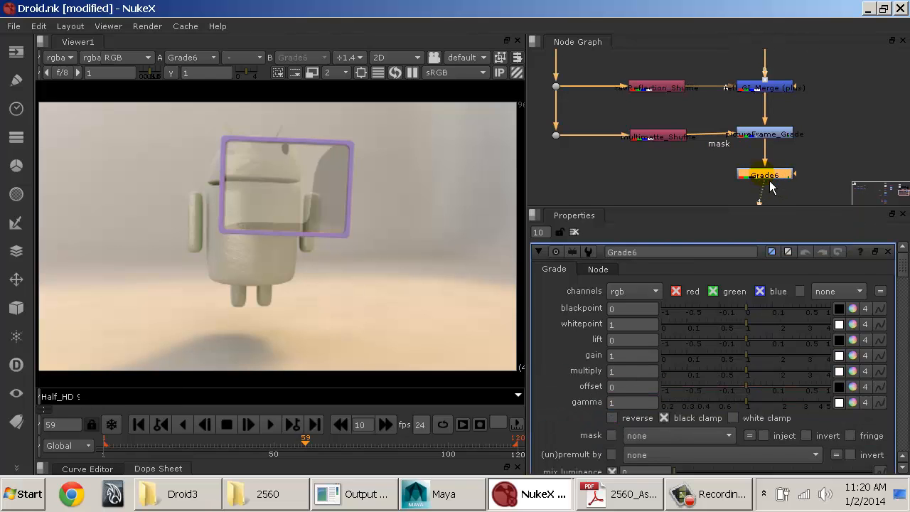
{"action": "left_click", "coordinate": [763, 171]}
{"action": "middle_click_drag", "start_coordinate": [764, 170], "coordinate": [726, 105]}
{"action": "left_click_drag", "start_coordinate": [696, 174], "coordinate": [709, 199]}
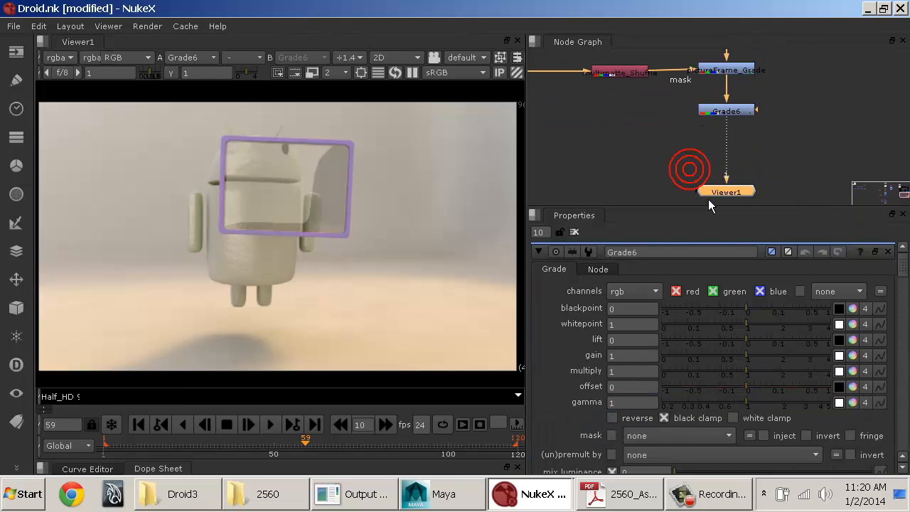
{"action": "middle_click_drag", "start_coordinate": [751, 141], "coordinate": [750, 177]}
{"action": "left_click", "coordinate": [736, 147]}
{"action": "key", "text": "g"}
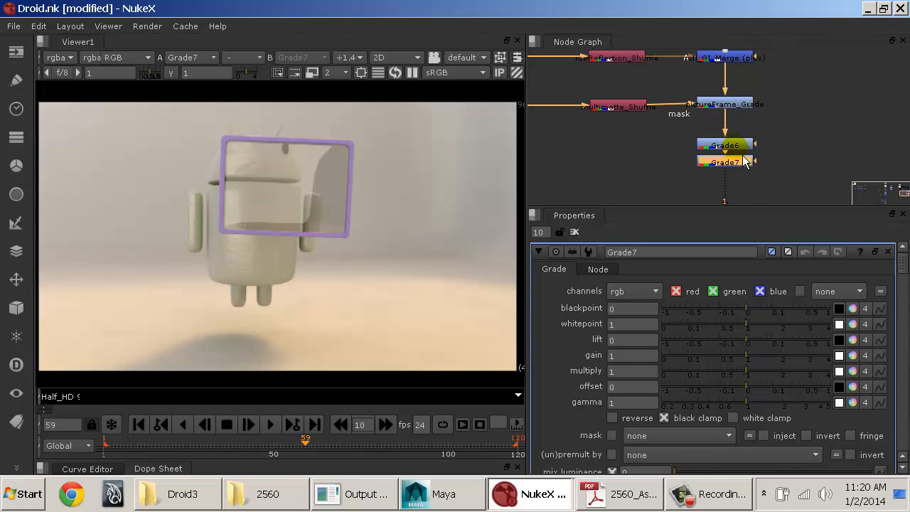
{"action": "left_click_drag", "start_coordinate": [742, 158], "coordinate": [667, 192]}
{"action": "left_click", "coordinate": [742, 148]}
{"action": "key", "text": "Delete"}
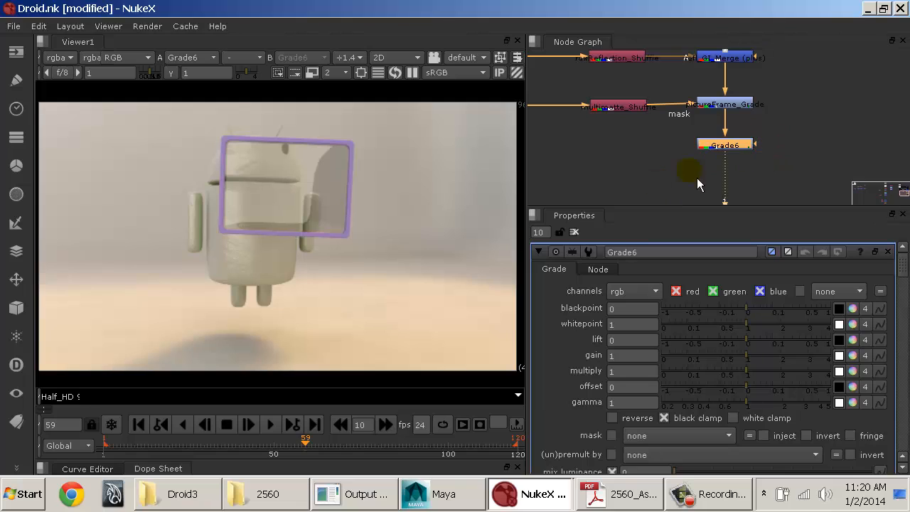
Step: Set the red gain of pictureFrame_Grade to 1.24
{"action": "left_click", "coordinate": [735, 105]}
{"action": "double_click", "coordinate": [742, 107]}
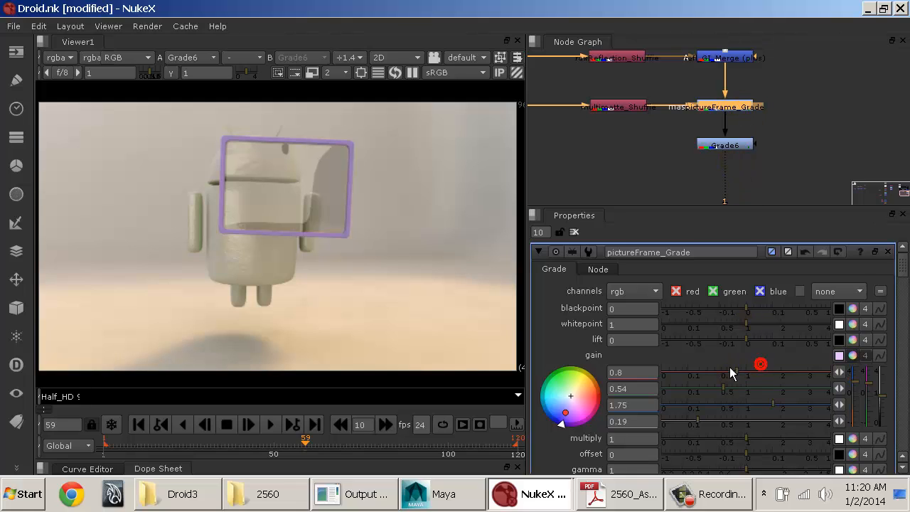
{"action": "mouse_move", "coordinate": [746, 373]}
{"action": "left_mouse_down"}
{"action": "mouse_move", "coordinate": [717, 377]}
{"action": "mouse_move", "coordinate": [776, 379]}
{"action": "mouse_move", "coordinate": [764, 383]}
{"action": "left_mouse_up"}
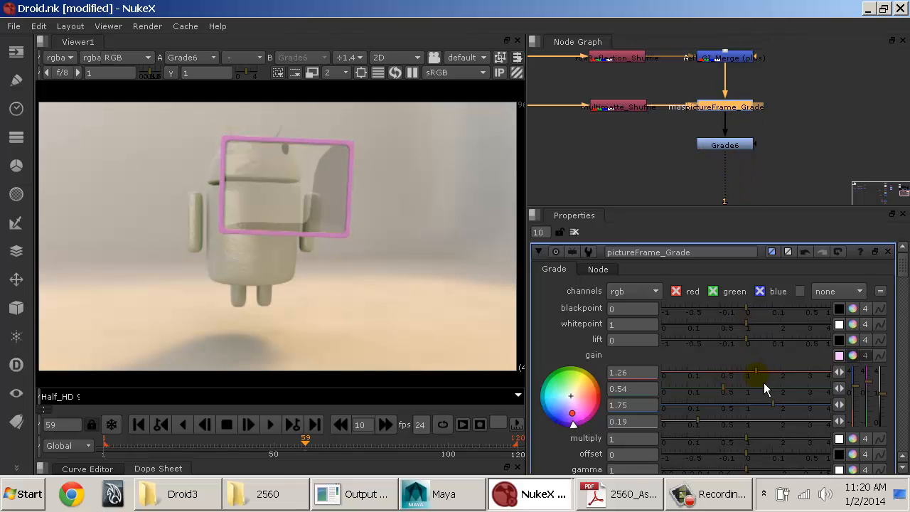
Step: Rename the new Grade node below pictureFrame_Grade to droid_Grade
{"action": "left_click", "coordinate": [728, 150]}
{"action": "double_click", "coordinate": [722, 150]}
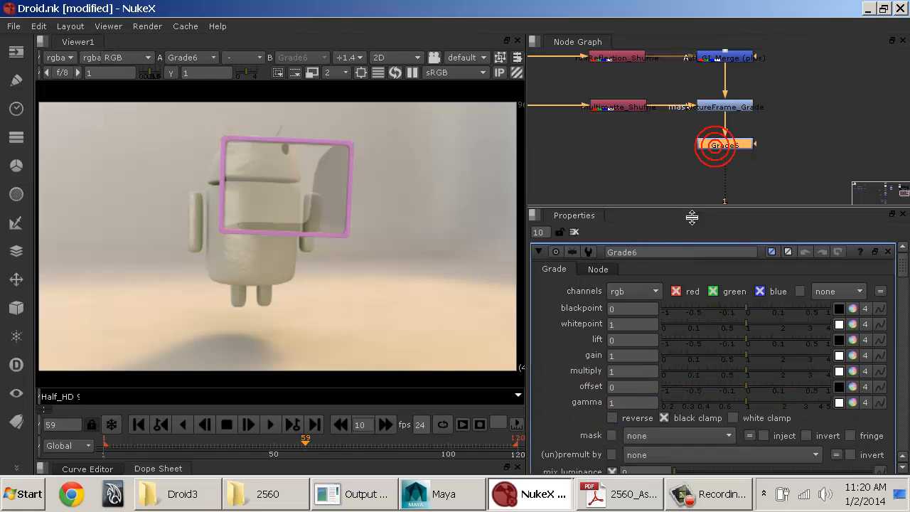
{"action": "double_click", "coordinate": [653, 252]}
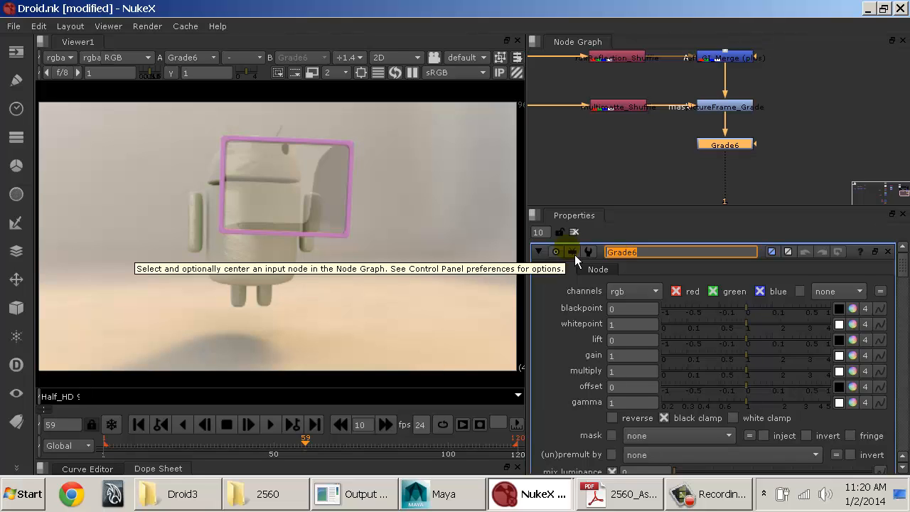
{"action": "type", "text": "droid_Grade"}
{"action": "key", "text": "Return"}
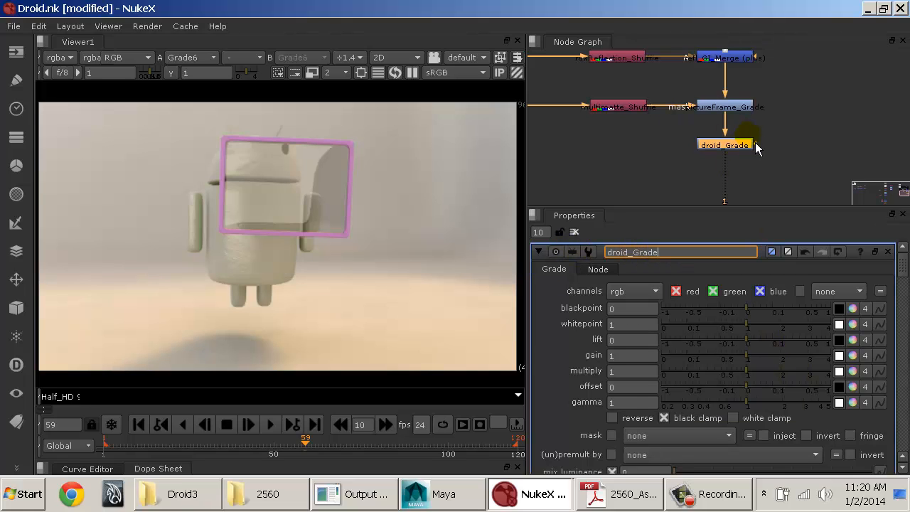
Step: Connect the mask input of droid_Grade to multimatte_Shuffle and set its mask channel to rgba.red
{"action": "left_click_drag", "start_coordinate": [763, 151], "coordinate": [637, 108]}
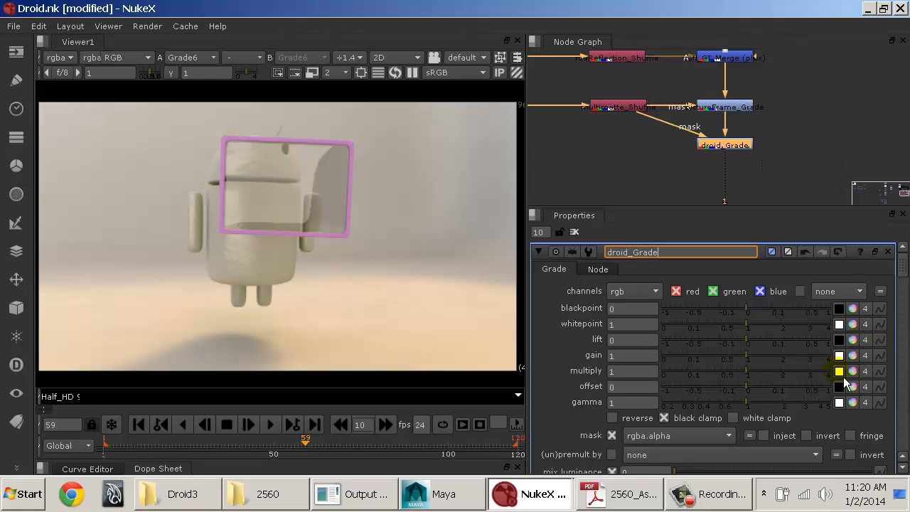
{"action": "left_click", "coordinate": [696, 436]}
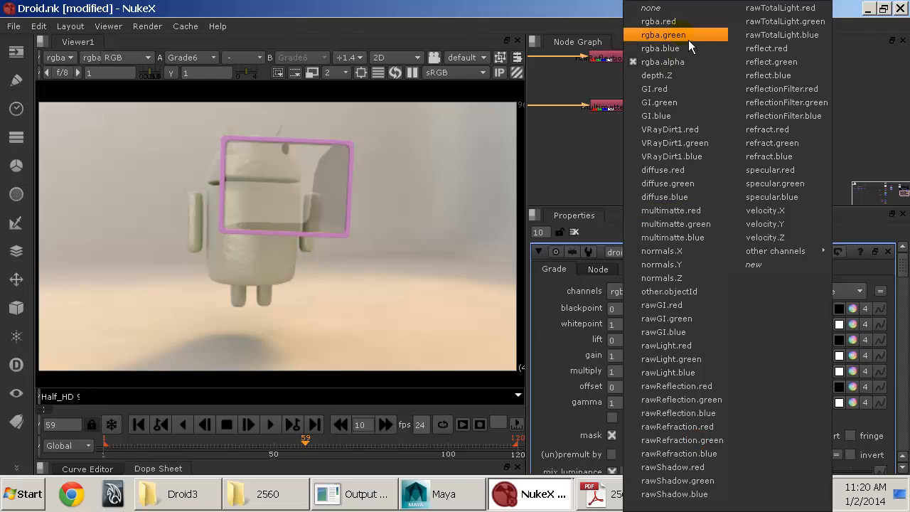
{"action": "left_click", "coordinate": [680, 23]}
Step: Split the droid_Grade gain into separate channels and set red to 0.19 and green to 0.35
{"action": "left_click", "coordinate": [763, 100]}
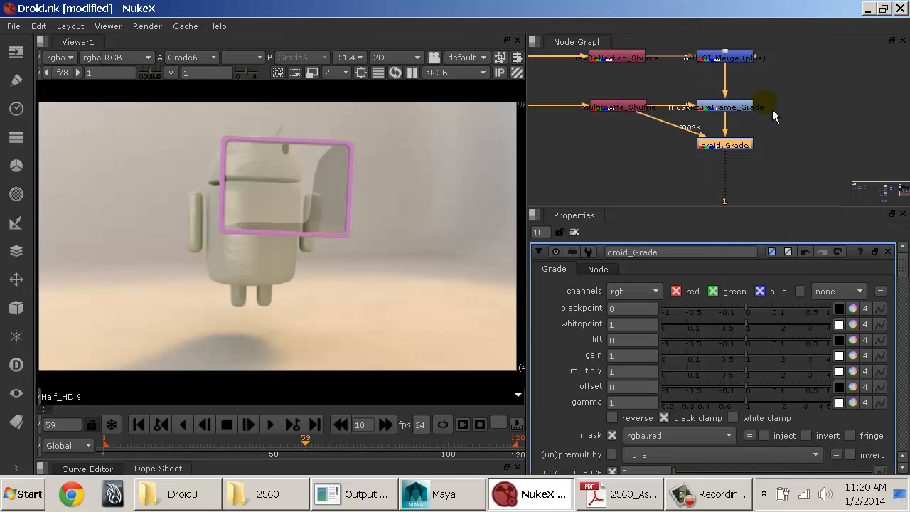
{"action": "left_click", "coordinate": [863, 360]}
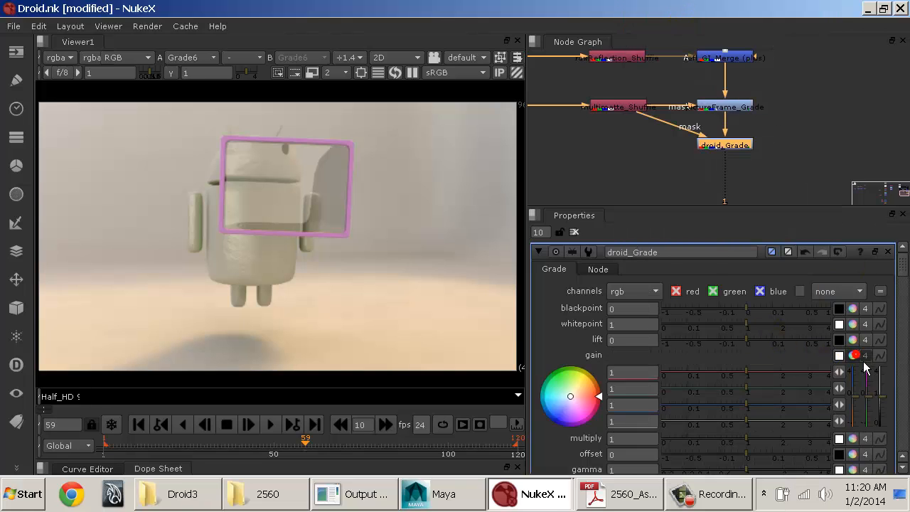
{"action": "left_click_drag", "start_coordinate": [745, 371], "coordinate": [718, 400]}
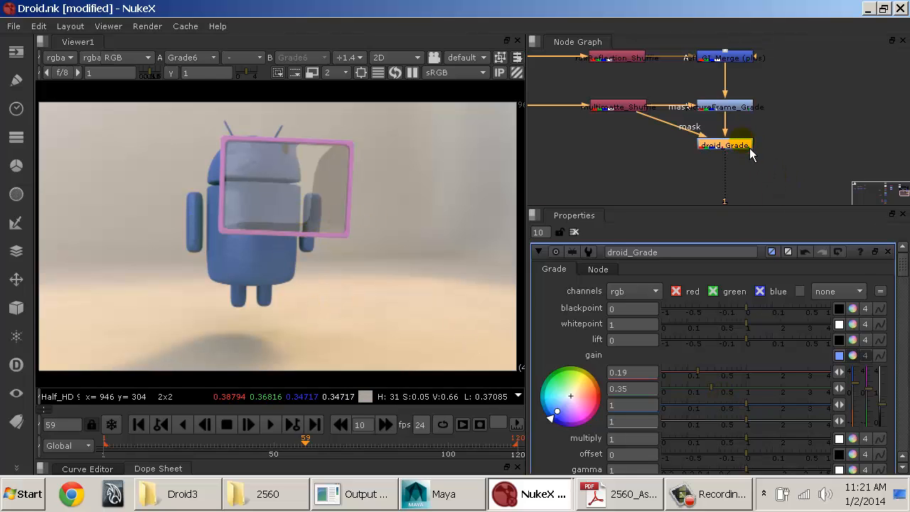
Step: Add another Grade node below droid_Grade and mask it with the rgba.blue channel of multimatte_Shuffle
{"action": "key", "text": "g"}
{"action": "left_click_drag", "start_coordinate": [742, 164], "coordinate": [613, 109]}
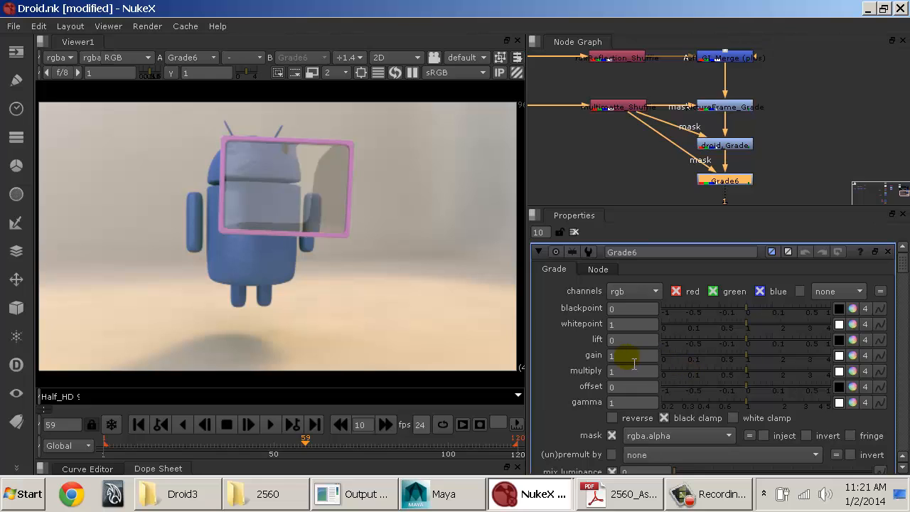
{"action": "left_click", "coordinate": [691, 435]}
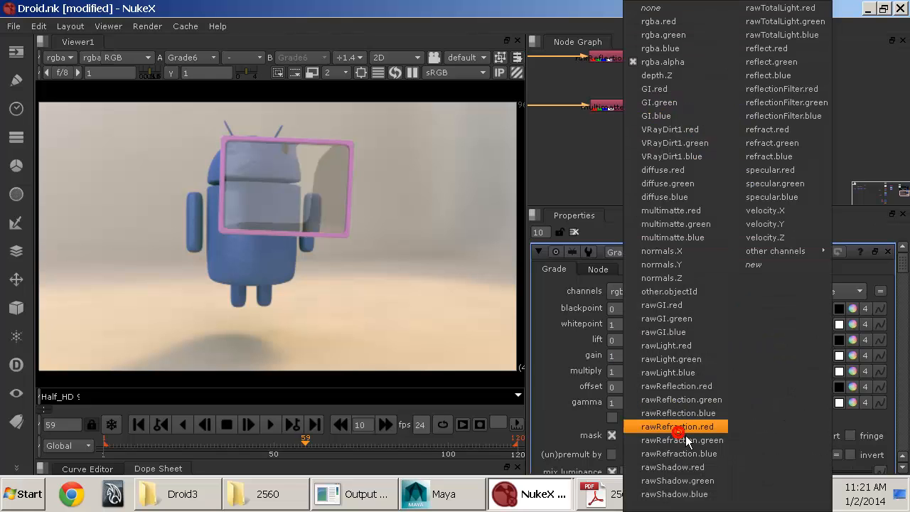
{"action": "left_click", "coordinate": [684, 51]}
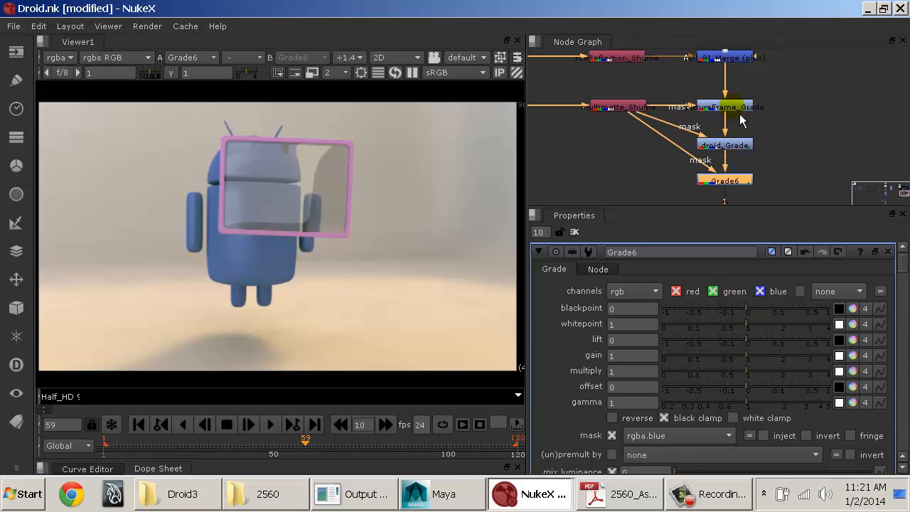
Step: Check the multimatte_Shuffle output in the viewer, return to Grade6 and set its mask channel to rgba.green
{"action": "left_click", "coordinate": [632, 108]}
{"action": "key", "text": "1"}
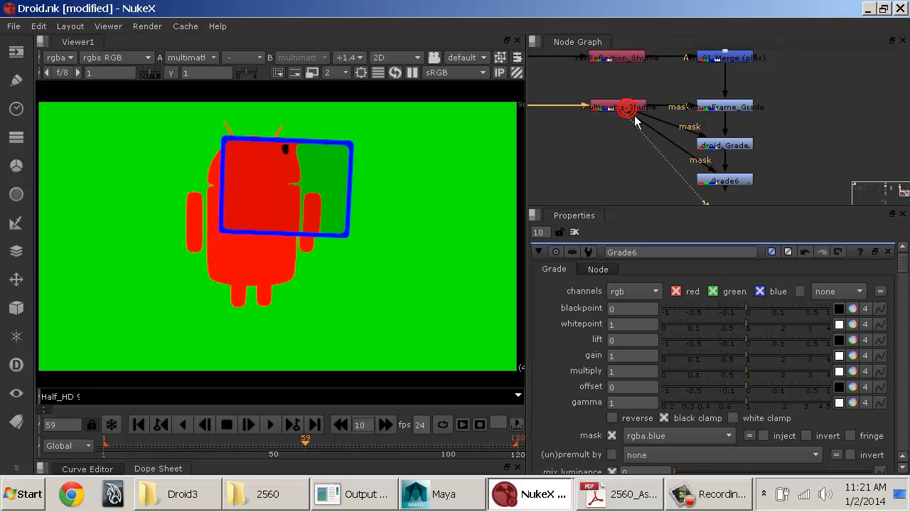
{"action": "left_click", "coordinate": [727, 182]}
{"action": "key", "text": "1"}
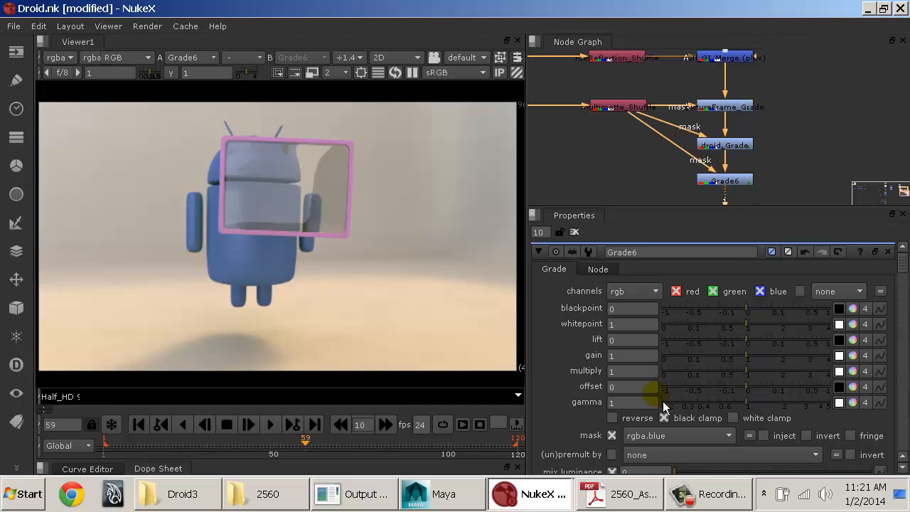
{"action": "left_click", "coordinate": [694, 437]}
{"action": "left_click", "coordinate": [682, 37]}
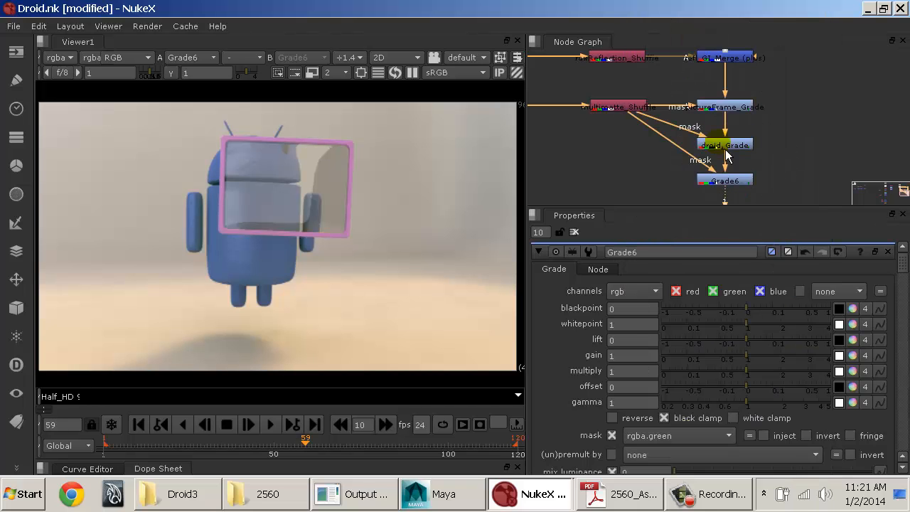
Step: Split the Grade6 gain into separate channels and set red to 0.24, green to 0.25 and blue to 0.055
{"action": "left_click", "coordinate": [854, 356]}
{"action": "left_click_drag", "start_coordinate": [750, 374], "coordinate": [783, 394]}
{"action": "left_click", "coordinate": [764, 387]}
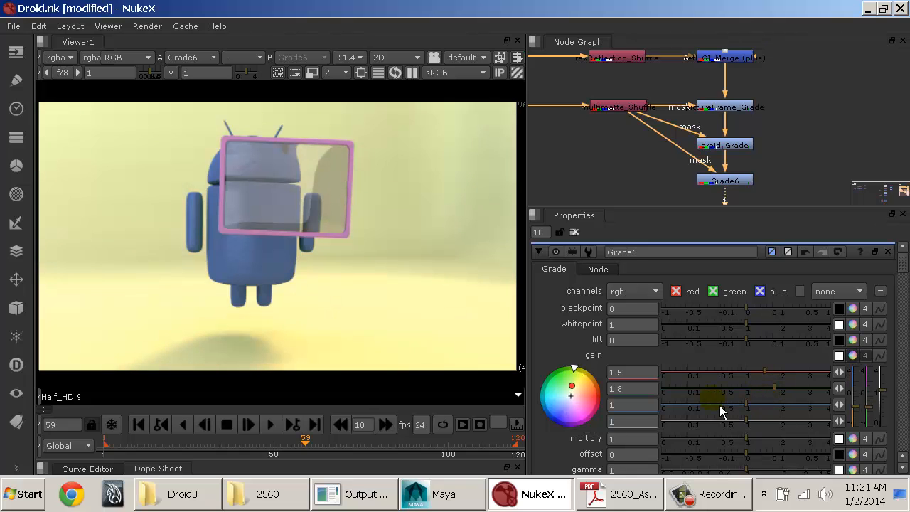
{"action": "left_click_drag", "start_coordinate": [697, 412], "coordinate": [687, 410]}
{"action": "left_click", "coordinate": [681, 393]}
{"action": "left_click", "coordinate": [701, 374]}
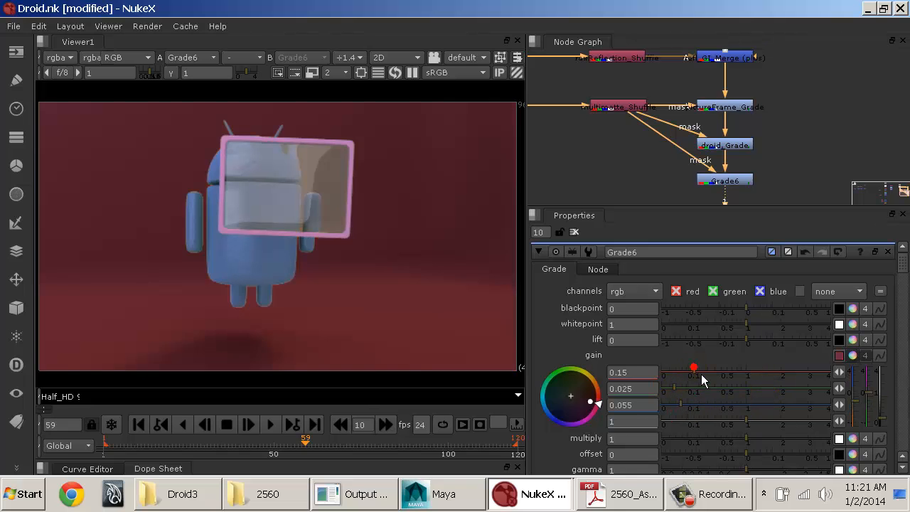
{"action": "left_click", "coordinate": [702, 390]}
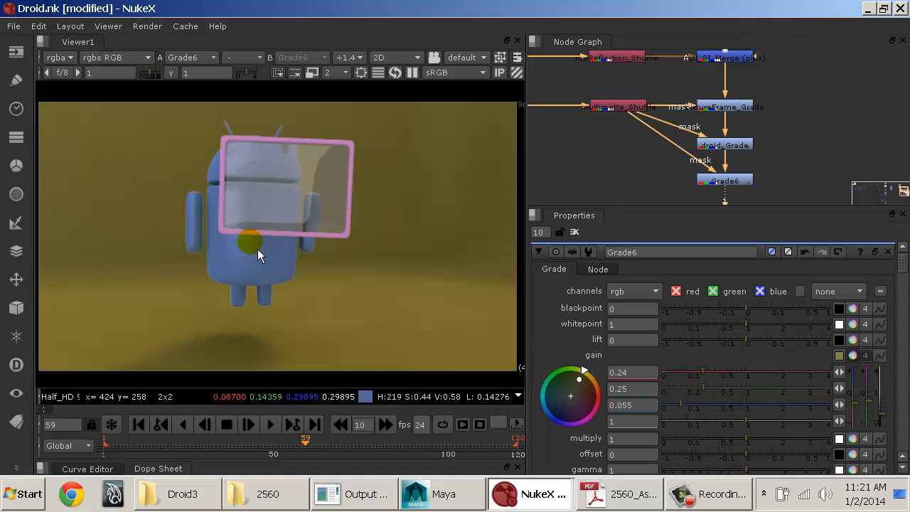
Step: Examine the droid's edge pixels up close in the graded image and in the multimatte_Shuffle output
{"action": "scroll", "coordinate": [254, 252], "scroll_direction": "up", "scroll_amount": 4}
{"action": "scroll", "coordinate": [376, 191], "scroll_direction": "up", "scroll_amount": 3}
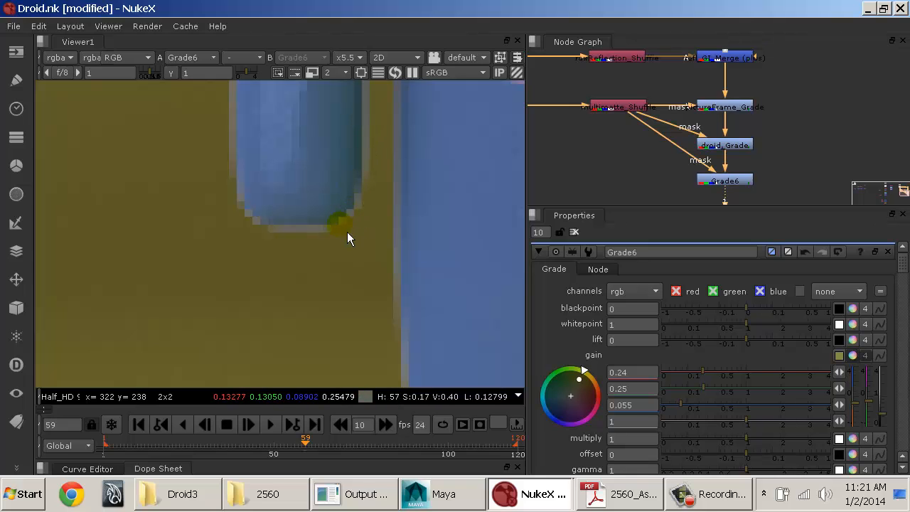
{"action": "middle_click_drag", "start_coordinate": [331, 109], "coordinate": [289, 347]}
{"action": "middle_click_drag", "start_coordinate": [343, 157], "coordinate": [349, 397]}
{"action": "middle_click_drag", "start_coordinate": [354, 230], "coordinate": [348, 204]}
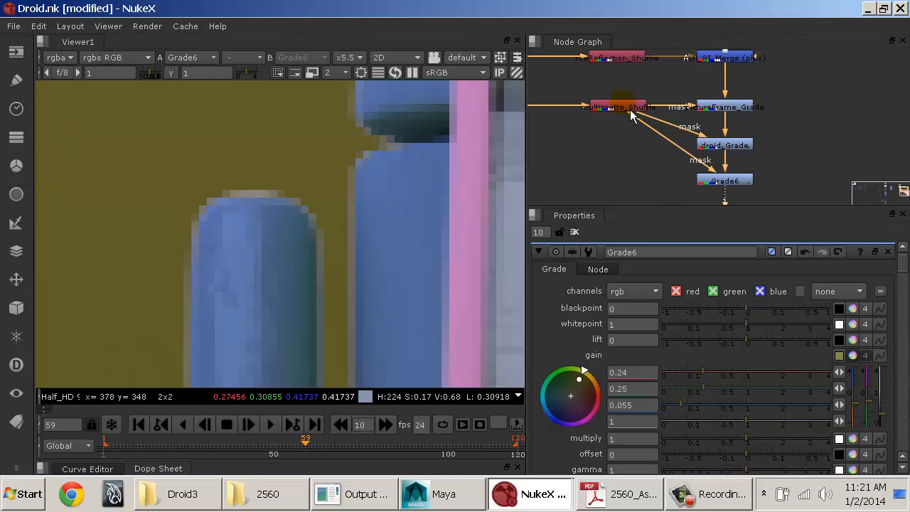
{"action": "key", "text": "1"}
{"action": "scroll", "coordinate": [348, 223], "scroll_direction": "up", "scroll_amount": 3}
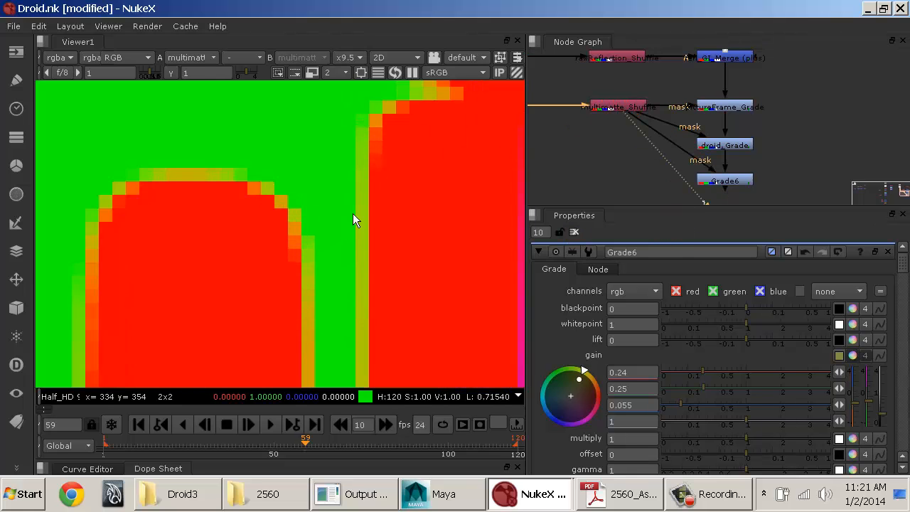
{"action": "scroll", "coordinate": [352, 213], "scroll_direction": "up", "scroll_amount": 3}
{"action": "middle_click_drag", "start_coordinate": [390, 164], "coordinate": [291, 262]}
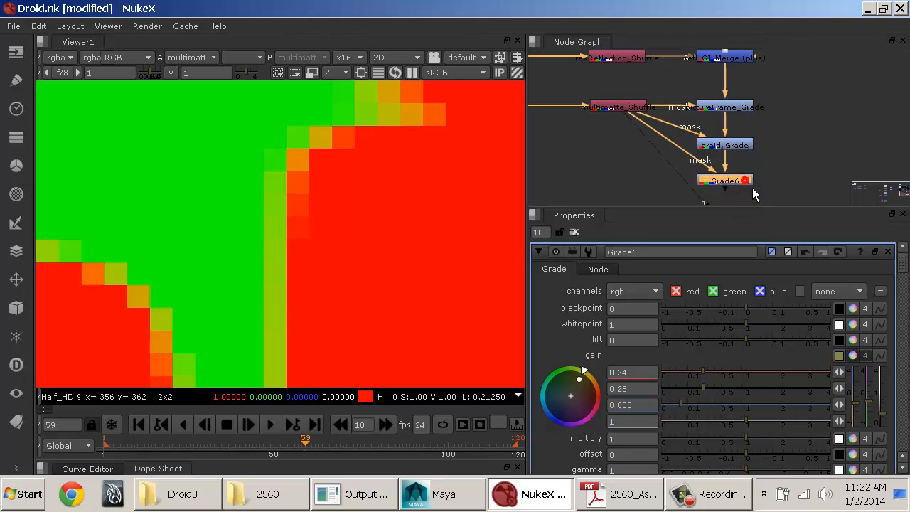
{"action": "key", "text": "1"}
{"action": "scroll", "coordinate": [427, 207], "scroll_direction": "down", "scroll_amount": 5}
{"action": "scroll", "coordinate": [421, 206], "scroll_direction": "down", "scroll_amount": 4}
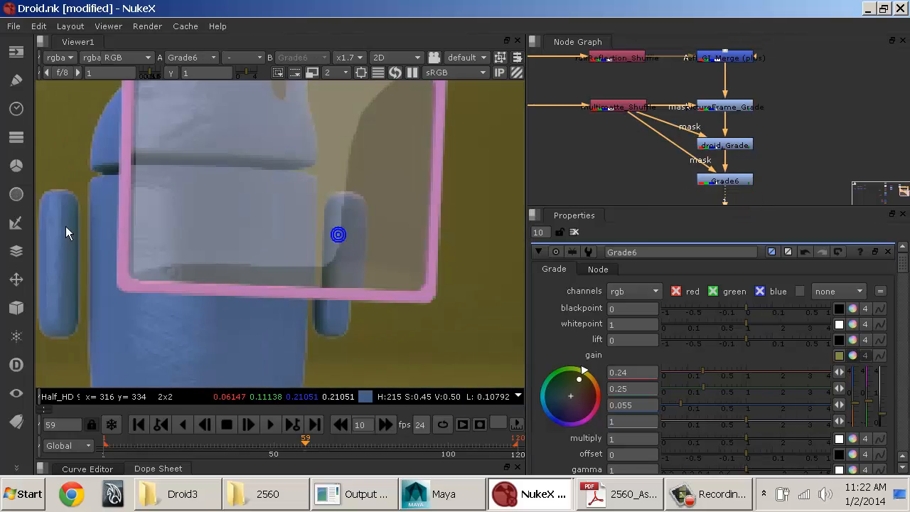
Step: Rename the Grade node below droid_Grade to background_Grade
{"action": "double_click", "coordinate": [739, 182]}
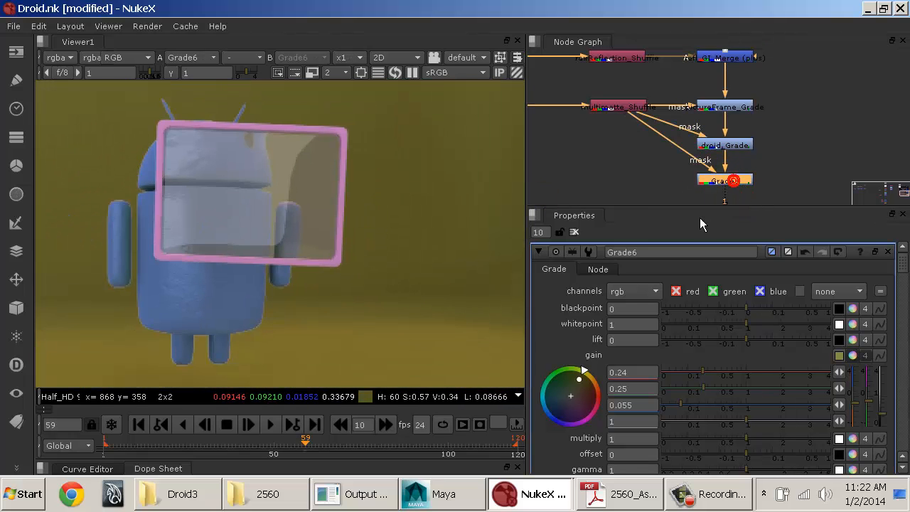
{"action": "type", "text": "back"}
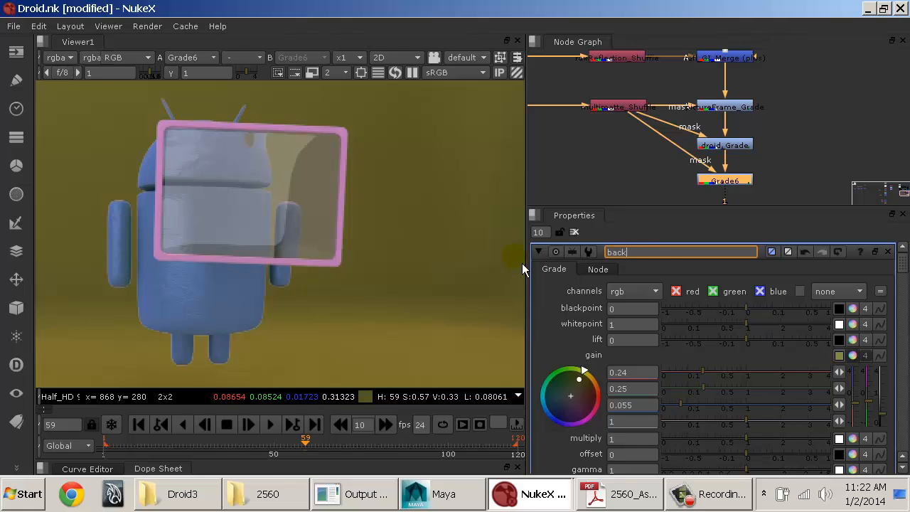
{"action": "type", "text": "ground_Grade"}
{"action": "key", "text": "Return"}
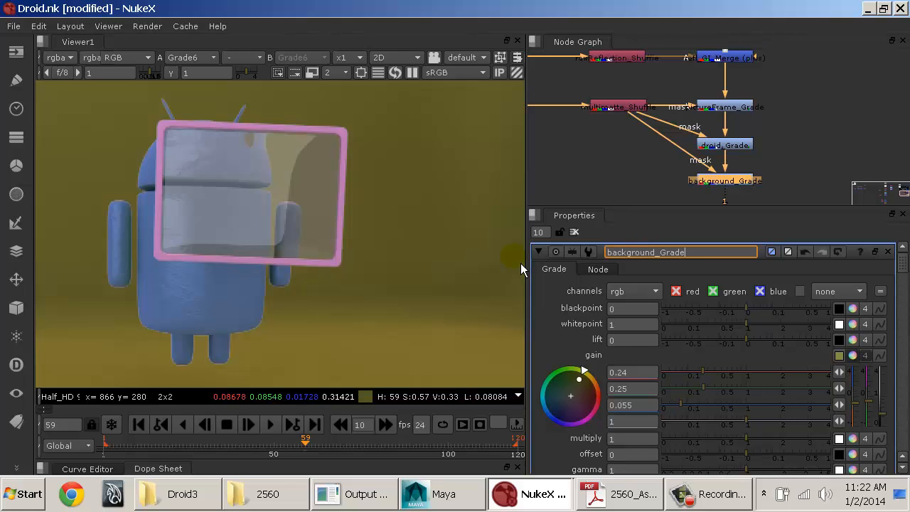
{"action": "middle_click_drag", "start_coordinate": [389, 269], "coordinate": [450, 253]}
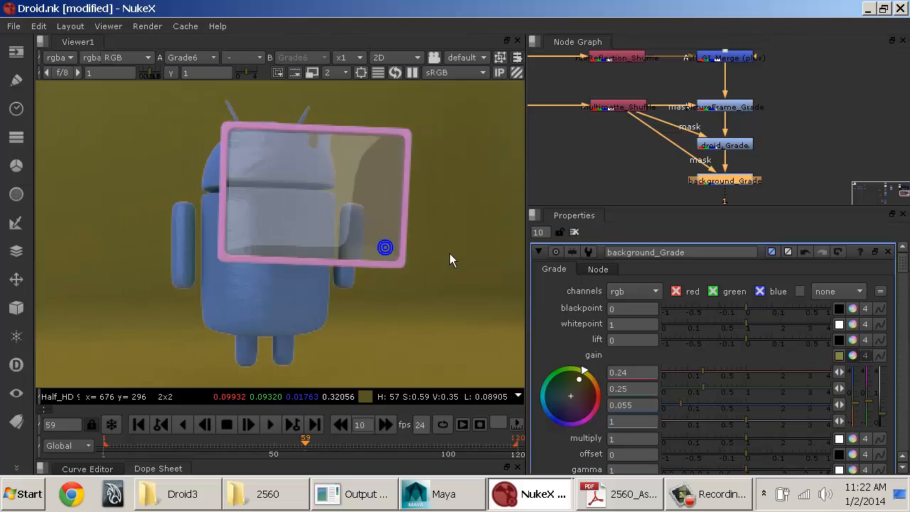
{"action": "scroll", "coordinate": [446, 253], "scroll_direction": "down", "scroll_amount": 1}
{"action": "scroll", "coordinate": [446, 262], "scroll_direction": "up", "scroll_amount": 1}
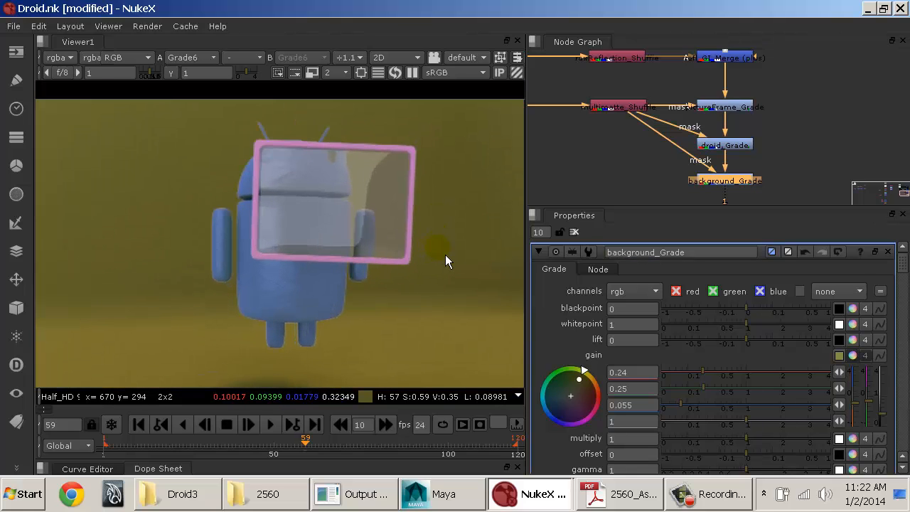
Step: Insert a Grade node between multimatte_Shuffle and the three masked Grade nodes, making room for it in the graph
{"action": "mouse_move", "coordinate": [774, 175]}
{"action": "middle_mouse_down"}
{"action": "mouse_move", "coordinate": [772, 165]}
{"action": "mouse_move", "coordinate": [783, 181]}
{"action": "middle_mouse_up"}
{"action": "left_click", "coordinate": [634, 130]}
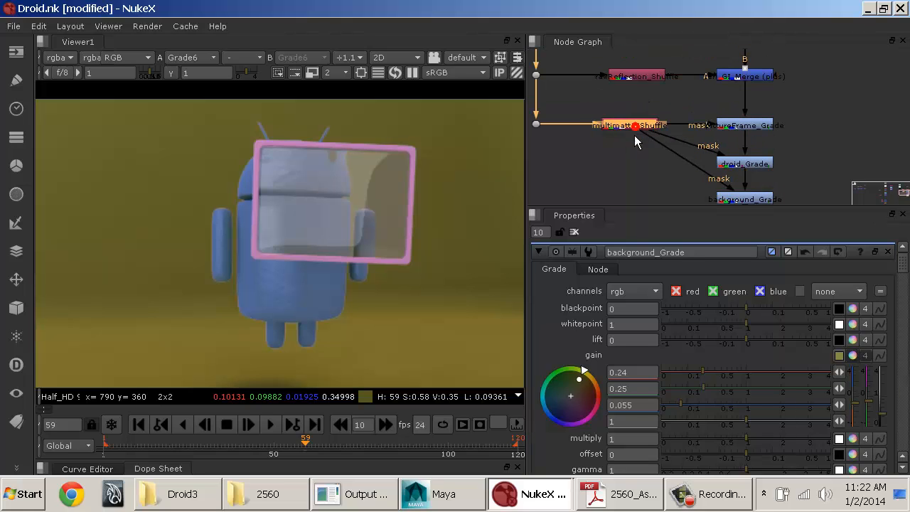
{"action": "left_click_drag", "start_coordinate": [618, 134], "coordinate": [617, 134]}
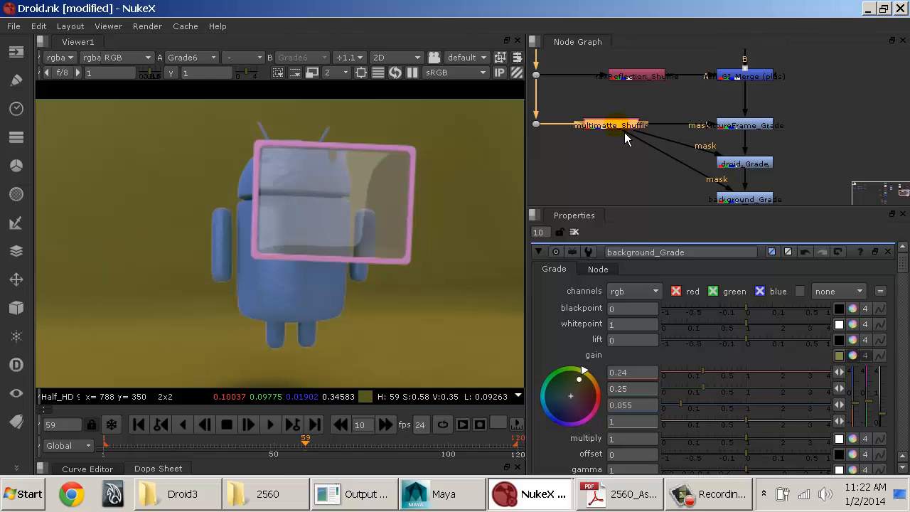
{"action": "key", "text": "g"}
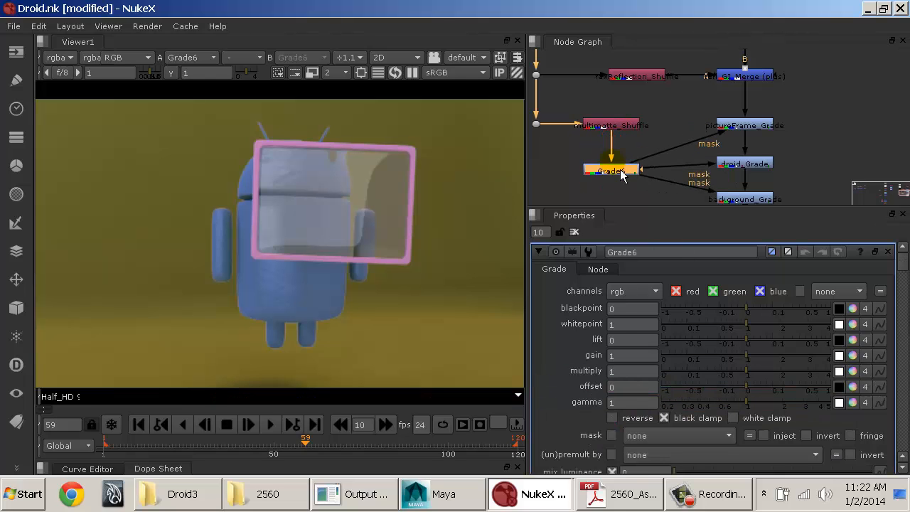
{"action": "left_click_drag", "start_coordinate": [620, 170], "coordinate": [623, 150]}
{"action": "left_click", "coordinate": [615, 123]}
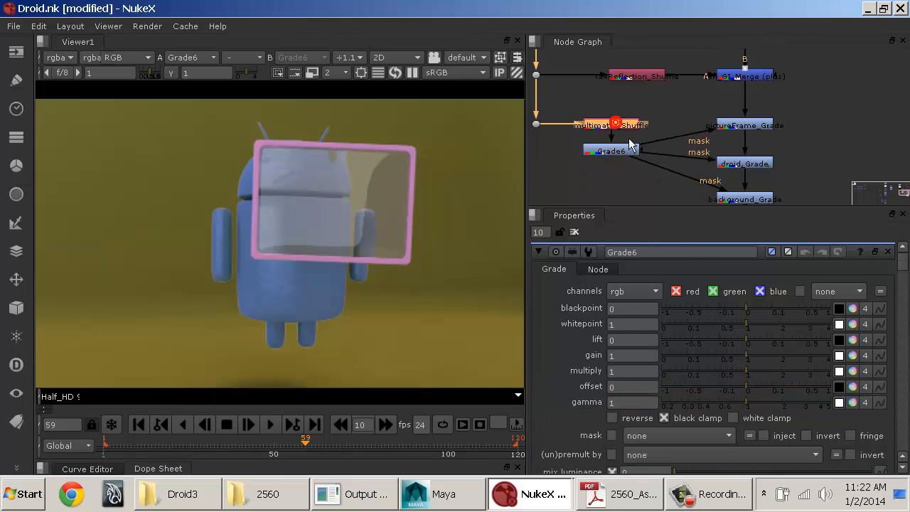
{"action": "left_click", "coordinate": [620, 150]}
{"action": "key", "text": "Delete"}
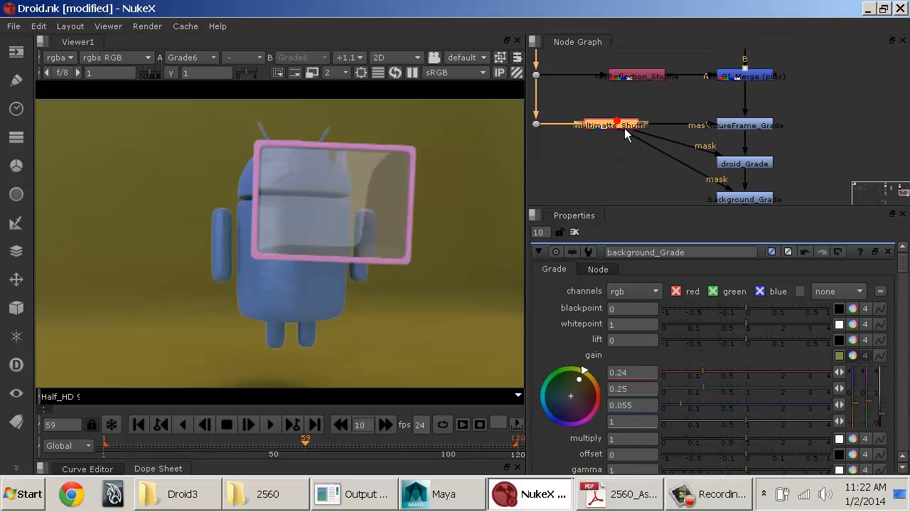
{"action": "key", "text": "ctrl+z"}
Step: Place the new Grade node between multimatte_Shuffle and pictureFrame_Grade and limit it to the red channel
{"action": "left_click_drag", "start_coordinate": [600, 151], "coordinate": [597, 161]}
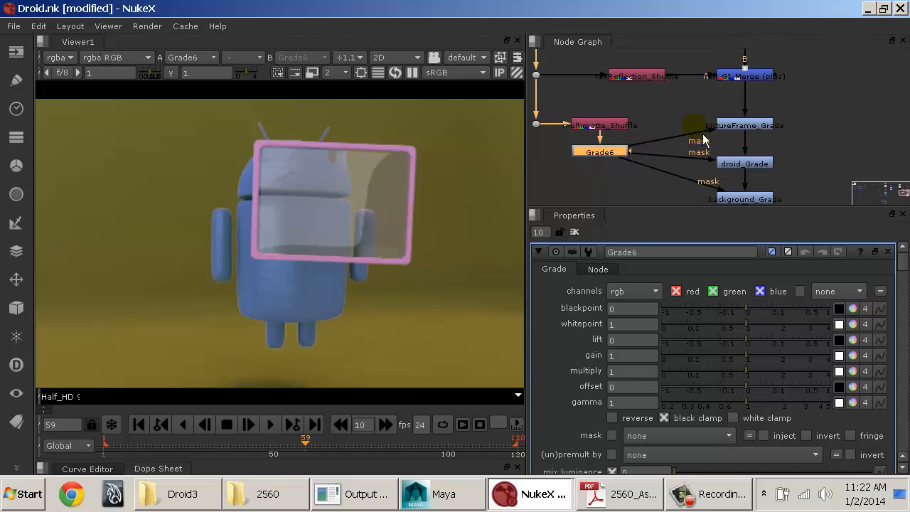
{"action": "left_click_drag", "start_coordinate": [620, 156], "coordinate": [691, 133]}
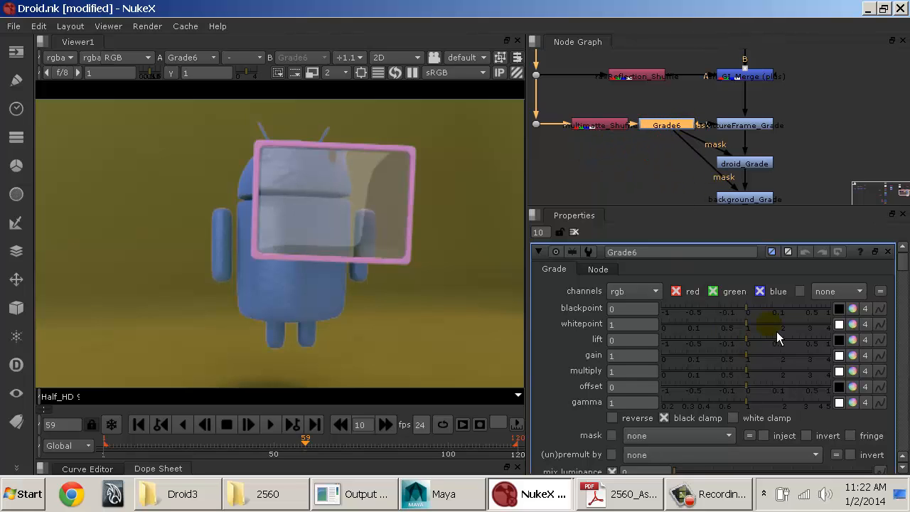
{"action": "left_click", "coordinate": [736, 297]}
{"action": "left_click", "coordinate": [771, 299]}
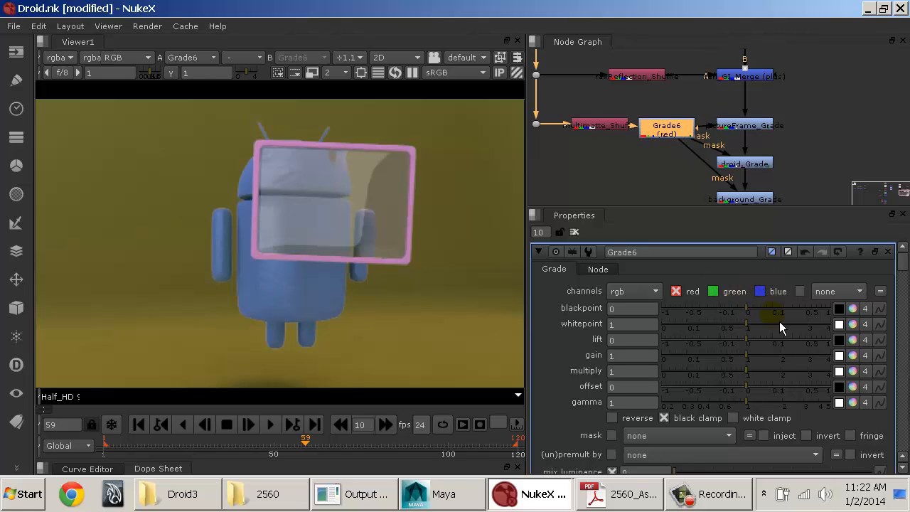
{"action": "left_click", "coordinate": [731, 296]}
{"action": "left_click", "coordinate": [776, 297]}
{"action": "left_click", "coordinate": [731, 294]}
{"action": "left_click", "coordinate": [771, 295]}
{"action": "left_click", "coordinate": [772, 298]}
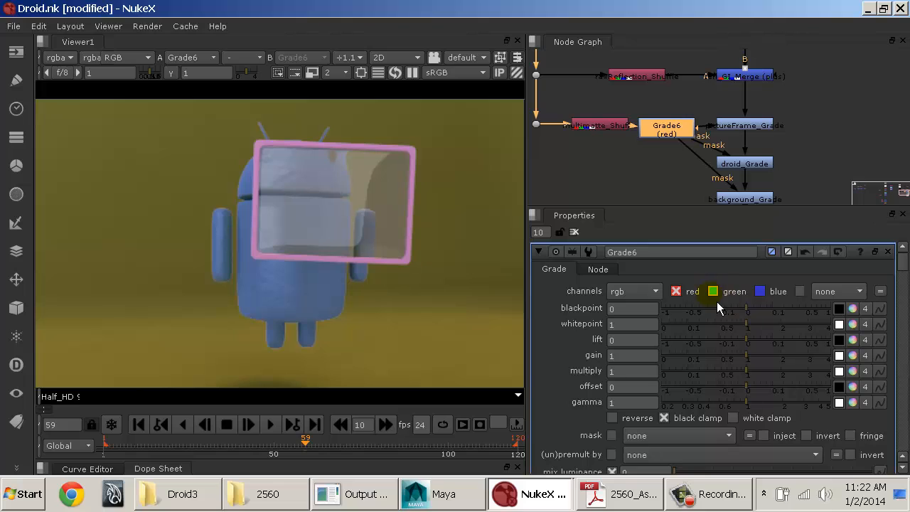
Step: Try a multiply of 1.02 and an offset of 0.11 on the red matte while checking the droid's edges
{"action": "left_click", "coordinate": [761, 376]}
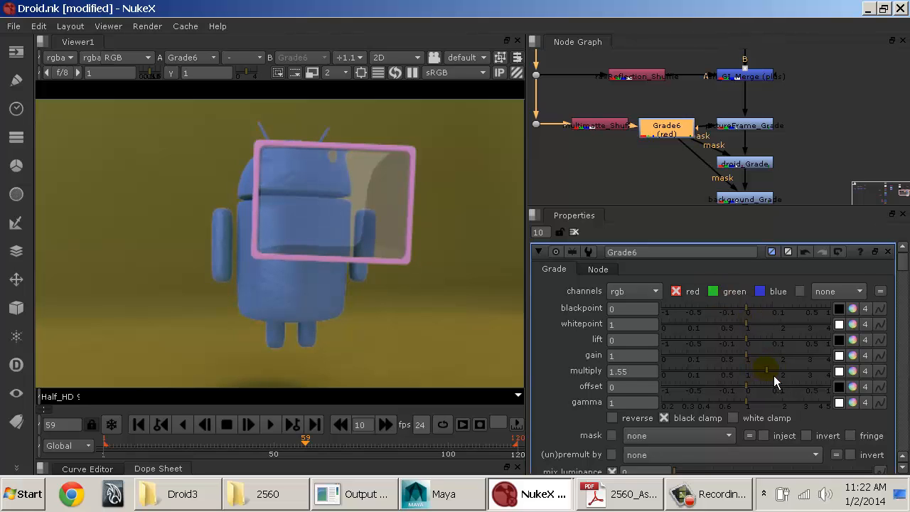
{"action": "left_click_drag", "start_coordinate": [779, 372], "coordinate": [754, 371]}
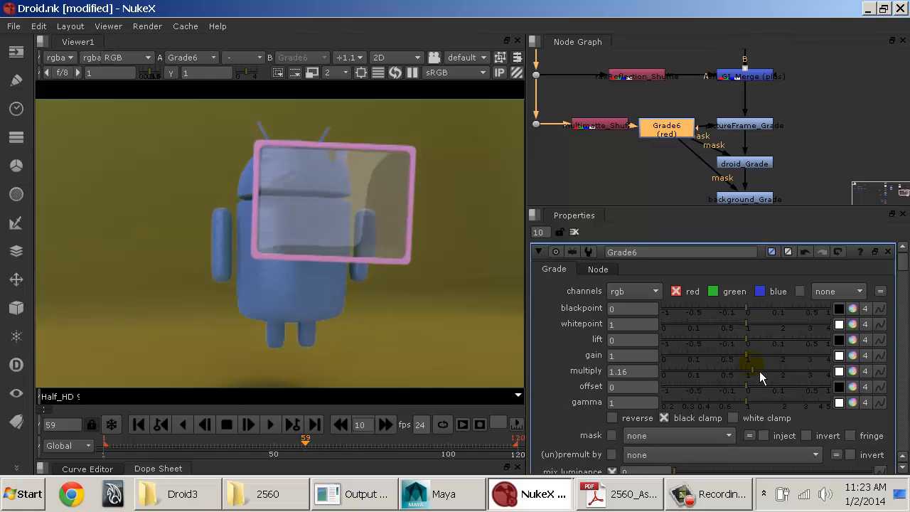
{"action": "scroll", "coordinate": [247, 274], "scroll_direction": "up", "scroll_amount": 5}
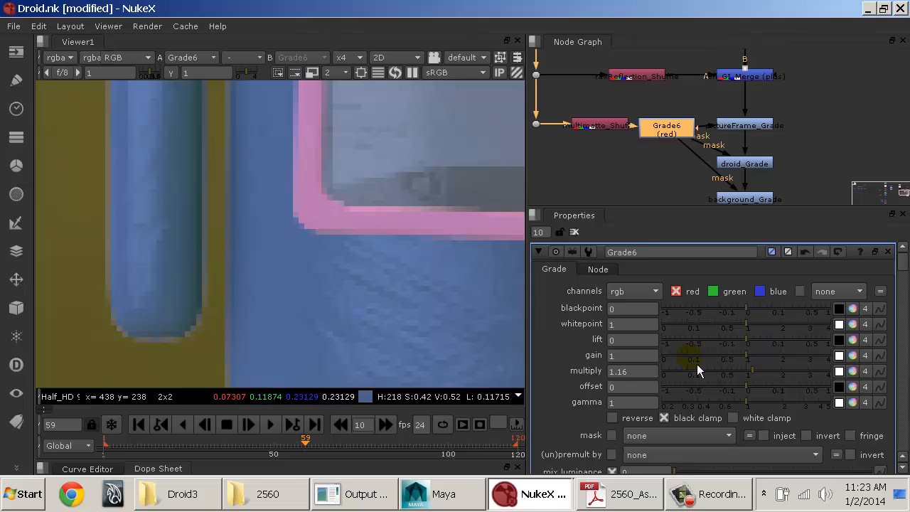
{"action": "left_click_drag", "start_coordinate": [751, 376], "coordinate": [775, 376]}
{"action": "scroll", "coordinate": [408, 263], "scroll_direction": "down", "scroll_amount": 5}
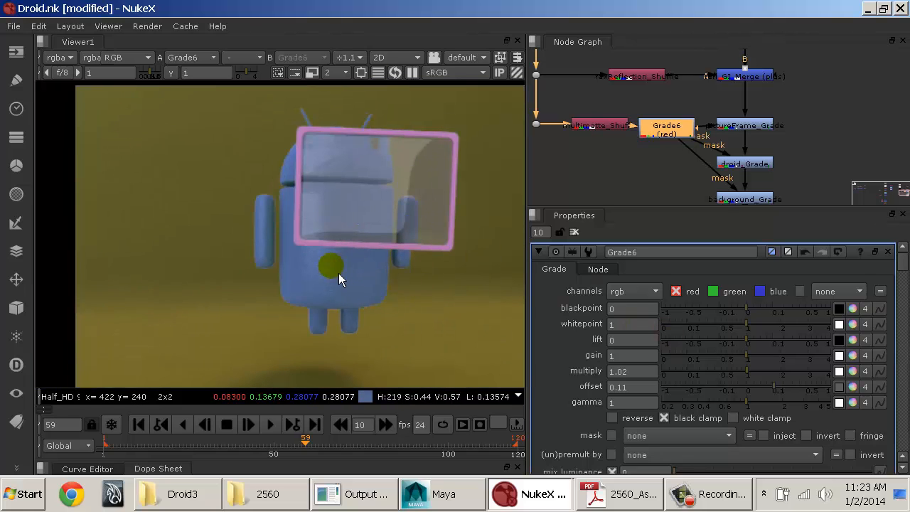
Step: Show the Grade6 output in the viewer and reset its multiply to 1 and its offset to 0
{"action": "key", "text": "1"}
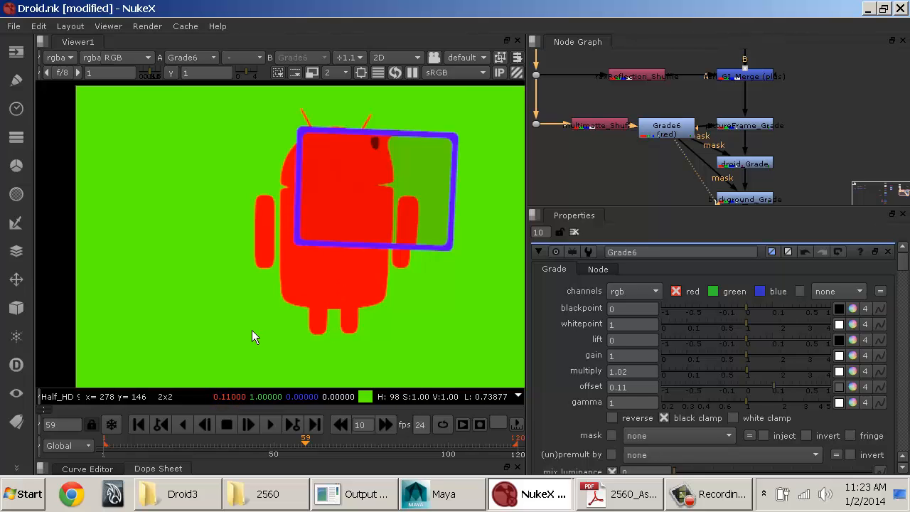
{"action": "left_click", "coordinate": [644, 371]}
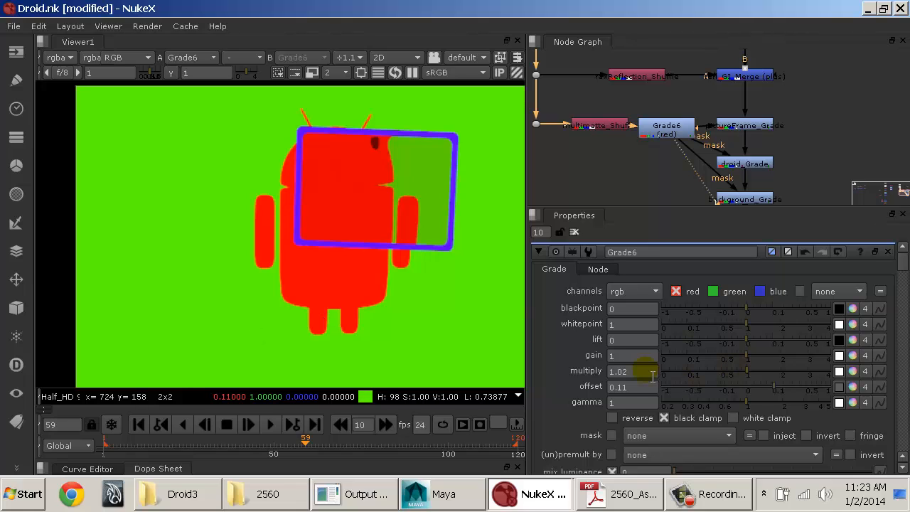
{"action": "double_click", "coordinate": [644, 372]}
{"action": "type", "text": "1"}
{"action": "double_click", "coordinate": [645, 388]}
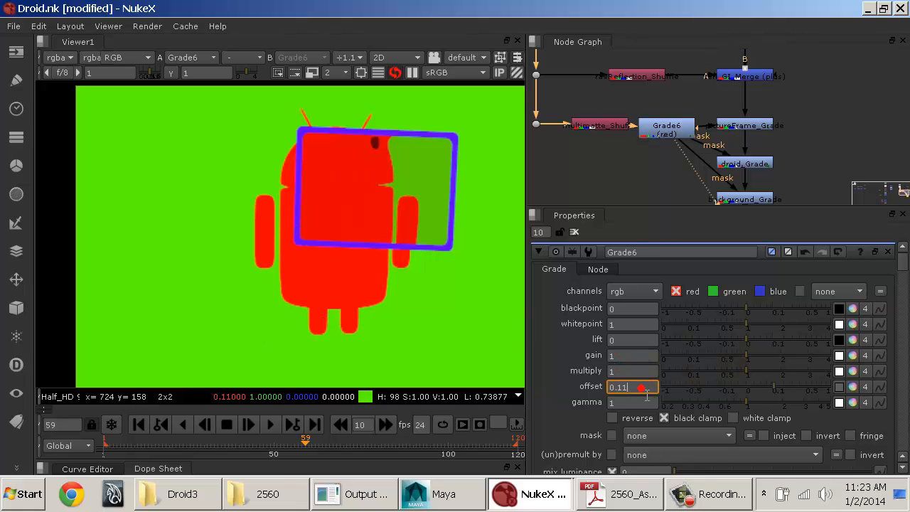
{"action": "type", "text": "0"}
{"action": "key", "text": "Return"}
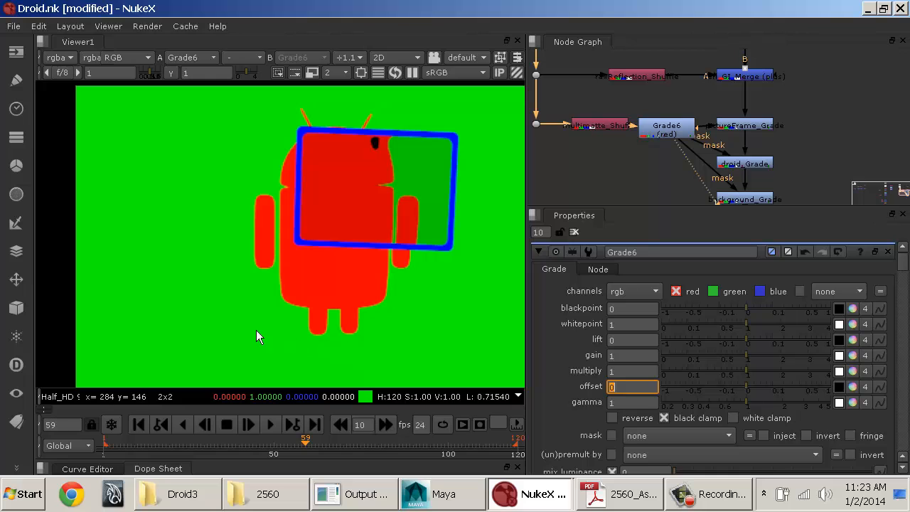
Step: Try an offset of 1 on the red matte and restore the offset to 0
{"action": "left_click_drag", "start_coordinate": [754, 391], "coordinate": [846, 395]}
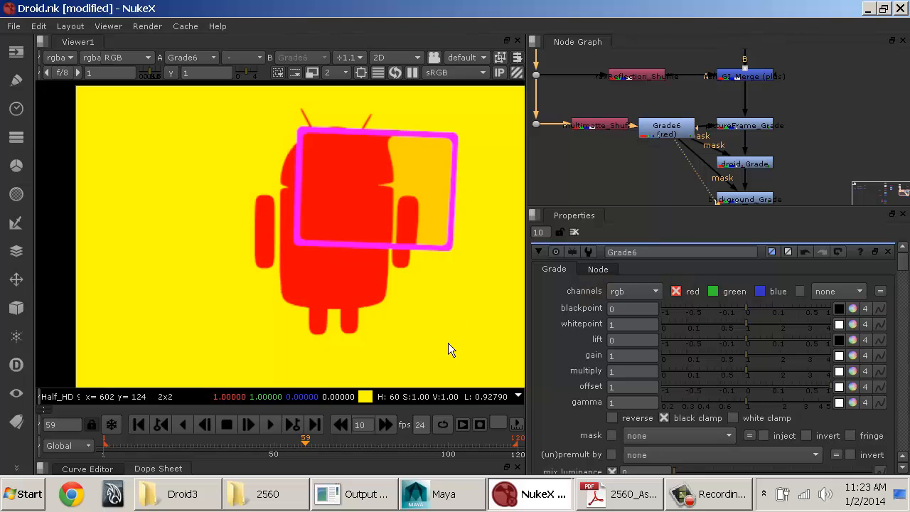
{"action": "left_click", "coordinate": [754, 392]}
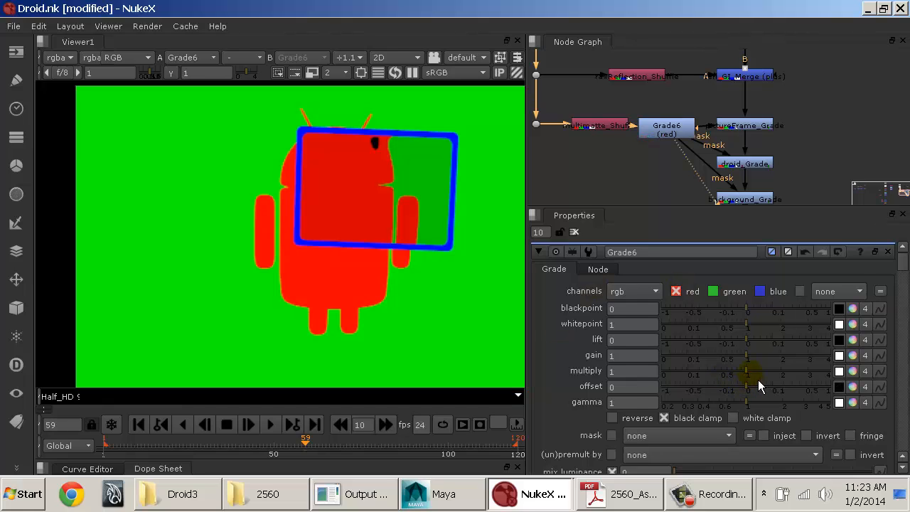
Step: Set the Grade6 multiply to 3.55 and inspect the droid's red matte edges up close
{"action": "left_click_drag", "start_coordinate": [751, 373], "coordinate": [819, 371]}
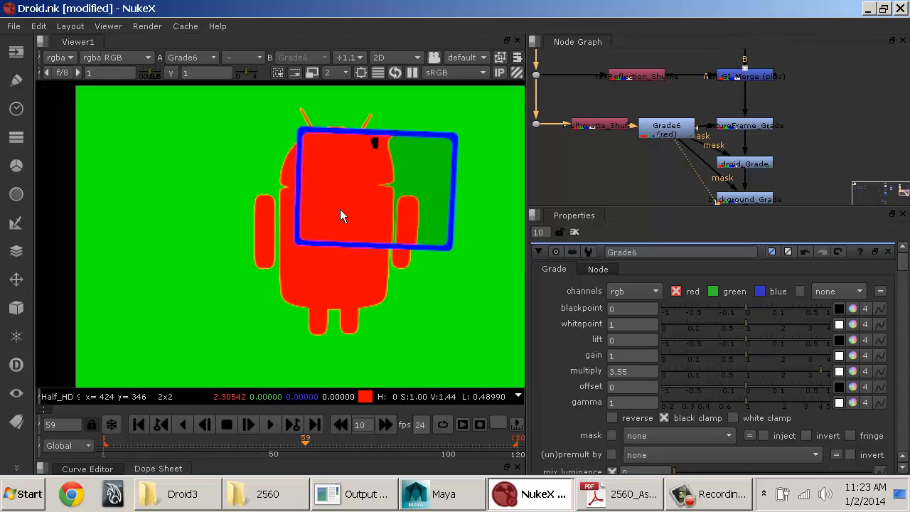
{"action": "scroll", "coordinate": [339, 209], "scroll_direction": "up", "scroll_amount": 7}
{"action": "middle_click_drag", "start_coordinate": [269, 164], "coordinate": [485, 239]}
{"action": "scroll", "coordinate": [362, 205], "scroll_direction": "up", "scroll_amount": 4}
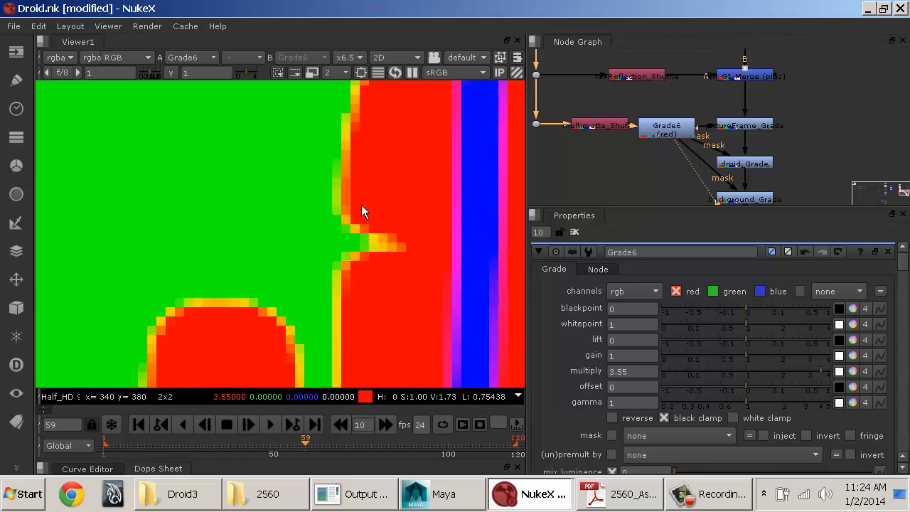
Step: Enable white clamp on Grade6 and sample the pixels along the droid's matte edge
{"action": "scroll", "coordinate": [361, 204], "scroll_direction": "up", "scroll_amount": 4}
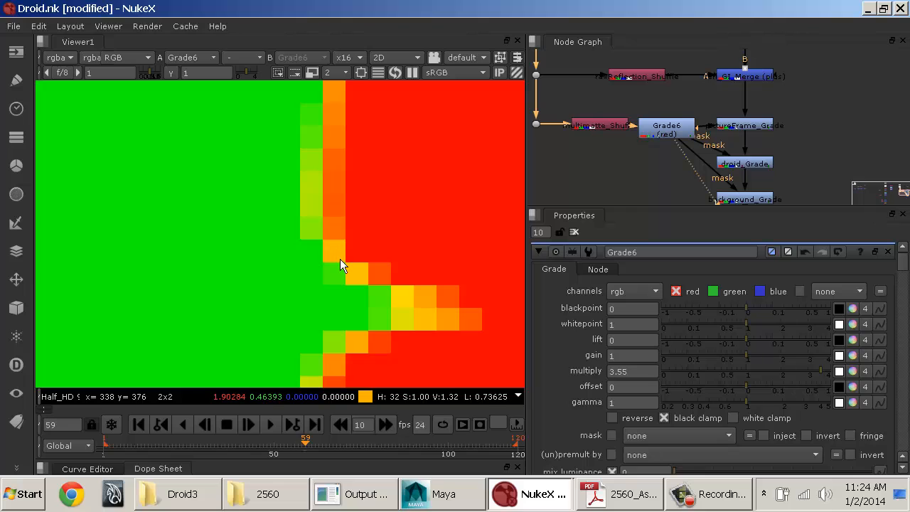
{"action": "left_click", "coordinate": [767, 419]}
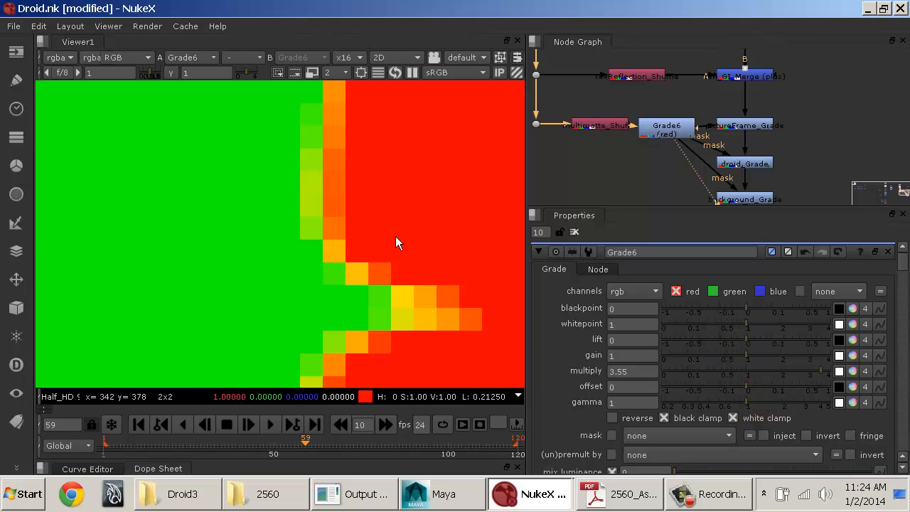
{"action": "left_click", "coordinate": [775, 418]}
{"action": "left_click", "coordinate": [766, 418]}
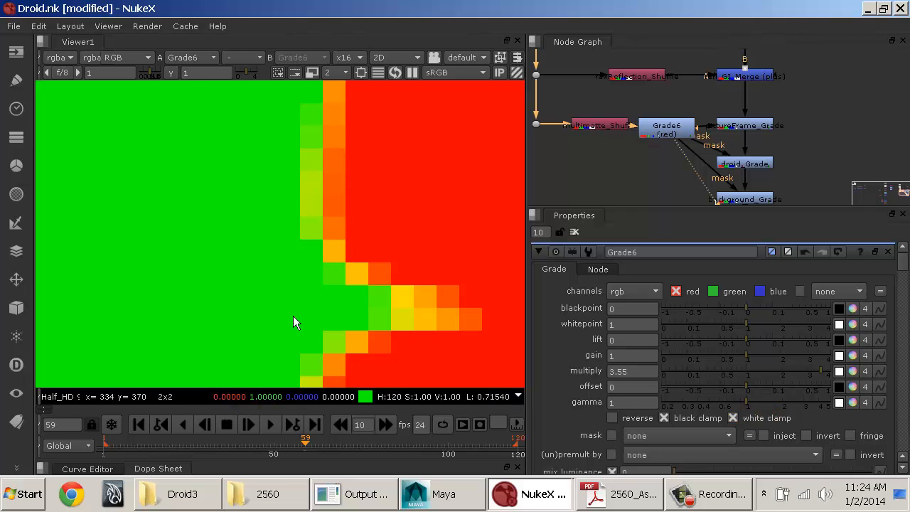
{"action": "left_click_drag", "start_coordinate": [328, 189], "coordinate": [325, 215], "text": "ctrl+shift"}
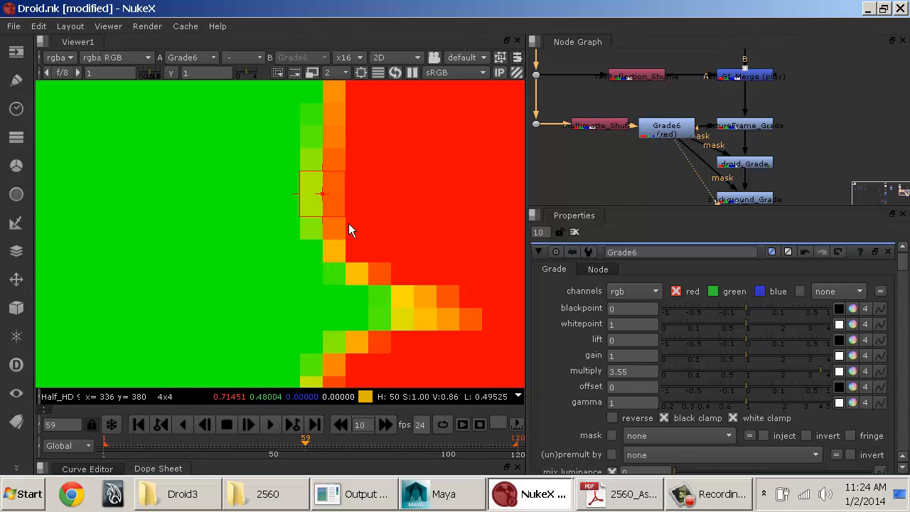
{"action": "left_click", "coordinate": [339, 218]}
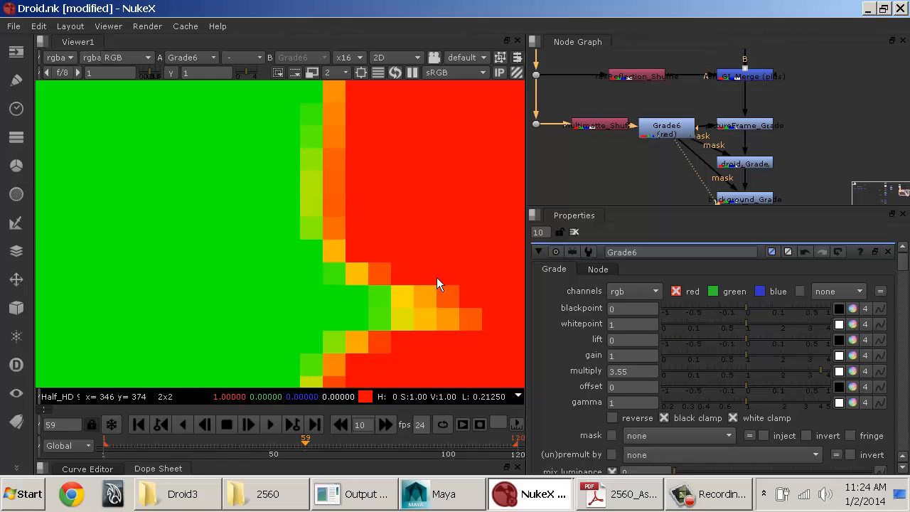
Step: Try a Grade6 multiply of 2.3 on the clamped red matte
{"action": "scroll", "coordinate": [403, 224], "scroll_direction": "down", "scroll_amount": 5}
{"action": "scroll", "coordinate": [402, 234], "scroll_direction": "down", "scroll_amount": 2}
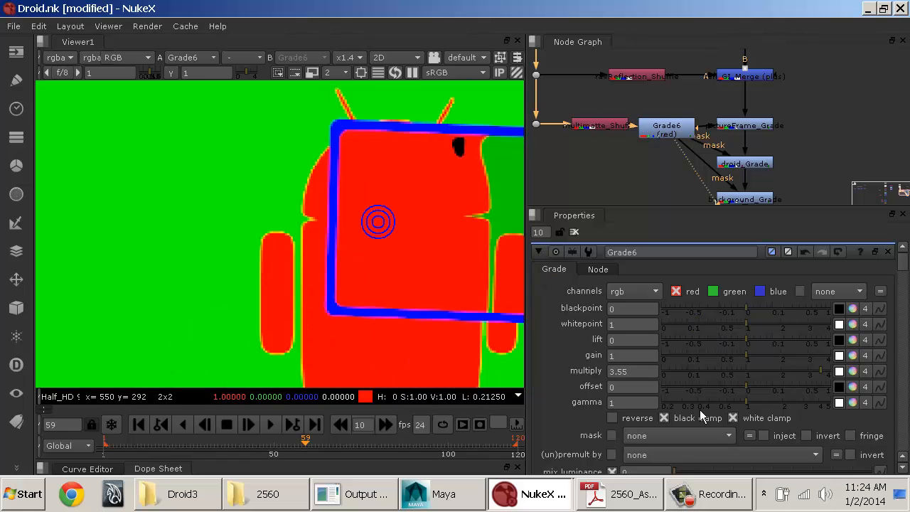
{"action": "left_click", "coordinate": [811, 370]}
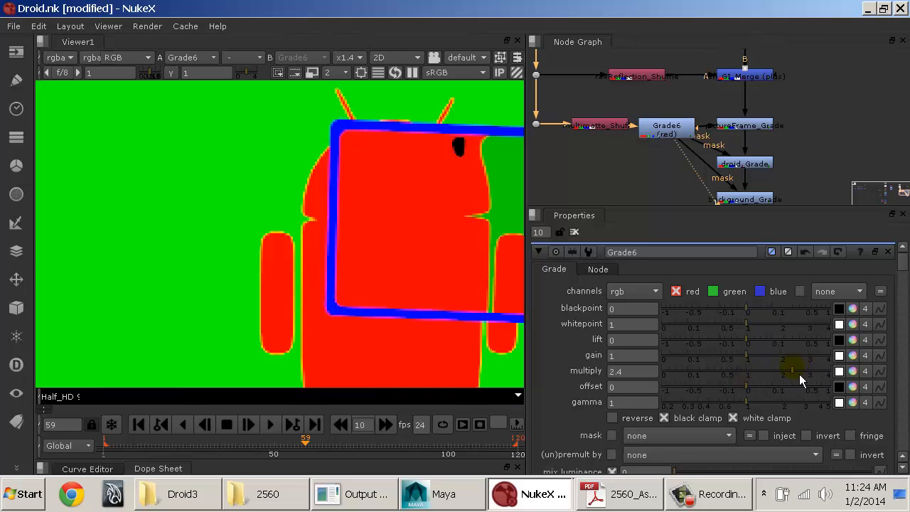
{"action": "left_click_drag", "start_coordinate": [799, 375], "coordinate": [796, 375]}
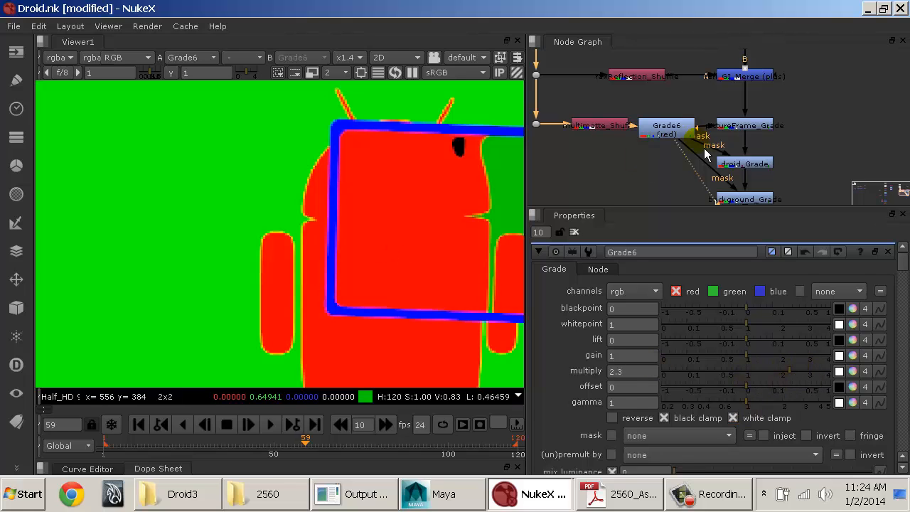
Step: Show the background_Grade output in the viewer and set the Grade6 multiply to 1.55 while checking the droid's edges
{"action": "left_click", "coordinate": [670, 132]}
{"action": "left_click", "coordinate": [758, 203]}
{"action": "key", "text": "1"}
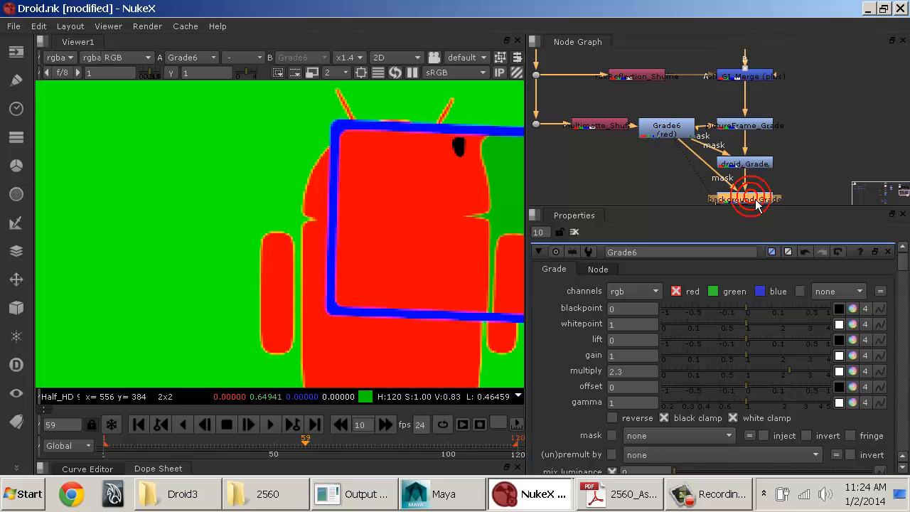
{"action": "left_click", "coordinate": [709, 202]}
{"action": "scroll", "coordinate": [334, 211], "scroll_direction": "up", "scroll_amount": 2}
{"action": "scroll", "coordinate": [376, 219], "scroll_direction": "down", "scroll_amount": 3}
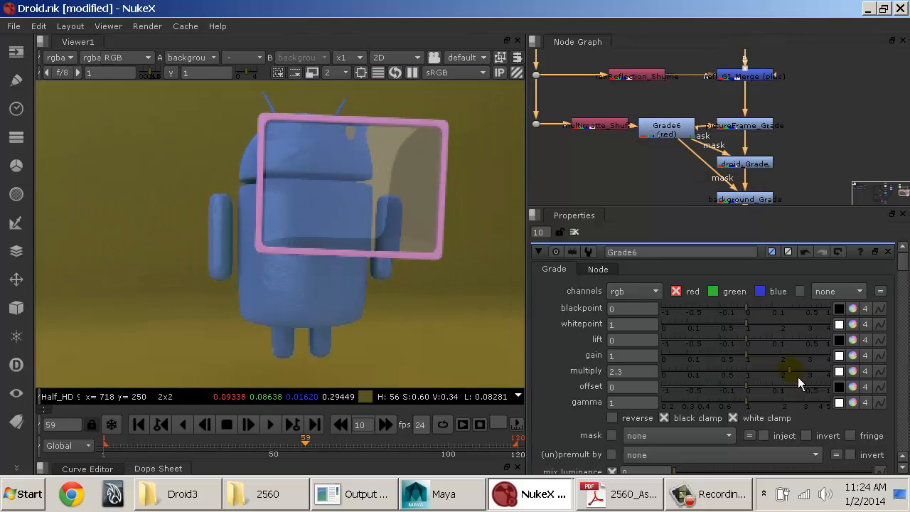
{"action": "left_click_drag", "start_coordinate": [798, 377], "coordinate": [773, 380]}
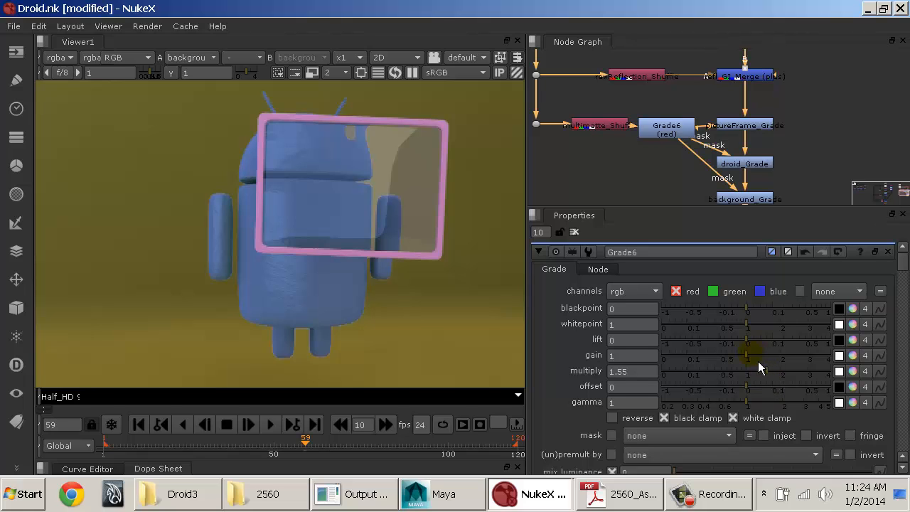
{"action": "scroll", "coordinate": [344, 287], "scroll_direction": "up", "scroll_amount": 1}
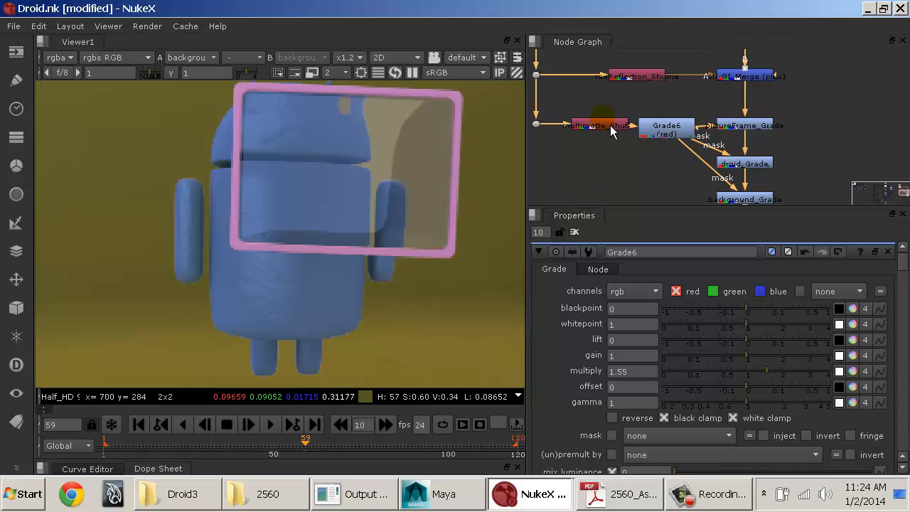
Step: Place Grade6 beneath the multimatte shuffle and insert a green-only Grade after it with a multiply of 1.12
{"action": "left_click_drag", "start_coordinate": [669, 132], "coordinate": [604, 162]}
{"action": "key", "text": "g"}
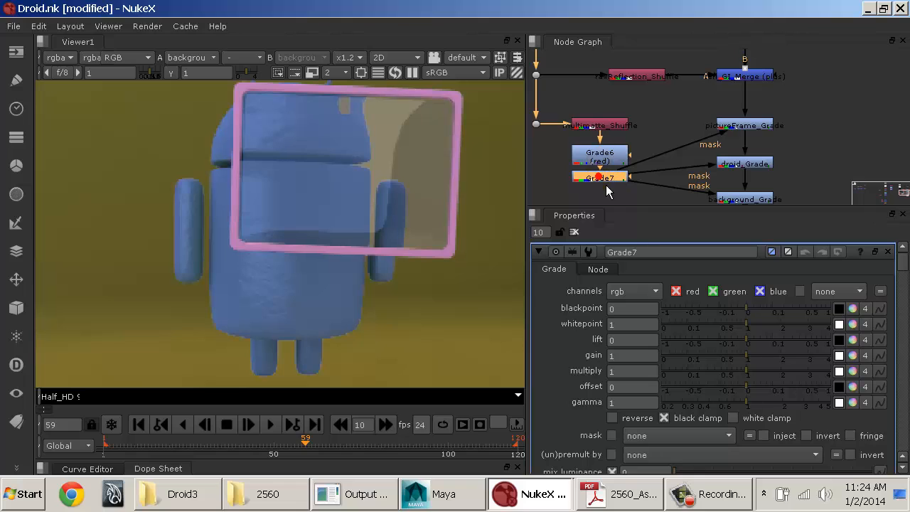
{"action": "left_click", "coordinate": [692, 292]}
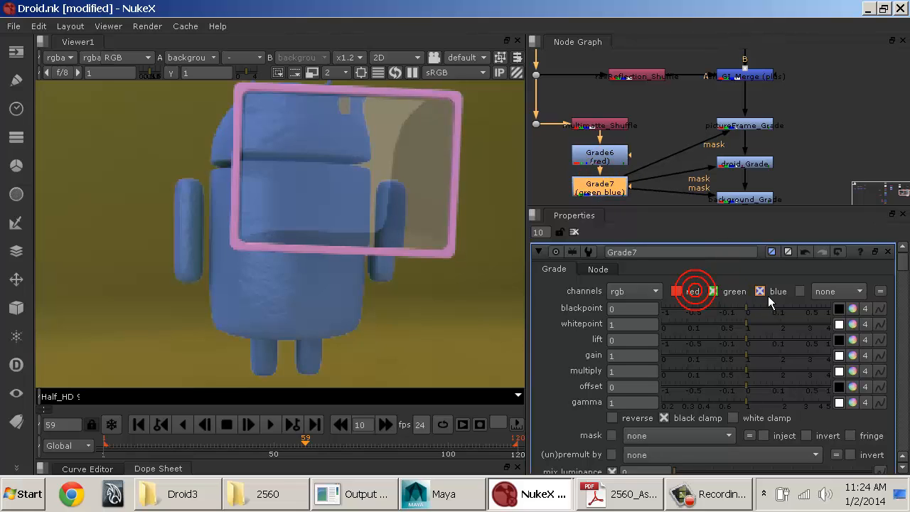
{"action": "left_click", "coordinate": [761, 292]}
{"action": "left_click", "coordinate": [761, 375]}
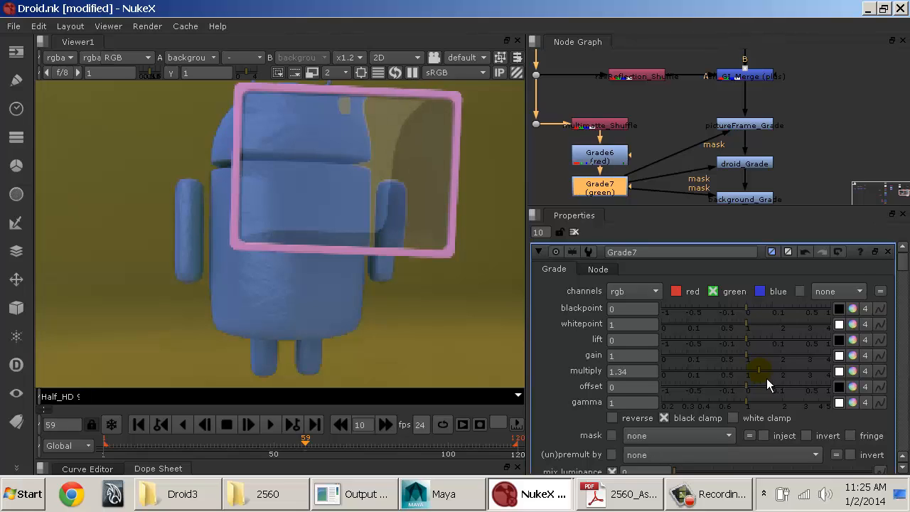
{"action": "left_click", "coordinate": [765, 379]}
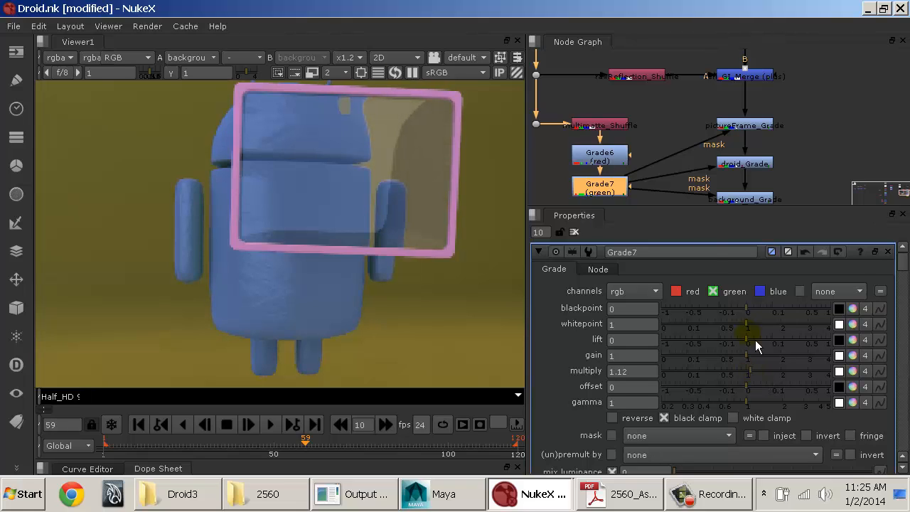
Step: Insert a blue-only Grade after the green one, set its multiply to 1.9 and check the whole composite
{"action": "key", "text": "g"}
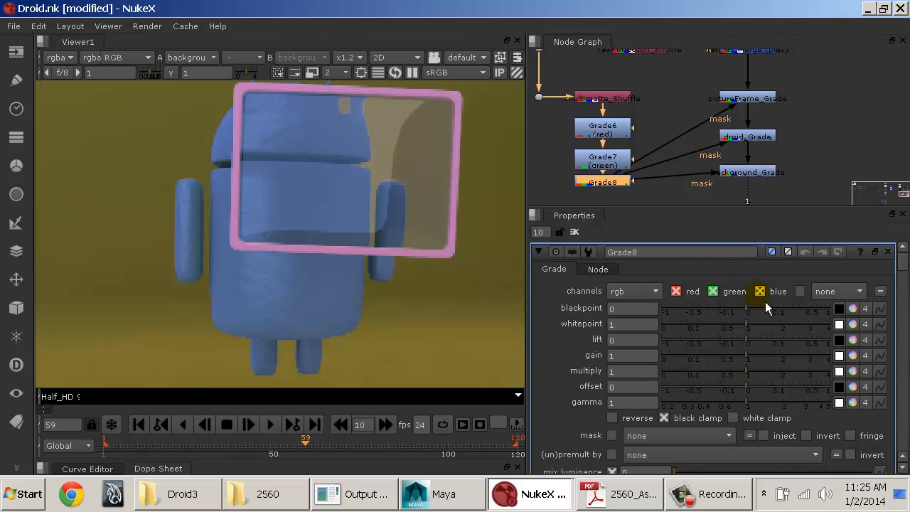
{"action": "left_click", "coordinate": [685, 296]}
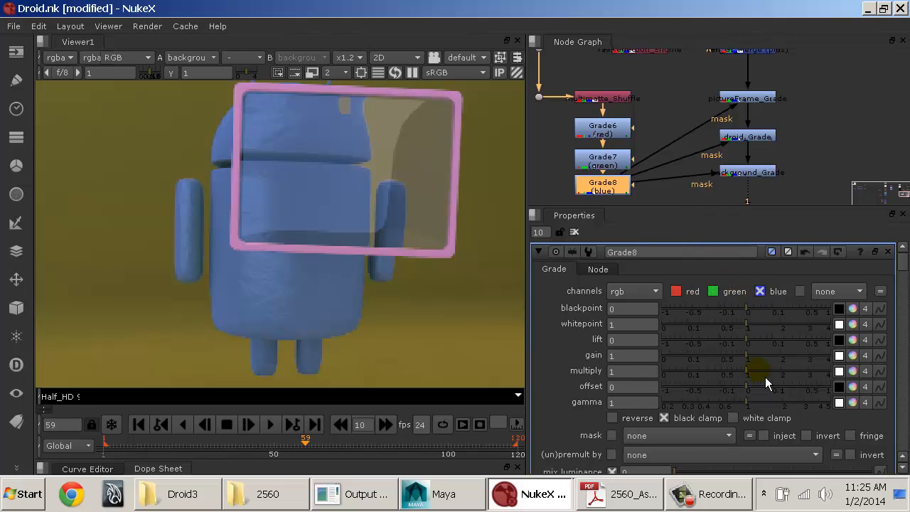
{"action": "left_click_drag", "start_coordinate": [771, 377], "coordinate": [782, 379]}
{"action": "scroll", "coordinate": [440, 257], "scroll_direction": "down", "scroll_amount": 2}
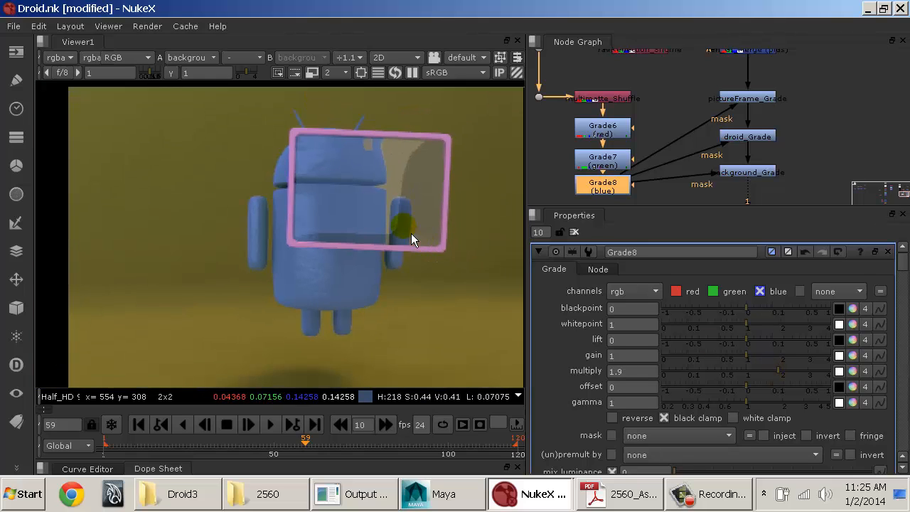
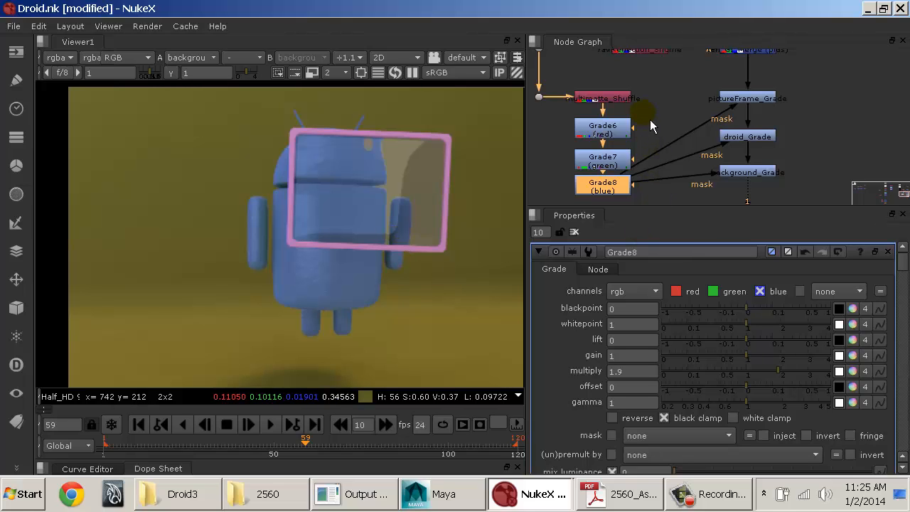
Step: Disable and re-enable the red, green and blue matte Grade nodes together several times to compare the composite's edges
{"action": "left_click_drag", "start_coordinate": [645, 111], "coordinate": [556, 211]}
{"action": "left_click_drag", "start_coordinate": [553, 108], "coordinate": [652, 206]}
{"action": "middle_click_drag", "start_coordinate": [655, 152], "coordinate": [643, 135]}
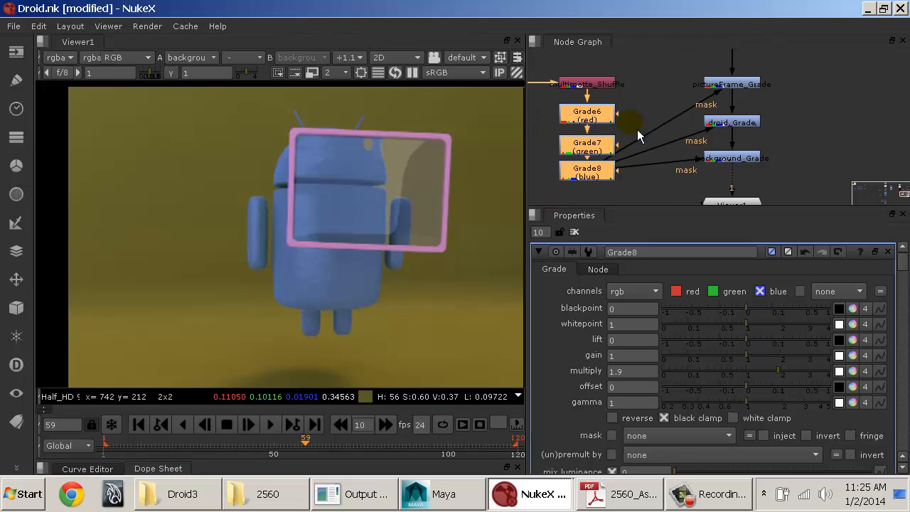
{"action": "key", "text": "d"}
{"action": "key", "text": "d"}
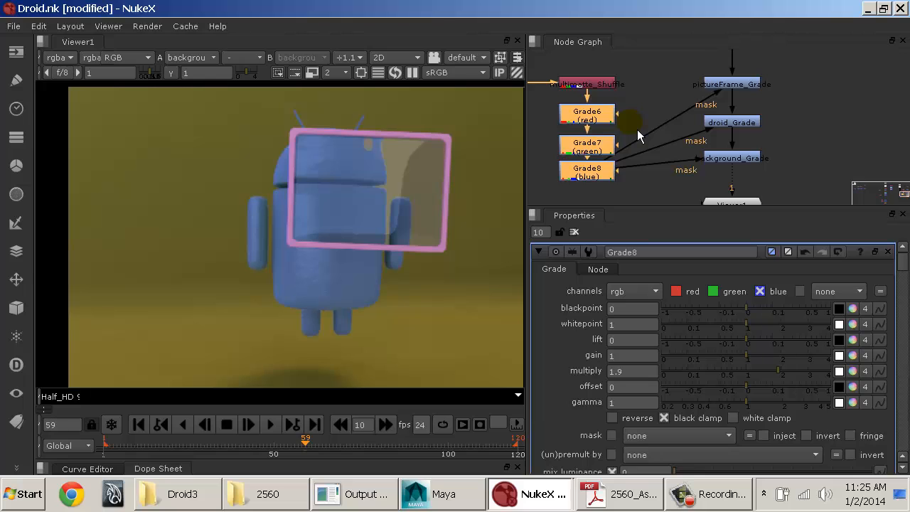
{"action": "key", "text": "d"}
{"action": "key", "text": "d"}
{"action": "key", "text": "d"}
{"action": "key", "text": "d"}
{"action": "key", "text": "d"}
{"action": "key", "text": "d"}
{"action": "key", "text": "d"}
{"action": "key", "text": "d"}
{"action": "key", "text": "d"}
{"action": "key", "text": "d"}
{"action": "key", "text": "d"}
{"action": "key", "text": "d"}
{"action": "key", "text": "d"}
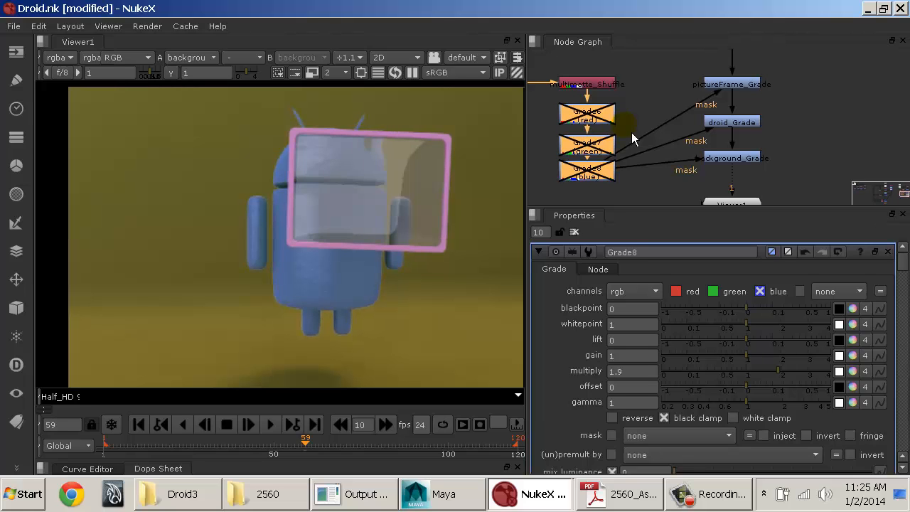
{"action": "key", "text": "d"}
{"action": "key", "text": "d"}
{"action": "key", "text": "d"}
{"action": "key", "text": "d"}
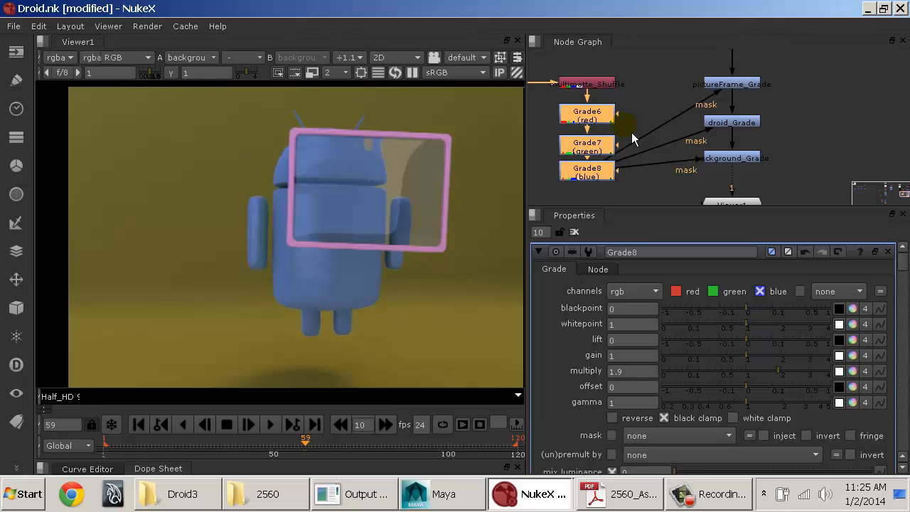
{"action": "key", "text": "d"}
{"action": "key", "text": "d"}
{"action": "key", "text": "d"}
{"action": "key", "text": "d"}
{"action": "key", "text": "d"}
{"action": "key", "text": "d"}
{"action": "key", "text": "d"}
{"action": "key", "text": "d"}
{"action": "key", "text": "d"}
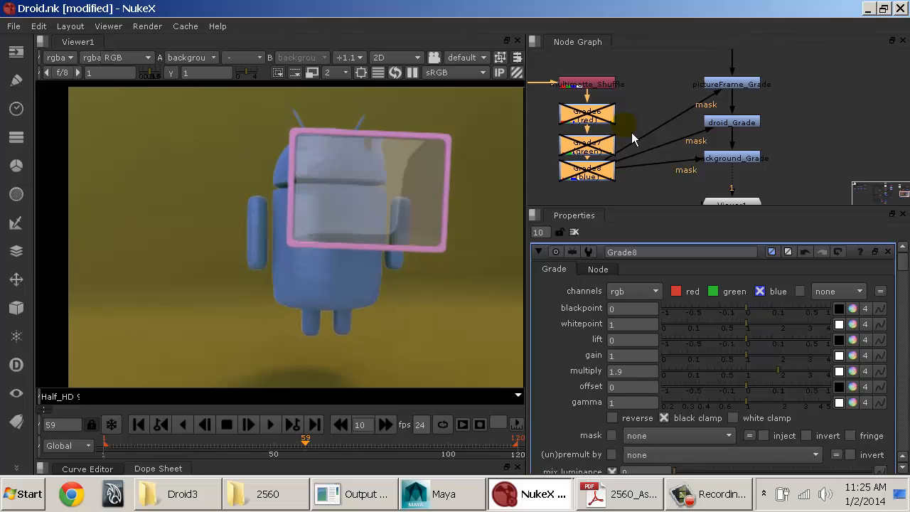
{"action": "key", "text": "d"}
{"action": "key", "text": "d"}
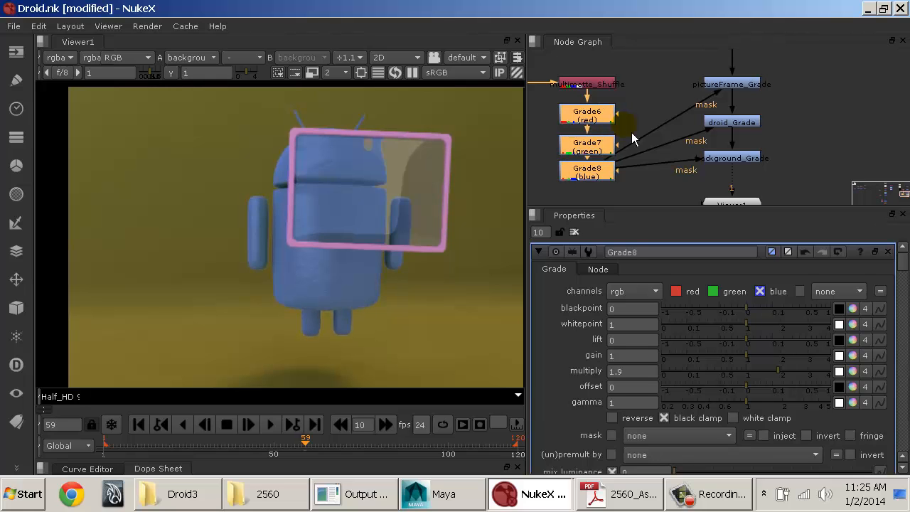
{"action": "key", "text": "d"}
{"action": "key", "text": "d"}
{"action": "key", "text": "d"}
{"action": "key", "text": "d"}
{"action": "key", "text": "d"}
{"action": "key", "text": "d"}
{"action": "key", "text": "d"}
{"action": "key", "text": "d"}
{"action": "key", "text": "d"}
Step: Check the composite with the red matte's Grade6 disabled and enabled, and set its multiply to 1.26
{"action": "key", "text": "d"}
{"action": "left_click", "coordinate": [630, 112]}
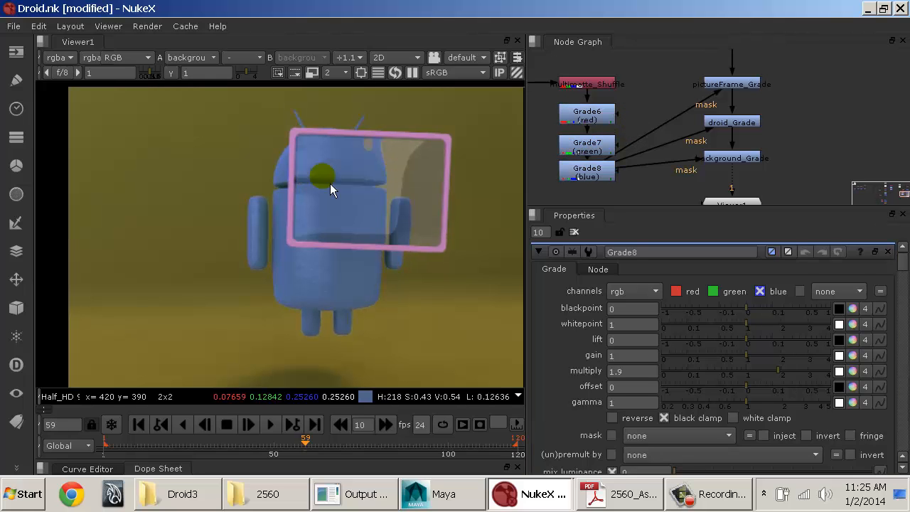
{"action": "left_click", "coordinate": [587, 126]}
{"action": "key", "text": "d"}
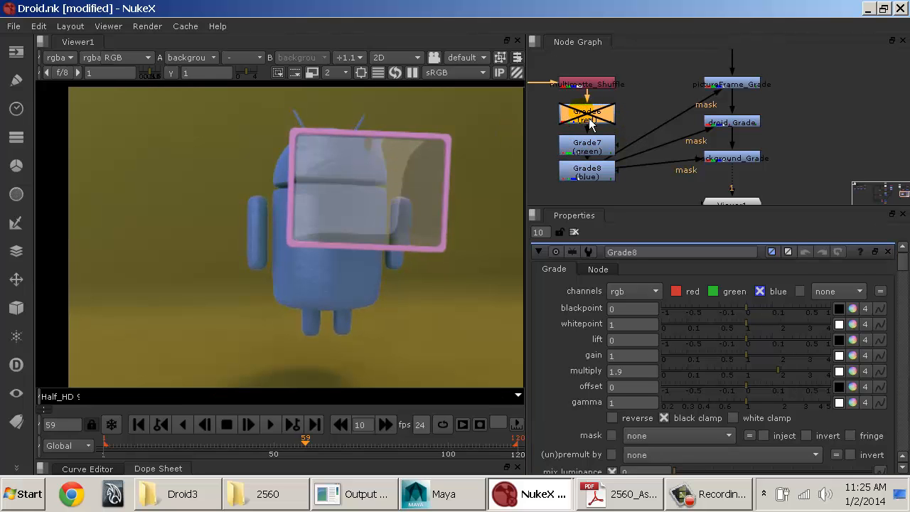
{"action": "key", "text": "d"}
{"action": "key", "text": "d"}
{"action": "key", "text": "d"}
{"action": "key", "text": "d"}
{"action": "key", "text": "d"}
{"action": "double_click", "coordinate": [588, 117]}
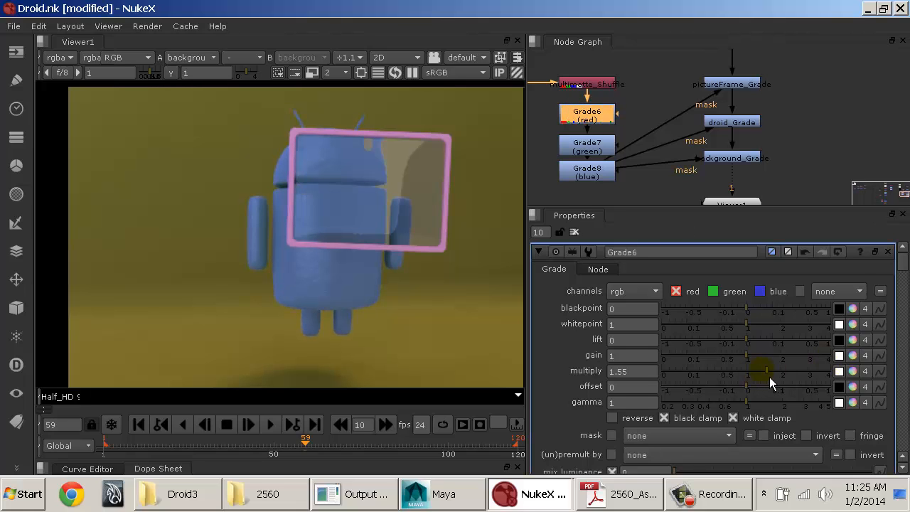
{"action": "left_click_drag", "start_coordinate": [769, 377], "coordinate": [764, 378]}
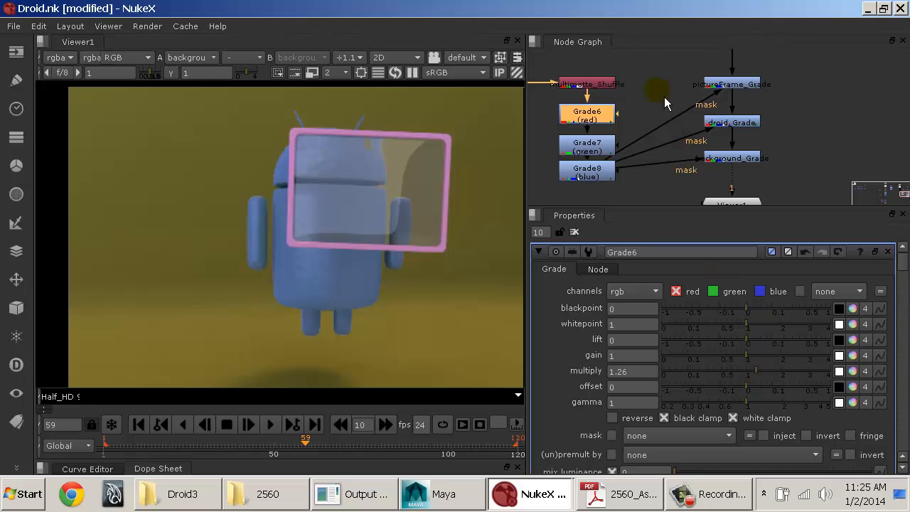
Step: Compare the composite with Grade6, Grade7 and Grade8 all bypassed and all active, using the reduced Grade6 multiply
{"action": "left_click_drag", "start_coordinate": [630, 93], "coordinate": [534, 204]}
{"action": "key", "text": "d"}
{"action": "key", "text": "d"}
{"action": "key", "text": "d"}
{"action": "key", "text": "d"}
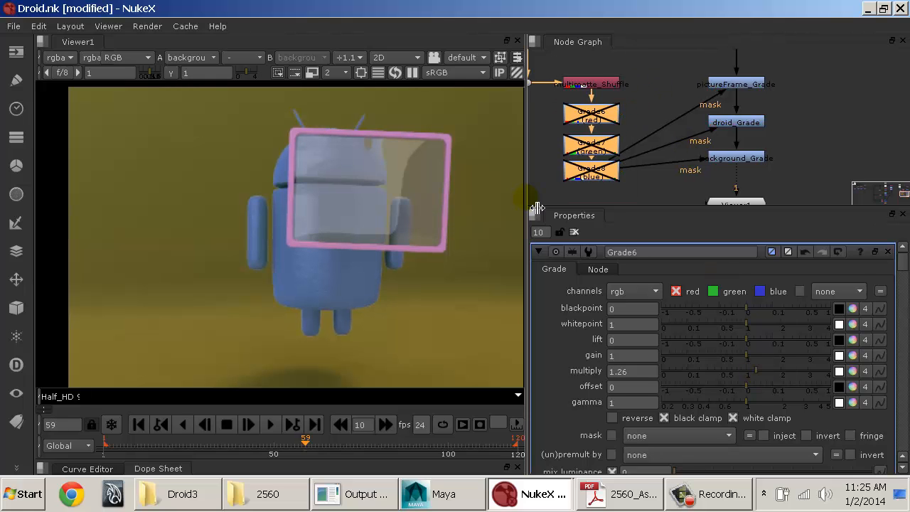
{"action": "key", "text": "d"}
{"action": "key", "text": "d"}
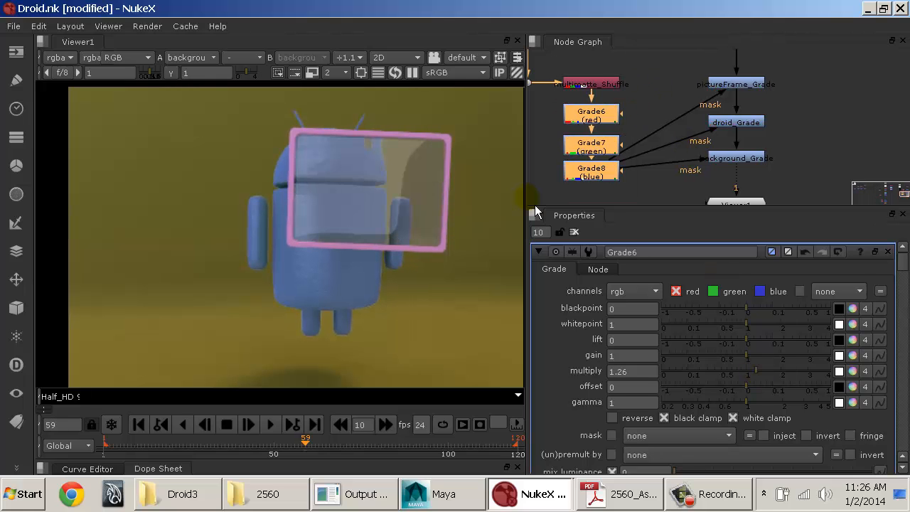
{"action": "key", "text": "d"}
{"action": "key", "text": "d"}
{"action": "key", "text": "d"}
{"action": "key", "text": "d"}
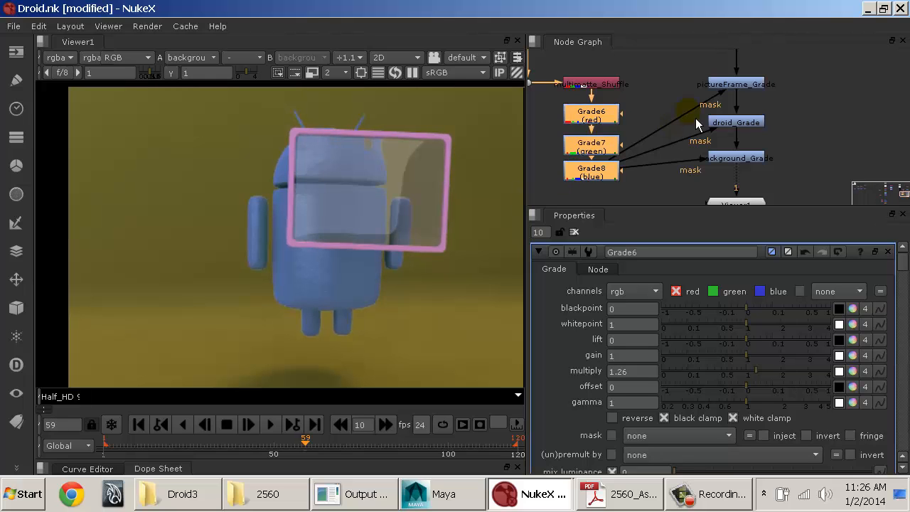
{"action": "left_click", "coordinate": [672, 87]}
Step: Examine the enlarged node graph, following the matte Grade chain into the masks of the picture frame, droid and background grades
{"action": "middle_click_drag", "start_coordinate": [648, 101], "coordinate": [659, 114]}
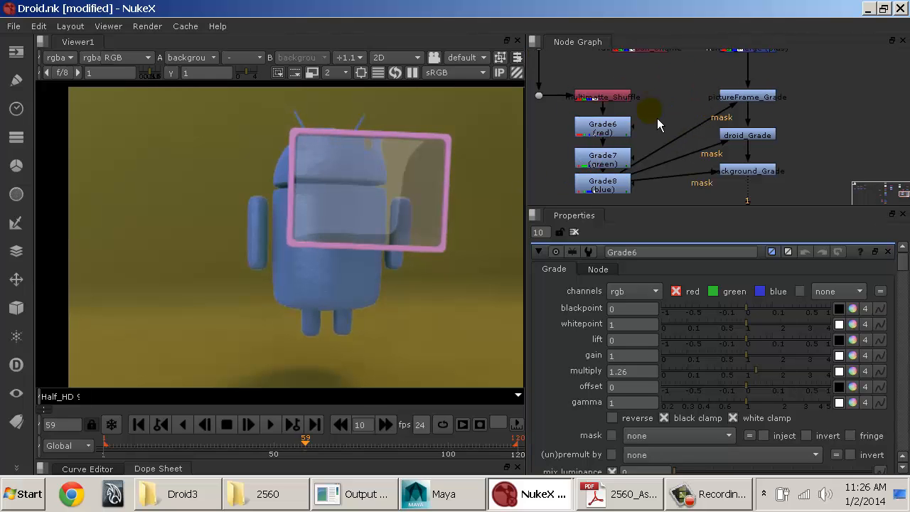
{"action": "key", "text": "space"}
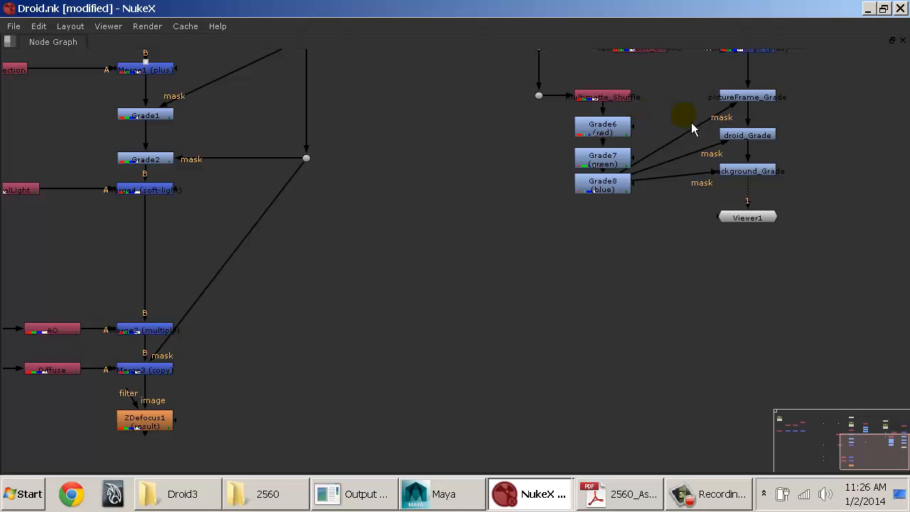
{"action": "scroll", "coordinate": [689, 124], "scroll_direction": "down", "scroll_amount": 2}
{"action": "middle_click_drag", "start_coordinate": [691, 128], "coordinate": [490, 246]}
{"action": "scroll", "coordinate": [488, 245], "scroll_direction": "up", "scroll_amount": 3}
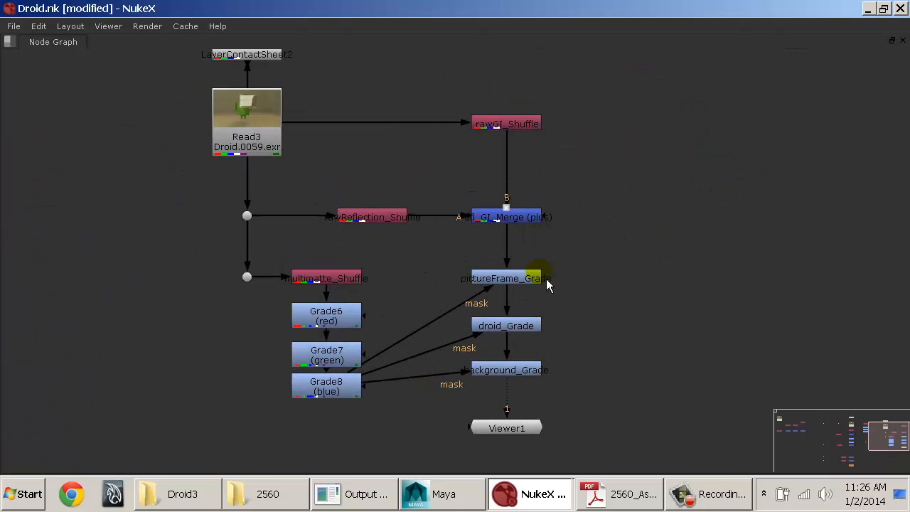
{"action": "middle_click_drag", "start_coordinate": [547, 284], "coordinate": [550, 252]}
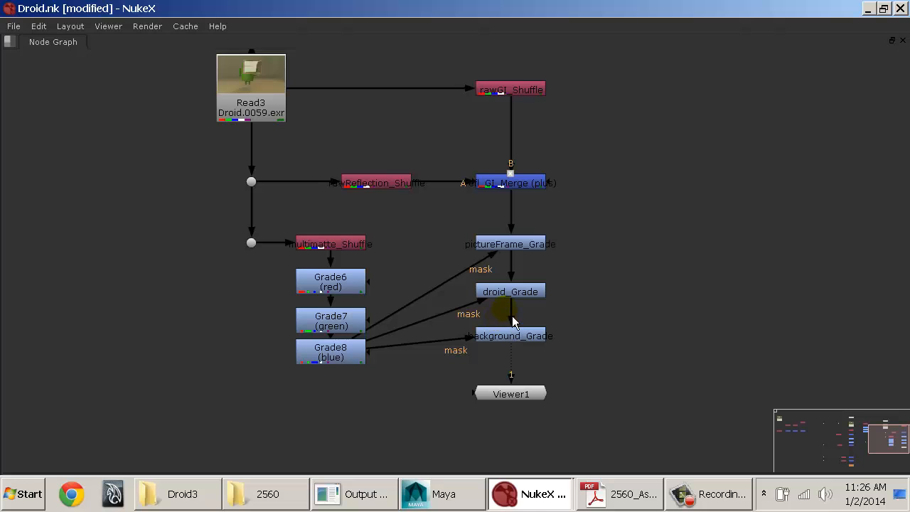
{"action": "middle_click_drag", "start_coordinate": [466, 331], "coordinate": [473, 296]}
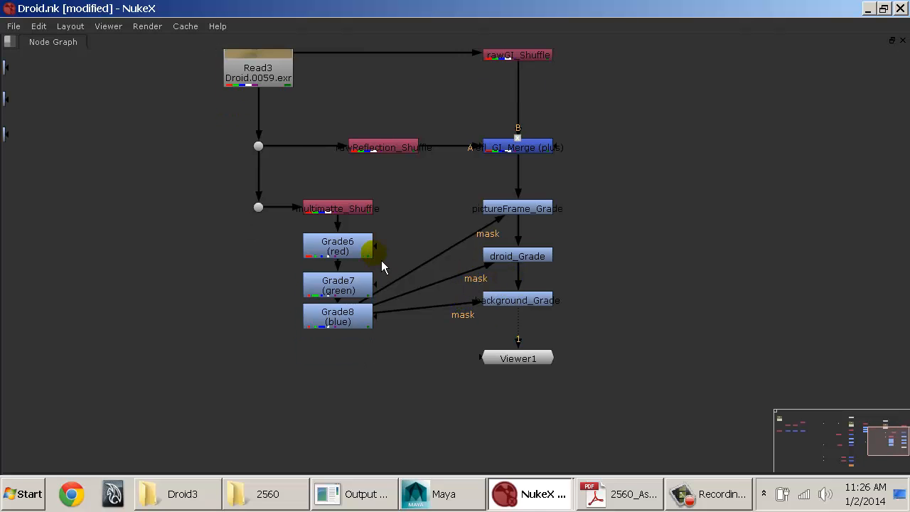
{"action": "key", "text": "space"}
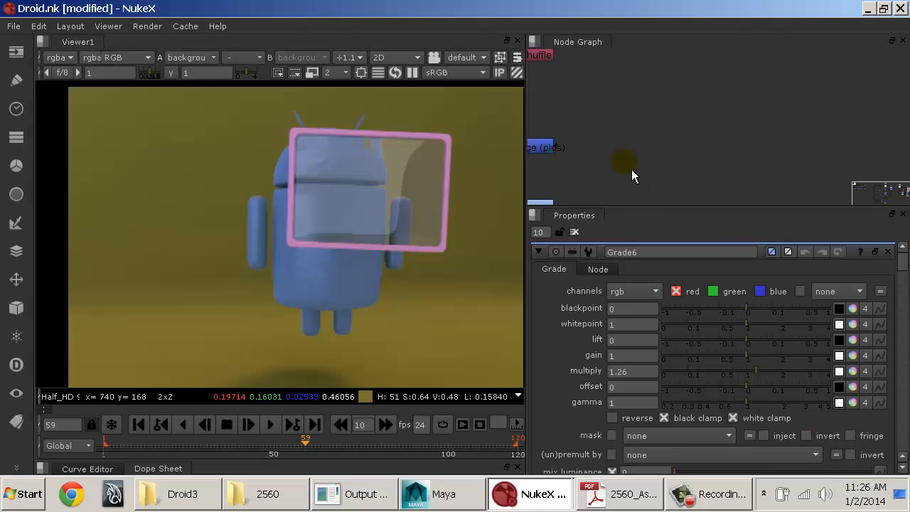
Step: Rename the red-channel Grade6 node as gradeRobot
{"action": "middle_click_drag", "start_coordinate": [617, 152], "coordinate": [808, 97]}
{"action": "middle_click_drag", "start_coordinate": [690, 142], "coordinate": [802, 71]}
{"action": "left_click", "coordinate": [655, 119]}
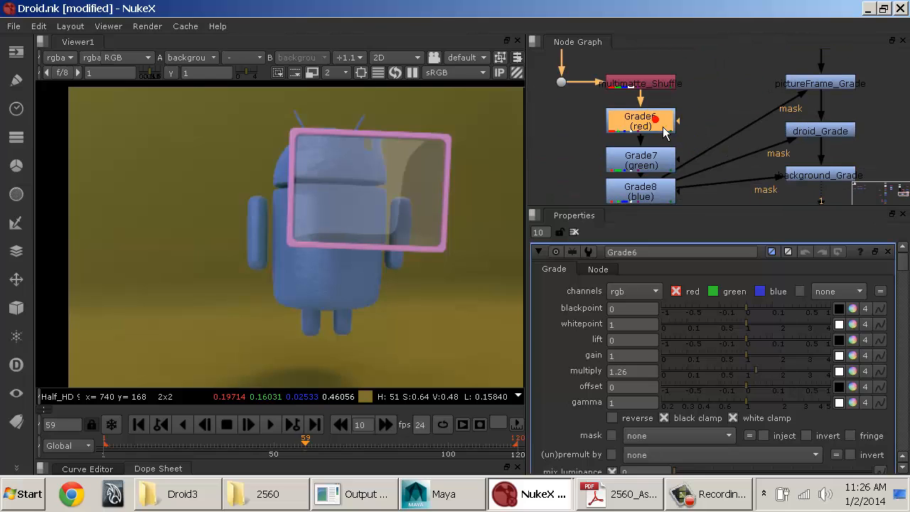
{"action": "double_click", "coordinate": [656, 252]}
{"action": "type", "text": "grade"}
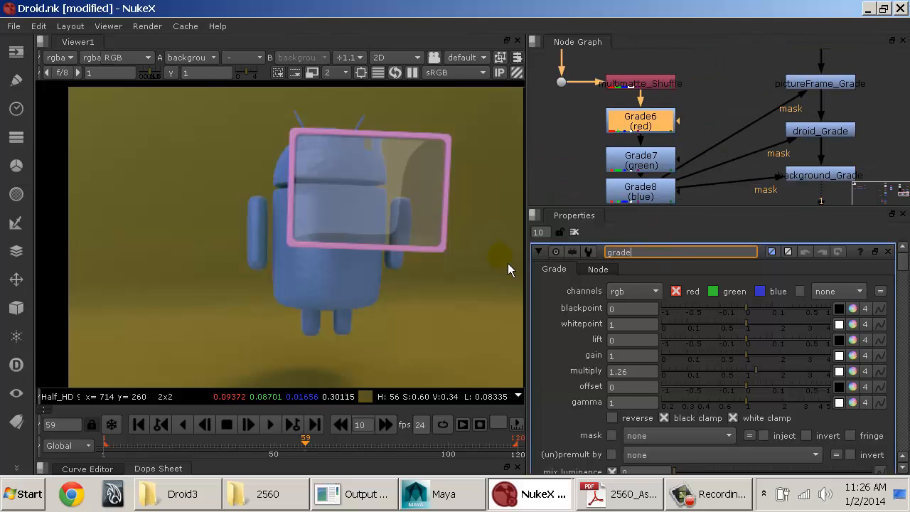
{"action": "type", "text": "Robot"}
{"action": "key", "text": "Return"}
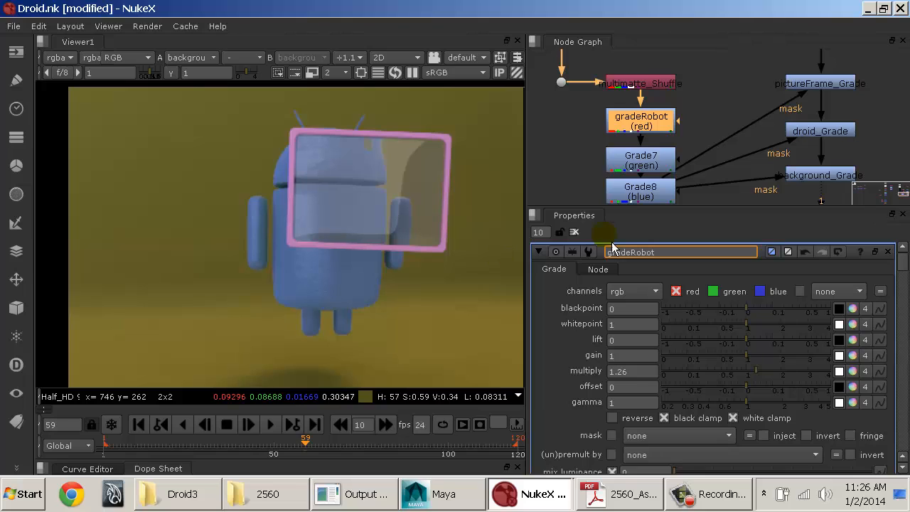
Step: Show the multimatte_Shuffle output in the viewer to identify the green matte, and rename Grade7 as gradeBG
{"action": "left_click", "coordinate": [637, 161]}
{"action": "double_click", "coordinate": [647, 251]}
{"action": "type", "text": "grade"}
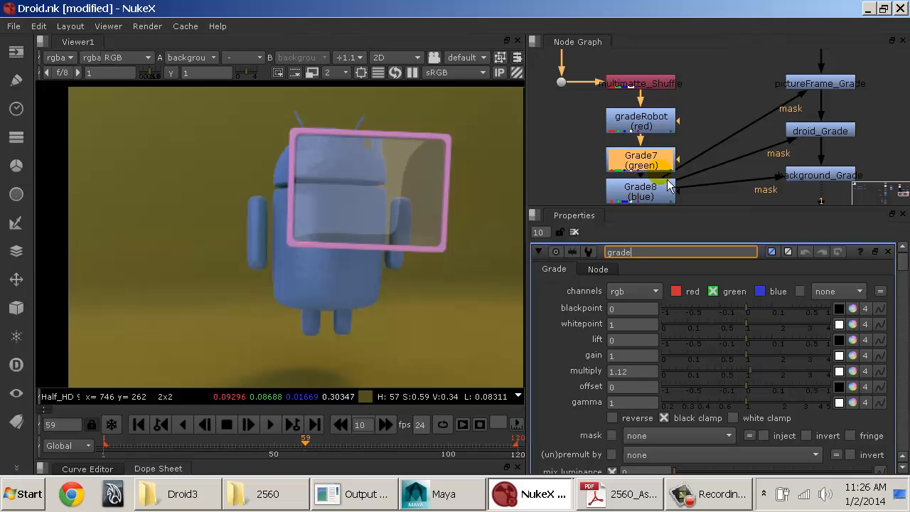
{"action": "left_click", "coordinate": [661, 87]}
{"action": "key", "text": "1"}
{"action": "left_click", "coordinate": [640, 160]}
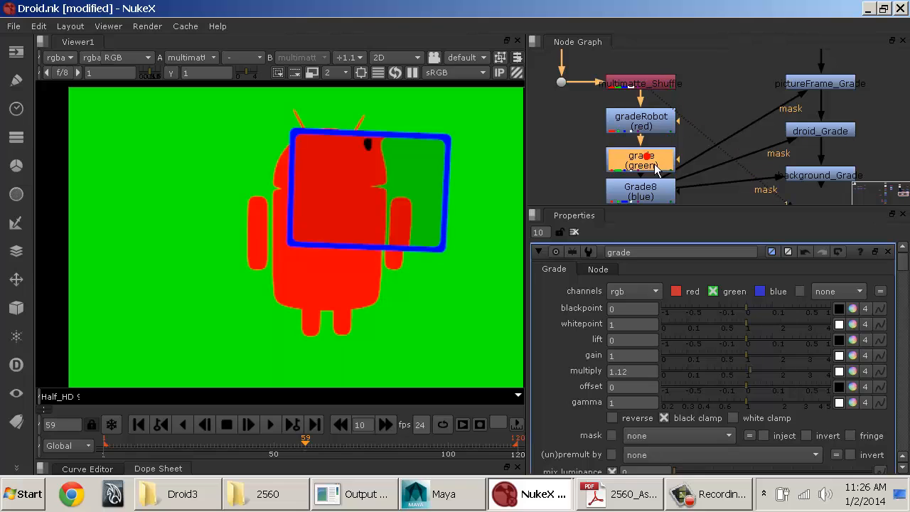
{"action": "left_click", "coordinate": [639, 252]}
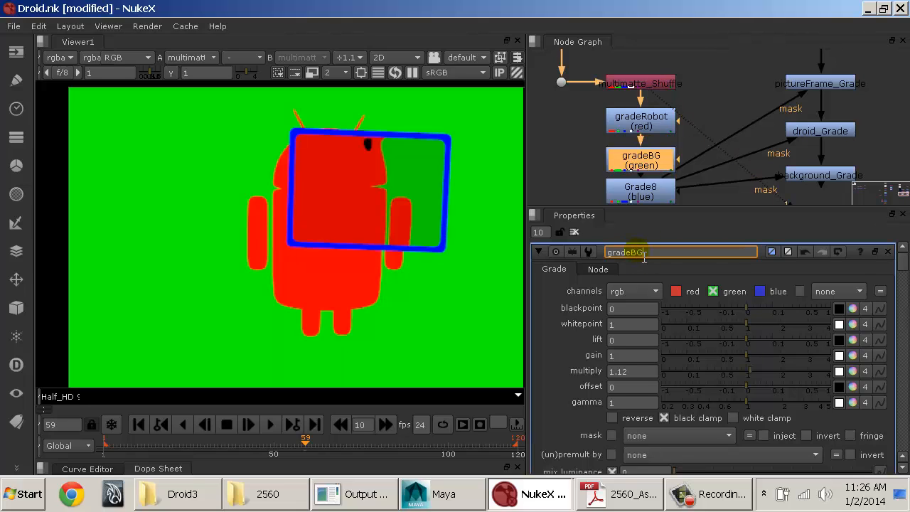
Step: Rename the blue-channel Grade8 node as gradeFrame
{"action": "left_click", "coordinate": [651, 199]}
{"action": "double_click", "coordinate": [644, 253]}
{"action": "type", "text": "g"}
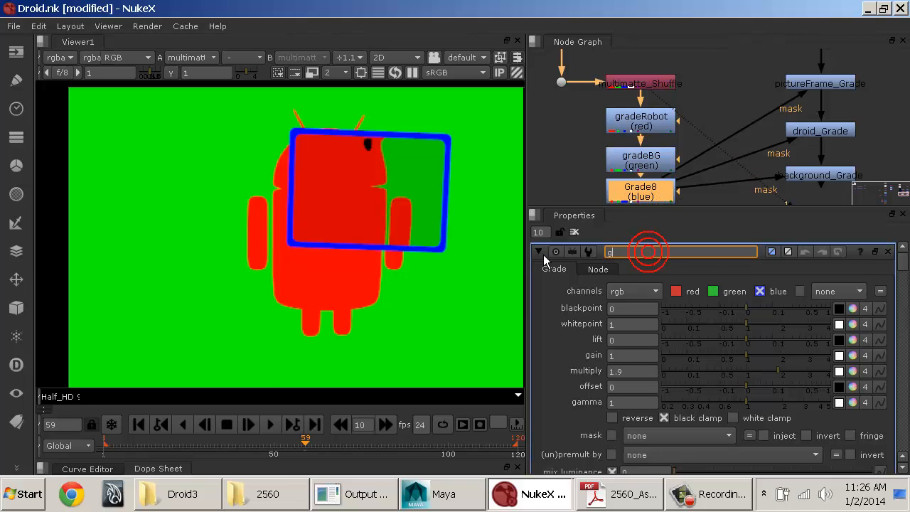
{"action": "type", "text": "radeFrame"}
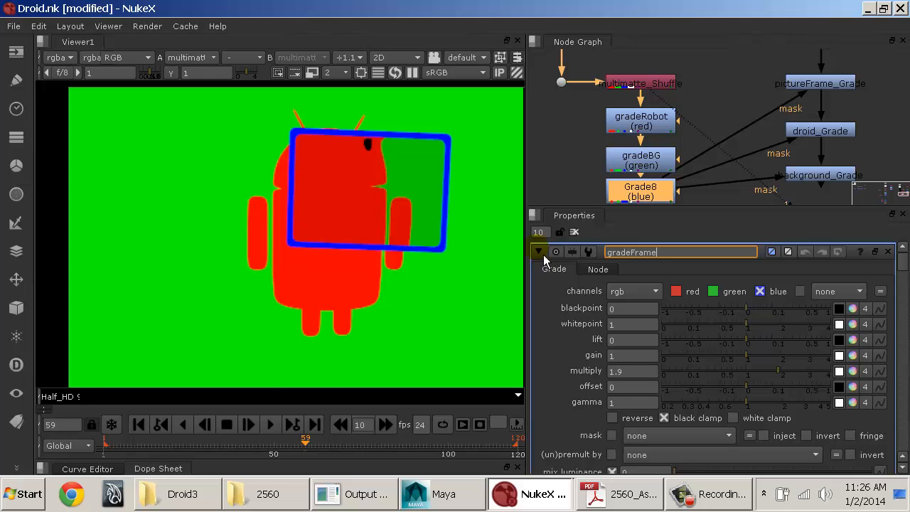
{"action": "key", "text": "Return"}
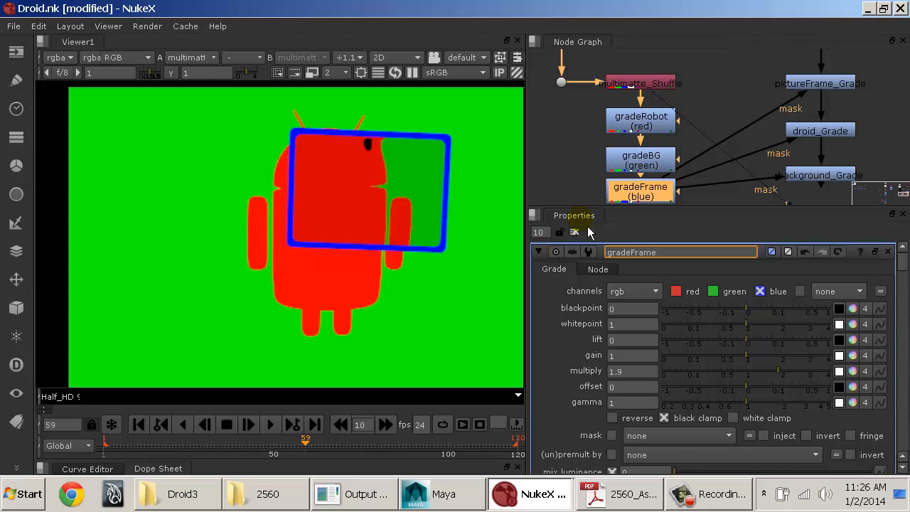
Step: Enlarge the node graph, select gradeRobot, gradeBG and gradeFrame, and shift the three nodes slightly as a group
{"action": "left_click", "coordinate": [718, 115]}
{"action": "key", "text": "space"}
{"action": "middle_click_drag", "start_coordinate": [672, 177], "coordinate": [319, 284]}
{"action": "middle_click_drag", "start_coordinate": [354, 293], "coordinate": [364, 347]}
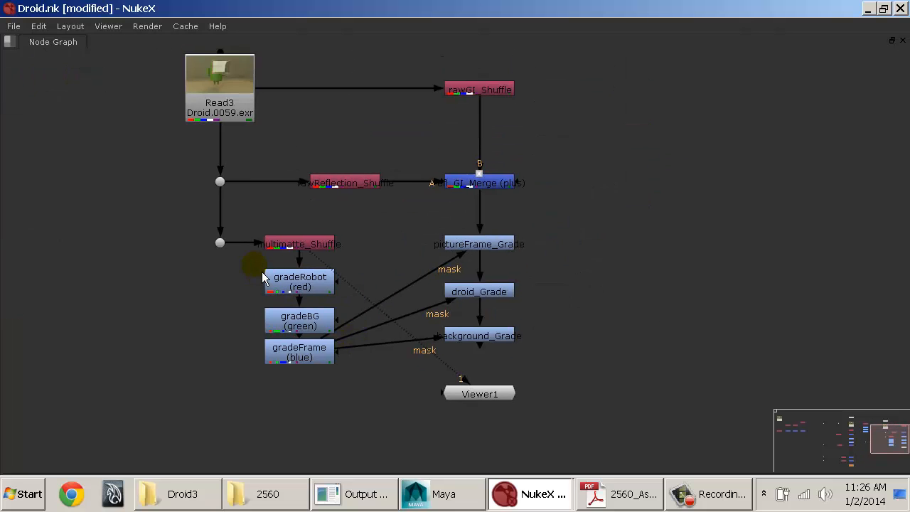
{"action": "left_click_drag", "start_coordinate": [262, 278], "coordinate": [367, 397]}
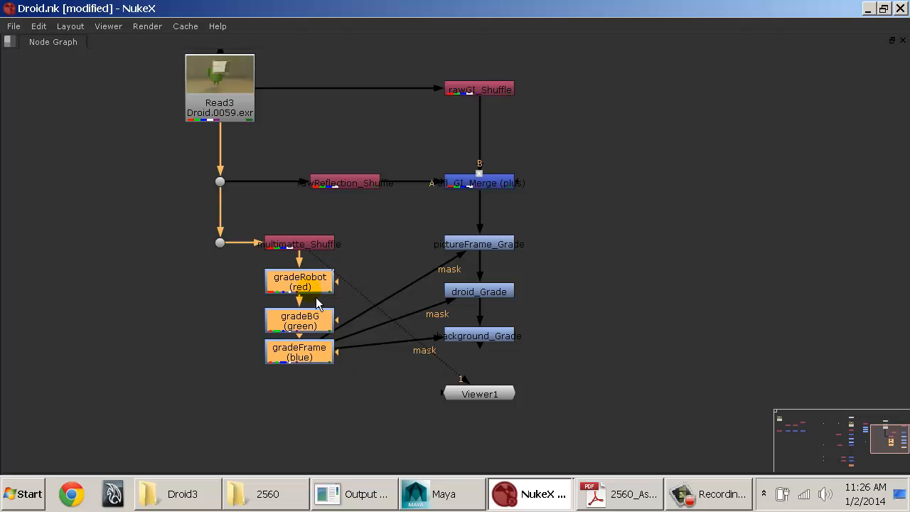
{"action": "mouse_move", "coordinate": [316, 300]}
{"action": "left_mouse_down"}
{"action": "mouse_move", "coordinate": [325, 291]}
{"action": "mouse_move", "coordinate": [326, 299]}
{"action": "left_mouse_up"}
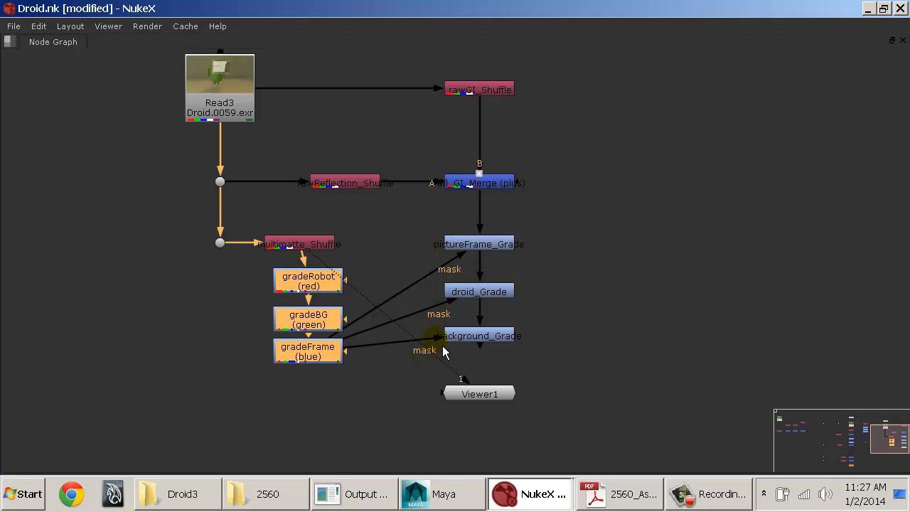
Step: Add a separate Grade node in empty space away from the trees and connect its mask input to gradeFrame
{"action": "middle_click_drag", "start_coordinate": [568, 355], "coordinate": [610, 128]}
{"action": "middle_click_drag", "start_coordinate": [599, 289], "coordinate": [566, 89]}
{"action": "scroll", "coordinate": [529, 310], "scroll_direction": "down", "scroll_amount": 6}
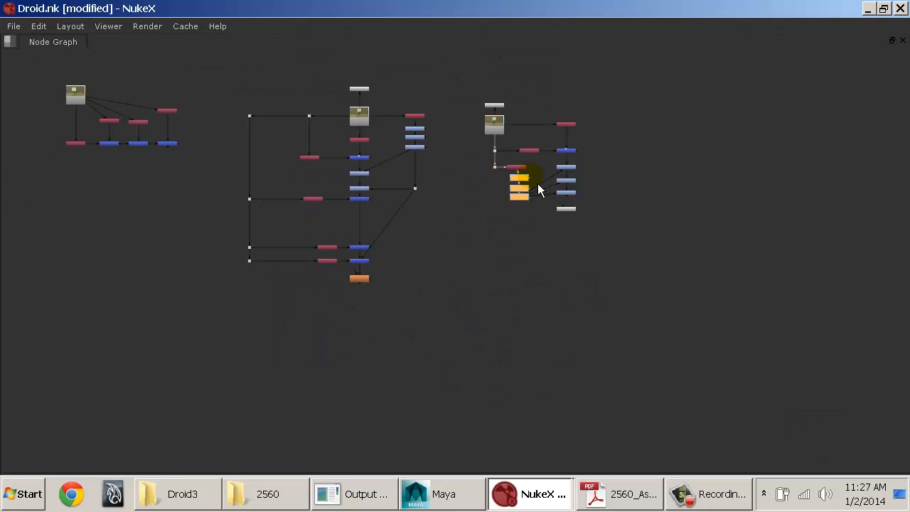
{"action": "left_click", "coordinate": [610, 382]}
{"action": "key", "text": "Tab"}
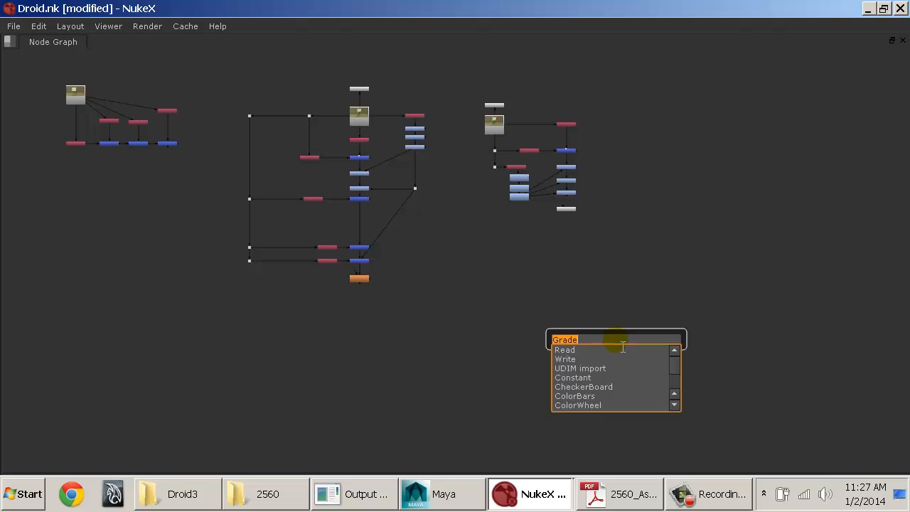
{"action": "key", "text": "Return"}
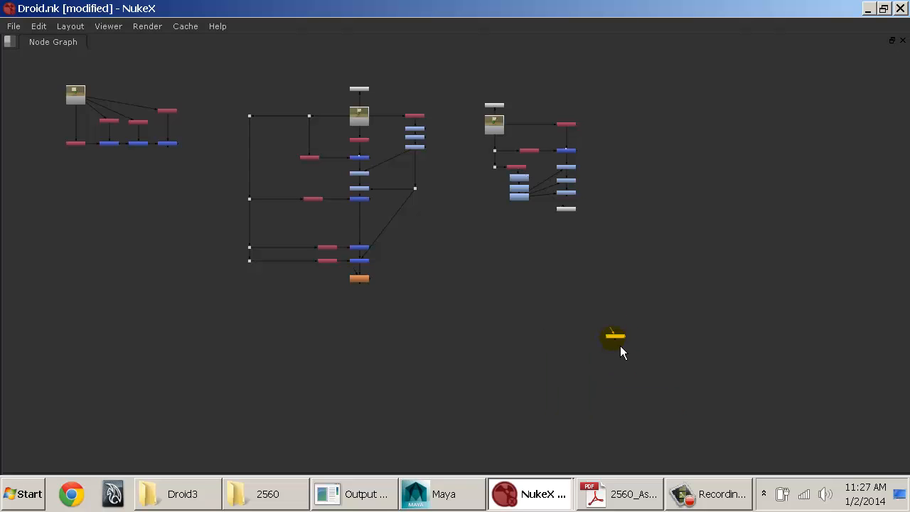
{"action": "left_click_drag", "start_coordinate": [620, 347], "coordinate": [537, 198]}
{"action": "middle_click_drag", "start_coordinate": [531, 232], "coordinate": [567, 274]}
{"action": "middle_click_drag", "start_coordinate": [645, 266], "coordinate": [557, 211], "text": "alt"}
{"action": "middle_click_drag", "start_coordinate": [631, 243], "coordinate": [604, 252], "text": "alt"}
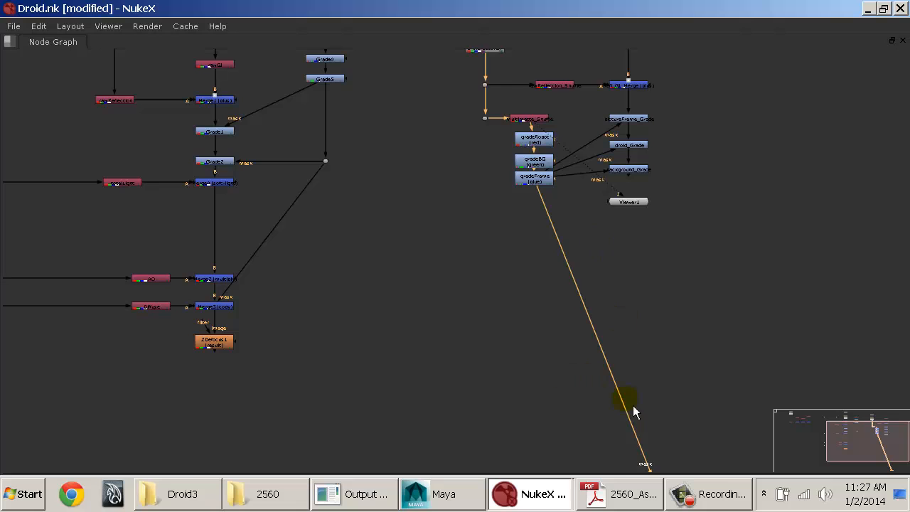
Step: Delete the extra Grade node whose mask is fed by gradeFrame
{"action": "middle_click_drag", "start_coordinate": [633, 407], "coordinate": [514, 331]}
{"action": "left_click_drag", "start_coordinate": [506, 380], "coordinate": [690, 390]}
{"action": "key", "text": "Delete"}
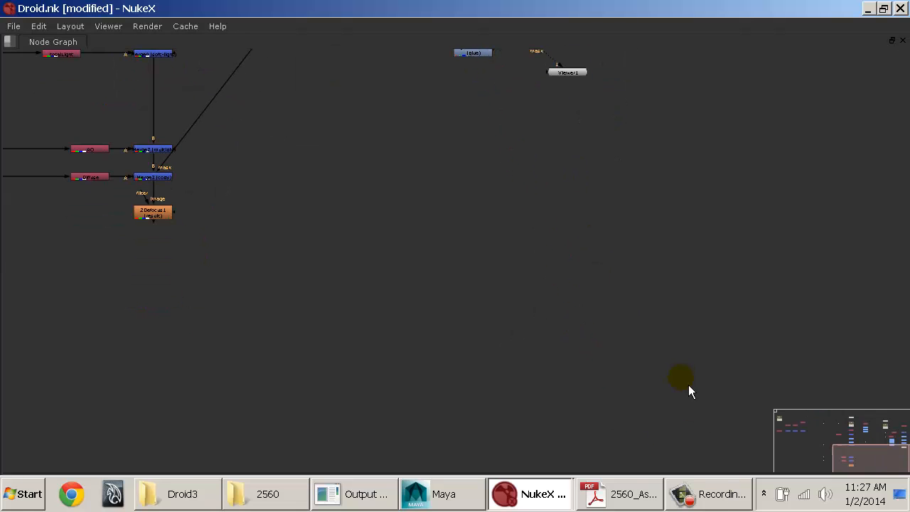
Step: Reposition the lower dot and the multimatte_Shuffle node, shifting the shuffle away from the main merge branch
{"action": "middle_click_drag", "start_coordinate": [593, 117], "coordinate": [576, 334]}
{"action": "middle_click_drag", "start_coordinate": [523, 266], "coordinate": [623, 242], "text": "alt"}
{"action": "middle_click_drag", "start_coordinate": [621, 225], "coordinate": [625, 287]}
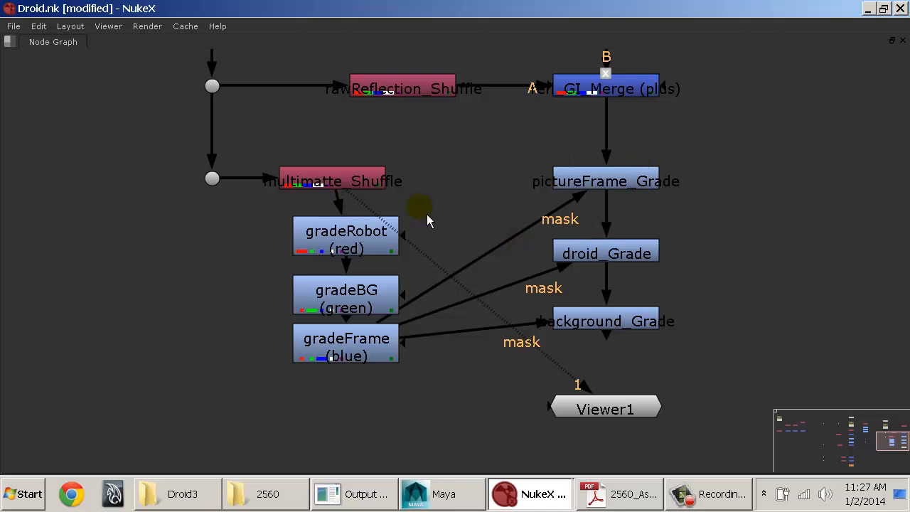
{"action": "left_click_drag", "start_coordinate": [212, 178], "coordinate": [212, 121]}
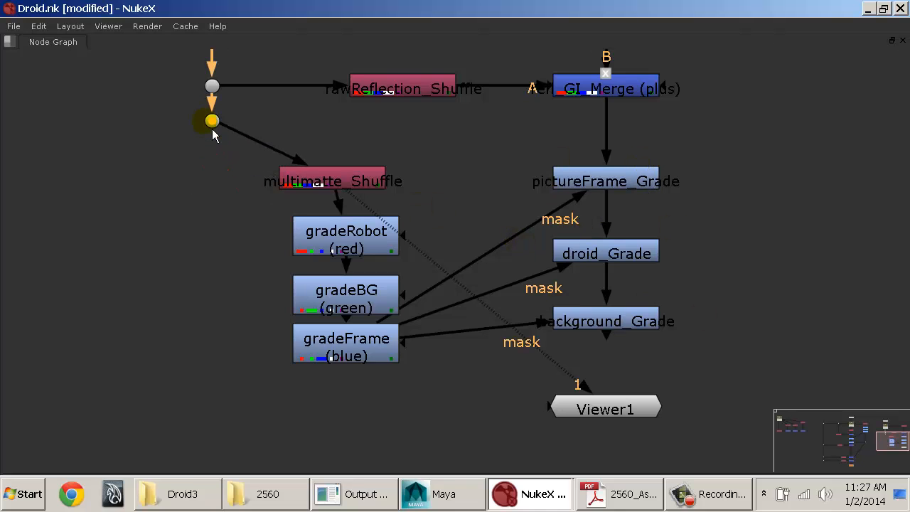
{"action": "left_click_drag", "start_coordinate": [337, 180], "coordinate": [396, 172]}
{"action": "middle_click_drag", "start_coordinate": [430, 187], "coordinate": [409, 219]}
{"action": "left_click_drag", "start_coordinate": [371, 209], "coordinate": [260, 213]}
Step: Place gradeRobot beside multimatte_Shuffle and stack gradeBG and gradeFrame directly beneath it
{"action": "left_click_drag", "start_coordinate": [336, 283], "coordinate": [409, 220]}
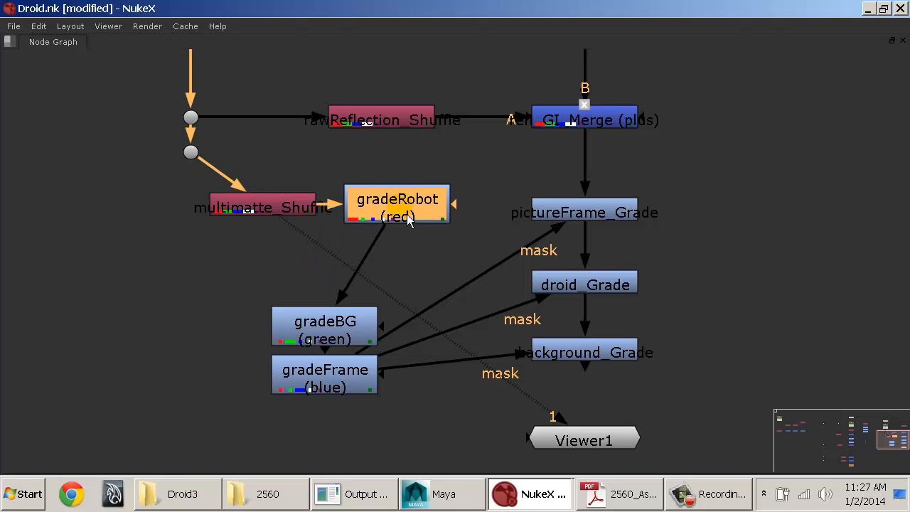
{"action": "left_click_drag", "start_coordinate": [328, 323], "coordinate": [400, 250]}
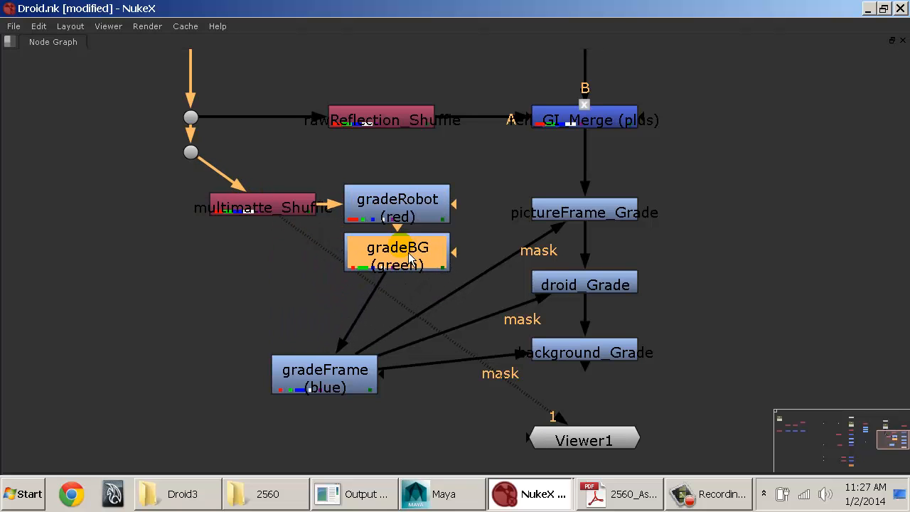
{"action": "left_click_drag", "start_coordinate": [348, 377], "coordinate": [424, 301]}
{"action": "middle_click_drag", "start_coordinate": [471, 249], "coordinate": [378, 310]}
Step: Level the lower dot with multimatte_Shuffle, shift the shuffle and its grades slightly away from it, and align gradeFrame under gradeBG
{"action": "left_click_drag", "start_coordinate": [131, 205], "coordinate": [135, 264]}
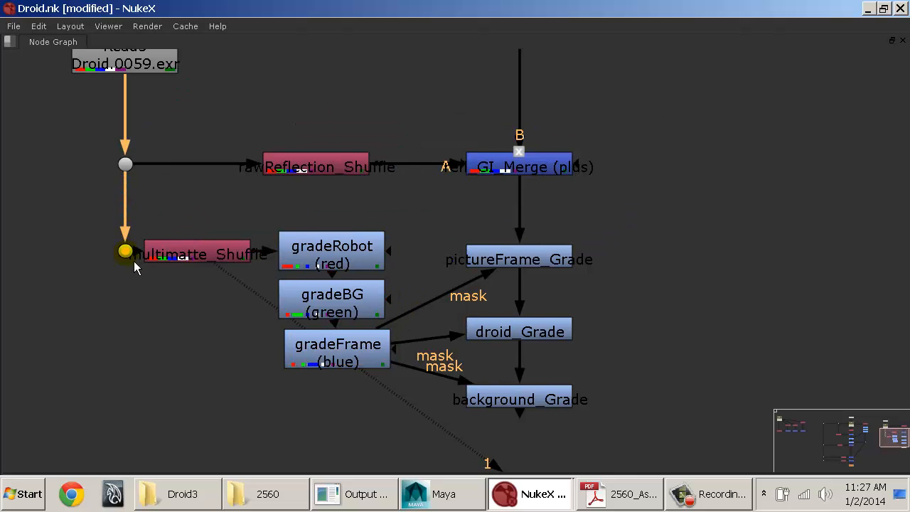
{"action": "middle_click_drag", "start_coordinate": [242, 254], "coordinate": [197, 203]}
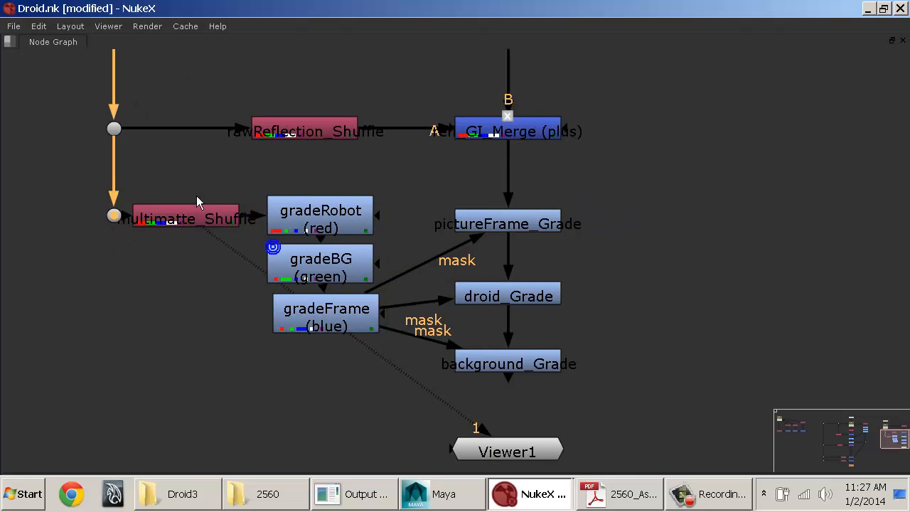
{"action": "left_click", "coordinate": [115, 169]}
{"action": "left_click_drag", "start_coordinate": [126, 168], "coordinate": [376, 329]}
{"action": "left_click", "coordinate": [315, 351]}
{"action": "left_click", "coordinate": [324, 329]}
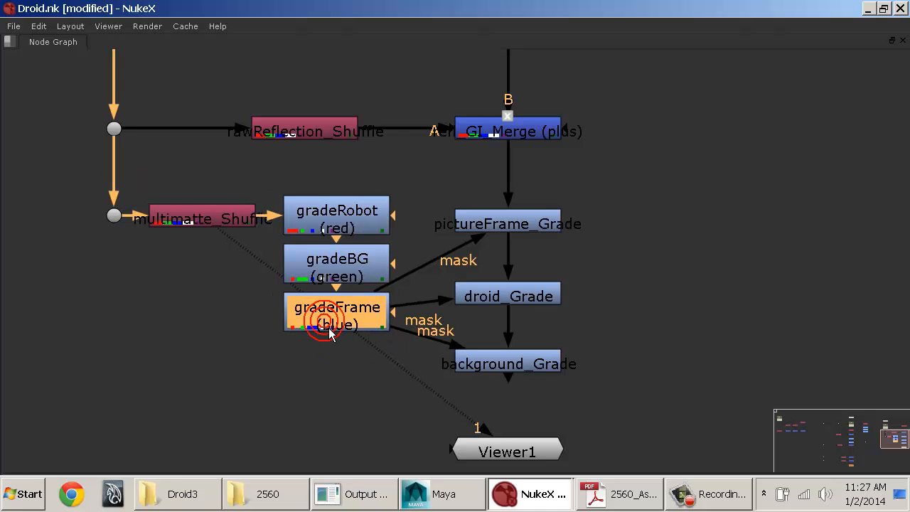
{"action": "left_click", "coordinate": [435, 235]}
Step: Move pictureFrame_Grade, droid_Grade and background_Grade down the main branch as a group, and place Viewer1 below them
{"action": "middle_click_drag", "start_coordinate": [411, 199], "coordinate": [356, 197]}
{"action": "left_click_drag", "start_coordinate": [369, 165], "coordinate": [564, 388]}
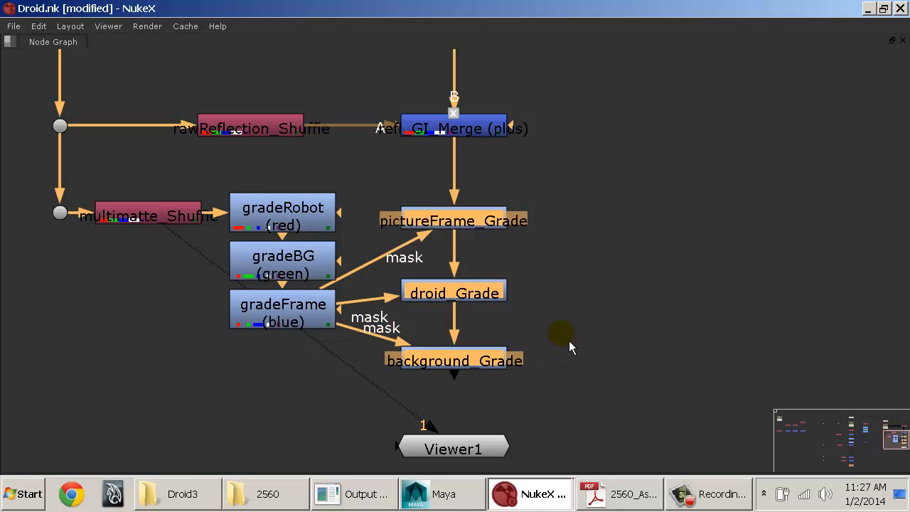
{"action": "left_click", "coordinate": [580, 257]}
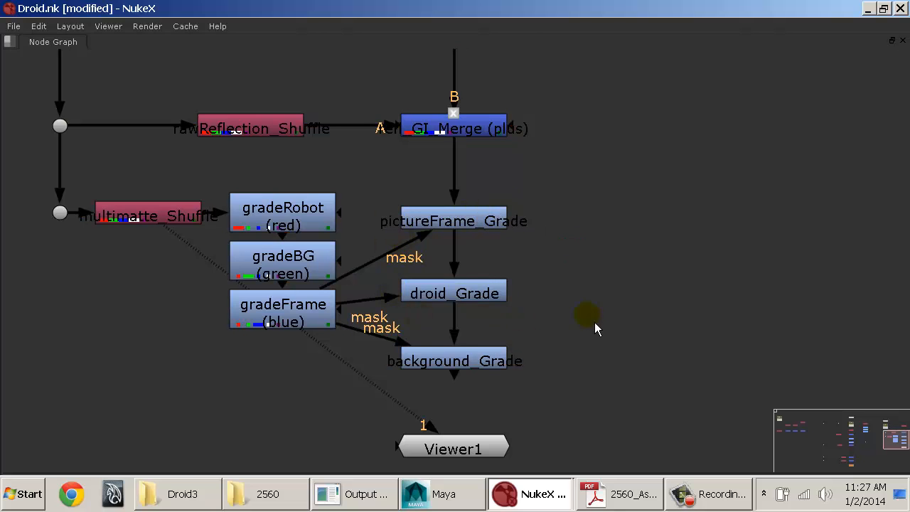
{"action": "middle_click_drag", "start_coordinate": [596, 328], "coordinate": [600, 277]}
{"action": "left_click_drag", "start_coordinate": [626, 139], "coordinate": [400, 346]}
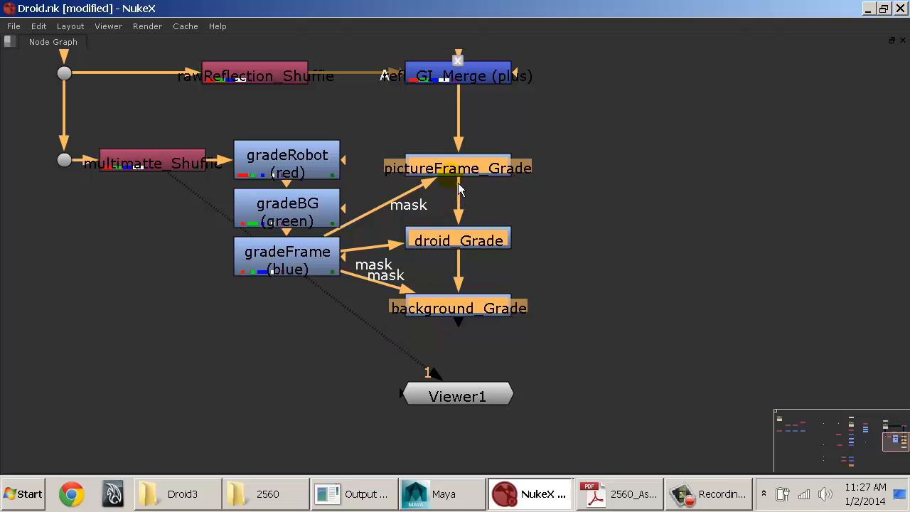
{"action": "left_click_drag", "start_coordinate": [459, 171], "coordinate": [459, 350]}
{"action": "middle_click_drag", "start_coordinate": [569, 377], "coordinate": [561, 188]}
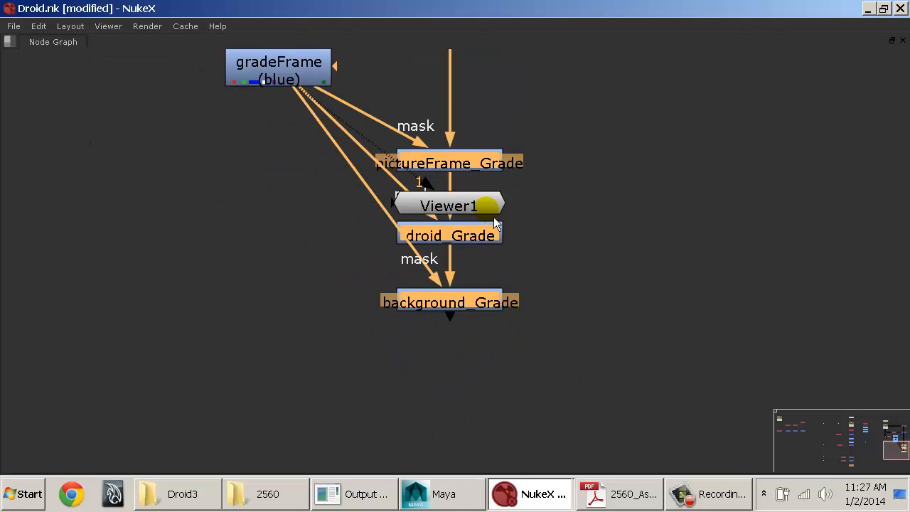
{"action": "left_click_drag", "start_coordinate": [496, 224], "coordinate": [495, 438]}
{"action": "middle_click_drag", "start_coordinate": [528, 169], "coordinate": [529, 311]}
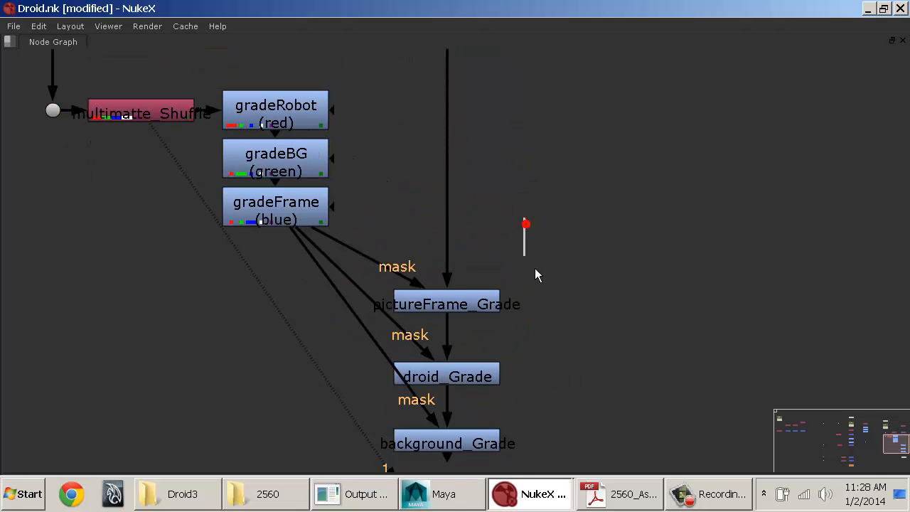
Step: Restore the full workspace layout and add a Copy node in empty space beside the main branch
{"action": "key", "text": "space"}
{"action": "key", "text": "f"}
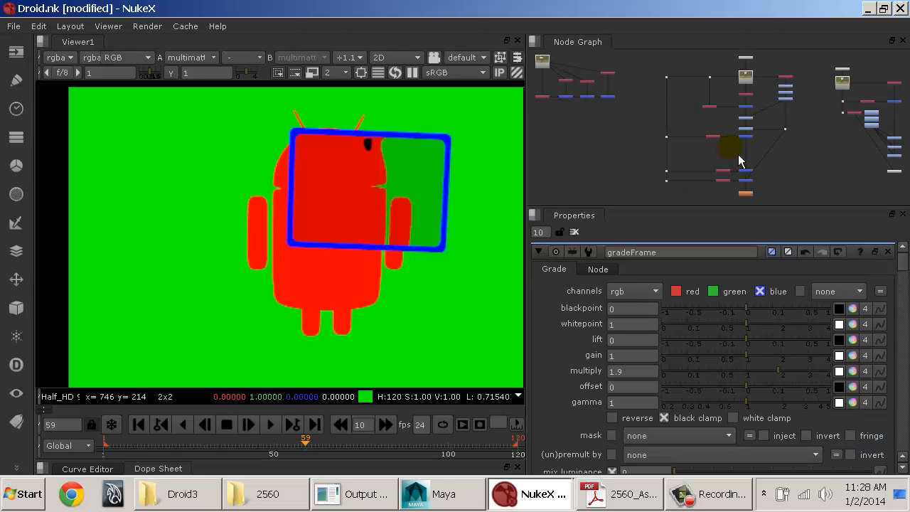
{"action": "middle_click_drag", "start_coordinate": [768, 147], "coordinate": [538, 147]}
{"action": "scroll", "coordinate": [539, 147], "scroll_direction": "up", "scroll_amount": 6}
{"action": "mouse_move", "coordinate": [686, 147]}
{"action": "middle_mouse_down"}
{"action": "mouse_move", "coordinate": [599, 139]}
{"action": "mouse_move", "coordinate": [664, 106]}
{"action": "mouse_move", "coordinate": [613, 138]}
{"action": "mouse_move", "coordinate": [664, 142]}
{"action": "middle_mouse_up"}
{"action": "left_click", "coordinate": [669, 136]}
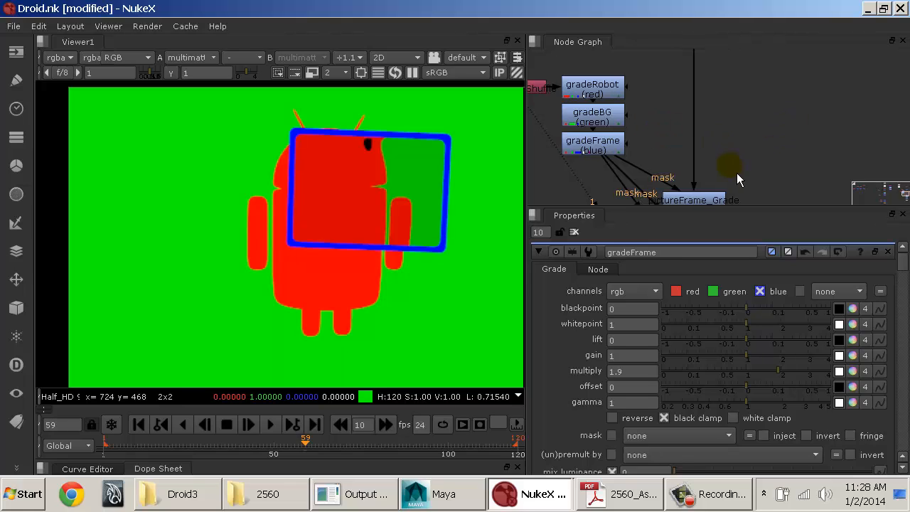
{"action": "middle_click_drag", "start_coordinate": [736, 172], "coordinate": [746, 141]}
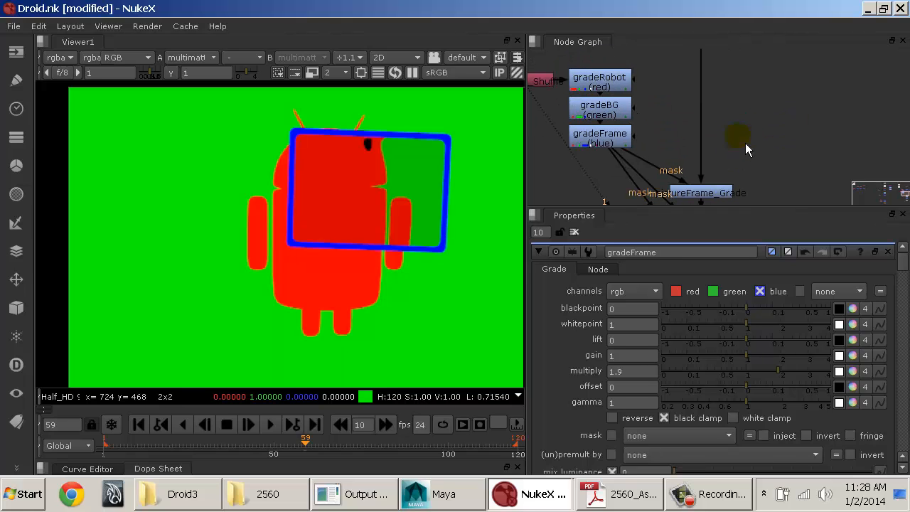
{"action": "key", "text": "Tab"}
{"action": "type", "text": "cop"}
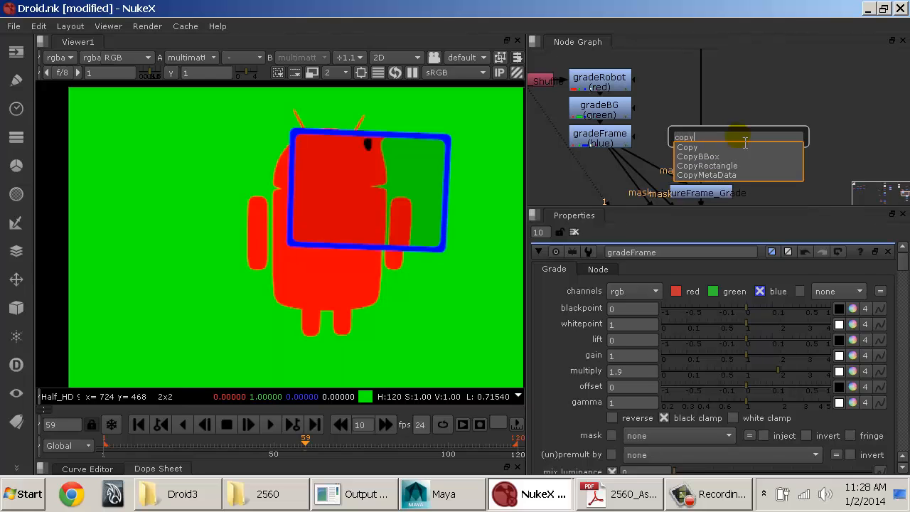
{"action": "left_click", "coordinate": [699, 151]}
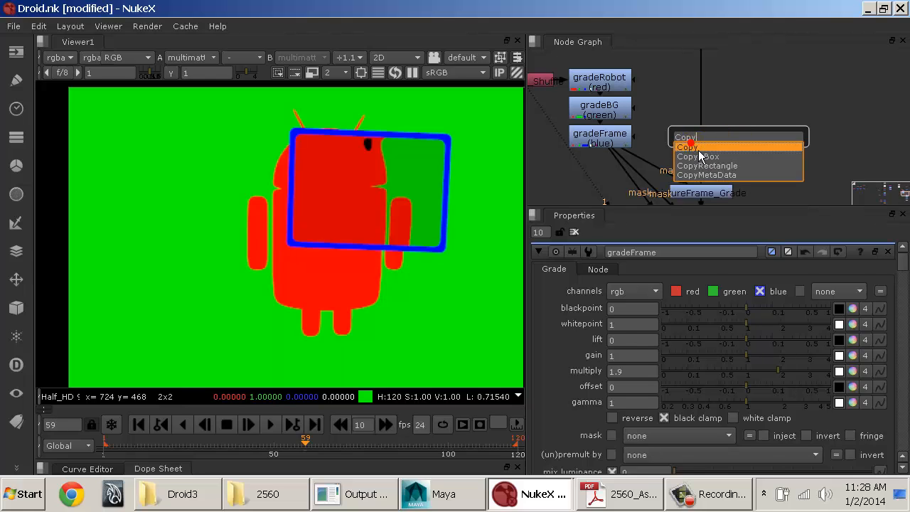
{"action": "left_click_drag", "start_coordinate": [749, 143], "coordinate": [789, 141]}
{"action": "middle_click_drag", "start_coordinate": [757, 130], "coordinate": [738, 133]}
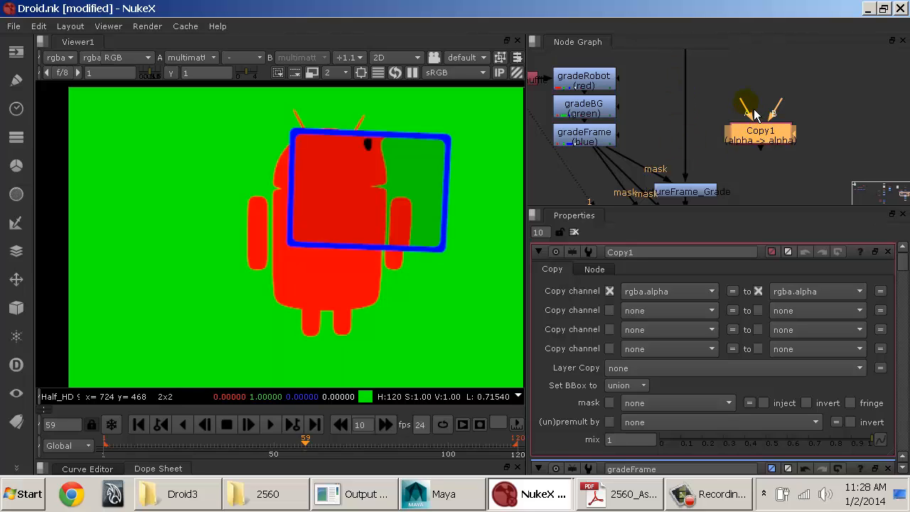
Step: Connect Copy1's A input to gradeFrame and insert the node between refl_GI_Merge and pictureFrame_Grade
{"action": "left_click_drag", "start_coordinate": [741, 100], "coordinate": [589, 135]}
{"action": "middle_click_drag", "start_coordinate": [711, 112], "coordinate": [700, 169]}
{"action": "left_click_drag", "start_coordinate": [775, 160], "coordinate": [685, 85]}
{"action": "middle_click_drag", "start_coordinate": [751, 147], "coordinate": [744, 75]}
{"action": "middle_click_drag", "start_coordinate": [686, 72], "coordinate": [702, 115]}
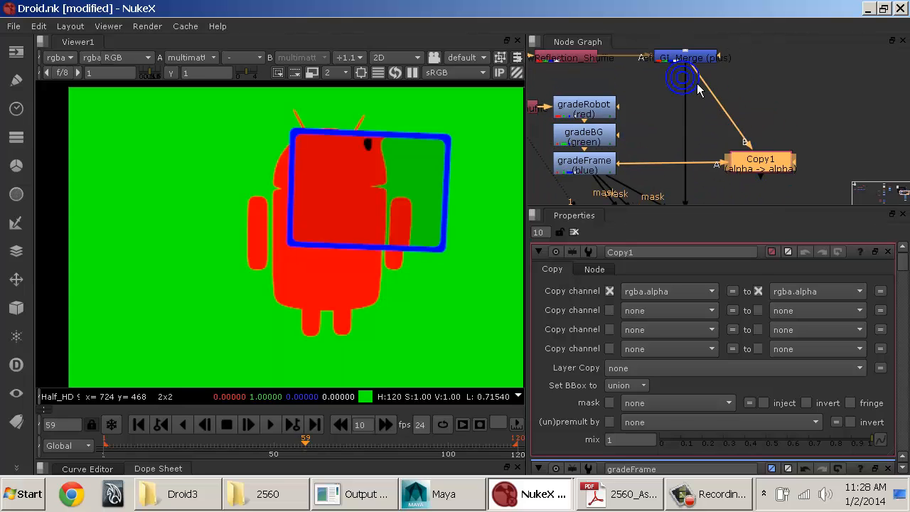
{"action": "left_click_drag", "start_coordinate": [683, 67], "coordinate": [691, 76]}
{"action": "left_click_drag", "start_coordinate": [775, 169], "coordinate": [688, 173]}
{"action": "middle_click_drag", "start_coordinate": [702, 153], "coordinate": [712, 119]}
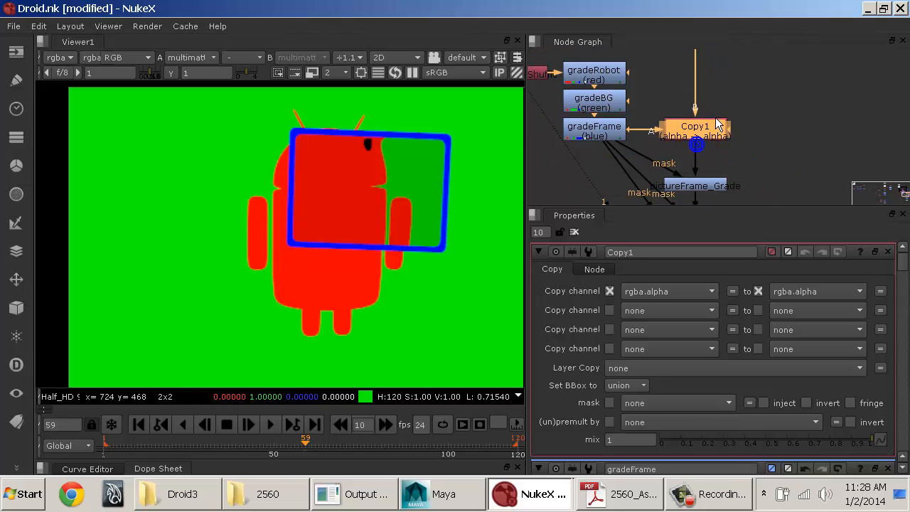
Step: Enlarge the node graph and trace the flow from Read3 through rawGI_Shuffle and rawReflection_Shuffle to refl_GI_Merge
{"action": "key", "text": "space"}
{"action": "middle_click_drag", "start_coordinate": [642, 188], "coordinate": [527, 327]}
{"action": "scroll", "coordinate": [550, 284], "scroll_direction": "up", "scroll_amount": 5}
{"action": "middle_click_drag", "start_coordinate": [615, 253], "coordinate": [511, 267]}
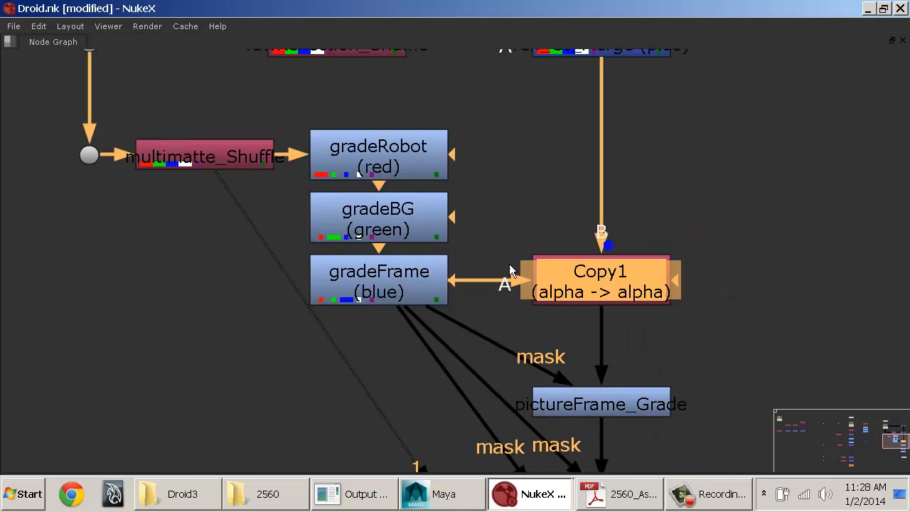
{"action": "left_click", "coordinate": [435, 287]}
{"action": "middle_click_drag", "start_coordinate": [467, 218], "coordinate": [468, 389]}
{"action": "middle_click_drag", "start_coordinate": [500, 217], "coordinate": [575, 348]}
{"action": "scroll", "coordinate": [585, 325], "scroll_direction": "down", "scroll_amount": 2}
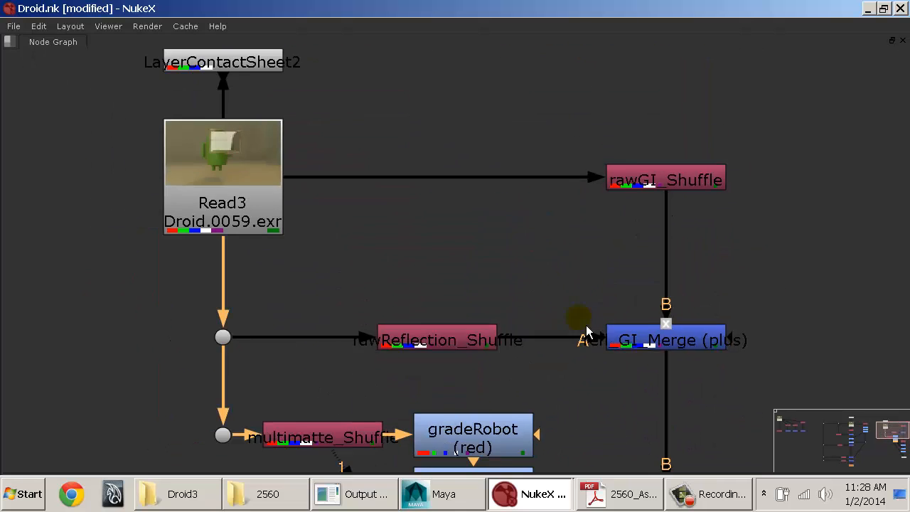
{"action": "middle_click_drag", "start_coordinate": [554, 310], "coordinate": [549, 300]}
{"action": "scroll", "coordinate": [527, 292], "scroll_direction": "down", "scroll_amount": 2}
{"action": "middle_click_drag", "start_coordinate": [474, 275], "coordinate": [445, 240]}
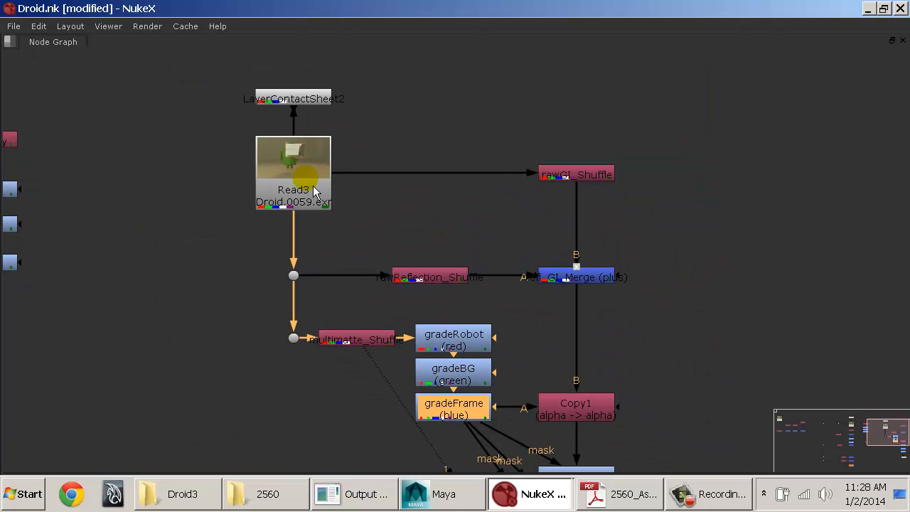
{"action": "left_click", "coordinate": [303, 178]}
{"action": "left_click", "coordinate": [573, 178]}
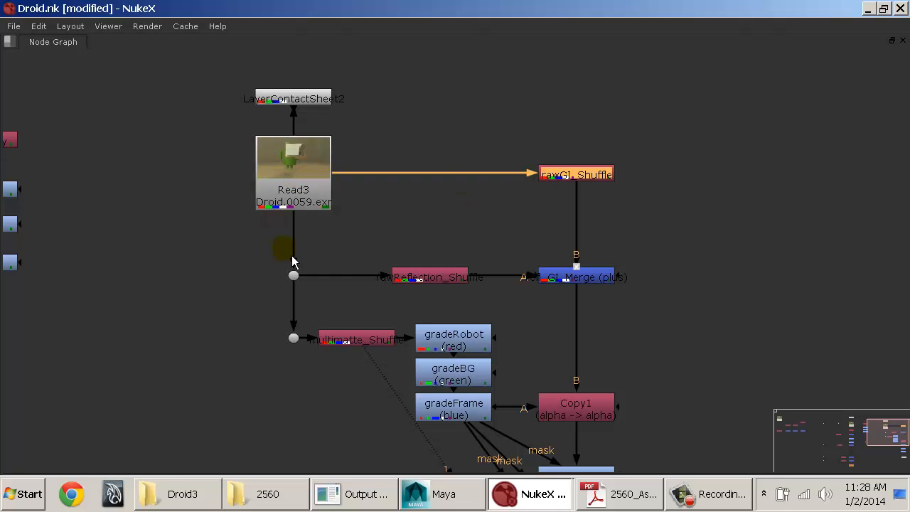
{"action": "left_click", "coordinate": [427, 278]}
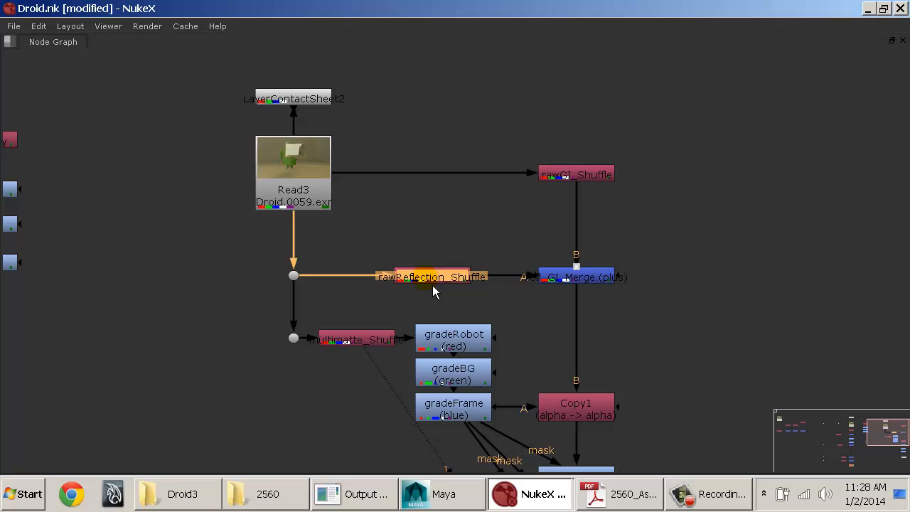
{"action": "left_click", "coordinate": [569, 284]}
{"action": "middle_click_drag", "start_coordinate": [607, 364], "coordinate": [547, 268]}
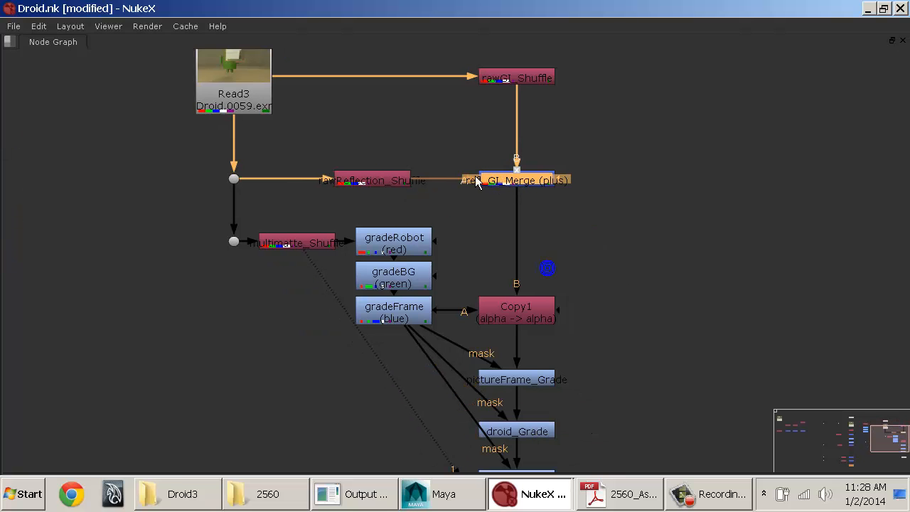
Step: Examine the multimatte branch from multimatte_Shuffle through its three grades into Copy1, pictureFrame_Grade and droid_Grade
{"action": "left_click", "coordinate": [283, 246]}
{"action": "left_click", "coordinate": [392, 245]}
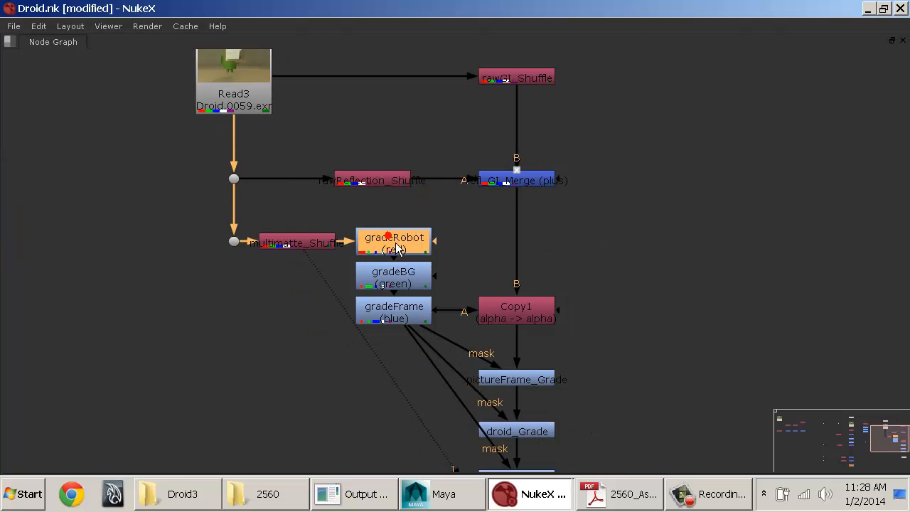
{"action": "left_click", "coordinate": [401, 274]}
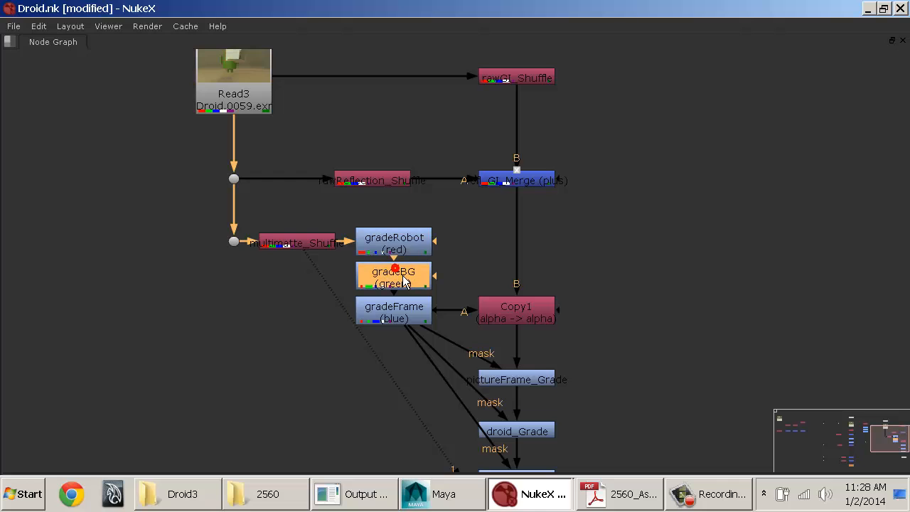
{"action": "left_click", "coordinate": [393, 313]}
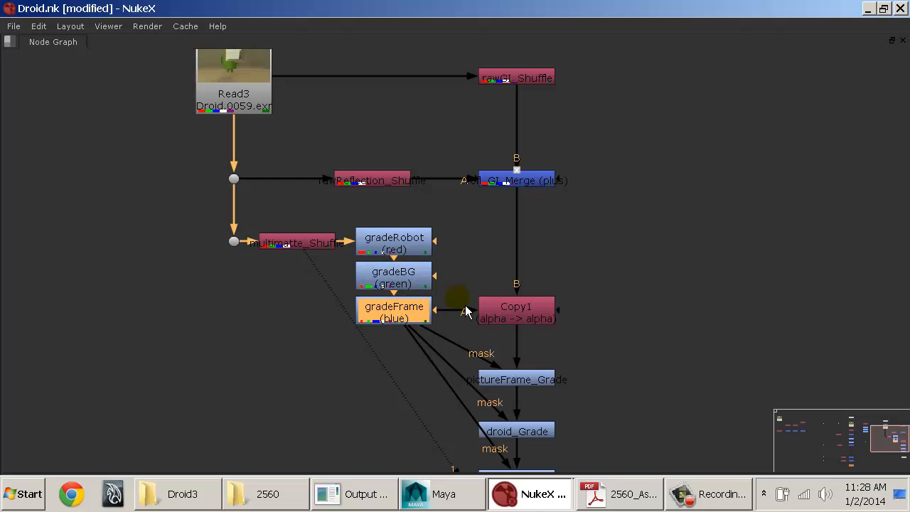
{"action": "scroll", "coordinate": [431, 280], "scroll_direction": "up", "scroll_amount": 3}
{"action": "middle_click_drag", "start_coordinate": [407, 213], "coordinate": [391, 185]}
{"action": "left_click", "coordinate": [401, 216]}
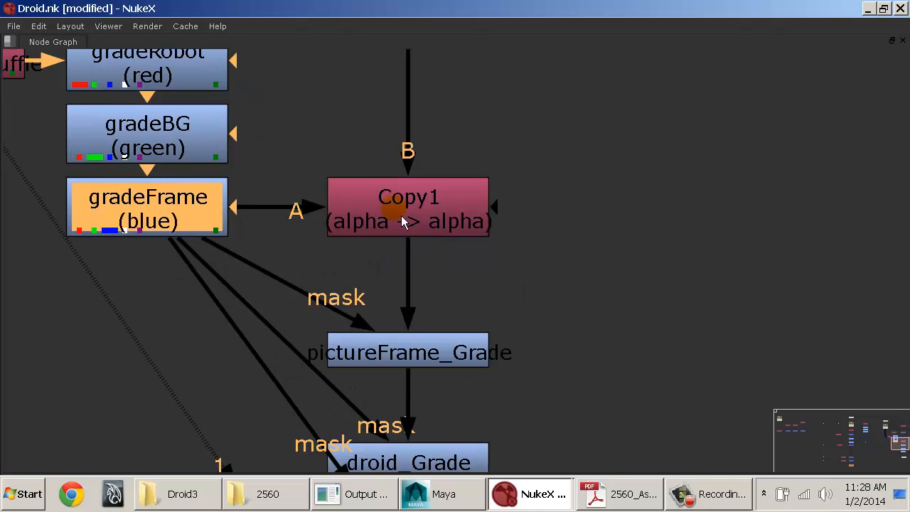
{"action": "middle_click_drag", "start_coordinate": [485, 138], "coordinate": [502, 216]}
{"action": "left_click", "coordinate": [384, 295]}
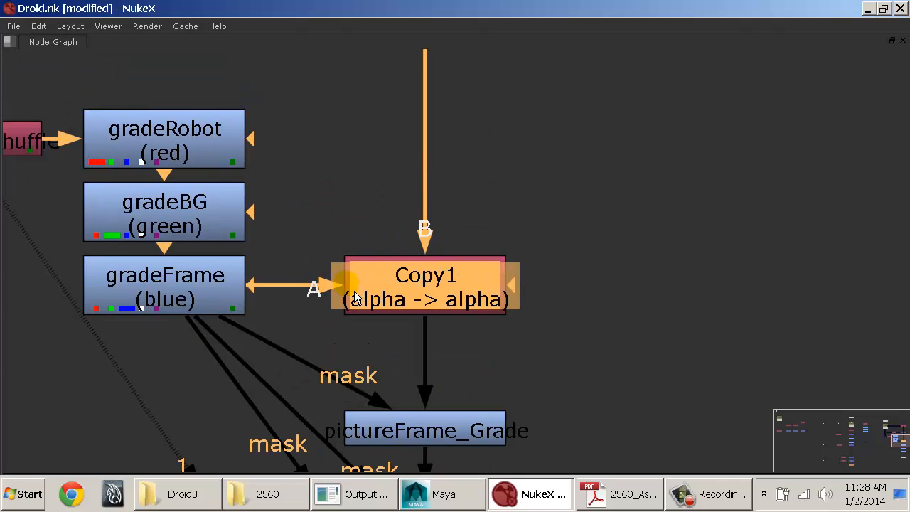
{"action": "middle_click_drag", "start_coordinate": [448, 203], "coordinate": [445, 353]}
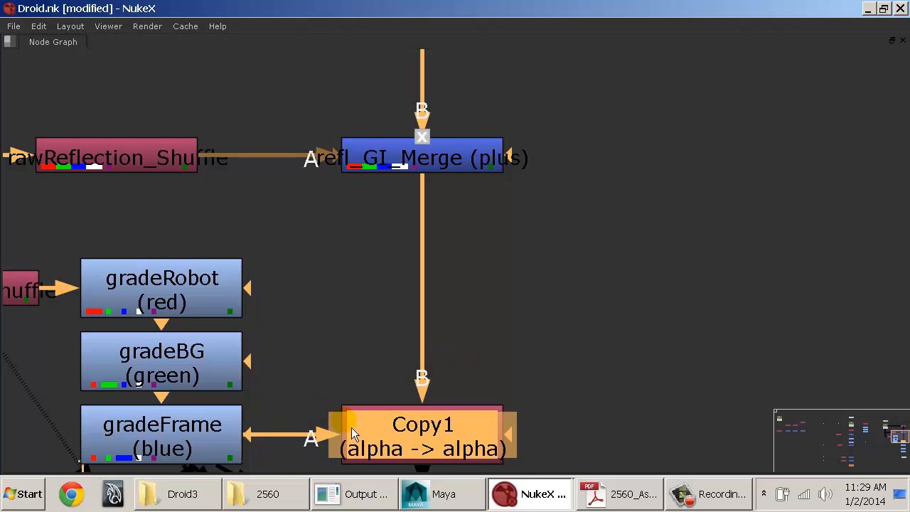
{"action": "middle_click_drag", "start_coordinate": [370, 414], "coordinate": [416, 311]}
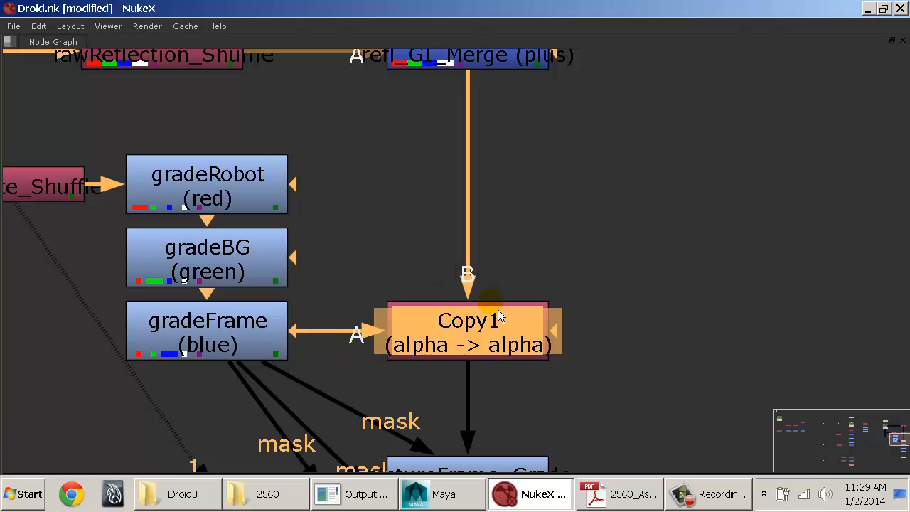
{"action": "middle_click_drag", "start_coordinate": [498, 370], "coordinate": [410, 160]}
{"action": "left_click", "coordinate": [390, 265]}
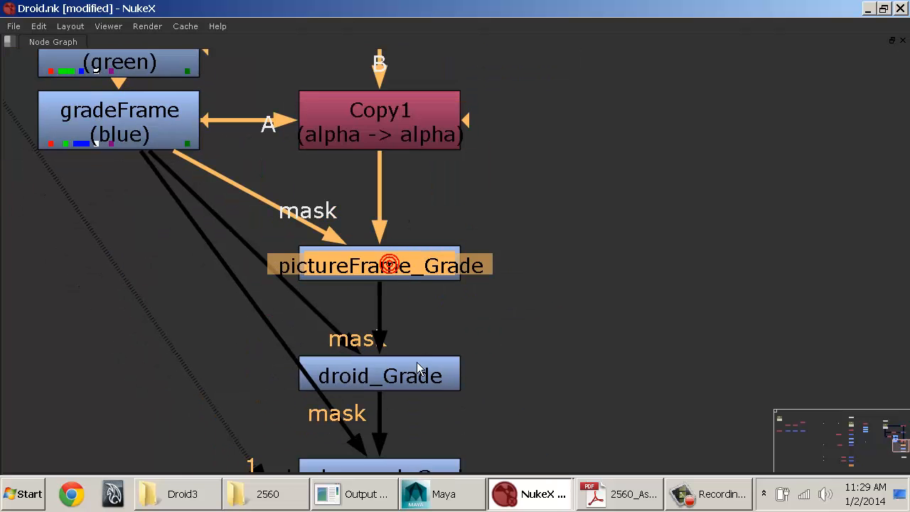
{"action": "left_click", "coordinate": [418, 370]}
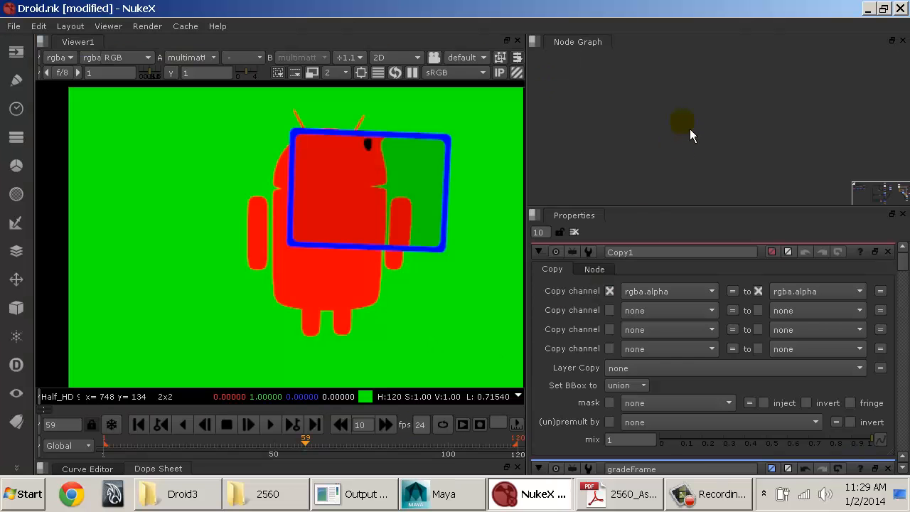
Step: Display gradeFrame's output in the viewer and inspect the refined red, green and blue masks
{"action": "middle_click", "coordinate": [749, 115]}
{"action": "middle_click_drag", "start_coordinate": [727, 133], "coordinate": [699, 161]}
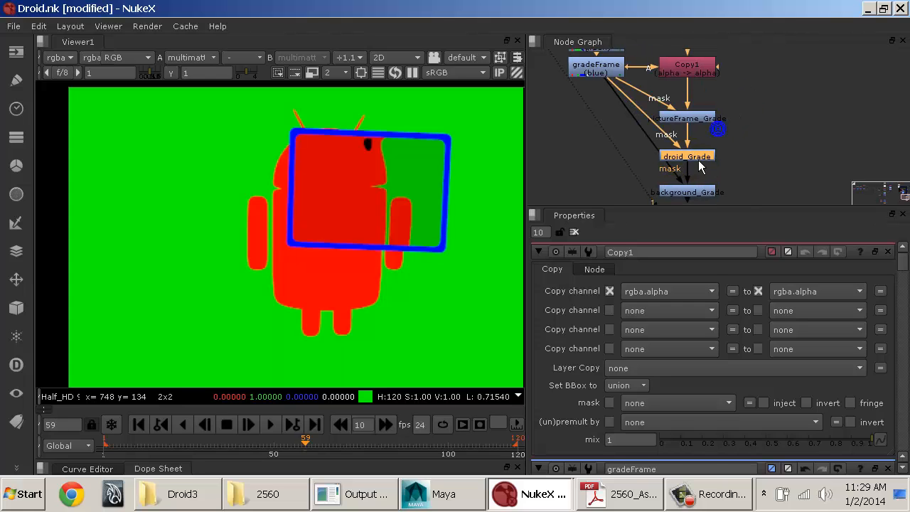
{"action": "middle_click_drag", "start_coordinate": [749, 105], "coordinate": [809, 177]}
{"action": "left_click", "coordinate": [641, 152], "text": "ctrl+shift"}
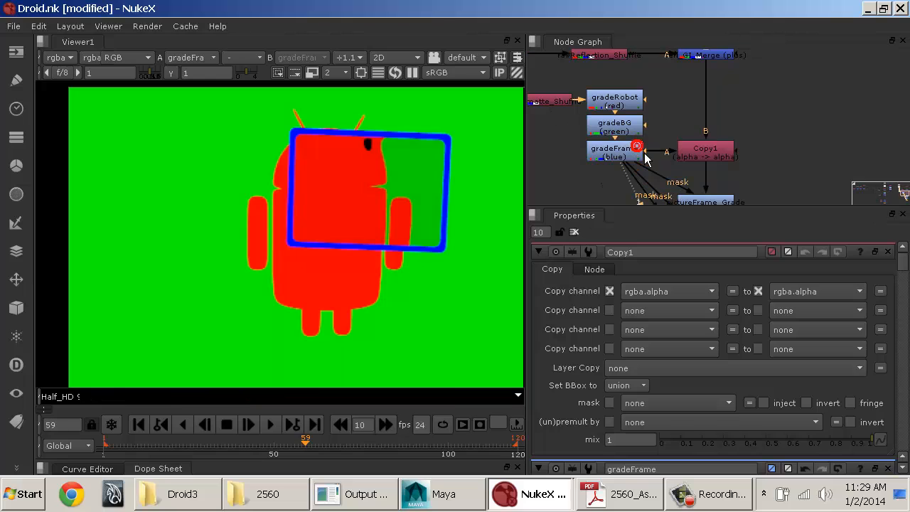
{"action": "middle_click_drag", "start_coordinate": [417, 208], "coordinate": [355, 225]}
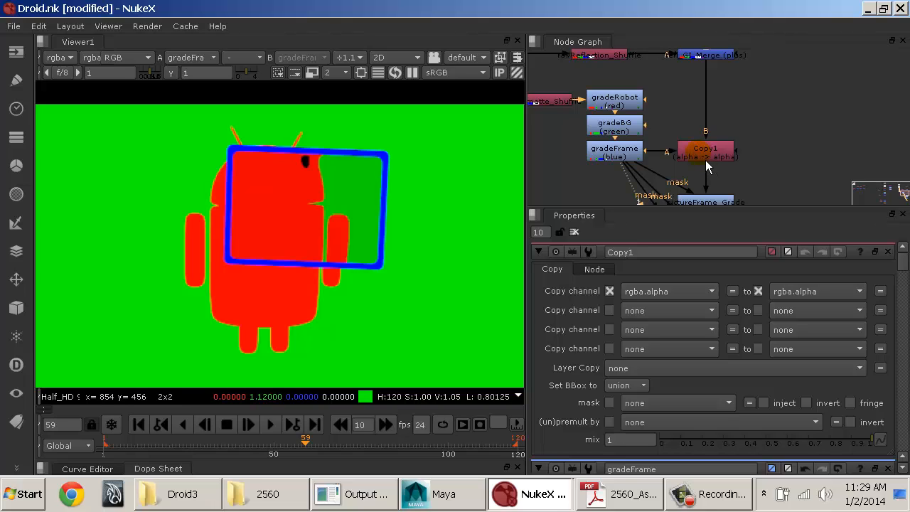
Step: Set Copy1's first channel pair to copy rgba.red into a new robot.mask channel, creating the robot layer
{"action": "left_click", "coordinate": [641, 291]}
{"action": "left_click", "coordinate": [663, 27]}
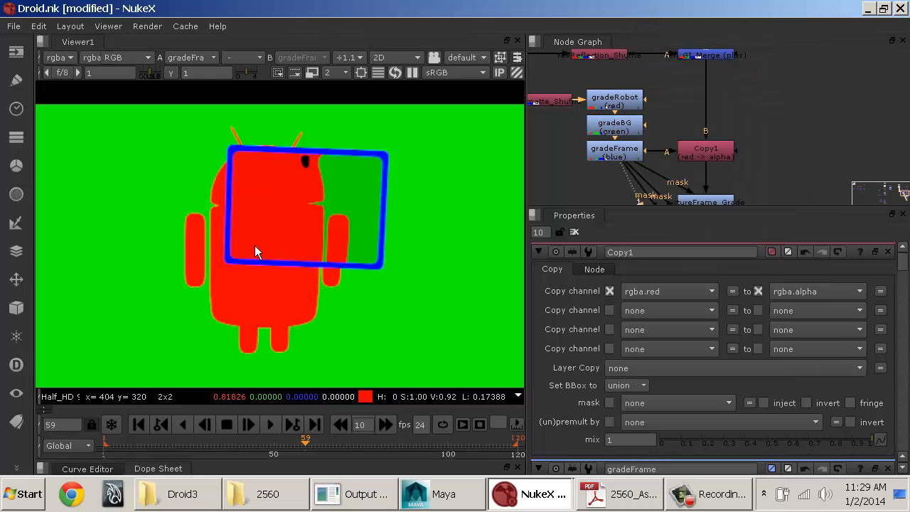
{"action": "left_click", "coordinate": [809, 293]}
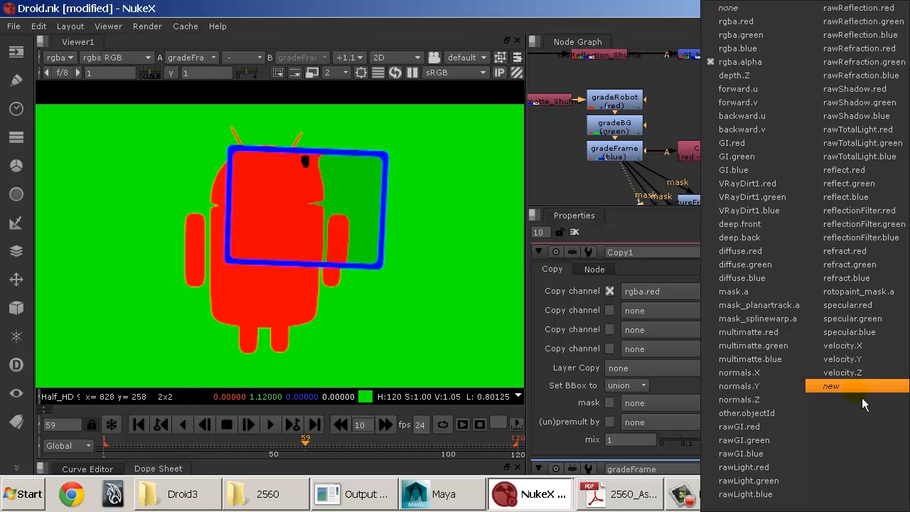
{"action": "left_click", "coordinate": [697, 303]}
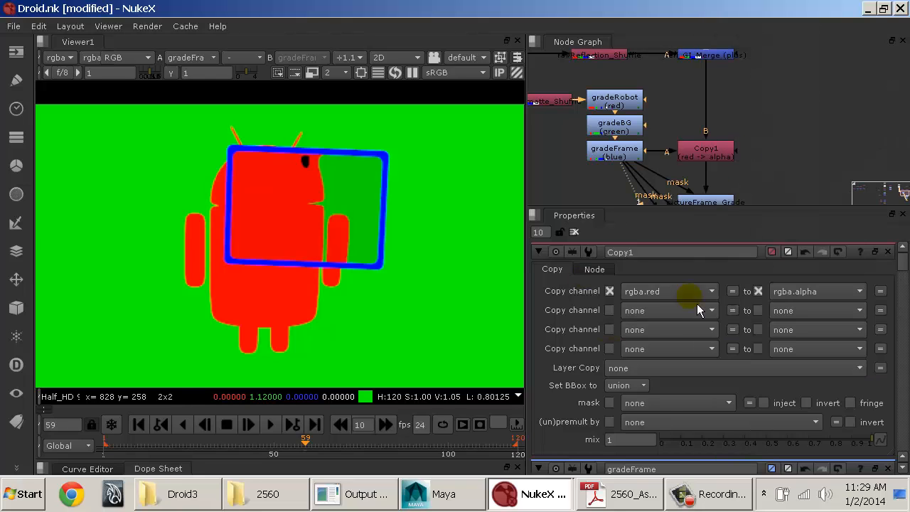
{"action": "left_click", "coordinate": [796, 304]}
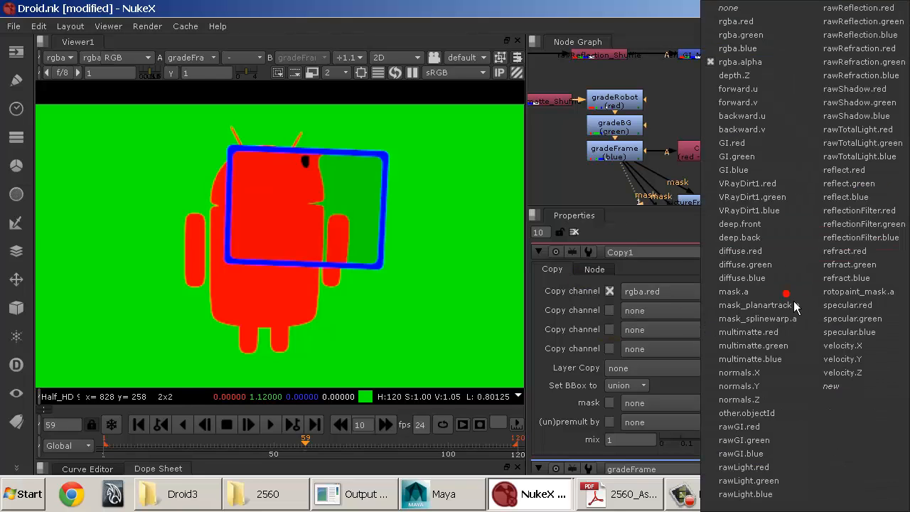
{"action": "left_click", "coordinate": [842, 389]}
{"action": "left_click_drag", "start_coordinate": [804, 351], "coordinate": [617, 301]}
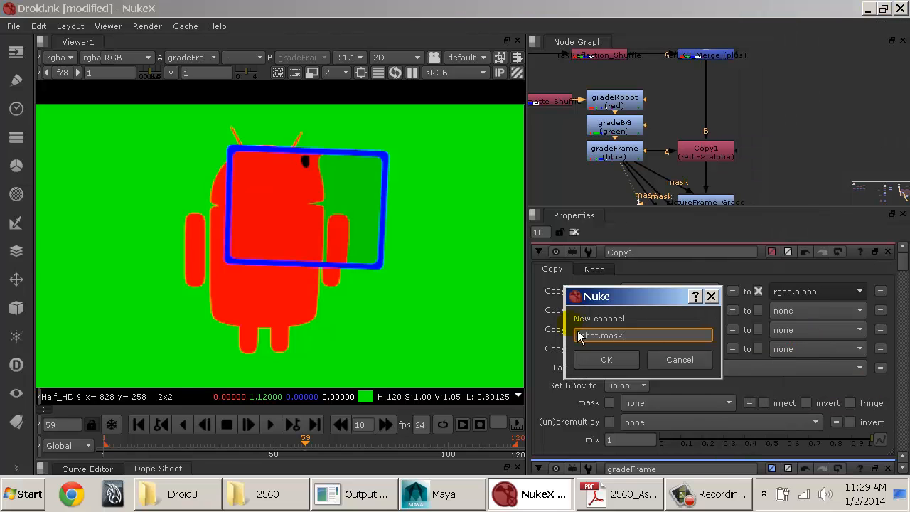
{"action": "key", "text": "Return"}
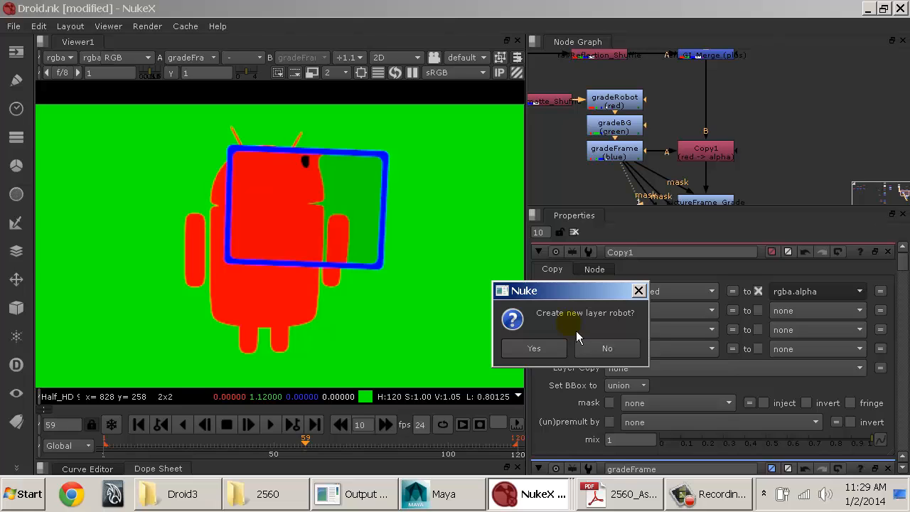
{"action": "left_click", "coordinate": [547, 351]}
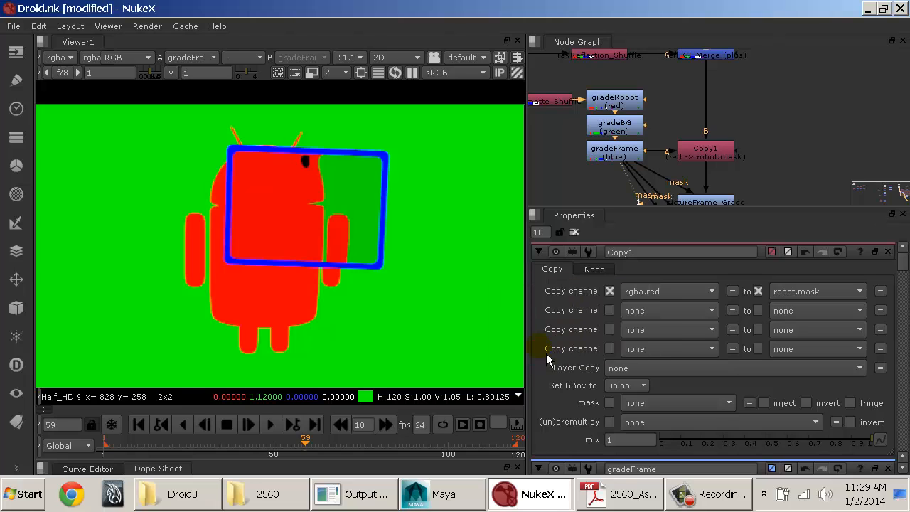
Step: Set Copy1's second channel pair to copy rgba.green into a new bg.mask channel, creating the bg layer
{"action": "middle_click_drag", "start_coordinate": [774, 174], "coordinate": [763, 165]}
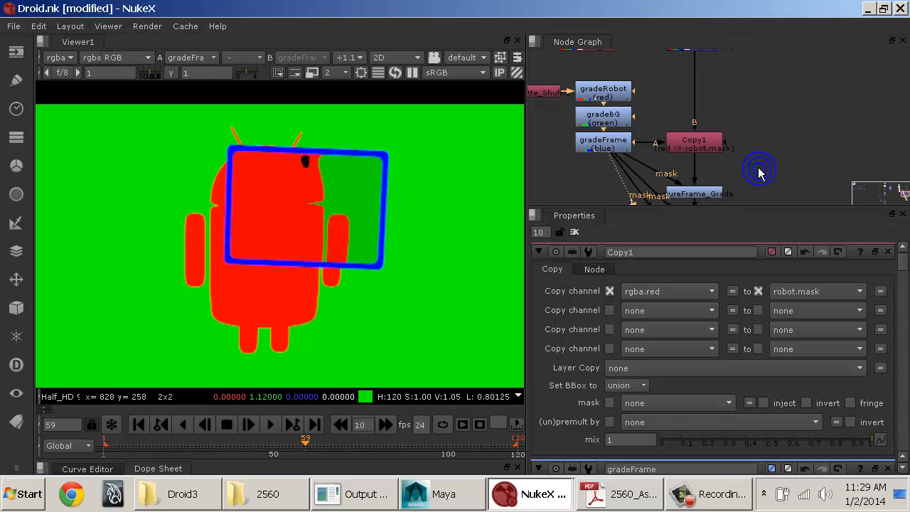
{"action": "left_click_drag", "start_coordinate": [690, 297], "coordinate": [669, 35]}
{"action": "left_click_drag", "start_coordinate": [825, 311], "coordinate": [835, 399]}
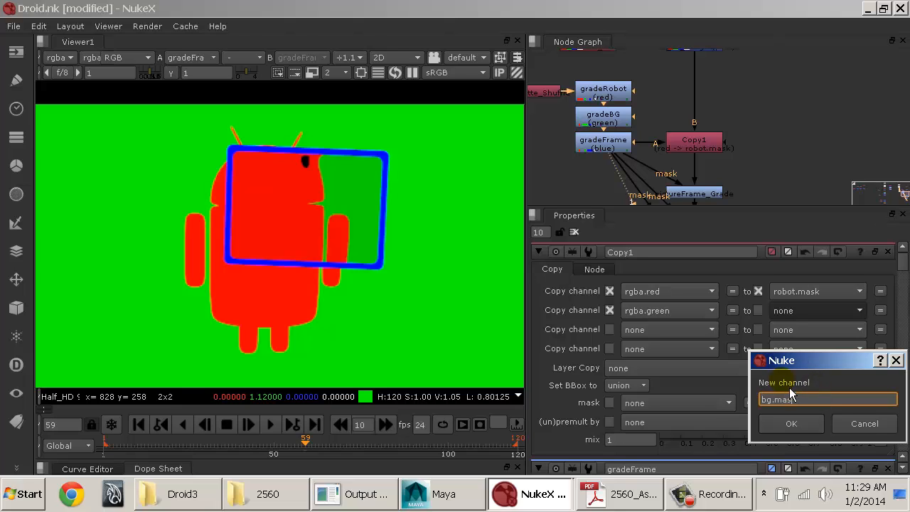
{"action": "type", "text": "bg.mask"}
{"action": "key", "text": "Return"}
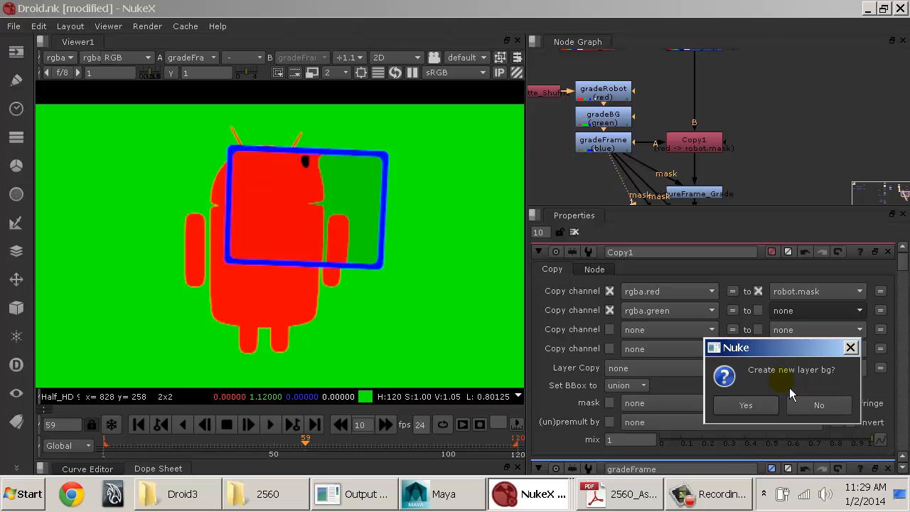
{"action": "left_click", "coordinate": [755, 412]}
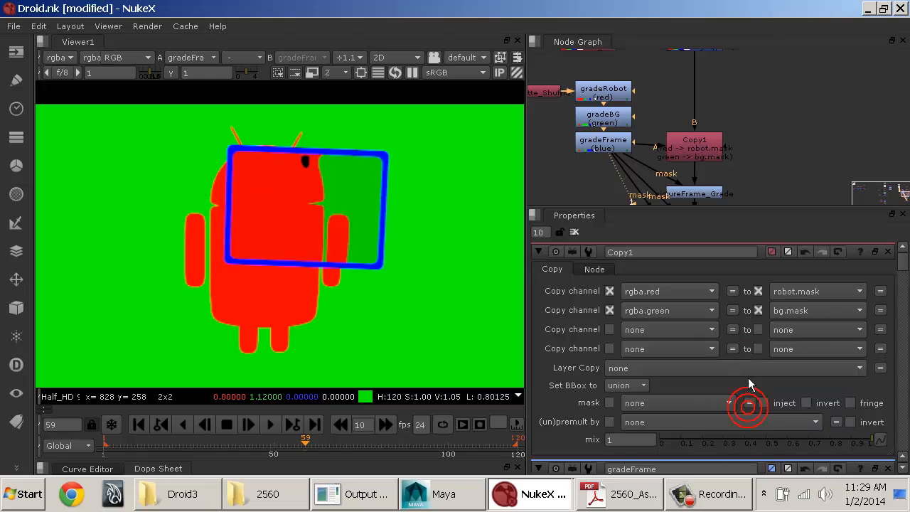
Step: Set Copy1's third channel pair to copy rgba.blue into a new frame.mask channel, creating the frame layer
{"action": "left_click", "coordinate": [669, 330]}
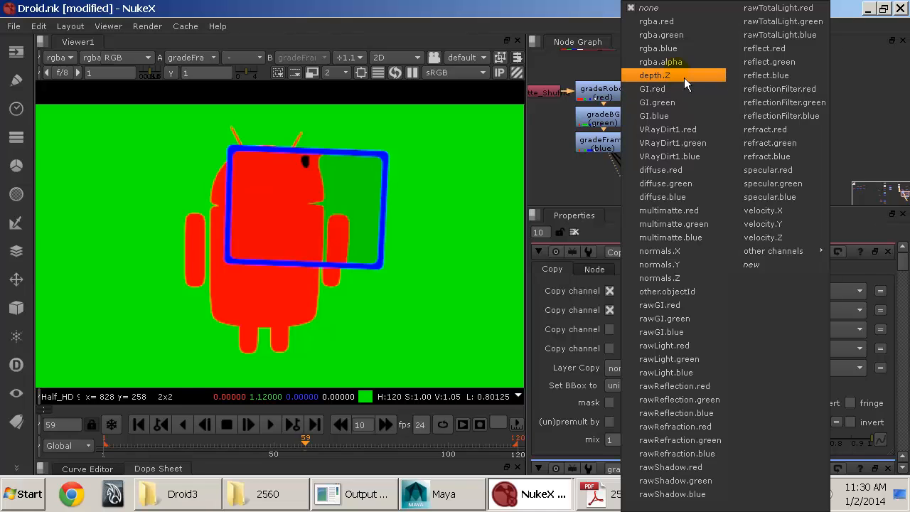
{"action": "left_click", "coordinate": [684, 49]}
{"action": "left_click", "coordinate": [796, 330]}
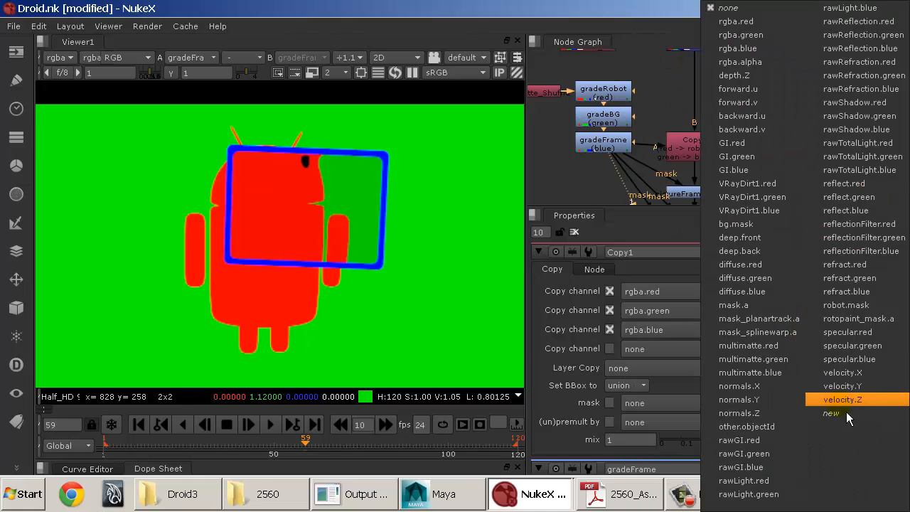
{"action": "left_click", "coordinate": [831, 413]}
{"action": "type", "text": "fra"}
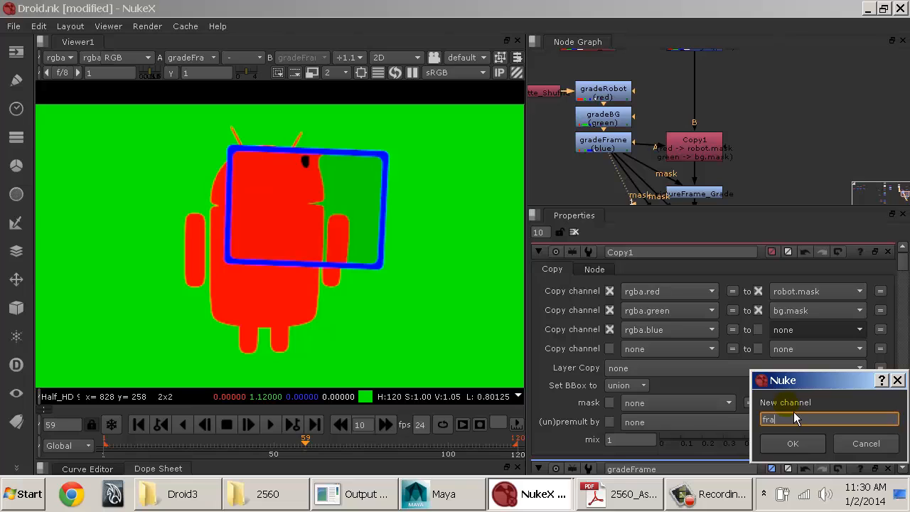
{"action": "type", "text": "me.mask"}
{"action": "key", "text": "Return"}
{"action": "key", "text": "Return"}
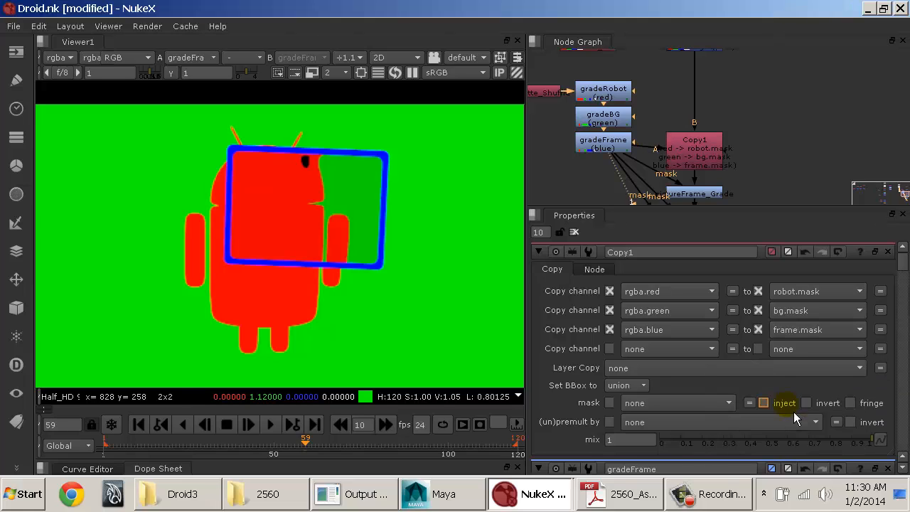
Step: Move Copy1 slightly up and disconnect gradeFrame's mask pipes from pictureFrame_Grade, droid_Grade and background_Grade
{"action": "left_click_drag", "start_coordinate": [713, 159], "coordinate": [707, 150]}
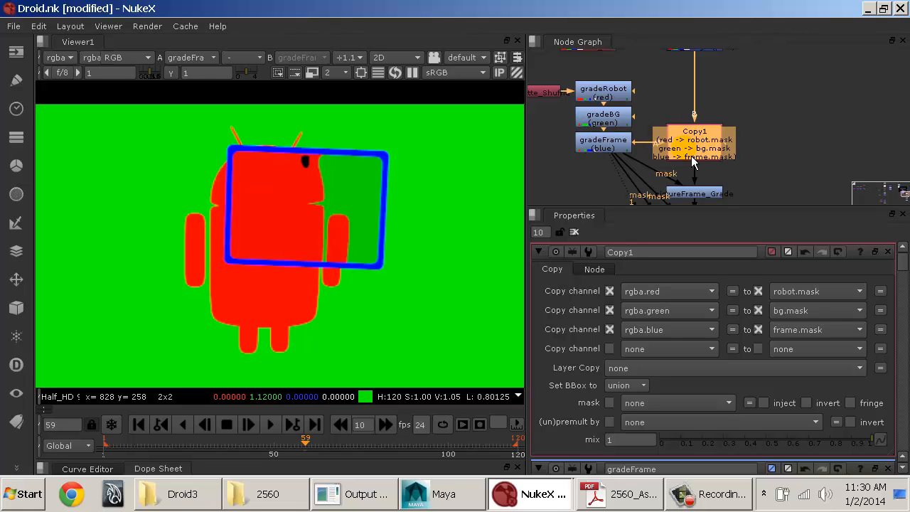
{"action": "middle_click_drag", "start_coordinate": [682, 152], "coordinate": [645, 90]}
{"action": "left_click", "coordinate": [630, 120]}
{"action": "left_click_drag", "start_coordinate": [644, 126], "coordinate": [612, 189]}
{"action": "mouse_move", "coordinate": [614, 150]}
{"action": "middle_mouse_down"}
{"action": "mouse_move", "coordinate": [616, 201]}
{"action": "mouse_move", "coordinate": [617, 138]}
{"action": "middle_mouse_up"}
Step: Open pictureFrame_Grade's settings and show background_Grade's output in the viewer
{"action": "double_click", "coordinate": [665, 124]}
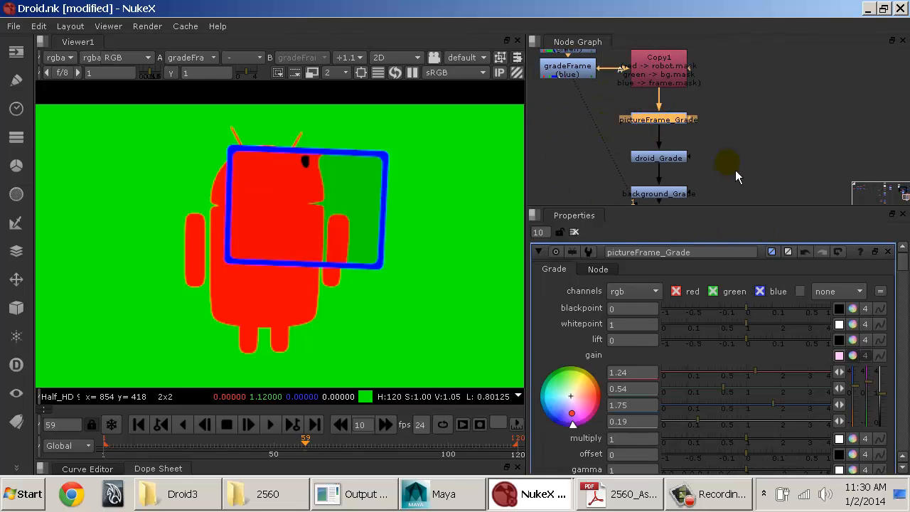
{"action": "key", "text": "1"}
{"action": "middle_click_drag", "start_coordinate": [710, 198], "coordinate": [705, 142]}
{"action": "left_click", "coordinate": [660, 138]}
{"action": "key", "text": "1"}
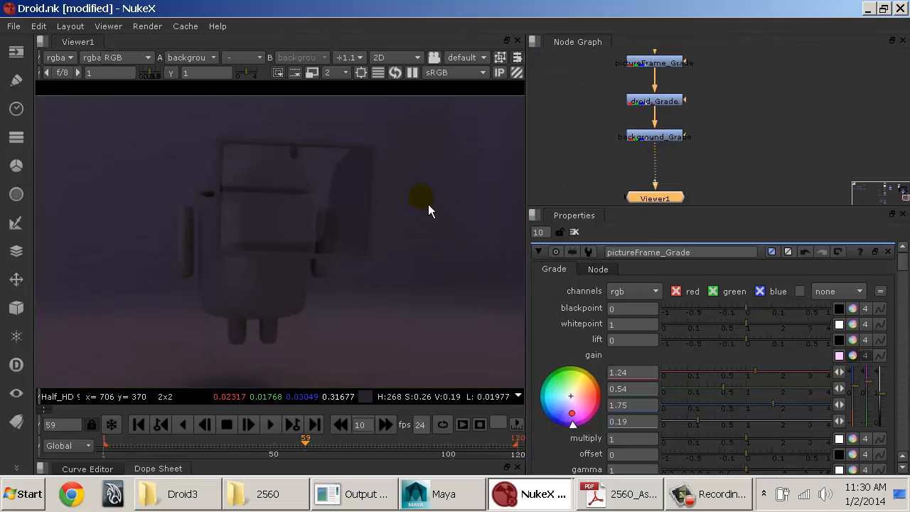
Step: Compare the unmasked outputs of pictureFrame_Grade, droid_Grade and background_Grade in turn in the viewer
{"action": "middle_click_drag", "start_coordinate": [685, 135], "coordinate": [685, 196]}
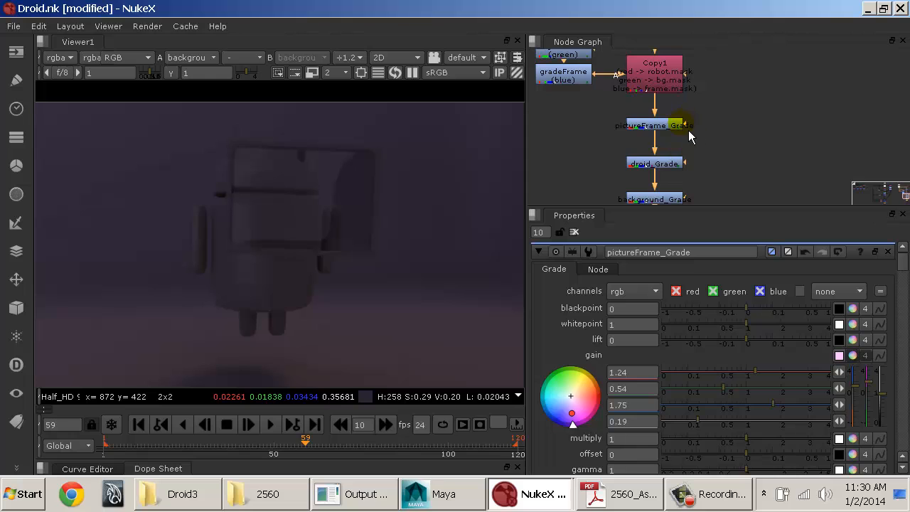
{"action": "left_click", "coordinate": [668, 132]}
{"action": "key", "text": "1"}
{"action": "left_click", "coordinate": [669, 165]}
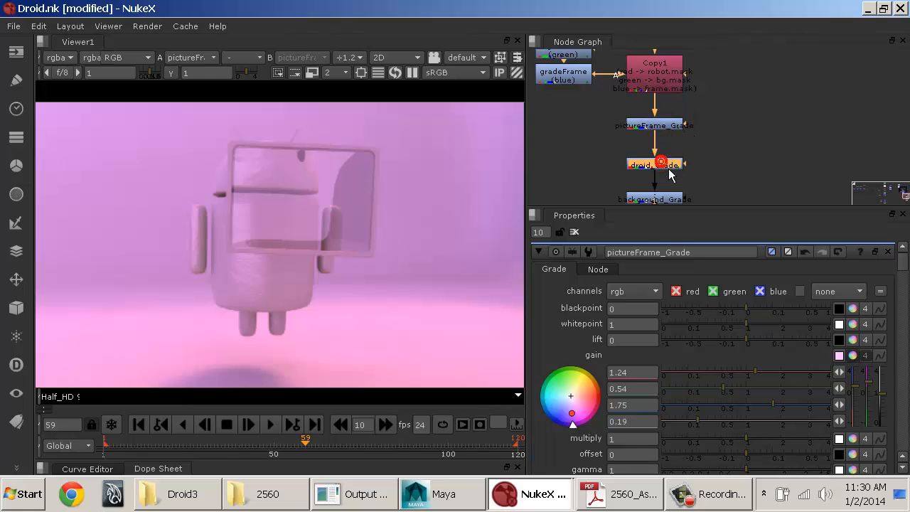
{"action": "key", "text": "1"}
{"action": "left_click", "coordinate": [668, 201]}
{"action": "key", "text": "1"}
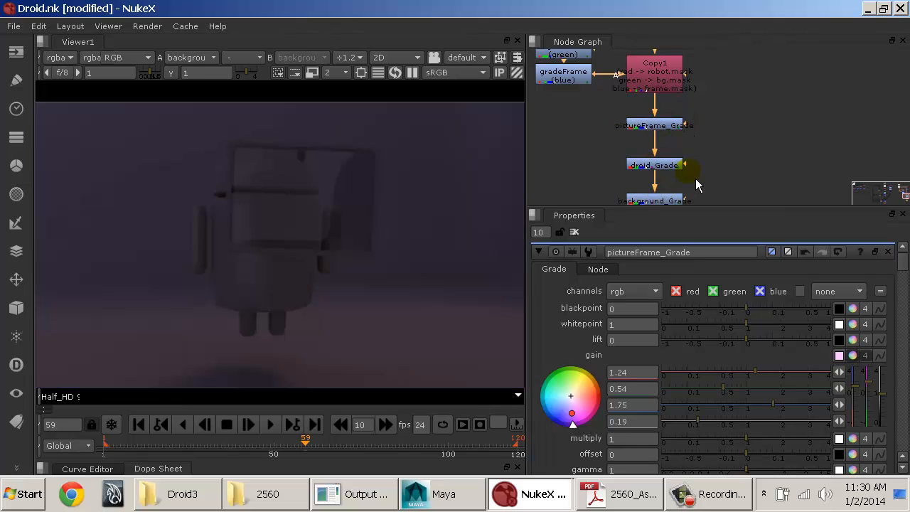
Step: Set the mask channel of pictureFrame_Grade to frame.mask
{"action": "middle_click_drag", "start_coordinate": [696, 186], "coordinate": [695, 122]}
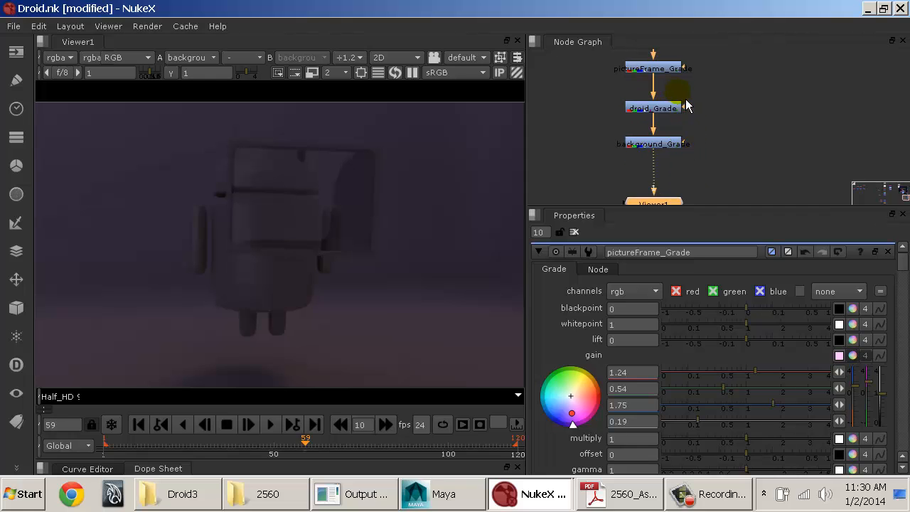
{"action": "middle_click_drag", "start_coordinate": [675, 80], "coordinate": [674, 115]}
{"action": "left_click", "coordinate": [675, 110]}
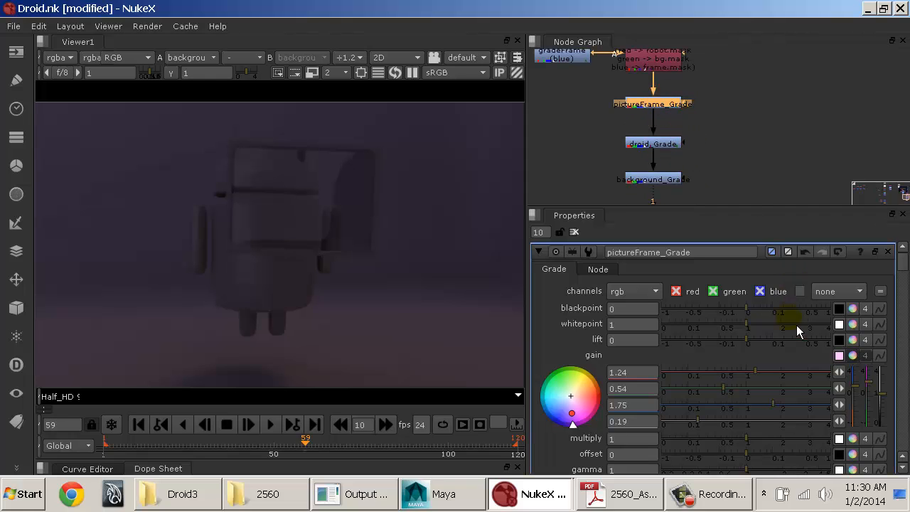
{"action": "scroll", "coordinate": [796, 327], "scroll_direction": "down", "scroll_amount": 4}
{"action": "left_click", "coordinate": [652, 332]}
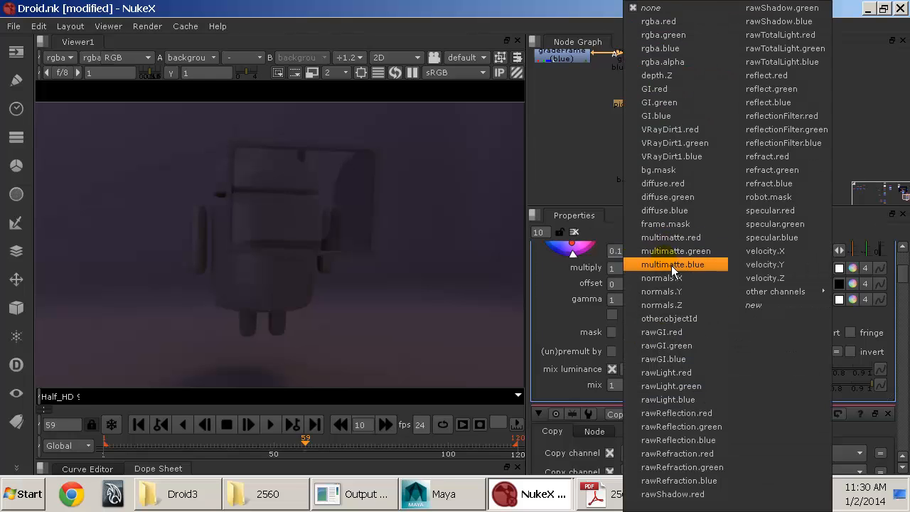
{"action": "mouse_move", "coordinate": [779, 295]}
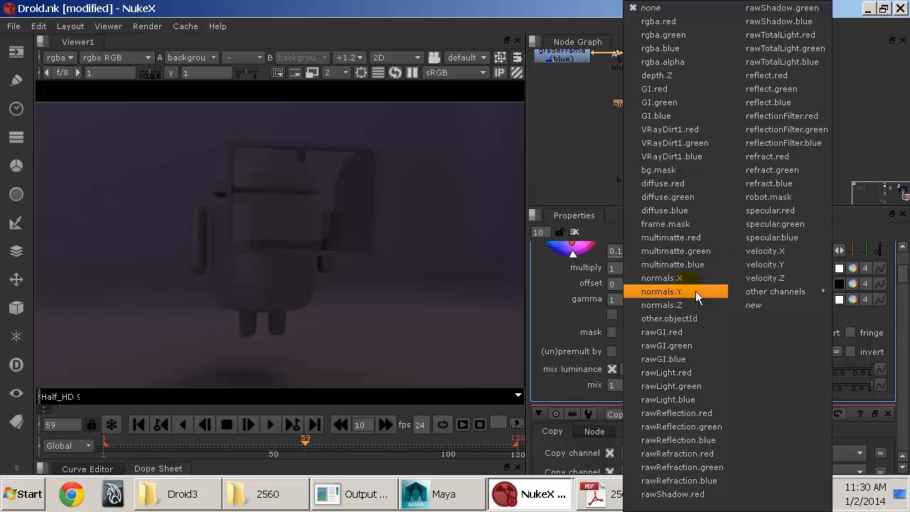
{"action": "left_click", "coordinate": [684, 224]}
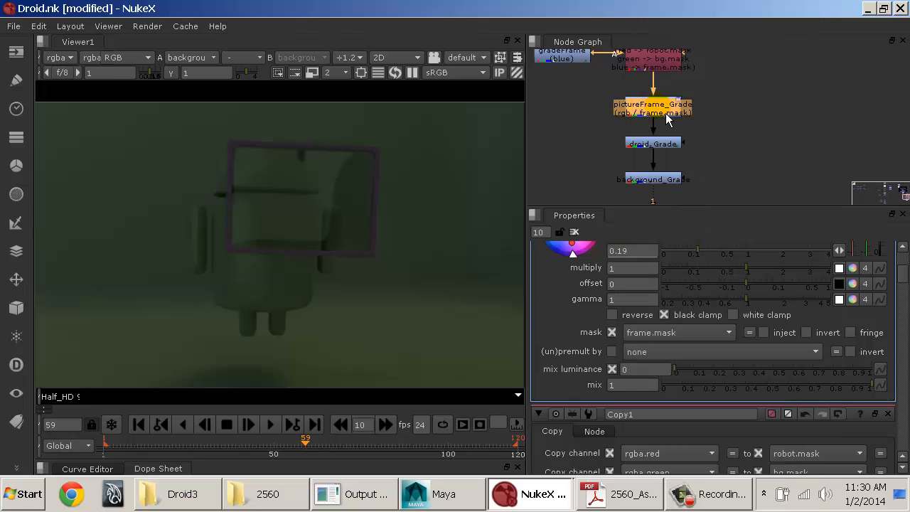
Step: Open droid_Grade's settings and set its mask channel to robot.mask
{"action": "left_click", "coordinate": [665, 145]}
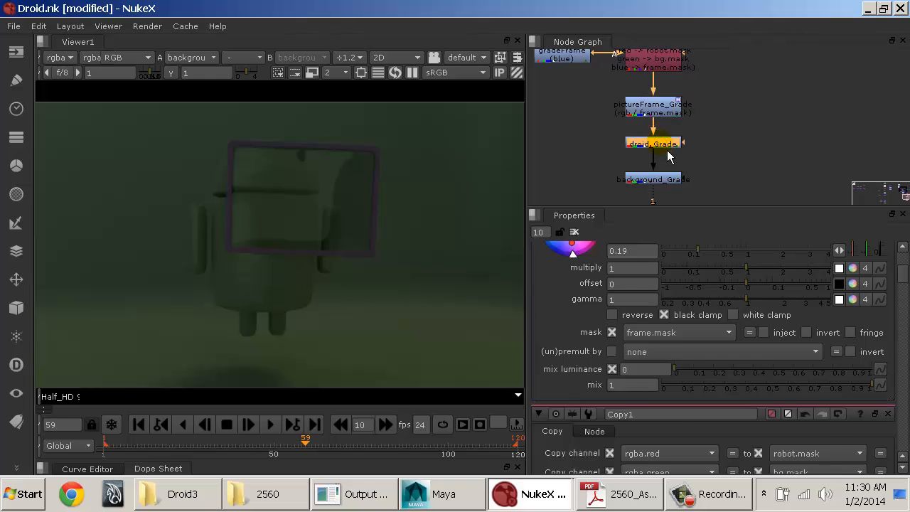
{"action": "double_click", "coordinate": [665, 145]}
{"action": "scroll", "coordinate": [761, 310], "scroll_direction": "down", "scroll_amount": 3}
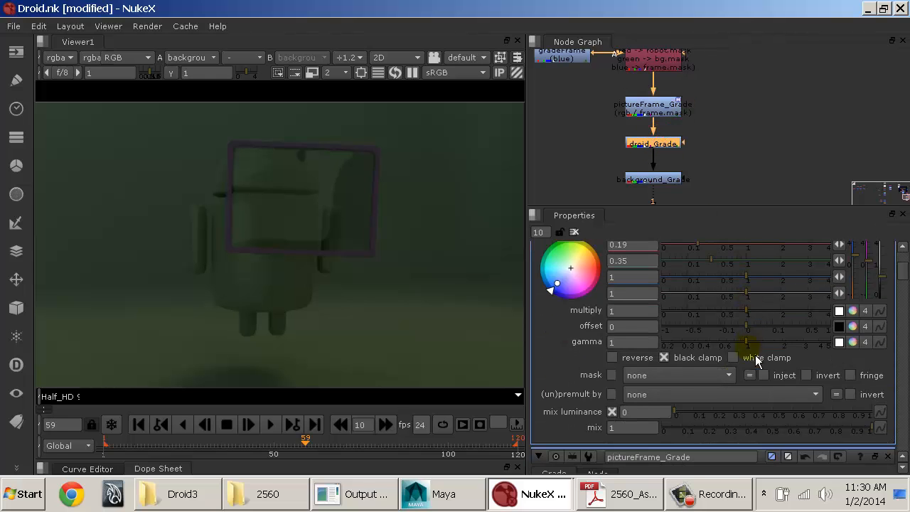
{"action": "left_click", "coordinate": [663, 375]}
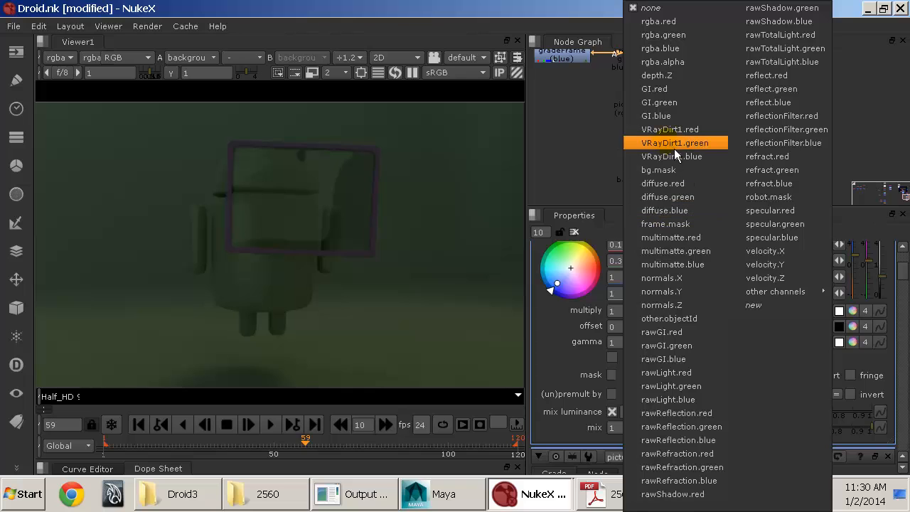
{"action": "left_click", "coordinate": [774, 202]}
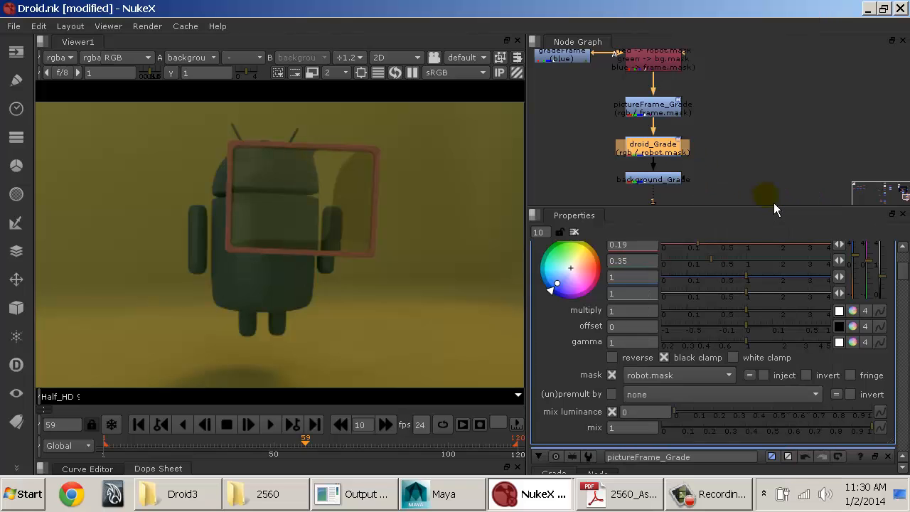
Step: Open background_Grade's settings and set its mask channel to bg.mask
{"action": "double_click", "coordinate": [658, 181]}
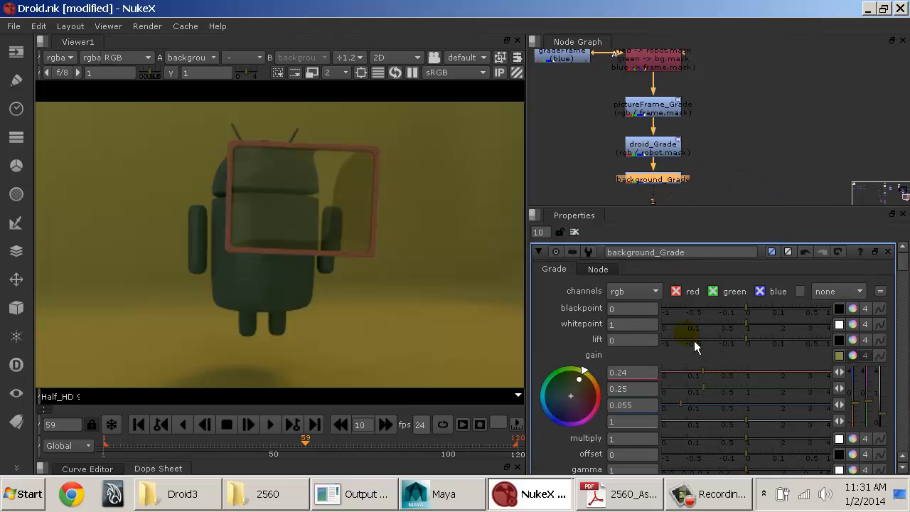
{"action": "scroll", "coordinate": [694, 348], "scroll_direction": "down", "scroll_amount": 3}
{"action": "left_click", "coordinate": [685, 382]}
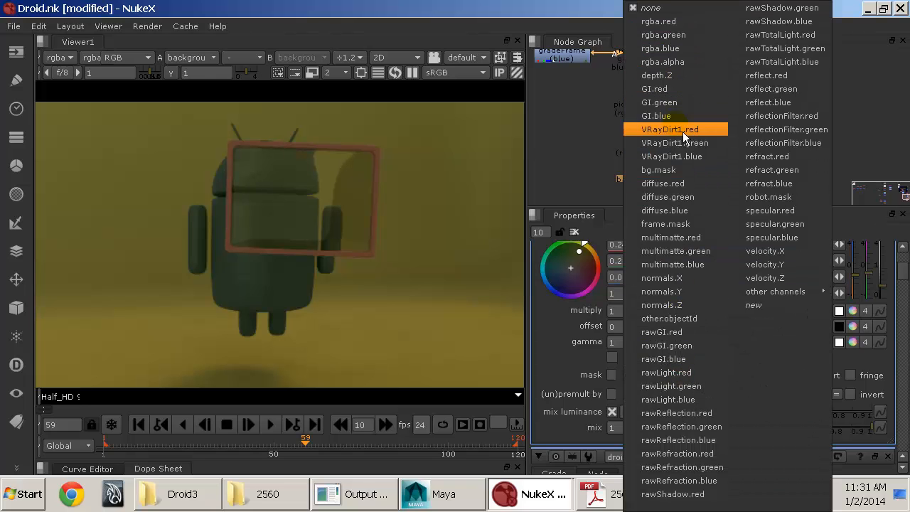
{"action": "left_click", "coordinate": [676, 176]}
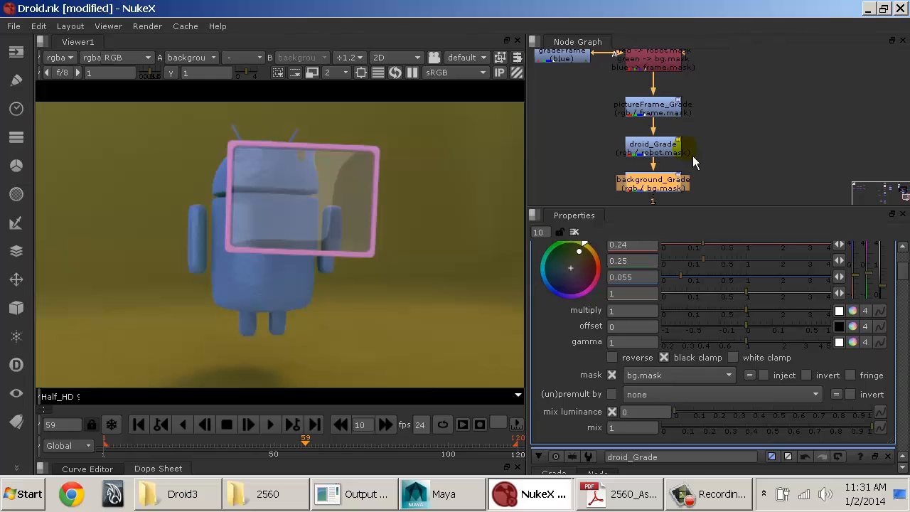
Step: Trace back from the three masked Grade nodes and show multimatte_Shuffle's output in the viewer
{"action": "left_click", "coordinate": [721, 112]}
{"action": "left_click", "coordinate": [663, 189]}
{"action": "left_click", "coordinate": [660, 150]}
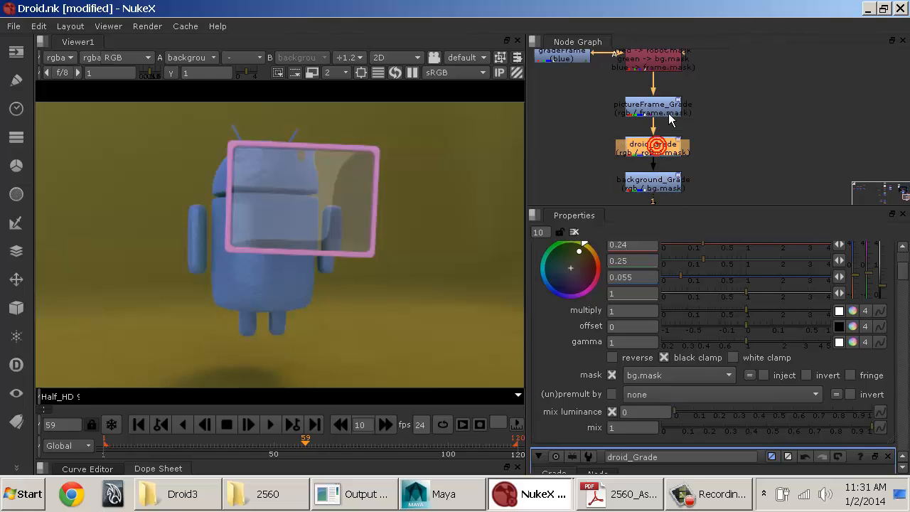
{"action": "left_click", "coordinate": [658, 106]}
{"action": "left_click", "coordinate": [647, 54]}
{"action": "middle_click_drag", "start_coordinate": [561, 57], "coordinate": [691, 179]}
{"action": "left_click", "coordinate": [626, 132]}
{"action": "key", "text": "1"}
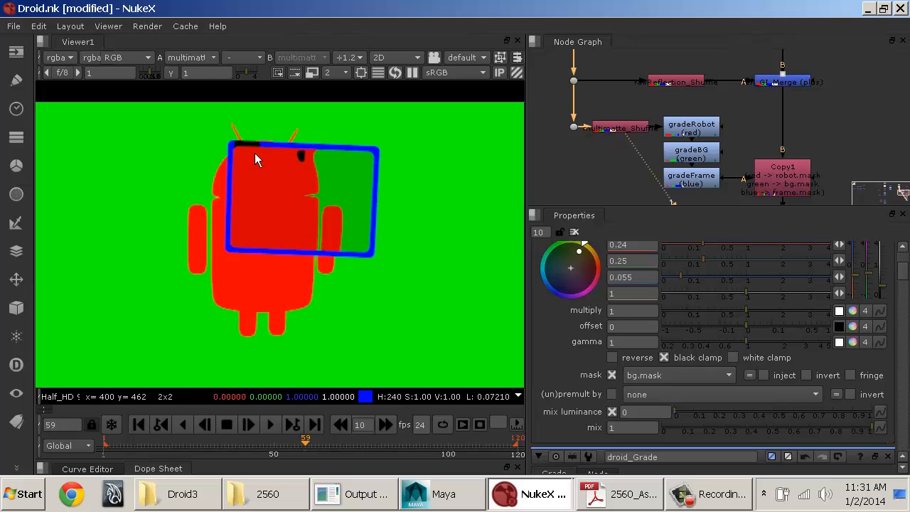
Step: View Copy1's output and inspect its frame, bg and robot layers in turn, returning the viewer to rgba
{"action": "middle_click_drag", "start_coordinate": [760, 169], "coordinate": [593, 162]}
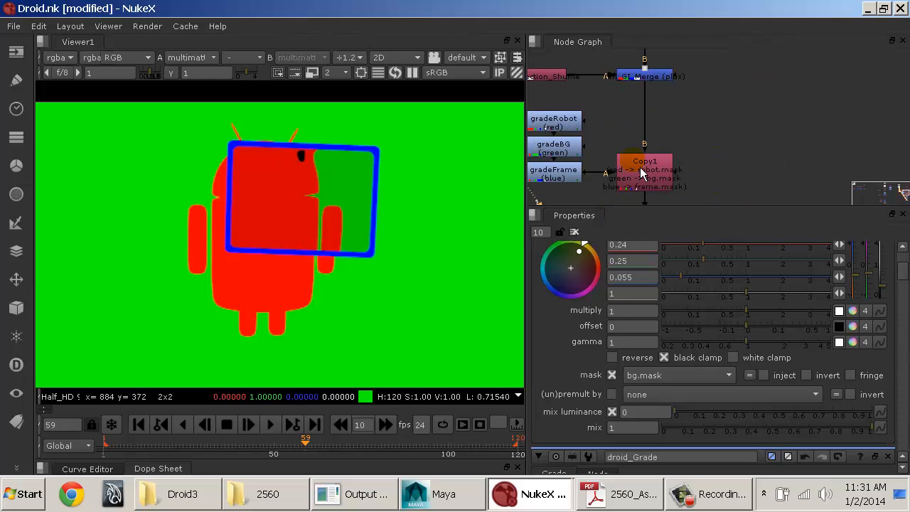
{"action": "left_click", "coordinate": [640, 171]}
{"action": "key", "text": "1"}
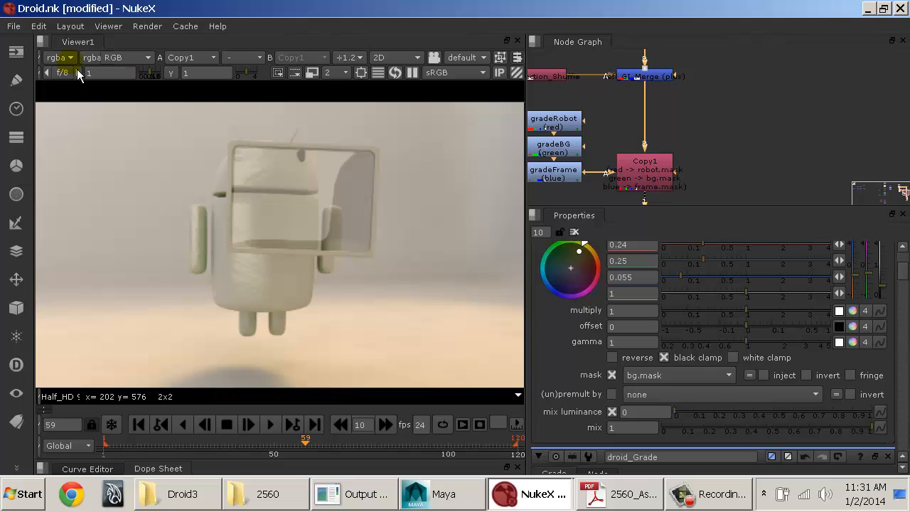
{"action": "left_click", "coordinate": [58, 56]}
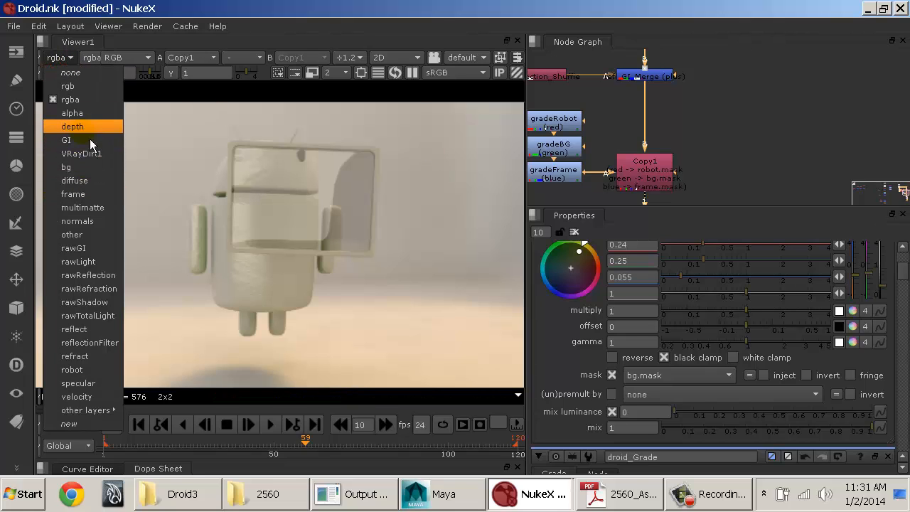
{"action": "mouse_move", "coordinate": [116, 415]}
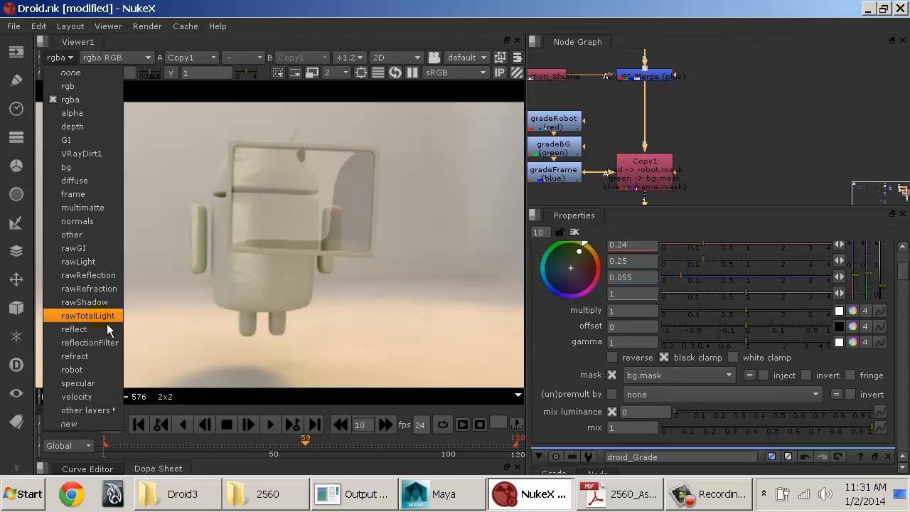
{"action": "left_click", "coordinate": [102, 206]}
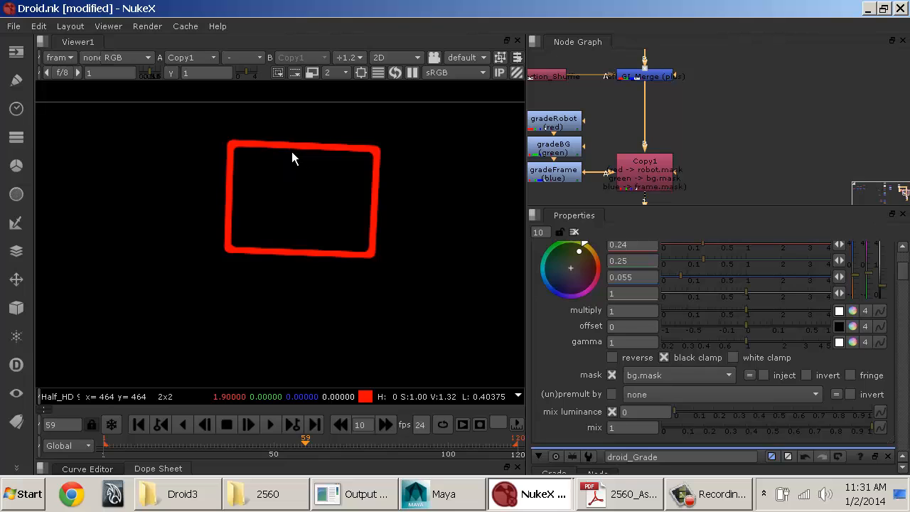
{"action": "left_click", "coordinate": [56, 57]}
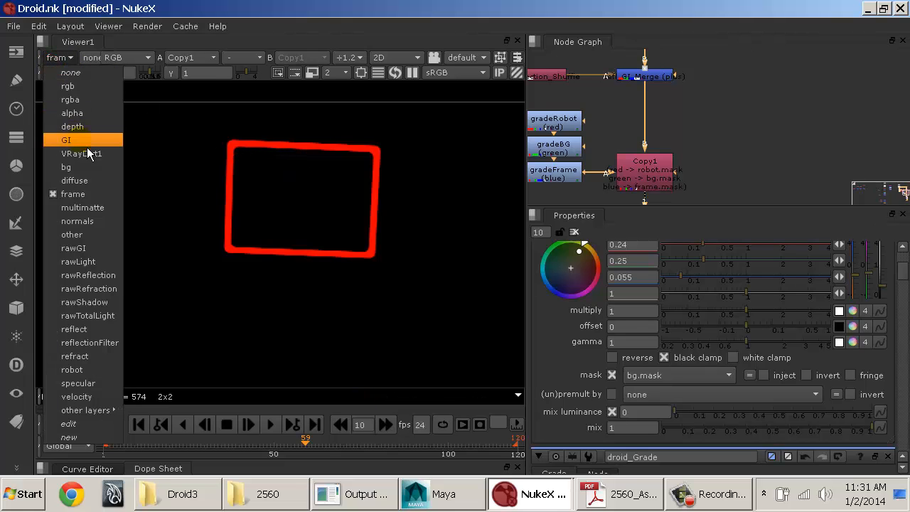
{"action": "left_click", "coordinate": [87, 171]}
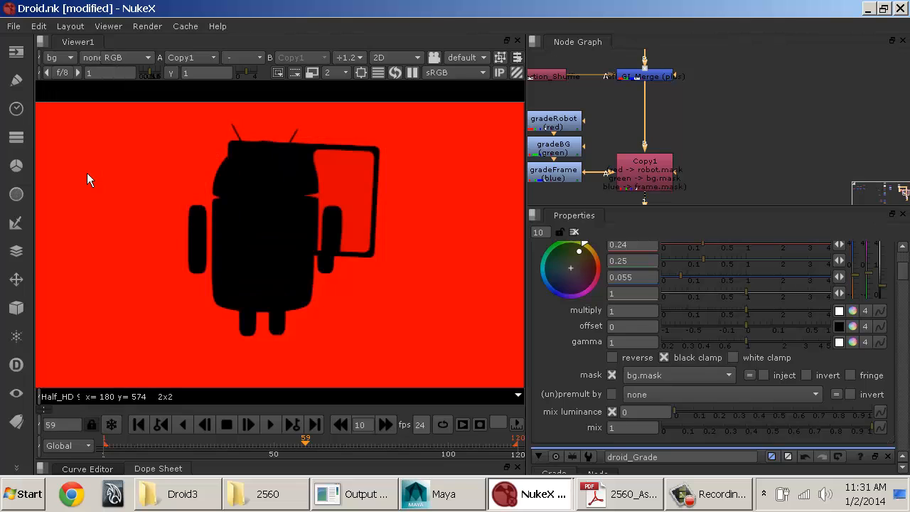
{"action": "left_click", "coordinate": [69, 57]}
{"action": "left_click", "coordinate": [103, 370]}
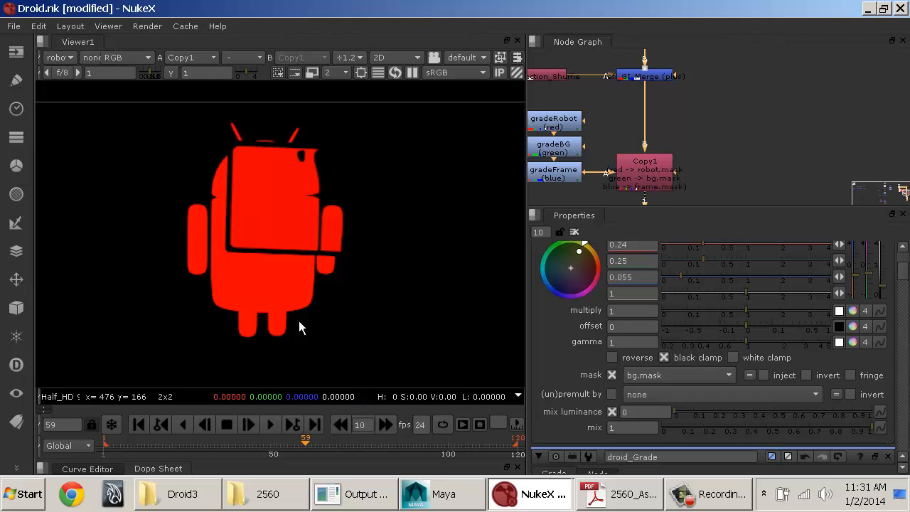
{"action": "left_click", "coordinate": [71, 62]}
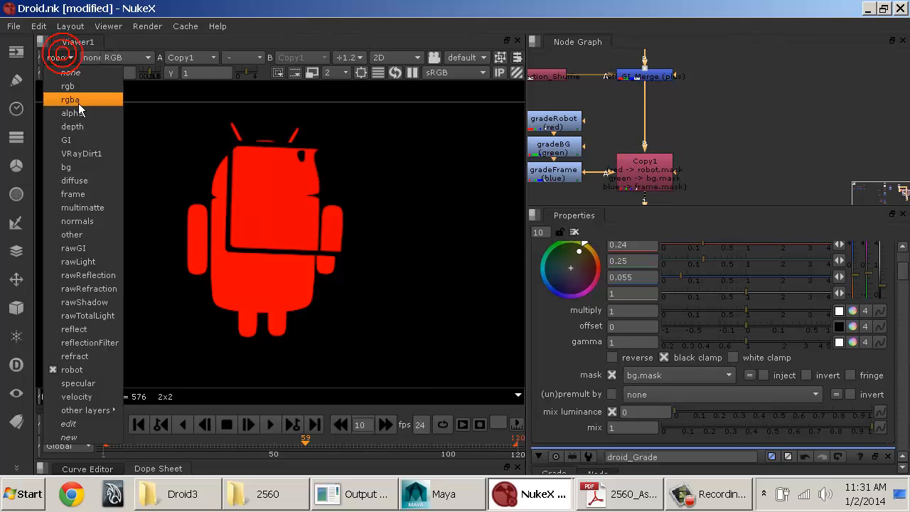
{"action": "left_click", "coordinate": [78, 102]}
Step: Show background_Grade's output at the end of the grade chain in the viewer
{"action": "middle_click_drag", "start_coordinate": [728, 189], "coordinate": [782, 108]}
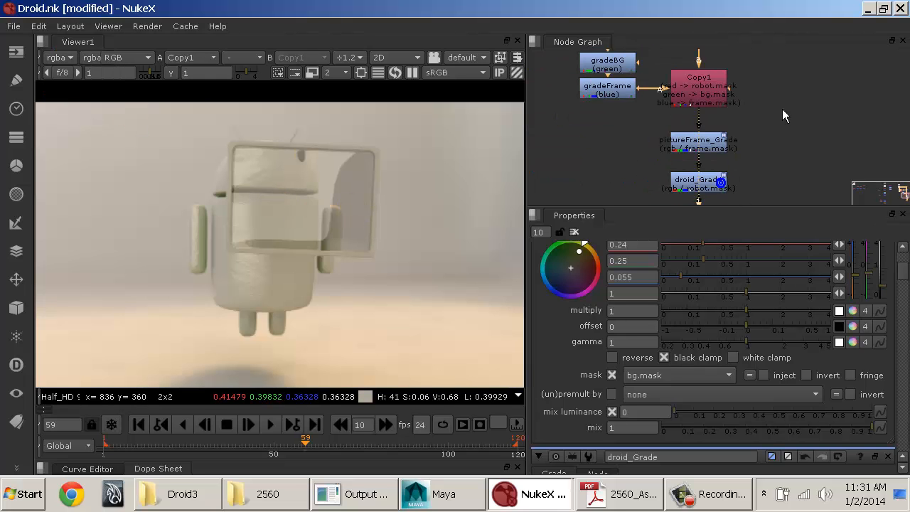
{"action": "middle_click_drag", "start_coordinate": [758, 159], "coordinate": [727, 84]}
{"action": "left_click", "coordinate": [701, 145], "text": "ctrl+shift"}
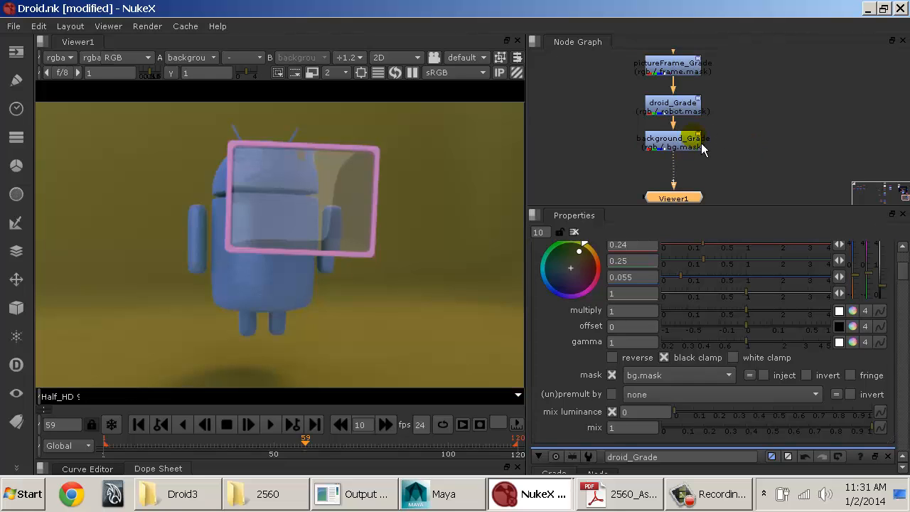
Step: Open pictureFrame_Grade's settings and shift its gain so the picture frame turns pale yellow-green
{"action": "middle_click_drag", "start_coordinate": [674, 106], "coordinate": [710, 201]}
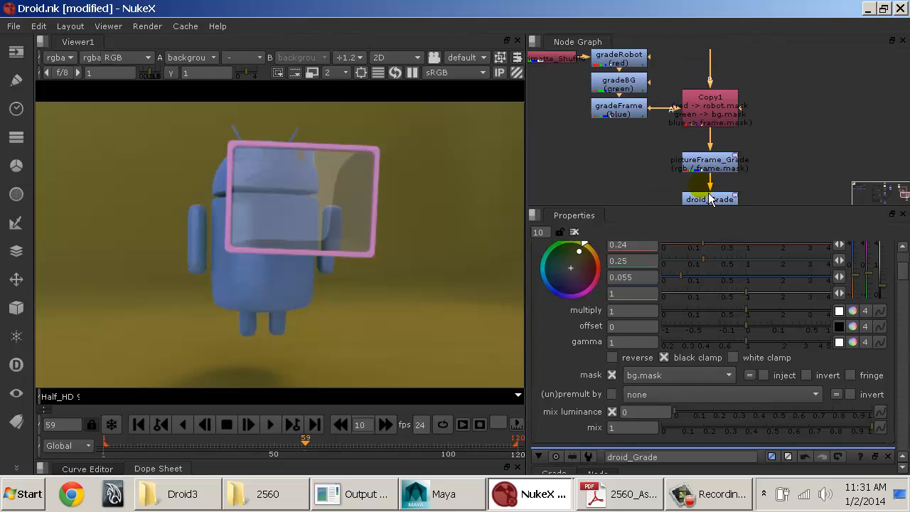
{"action": "middle_click_drag", "start_coordinate": [699, 163], "coordinate": [661, 97]}
{"action": "double_click", "coordinate": [661, 102]}
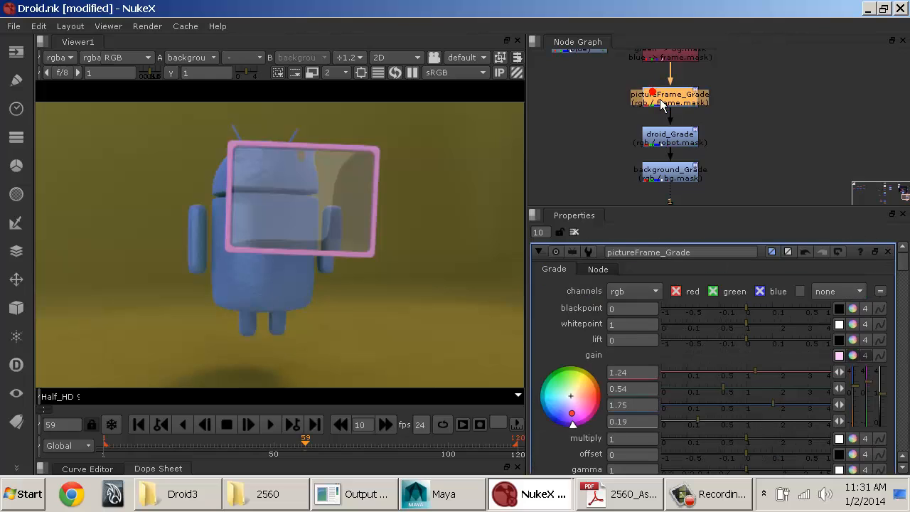
{"action": "scroll", "coordinate": [738, 328], "scroll_direction": "down", "scroll_amount": 2}
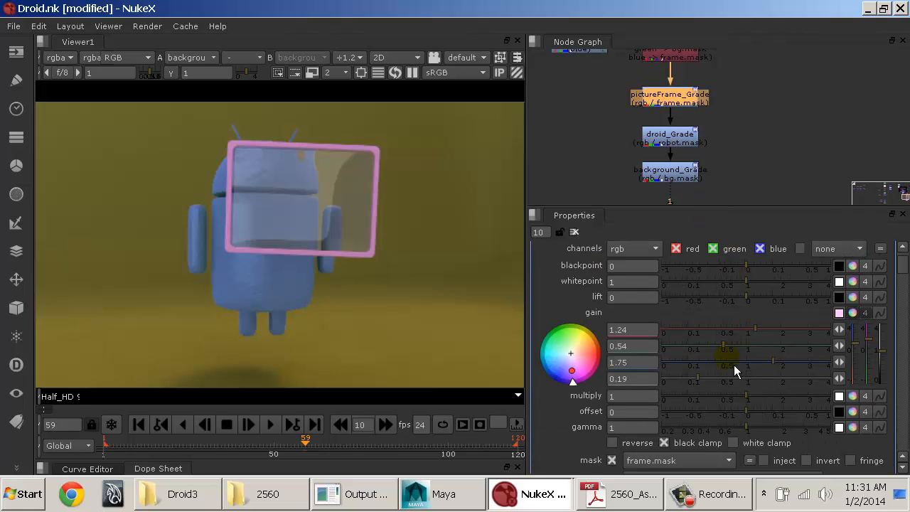
{"action": "mouse_move", "coordinate": [758, 335]}
{"action": "left_mouse_down"}
{"action": "mouse_move", "coordinate": [748, 350]}
{"action": "mouse_move", "coordinate": [757, 365]}
{"action": "mouse_move", "coordinate": [742, 362]}
{"action": "left_mouse_up"}
Step: Open droid_Grade's settings and adjust its colour gains so the droid turns teal green
{"action": "double_click", "coordinate": [669, 135]}
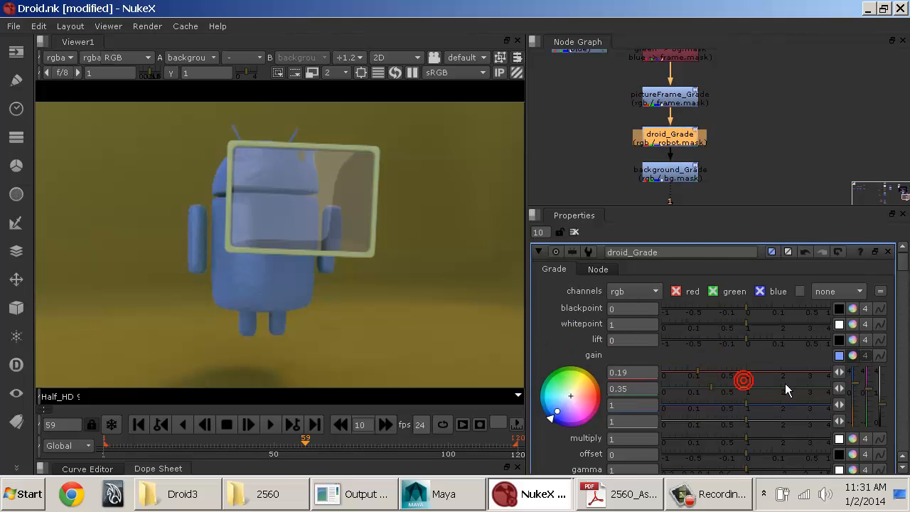
{"action": "left_click_drag", "start_coordinate": [775, 384], "coordinate": [694, 387]}
{"action": "left_click", "coordinate": [684, 375]}
{"action": "left_click", "coordinate": [721, 412]}
Step: Shift background_Grade's gain to a muted brown with red 0.21, green 0.16 and blue 0.14
{"action": "left_click", "coordinate": [674, 173]}
{"action": "left_click", "coordinate": [700, 408]}
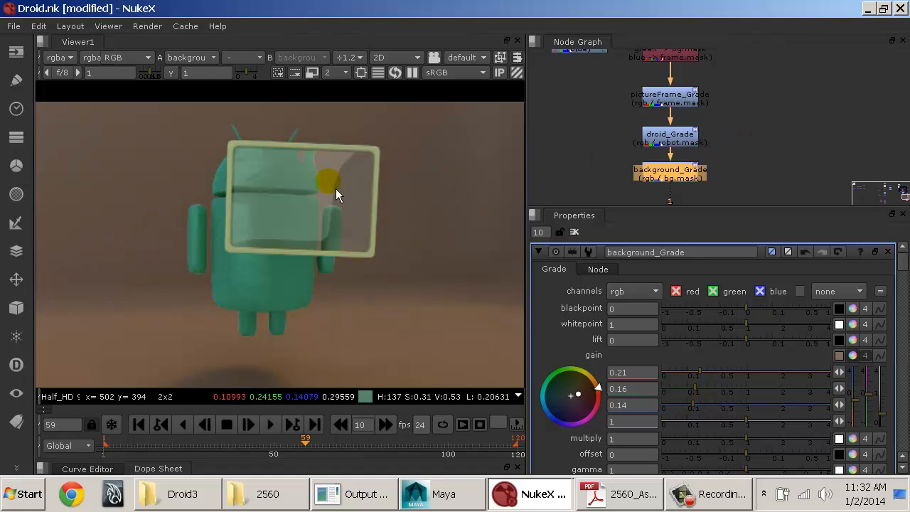
Step: Review the enlarged node graph from Read3 through rawGI_Shuffle and rawReflection_Shuffle to refl_GI_Merge
{"action": "middle_click_drag", "start_coordinate": [641, 123], "coordinate": [700, 135]}
{"action": "key", "text": "space"}
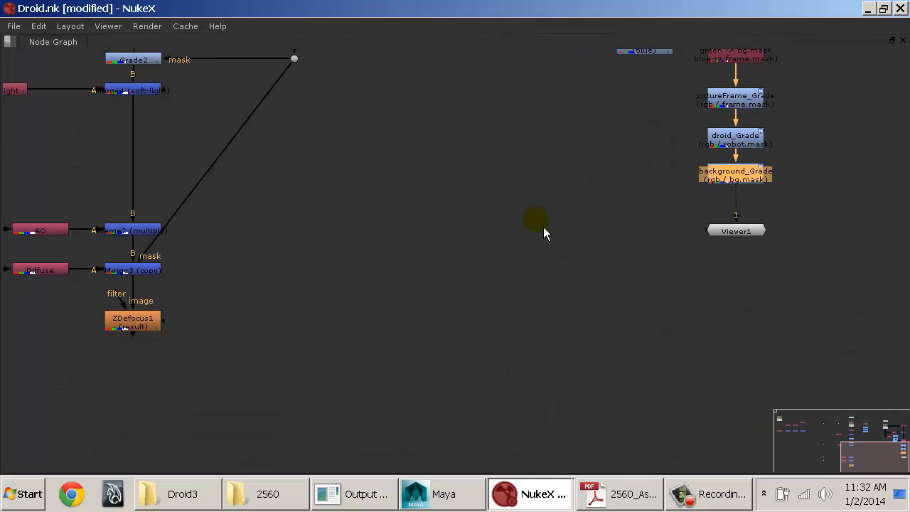
{"action": "middle_click_drag", "start_coordinate": [475, 174], "coordinate": [401, 306]}
{"action": "middle_click_drag", "start_coordinate": [596, 135], "coordinate": [406, 250]}
{"action": "middle_click_drag", "start_coordinate": [365, 187], "coordinate": [427, 246]}
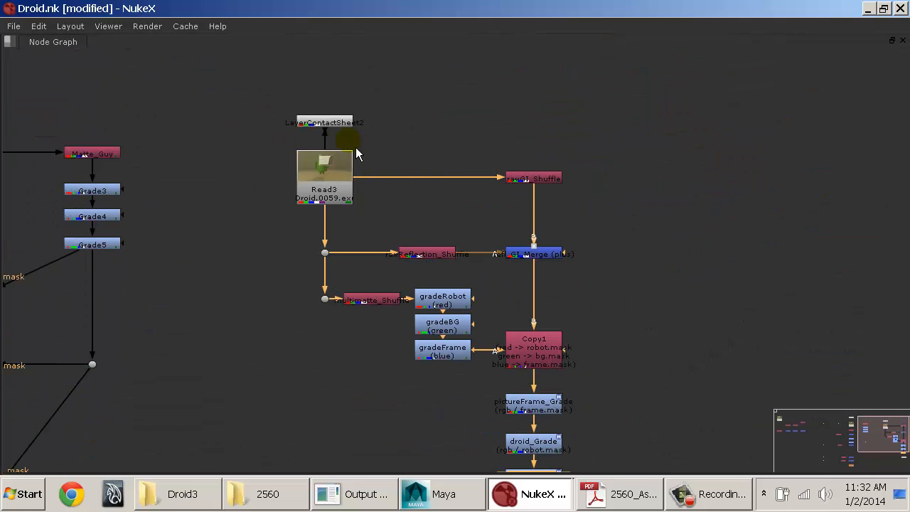
{"action": "scroll", "coordinate": [357, 154], "scroll_direction": "up", "scroll_amount": 5}
{"action": "left_click", "coordinate": [298, 185]}
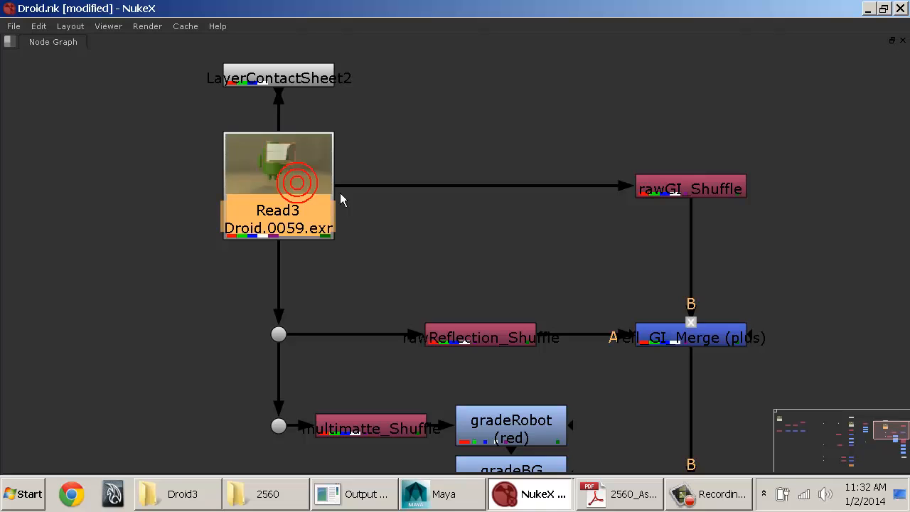
{"action": "left_click", "coordinate": [671, 187]}
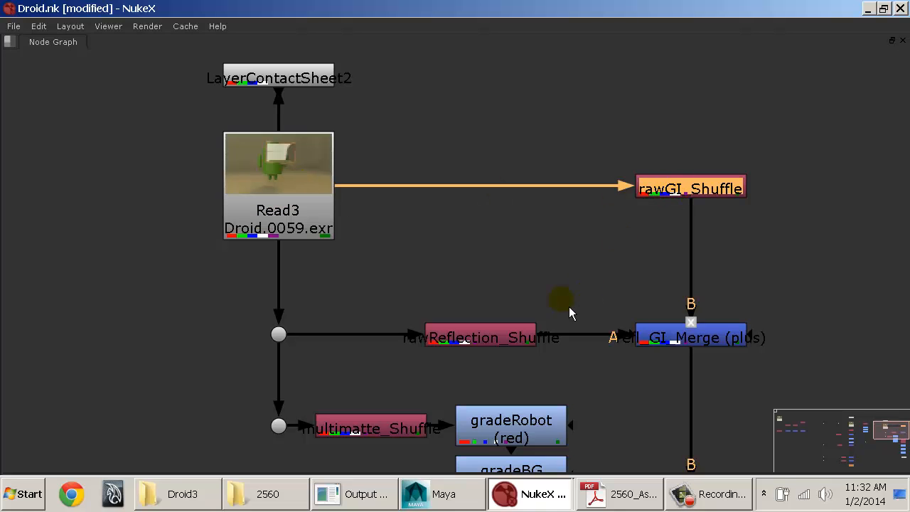
{"action": "left_click", "coordinate": [505, 336]}
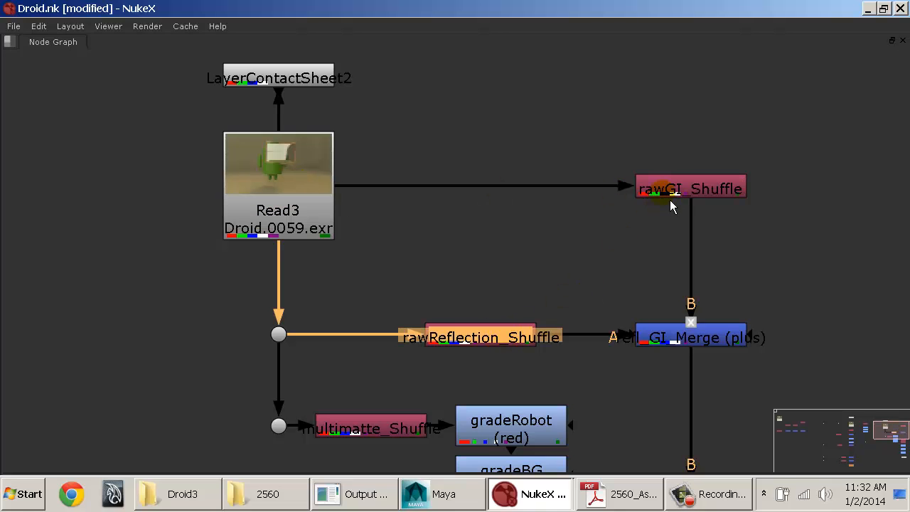
{"action": "left_click", "coordinate": [712, 348]}
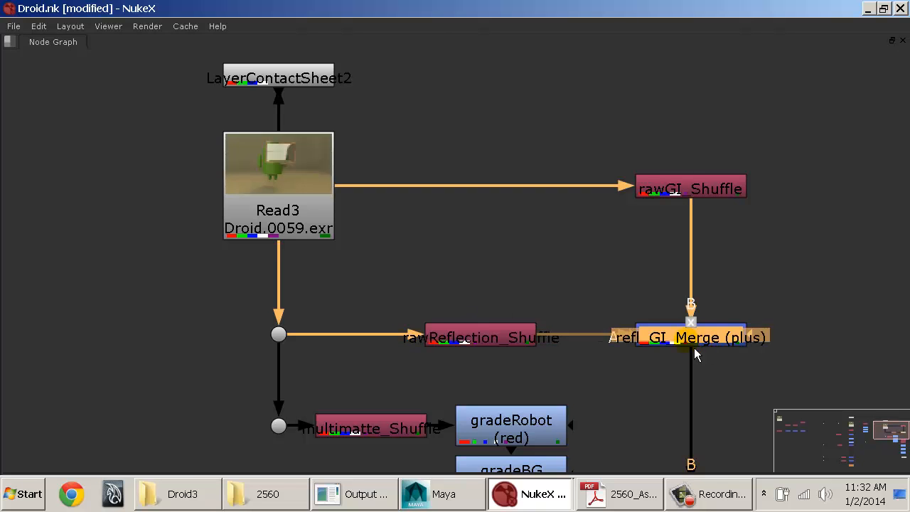
Step: Open refl_GI_Merge's settings and set its mix to 0.18
{"action": "middle_click_drag", "start_coordinate": [650, 301], "coordinate": [442, 255]}
{"action": "scroll", "coordinate": [441, 247], "scroll_direction": "up", "scroll_amount": 3}
{"action": "key", "text": "space"}
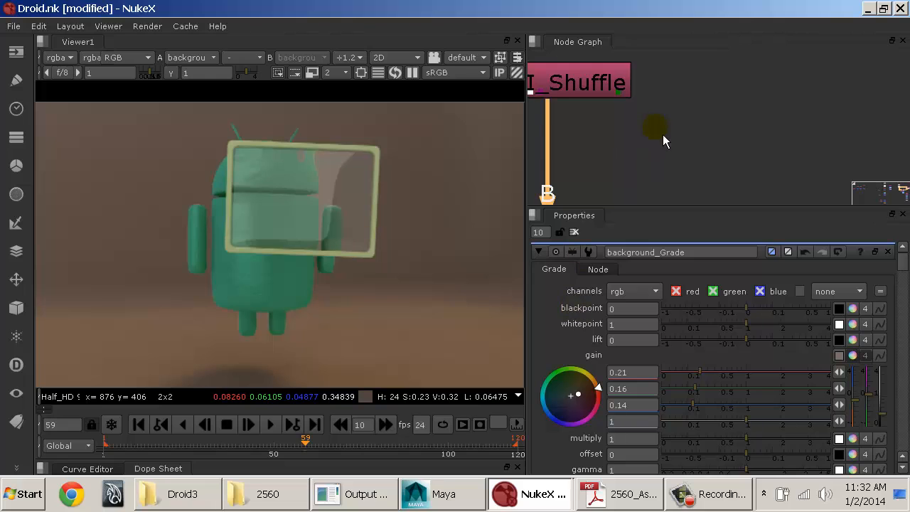
{"action": "middle_click", "coordinate": [652, 146]}
{"action": "double_click", "coordinate": [704, 131]}
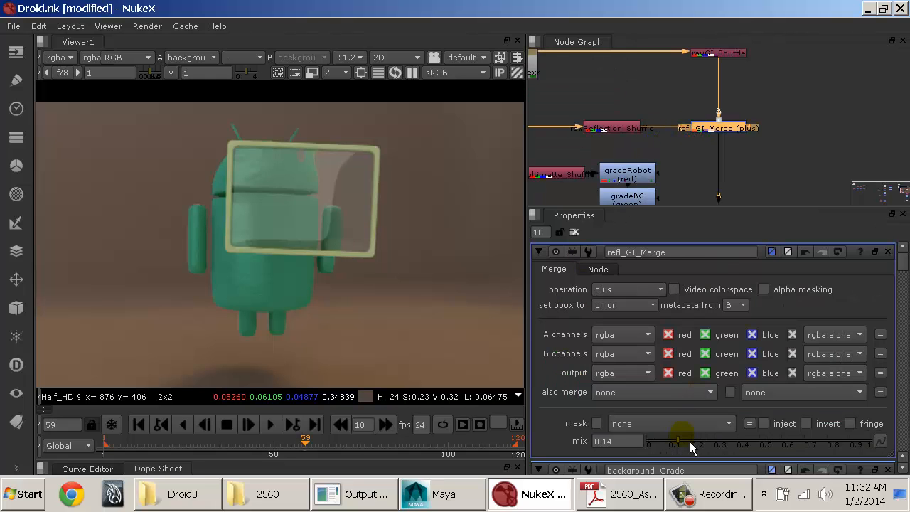
{"action": "left_click", "coordinate": [684, 442]}
{"action": "mouse_move", "coordinate": [688, 449]}
{"action": "left_mouse_down"}
{"action": "mouse_move", "coordinate": [828, 452]}
{"action": "mouse_move", "coordinate": [684, 453]}
{"action": "mouse_move", "coordinate": [802, 447]}
{"action": "mouse_move", "coordinate": [693, 447]}
{"action": "left_mouse_up"}
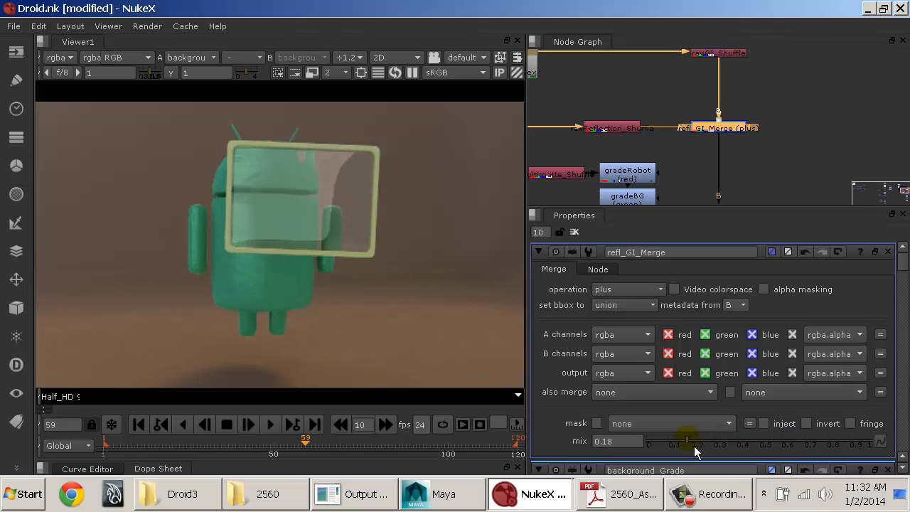
Step: Review the enlarged node graph from refl_GI_Merge through the multimatte grades to Copy1 and the three masked Grade nodes
{"action": "key", "text": "space"}
{"action": "scroll", "coordinate": [591, 297], "scroll_direction": "up", "scroll_amount": 8}
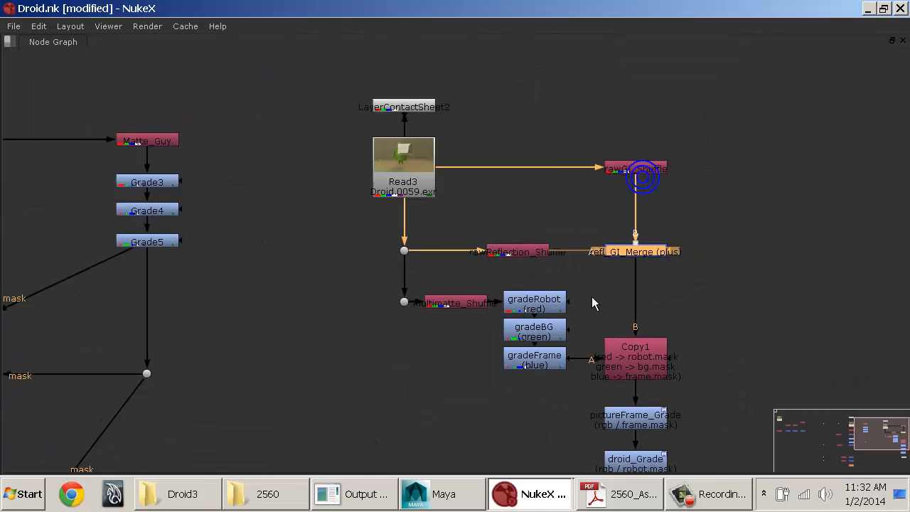
{"action": "middle_click_drag", "start_coordinate": [692, 257], "coordinate": [542, 325]}
{"action": "left_click", "coordinate": [707, 196]}
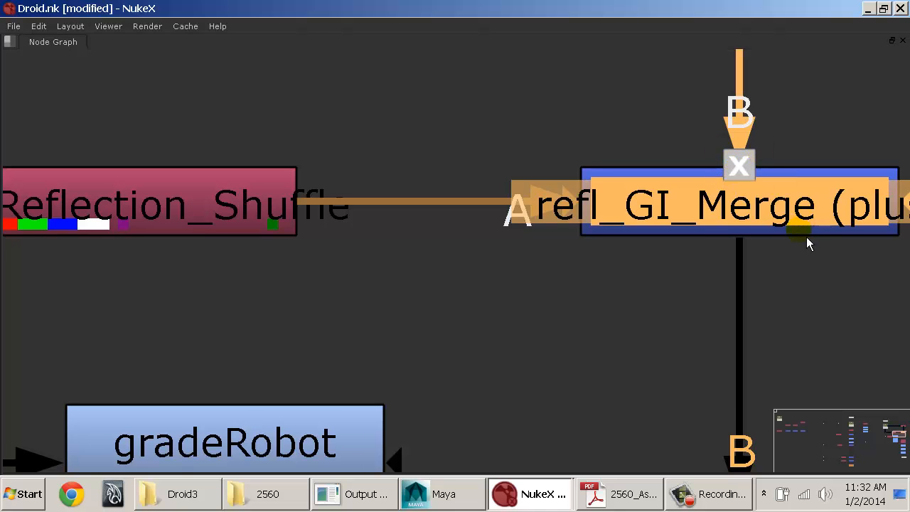
{"action": "middle_click_drag", "start_coordinate": [806, 237], "coordinate": [778, 230]}
{"action": "scroll", "coordinate": [778, 230], "scroll_direction": "down", "scroll_amount": 2}
{"action": "scroll", "coordinate": [735, 233], "scroll_direction": "down", "scroll_amount": 5}
{"action": "middle_click_drag", "start_coordinate": [582, 219], "coordinate": [473, 177]}
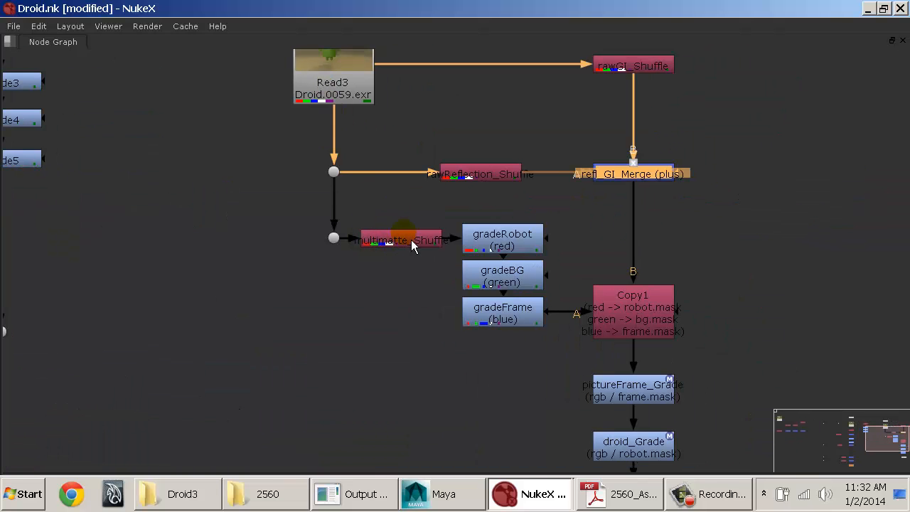
{"action": "left_click", "coordinate": [512, 249]}
{"action": "left_click", "coordinate": [502, 271]}
{"action": "left_click", "coordinate": [522, 308]}
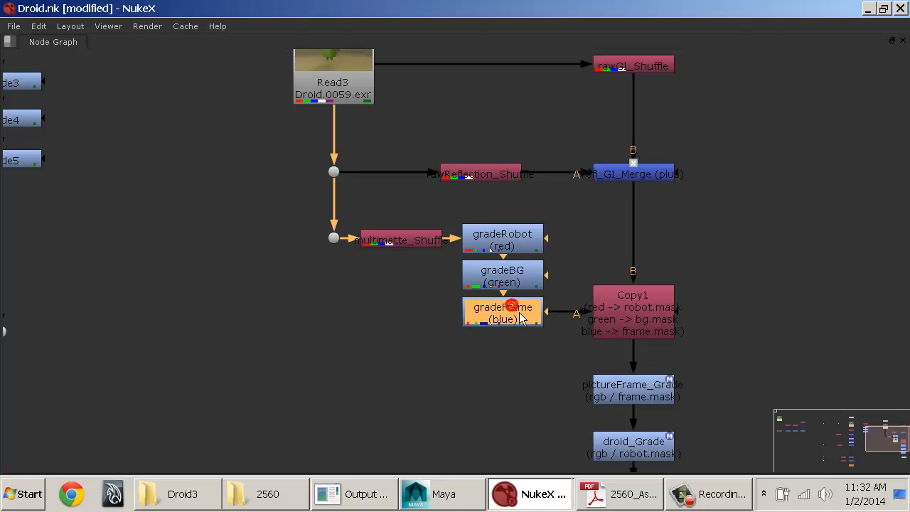
{"action": "middle_click_drag", "start_coordinate": [522, 309], "coordinate": [387, 256]}
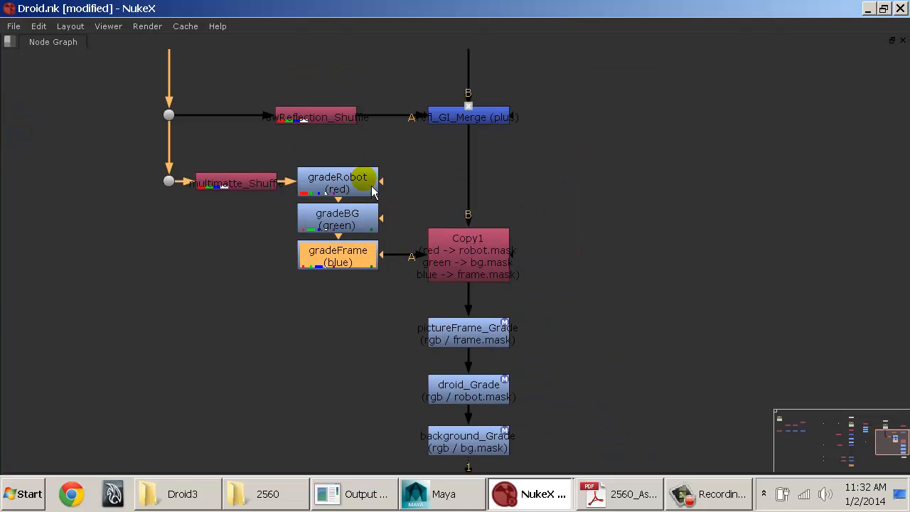
Step: Review the enlarged node graph from Copy1 through the three masked Grade nodes to Viewer1, and restore the full layout
{"action": "left_click", "coordinate": [497, 267]}
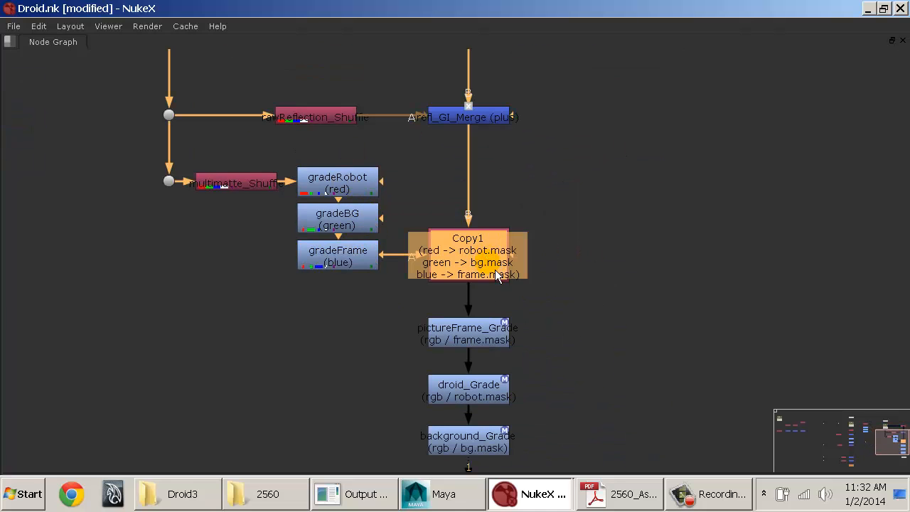
{"action": "left_click", "coordinate": [496, 340]}
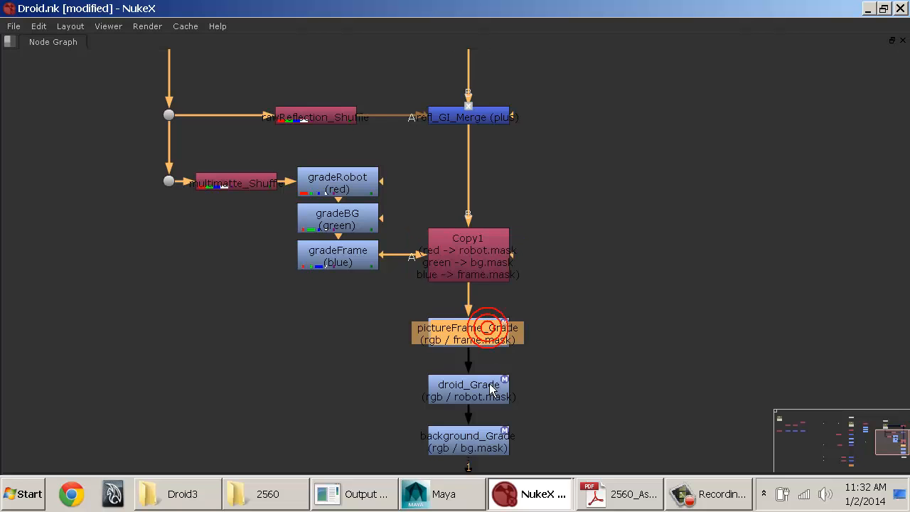
{"action": "left_click", "coordinate": [491, 390]}
{"action": "left_click", "coordinate": [493, 441]}
{"action": "middle_click_drag", "start_coordinate": [599, 372], "coordinate": [592, 241]}
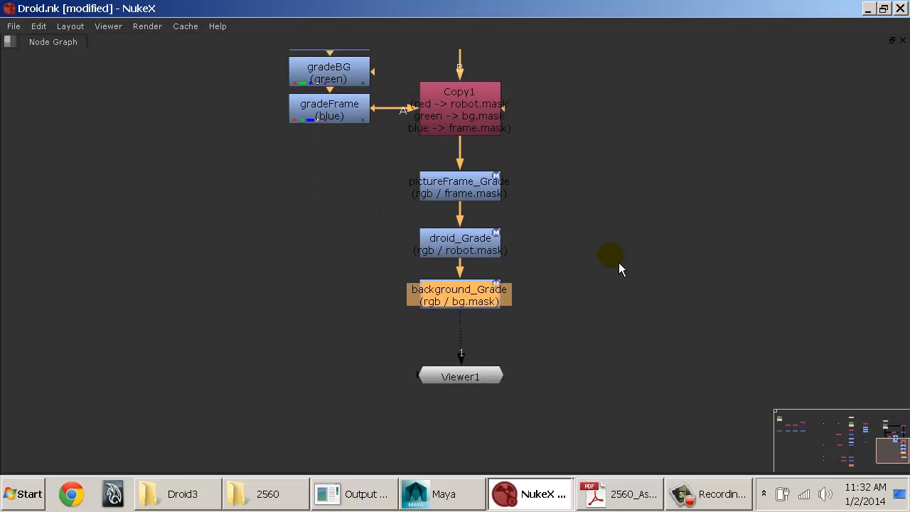
{"action": "left_click", "coordinate": [501, 195]}
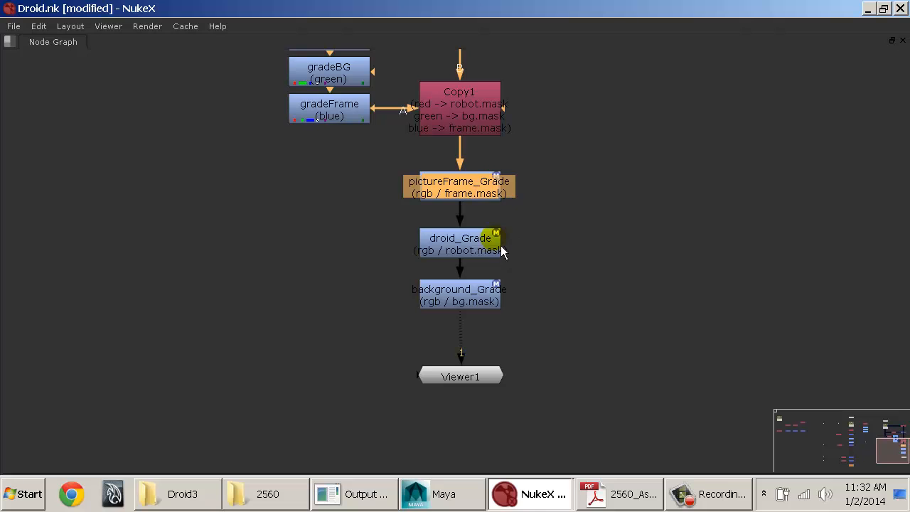
{"action": "left_click", "coordinate": [493, 253]}
{"action": "left_click", "coordinate": [485, 298]}
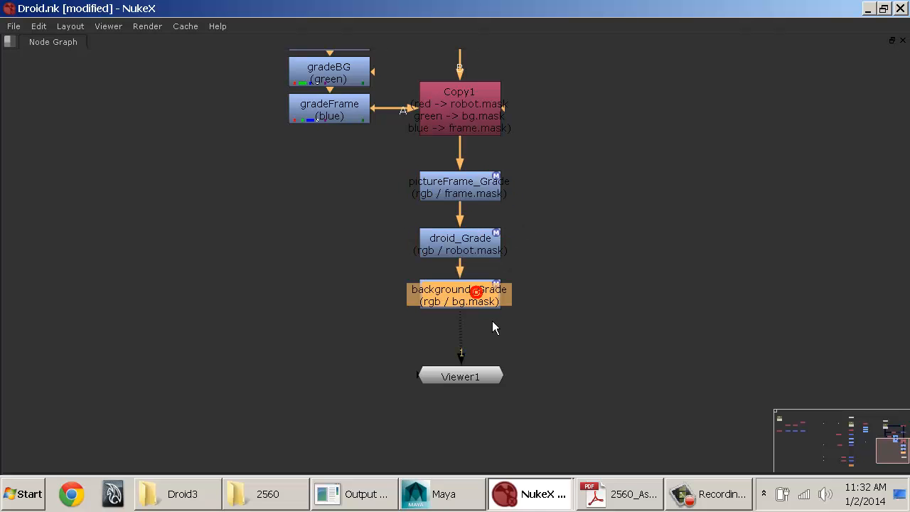
{"action": "key", "text": "space"}
{"action": "key", "text": "f"}
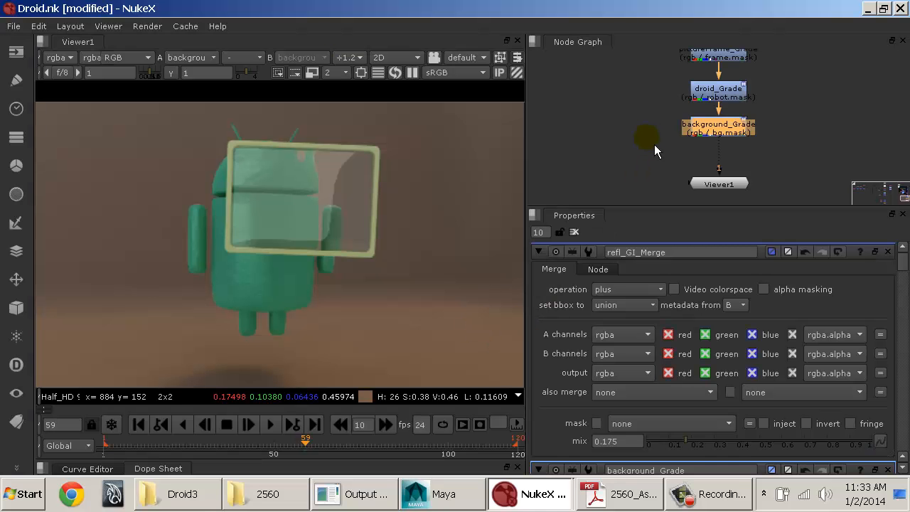
Step: Examine how the AO and Diffuse shuffles merge into the main branch of the original node tree
{"action": "middle_click_drag", "start_coordinate": [657, 121], "coordinate": [753, 138]}
{"action": "scroll", "coordinate": [624, 138], "scroll_direction": "down", "scroll_amount": 5}
{"action": "middle_click_drag", "start_coordinate": [622, 139], "coordinate": [842, 122]}
{"action": "middle_click_drag", "start_coordinate": [624, 120], "coordinate": [580, 217]}
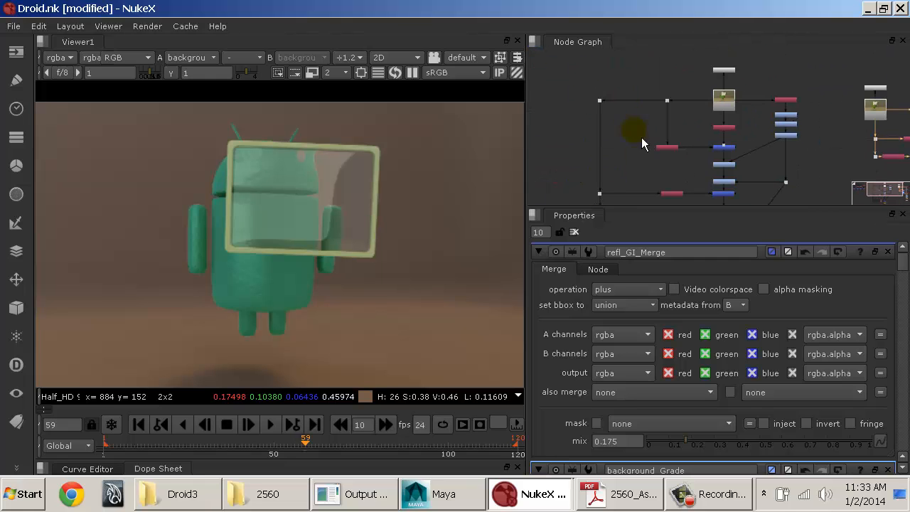
{"action": "middle_click_drag", "start_coordinate": [641, 137], "coordinate": [609, 74]}
{"action": "middle_click_drag", "start_coordinate": [636, 114], "coordinate": [637, 96]}
{"action": "scroll", "coordinate": [652, 111], "scroll_direction": "up", "scroll_amount": 2}
{"action": "scroll", "coordinate": [653, 112], "scroll_direction": "up", "scroll_amount": 1}
{"action": "middle_click_drag", "start_coordinate": [677, 131], "coordinate": [623, 48]}
{"action": "scroll", "coordinate": [632, 71], "scroll_direction": "up", "scroll_amount": 2}
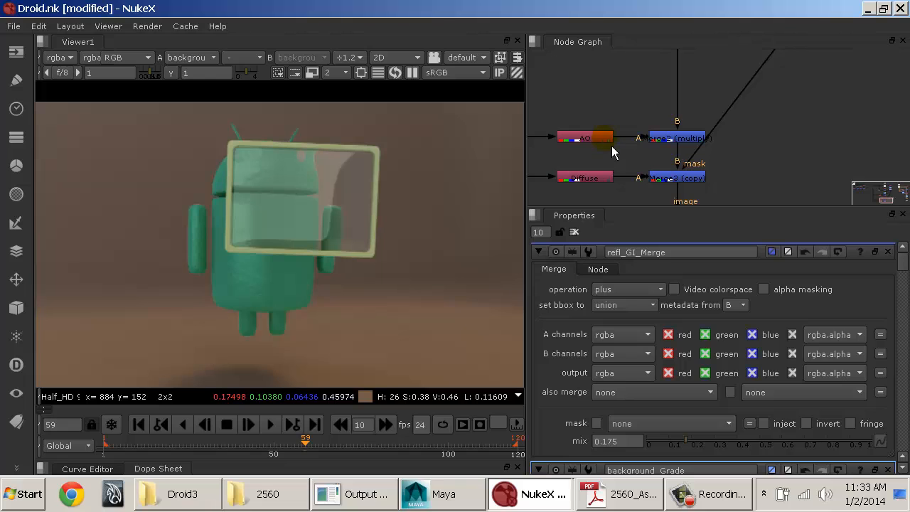
{"action": "middle_click_drag", "start_coordinate": [863, 120], "coordinate": [711, 64]}
{"action": "middle_click_drag", "start_coordinate": [732, 156], "coordinate": [584, 170]}
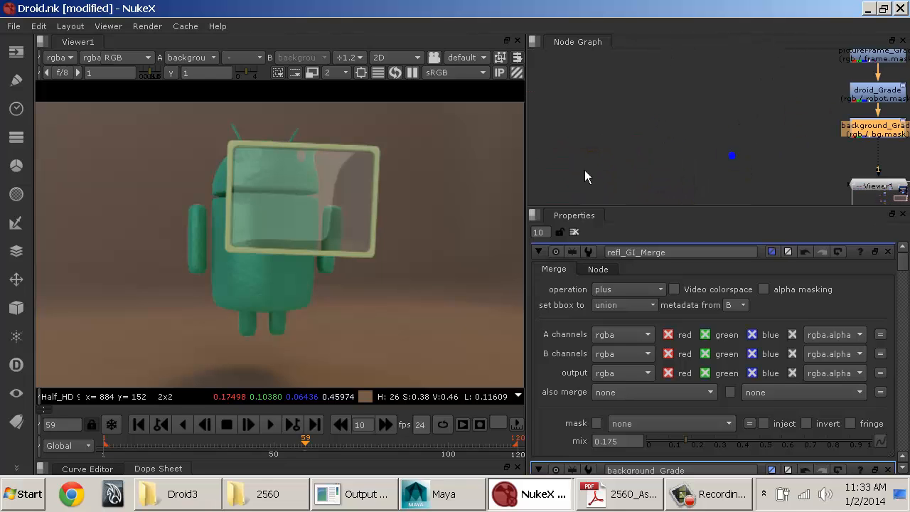
Step: Move Viewer1 lower in the node graph to leave more space beneath background_Grade
{"action": "mouse_move", "coordinate": [780, 140]}
{"action": "middle_mouse_down"}
{"action": "mouse_move", "coordinate": [596, 127]}
{"action": "mouse_move", "coordinate": [727, 193]}
{"action": "middle_mouse_up"}
{"action": "middle_click_drag", "start_coordinate": [676, 172], "coordinate": [711, 135]}
{"action": "left_click_drag", "start_coordinate": [699, 185], "coordinate": [701, 212]}
{"action": "left_click", "coordinate": [695, 148]}
{"action": "left_click", "coordinate": [690, 124]}
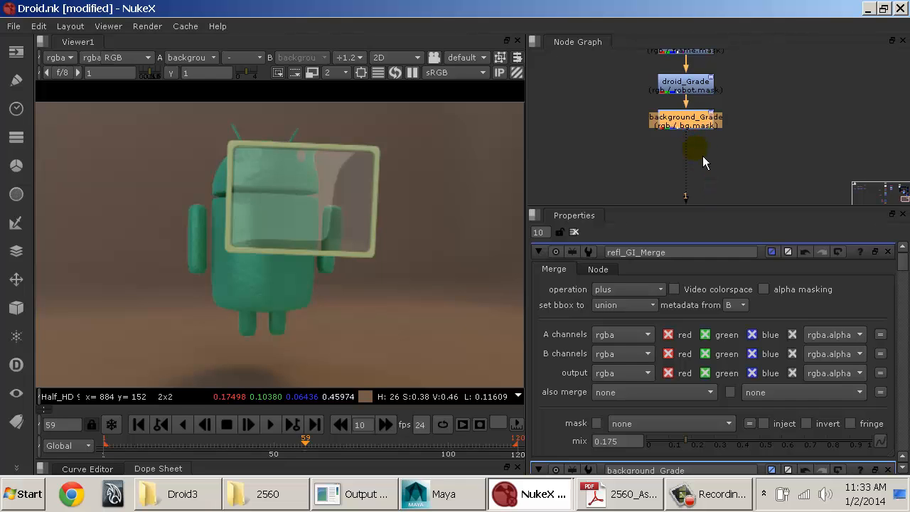
Step: Add a Shuffle node below multimatte_Shuffle and connect its input to the dot feeding multimatte_Shuffle
{"action": "left_click", "coordinate": [654, 163]}
{"action": "mouse_move", "coordinate": [608, 120]}
{"action": "middle_mouse_down"}
{"action": "mouse_move", "coordinate": [675, 217]}
{"action": "mouse_move", "coordinate": [685, 162]}
{"action": "mouse_move", "coordinate": [704, 173]}
{"action": "middle_mouse_up"}
{"action": "left_click", "coordinate": [647, 175]}
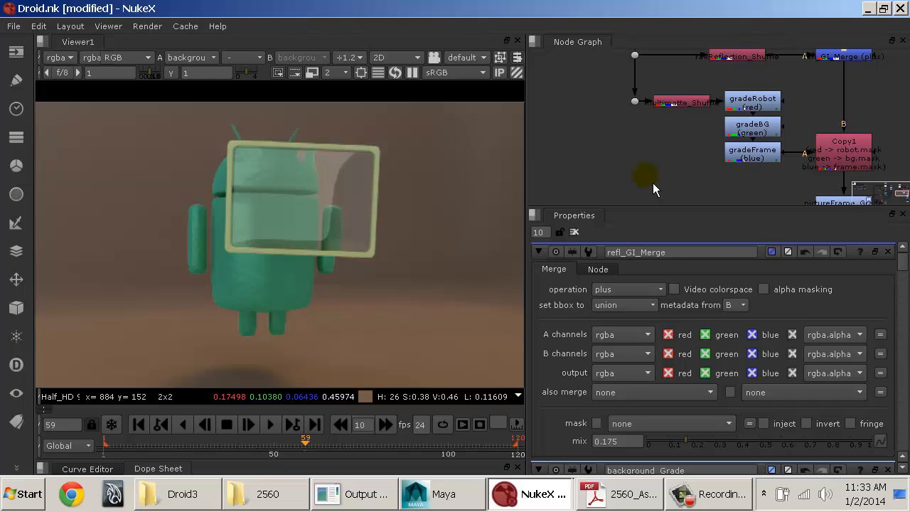
{"action": "key", "text": "Tab"}
{"action": "type", "text": "shufl"}
{"action": "key", "text": "Return"}
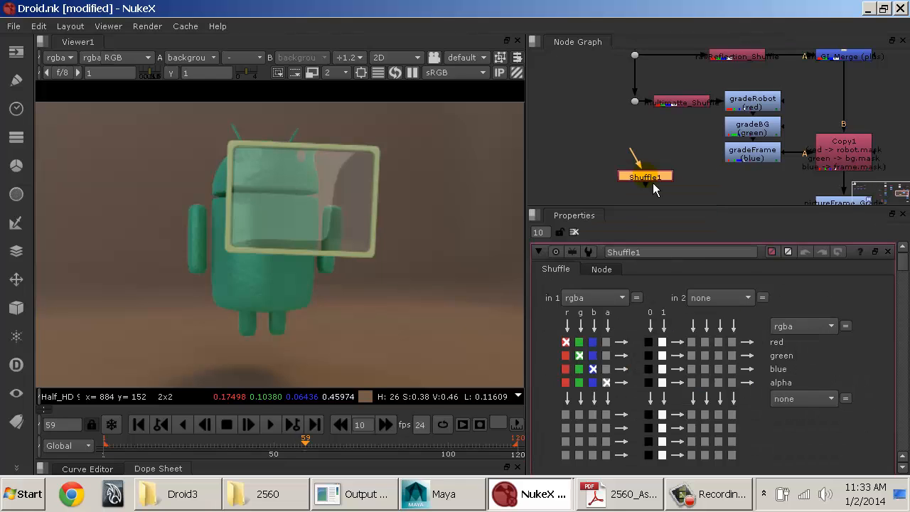
{"action": "left_click_drag", "start_coordinate": [632, 146], "coordinate": [633, 101]}
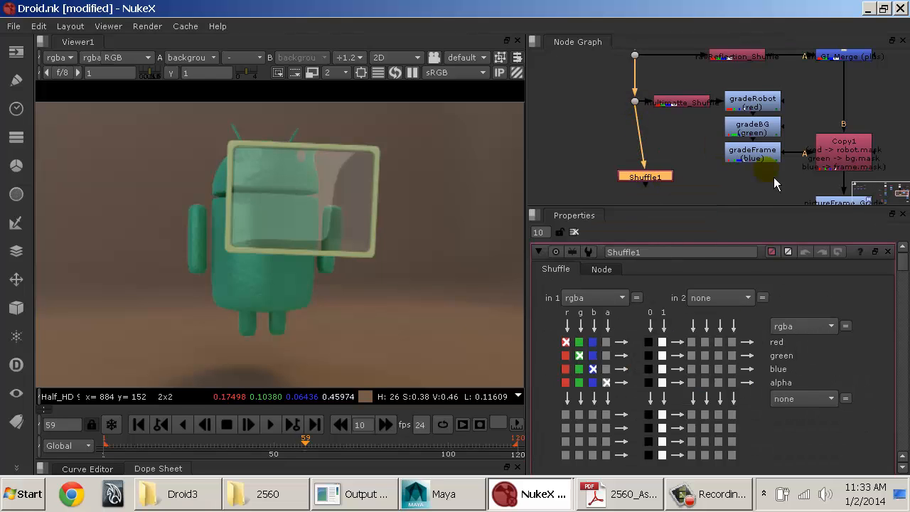
Step: Route the new Shuffle's input through a corner dot and position both nodes below the level of background_Grade
{"action": "middle_click_drag", "start_coordinate": [754, 164], "coordinate": [708, 102]}
{"action": "left_click_drag", "start_coordinate": [600, 115], "coordinate": [667, 212]}
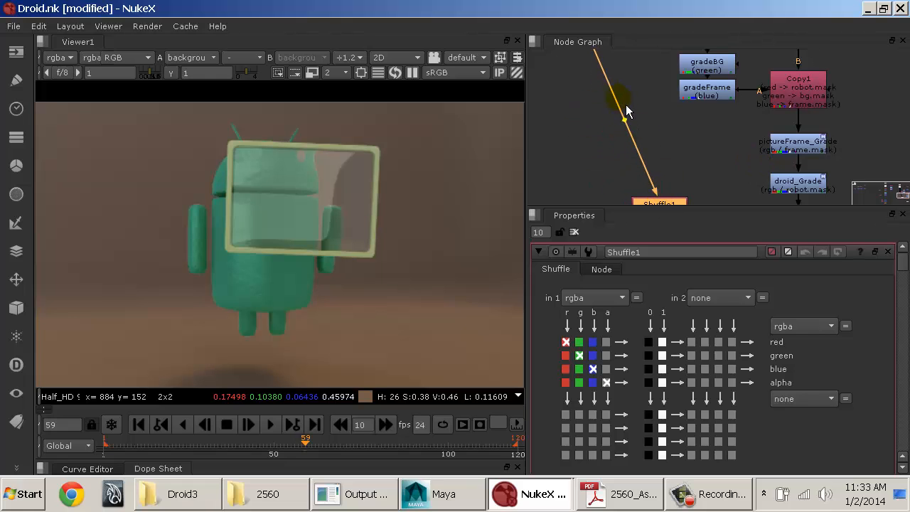
{"action": "left_click_drag", "start_coordinate": [633, 135], "coordinate": [599, 215], "text": "ctrl"}
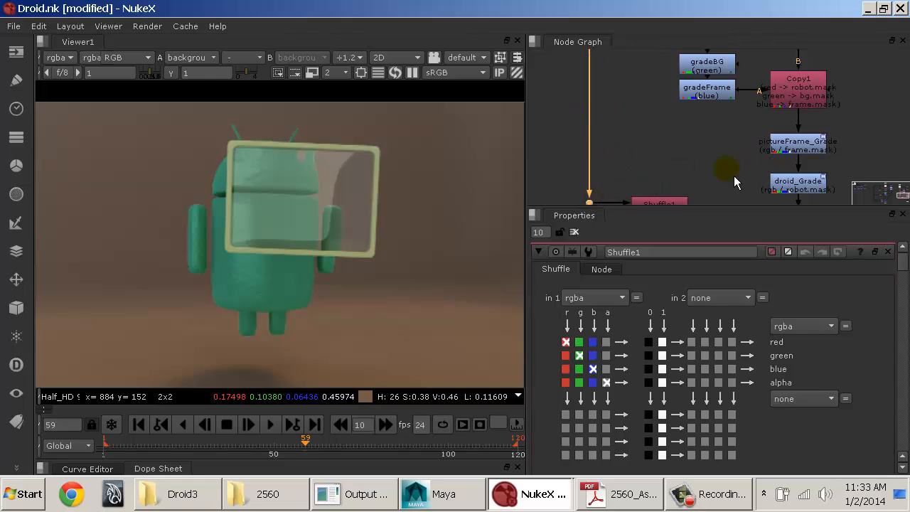
{"action": "middle_click_drag", "start_coordinate": [730, 157], "coordinate": [684, 77]}
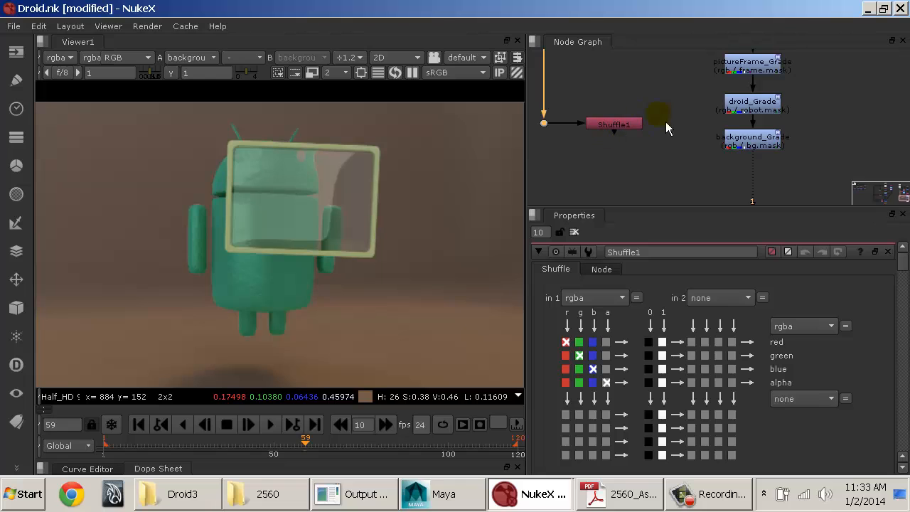
{"action": "left_click_drag", "start_coordinate": [665, 105], "coordinate": [536, 150]}
{"action": "left_click_drag", "start_coordinate": [604, 123], "coordinate": [608, 186]}
{"action": "left_click", "coordinate": [650, 143]}
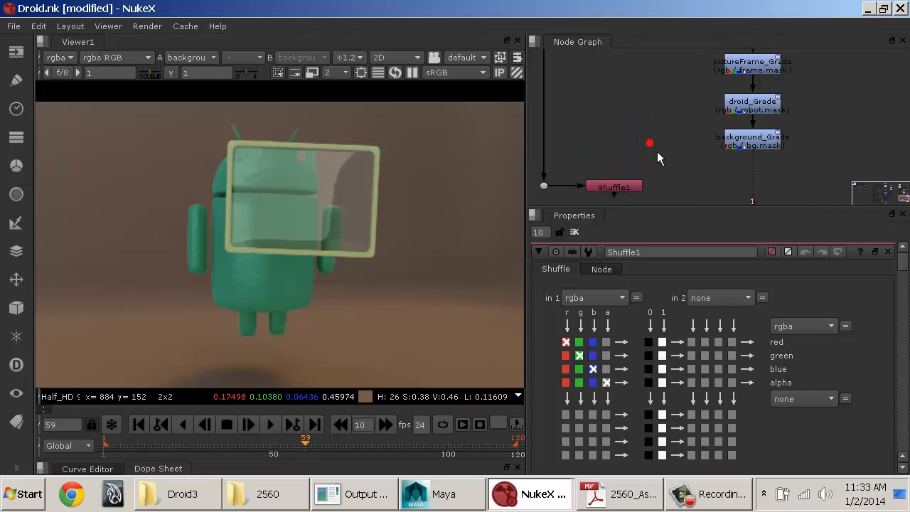
{"action": "middle_click_drag", "start_coordinate": [685, 186], "coordinate": [676, 138]}
Step: Rename the new Shuffle node AO_Shuffle
{"action": "left_click", "coordinate": [621, 136]}
{"action": "double_click", "coordinate": [662, 253]}
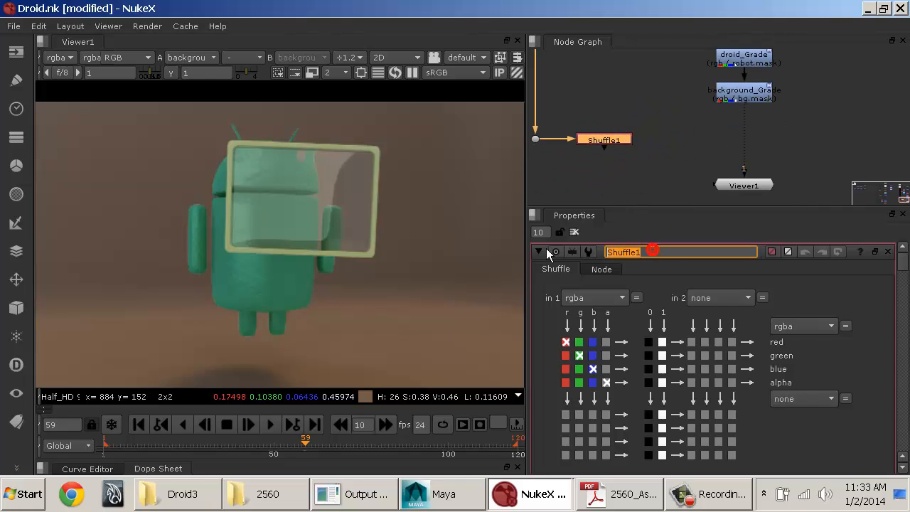
{"action": "type", "text": "AO"}
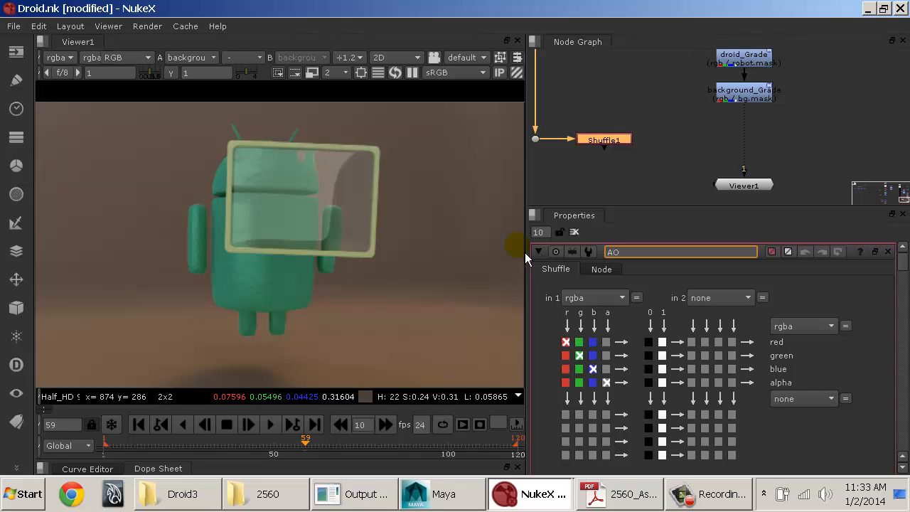
{"action": "type", "text": "_Shuffle"}
{"action": "key", "text": "Return"}
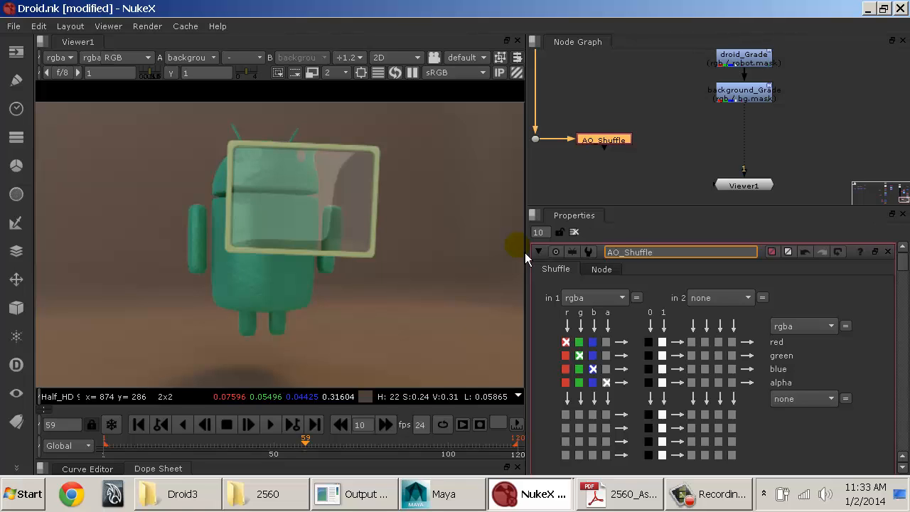
Step: Set AO_Shuffle's input layer to VRayDirt1 and view its output
{"action": "left_click", "coordinate": [594, 297]}
{"action": "left_click", "coordinate": [603, 90]}
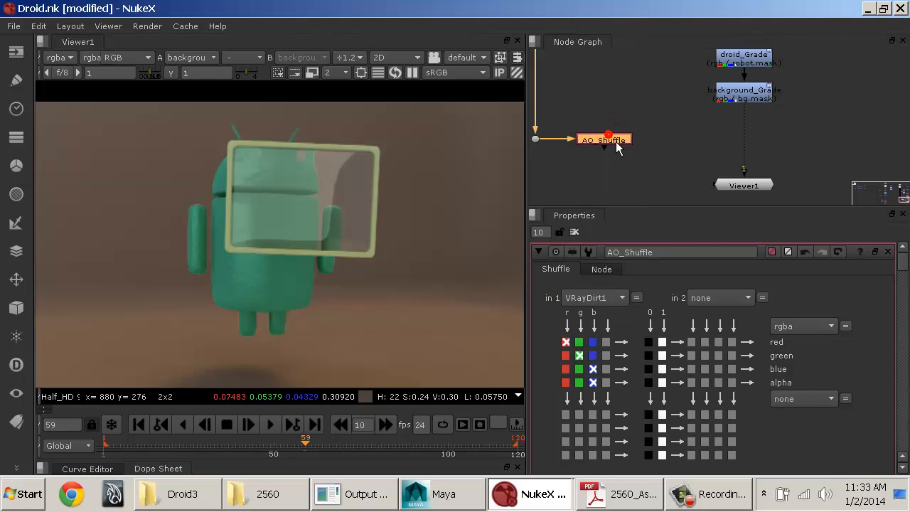
{"action": "key", "text": "1"}
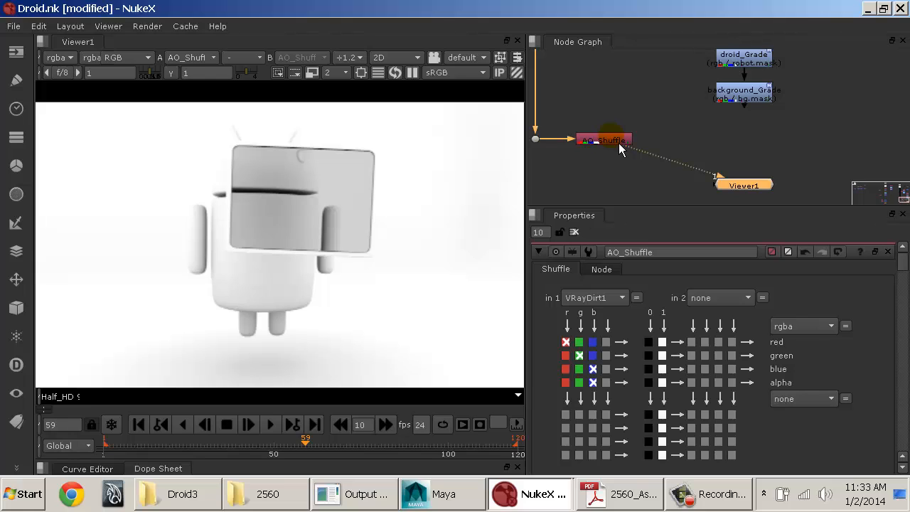
Step: Insert a Merge between background_Grade and Viewer1 with AO_Shuffle as its A input, and set its operation to multiply
{"action": "left_click", "coordinate": [629, 140]}
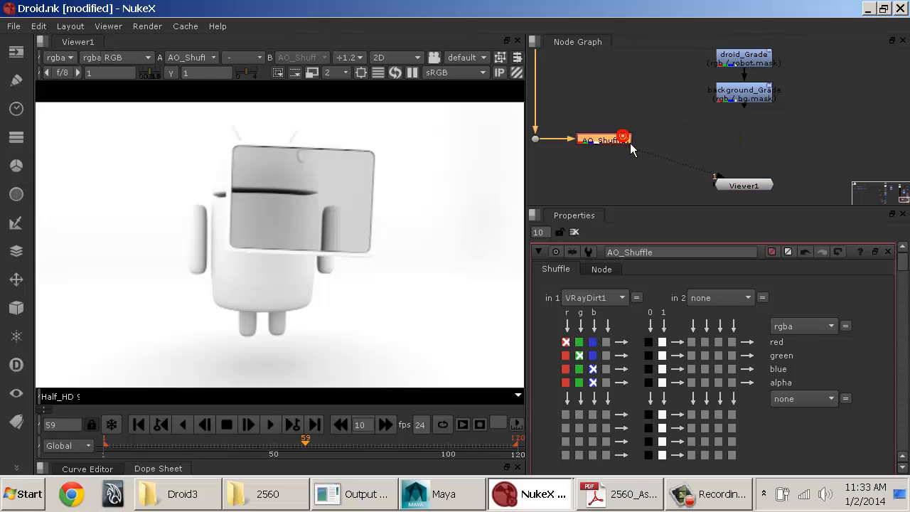
{"action": "key", "text": "m"}
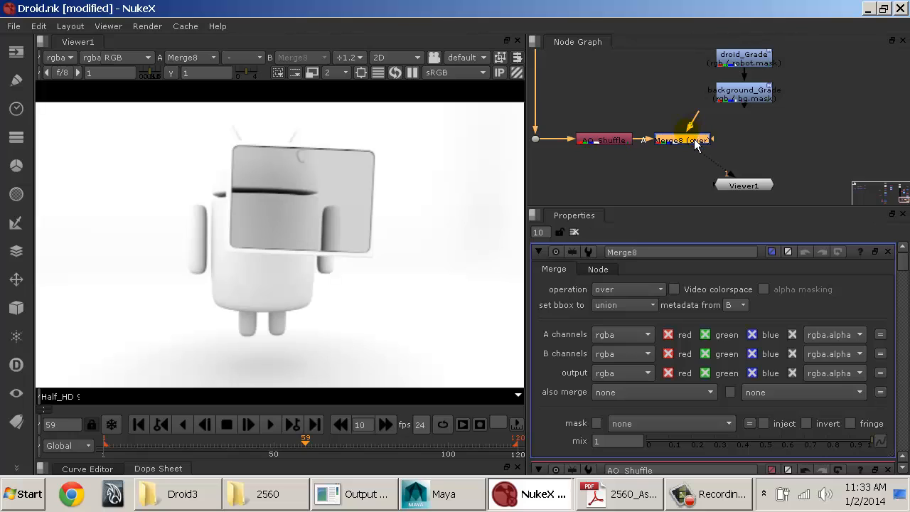
{"action": "left_click", "coordinate": [732, 132]}
{"action": "left_click_drag", "start_coordinate": [691, 140], "coordinate": [751, 97]}
{"action": "left_click_drag", "start_coordinate": [757, 145], "coordinate": [751, 144]}
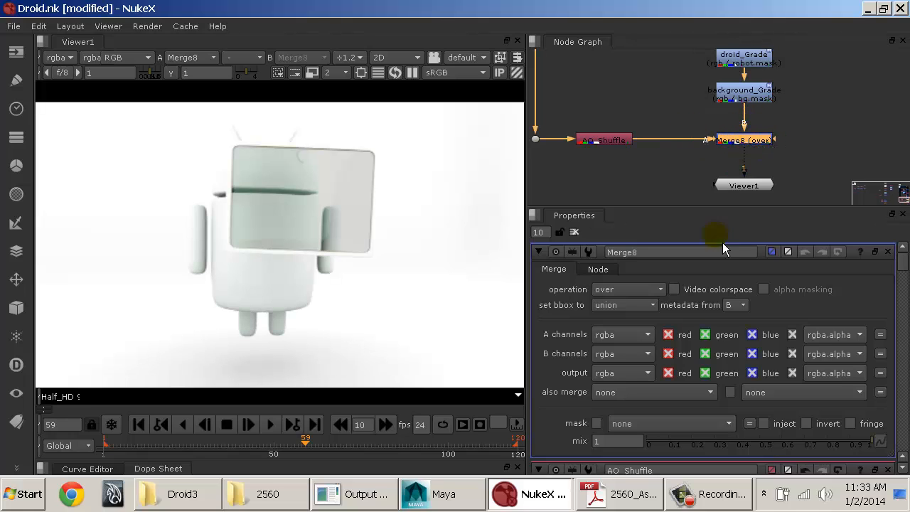
{"action": "left_click", "coordinate": [647, 297]}
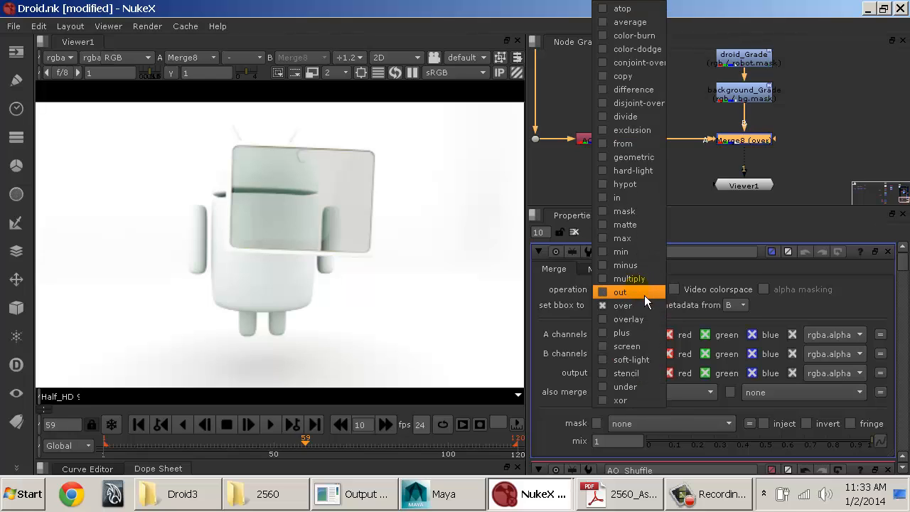
{"action": "left_click", "coordinate": [637, 279]}
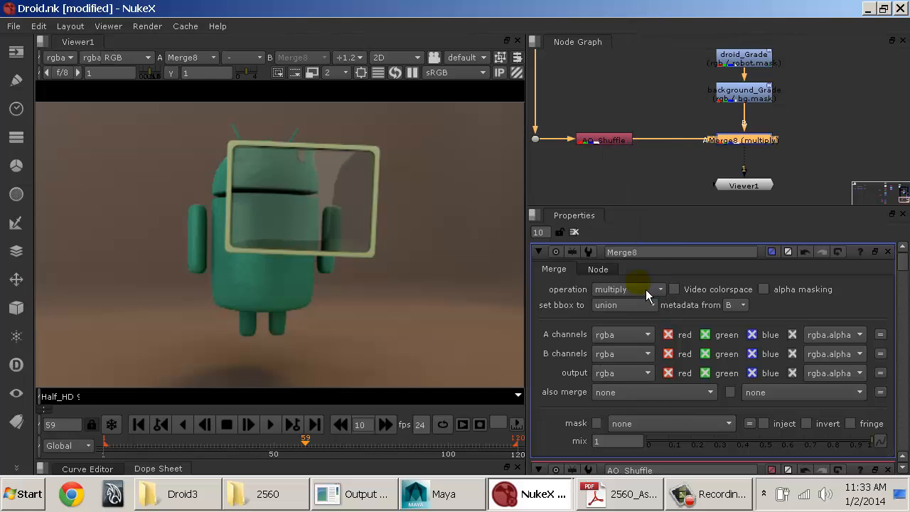
Step: Toggle the ambient occlusion Merge off and on repeatedly to compare the composite with and without it
{"action": "middle_click_drag", "start_coordinate": [755, 149], "coordinate": [757, 145]}
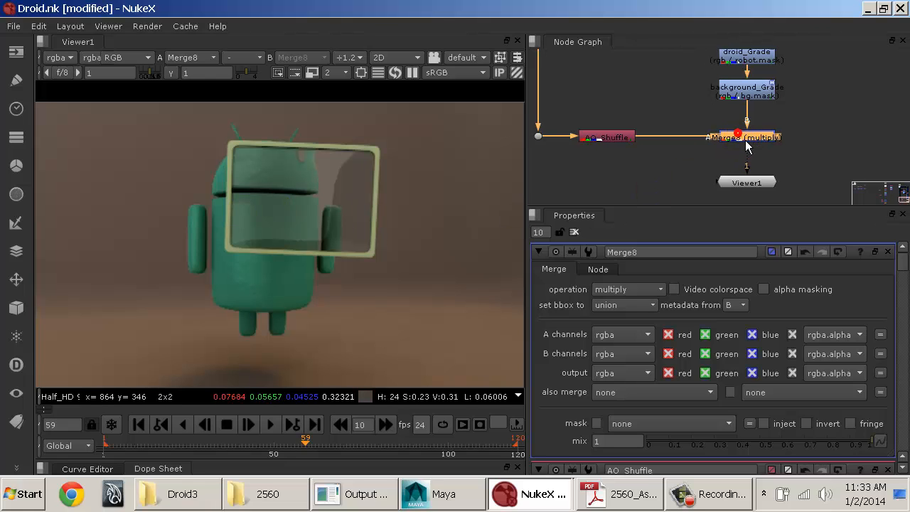
{"action": "key", "text": "d"}
{"action": "key", "text": "d"}
{"action": "key", "text": "d"}
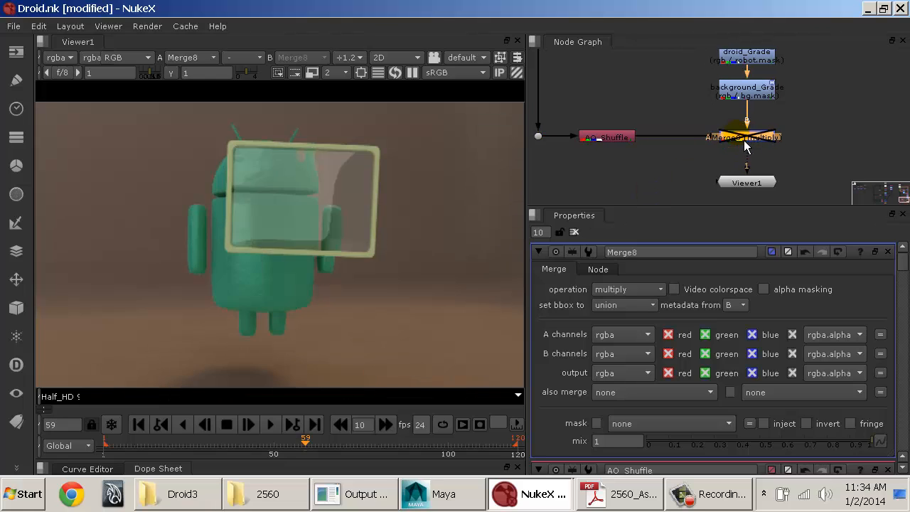
{"action": "key", "text": "d"}
{"action": "key", "text": "d"}
{"action": "key", "text": "d"}
{"action": "key", "text": "d"}
{"action": "key", "text": "d"}
{"action": "key", "text": "d"}
{"action": "key", "text": "d"}
{"action": "key", "text": "d"}
{"action": "key", "text": "d"}
{"action": "key", "text": "d"}
{"action": "key", "text": "d"}
{"action": "key", "text": "d"}
{"action": "key", "text": "d"}
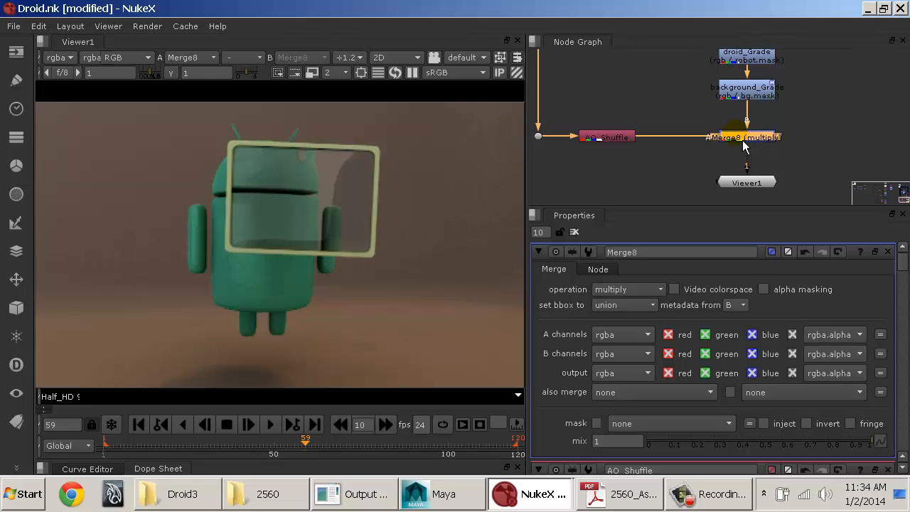
{"action": "key", "text": "d"}
{"action": "key", "text": "d"}
{"action": "key", "text": "d"}
{"action": "key", "text": "d"}
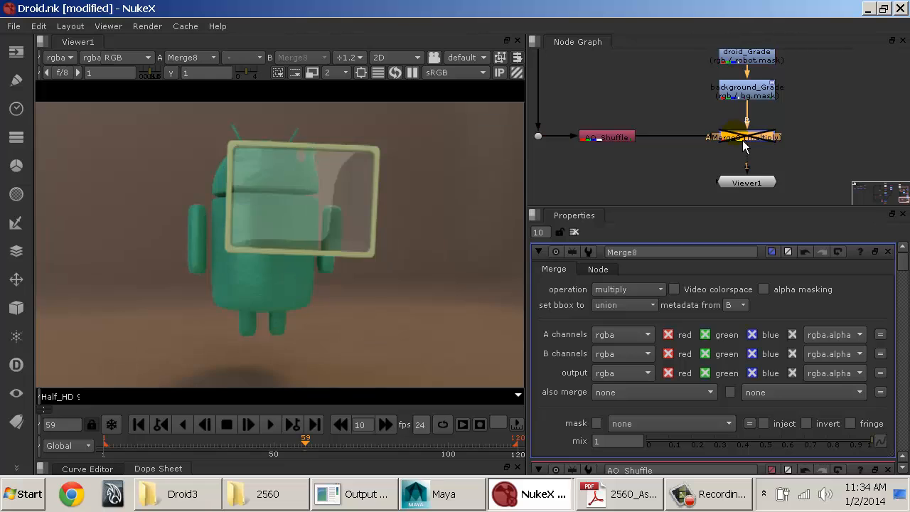
{"action": "right_click", "coordinate": [716, 157]}
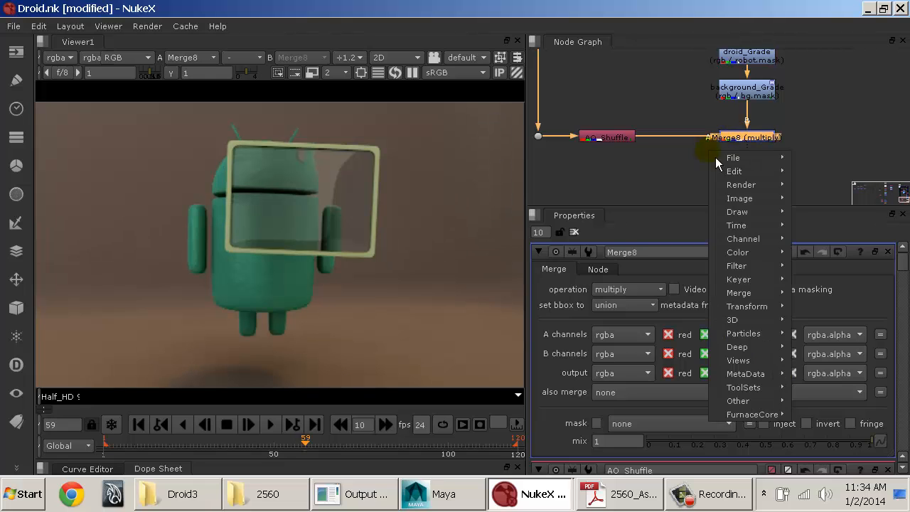
{"action": "left_click", "coordinate": [715, 154]}
Step: Examine the Diffuse shuffle and its copy Merge above ZDefocus1 in the original node tree
{"action": "right_click", "coordinate": [657, 111]}
{"action": "middle_click_drag", "start_coordinate": [628, 129], "coordinate": [857, 123]}
{"action": "scroll", "coordinate": [760, 162], "scroll_direction": "down", "scroll_amount": 2}
{"action": "middle_click_drag", "start_coordinate": [651, 121], "coordinate": [904, 134]}
{"action": "scroll", "coordinate": [678, 131], "scroll_direction": "up", "scroll_amount": 1}
{"action": "scroll", "coordinate": [755, 129], "scroll_direction": "up", "scroll_amount": 1}
{"action": "middle_click_drag", "start_coordinate": [845, 137], "coordinate": [678, 138]}
{"action": "middle_click_drag", "start_coordinate": [791, 131], "coordinate": [669, 137]}
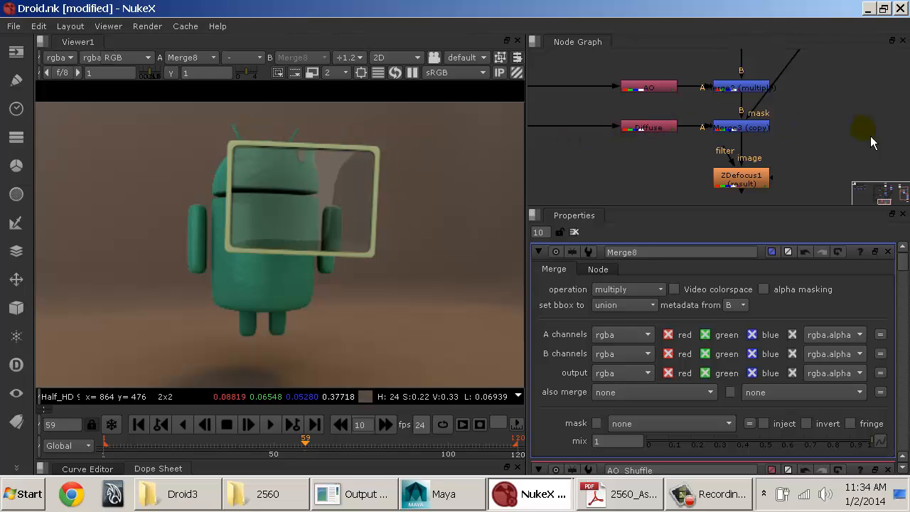
Step: Move Viewer1 lower to make room below the multiply Merge, and paste a duplicate of AO_Shuffle beneath the original
{"action": "middle_click_drag", "start_coordinate": [870, 136], "coordinate": [542, 171]}
{"action": "left_click_drag", "start_coordinate": [711, 158], "coordinate": [721, 212]}
{"action": "middle_click_drag", "start_coordinate": [618, 150], "coordinate": [710, 135]}
{"action": "left_click", "coordinate": [723, 110]}
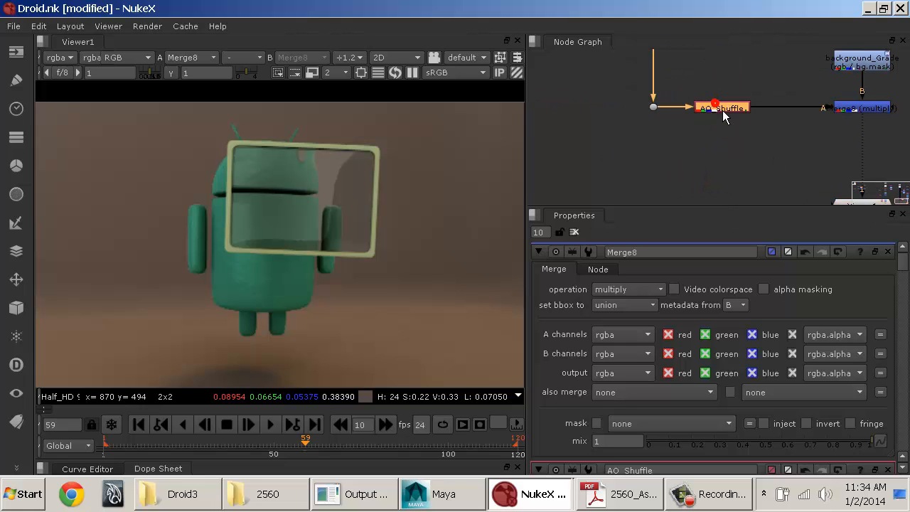
{"action": "key", "text": "ctrl+v"}
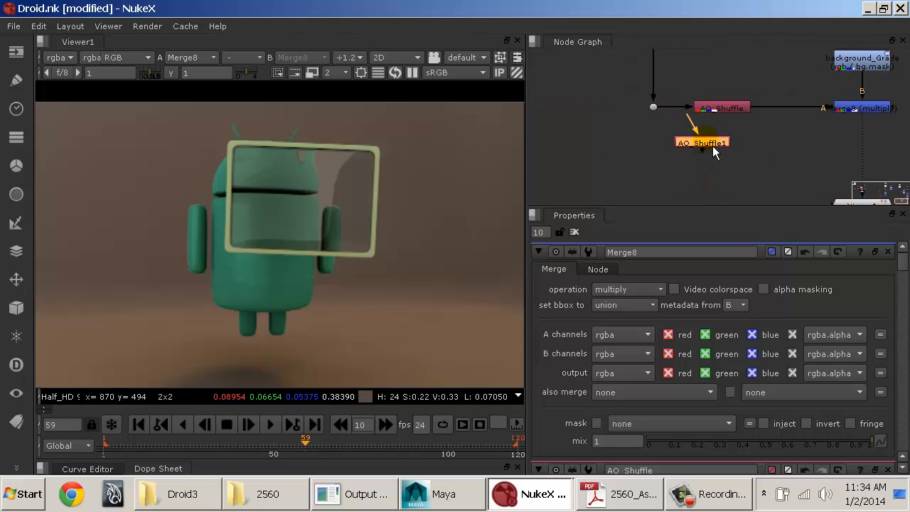
Step: Branch the duplicated shuffle off the main line through a new Dot and configure it as Diffuse_Shuffle reading the diffuse layer
{"action": "left_click_drag", "start_coordinate": [713, 147], "coordinate": [667, 167]}
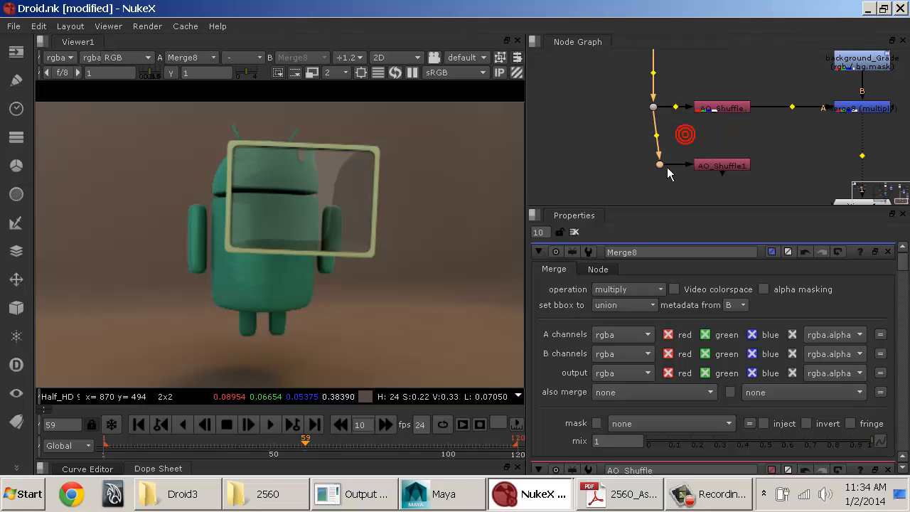
{"action": "double_click", "coordinate": [723, 167]}
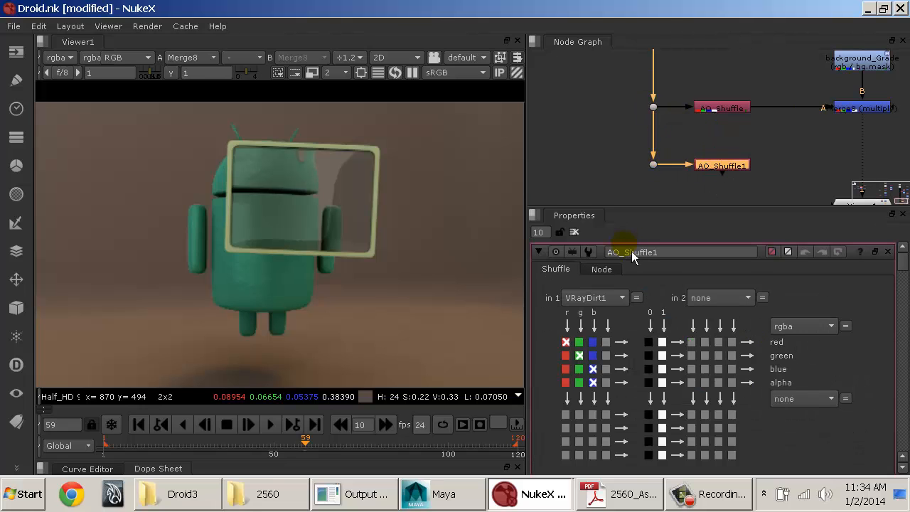
{"action": "left_click_drag", "start_coordinate": [620, 252], "coordinate": [539, 254]}
{"action": "type", "text": "Diffuse"}
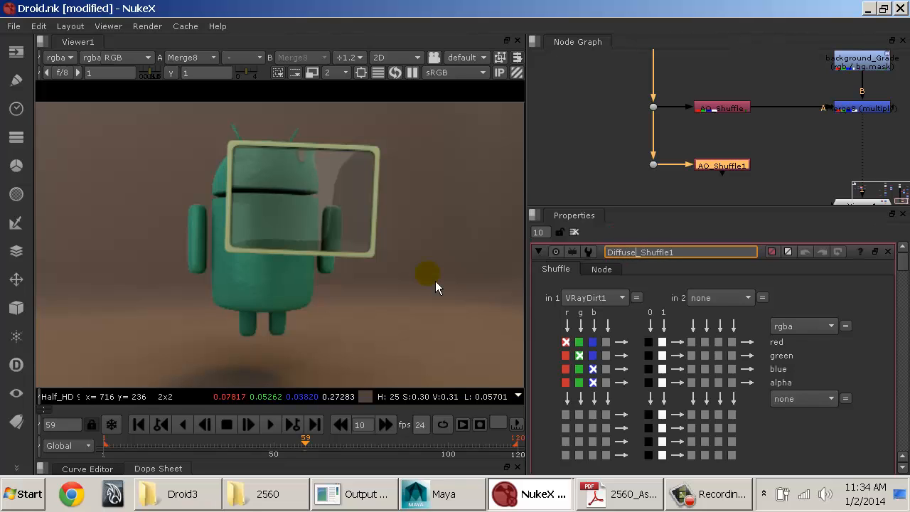
{"action": "key", "text": "Return"}
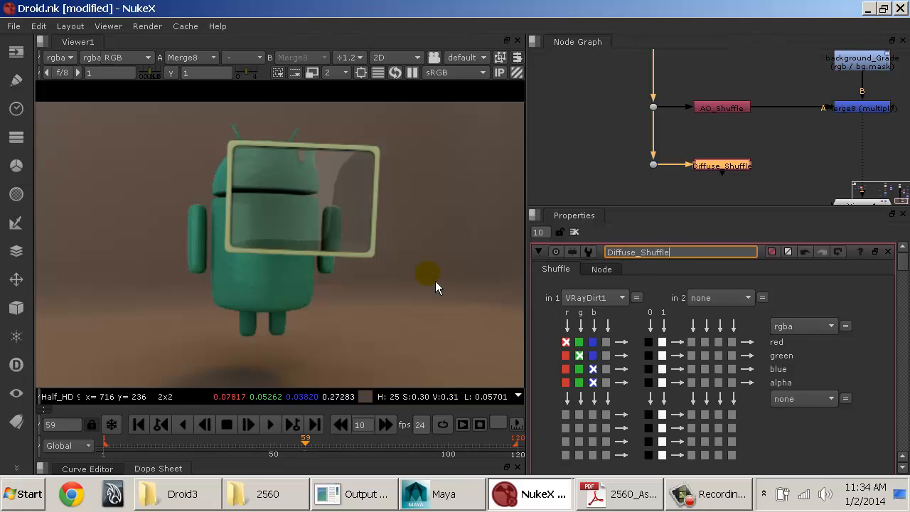
{"action": "left_click", "coordinate": [574, 297]}
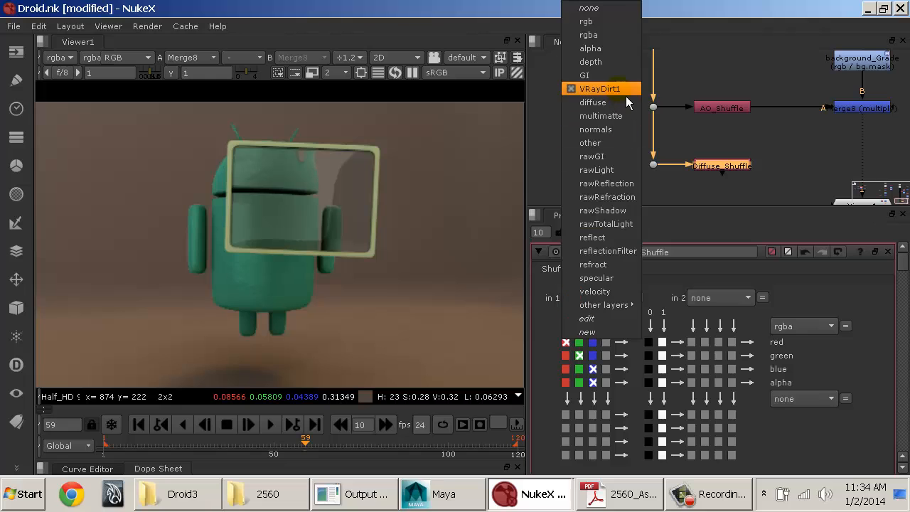
{"action": "left_click", "coordinate": [612, 102]}
Step: Insert a Merge between the multiply Merge and Viewer1 with Diffuse_Shuffle as its A input, masked by frame.mask
{"action": "middle_click", "coordinate": [771, 137]}
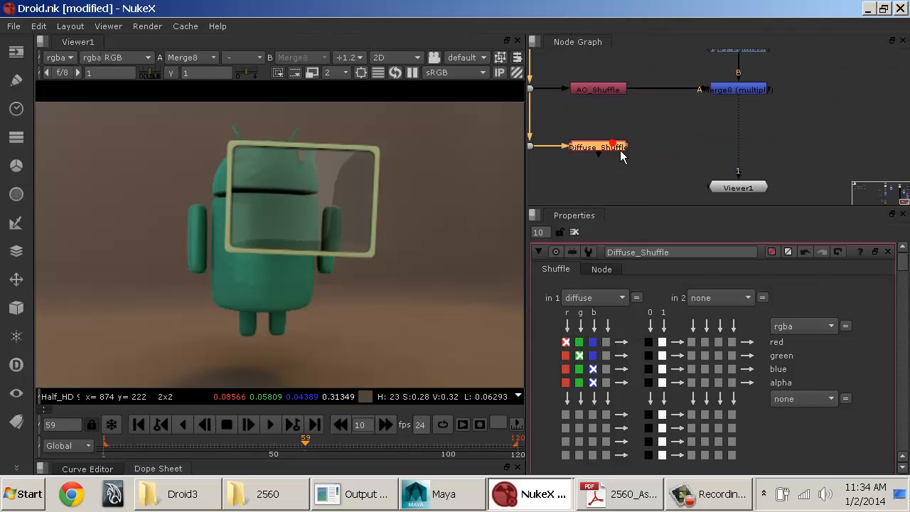
{"action": "key", "text": "m"}
{"action": "left_click_drag", "start_coordinate": [693, 155], "coordinate": [749, 154]}
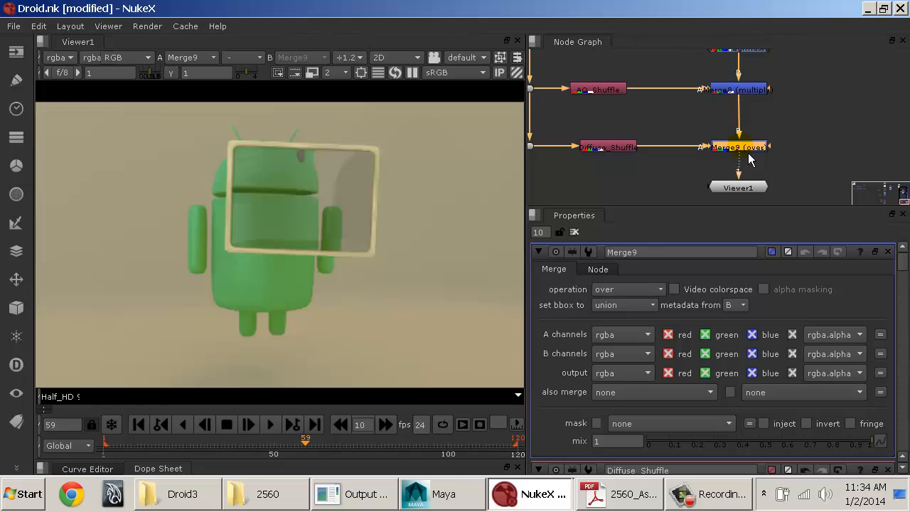
{"action": "left_click_drag", "start_coordinate": [752, 189], "coordinate": [757, 206]}
{"action": "middle_click_drag", "start_coordinate": [777, 172], "coordinate": [768, 156]}
{"action": "left_click", "coordinate": [598, 131]}
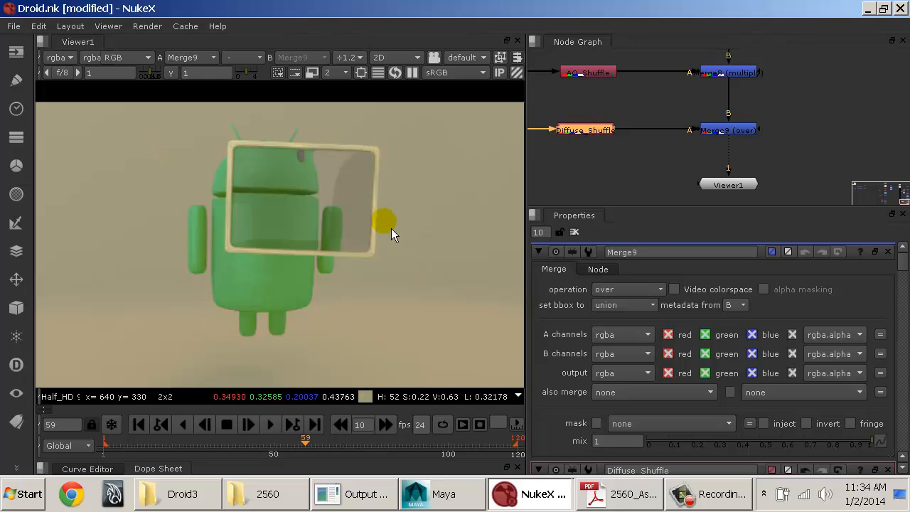
{"action": "left_click", "coordinate": [658, 426]}
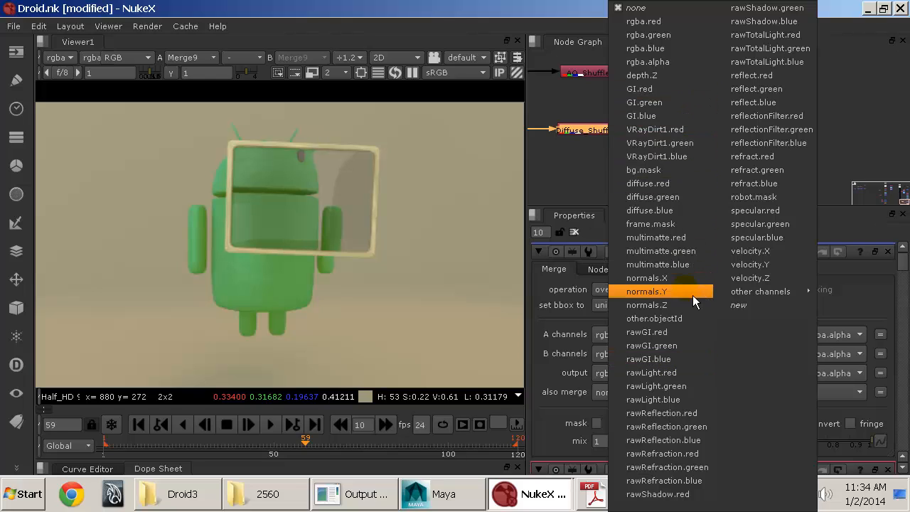
{"action": "left_click", "coordinate": [688, 227]}
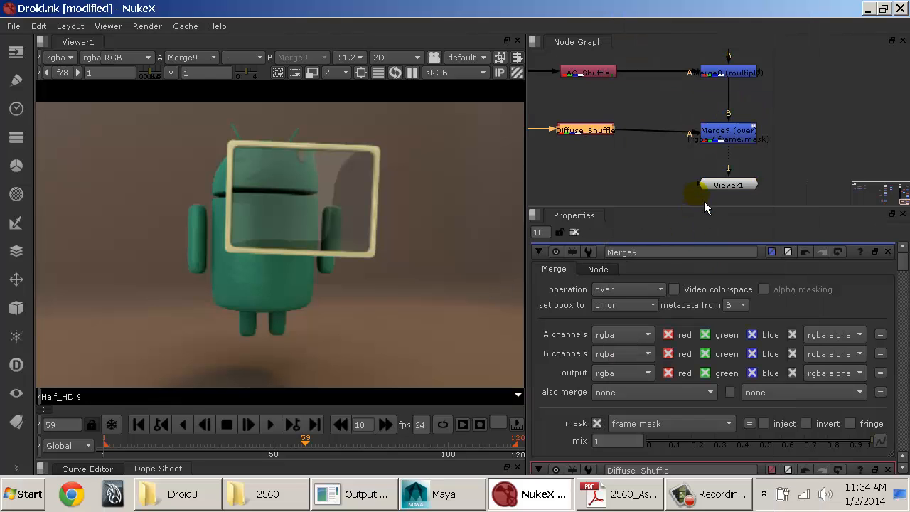
Step: Toggle the Diffuse_Shuffle Merge off and on repeatedly to compare the frame with and without it
{"action": "left_click_drag", "start_coordinate": [740, 143], "coordinate": [743, 139]}
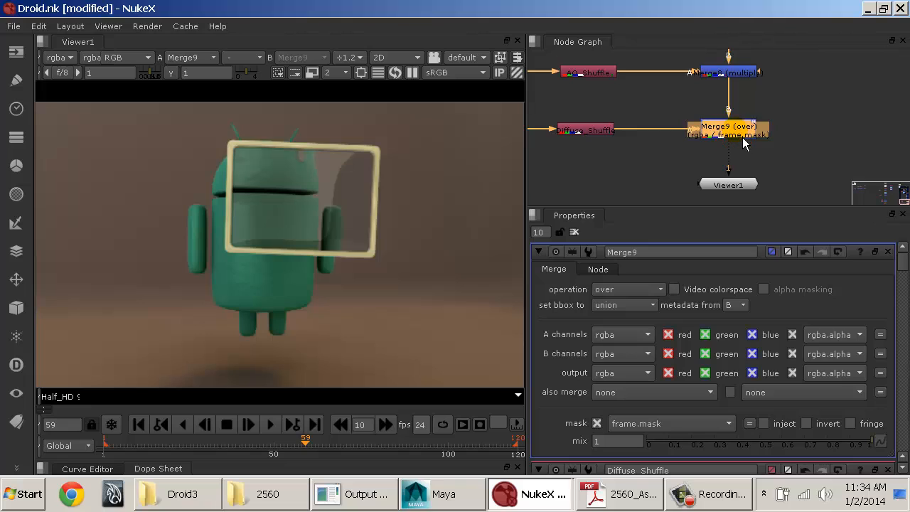
{"action": "key", "text": "d"}
{"action": "key", "text": "d"}
{"action": "key", "text": "d"}
{"action": "key", "text": "d"}
{"action": "key", "text": "d"}
{"action": "key", "text": "d"}
{"action": "key", "text": "d"}
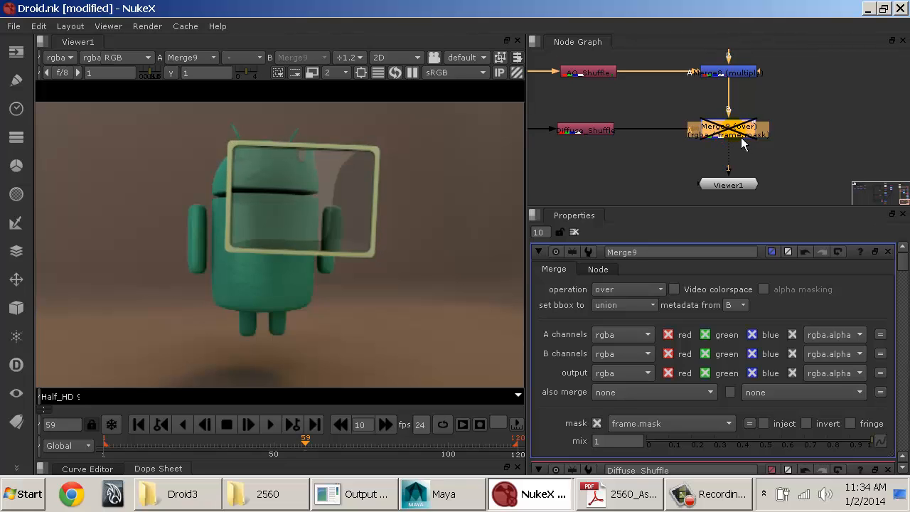
{"action": "key", "text": "d"}
{"action": "key", "text": "d"}
{"action": "key", "text": "d"}
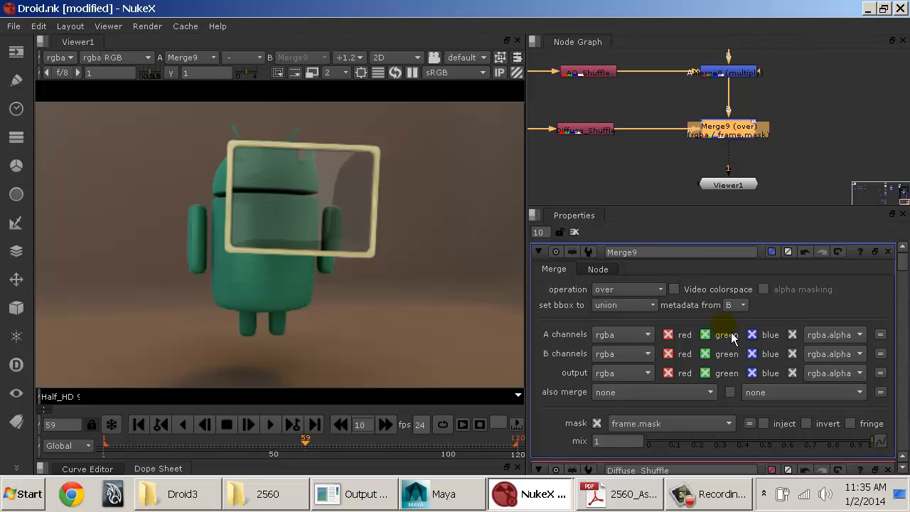
Step: Set the Diffuse_Shuffle Merge's operation to plus and move Viewer1 lower to make room beneath it
{"action": "left_click_drag", "start_coordinate": [794, 445], "coordinate": [880, 444]}
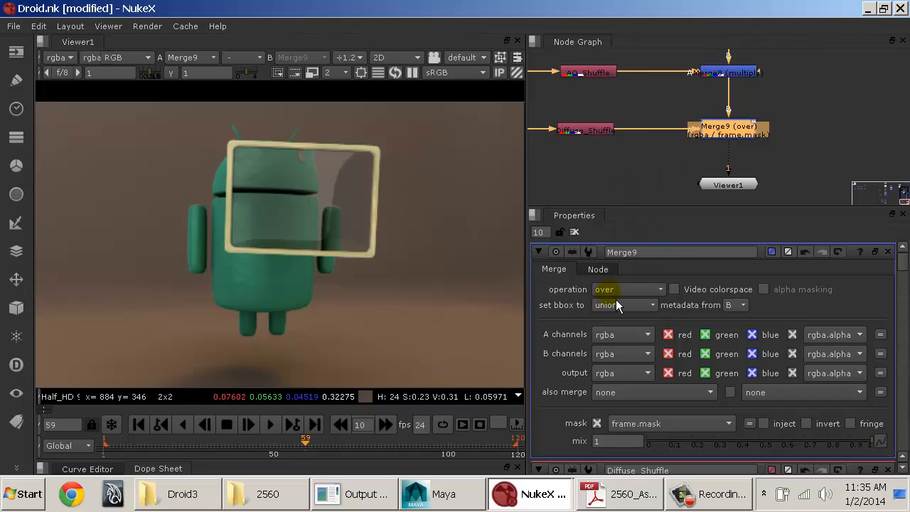
{"action": "left_click", "coordinate": [644, 290]}
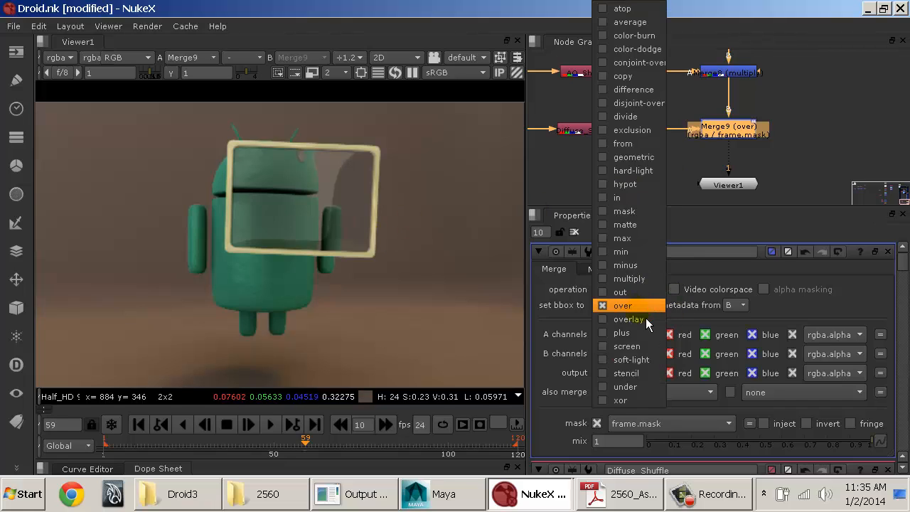
{"action": "left_click", "coordinate": [640, 338]}
{"action": "middle_click_drag", "start_coordinate": [640, 173], "coordinate": [691, 149]}
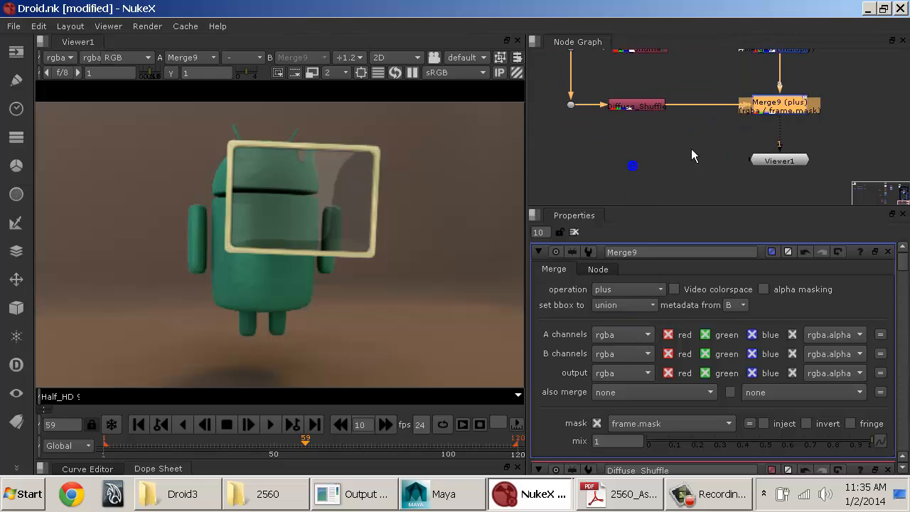
{"action": "left_click_drag", "start_coordinate": [787, 162], "coordinate": [786, 199]}
{"action": "left_click", "coordinate": [731, 140]}
{"action": "middle_click_drag", "start_coordinate": [706, 150], "coordinate": [708, 161]}
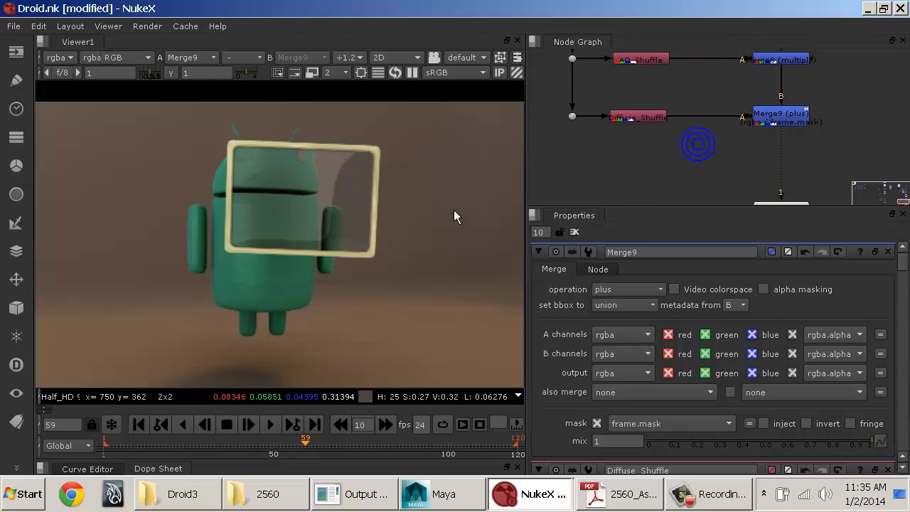
Step: Try bg.mask as the mask of the plus Merge, and return the mask to frame.mask
{"action": "middle_click_drag", "start_coordinate": [453, 209], "coordinate": [431, 177], "text": "alt"}
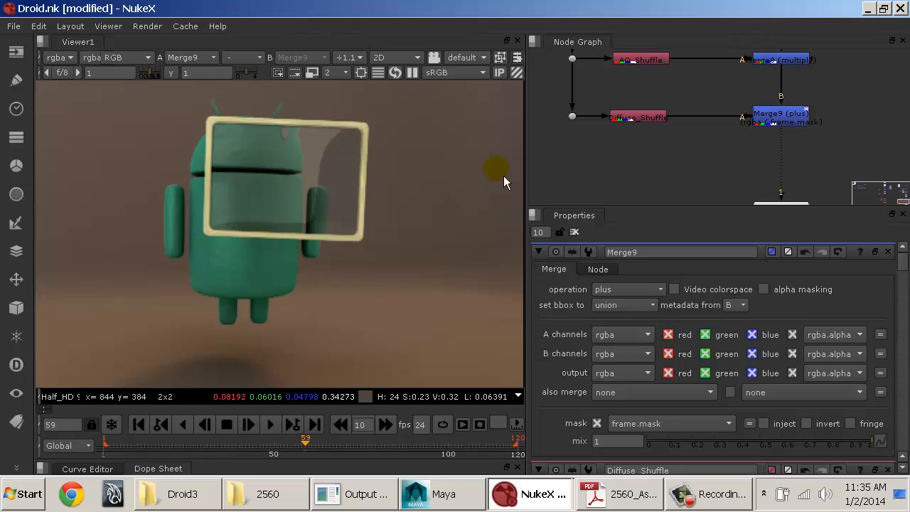
{"action": "middle_click_drag", "start_coordinate": [681, 176], "coordinate": [742, 156]}
{"action": "left_click", "coordinate": [829, 106]}
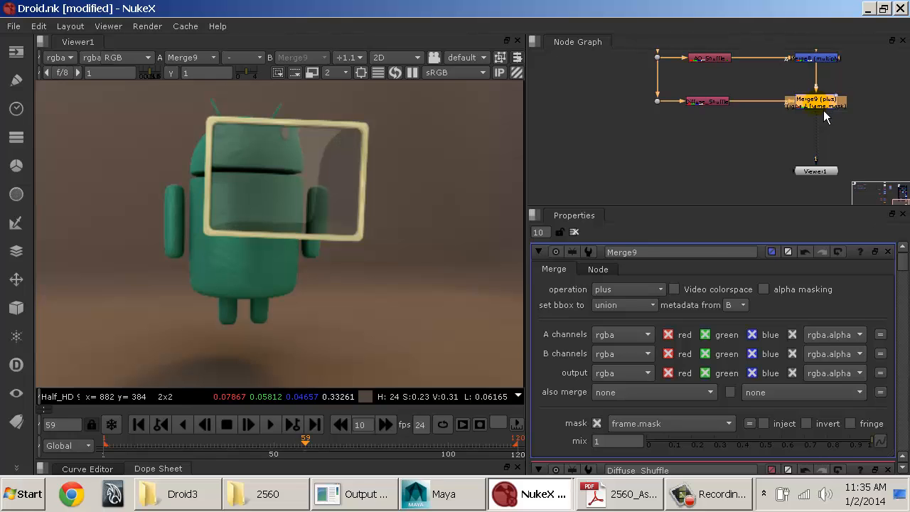
{"action": "left_click", "coordinate": [650, 290]}
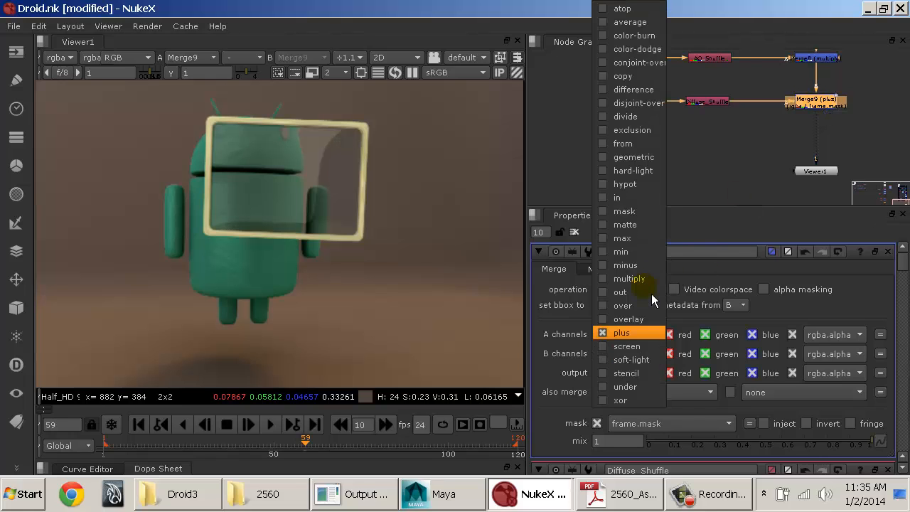
{"action": "left_click", "coordinate": [652, 293]}
{"action": "left_click", "coordinate": [681, 422]}
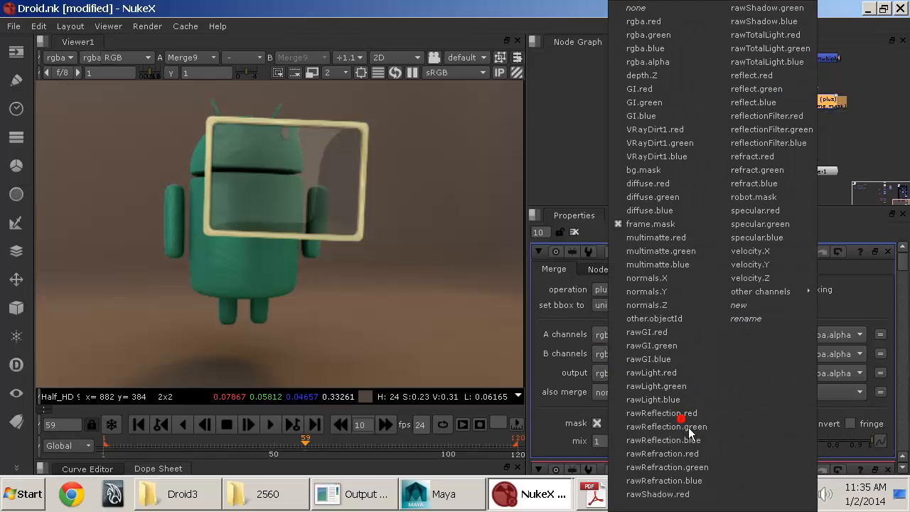
{"action": "left_click", "coordinate": [679, 172]}
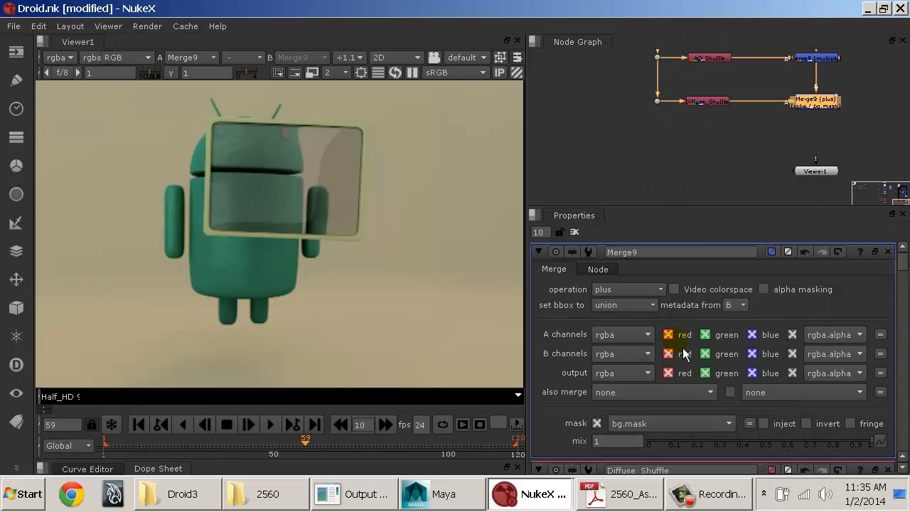
{"action": "left_click", "coordinate": [667, 421]}
{"action": "left_click", "coordinate": [671, 227]}
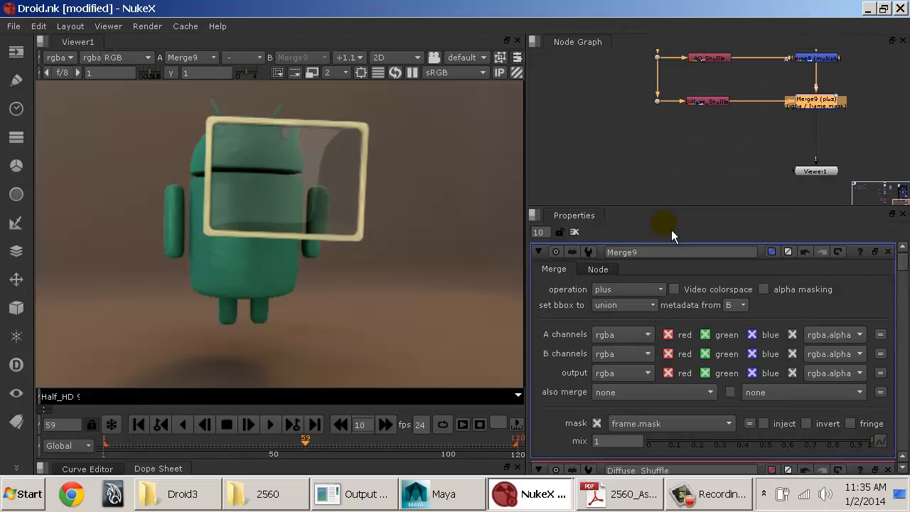
{"action": "left_click", "coordinate": [764, 166]}
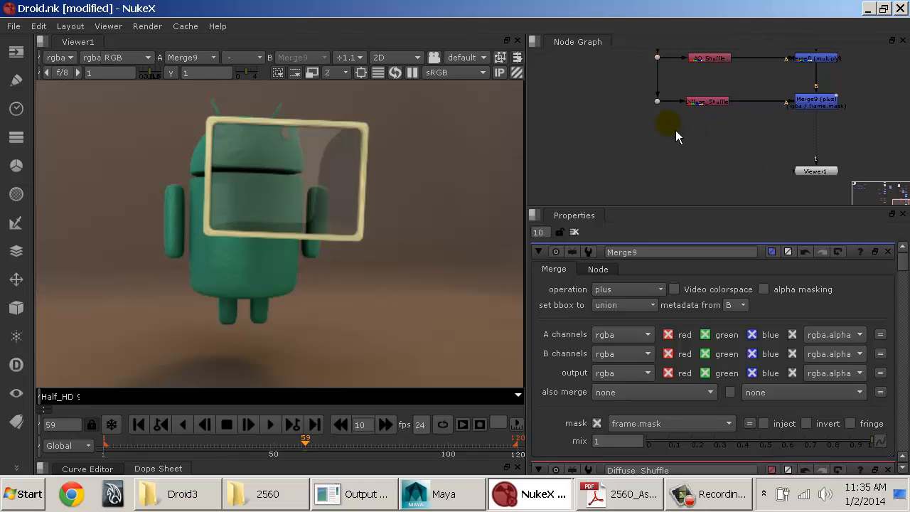
Step: Insert a ZDefocus node between the plus Merge and Viewer1, spacing the nodes apart vertically
{"action": "middle_click_drag", "start_coordinate": [675, 130], "coordinate": [685, 153]}
{"action": "middle_click_drag", "start_coordinate": [763, 142], "coordinate": [697, 122]}
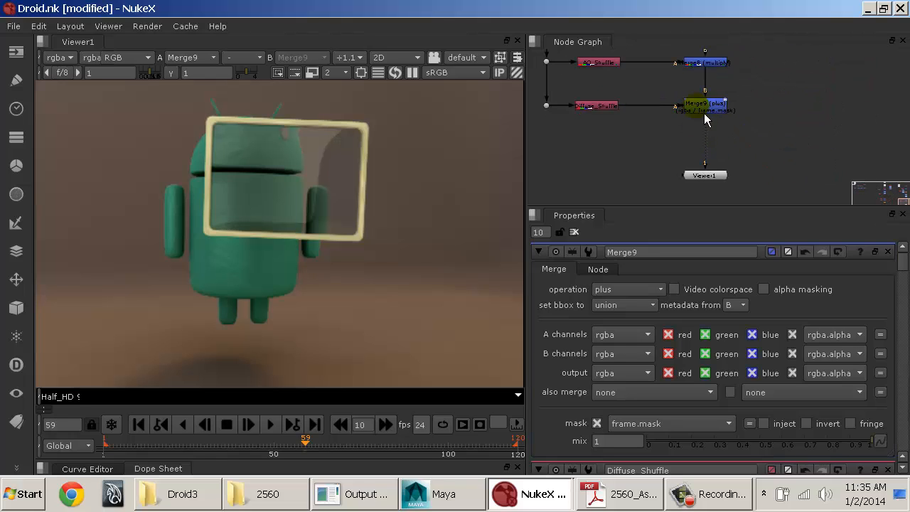
{"action": "left_click", "coordinate": [707, 105]}
{"action": "key", "text": "Tab"}
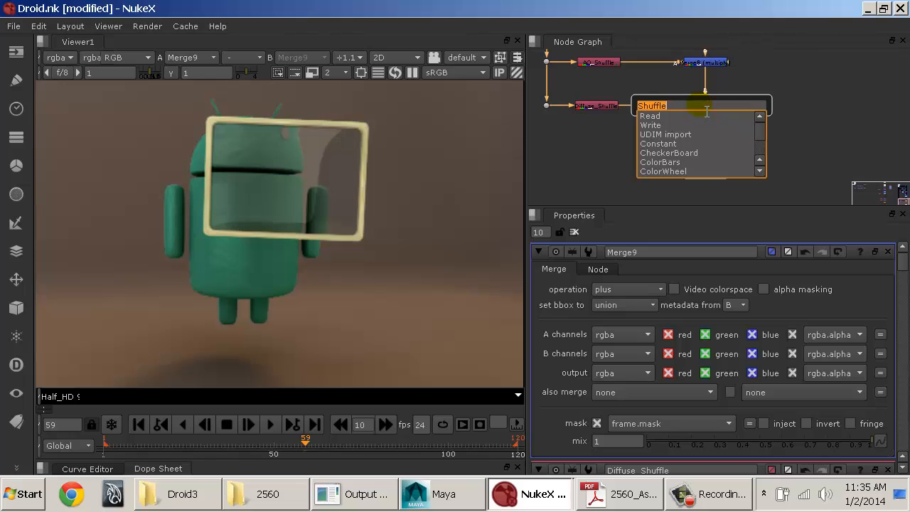
{"action": "type", "text": "zedef"}
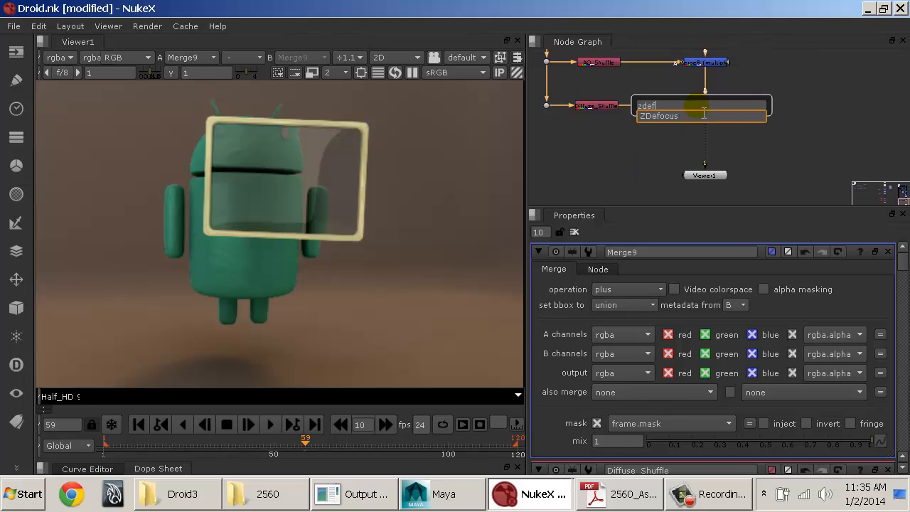
{"action": "key", "text": "Return"}
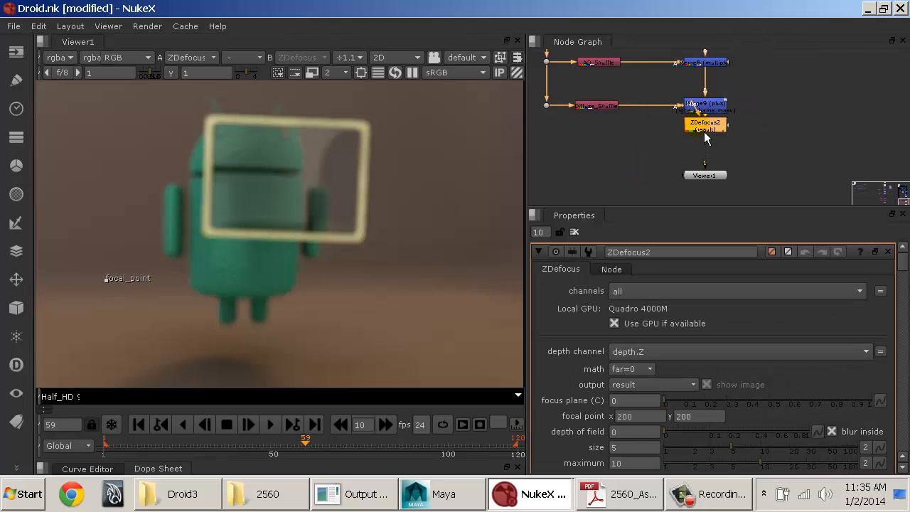
{"action": "left_click_drag", "start_coordinate": [705, 149], "coordinate": [710, 203]}
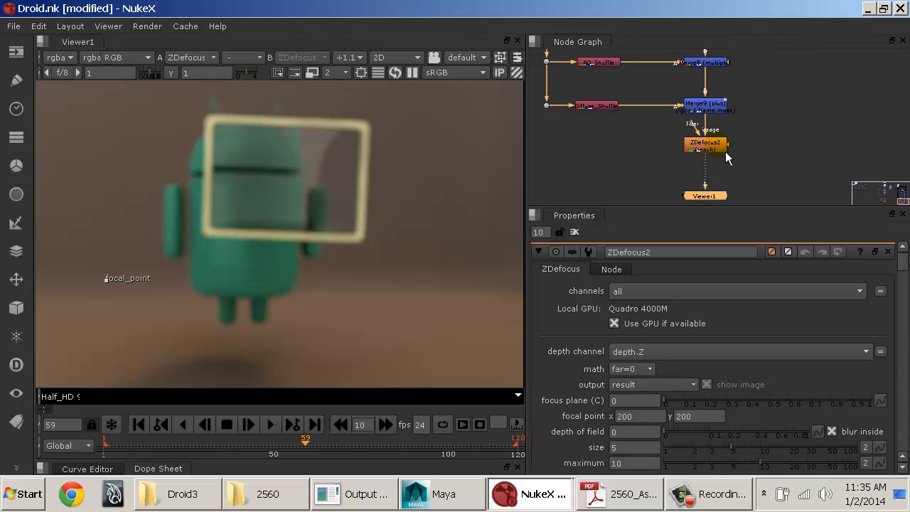
{"action": "left_click_drag", "start_coordinate": [724, 151], "coordinate": [725, 165]}
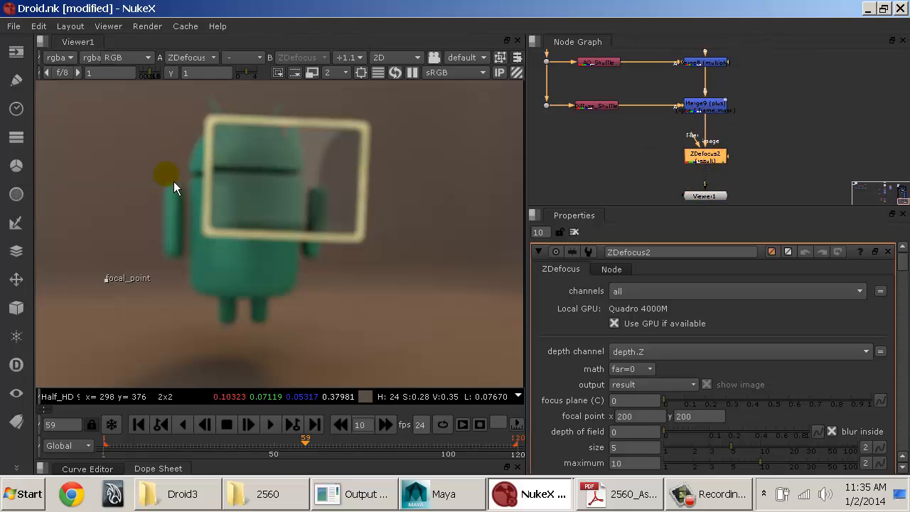
Step: Move the ZDefocus focal point onto the glass frame's left edge, at about x 370, y 424
{"action": "middle_click_drag", "start_coordinate": [174, 181], "coordinate": [253, 208]}
{"action": "middle_click_drag", "start_coordinate": [315, 209], "coordinate": [291, 192]}
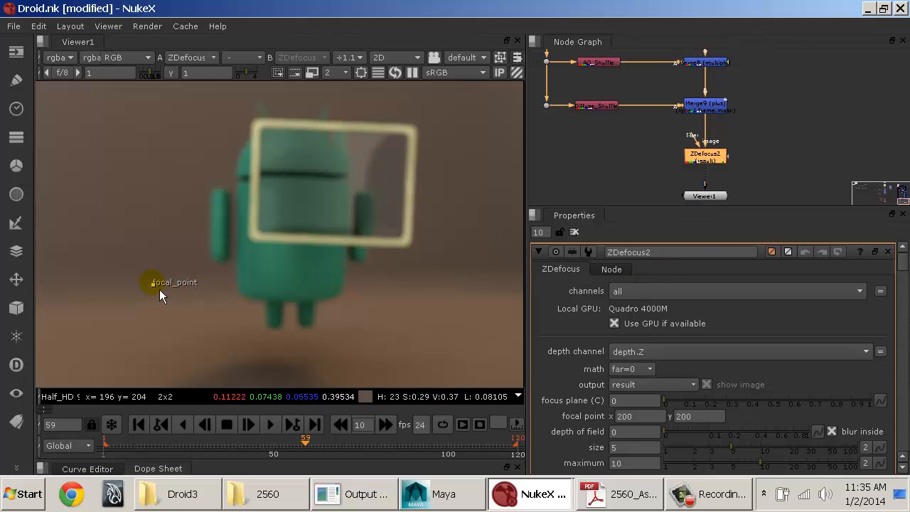
{"action": "left_click_drag", "start_coordinate": [160, 291], "coordinate": [264, 175]}
{"action": "mouse_move", "coordinate": [265, 171]}
{"action": "left_mouse_down"}
{"action": "mouse_move", "coordinate": [277, 220]}
{"action": "mouse_move", "coordinate": [264, 172]}
{"action": "left_mouse_up"}
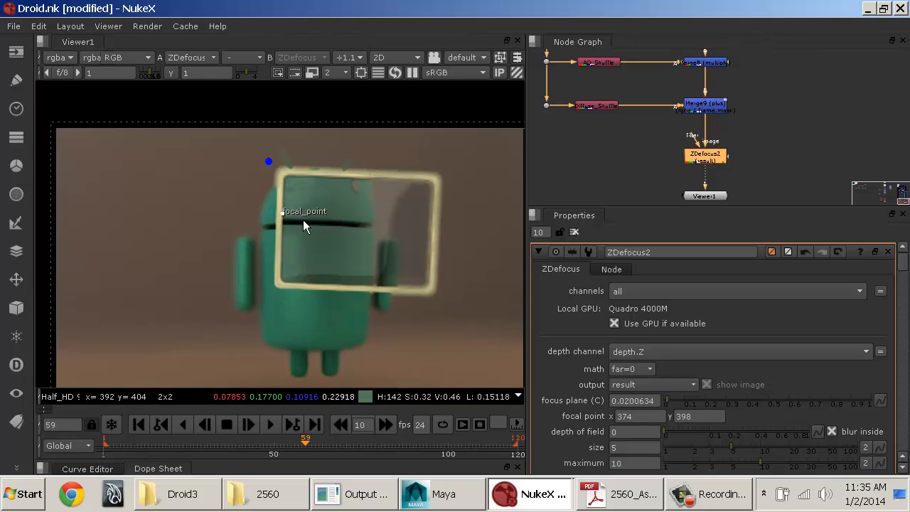
{"action": "scroll", "coordinate": [303, 220], "scroll_direction": "up", "scroll_amount": 3}
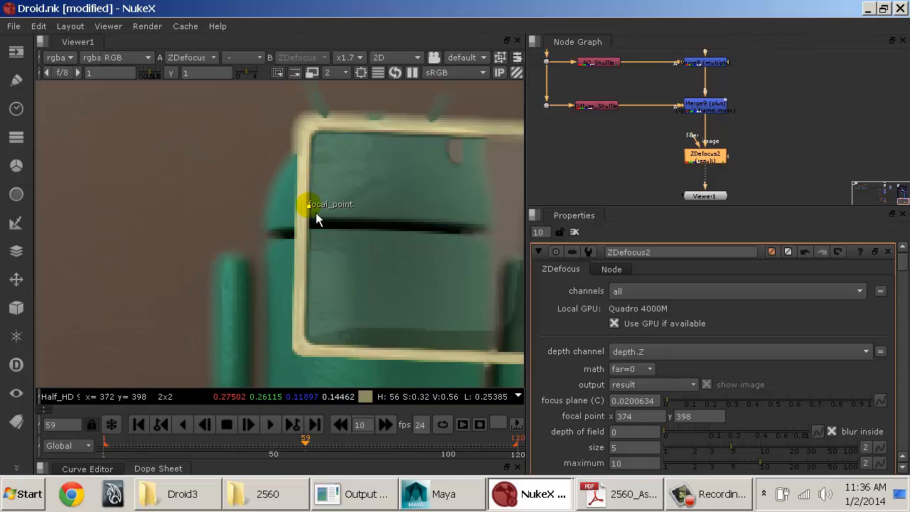
{"action": "left_click_drag", "start_coordinate": [308, 207], "coordinate": [310, 182]}
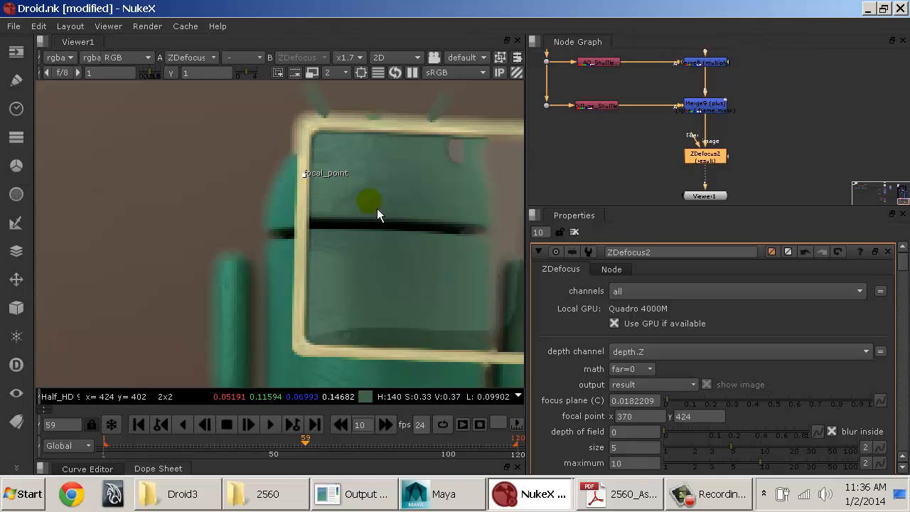
{"action": "middle_click_drag", "start_coordinate": [375, 207], "coordinate": [299, 177]}
{"action": "left_click", "coordinate": [642, 352]}
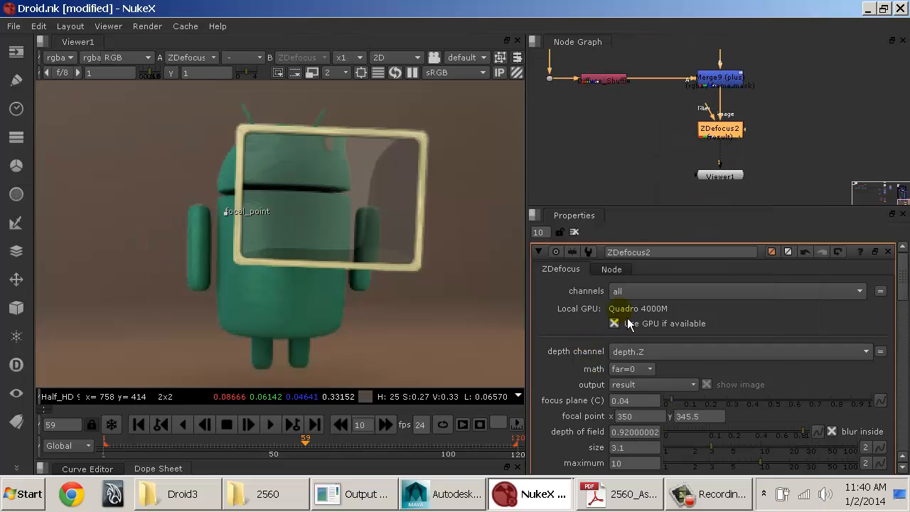
Step: Review the channels available as the ZDefocus depth channel, keeping depth.Z selected
{"action": "left_click", "coordinate": [642, 354]}
{"action": "left_click", "coordinate": [649, 80]}
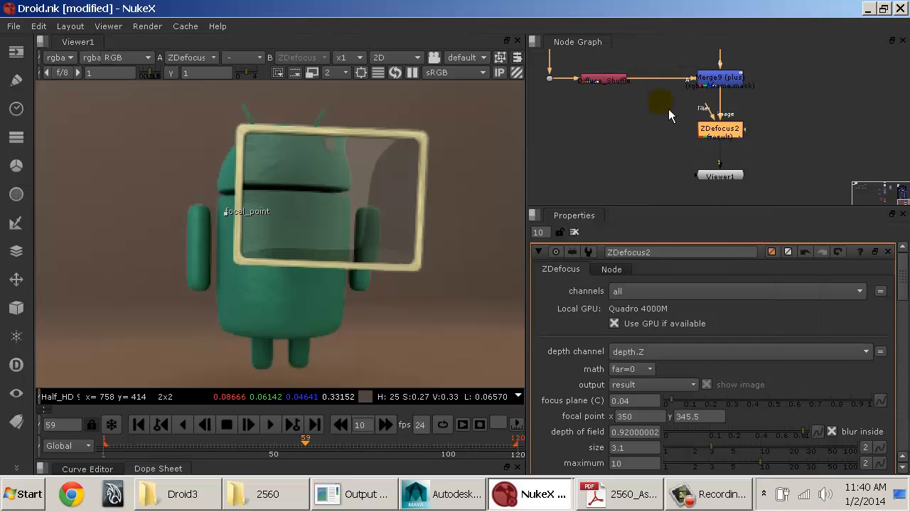
{"action": "middle_click_drag", "start_coordinate": [640, 128], "coordinate": [650, 160]}
{"action": "scroll", "coordinate": [650, 161], "scroll_direction": "up", "scroll_amount": 2}
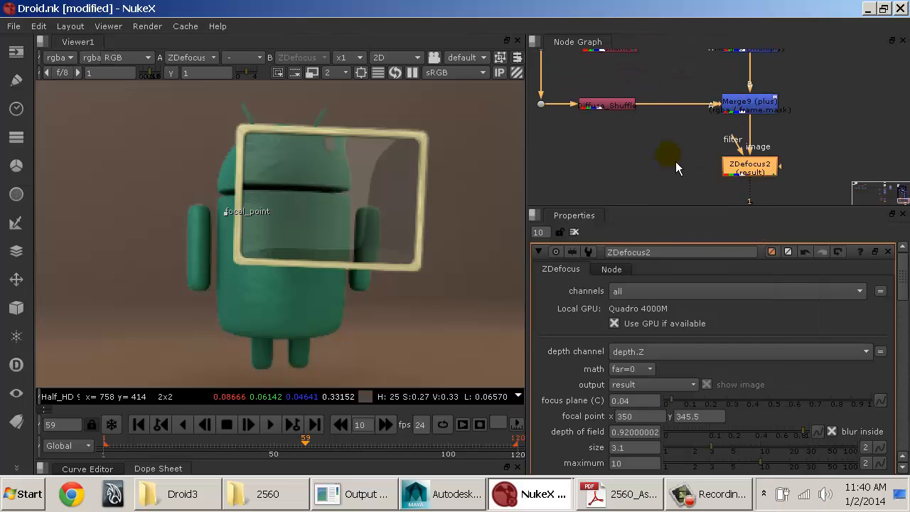
{"action": "middle_click_drag", "start_coordinate": [736, 163], "coordinate": [738, 151]}
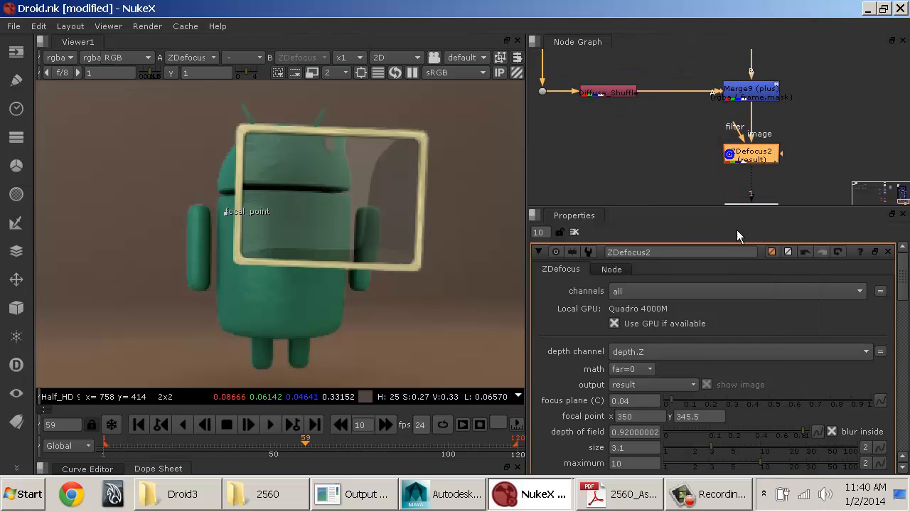
{"action": "left_click", "coordinate": [640, 351]}
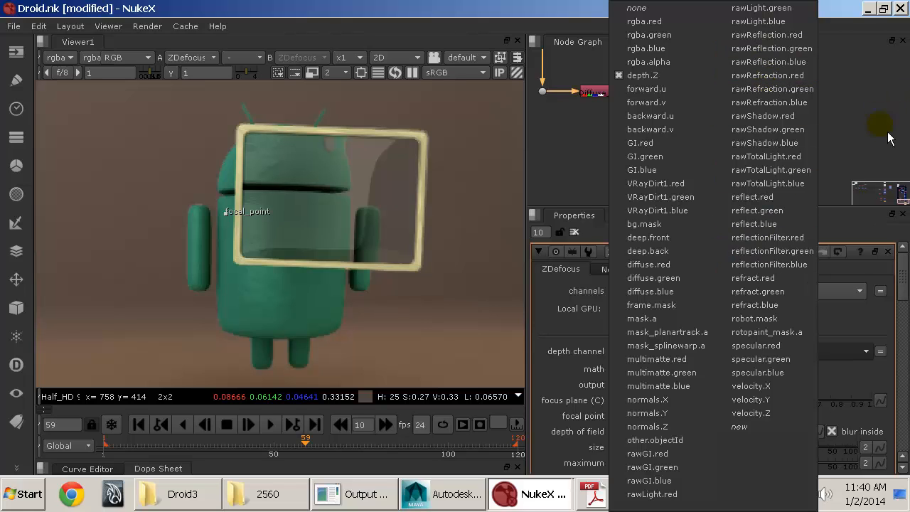
{"action": "left_click", "coordinate": [738, 192]}
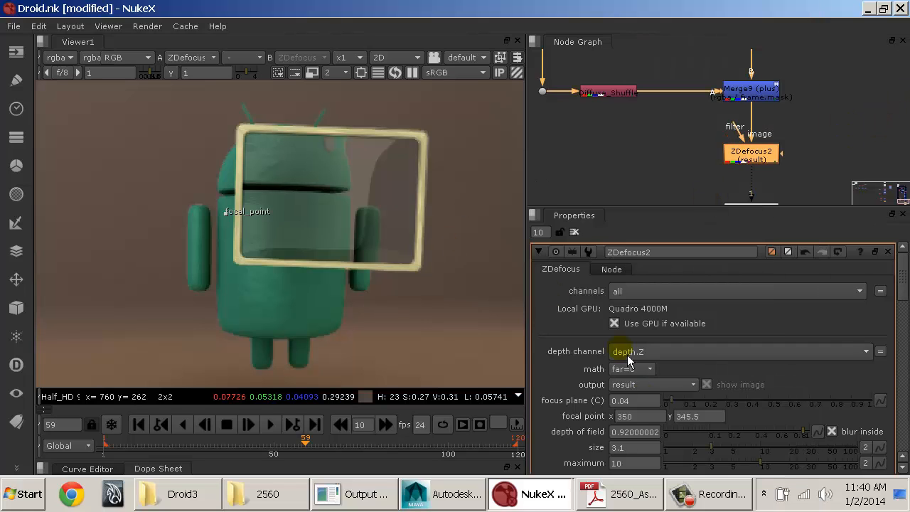
Step: Switch the ZDefocus output from the result to focal plane setup
{"action": "left_click", "coordinate": [686, 418]}
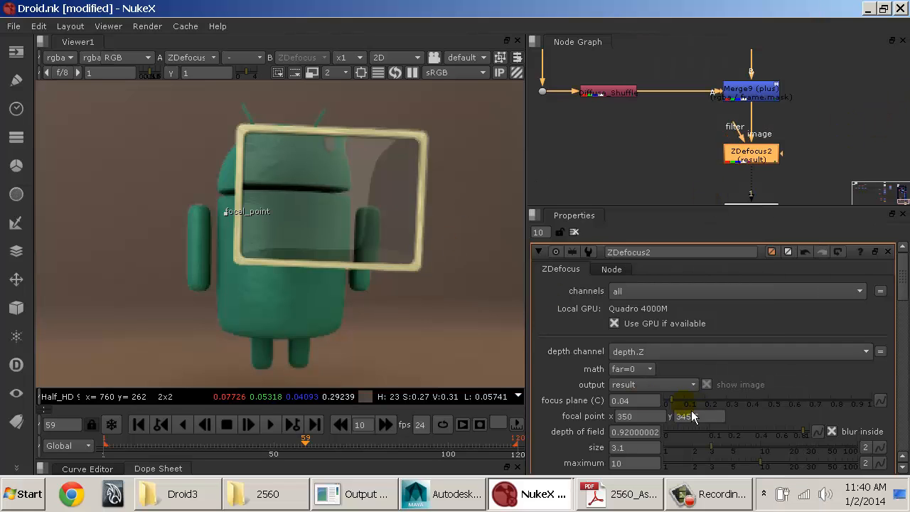
{"action": "left_click", "coordinate": [630, 387]}
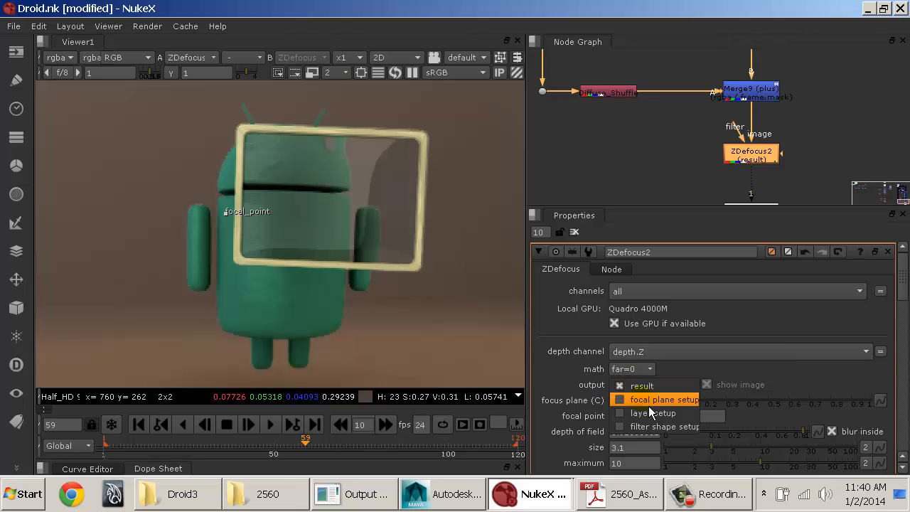
{"action": "left_click", "coordinate": [649, 405]}
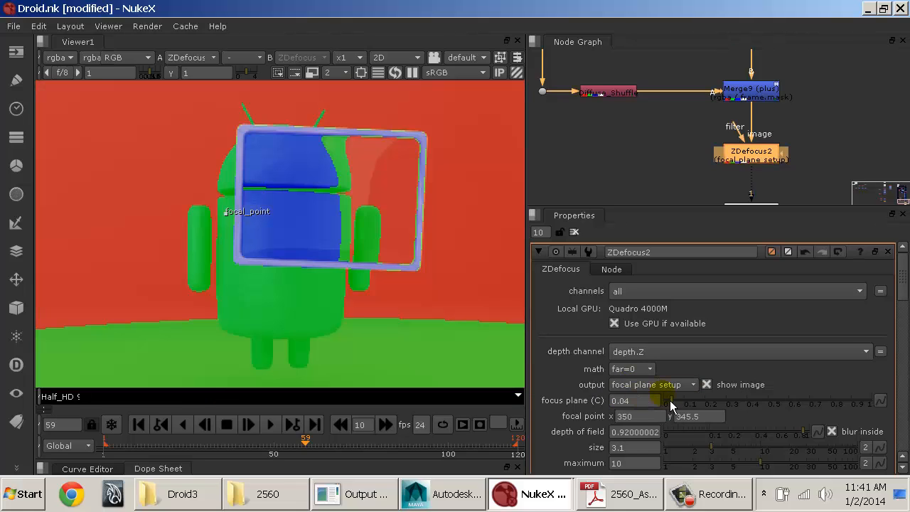
Step: Delete the ZDefocus and insert a fresh ZDefocus node below the plus Merge, spaced slightly beneath it
{"action": "key", "text": "Delete"}
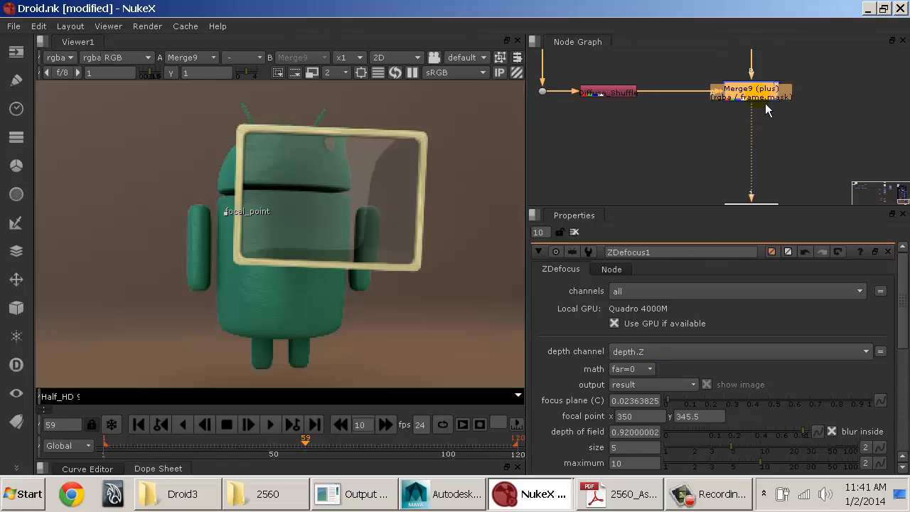
{"action": "key", "text": "Tab"}
{"action": "type", "text": "zde"}
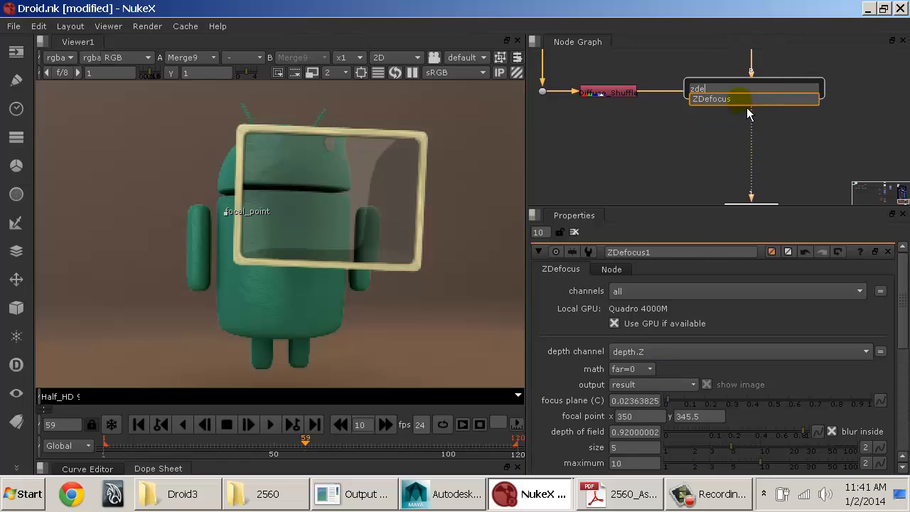
{"action": "left_click", "coordinate": [739, 98]}
{"action": "left_click_drag", "start_coordinate": [762, 116], "coordinate": [756, 161]}
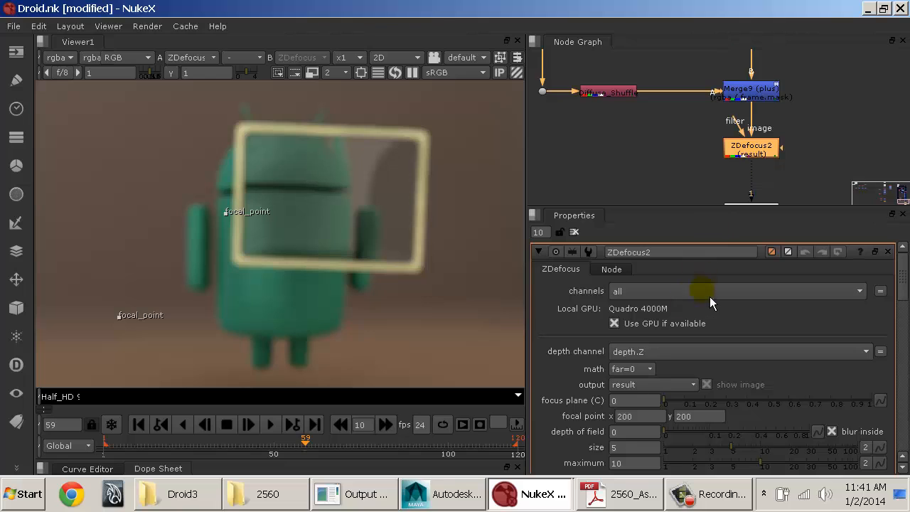
Step: Clear all open node properties and reopen only those of the new ZDefocus node
{"action": "left_click", "coordinate": [575, 231]}
{"action": "left_click", "coordinate": [575, 232]}
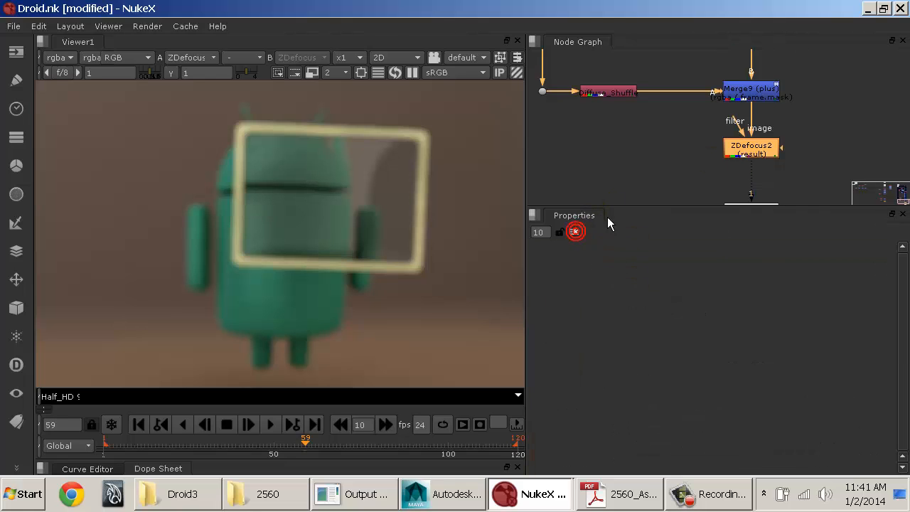
{"action": "double_click", "coordinate": [738, 146]}
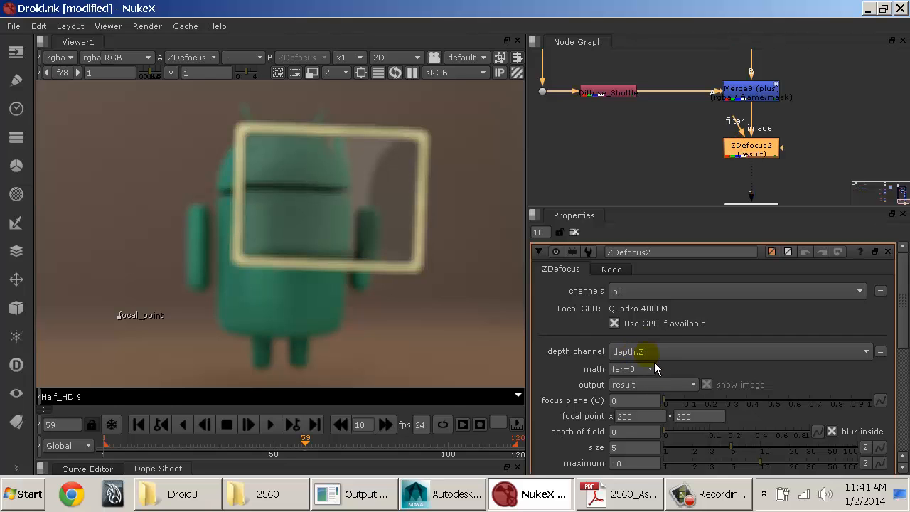
Step: Try the focal point on the droid's arm outside the frame, then inside the glass at about x 562, y 418
{"action": "left_click_drag", "start_coordinate": [126, 325], "coordinate": [195, 215]}
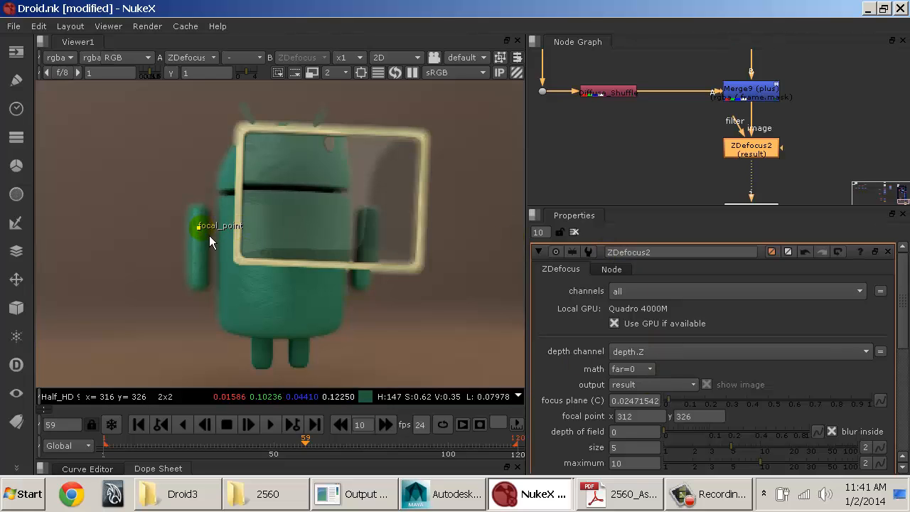
{"action": "left_click_drag", "start_coordinate": [206, 234], "coordinate": [384, 173]}
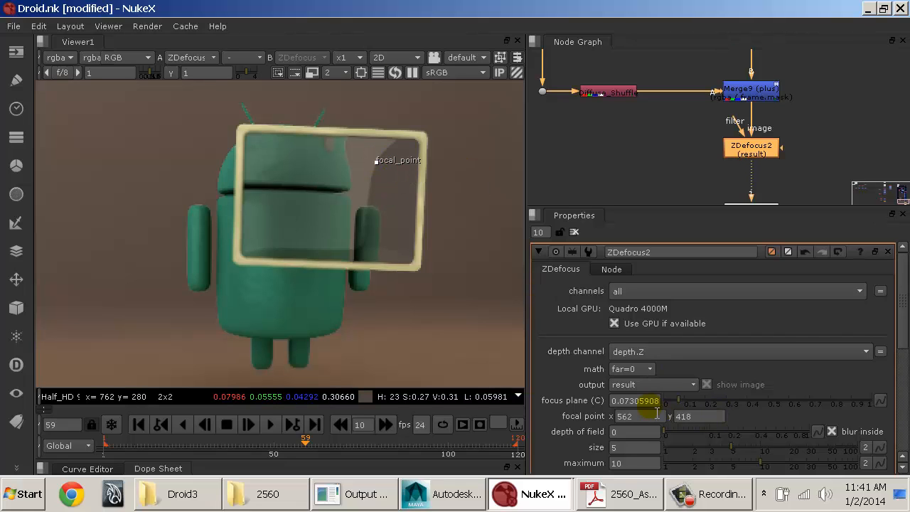
Step: Show the ZDefocus focal plane setup, inspect the area around the focal point and try a focus plane of 0.085
{"action": "left_click", "coordinate": [659, 387]}
{"action": "left_click", "coordinate": [657, 399]}
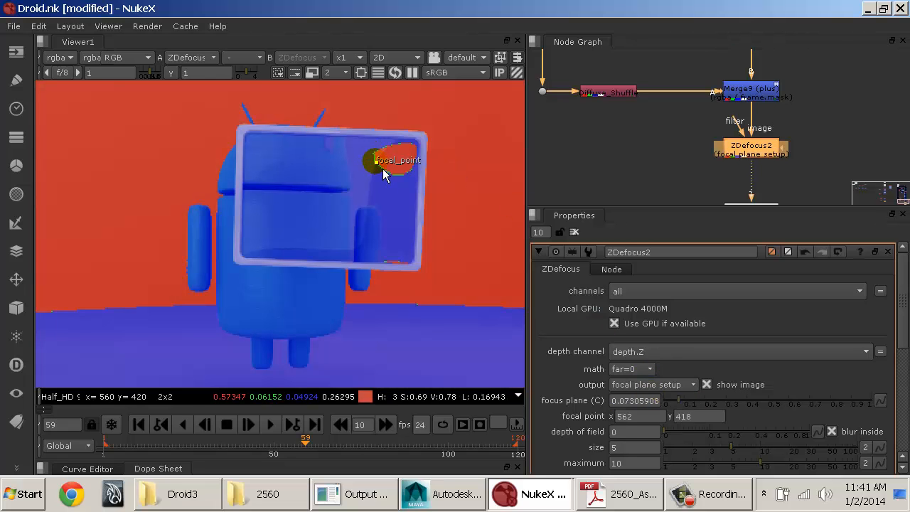
{"action": "scroll", "coordinate": [381, 165], "scroll_direction": "up", "scroll_amount": 4}
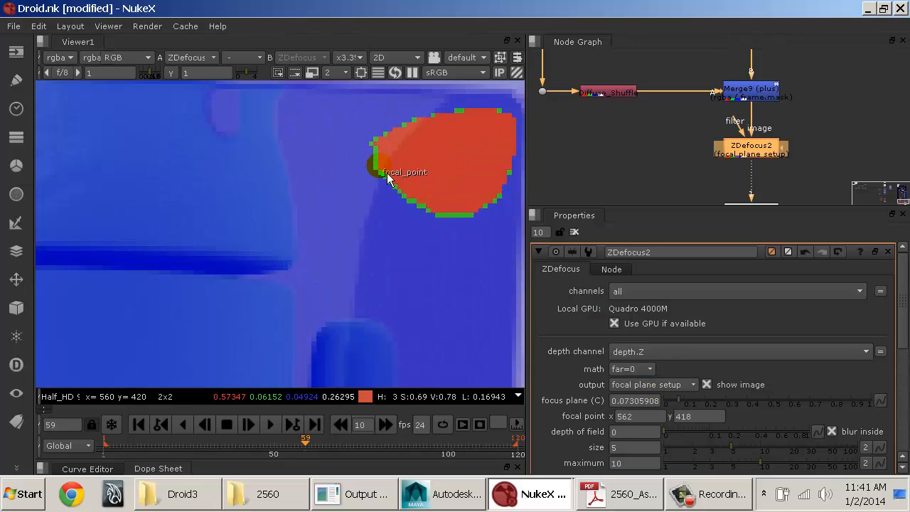
{"action": "scroll", "coordinate": [384, 171], "scroll_direction": "down", "scroll_amount": 2}
{"action": "scroll", "coordinate": [388, 178], "scroll_direction": "down", "scroll_amount": 1}
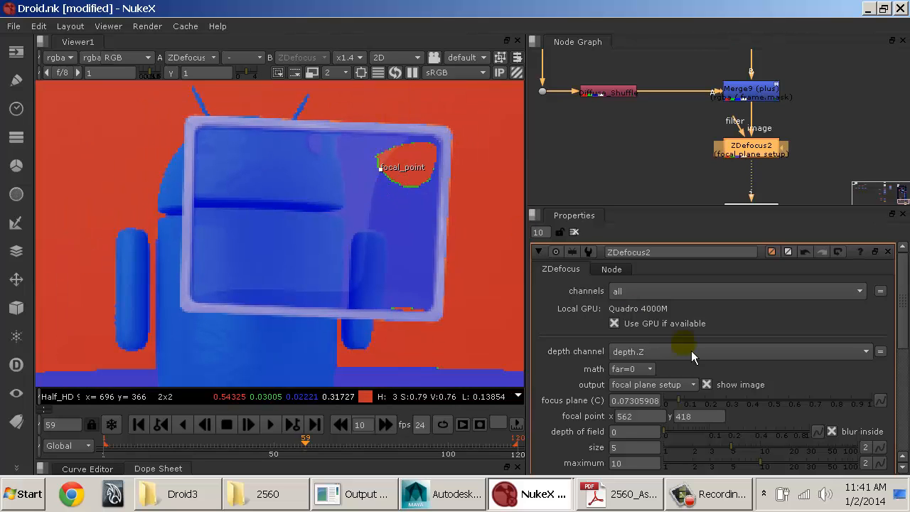
{"action": "mouse_move", "coordinate": [690, 409]}
{"action": "left_mouse_down"}
{"action": "mouse_move", "coordinate": [698, 407]}
{"action": "mouse_move", "coordinate": [670, 406]}
{"action": "mouse_move", "coordinate": [688, 402]}
{"action": "left_mouse_up"}
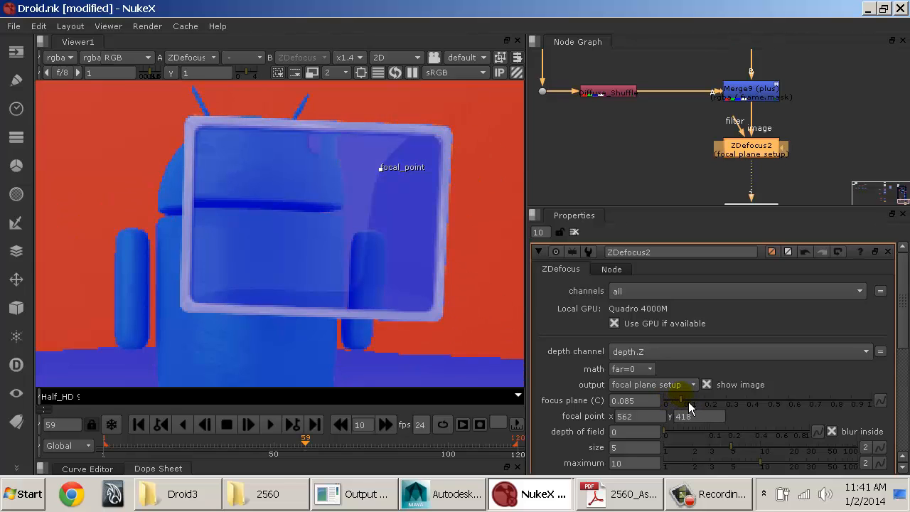
Step: Move the focal point to about x 458, y 362, where the glass overlaps the droid's body, and set depth of field to 0.12
{"action": "left_click_drag", "start_coordinate": [386, 173], "coordinate": [293, 227]}
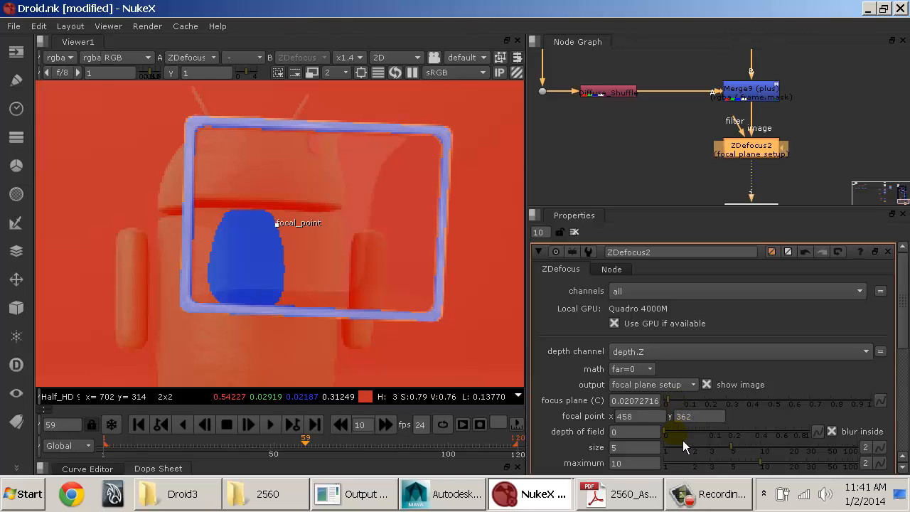
{"action": "left_click_drag", "start_coordinate": [683, 440], "coordinate": [721, 445]}
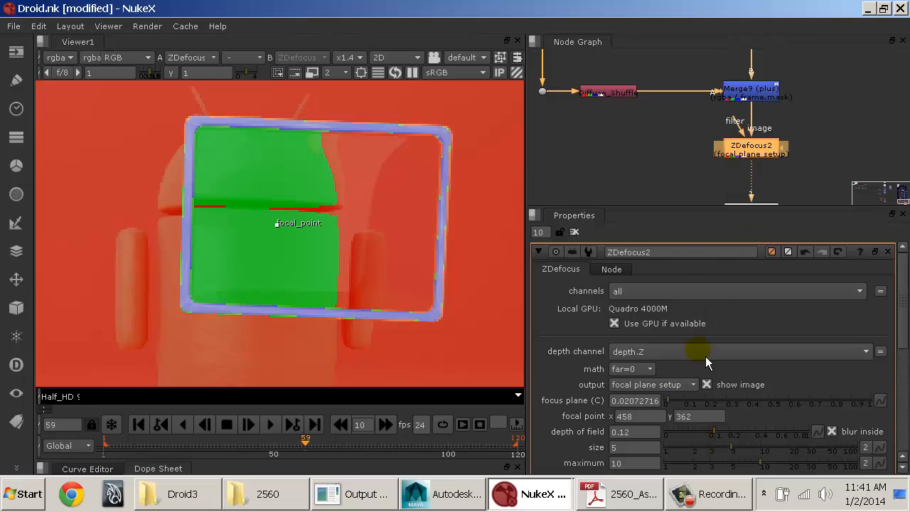
Step: Set the ZDefocus output back to result and show more of the droid
{"action": "left_click", "coordinate": [661, 388]}
{"action": "left_click", "coordinate": [658, 372]}
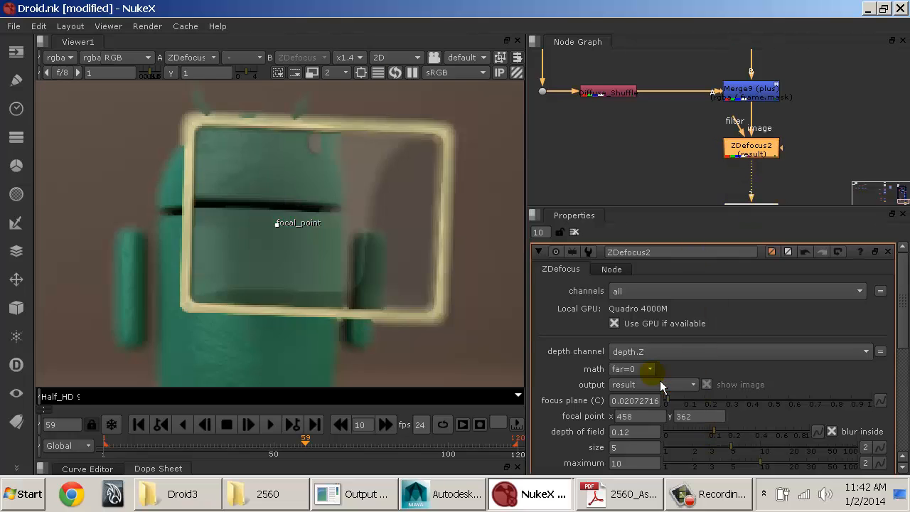
{"action": "scroll", "coordinate": [499, 292], "scroll_direction": "down", "scroll_amount": 1}
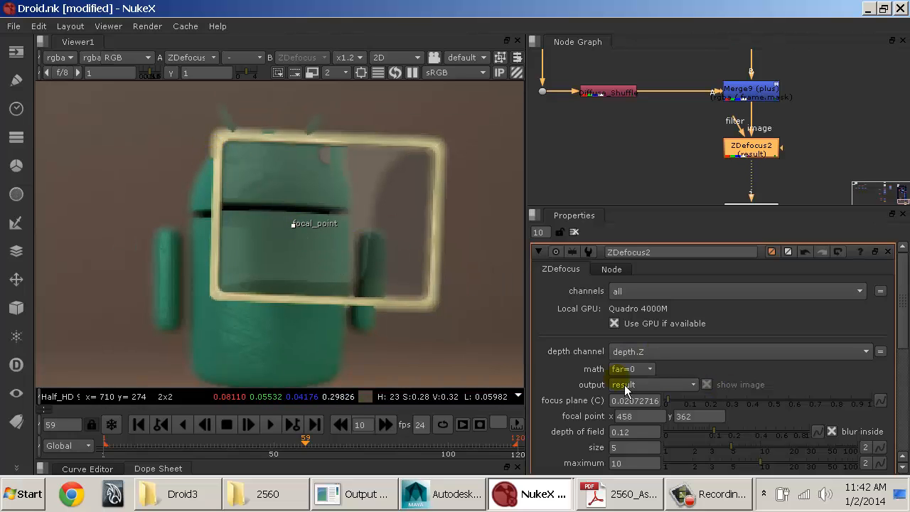
Step: Move the focal point onto the droid's lower body, about x 394.5, y 237, and set the focus plane to 0.065
{"action": "left_click_drag", "start_coordinate": [282, 233], "coordinate": [247, 342]}
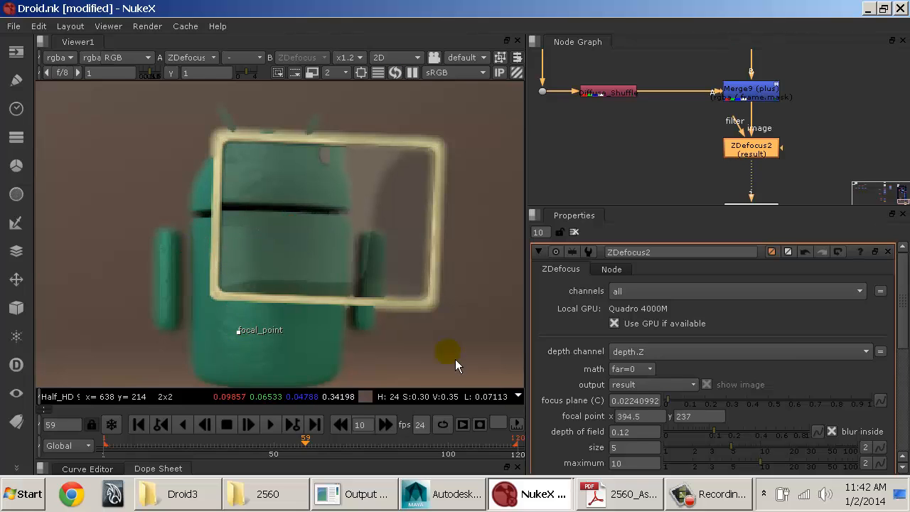
{"action": "left_click", "coordinate": [667, 400]}
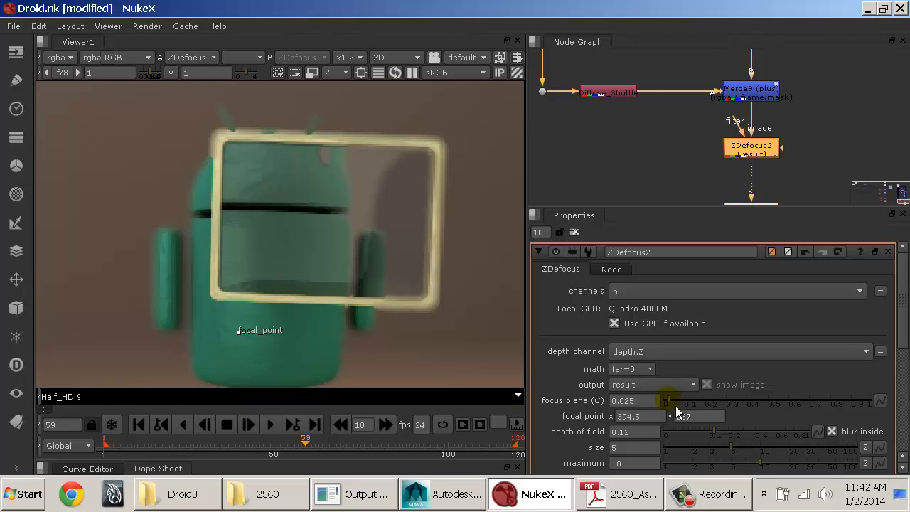
{"action": "left_click", "coordinate": [674, 400]}
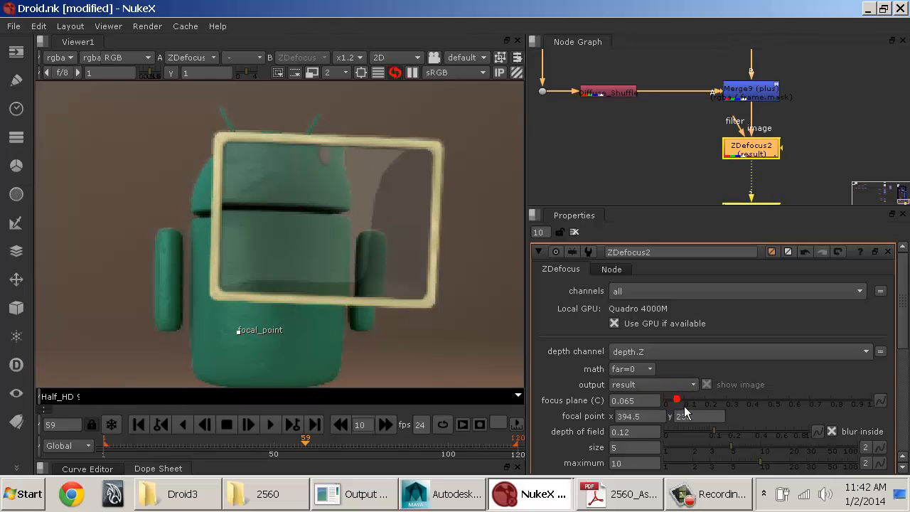
{"action": "left_click", "coordinate": [676, 400]}
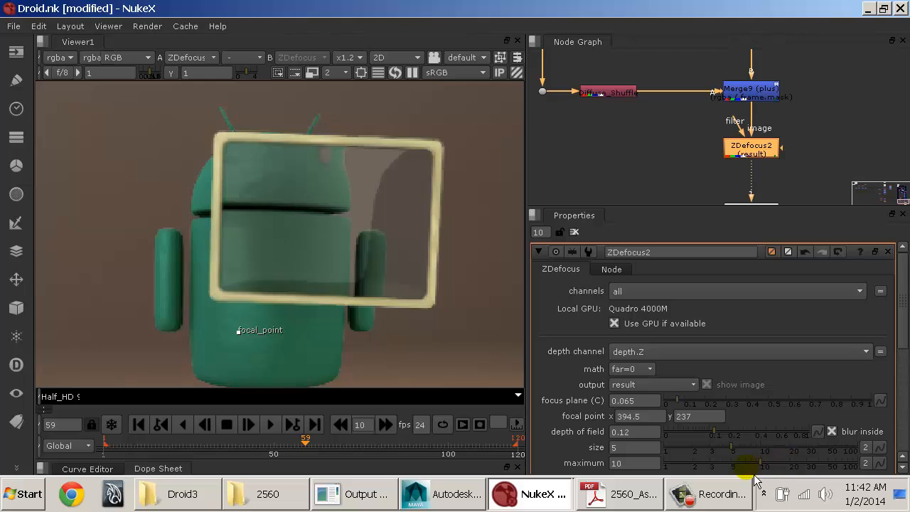
Step: Reduce the ZDefocus blur size to 2.8 and its maximum to 6.2
{"action": "left_click_drag", "start_coordinate": [725, 448], "coordinate": [713, 451]}
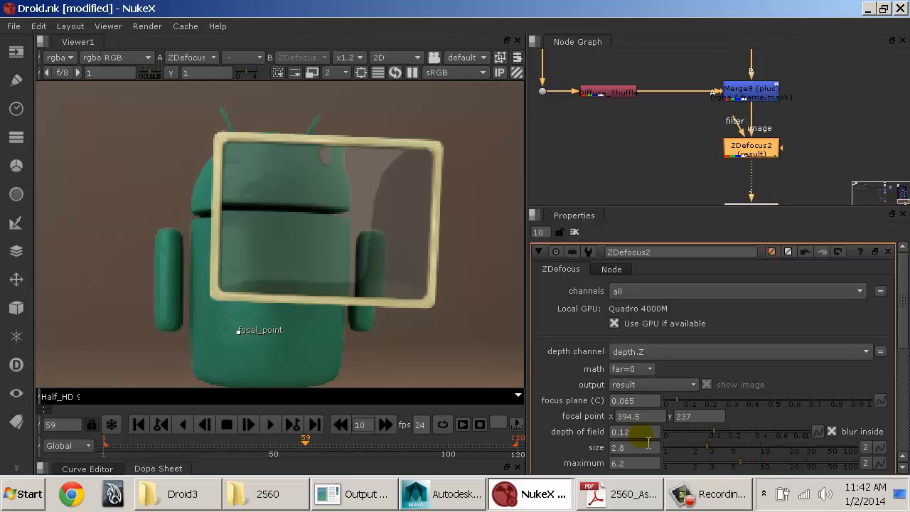
{"action": "double_click", "coordinate": [626, 448]}
{"action": "scroll", "coordinate": [332, 254], "scroll_direction": "down", "scroll_amount": 1}
{"action": "scroll", "coordinate": [337, 261], "scroll_direction": "up", "scroll_amount": 1}
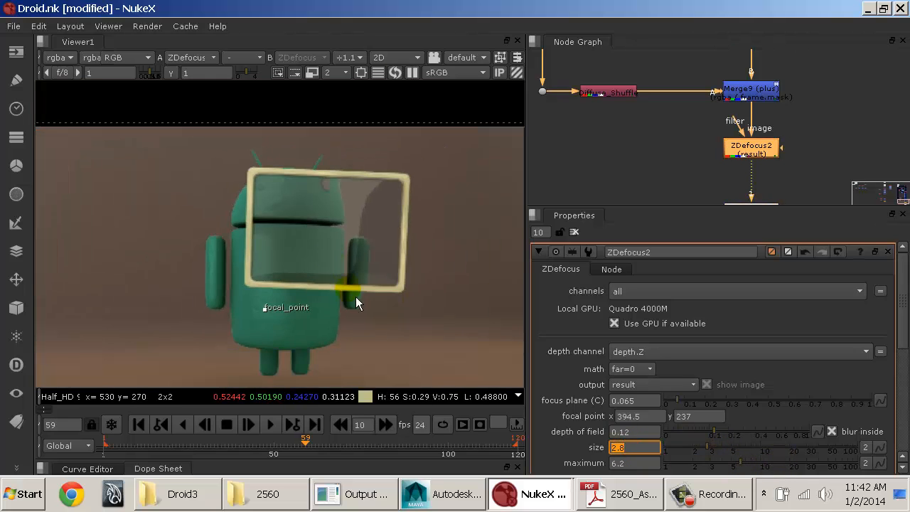
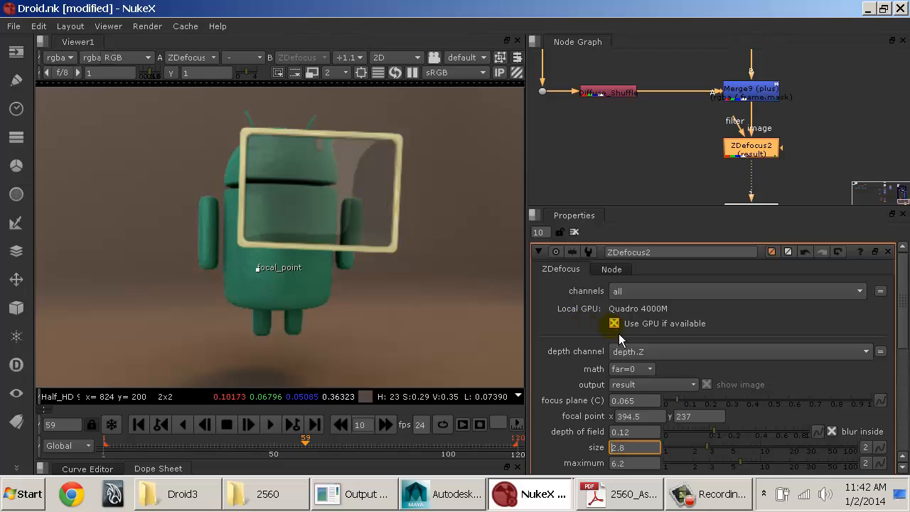
Step: Compare the composite around the picture frame and droid with the ZDefocus2 node disabled and enabled
{"action": "left_click", "coordinate": [766, 150]}
{"action": "key", "text": "d"}
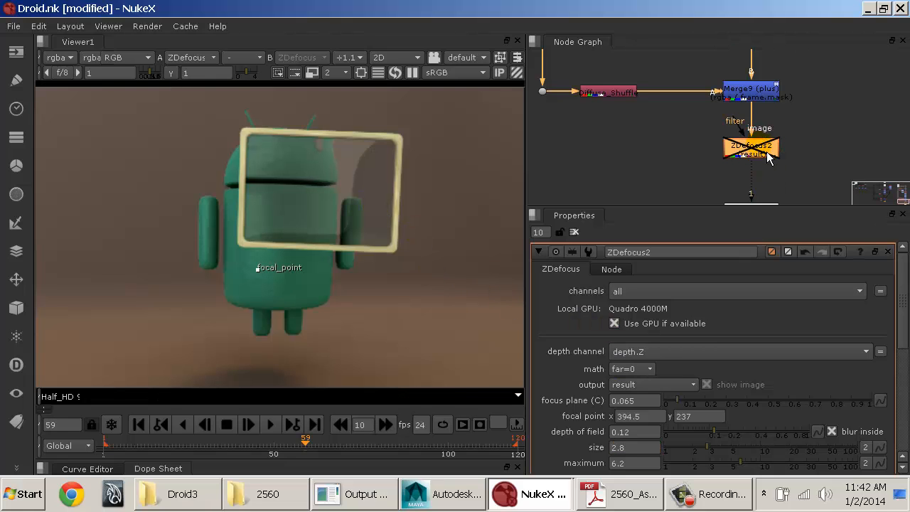
{"action": "key", "text": "d"}
{"action": "scroll", "coordinate": [370, 184], "scroll_direction": "up", "scroll_amount": 3}
{"action": "key", "text": "d"}
{"action": "key", "text": "d"}
{"action": "key", "text": "d"}
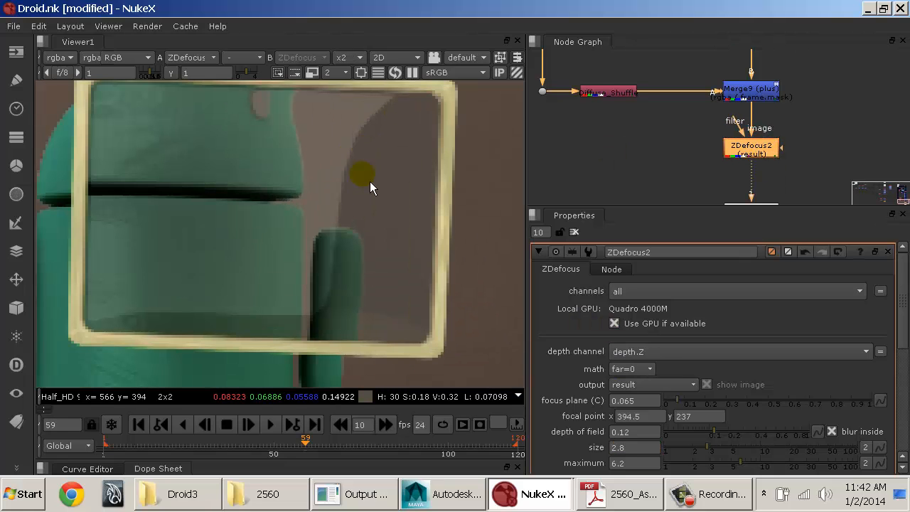
{"action": "key", "text": "d"}
{"action": "key", "text": "d"}
{"action": "key", "text": "d"}
{"action": "key", "text": "d"}
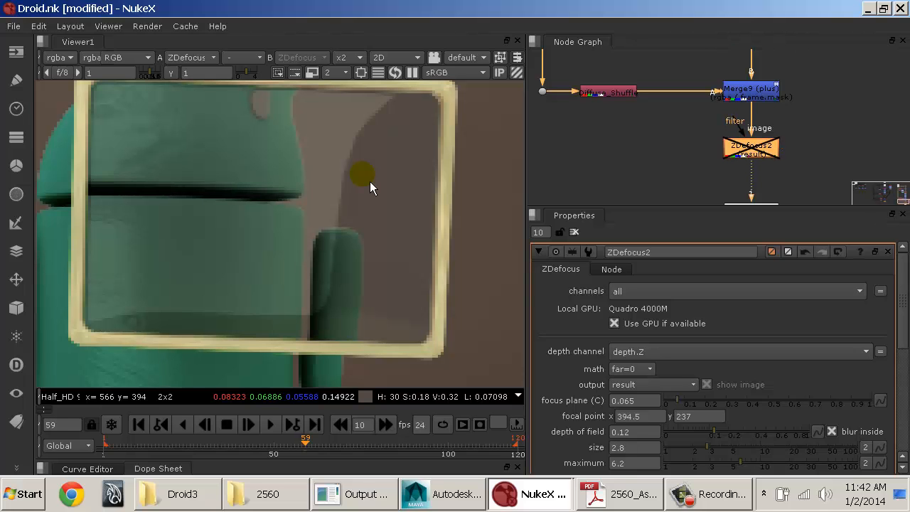
{"action": "key", "text": "d"}
{"action": "key", "text": "d"}
{"action": "key", "text": "d"}
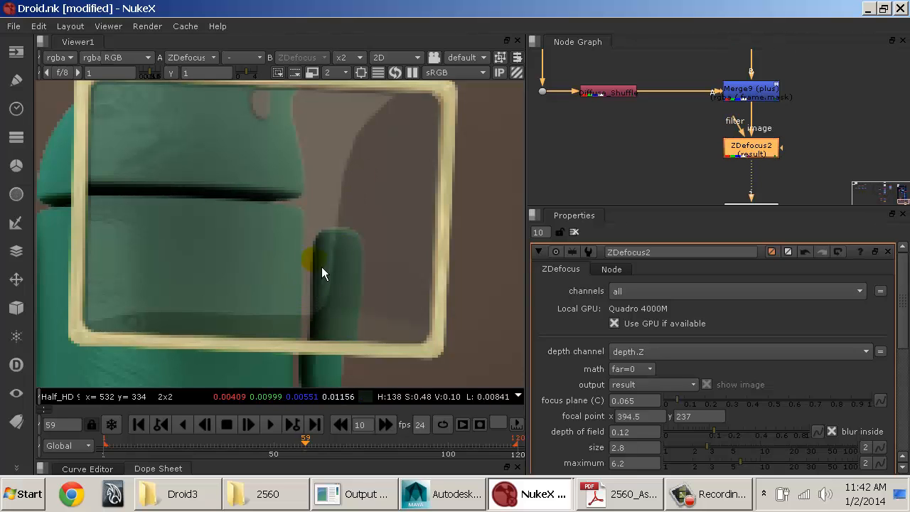
{"action": "scroll", "coordinate": [321, 266], "scroll_direction": "down", "scroll_amount": 3}
{"action": "scroll", "coordinate": [322, 263], "scroll_direction": "down", "scroll_amount": 2}
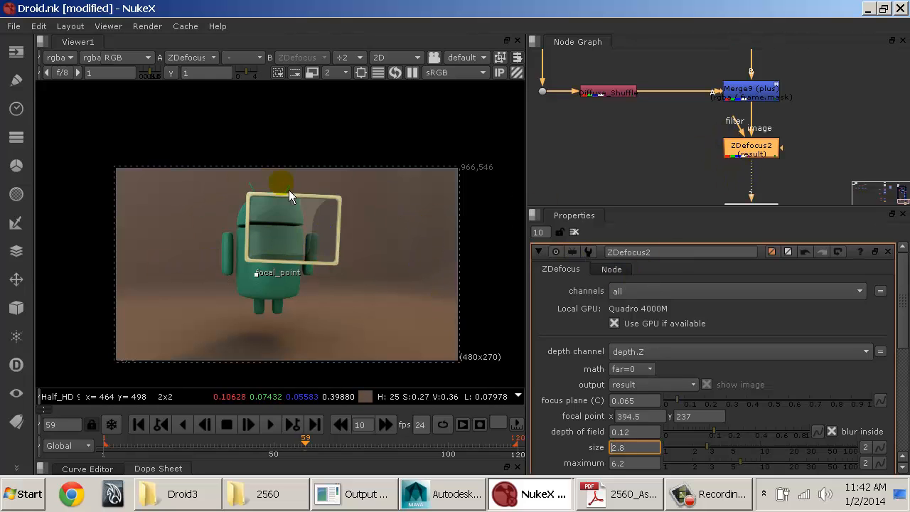
Step: Move the Viewer1 node further down to make room below ZDefocus2
{"action": "left_click", "coordinate": [792, 180]}
{"action": "middle_click_drag", "start_coordinate": [719, 158], "coordinate": [716, 100]}
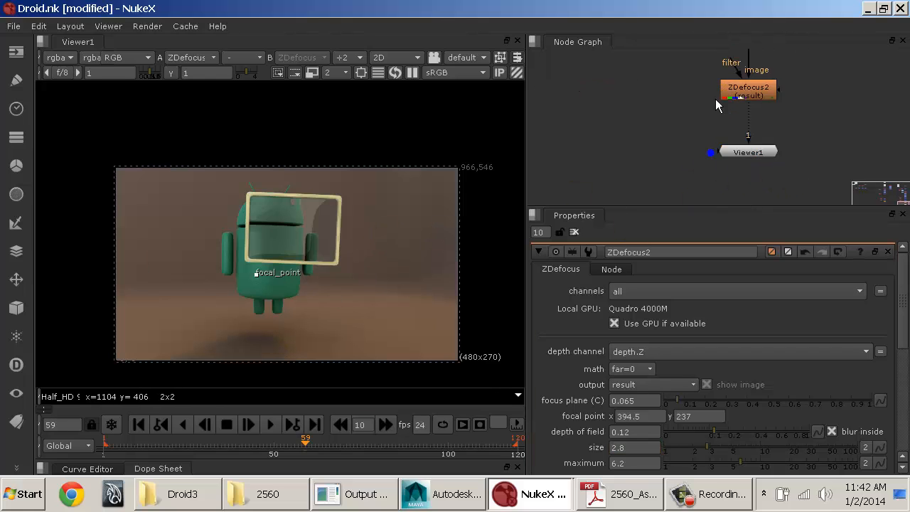
{"action": "left_click_drag", "start_coordinate": [760, 154], "coordinate": [762, 206]}
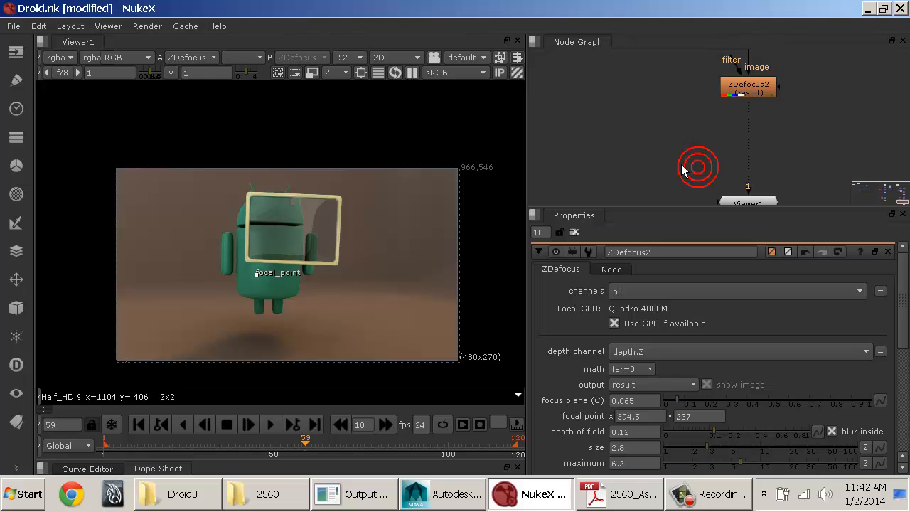
Step: Examine the node tree through the merges, ZDefocus1 and the frame, droid and background grades back to ZDefocus2
{"action": "mouse_move", "coordinate": [675, 132]}
{"action": "middle_mouse_down"}
{"action": "mouse_move", "coordinate": [844, 142]}
{"action": "mouse_move", "coordinate": [813, 138]}
{"action": "mouse_move", "coordinate": [687, 173]}
{"action": "mouse_move", "coordinate": [677, 152]}
{"action": "middle_mouse_up"}
{"action": "scroll", "coordinate": [678, 151], "scroll_direction": "up", "scroll_amount": 4}
{"action": "middle_click_drag", "start_coordinate": [761, 157], "coordinate": [665, 118]}
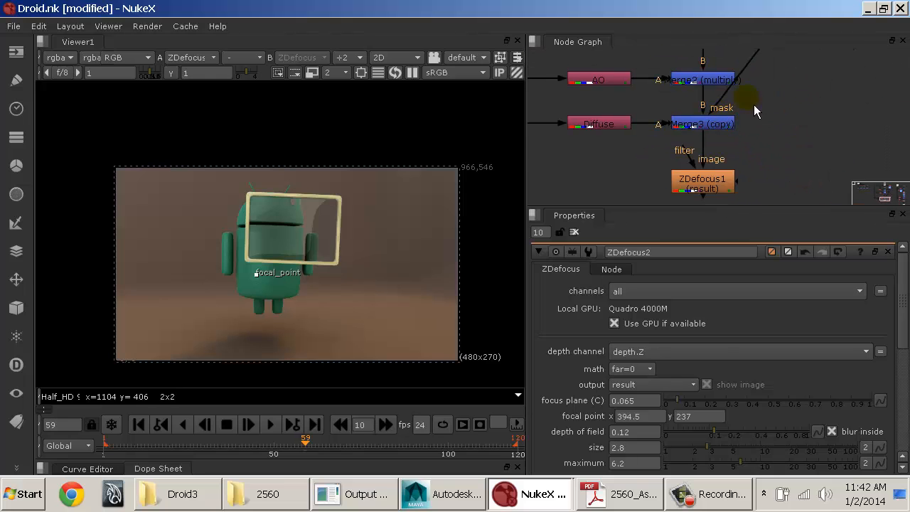
{"action": "middle_click_drag", "start_coordinate": [768, 85], "coordinate": [721, 180]}
{"action": "mouse_move", "coordinate": [774, 115]}
{"action": "middle_mouse_down"}
{"action": "mouse_move", "coordinate": [743, 161]}
{"action": "mouse_move", "coordinate": [574, 88]}
{"action": "middle_mouse_up"}
{"action": "mouse_move", "coordinate": [759, 120]}
{"action": "middle_mouse_down"}
{"action": "mouse_move", "coordinate": [743, 139]}
{"action": "mouse_move", "coordinate": [704, 258]}
{"action": "middle_mouse_up"}
{"action": "middle_click_drag", "start_coordinate": [717, 141], "coordinate": [733, 28]}
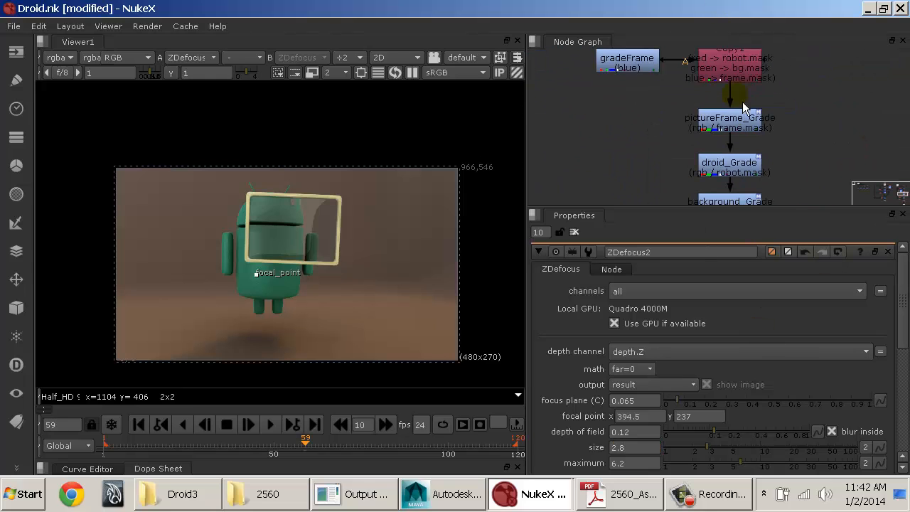
{"action": "middle_click_drag", "start_coordinate": [740, 174], "coordinate": [731, 93]}
{"action": "middle_click_drag", "start_coordinate": [727, 130], "coordinate": [725, 71]}
{"action": "middle_click_drag", "start_coordinate": [740, 168], "coordinate": [741, 85]}
{"action": "middle_click_drag", "start_coordinate": [741, 132], "coordinate": [749, 76]}
{"action": "left_click", "coordinate": [697, 126]}
{"action": "middle_click_drag", "start_coordinate": [701, 113], "coordinate": [691, 166]}
Step: Add an unconnected Merge node and place it below ZDefocus2
{"action": "left_click", "coordinate": [727, 106]}
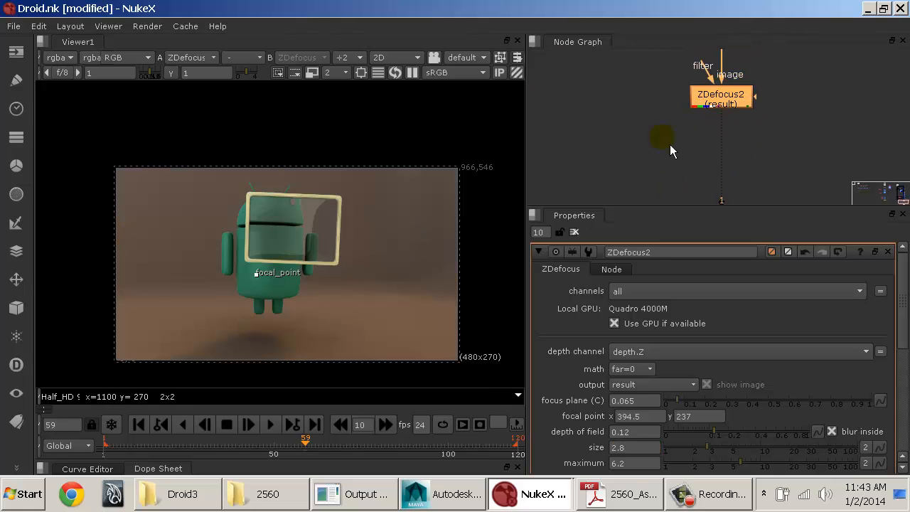
{"action": "left_click", "coordinate": [714, 106]}
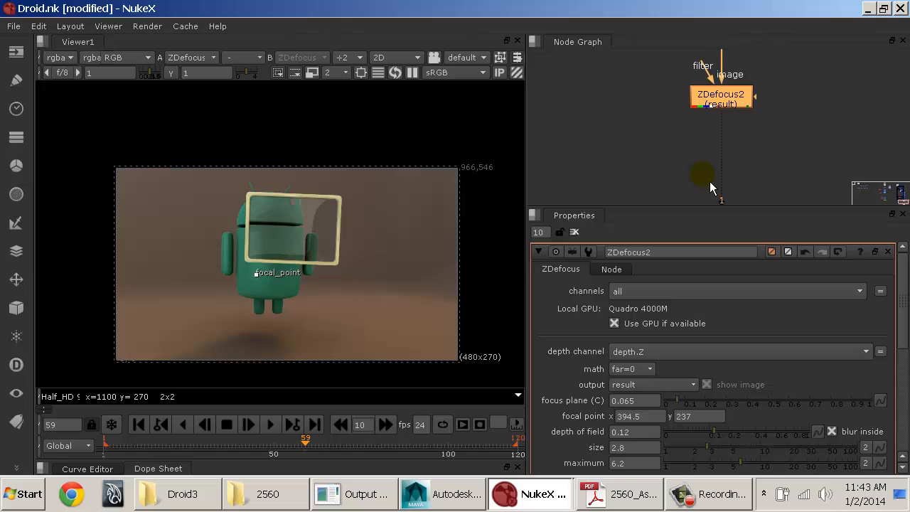
{"action": "left_click", "coordinate": [641, 160]}
{"action": "left_click", "coordinate": [700, 104]}
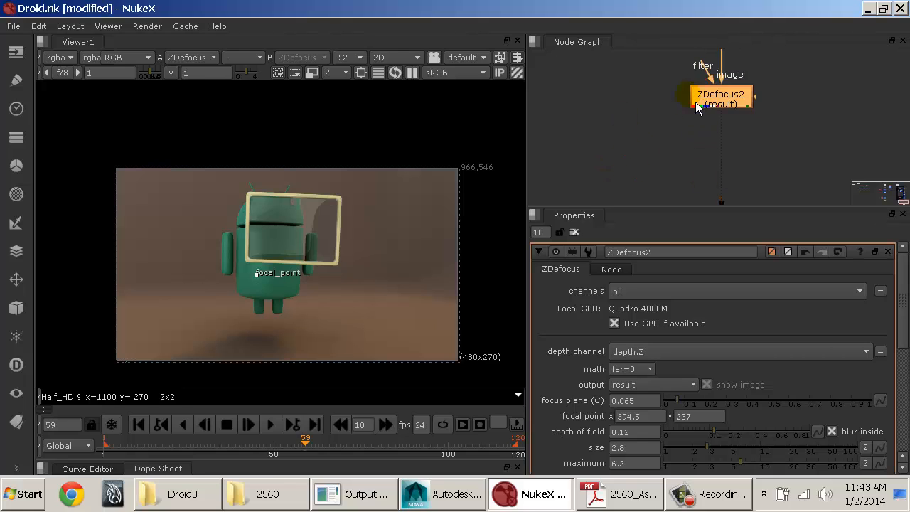
{"action": "left_click", "coordinate": [650, 124]}
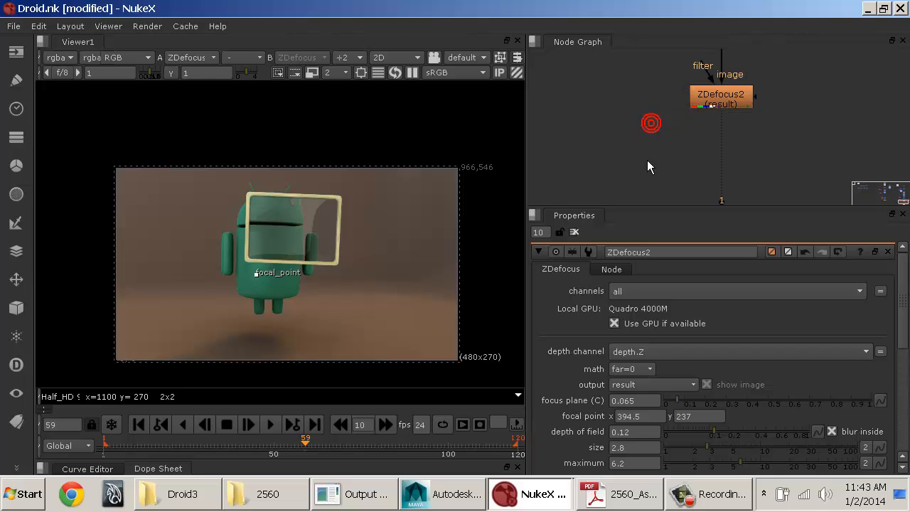
{"action": "key", "text": "m"}
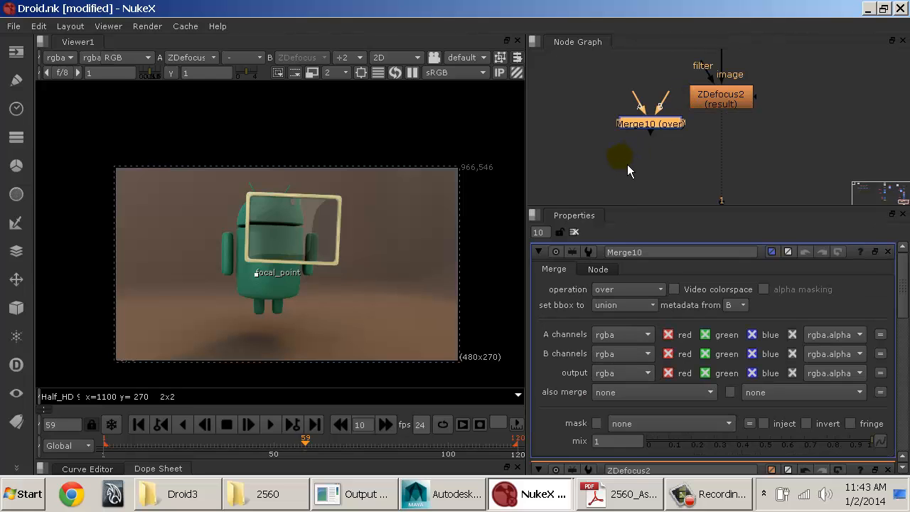
{"action": "left_click_drag", "start_coordinate": [647, 125], "coordinate": [672, 202]}
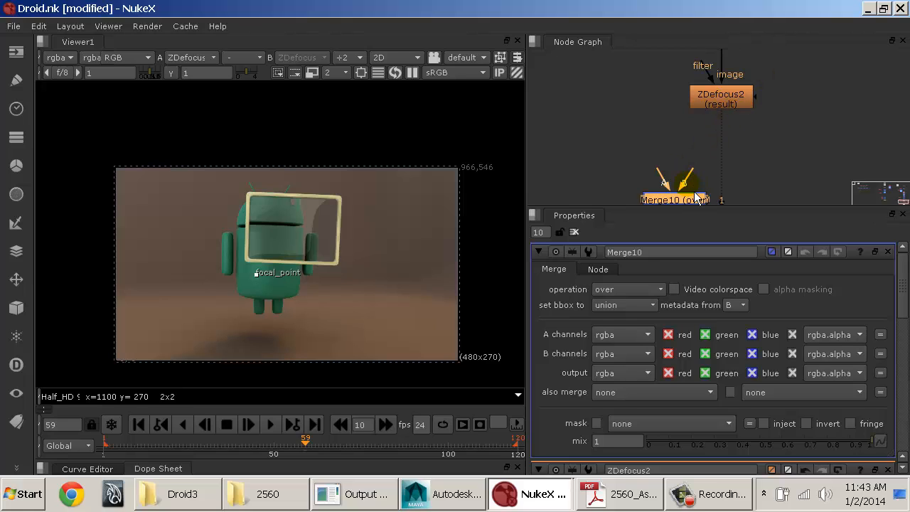
Step: Connect the new merge's A input to ZDefocus2 through a dot and insert the merge between ZDefocus2 and the viewer
{"action": "left_click", "coordinate": [371, 230]}
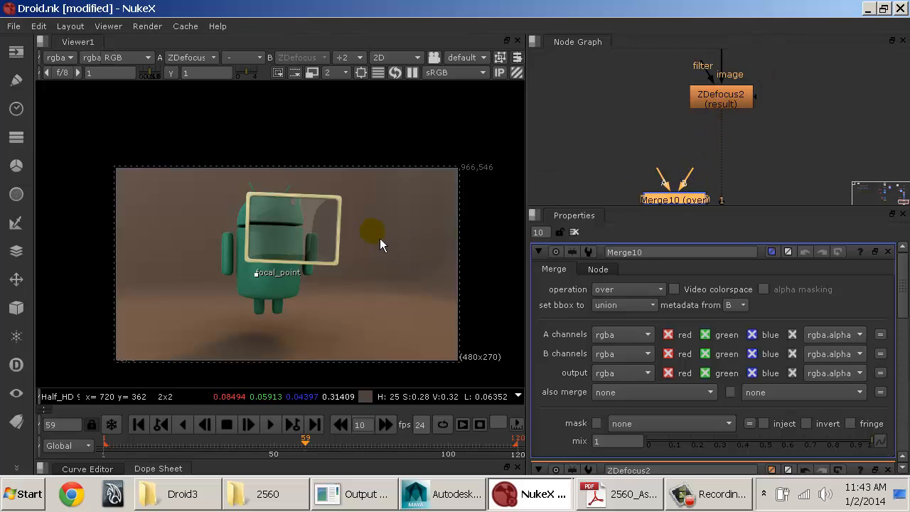
{"action": "scroll", "coordinate": [398, 241], "scroll_direction": "up", "scroll_amount": 3}
{"action": "left_click_drag", "start_coordinate": [679, 201], "coordinate": [731, 112]}
{"action": "left_click_drag", "start_coordinate": [682, 158], "coordinate": [716, 107]}
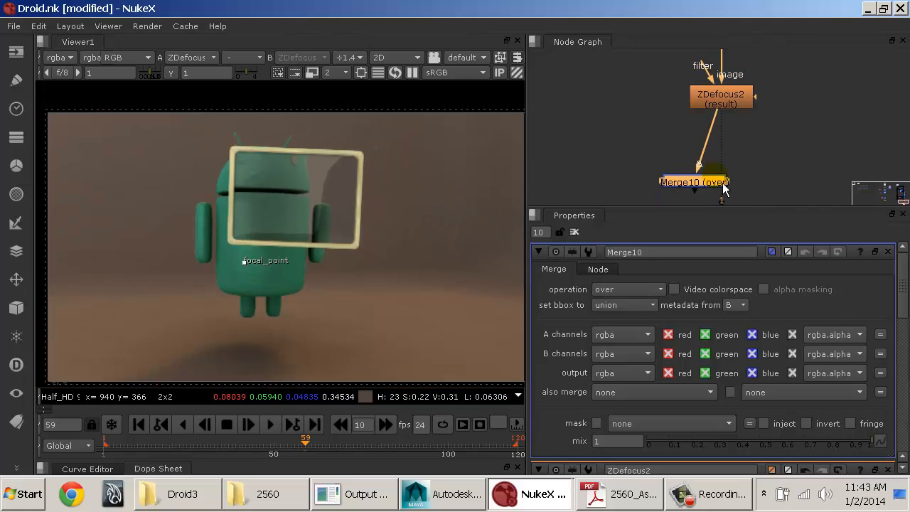
{"action": "left_click_drag", "start_coordinate": [702, 171], "coordinate": [716, 106]}
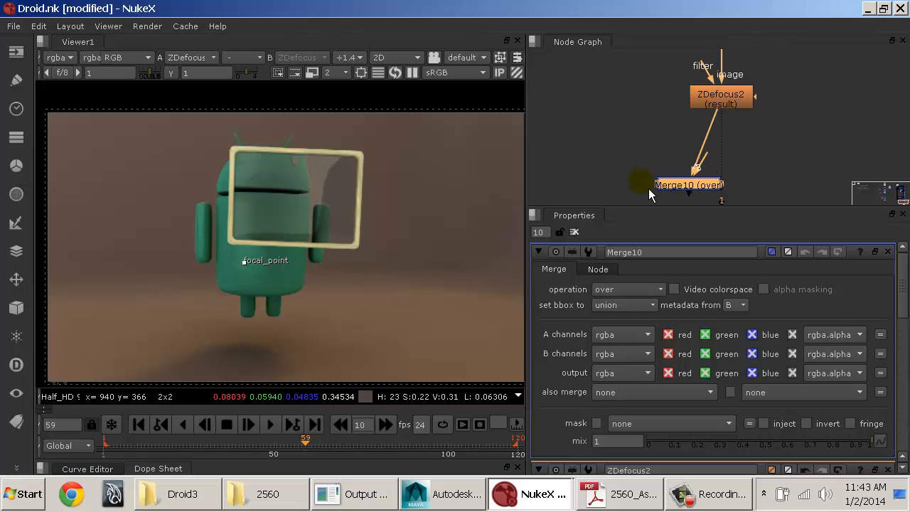
{"action": "left_click_drag", "start_coordinate": [705, 143], "coordinate": [635, 97], "text": "ctrl"}
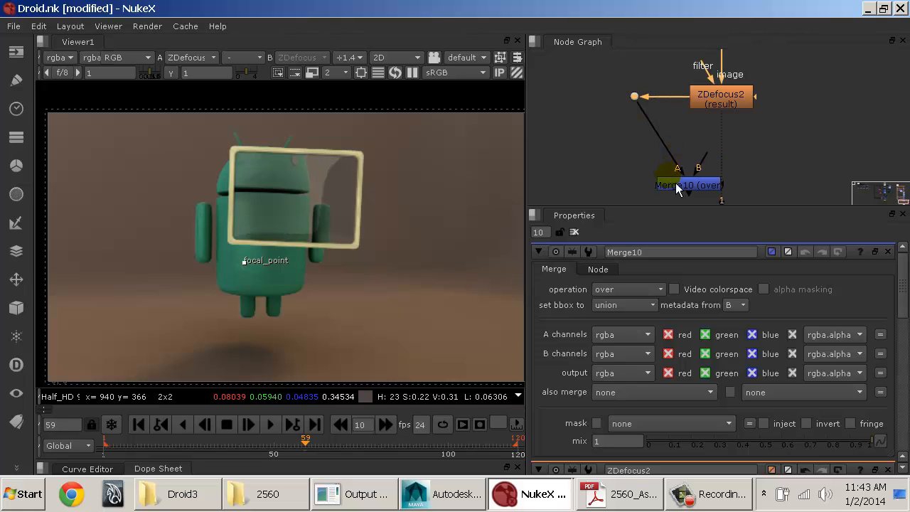
{"action": "left_click_drag", "start_coordinate": [697, 191], "coordinate": [730, 186]}
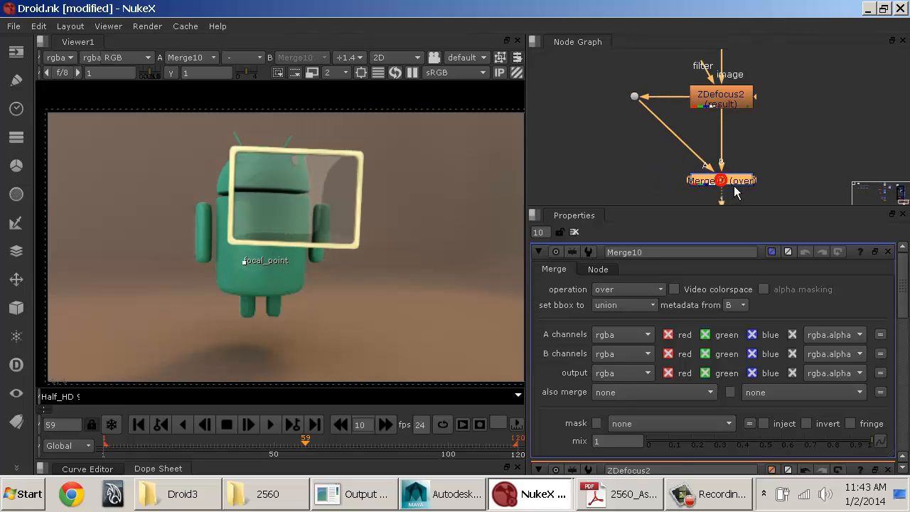
Step: Add a second dot on the merge's A connection, level with the merge, to route the pipe at right angles
{"action": "key", "text": "ctrl"}
{"action": "left_click_drag", "start_coordinate": [635, 173], "coordinate": [634, 179]}
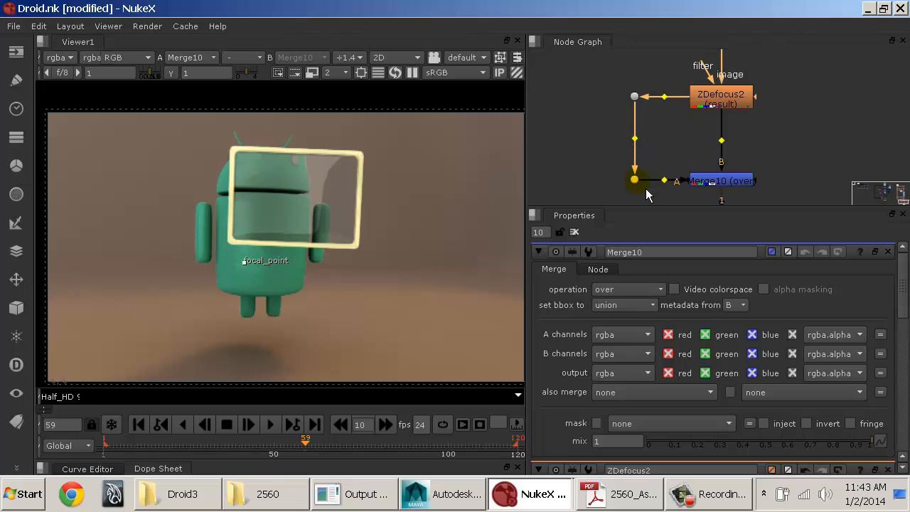
{"action": "left_click", "coordinate": [706, 178]}
{"action": "middle_click_drag", "start_coordinate": [782, 146], "coordinate": [748, 144]}
{"action": "left_click", "coordinate": [694, 98]}
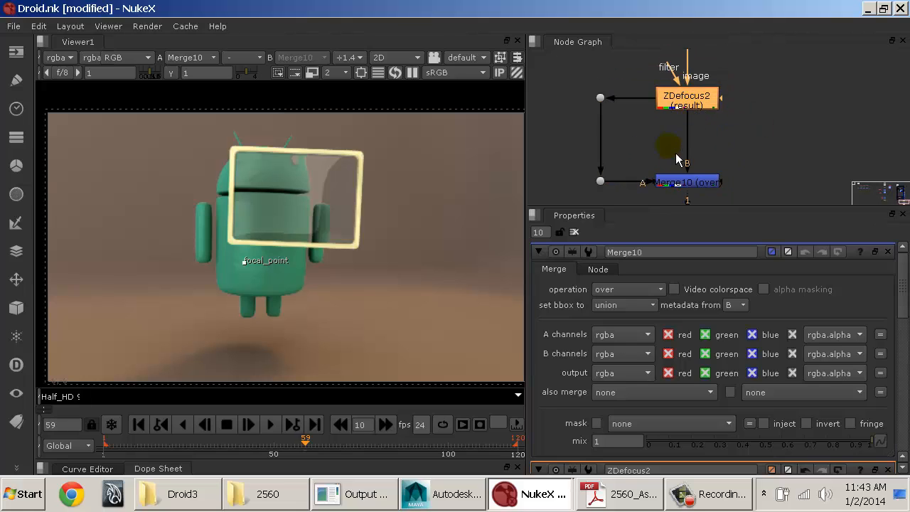
Step: Set the new merge's operation to multiply and check the darkened image
{"action": "left_click", "coordinate": [636, 290]}
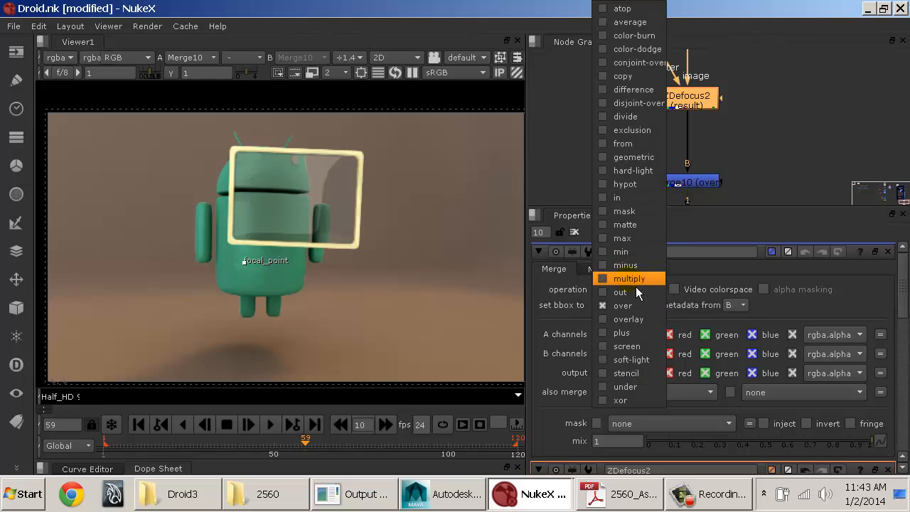
{"action": "left_click", "coordinate": [636, 287]}
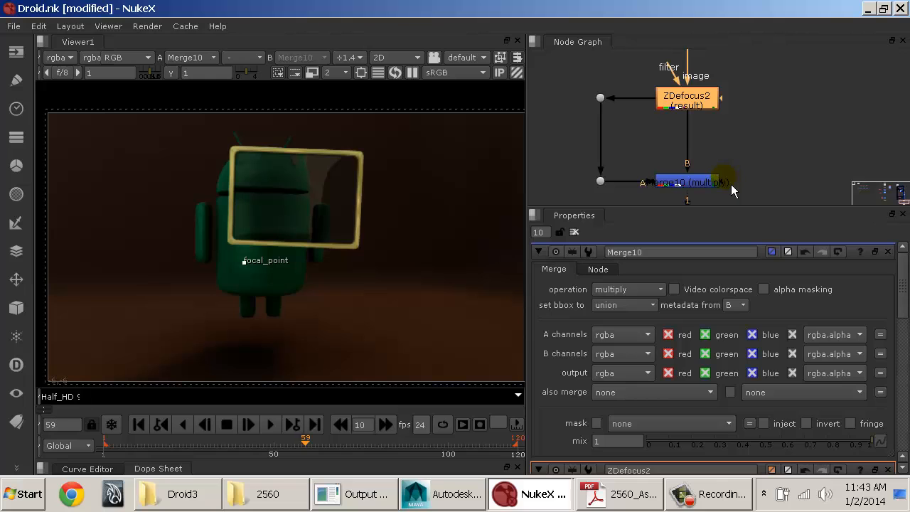
{"action": "left_click_drag", "start_coordinate": [732, 184], "coordinate": [788, 140]}
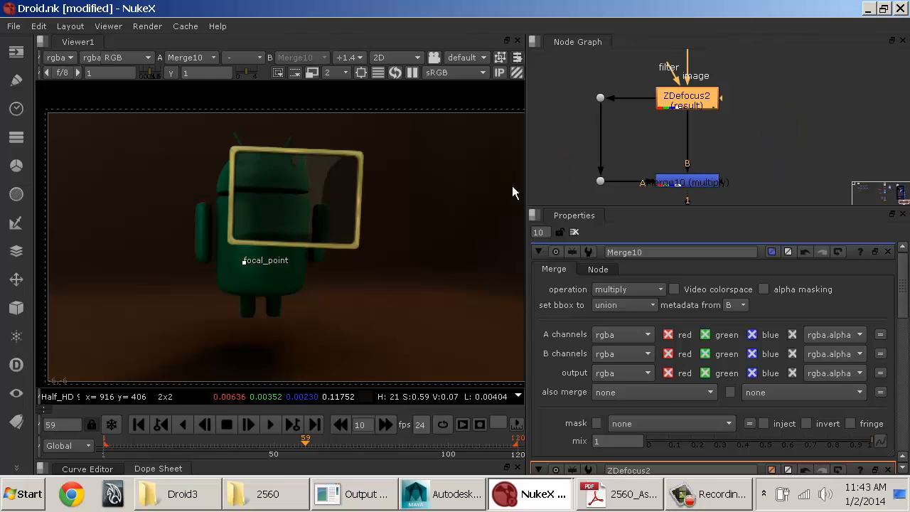
{"action": "scroll", "coordinate": [471, 242], "scroll_direction": "down", "scroll_amount": 1}
{"action": "middle_click_drag", "start_coordinate": [470, 243], "coordinate": [404, 233]}
{"action": "scroll", "coordinate": [398, 195], "scroll_direction": "down", "scroll_amount": 2}
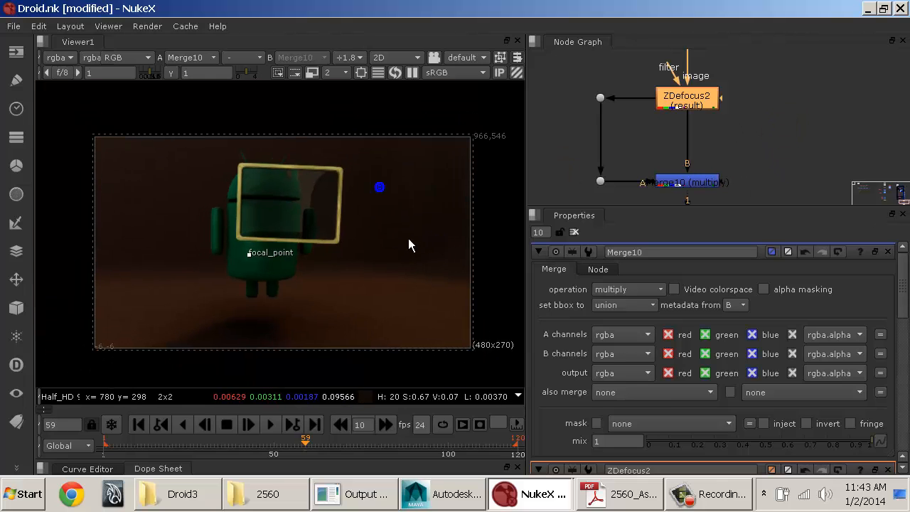
Step: Add a Roto node beside ZDefocus2 and connect the multiply merge's mask input to it
{"action": "left_click", "coordinate": [760, 145]}
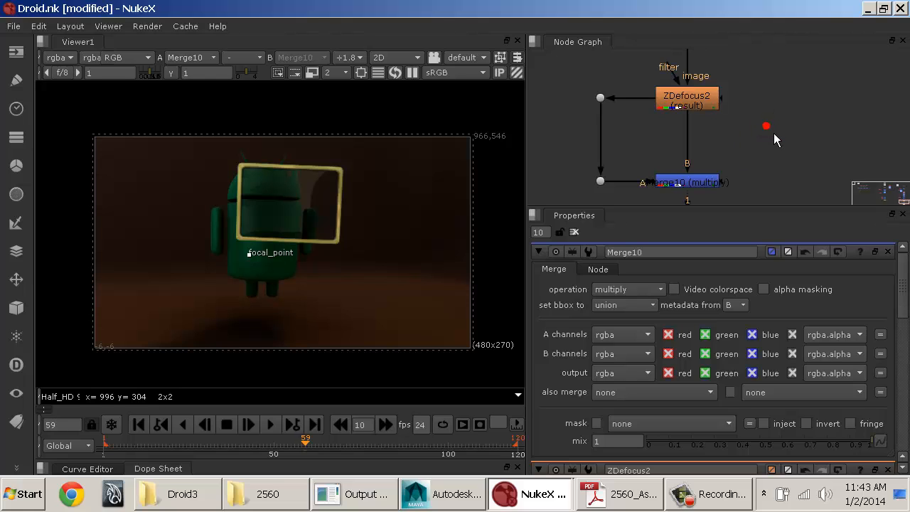
{"action": "key", "text": "Tab"}
{"action": "type", "text": "roto"}
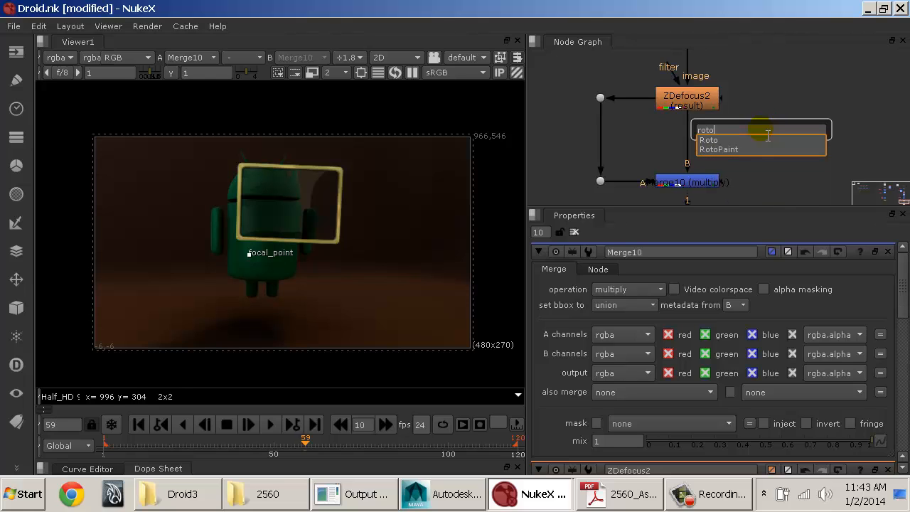
{"action": "key", "text": "Return"}
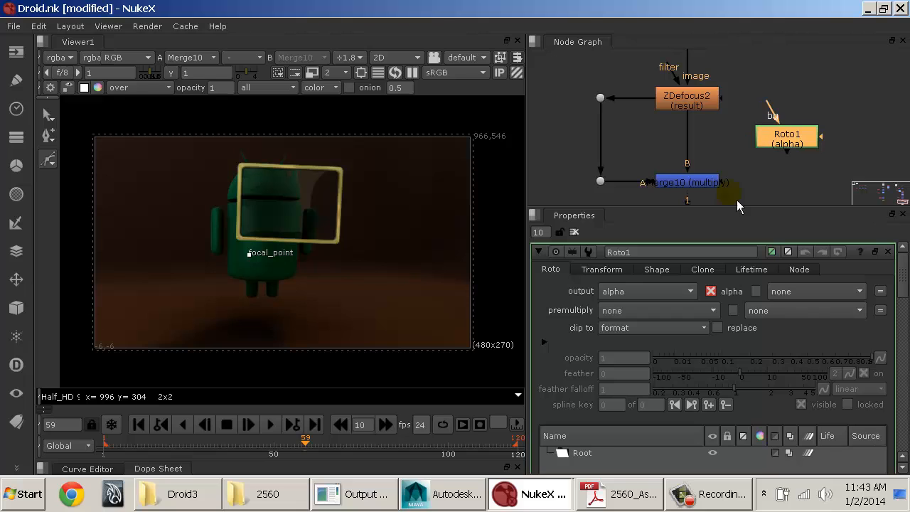
{"action": "left_click_drag", "start_coordinate": [733, 195], "coordinate": [800, 154]}
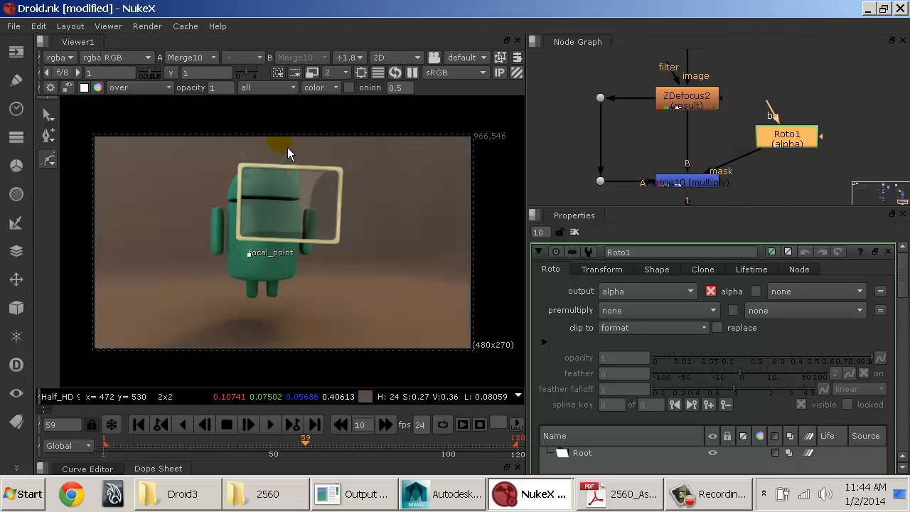
Step: Draw a closed four-point Bezier shape around the droid and picture frame, just inside the image borders
{"action": "left_click_drag", "start_coordinate": [146, 172], "coordinate": [126, 188]}
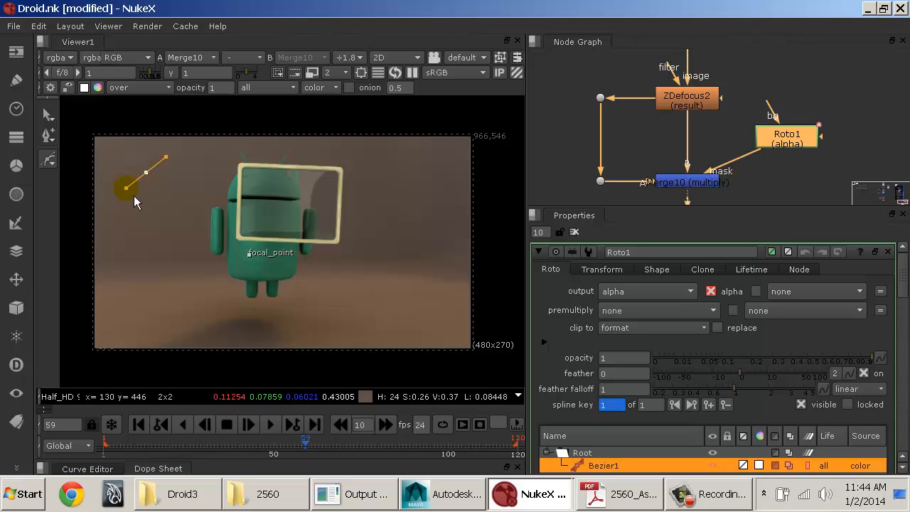
{"action": "left_click_drag", "start_coordinate": [180, 320], "coordinate": [217, 343]}
{"action": "left_click_drag", "start_coordinate": [417, 298], "coordinate": [452, 261]}
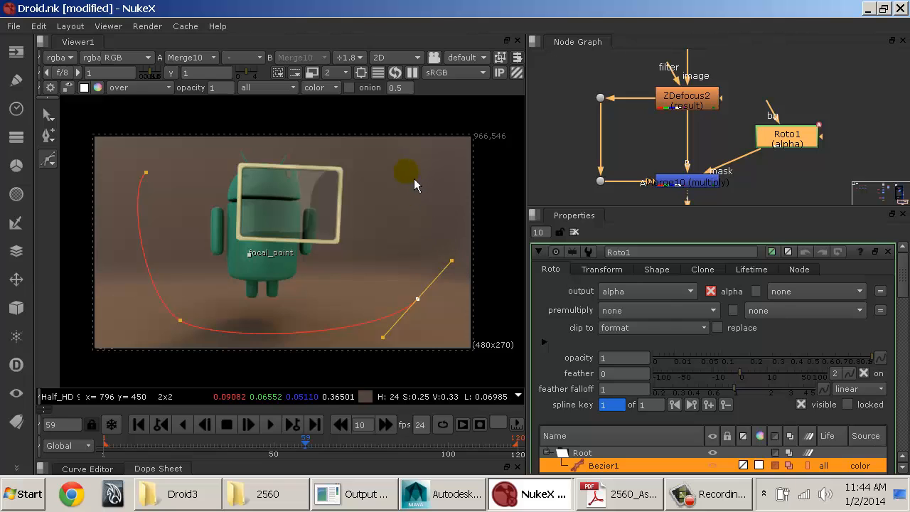
{"action": "left_click_drag", "start_coordinate": [406, 171], "coordinate": [376, 148]}
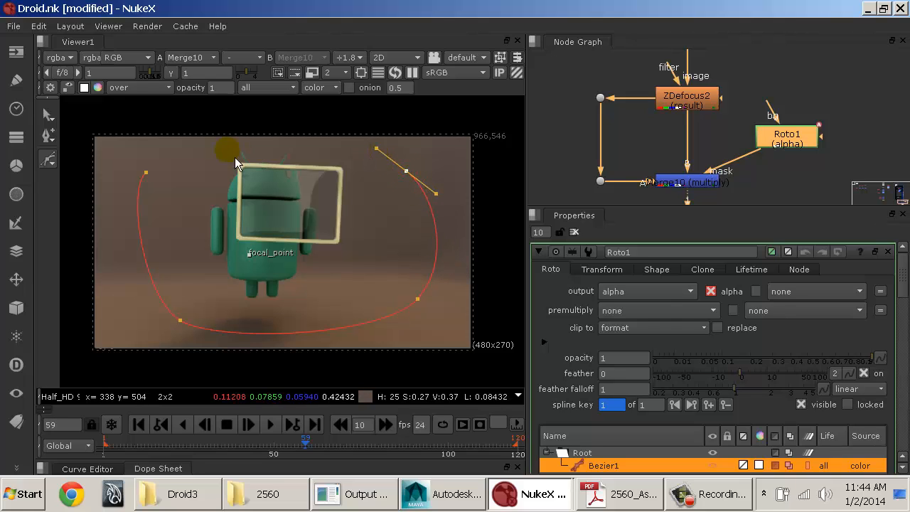
{"action": "left_click", "coordinate": [149, 174]}
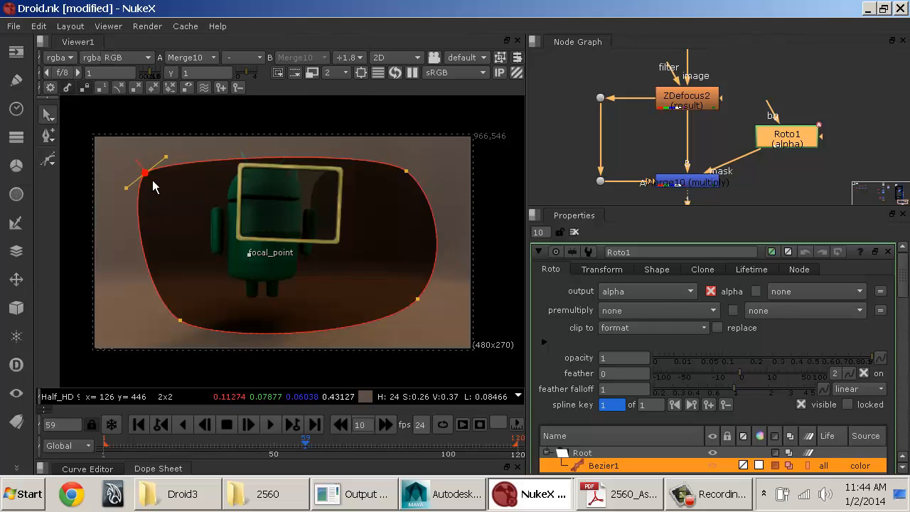
Step: Reshape the two left points of the Bezier into a rounder curve and set its feather to 100
{"action": "left_click_drag", "start_coordinate": [152, 179], "coordinate": [175, 180]}
{"action": "left_click", "coordinate": [185, 325]}
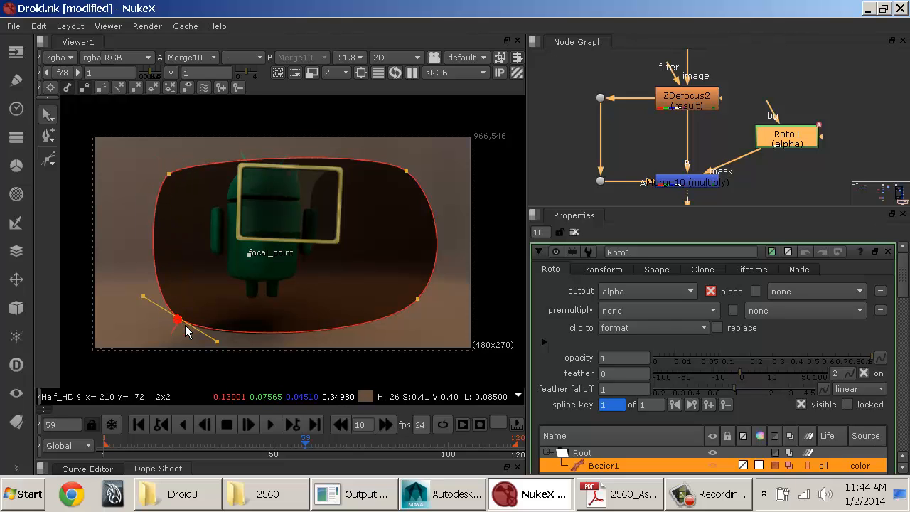
{"action": "left_click_drag", "start_coordinate": [185, 325], "coordinate": [208, 357]}
{"action": "left_click_drag", "start_coordinate": [156, 288], "coordinate": [153, 286]}
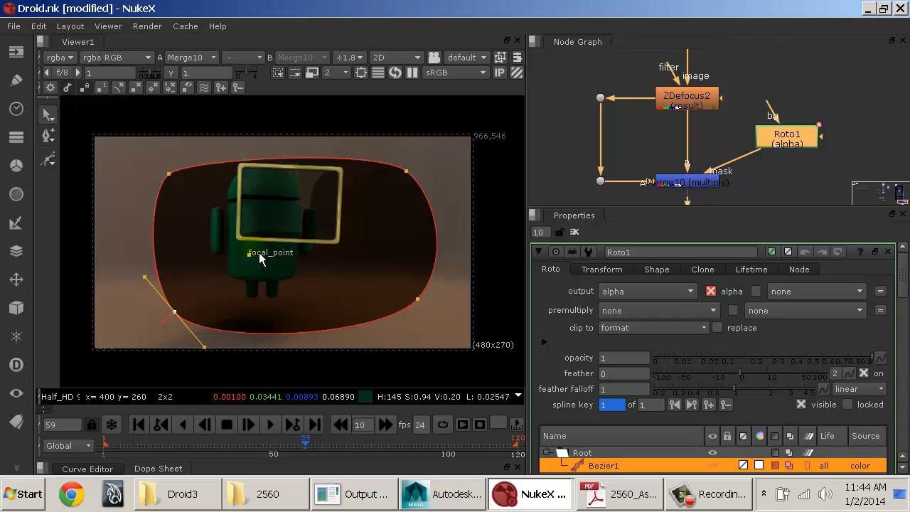
{"action": "left_click_drag", "start_coordinate": [755, 378], "coordinate": [897, 384]}
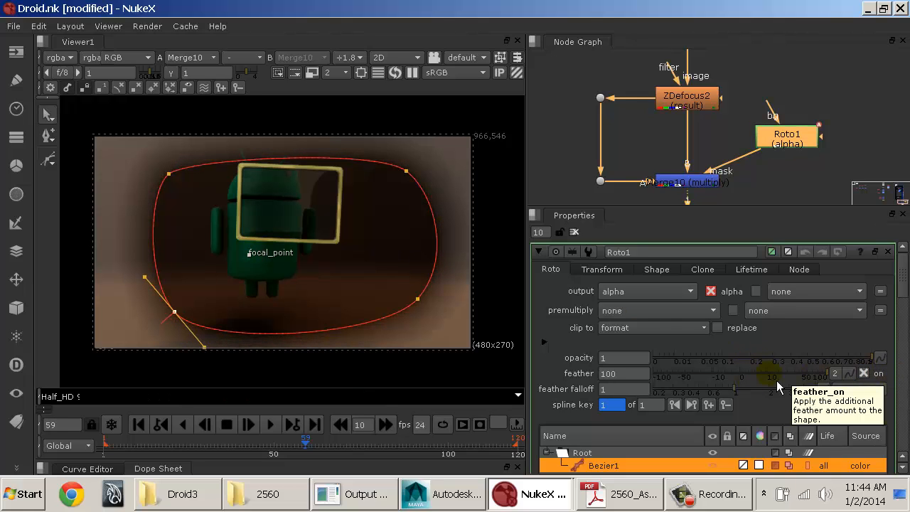
Step: Set the Bezier's feather to 0 and pull the feather handles of its two left points out beyond the image corners
{"action": "left_click", "coordinate": [633, 374]}
{"action": "type", "text": "0"}
{"action": "key", "text": "Return"}
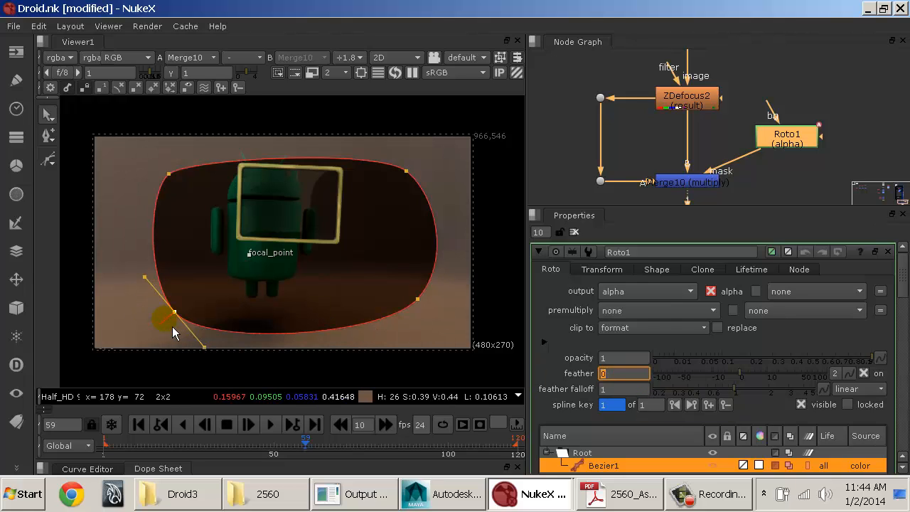
{"action": "left_click_drag", "start_coordinate": [172, 326], "coordinate": [72, 385], "text": "ctrl"}
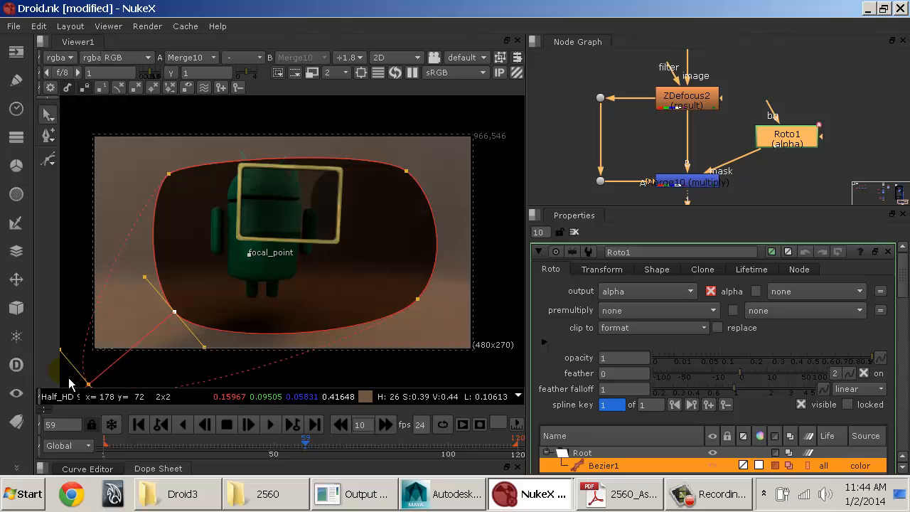
{"action": "left_click", "coordinate": [168, 174]}
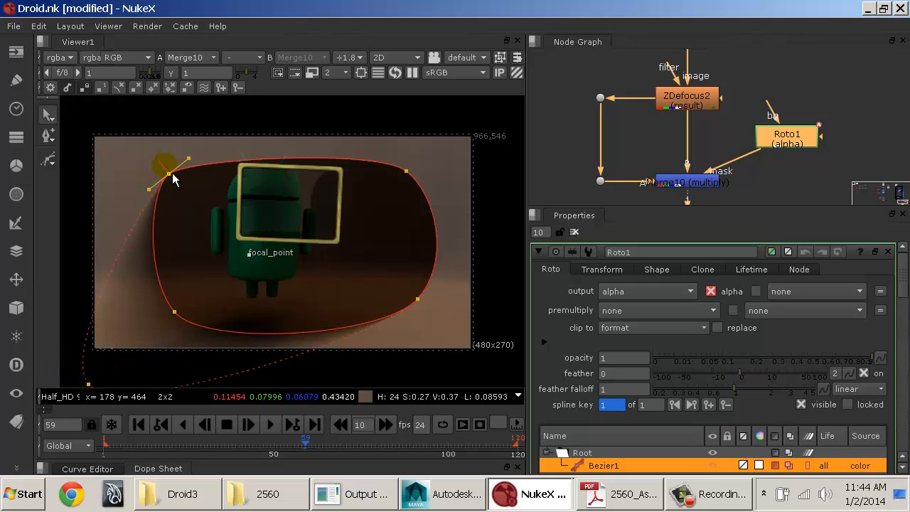
{"action": "left_click_drag", "start_coordinate": [170, 178], "coordinate": [95, 123], "text": "ctrl"}
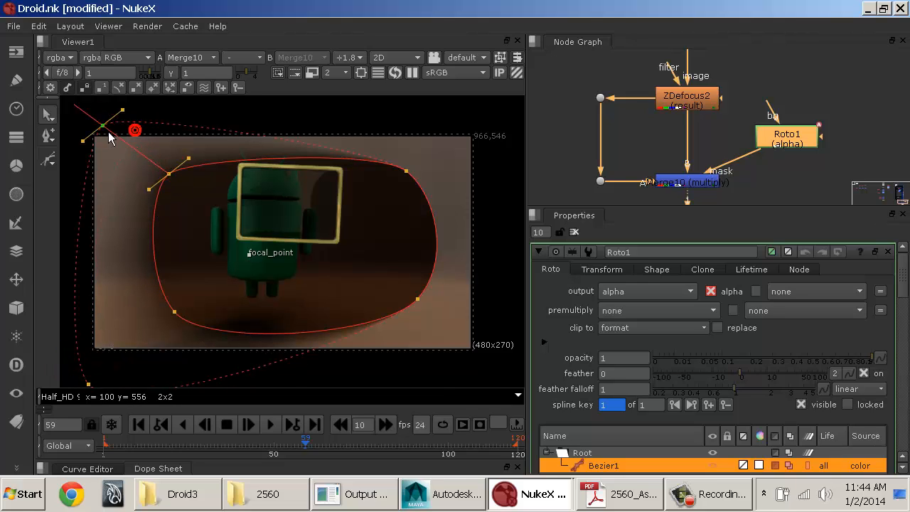
Step: Move the Bezier's four points inward to tighten the shape closely around the droid
{"action": "left_click_drag", "start_coordinate": [408, 179], "coordinate": [375, 206]}
{"action": "left_click_drag", "start_coordinate": [422, 306], "coordinate": [366, 318]}
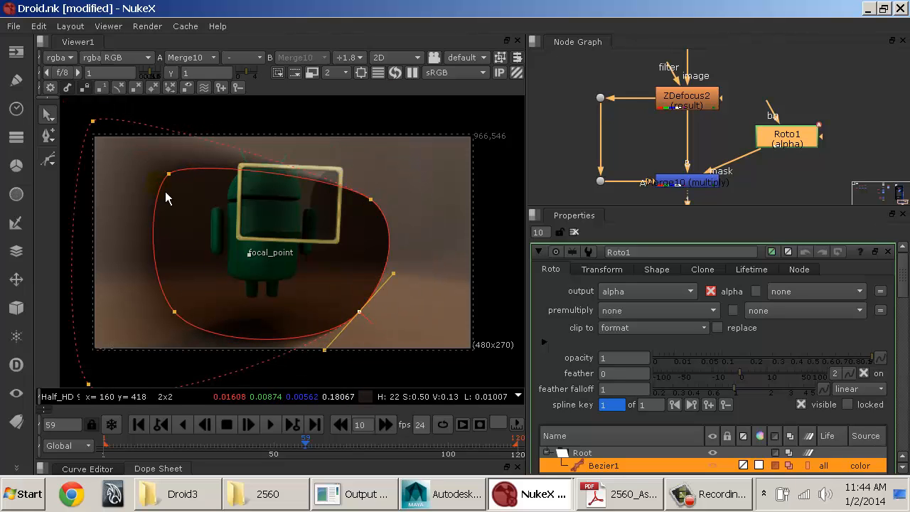
{"action": "left_click_drag", "start_coordinate": [171, 176], "coordinate": [214, 207]}
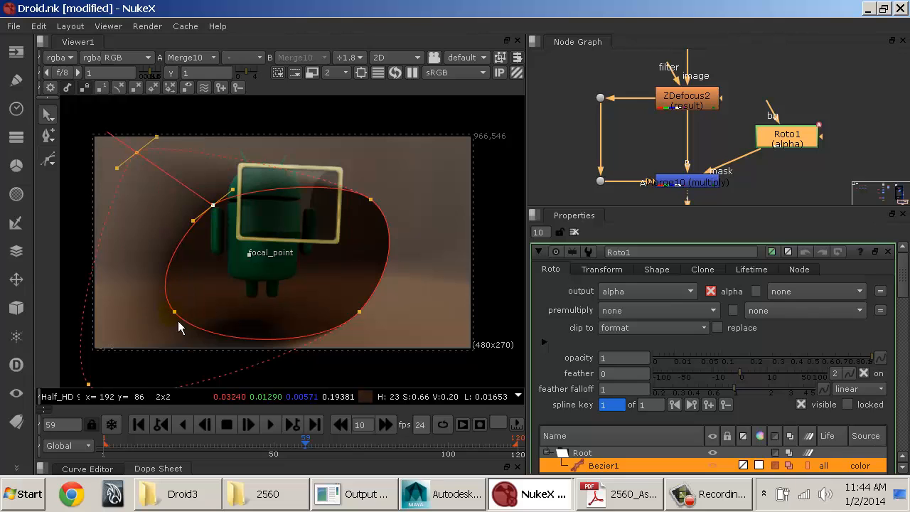
{"action": "left_click_drag", "start_coordinate": [178, 315], "coordinate": [224, 286]}
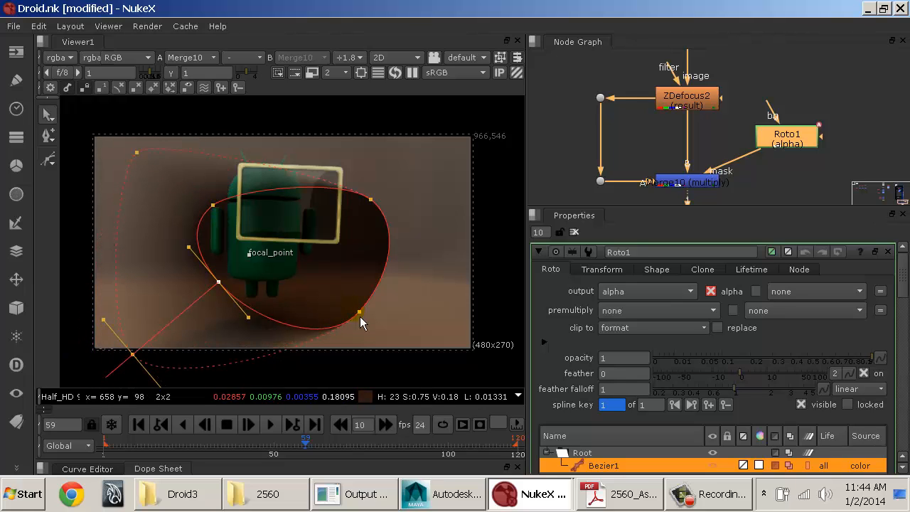
{"action": "left_click_drag", "start_coordinate": [362, 317], "coordinate": [349, 291]}
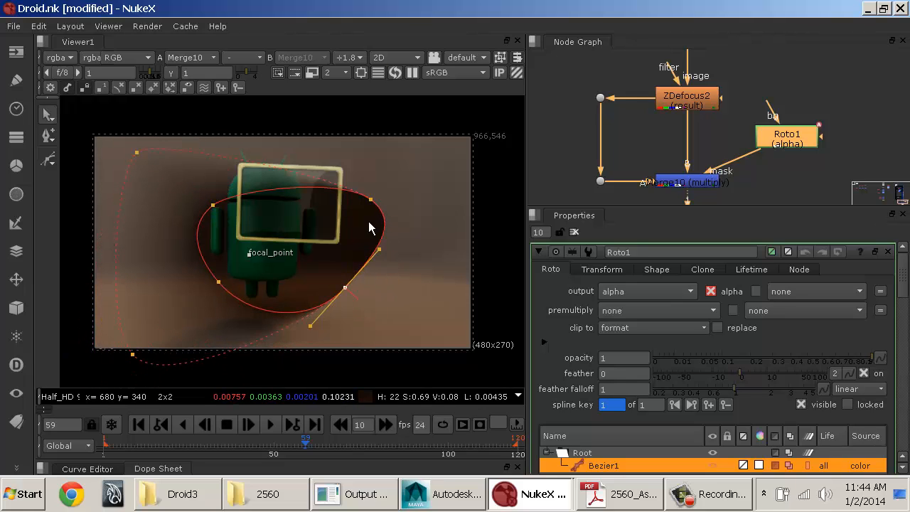
Step: Pull the feather handles of the Bezier's two right points out beyond the image's right corners
{"action": "left_click_drag", "start_coordinate": [378, 211], "coordinate": [505, 140]}
{"action": "key", "text": "ctrl+z"}
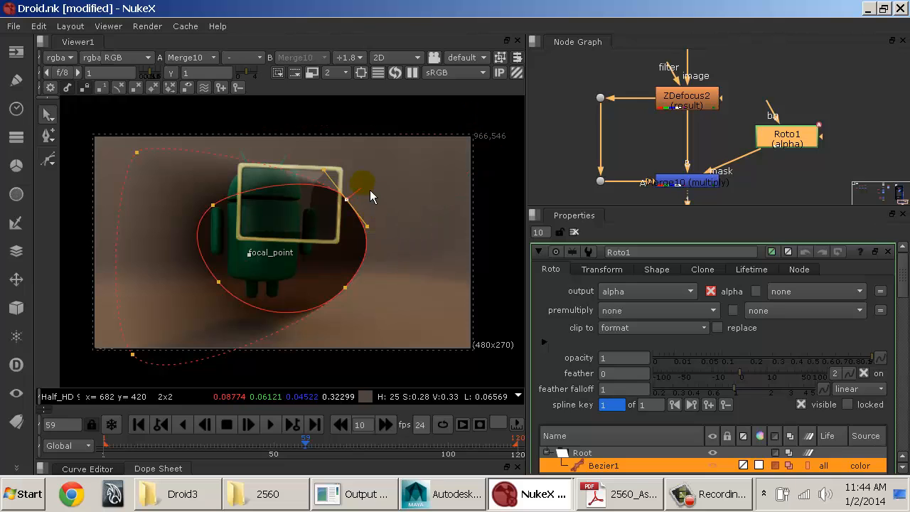
{"action": "left_click_drag", "start_coordinate": [372, 192], "coordinate": [502, 125]}
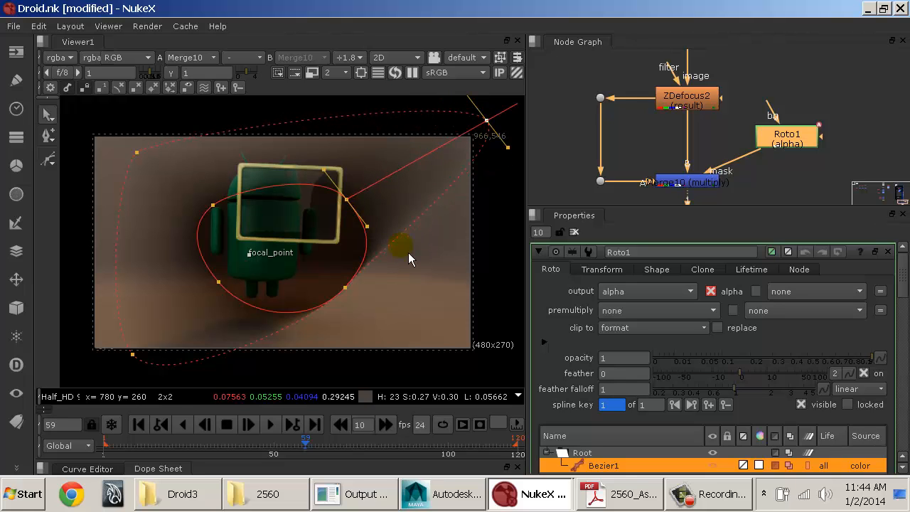
{"action": "left_click_drag", "start_coordinate": [351, 292], "coordinate": [470, 389]}
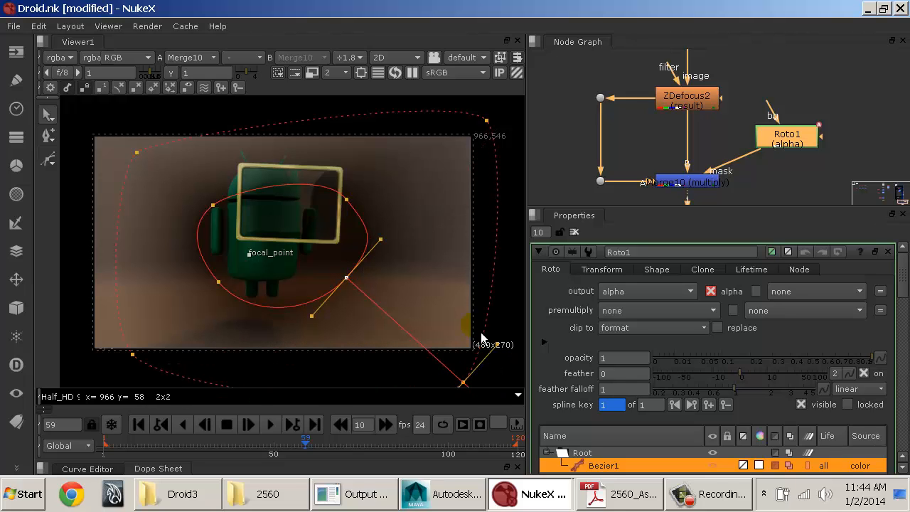
Step: Adjust the left and lower-right feather points so the soft edge surrounds the whole image just outside its borders
{"action": "middle_click_drag", "start_coordinate": [404, 274], "coordinate": [434, 241]}
{"action": "scroll", "coordinate": [323, 247], "scroll_direction": "down", "scroll_amount": 3}
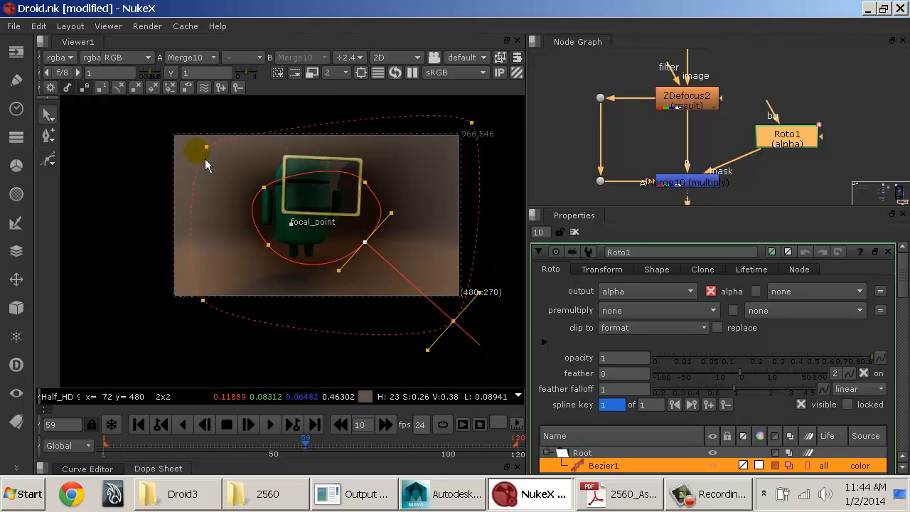
{"action": "left_click_drag", "start_coordinate": [204, 147], "coordinate": [176, 145]}
{"action": "left_click_drag", "start_coordinate": [203, 300], "coordinate": [166, 310]}
{"action": "left_click_drag", "start_coordinate": [447, 334], "coordinate": [464, 324]}
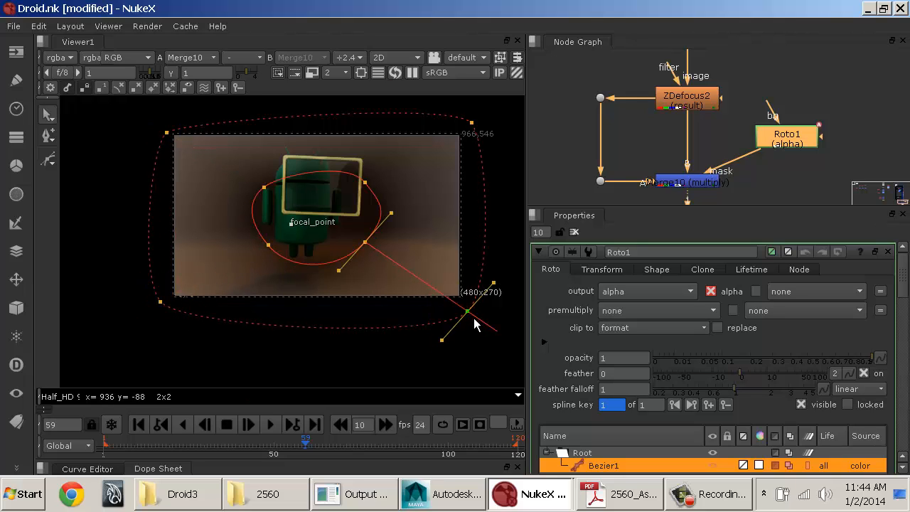
{"action": "left_click_drag", "start_coordinate": [168, 133], "coordinate": [164, 124]}
{"action": "middle_click_drag", "start_coordinate": [210, 152], "coordinate": [204, 178]}
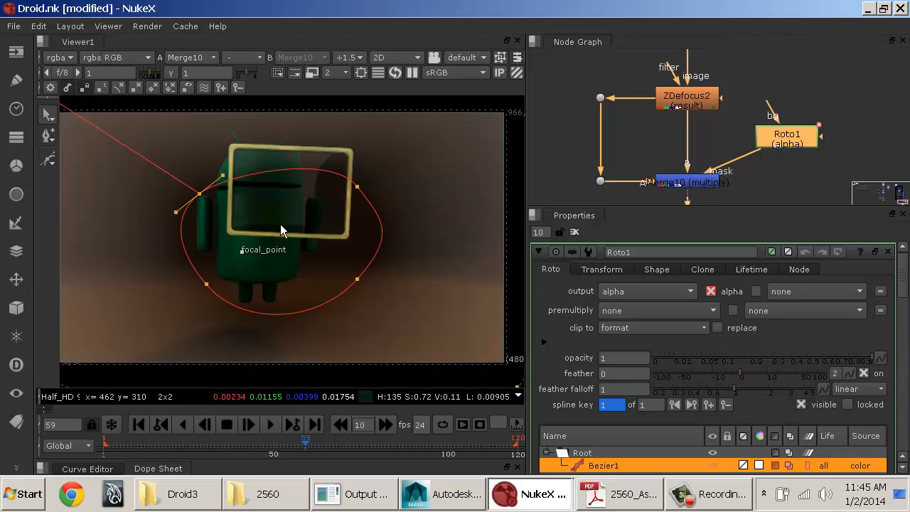
Step: Invert the Bezier1 shape so the multiply darkens the image edges instead of the droid
{"action": "scroll", "coordinate": [622, 305], "scroll_direction": "down", "scroll_amount": 2}
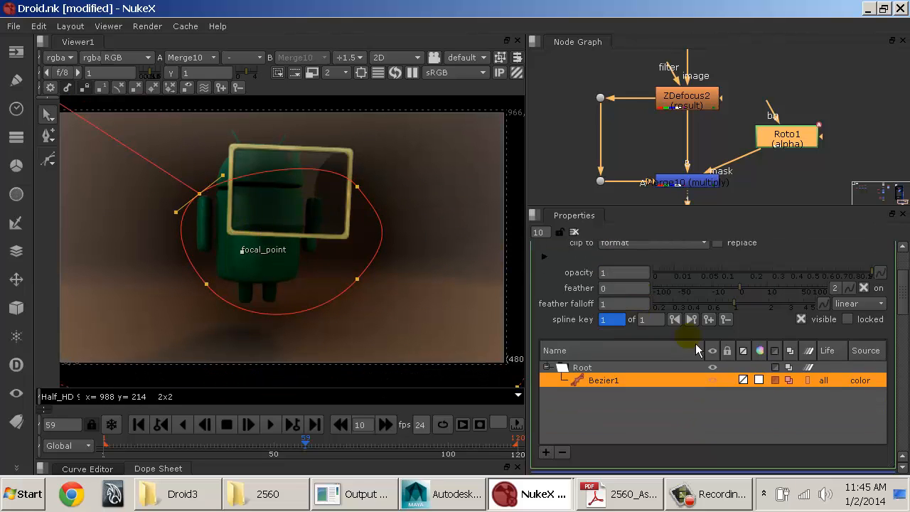
{"action": "left_click", "coordinate": [775, 380]}
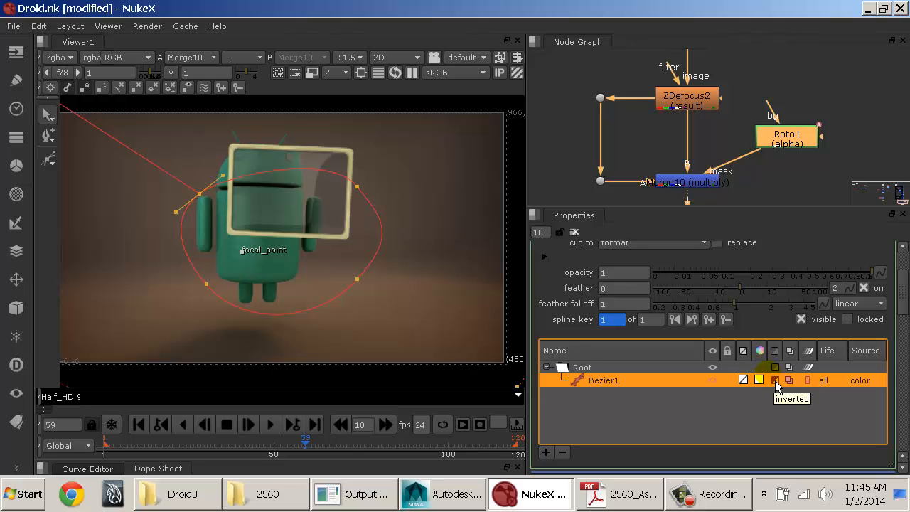
{"action": "scroll", "coordinate": [774, 381], "scroll_direction": "up", "scroll_amount": 3}
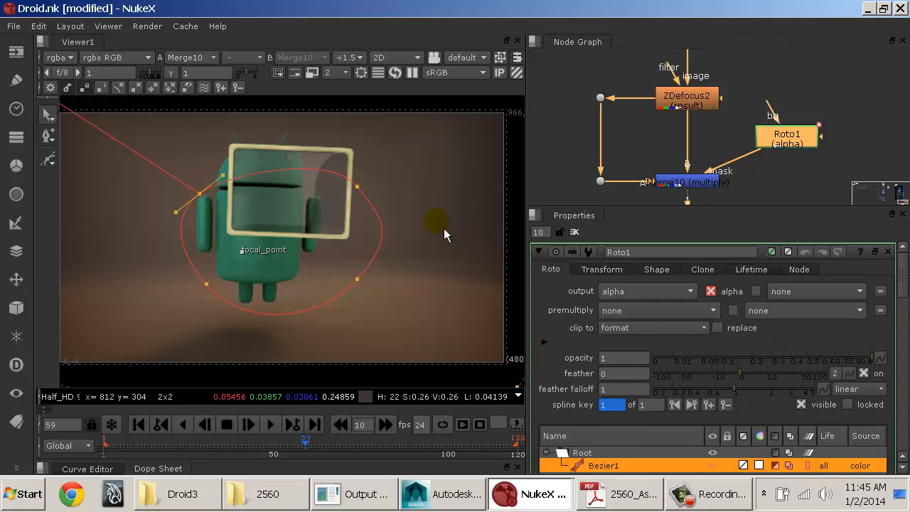
Step: Reposition the Bezier's upper-right point outward, near the upper-right corner of the image
{"action": "left_click_drag", "start_coordinate": [359, 187], "coordinate": [344, 220]}
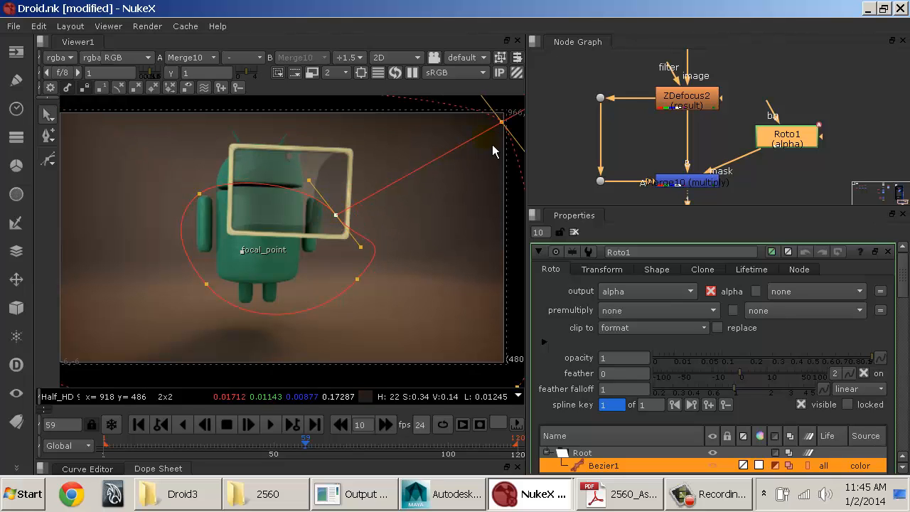
{"action": "left_click_drag", "start_coordinate": [503, 124], "coordinate": [416, 186]}
{"action": "left_click_drag", "start_coordinate": [345, 222], "coordinate": [450, 160]}
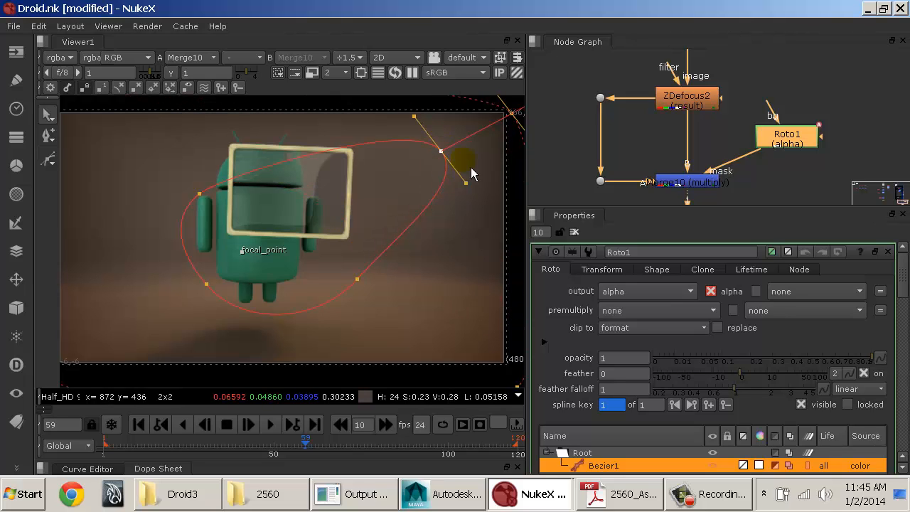
{"action": "left_click", "coordinate": [442, 151]}
Step: Move the Bezier's lower-right point outward near the image corner and bring its feather point in closer
{"action": "middle_click_drag", "start_coordinate": [438, 275], "coordinate": [441, 226]}
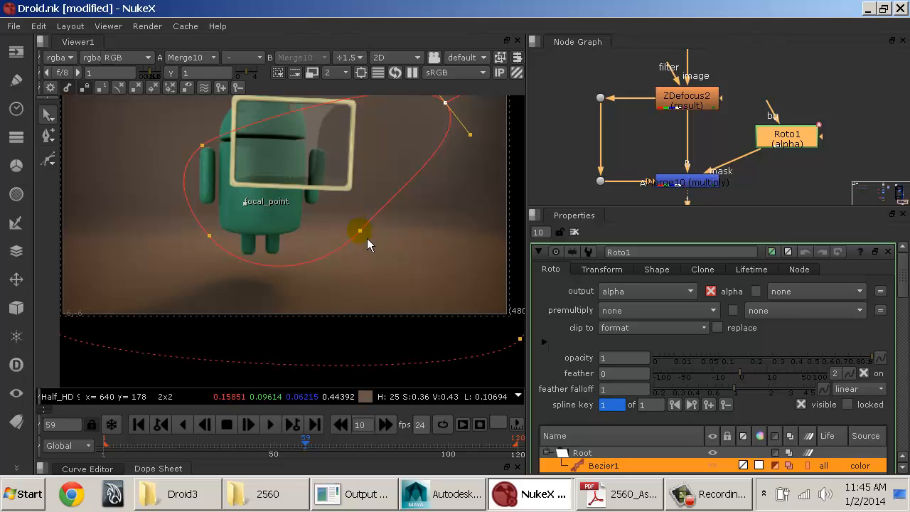
{"action": "left_click_drag", "start_coordinate": [361, 232], "coordinate": [495, 293]}
{"action": "middle_click_drag", "start_coordinate": [495, 294], "coordinate": [381, 245]}
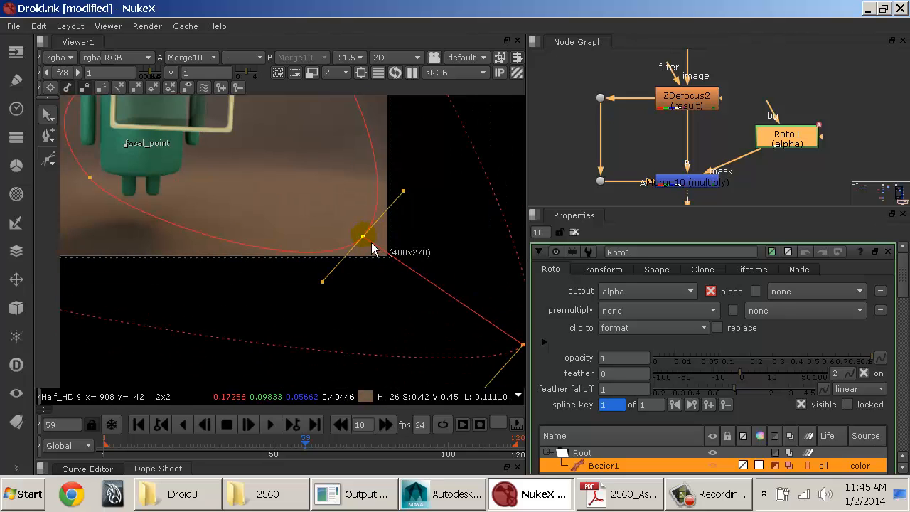
{"action": "left_click_drag", "start_coordinate": [363, 237], "coordinate": [312, 201]}
{"action": "left_click_drag", "start_coordinate": [470, 308], "coordinate": [400, 268]}
Step: Move the Bezier's lower-left point outward near the image corner and bring its feather point in closer
{"action": "middle_click_drag", "start_coordinate": [336, 252], "coordinate": [396, 269]}
{"action": "left_click_drag", "start_coordinate": [292, 204], "coordinate": [190, 246]}
{"action": "middle_click_drag", "start_coordinate": [241, 244], "coordinate": [347, 229]}
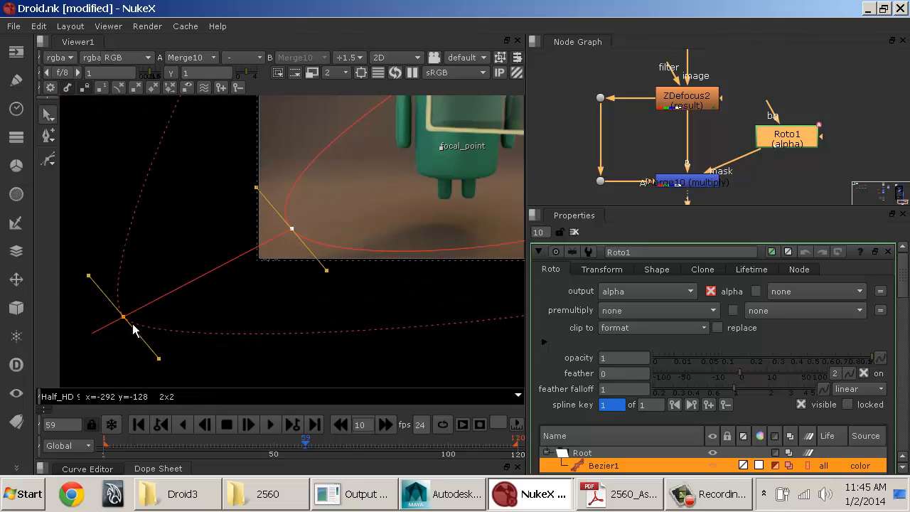
{"action": "left_click_drag", "start_coordinate": [123, 318], "coordinate": [235, 282]}
{"action": "left_click_drag", "start_coordinate": [292, 229], "coordinate": [314, 209]}
Step: Move the Bezier's upper-left point outward and bring its feather point to just outside the image corner
{"action": "middle_click_drag", "start_coordinate": [327, 149], "coordinate": [319, 260]}
{"action": "middle_click_drag", "start_coordinate": [263, 174], "coordinate": [232, 234]}
{"action": "left_click_drag", "start_coordinate": [349, 252], "coordinate": [271, 267]}
{"action": "left_click_drag", "start_coordinate": [129, 160], "coordinate": [220, 177]}
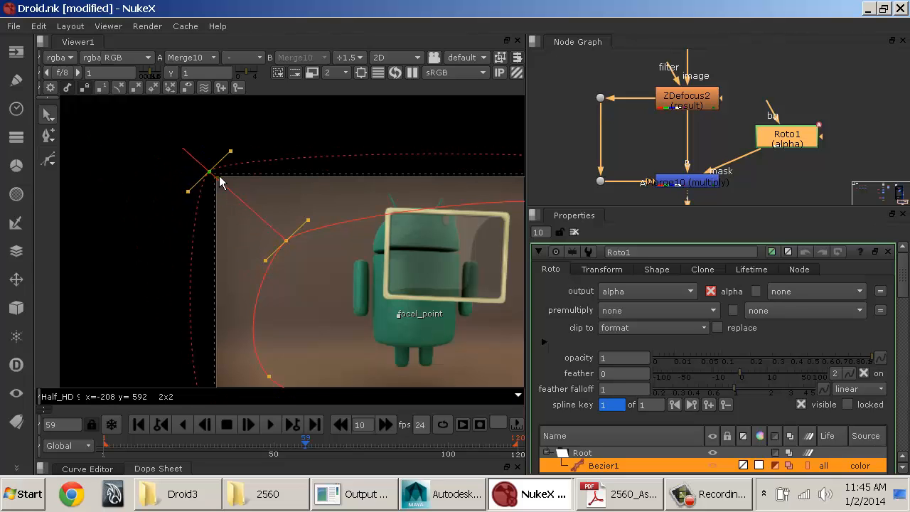
Step: Move the Bezier's upper-right point slightly inward and place its feather point just outside the image corner
{"action": "middle_click_drag", "start_coordinate": [410, 255], "coordinate": [306, 214]}
{"action": "middle_click_drag", "start_coordinate": [404, 238], "coordinate": [349, 236]}
{"action": "left_click_drag", "start_coordinate": [432, 169], "coordinate": [409, 198]}
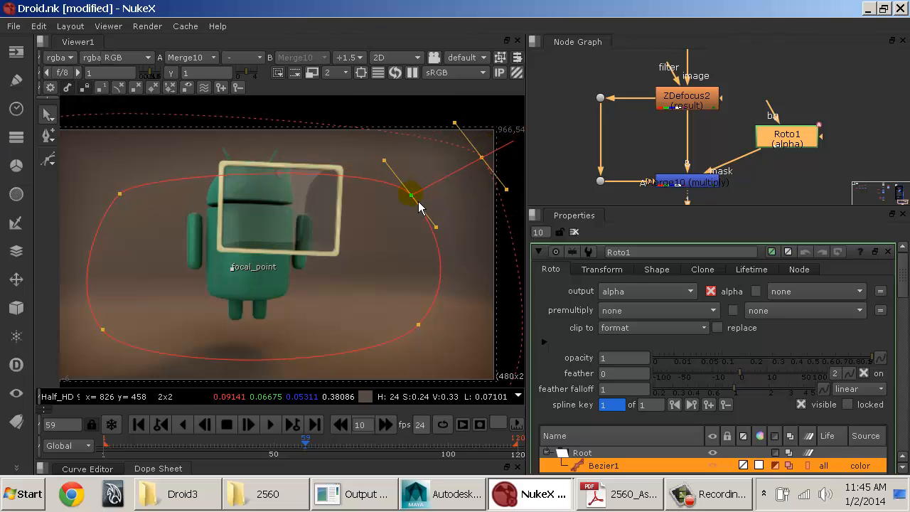
{"action": "left_click_drag", "start_coordinate": [480, 163], "coordinate": [511, 136]}
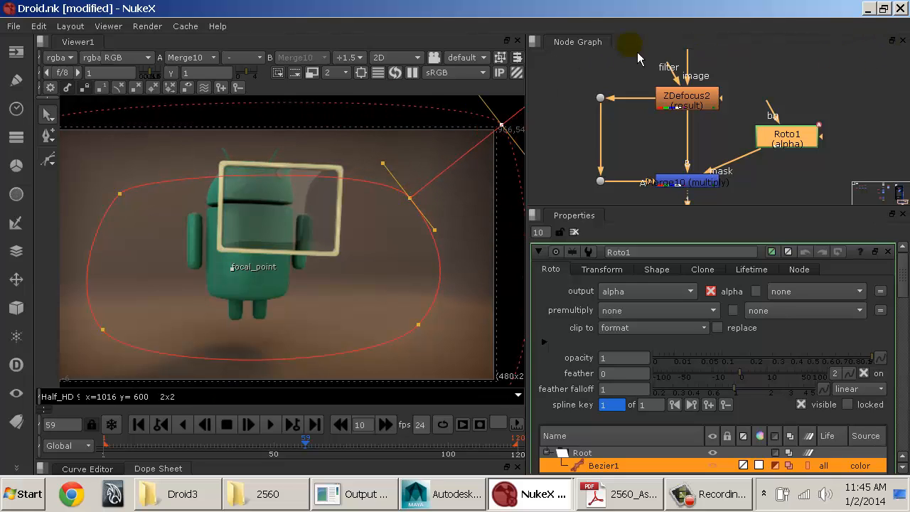
Step: Close the open node properties and view the full vignette without the shape outlines
{"action": "left_click", "coordinate": [576, 233]}
{"action": "left_click", "coordinate": [516, 224]}
{"action": "middle_click_drag", "start_coordinate": [472, 234], "coordinate": [479, 207]}
{"action": "scroll", "coordinate": [478, 208], "scroll_direction": "down", "scroll_amount": 1}
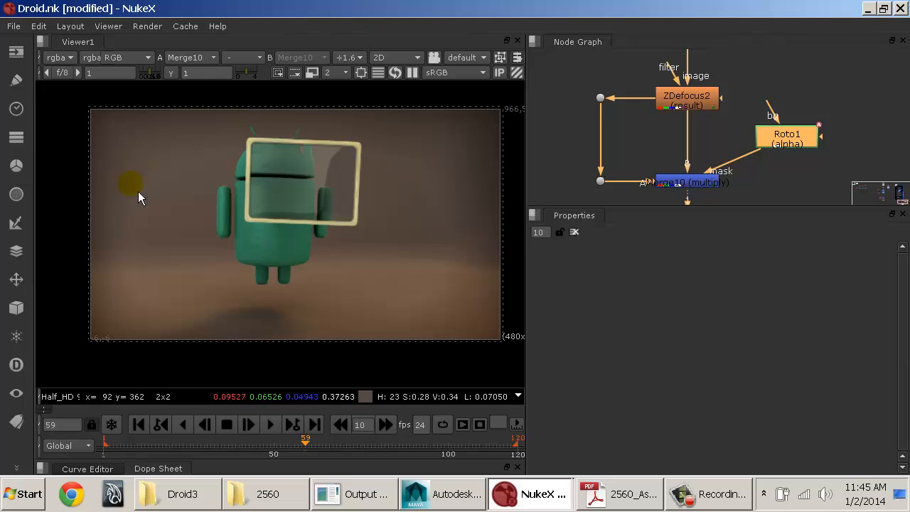
Step: Reopen the Roto1 properties, select Bezier1 and set its feather to 32
{"action": "double_click", "coordinate": [795, 135]}
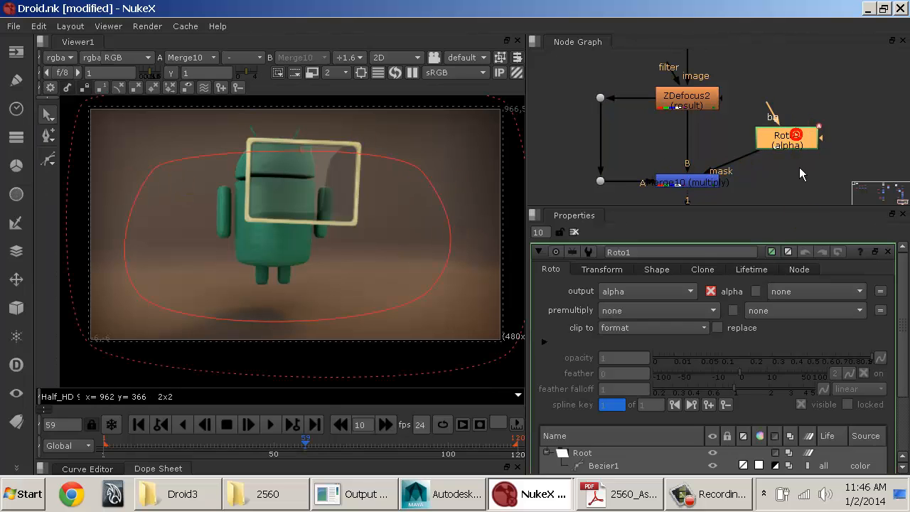
{"action": "left_click", "coordinate": [603, 466]}
{"action": "left_click_drag", "start_coordinate": [751, 380], "coordinate": [770, 381]}
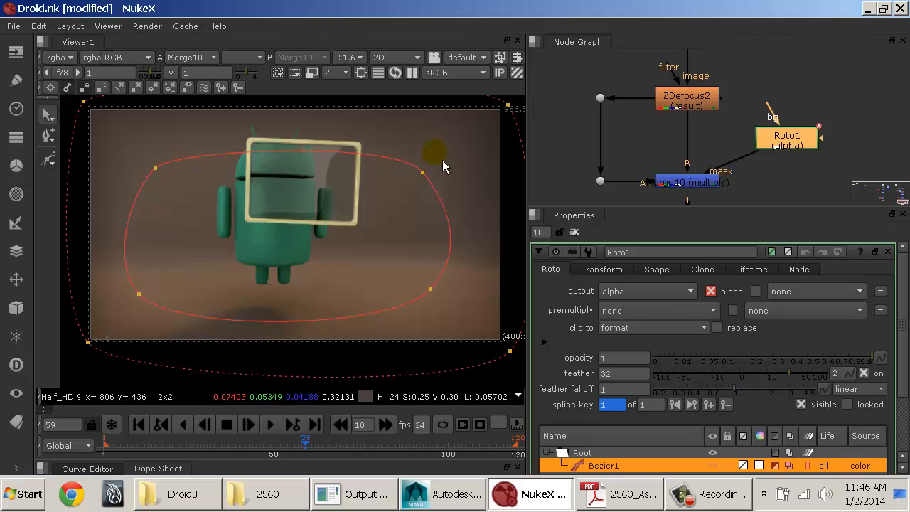
{"action": "middle_click_drag", "start_coordinate": [391, 212], "coordinate": [376, 219]}
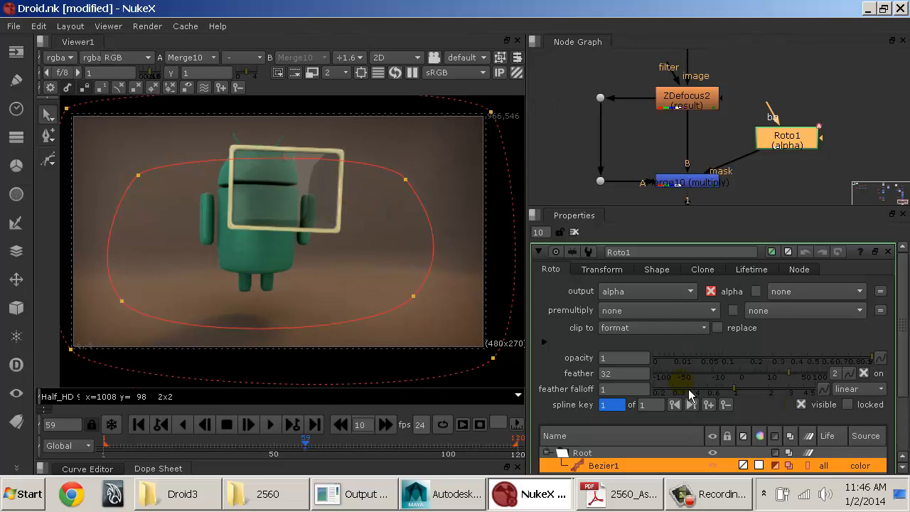
Step: Toggle the viewer overlay repeatedly to examine the vignette with and without the shape outlines, leaving it off
{"action": "key", "text": "o"}
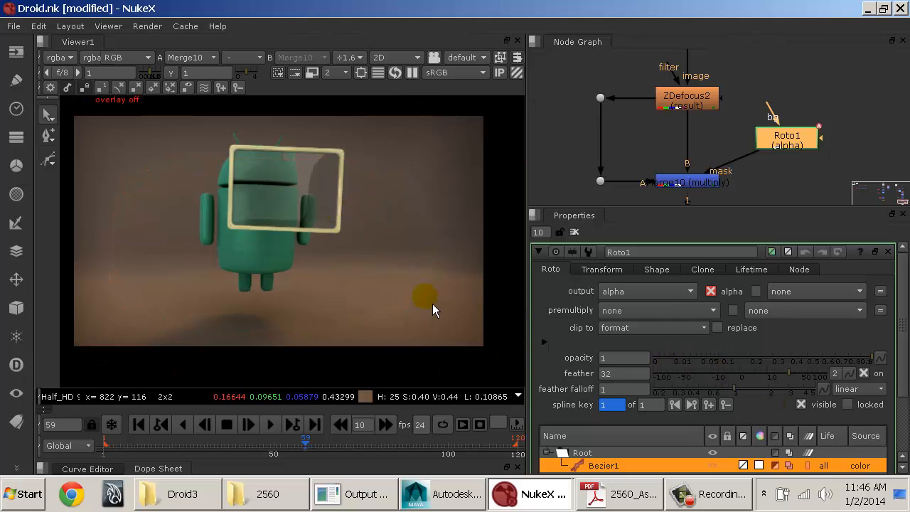
{"action": "key", "text": "o"}
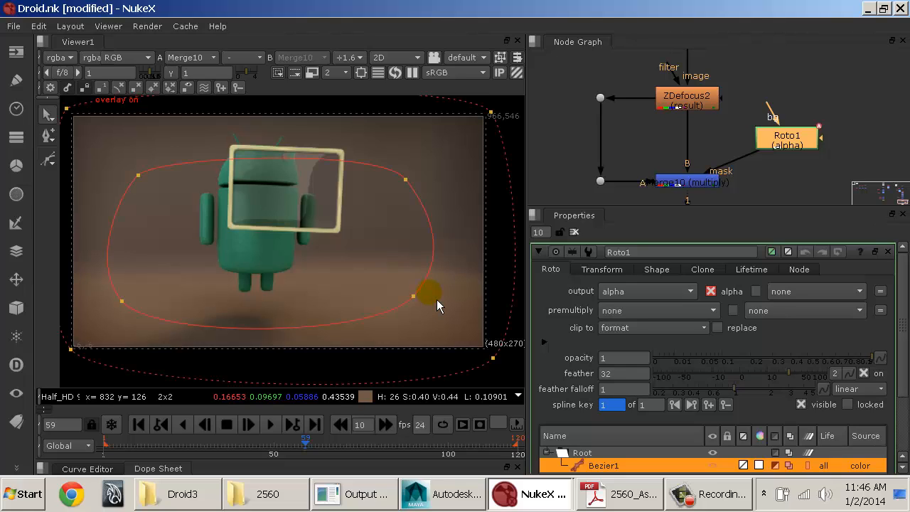
{"action": "key", "text": "o"}
{"action": "key", "text": "o"}
{"action": "key", "text": "o"}
{"action": "key", "text": "o"}
{"action": "key", "text": "o"}
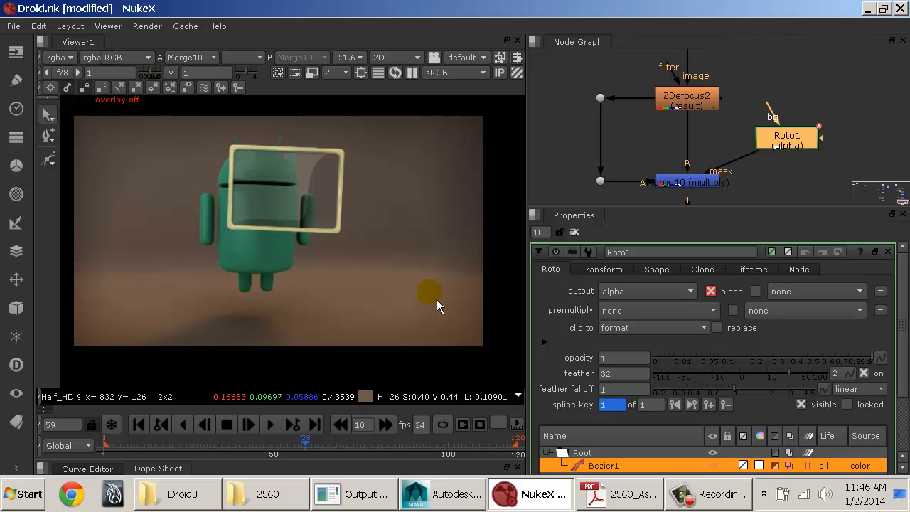
{"action": "key", "text": "o"}
{"action": "key", "text": "o"}
Step: Lower the Bezier1 shape's opacity to 0.43 to soften the vignette
{"action": "scroll", "coordinate": [457, 208], "scroll_direction": "up", "scroll_amount": 2}
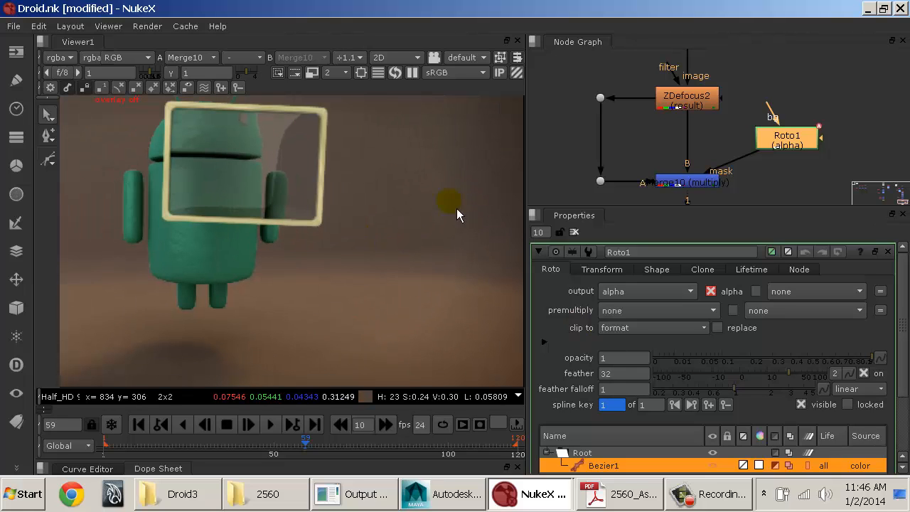
{"action": "left_click", "coordinate": [790, 358]}
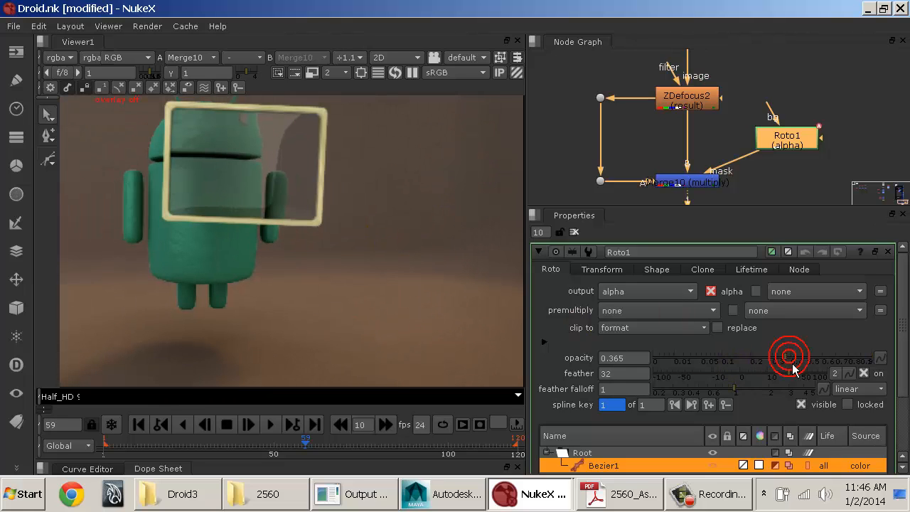
{"action": "left_click_drag", "start_coordinate": [798, 357], "coordinate": [796, 357]}
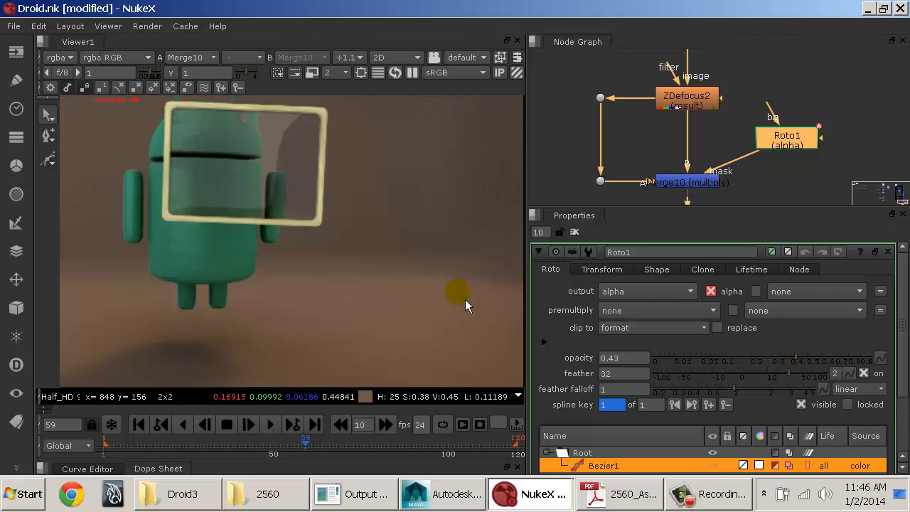
Step: Raise the Bezier1 shape's opacity to 0.7 to strengthen the vignette
{"action": "scroll", "coordinate": [461, 295], "scroll_direction": "down", "scroll_amount": 2}
{"action": "scroll", "coordinate": [461, 295], "scroll_direction": "up", "scroll_amount": 1}
{"action": "scroll", "coordinate": [465, 300], "scroll_direction": "down", "scroll_amount": 1}
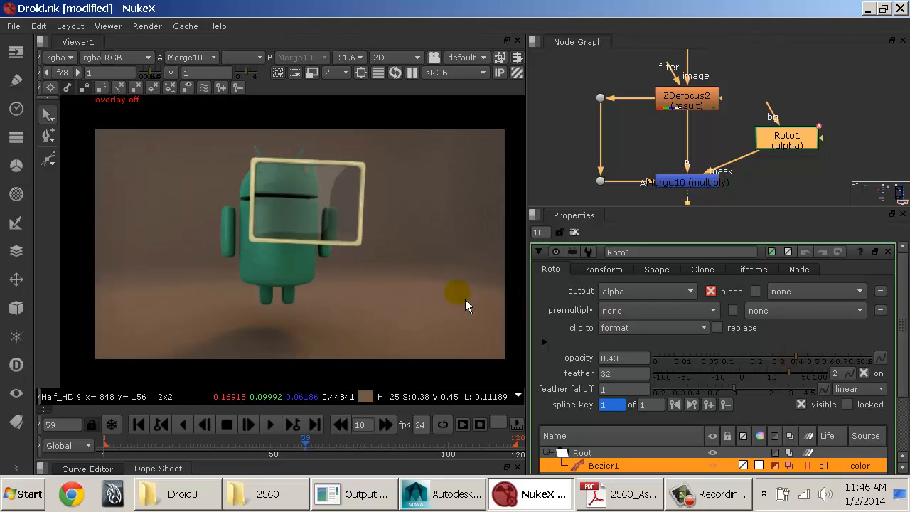
{"action": "left_click_drag", "start_coordinate": [826, 356], "coordinate": [859, 362]}
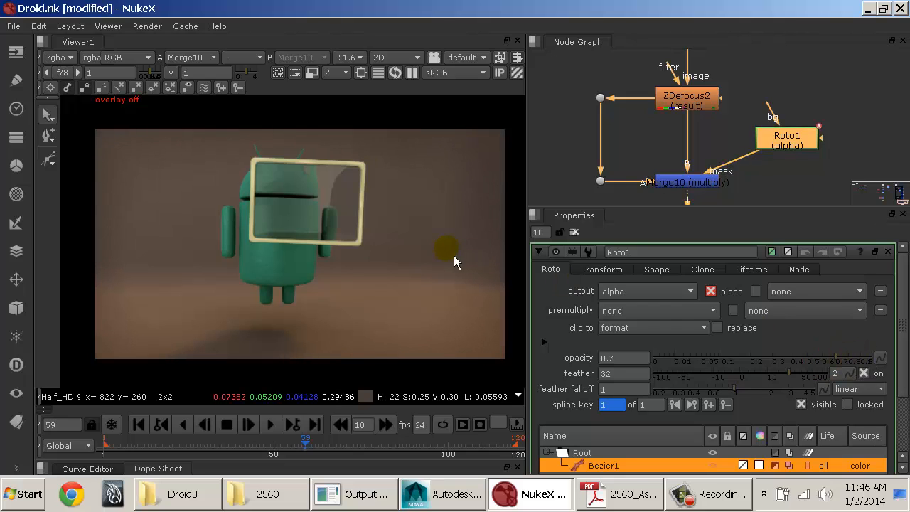
{"action": "scroll", "coordinate": [455, 259], "scroll_direction": "down", "scroll_amount": 2}
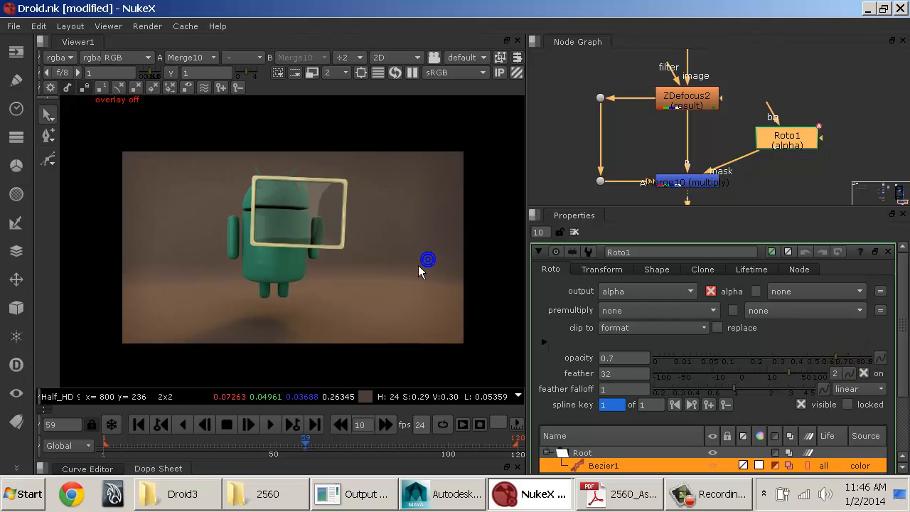
Step: Disable and re-enable the Merge10 multiply node repeatedly to compare the image with and without the vignette
{"action": "left_click", "coordinate": [711, 182]}
{"action": "key", "text": "d"}
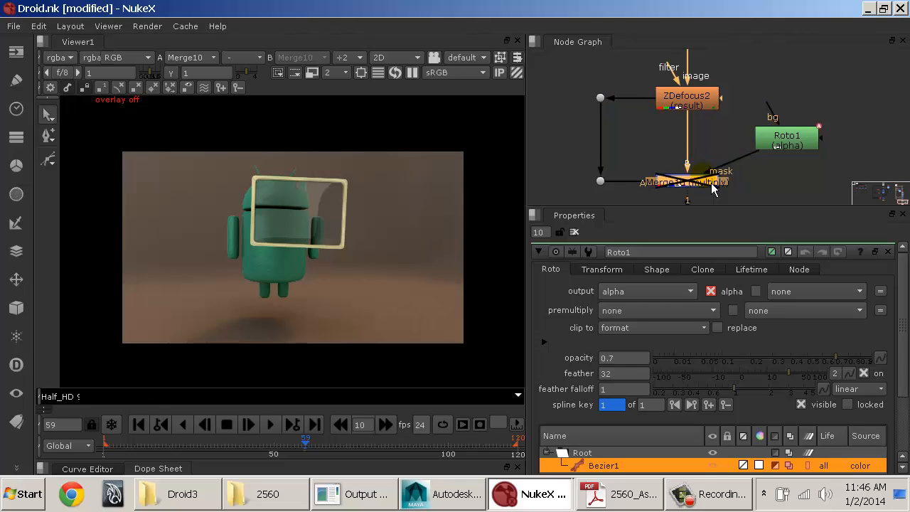
{"action": "key", "text": "d"}
{"action": "key", "text": "d"}
{"action": "key", "text": "d"}
{"action": "key", "text": "d"}
{"action": "key", "text": "d"}
{"action": "key", "text": "d"}
{"action": "key", "text": "d"}
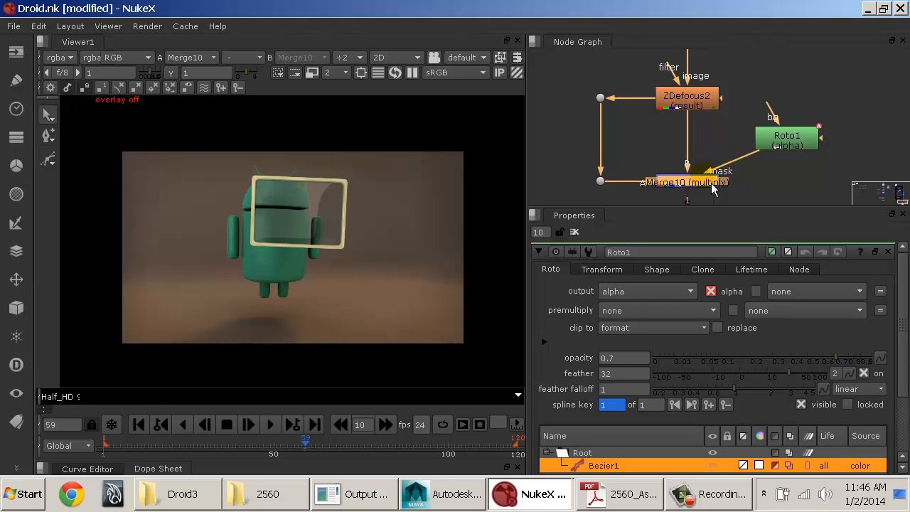
{"action": "key", "text": "d"}
{"action": "key", "text": "d"}
Step: Display the shape overlay and shrink Bezier1's inner outline to a small rounded shape over the droid's torso
{"action": "key", "text": "o"}
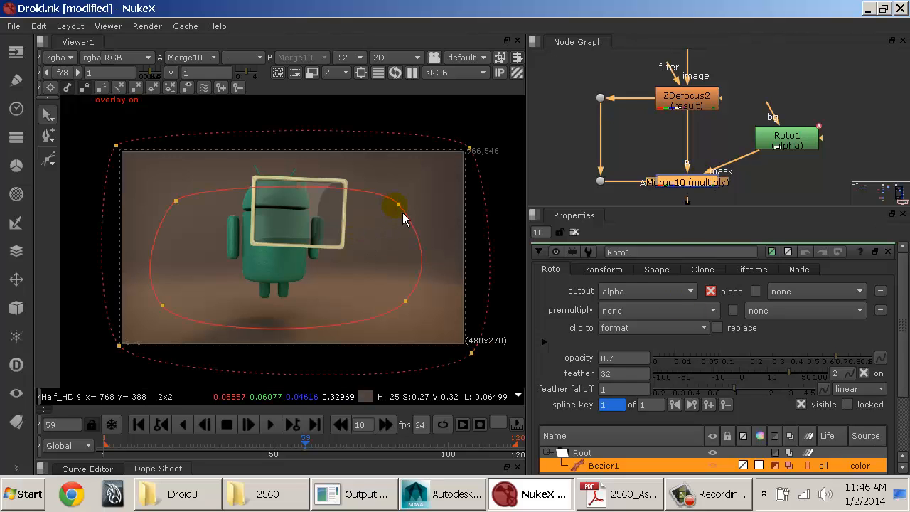
{"action": "left_click_drag", "start_coordinate": [398, 204], "coordinate": [356, 237]}
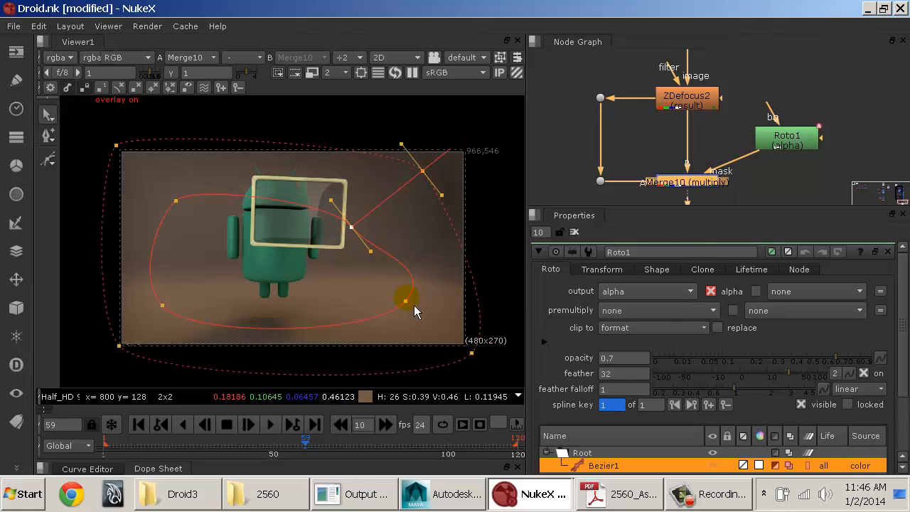
{"action": "left_click_drag", "start_coordinate": [416, 311], "coordinate": [173, 316]}
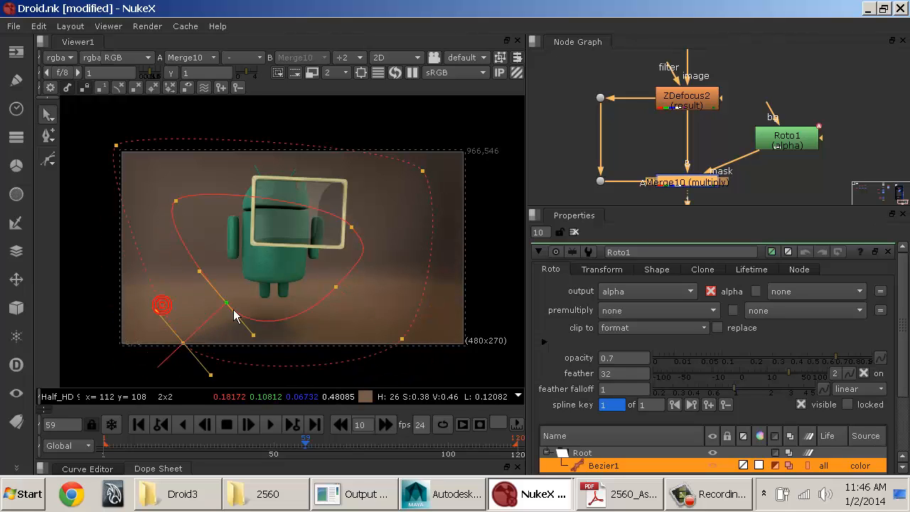
{"action": "left_click_drag", "start_coordinate": [234, 310], "coordinate": [247, 283]}
{"action": "left_click_drag", "start_coordinate": [275, 313], "coordinate": [274, 303]}
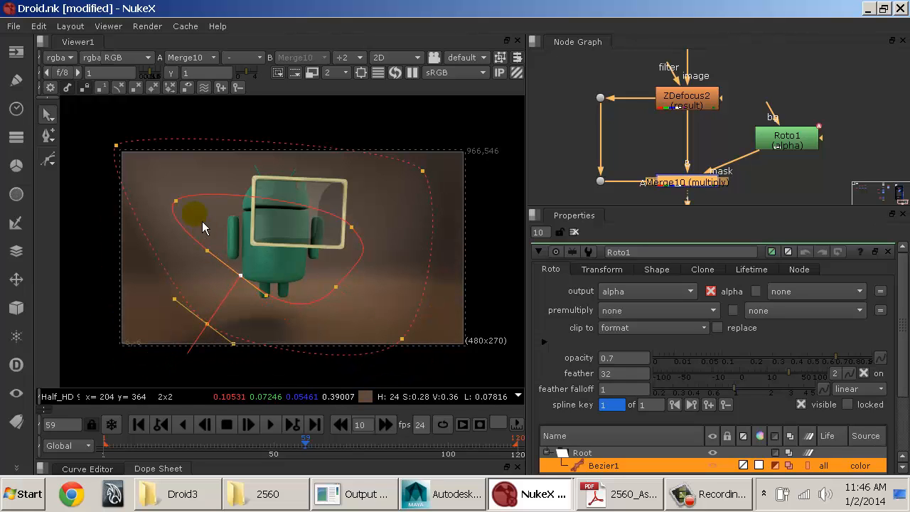
{"action": "left_click_drag", "start_coordinate": [176, 200], "coordinate": [262, 228]}
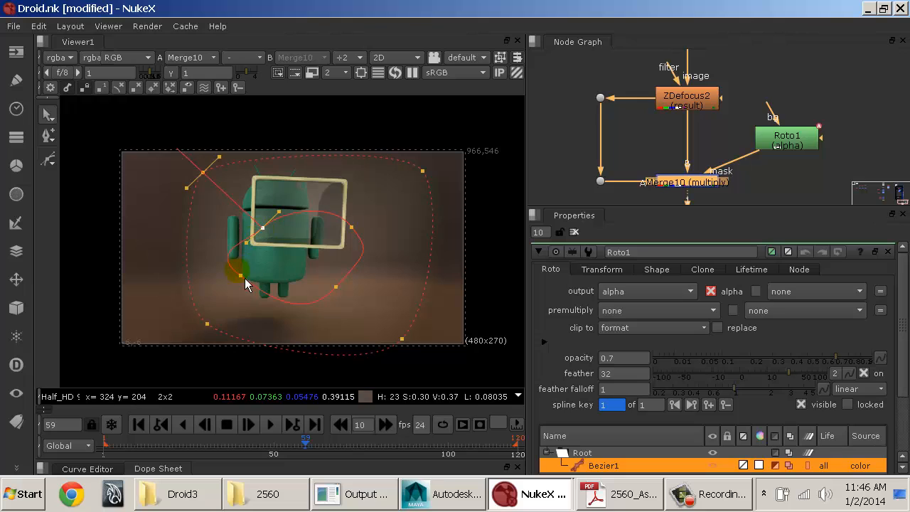
{"action": "left_click_drag", "start_coordinate": [245, 283], "coordinate": [333, 283]}
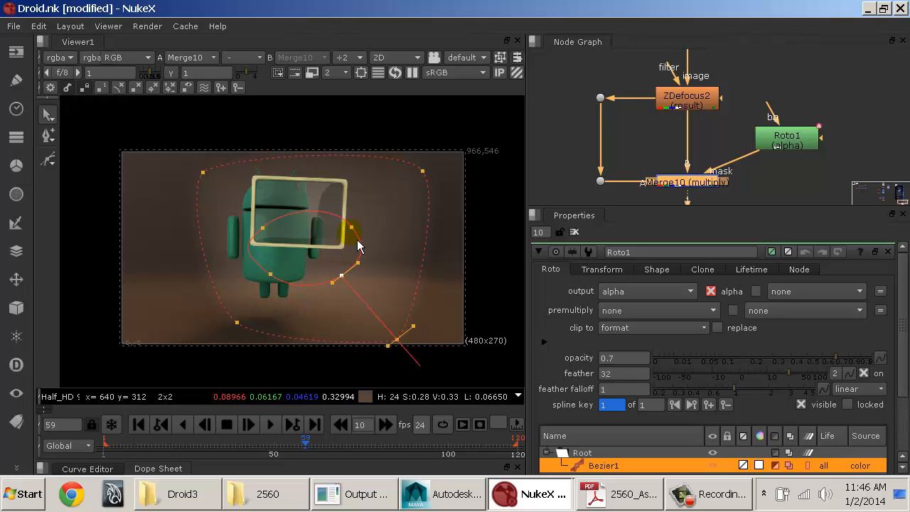
{"action": "left_click_drag", "start_coordinate": [357, 243], "coordinate": [364, 265]}
{"action": "left_click_drag", "start_coordinate": [351, 251], "coordinate": [271, 238]}
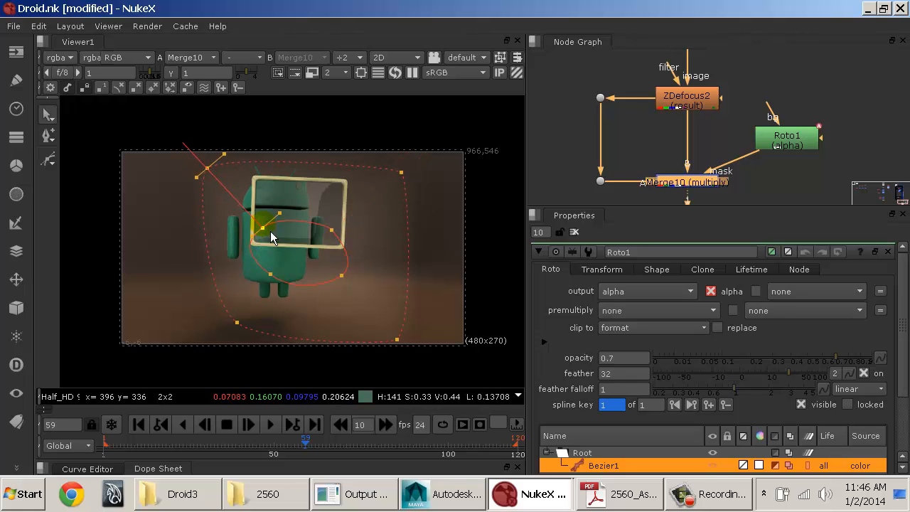
{"action": "left_click", "coordinate": [271, 276]}
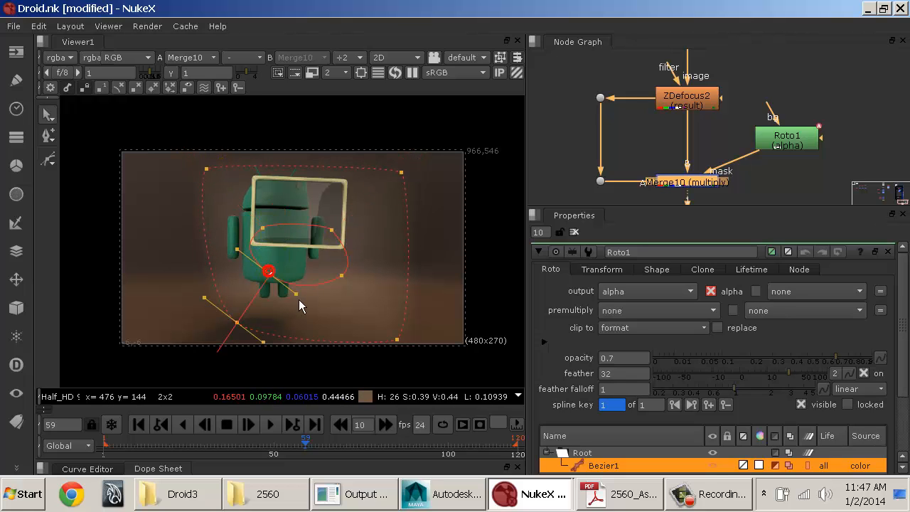
{"action": "left_click_drag", "start_coordinate": [296, 300], "coordinate": [282, 281]}
Step: Pull Bezier1's four feather points out to just beyond the frame corners and view the vignette without the overlay
{"action": "left_click_drag", "start_coordinate": [242, 260], "coordinate": [120, 353]}
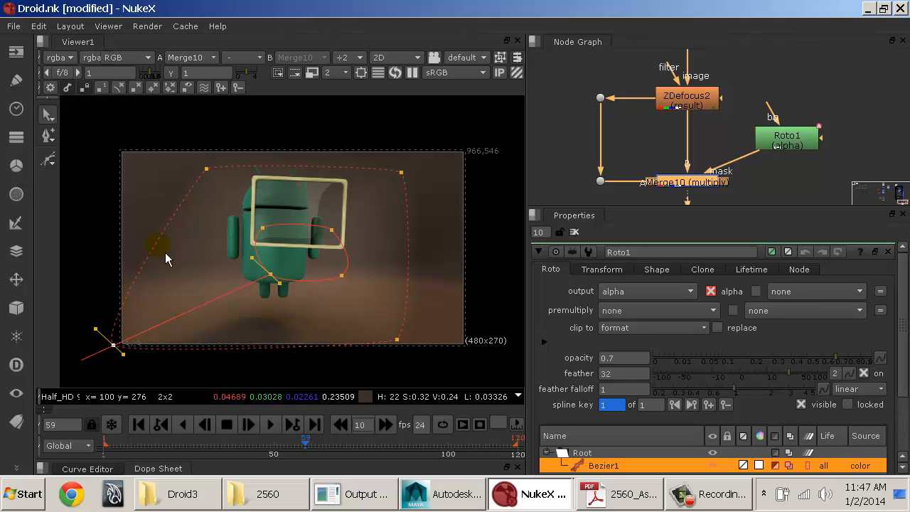
{"action": "left_click_drag", "start_coordinate": [207, 171], "coordinate": [113, 148]}
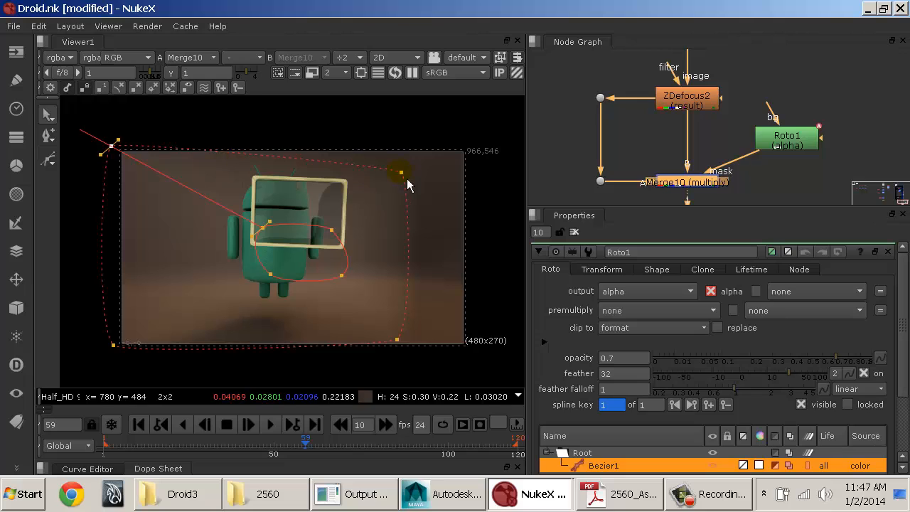
{"action": "left_click_drag", "start_coordinate": [408, 184], "coordinate": [492, 153]}
{"action": "left_click_drag", "start_coordinate": [398, 341], "coordinate": [482, 363]}
{"action": "key", "text": "o"}
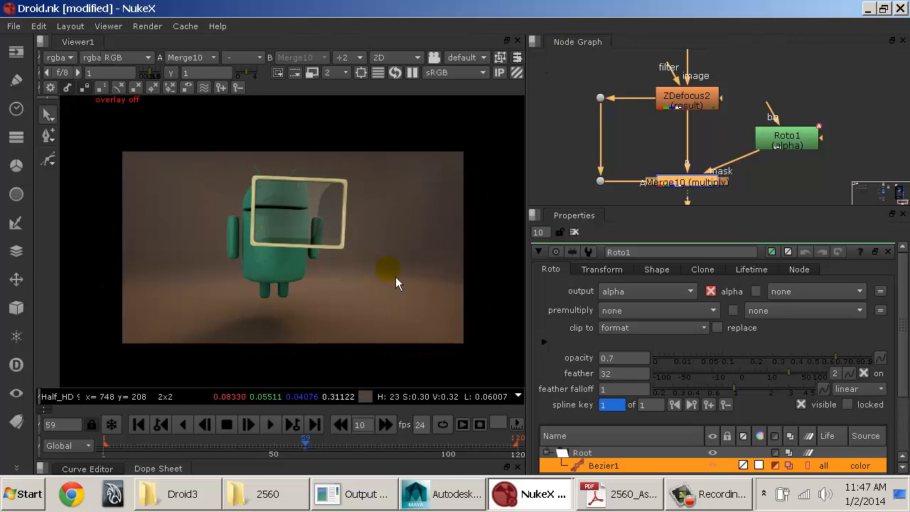
Step: Show the overlay and move the whole Bezier1 shape up over the droid's head and upper body
{"action": "key", "text": "o"}
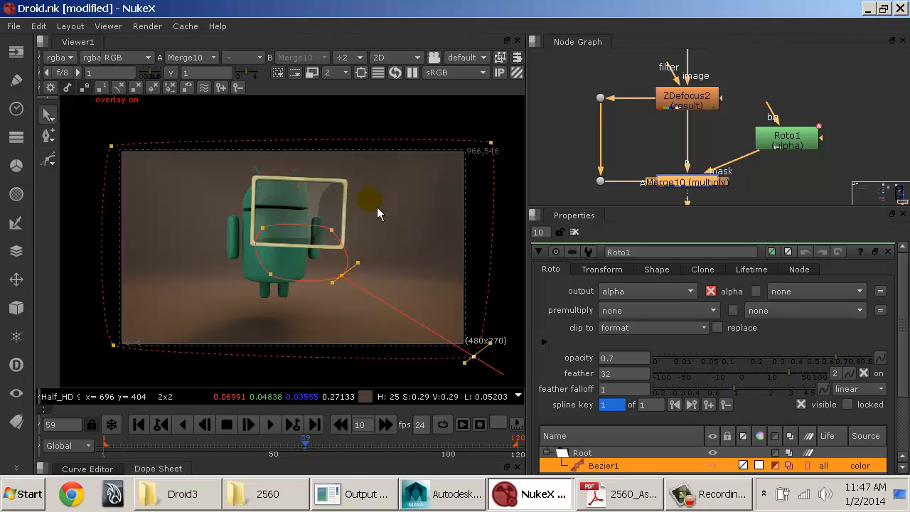
{"action": "left_click_drag", "start_coordinate": [370, 203], "coordinate": [258, 242]}
{"action": "left_click", "coordinate": [497, 235]}
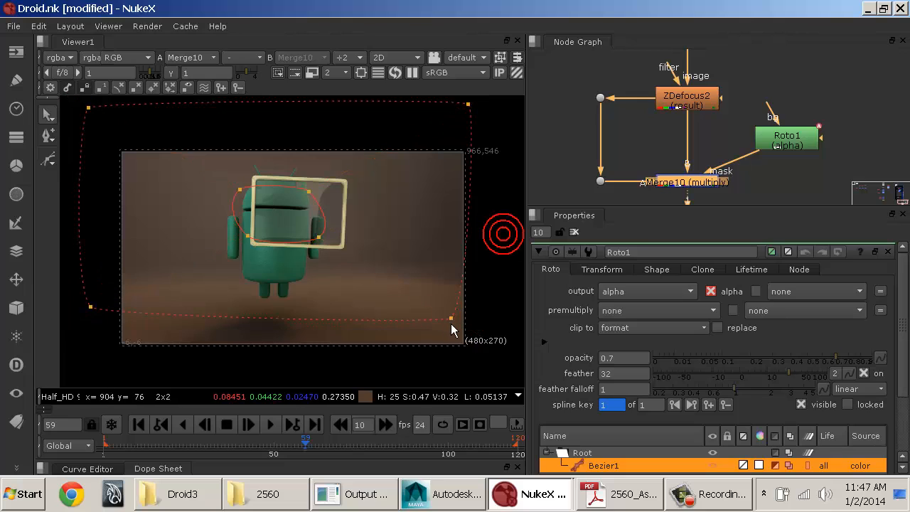
Step: Realign Bezier1's four feather points just outside the frame corners, check the vignette without the overlay, and close the Roto1 properties
{"action": "left_click_drag", "start_coordinate": [451, 319], "coordinate": [475, 347]}
{"action": "left_click_drag", "start_coordinate": [90, 306], "coordinate": [113, 359]}
{"action": "left_click_drag", "start_coordinate": [88, 108], "coordinate": [114, 142]}
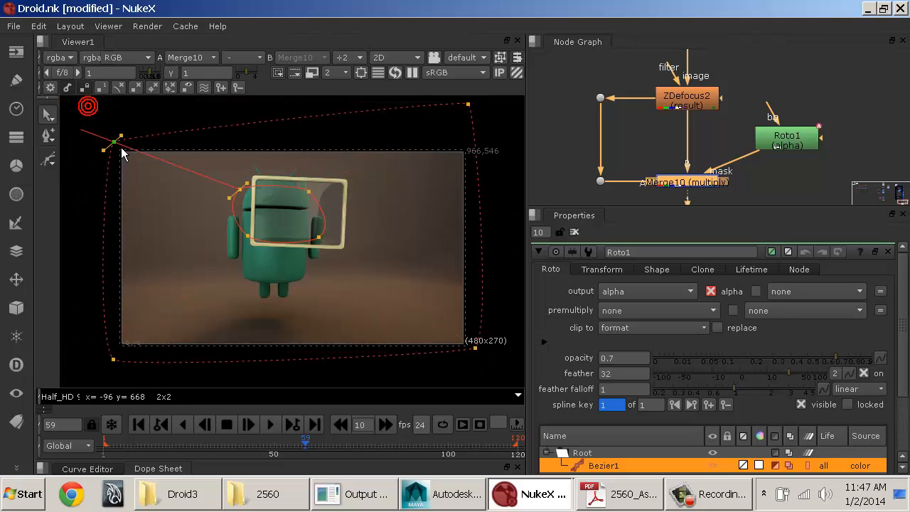
{"action": "left_click_drag", "start_coordinate": [469, 105], "coordinate": [478, 148]}
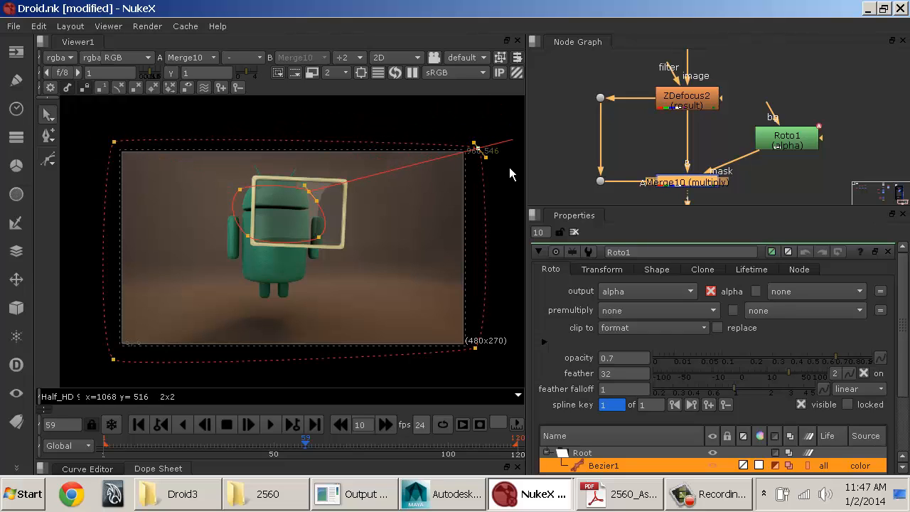
{"action": "key", "text": "o"}
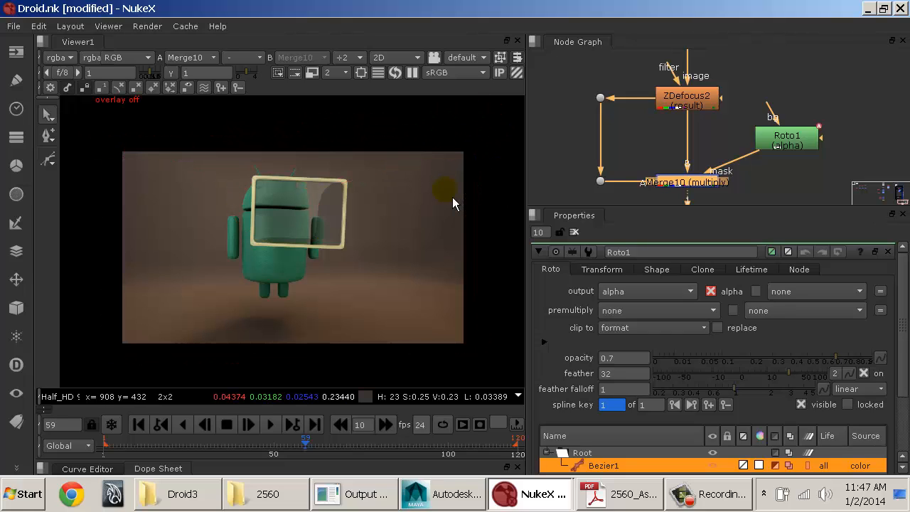
{"action": "key", "text": "o"}
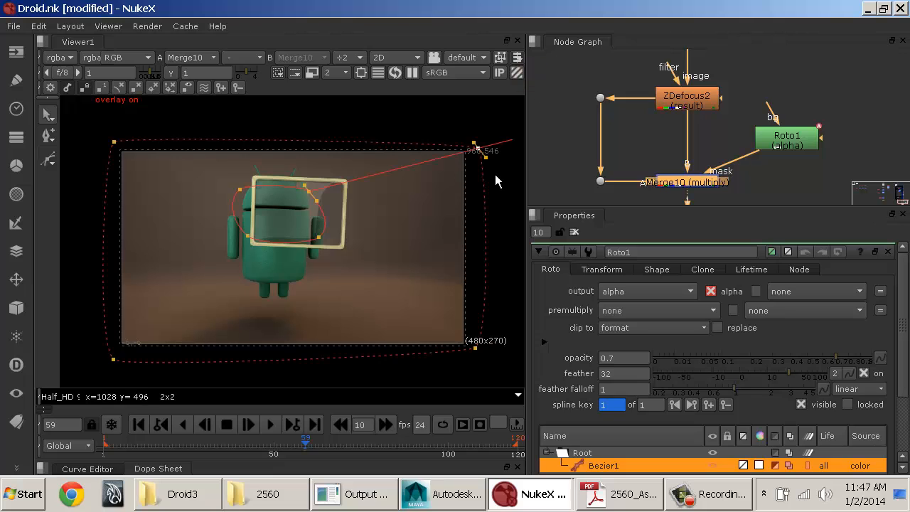
{"action": "left_click", "coordinate": [582, 237]}
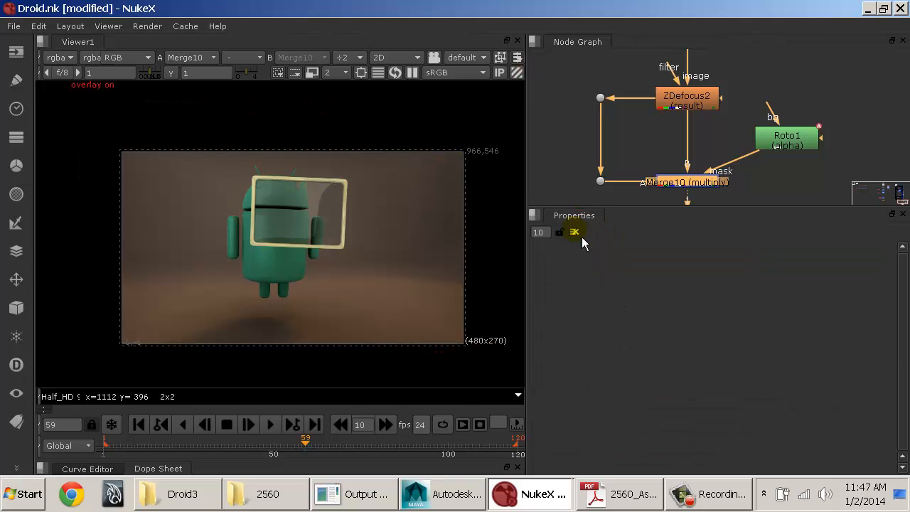
Step: Review the Checklist in 2560_AssignmentSheets.pdf down to the animated depth of field item, and return to NukeX
{"action": "left_click", "coordinate": [611, 494]}
{"action": "left_click_drag", "start_coordinate": [71, 291], "coordinate": [267, 293]}
{"action": "left_click_drag", "start_coordinate": [65, 314], "coordinate": [246, 321]}
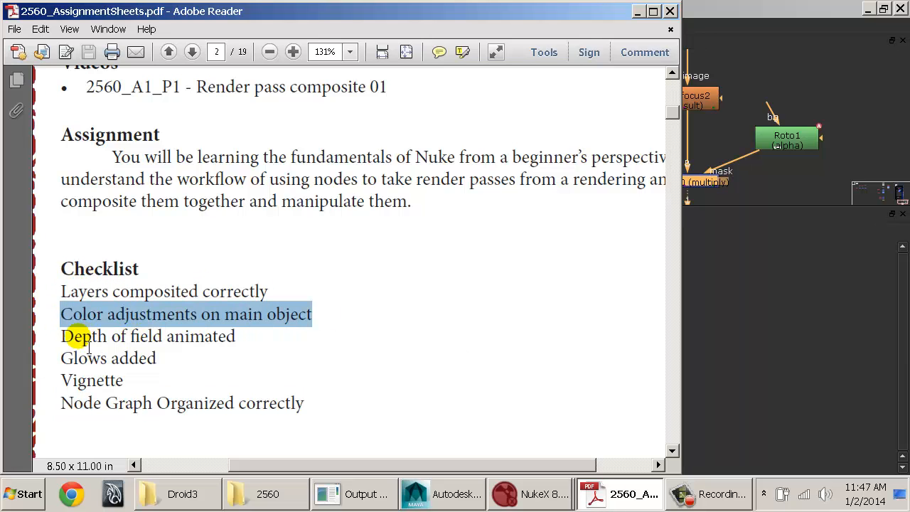
{"action": "left_click_drag", "start_coordinate": [71, 336], "coordinate": [217, 343]}
{"action": "key", "text": "alt+Tab"}
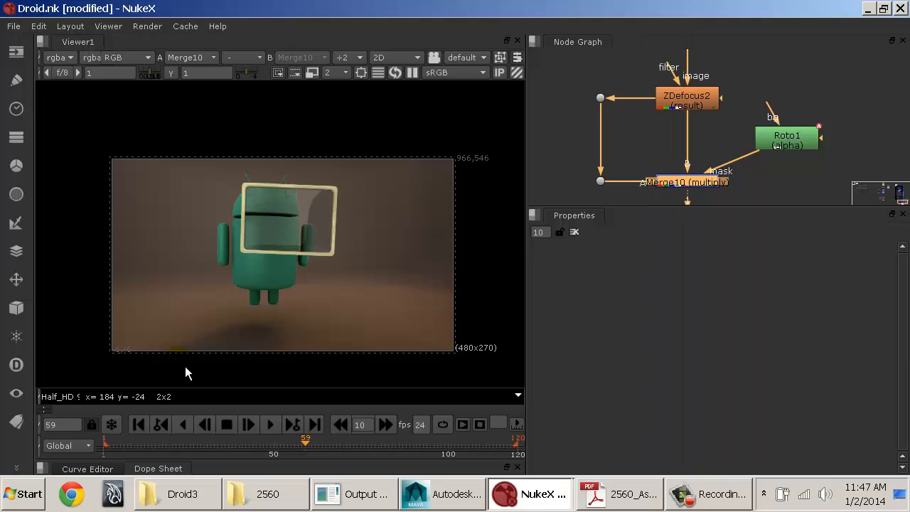
Step: Scrub from the first frame to frame 39 and set ZDefocus2's maximum to 12 and size to 5.1
{"action": "left_click", "coordinate": [144, 425]}
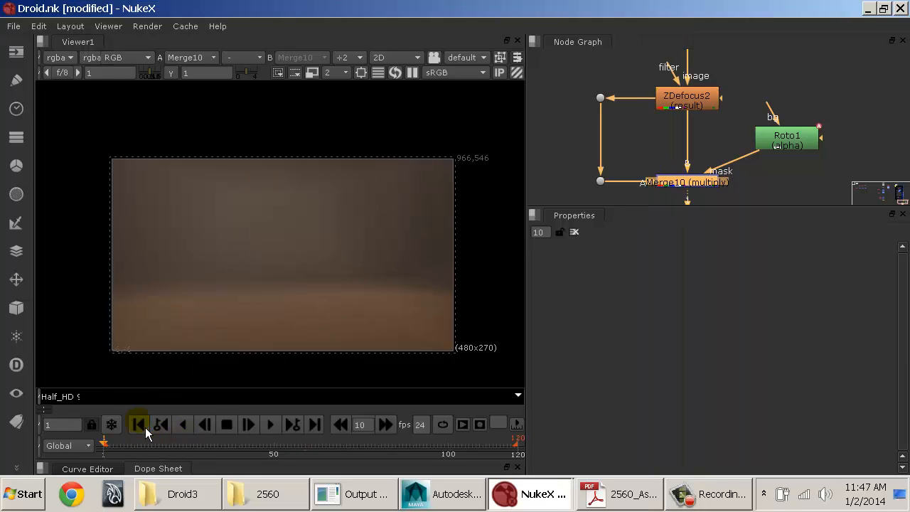
{"action": "left_click_drag", "start_coordinate": [122, 444], "coordinate": [242, 450]}
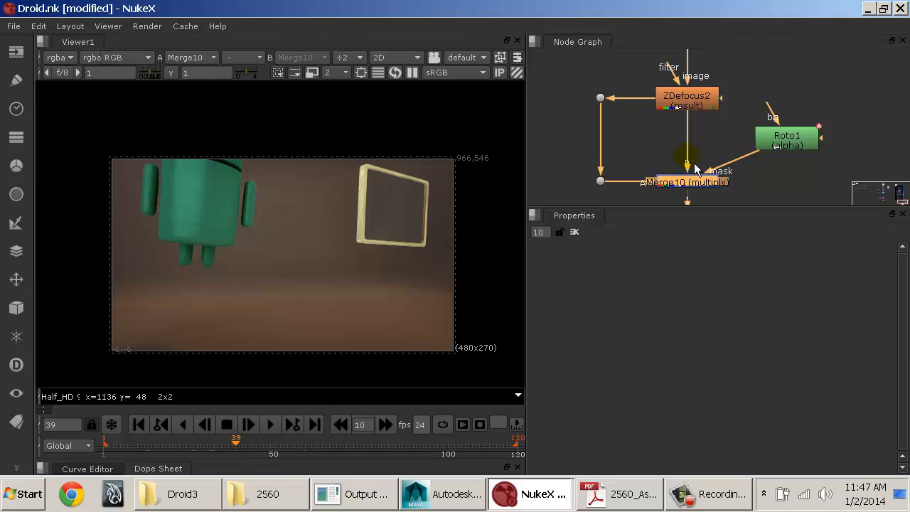
{"action": "left_click", "coordinate": [695, 105]}
{"action": "key", "text": "d"}
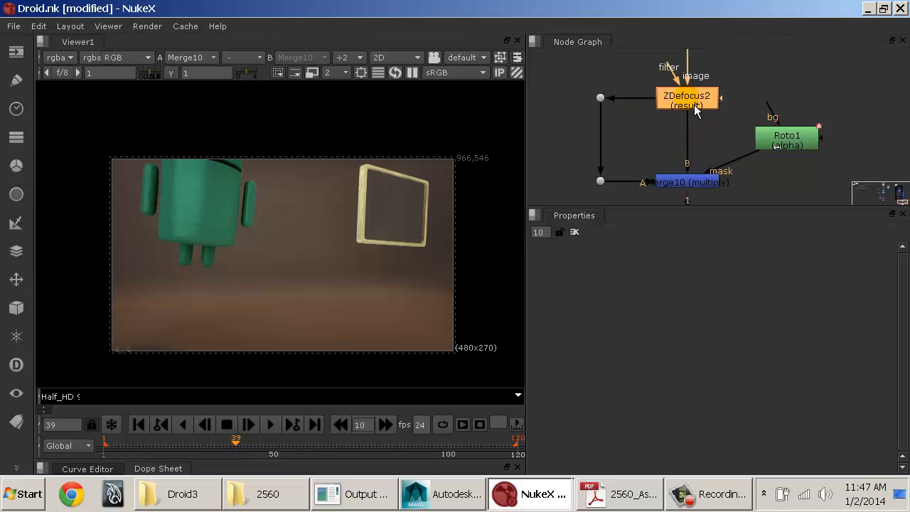
{"action": "double_click", "coordinate": [694, 105]}
{"action": "key", "text": "d"}
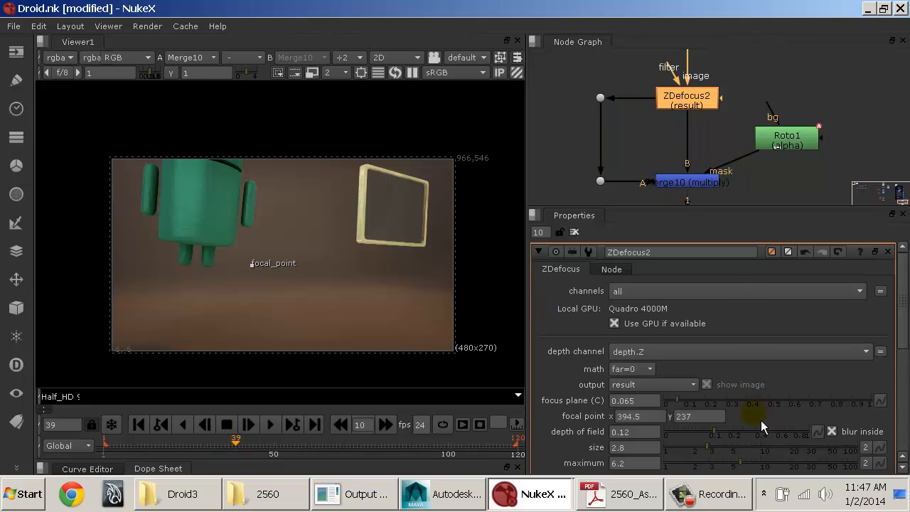
{"action": "scroll", "coordinate": [761, 420], "scroll_direction": "down", "scroll_amount": 2}
{"action": "left_click_drag", "start_coordinate": [763, 430], "coordinate": [775, 430]}
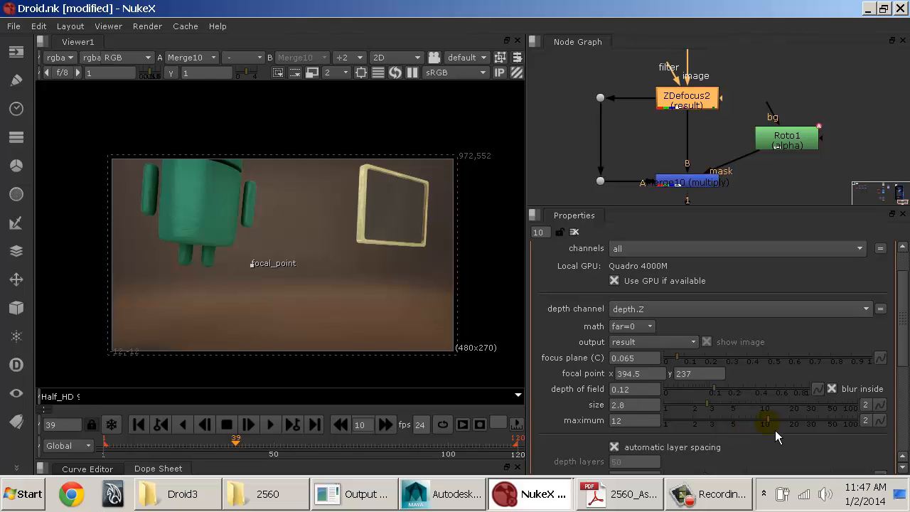
{"action": "left_click_drag", "start_coordinate": [711, 403], "coordinate": [724, 409]}
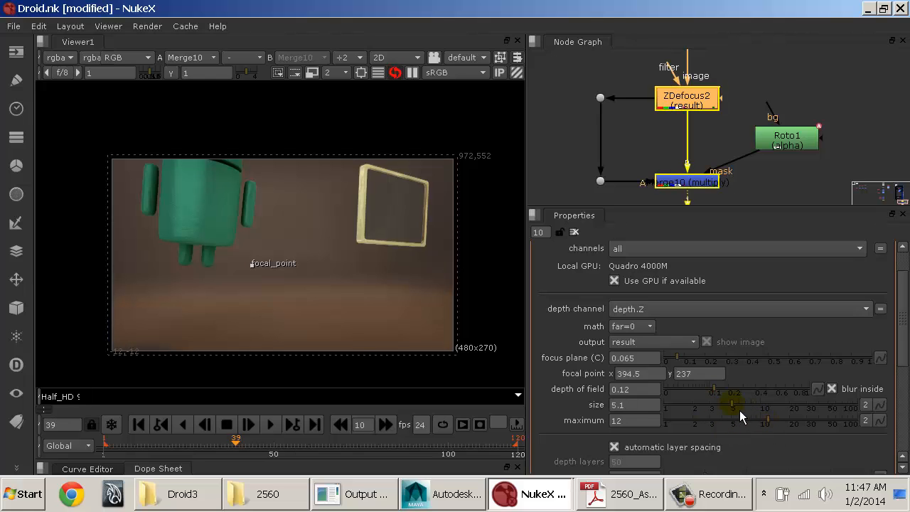
Step: Compare frame 39 with ZDefocus2 disabled and enabled, and scrub to last frame 120 to examine the defocus
{"action": "key", "text": "d"}
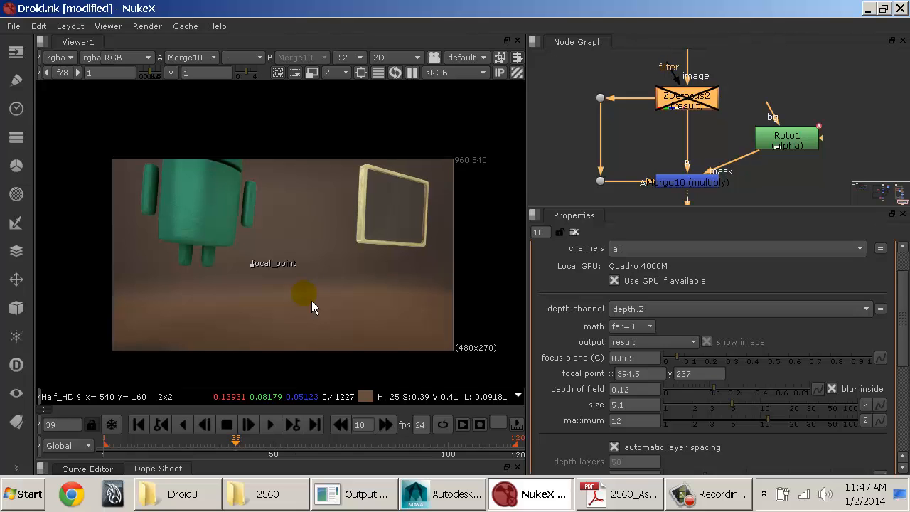
{"action": "key", "text": "d"}
{"action": "left_click_drag", "start_coordinate": [270, 443], "coordinate": [486, 452]}
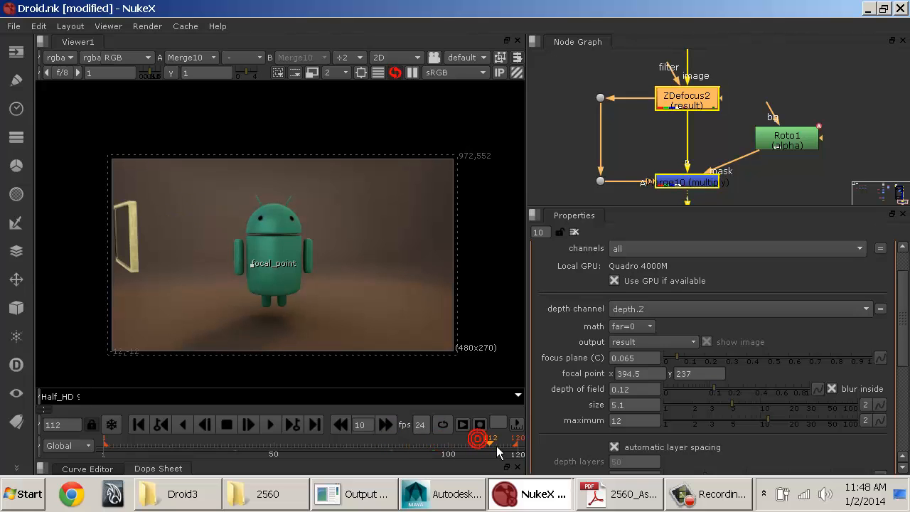
{"action": "left_click", "coordinate": [319, 426]}
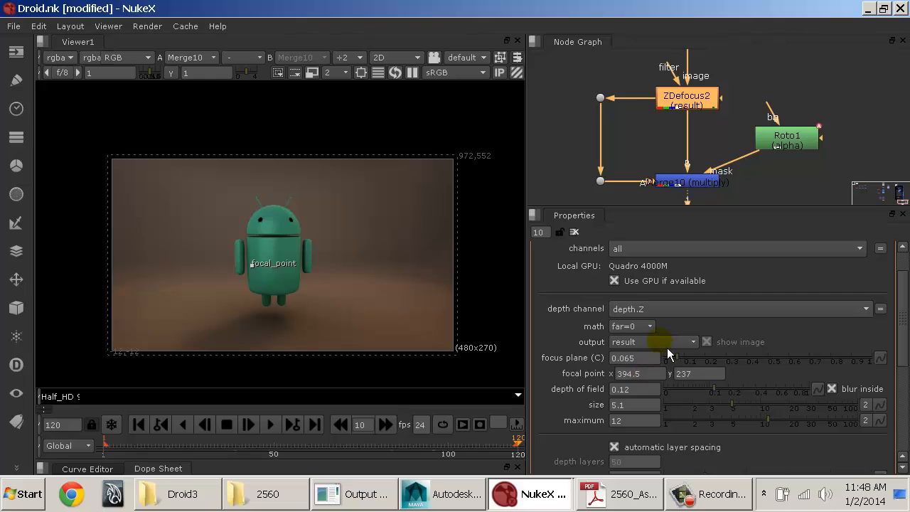
{"action": "left_click", "coordinate": [344, 74]}
{"action": "left_click", "coordinate": [344, 74]}
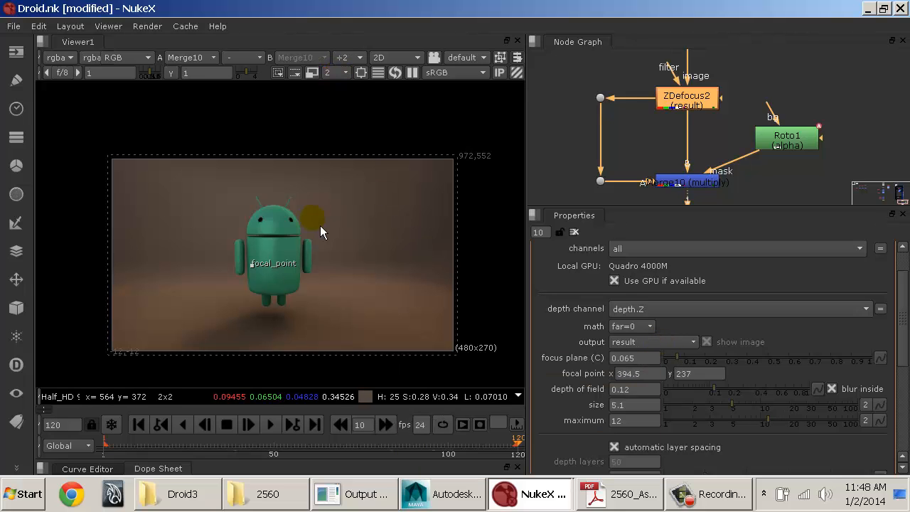
Step: Inspect frame 120 with ZDefocus2's output set to focal plane setup, and switch the output back to result
{"action": "scroll", "coordinate": [317, 224], "scroll_direction": "up", "scroll_amount": 3}
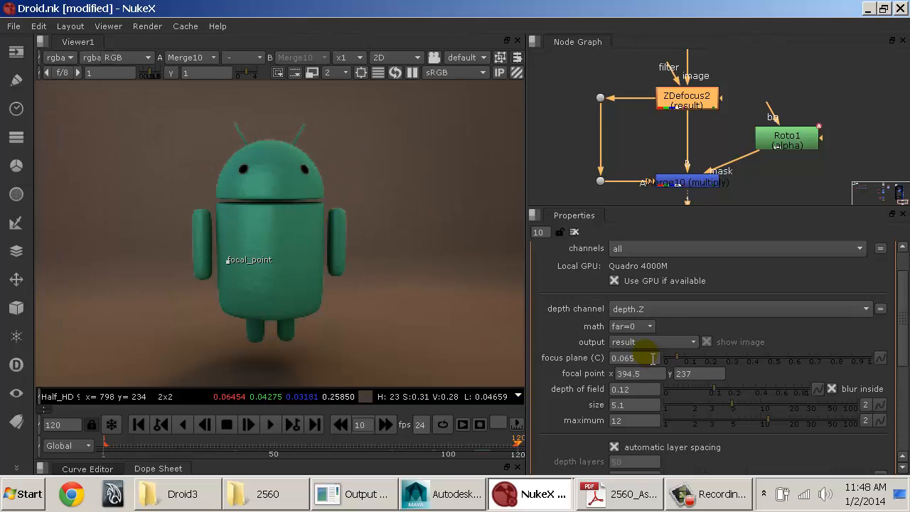
{"action": "left_click", "coordinate": [654, 343]}
{"action": "left_click", "coordinate": [658, 358]}
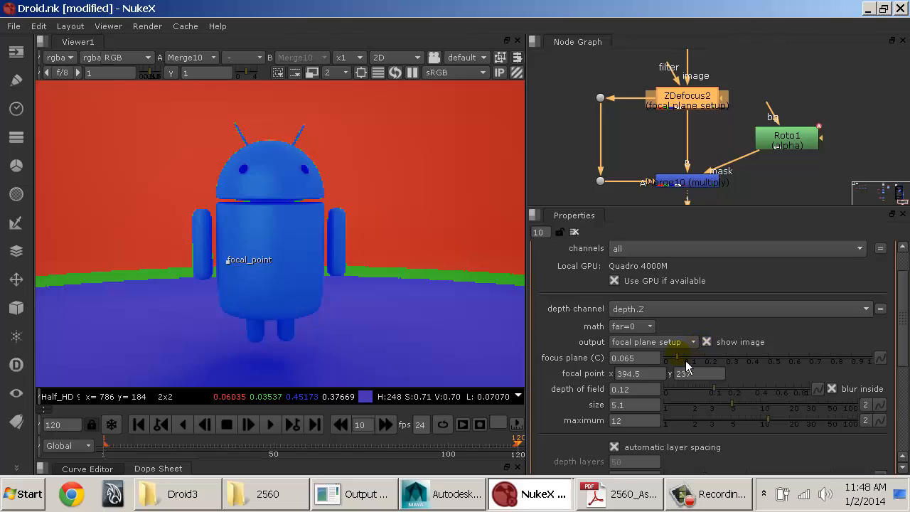
{"action": "left_click", "coordinate": [668, 342]}
{"action": "left_click", "coordinate": [660, 328]}
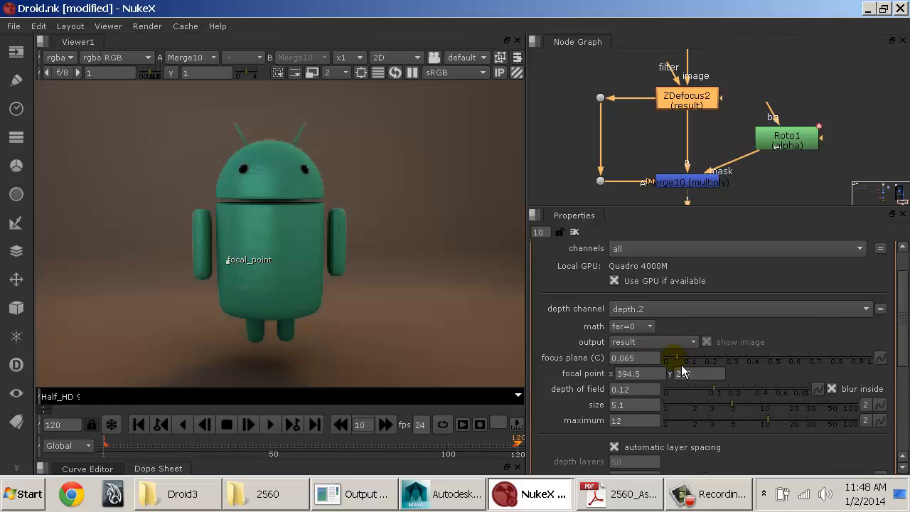
Step: Set ZDefocus2's focus plane to 0.05 and set a key for it at frame 120
{"action": "left_click_drag", "start_coordinate": [682, 368], "coordinate": [679, 368]}
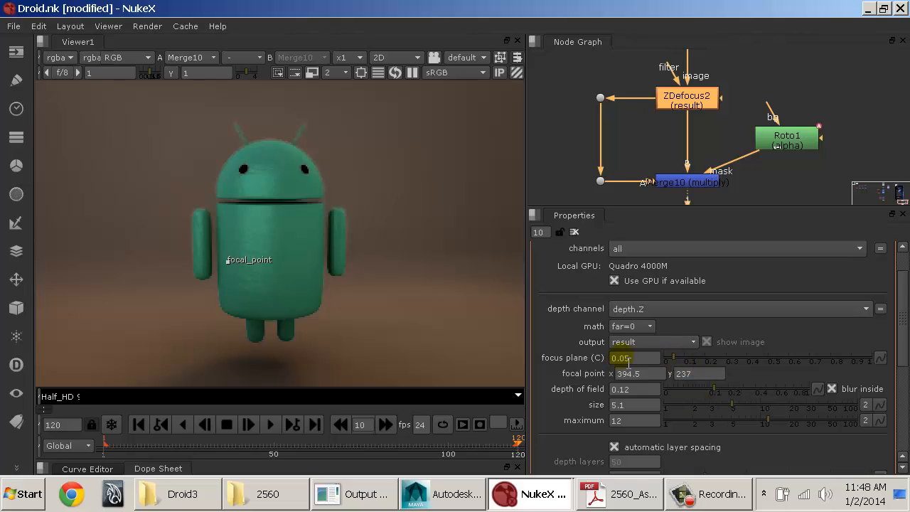
{"action": "right_click", "coordinate": [628, 359]}
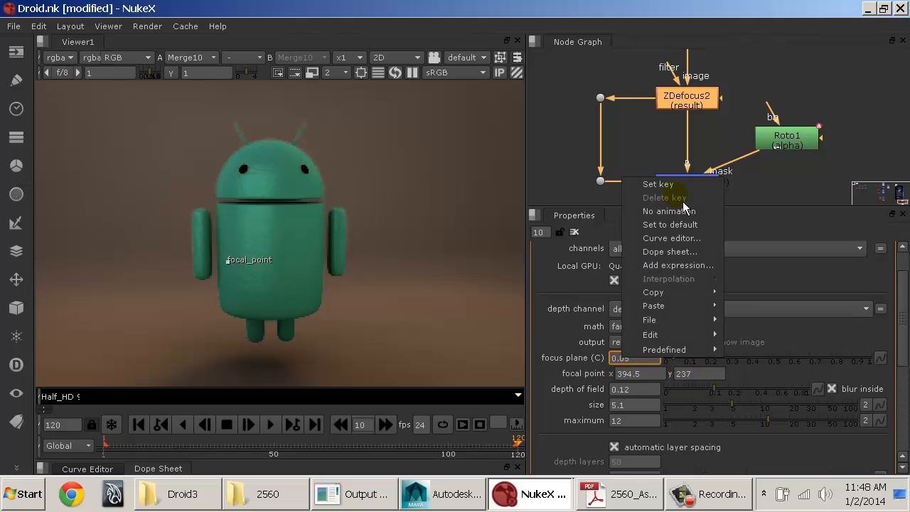
{"action": "left_click", "coordinate": [659, 185]}
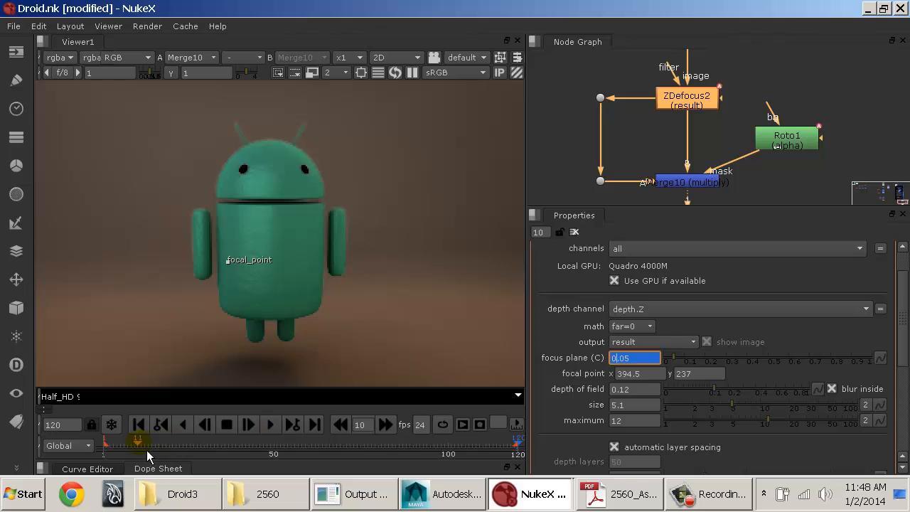
Step: Go to frame 52, where the frame passes the droid, and key ZDefocus2's focus plane at 0.085
{"action": "left_click_drag", "start_coordinate": [142, 455], "coordinate": [283, 455]}
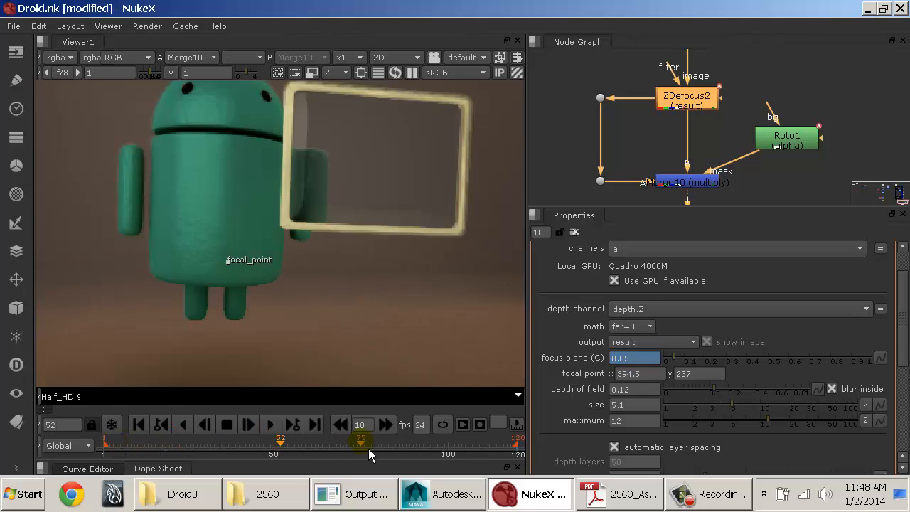
{"action": "middle_click_drag", "start_coordinate": [292, 149], "coordinate": [319, 191]}
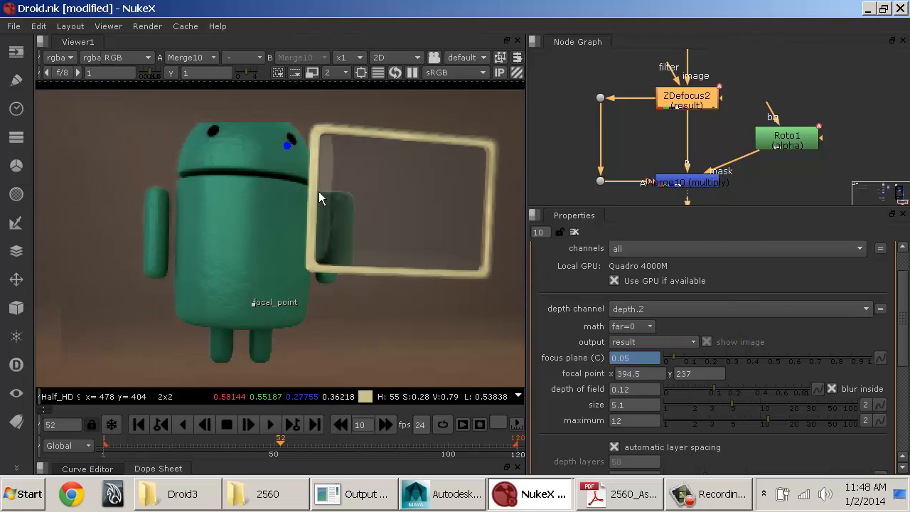
{"action": "left_click", "coordinate": [686, 363]}
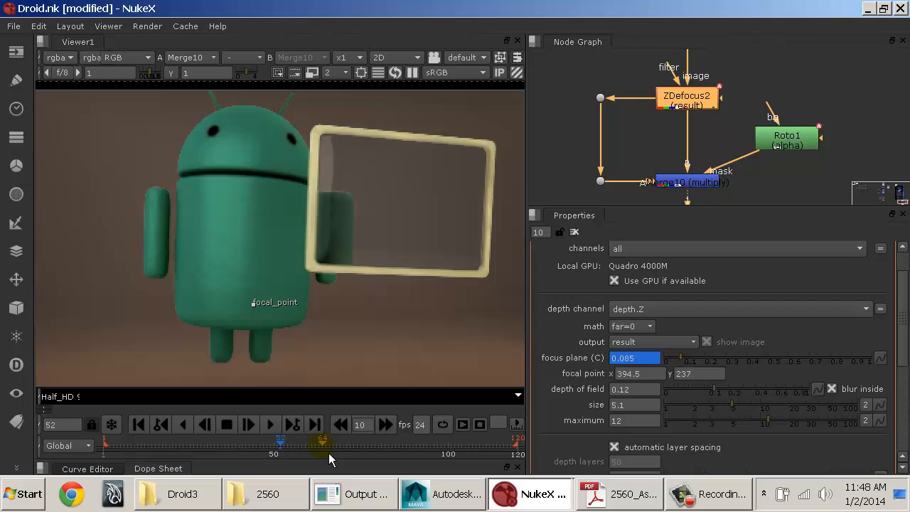
Step: Scrub through the early frames to frame 41 and key an adjusted ZDefocus2 focus plane there
{"action": "left_click_drag", "start_coordinate": [218, 454], "coordinate": [135, 453]}
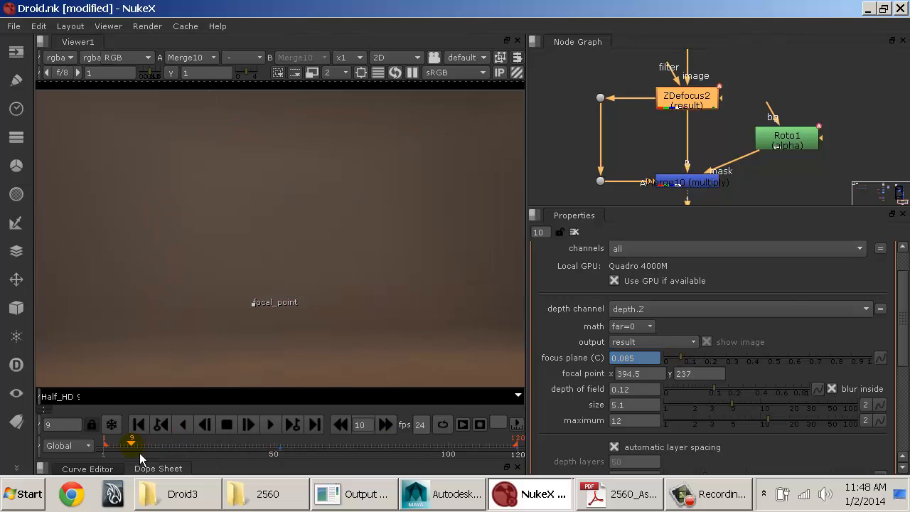
{"action": "scroll", "coordinate": [250, 318], "scroll_direction": "up", "scroll_amount": 2}
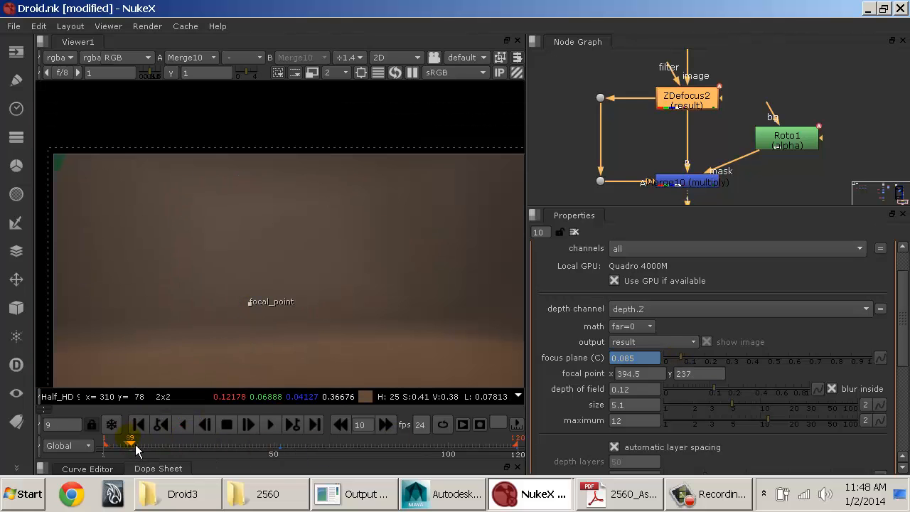
{"action": "left_click_drag", "start_coordinate": [137, 450], "coordinate": [249, 457]}
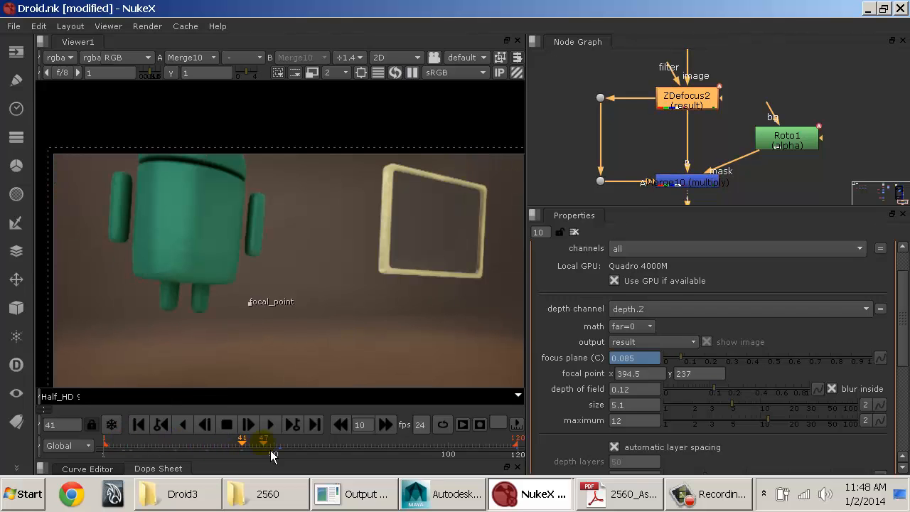
{"action": "mouse_move", "coordinate": [682, 358]}
{"action": "left_mouse_down"}
{"action": "mouse_move", "coordinate": [724, 368]}
{"action": "mouse_move", "coordinate": [715, 358]}
{"action": "mouse_move", "coordinate": [676, 365]}
{"action": "mouse_move", "coordinate": [693, 368]}
{"action": "left_mouse_up"}
Step: Go to frame 84, try focus plane values of 0.07, 0.09 and 0.015, and key it at 0.085
{"action": "left_click_drag", "start_coordinate": [294, 446], "coordinate": [396, 451]}
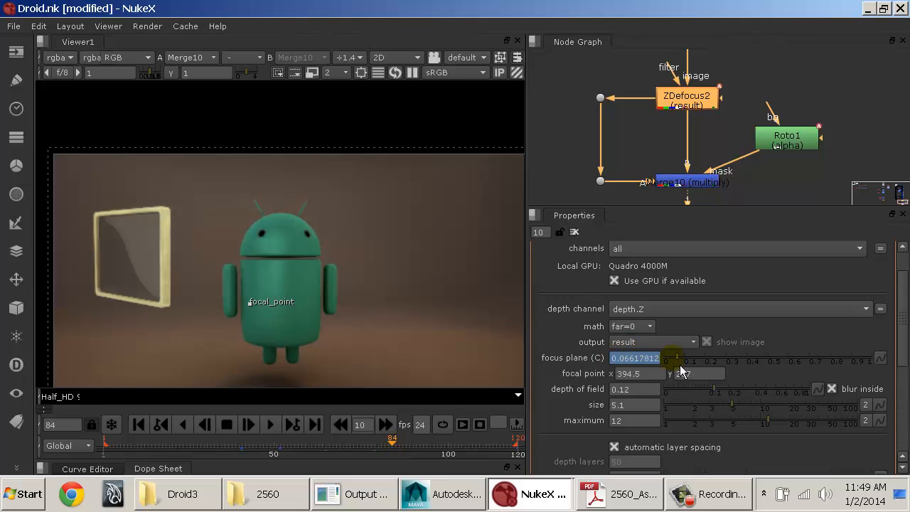
{"action": "type", "text": "0.07"}
{"action": "key", "text": "Return"}
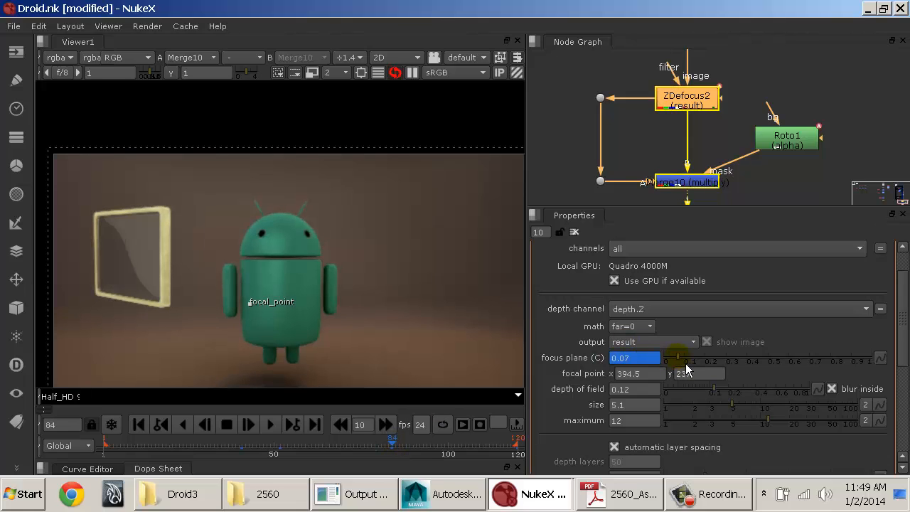
{"action": "left_click", "coordinate": [686, 368]}
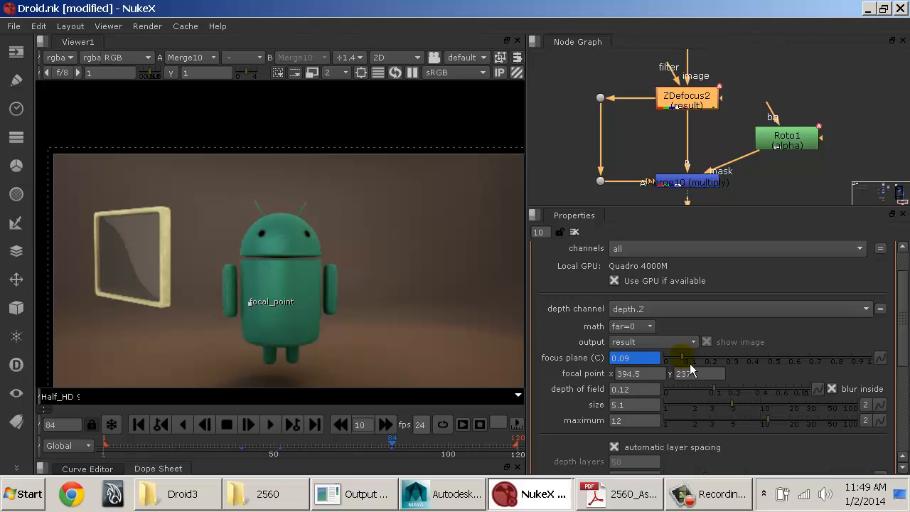
{"action": "left_click", "coordinate": [674, 363]}
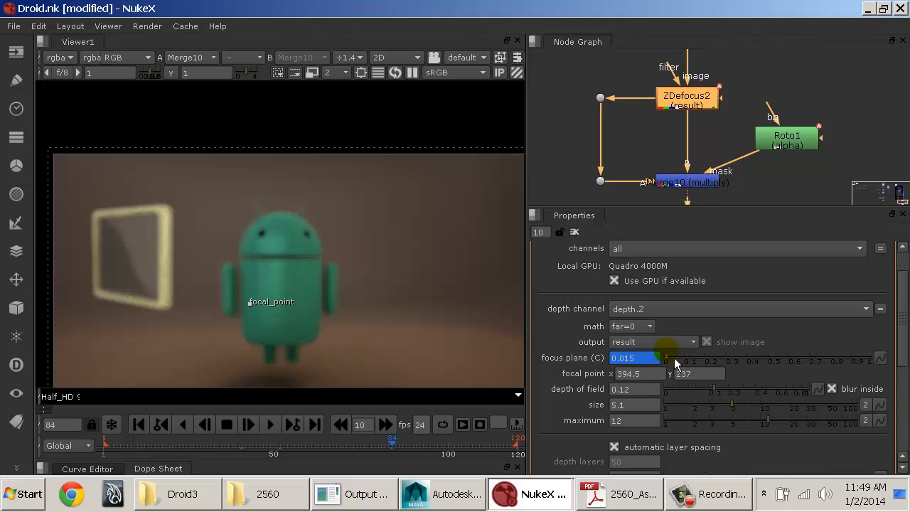
{"action": "left_click", "coordinate": [681, 364]}
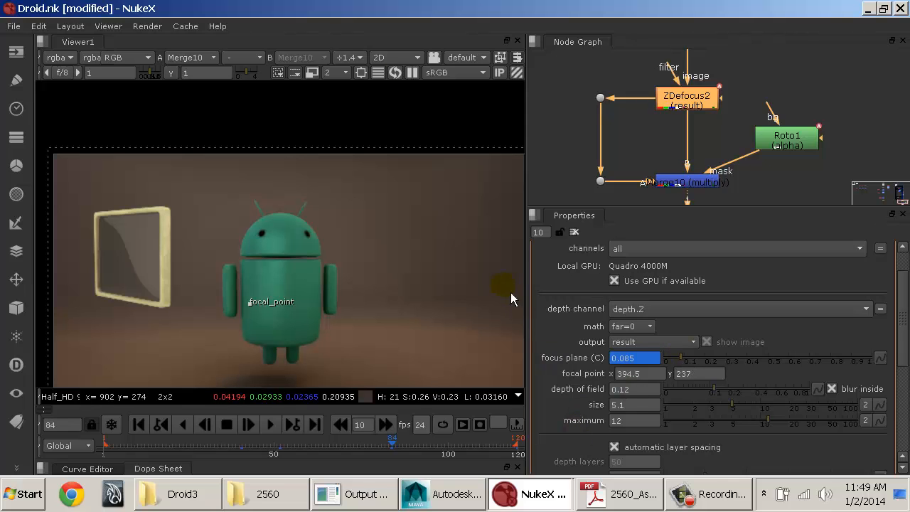
{"action": "middle_click_drag", "start_coordinate": [455, 284], "coordinate": [453, 242]}
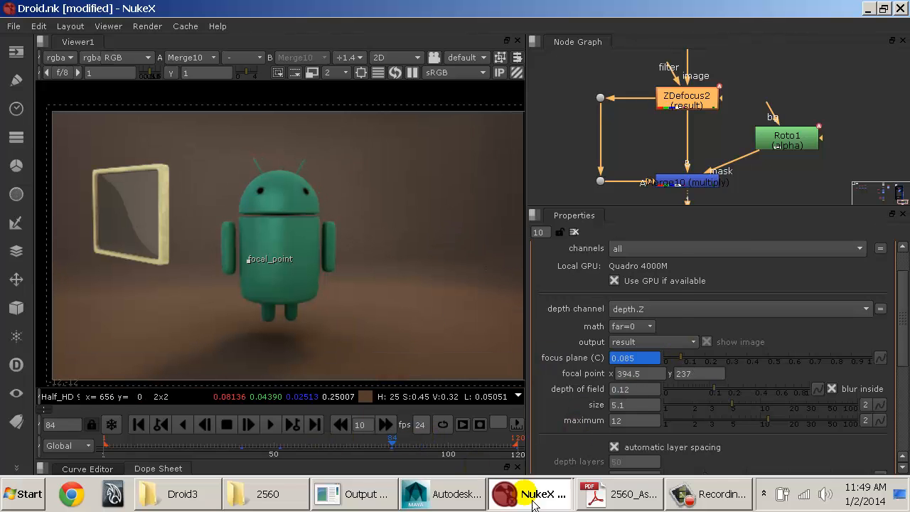
Step: Check the Glows added item of the Checklist in 2560_AssignmentSheets.pdf and return to NukeX
{"action": "left_click", "coordinate": [624, 493]}
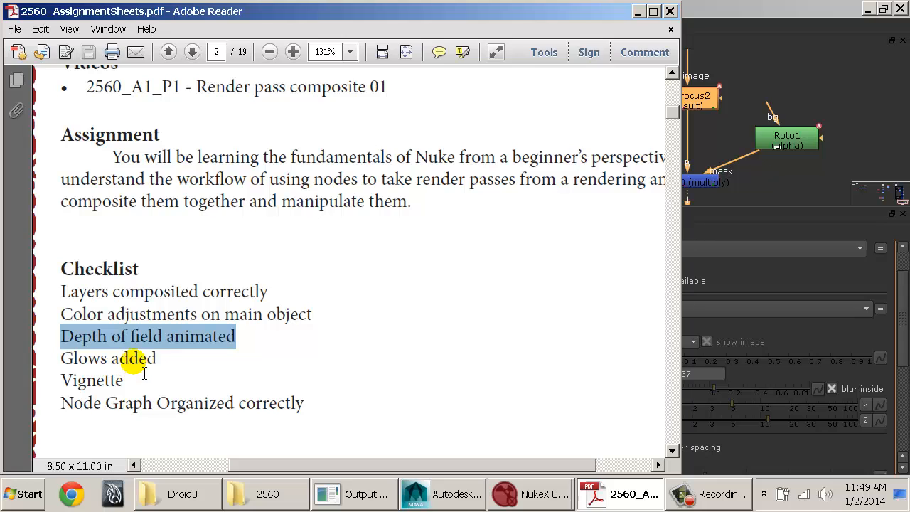
{"action": "key", "text": "alt+Tab"}
{"action": "middle_click_drag", "start_coordinate": [369, 307], "coordinate": [341, 287]}
Step: Add a Glow node between Merge10 and the Viewer, undoing a mistaken Grade node, and place it slightly lower
{"action": "middle_click_drag", "start_coordinate": [742, 156], "coordinate": [719, 64]}
{"action": "middle_click_drag", "start_coordinate": [732, 186], "coordinate": [721, 138]}
{"action": "left_click_drag", "start_coordinate": [682, 144], "coordinate": [693, 199]}
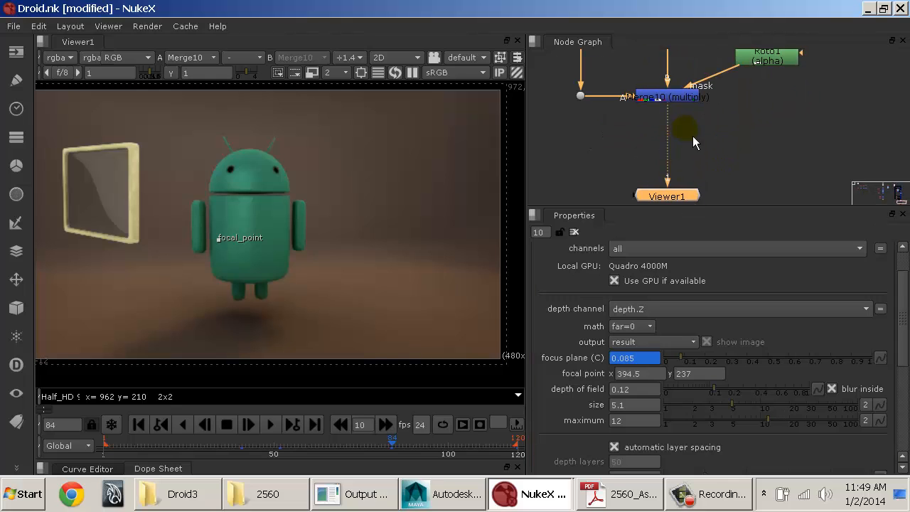
{"action": "left_click", "coordinate": [692, 138]}
{"action": "middle_click_drag", "start_coordinate": [692, 138], "coordinate": [698, 145]}
{"action": "left_click", "coordinate": [699, 110]}
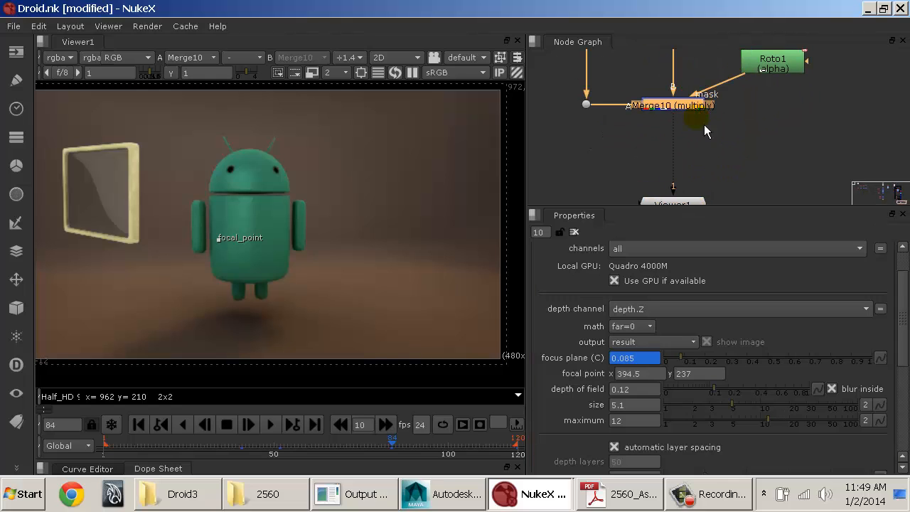
{"action": "key", "text": "g"}
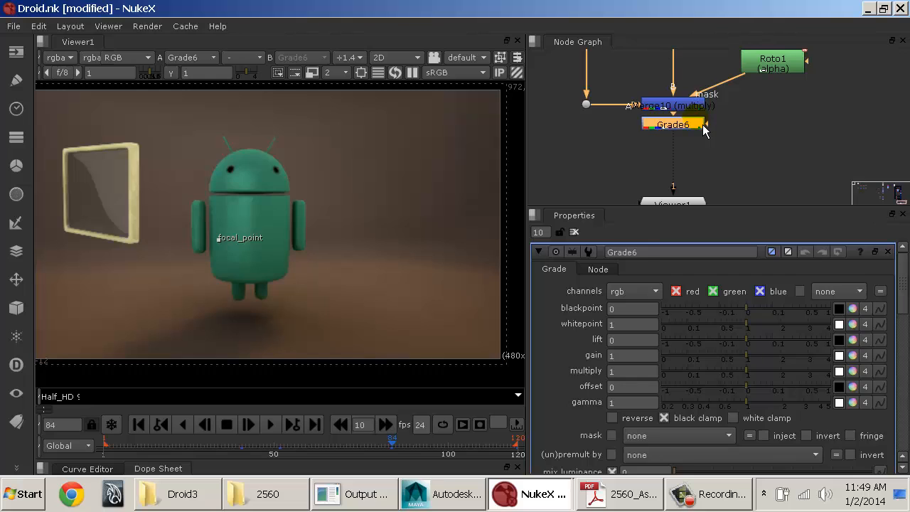
{"action": "key", "text": "ctrl+z"}
{"action": "key", "text": "Tab"}
{"action": "type", "text": "glow"}
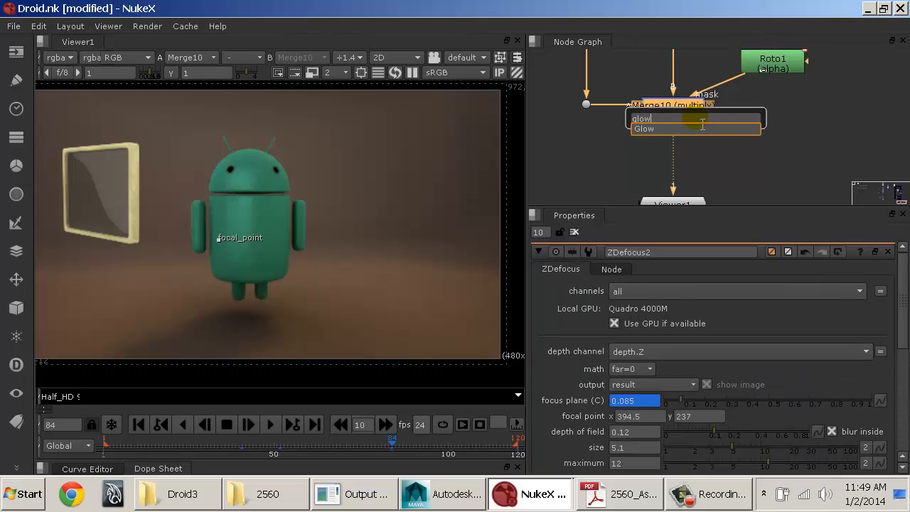
{"action": "key", "text": "Return"}
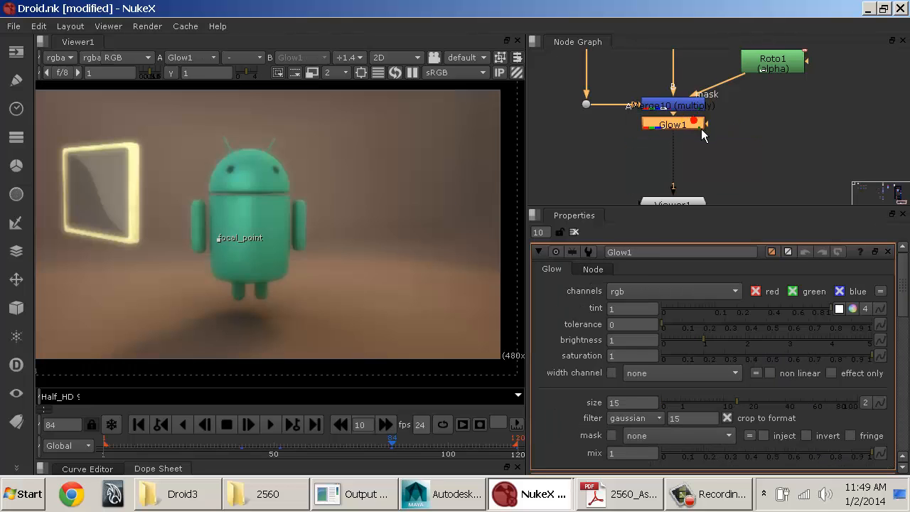
{"action": "left_click_drag", "start_coordinate": [701, 129], "coordinate": [703, 145]}
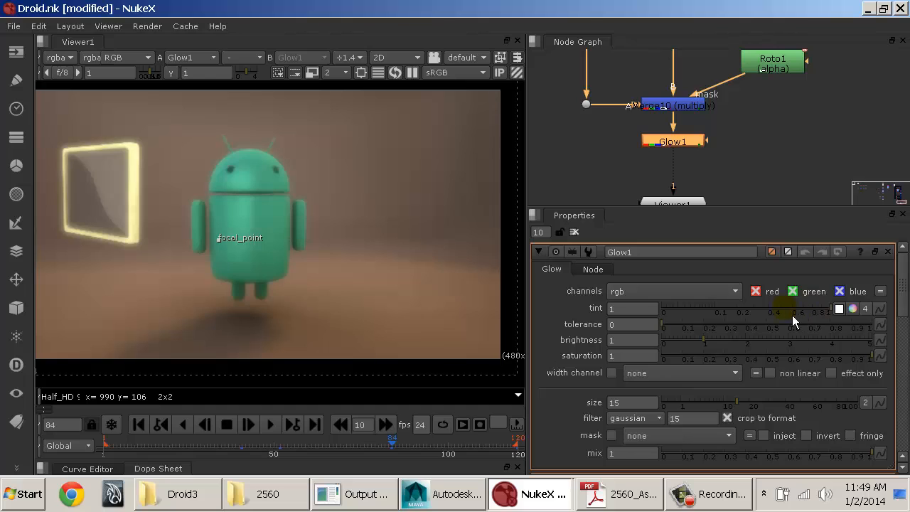
Step: Try VRayDirt1.green as Glow1's mask channel and reset the mask to none
{"action": "left_click", "coordinate": [696, 298]}
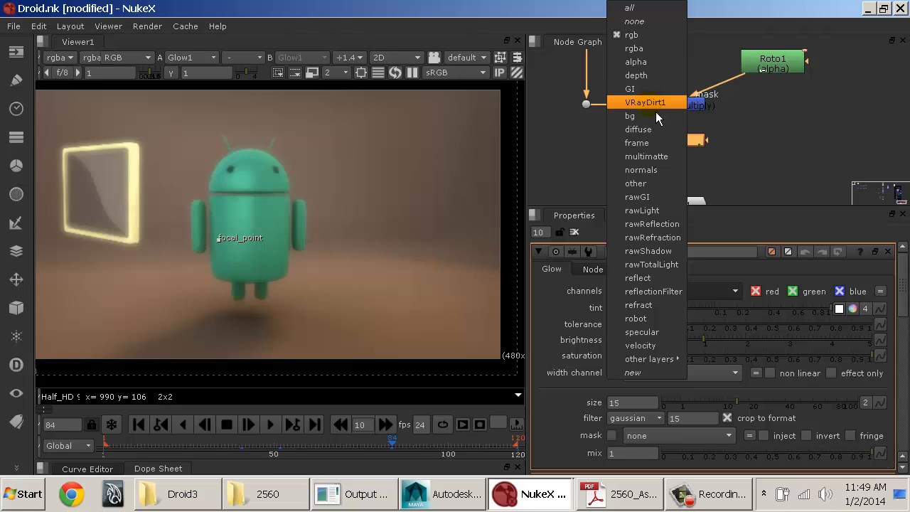
{"action": "left_click", "coordinate": [746, 267]}
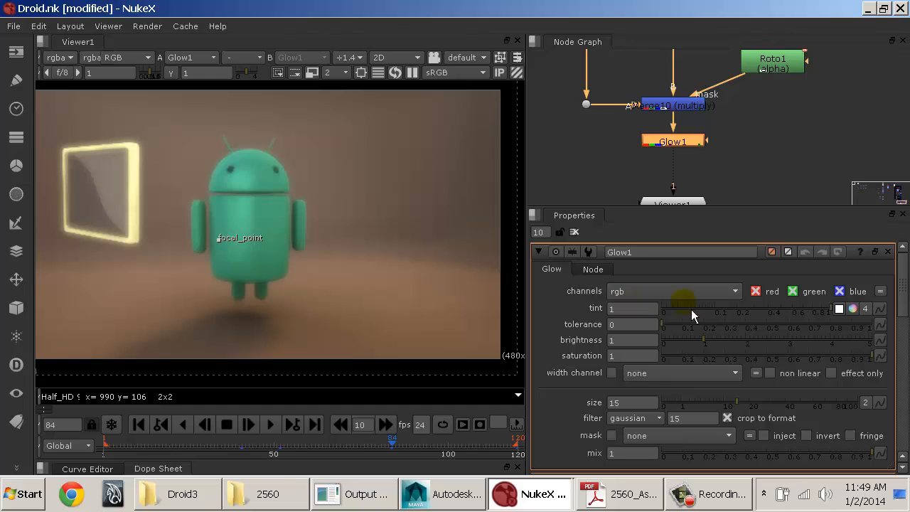
{"action": "left_click", "coordinate": [650, 439]}
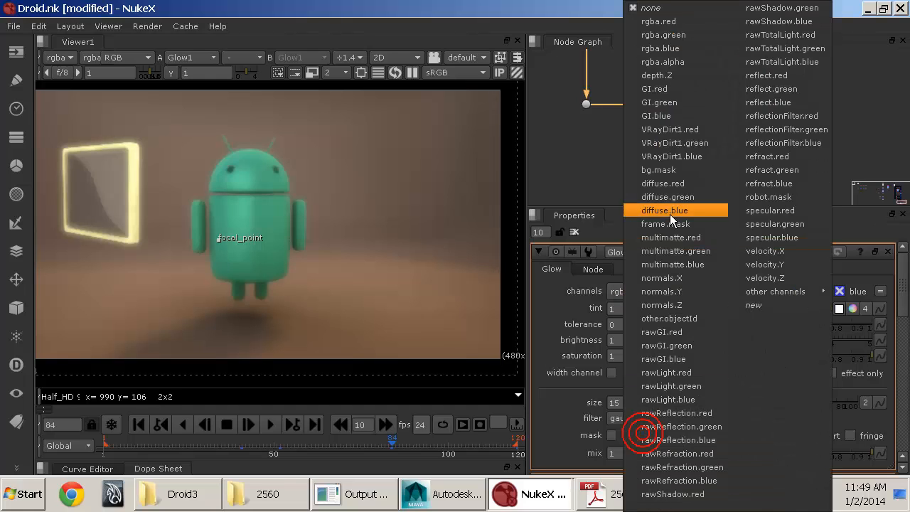
{"action": "left_click", "coordinate": [673, 145]}
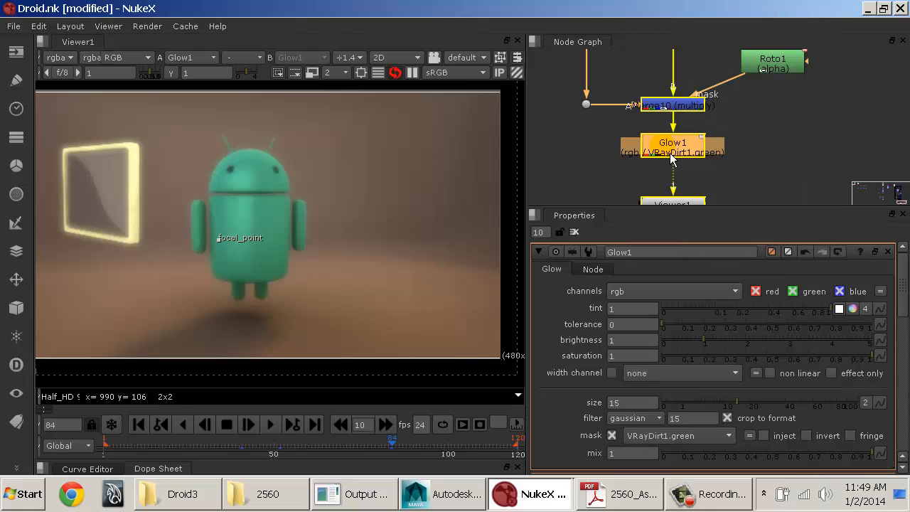
{"action": "scroll", "coordinate": [734, 396], "scroll_direction": "down", "scroll_amount": 2}
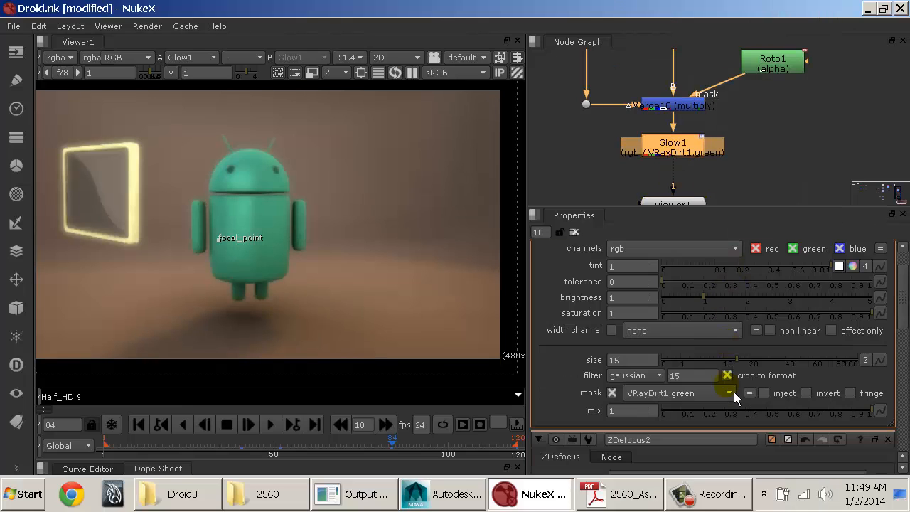
{"action": "left_click", "coordinate": [673, 393]}
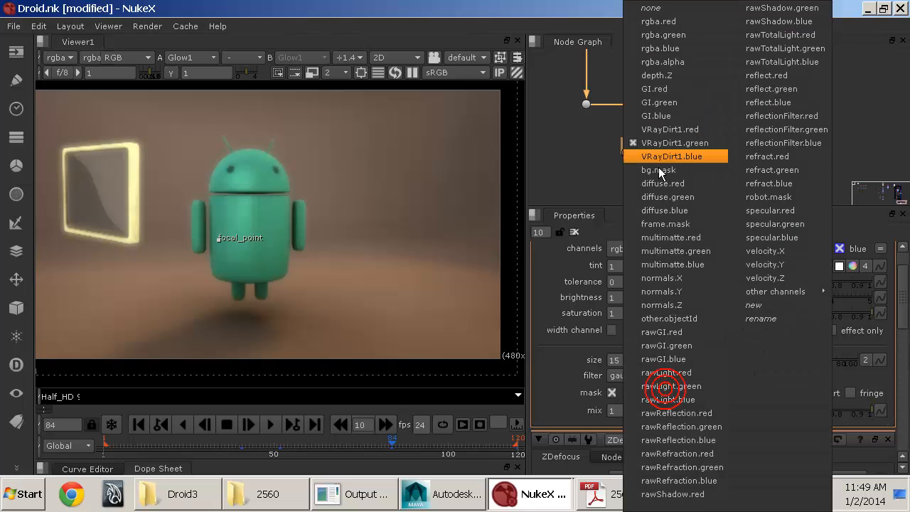
{"action": "left_click", "coordinate": [649, 9]}
{"action": "scroll", "coordinate": [686, 399], "scroll_direction": "up", "scroll_amount": 2}
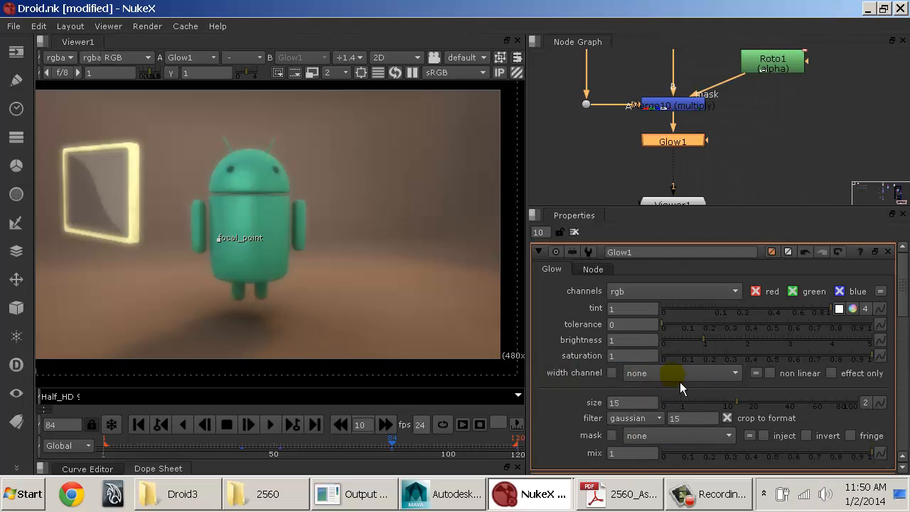
{"action": "left_click", "coordinate": [679, 382]}
{"action": "left_click", "coordinate": [584, 382]}
{"action": "left_click", "coordinate": [660, 433]}
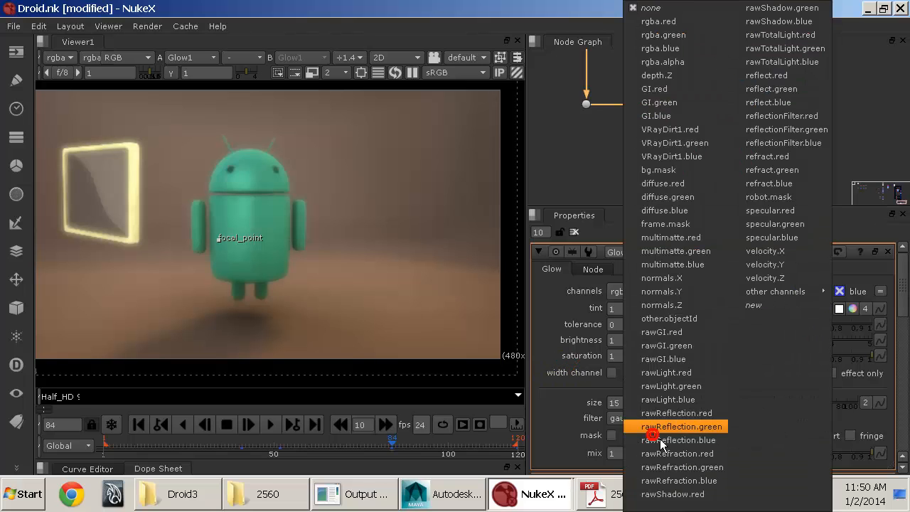
{"action": "left_click", "coordinate": [651, 7]}
{"action": "left_click", "coordinate": [637, 375]}
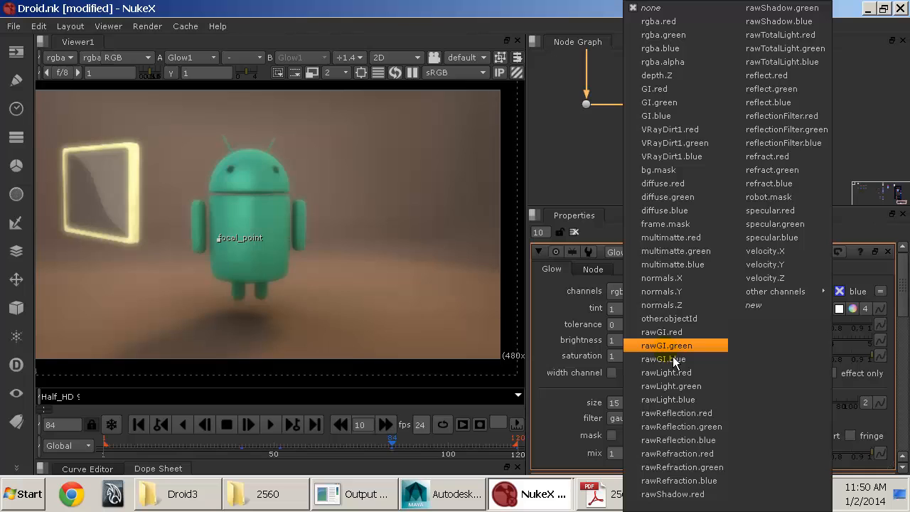
{"action": "left_click", "coordinate": [590, 136]}
Step: Find the LayerContactSheet2 node above Read3 in the node graph and display it in the viewer
{"action": "middle_click_drag", "start_coordinate": [684, 106], "coordinate": [707, 206]}
{"action": "middle_click_drag", "start_coordinate": [705, 132], "coordinate": [717, 254]}
{"action": "middle_click_drag", "start_coordinate": [701, 135], "coordinate": [707, 234]}
{"action": "middle_click_drag", "start_coordinate": [688, 123], "coordinate": [699, 253]}
{"action": "middle_click_drag", "start_coordinate": [592, 167], "coordinate": [803, 148]}
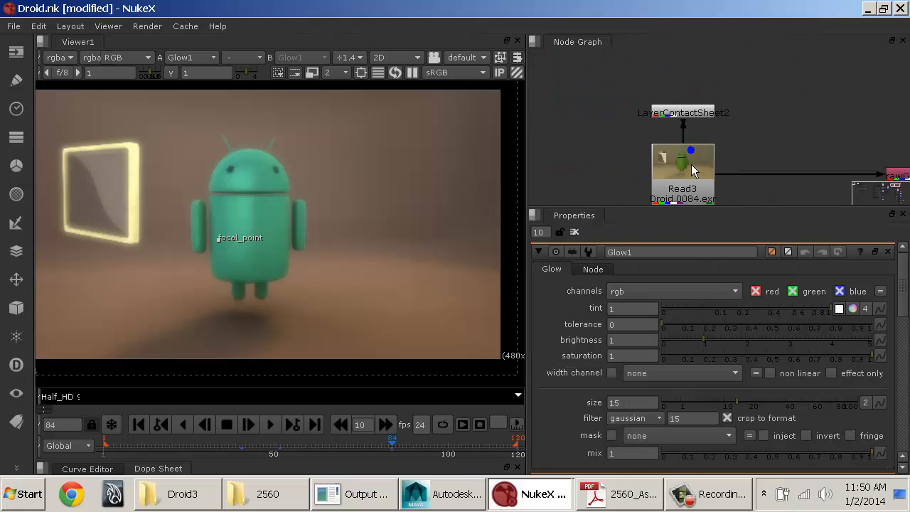
{"action": "left_click", "coordinate": [705, 117]}
{"action": "key", "text": "1"}
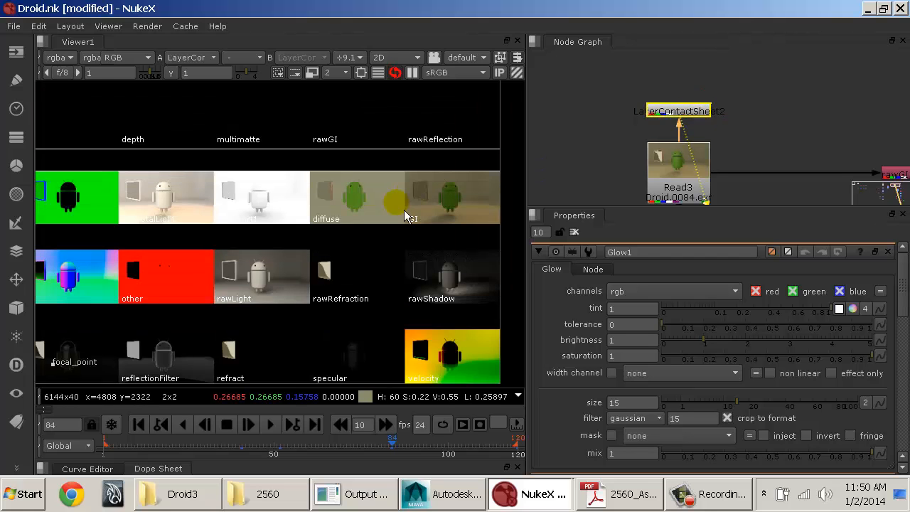
Step: Examine the render passes in the contact sheet, including reflectionFilter, refract and specular, for one that could control the glow
{"action": "middle_click_drag", "start_coordinate": [341, 200], "coordinate": [389, 205]}
{"action": "middle_click_drag", "start_coordinate": [264, 192], "coordinate": [371, 194]}
{"action": "middle_click_drag", "start_coordinate": [257, 291], "coordinate": [316, 180]}
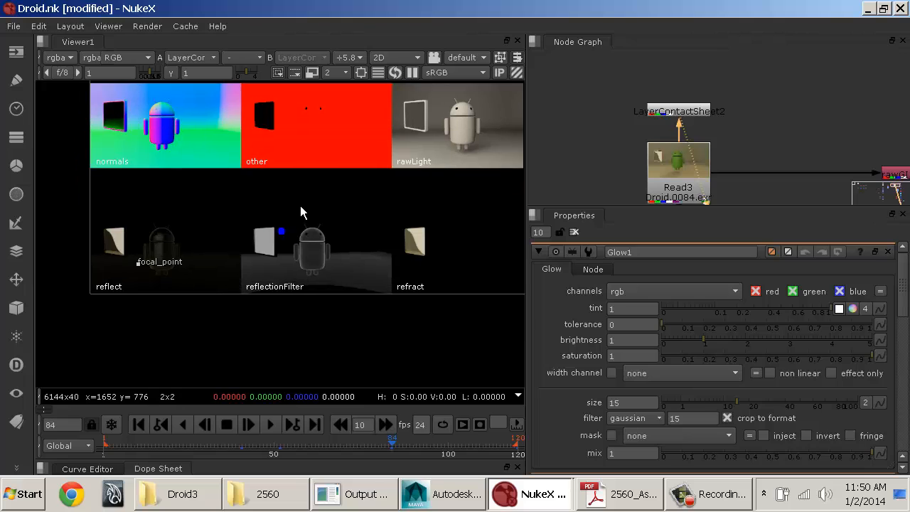
{"action": "scroll", "coordinate": [325, 220], "scroll_direction": "up", "scroll_amount": 4}
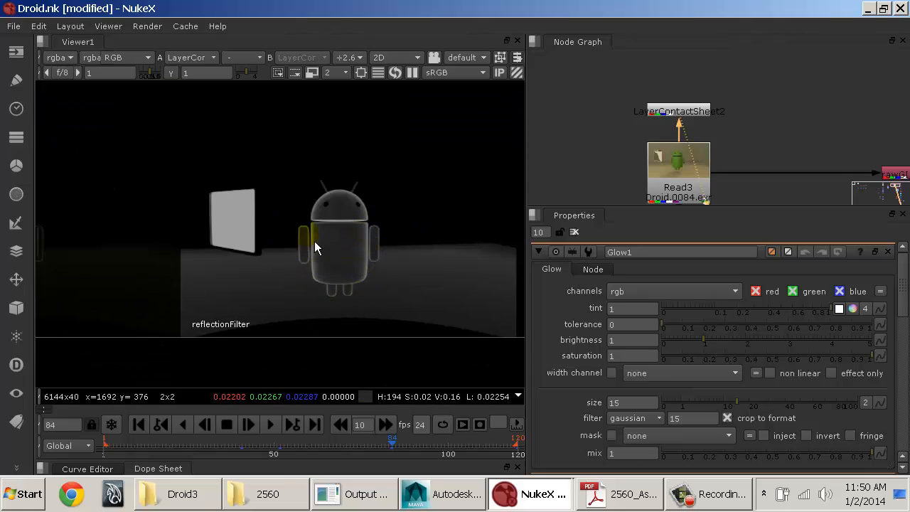
{"action": "middle_click_drag", "start_coordinate": [219, 252], "coordinate": [167, 258]}
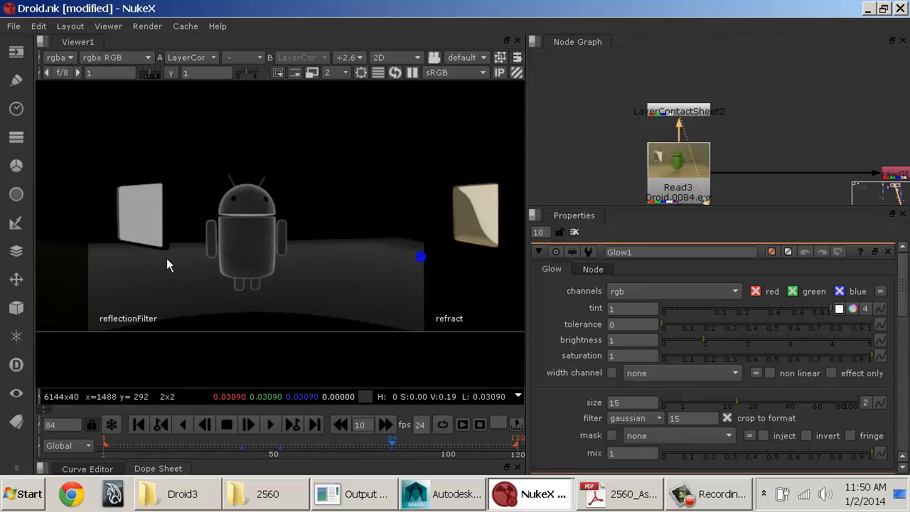
{"action": "middle_click_drag", "start_coordinate": [480, 264], "coordinate": [306, 263]}
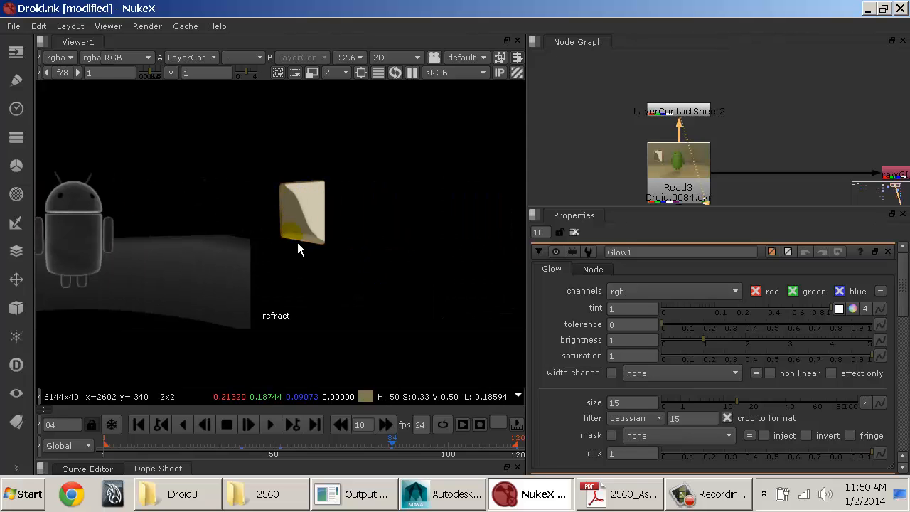
{"action": "middle_click_drag", "start_coordinate": [389, 229], "coordinate": [178, 228]}
{"action": "middle_click_drag", "start_coordinate": [386, 219], "coordinate": [227, 226]}
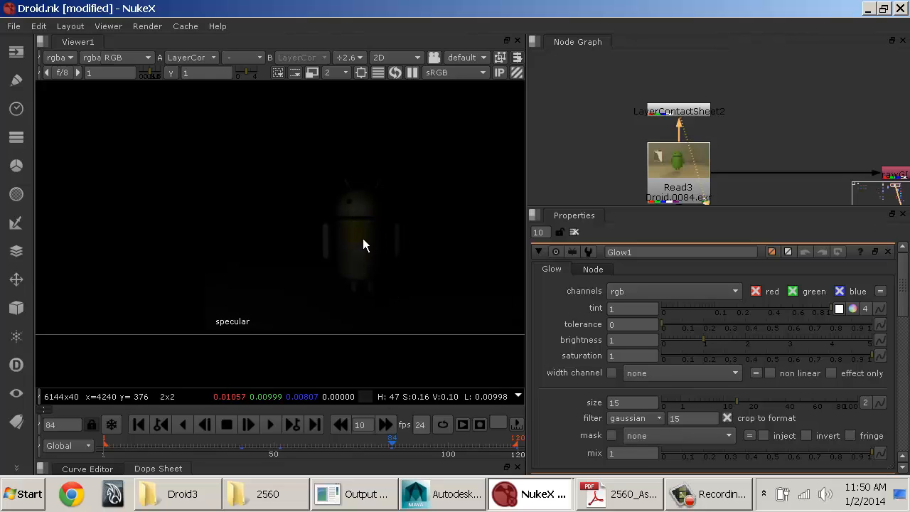
{"action": "middle_click_drag", "start_coordinate": [416, 206], "coordinate": [292, 312]}
{"action": "middle_click_drag", "start_coordinate": [377, 241], "coordinate": [258, 247]}
{"action": "middle_click_drag", "start_coordinate": [259, 147], "coordinate": [437, 278]}
{"action": "middle_click_drag", "start_coordinate": [420, 172], "coordinate": [110, 291]}
{"action": "middle_click_drag", "start_coordinate": [417, 282], "coordinate": [416, 206]}
{"action": "scroll", "coordinate": [398, 211], "scroll_direction": "down", "scroll_amount": 6}
{"action": "middle_click_drag", "start_coordinate": [368, 271], "coordinate": [309, 284]}
Step: Display Glow1 in the viewer again, fit the image and set the glow's width channel to reflectionFilter.red
{"action": "middle_click_drag", "start_coordinate": [693, 175], "coordinate": [687, 96]}
{"action": "mouse_move", "coordinate": [704, 164]}
{"action": "middle_mouse_down"}
{"action": "mouse_move", "coordinate": [640, 91]}
{"action": "mouse_move", "coordinate": [654, 79]}
{"action": "middle_mouse_up"}
{"action": "middle_click_drag", "start_coordinate": [693, 197], "coordinate": [636, 106]}
{"action": "key", "text": "1"}
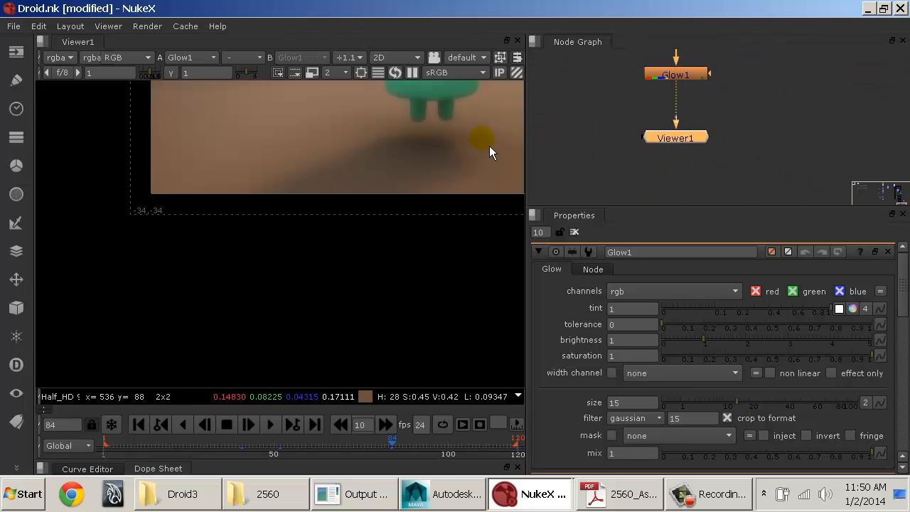
{"action": "key", "text": "f"}
{"action": "left_click", "coordinate": [681, 420]}
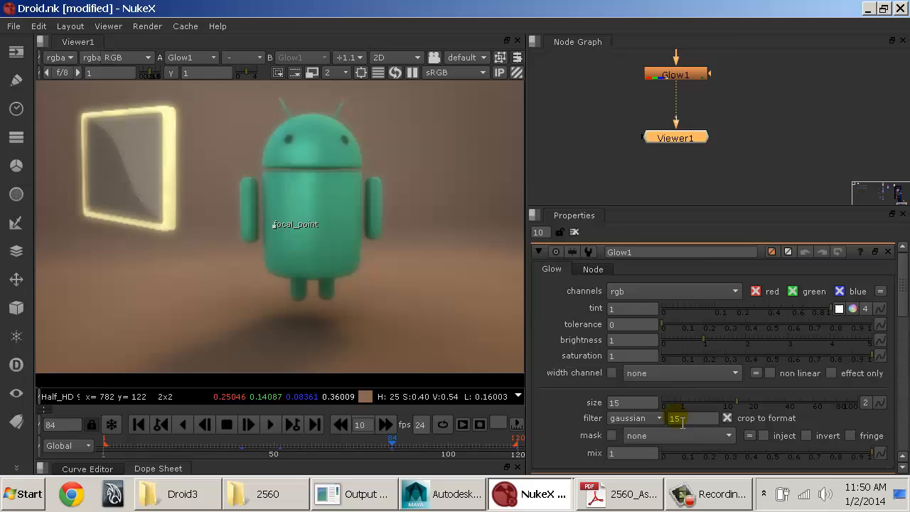
{"action": "left_click", "coordinate": [673, 379]}
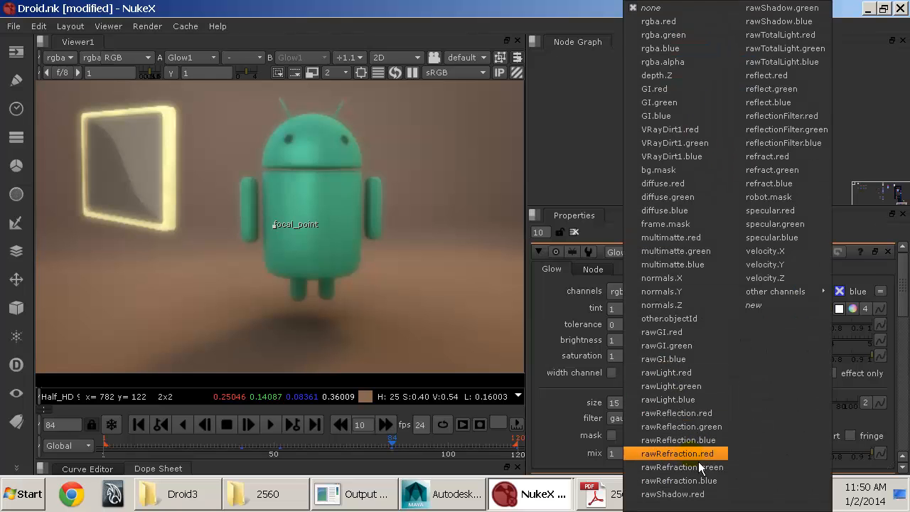
{"action": "left_click", "coordinate": [800, 118]}
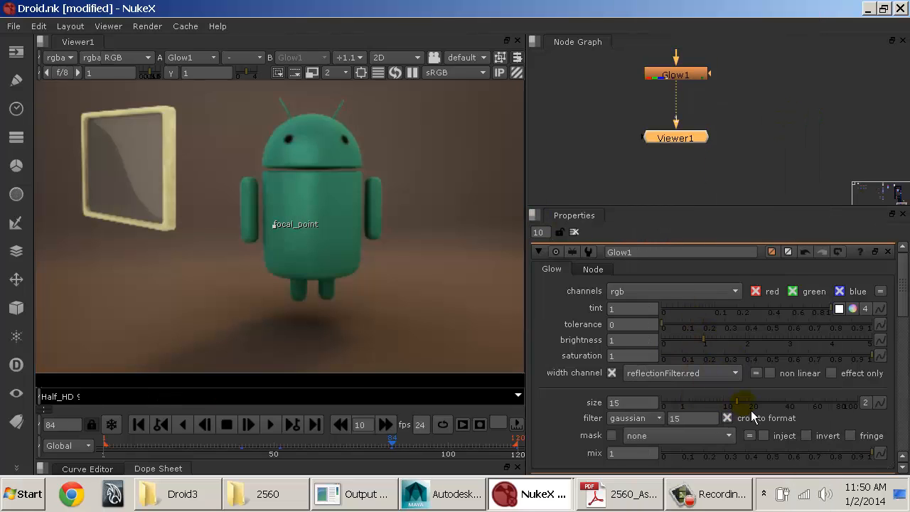
Step: Raise Glow1's size to 42.5 and its brightness to 3.62
{"action": "left_click_drag", "start_coordinate": [746, 406], "coordinate": [796, 406]}
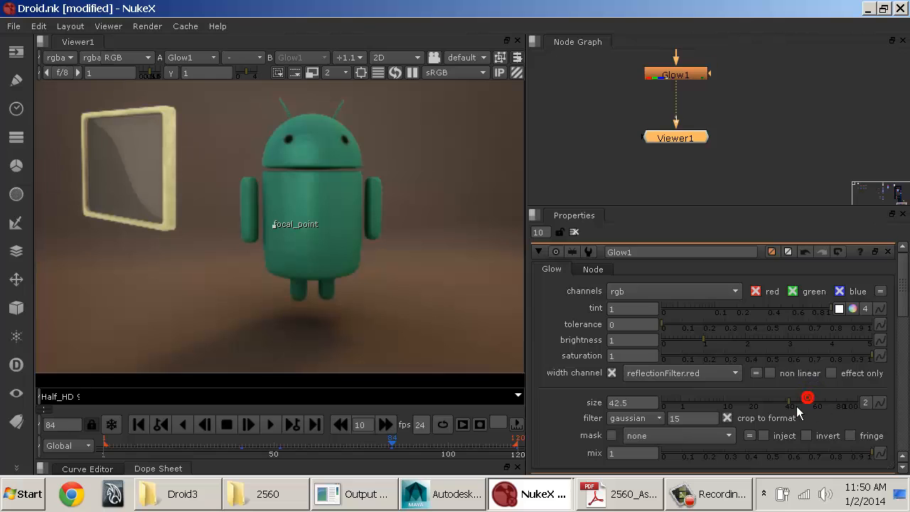
{"action": "left_click_drag", "start_coordinate": [702, 342], "coordinate": [762, 345]}
{"action": "mouse_move", "coordinate": [828, 345]}
{"action": "left_mouse_down"}
{"action": "mouse_move", "coordinate": [742, 341]}
{"action": "mouse_move", "coordinate": [815, 344]}
{"action": "left_mouse_up"}
{"action": "scroll", "coordinate": [433, 258], "scroll_direction": "down", "scroll_amount": 2}
{"action": "middle_click_drag", "start_coordinate": [428, 248], "coordinate": [345, 252]}
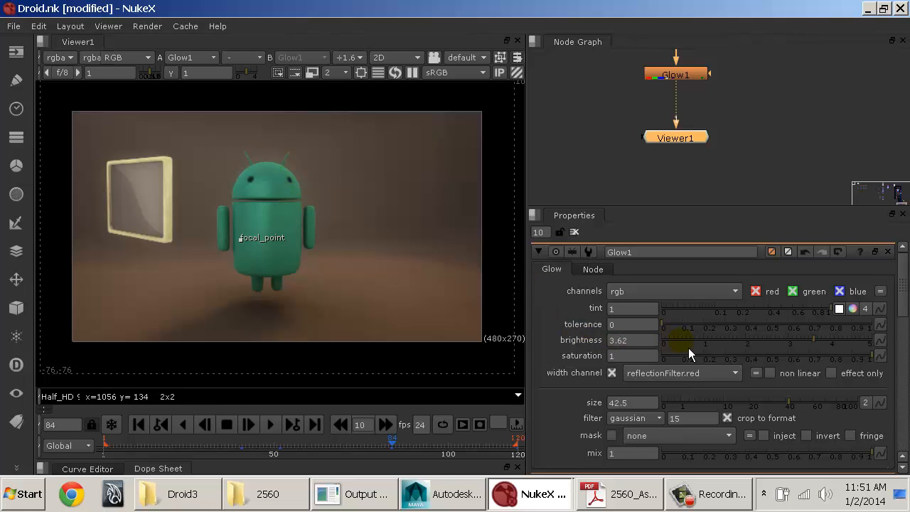
Step: Toggle Glow1's effect only option to compare the result, leave it on and set the tolerance to 0.11
{"action": "left_click", "coordinate": [848, 371]}
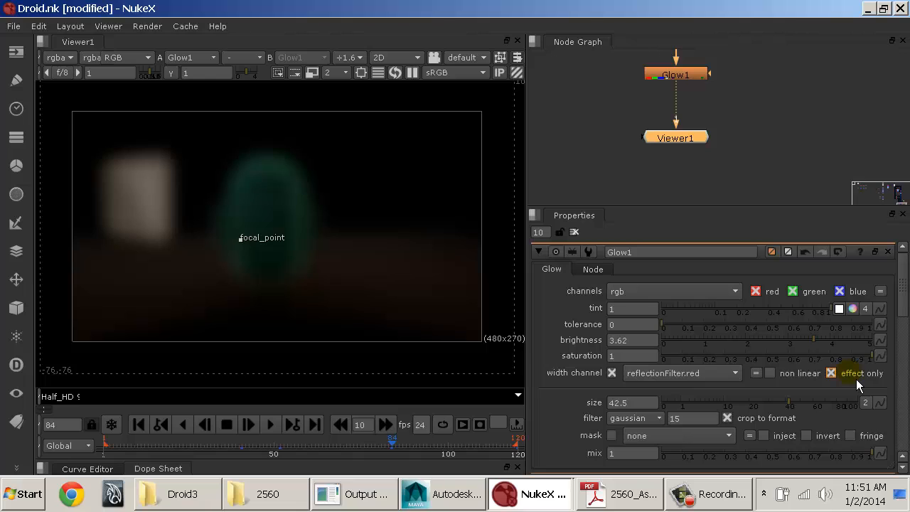
{"action": "left_click", "coordinate": [856, 380]}
{"action": "left_click", "coordinate": [856, 380]}
{"action": "left_click", "coordinate": [856, 380]}
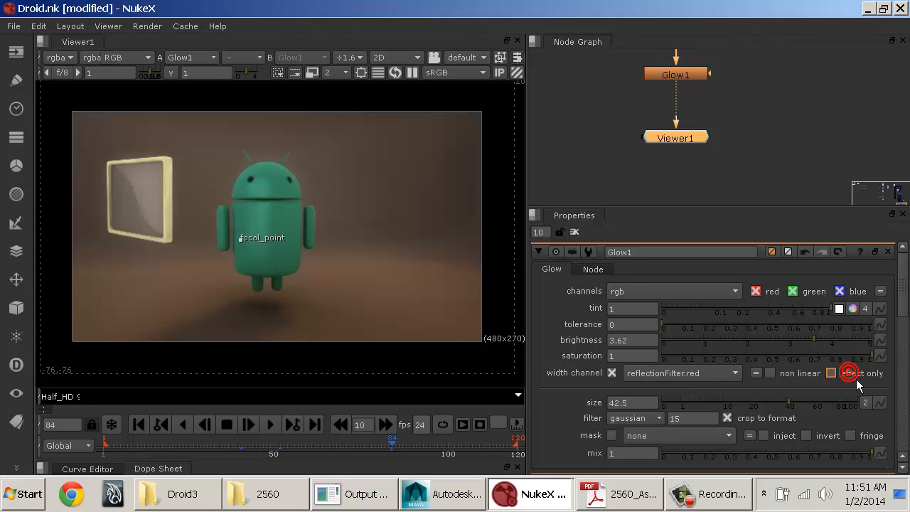
{"action": "left_click", "coordinate": [856, 380]}
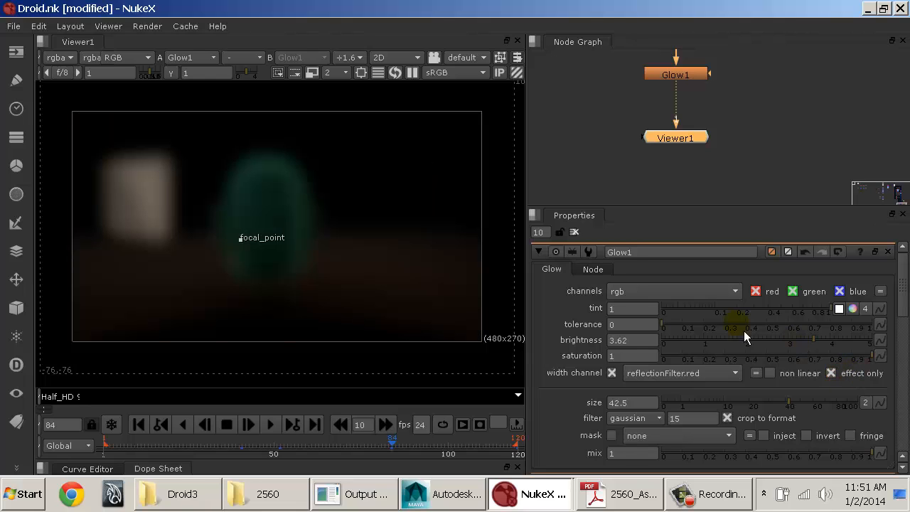
{"action": "mouse_move", "coordinate": [701, 328]}
{"action": "left_mouse_down"}
{"action": "mouse_move", "coordinate": [708, 337]}
{"action": "mouse_move", "coordinate": [693, 336]}
{"action": "left_mouse_up"}
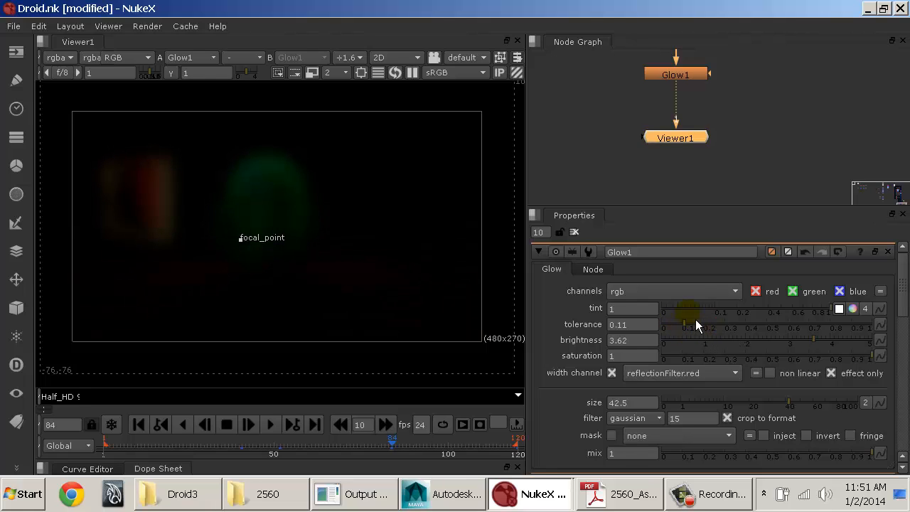
Step: Set Glow1's brightness to 44 and turn off effect only
{"action": "left_click", "coordinate": [632, 340]}
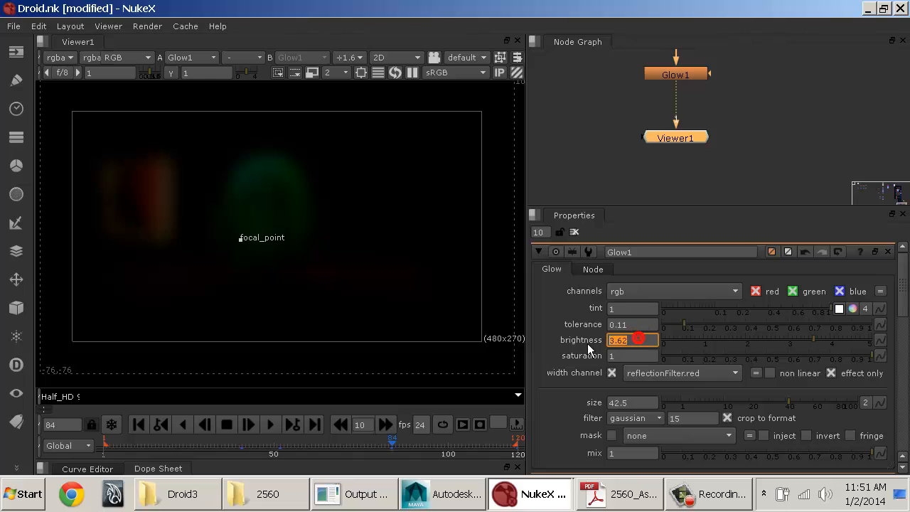
{"action": "type", "text": "44"}
{"action": "key", "text": "Tab"}
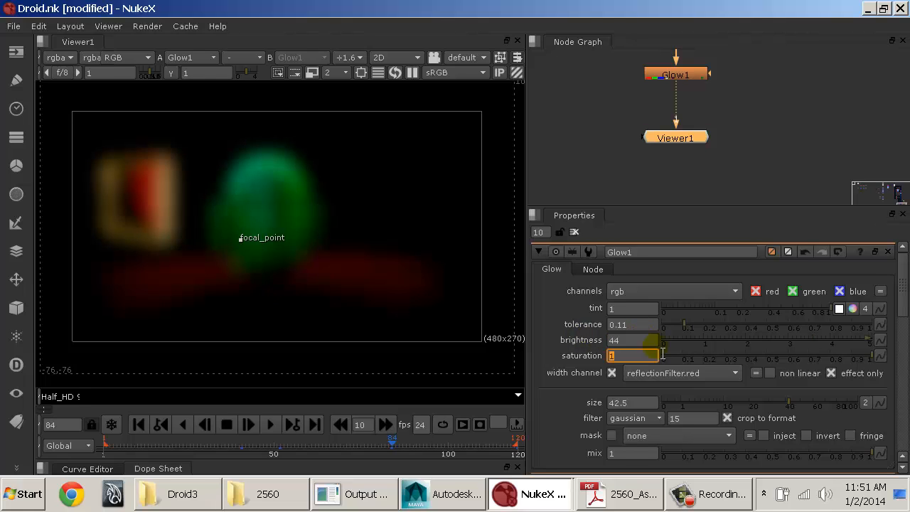
{"action": "left_click", "coordinate": [830, 374]}
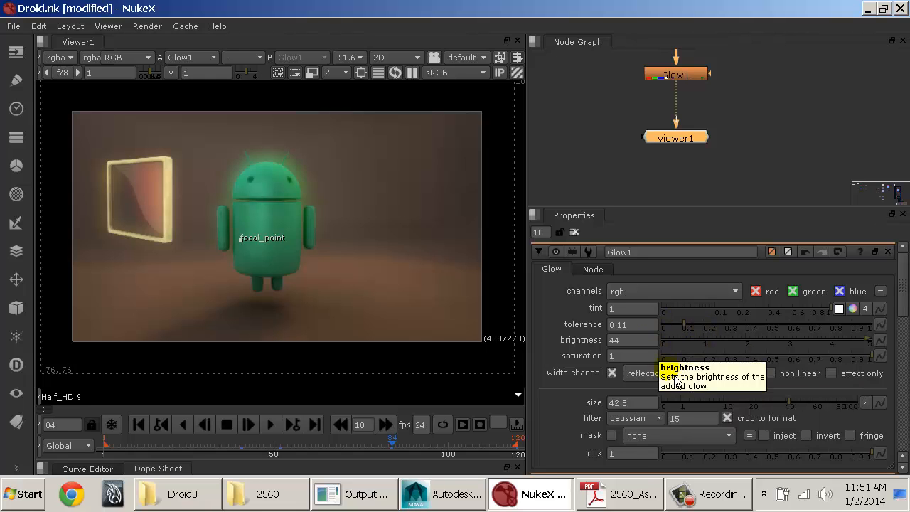
Step: Try specular.red as Glow1's width channel, then set it to refract.red, checking with effect only before turning that option off
{"action": "left_click", "coordinate": [661, 377]}
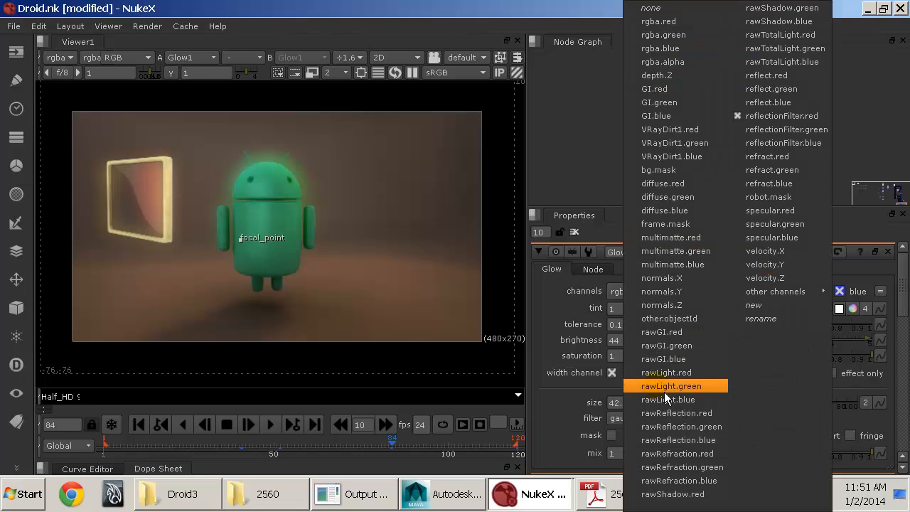
{"action": "left_click", "coordinate": [764, 214]}
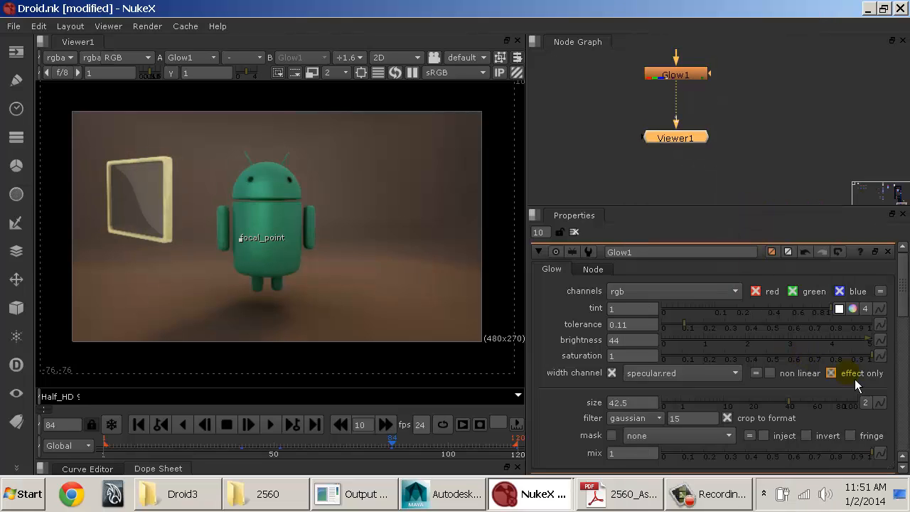
{"action": "left_click", "coordinate": [831, 373]}
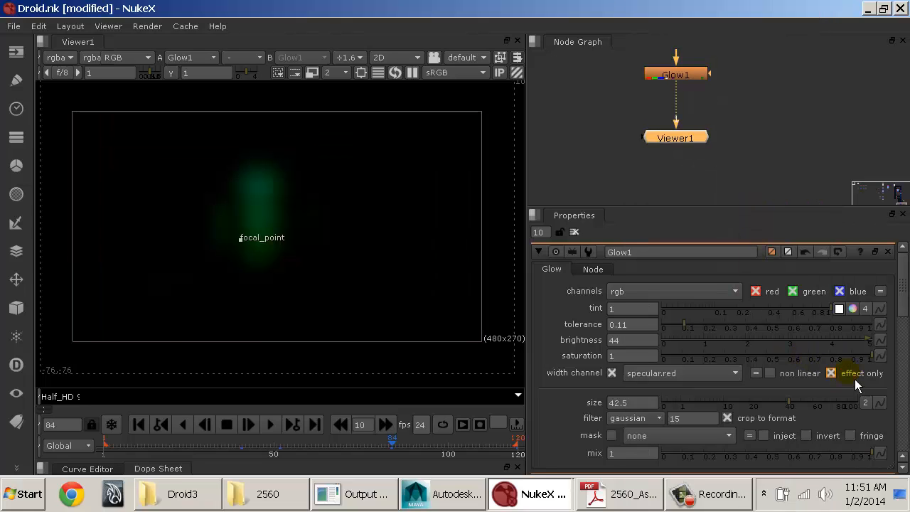
{"action": "left_click", "coordinate": [719, 374]}
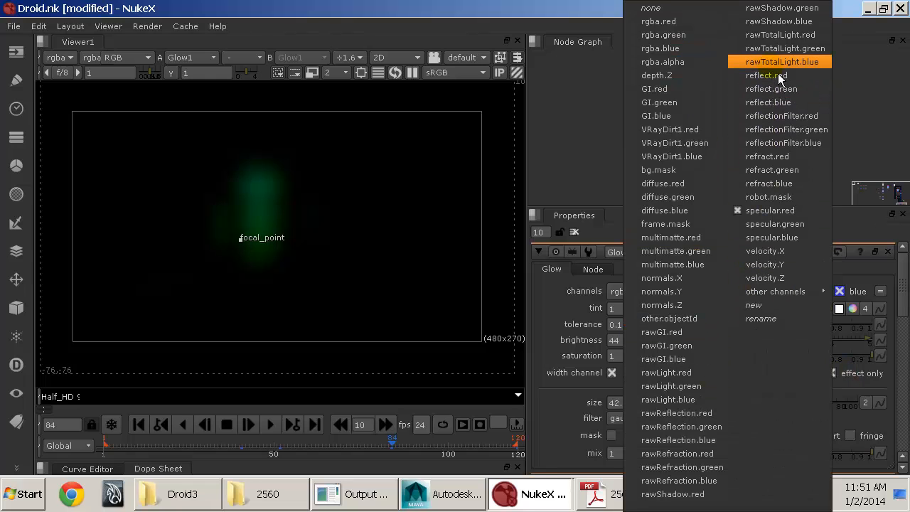
{"action": "left_click", "coordinate": [780, 157]}
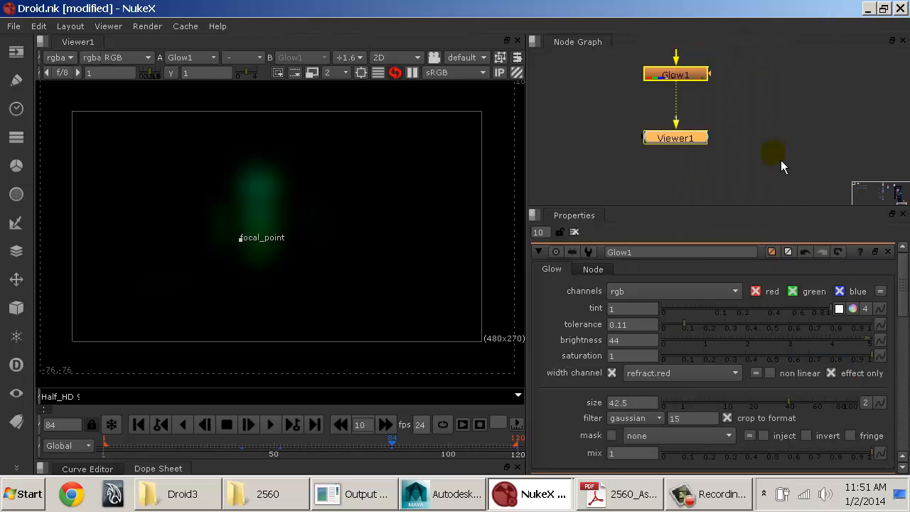
{"action": "left_click", "coordinate": [848, 379]}
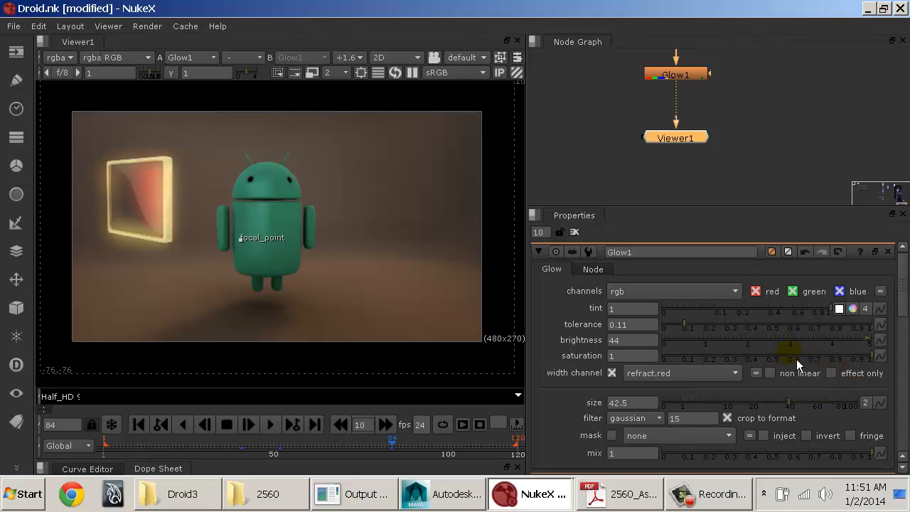
Step: Set Glow1's brightness to 4.06, size to 2.8 and tolerance to 0.04
{"action": "left_click_drag", "start_coordinate": [813, 344], "coordinate": [839, 344]}
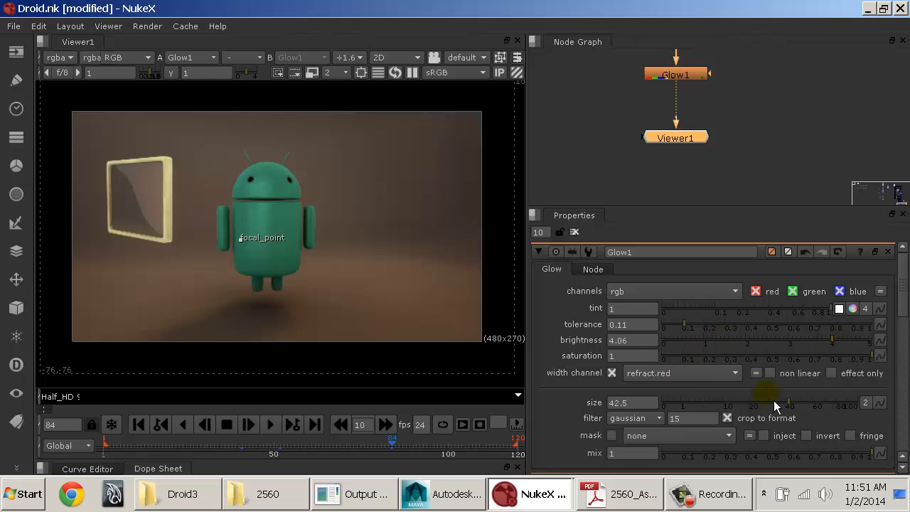
{"action": "left_click_drag", "start_coordinate": [733, 403], "coordinate": [701, 402]}
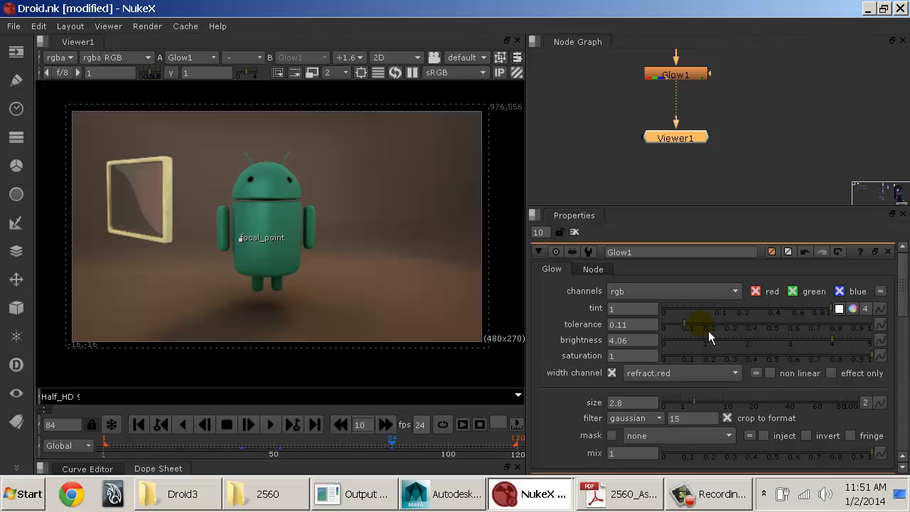
{"action": "left_click_drag", "start_coordinate": [707, 327], "coordinate": [677, 330]}
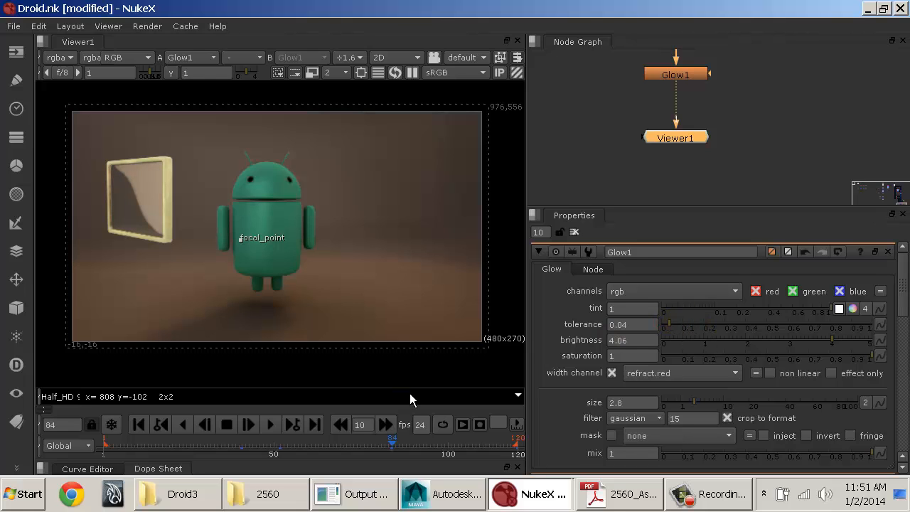
Step: Check the glow with effect only enabled at several frames of the timeline, including 14, 34, 38, 62, 64 and 104
{"action": "left_click_drag", "start_coordinate": [253, 442], "coordinate": [334, 454]}
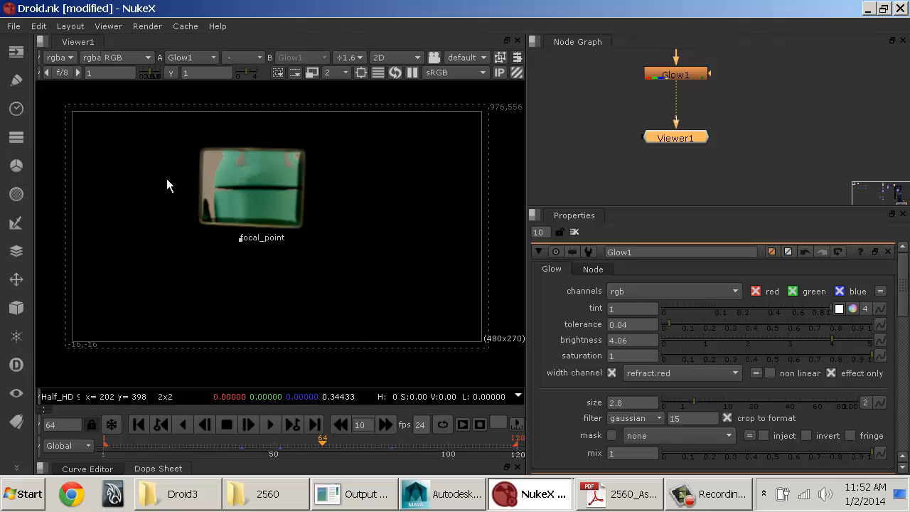
{"action": "left_click", "coordinate": [157, 446]}
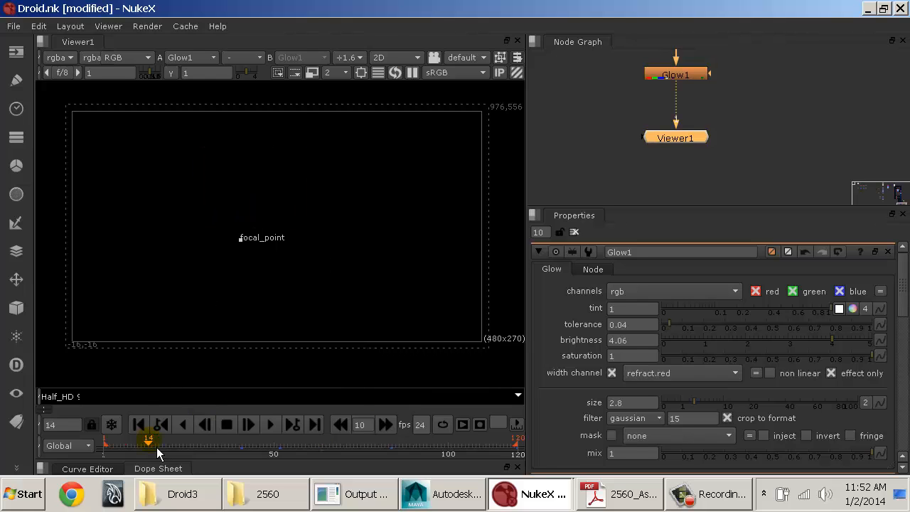
{"action": "left_click_drag", "start_coordinate": [202, 450], "coordinate": [225, 450]}
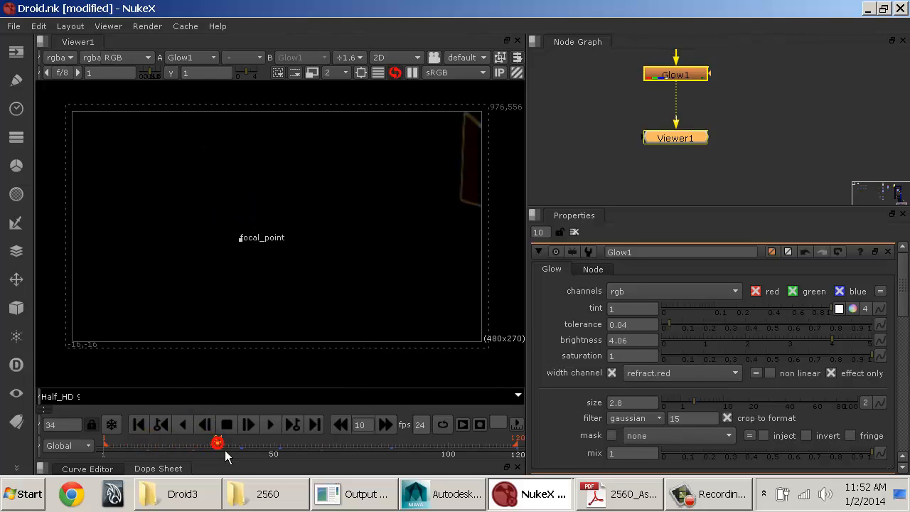
{"action": "left_click", "coordinate": [239, 448]}
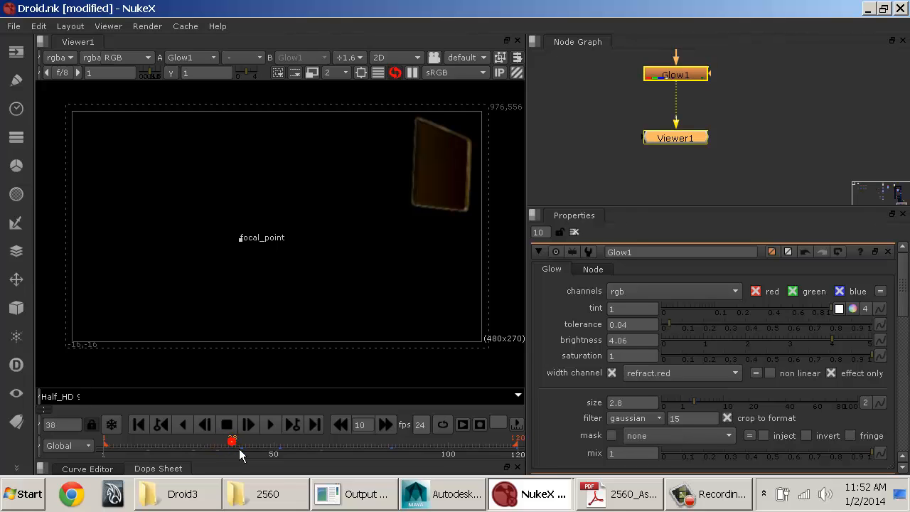
{"action": "left_click", "coordinate": [280, 451]}
{"action": "left_click", "coordinate": [321, 451]}
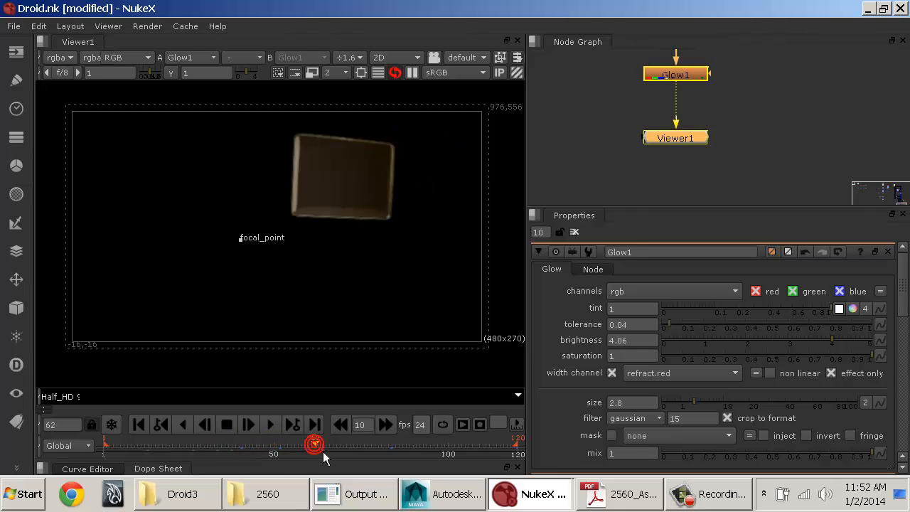
{"action": "left_click", "coordinate": [329, 451]}
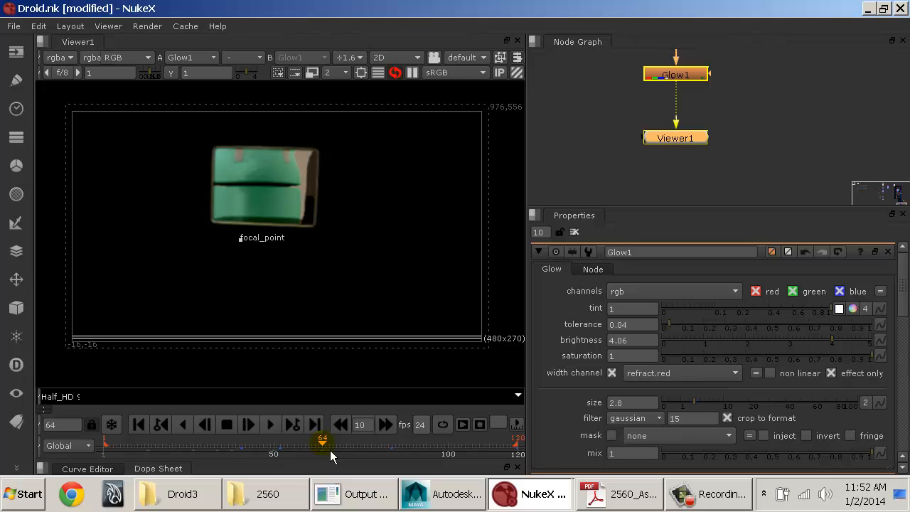
{"action": "left_click", "coordinate": [428, 452]}
{"action": "left_click", "coordinate": [469, 449]}
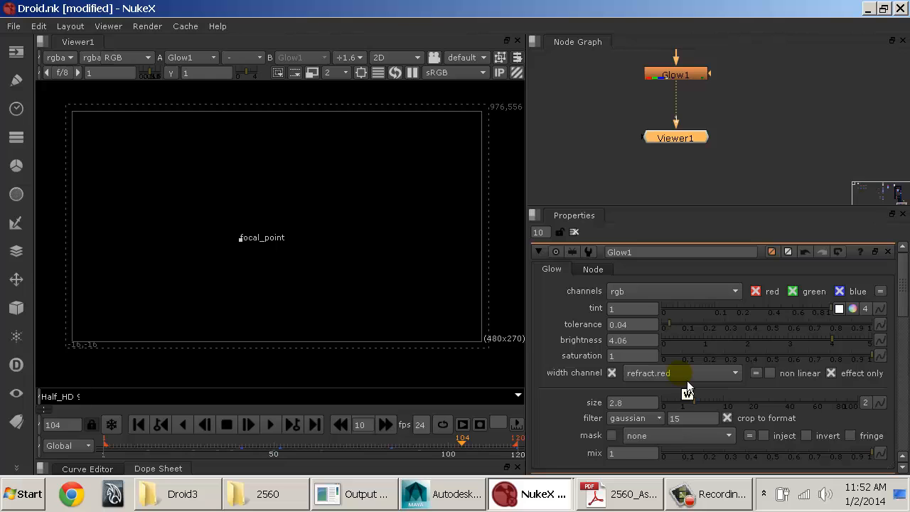
Step: Switch Glow1's width channel to refract.green, check the glow at frames 53 and 61, and turn off effect only
{"action": "left_click", "coordinate": [283, 450]}
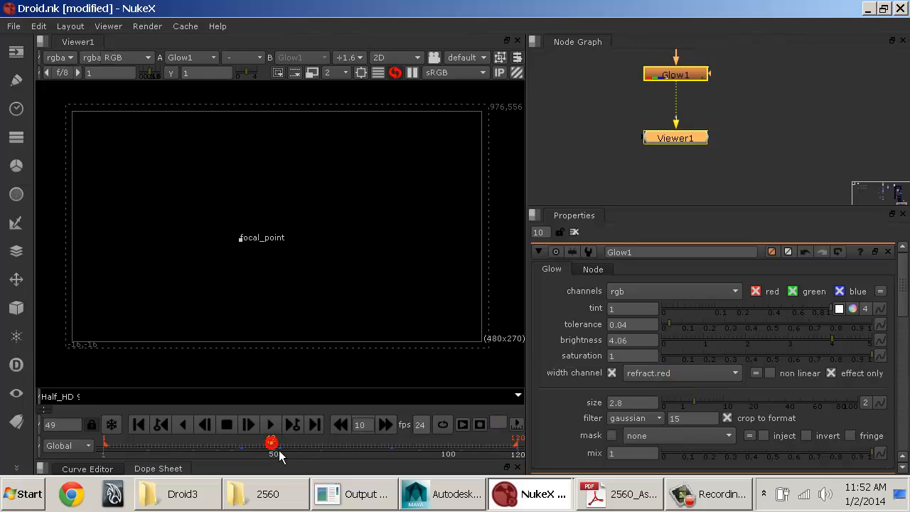
{"action": "left_click", "coordinate": [681, 384]}
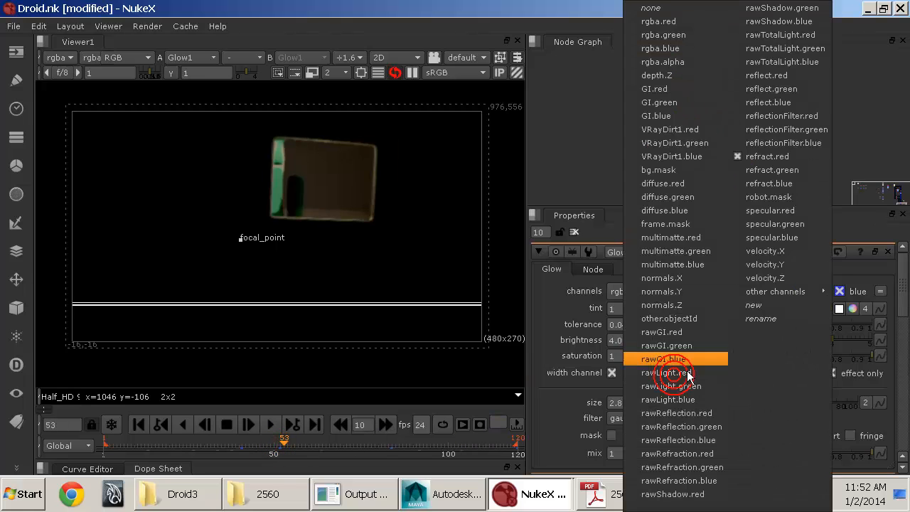
{"action": "left_click", "coordinate": [783, 173]}
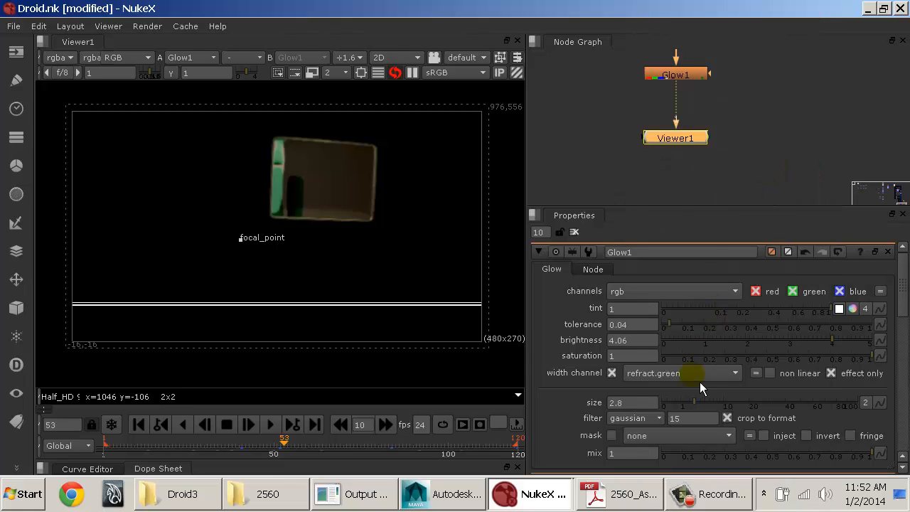
{"action": "left_click", "coordinate": [411, 73]}
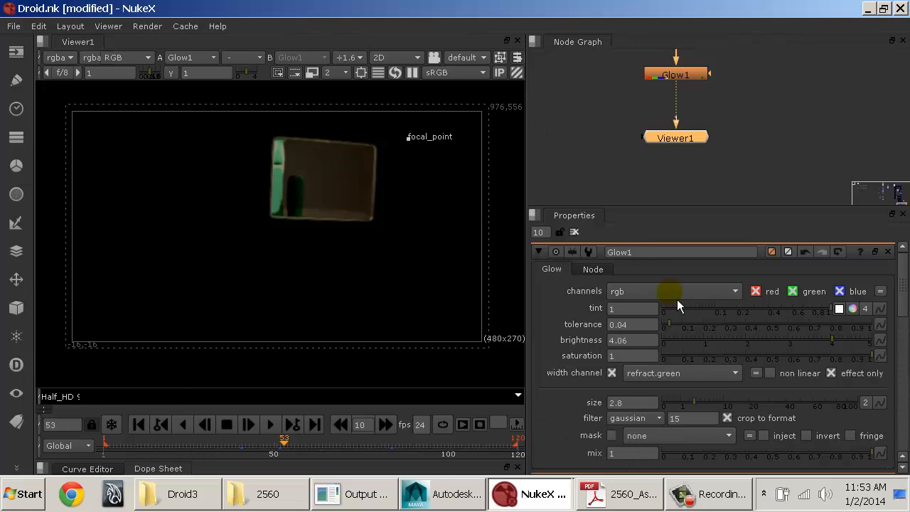
{"action": "left_click", "coordinate": [319, 450]}
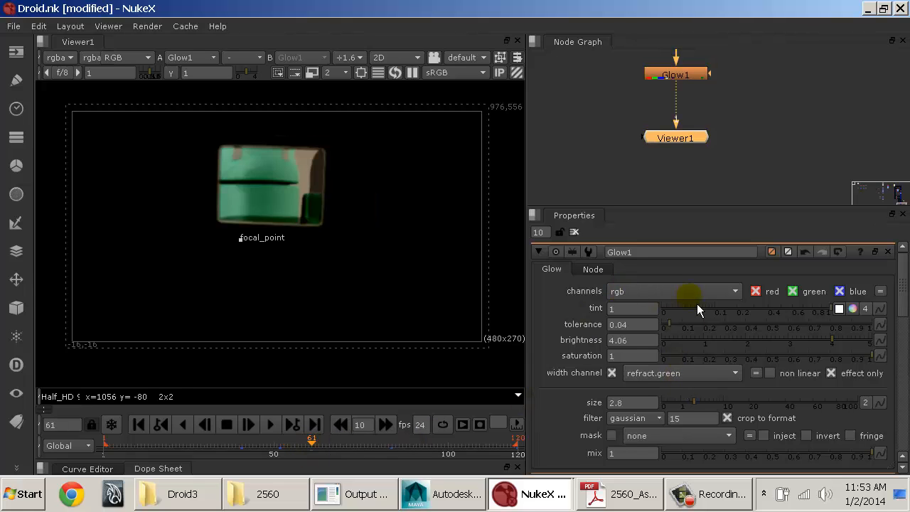
{"action": "left_click", "coordinate": [831, 374]}
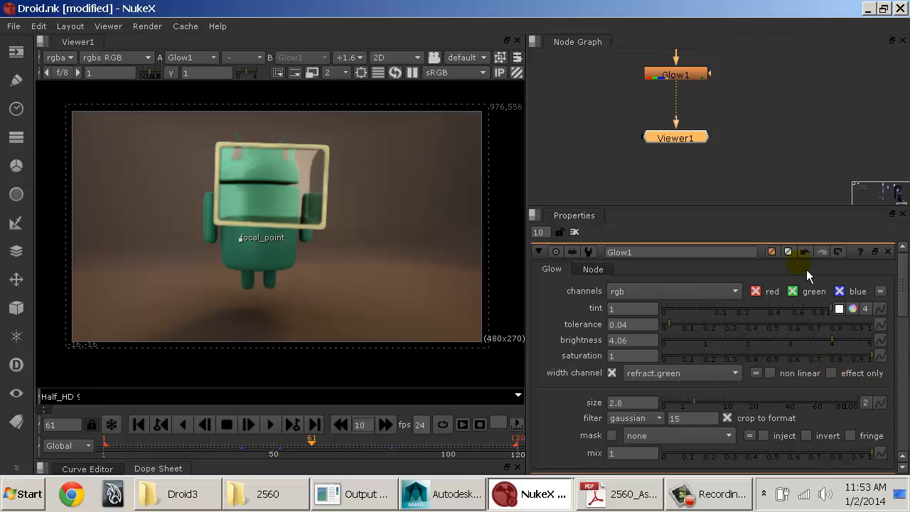
Step: Switch to the assignment PDF in Adobe Reader and review the checklist item about organizing the node graph
{"action": "left_click", "coordinate": [728, 175]}
{"action": "key", "text": "space"}
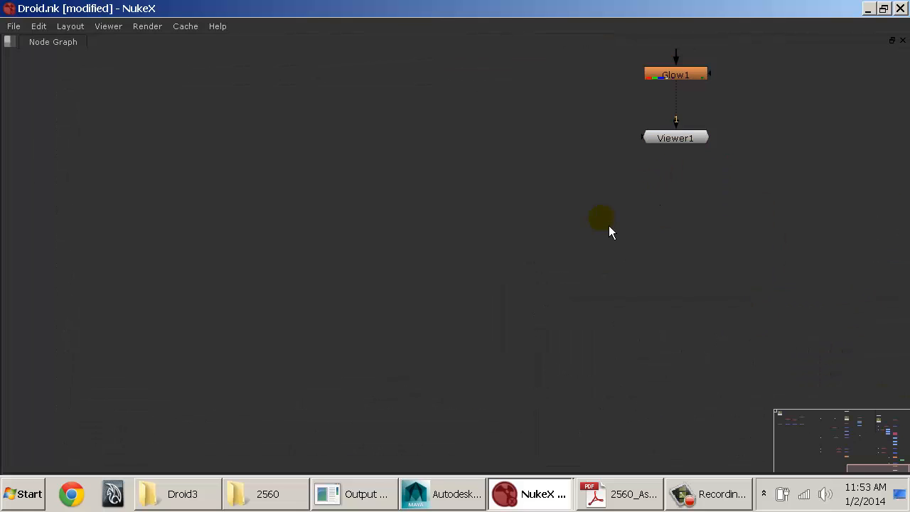
{"action": "middle_click_drag", "start_coordinate": [711, 64], "coordinate": [514, 338]}
{"action": "middle_click_drag", "start_coordinate": [576, 233], "coordinate": [563, 294]}
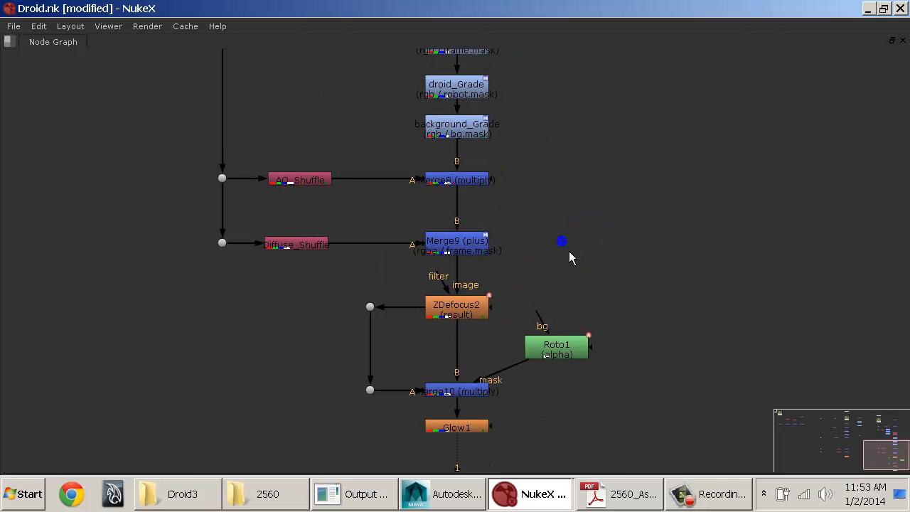
{"action": "left_click", "coordinate": [642, 487]}
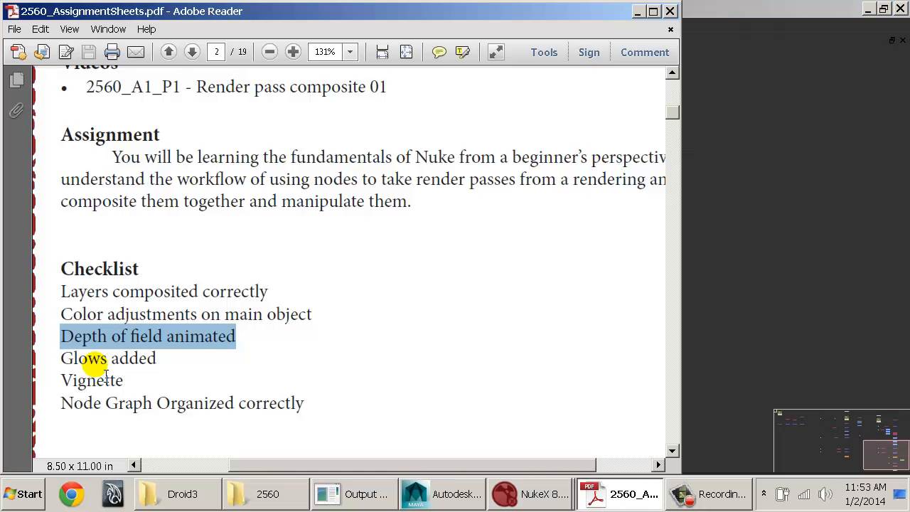
{"action": "left_click_drag", "start_coordinate": [64, 402], "coordinate": [305, 420]}
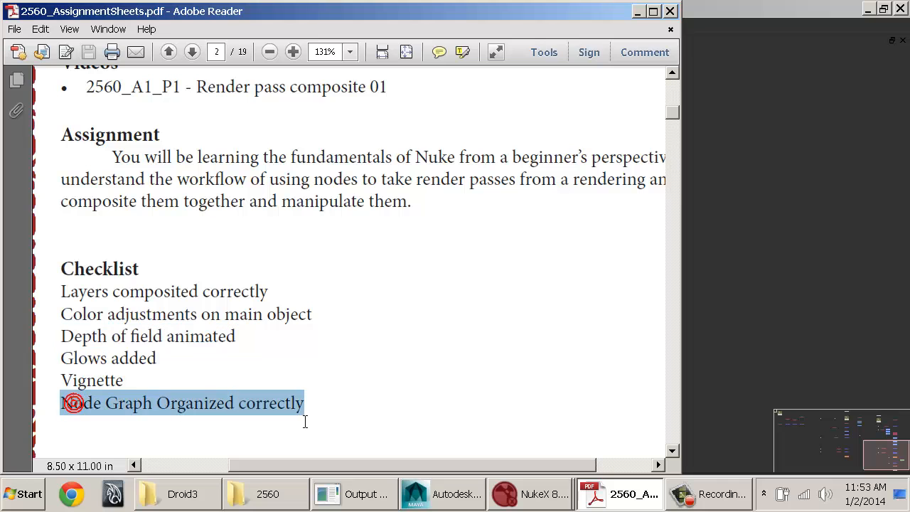
{"action": "left_click", "coordinate": [287, 411]}
Step: Return to NukeX and examine the enlarged node tree between Read3 and the defocus nodes for groups to organize
{"action": "left_click", "coordinate": [792, 266]}
{"action": "middle_click_drag", "start_coordinate": [599, 208], "coordinate": [601, 300]}
{"action": "middle_click_drag", "start_coordinate": [565, 191], "coordinate": [590, 356]}
{"action": "middle_click_drag", "start_coordinate": [556, 264], "coordinate": [569, 176]}
{"action": "middle_click_drag", "start_coordinate": [577, 222], "coordinate": [590, 140]}
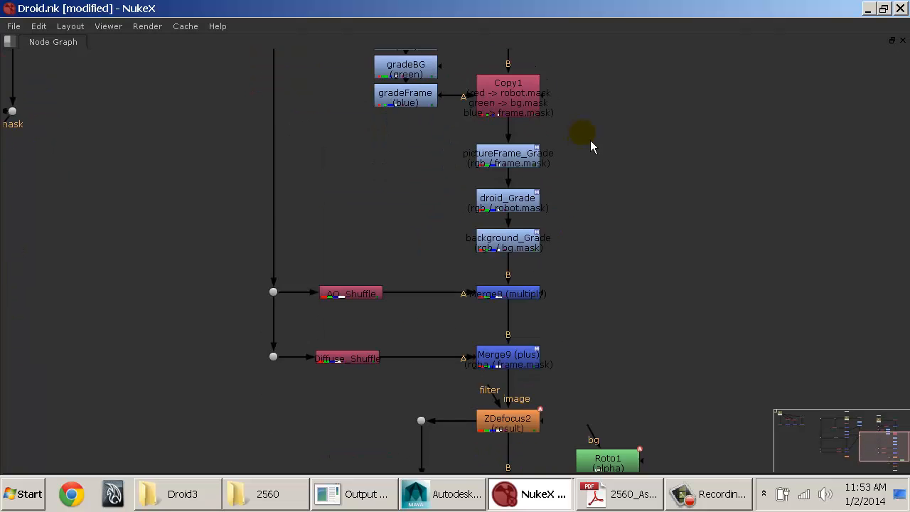
{"action": "middle_click_drag", "start_coordinate": [590, 304], "coordinate": [589, 106]}
{"action": "middle_click_drag", "start_coordinate": [577, 209], "coordinate": [584, 193]}
{"action": "middle_click_drag", "start_coordinate": [577, 150], "coordinate": [597, 348]}
{"action": "middle_click_drag", "start_coordinate": [615, 212], "coordinate": [603, 365]}
{"action": "middle_click_drag", "start_coordinate": [597, 237], "coordinate": [598, 264]}
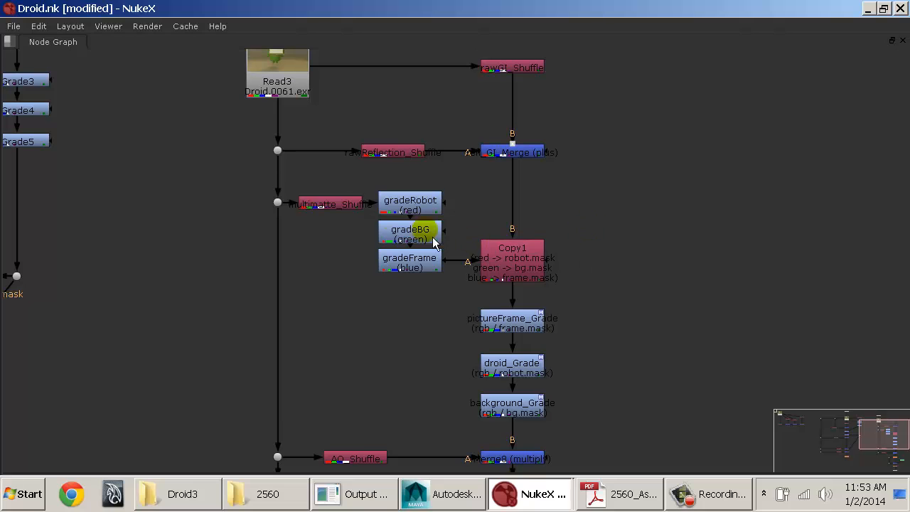
Step: Add a Backdrop around the multimatte shuffle, its three grades, Copy1 and the picture frame, droid and background grades
{"action": "left_click_drag", "start_coordinate": [237, 170], "coordinate": [665, 441]}
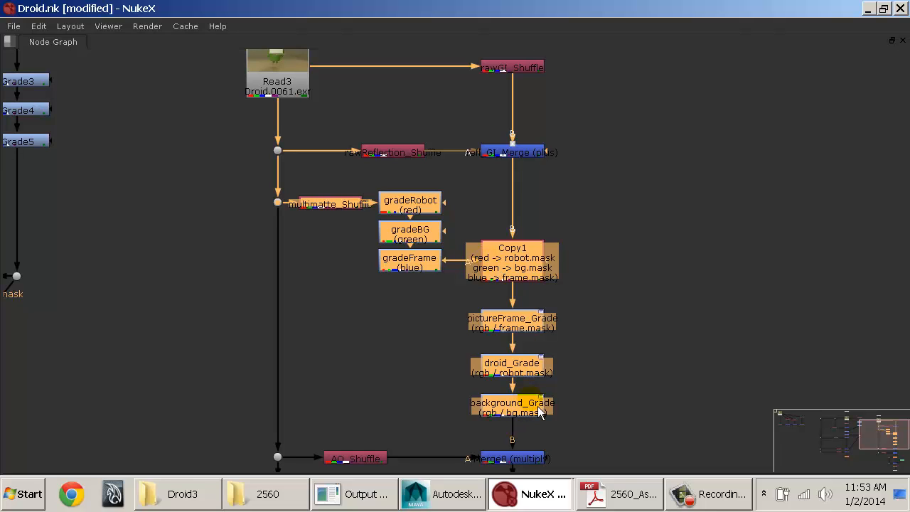
{"action": "key", "text": "Tab"}
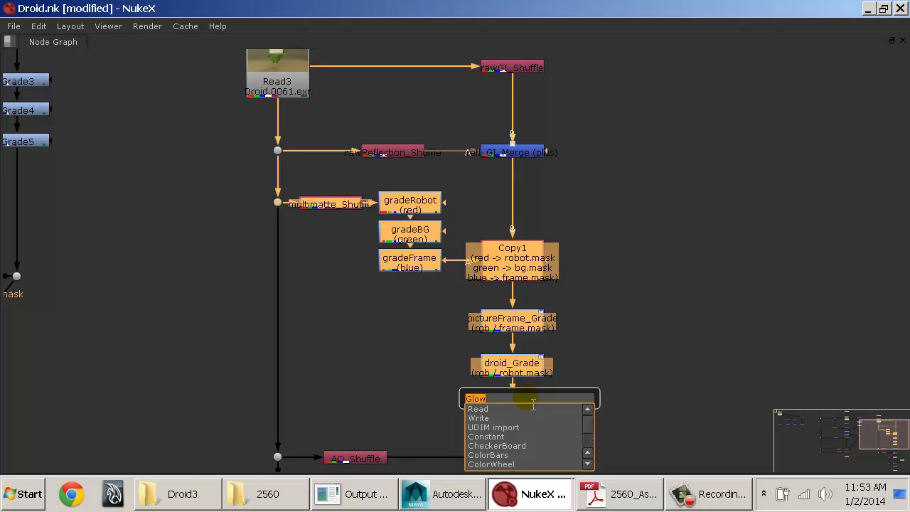
{"action": "type", "text": "back"}
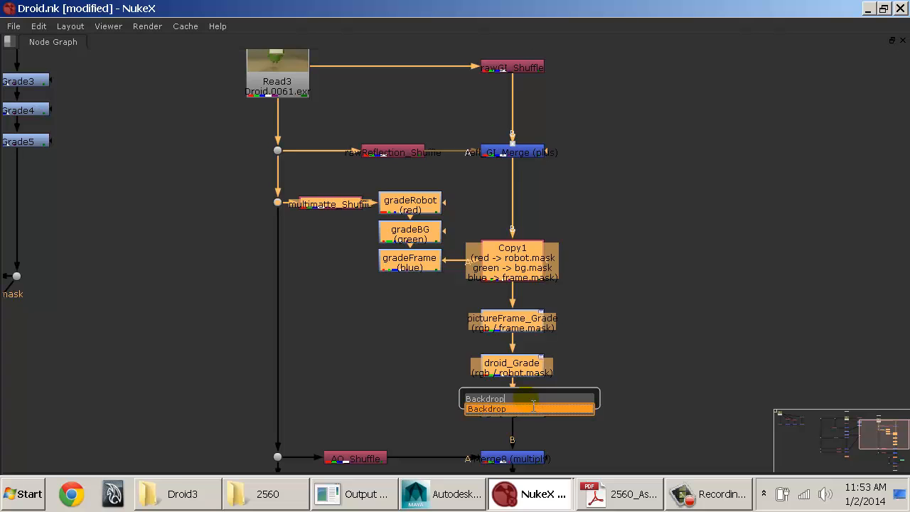
{"action": "left_click", "coordinate": [533, 408]}
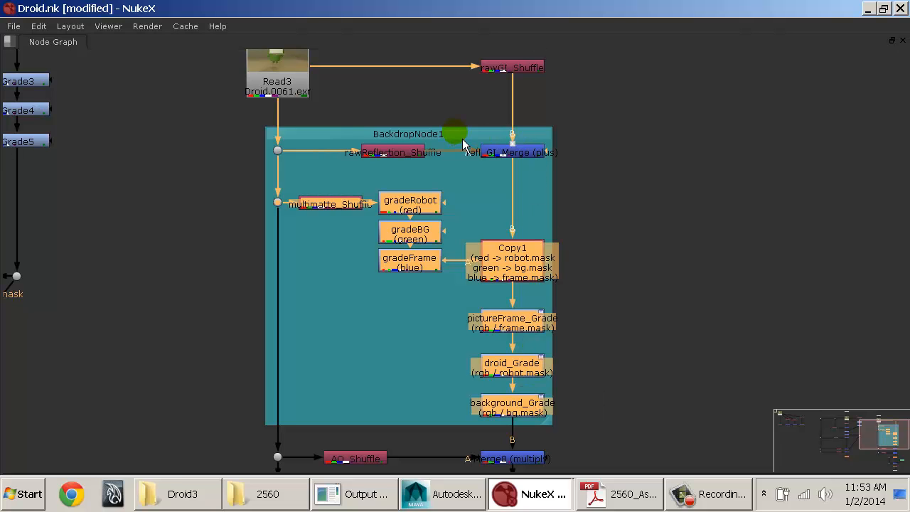
Step: Move the backdrop on its own below the rawReflection shuffle and resize it to enclose everything down to background_Grade
{"action": "left_click_drag", "start_coordinate": [559, 429], "coordinate": [573, 357]}
{"action": "key", "text": "ctrl"}
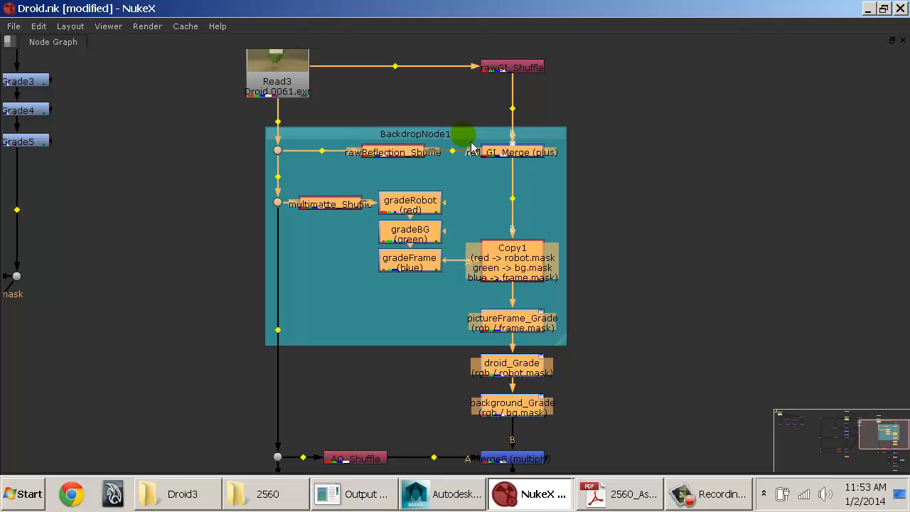
{"action": "left_click_drag", "start_coordinate": [472, 143], "coordinate": [448, 189], "text": "ctrl"}
{"action": "left_click", "coordinate": [651, 200]}
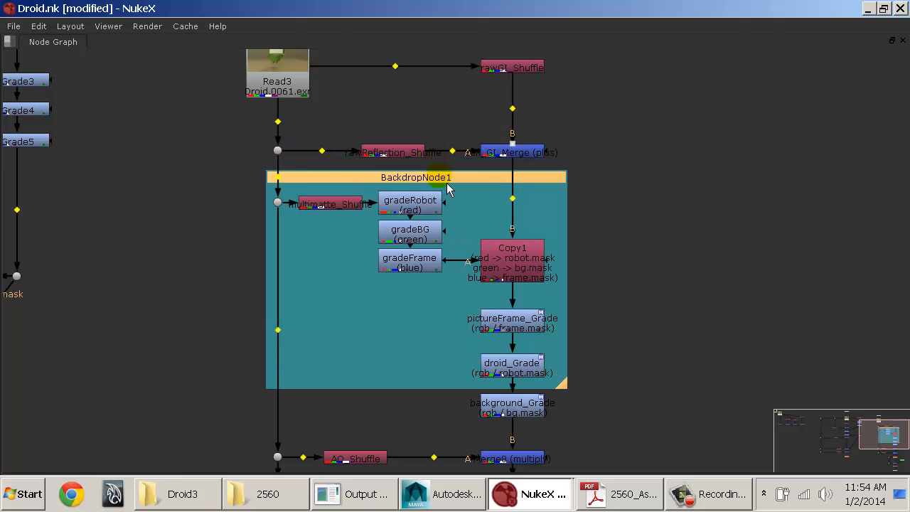
{"action": "left_click_drag", "start_coordinate": [561, 384], "coordinate": [573, 435]}
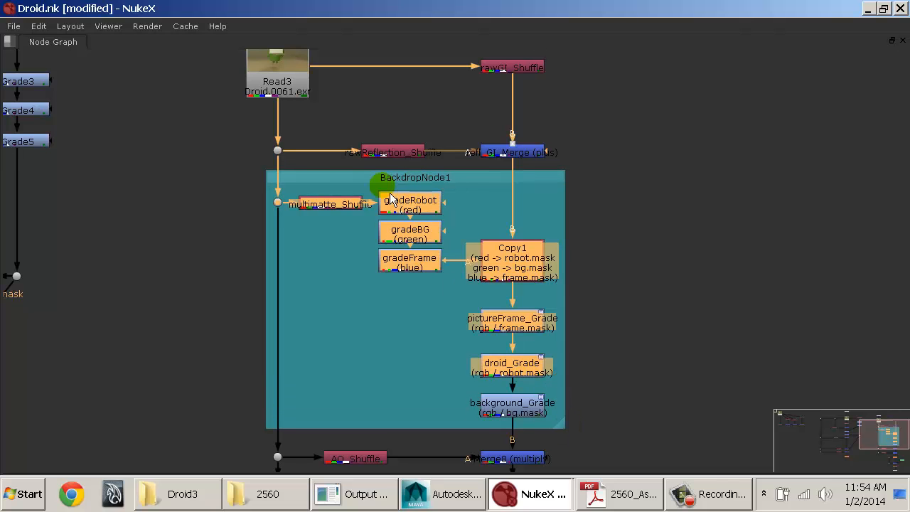
Step: Open the backdrop's properties and rename it colorAdjustments
{"action": "key", "text": "space"}
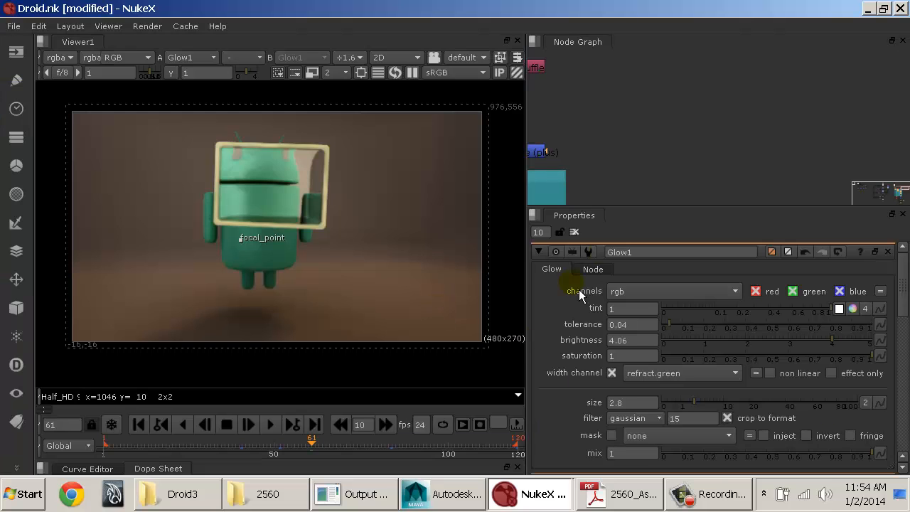
{"action": "middle_click_drag", "start_coordinate": [674, 142], "coordinate": [893, 84]}
{"action": "left_click", "coordinate": [635, 126]}
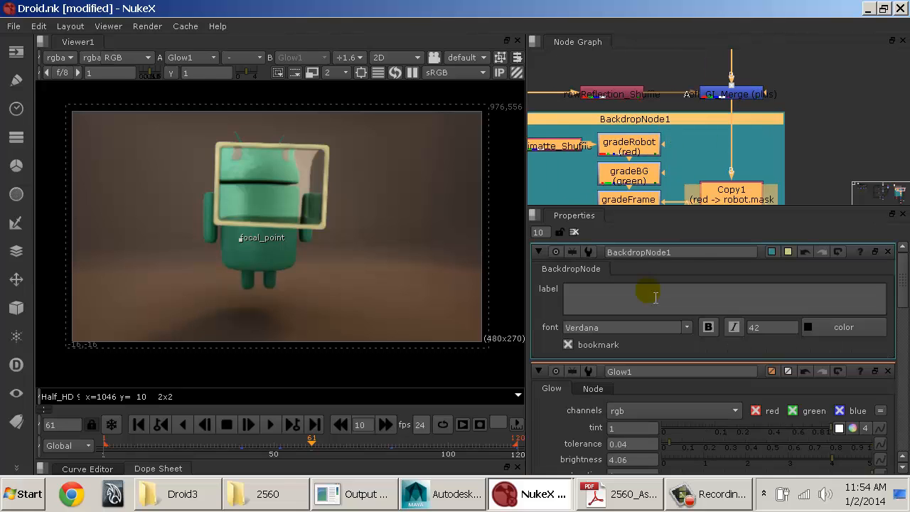
{"action": "double_click", "coordinate": [680, 252]}
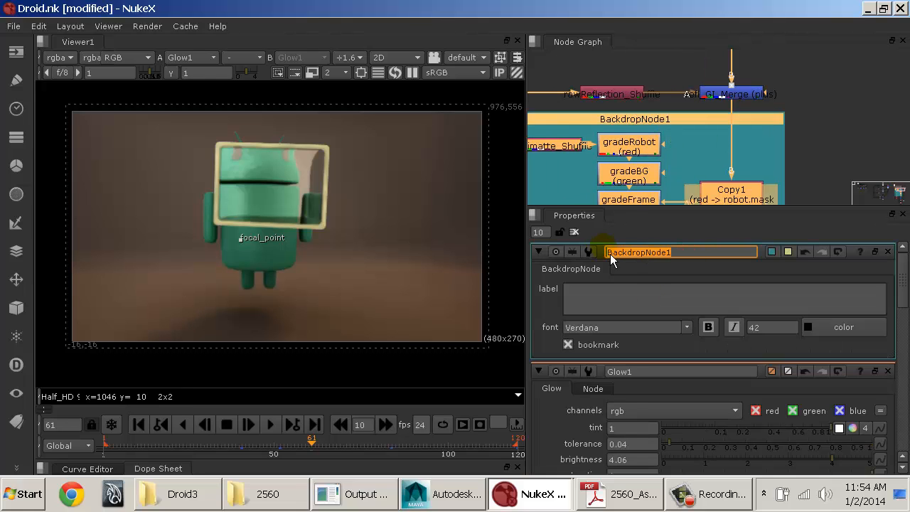
{"action": "type", "text": "solorAdjustments"}
{"action": "key", "text": "Return"}
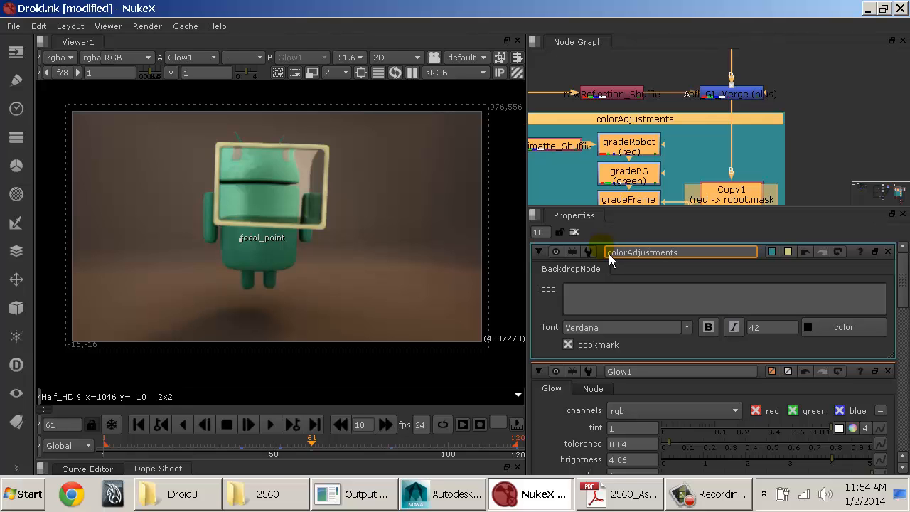
Step: Label the colorAdjustments backdrop "Color" and push the text down with a blank line before it
{"action": "left_click", "coordinate": [602, 294]}
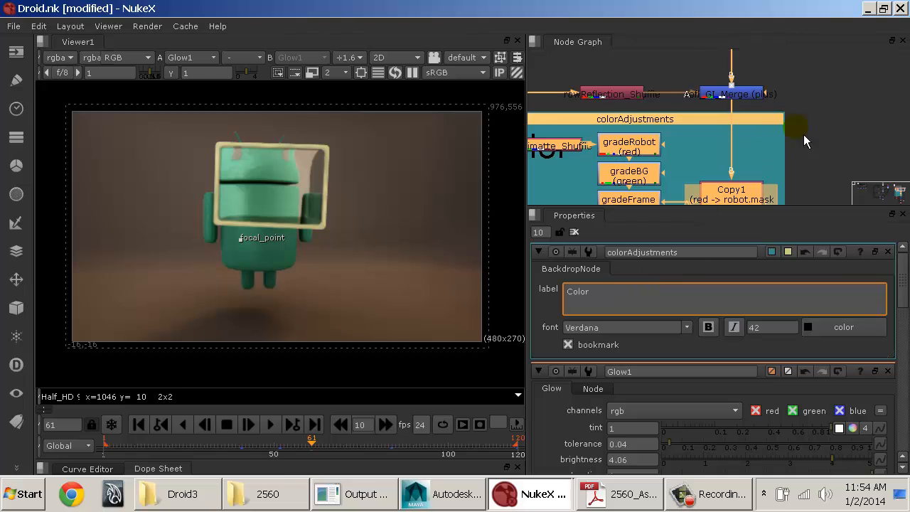
{"action": "middle_click_drag", "start_coordinate": [820, 131], "coordinate": [843, 116]}
{"action": "middle_click_drag", "start_coordinate": [795, 146], "coordinate": [840, 115]}
{"action": "scroll", "coordinate": [710, 136], "scroll_direction": "down", "scroll_amount": 2}
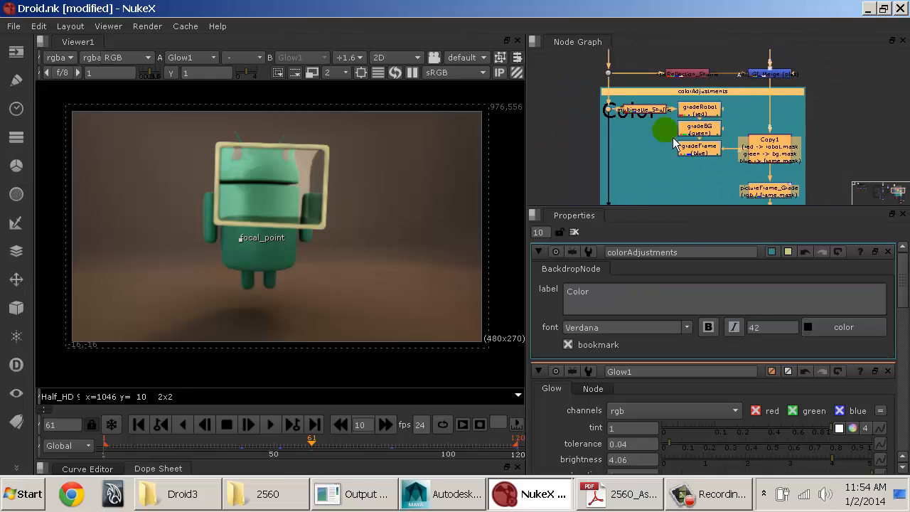
{"action": "middle_click_drag", "start_coordinate": [673, 139], "coordinate": [639, 119], "text": "alt"}
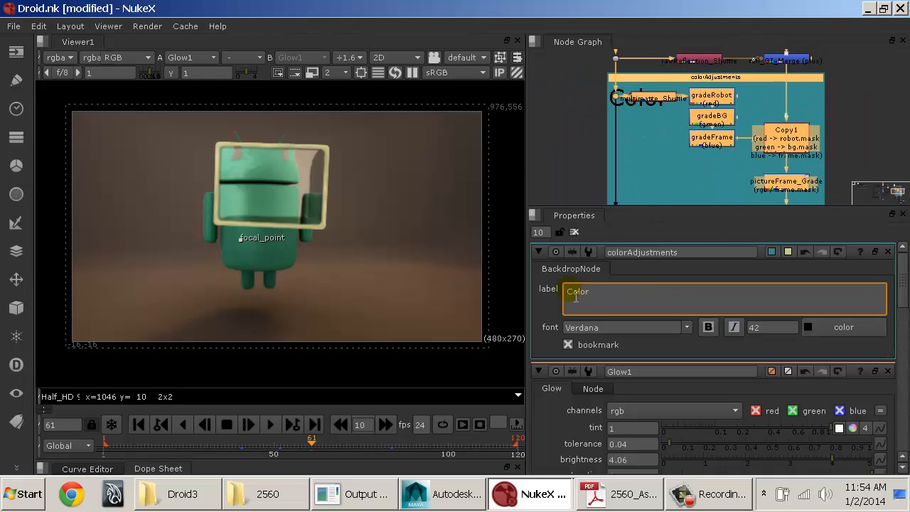
{"action": "key", "text": "Return"}
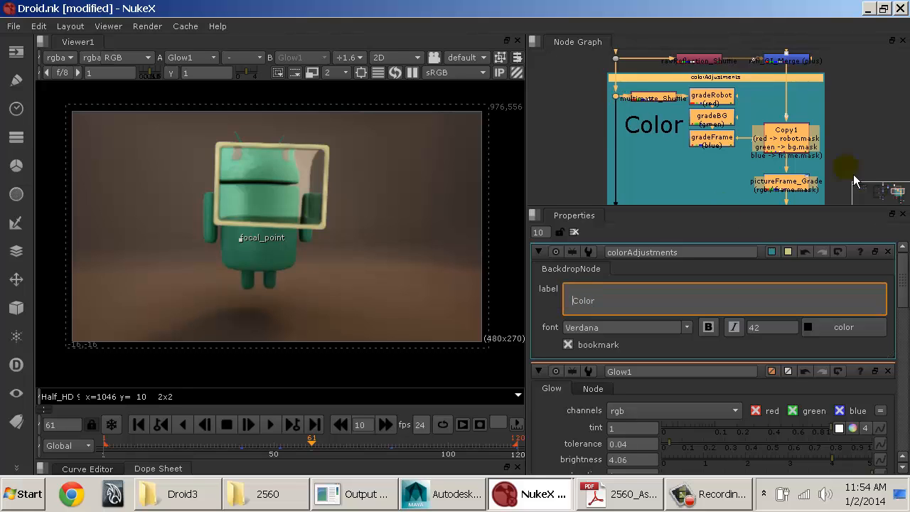
Step: Compare the lower part of the Read3 tree with the Read1 tree, checking how its totalLight pass is merged
{"action": "left_click", "coordinate": [885, 141]}
{"action": "middle_click_drag", "start_coordinate": [722, 91], "coordinate": [719, 187]}
{"action": "middle_click_drag", "start_coordinate": [719, 148], "coordinate": [741, 93]}
{"action": "middle_click_drag", "start_coordinate": [757, 199], "coordinate": [737, 78]}
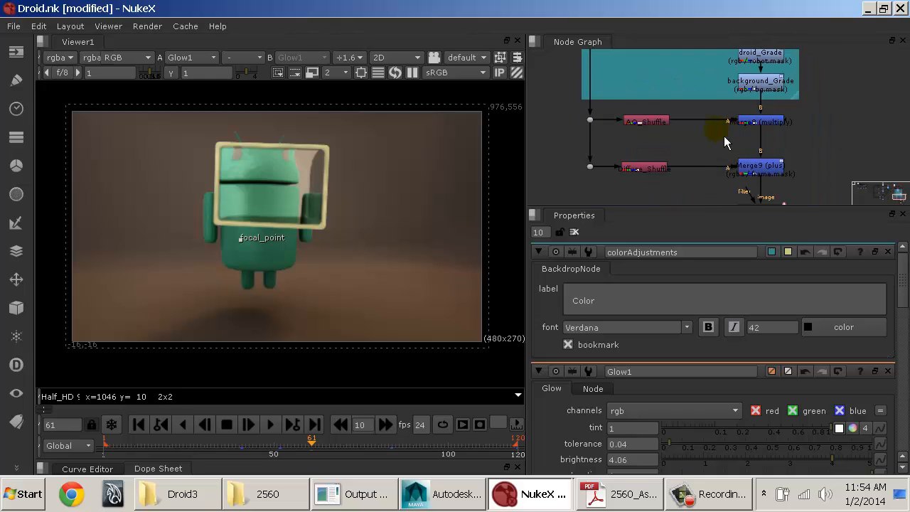
{"action": "middle_click_drag", "start_coordinate": [628, 166], "coordinate": [605, 126]}
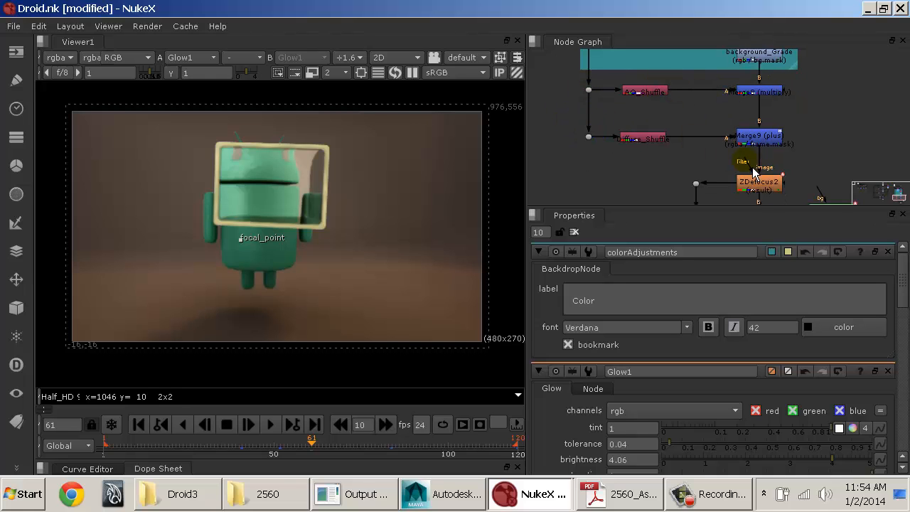
{"action": "key", "text": "space"}
{"action": "middle_click_drag", "start_coordinate": [268, 181], "coordinate": [433, 344]}
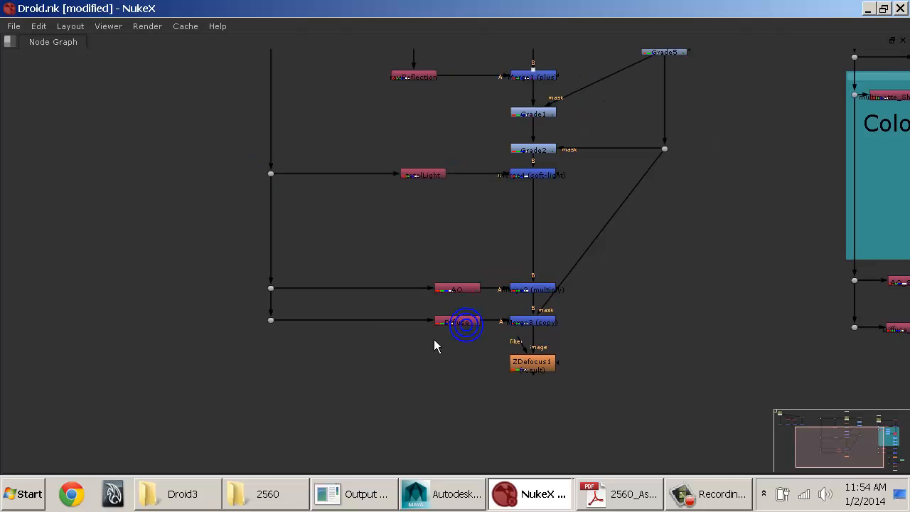
{"action": "middle_click_drag", "start_coordinate": [435, 262], "coordinate": [314, 360]}
{"action": "middle_click_drag", "start_coordinate": [370, 301], "coordinate": [352, 314]}
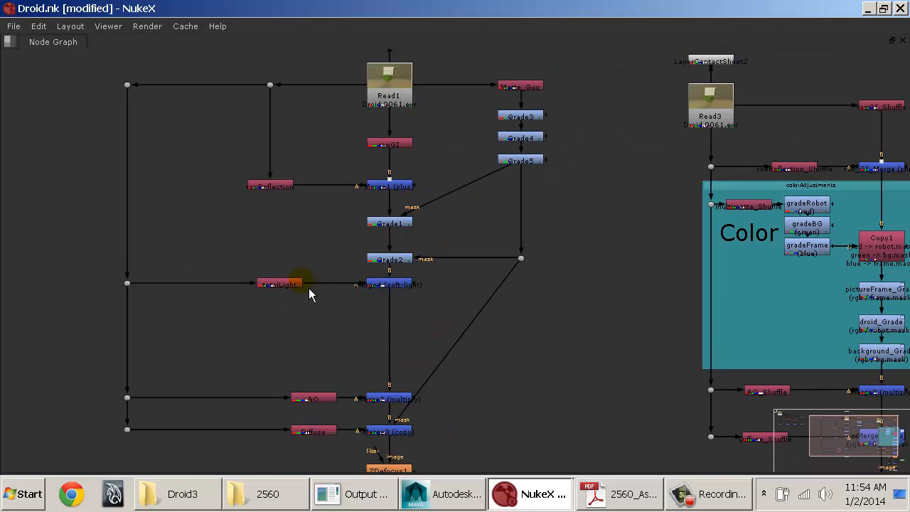
{"action": "left_click", "coordinate": [297, 284]}
Step: Move all nodes from AO_Shuffle and Merge8 down to Viewer1 lower, leaving space beneath the Color backdrop
{"action": "middle_click_drag", "start_coordinate": [590, 300], "coordinate": [416, 132]}
{"action": "left_click_drag", "start_coordinate": [477, 211], "coordinate": [839, 469]}
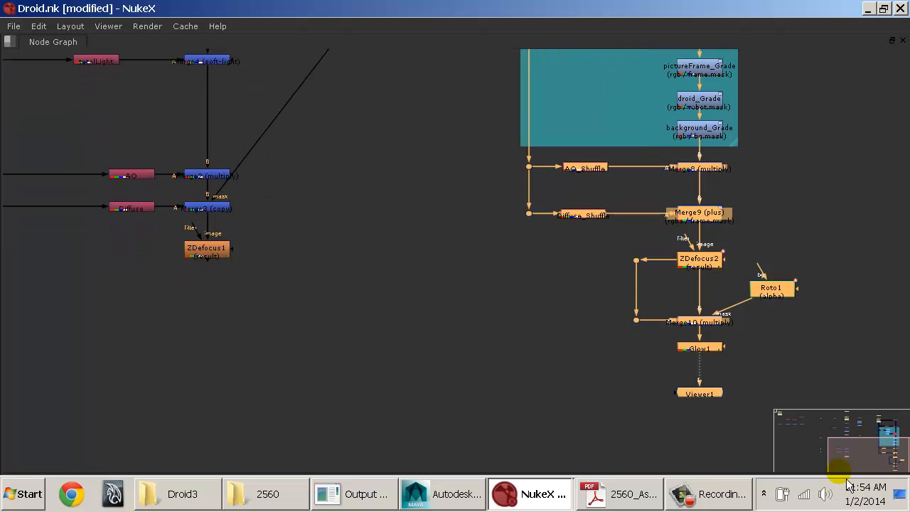
{"action": "left_click_drag", "start_coordinate": [787, 296], "coordinate": [786, 365]}
{"action": "left_click", "coordinate": [774, 266]}
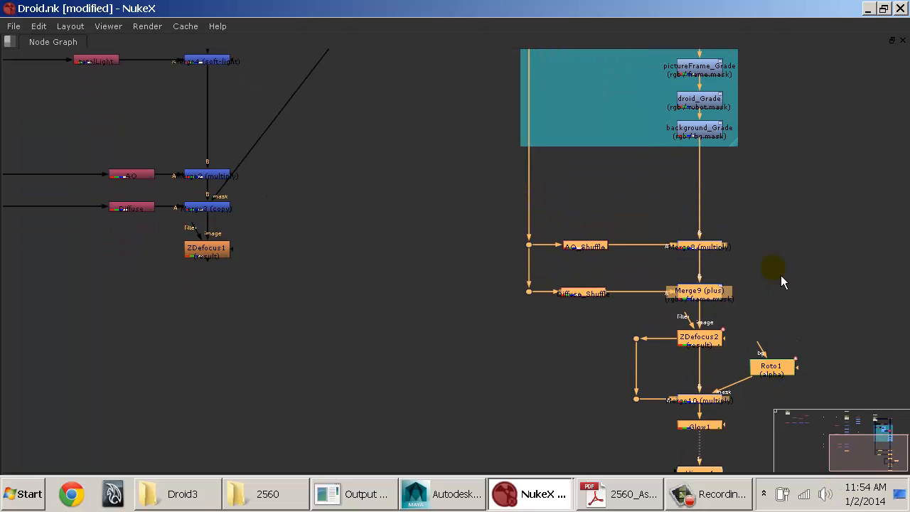
Step: Add a Shuffle node below the Color backdrop and feed it from a new dot on the long vertical pipe
{"action": "mouse_move", "coordinate": [449, 151]}
{"action": "middle_mouse_down"}
{"action": "mouse_move", "coordinate": [553, 291]}
{"action": "mouse_move", "coordinate": [470, 288]}
{"action": "middle_mouse_up"}
{"action": "left_click", "coordinate": [577, 329]}
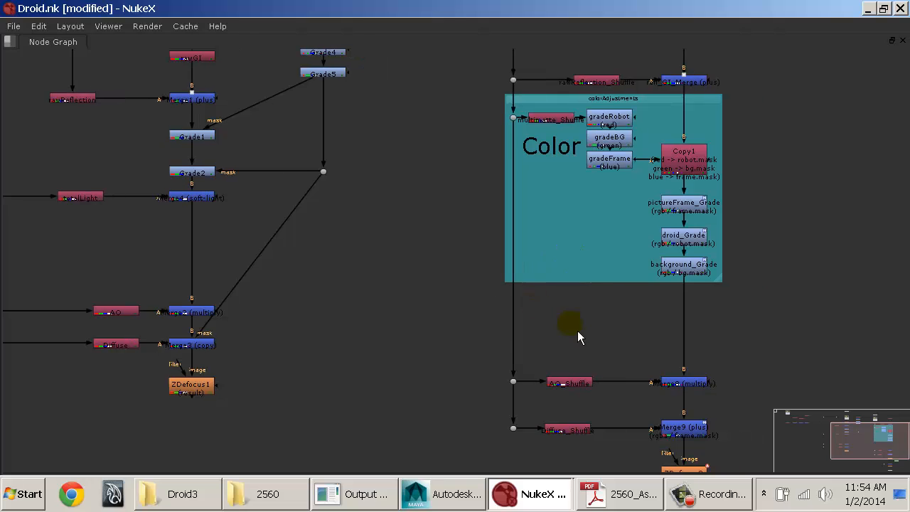
{"action": "key", "text": "Tab"}
{"action": "type", "text": "shuf"}
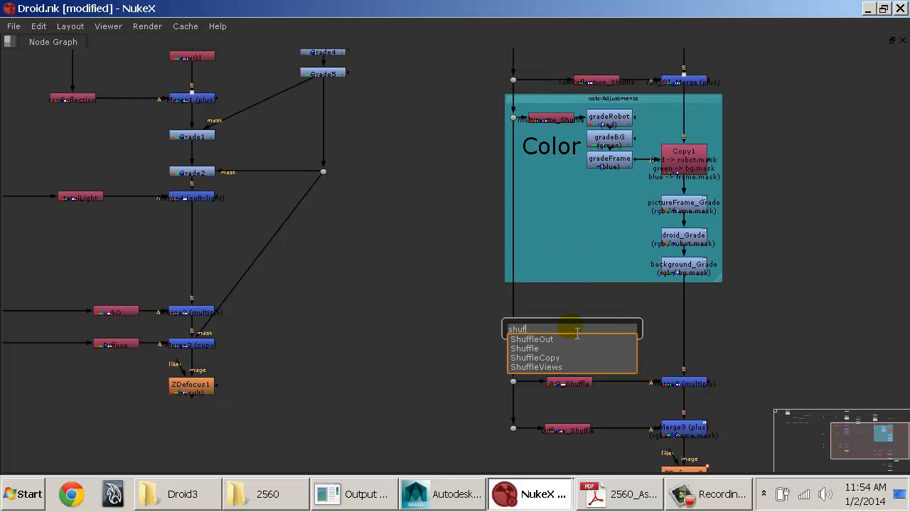
{"action": "type", "text": "fle"}
{"action": "key", "text": "Return"}
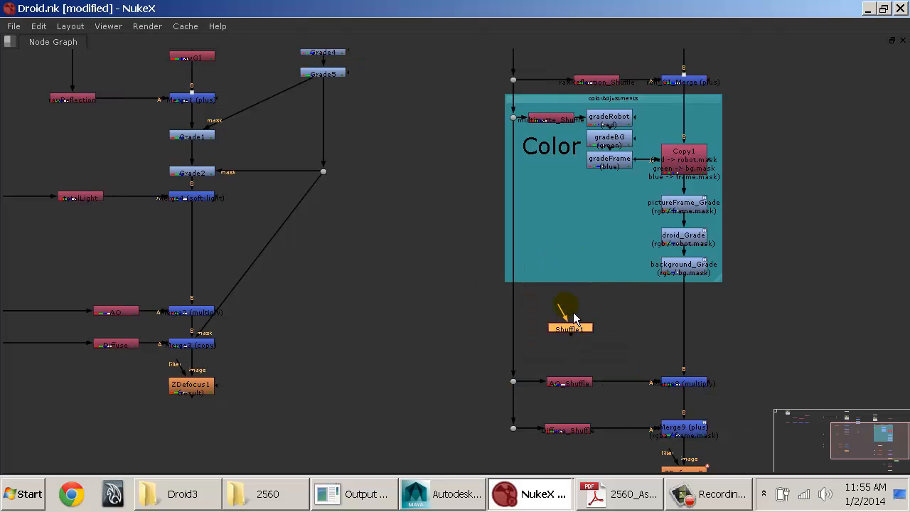
{"action": "key", "text": "ctrl"}
{"action": "left_click_drag", "start_coordinate": [521, 256], "coordinate": [584, 329], "text": "ctrl"}
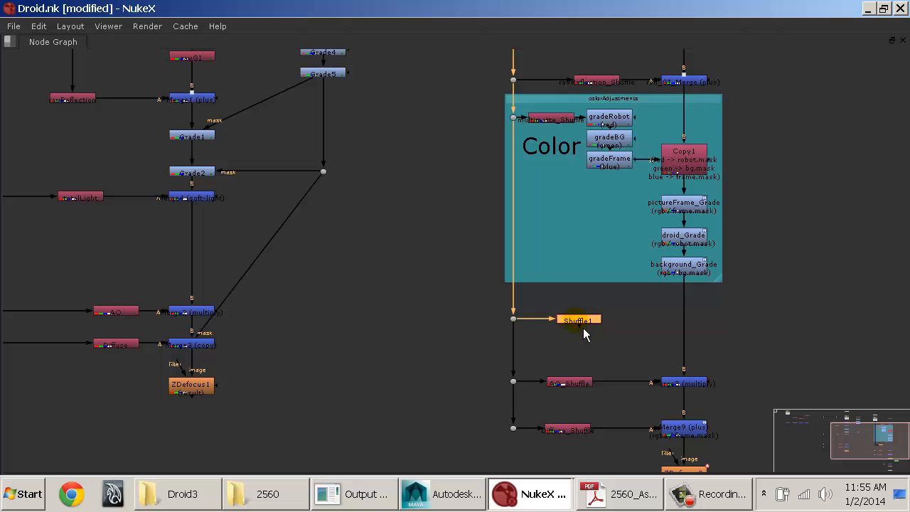
{"action": "key", "text": "space"}
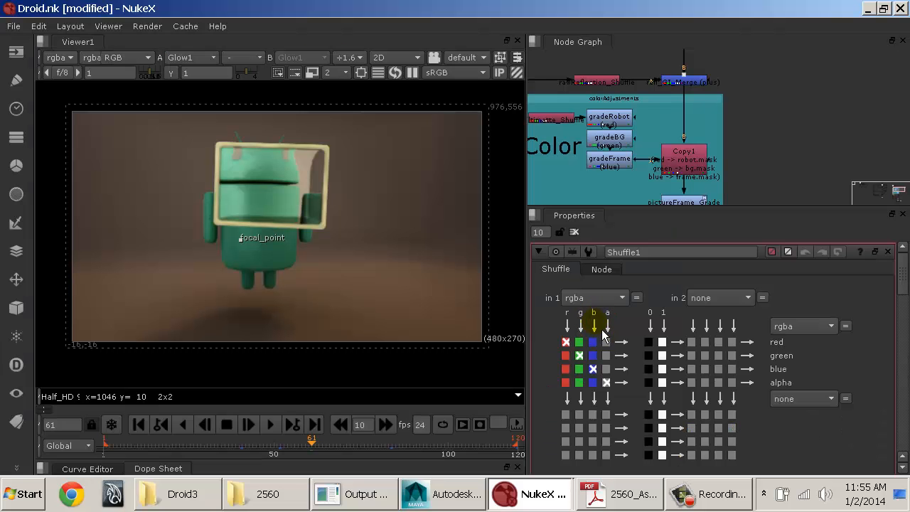
{"action": "middle_click_drag", "start_coordinate": [781, 113], "coordinate": [645, 63]}
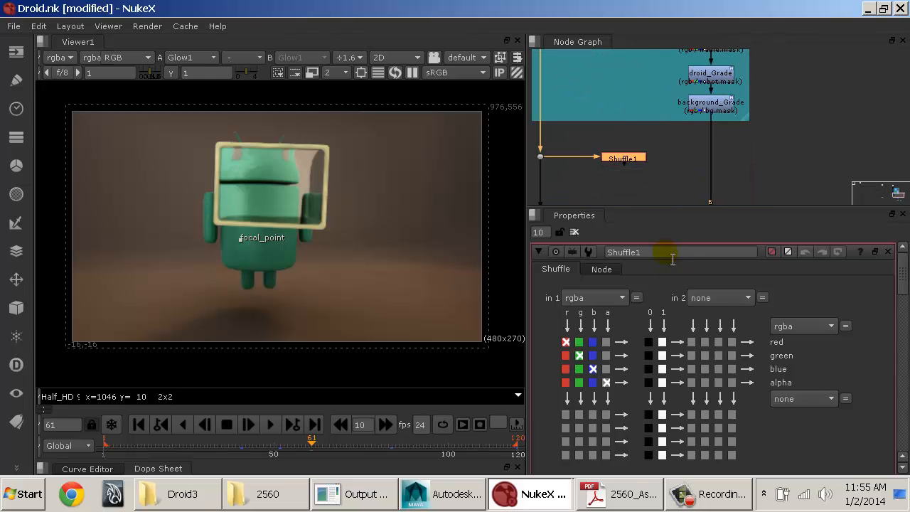
{"action": "left_click_drag", "start_coordinate": [670, 253], "coordinate": [527, 255]}
{"action": "left_click", "coordinate": [527, 255]}
{"action": "key", "text": "l"}
{"action": "key", "text": "i"}
{"action": "key", "text": "g"}
{"action": "key", "text": "h"}
{"action": "key", "text": "t"}
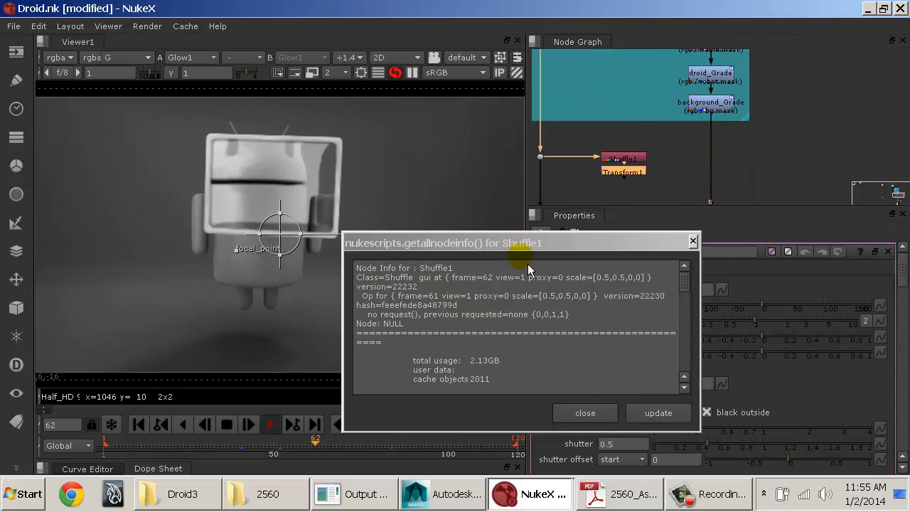
{"action": "left_click", "coordinate": [586, 412]}
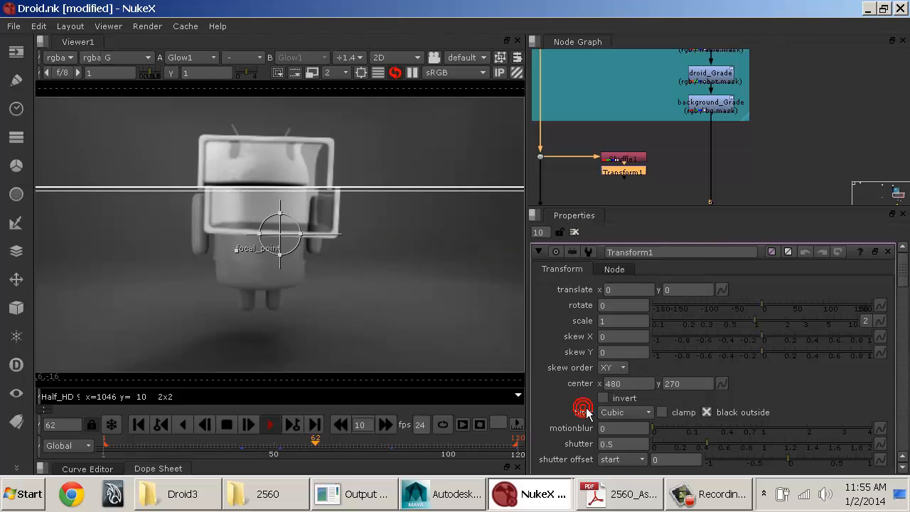
{"action": "left_click", "coordinate": [411, 73]}
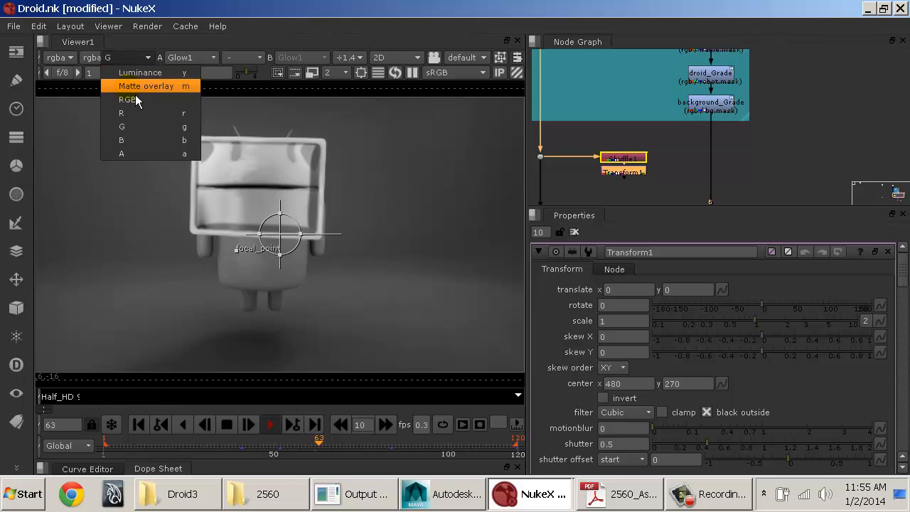
{"action": "left_click", "coordinate": [128, 100]}
{"action": "left_click", "coordinate": [222, 426]}
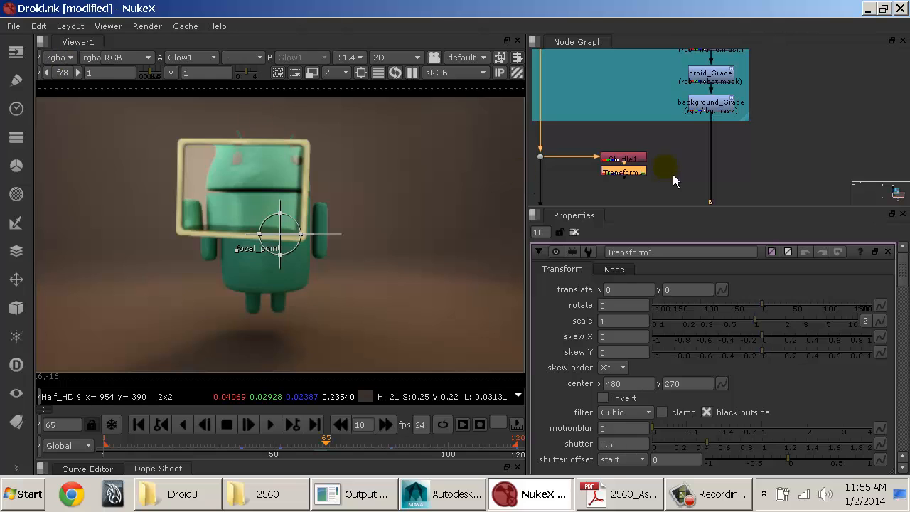
{"action": "middle_click_drag", "start_coordinate": [668, 175], "coordinate": [672, 174]}
{"action": "left_click", "coordinate": [636, 177]}
{"action": "key", "text": "Delete"}
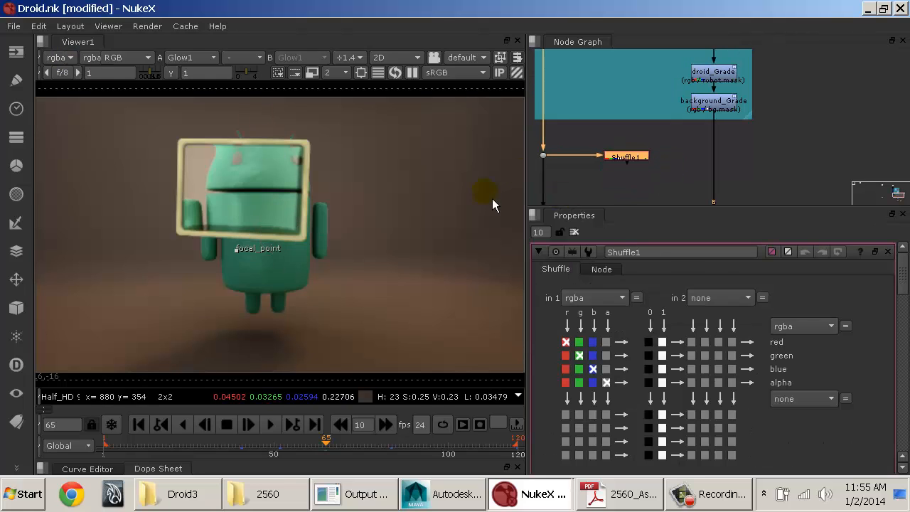
Step: Rename the new Shuffle node light_Shuffle and set its first input layer to rawLight
{"action": "double_click", "coordinate": [652, 254]}
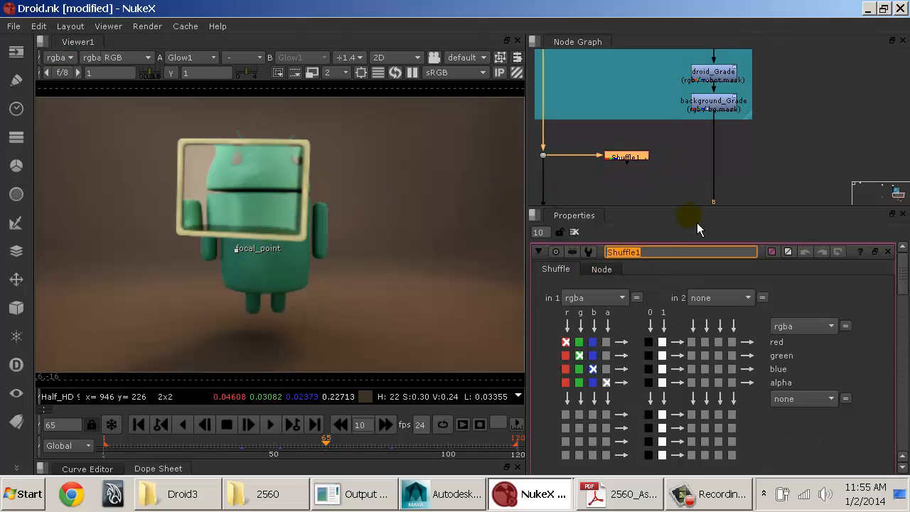
{"action": "type", "text": "light_Shuffle"}
{"action": "key", "text": "Return"}
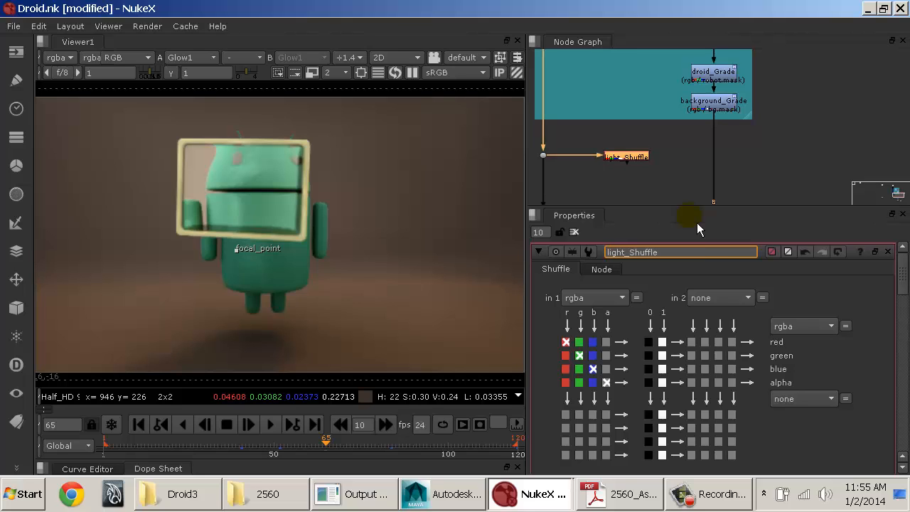
{"action": "left_click", "coordinate": [594, 298]}
{"action": "left_click", "coordinate": [611, 173]}
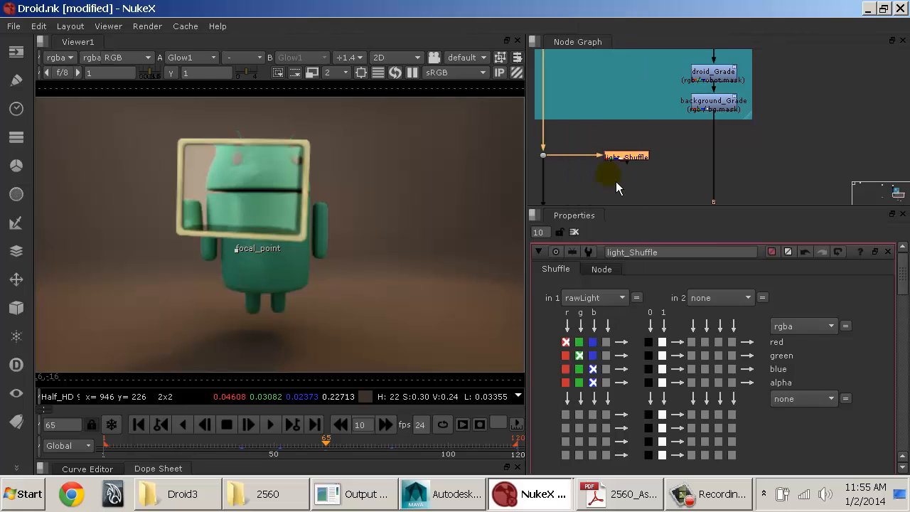
Step: Merge light_Shuffle into the main pipe below background_Grade, using the soft-light operation
{"action": "middle_click_drag", "start_coordinate": [651, 190], "coordinate": [636, 186]}
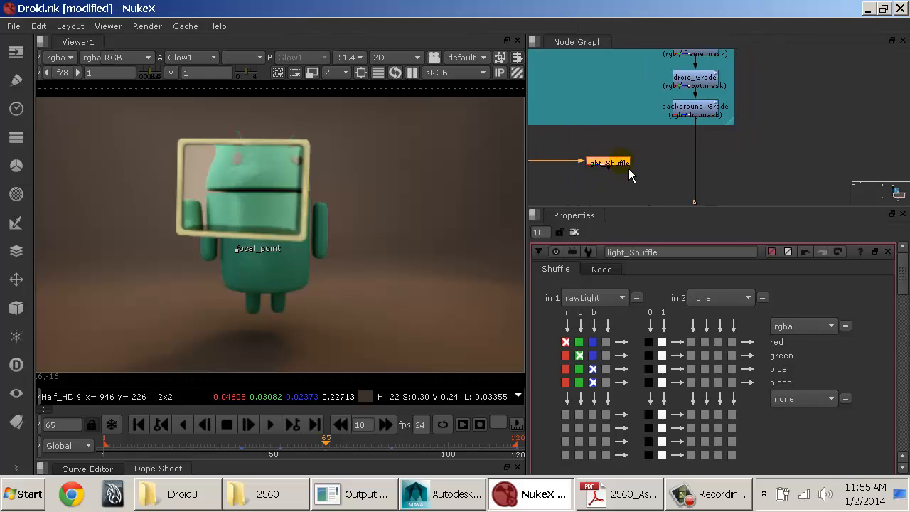
{"action": "key", "text": "m"}
{"action": "left_click_drag", "start_coordinate": [671, 167], "coordinate": [697, 162]}
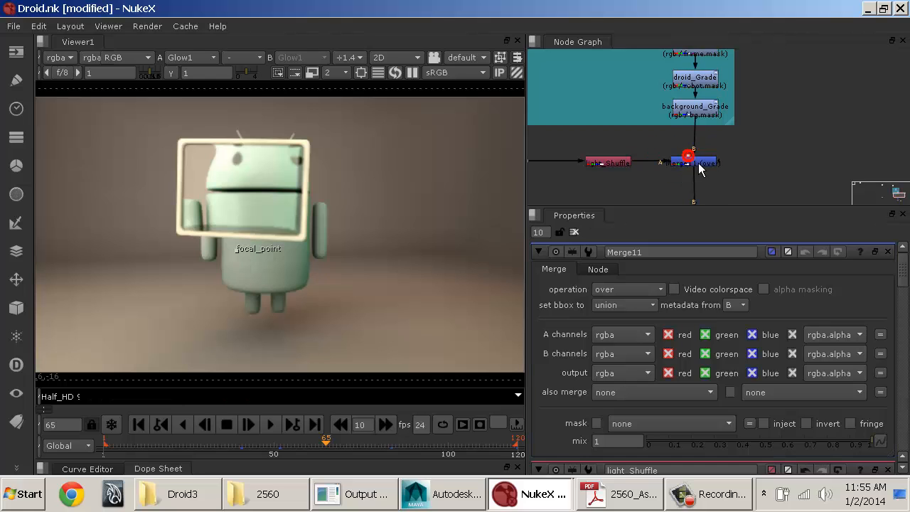
{"action": "left_click", "coordinate": [634, 291]}
{"action": "left_click", "coordinate": [651, 360]}
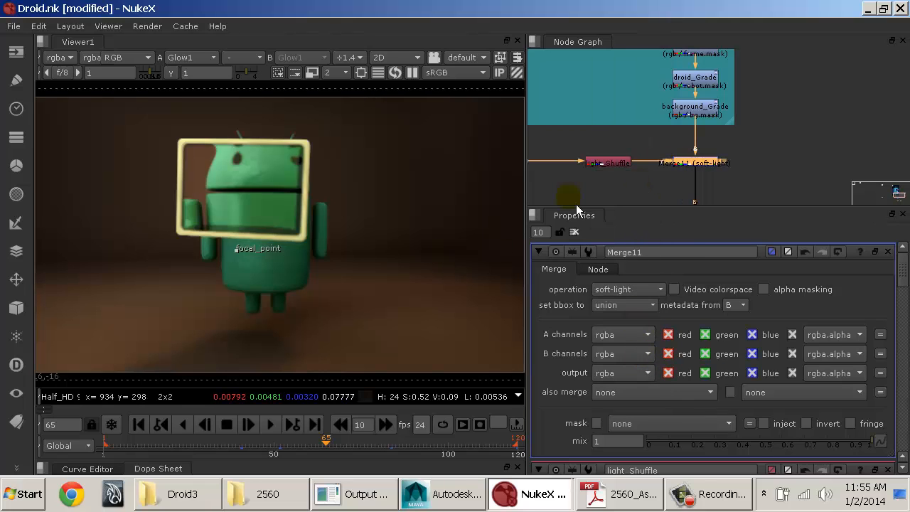
Step: Check the totalLight node's input layer in the other tree and set light_Shuffle's first input layer to rawTotalLight
{"action": "middle_click_drag", "start_coordinate": [623, 183], "coordinate": [765, 134]}
{"action": "mouse_move", "coordinate": [572, 170]}
{"action": "middle_mouse_down"}
{"action": "mouse_move", "coordinate": [681, 127]}
{"action": "mouse_move", "coordinate": [751, 177]}
{"action": "mouse_move", "coordinate": [763, 213]}
{"action": "middle_mouse_up"}
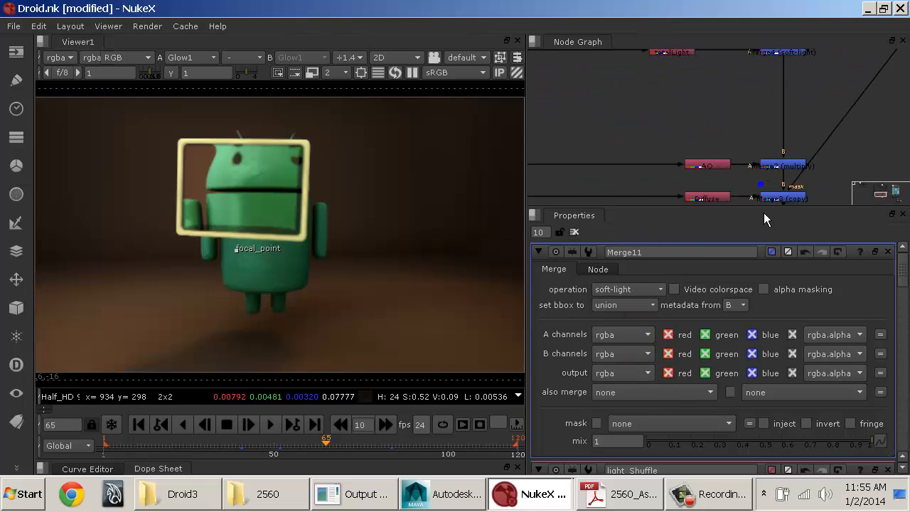
{"action": "middle_click_drag", "start_coordinate": [732, 148], "coordinate": [672, 211]}
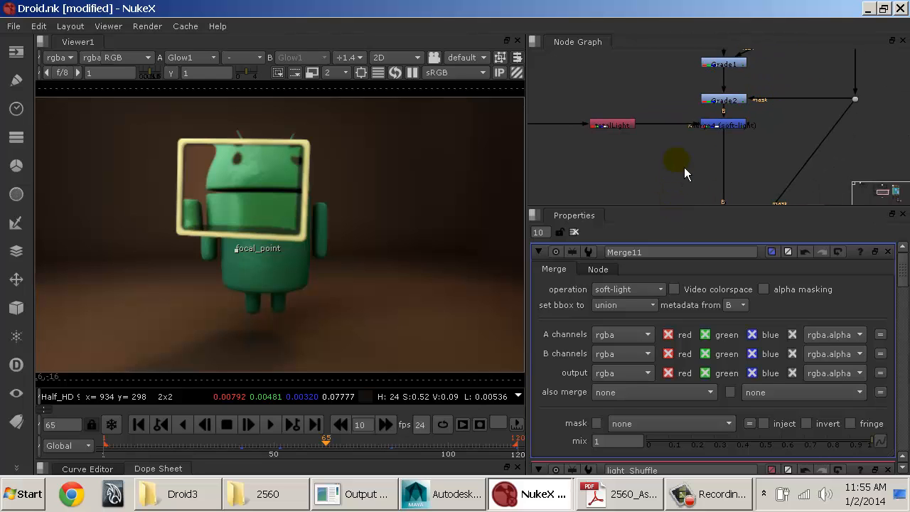
{"action": "middle_click_drag", "start_coordinate": [684, 167], "coordinate": [746, 169], "text": "alt"}
{"action": "left_click", "coordinate": [602, 109]}
{"action": "double_click", "coordinate": [607, 115]}
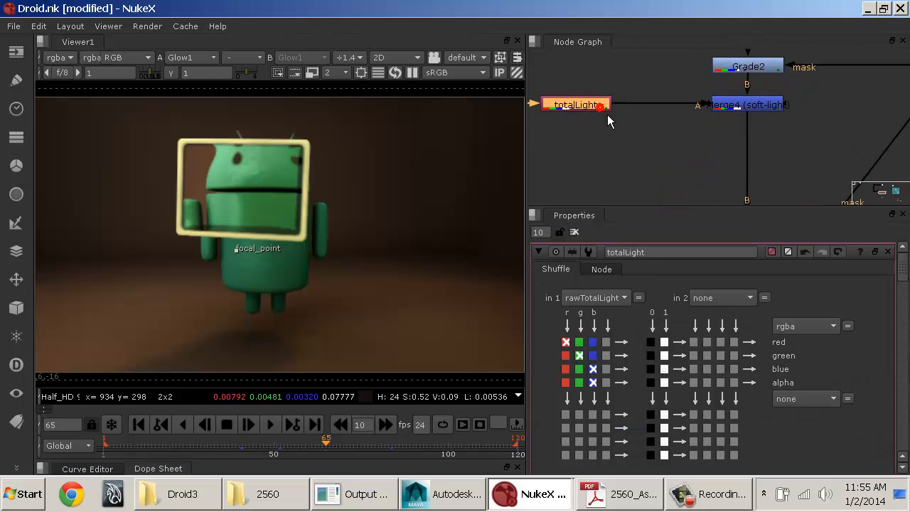
{"action": "middle_click_drag", "start_coordinate": [857, 151], "coordinate": [555, 146]}
{"action": "middle_click_drag", "start_coordinate": [802, 140], "coordinate": [578, 145]}
{"action": "middle_click_drag", "start_coordinate": [755, 166], "coordinate": [794, 74]}
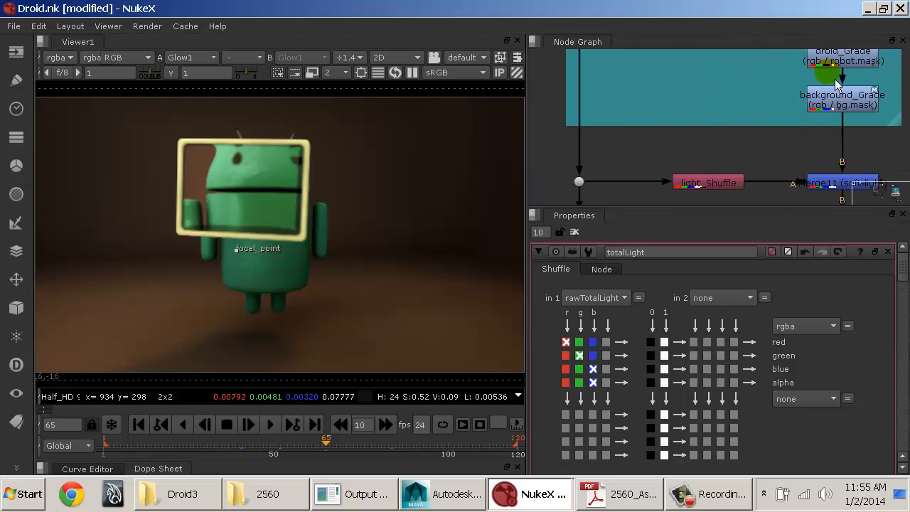
{"action": "double_click", "coordinate": [722, 179]}
{"action": "left_click", "coordinate": [596, 298]}
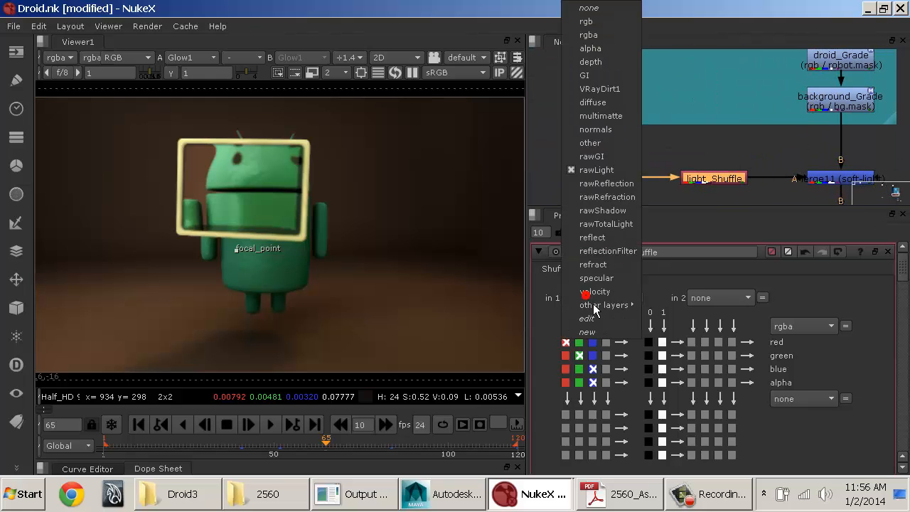
{"action": "left_click", "coordinate": [613, 227]}
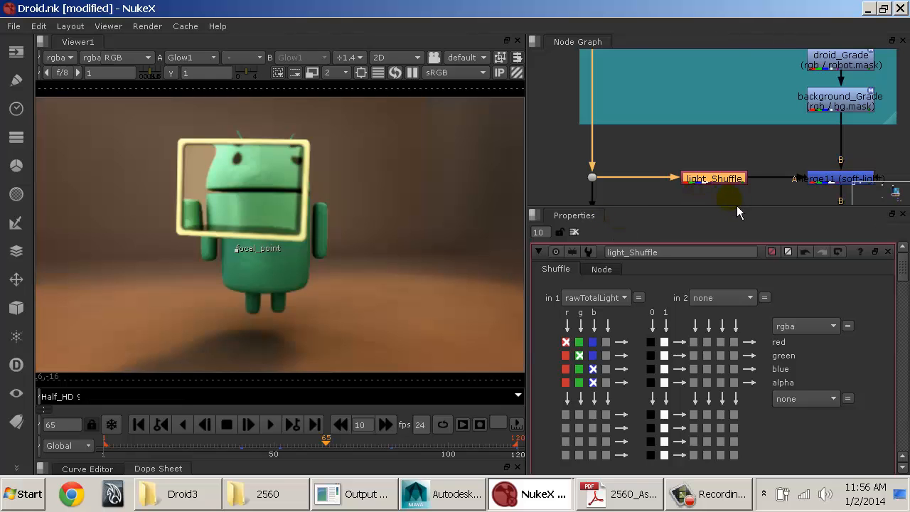
Step: Compare the AO and Diffuse merges of both trees and examine the main pipe from Viewer1 up to the soft-light merge
{"action": "middle_click_drag", "start_coordinate": [661, 199], "coordinate": [830, 201]}
{"action": "middle_click_drag", "start_coordinate": [657, 186], "coordinate": [825, 131]}
{"action": "middle_click_drag", "start_coordinate": [648, 120], "coordinate": [822, 162]}
{"action": "middle_click_drag", "start_coordinate": [729, 156], "coordinate": [859, 79]}
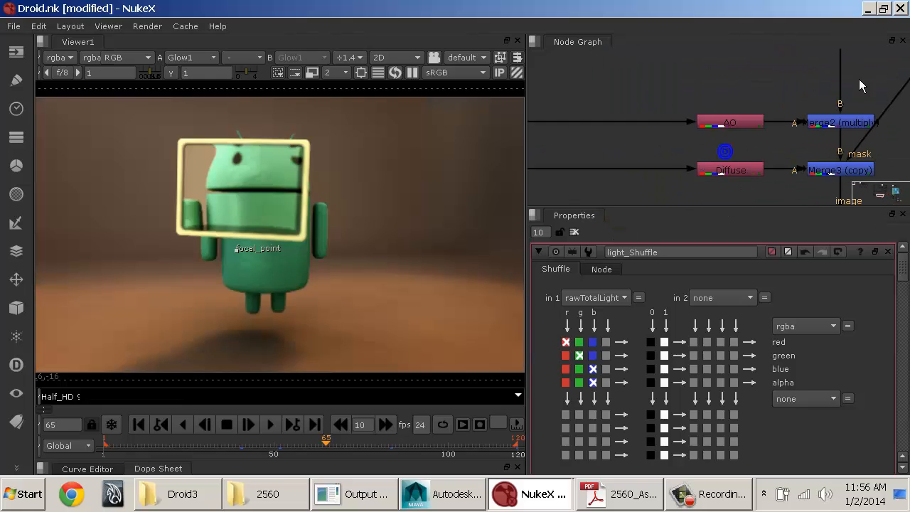
{"action": "middle_click_drag", "start_coordinate": [839, 157], "coordinate": [821, 111]}
{"action": "middle_click_drag", "start_coordinate": [863, 141], "coordinate": [526, 95]}
{"action": "middle_click_drag", "start_coordinate": [807, 113], "coordinate": [597, 117]}
{"action": "middle_click_drag", "start_coordinate": [795, 130], "coordinate": [672, 115]}
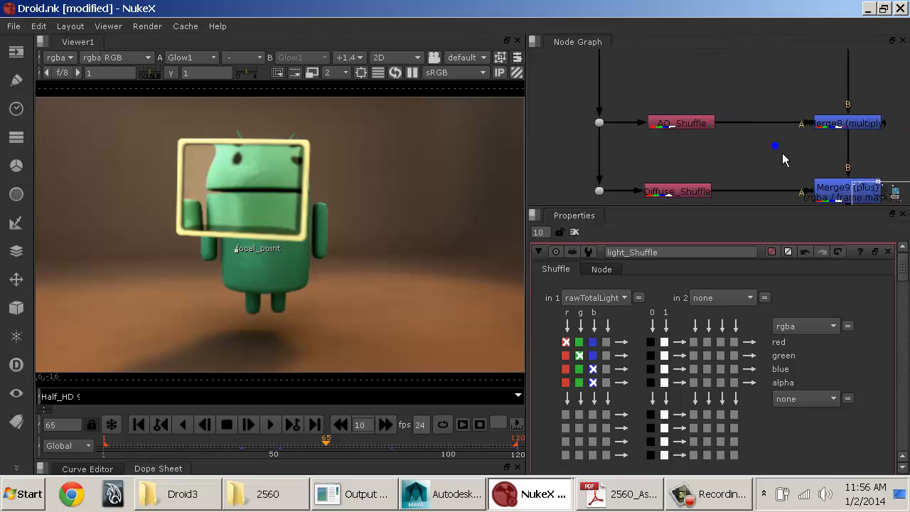
{"action": "scroll", "coordinate": [783, 154], "scroll_direction": "down", "scroll_amount": 3}
{"action": "middle_click_drag", "start_coordinate": [785, 162], "coordinate": [742, 117]}
{"action": "middle_click_drag", "start_coordinate": [780, 161], "coordinate": [714, 105]}
{"action": "middle_click_drag", "start_coordinate": [725, 169], "coordinate": [713, 118]}
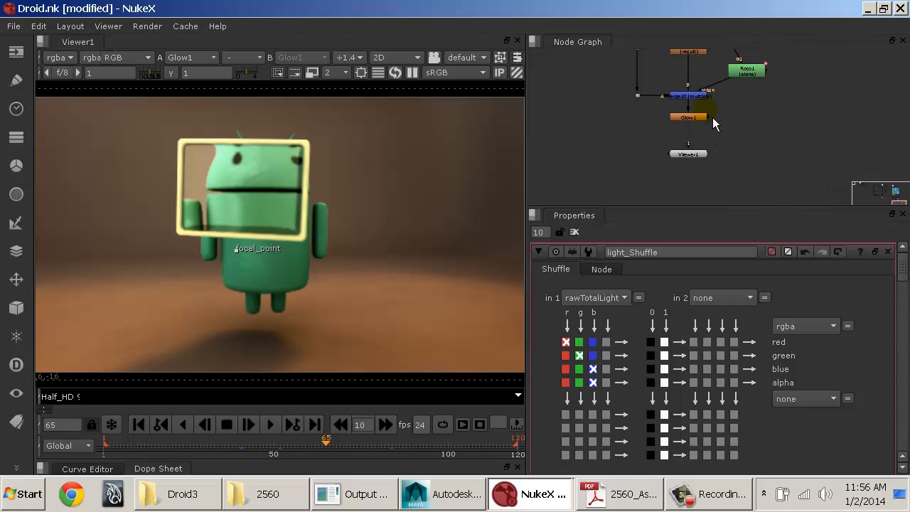
{"action": "left_click", "coordinate": [706, 120], "text": "ctrl"}
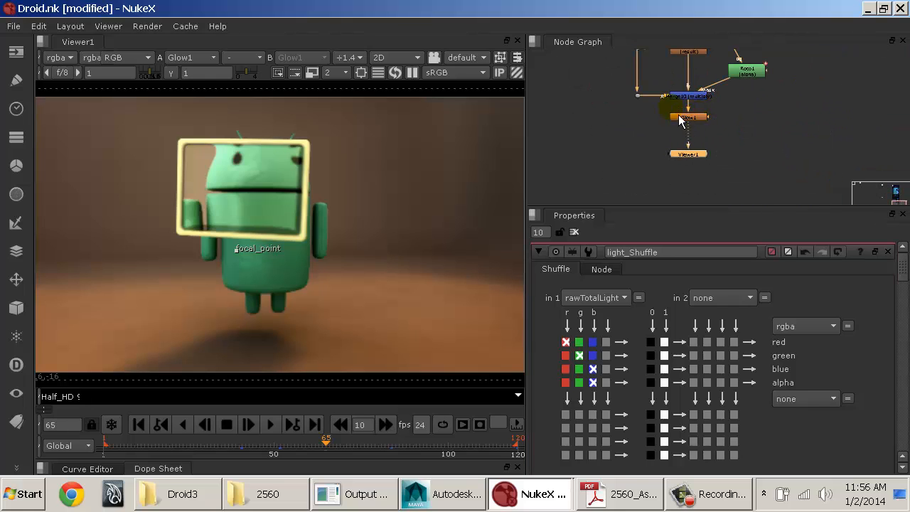
{"action": "middle_click_drag", "start_coordinate": [652, 94], "coordinate": [684, 178]}
{"action": "middle_click_drag", "start_coordinate": [672, 126], "coordinate": [677, 186]}
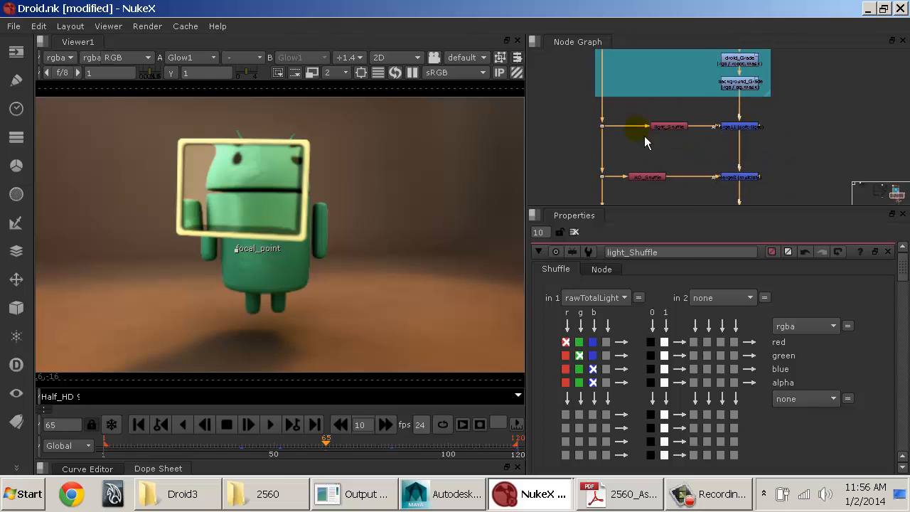
{"action": "middle_click_drag", "start_coordinate": [644, 135], "coordinate": [678, 93]}
{"action": "left_click", "coordinate": [734, 83]}
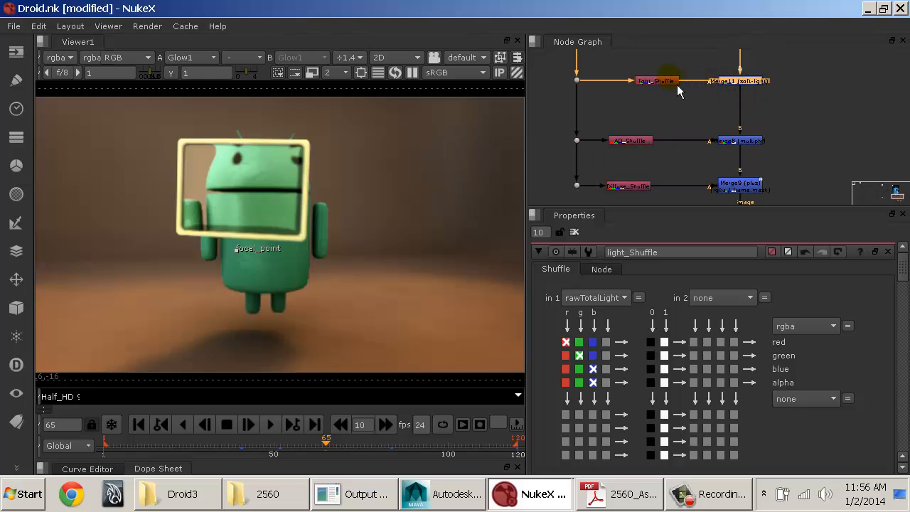
Step: Set the gain of droid_Grade to 0.16 red, 0.14 green and 0.055 blue
{"action": "middle_click_drag", "start_coordinate": [721, 139], "coordinate": [708, 200]}
{"action": "middle_click_drag", "start_coordinate": [720, 113], "coordinate": [725, 196]}
{"action": "left_click", "coordinate": [728, 117]}
{"action": "left_click", "coordinate": [728, 118]}
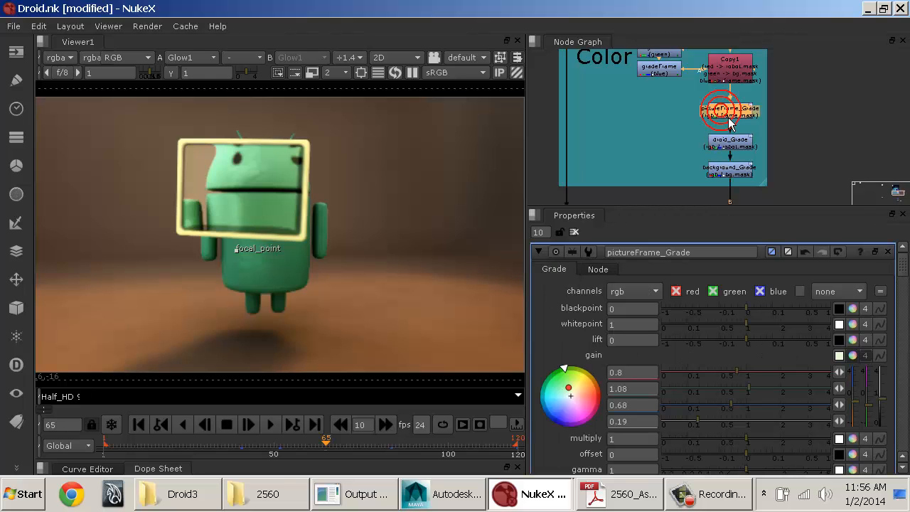
{"action": "double_click", "coordinate": [749, 151]}
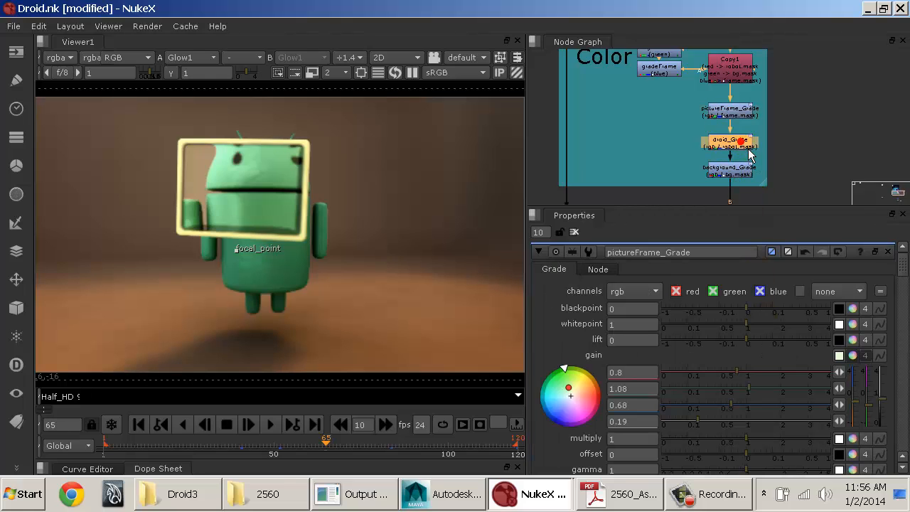
{"action": "left_click", "coordinate": [725, 377]}
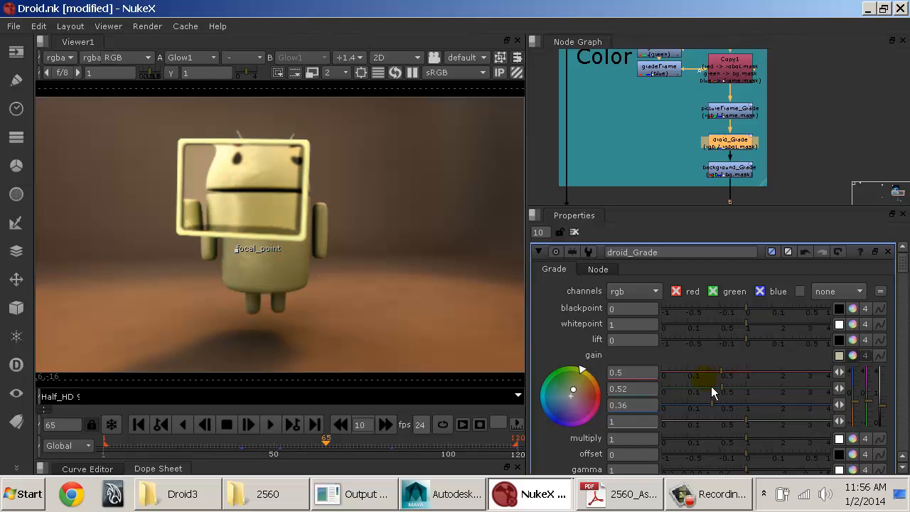
{"action": "left_click", "coordinate": [695, 372]}
{"action": "left_click", "coordinate": [694, 389]}
{"action": "left_click", "coordinate": [681, 404]}
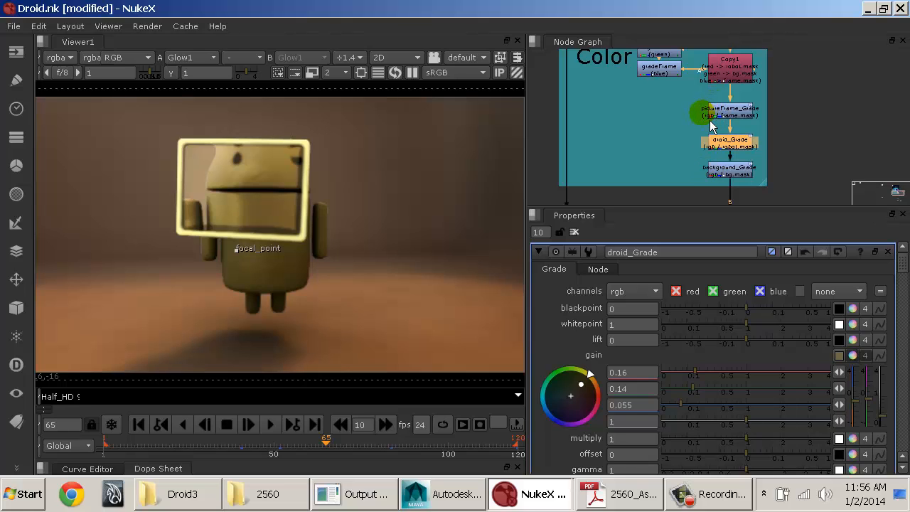
Step: Move light_Shuffle so it lines up vertically with AO_Shuffle beneath it
{"action": "key", "text": "space"}
{"action": "middle_click_drag", "start_coordinate": [657, 171], "coordinate": [555, 264]}
{"action": "scroll", "coordinate": [554, 264], "scroll_direction": "up", "scroll_amount": 5}
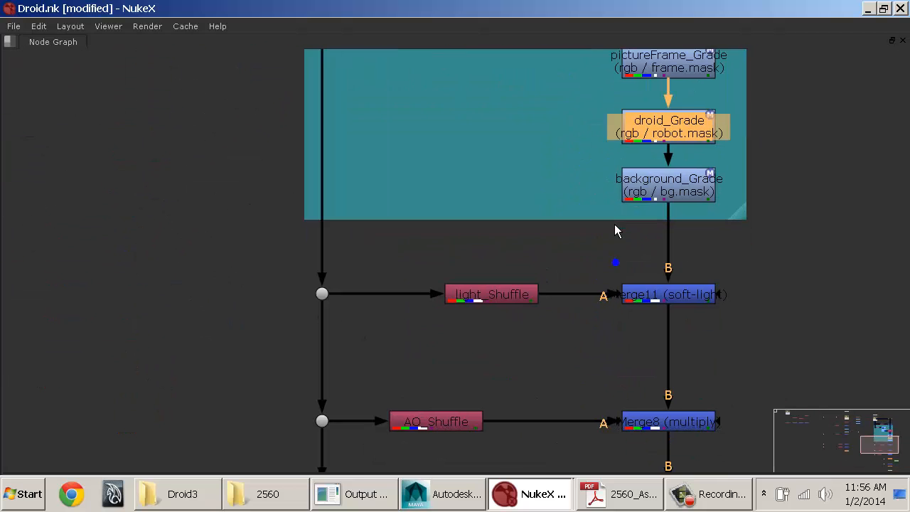
{"action": "left_click_drag", "start_coordinate": [492, 300], "coordinate": [434, 300]}
{"action": "scroll", "coordinate": [508, 293], "scroll_direction": "down", "scroll_amount": 4}
{"action": "middle_click_drag", "start_coordinate": [560, 299], "coordinate": [461, 180]}
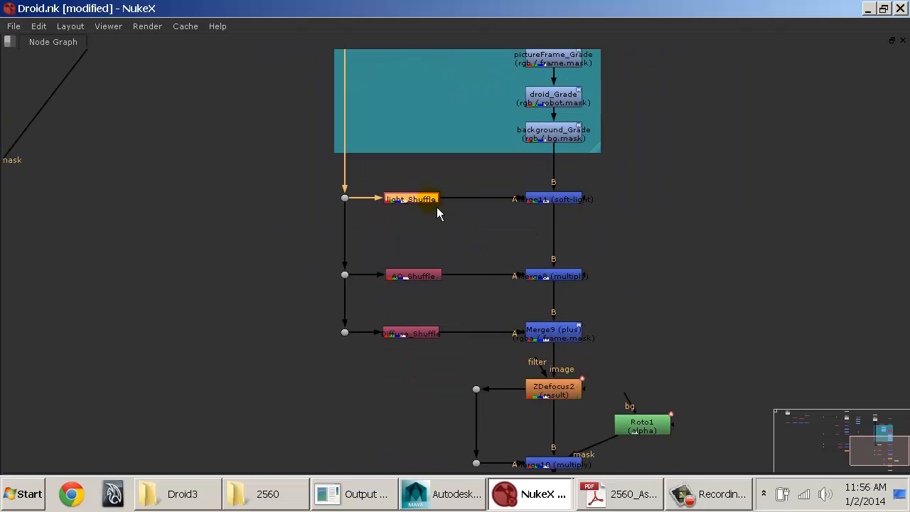
Step: Compare the composite with and without the soft-light merge by repeatedly disabling and re-enabling Merge11
{"action": "left_click", "coordinate": [559, 206]}
{"action": "key", "text": "space"}
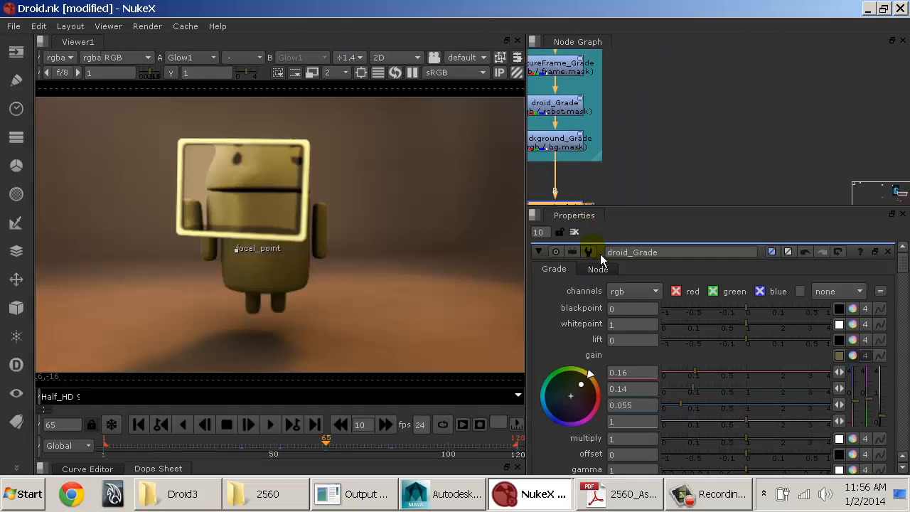
{"action": "middle_click_drag", "start_coordinate": [696, 131], "coordinate": [778, 129]}
{"action": "left_click", "coordinate": [776, 128]}
{"action": "key", "text": "d"}
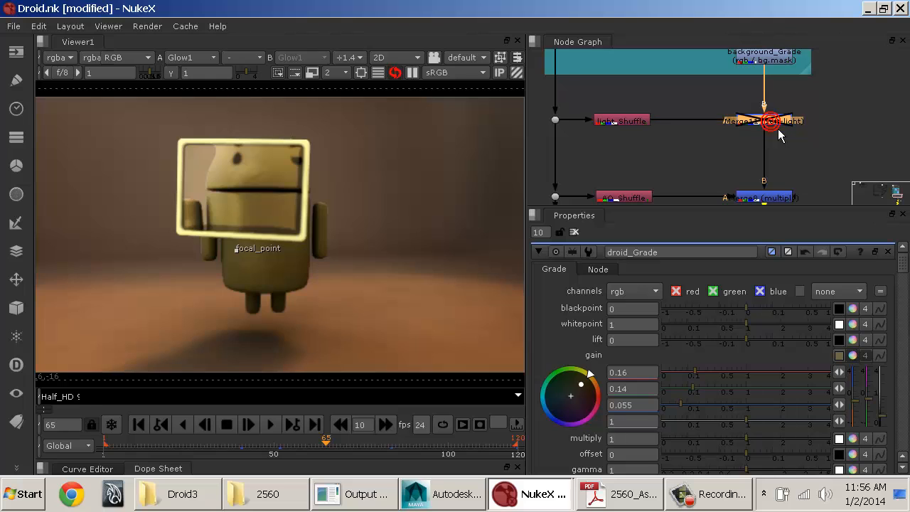
{"action": "key", "text": "d"}
{"action": "key", "text": "d"}
{"action": "key", "text": "d"}
{"action": "key", "text": "d"}
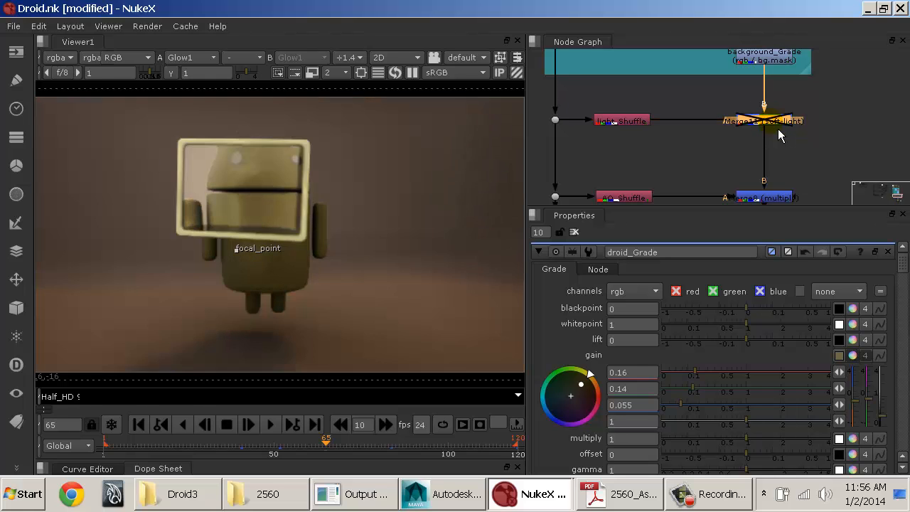
{"action": "key", "text": "d"}
{"action": "key", "text": "d"}
{"action": "key", "text": "d"}
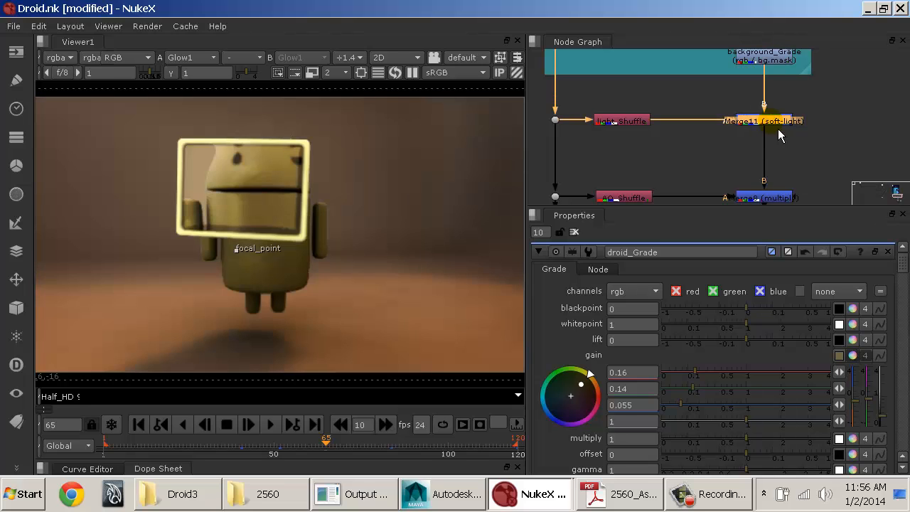
{"action": "key", "text": "d"}
{"action": "key", "text": "d"}
{"action": "key", "text": "space"}
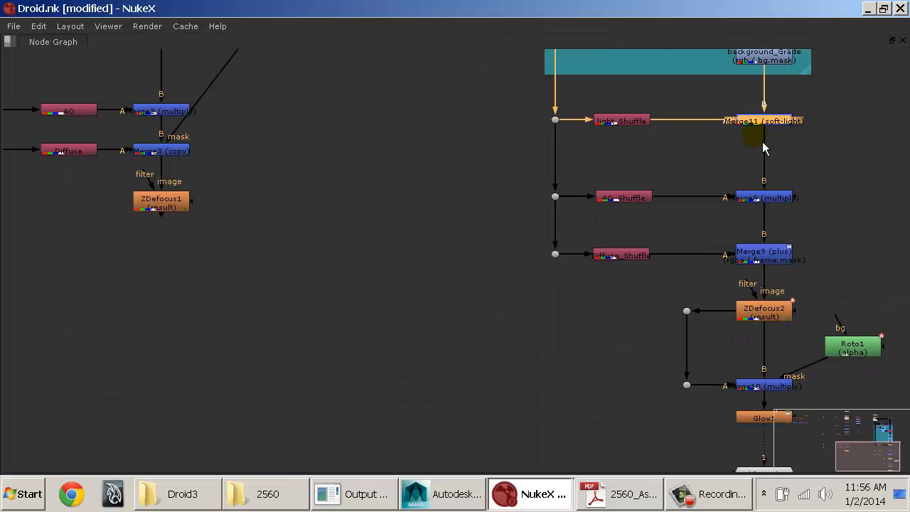
Step: Set the gain of pictureFrame_Grade to 0.33 red, 0.98 green, 0.11 blue and 0.08 alpha
{"action": "middle_click_drag", "start_coordinate": [763, 141], "coordinate": [604, 196]}
{"action": "left_click_drag", "start_coordinate": [317, 225], "coordinate": [679, 338]}
{"action": "middle_click_drag", "start_coordinate": [622, 192], "coordinate": [545, 328]}
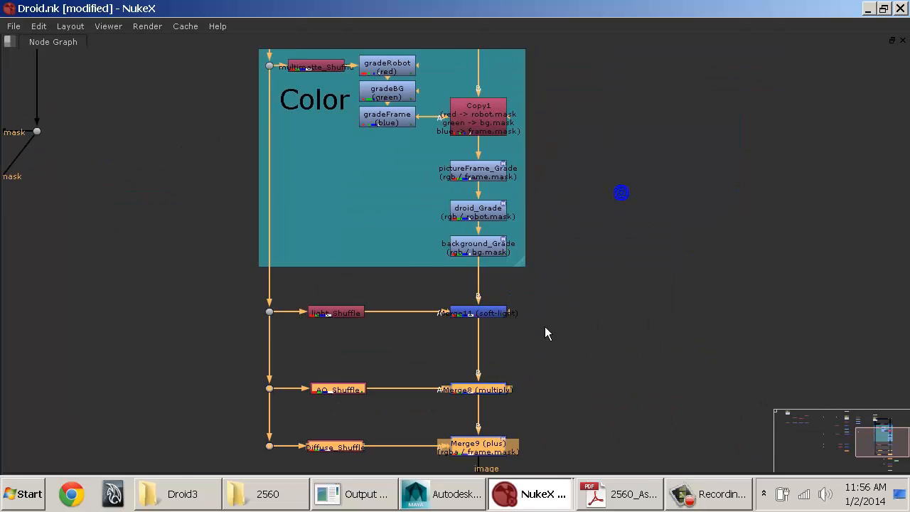
{"action": "key", "text": "space"}
{"action": "middle_click_drag", "start_coordinate": [671, 177], "coordinate": [799, 93]}
{"action": "left_click", "coordinate": [756, 110]}
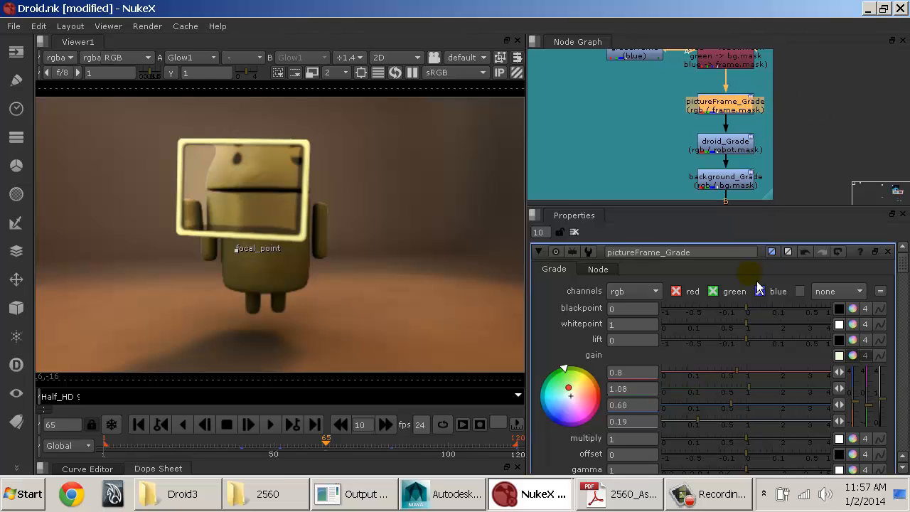
{"action": "mouse_move", "coordinate": [746, 386]}
{"action": "left_mouse_down"}
{"action": "mouse_move", "coordinate": [726, 377]}
{"action": "mouse_move", "coordinate": [704, 401]}
{"action": "left_mouse_up"}
{"action": "left_click", "coordinate": [695, 406]}
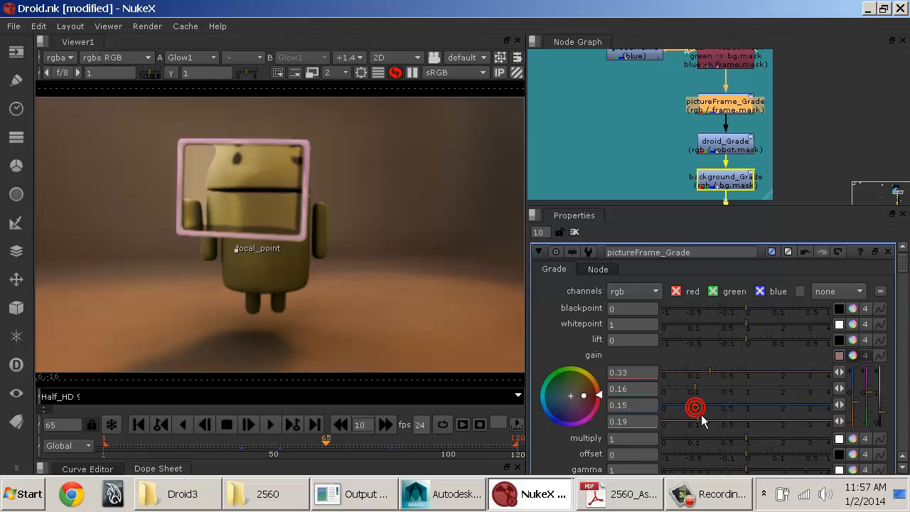
{"action": "left_click", "coordinate": [689, 419]}
{"action": "mouse_move", "coordinate": [695, 389]}
{"action": "left_mouse_down"}
{"action": "mouse_move", "coordinate": [738, 404]}
{"action": "mouse_move", "coordinate": [746, 393]}
{"action": "left_mouse_up"}
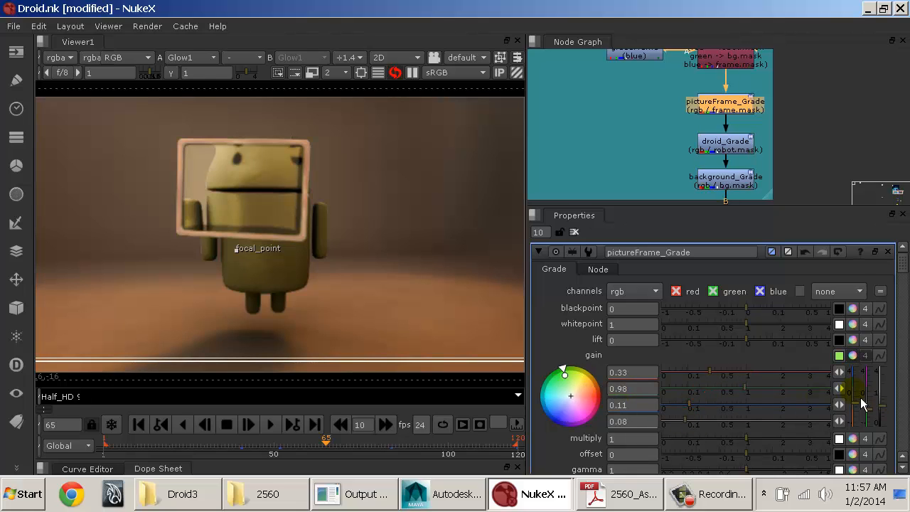
Step: Raise pictureFrame_Grade's red gain to 2.1, then shift the gain hue toward green on the color wheel
{"action": "left_click_drag", "start_coordinate": [742, 375], "coordinate": [785, 376]}
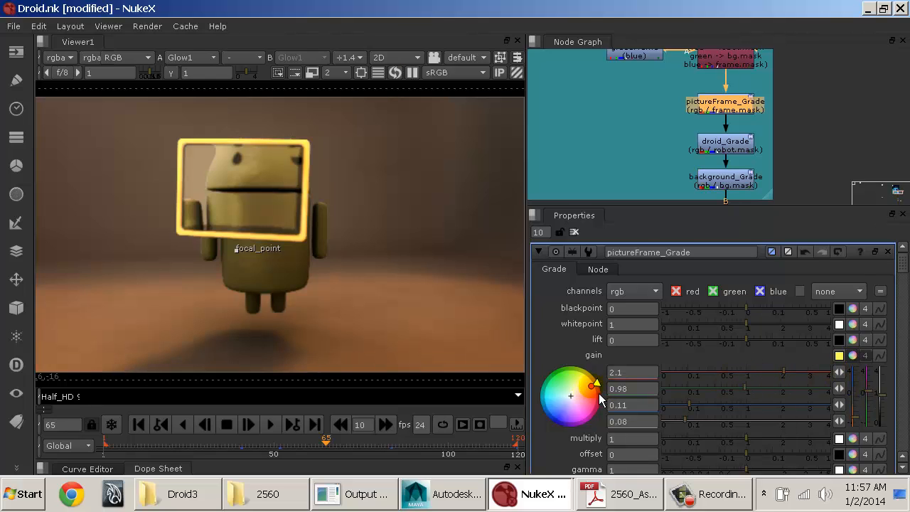
{"action": "mouse_move", "coordinate": [591, 387]}
{"action": "left_mouse_down"}
{"action": "mouse_move", "coordinate": [596, 418]}
{"action": "mouse_move", "coordinate": [515, 401]}
{"action": "left_mouse_up"}
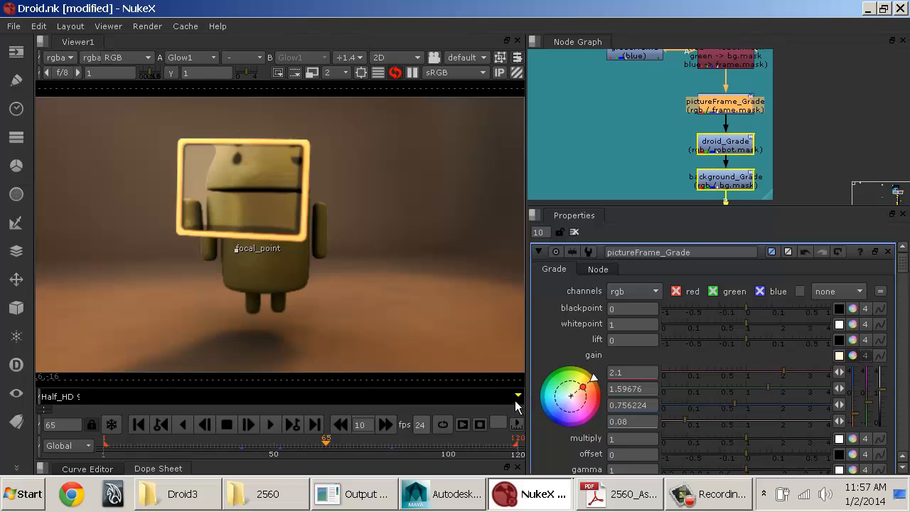
{"action": "left_click_drag", "start_coordinate": [600, 384], "coordinate": [573, 381]}
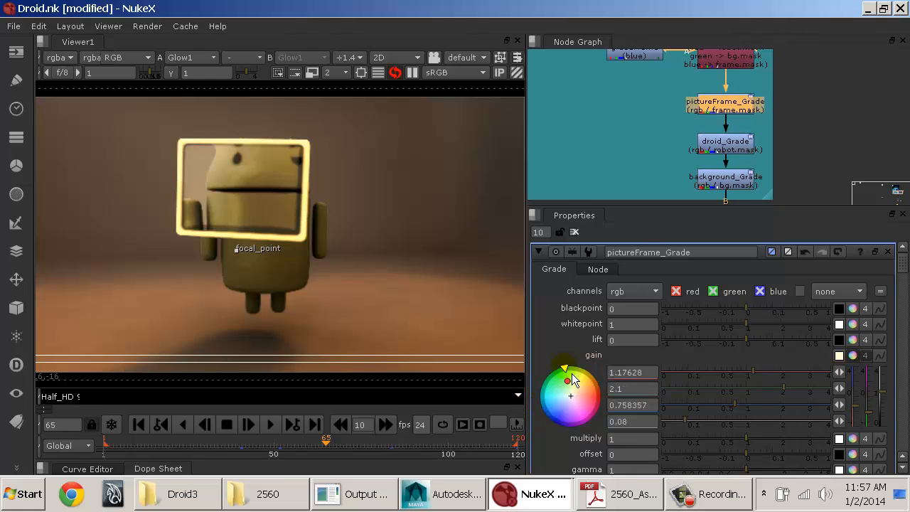
Step: Set the red gain of droid_Grade to 0.24
{"action": "double_click", "coordinate": [726, 145]}
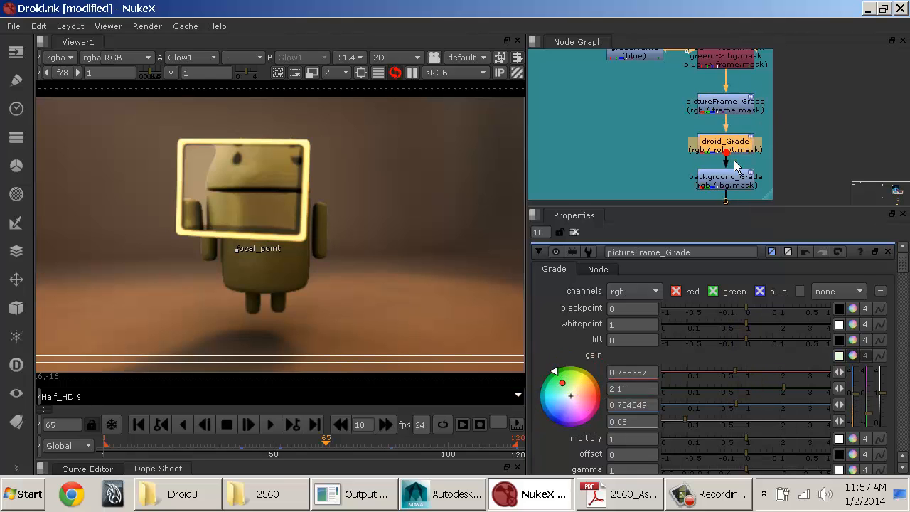
{"action": "mouse_move", "coordinate": [709, 378]}
{"action": "left_mouse_down"}
{"action": "mouse_move", "coordinate": [727, 379]}
{"action": "mouse_move", "coordinate": [709, 379]}
{"action": "left_mouse_up"}
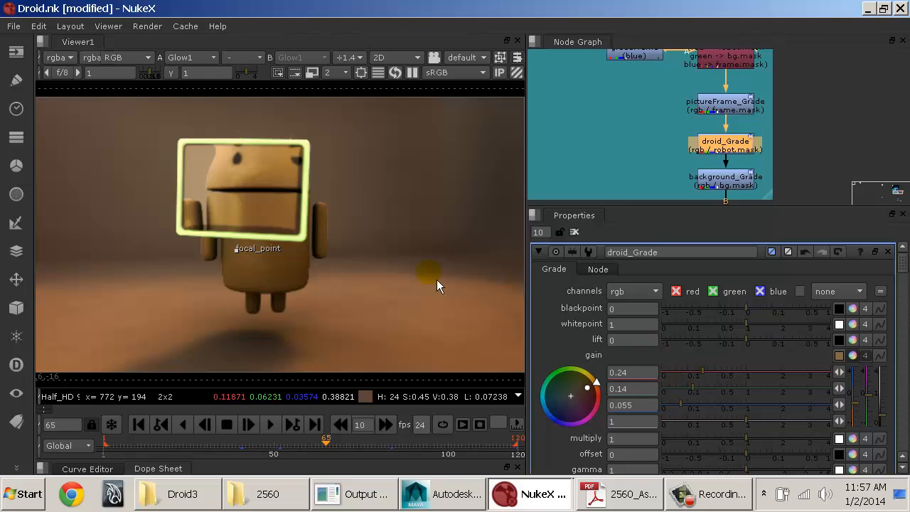
{"action": "middle_click_drag", "start_coordinate": [695, 158], "coordinate": [725, 77]}
{"action": "mouse_move", "coordinate": [720, 174]}
{"action": "middle_mouse_down"}
{"action": "mouse_move", "coordinate": [723, 131]}
{"action": "mouse_move", "coordinate": [722, 162]}
{"action": "middle_mouse_up"}
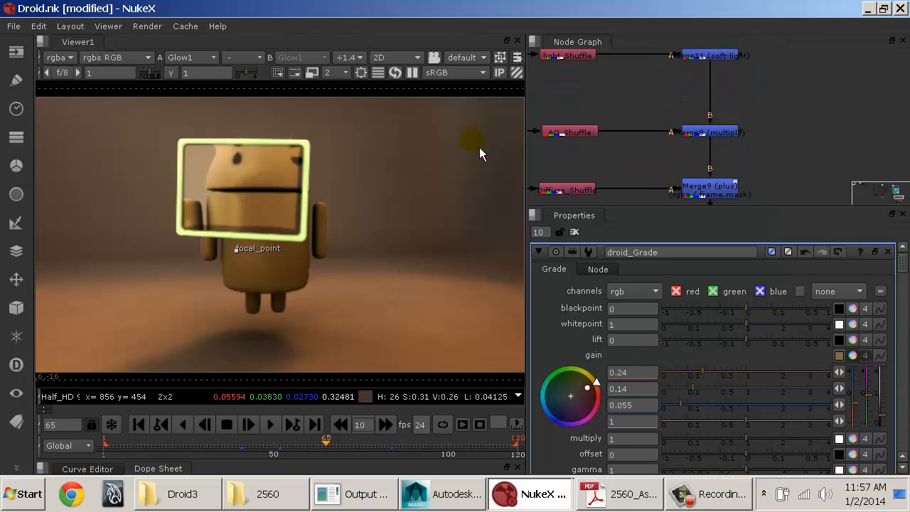
Step: Turn on the viewer's region of interest and fit its rectangle around the droid
{"action": "left_click", "coordinate": [368, 80]}
{"action": "left_click_drag", "start_coordinate": [402, 237], "coordinate": [328, 235]}
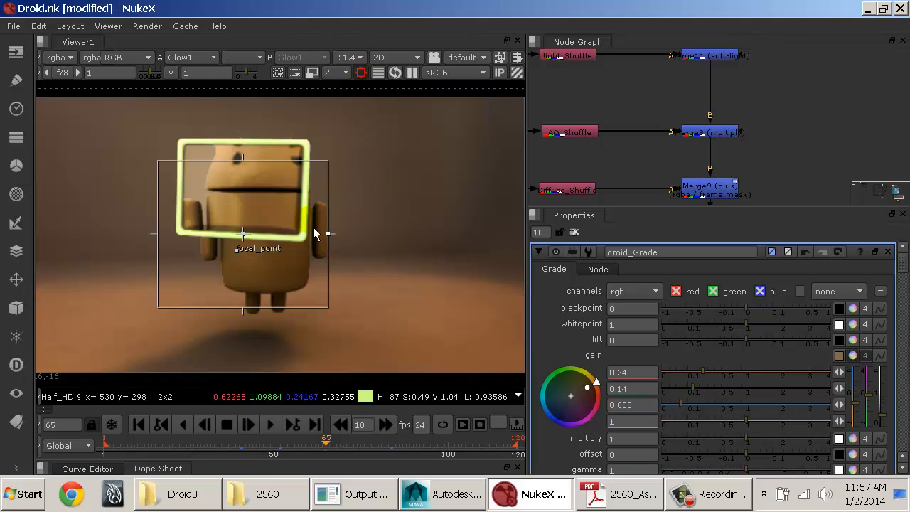
{"action": "left_click_drag", "start_coordinate": [242, 160], "coordinate": [249, 128]}
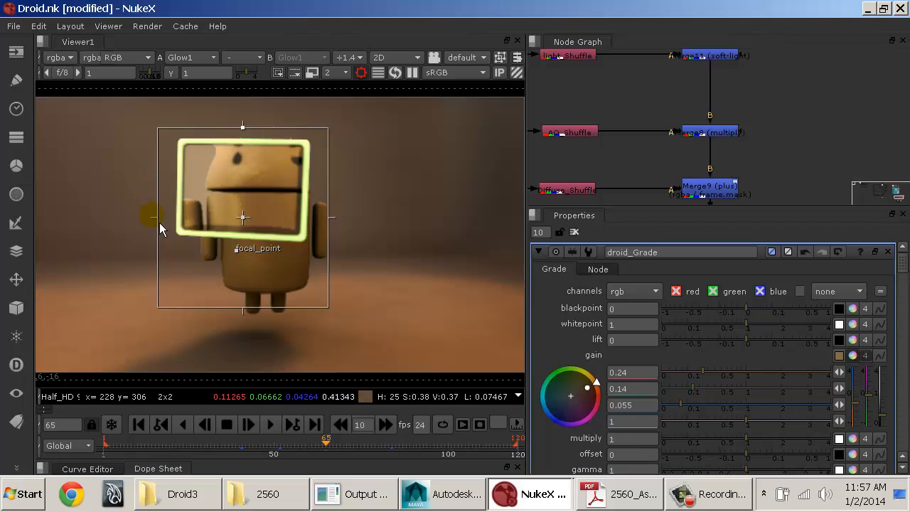
{"action": "left_click_drag", "start_coordinate": [159, 223], "coordinate": [190, 226]}
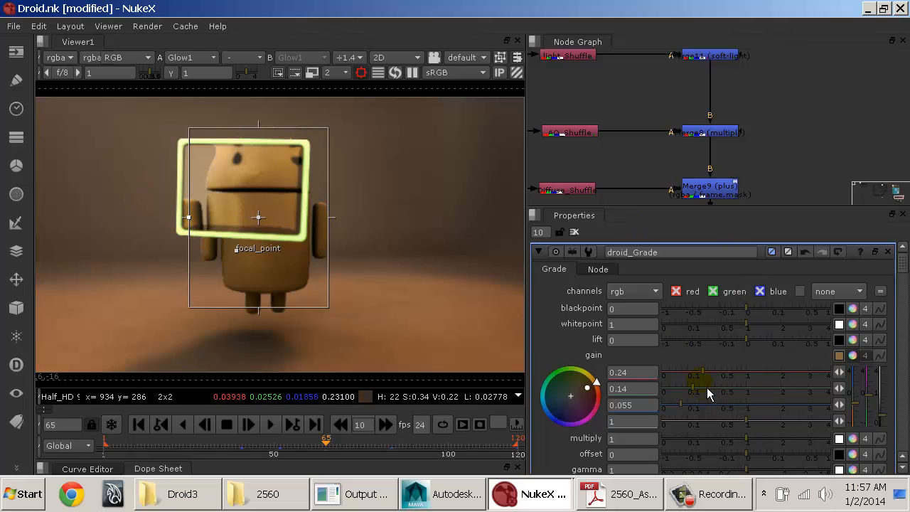
Step: Set the gain of droid_Grade to 0.09 red, 0.21 green and 0.6 blue
{"action": "left_click_drag", "start_coordinate": [707, 388], "coordinate": [701, 405]}
{"action": "left_click", "coordinate": [697, 405]}
{"action": "left_click", "coordinate": [707, 405]}
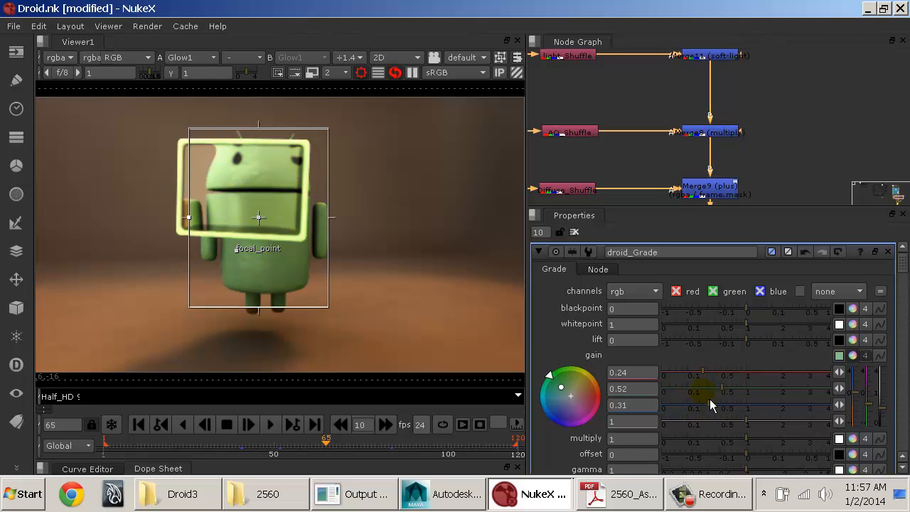
{"action": "left_click", "coordinate": [700, 389]}
{"action": "left_click", "coordinate": [709, 405]}
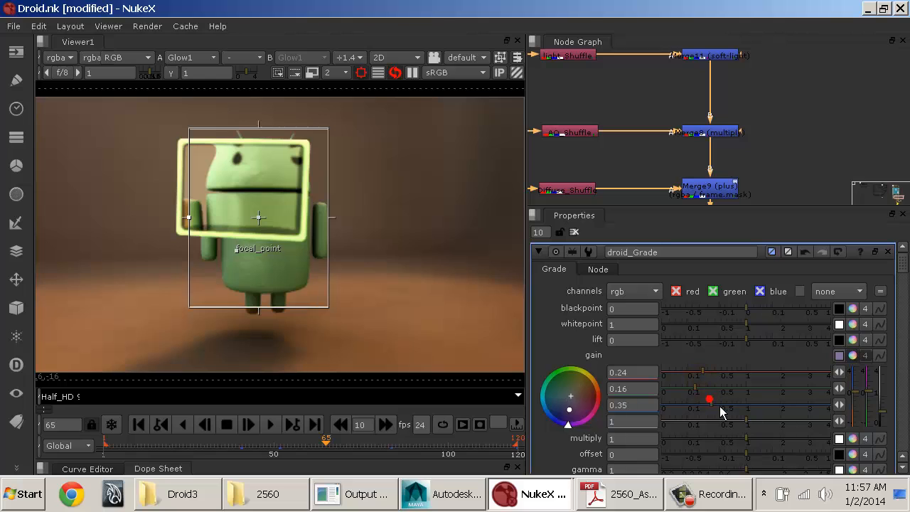
{"action": "left_click", "coordinate": [713, 405]}
{"action": "left_click", "coordinate": [687, 372]}
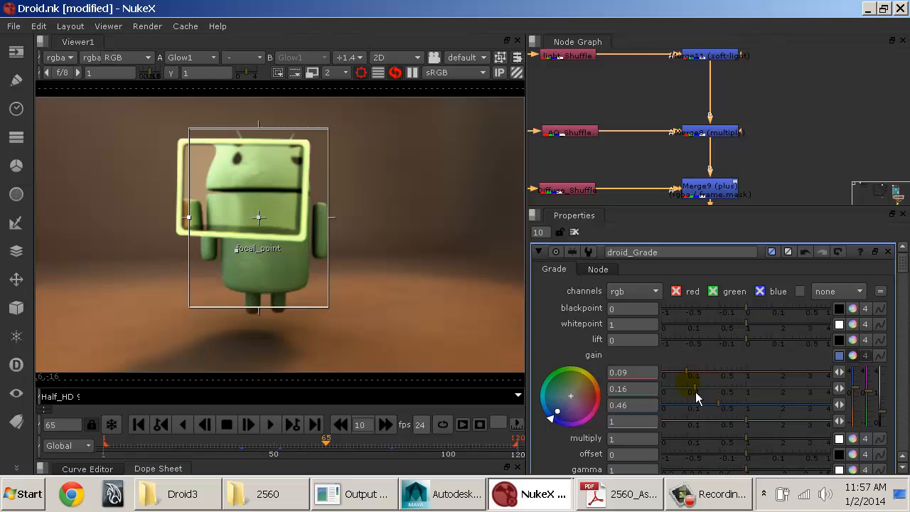
{"action": "left_click", "coordinate": [696, 390]}
{"action": "left_click", "coordinate": [735, 411]}
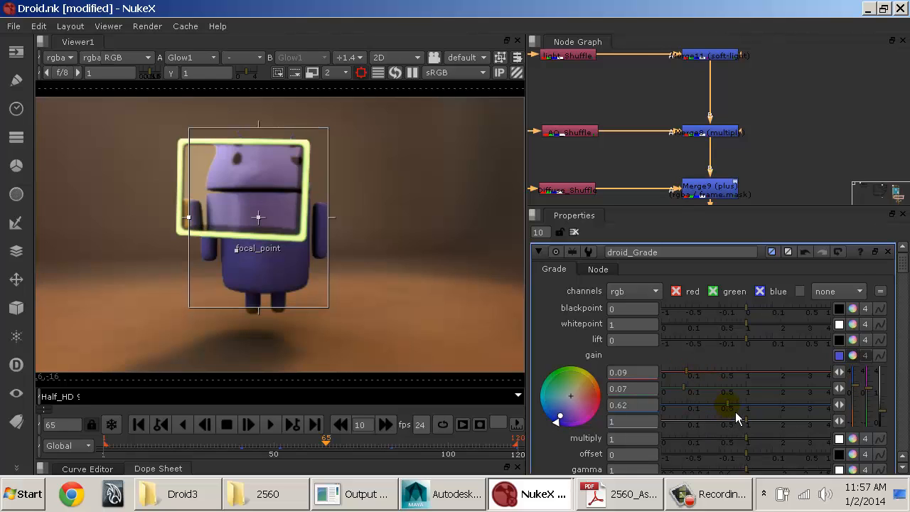
{"action": "left_click", "coordinate": [689, 387]}
{"action": "left_click", "coordinate": [695, 388]}
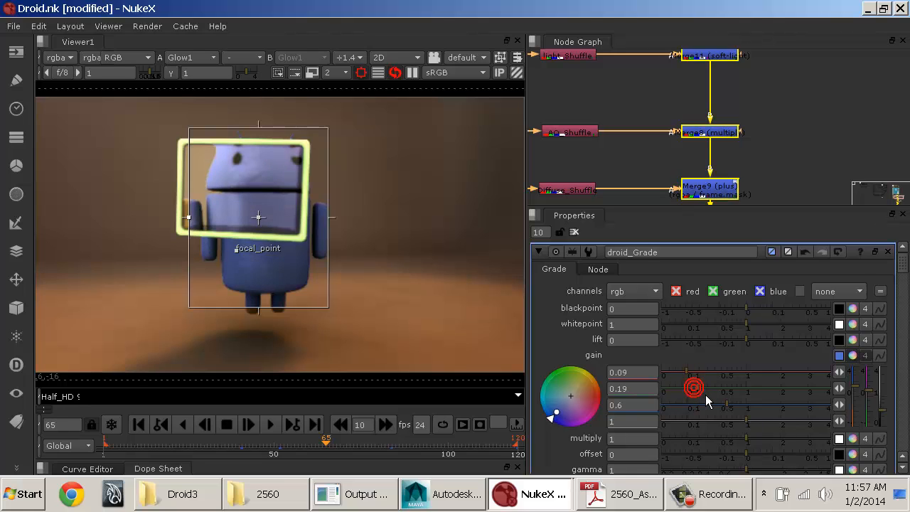
{"action": "left_click", "coordinate": [700, 389]}
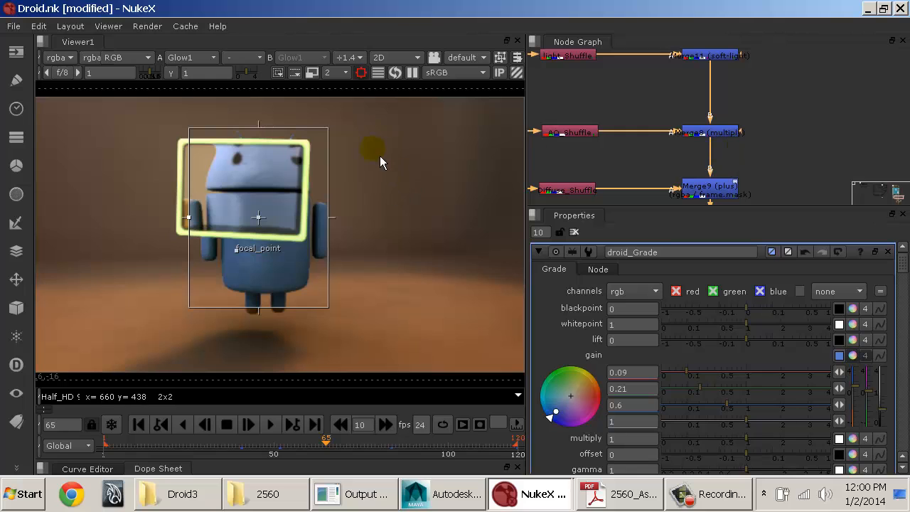
Step: Set background_Grade's gain to 0.25 red, 0.19 green and 0.14 blue, and widen the region of interest over the background beside the droid
{"action": "mouse_move", "coordinate": [755, 183]}
{"action": "middle_mouse_down"}
{"action": "mouse_move", "coordinate": [754, 55]}
{"action": "mouse_move", "coordinate": [748, 199]}
{"action": "middle_mouse_up"}
{"action": "middle_click_drag", "start_coordinate": [756, 108], "coordinate": [808, 148]}
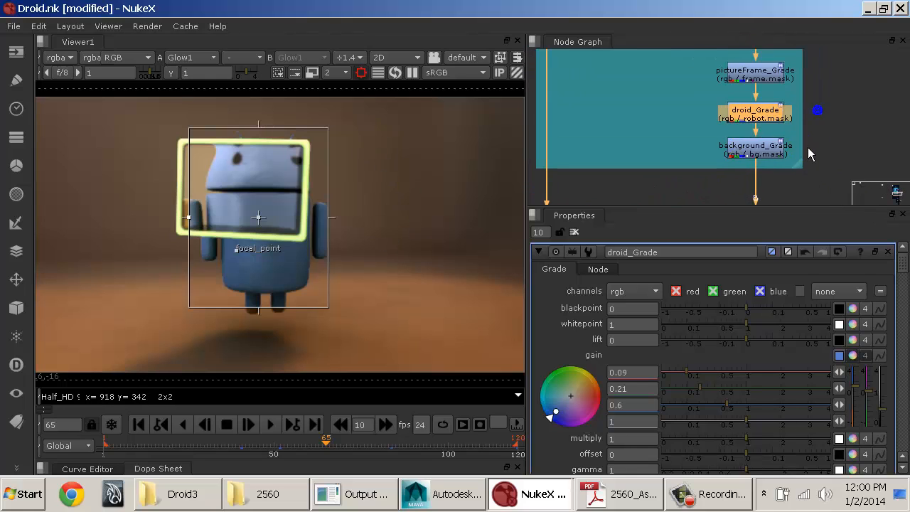
{"action": "double_click", "coordinate": [755, 147]}
{"action": "left_click_drag", "start_coordinate": [716, 377], "coordinate": [697, 413]}
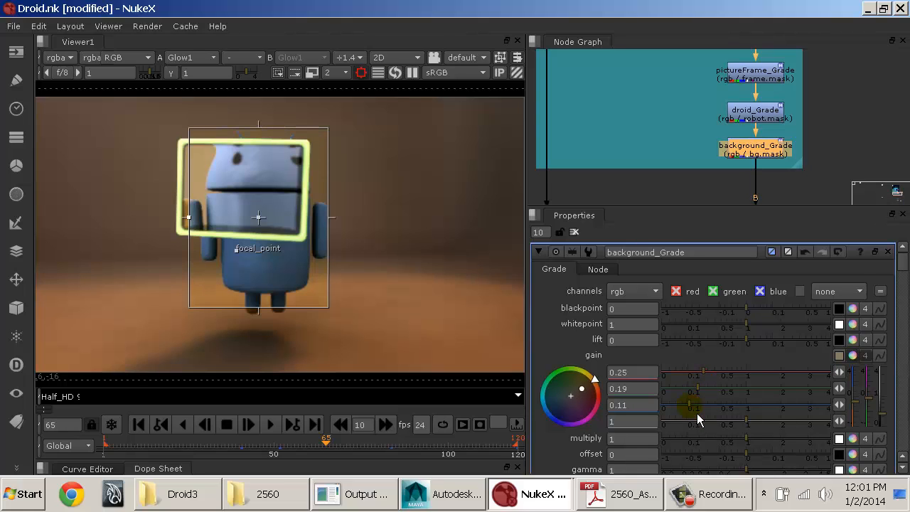
{"action": "left_click", "coordinate": [698, 415]}
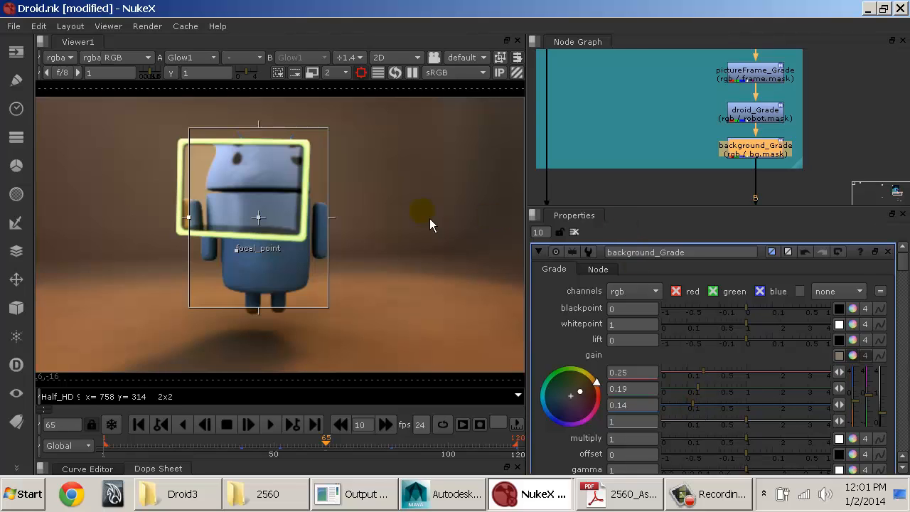
{"action": "left_click_drag", "start_coordinate": [342, 224], "coordinate": [451, 227]}
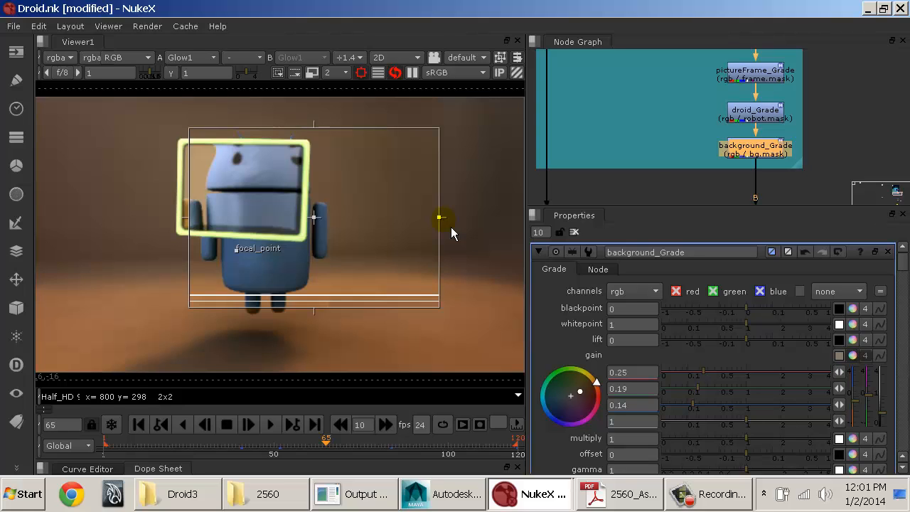
Step: Set the gain of pictureFrame_Grade to 0.04 red, 0.04 green and 0.05 blue
{"action": "double_click", "coordinate": [783, 81]}
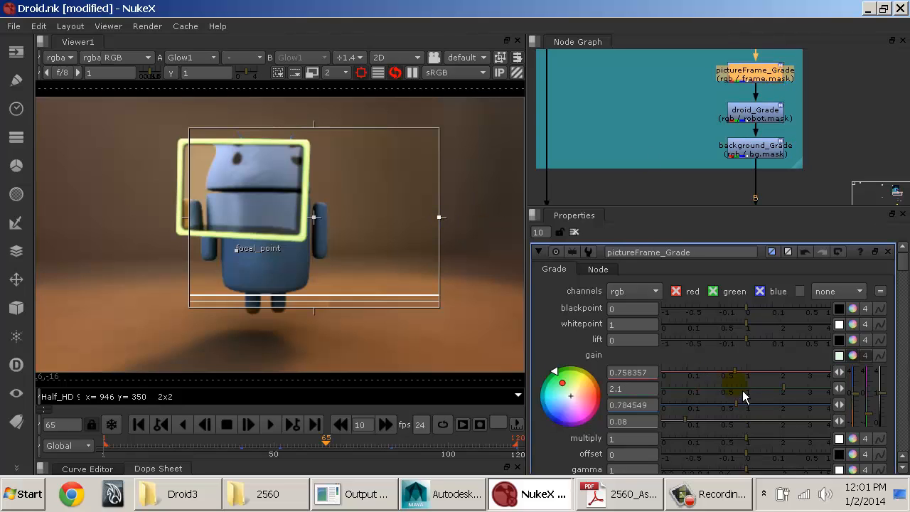
{"action": "left_click", "coordinate": [717, 393]}
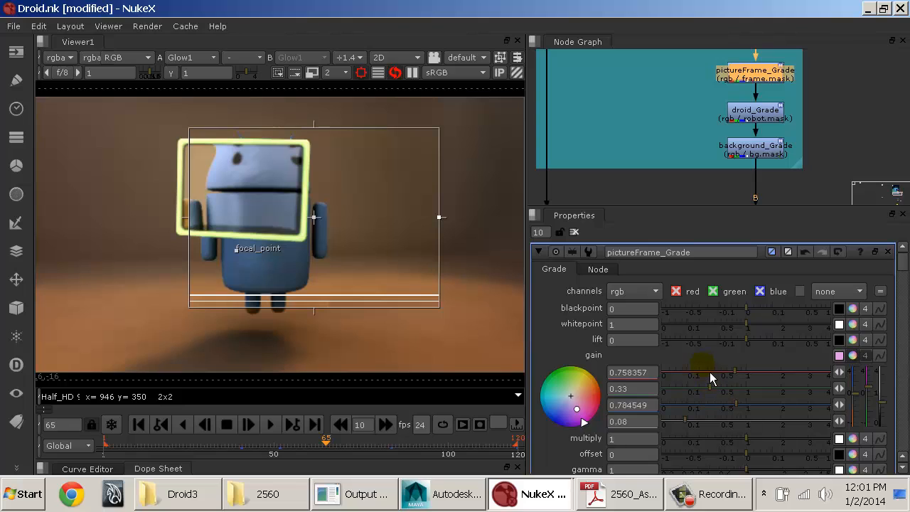
{"action": "left_click", "coordinate": [705, 374]}
{"action": "left_click", "coordinate": [710, 405]}
{"action": "left_click", "coordinate": [703, 390]}
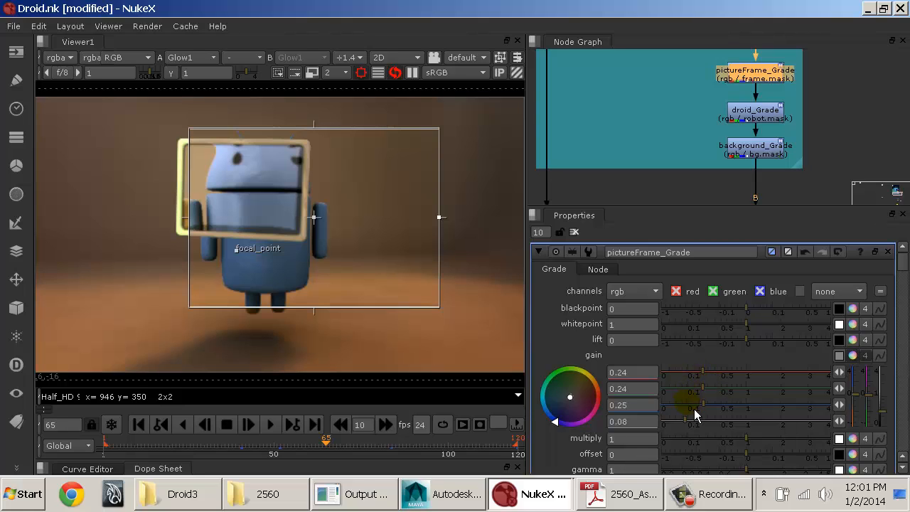
{"action": "left_click_drag", "start_coordinate": [693, 409], "coordinate": [686, 380]}
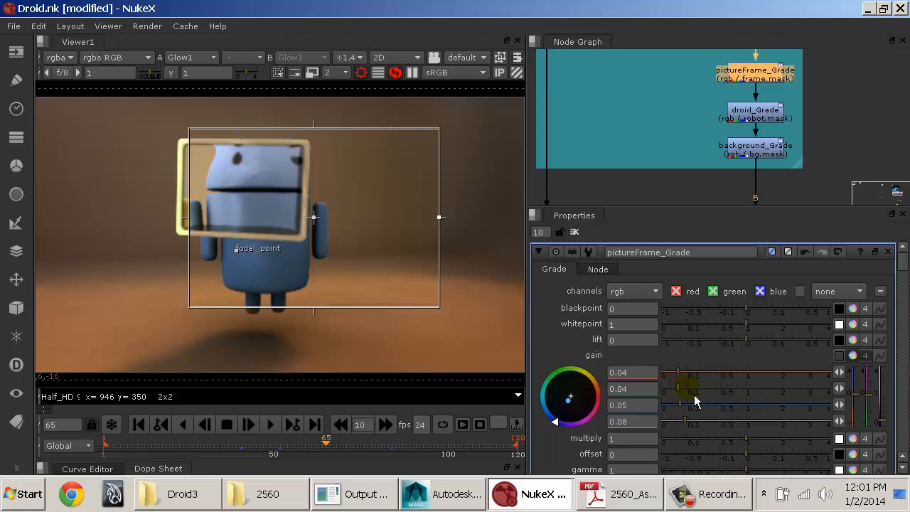
Step: Set pictureFrame_Grade's multiply to 0.07 and shrink the region of interest to the area around the picture frame
{"action": "left_click", "coordinate": [719, 442]}
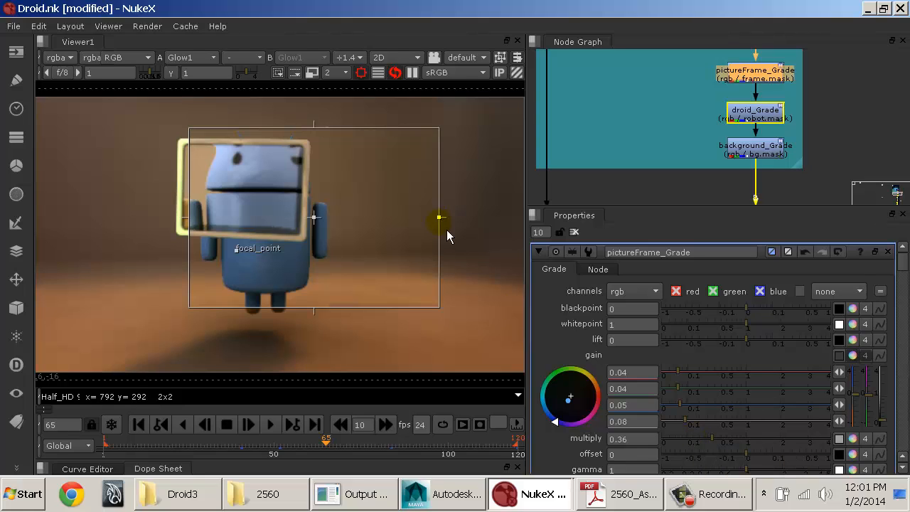
{"action": "left_click_drag", "start_coordinate": [441, 218], "coordinate": [328, 225]}
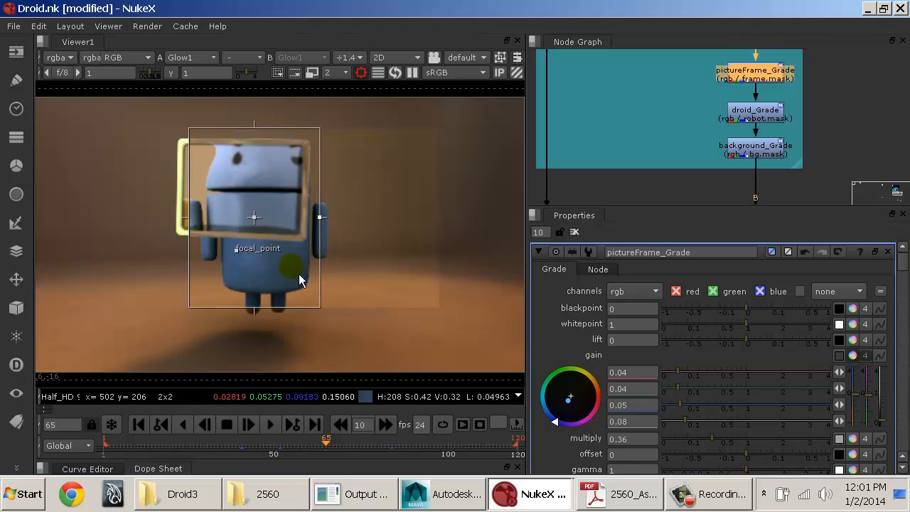
{"action": "left_click_drag", "start_coordinate": [251, 307], "coordinate": [276, 266]}
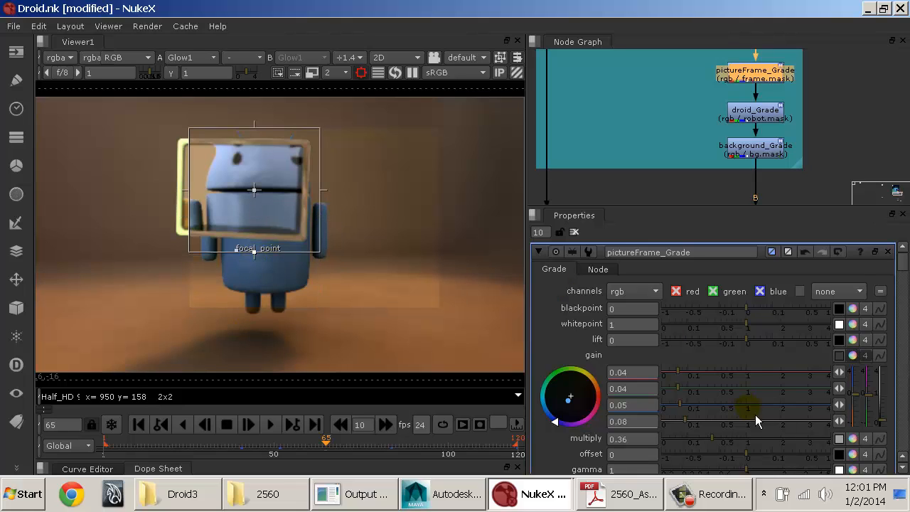
{"action": "left_click", "coordinate": [685, 437]}
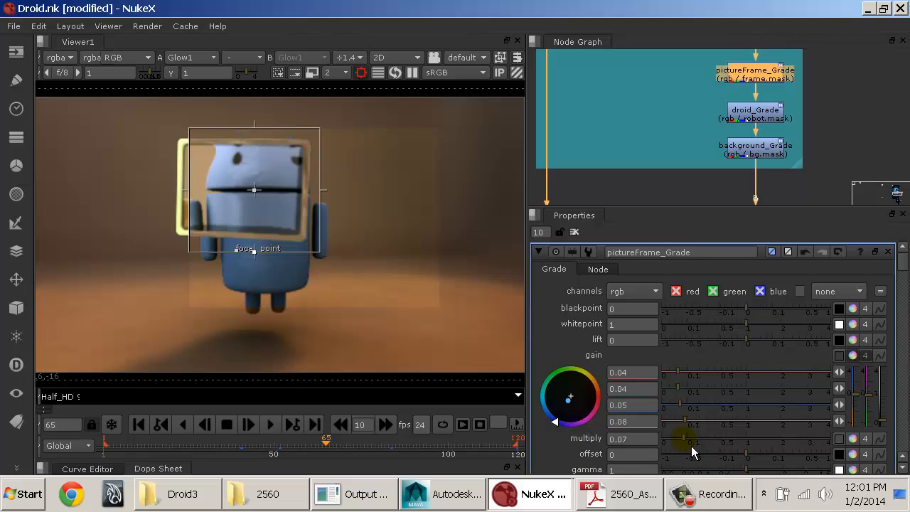
Step: Move and narrow the region of interest around the picture frame's left edge, and set pictureFrame_Grade's offset to -0.17
{"action": "left_click_drag", "start_coordinate": [258, 196], "coordinate": [175, 192]}
{"action": "left_click_drag", "start_coordinate": [238, 187], "coordinate": [202, 187]}
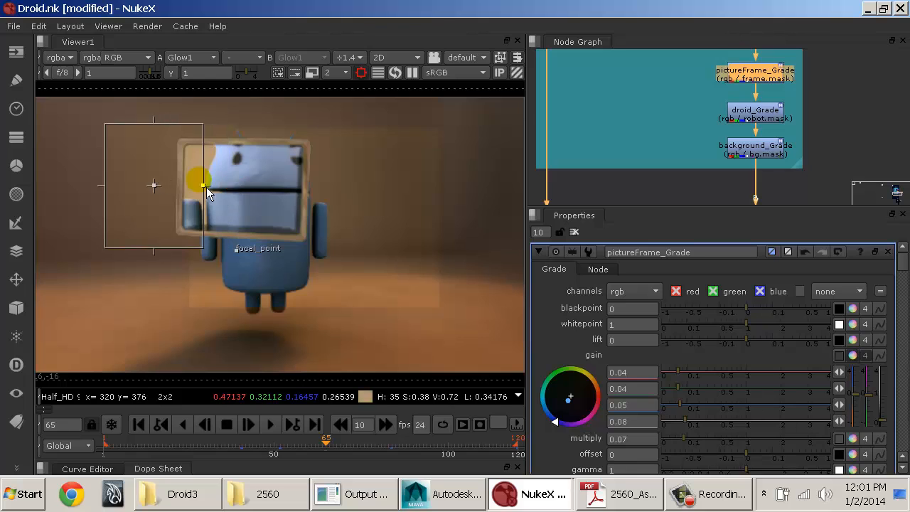
{"action": "left_click_drag", "start_coordinate": [108, 187], "coordinate": [164, 186]}
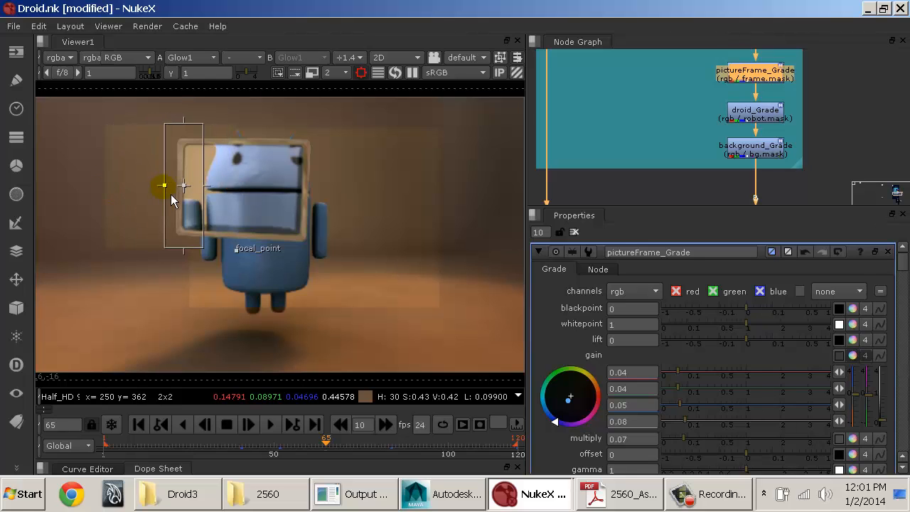
{"action": "left_click_drag", "start_coordinate": [766, 460], "coordinate": [719, 459]}
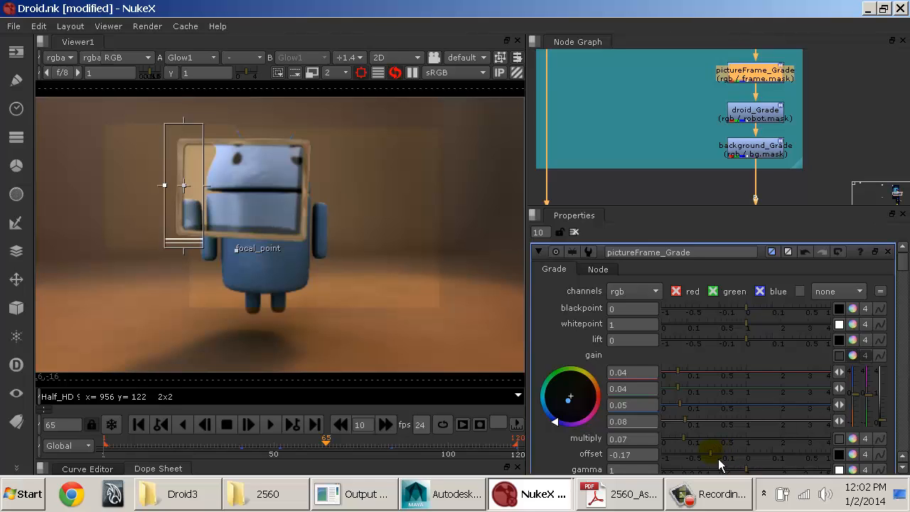
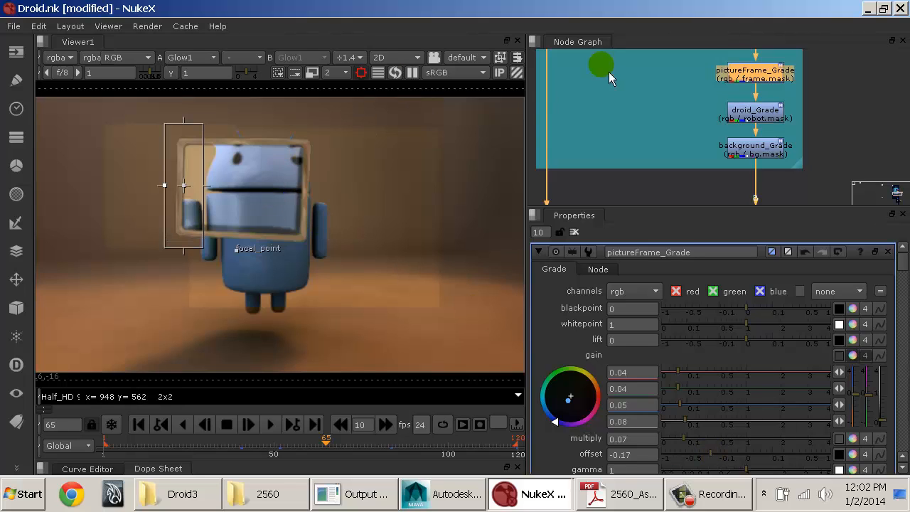
Step: Turn off the viewer's region of interest so the whole frame is updated
{"action": "left_click", "coordinate": [367, 74]}
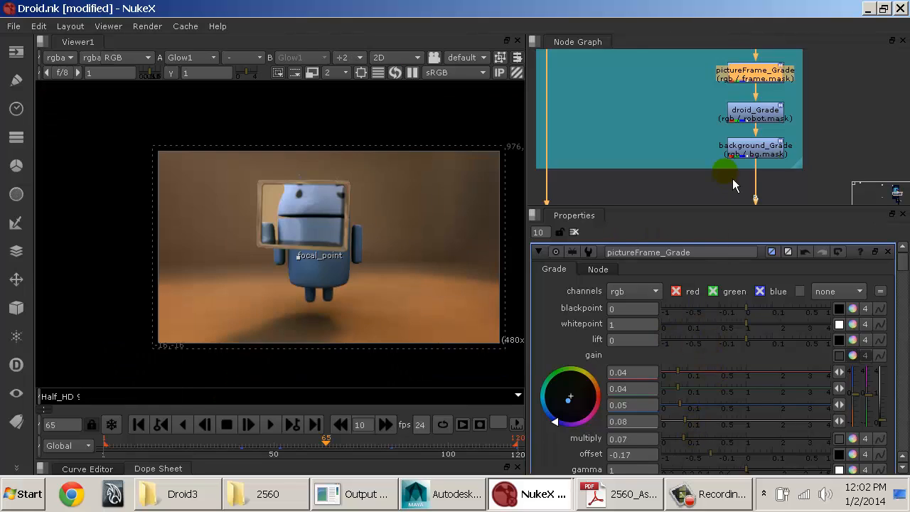
Step: Add a Grade node after background_Grade inside the extended color backdrop and name it pictureFrameColoring
{"action": "middle_click_drag", "start_coordinate": [724, 171], "coordinate": [676, 147]}
{"action": "left_click", "coordinate": [707, 136]}
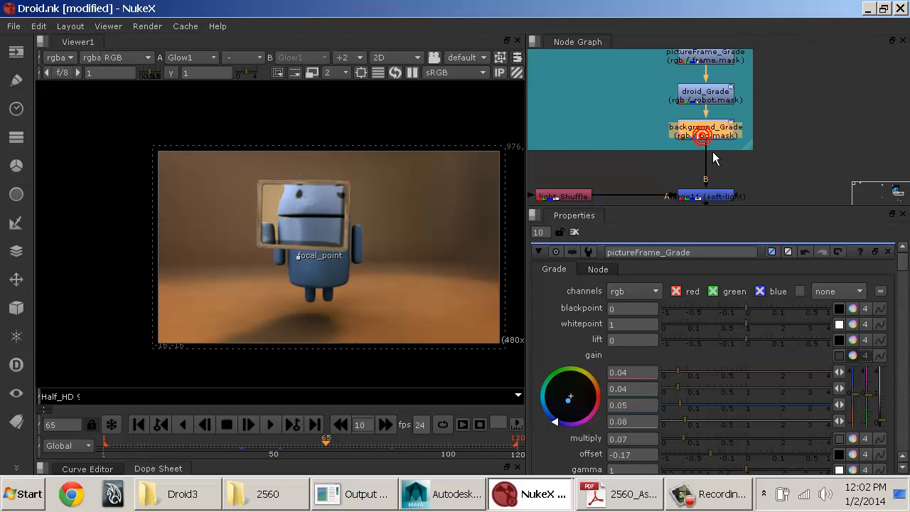
{"action": "key", "text": "g"}
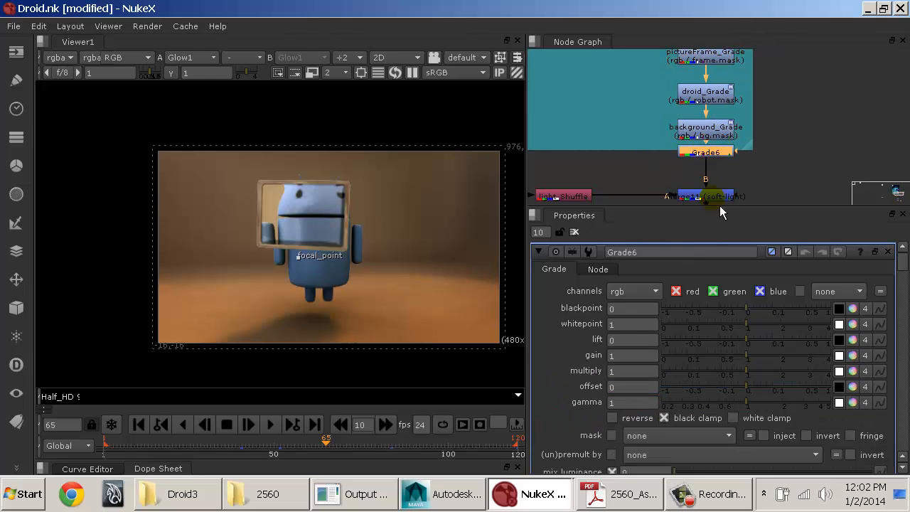
{"action": "left_click_drag", "start_coordinate": [751, 147], "coordinate": [750, 163]}
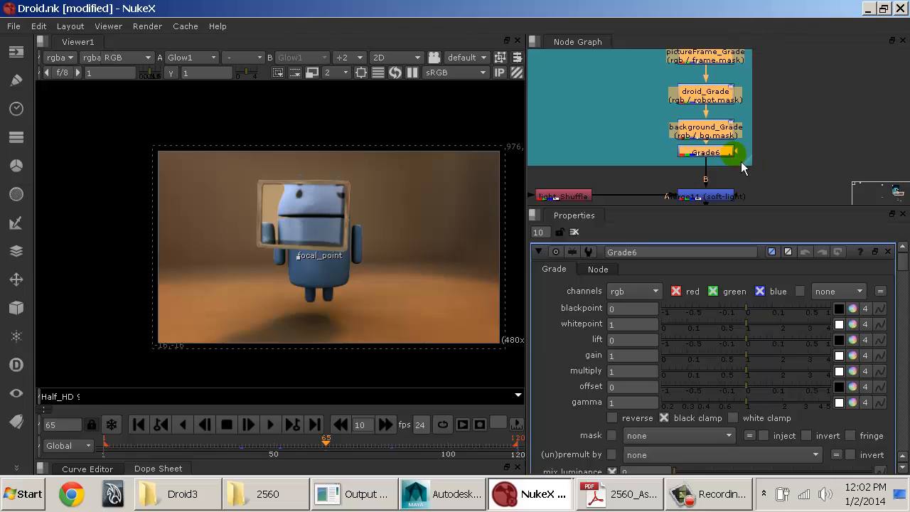
{"action": "left_click", "coordinate": [722, 153]}
{"action": "left_click", "coordinate": [646, 253]}
{"action": "double_click", "coordinate": [644, 252]}
{"action": "type", "text": "p"}
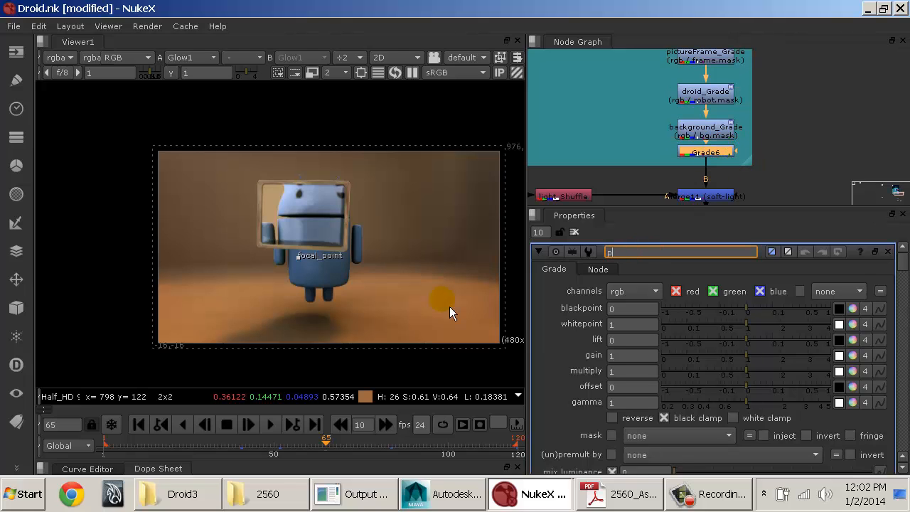
{"action": "type", "text": "ictureFrameColoring"}
{"action": "key", "text": "Return"}
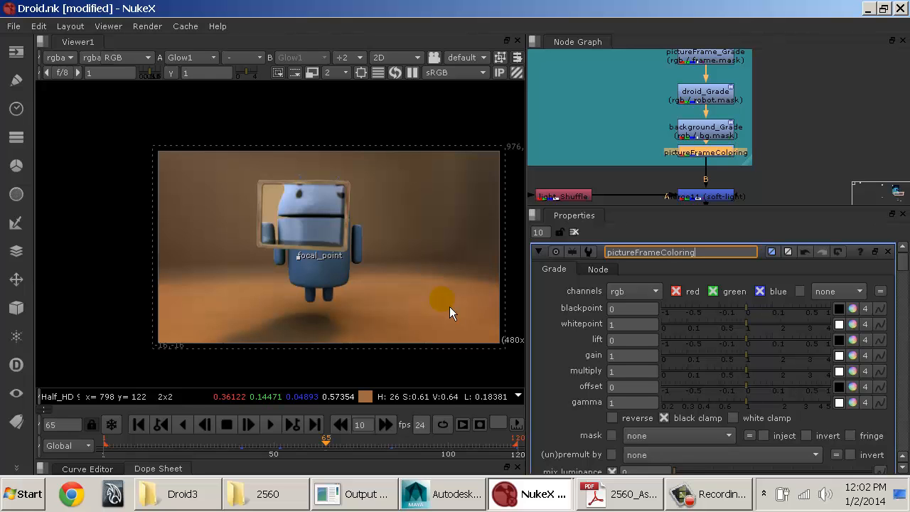
Step: Copy Diffuse_Shuffle and Merge9 (plus), remove them from below the AO merge, and delete their leftover dot
{"action": "middle_click_drag", "start_coordinate": [706, 155], "coordinate": [775, 39]}
{"action": "middle_click_drag", "start_coordinate": [768, 195], "coordinate": [714, 213]}
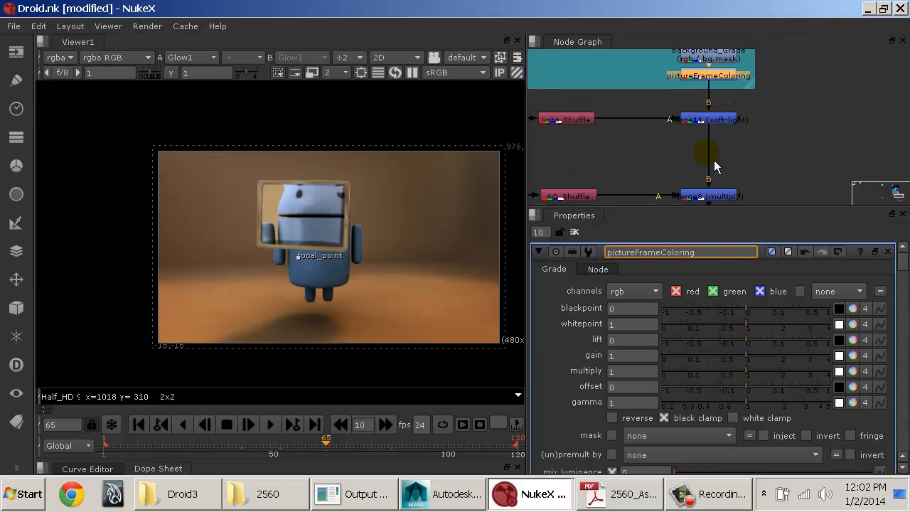
{"action": "middle_click_drag", "start_coordinate": [714, 160], "coordinate": [715, 71]}
{"action": "key", "text": "space"}
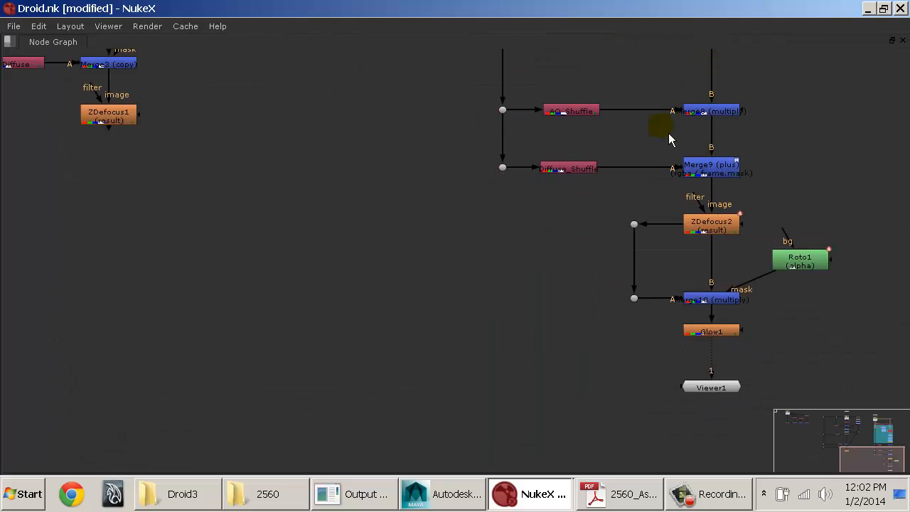
{"action": "middle_click_drag", "start_coordinate": [670, 140], "coordinate": [412, 325]}
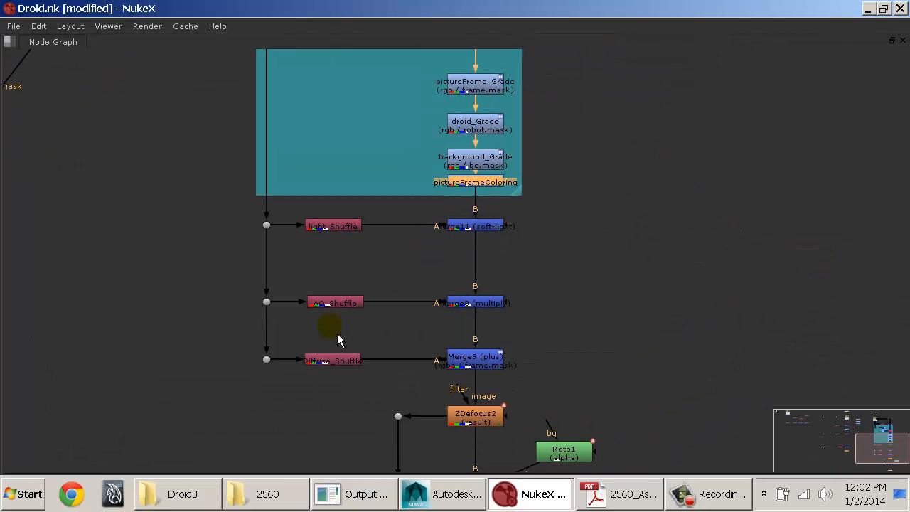
{"action": "left_click_drag", "start_coordinate": [315, 357], "coordinate": [547, 385]}
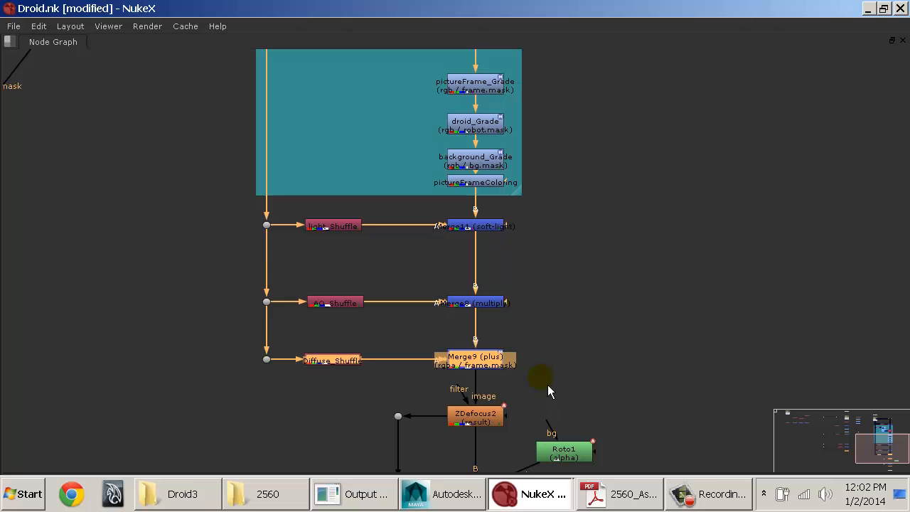
{"action": "key", "text": "ctrl"}
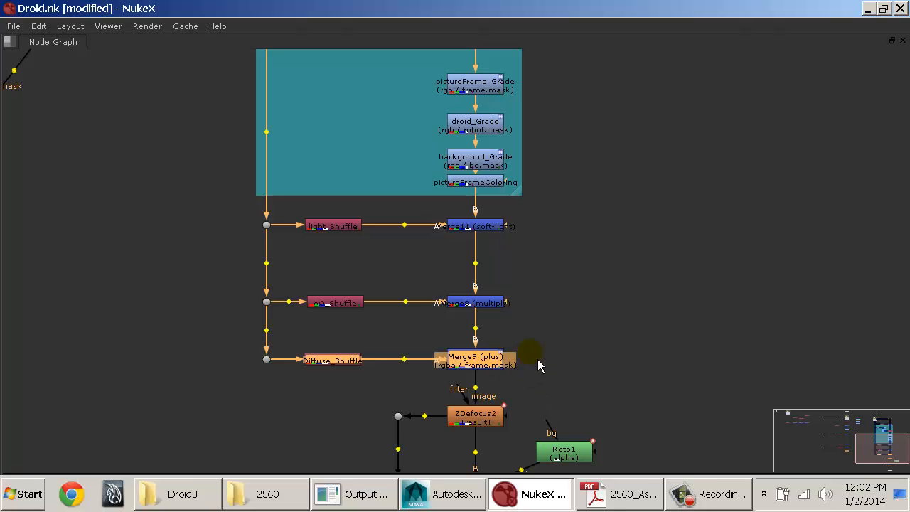
{"action": "left_click_drag", "start_coordinate": [294, 319], "coordinate": [556, 393]}
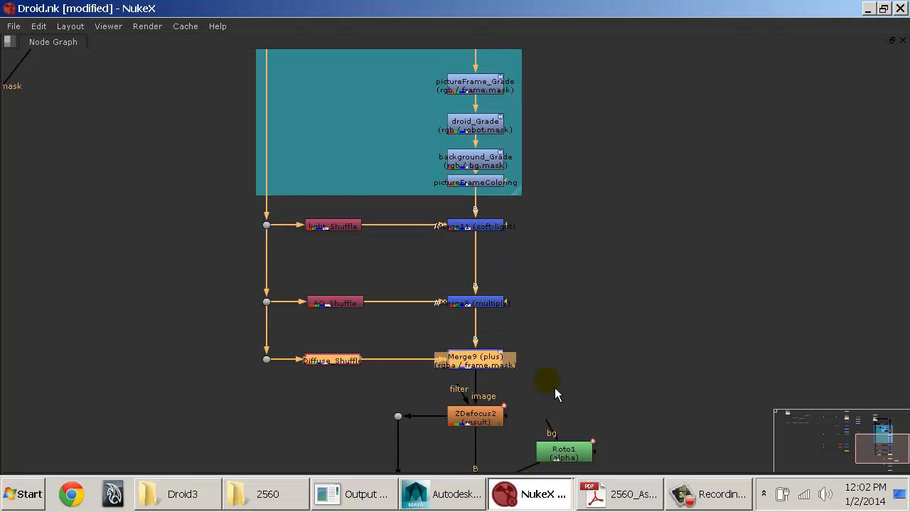
{"action": "key", "text": "ctrl"}
{"action": "key", "text": "Delete"}
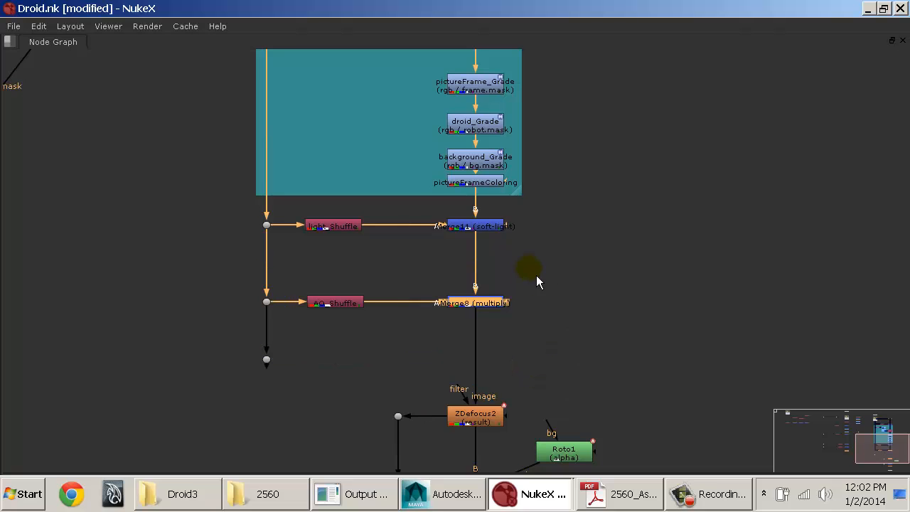
{"action": "left_click_drag", "start_coordinate": [329, 325], "coordinate": [261, 377]}
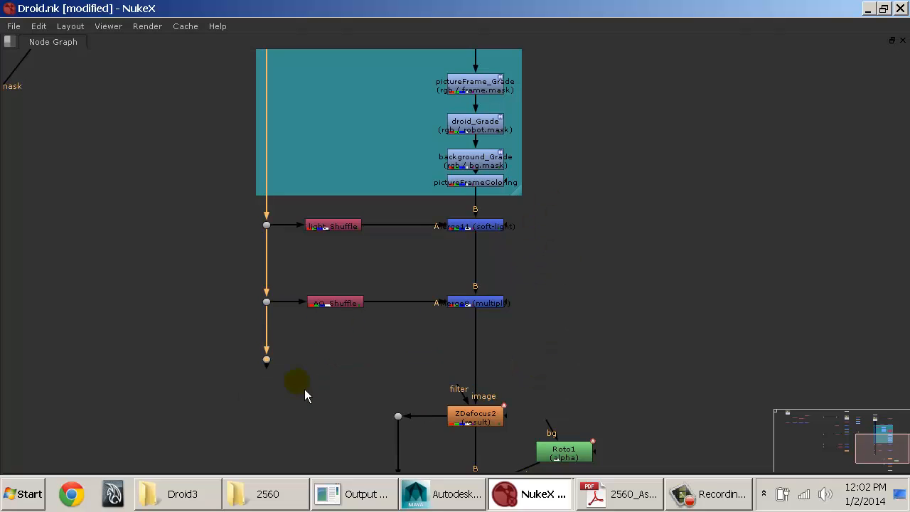
{"action": "key", "text": "Delete"}
Step: Move the light and AO shuffle rows with their merges down and paste Diffuse_Shuffle and Merge9 above them
{"action": "left_click_drag", "start_coordinate": [236, 199], "coordinate": [544, 347]}
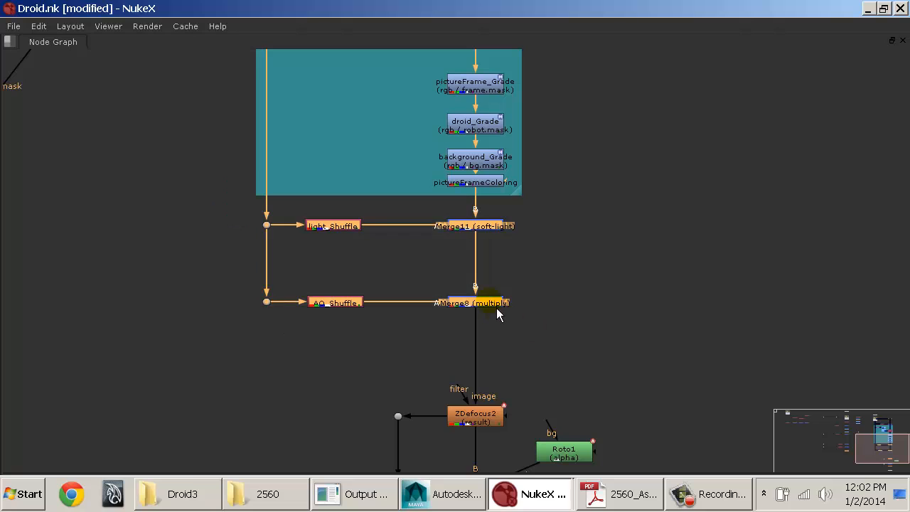
{"action": "left_click_drag", "start_coordinate": [490, 304], "coordinate": [495, 362]}
{"action": "left_click", "coordinate": [363, 238]}
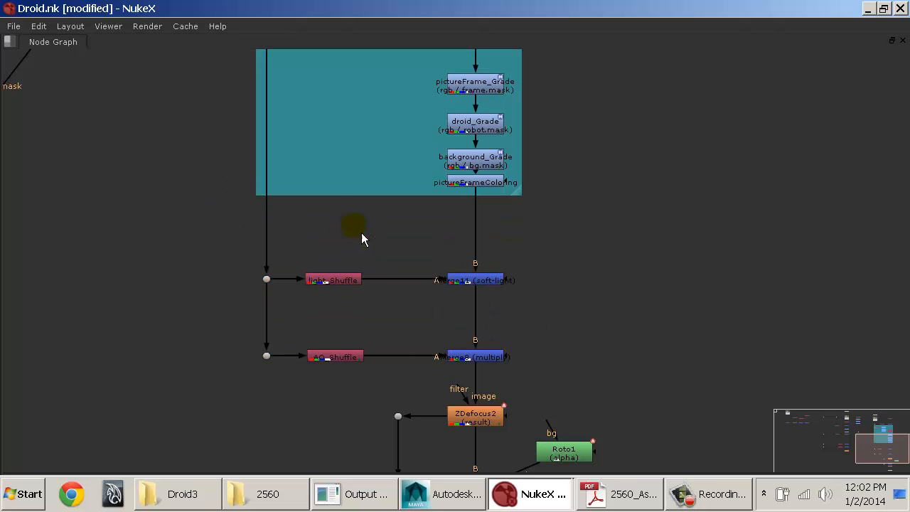
{"action": "key", "text": "ctrl+v"}
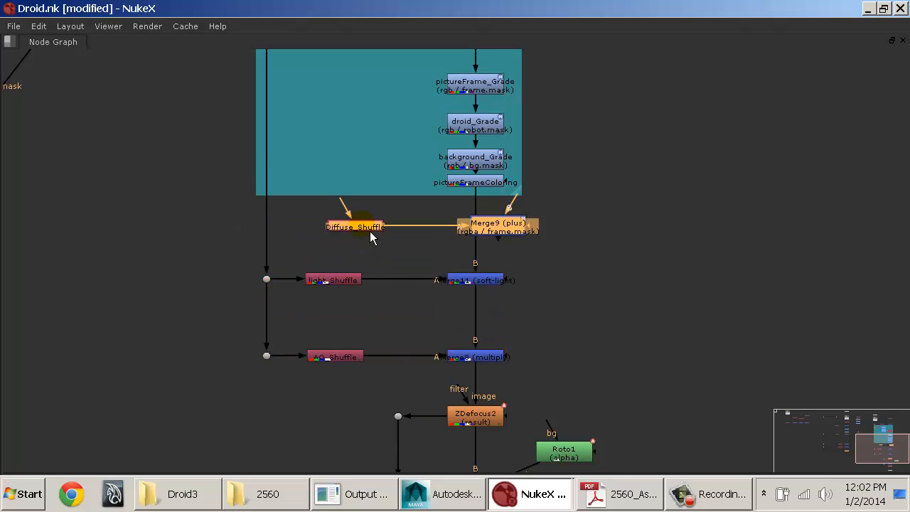
{"action": "left_click", "coordinate": [290, 242]}
{"action": "left_click_drag", "start_coordinate": [349, 224], "coordinate": [325, 235]}
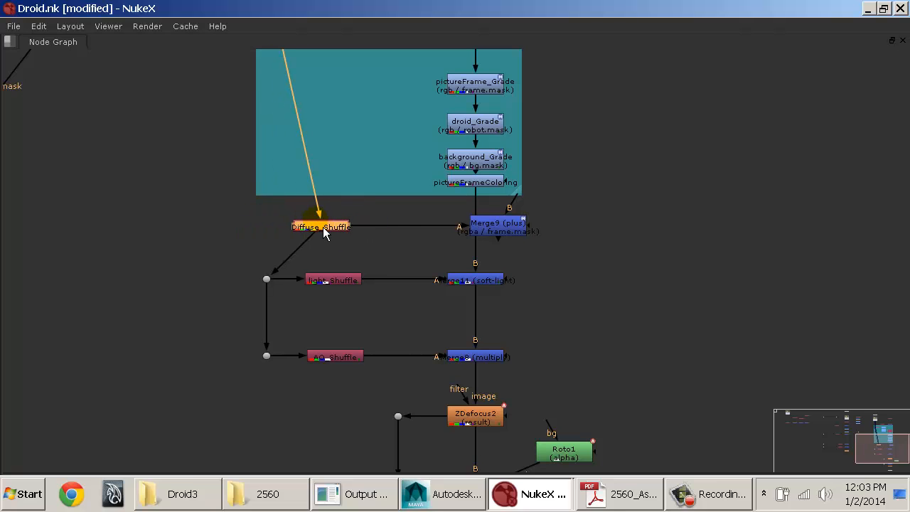
{"action": "key", "text": "ctrl+z"}
{"action": "key", "text": "ctrl+z"}
Step: Connect Diffuse_Shuffle to a new dot on the vertical source line and insert Merge9 (plus) above Merge11 (soft-light)
{"action": "key", "text": "ctrl"}
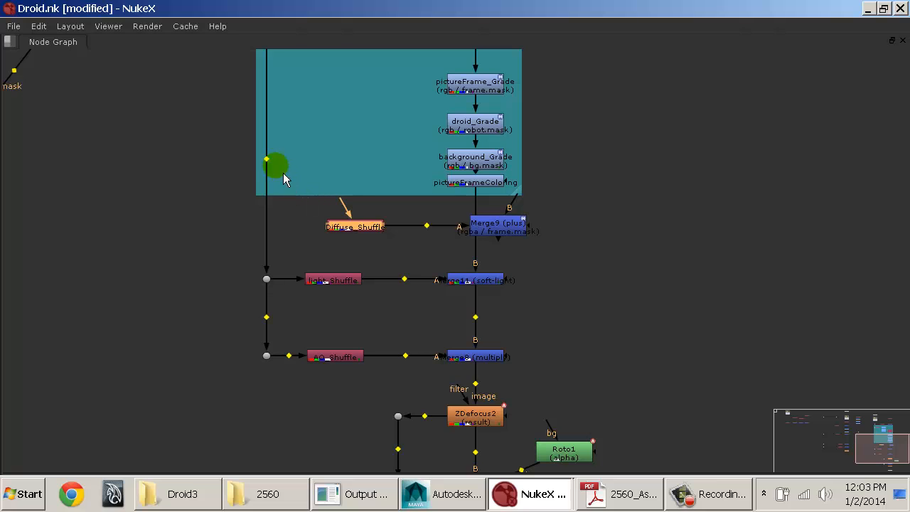
{"action": "left_click_drag", "start_coordinate": [271, 169], "coordinate": [271, 230], "text": "ctrl"}
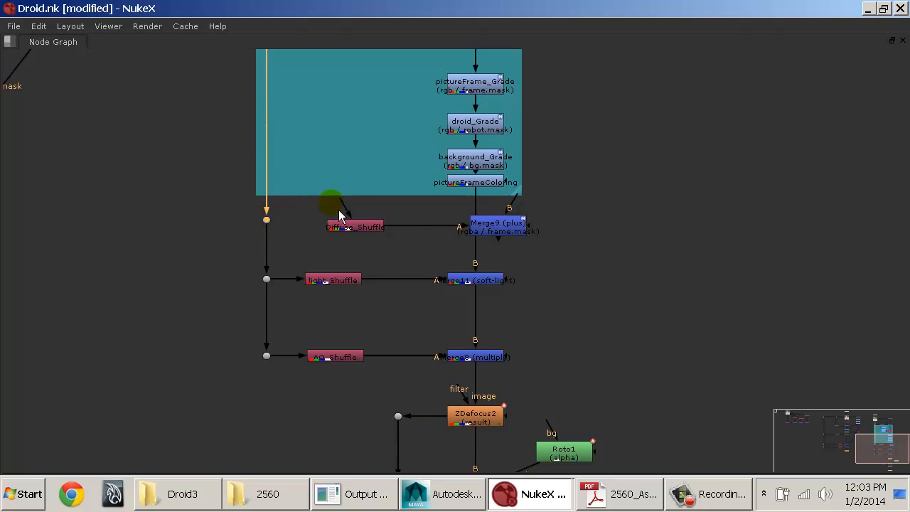
{"action": "left_click_drag", "start_coordinate": [338, 199], "coordinate": [266, 219]}
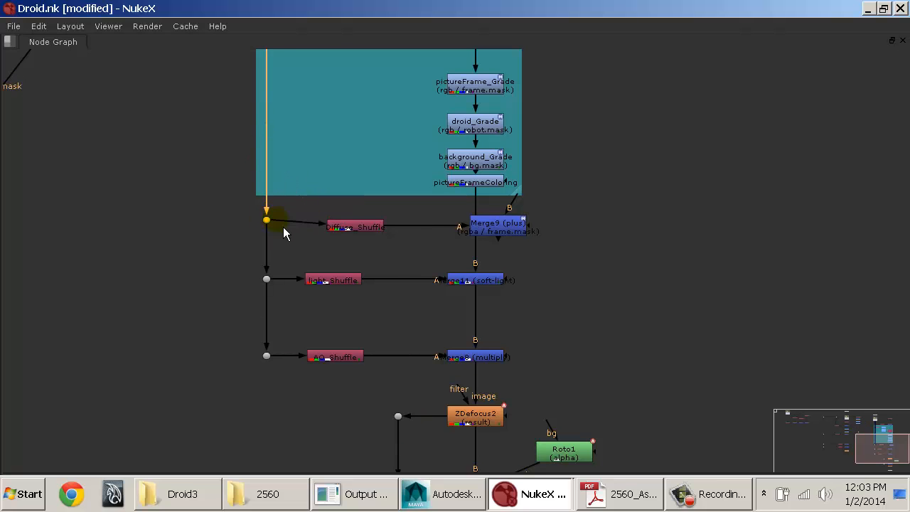
{"action": "left_click_drag", "start_coordinate": [363, 228], "coordinate": [346, 240]}
{"action": "mouse_move", "coordinate": [498, 231]}
{"action": "left_mouse_down"}
{"action": "mouse_move", "coordinate": [413, 235]}
{"action": "mouse_move", "coordinate": [480, 230]}
{"action": "left_mouse_up"}
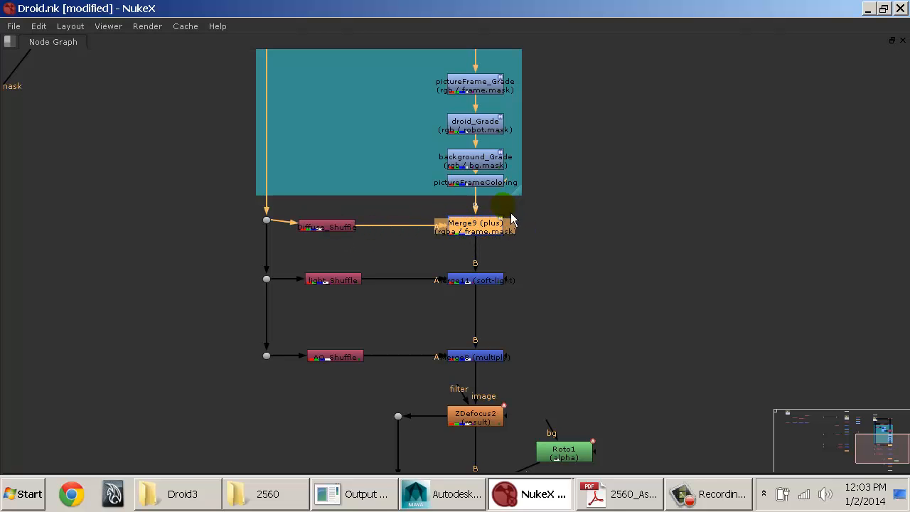
Step: Extend the color backdrop down around Diffuse_Shuffle and Merge9 and align both nodes with their dot
{"action": "left_click", "coordinate": [519, 193]}
{"action": "left_click_drag", "start_coordinate": [523, 198], "coordinate": [524, 250]}
{"action": "left_click_drag", "start_coordinate": [341, 234], "coordinate": [338, 230]}
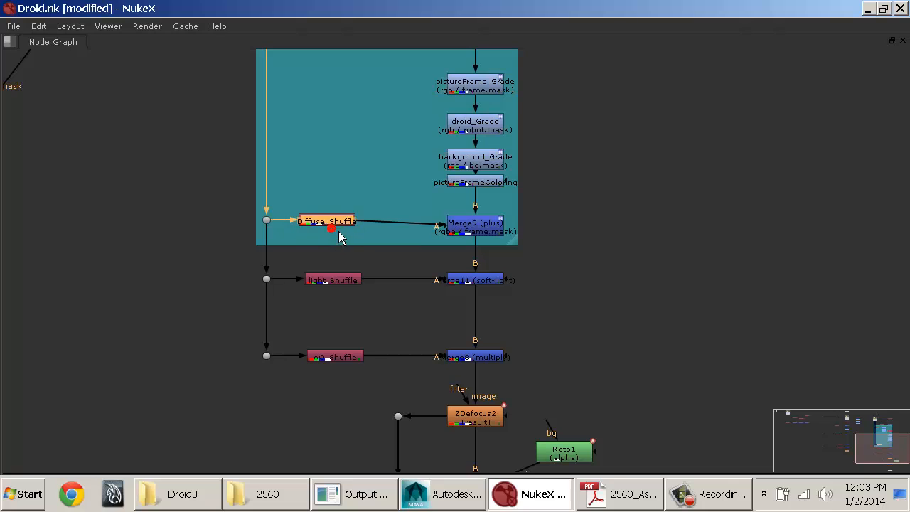
{"action": "left_click_drag", "start_coordinate": [483, 230], "coordinate": [483, 224]}
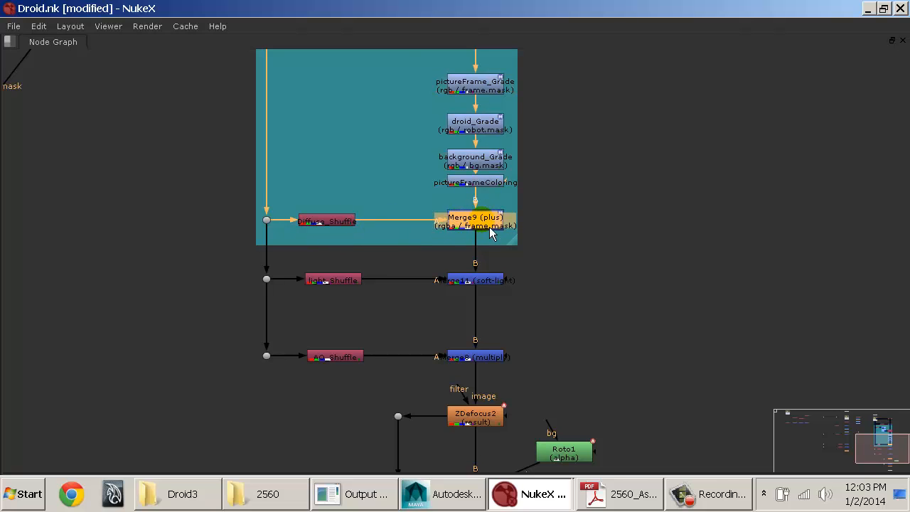
Step: Delete pictureFrameColoring and move Merge9, Diffuse_Shuffle and their dot up closer to background_Grade
{"action": "middle_click_drag", "start_coordinate": [540, 189], "coordinate": [538, 240]}
{"action": "left_click", "coordinate": [473, 229]}
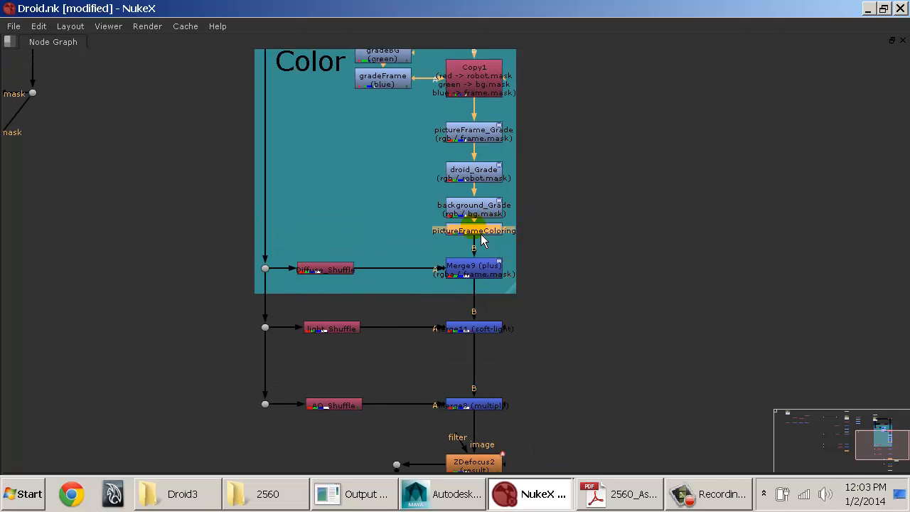
{"action": "key", "text": "Delete"}
{"action": "left_click", "coordinate": [488, 264]}
{"action": "left_click", "coordinate": [337, 269], "text": "shift"}
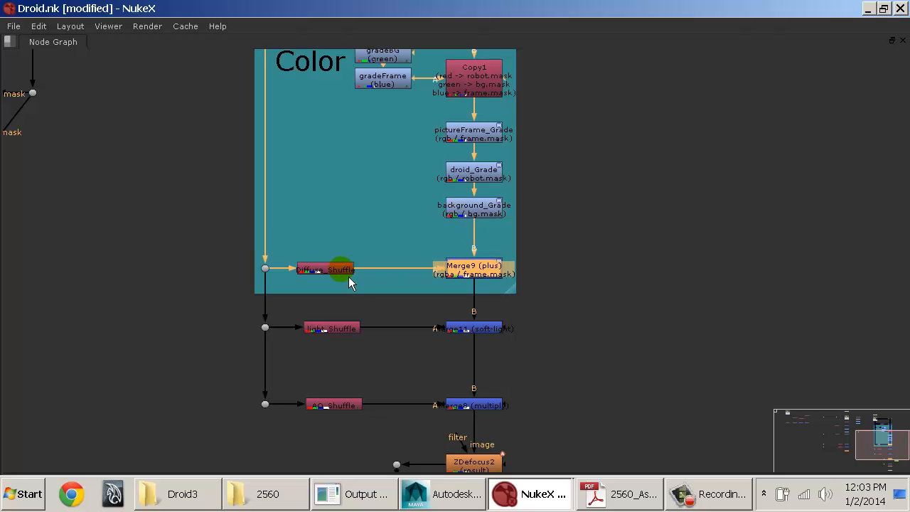
{"action": "left_click", "coordinate": [266, 268], "text": "shift"}
{"action": "left_click_drag", "start_coordinate": [267, 268], "coordinate": [296, 250]}
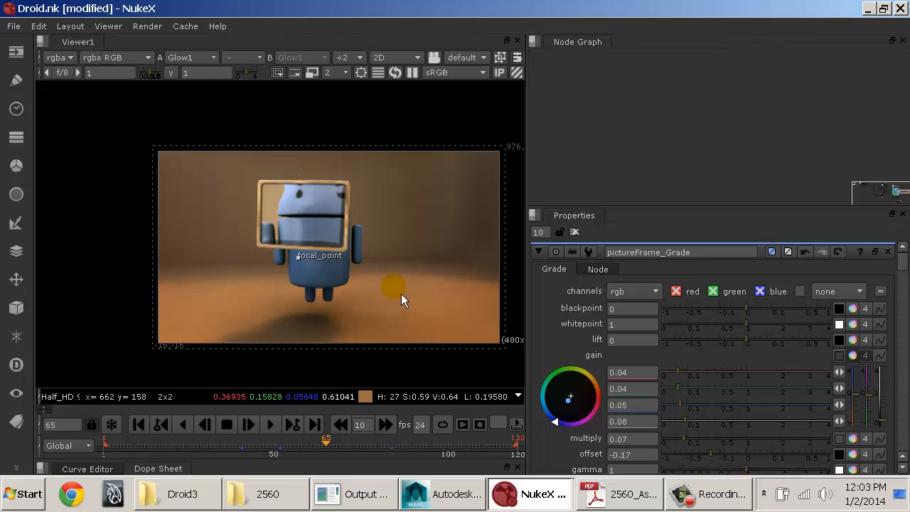
Step: Compare the composite with Merge11 (soft-light) and Merge8 (multiply) each temporarily disabled
{"action": "middle_click_drag", "start_coordinate": [424, 298], "coordinate": [381, 285]}
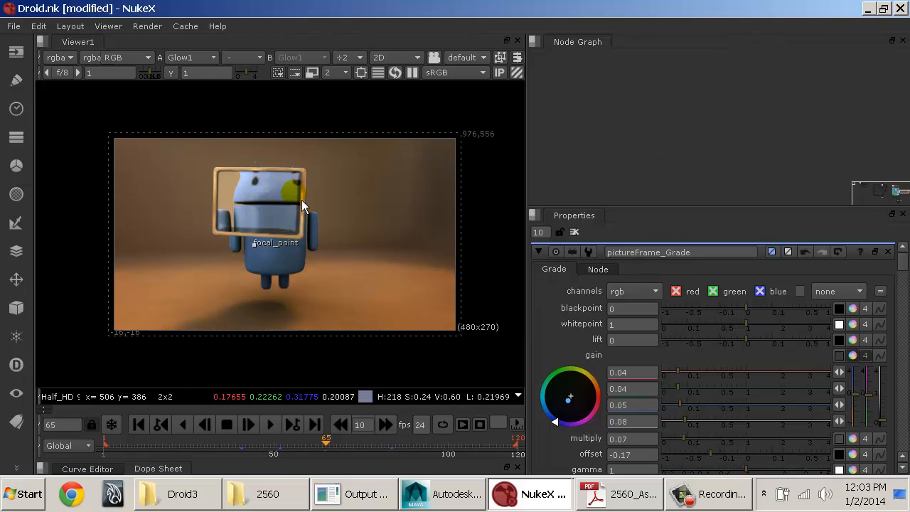
{"action": "scroll", "coordinate": [313, 198], "scroll_direction": "up", "scroll_amount": 2}
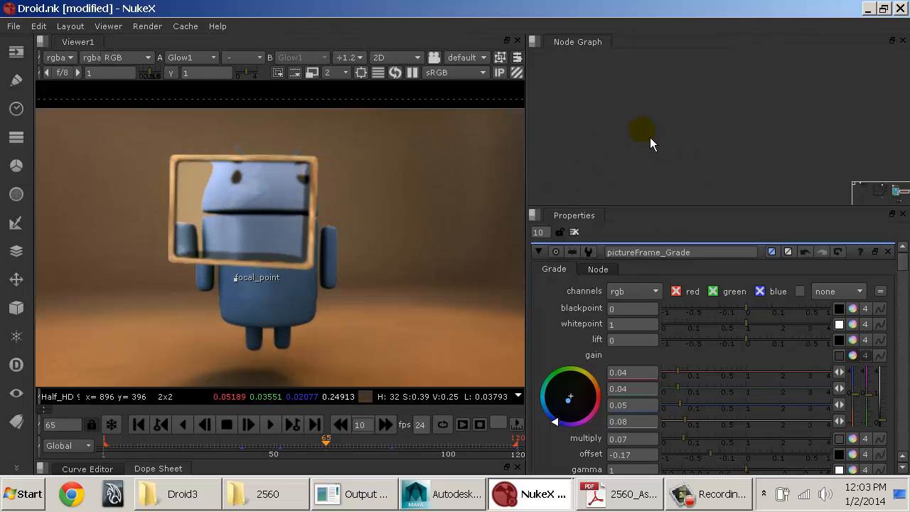
{"action": "middle_click_drag", "start_coordinate": [650, 137], "coordinate": [740, 150]}
{"action": "middle_click_drag", "start_coordinate": [556, 124], "coordinate": [749, 145]}
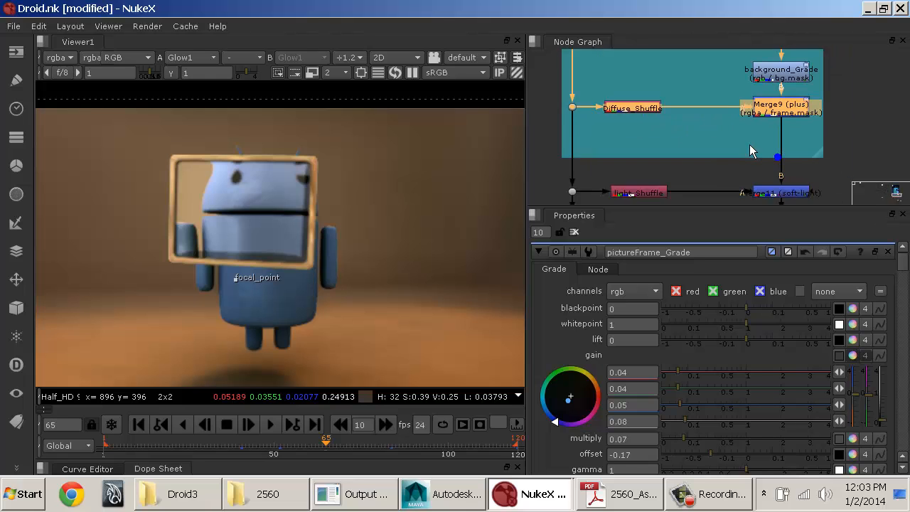
{"action": "left_click", "coordinate": [819, 149]}
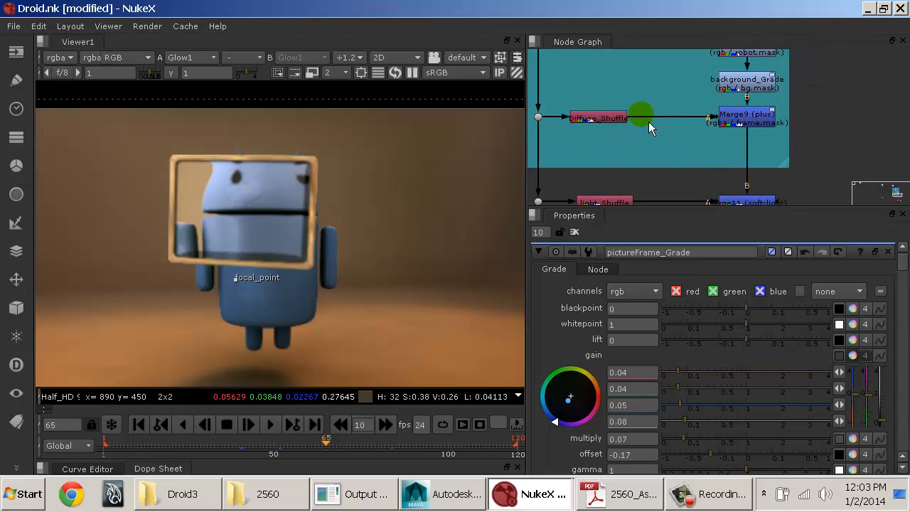
{"action": "middle_click_drag", "start_coordinate": [737, 178], "coordinate": [739, 118]}
{"action": "middle_click_drag", "start_coordinate": [692, 158], "coordinate": [698, 112]}
{"action": "middle_click_drag", "start_coordinate": [664, 155], "coordinate": [667, 147]}
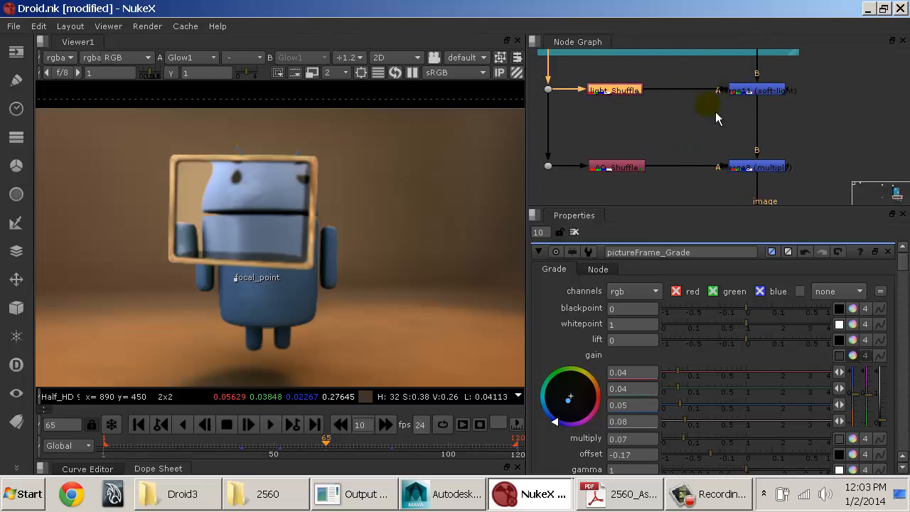
{"action": "left_click", "coordinate": [760, 90]}
{"action": "key", "text": "d"}
{"action": "key", "text": "d"}
{"action": "key", "text": "d"}
{"action": "key", "text": "d"}
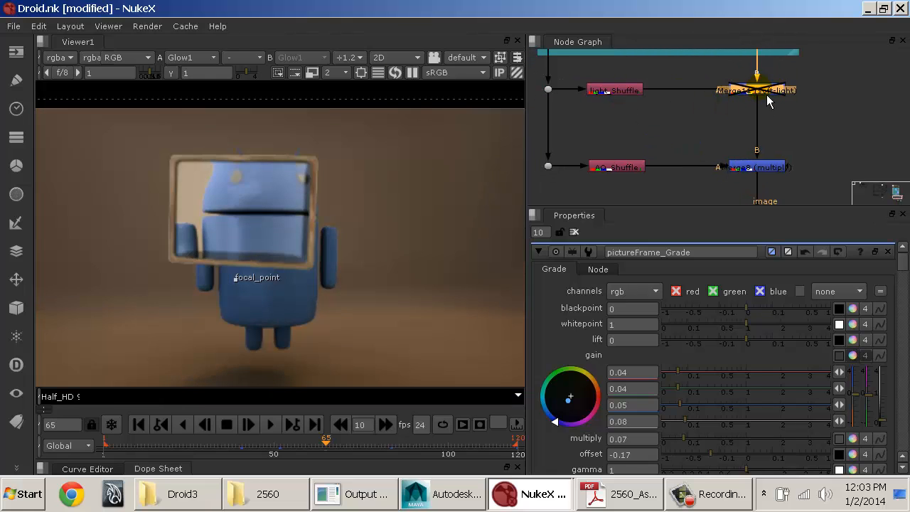
{"action": "left_click", "coordinate": [770, 166]}
{"action": "key", "text": "d"}
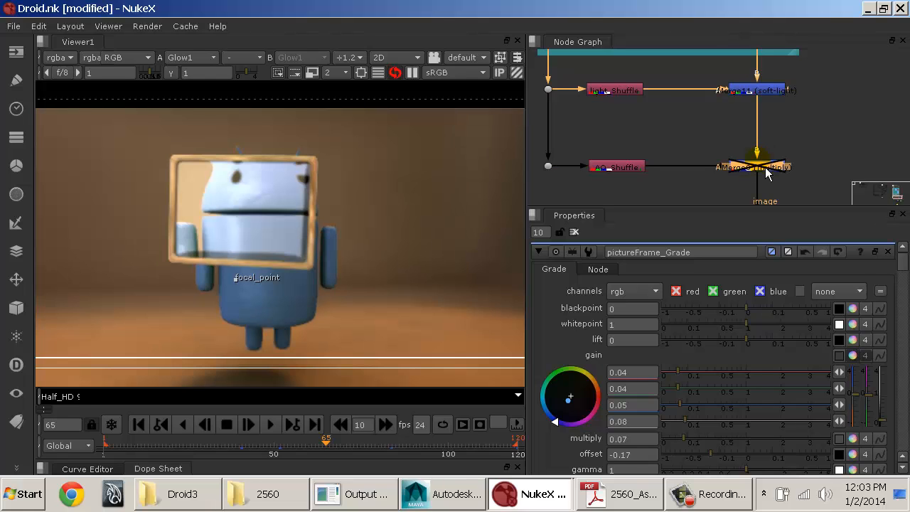
Step: Insert a Grade node directly below Merge9 (plus) in the color adjustments backdrop
{"action": "middle_click_drag", "start_coordinate": [718, 116], "coordinate": [689, 156]}
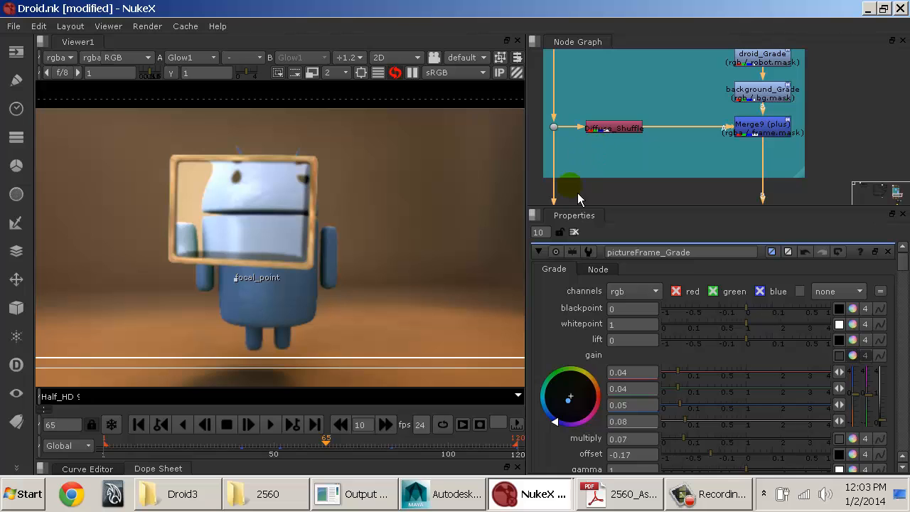
{"action": "key", "text": "space"}
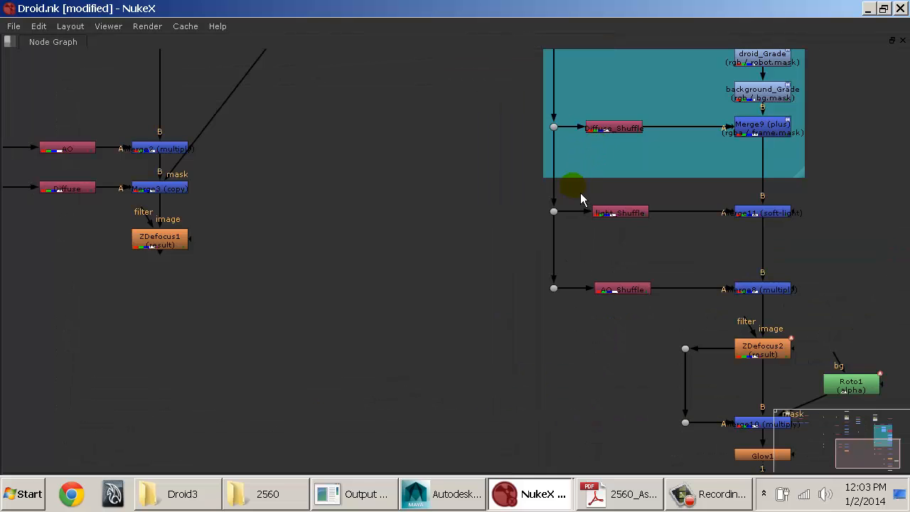
{"action": "middle_click_drag", "start_coordinate": [598, 127], "coordinate": [374, 271]}
{"action": "middle_click_drag", "start_coordinate": [481, 185], "coordinate": [472, 303]}
{"action": "middle_click_drag", "start_coordinate": [506, 200], "coordinate": [466, 167]}
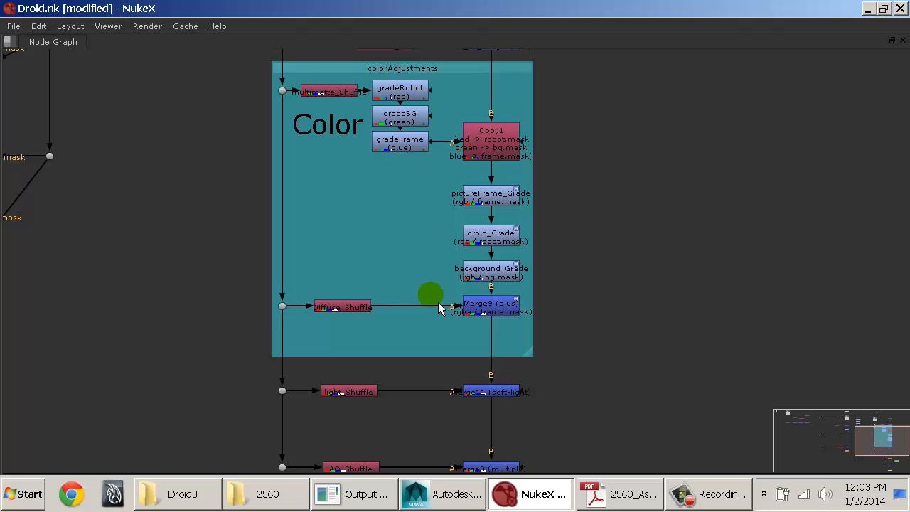
{"action": "left_click", "coordinate": [484, 303]}
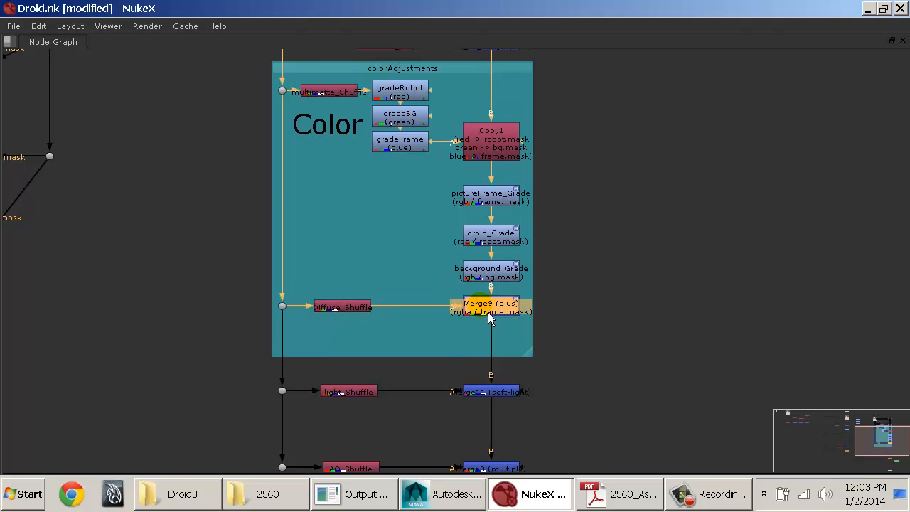
{"action": "key", "text": "space"}
{"action": "middle_click_drag", "start_coordinate": [679, 126], "coordinate": [691, 67]}
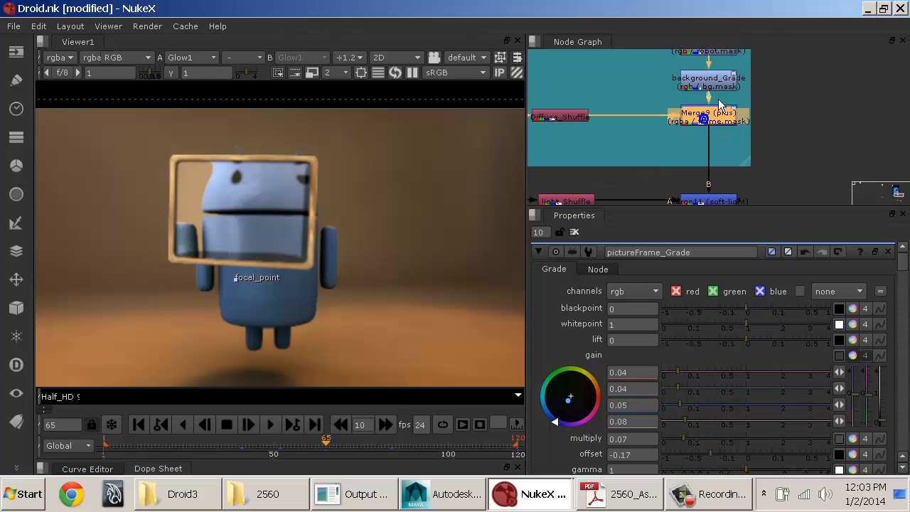
{"action": "left_click", "coordinate": [732, 109]}
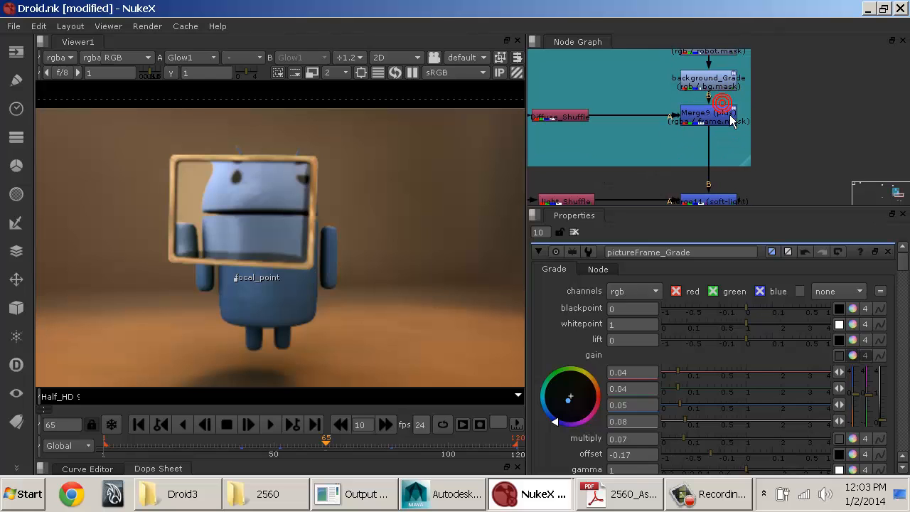
{"action": "key", "text": "g"}
Step: Rename the new Grade node as pictureFrameAdjust_Grade
{"action": "double_click", "coordinate": [635, 256]}
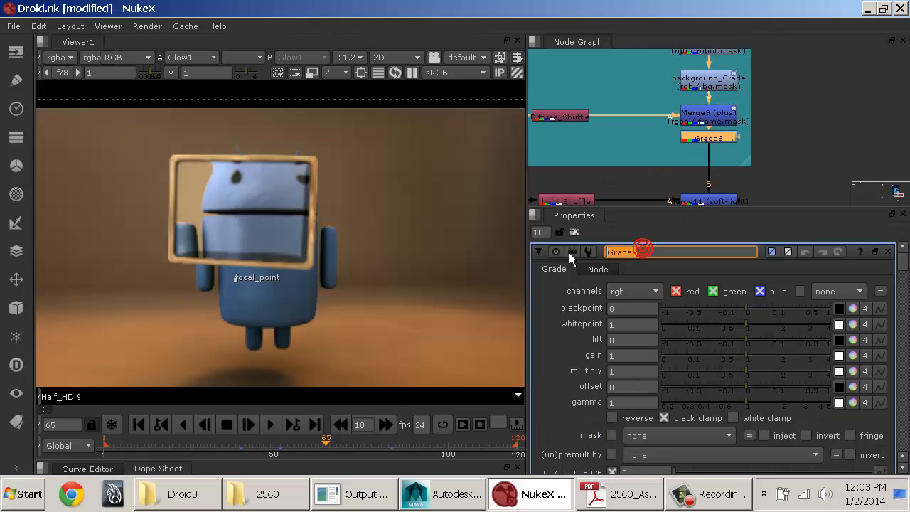
{"action": "type", "text": "pictureFrameAdj"}
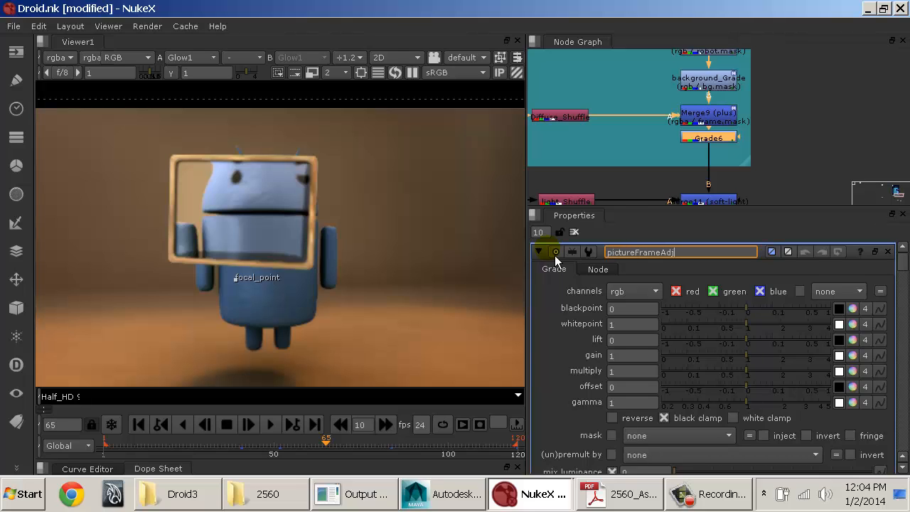
{"action": "type", "text": "ust_Grade"}
{"action": "key", "text": "Return"}
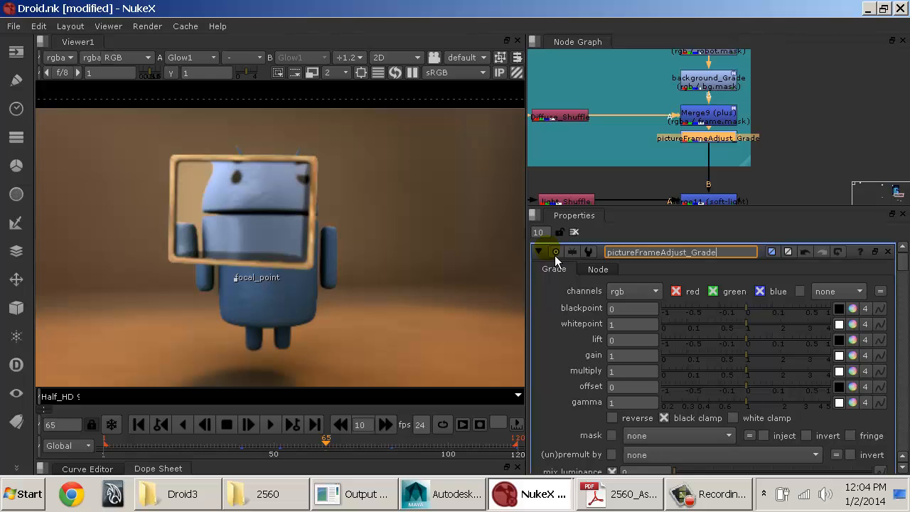
Step: Mask pictureFrameAdjust_Grade with frame.mask and set its multiply to 0.35
{"action": "scroll", "coordinate": [697, 364], "scroll_direction": "down", "scroll_amount": 3}
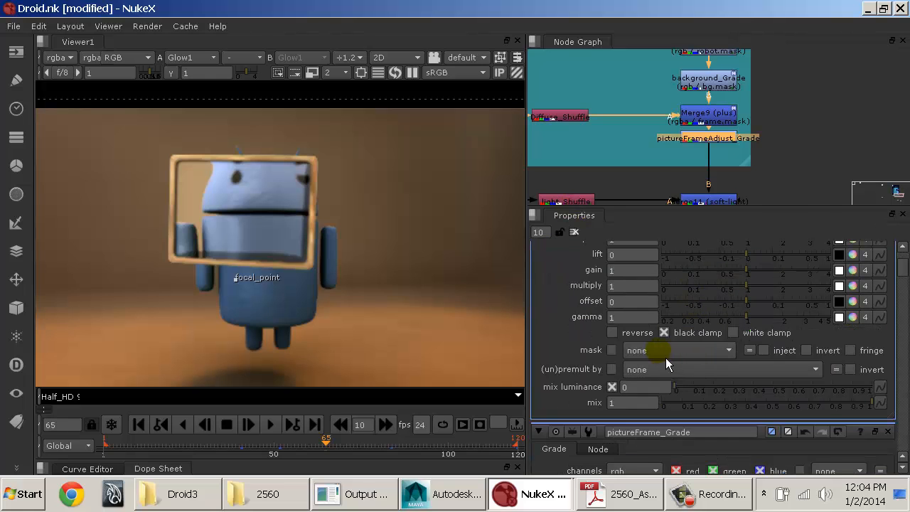
{"action": "left_click", "coordinate": [669, 350]}
{"action": "left_click", "coordinate": [688, 226]}
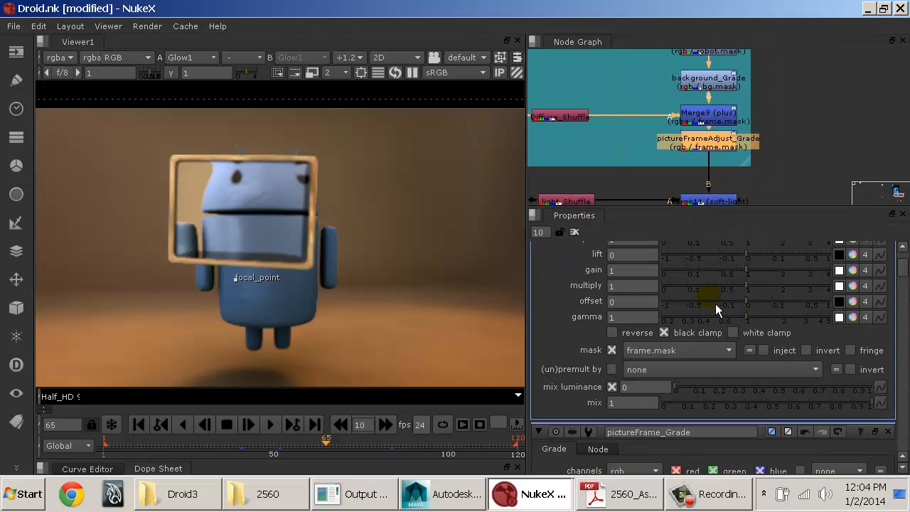
{"action": "left_click_drag", "start_coordinate": [750, 294], "coordinate": [715, 296]}
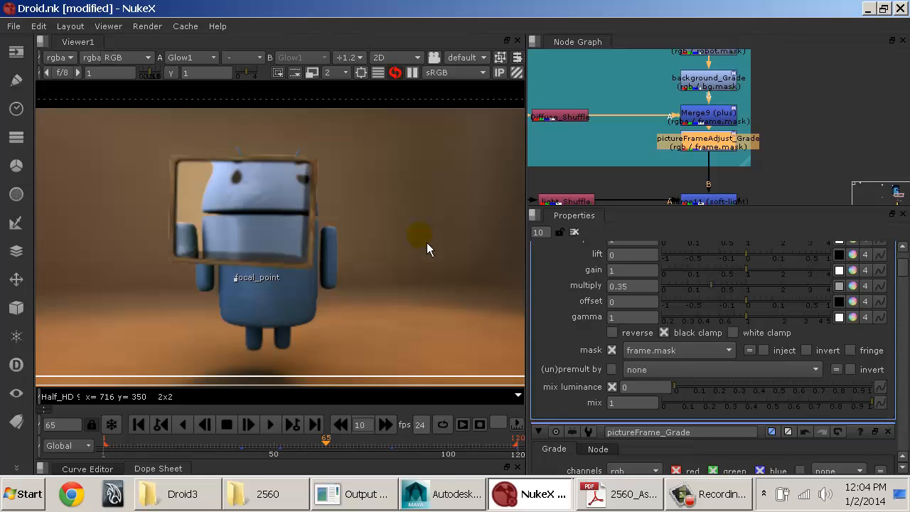
{"action": "scroll", "coordinate": [425, 239], "scroll_direction": "down", "scroll_amount": 1}
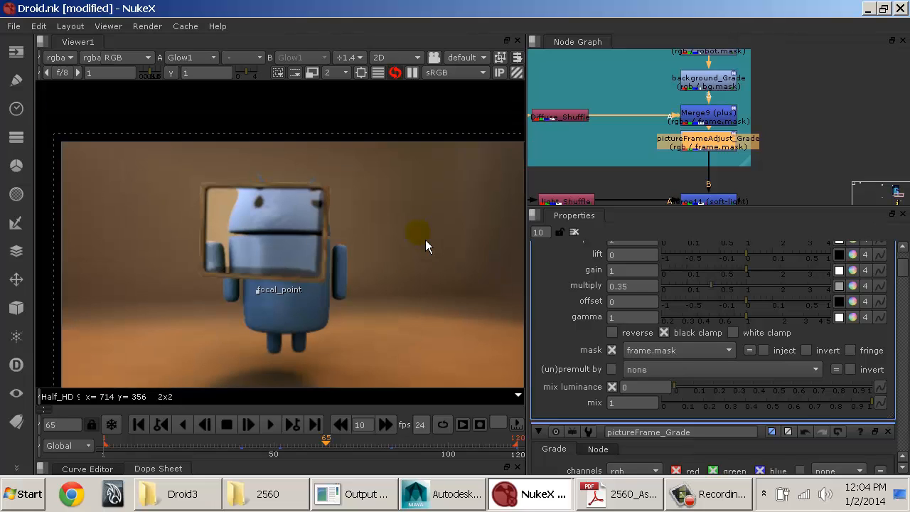
{"action": "middle_click_drag", "start_coordinate": [441, 265], "coordinate": [419, 209]}
{"action": "left_click", "coordinate": [836, 135]}
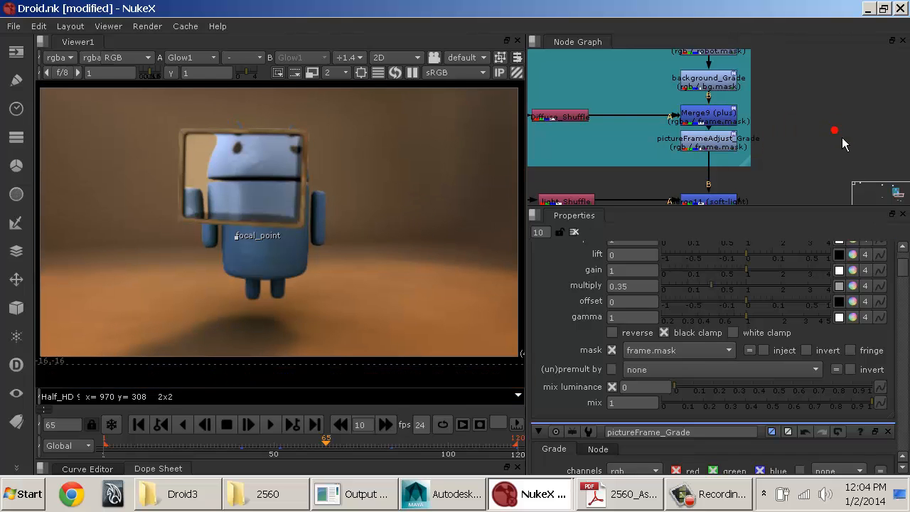
Step: Look over the node chain below the color adjustments, from Merge11 (soft-light) downward, and back up to the grades
{"action": "middle_click_drag", "start_coordinate": [806, 179], "coordinate": [811, 68]}
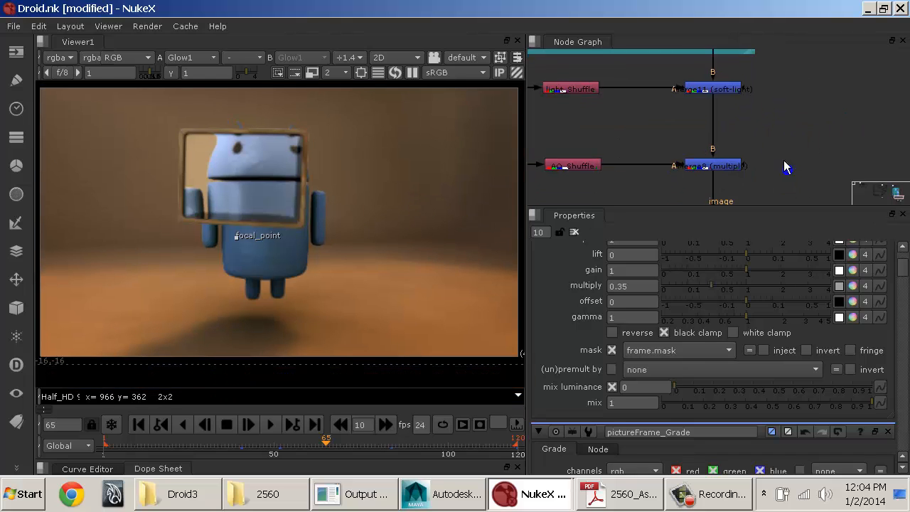
{"action": "middle_click_drag", "start_coordinate": [784, 171], "coordinate": [774, 85]}
{"action": "middle_click_drag", "start_coordinate": [774, 140], "coordinate": [773, 76]}
{"action": "mouse_move", "coordinate": [772, 158]}
{"action": "middle_mouse_down"}
{"action": "mouse_move", "coordinate": [752, 109]}
{"action": "mouse_move", "coordinate": [760, 160]}
{"action": "middle_mouse_up"}
{"action": "middle_click_drag", "start_coordinate": [744, 105], "coordinate": [775, 202]}
{"action": "mouse_move", "coordinate": [737, 107]}
{"action": "middle_mouse_down"}
{"action": "mouse_move", "coordinate": [776, 120]}
{"action": "mouse_move", "coordinate": [758, 192]}
{"action": "middle_mouse_up"}
{"action": "middle_click_drag", "start_coordinate": [759, 134], "coordinate": [757, 165]}
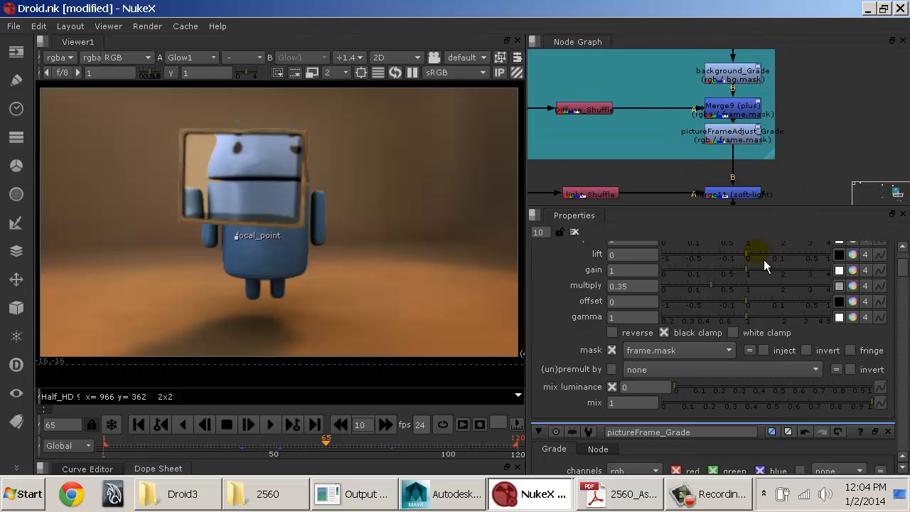
{"action": "middle_click_drag", "start_coordinate": [790, 115], "coordinate": [791, 164]}
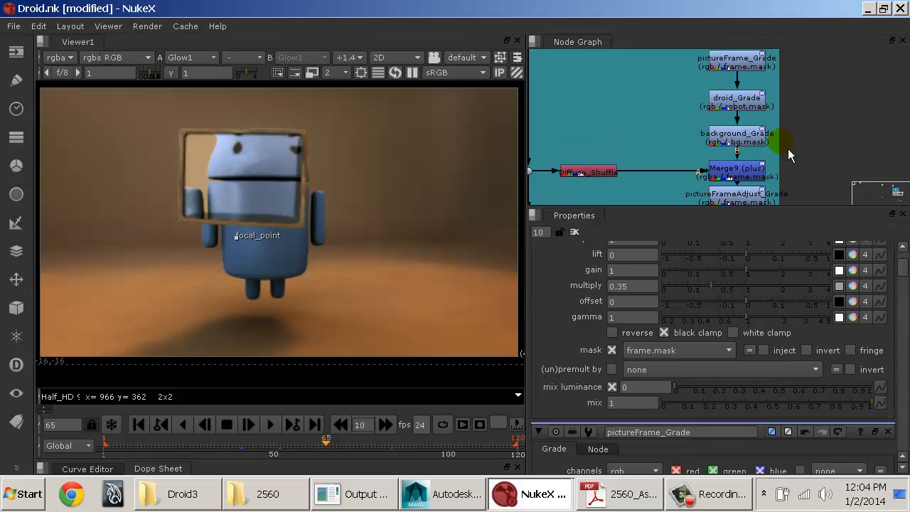
Step: Darken the background by setting the multiply of background_Grade to 0.5
{"action": "key", "text": "F9"}
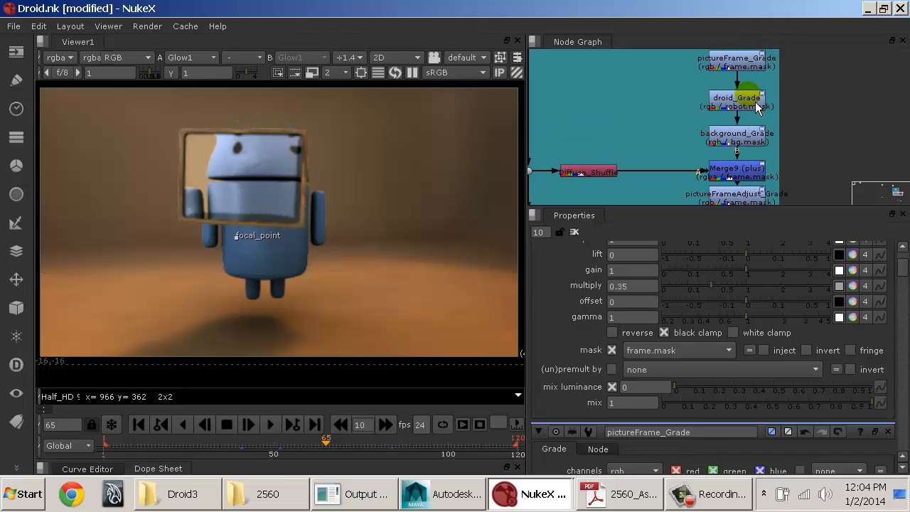
{"action": "left_click", "coordinate": [737, 137]}
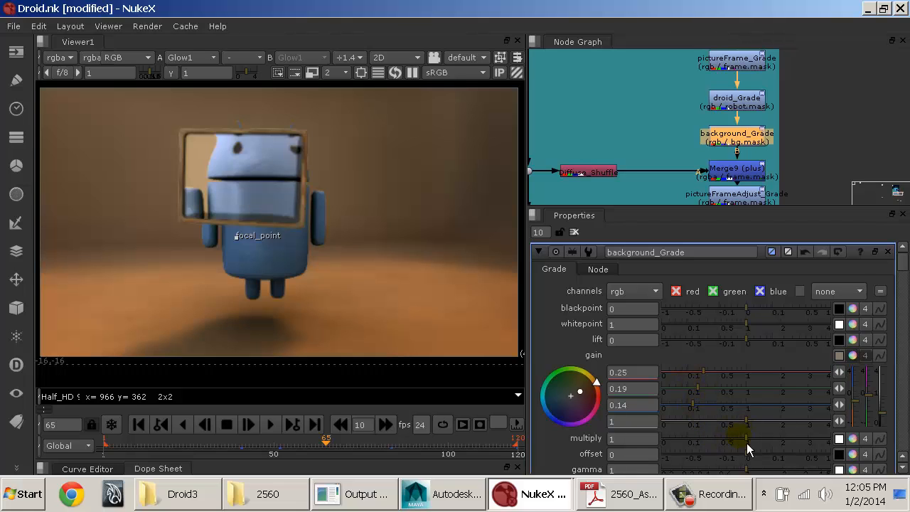
{"action": "left_click_drag", "start_coordinate": [747, 443], "coordinate": [771, 443]}
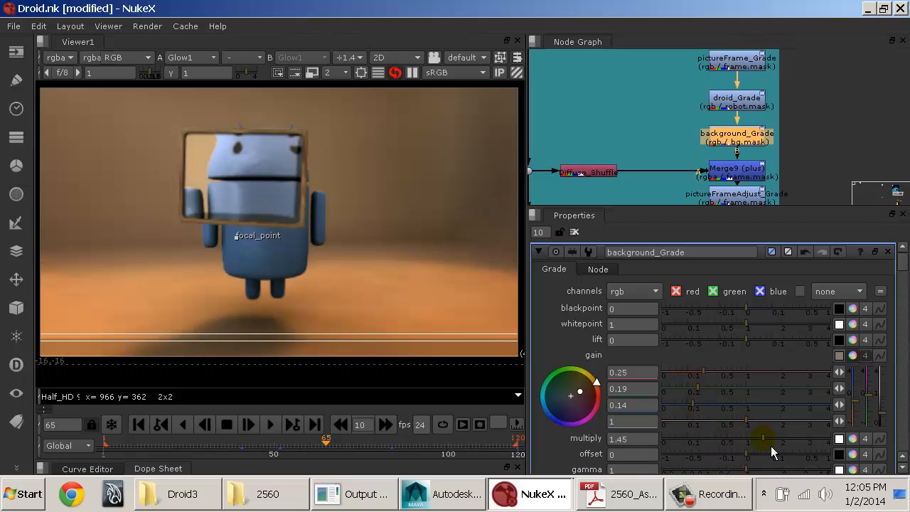
{"action": "left_click", "coordinate": [728, 441]}
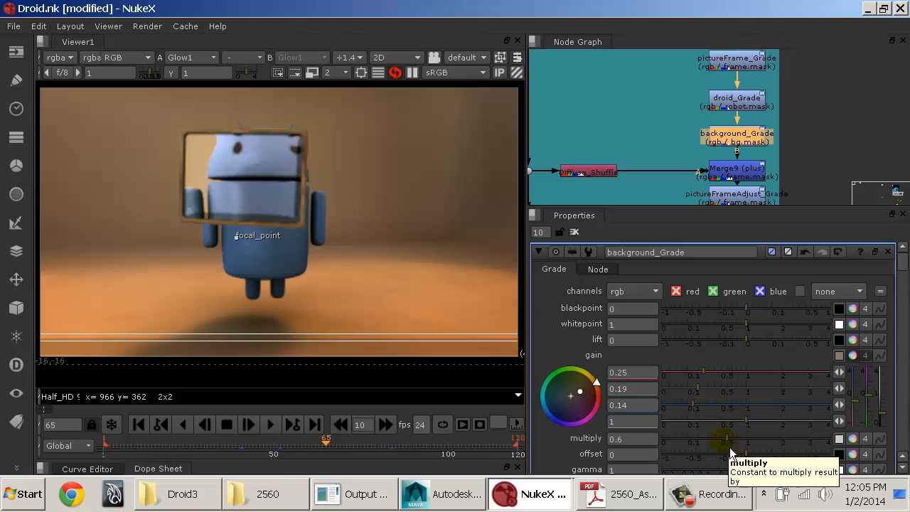
{"action": "left_click", "coordinate": [723, 440]}
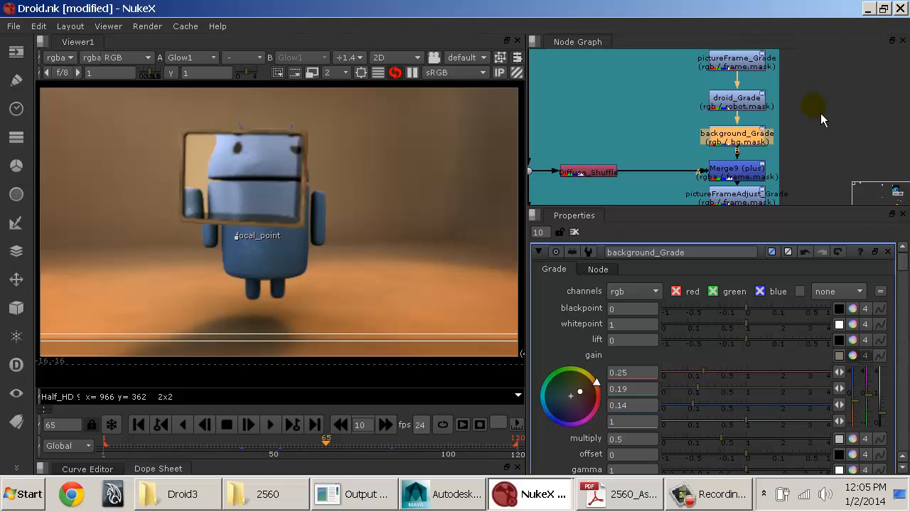
{"action": "left_click", "coordinate": [362, 73]}
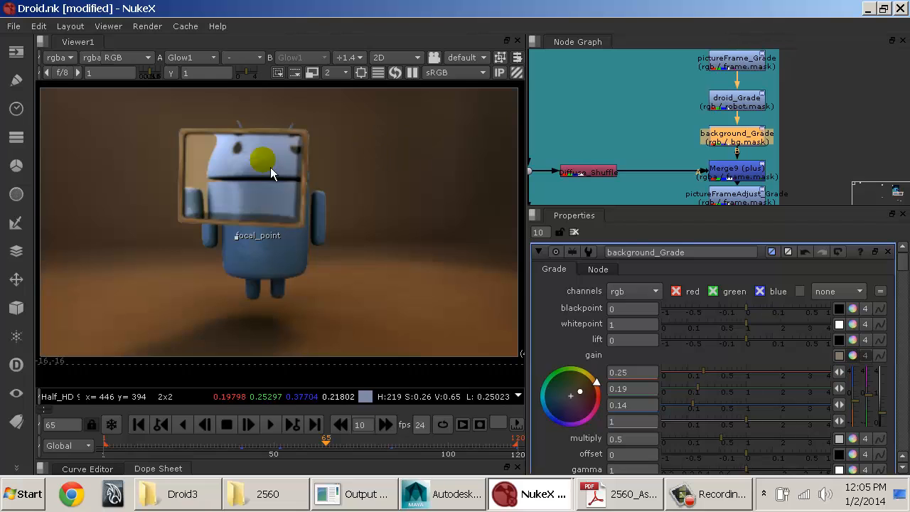
{"action": "left_click", "coordinate": [873, 164]}
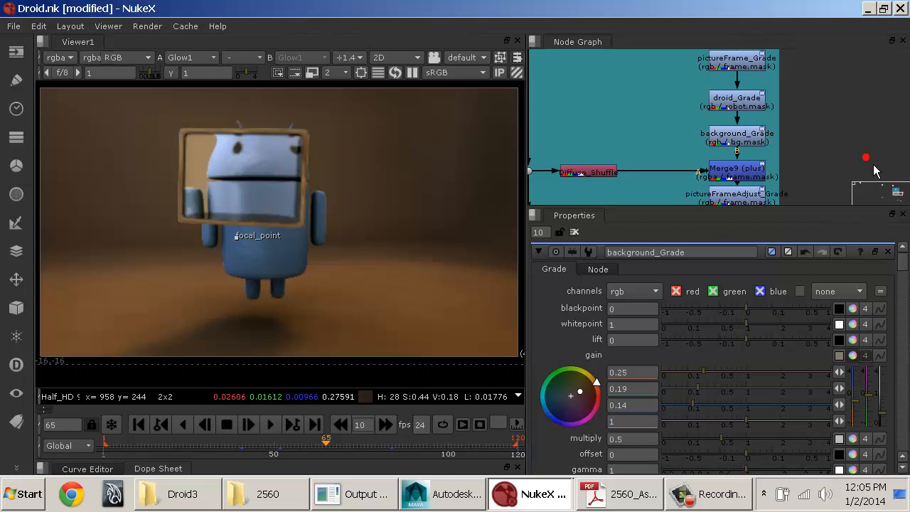
Step: Inspect the end of the node chain down to Glow1 and Viewer1
{"action": "middle_click_drag", "start_coordinate": [701, 175], "coordinate": [690, 92]}
{"action": "middle_click_drag", "start_coordinate": [706, 156], "coordinate": [690, 71]}
{"action": "middle_click_drag", "start_coordinate": [716, 199], "coordinate": [723, 75]}
{"action": "middle_click_drag", "start_coordinate": [719, 193], "coordinate": [705, 92]}
{"action": "left_click_drag", "start_coordinate": [704, 114], "coordinate": [706, 185]}
{"action": "left_click", "coordinate": [739, 140]}
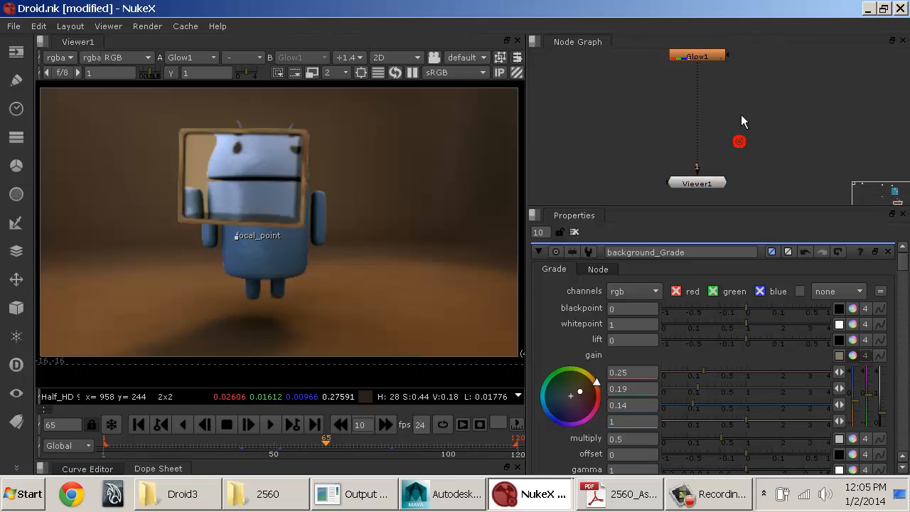
{"action": "left_click", "coordinate": [735, 97]}
Step: Review the start of the node graph: LayerContactSheet2, Read3, the GI and reflection shuffles and their plus merge
{"action": "key", "text": "space"}
{"action": "middle_click_drag", "start_coordinate": [483, 150], "coordinate": [442, 355]}
{"action": "middle_click_drag", "start_coordinate": [589, 132], "coordinate": [474, 284]}
{"action": "middle_click_drag", "start_coordinate": [510, 191], "coordinate": [481, 468]}
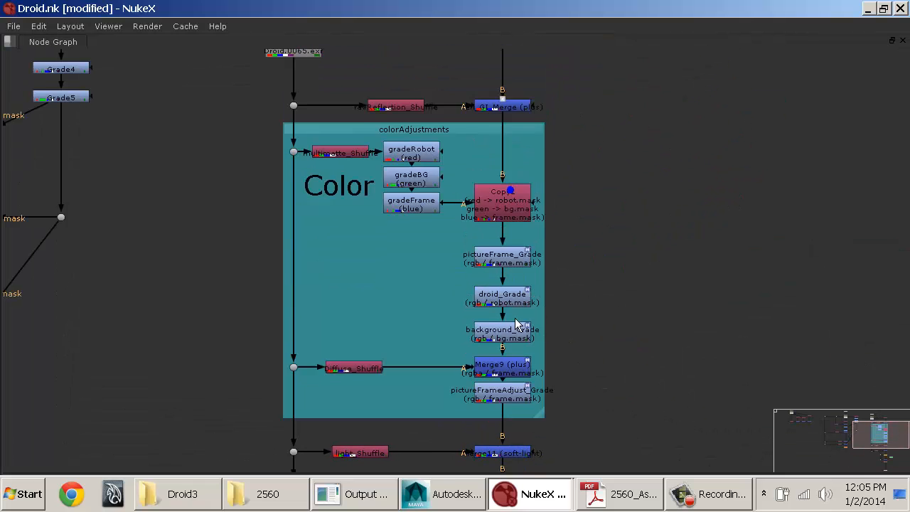
{"action": "middle_click_drag", "start_coordinate": [507, 231], "coordinate": [503, 311]}
{"action": "middle_click_drag", "start_coordinate": [441, 172], "coordinate": [449, 261]}
{"action": "left_click", "coordinate": [305, 143]}
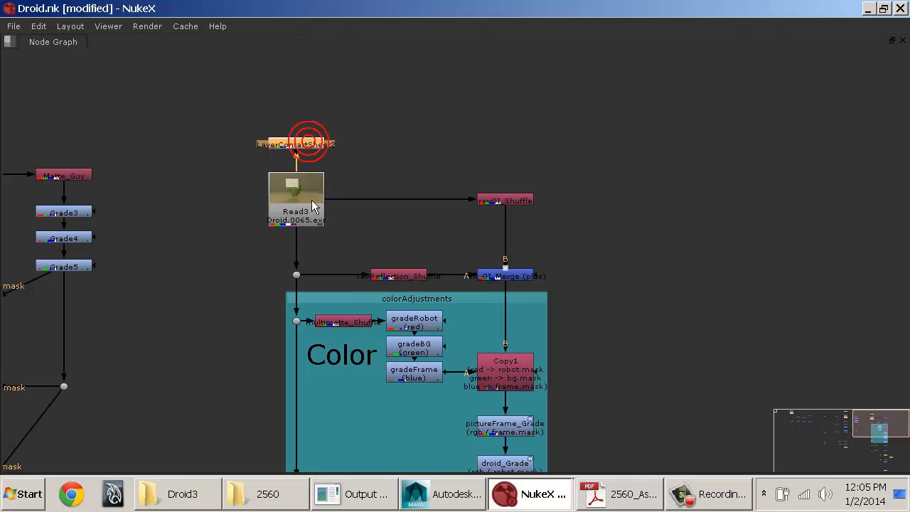
{"action": "left_click", "coordinate": [290, 197]}
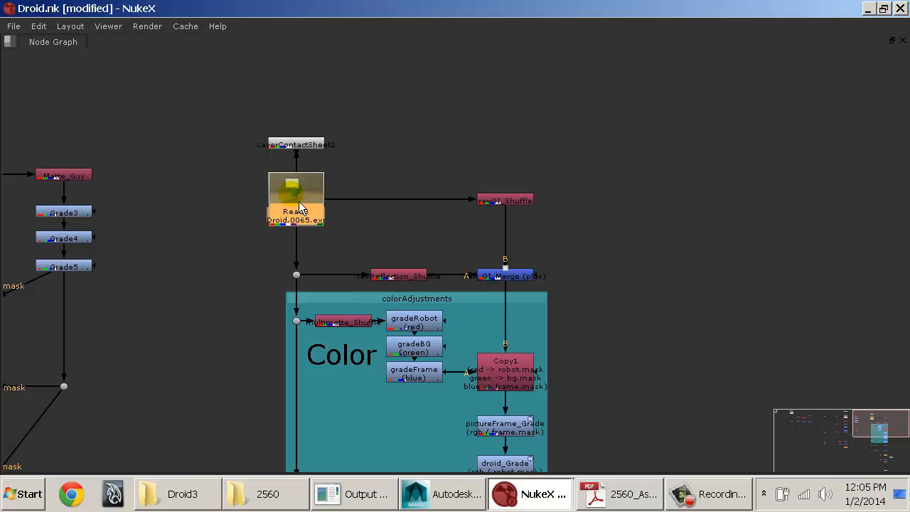
{"action": "left_click", "coordinate": [488, 201]}
{"action": "left_click", "coordinate": [403, 274]}
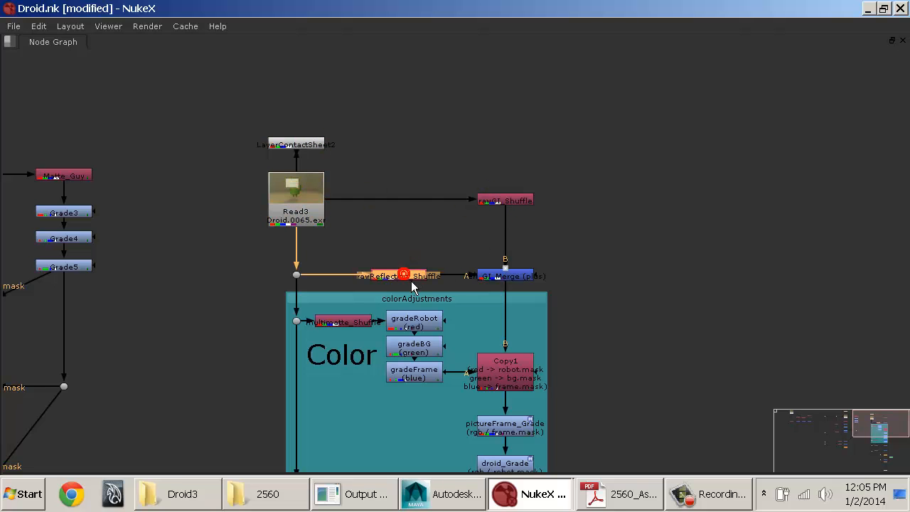
{"action": "left_click", "coordinate": [501, 275]}
Step: Review the color adjustments section: the multimatte grades, Copy1, the masked grades, Diffuse_Shuffle, Merge9 and pictureFrameAdjust_Grade
{"action": "middle_click_drag", "start_coordinate": [606, 271], "coordinate": [558, 66]}
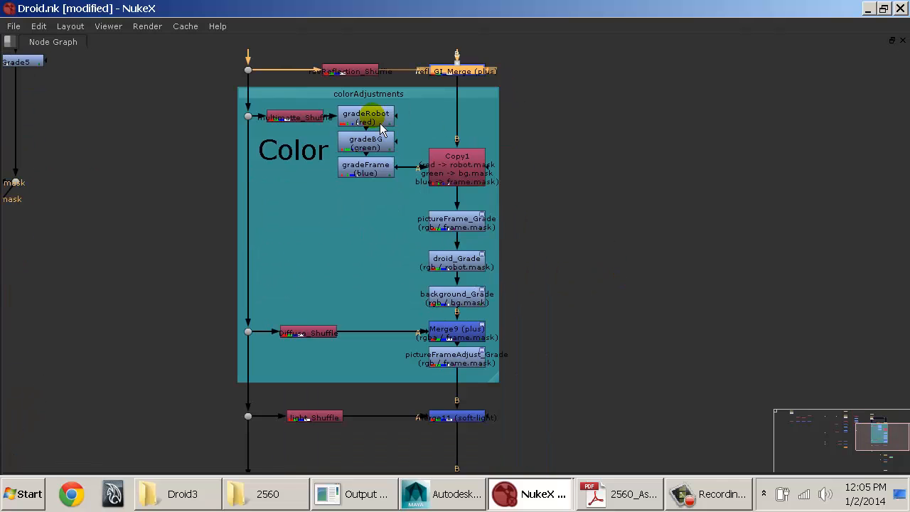
{"action": "left_click_drag", "start_coordinate": [206, 95], "coordinate": [399, 181]}
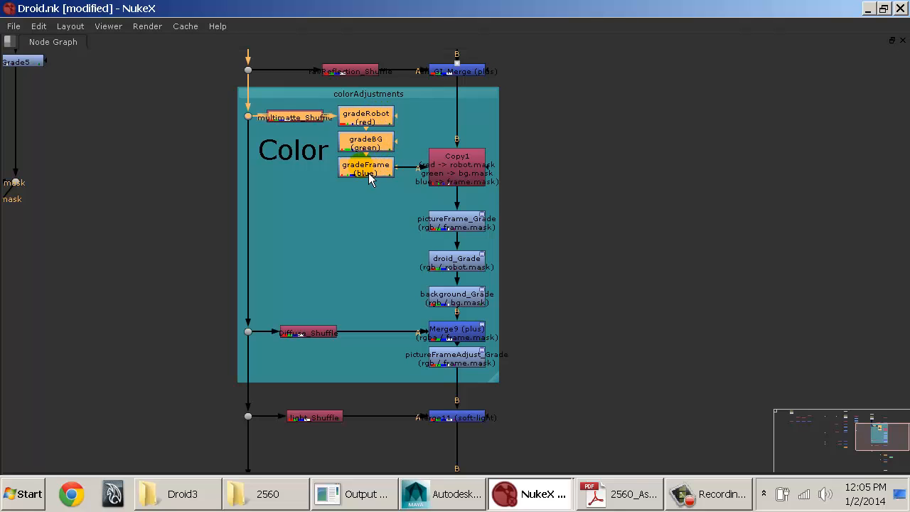
{"action": "left_click", "coordinate": [432, 172]}
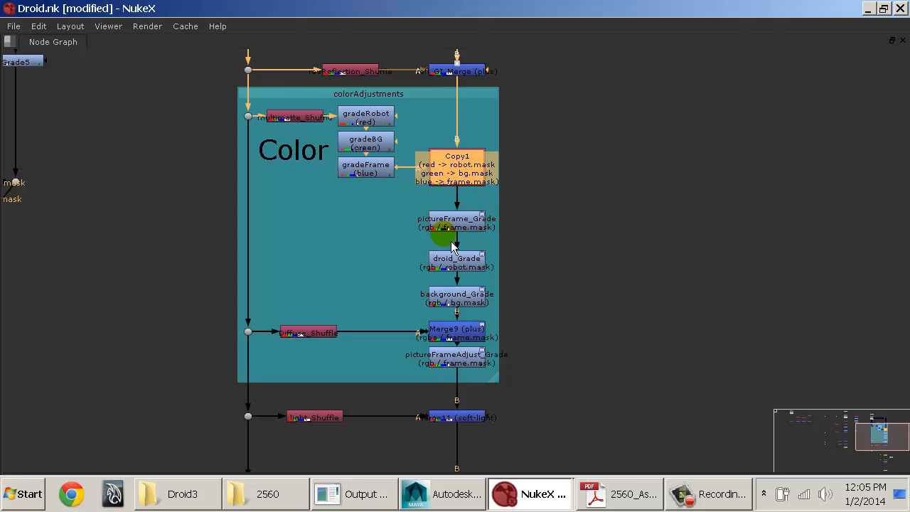
{"action": "middle_click_drag", "start_coordinate": [538, 226], "coordinate": [469, 160]}
{"action": "left_click_drag", "start_coordinate": [465, 138], "coordinate": [222, 262]}
{"action": "left_click_drag", "start_coordinate": [158, 246], "coordinate": [442, 320]}
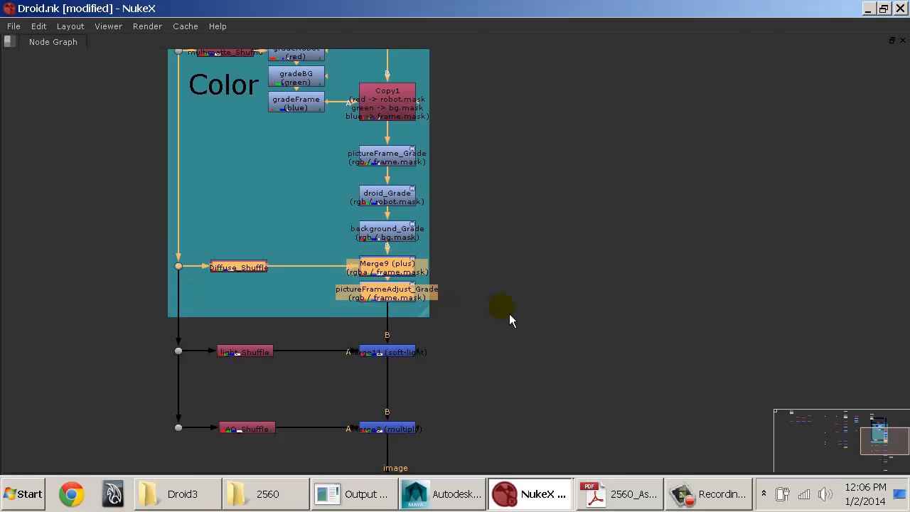
Step: Review the lower chain: light_Shuffle with Merge11, AO_Shuffle with Merge8, ZDefocus2 and Merge10 (multiply)
{"action": "left_click", "coordinate": [509, 315]}
{"action": "middle_click_drag", "start_coordinate": [511, 326], "coordinate": [525, 95]}
{"action": "left_click_drag", "start_coordinate": [150, 118], "coordinate": [512, 187]}
{"action": "left_click_drag", "start_coordinate": [140, 184], "coordinate": [479, 240]}
{"action": "middle_click_drag", "start_coordinate": [427, 237], "coordinate": [430, 140]}
{"action": "left_click", "coordinate": [354, 192]}
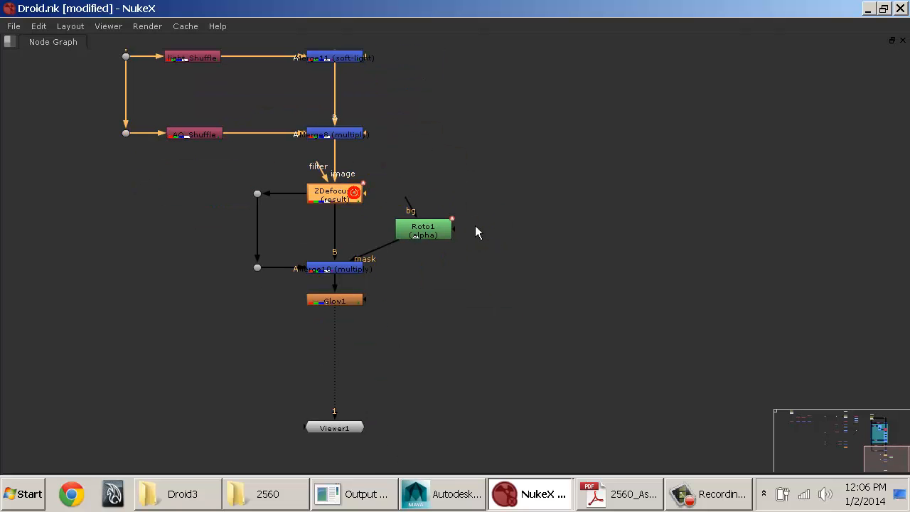
{"action": "left_click", "coordinate": [356, 270]}
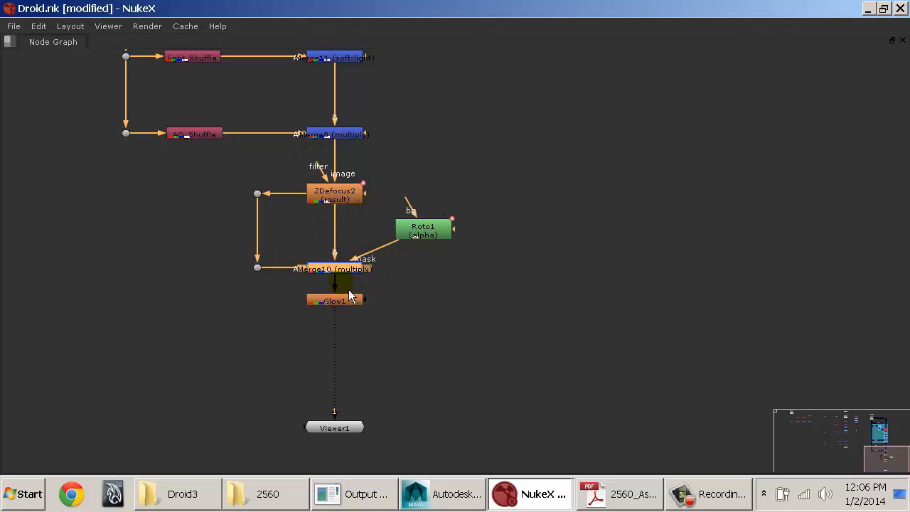
Step: Move the Glow1 node down to about midway between Merge10 and Viewer1 and deselect it
{"action": "left_click_drag", "start_coordinate": [346, 305], "coordinate": [343, 354]}
{"action": "left_click", "coordinate": [409, 317]}
{"action": "key", "text": "space"}
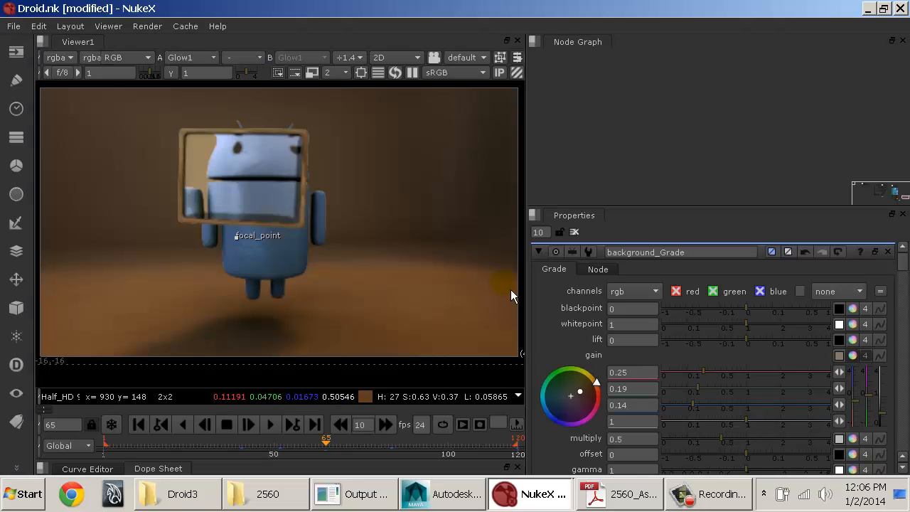
Step: Add a Write node after Glow1 and space it out between Glow1 and Viewer1
{"action": "middle_click", "coordinate": [644, 185]}
{"action": "key", "text": "f"}
{"action": "middle_click_drag", "start_coordinate": [830, 168], "coordinate": [739, 83]}
{"action": "left_click", "coordinate": [689, 108]}
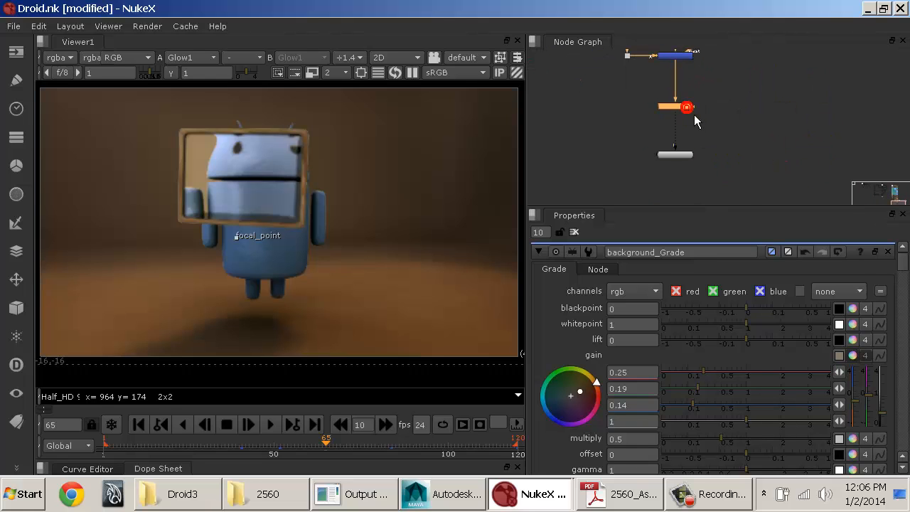
{"action": "key", "text": "Tab"}
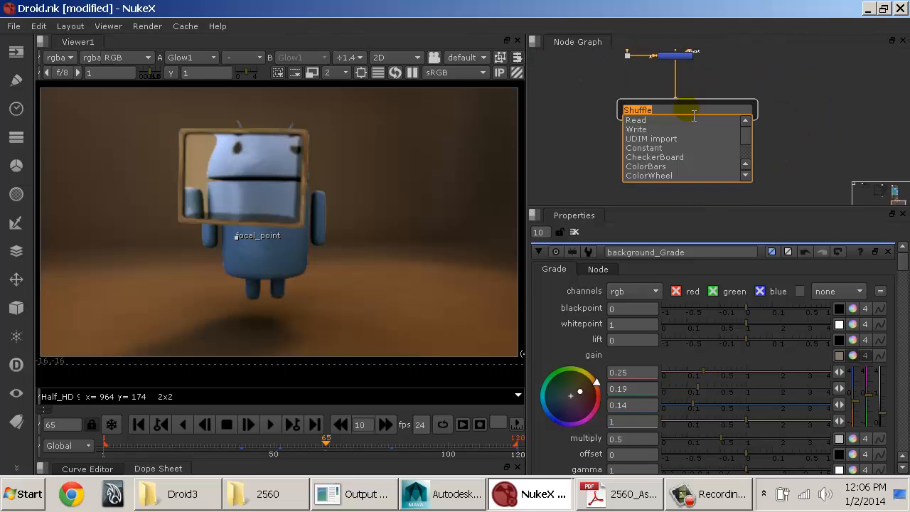
{"action": "type", "text": "write"}
{"action": "key", "text": "Return"}
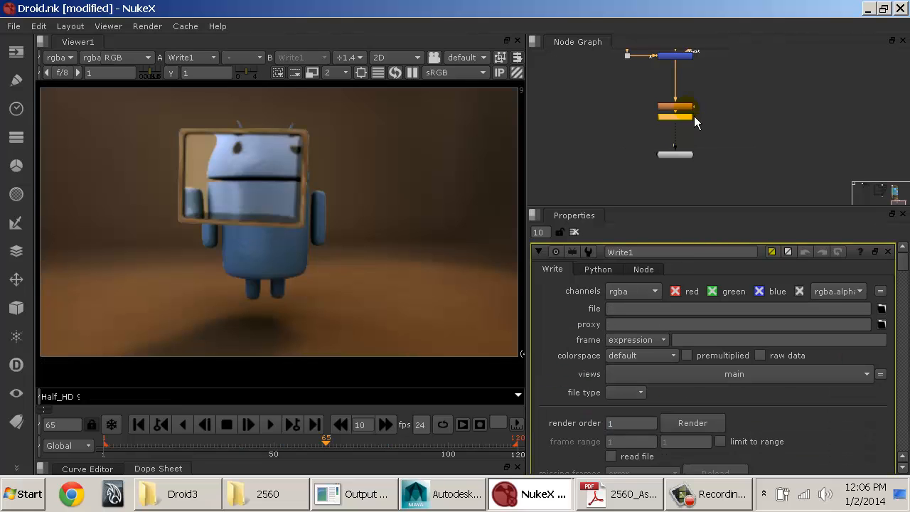
{"action": "scroll", "coordinate": [690, 115], "scroll_direction": "up", "scroll_amount": 3}
{"action": "left_click_drag", "start_coordinate": [679, 166], "coordinate": [679, 173]}
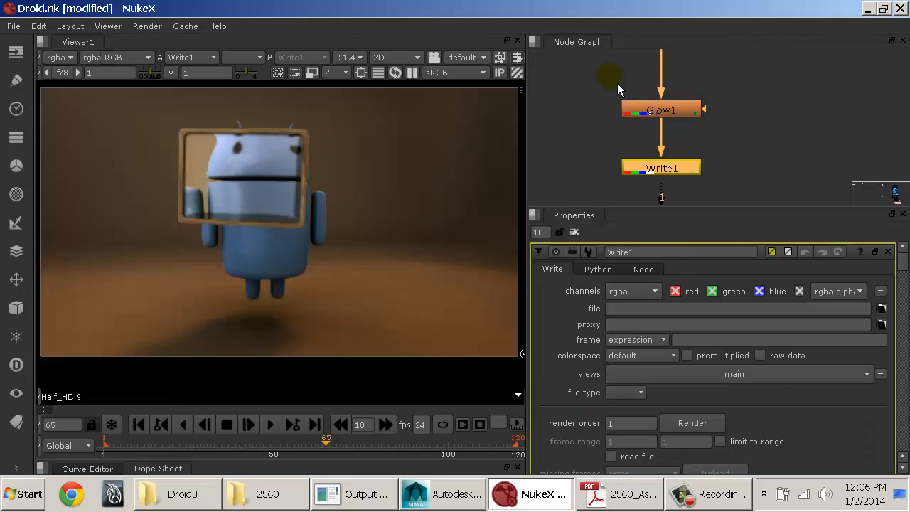
{"action": "middle_click_drag", "start_coordinate": [691, 171], "coordinate": [681, 133]}
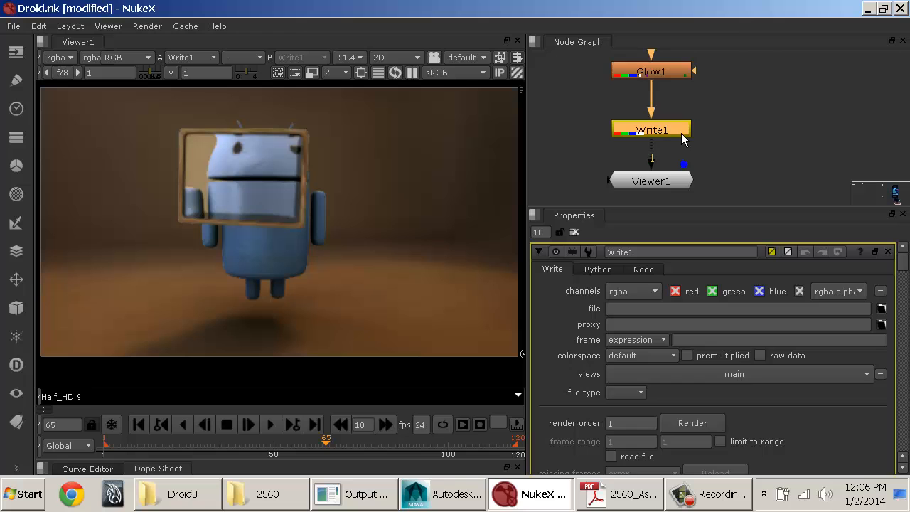
Step: Browse for Write1's output file through Documents/maya/projects/projects/Old and the Blue project folder to its images folder
{"action": "left_click", "coordinate": [659, 309]}
{"action": "left_click", "coordinate": [882, 308]}
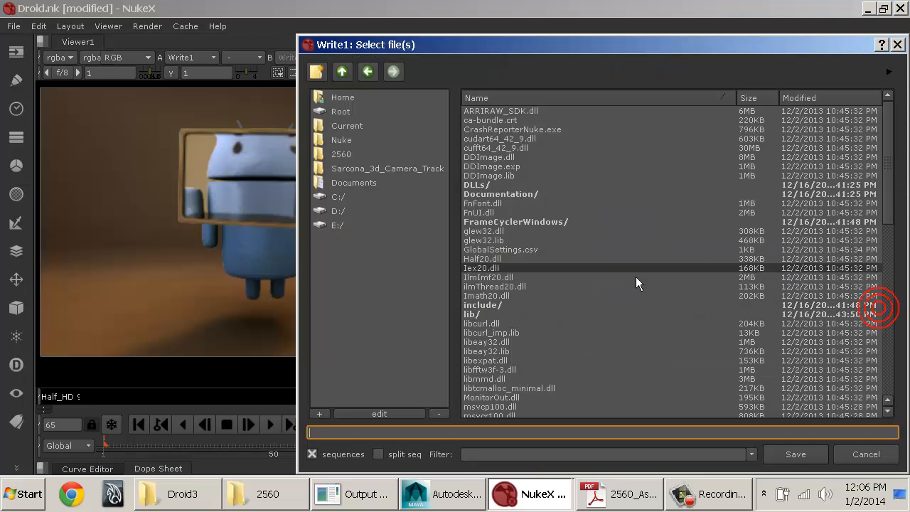
{"action": "left_click", "coordinate": [362, 183]}
{"action": "scroll", "coordinate": [490, 285], "scroll_direction": "down", "scroll_amount": 5}
{"action": "double_click", "coordinate": [490, 296]}
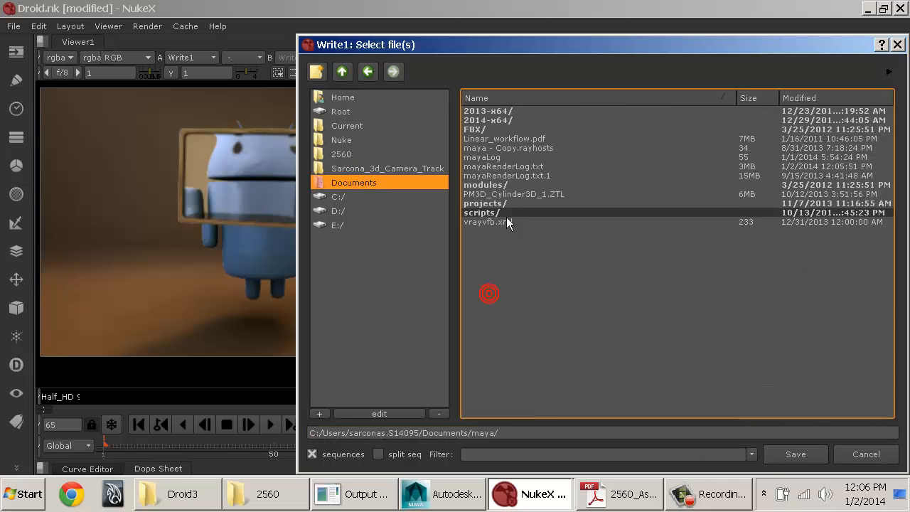
{"action": "double_click", "coordinate": [500, 213]}
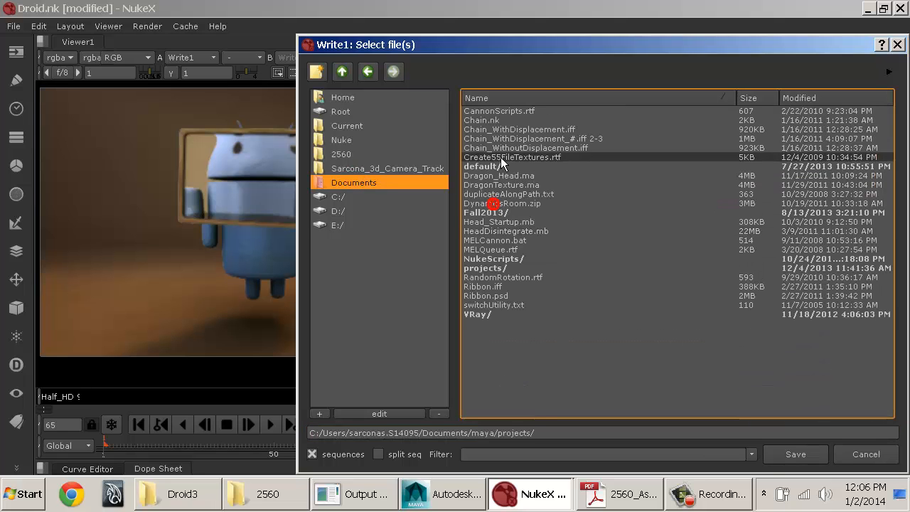
{"action": "double_click", "coordinate": [486, 268]}
{"action": "scroll", "coordinate": [498, 270], "scroll_direction": "down", "scroll_amount": 6}
{"action": "scroll", "coordinate": [502, 292], "scroll_direction": "down", "scroll_amount": 2}
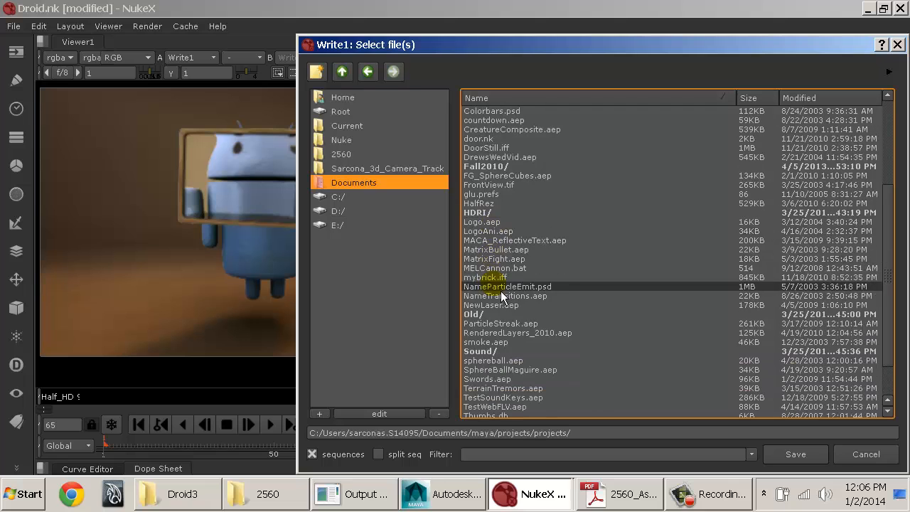
{"action": "double_click", "coordinate": [489, 316]}
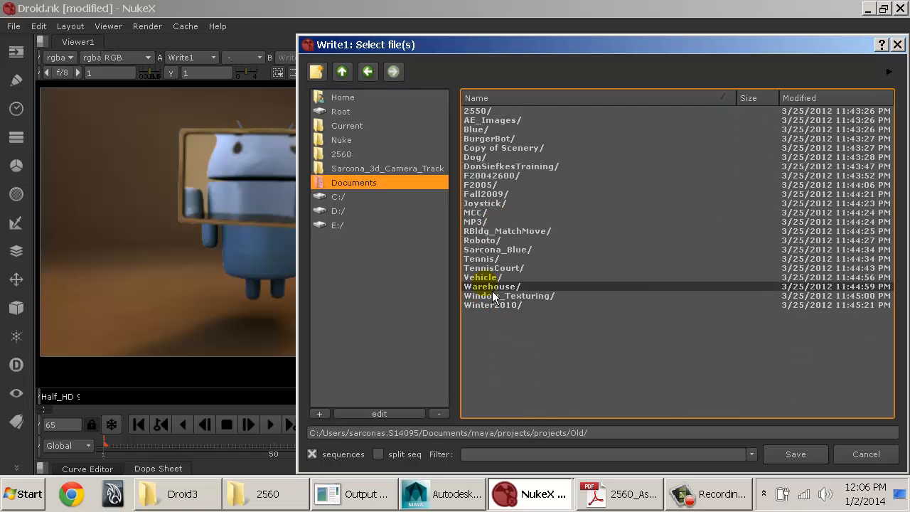
{"action": "double_click", "coordinate": [498, 250]}
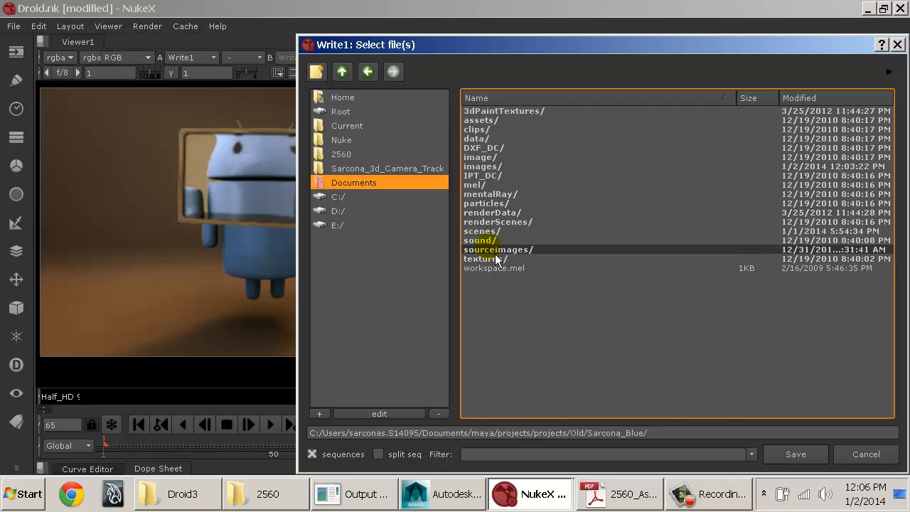
{"action": "double_click", "coordinate": [500, 168]}
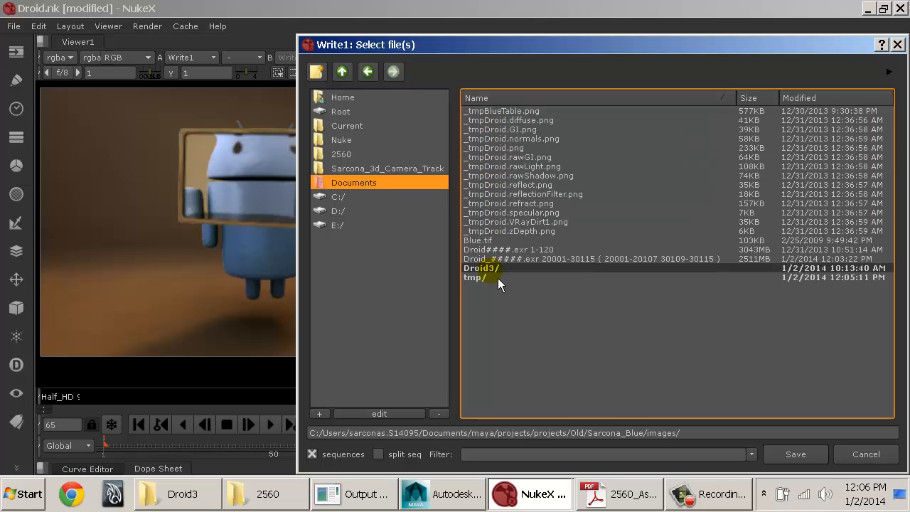
Step: Create a Droid3_Out folder and set the output there to a .###.tif sequence named Droid3_ plus the artist's surname
{"action": "left_click", "coordinate": [317, 73]}
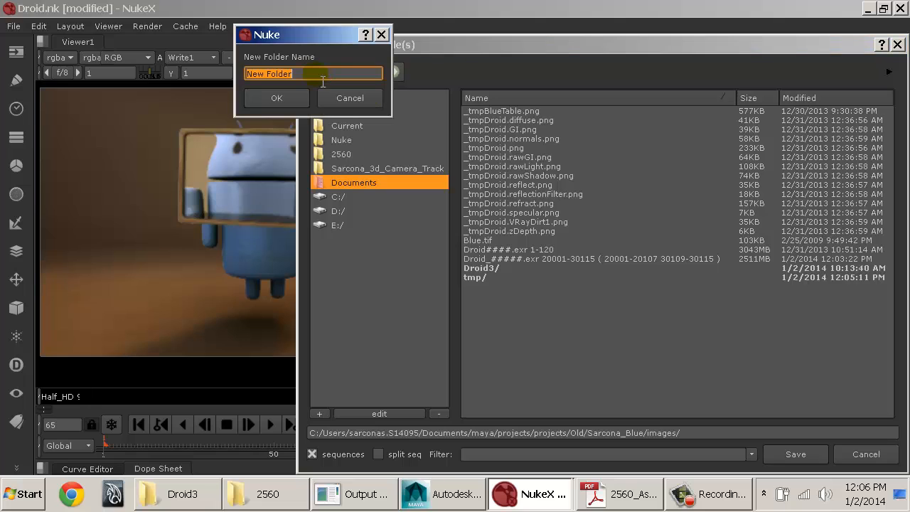
{"action": "type", "text": "Droid3_Out"}
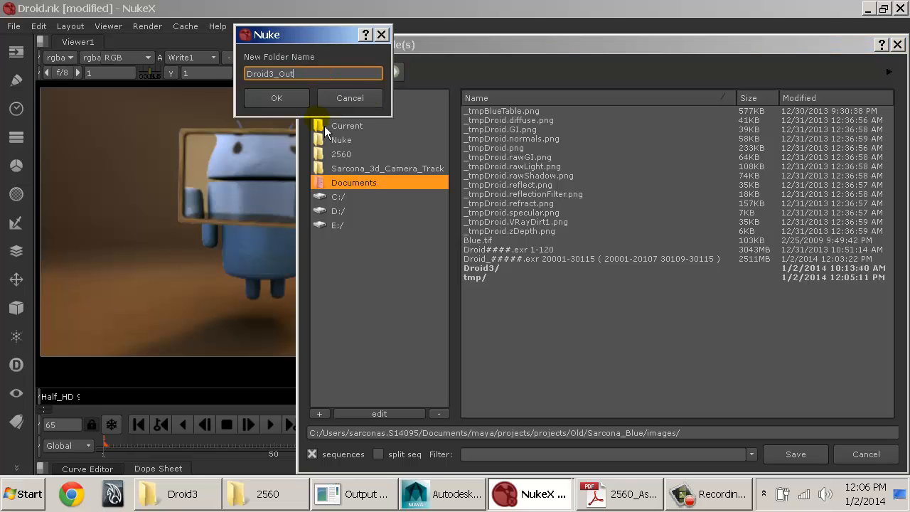
{"action": "key", "text": "Return"}
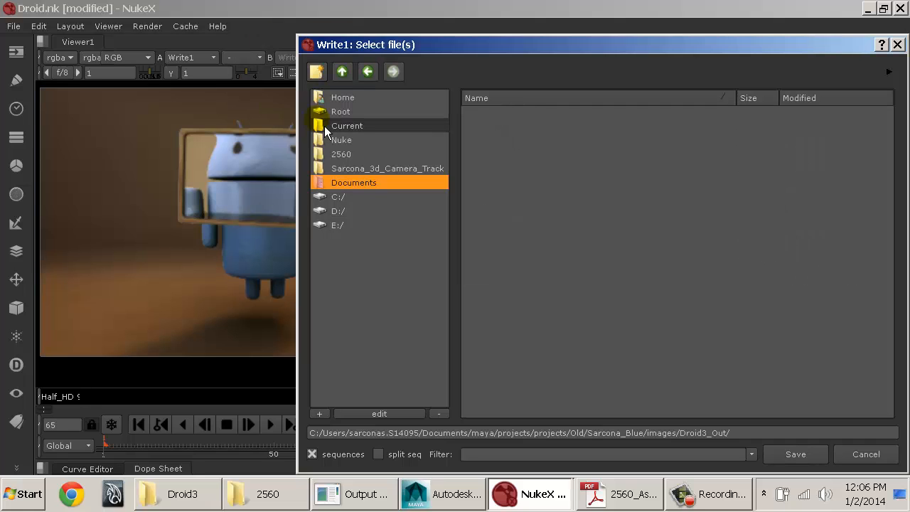
{"action": "left_click", "coordinate": [770, 434]}
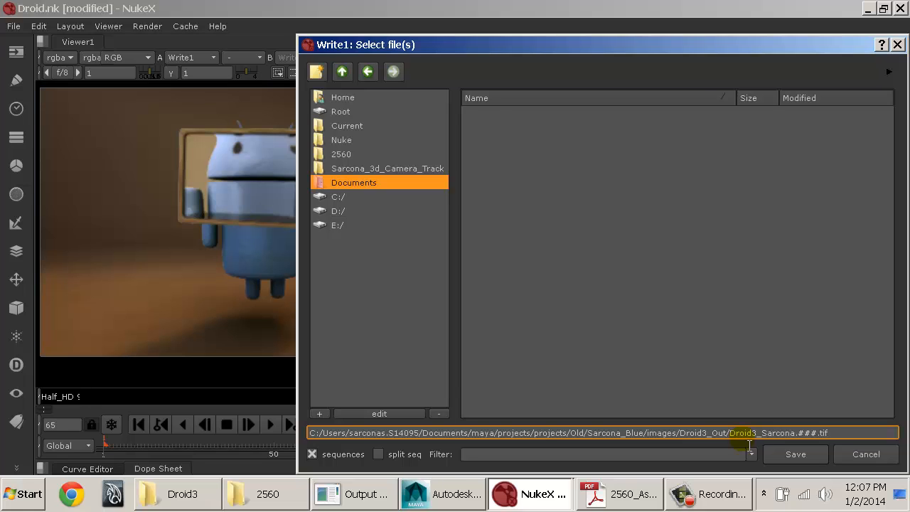
{"action": "left_click", "coordinate": [814, 455]}
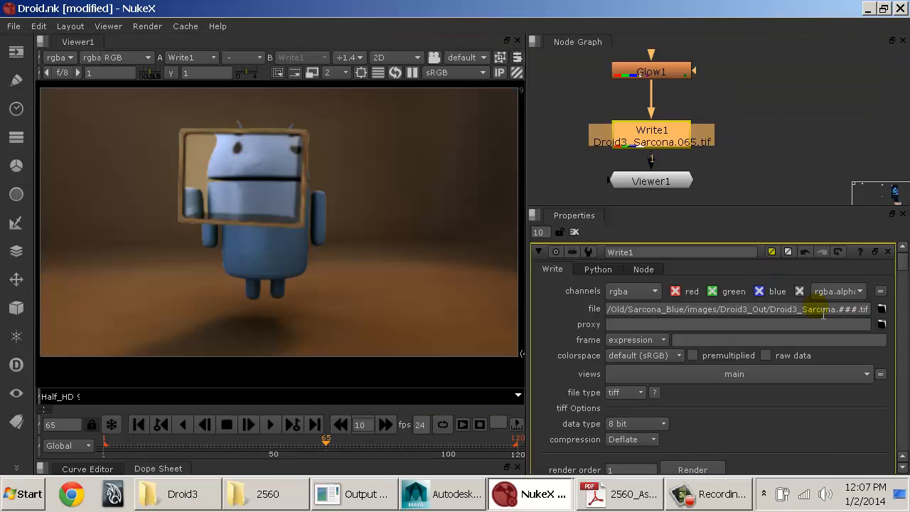
Step: Render Write1 for frames 1-108, checking the frame being rendered in Maya's Script Editor before starting, and enlarge the progress window
{"action": "scroll", "coordinate": [717, 338], "scroll_direction": "down", "scroll_amount": 1}
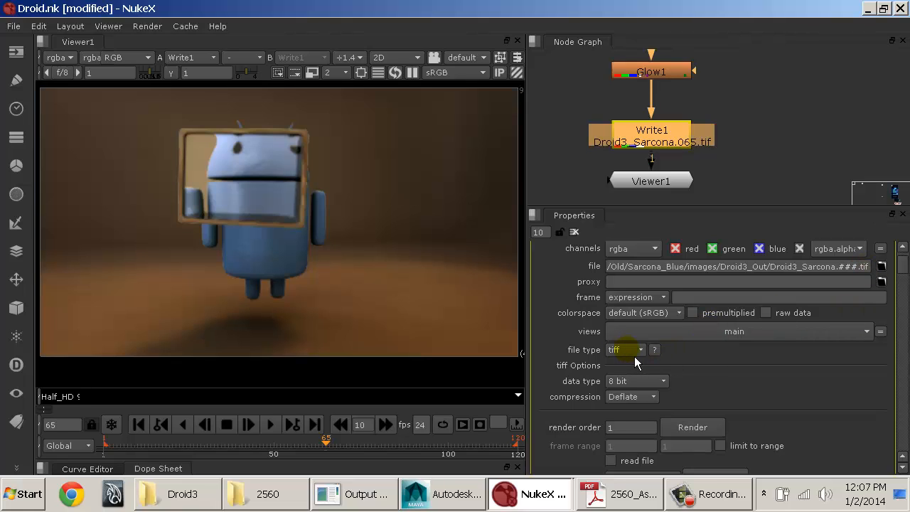
{"action": "left_click", "coordinate": [694, 431]}
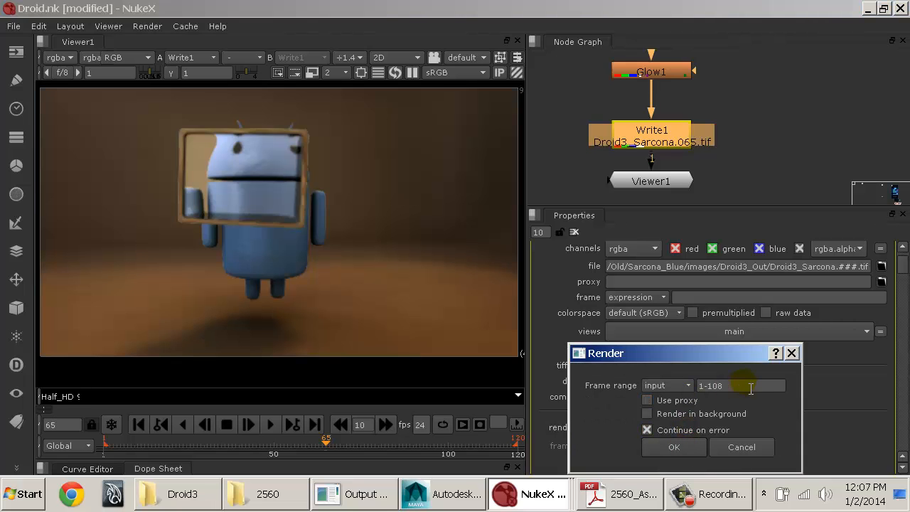
{"action": "left_click_drag", "start_coordinate": [743, 389], "coordinate": [700, 393]}
{"action": "left_click", "coordinate": [449, 502]}
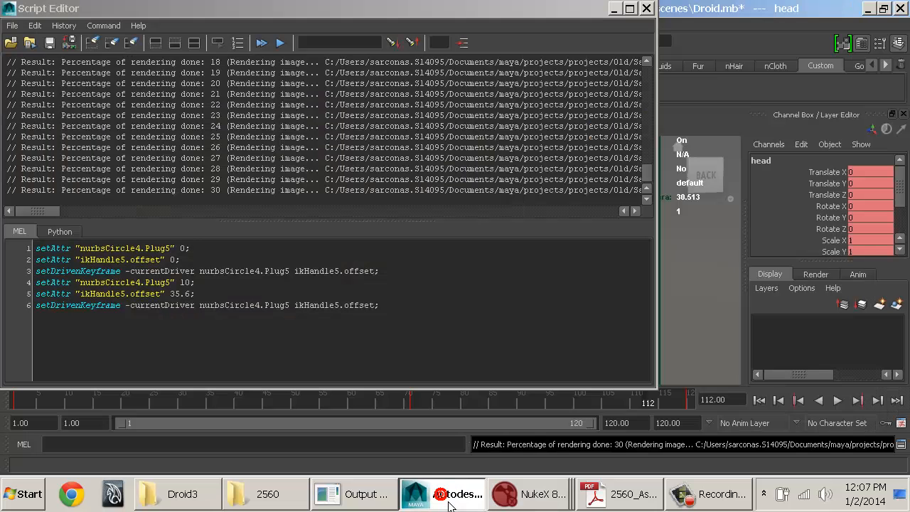
{"action": "left_click", "coordinate": [450, 204]}
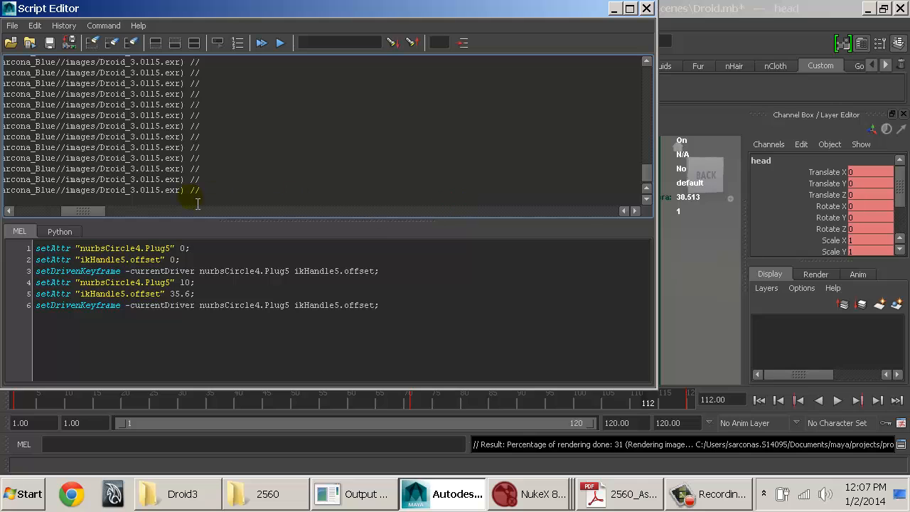
{"action": "double_click", "coordinate": [179, 192]}
{"action": "left_click", "coordinate": [449, 501]}
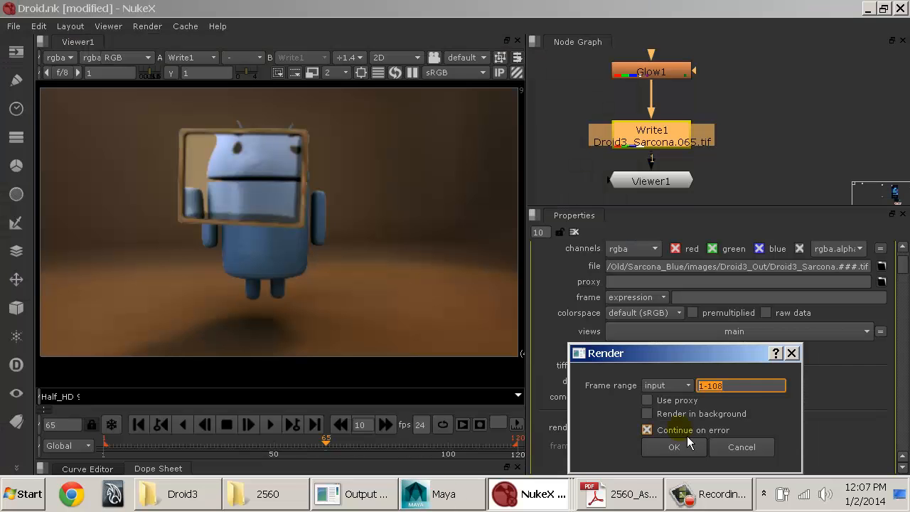
{"action": "left_click", "coordinate": [687, 448]}
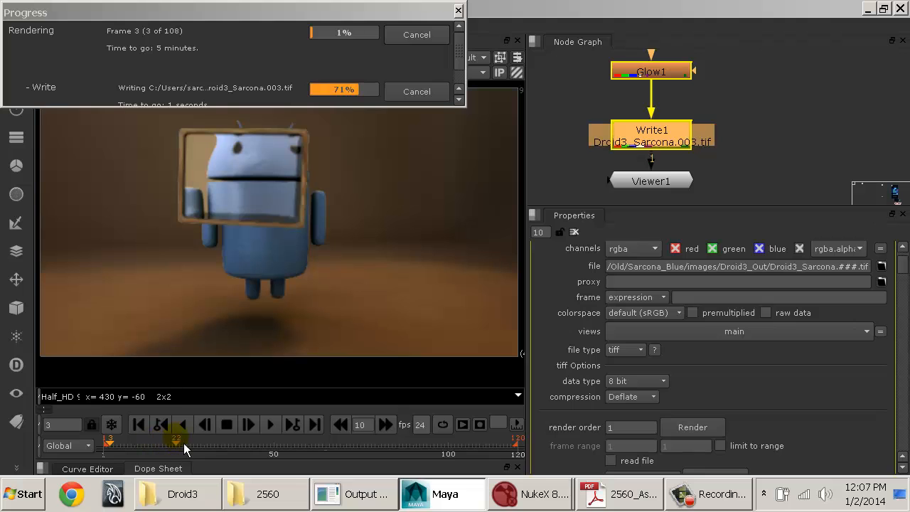
{"action": "left_click_drag", "start_coordinate": [362, 107], "coordinate": [392, 236]}
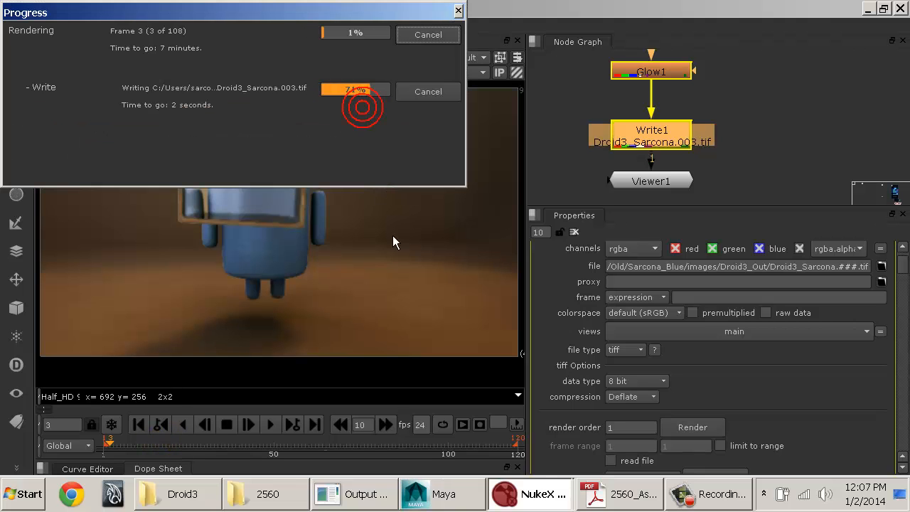
Step: Launch Adobe After Effects with an untitled project, glancing back at the Nuke script before returning to it
{"action": "left_click", "coordinate": [23, 494]}
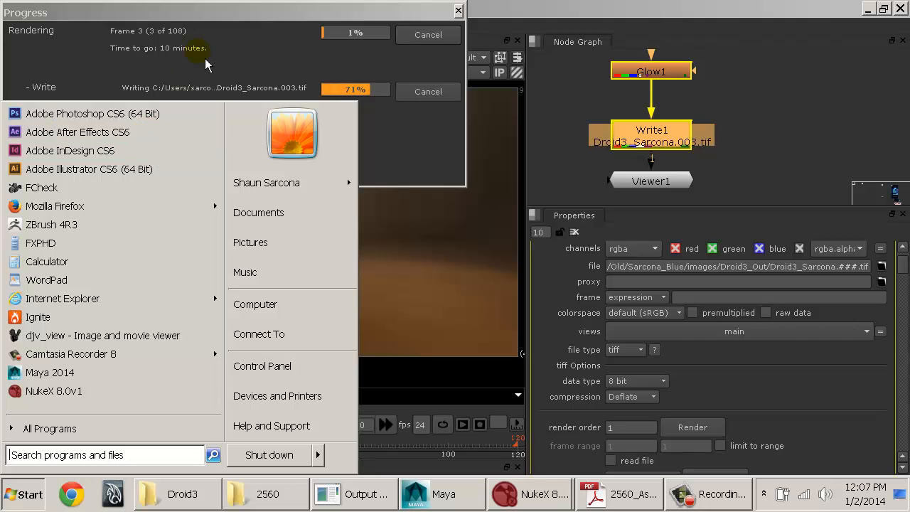
{"action": "left_click", "coordinate": [225, 54]}
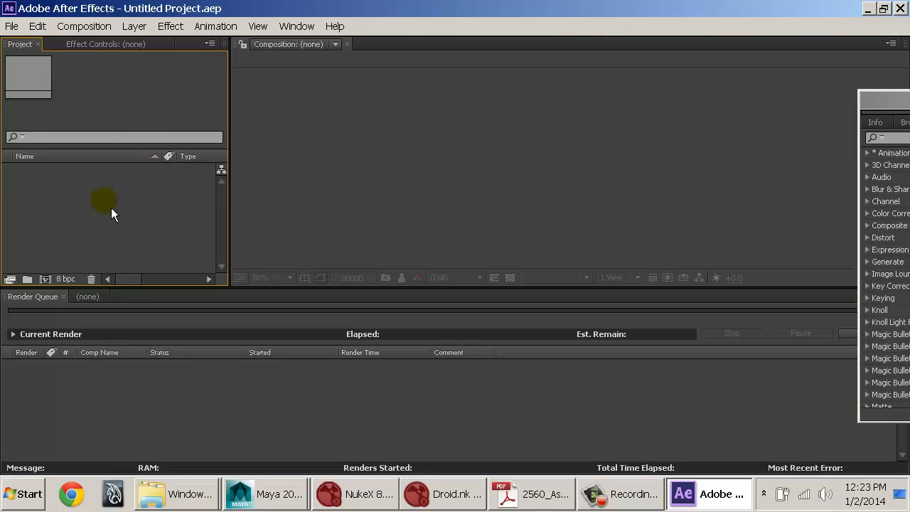
{"action": "left_click", "coordinate": [442, 498]}
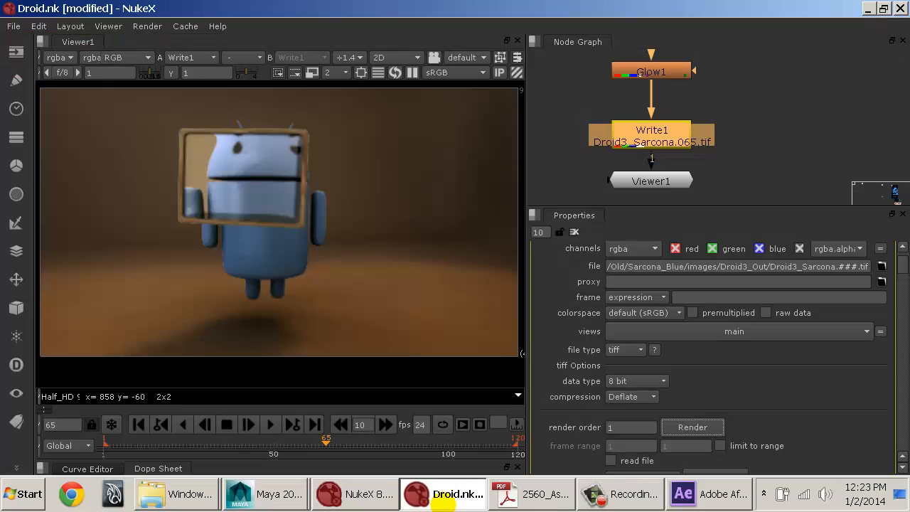
{"action": "left_click", "coordinate": [442, 502]}
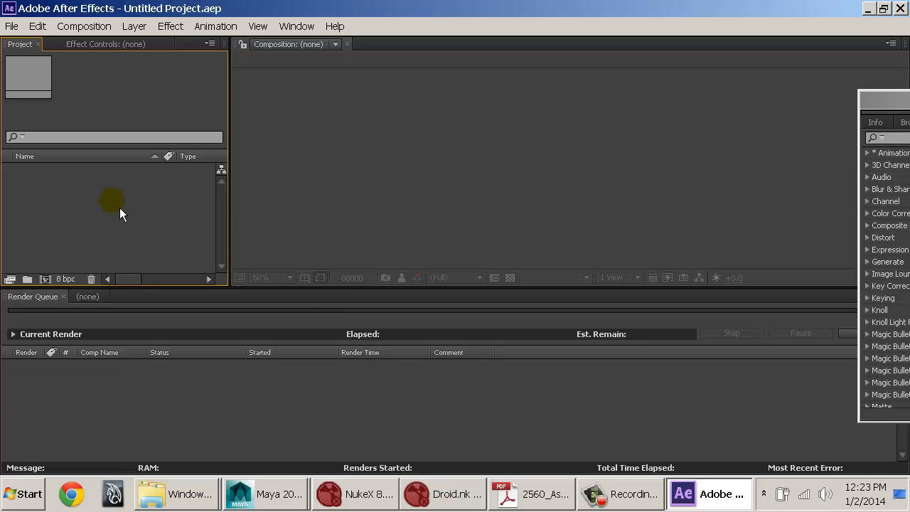
Step: Start importing footage into the project and browse to the maya folder in the Documents library
{"action": "double_click", "coordinate": [90, 213]}
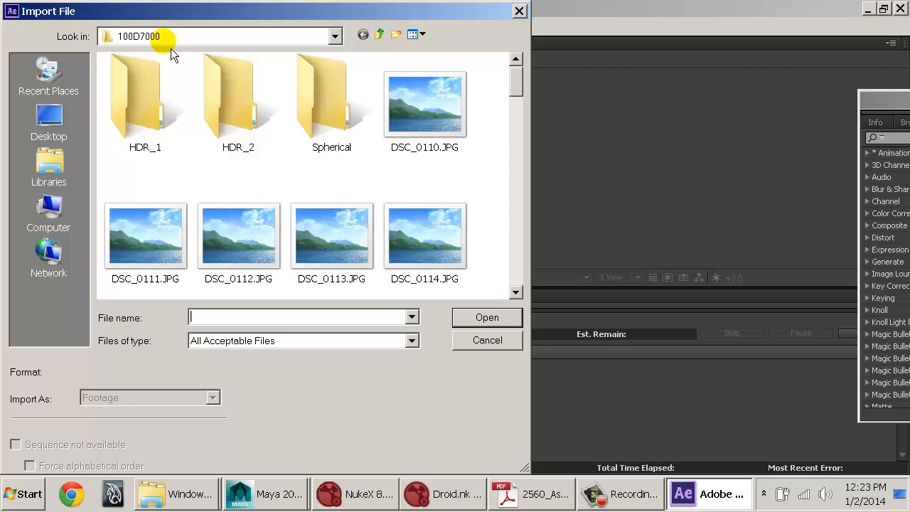
{"action": "left_click", "coordinate": [165, 36]}
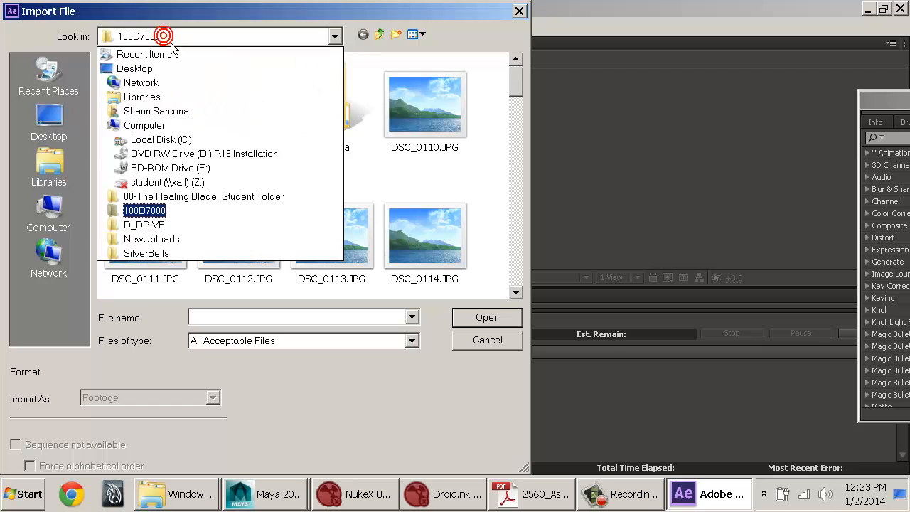
{"action": "left_click", "coordinate": [63, 175]}
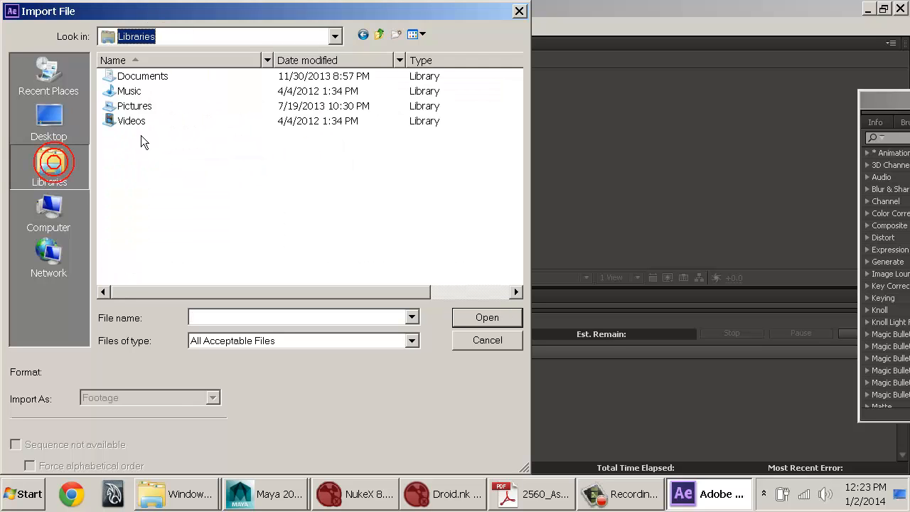
{"action": "double_click", "coordinate": [142, 75]}
{"action": "left_click", "coordinate": [172, 146]}
{"action": "type", "text": "may"}
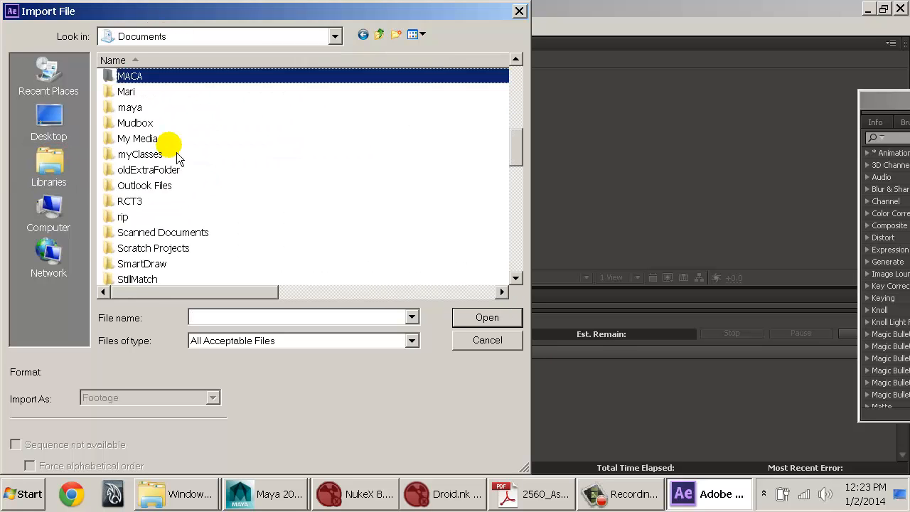
{"action": "key", "text": "Return"}
Step: Browse through the maya projects folder to the artist's Blue project and open its images folder
{"action": "type", "text": "p"}
{"action": "key", "text": "Return"}
{"action": "type", "text": "p"}
{"action": "key", "text": "Return"}
{"action": "type", "text": "o"}
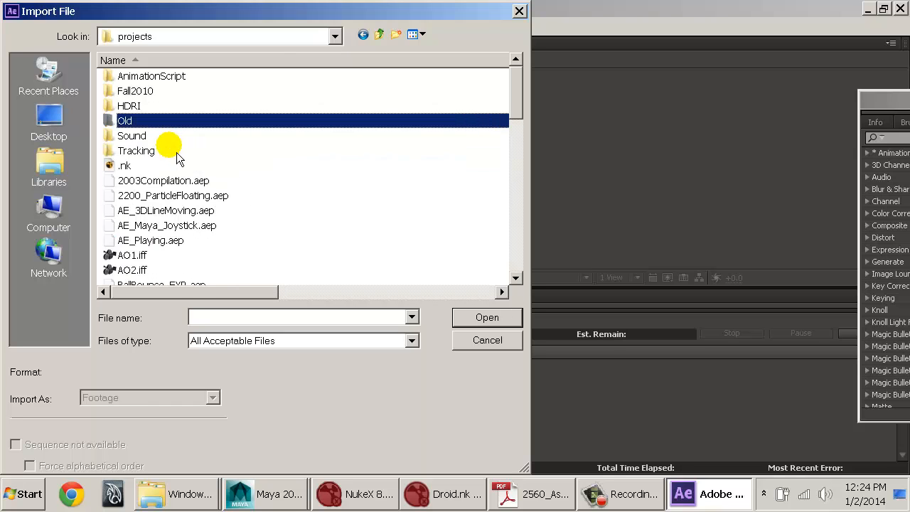
{"action": "key", "text": "Return"}
{"action": "type", "text": "s"}
{"action": "key", "text": "Return"}
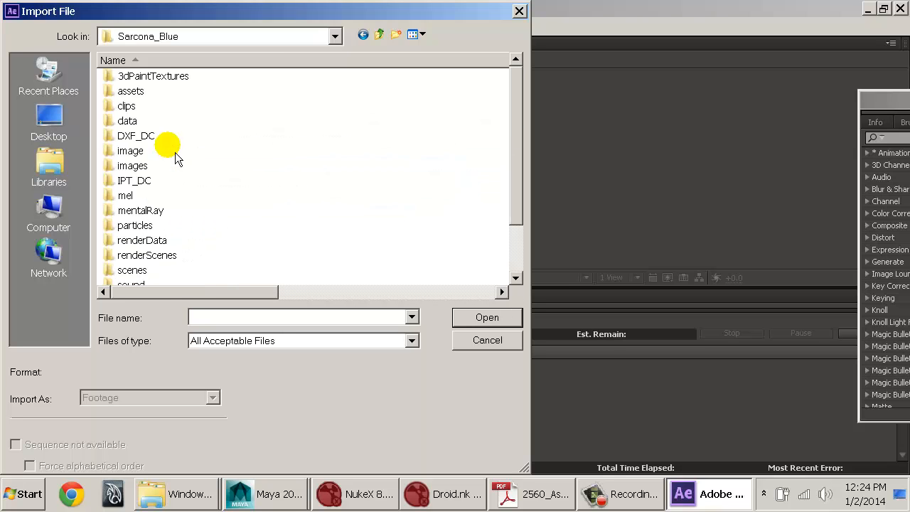
{"action": "double_click", "coordinate": [146, 164]}
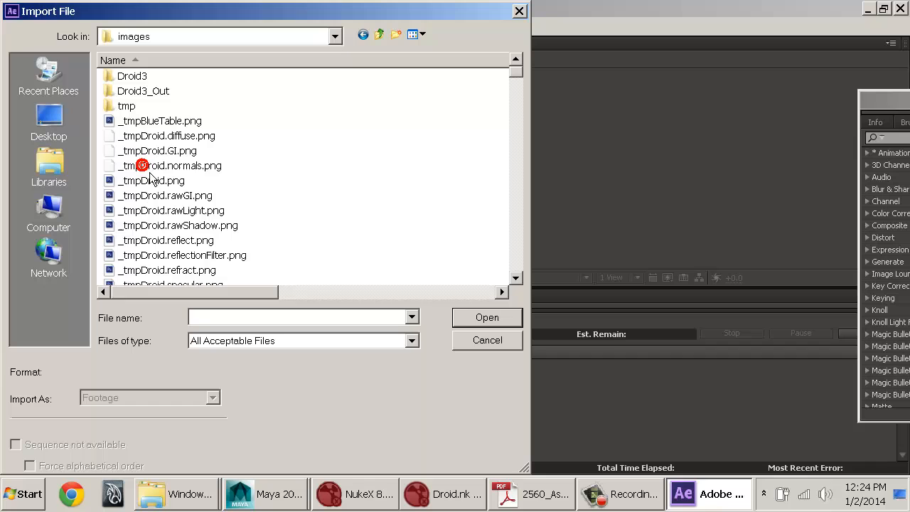
Step: Import the Droid3_Out frames starting at 001.tif as a TIFF sequence, ignoring the alpha channel
{"action": "left_click", "coordinate": [152, 92]}
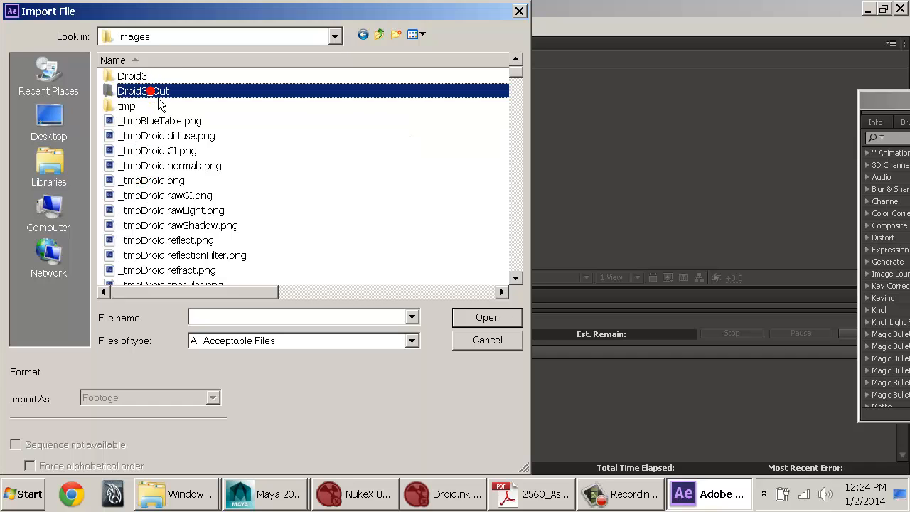
{"action": "double_click", "coordinate": [151, 91]}
{"action": "left_click", "coordinate": [149, 76]}
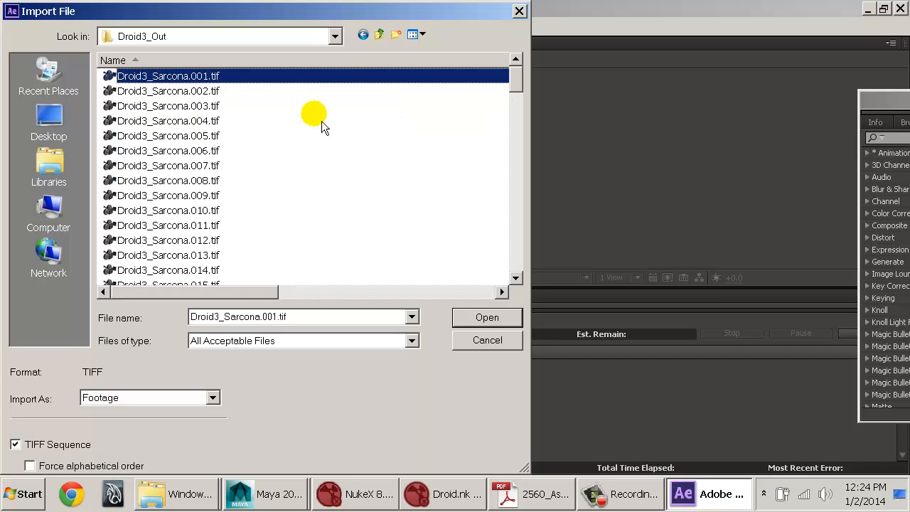
{"action": "left_click", "coordinate": [62, 448]}
{"action": "left_click", "coordinate": [60, 448]}
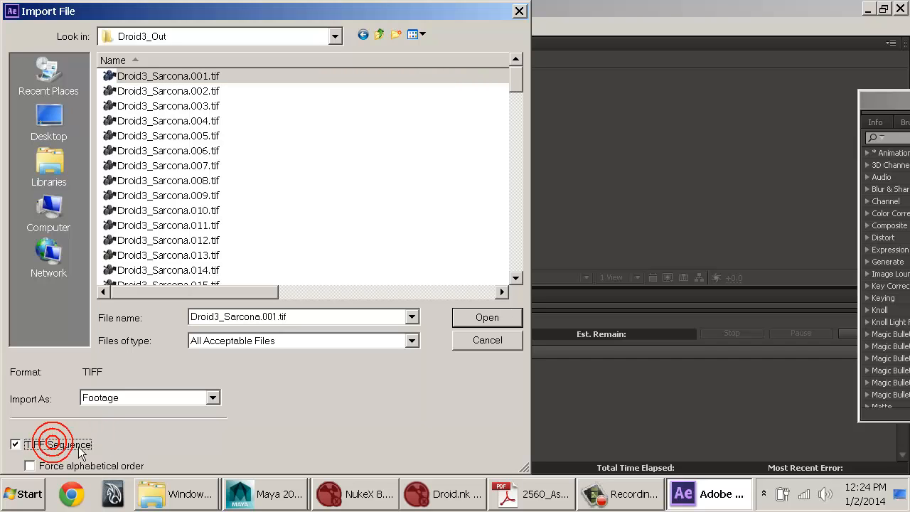
{"action": "left_click", "coordinate": [482, 317]}
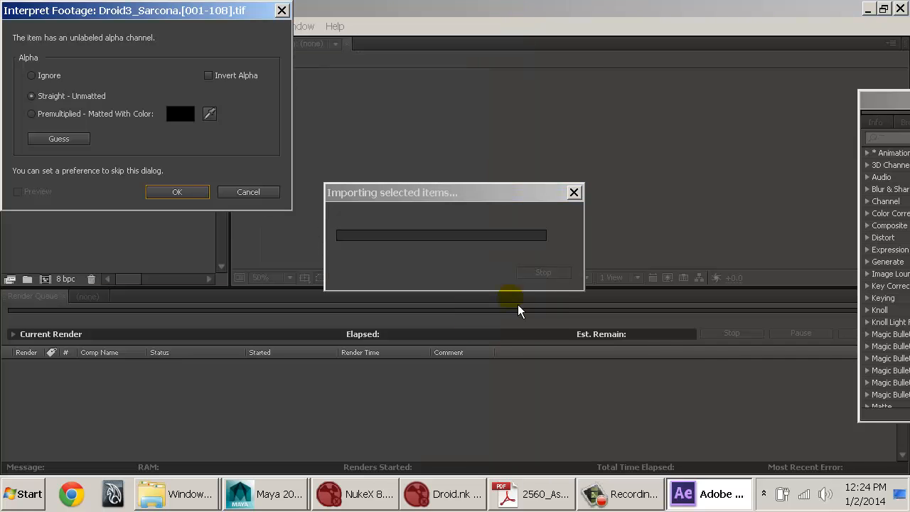
{"action": "left_click", "coordinate": [32, 76]}
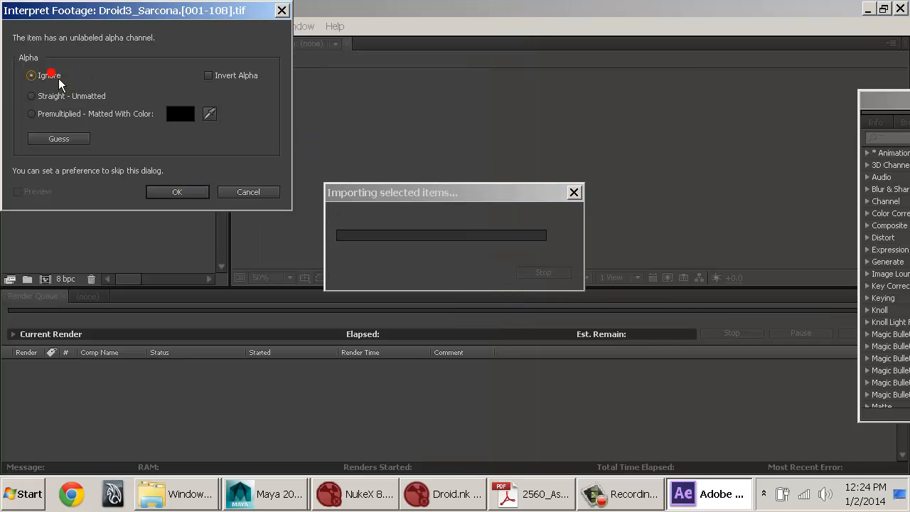
{"action": "left_click", "coordinate": [181, 193]}
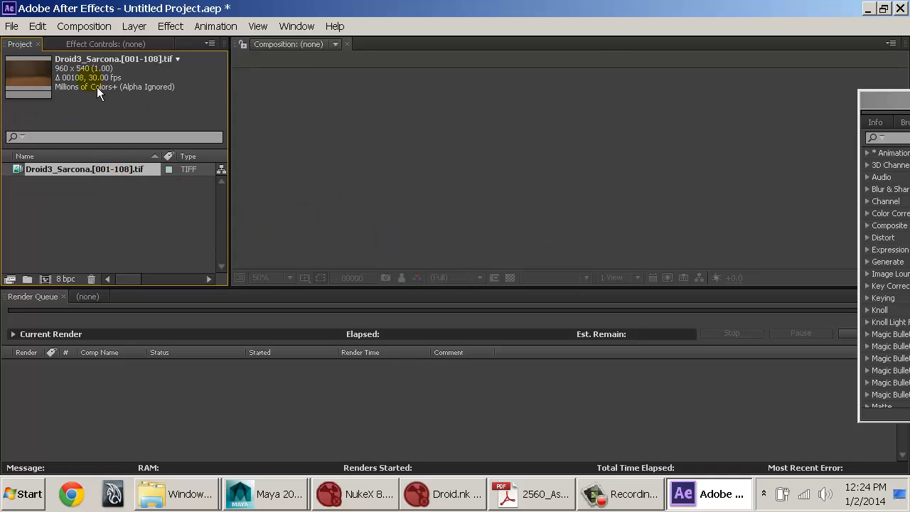
Step: Interpret the imported TIFF sequence at a frame rate of 24 frames per second
{"action": "right_click", "coordinate": [123, 172]}
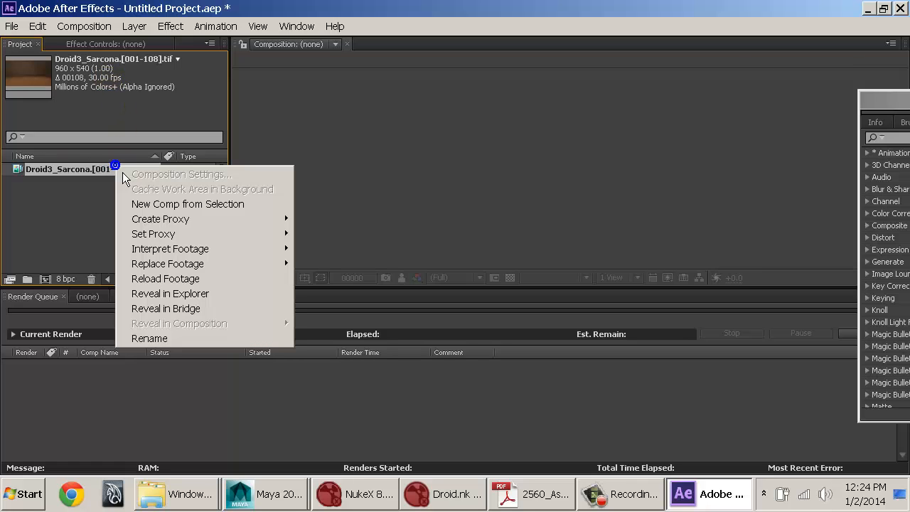
{"action": "mouse_move", "coordinate": [247, 250]}
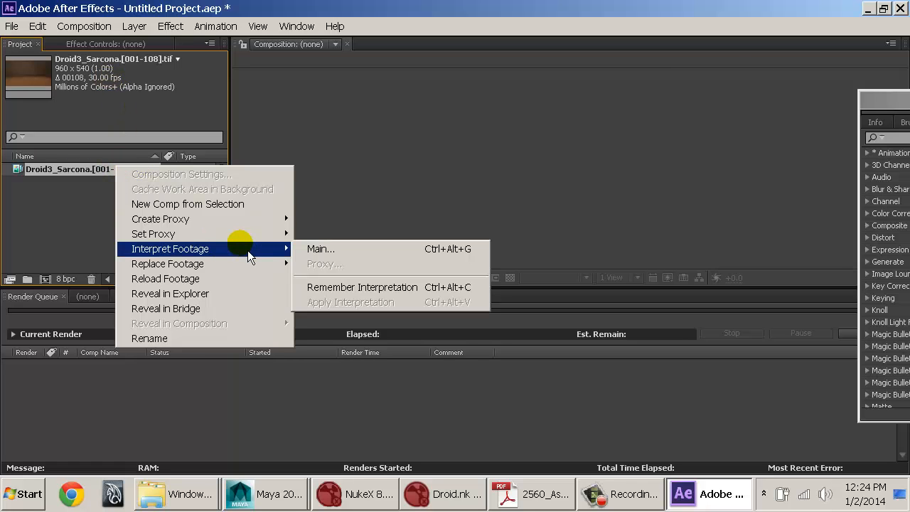
{"action": "left_click", "coordinate": [329, 253]}
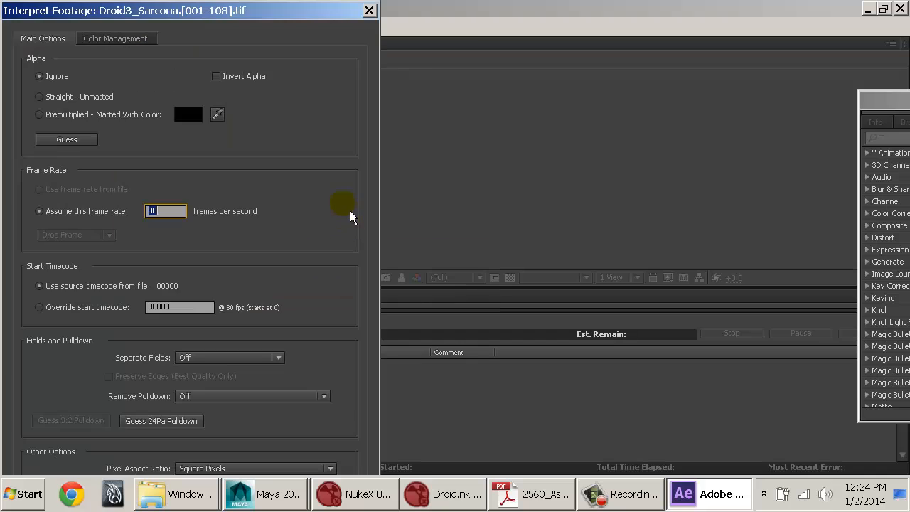
{"action": "type", "text": "24"}
{"action": "key", "text": "Return"}
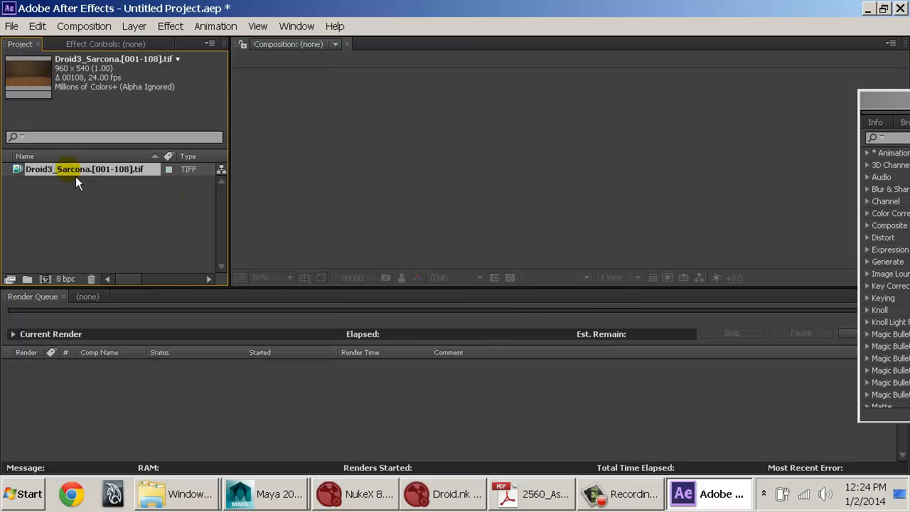
Step: Create a composition from the TIFF sequence and add it to the render queue
{"action": "left_click", "coordinate": [45, 279]}
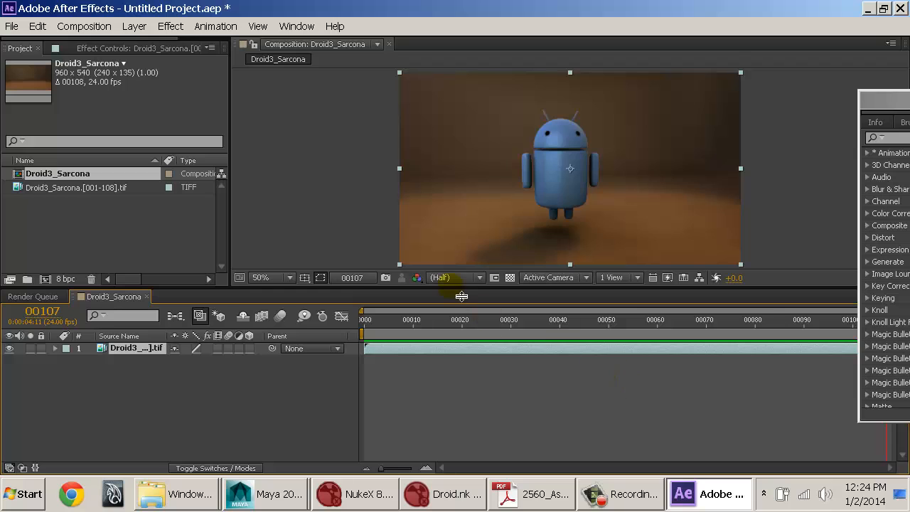
{"action": "left_click", "coordinate": [73, 30]}
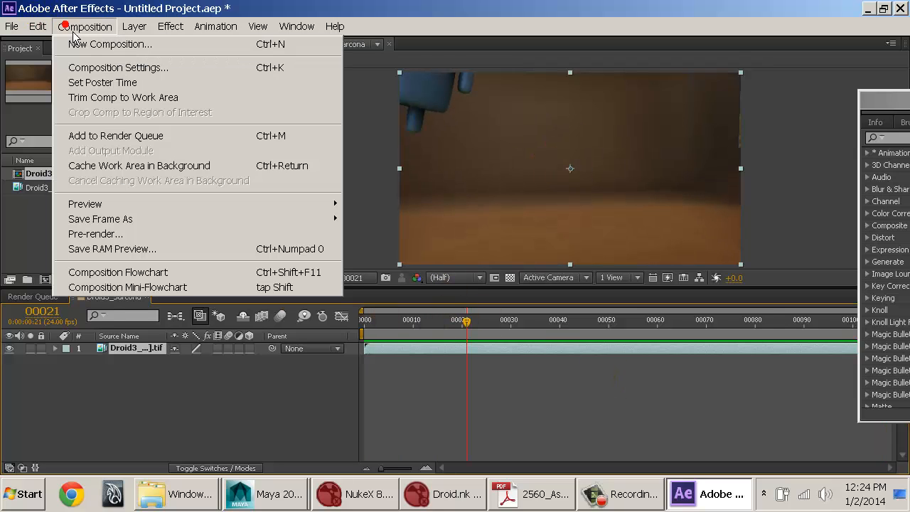
{"action": "left_click", "coordinate": [142, 135]}
Step: Set the queued render's output format to QuickTime, keeping the H.264 video codec at quality 100
{"action": "left_click", "coordinate": [117, 387]}
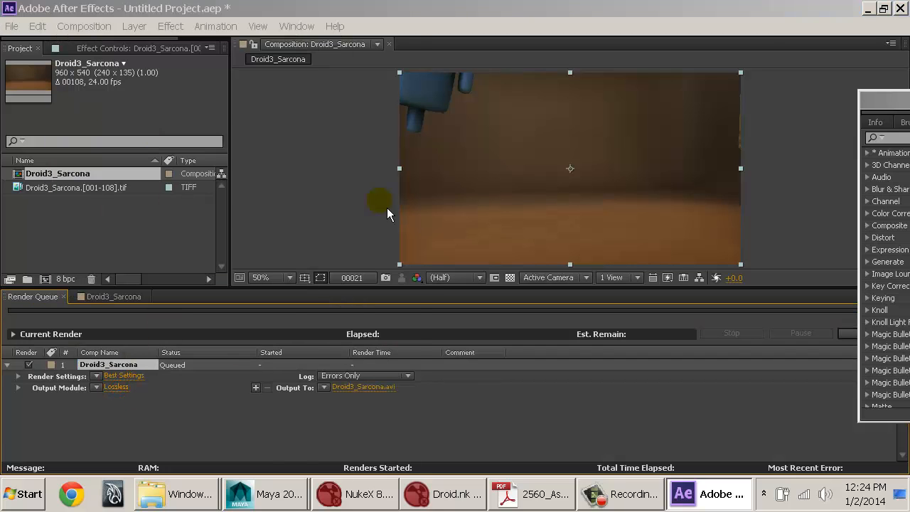
{"action": "left_click", "coordinate": [150, 74]}
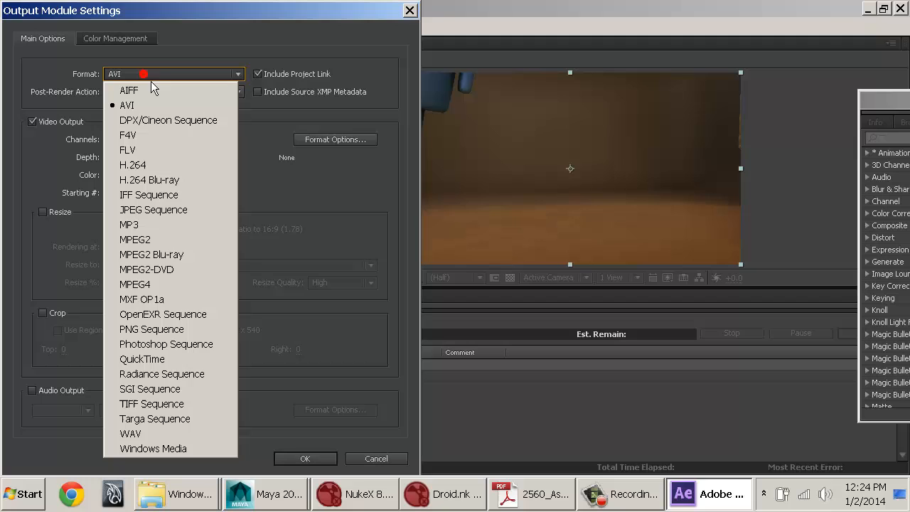
{"action": "left_click", "coordinate": [160, 363]}
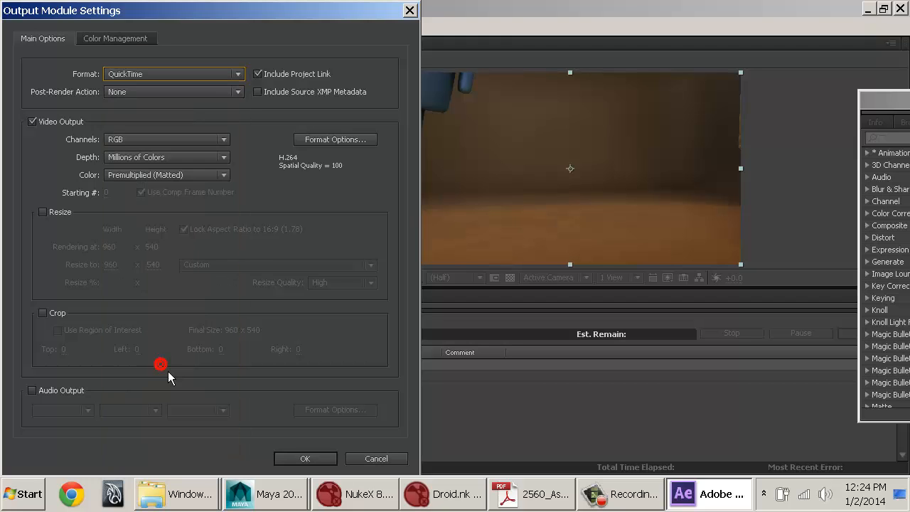
{"action": "left_click", "coordinate": [360, 147]}
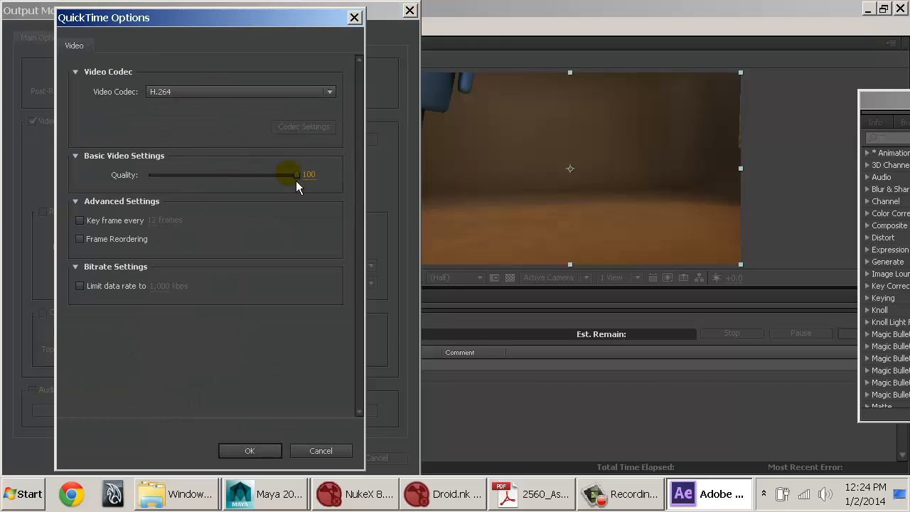
{"action": "left_click", "coordinate": [250, 451]}
{"action": "left_click", "coordinate": [290, 463]}
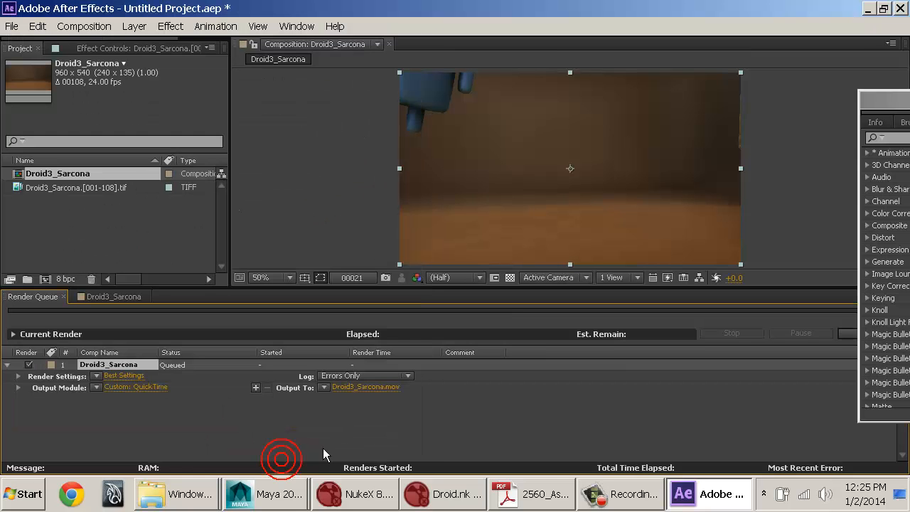
Step: Direct the output movie to the Desktop, named Droid_ plus the artist's surname and _2560_W14, and start the render
{"action": "left_click", "coordinate": [377, 396]}
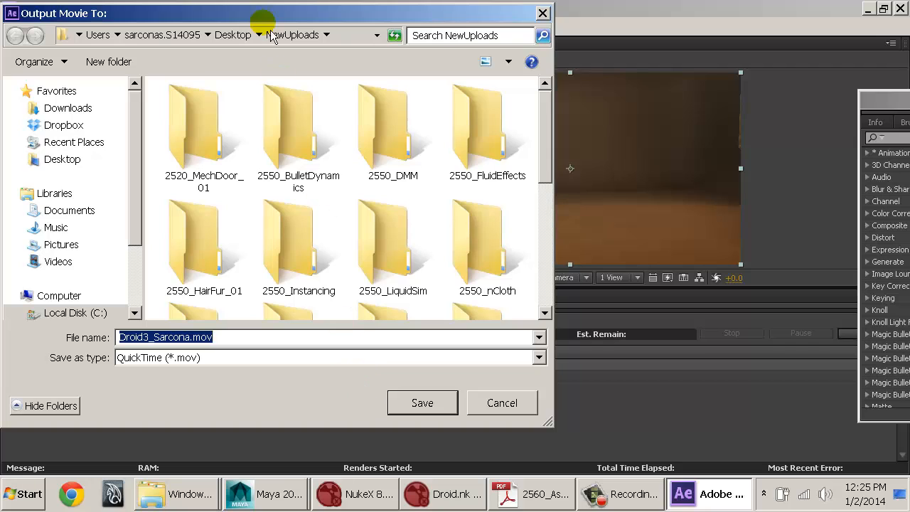
{"action": "left_click", "coordinate": [74, 169]}
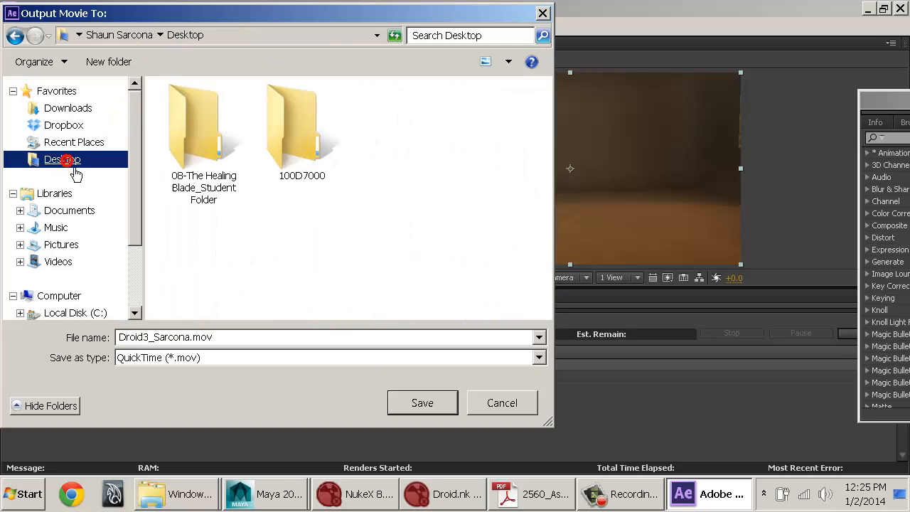
{"action": "left_click", "coordinate": [245, 338]}
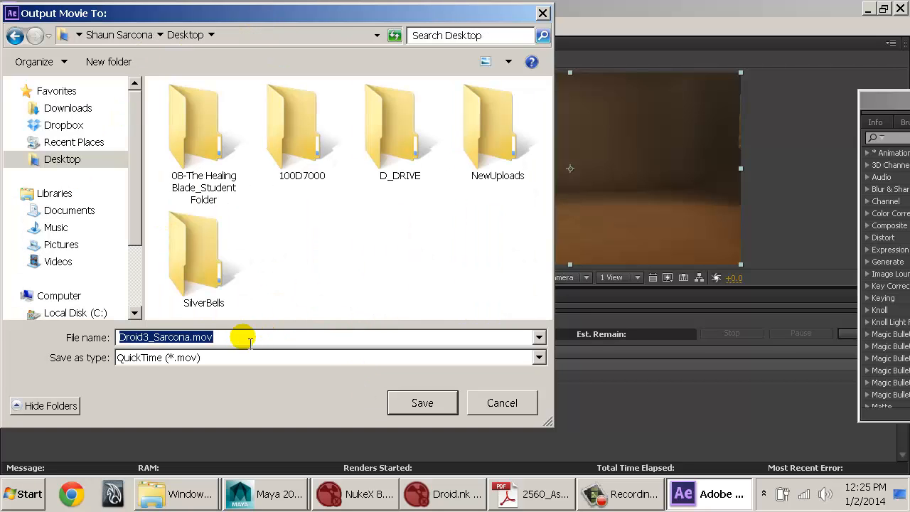
{"action": "type", "text": "Droi"}
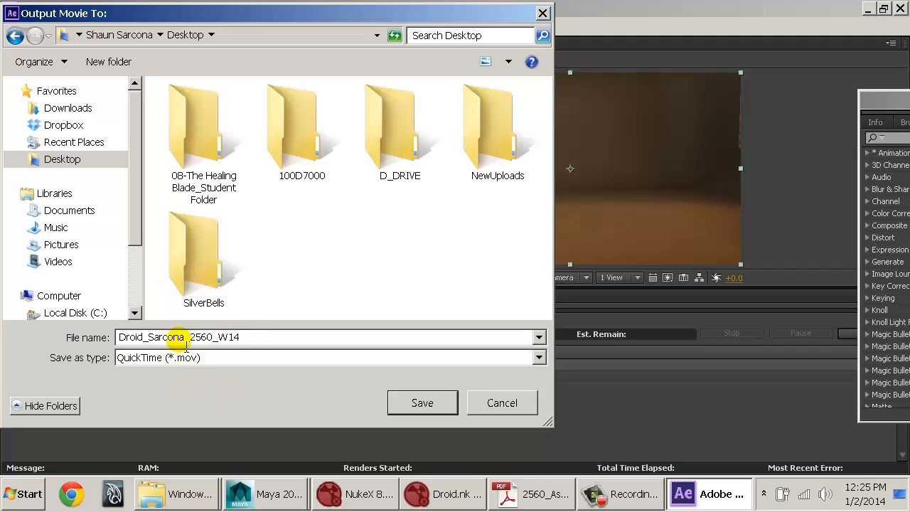
{"action": "left_click", "coordinate": [147, 338]}
{"action": "key", "text": "shift+Home"}
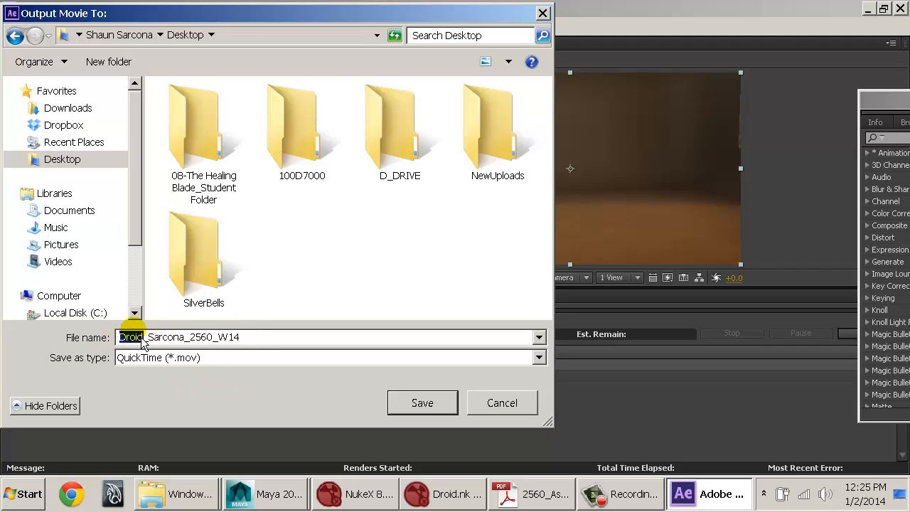
{"action": "left_click_drag", "start_coordinate": [149, 337], "coordinate": [251, 344]}
{"action": "left_click", "coordinate": [414, 406]}
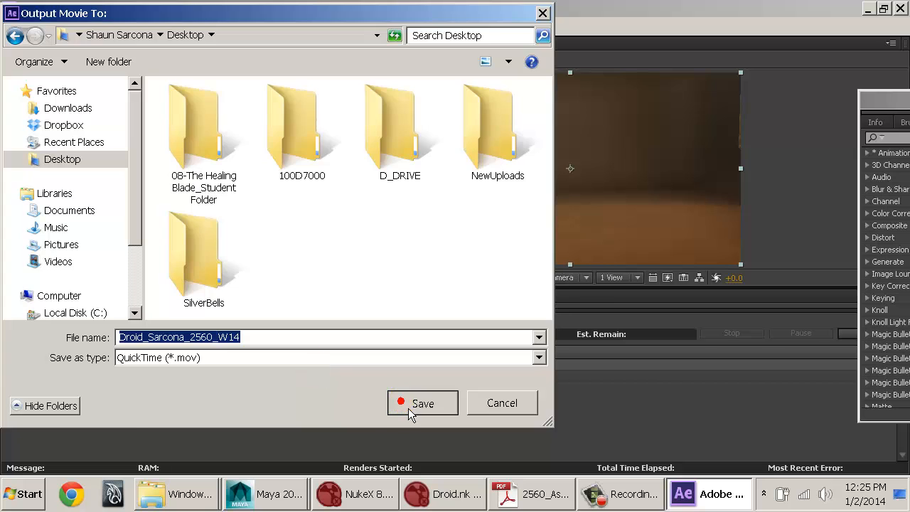
{"action": "left_click", "coordinate": [847, 335]}
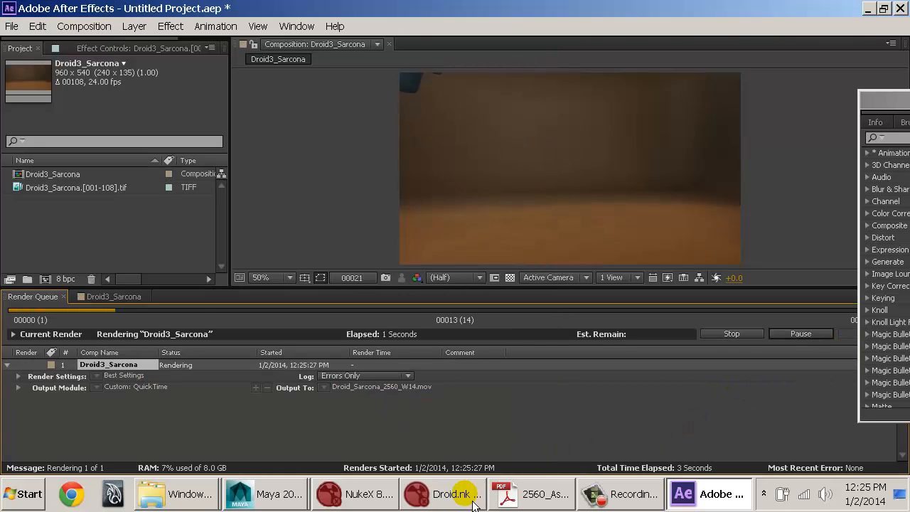
Step: Launch Adobe Photoshop CS6 (64 Bit) while the movie is rendering
{"action": "mouse_move", "coordinate": [462, 496]}
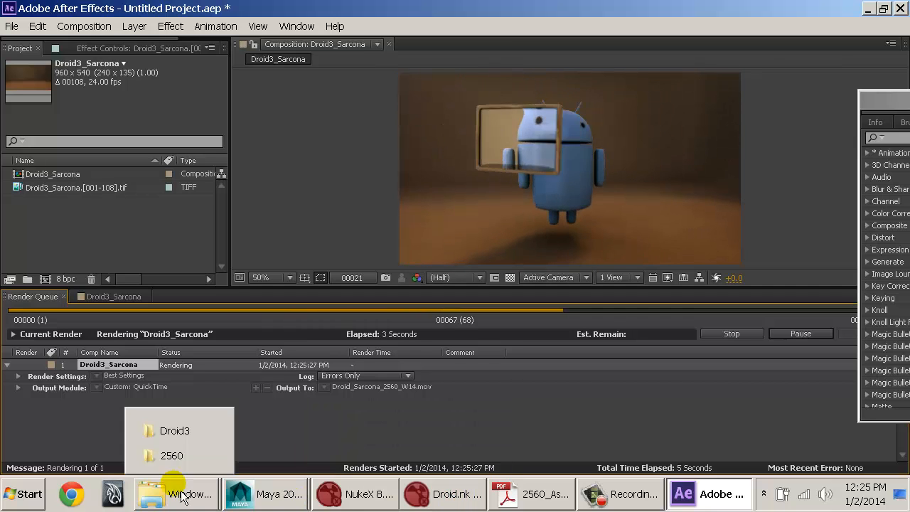
{"action": "key", "text": "super"}
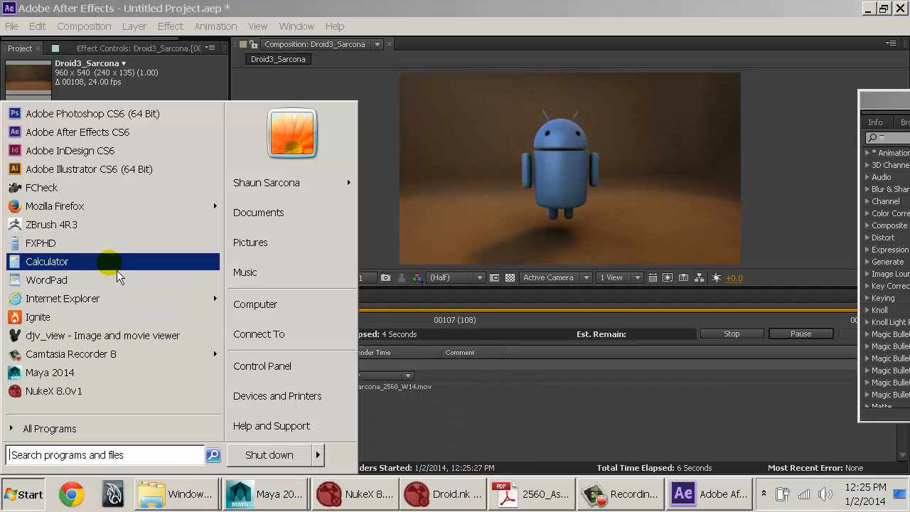
{"action": "left_click", "coordinate": [135, 115]}
Step: Switch to Windows Explorer, browse to the Desktop folder and examine the rendered QuickTime movie's file details
{"action": "key", "text": "super+d"}
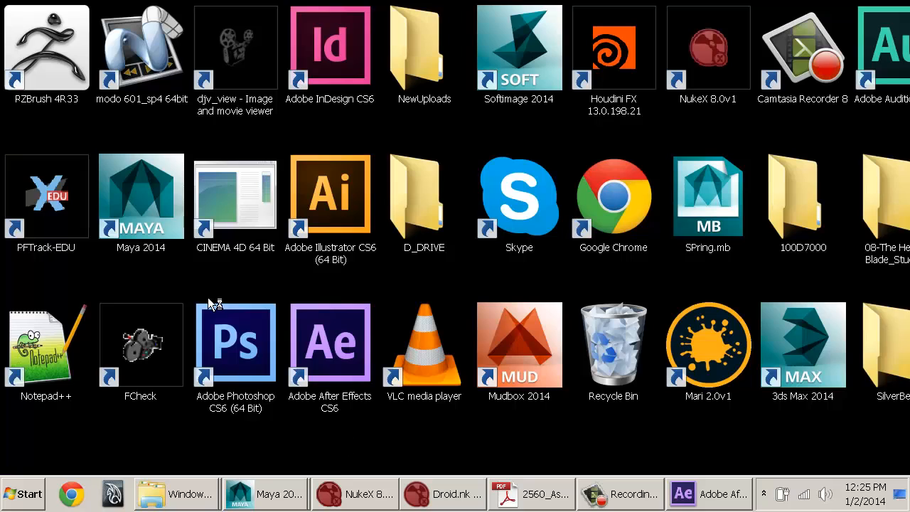
{"action": "left_click", "coordinate": [642, 447]}
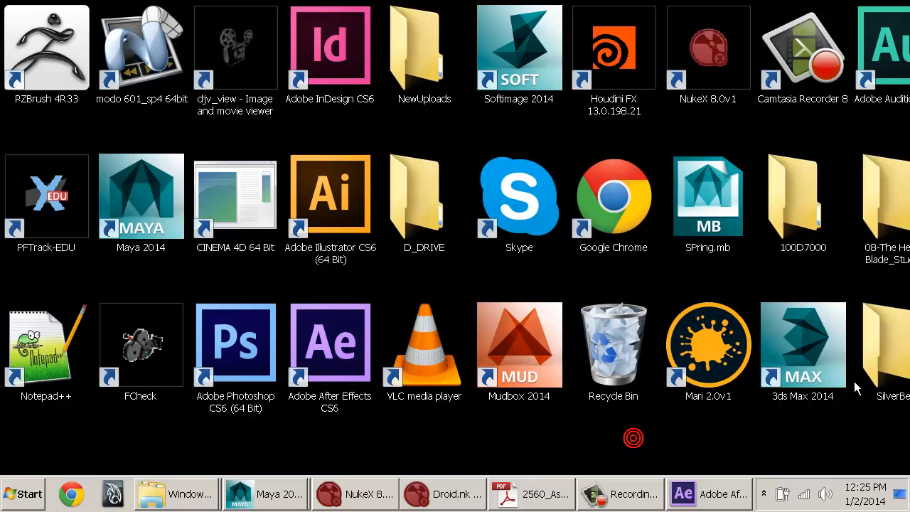
{"action": "double_click", "coordinate": [879, 199]}
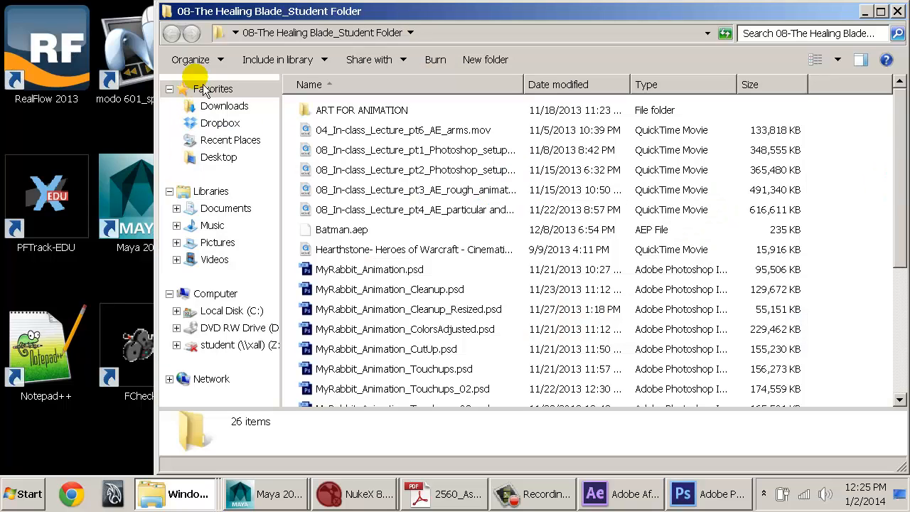
{"action": "left_click", "coordinate": [217, 157]}
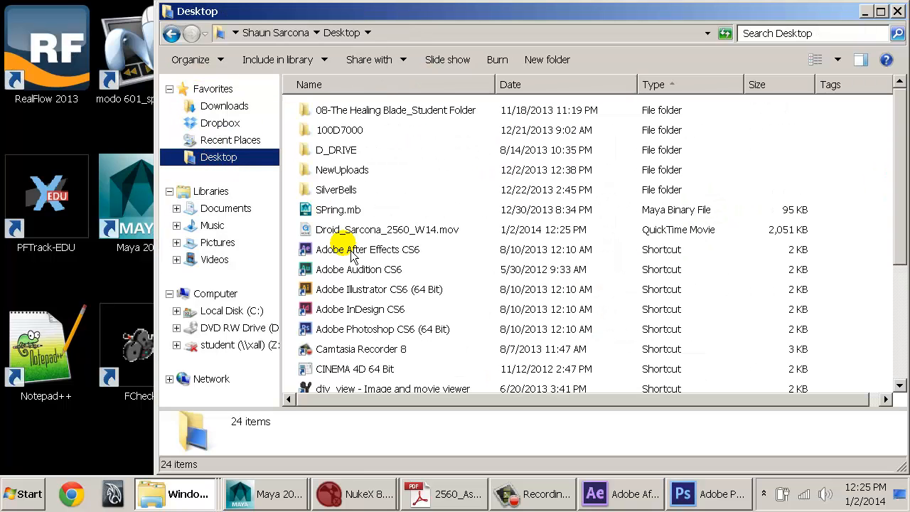
{"action": "left_click", "coordinate": [361, 238]}
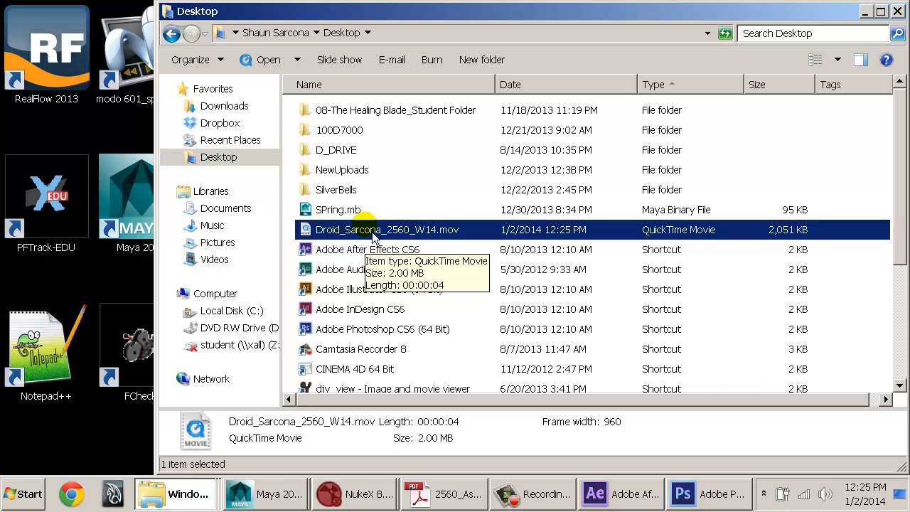
{"action": "left_click", "coordinate": [327, 210]}
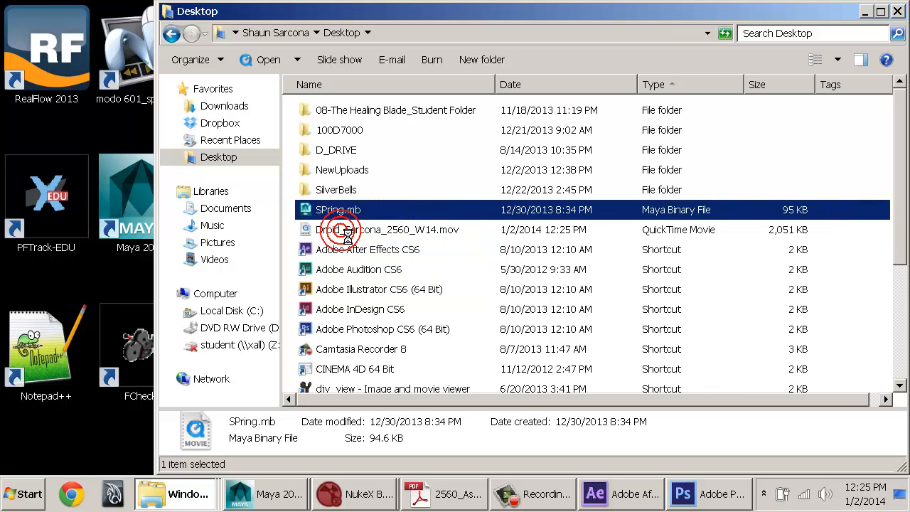
Step: Open the rendered droid movie from the Desktop in QuickTime Player and scrub through its first seconds to check it
{"action": "left_click", "coordinate": [349, 231]}
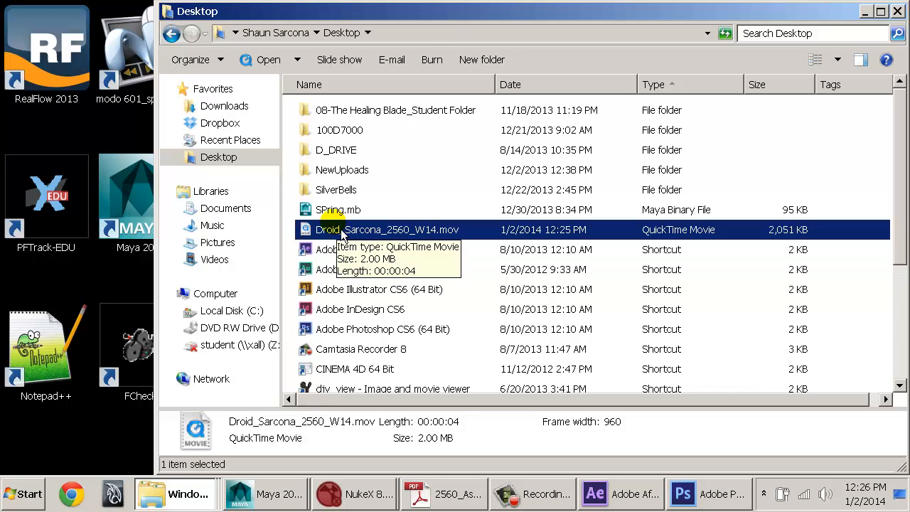
{"action": "key", "text": "alt+Tab"}
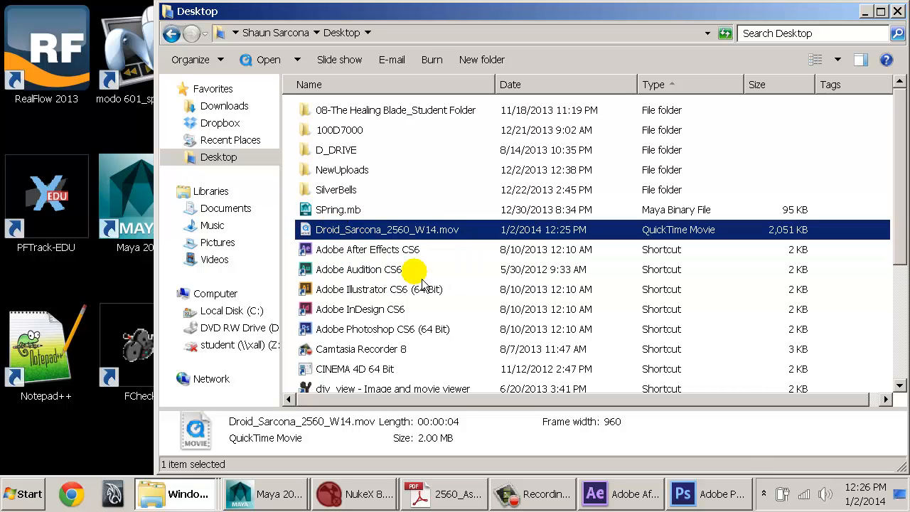
{"action": "right_click", "coordinate": [764, 498]}
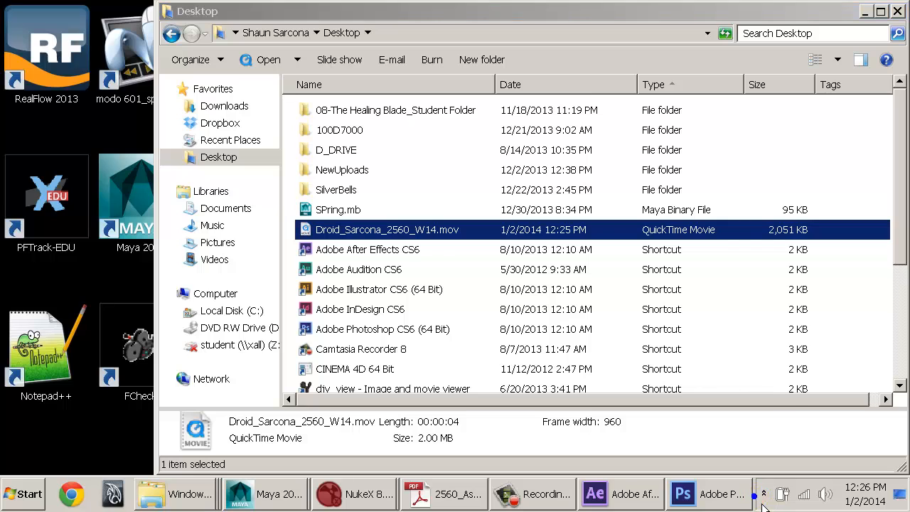
{"action": "left_click", "coordinate": [791, 455]}
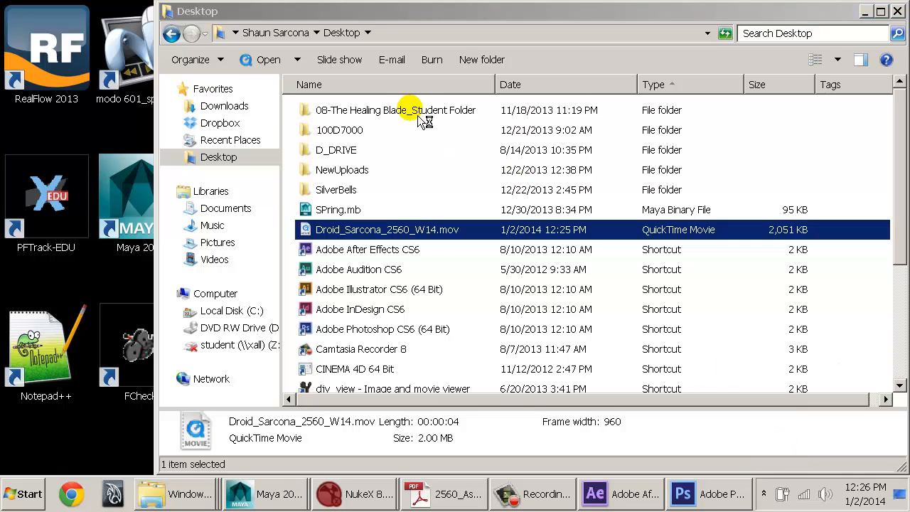
{"action": "left_click", "coordinate": [360, 113]}
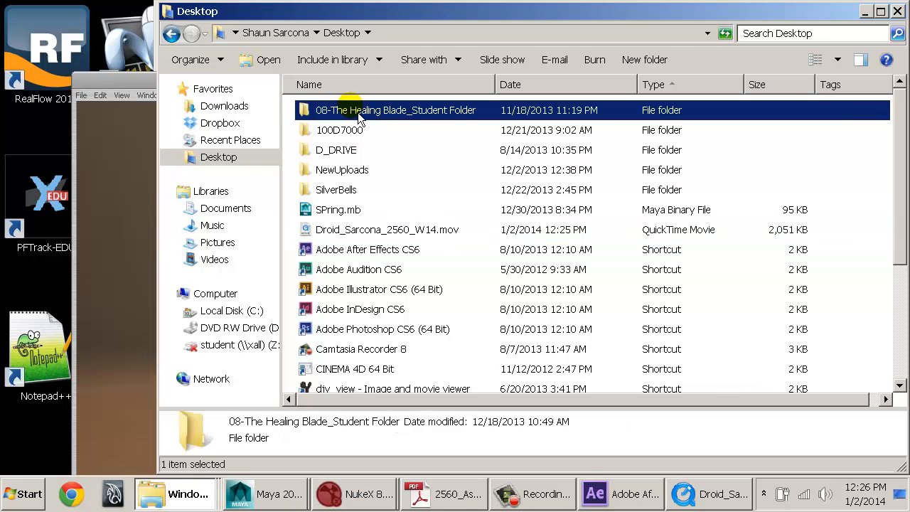
{"action": "left_click", "coordinate": [457, 197]}
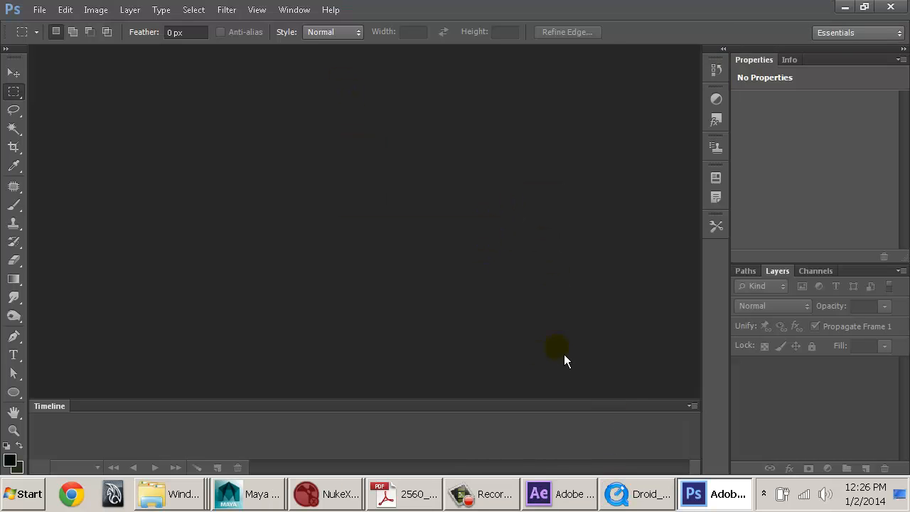
{"action": "left_click", "coordinate": [593, 481]}
{"action": "left_click", "coordinate": [604, 492]}
{"action": "left_click_drag", "start_coordinate": [386, 82], "coordinate": [410, 20]}
{"action": "left_click_drag", "start_coordinate": [284, 442], "coordinate": [435, 445]}
Step: Open the movie's properties and display the visual settings of its video track
{"action": "left_click", "coordinate": [176, 40]}
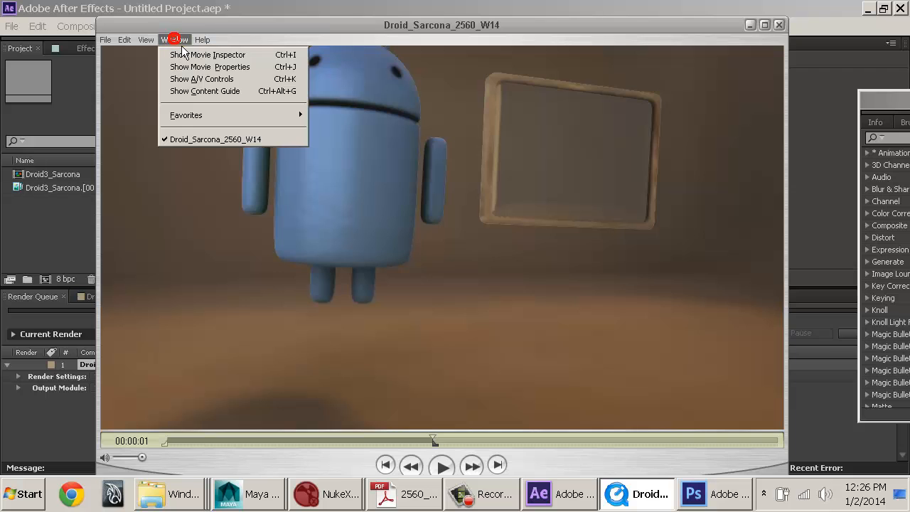
{"action": "left_click", "coordinate": [192, 67]}
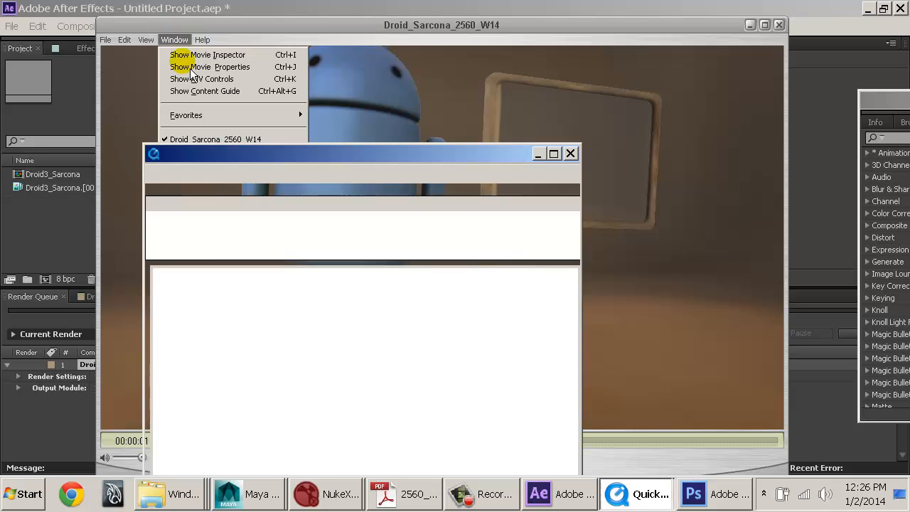
{"action": "left_click", "coordinate": [234, 156]}
{"action": "left_click", "coordinate": [188, 112]}
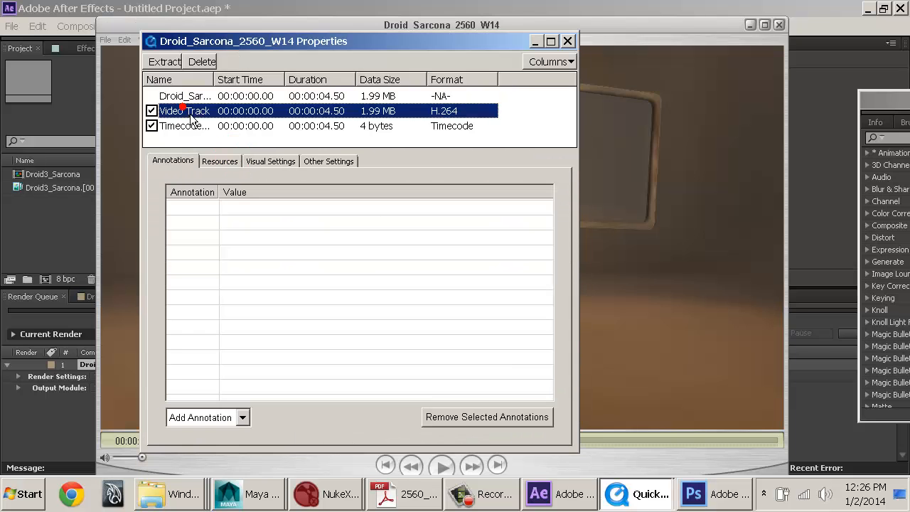
{"action": "left_click", "coordinate": [270, 162]}
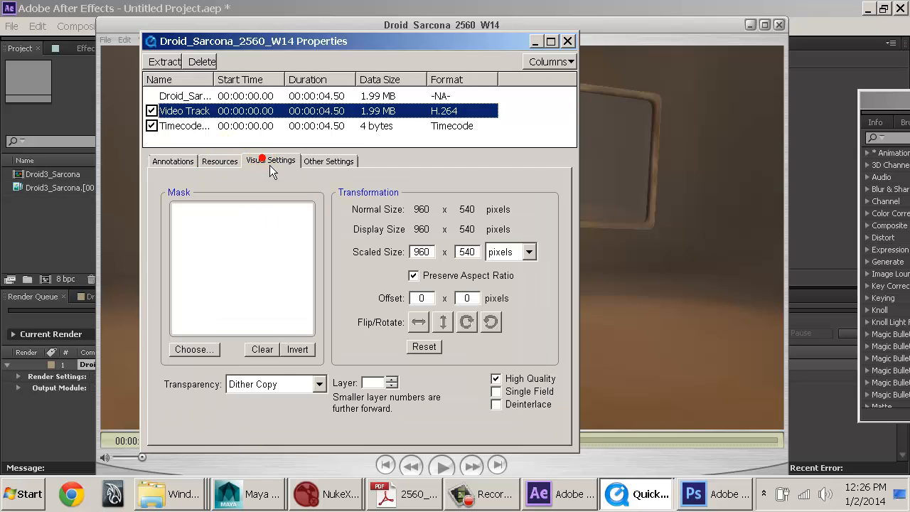
Step: Set the video track's transparency to Blend and then to Straight Alpha, and close the movie properties
{"action": "left_click", "coordinate": [259, 384]}
{"action": "left_click", "coordinate": [266, 418]}
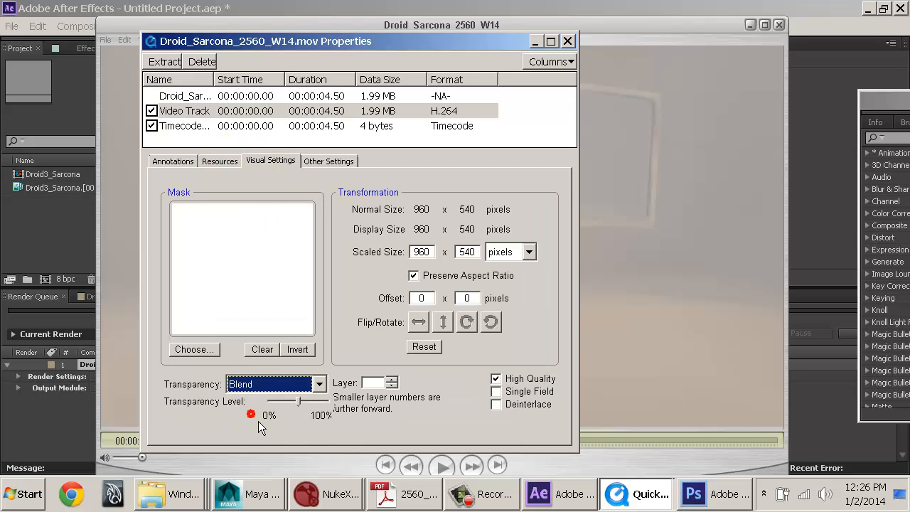
{"action": "left_click", "coordinate": [318, 384]}
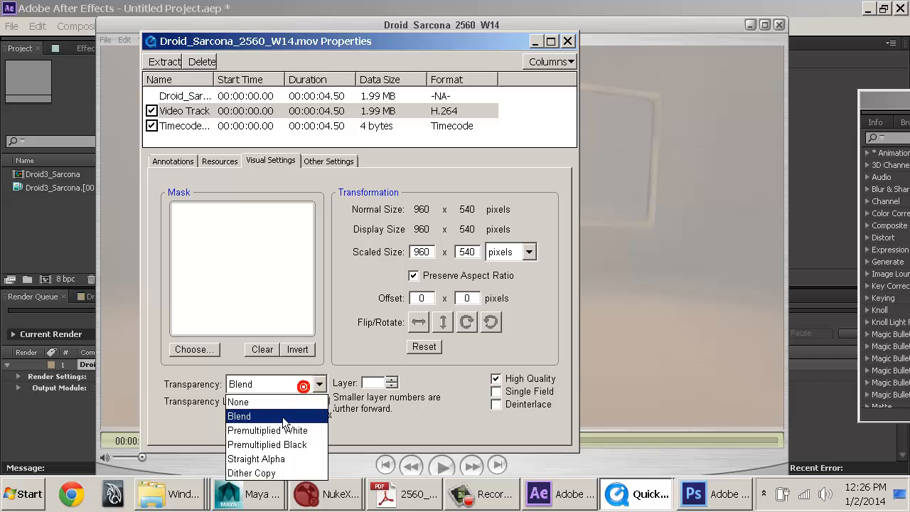
{"action": "left_click", "coordinate": [273, 458]}
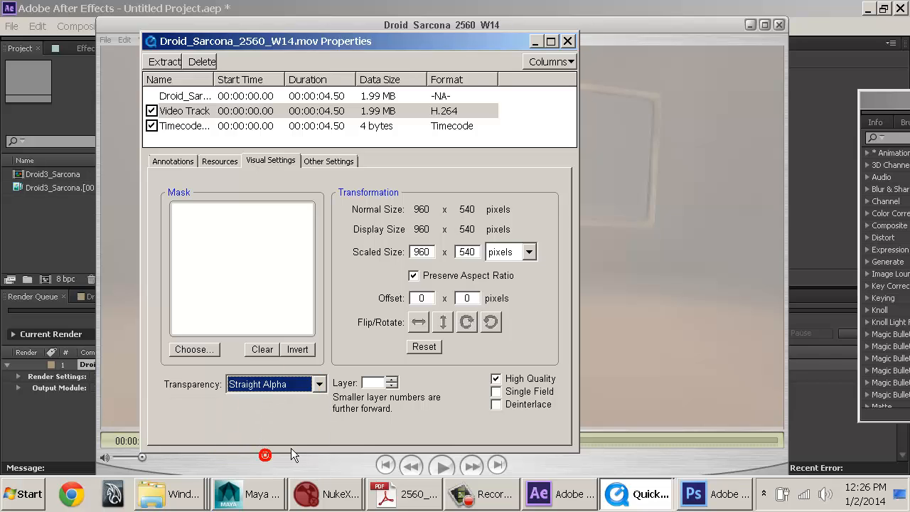
{"action": "left_click", "coordinate": [567, 42]}
Step: Rewind the movie to its start, play it to review the picture, and close the player window
{"action": "left_click_drag", "start_coordinate": [229, 441], "coordinate": [140, 457]}
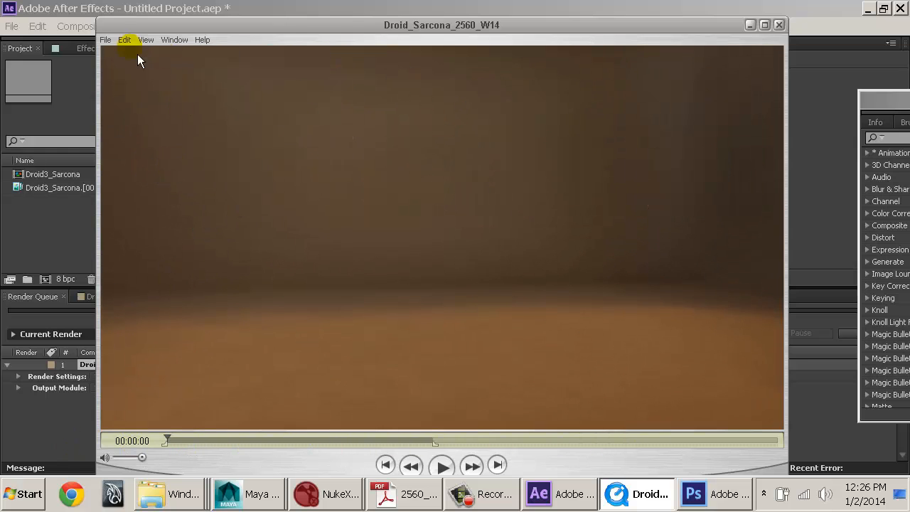
{"action": "left_click", "coordinate": [106, 40]}
{"action": "left_click", "coordinate": [135, 177]}
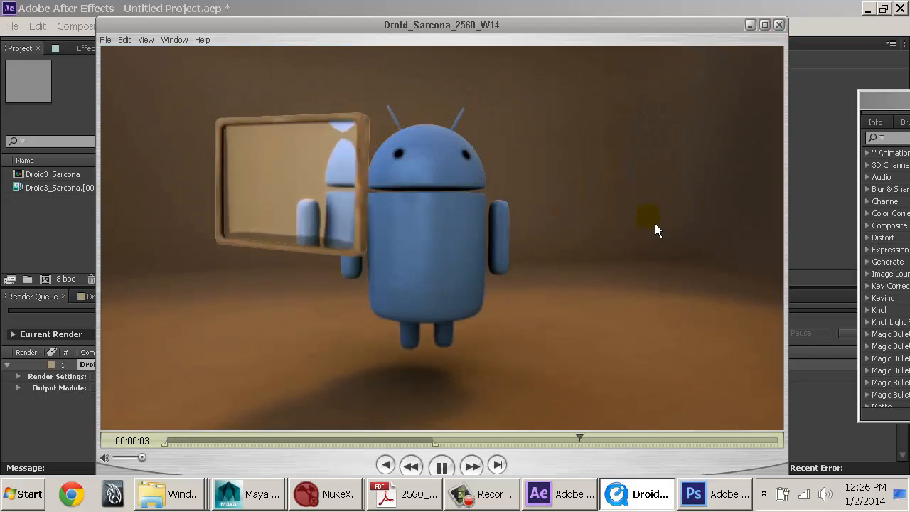
{"action": "left_click", "coordinate": [779, 26]}
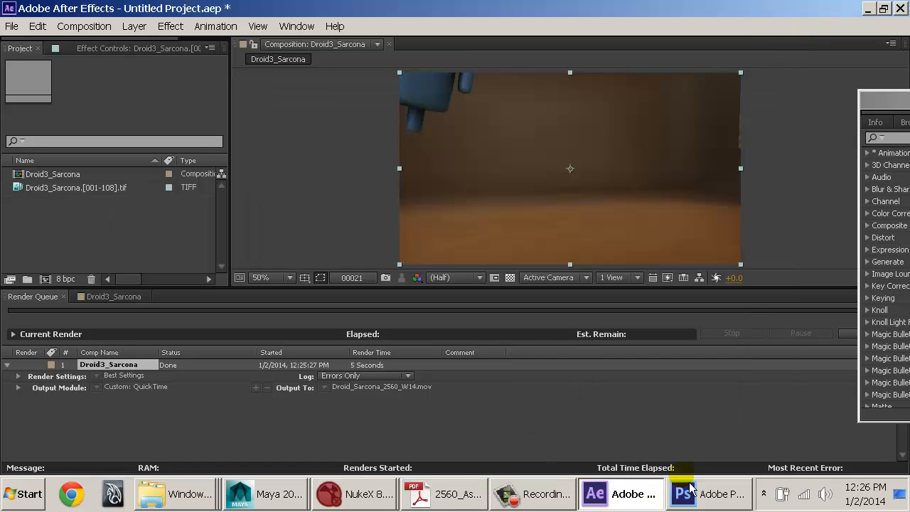
Step: Close After Effects without saving the untitled project and switch to the Droid.nk script in NukeX
{"action": "double_click", "coordinate": [10, 12]}
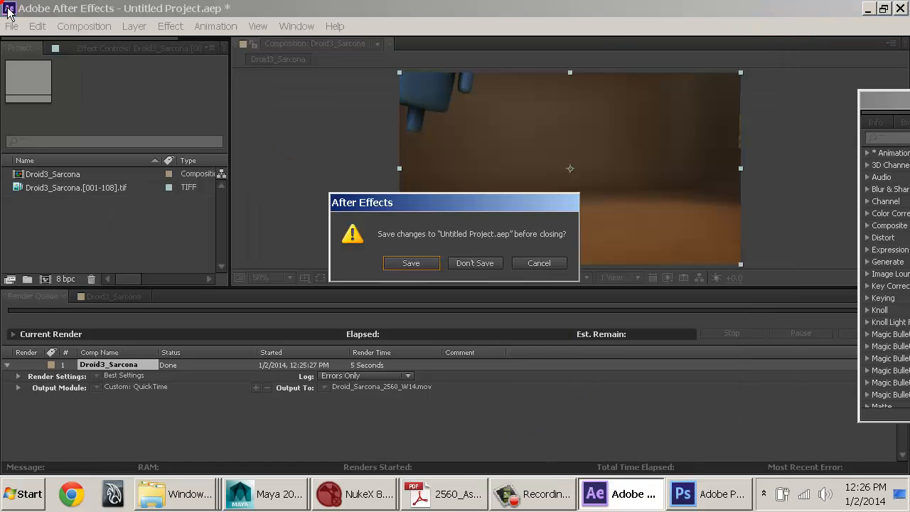
{"action": "left_click", "coordinate": [466, 264]}
{"action": "left_click", "coordinate": [475, 506]}
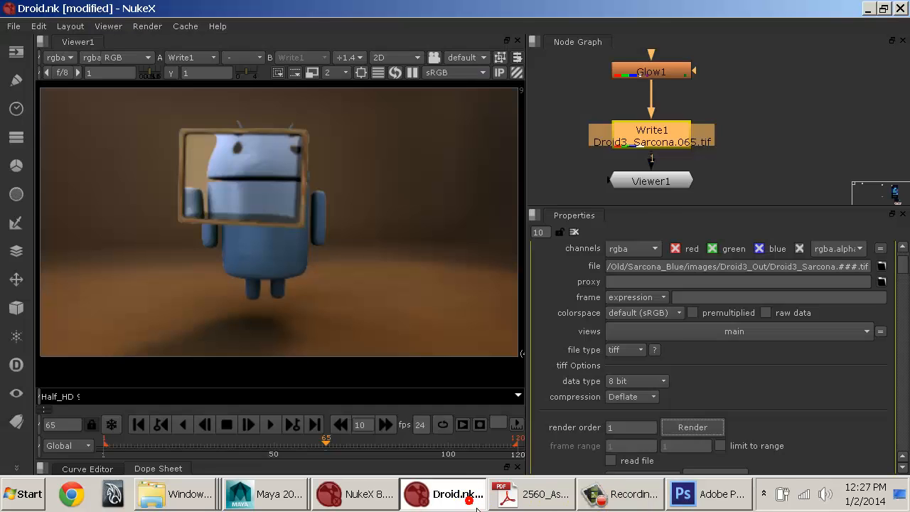
Step: Switch to the 2560_AssignmentSheets PDF in Adobe Reader and examine the Final Turnin requirements on page 2
{"action": "left_click", "coordinate": [530, 494]}
{"action": "scroll", "coordinate": [253, 384], "scroll_direction": "up", "scroll_amount": 5}
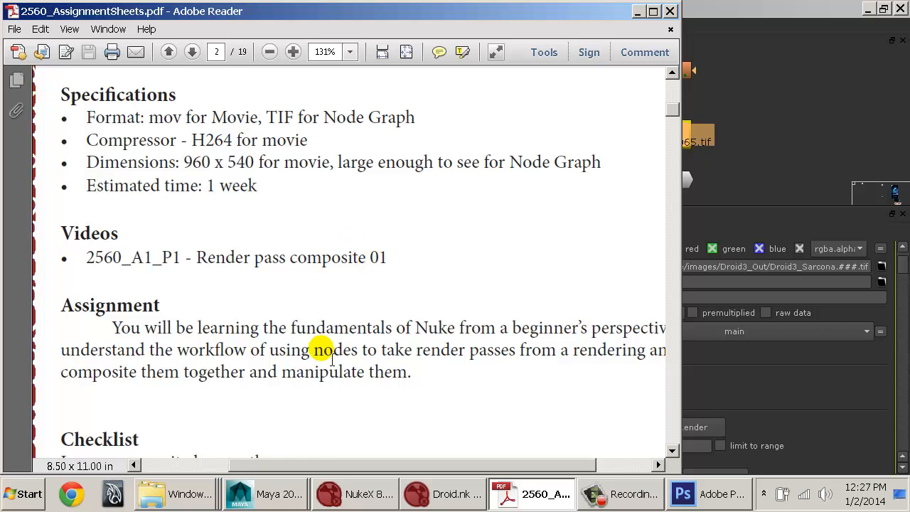
{"action": "scroll", "coordinate": [329, 356], "scroll_direction": "down", "scroll_amount": 5}
{"action": "scroll", "coordinate": [329, 355], "scroll_direction": "up", "scroll_amount": 4}
{"action": "scroll", "coordinate": [327, 349], "scroll_direction": "up", "scroll_amount": 5}
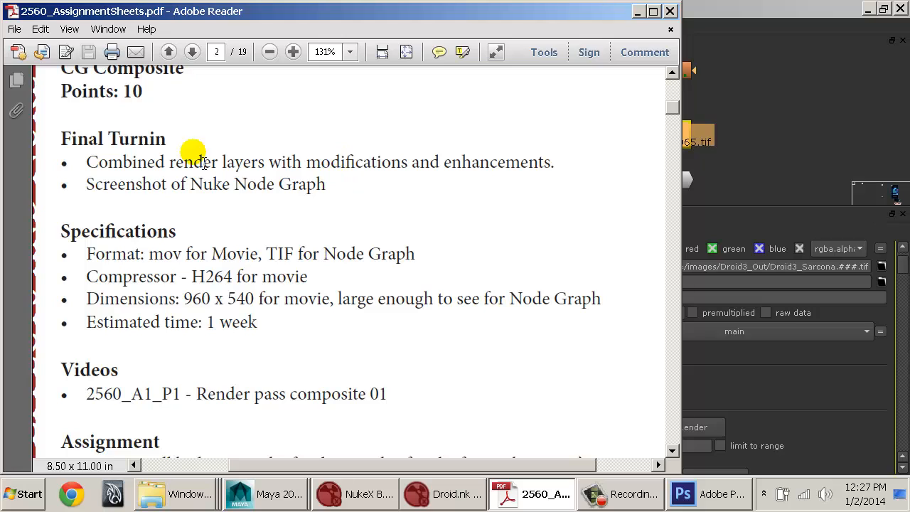
{"action": "left_click_drag", "start_coordinate": [137, 162], "coordinate": [524, 172]}
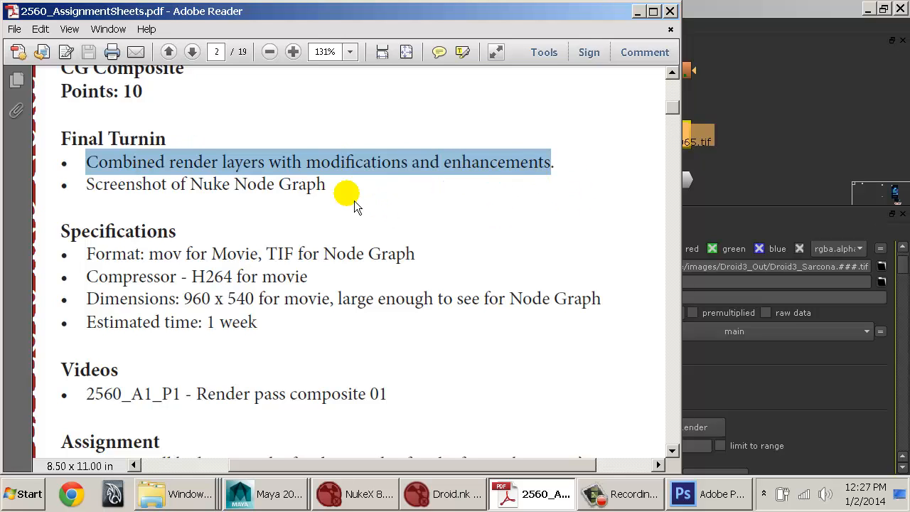
{"action": "left_click_drag", "start_coordinate": [327, 187], "coordinate": [143, 199]}
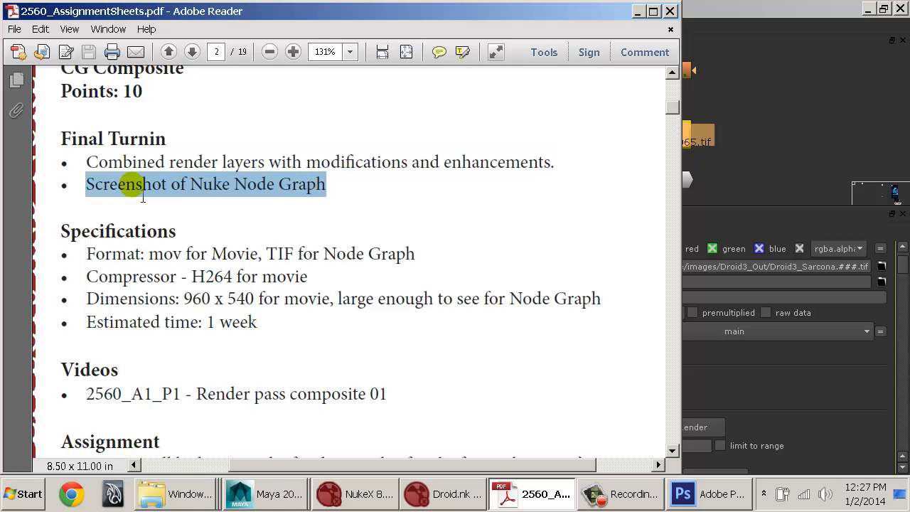
Step: Switch to Droid.nk in NukeX, maximize the Node Graph and capture its upper part from Read3 to the Color backdrop
{"action": "key", "text": "alt+Tab"}
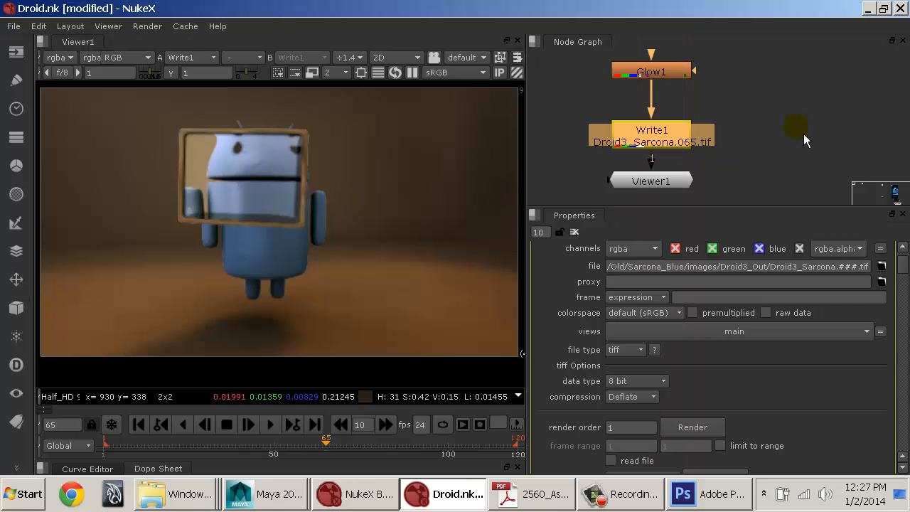
{"action": "left_click", "coordinate": [802, 136]}
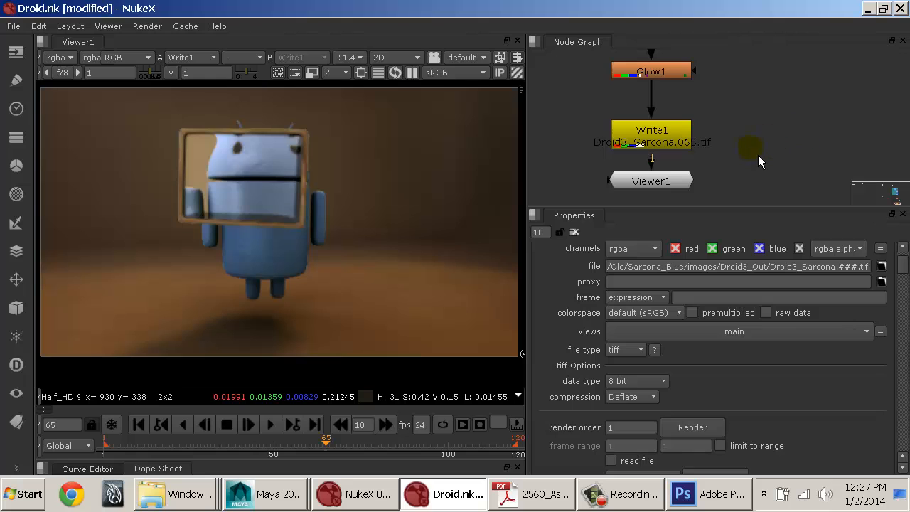
{"action": "key", "text": "space"}
{"action": "middle_click_drag", "start_coordinate": [654, 186], "coordinate": [426, 452]}
{"action": "middle_click_drag", "start_coordinate": [574, 288], "coordinate": [567, 373]}
{"action": "scroll", "coordinate": [566, 372], "scroll_direction": "down", "scroll_amount": 4}
{"action": "middle_click_drag", "start_coordinate": [499, 283], "coordinate": [527, 388]}
{"action": "middle_click_drag", "start_coordinate": [555, 271], "coordinate": [552, 384]}
{"action": "middle_click_drag", "start_coordinate": [563, 252], "coordinate": [572, 299]}
{"action": "scroll", "coordinate": [572, 299], "scroll_direction": "down", "scroll_amount": 1}
{"action": "scroll", "coordinate": [583, 304], "scroll_direction": "up", "scroll_amount": 3}
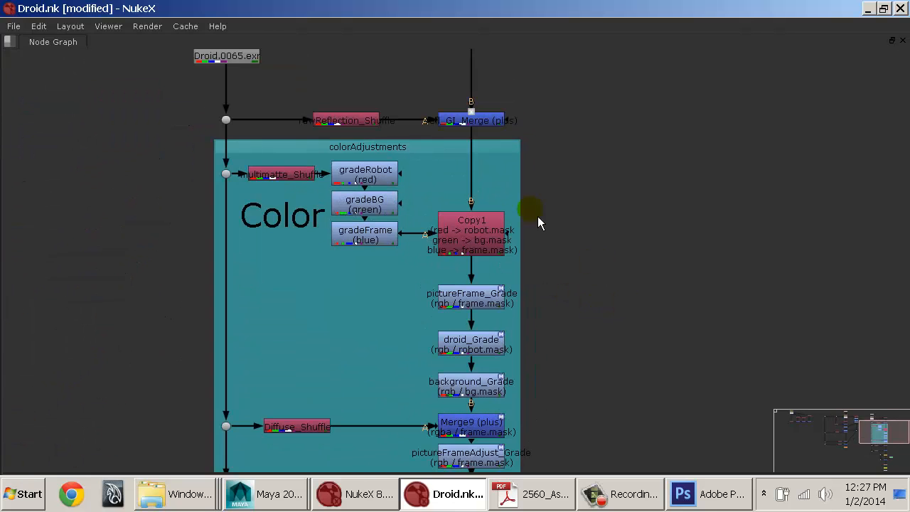
{"action": "middle_click_drag", "start_coordinate": [538, 223], "coordinate": [605, 334]}
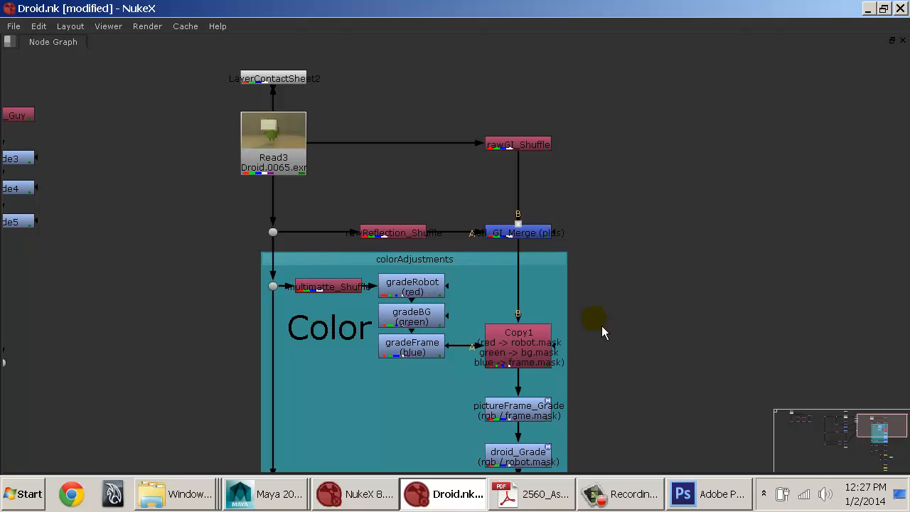
Step: Switch to Photoshop, create a new document with an added layer and paste the first node graph screenshot into it
{"action": "left_click", "coordinate": [718, 502]}
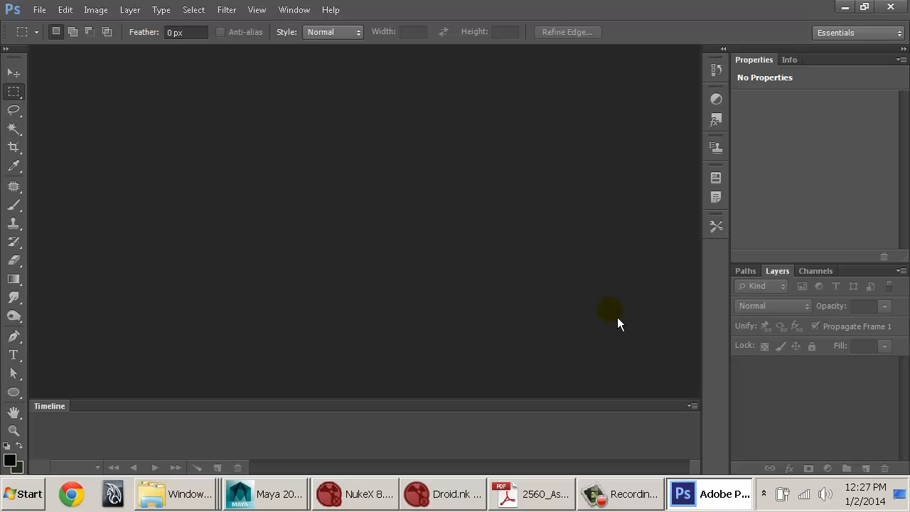
{"action": "key", "text": "ctrl+n"}
{"action": "key", "text": "Return"}
{"action": "key", "text": "ctrl+shift+alt+n"}
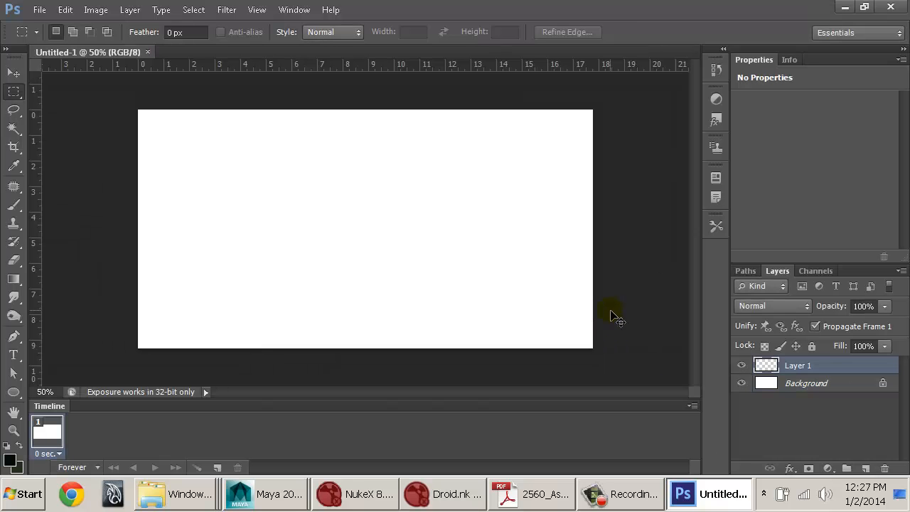
{"action": "key", "text": "ctrl+v"}
Step: Capture the node graph section from Diffuse_Shuffle down to Merge10 in NukeX and paste it into the Photoshop document
{"action": "key", "text": "alt+Tab"}
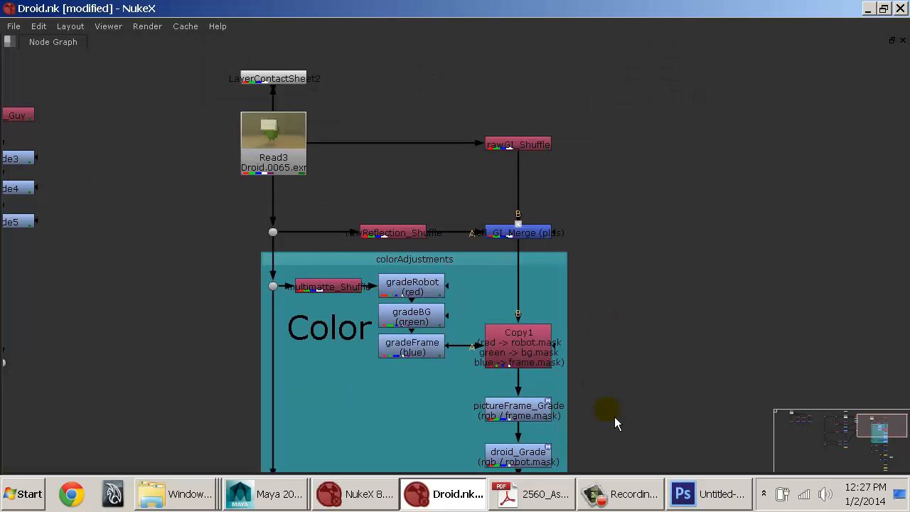
{"action": "middle_click_drag", "start_coordinate": [615, 411], "coordinate": [609, 46], "text": "alt"}
{"action": "middle_click_drag", "start_coordinate": [604, 199], "coordinate": [609, 145]}
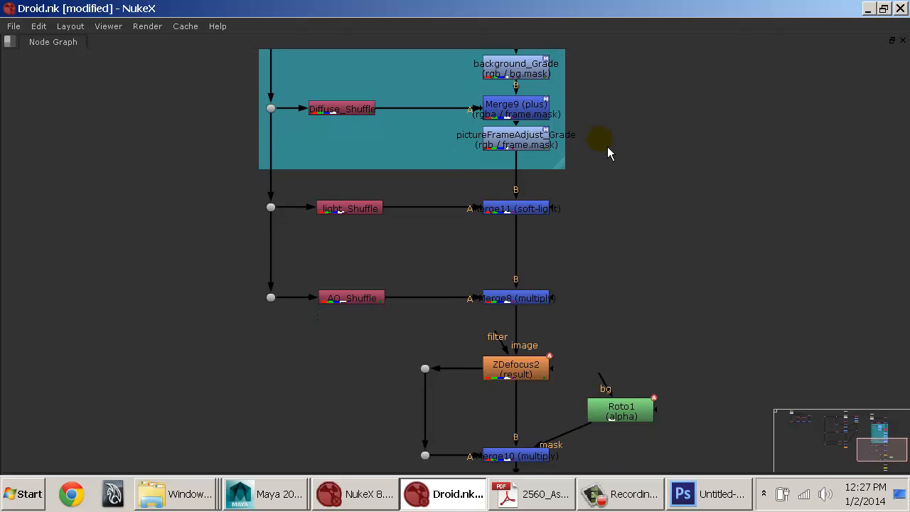
{"action": "key", "text": "alt+Tab"}
{"action": "key", "text": "ctrl+v"}
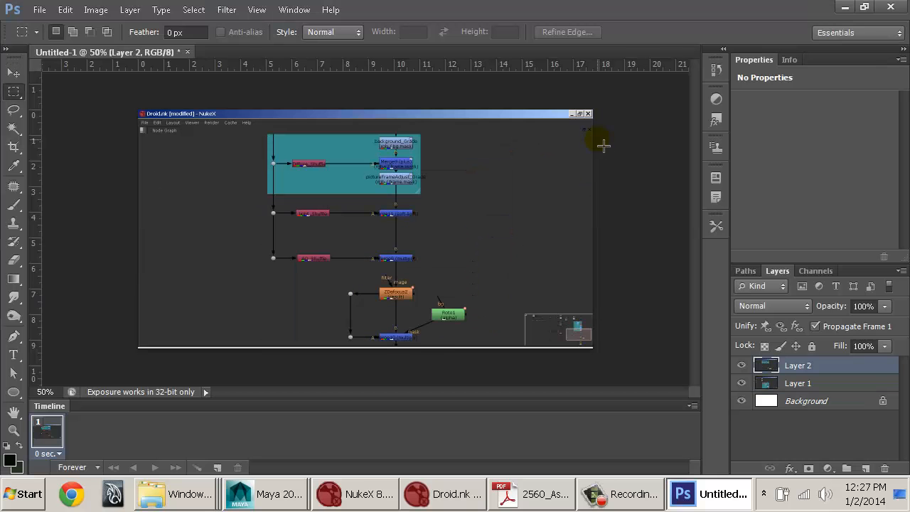
Step: Capture the final node graph section from Merge10 to Viewer1 in NukeX and paste it into the Photoshop document
{"action": "key", "text": "alt+Tab"}
{"action": "middle_click_drag", "start_coordinate": [585, 380], "coordinate": [592, 35]}
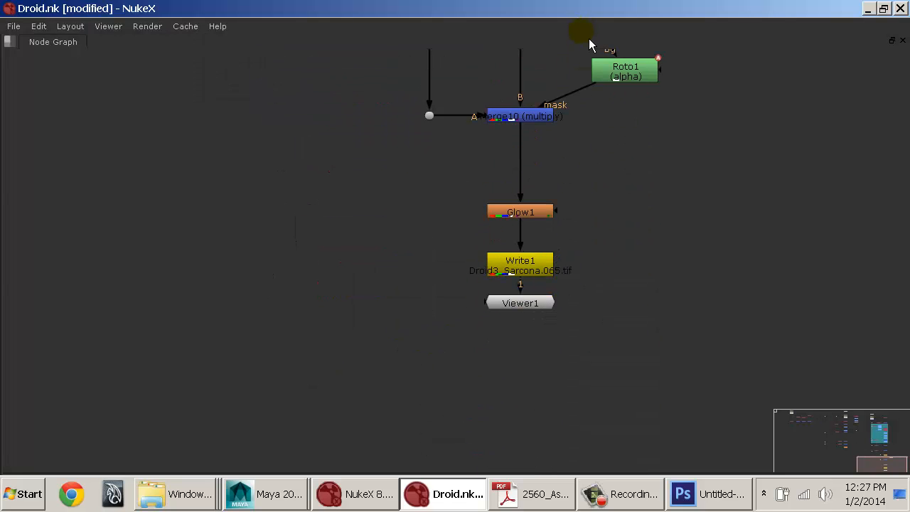
{"action": "key", "text": "alt+Tab"}
{"action": "key", "text": "ctrl+v"}
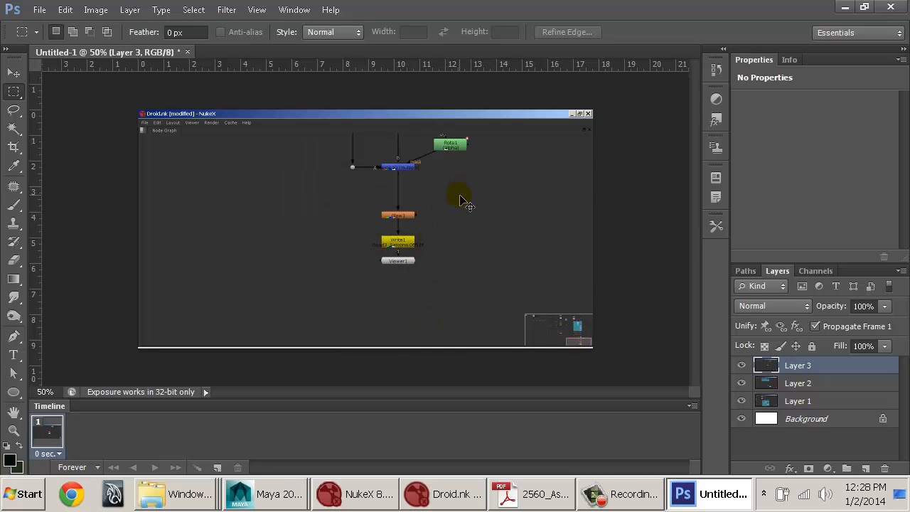
Step: Erase everything on Layer 3 outside a rectangle around the Merge10-to-Viewer1 nodes, and clear the selection
{"action": "mouse_move", "coordinate": [461, 198]}
{"action": "left_mouse_down", "text": "ctrl"}
{"action": "mouse_move", "coordinate": [455, 315]}
{"action": "mouse_move", "coordinate": [465, 301]}
{"action": "mouse_move", "coordinate": [473, 188]}
{"action": "left_mouse_up", "text": "ctrl"}
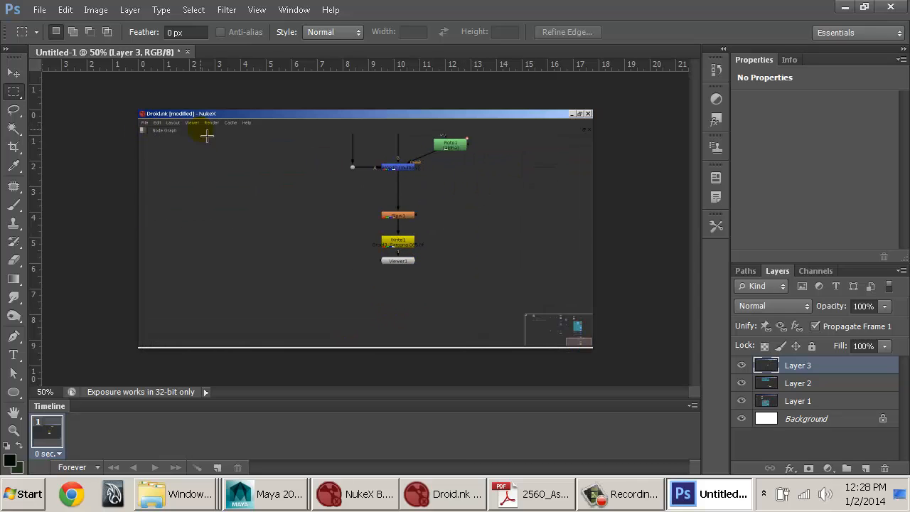
{"action": "left_click_drag", "start_coordinate": [331, 280], "coordinate": [482, 134]}
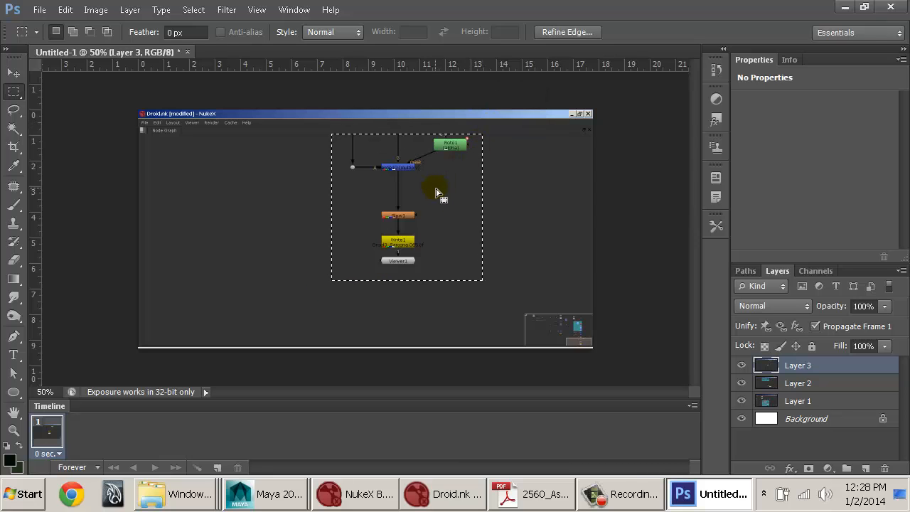
{"action": "key", "text": "ctrl+shift+i"}
{"action": "key", "text": "Delete"}
{"action": "key", "text": "ctrl+d"}
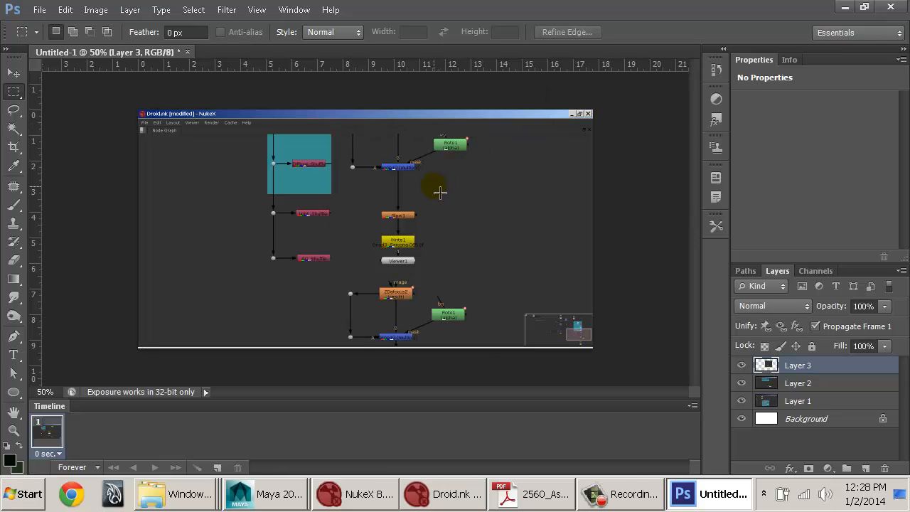
Step: Move the Layer 3 piece aside and erase everything on Layer 2 outside a rectangle around the Diffuse_Shuffle-to-Merge10 nodes
{"action": "left_click_drag", "start_coordinate": [427, 195], "coordinate": [588, 255], "text": "ctrl"}
{"action": "left_click_drag", "start_coordinate": [467, 133], "coordinate": [243, 349]}
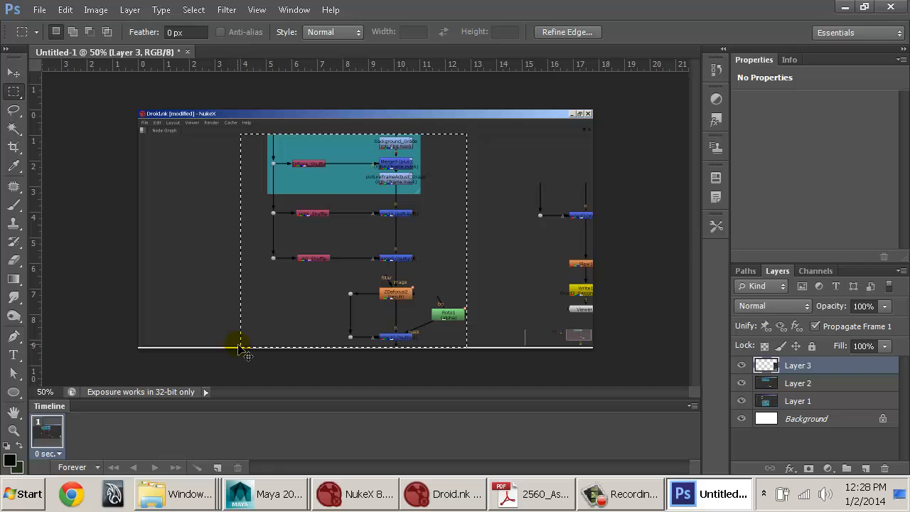
{"action": "left_click", "coordinate": [791, 385]}
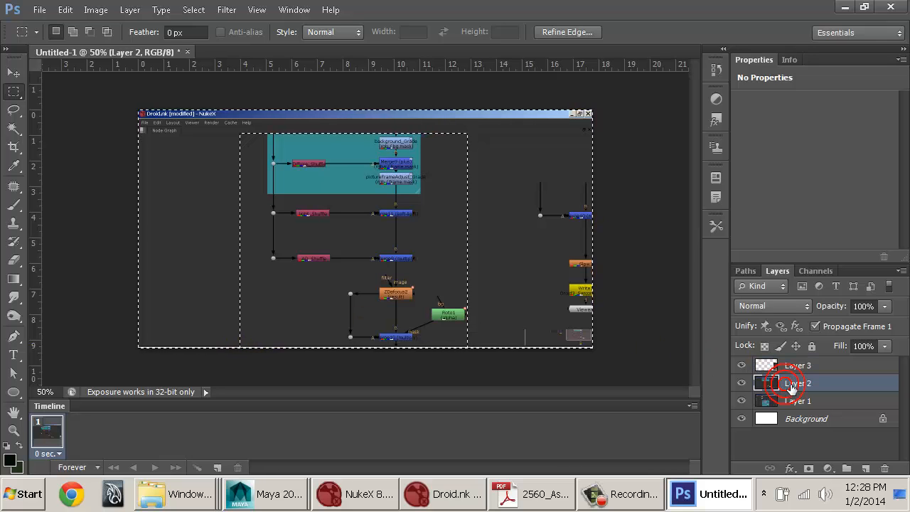
{"action": "key", "text": "Delete"}
{"action": "key", "text": "ctrl+d"}
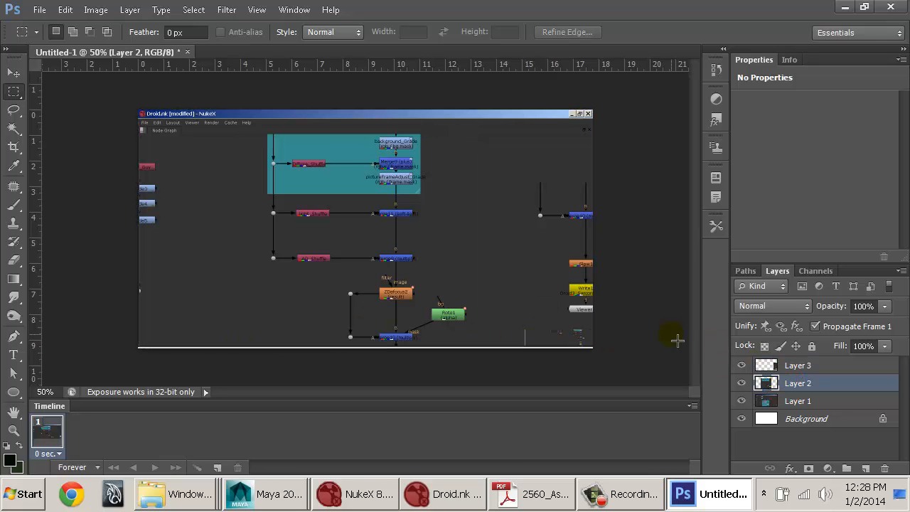
Step: Move the Layer 2 piece aside and erase everything on Layer 1 outside a rectangle around its nodes, clearing the selection
{"action": "left_click_drag", "start_coordinate": [351, 248], "coordinate": [561, 261], "text": "ctrl"}
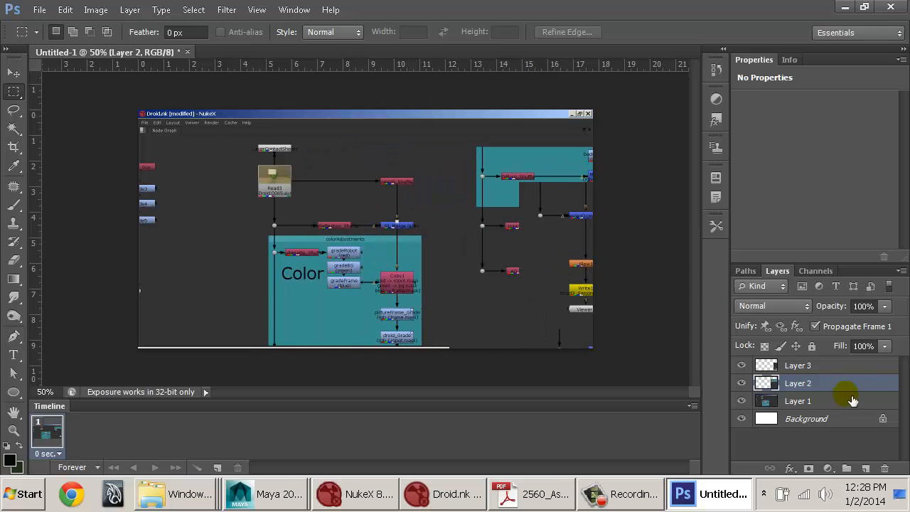
{"action": "left_click", "coordinate": [774, 403]}
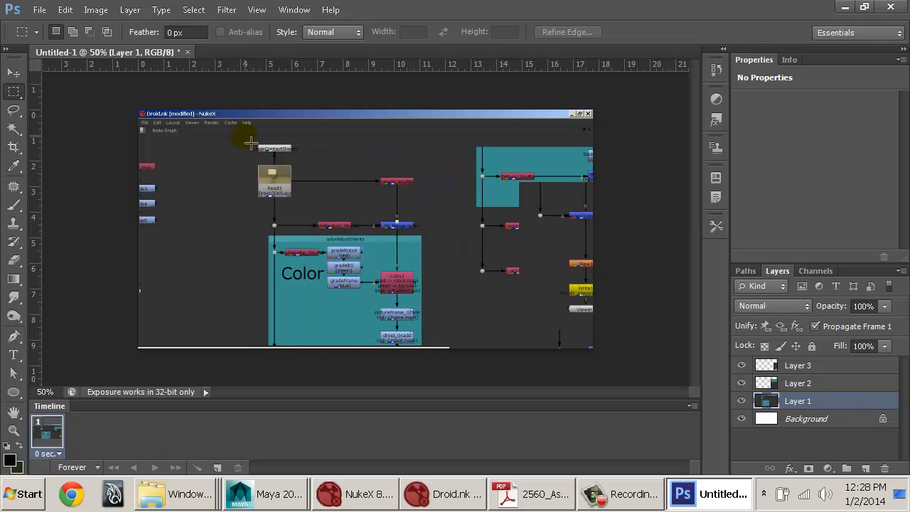
{"action": "left_click_drag", "start_coordinate": [251, 143], "coordinate": [438, 351]}
{"action": "key", "text": "ctrl+shift+i"}
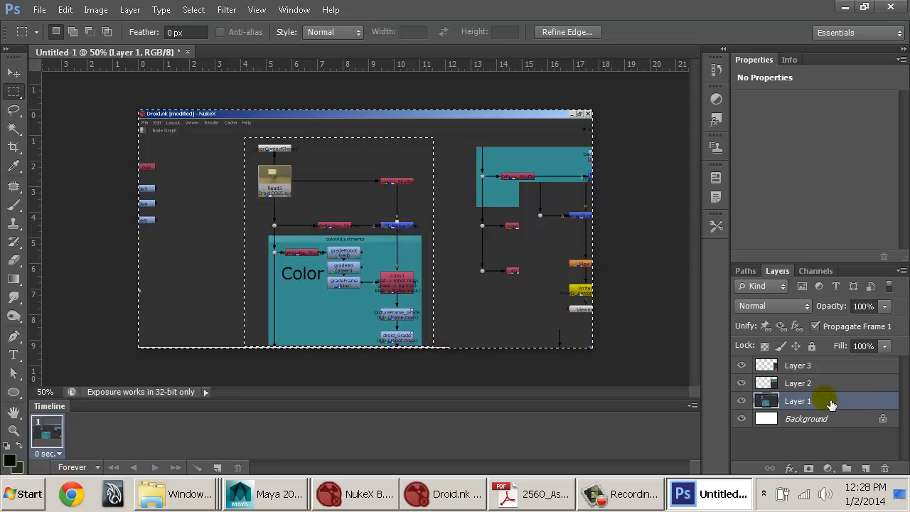
{"action": "key", "text": "Delete"}
{"action": "left_click", "coordinate": [387, 284]}
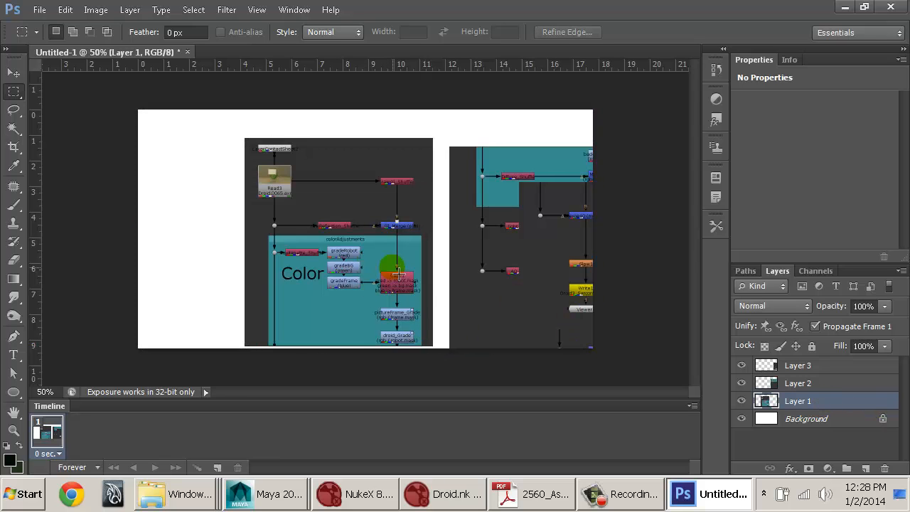
Step: Extend the canvas height to 20 inches, keeping the anchor centred
{"action": "left_click", "coordinate": [95, 10]}
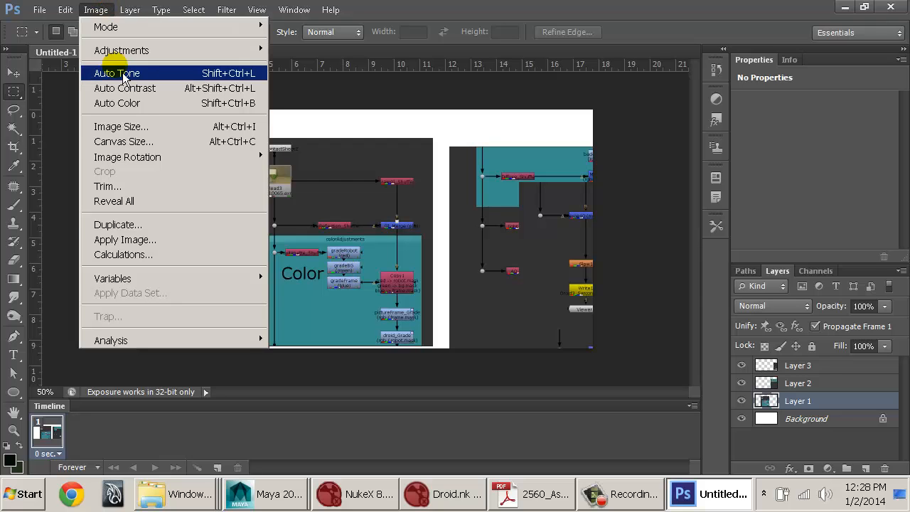
{"action": "left_click", "coordinate": [139, 142]}
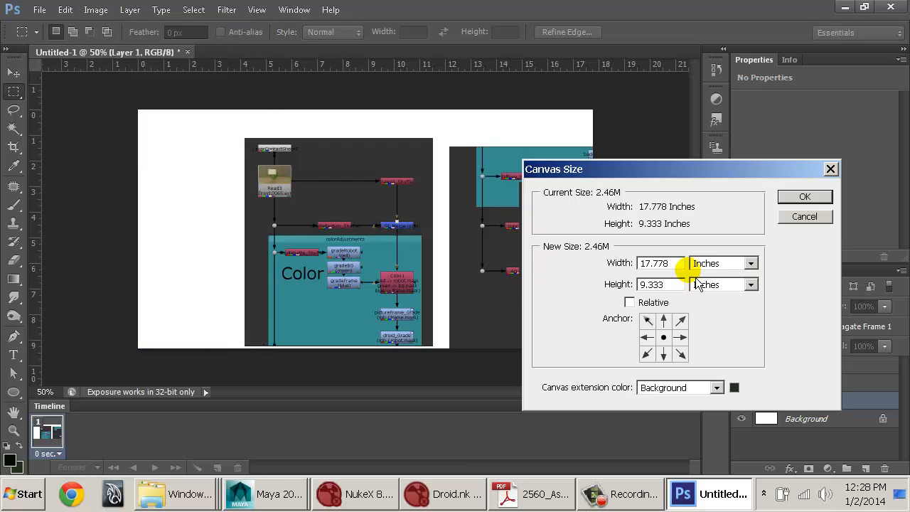
{"action": "double_click", "coordinate": [661, 284]}
{"action": "type", "text": "20"}
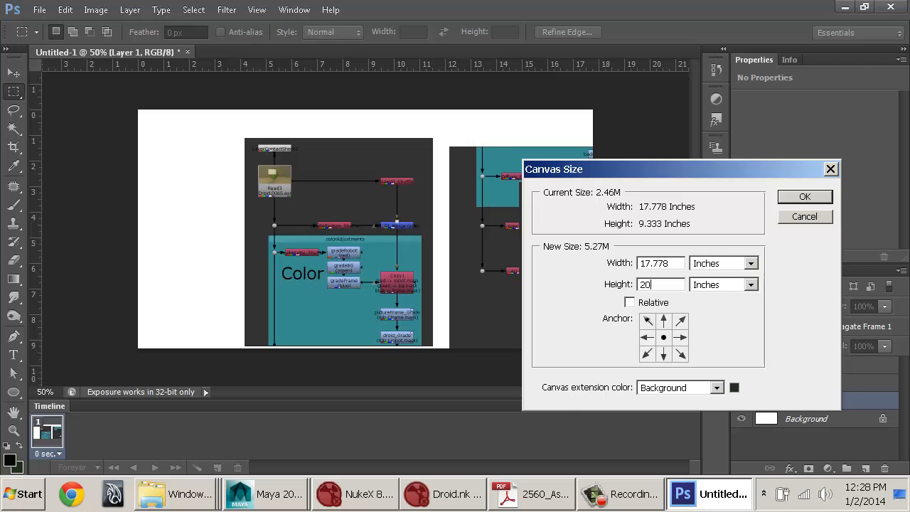
{"action": "key", "text": "Return"}
{"action": "key", "text": "ctrl+minus"}
{"action": "key", "text": "ctrl+minus"}
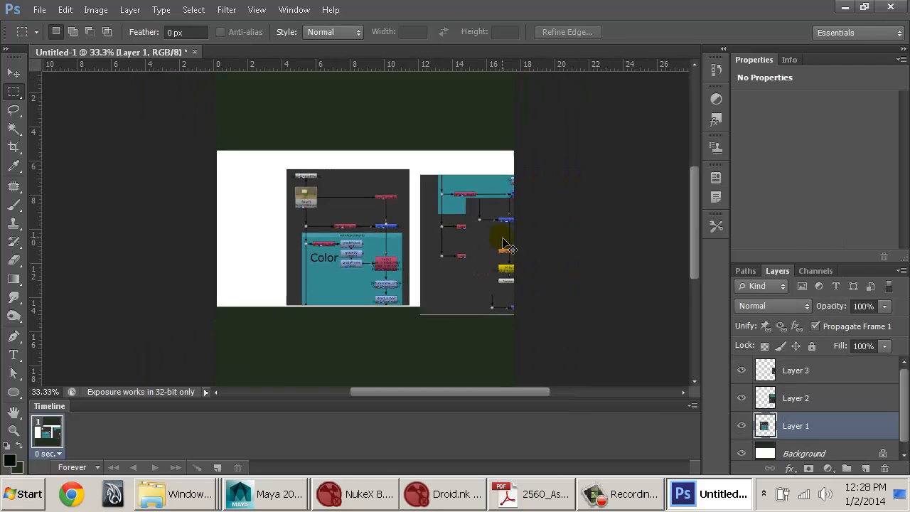
Step: Stack the node graph pieces vertically, with Layer 1 at the top of the canvas, Layer 2 beneath it and Layer 3 at the bottom
{"action": "left_click_drag", "start_coordinate": [363, 259], "coordinate": [373, 176], "text": "ctrl"}
{"action": "left_click", "coordinate": [807, 410]}
{"action": "left_click_drag", "start_coordinate": [504, 266], "coordinate": [352, 254], "text": "ctrl"}
{"action": "left_click", "coordinate": [787, 370]}
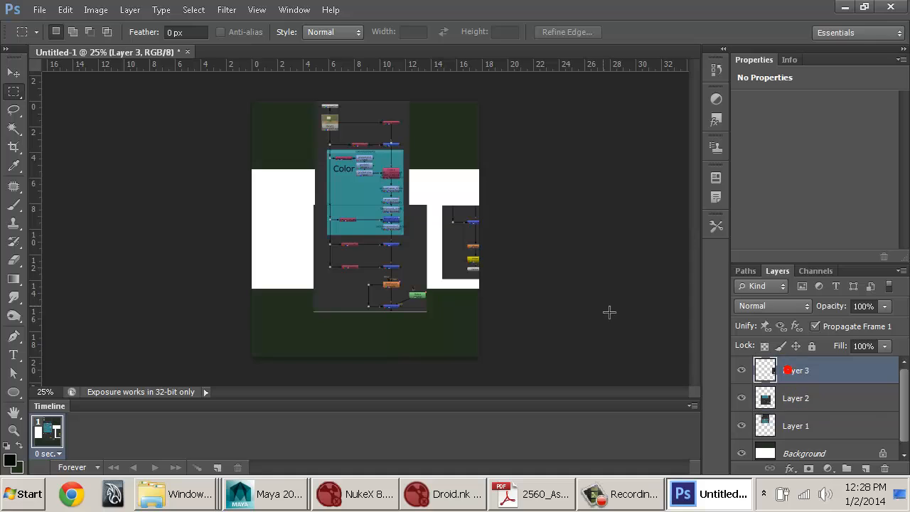
{"action": "left_click_drag", "start_coordinate": [468, 240], "coordinate": [383, 346], "text": "ctrl"}
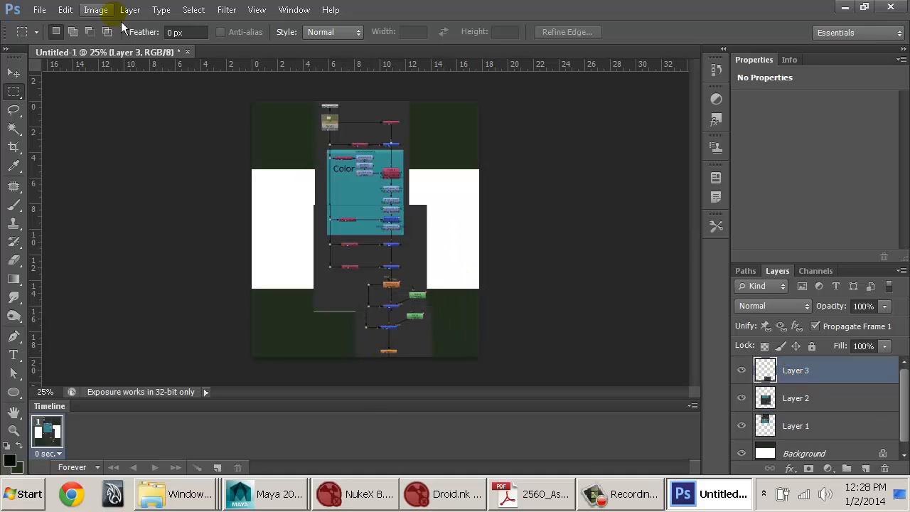
Step: Extend the canvas height to 30 inches
{"action": "left_click", "coordinate": [82, 9]}
{"action": "left_click", "coordinate": [124, 141]}
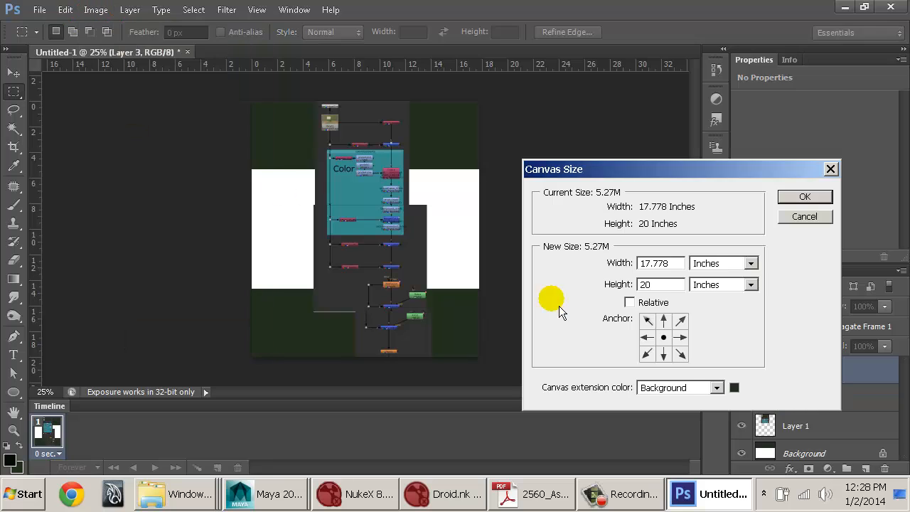
{"action": "double_click", "coordinate": [666, 285]}
{"action": "type", "text": "30"}
{"action": "key", "text": "Return"}
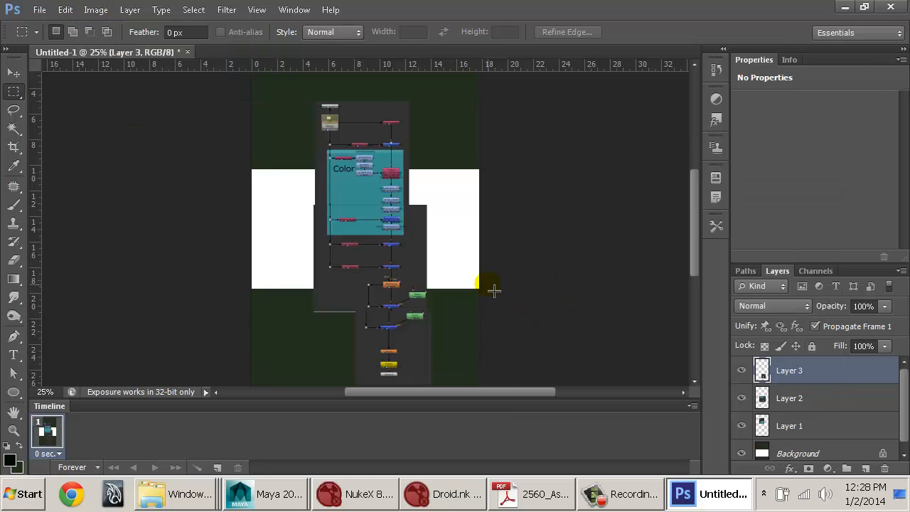
Step: Align Layer 3 over Layer 2 so that their duplicate Roto1 and Merge10 nodes coincide
{"action": "key", "text": "ctrl+minus"}
{"action": "left_click_drag", "start_coordinate": [398, 307], "coordinate": [502, 289], "text": "ctrl"}
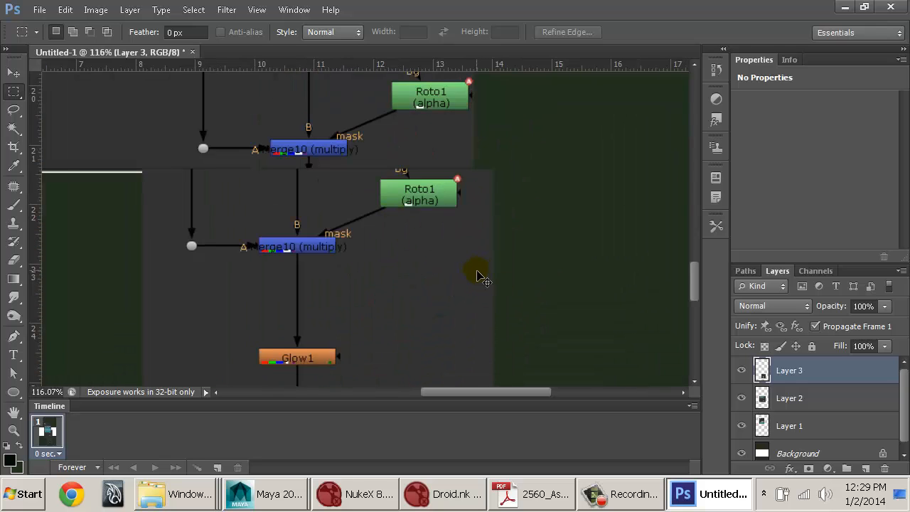
{"action": "left_click_drag", "start_coordinate": [366, 226], "coordinate": [348, 264], "text": "ctrl"}
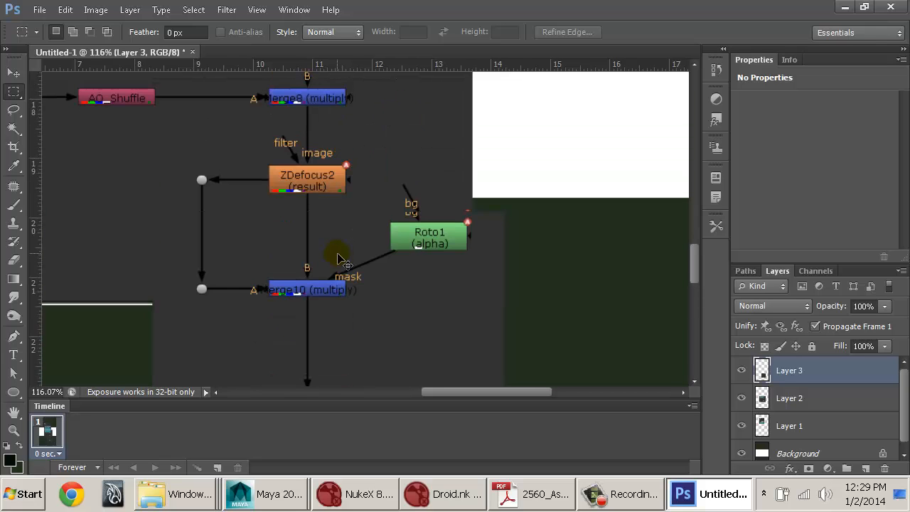
{"action": "key", "text": "Up"}
{"action": "key", "text": "Up"}
{"action": "key", "text": "Up"}
{"action": "key", "text": "Up"}
{"action": "key", "text": "Up"}
{"action": "key", "text": "Up"}
{"action": "key", "text": "Up"}
{"action": "key", "text": "Up"}
{"action": "key", "text": "Up"}
{"action": "key", "text": "Up"}
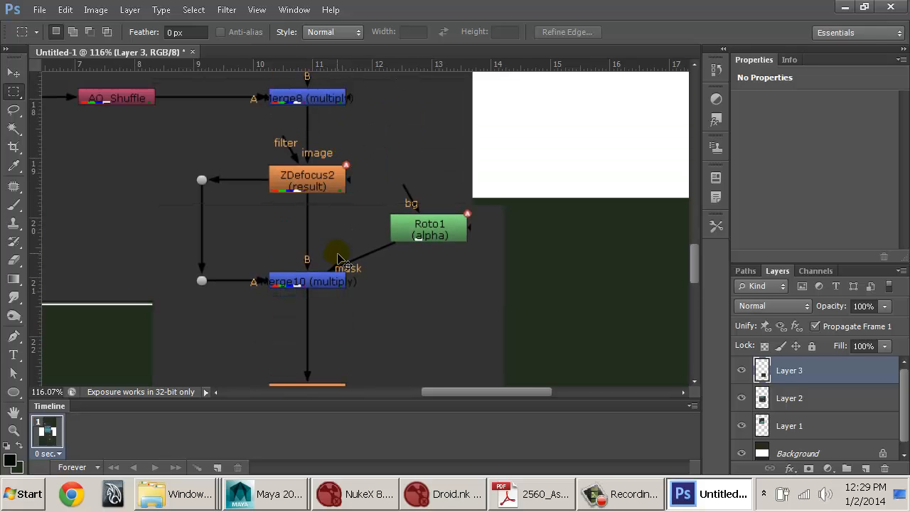
Step: Align Layer 1 with Layer 2 so that the teal backdrop and the node connections continue across the seam
{"action": "mouse_move", "coordinate": [358, 131]}
{"action": "left_mouse_down"}
{"action": "mouse_move", "coordinate": [351, 291]}
{"action": "mouse_move", "coordinate": [373, 189]}
{"action": "mouse_move", "coordinate": [477, 240]}
{"action": "left_mouse_up"}
{"action": "left_click", "coordinate": [816, 430]}
{"action": "mouse_move", "coordinate": [433, 147]}
{"action": "left_mouse_down", "text": "ctrl"}
{"action": "mouse_move", "coordinate": [439, 130]}
{"action": "mouse_move", "coordinate": [446, 146]}
{"action": "left_mouse_up", "text": "ctrl"}
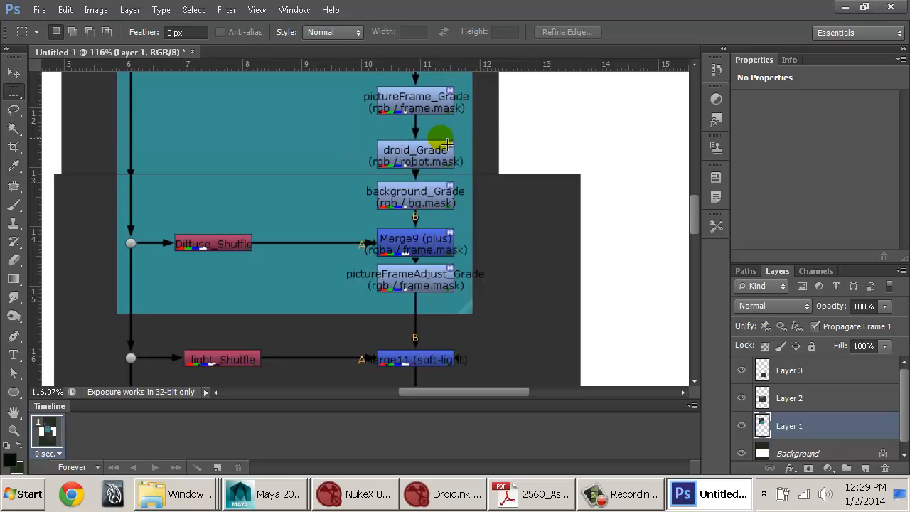
{"action": "key", "text": "ctrl+0"}
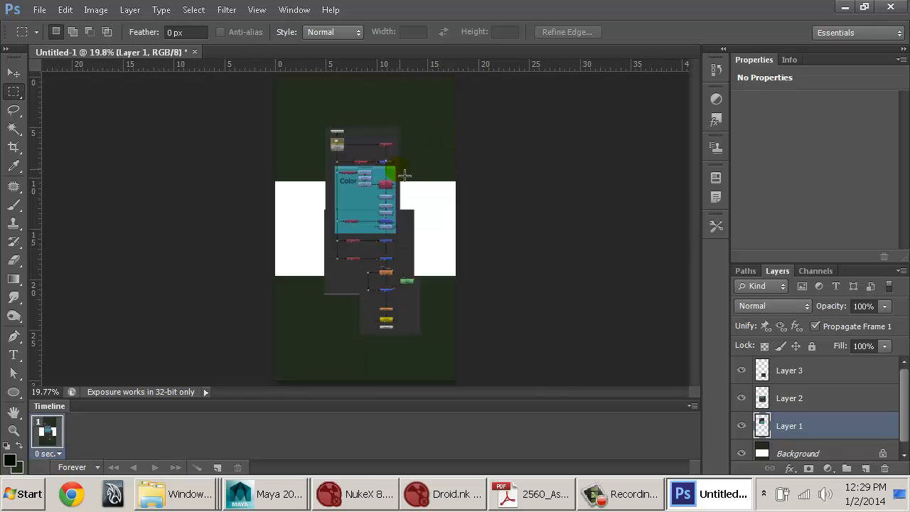
Step: Try filling the whole Background layer with the dark green of the extended canvas
{"action": "key", "text": "i"}
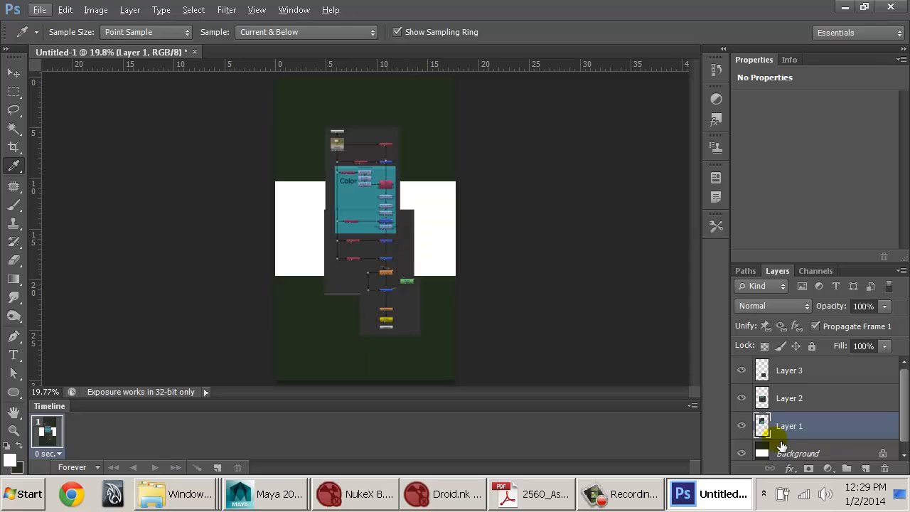
{"action": "left_click", "coordinate": [782, 448]}
{"action": "key", "text": "ctrl+z"}
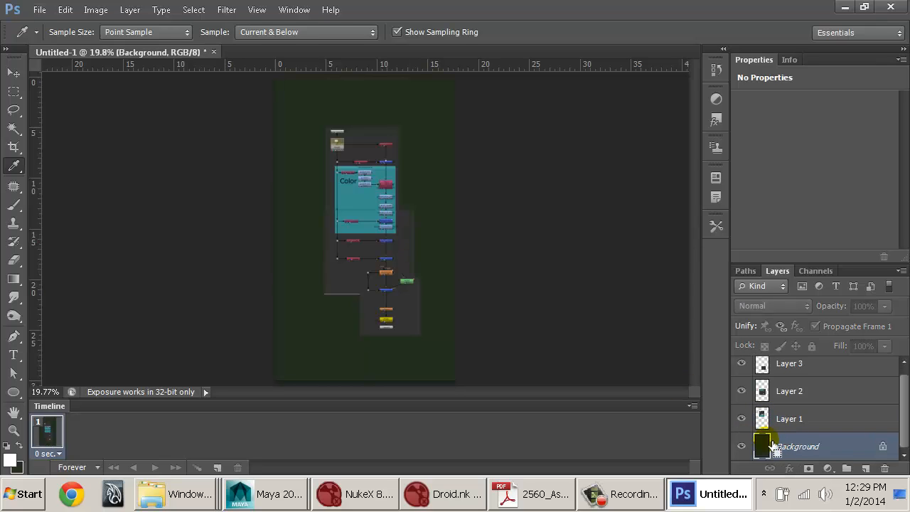
Step: Sample the dark grey around the Layer 1 nodes and fill the Background layer with it
{"action": "left_click", "coordinate": [402, 252]}
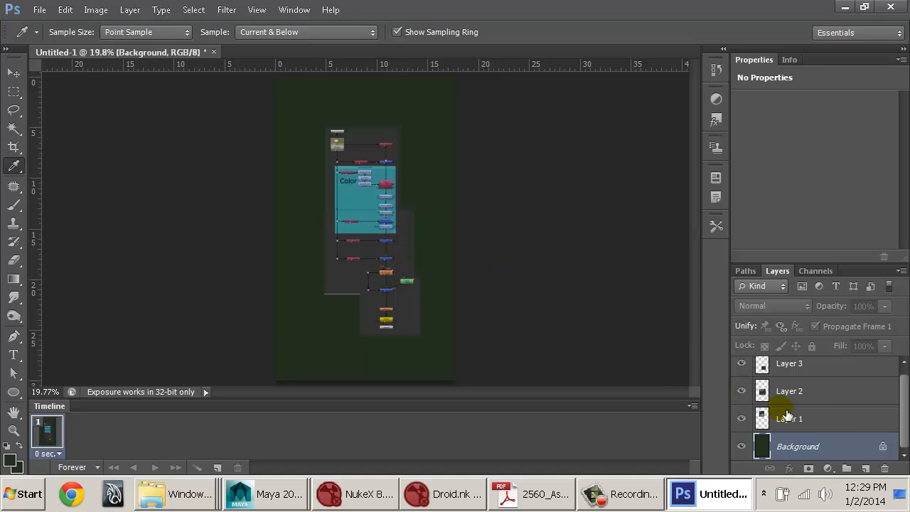
{"action": "left_click", "coordinate": [787, 416]}
{"action": "left_click", "coordinate": [365, 155]}
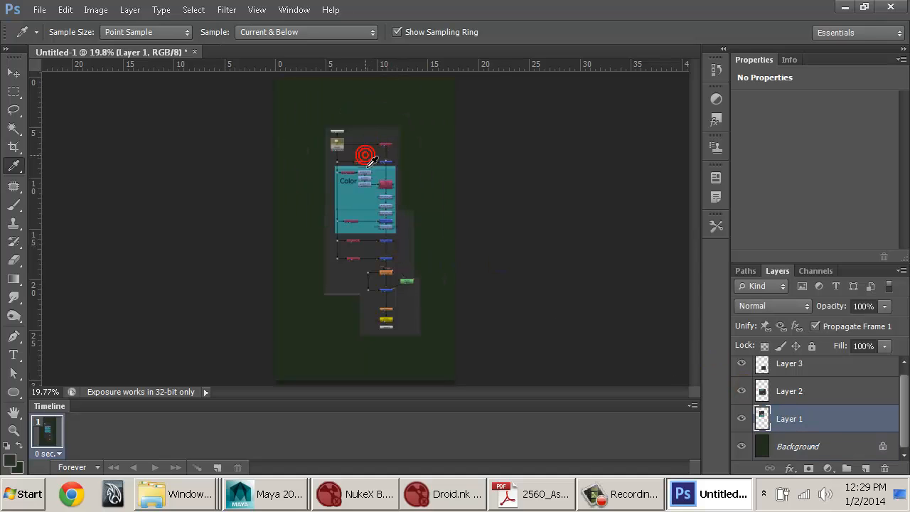
{"action": "key", "text": "ctrl+BackSpace"}
{"action": "key", "text": "ctrl+z"}
{"action": "left_click", "coordinate": [785, 446]}
{"action": "key", "text": "alt+BackSpace"}
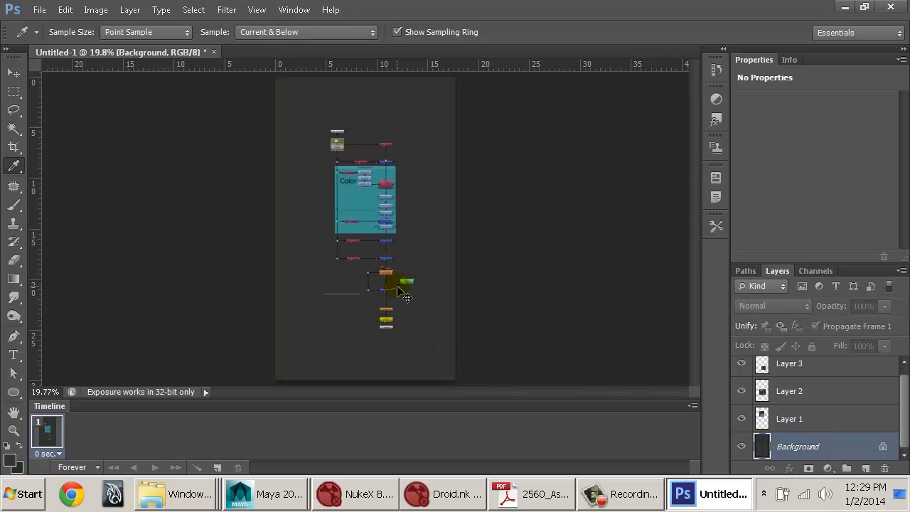
Step: Crop the document to a tight frame around the assembled node graph
{"action": "key", "text": "m"}
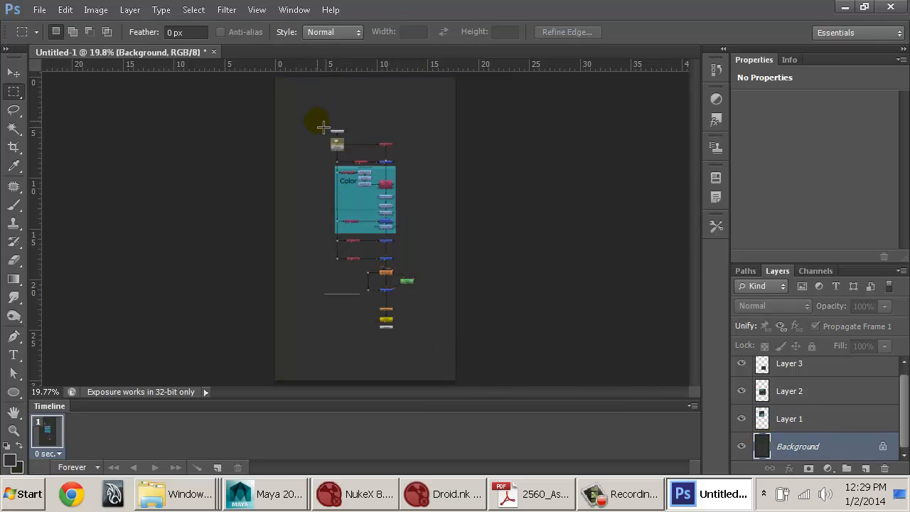
{"action": "key", "text": "c"}
{"action": "left_click_drag", "start_coordinate": [284, 90], "coordinate": [301, 107]}
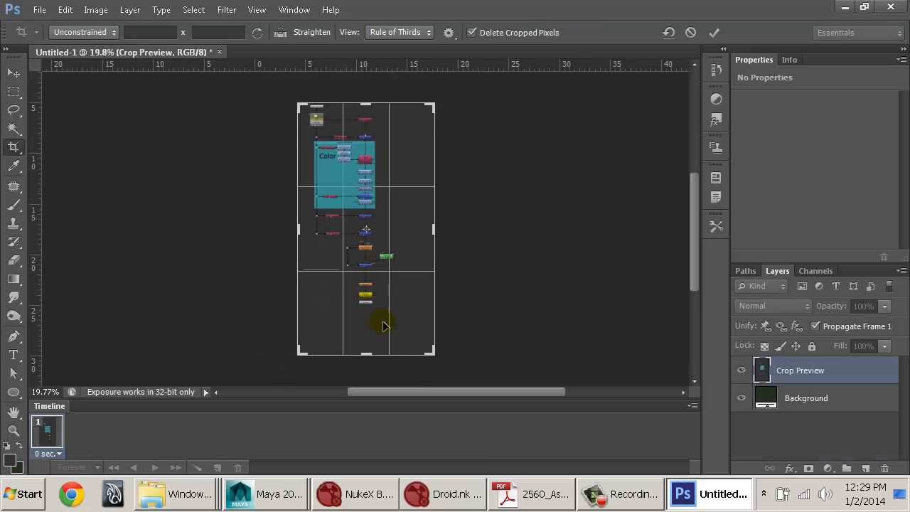
{"action": "left_click_drag", "start_coordinate": [431, 353], "coordinate": [425, 337]}
{"action": "left_click_drag", "start_coordinate": [422, 336], "coordinate": [417, 334]}
{"action": "key", "text": "Return"}
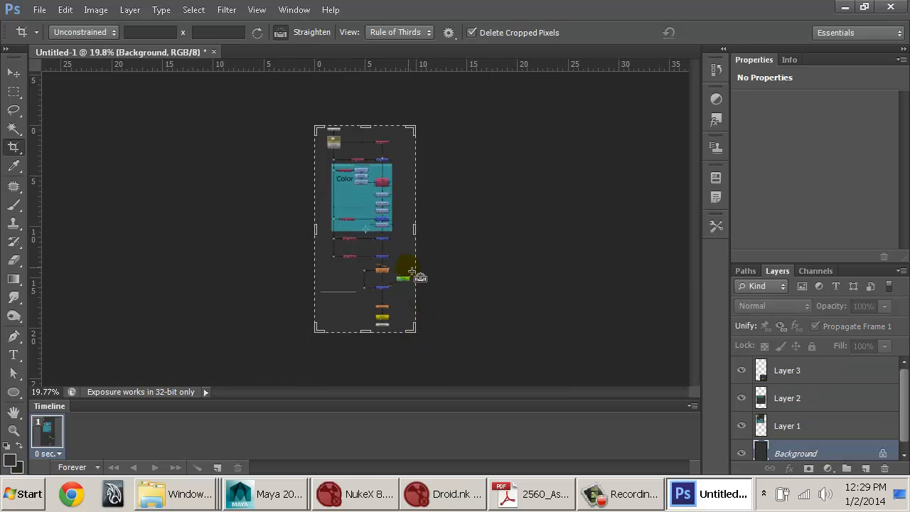
Step: Save the cropped node graph to the Desktop as a JPEG named DroidNode, the student's surname, 2560 and W14, separated by underscores
{"action": "key", "text": "w"}
{"action": "key", "text": "ctrl+s"}
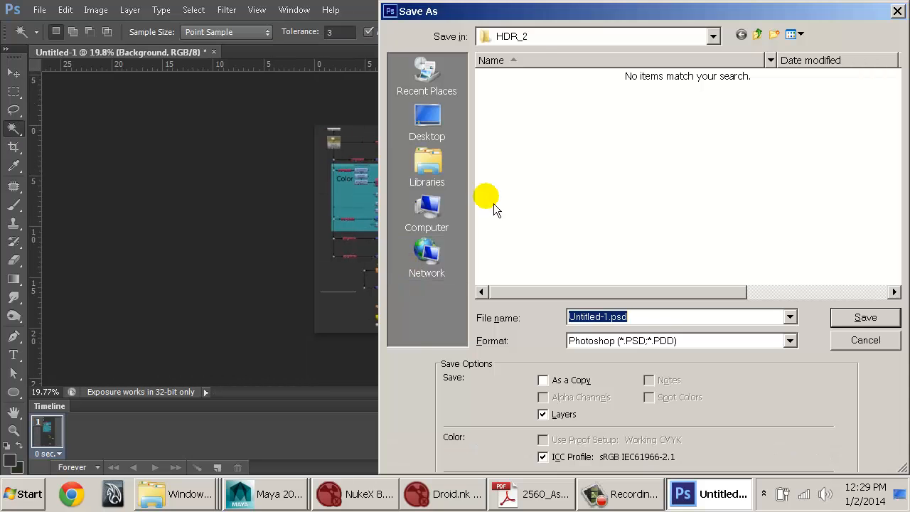
{"action": "left_click", "coordinate": [441, 128]}
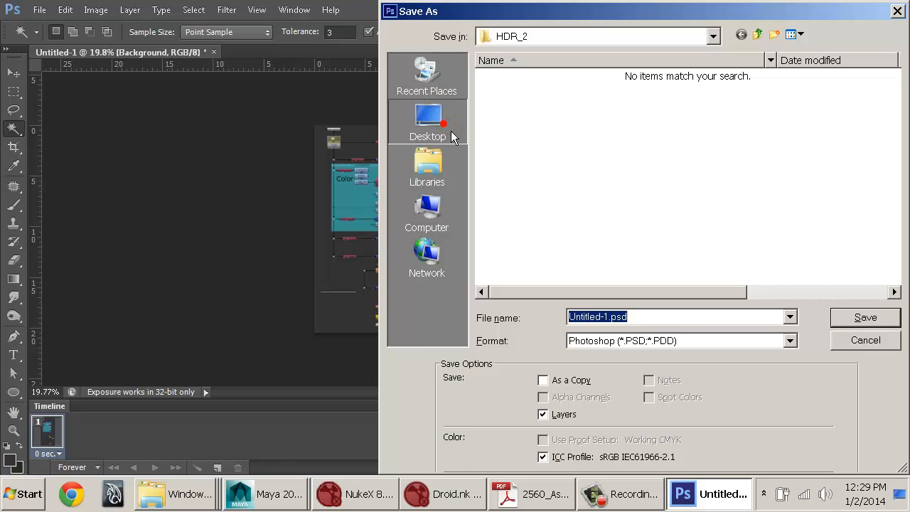
{"action": "left_click", "coordinate": [634, 341]}
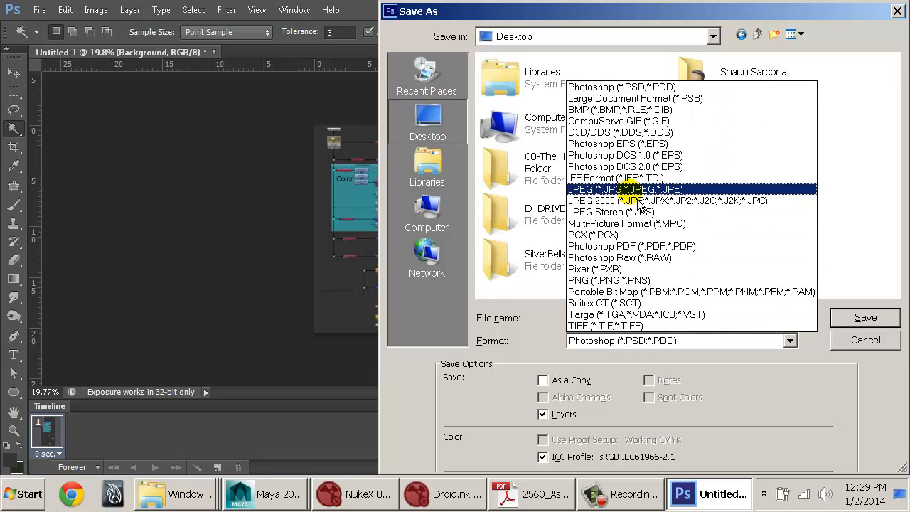
{"action": "left_click", "coordinate": [630, 190]}
{"action": "double_click", "coordinate": [635, 317]}
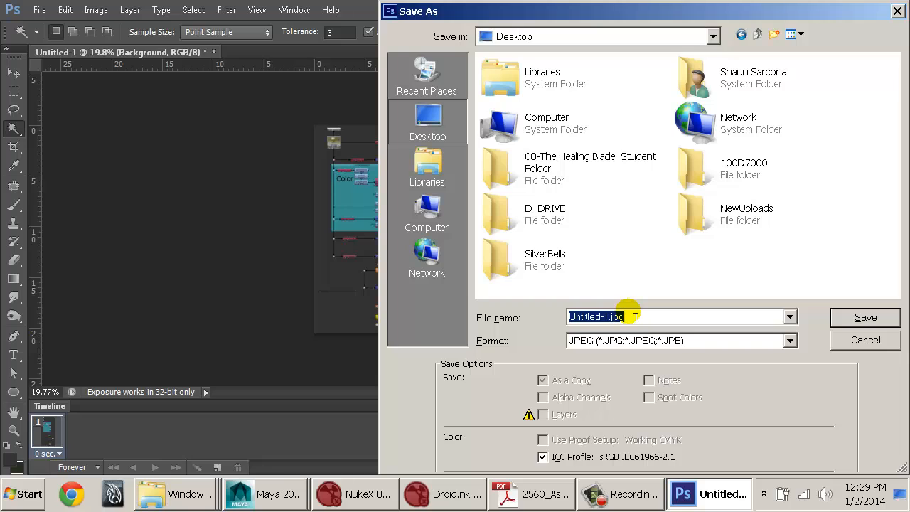
{"action": "type", "text": "S"}
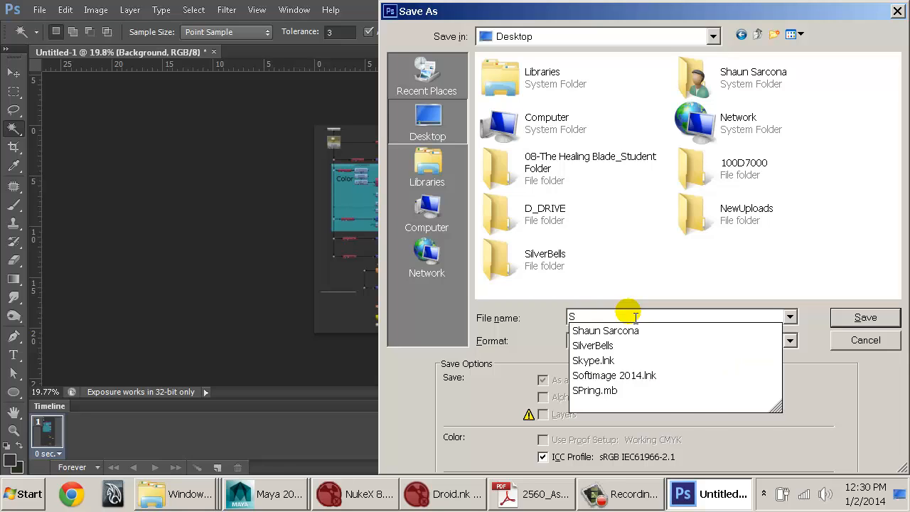
{"action": "key", "text": "BackSpace"}
{"action": "type", "text": "Droid"}
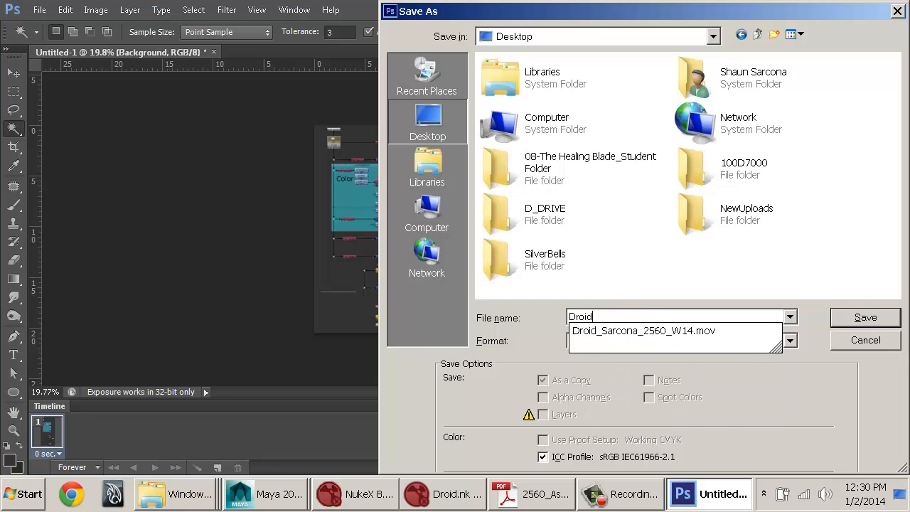
{"action": "type", "text": "Node_Sarcona_2560_W14"}
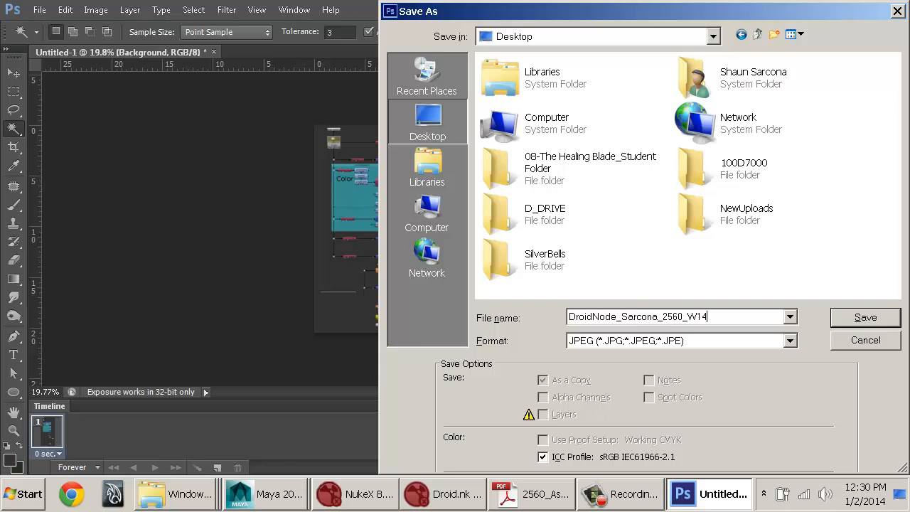
{"action": "key", "text": "Return"}
{"action": "key", "text": "Return"}
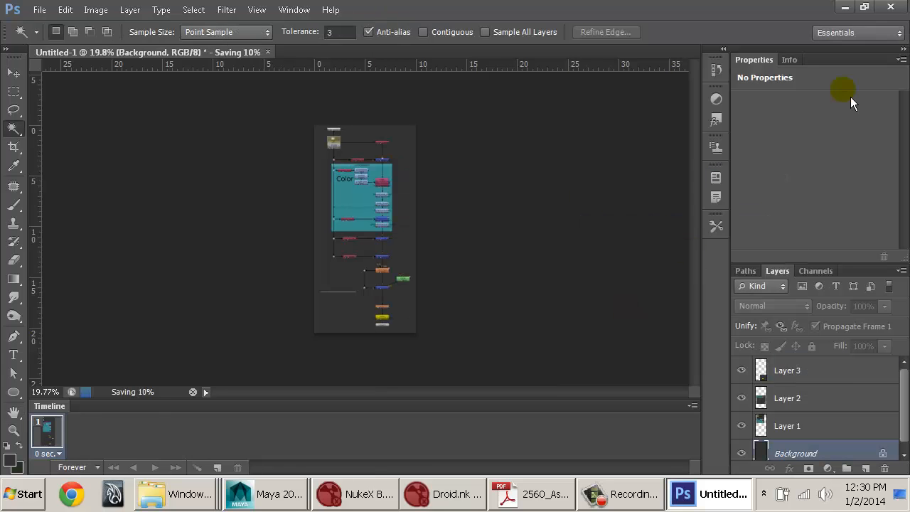
Step: Close the layered document without saving it and minimize the open windows to reveal the desktop
{"action": "key", "text": "ctrl+w"}
{"action": "key", "text": "n"}
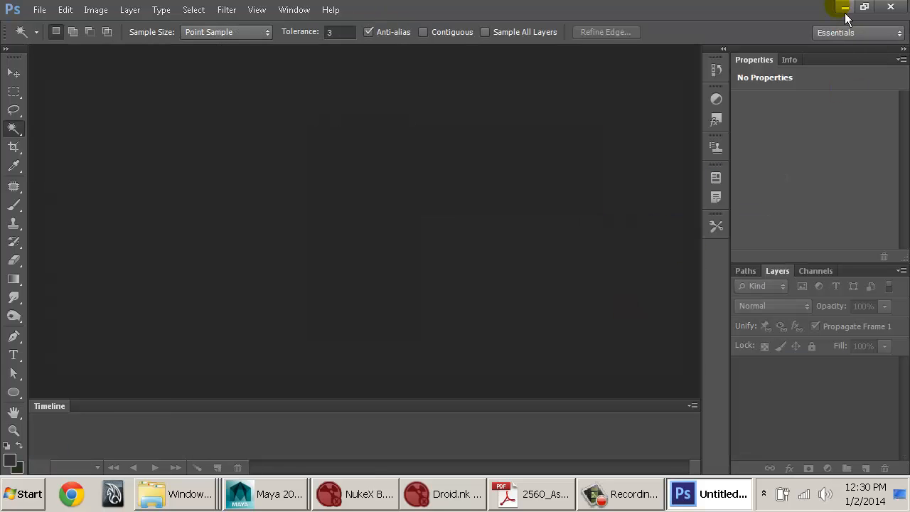
{"action": "left_click", "coordinate": [849, 10]}
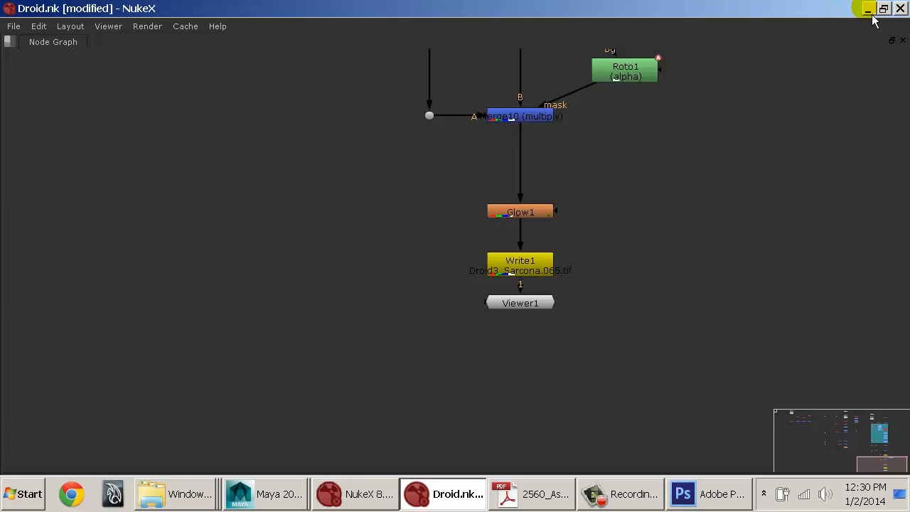
{"action": "left_click", "coordinate": [868, 9]}
Step: Open the Desktop folder in Windows Explorer and copy the DroidNode JPEG and the Droid movie
{"action": "double_click", "coordinate": [889, 343]}
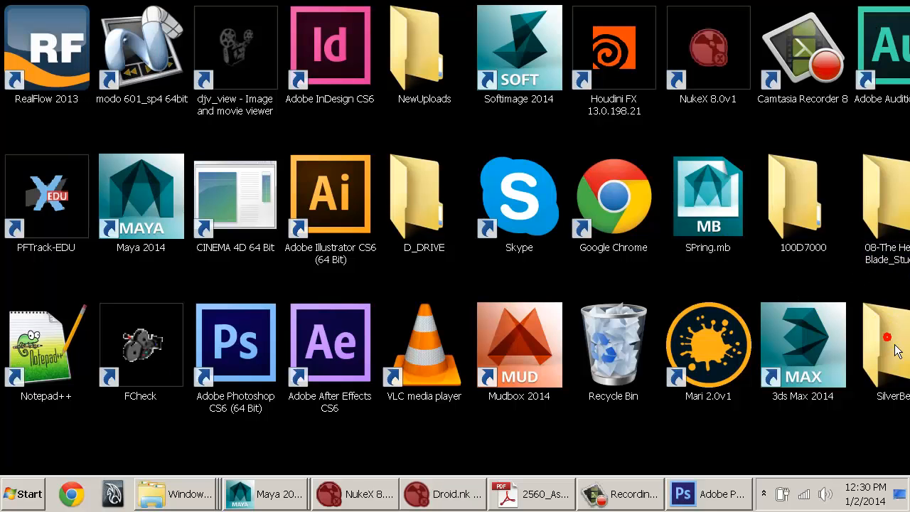
{"action": "left_click", "coordinate": [211, 159]}
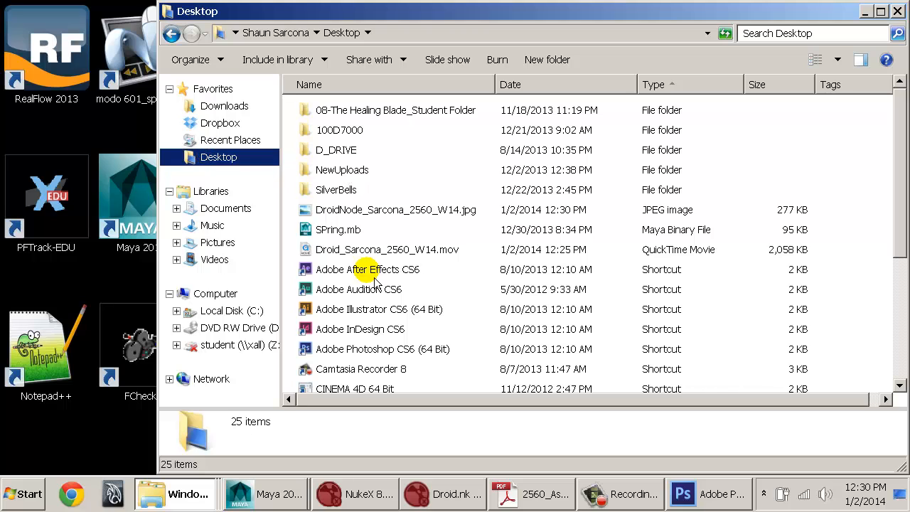
{"action": "left_click", "coordinate": [356, 250]}
{"action": "left_click", "coordinate": [368, 210], "text": "ctrl"}
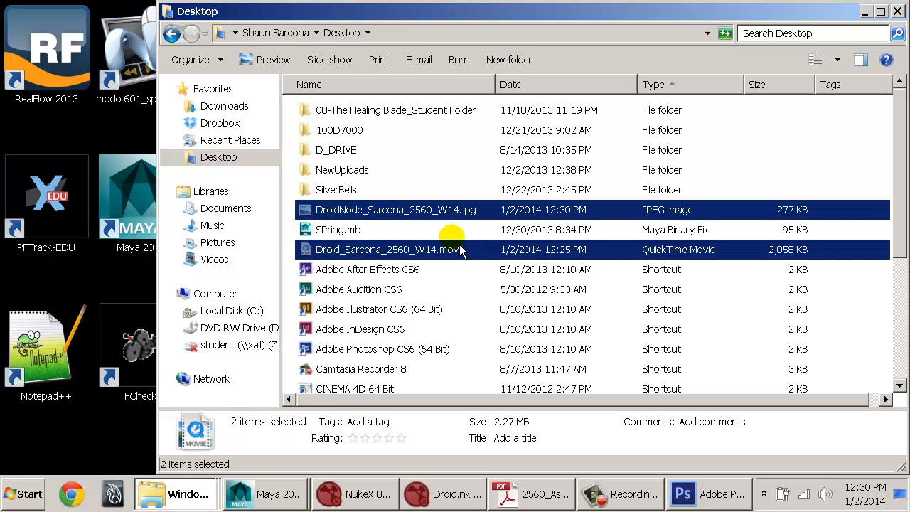
Step: Open the maya folder inside the Documents library
{"action": "left_click", "coordinate": [213, 208]}
{"action": "left_click", "coordinate": [399, 216]}
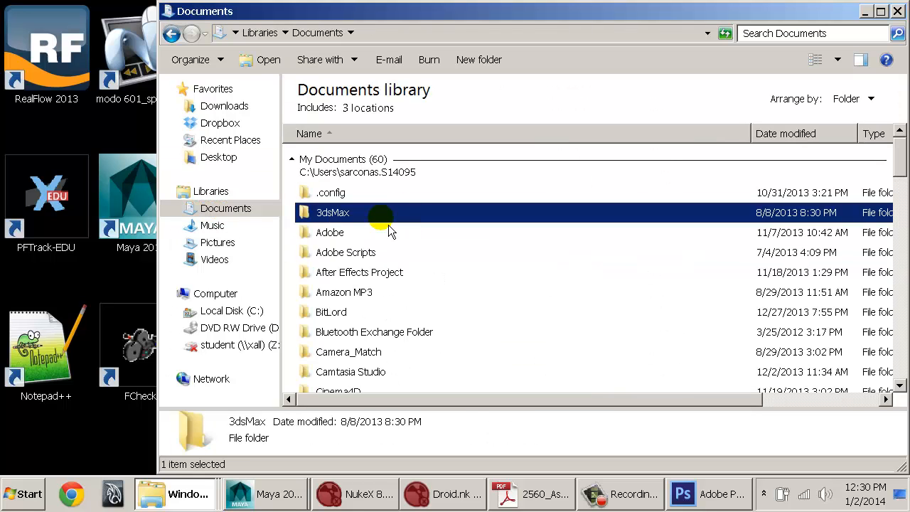
{"action": "type", "text": "sa"}
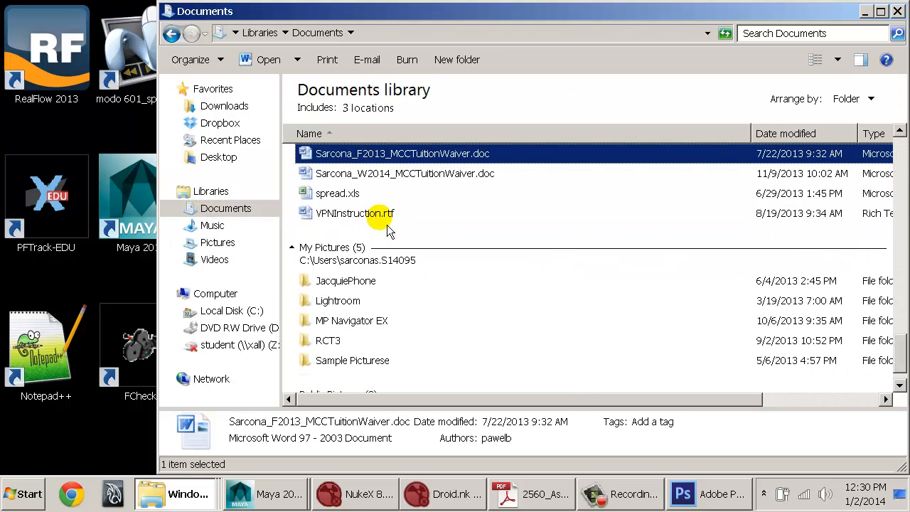
{"action": "key", "text": "Up"}
{"action": "key", "text": "Up"}
{"action": "key", "text": "Up"}
{"action": "key", "text": "Up"}
{"action": "key", "text": "Up"}
{"action": "key", "text": "Up"}
{"action": "key", "text": "Up"}
{"action": "key", "text": "Up"}
{"action": "key", "text": "Up"}
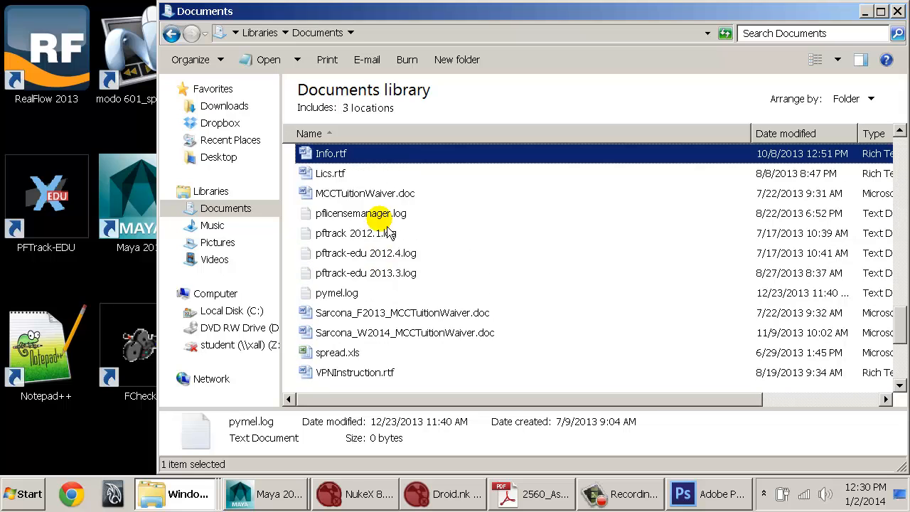
{"action": "type", "text": "maya"}
{"action": "key", "text": "Return"}
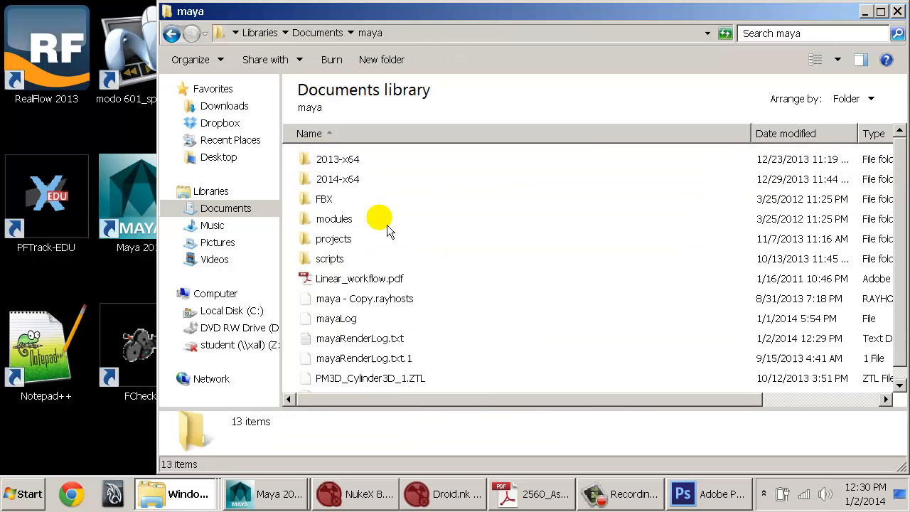
Step: Go through projects, projects and Old to open the student's Blue project folder
{"action": "type", "text": "p"}
{"action": "key", "text": "Return"}
{"action": "type", "text": "p"}
{"action": "key", "text": "Return"}
{"action": "type", "text": "p"}
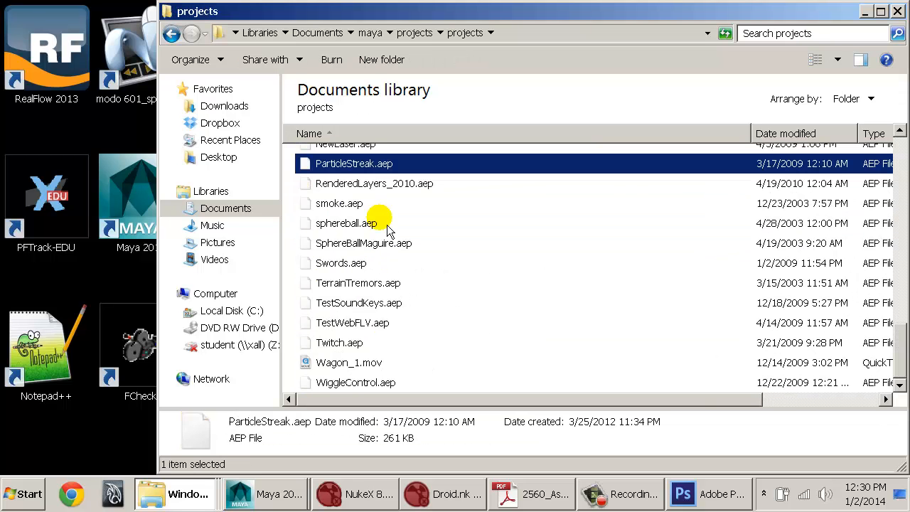
{"action": "type", "text": "o"}
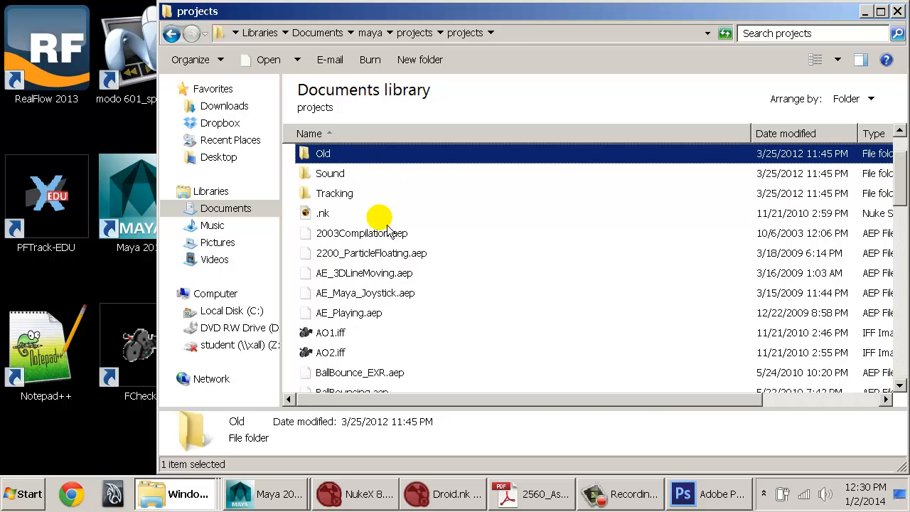
{"action": "key", "text": "Return"}
{"action": "type", "text": "s"}
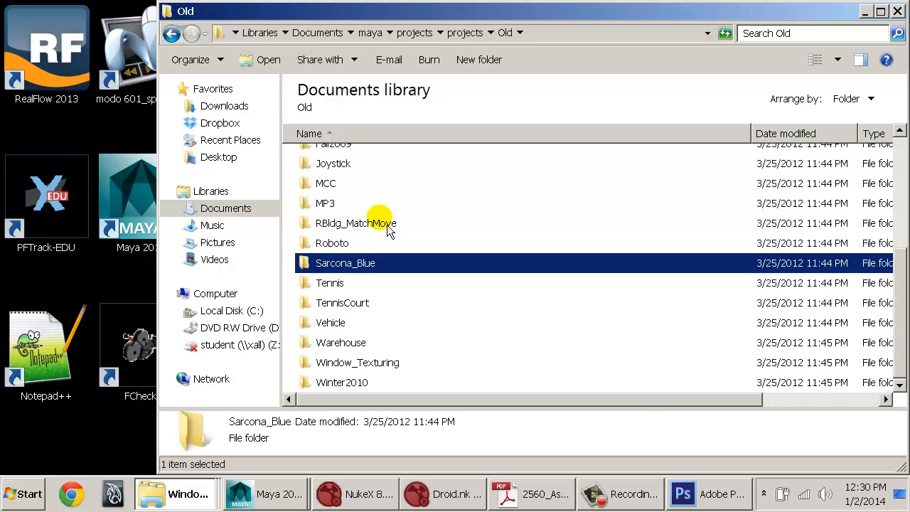
{"action": "key", "text": "Return"}
Step: Paste the copied DroidNode JPEG and Droid movie into the Blue project folder
{"action": "type", "text": "i"}
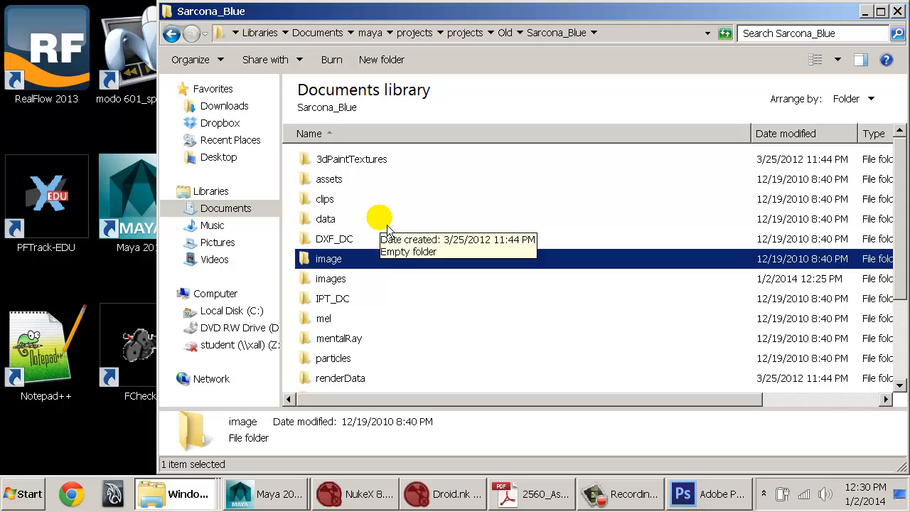
{"action": "key", "text": "Down"}
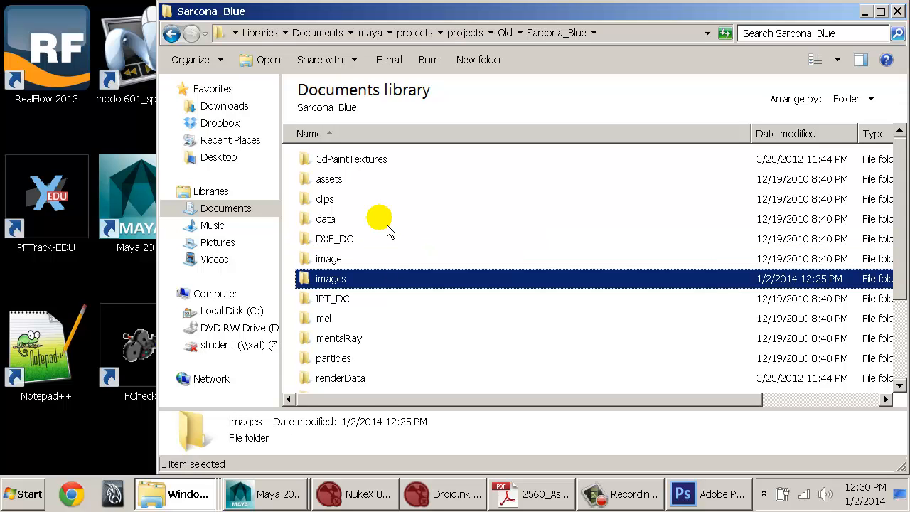
{"action": "key", "text": "ctrl+v"}
{"action": "left_click", "coordinate": [384, 224]}
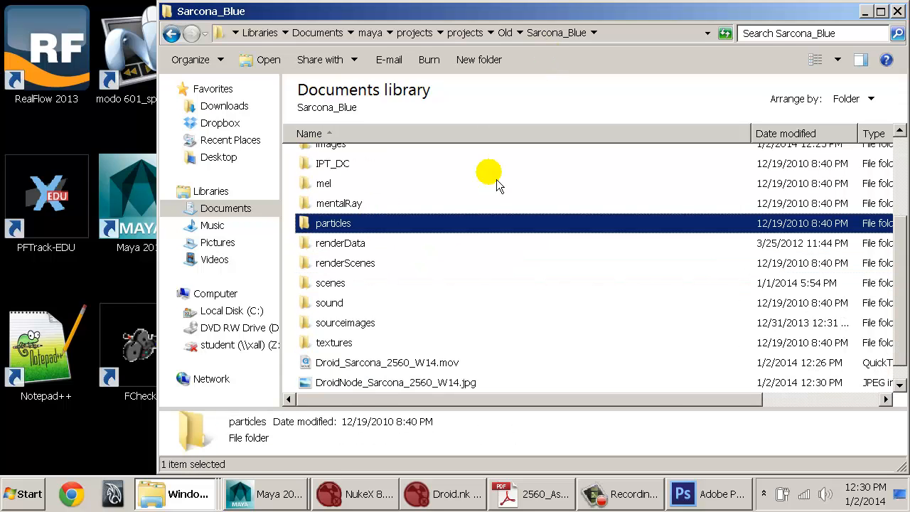
Step: View the pasted DroidNode JPEG in Windows Photo Viewer, close it, and look over the project folder's contents
{"action": "left_click", "coordinate": [359, 361]}
{"action": "left_click", "coordinate": [352, 381]}
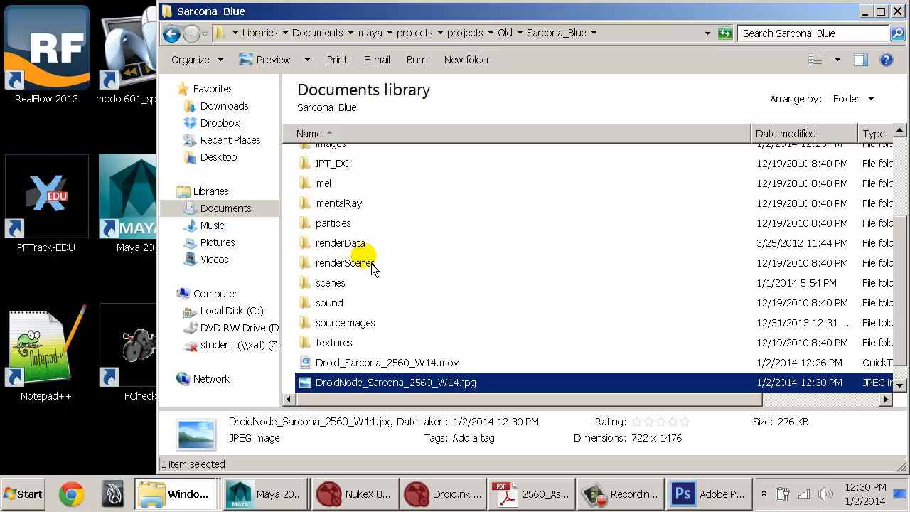
{"action": "double_click", "coordinate": [352, 384]}
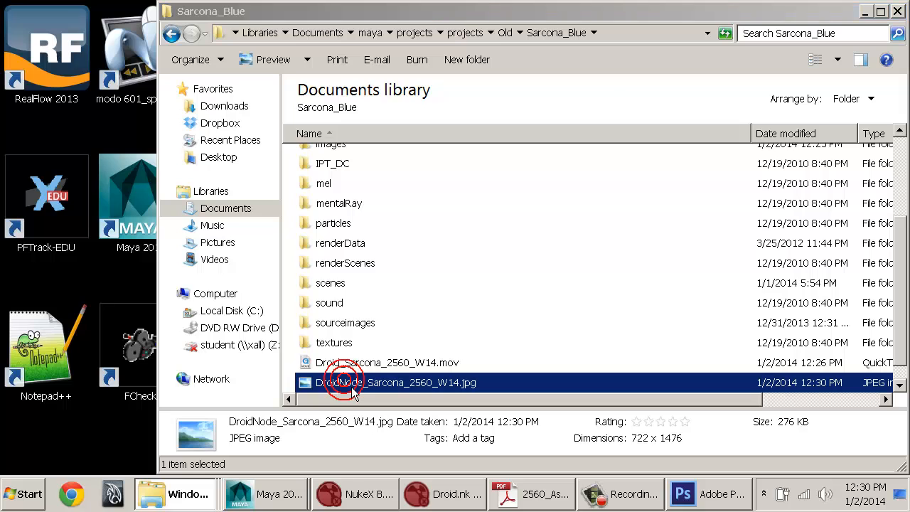
{"action": "key", "text": "alt+space"}
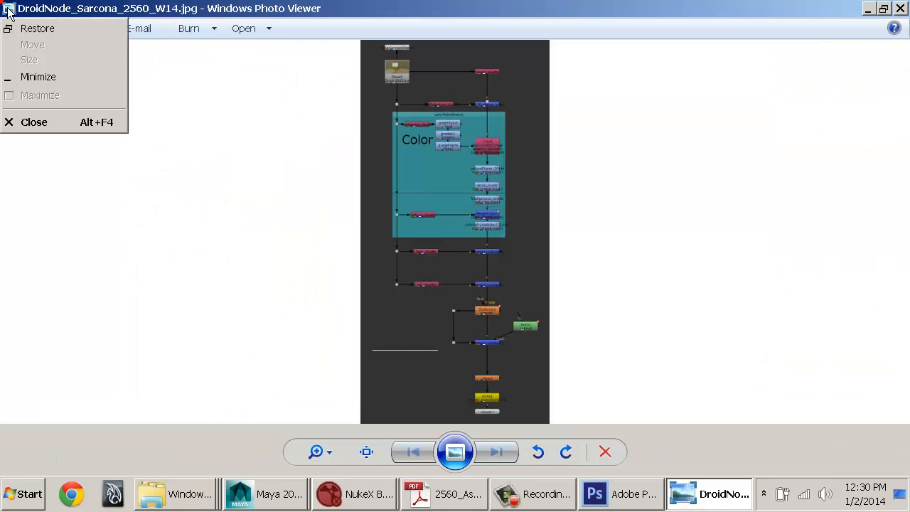
{"action": "key", "text": "c"}
{"action": "left_click", "coordinate": [370, 370]}
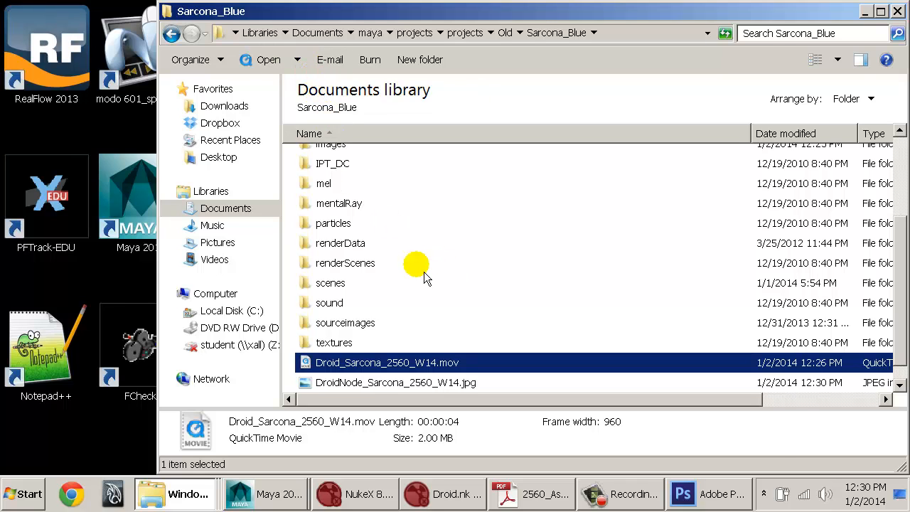
{"action": "scroll", "coordinate": [414, 270], "scroll_direction": "up", "scroll_amount": 1}
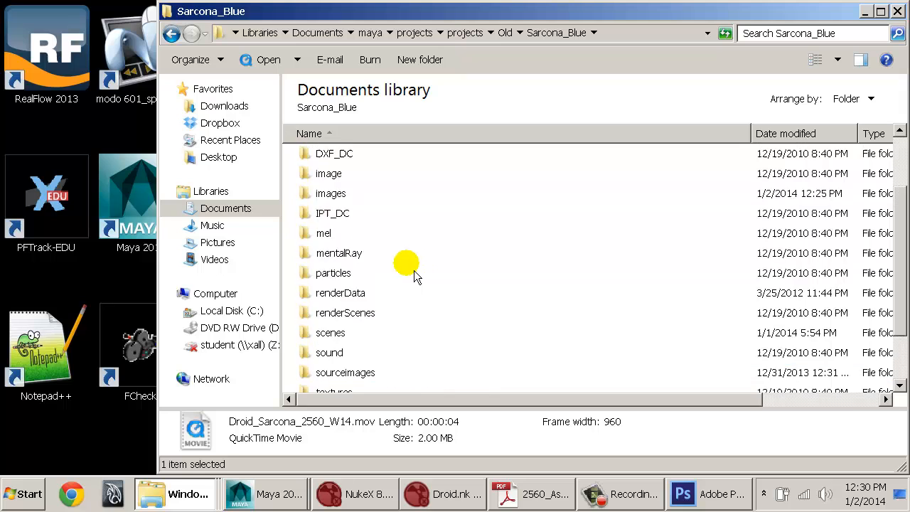
{"action": "scroll", "coordinate": [414, 270], "scroll_direction": "up", "scroll_amount": 2}
Step: Switch to NukeX, restore the full workspace with all nodes framed, and save the script as Droid.nk in images/tmp, overwriting the existing file
{"action": "left_click", "coordinate": [441, 494]}
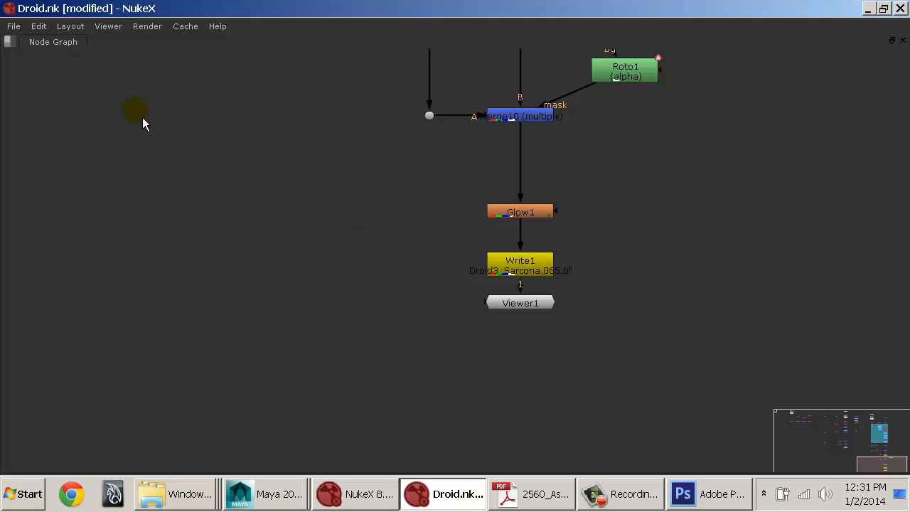
{"action": "key", "text": "space"}
{"action": "key", "text": "f"}
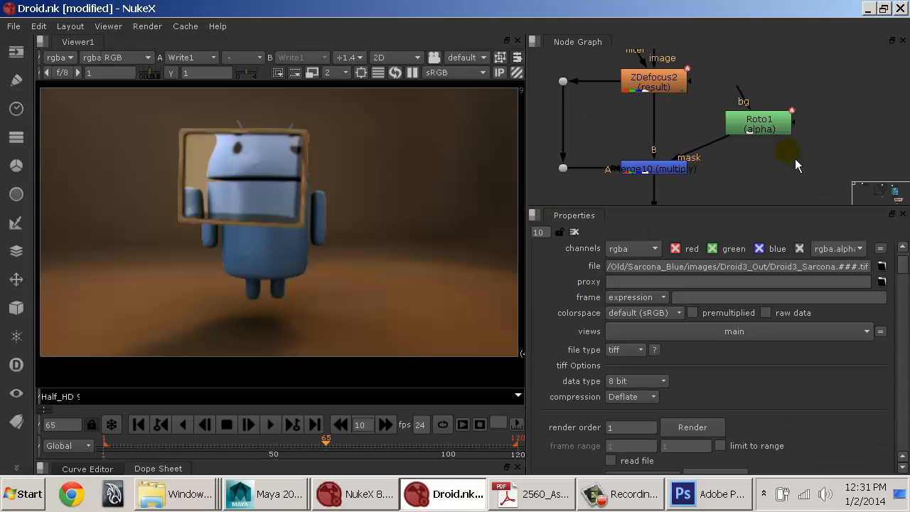
{"action": "left_click", "coordinate": [14, 25]}
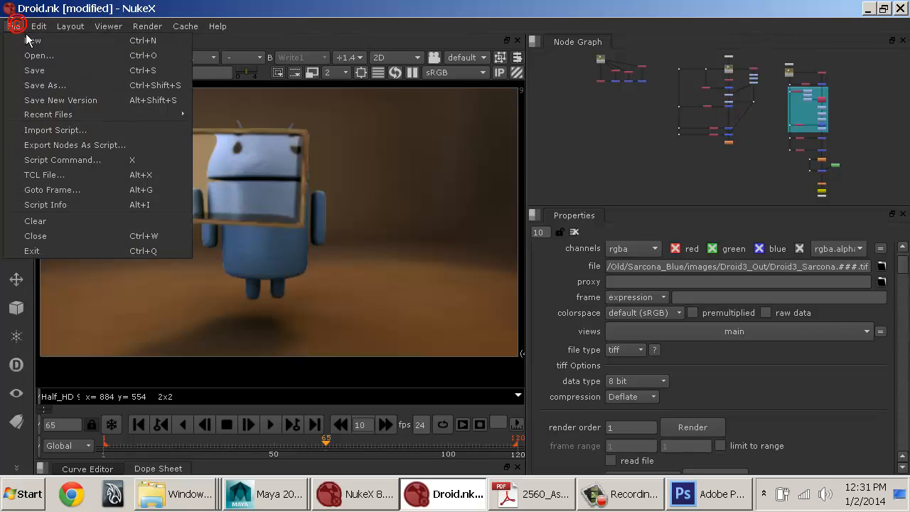
{"action": "left_click", "coordinate": [62, 87]}
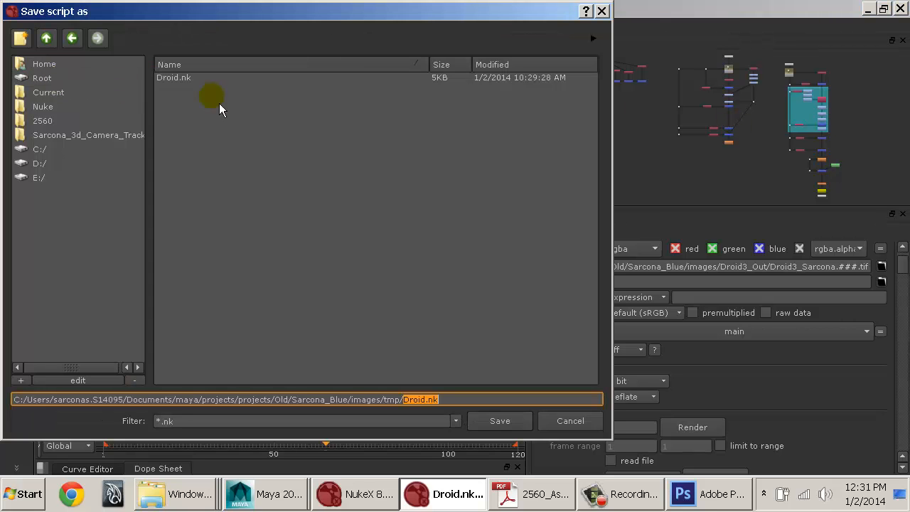
{"action": "left_click", "coordinate": [489, 422]}
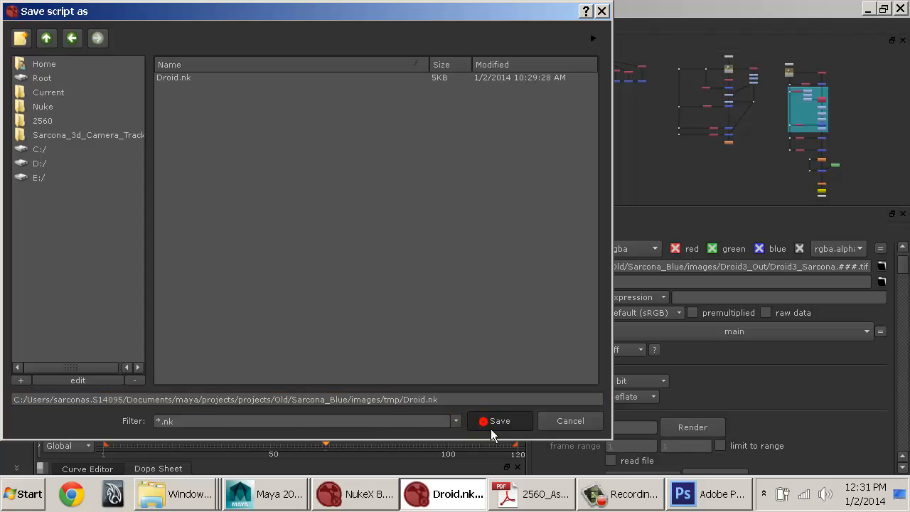
{"action": "left_click", "coordinate": [444, 445]}
Step: Review the CG Composite turn-in specifications and the Project Time Log pages in 2560_AssignmentSheets.pdf in Adobe Reader, and close the document
{"action": "left_click", "coordinate": [449, 503]}
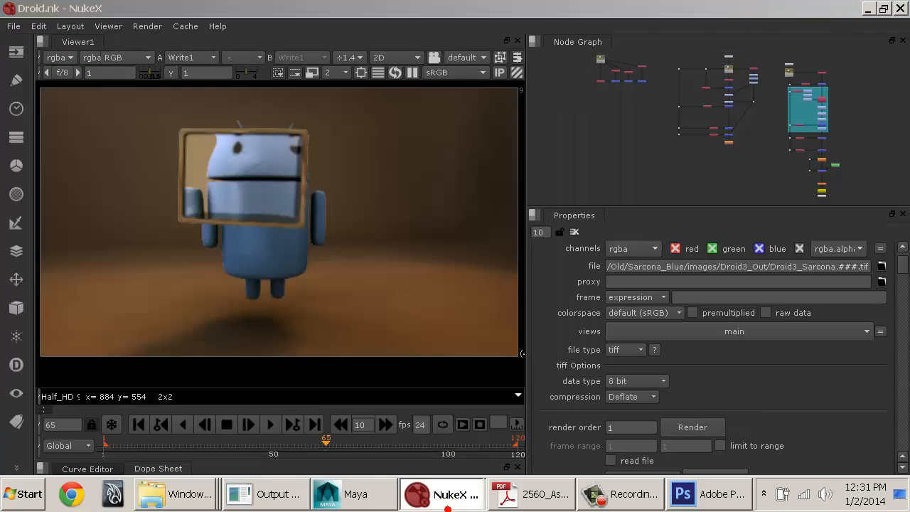
{"action": "left_click", "coordinate": [535, 494]}
{"action": "left_click", "coordinate": [431, 312]}
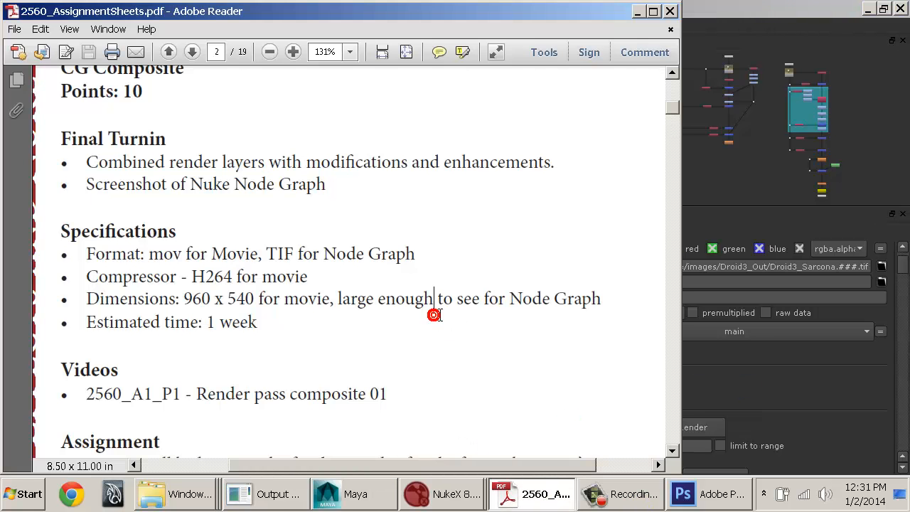
{"action": "scroll", "coordinate": [430, 310], "scroll_direction": "down", "scroll_amount": 10}
{"action": "left_click_drag", "start_coordinate": [682, 121], "coordinate": [671, 347]}
{"action": "scroll", "coordinate": [597, 273], "scroll_direction": "down", "scroll_amount": 3}
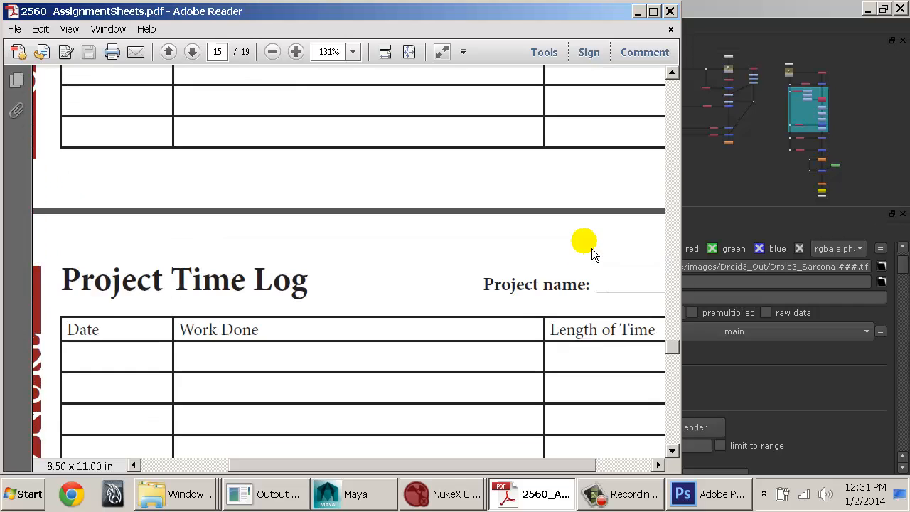
{"action": "left_click", "coordinate": [671, 10]}
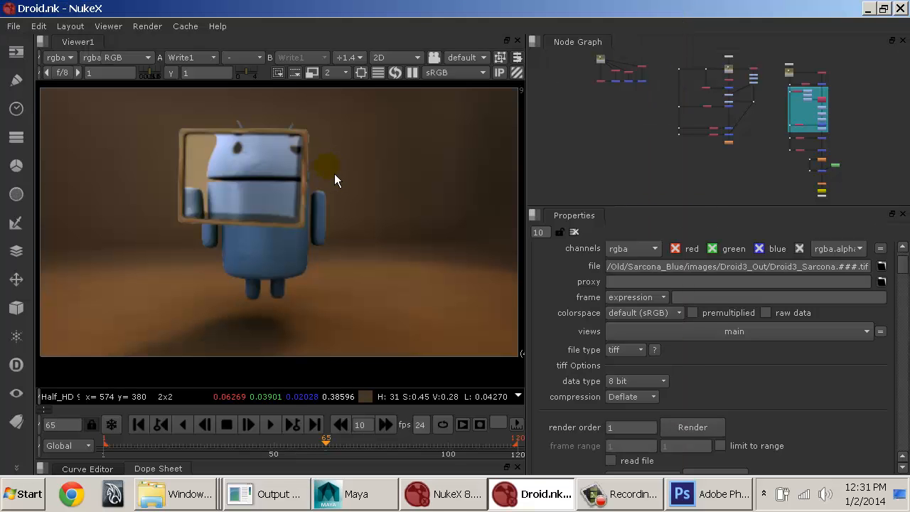